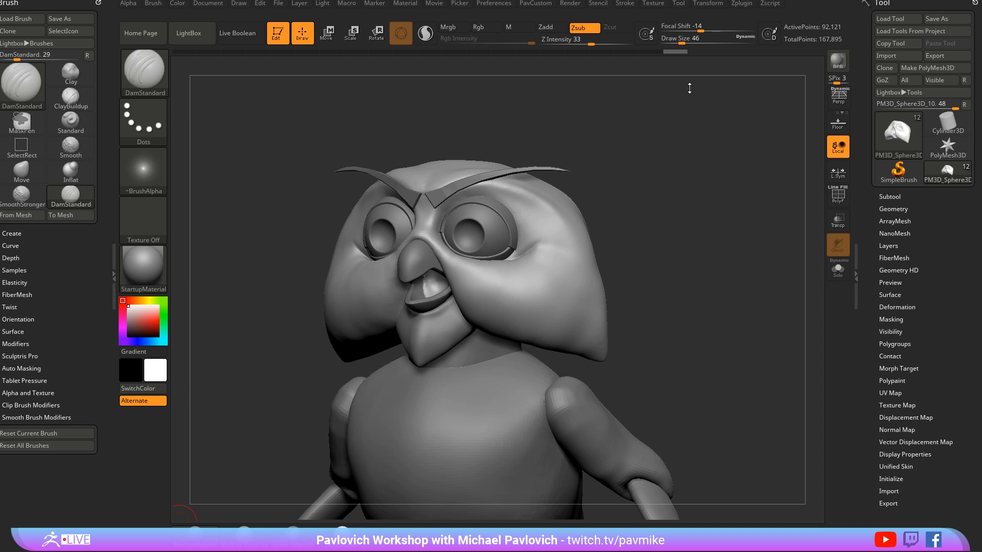
Step: Select the chin piece and sculpt across it beneath the lower beak with the Standard brush at draw size 27
{"action": "left_click_drag", "start_coordinate": [679, 137], "coordinate": [690, 126]}
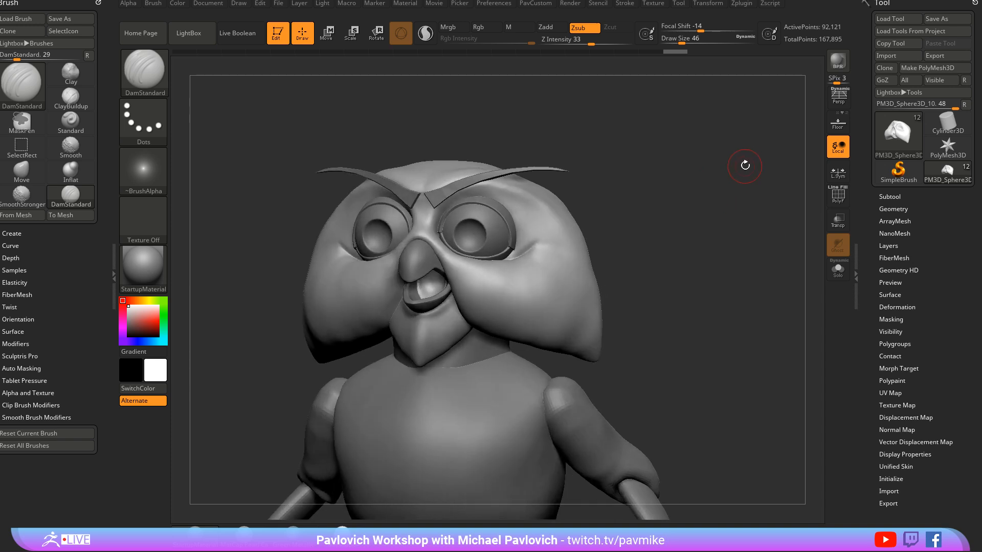
{"action": "left_click_drag", "start_coordinate": [745, 165], "coordinate": [739, 161]}
{"action": "mouse_move", "coordinate": [652, 174]}
{"action": "left_mouse_down"}
{"action": "mouse_move", "coordinate": [635, 201]}
{"action": "mouse_move", "coordinate": [657, 203]}
{"action": "left_mouse_up"}
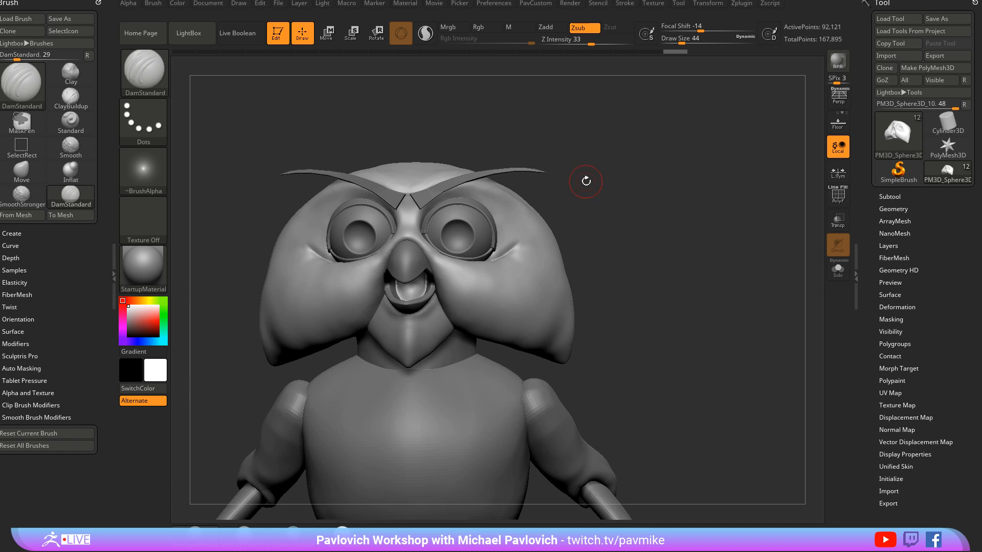
{"action": "left_click_drag", "start_coordinate": [679, 207], "coordinate": [657, 250]}
{"action": "key", "text": "s"}
{"action": "left_click_drag", "start_coordinate": [650, 205], "coordinate": [655, 207]}
{"action": "left_click_drag", "start_coordinate": [683, 175], "coordinate": [682, 201], "text": "alt"}
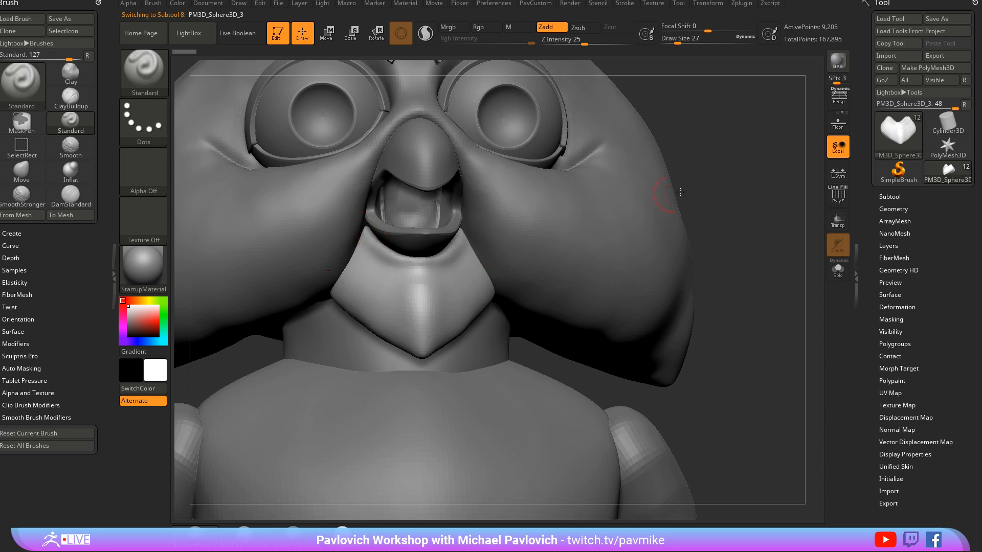
{"action": "left_click_drag", "start_coordinate": [680, 192], "coordinate": [559, 217]}
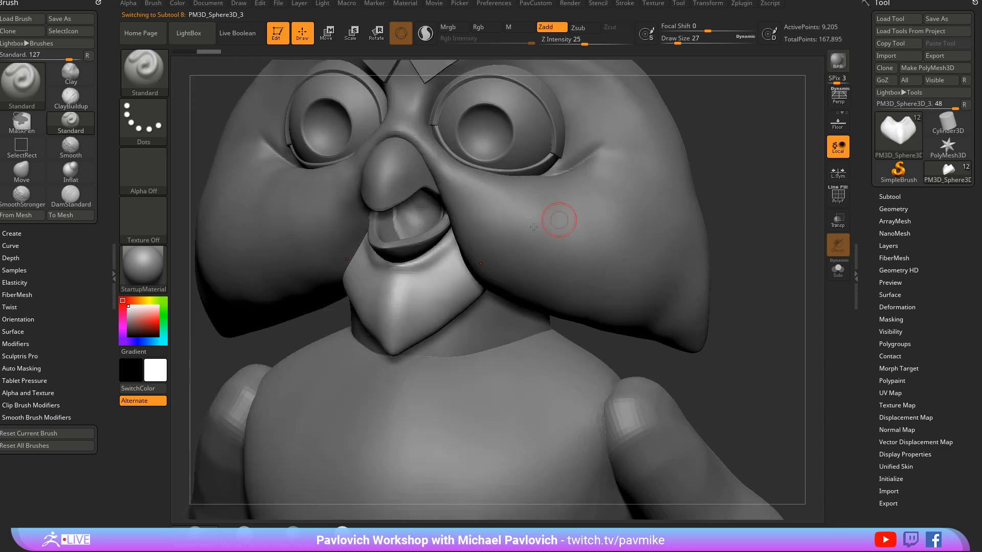
{"action": "left_click_drag", "start_coordinate": [443, 256], "coordinate": [376, 259]}
{"action": "mouse_move", "coordinate": [716, 203]}
{"action": "left_mouse_down"}
{"action": "mouse_move", "coordinate": [639, 205]}
{"action": "mouse_move", "coordinate": [684, 196]}
{"action": "mouse_move", "coordinate": [697, 243]}
{"action": "mouse_move", "coordinate": [687, 218]}
{"action": "left_mouse_up"}
{"action": "key", "text": "s"}
{"action": "left_click", "coordinate": [686, 228]}
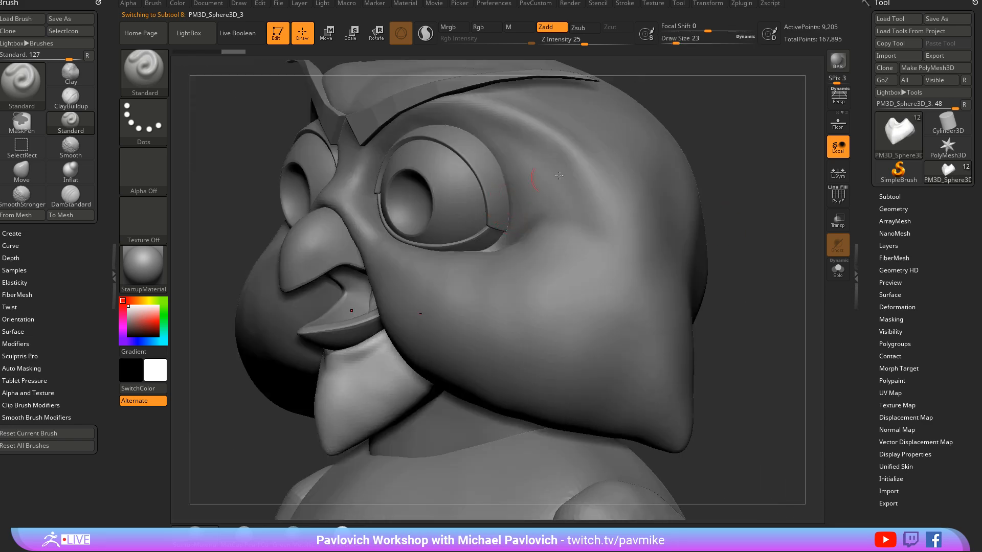
Step: Select the upper and lower eyelids and merge them into one subtool
{"action": "left_click_drag", "start_coordinate": [712, 130], "coordinate": [692, 186], "text": "alt"}
{"action": "key", "text": "s"}
{"action": "left_click", "coordinate": [548, 241]}
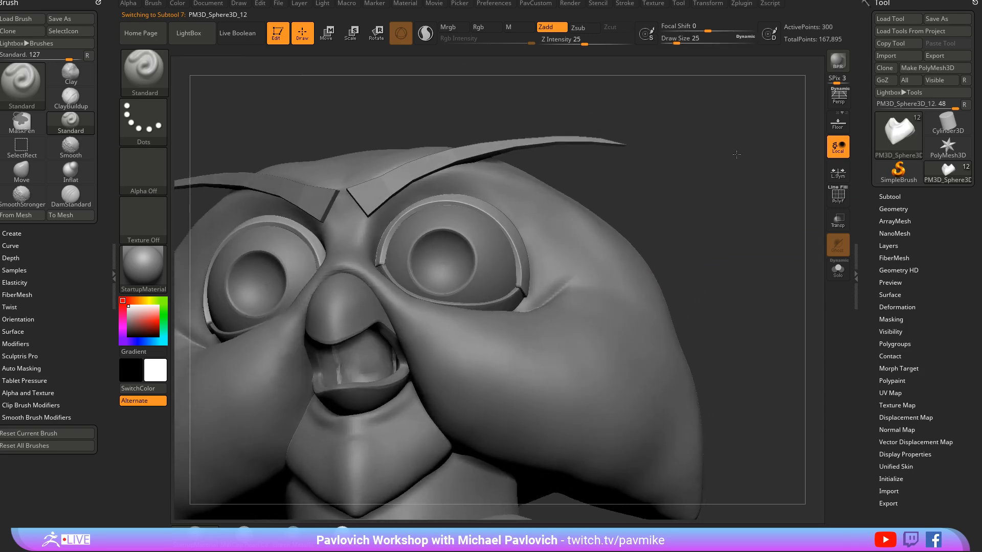
{"action": "left_click_drag", "start_coordinate": [736, 154], "coordinate": [728, 157]}
{"action": "left_click", "coordinate": [515, 298], "text": "alt"}
{"action": "left_click_drag", "start_coordinate": [712, 193], "coordinate": [679, 200]}
{"action": "left_click_drag", "start_coordinate": [679, 200], "coordinate": [660, 201]}
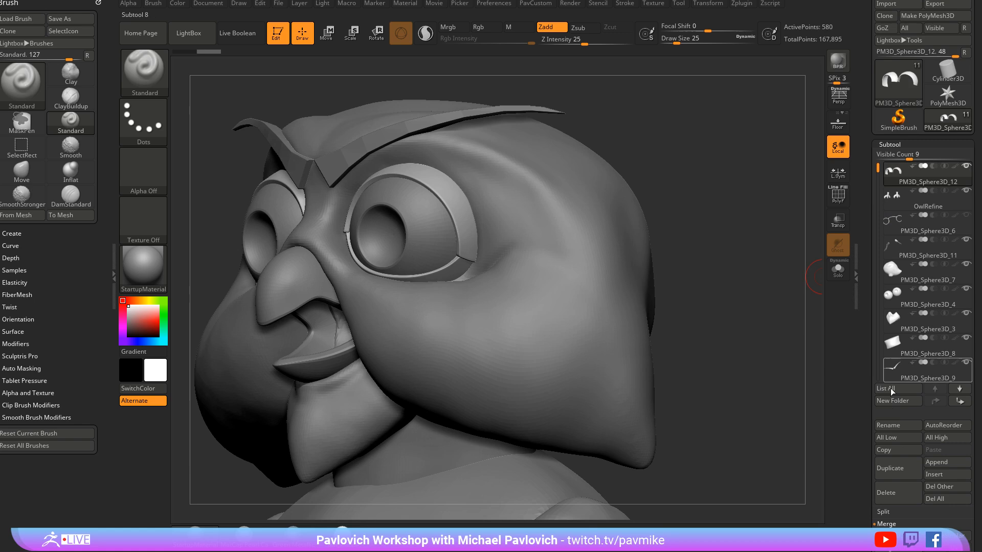
Step: Duplicate the eyelid subtool, hide the original, and isolate the copy with its polyframe shown
{"action": "left_click", "coordinate": [892, 473]}
{"action": "left_click", "coordinate": [966, 166]}
{"action": "left_click_drag", "start_coordinate": [714, 227], "coordinate": [731, 262], "text": "alt"}
{"action": "left_click", "coordinate": [837, 196]}
{"action": "left_click_drag", "start_coordinate": [699, 225], "coordinate": [745, 299]}
{"action": "left_click", "coordinate": [838, 271]}
Step: Apply the dynamic subdivision to the eyelid copy as real geometry
{"action": "left_click_drag", "start_coordinate": [696, 217], "coordinate": [677, 208]}
{"action": "left_click_drag", "start_coordinate": [588, 259], "coordinate": [663, 269]}
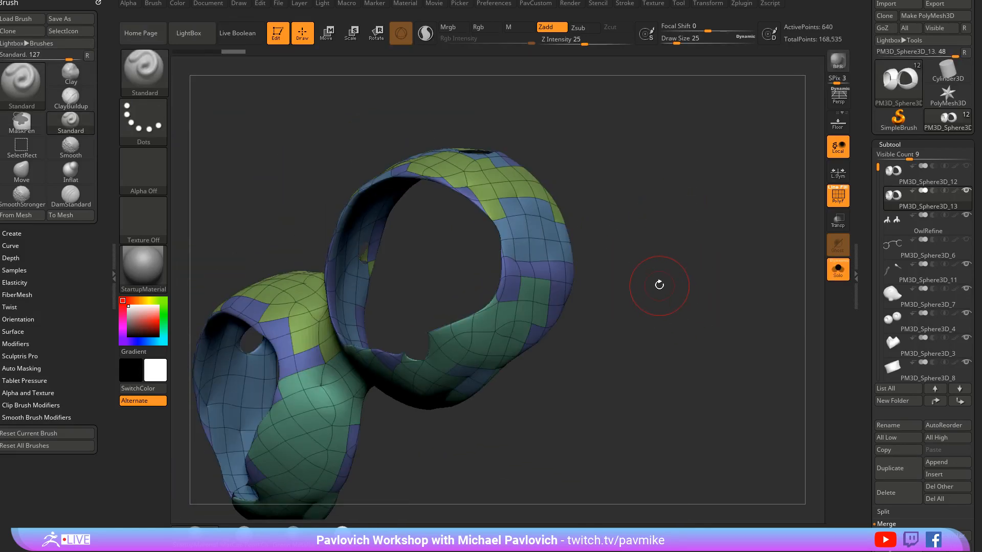
{"action": "left_click_drag", "start_coordinate": [633, 226], "coordinate": [548, 246]}
{"action": "key", "text": "grave"}
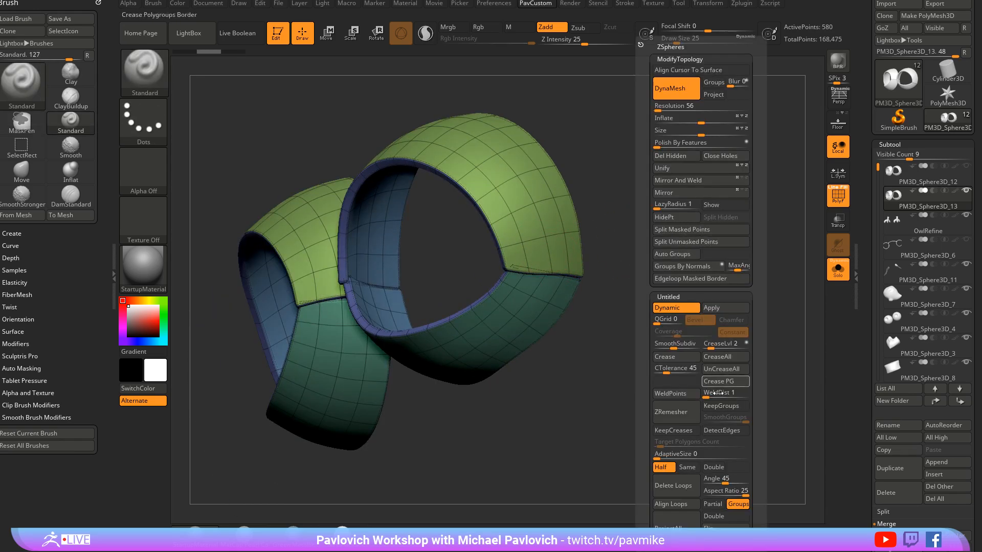
{"action": "left_click", "coordinate": [723, 308]}
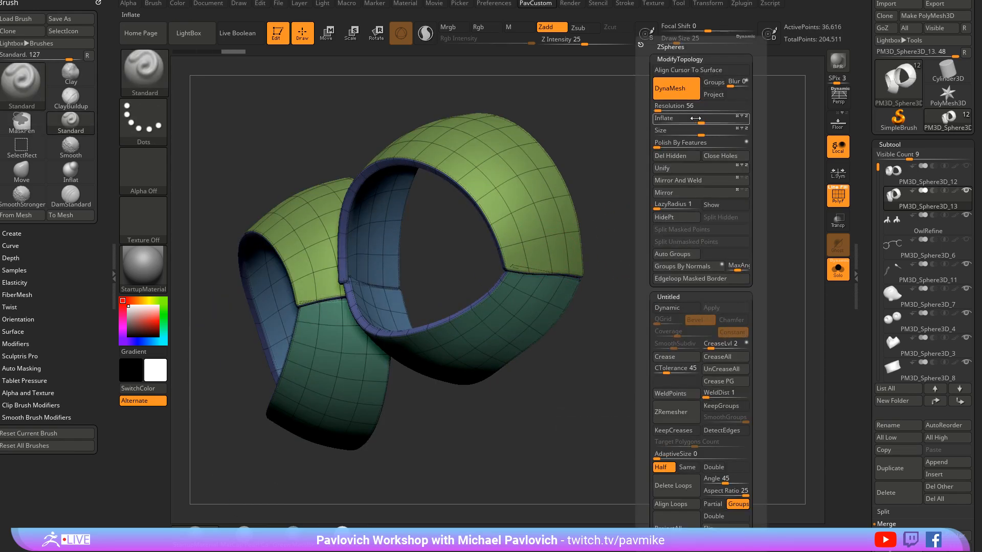
Step: Try to DynaMesh the eyelid copy at resolution 56, inspect the mesh, and undo it
{"action": "left_click", "coordinate": [691, 85]}
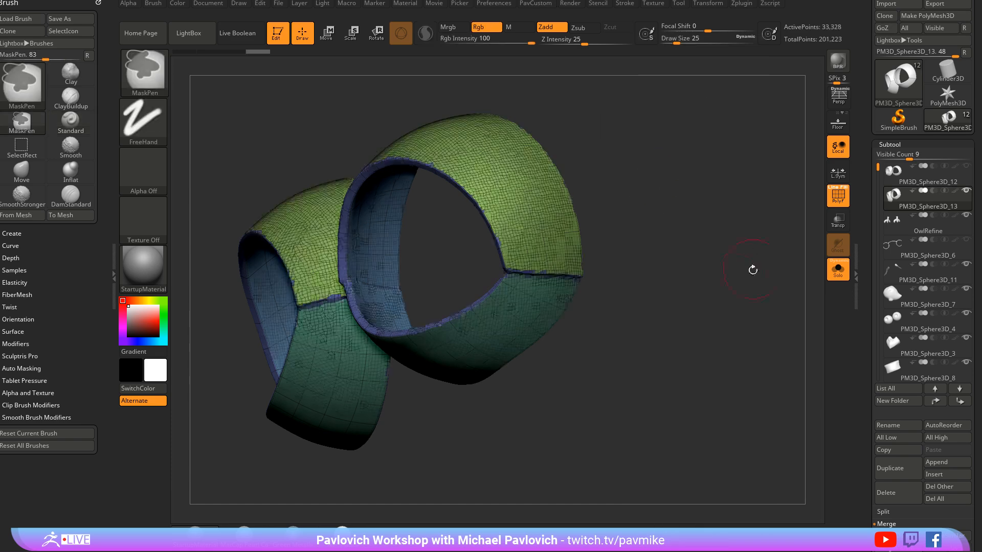
{"action": "left_click_drag", "start_coordinate": [705, 256], "coordinate": [674, 266]}
{"action": "left_click_drag", "start_coordinate": [528, 330], "coordinate": [420, 341]}
{"action": "left_click_drag", "start_coordinate": [549, 261], "coordinate": [516, 274]}
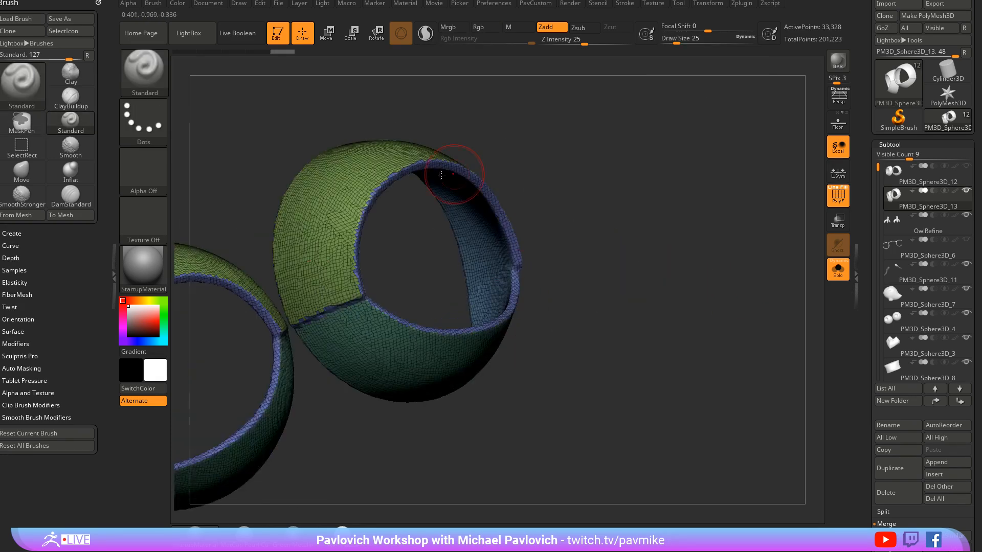
{"action": "mouse_move", "coordinate": [555, 317]}
{"action": "left_mouse_down"}
{"action": "mouse_move", "coordinate": [699, 219]}
{"action": "mouse_move", "coordinate": [710, 247]}
{"action": "left_mouse_up"}
{"action": "key", "text": "ctrl+z"}
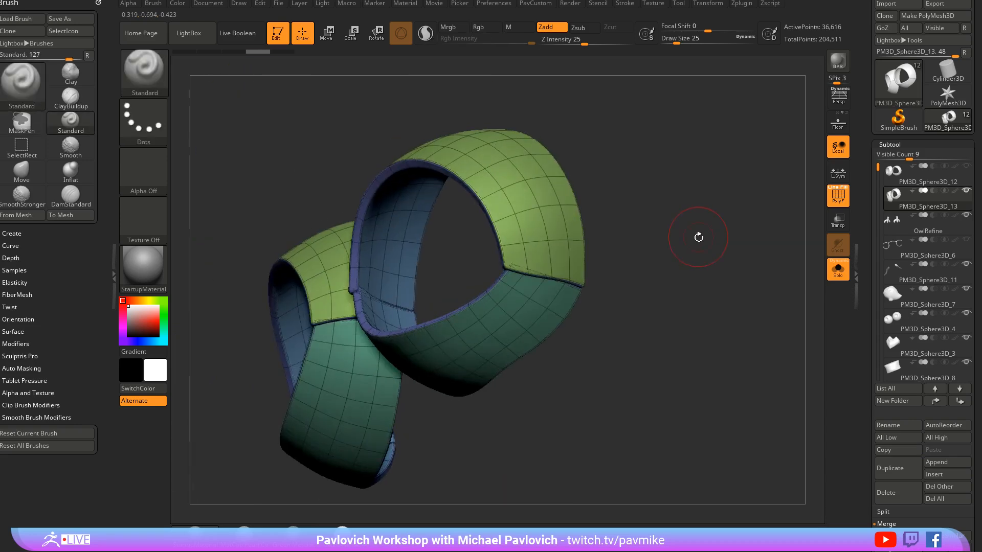
Step: Compare the eyelid copy's subdivision levels with the polyframe hidden and shown
{"action": "left_click", "coordinate": [839, 203]}
{"action": "key", "text": "shift+d"}
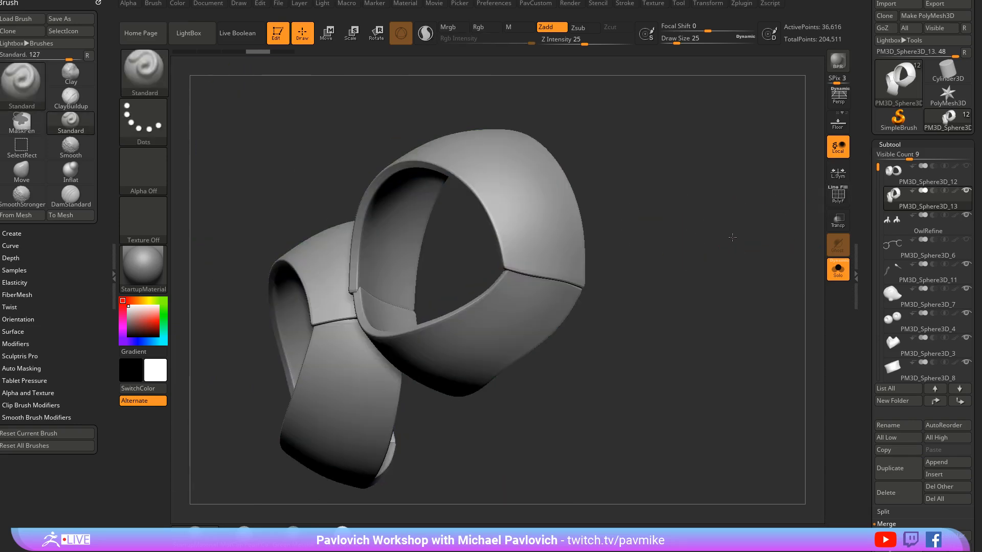
{"action": "left_click_drag", "start_coordinate": [734, 234], "coordinate": [767, 228]}
{"action": "left_click", "coordinate": [833, 205]}
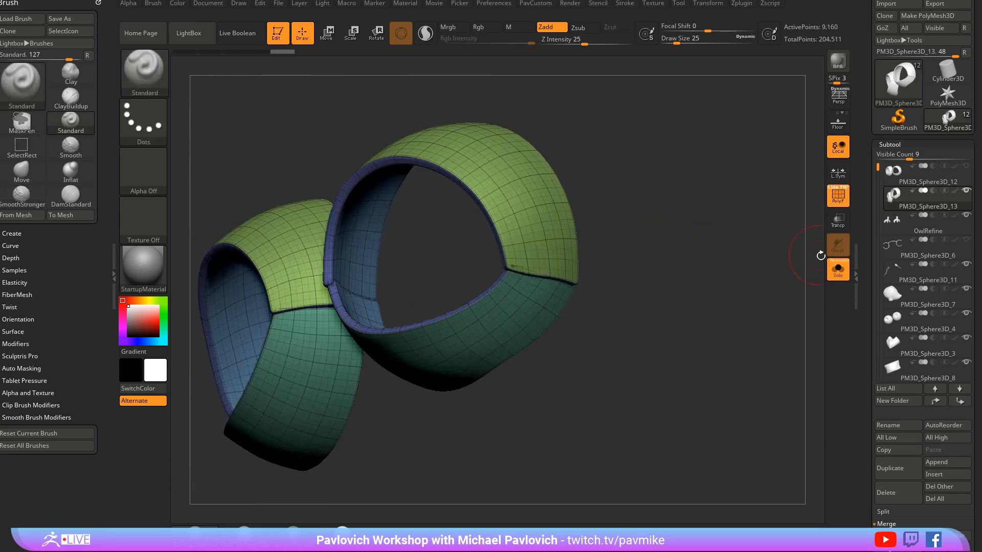
{"action": "left_click_drag", "start_coordinate": [864, 285], "coordinate": [857, 278]}
{"action": "key", "text": "d"}
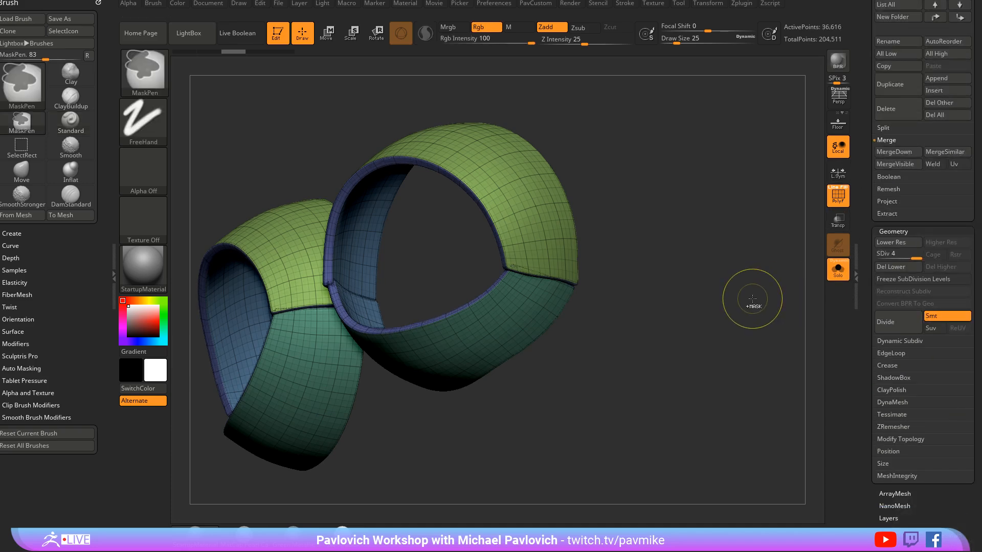
Step: Undo the eyelid copy's applied subdivision and open the display properties for the open strips
{"action": "key", "text": "ctrl+z"}
{"action": "key", "text": "ctrl+z"}
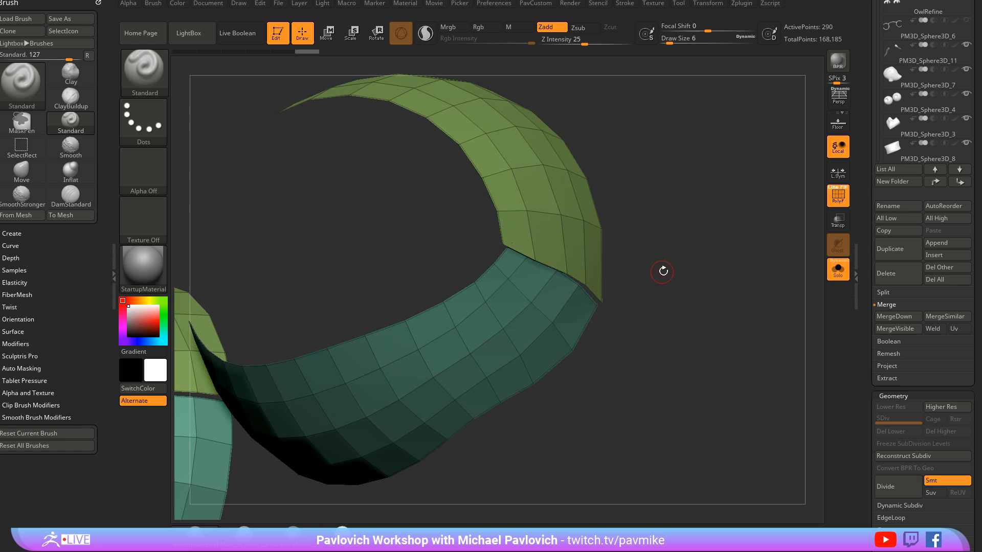
{"action": "left_click_drag", "start_coordinate": [661, 269], "coordinate": [700, 294]}
{"action": "key", "text": "space"}
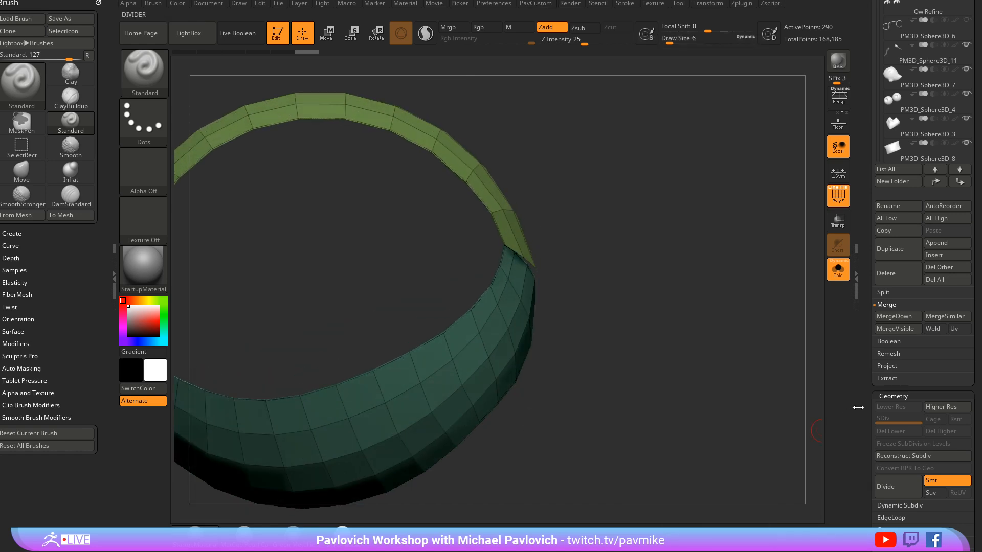
{"action": "left_click_drag", "start_coordinate": [859, 408], "coordinate": [853, 282]}
{"action": "left_click", "coordinate": [905, 170]}
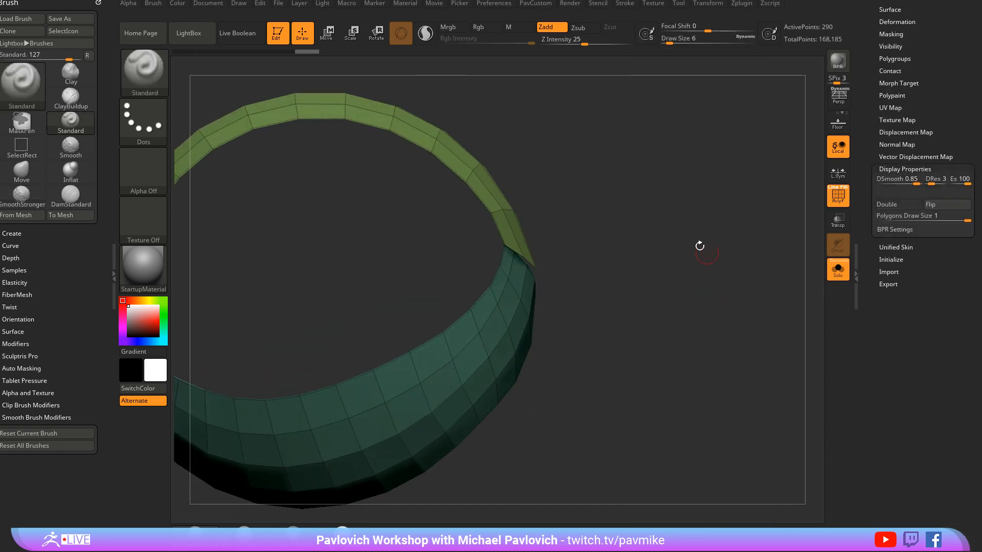
{"action": "left_click_drag", "start_coordinate": [697, 245], "coordinate": [688, 201]}
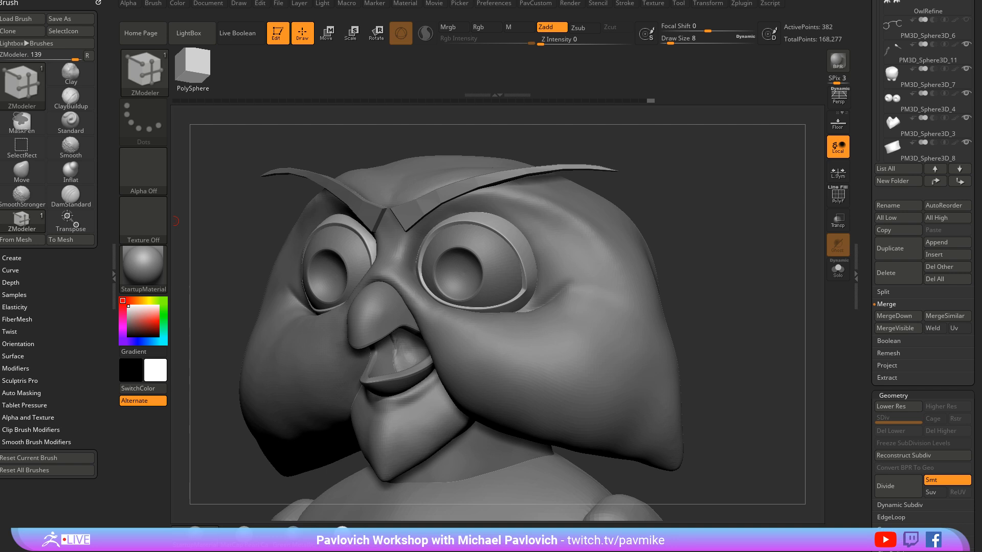
Step: Turn off the dynamic subdivision preview on the eyebrows
{"action": "mouse_move", "coordinate": [704, 121]}
{"action": "left_mouse_down"}
{"action": "mouse_move", "coordinate": [723, 176]}
{"action": "mouse_move", "coordinate": [555, 151]}
{"action": "left_mouse_up"}
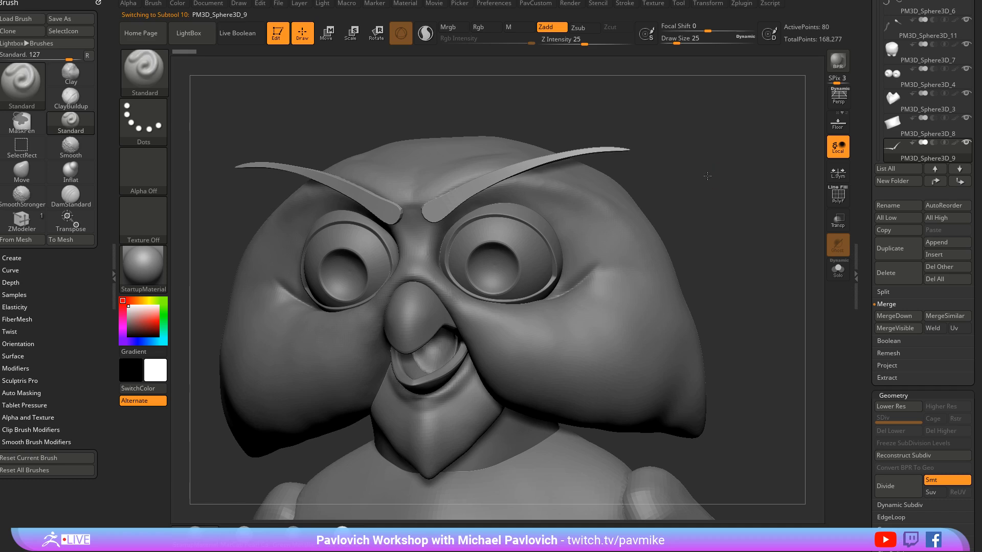
{"action": "left_click_drag", "start_coordinate": [710, 176], "coordinate": [657, 164]}
{"action": "key", "text": "shift+d"}
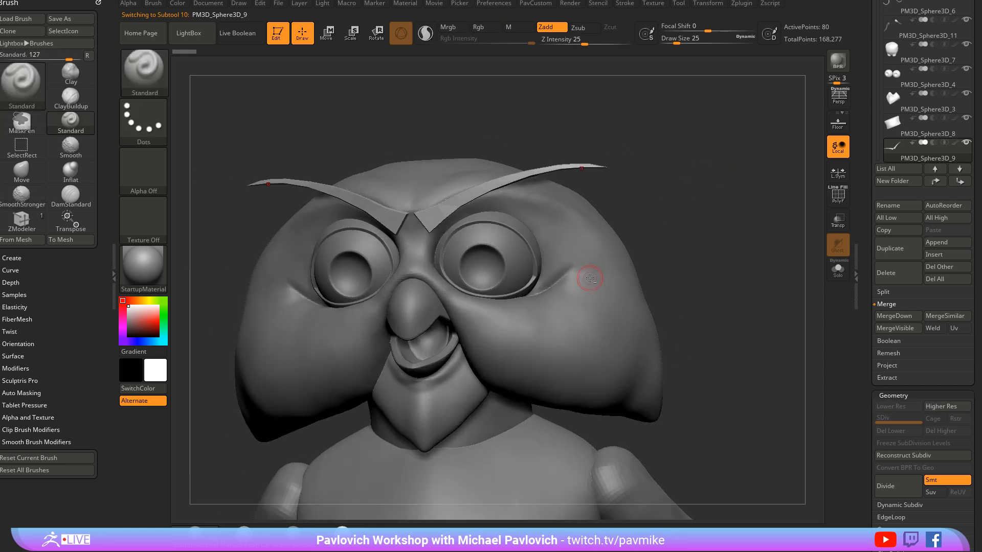
Step: Hide the existing eyebrow subtool and activate the Topology brush on the head
{"action": "left_click", "coordinate": [585, 278], "text": "alt"}
{"action": "scroll", "coordinate": [900, 327], "scroll_direction": "up", "scroll_amount": 5}
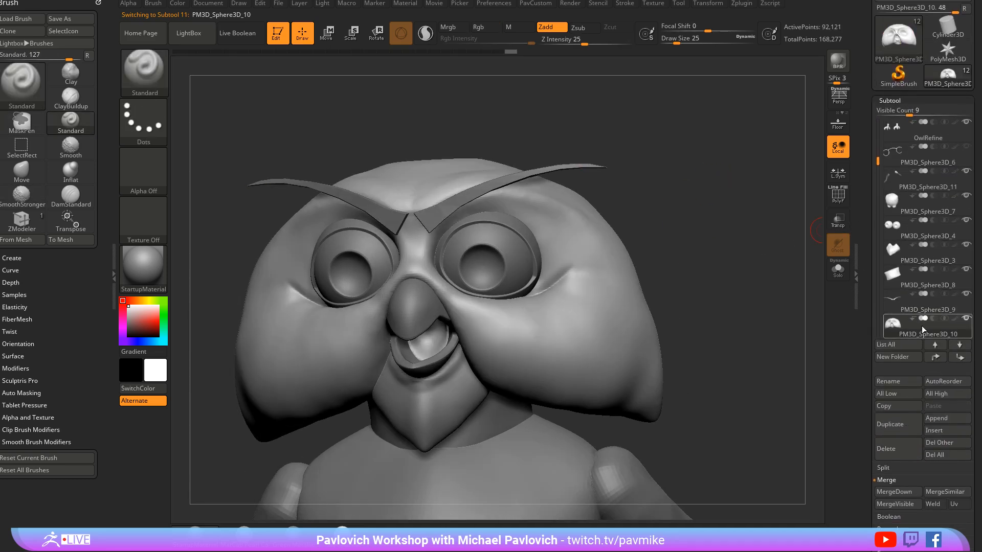
{"action": "left_click", "coordinate": [966, 293]}
{"action": "key", "text": "b"}
{"action": "key", "text": "t"}
{"action": "key", "text": "o"}
{"action": "left_click_drag", "start_coordinate": [715, 191], "coordinate": [679, 222]}
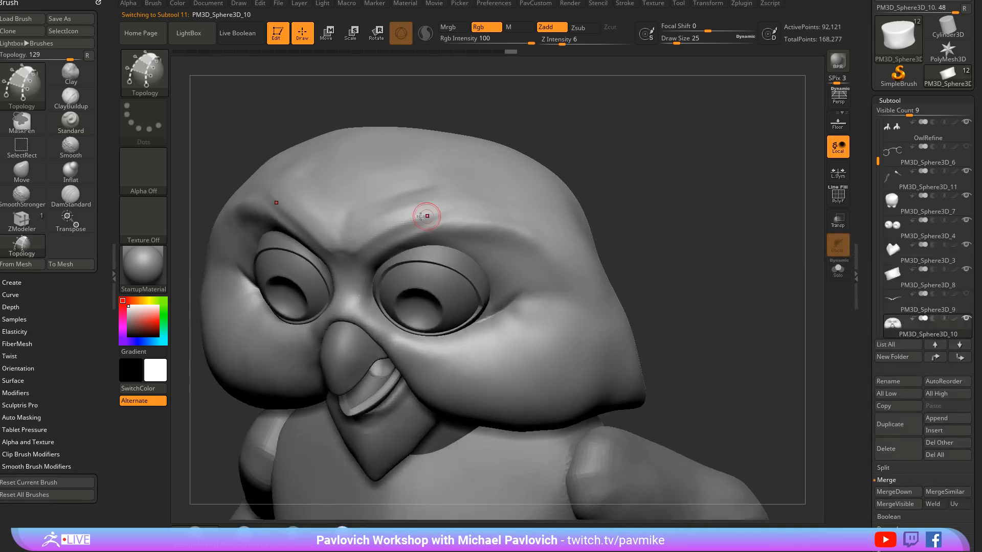
Step: Draw two long arcs above the eye as the eyebrow's upper and lower edges at draw size 29
{"action": "key", "text": "s"}
{"action": "left_click", "coordinate": [396, 222]}
{"action": "mouse_move", "coordinate": [526, 235]}
{"action": "left_mouse_down"}
{"action": "mouse_move", "coordinate": [569, 253]}
{"action": "mouse_move", "coordinate": [569, 234]}
{"action": "left_mouse_up"}
{"action": "left_click_drag", "start_coordinate": [651, 226], "coordinate": [674, 202]}
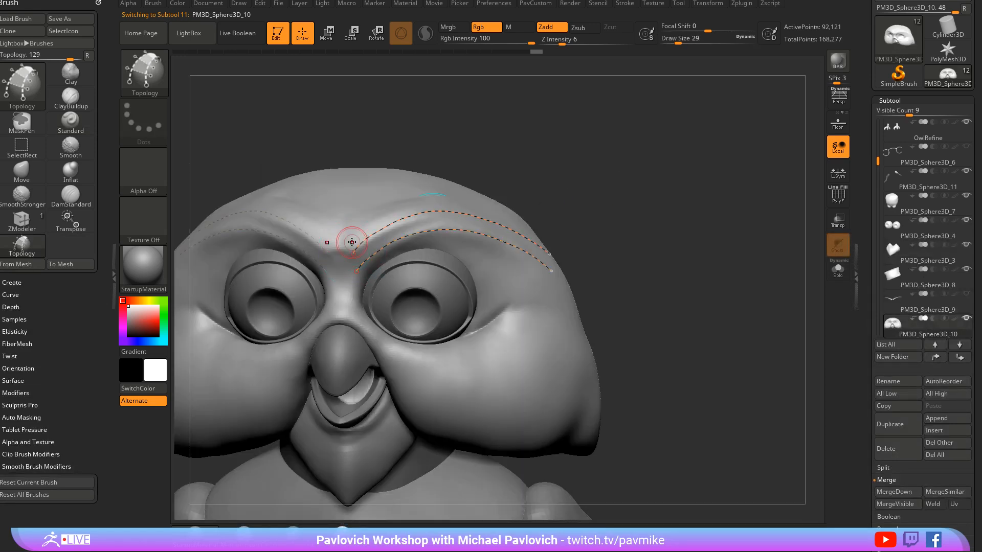
Step: Draw a series of short topology curves crossing both arcs to divide the eyebrow into quads
{"action": "left_click_drag", "start_coordinate": [351, 228], "coordinate": [364, 274]}
{"action": "left_click_drag", "start_coordinate": [377, 211], "coordinate": [379, 263]}
{"action": "left_click_drag", "start_coordinate": [402, 199], "coordinate": [403, 269]}
{"action": "left_click_drag", "start_coordinate": [433, 196], "coordinate": [423, 273]}
{"action": "left_click_drag", "start_coordinate": [463, 196], "coordinate": [453, 260]}
{"action": "left_click_drag", "start_coordinate": [660, 207], "coordinate": [632, 210]}
{"action": "left_click_drag", "start_coordinate": [491, 204], "coordinate": [459, 275]}
{"action": "left_click_drag", "start_coordinate": [523, 214], "coordinate": [475, 261]}
{"action": "left_click_drag", "start_coordinate": [552, 231], "coordinate": [478, 267]}
Step: Close the eyebrow's outer end with another crossing curve and generate the strip geometry
{"action": "left_click_drag", "start_coordinate": [654, 259], "coordinate": [666, 255]}
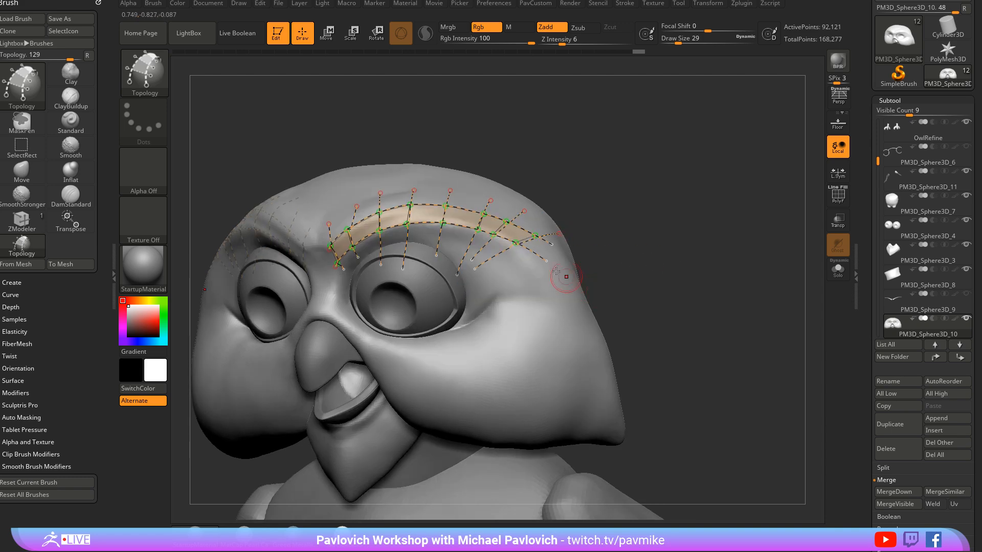
{"action": "left_click_drag", "start_coordinate": [576, 237], "coordinate": [516, 265]}
{"action": "left_click_drag", "start_coordinate": [602, 263], "coordinate": [567, 306]}
{"action": "left_click", "coordinate": [566, 314]}
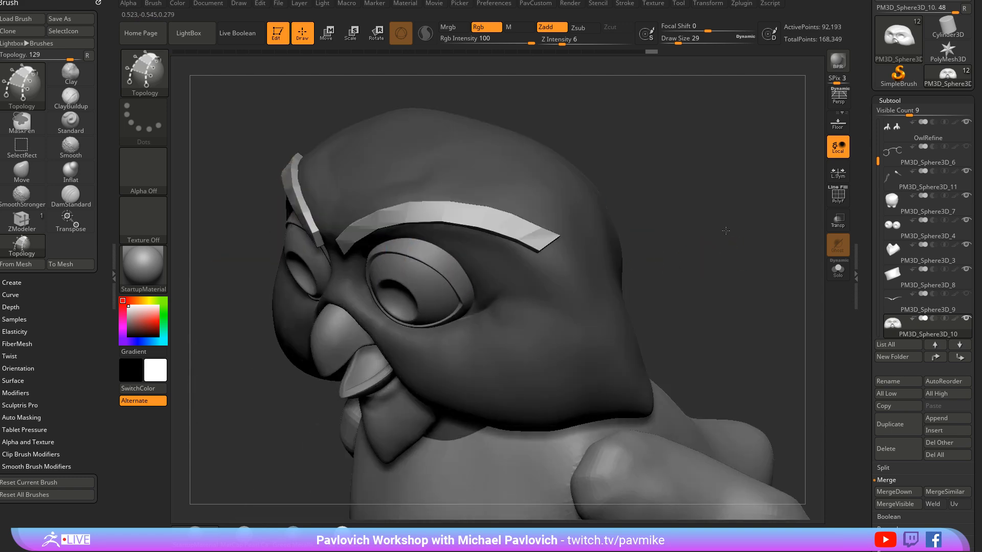
Step: Split the new eyebrow strips from the masked head into their own subtool
{"action": "key", "text": "grave"}
{"action": "mouse_move", "coordinate": [725, 231]}
{"action": "left_mouse_down", "text": "shift"}
{"action": "mouse_move", "coordinate": [678, 250]}
{"action": "mouse_move", "coordinate": [725, 245]}
{"action": "mouse_move", "coordinate": [675, 247]}
{"action": "mouse_move", "coordinate": [665, 220]}
{"action": "mouse_move", "coordinate": [651, 223]}
{"action": "left_mouse_up", "text": "shift"}
{"action": "left_click", "coordinate": [721, 231]}
Step: Try to reshape the eyebrow's outer end with the Move brush at draw size 172
{"action": "key", "text": "s"}
{"action": "key", "text": "b"}
{"action": "key", "text": "m"}
{"action": "key", "text": "v"}
{"action": "left_click_drag", "start_coordinate": [573, 246], "coordinate": [566, 211]}
{"action": "key", "text": "ctrl+z"}
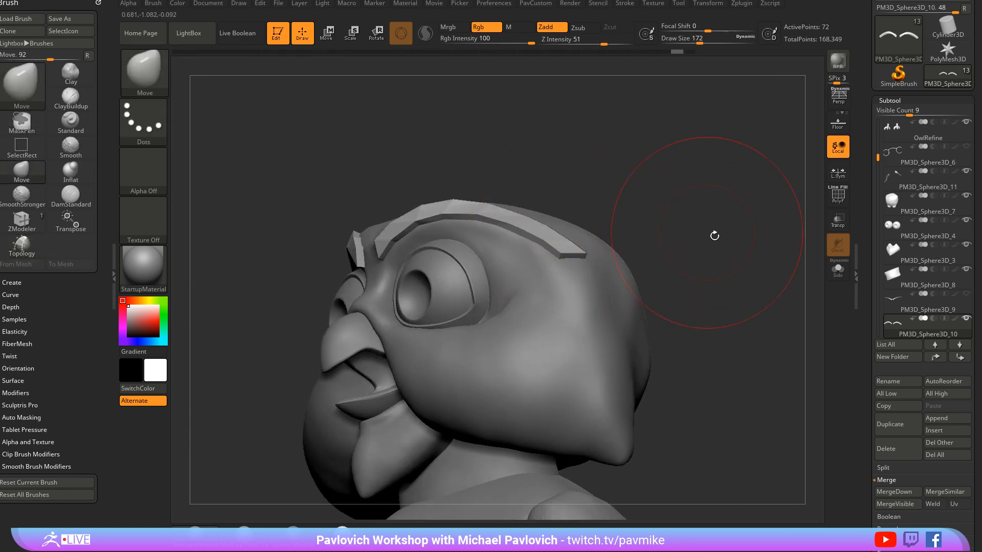
Step: Isolate the new eyebrow strips and show their polyframe
{"action": "left_click", "coordinate": [882, 468]}
{"action": "left_click_drag", "start_coordinate": [873, 371], "coordinate": [873, 221]}
{"action": "mouse_move", "coordinate": [726, 245]}
{"action": "left_mouse_down", "text": "alt"}
{"action": "mouse_move", "coordinate": [725, 287]}
{"action": "mouse_move", "coordinate": [727, 186]}
{"action": "left_mouse_up", "text": "alt"}
{"action": "left_click", "coordinate": [838, 196]}
{"action": "left_click", "coordinate": [838, 270]}
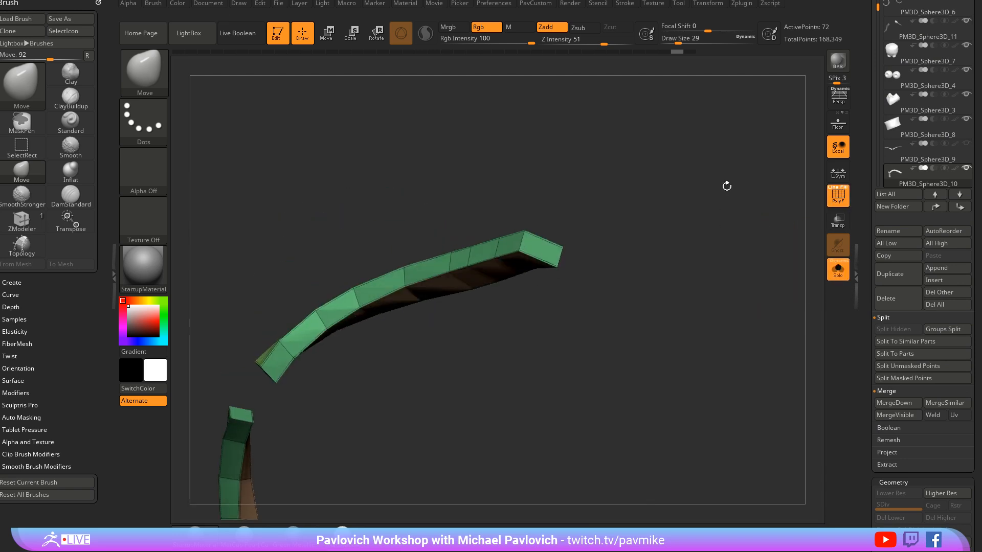
{"action": "key", "text": "b"}
{"action": "key", "text": "z"}
{"action": "key", "text": "m"}
{"action": "left_click_drag", "start_coordinate": [497, 295], "coordinate": [497, 280]}
{"action": "mouse_move", "coordinate": [550, 254]}
{"action": "left_mouse_down"}
{"action": "mouse_move", "coordinate": [672, 250]}
{"action": "mouse_move", "coordinate": [697, 311]}
{"action": "mouse_move", "coordinate": [677, 274]}
{"action": "mouse_move", "coordinate": [537, 291]}
{"action": "mouse_move", "coordinate": [531, 330]}
{"action": "left_mouse_up"}
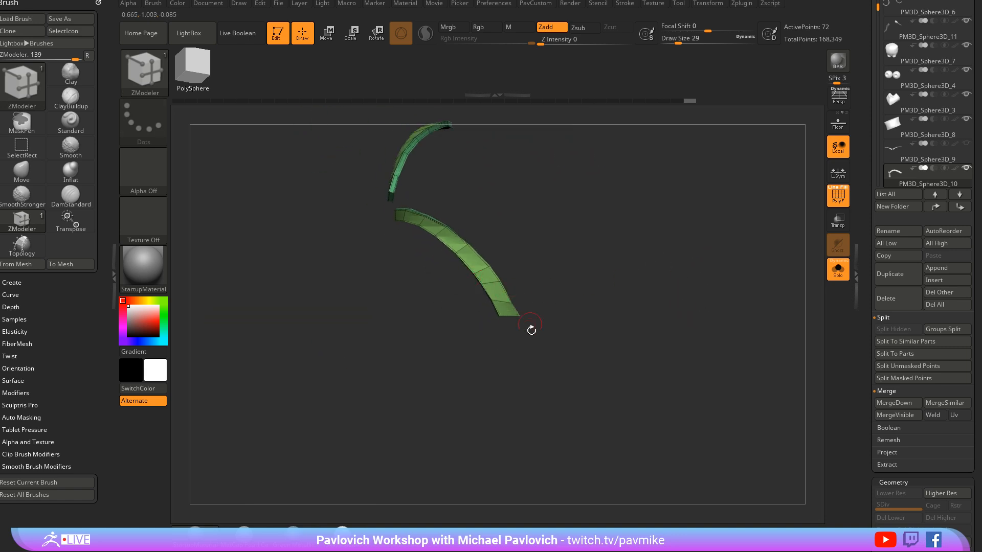
Step: Narrow the eyebrow's outer tip with the Move brush at draw size 65
{"action": "key", "text": "b"}
{"action": "key", "text": "m"}
{"action": "key", "text": "v"}
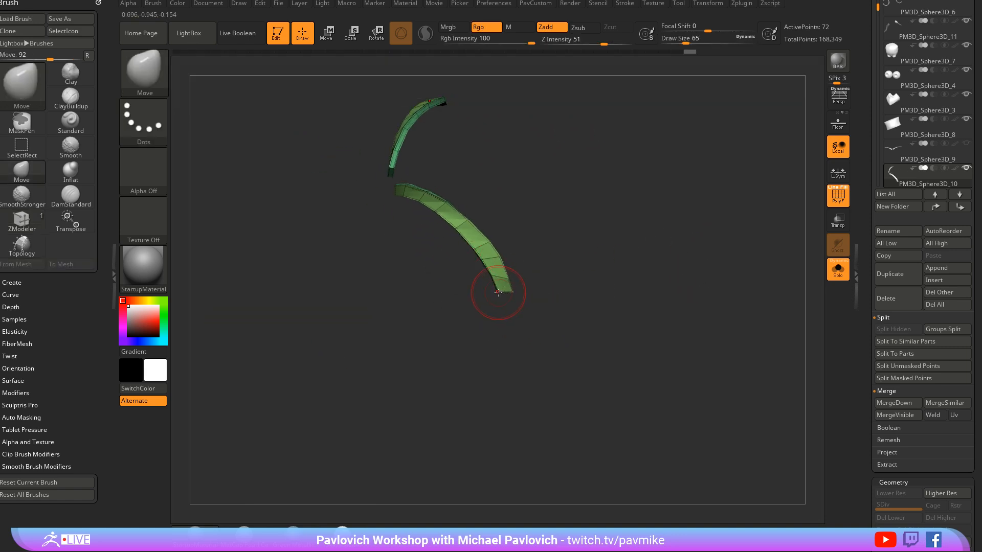
{"action": "left_click_drag", "start_coordinate": [498, 293], "coordinate": [495, 275]}
{"action": "mouse_move", "coordinate": [628, 270]}
{"action": "left_mouse_down"}
{"action": "mouse_move", "coordinate": [638, 258]}
{"action": "mouse_move", "coordinate": [613, 259]}
{"action": "left_mouse_up"}
Step: Pinch the outer half of the eyebrow thinner with the Pinch brush at draw size 158
{"action": "key", "text": "b"}
{"action": "key", "text": "p"}
{"action": "key", "text": "i"}
{"action": "key", "text": "s"}
{"action": "mouse_move", "coordinate": [496, 271]}
{"action": "left_mouse_down"}
{"action": "mouse_move", "coordinate": [507, 272]}
{"action": "mouse_move", "coordinate": [508, 296]}
{"action": "mouse_move", "coordinate": [466, 238]}
{"action": "left_mouse_up"}
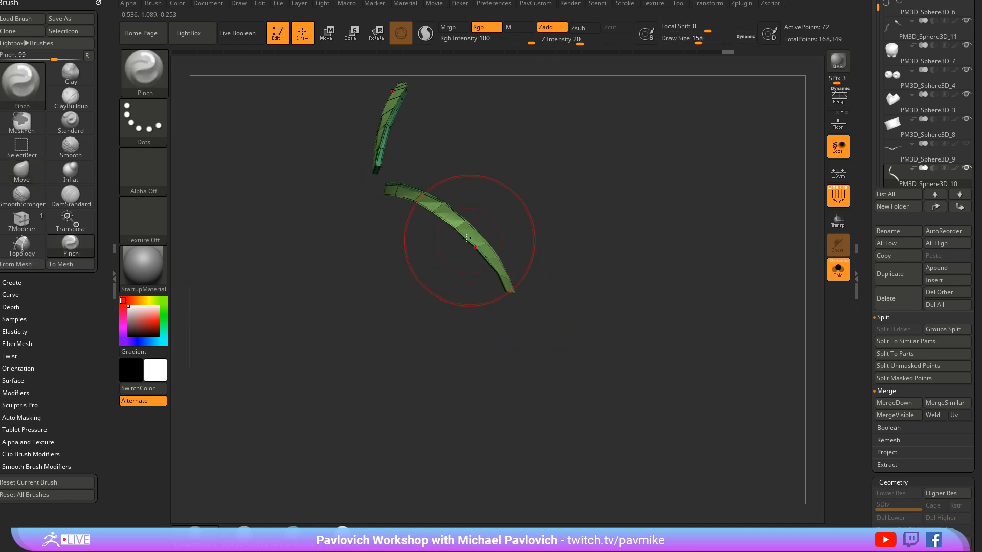
{"action": "left_click_drag", "start_coordinate": [653, 228], "coordinate": [627, 304]}
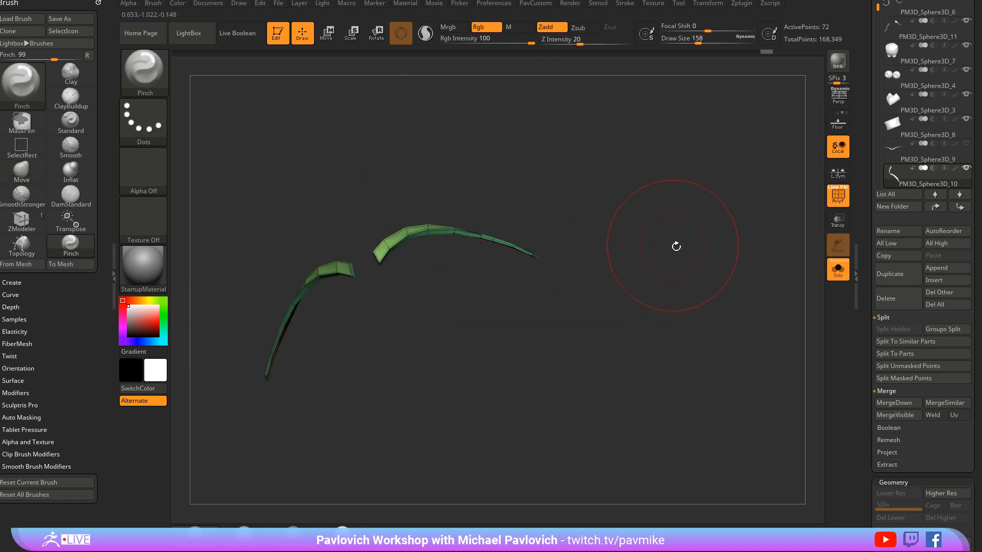
Step: Thicken the eyebrows with the Inflat brush at draw size 108
{"action": "mouse_move", "coordinate": [676, 247]}
{"action": "left_mouse_down"}
{"action": "mouse_move", "coordinate": [602, 136]}
{"action": "mouse_move", "coordinate": [421, 286]}
{"action": "mouse_move", "coordinate": [451, 254]}
{"action": "mouse_move", "coordinate": [469, 340]}
{"action": "mouse_move", "coordinate": [450, 381]}
{"action": "left_mouse_up"}
{"action": "key", "text": "b"}
{"action": "key", "text": "i"}
{"action": "key", "text": "n"}
{"action": "key", "text": "bracketleft"}
{"action": "key", "text": "bracketleft"}
{"action": "key", "text": "bracketleft"}
{"action": "key", "text": "bracketleft"}
{"action": "key", "text": "bracketleft"}
{"action": "left_click_drag", "start_coordinate": [382, 341], "coordinate": [396, 354]}
{"action": "left_click_drag", "start_coordinate": [467, 322], "coordinate": [458, 360]}
Step: Show the whole model again and rotate the eyebrows about their inner ends so the outer tips rise
{"action": "mouse_move", "coordinate": [636, 298]}
{"action": "left_mouse_down"}
{"action": "mouse_move", "coordinate": [662, 307]}
{"action": "mouse_move", "coordinate": [596, 292]}
{"action": "mouse_move", "coordinate": [684, 316]}
{"action": "left_mouse_up"}
{"action": "left_click", "coordinate": [838, 270]}
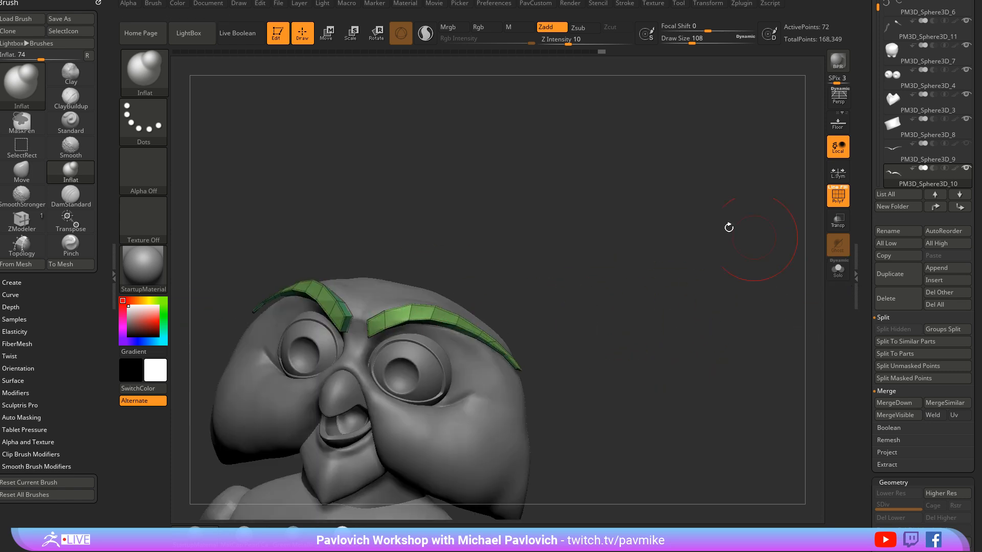
{"action": "left_click_drag", "start_coordinate": [630, 265], "coordinate": [604, 254], "text": "shift"}
{"action": "key", "text": "w"}
{"action": "left_click", "coordinate": [366, 323], "text": "alt"}
{"action": "mouse_move", "coordinate": [573, 225]}
{"action": "left_mouse_down", "text": "alt"}
{"action": "mouse_move", "coordinate": [604, 210]}
{"action": "mouse_move", "coordinate": [592, 230]}
{"action": "mouse_move", "coordinate": [557, 229]}
{"action": "left_mouse_up", "text": "alt"}
{"action": "key", "text": "r"}
{"action": "left_click_drag", "start_coordinate": [422, 292], "coordinate": [434, 278]}
{"action": "key", "text": "q"}
Step: Hide the polyframe and select the original eyebrow subtool, PM3D_Sphere3D_9
{"action": "mouse_move", "coordinate": [658, 256]}
{"action": "left_mouse_down"}
{"action": "mouse_move", "coordinate": [733, 260]}
{"action": "mouse_move", "coordinate": [689, 265]}
{"action": "mouse_move", "coordinate": [730, 270]}
{"action": "mouse_move", "coordinate": [713, 277]}
{"action": "left_mouse_up"}
{"action": "key", "text": "1"}
{"action": "key", "text": "shift+f"}
{"action": "left_click_drag", "start_coordinate": [863, 296], "coordinate": [863, 281]}
{"action": "left_click", "coordinate": [910, 137]}
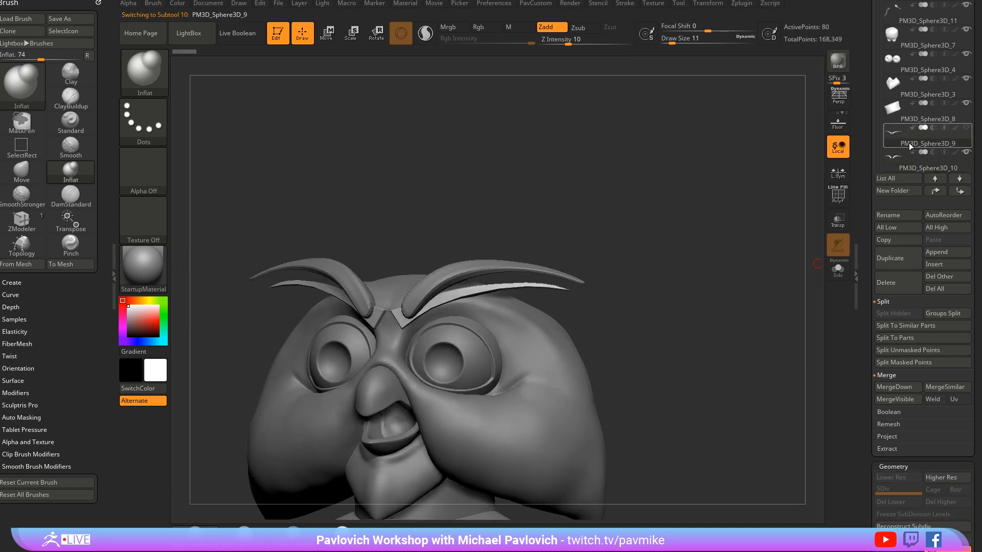
Step: Delete the original eyebrow subtool, PM3D_Sphere3D_9, and confirm the deletion
{"action": "mouse_move", "coordinate": [908, 151]}
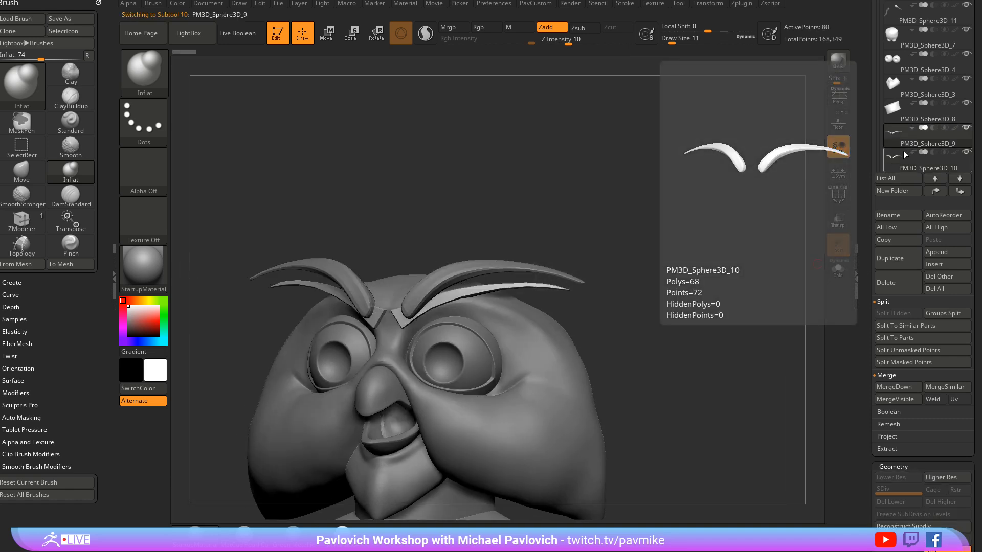
{"action": "left_click", "coordinate": [914, 144]}
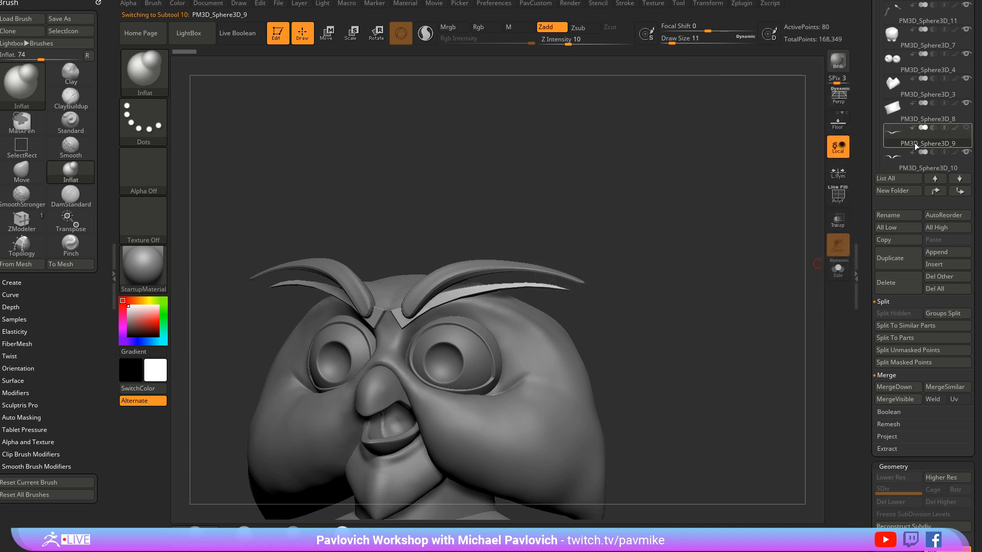
{"action": "left_click_drag", "start_coordinate": [866, 212], "coordinate": [870, 189]}
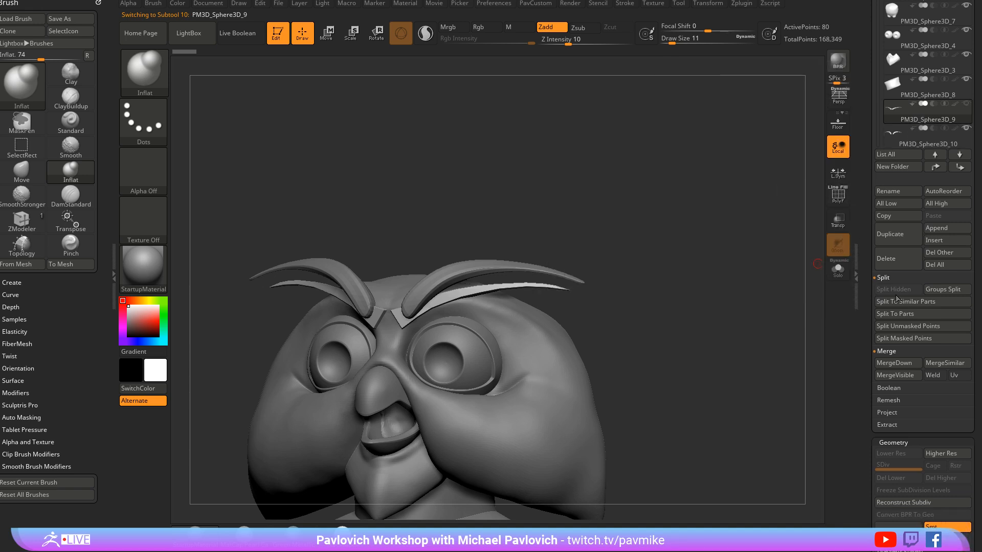
{"action": "left_click", "coordinate": [887, 259]}
{"action": "left_click", "coordinate": [804, 281]}
{"action": "mouse_move", "coordinate": [593, 243]}
{"action": "left_mouse_down"}
{"action": "mouse_move", "coordinate": [613, 204]}
{"action": "mouse_move", "coordinate": [652, 209]}
{"action": "mouse_move", "coordinate": [695, 246]}
{"action": "mouse_move", "coordinate": [648, 226]}
{"action": "mouse_move", "coordinate": [688, 217]}
{"action": "left_mouse_up"}
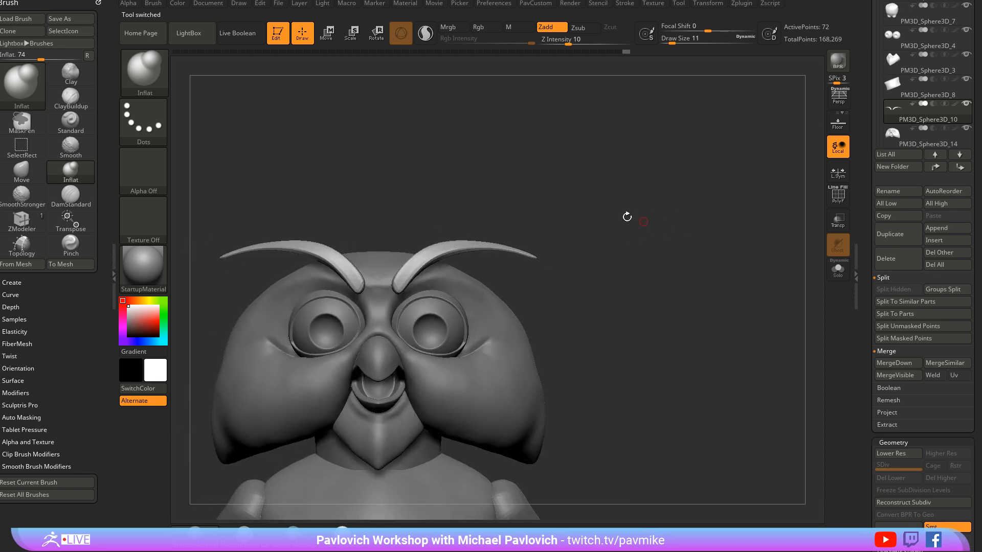
Step: Adjust the placement of the new eyebrows with the gizmo so their outer tips sit lower, closer to the head
{"action": "key", "text": "w"}
{"action": "mouse_move", "coordinate": [431, 278]}
{"action": "left_mouse_down"}
{"action": "mouse_move", "coordinate": [427, 289]}
{"action": "mouse_move", "coordinate": [441, 256]}
{"action": "left_mouse_up"}
{"action": "key", "text": "q"}
{"action": "mouse_move", "coordinate": [670, 259]}
{"action": "left_mouse_down"}
{"action": "mouse_move", "coordinate": [601, 257]}
{"action": "mouse_move", "coordinate": [672, 250]}
{"action": "left_mouse_up"}
{"action": "left_click_drag", "start_coordinate": [672, 250], "coordinate": [690, 223], "text": "alt"}
{"action": "left_click_drag", "start_coordinate": [645, 1], "coordinate": [670, 0]}
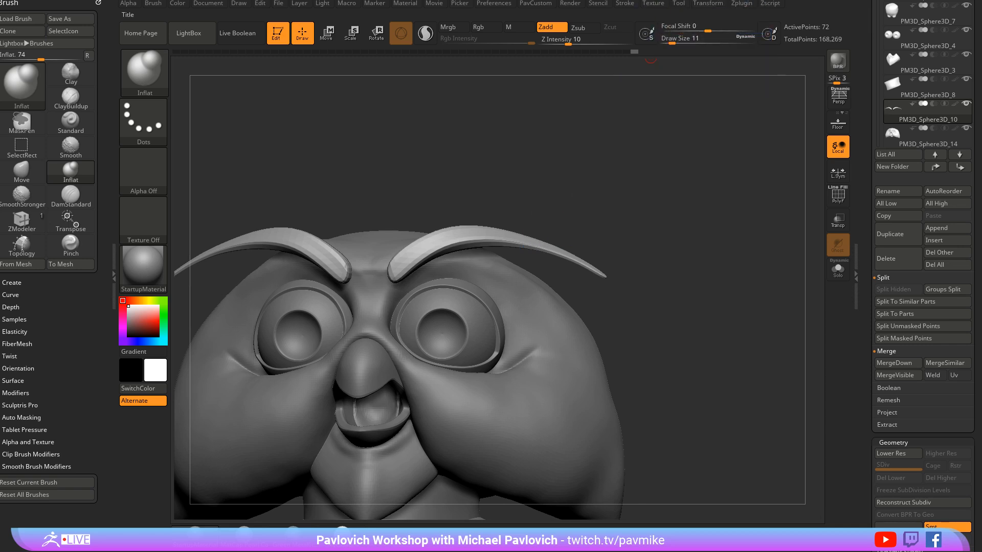
Step: Reselect the eyebrow subtool, PM3D_Sphere3D_10, and use the gizmo to fit the eyebrows to the curve of the forehead
{"action": "left_click_drag", "start_coordinate": [736, 202], "coordinate": [670, 259]}
{"action": "left_click", "coordinate": [612, 291], "text": "alt"}
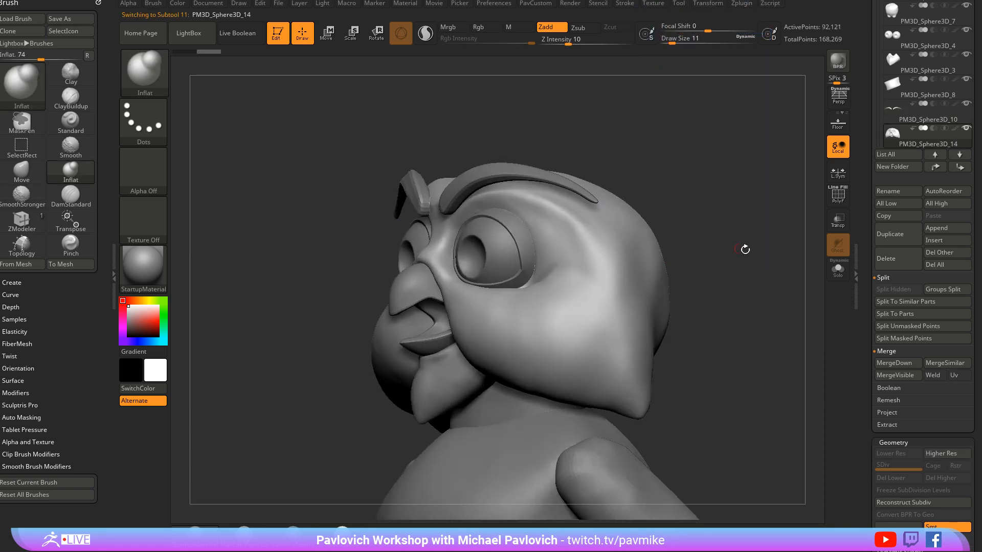
{"action": "left_click_drag", "start_coordinate": [745, 250], "coordinate": [692, 231], "text": "alt"}
{"action": "left_click", "coordinate": [604, 191], "text": "alt"}
{"action": "right_click_drag", "start_coordinate": [604, 191], "coordinate": [632, 183]}
{"action": "key", "text": "w"}
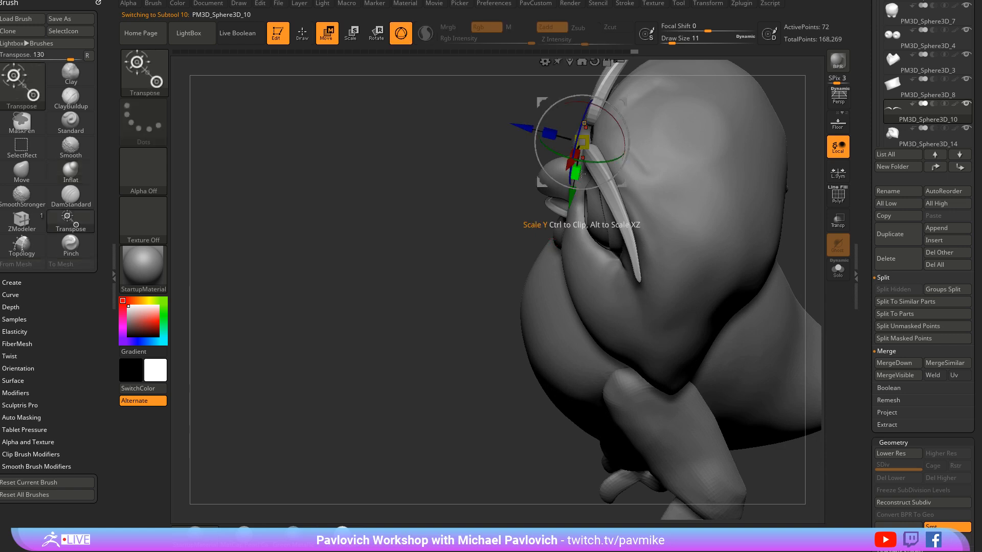
{"action": "left_click_drag", "start_coordinate": [576, 160], "coordinate": [584, 162]}
{"action": "key", "text": "q"}
{"action": "right_click_drag", "start_coordinate": [583, 163], "coordinate": [540, 235]}
Step: Reshape the edge of the face beside the eye on the head subtool with the Move brush at draw size 182
{"action": "left_click", "coordinate": [744, 137], "text": "alt"}
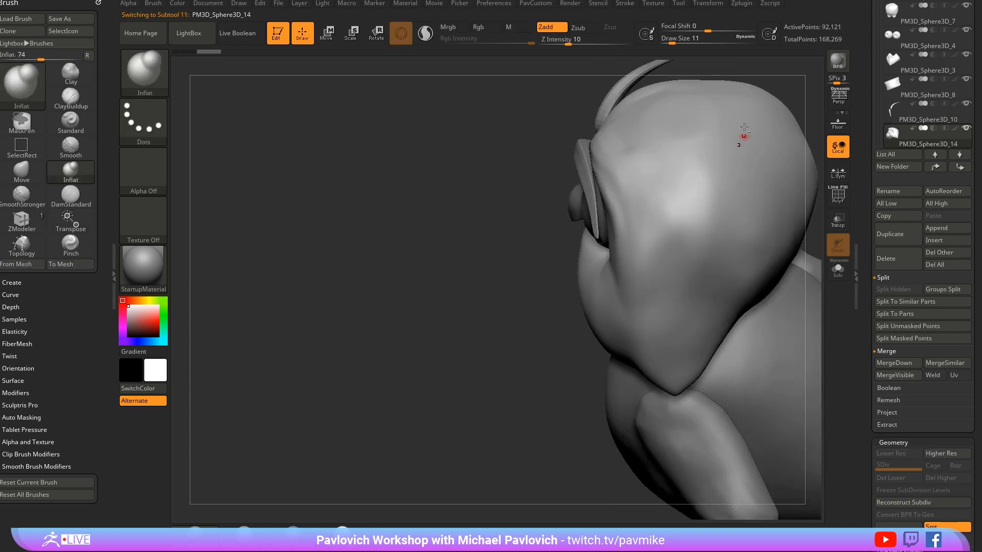
{"action": "mouse_move", "coordinate": [781, 89]}
{"action": "right_mouse_down"}
{"action": "mouse_move", "coordinate": [765, 105]}
{"action": "mouse_move", "coordinate": [761, 135]}
{"action": "right_mouse_up"}
{"action": "key", "text": "b"}
{"action": "key", "text": "m"}
{"action": "key", "text": "v"}
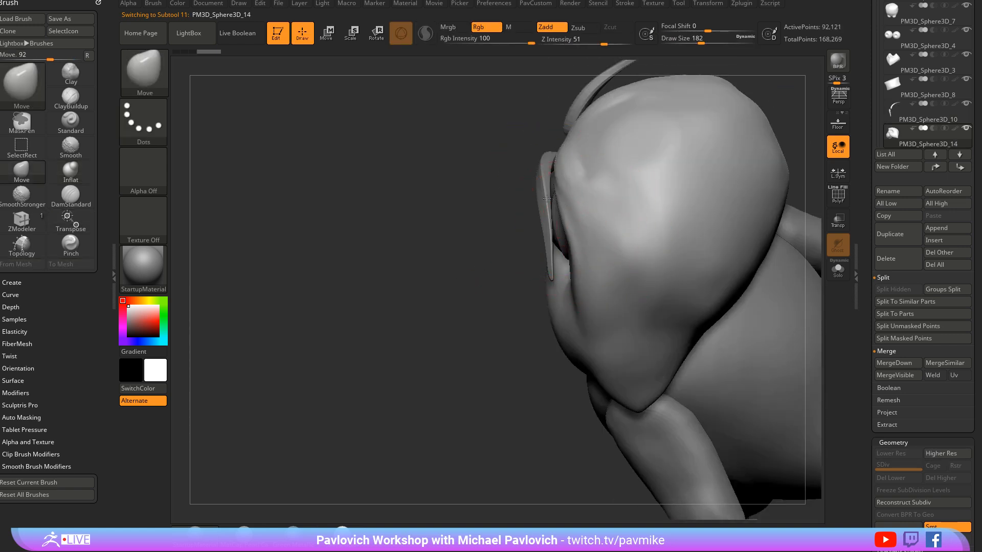
{"action": "left_click_drag", "start_coordinate": [562, 229], "coordinate": [660, 210]}
{"action": "left_click_drag", "start_coordinate": [565, 269], "coordinate": [553, 262]}
{"action": "mouse_move", "coordinate": [666, 232]}
{"action": "left_mouse_down"}
{"action": "mouse_move", "coordinate": [577, 228]}
{"action": "mouse_move", "coordinate": [554, 240]}
{"action": "mouse_move", "coordinate": [572, 253]}
{"action": "left_mouse_up"}
{"action": "mouse_move", "coordinate": [478, 283]}
{"action": "left_mouse_down"}
{"action": "mouse_move", "coordinate": [655, 281]}
{"action": "mouse_move", "coordinate": [682, 247]}
{"action": "mouse_move", "coordinate": [662, 230]}
{"action": "mouse_move", "coordinate": [692, 240]}
{"action": "mouse_move", "coordinate": [699, 227]}
{"action": "left_mouse_up"}
{"action": "key", "text": "b"}
{"action": "key", "text": "s"}
{"action": "key", "text": "t"}
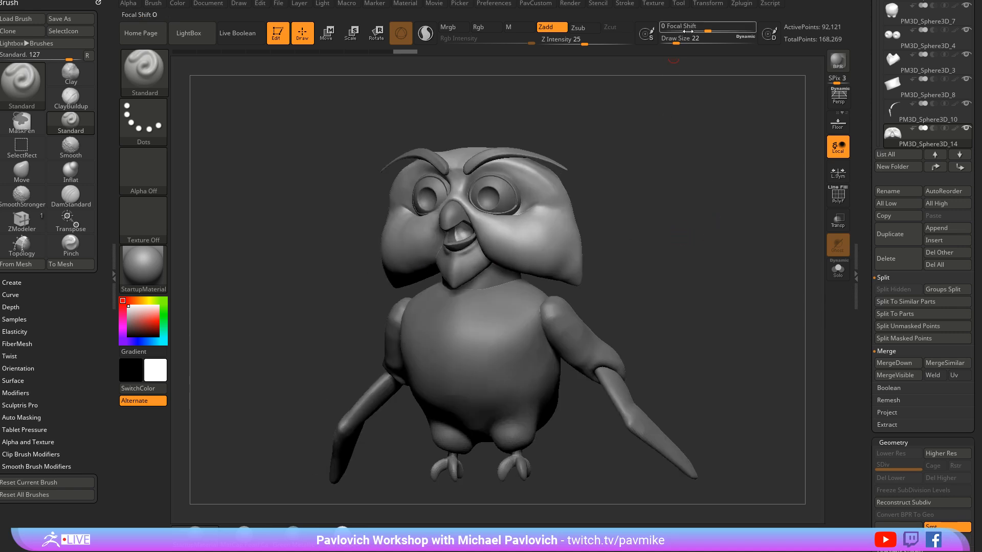
Step: Compare the model with the overlaid owl reference image and turn on perspective
{"action": "left_click", "coordinate": [652, 5]}
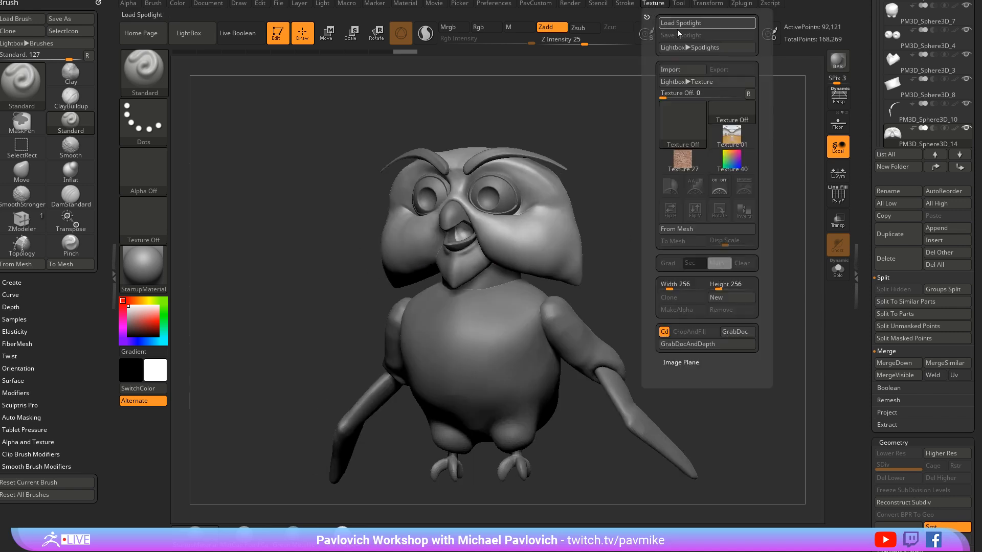
{"action": "left_click", "coordinate": [682, 69]}
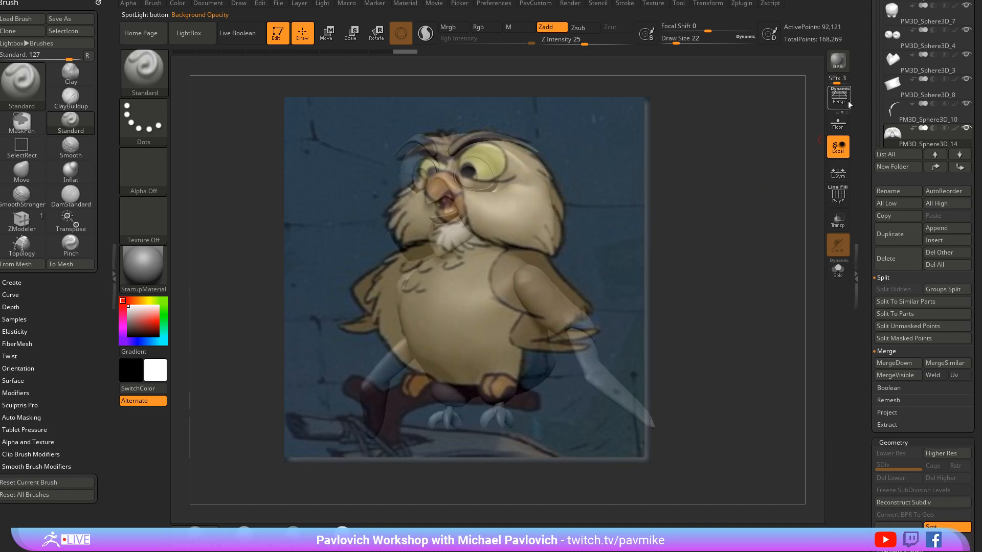
{"action": "left_click", "coordinate": [838, 97]}
{"action": "left_click_drag", "start_coordinate": [714, 202], "coordinate": [613, 308]}
{"action": "key", "text": "shift+z"}
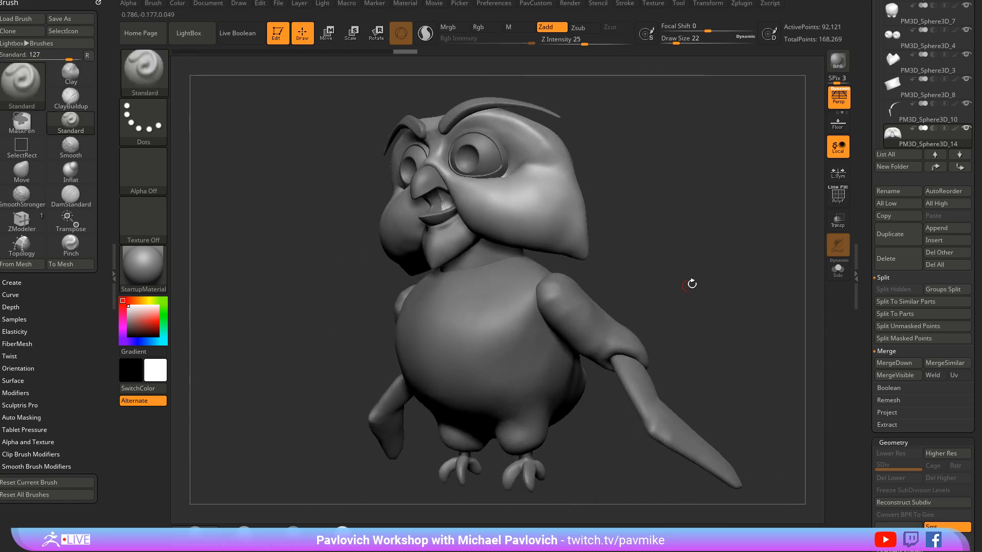
Step: Select the beak subtool, PM3D_Sphere3D_2, choose the Move brush and show the polyframe
{"action": "left_click_drag", "start_coordinate": [692, 284], "coordinate": [640, 284]}
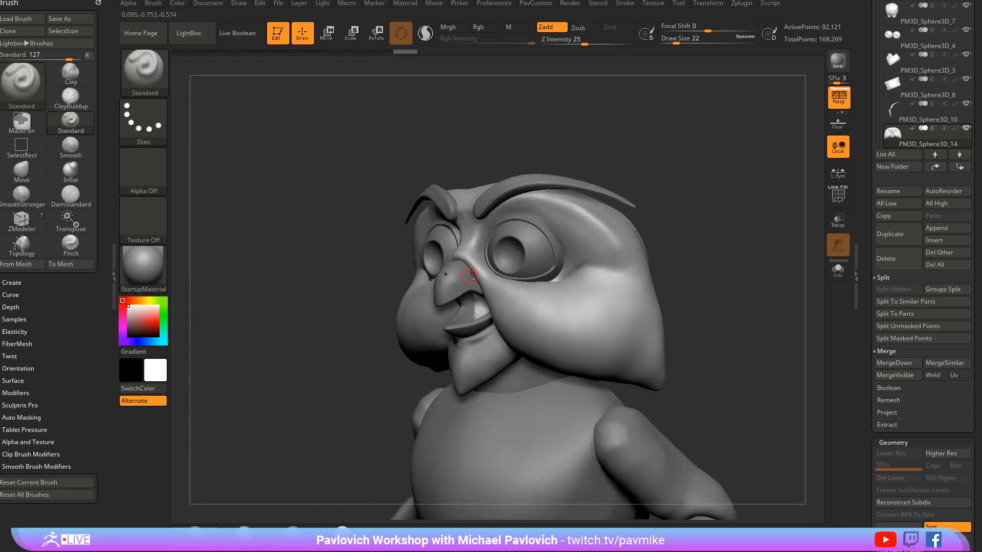
{"action": "left_click", "coordinate": [469, 276], "text": "alt"}
{"action": "mouse_move", "coordinate": [726, 210]}
{"action": "left_mouse_down"}
{"action": "mouse_move", "coordinate": [736, 215]}
{"action": "mouse_move", "coordinate": [705, 213]}
{"action": "mouse_move", "coordinate": [817, 194]}
{"action": "mouse_move", "coordinate": [777, 217]}
{"action": "mouse_move", "coordinate": [766, 210]}
{"action": "mouse_move", "coordinate": [786, 201]}
{"action": "left_mouse_up"}
{"action": "key", "text": "s"}
{"action": "key", "text": "b"}
{"action": "key", "text": "m"}
{"action": "key", "text": "v"}
{"action": "left_click", "coordinate": [832, 193]}
{"action": "key", "text": "shift"}
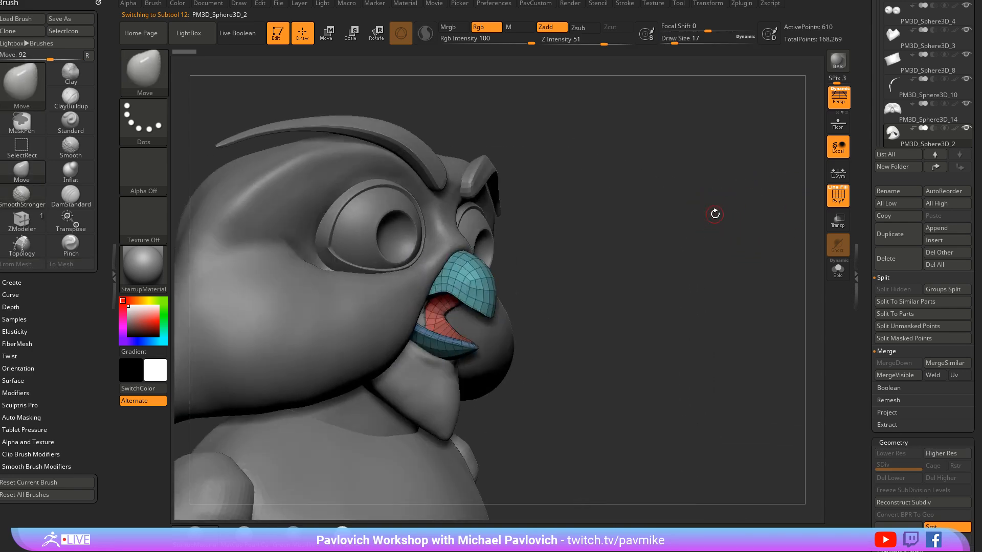
Step: Pull the upper beak forward into a fuller curve with the Move brush at draw size 59
{"action": "mouse_move", "coordinate": [715, 214]}
{"action": "left_mouse_down"}
{"action": "mouse_move", "coordinate": [745, 225]}
{"action": "mouse_move", "coordinate": [387, 289]}
{"action": "mouse_move", "coordinate": [417, 281]}
{"action": "left_mouse_up"}
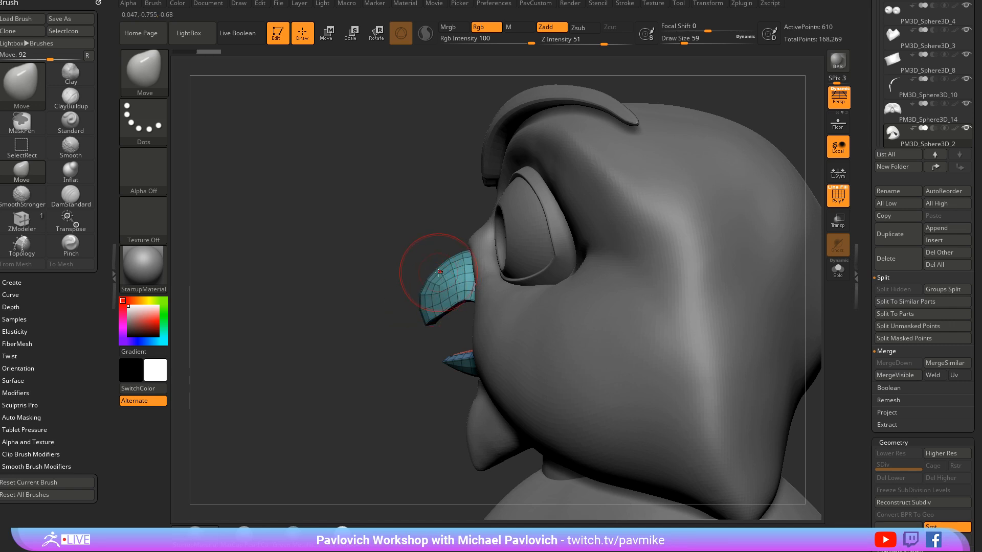
{"action": "left_click_drag", "start_coordinate": [427, 274], "coordinate": [445, 261]}
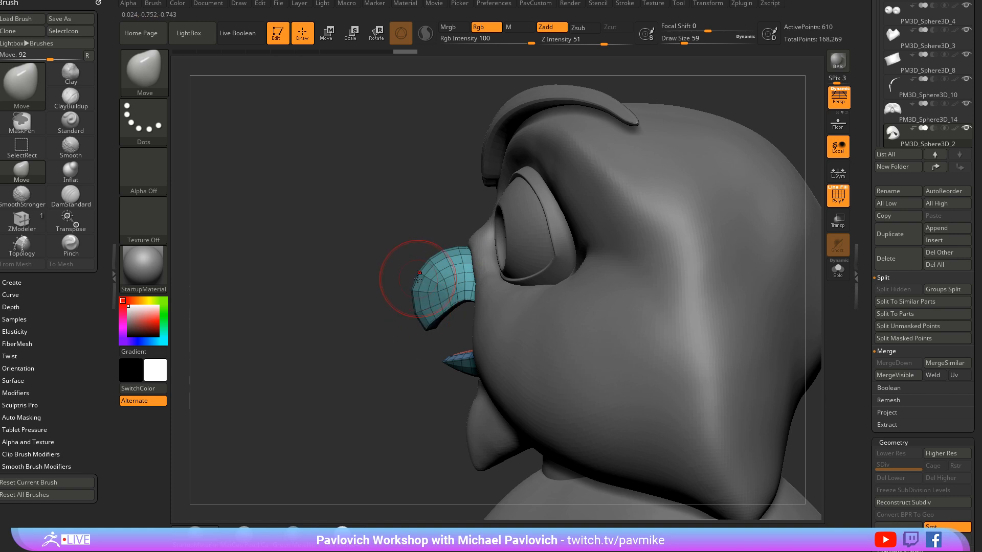
{"action": "left_click_drag", "start_coordinate": [354, 343], "coordinate": [407, 241]}
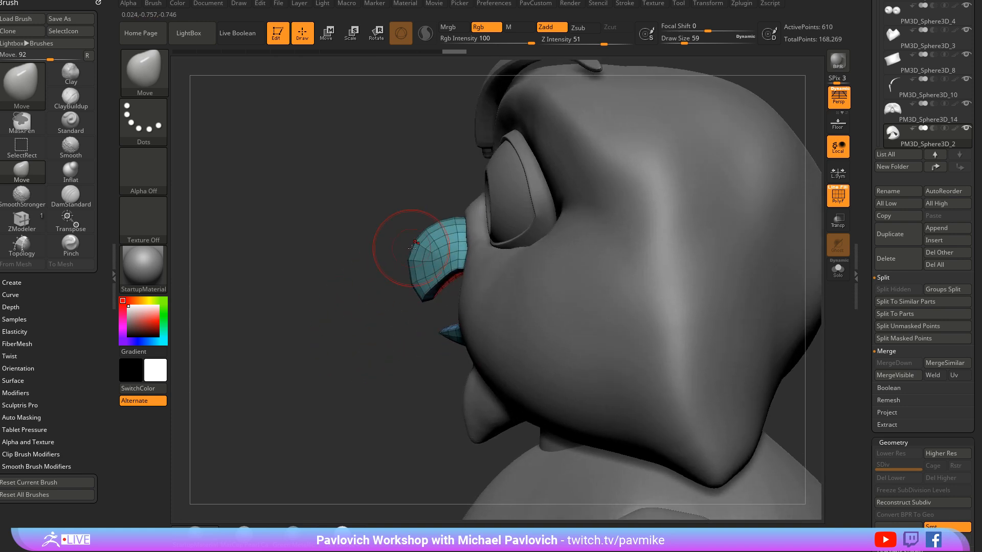
{"action": "left_click_drag", "start_coordinate": [373, 277], "coordinate": [374, 322]}
Step: Reshape the lower beak with the Move brush at draw size 51
{"action": "key", "text": "s"}
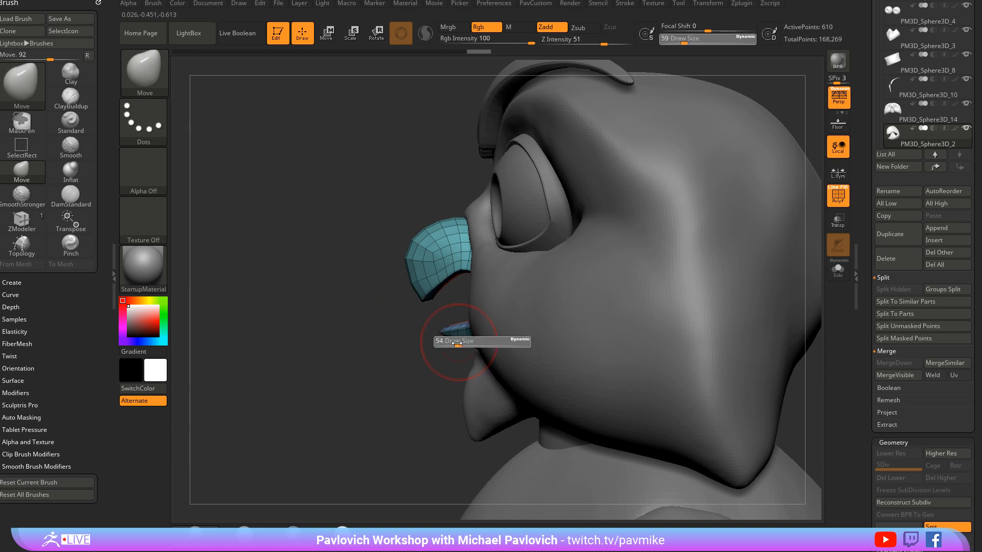
{"action": "left_click_drag", "start_coordinate": [459, 344], "coordinate": [457, 344]}
{"action": "left_click_drag", "start_coordinate": [388, 370], "coordinate": [446, 379]}
{"action": "left_click_drag", "start_coordinate": [466, 345], "coordinate": [475, 352]}
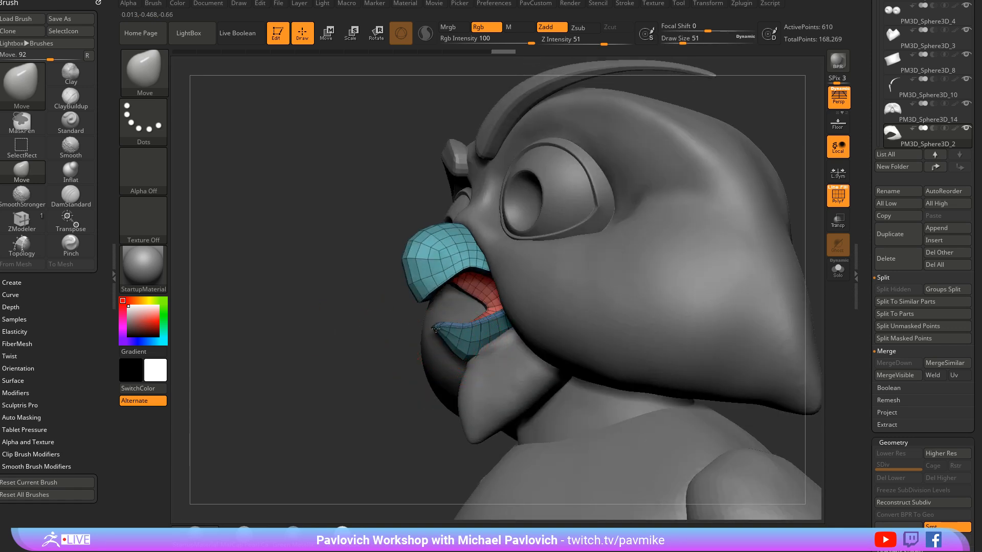
{"action": "key", "text": "s"}
{"action": "left_click_drag", "start_coordinate": [501, 315], "coordinate": [485, 329]}
Step: Switch to the MoveAccu brush at draw size 49 and open its curve settings
{"action": "key", "text": "s"}
{"action": "key", "text": "b"}
{"action": "key", "text": "m"}
{"action": "key", "text": "a"}
{"action": "left_click_drag", "start_coordinate": [363, 348], "coordinate": [368, 374], "text": "alt"}
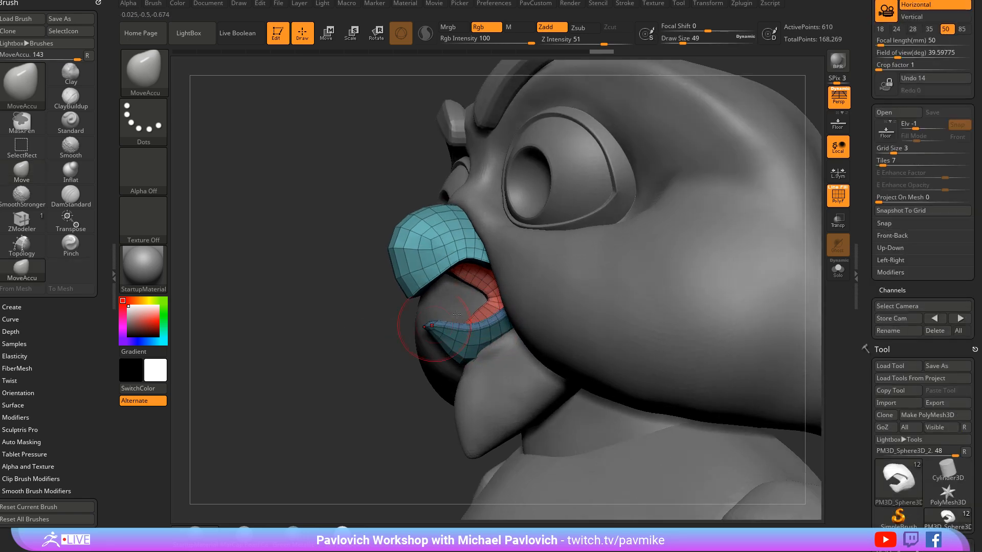
{"action": "left_click", "coordinate": [870, 42]}
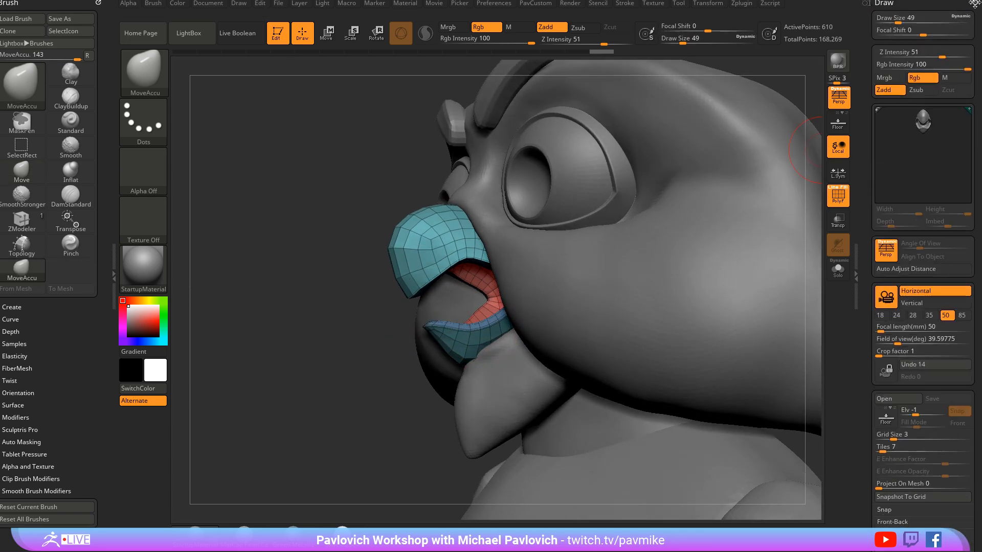
{"action": "left_click", "coordinate": [973, 3]}
{"action": "key", "text": "shift"}
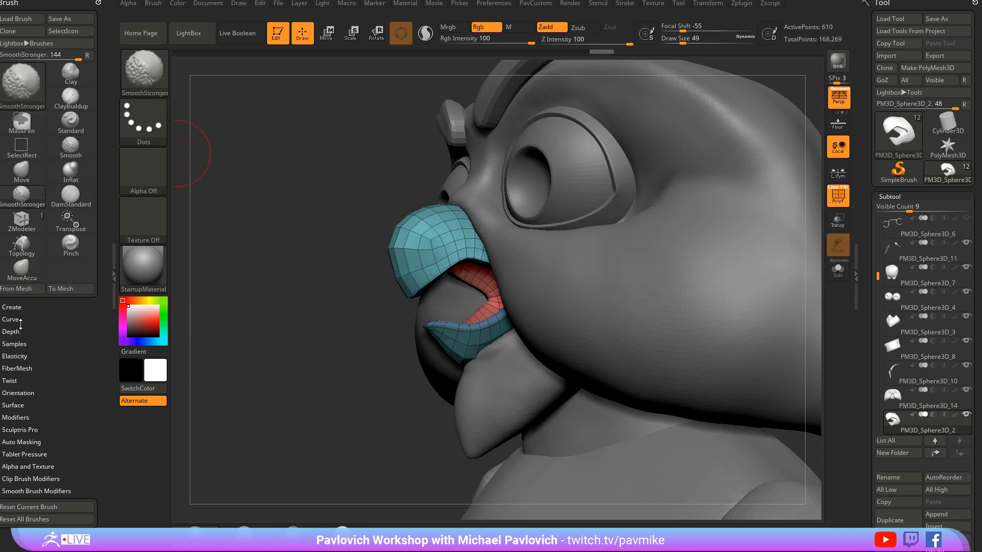
{"action": "left_click", "coordinate": [17, 320]}
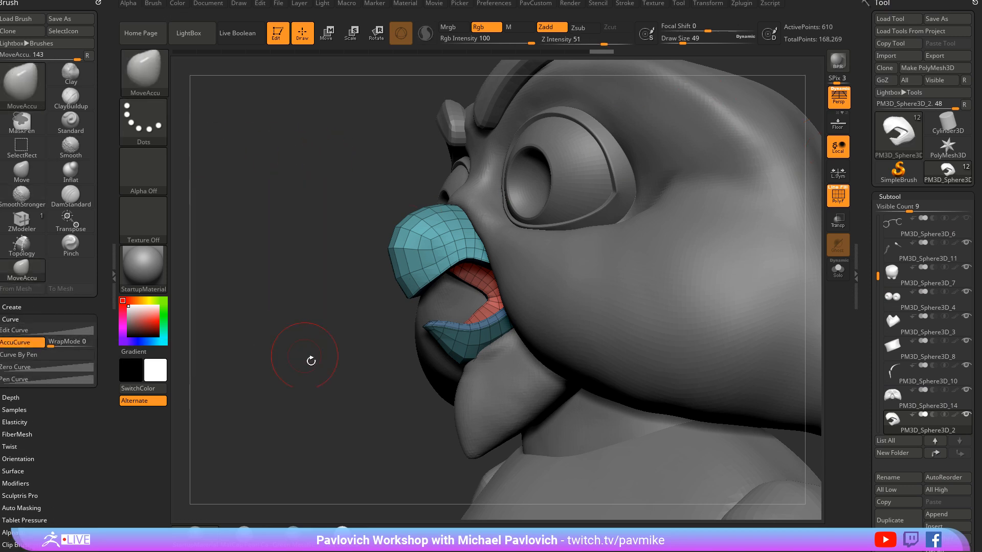
Step: Shape a dip in the lower beak's rim behind the tip with the MoveAccu brush
{"action": "left_click_drag", "start_coordinate": [307, 357], "coordinate": [448, 289], "text": "alt"}
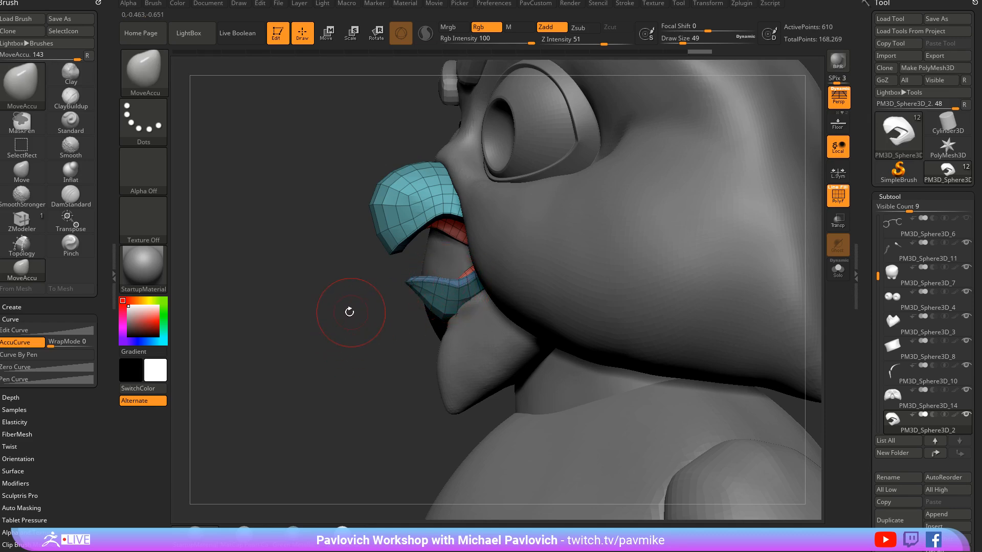
{"action": "left_click_drag", "start_coordinate": [349, 312], "coordinate": [440, 294]}
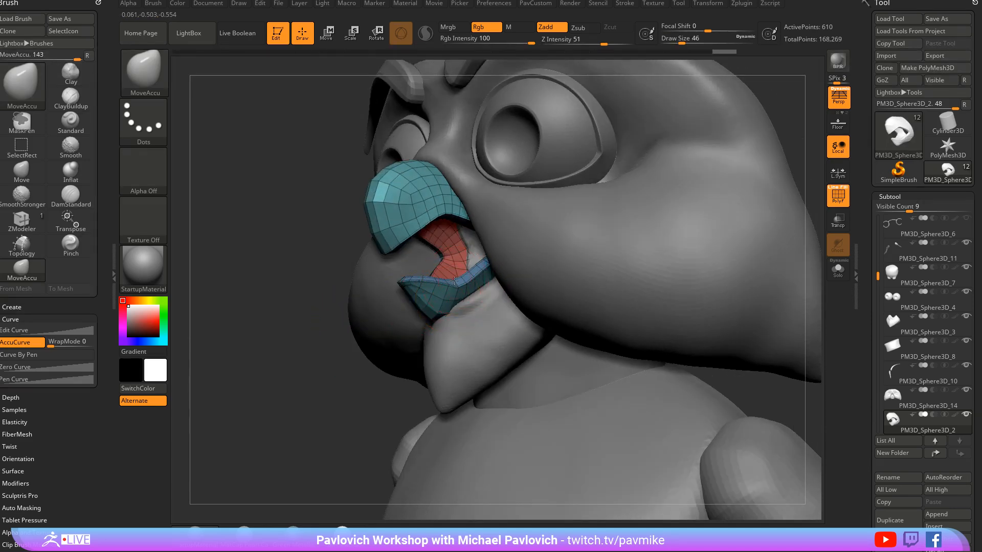
{"action": "left_click_drag", "start_coordinate": [345, 342], "coordinate": [332, 312]}
Step: Adjust the lower beak's rim near the corner of the mouth with the Move brush at draw size 56
{"action": "key", "text": "b"}
{"action": "key", "text": "m"}
{"action": "key", "text": "v"}
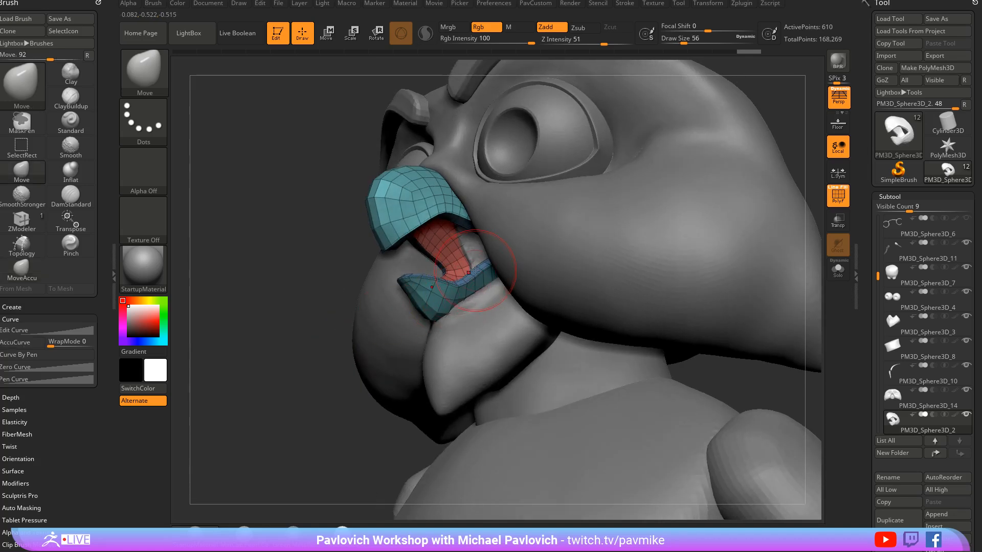
{"action": "left_click_drag", "start_coordinate": [487, 264], "coordinate": [489, 260]}
{"action": "left_click_drag", "start_coordinate": [317, 353], "coordinate": [415, 313]}
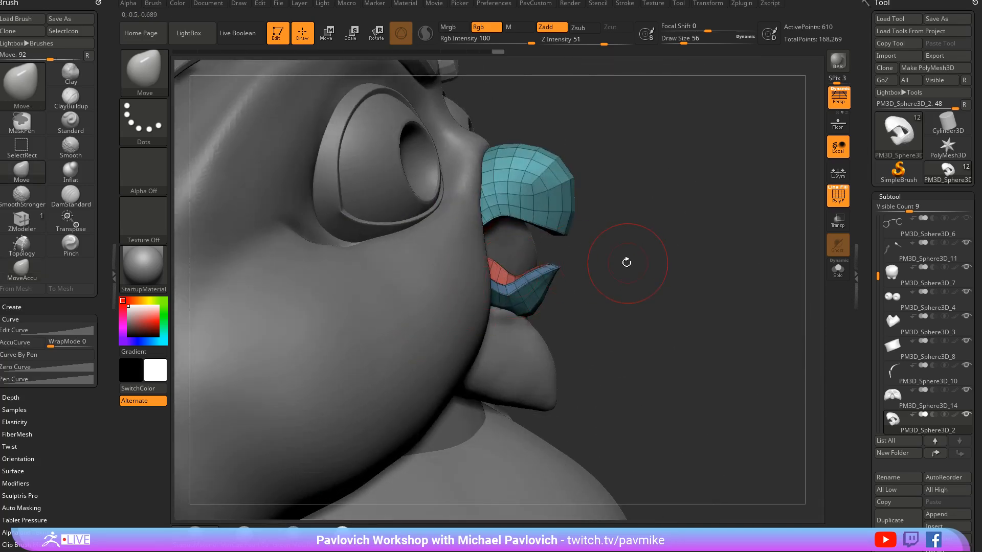
{"action": "left_click_drag", "start_coordinate": [626, 262], "coordinate": [527, 251]}
Step: Refine the front of the lower beak with the Move brush at draw size 37 and turn off perspective
{"action": "key", "text": "s"}
{"action": "left_click_drag", "start_coordinate": [484, 284], "coordinate": [434, 274]}
{"action": "left_click_drag", "start_coordinate": [716, 235], "coordinate": [578, 237]}
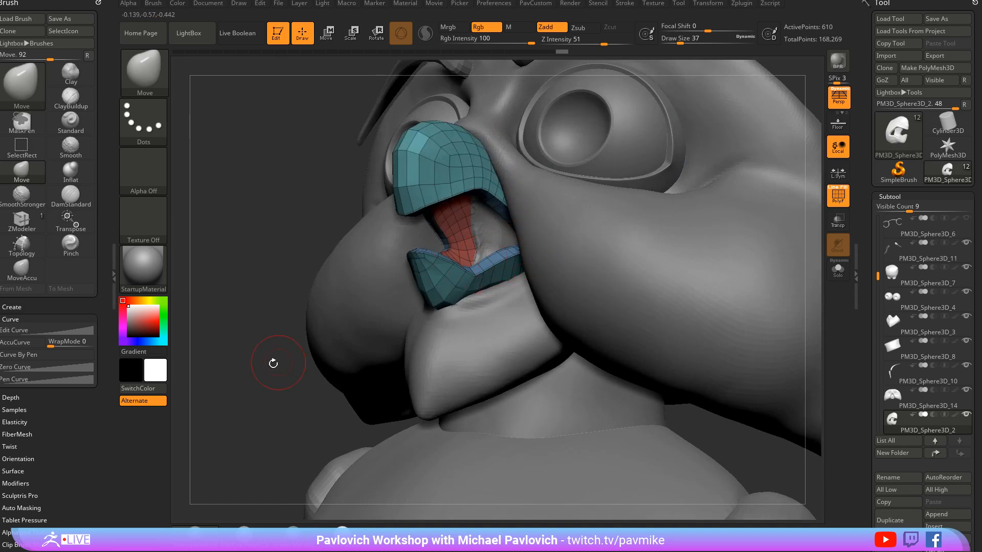
{"action": "left_click_drag", "start_coordinate": [273, 363], "coordinate": [332, 357]}
{"action": "mouse_move", "coordinate": [720, 201]}
{"action": "left_mouse_down"}
{"action": "mouse_move", "coordinate": [707, 199]}
{"action": "mouse_move", "coordinate": [740, 198]}
{"action": "mouse_move", "coordinate": [751, 228]}
{"action": "mouse_move", "coordinate": [746, 199]}
{"action": "mouse_move", "coordinate": [726, 235]}
{"action": "mouse_move", "coordinate": [773, 236]}
{"action": "left_mouse_up"}
{"action": "key", "text": "bracketright"}
{"action": "key", "text": "bracketleft"}
{"action": "left_click", "coordinate": [838, 98]}
{"action": "left_click_drag", "start_coordinate": [756, 201], "coordinate": [776, 228], "text": "alt"}
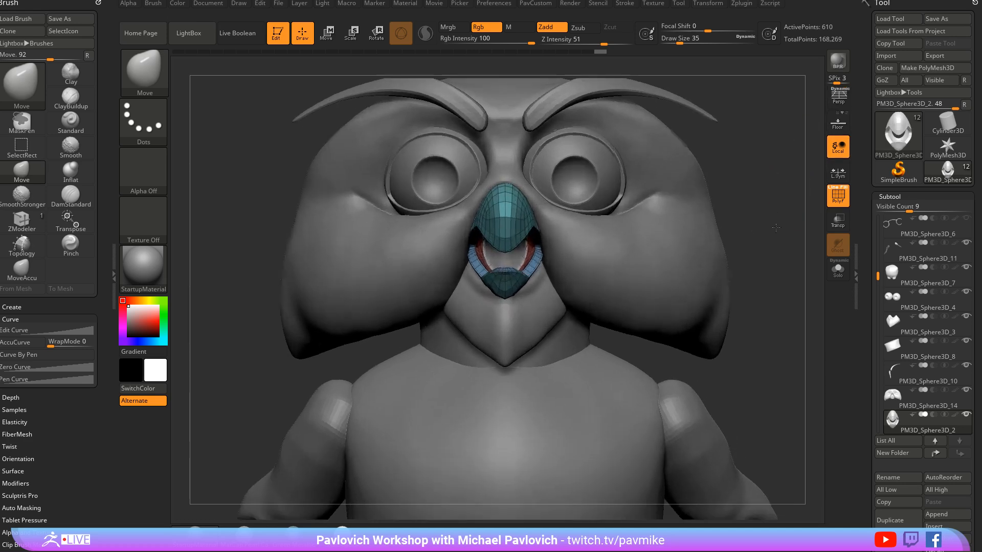
Step: Isolate the beak and reshape its lower back edge with the Move brush at draw size 46
{"action": "left_click", "coordinate": [837, 269]}
{"action": "mouse_move", "coordinate": [537, 317]}
{"action": "left_mouse_down"}
{"action": "mouse_move", "coordinate": [550, 328]}
{"action": "mouse_move", "coordinate": [546, 315]}
{"action": "mouse_move", "coordinate": [520, 313]}
{"action": "mouse_move", "coordinate": [505, 294]}
{"action": "mouse_move", "coordinate": [466, 298]}
{"action": "left_mouse_up"}
{"action": "key", "text": "s"}
{"action": "key", "text": "s"}
{"action": "key", "text": "s"}
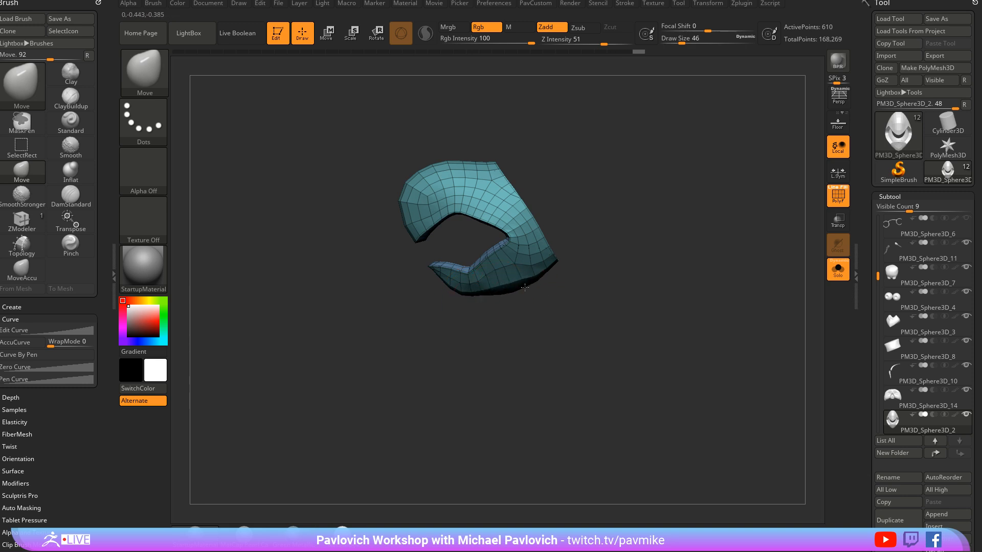
{"action": "mouse_move", "coordinate": [552, 302]}
{"action": "left_mouse_down"}
{"action": "mouse_move", "coordinate": [600, 300]}
{"action": "mouse_move", "coordinate": [565, 294]}
{"action": "mouse_move", "coordinate": [564, 315]}
{"action": "left_mouse_up"}
Step: Turn on dynamic subdivision for the beak and set the ZModeler edge action to Crease
{"action": "mouse_move", "coordinate": [674, 306]}
{"action": "left_mouse_down"}
{"action": "mouse_move", "coordinate": [703, 300]}
{"action": "mouse_move", "coordinate": [698, 291]}
{"action": "mouse_move", "coordinate": [651, 292]}
{"action": "left_mouse_up"}
{"action": "key", "text": "d"}
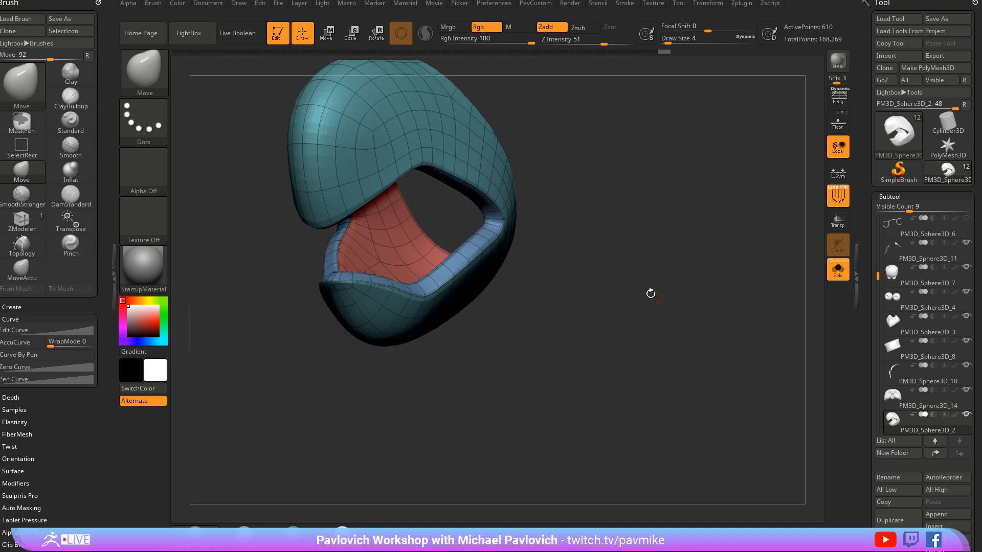
{"action": "key", "text": "b"}
{"action": "key", "text": "z"}
{"action": "key", "text": "m"}
{"action": "key", "text": "space"}
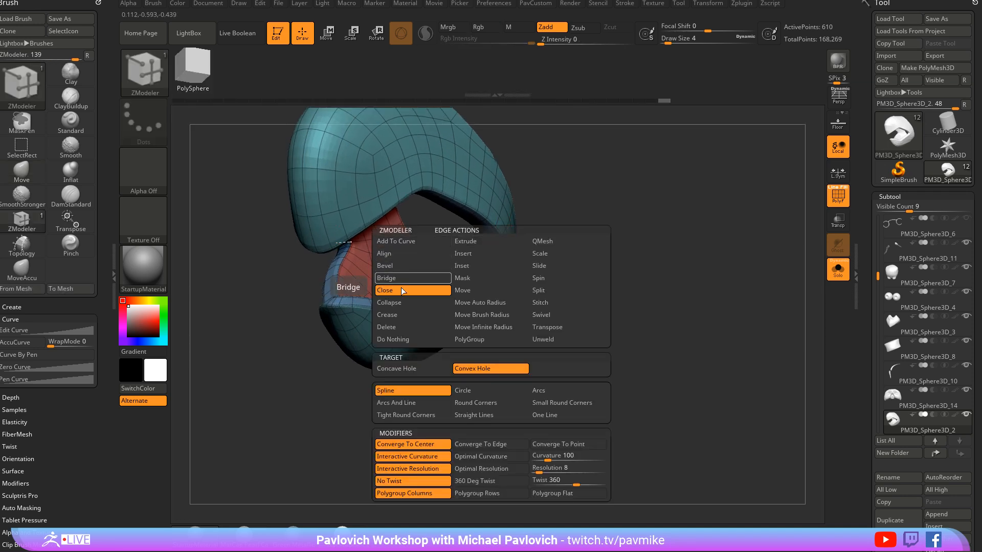
{"action": "left_click", "coordinate": [396, 316]}
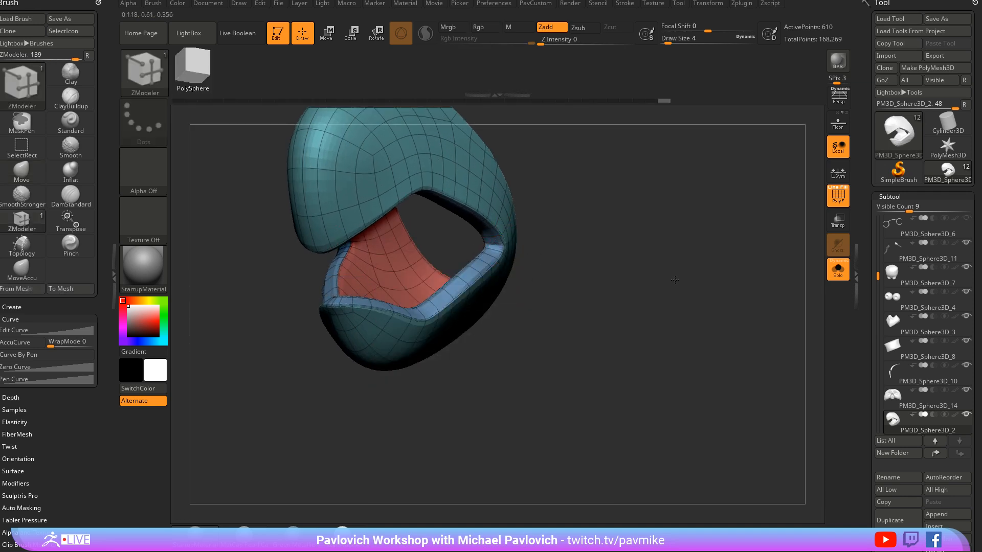
{"action": "left_click_drag", "start_coordinate": [674, 280], "coordinate": [762, 262], "text": "alt"}
Step: Show the whole model again and hide the polyframe
{"action": "left_click", "coordinate": [837, 269]}
{"action": "mouse_move", "coordinate": [768, 387]}
{"action": "left_mouse_down", "text": "shift"}
{"action": "mouse_move", "coordinate": [795, 423]}
{"action": "mouse_move", "coordinate": [793, 363]}
{"action": "mouse_move", "coordinate": [769, 342]}
{"action": "mouse_move", "coordinate": [779, 355]}
{"action": "left_mouse_up", "text": "shift"}
{"action": "key", "text": "s"}
{"action": "left_click", "coordinate": [839, 272]}
{"action": "mouse_move", "coordinate": [715, 224]}
{"action": "left_mouse_down"}
{"action": "mouse_move", "coordinate": [747, 247]}
{"action": "mouse_move", "coordinate": [565, 283]}
{"action": "mouse_move", "coordinate": [691, 240]}
{"action": "mouse_move", "coordinate": [738, 236]}
{"action": "mouse_move", "coordinate": [655, 241]}
{"action": "mouse_move", "coordinate": [747, 223]}
{"action": "mouse_move", "coordinate": [771, 230]}
{"action": "left_mouse_up"}
{"action": "left_click", "coordinate": [838, 270]}
{"action": "key", "text": "shift+f"}
{"action": "key", "text": "s"}
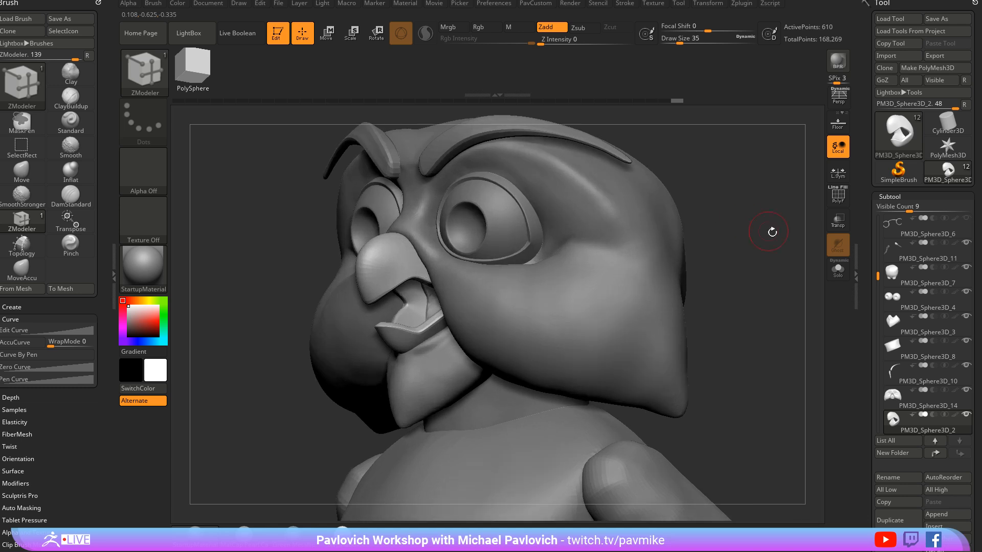
Step: Isolate the beak and activate the ZModeler brush for editing its edges
{"action": "left_click", "coordinate": [838, 269]}
{"action": "key", "text": "b"}
{"action": "key", "text": "m"}
{"action": "key", "text": "v"}
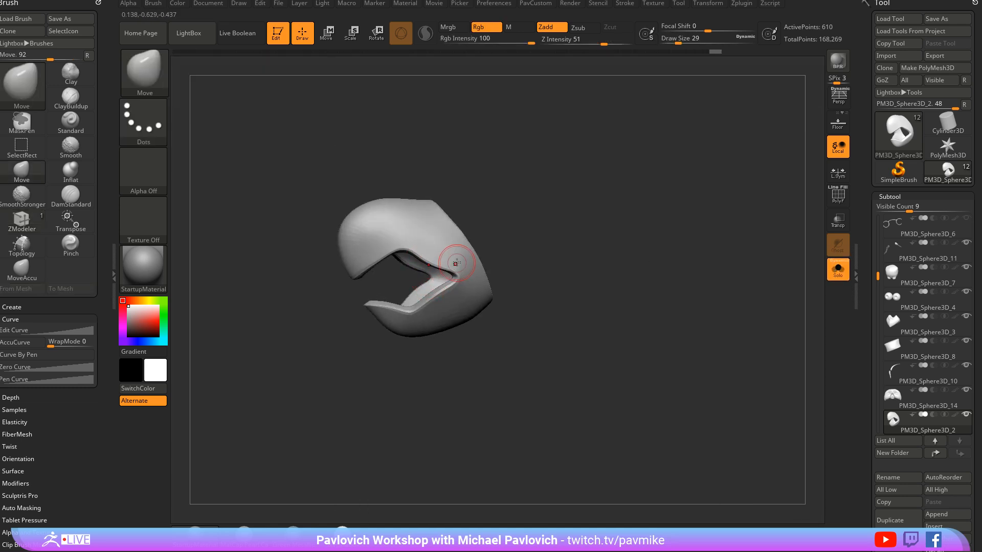
{"action": "left_click_drag", "start_coordinate": [601, 198], "coordinate": [654, 144]}
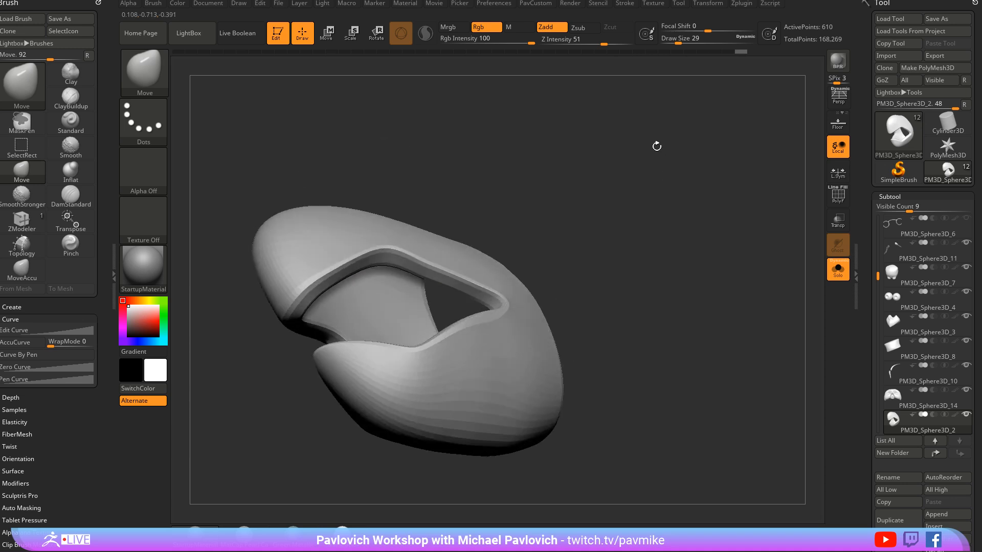
{"action": "key", "text": "b"}
{"action": "key", "text": "z"}
{"action": "key", "text": "m"}
{"action": "left_click_drag", "start_coordinate": [596, 224], "coordinate": [406, 346]}
{"action": "left_click_drag", "start_coordinate": [631, 262], "coordinate": [607, 252]}
Step: Set the beak's dynamic smooth subdivision level to 3 and show the whole model again
{"action": "key", "text": "4"}
{"action": "left_click_drag", "start_coordinate": [637, 348], "coordinate": [596, 347]}
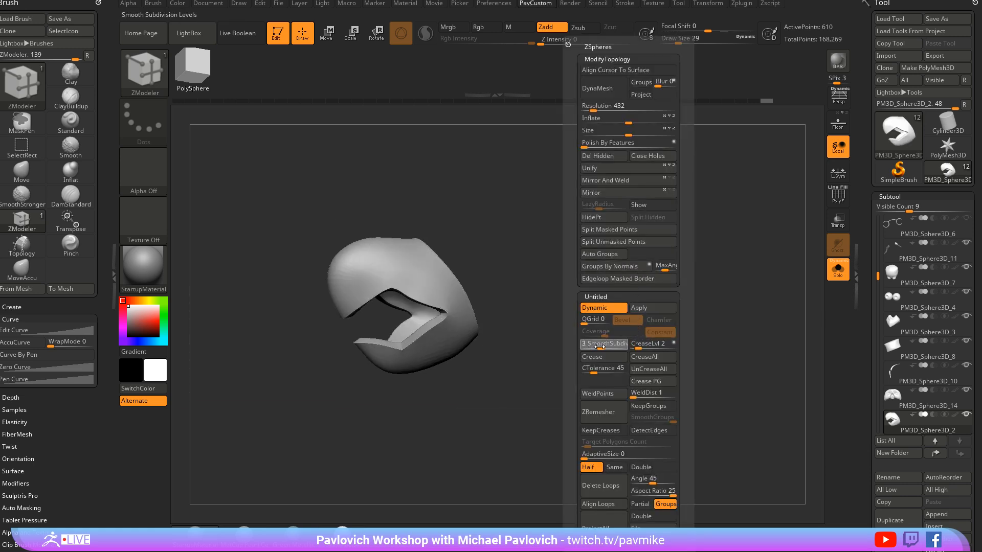
{"action": "left_click_drag", "start_coordinate": [590, 300], "coordinate": [655, 292]}
{"action": "left_click", "coordinate": [837, 270]}
{"action": "left_click_drag", "start_coordinate": [741, 243], "coordinate": [740, 228], "text": "alt"}
{"action": "mouse_move", "coordinate": [740, 228]}
{"action": "left_mouse_down"}
{"action": "mouse_move", "coordinate": [704, 238]}
{"action": "mouse_move", "coordinate": [728, 242]}
{"action": "left_mouse_up"}
{"action": "key", "text": "3"}
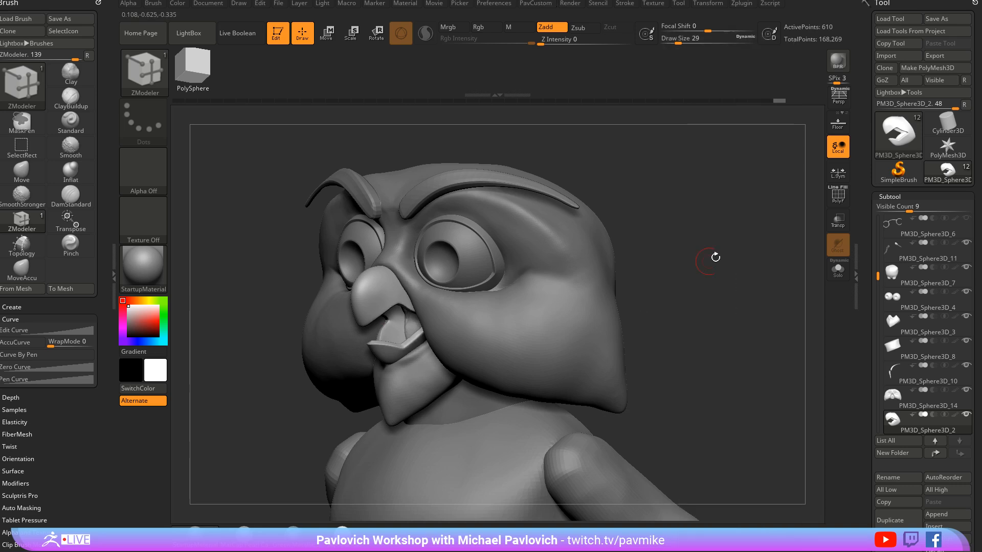
Step: Isolate the beak and reshape its lower rear edge with the Move brush at draw size 59
{"action": "mouse_move", "coordinate": [707, 259]}
{"action": "left_mouse_down"}
{"action": "mouse_move", "coordinate": [760, 276]}
{"action": "mouse_move", "coordinate": [815, 271]}
{"action": "mouse_move", "coordinate": [771, 277]}
{"action": "left_mouse_up"}
{"action": "left_click", "coordinate": [836, 270]}
{"action": "key", "text": "s"}
{"action": "left_click", "coordinate": [465, 336]}
{"action": "key", "text": "b"}
{"action": "key", "text": "m"}
{"action": "key", "text": "v"}
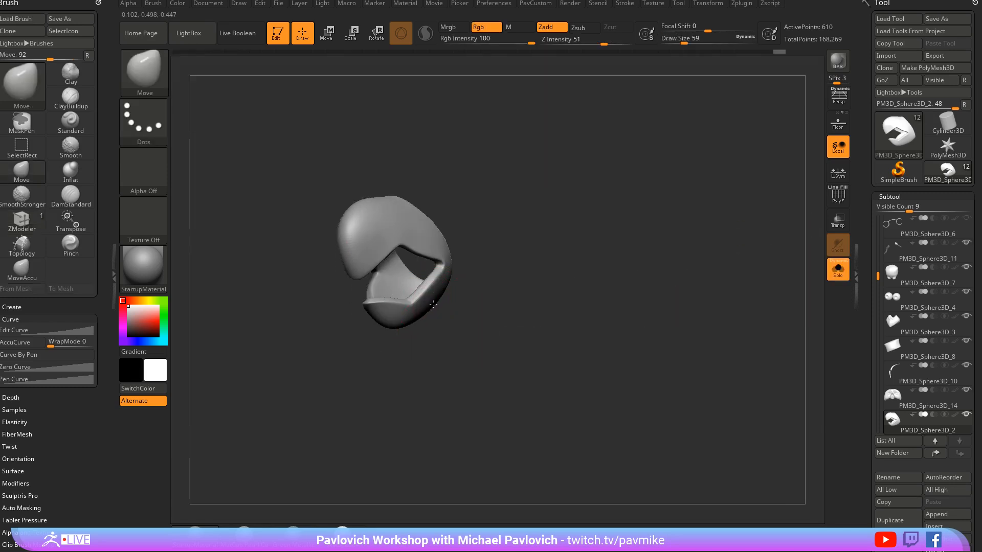
{"action": "left_click_drag", "start_coordinate": [445, 299], "coordinate": [679, 277]}
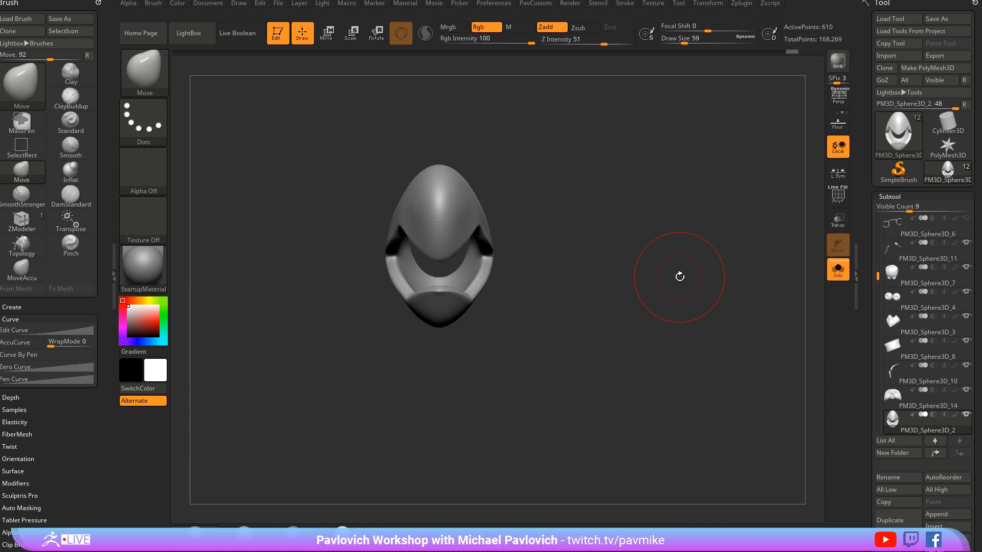
Step: Pull in the beak's rear side edge with the Move brush at draw size 62 and show the whole model
{"action": "left_click_drag", "start_coordinate": [691, 249], "coordinate": [609, 221]}
{"action": "key", "text": "s"}
{"action": "left_click_drag", "start_coordinate": [478, 227], "coordinate": [458, 246]}
{"action": "left_click", "coordinate": [837, 269]}
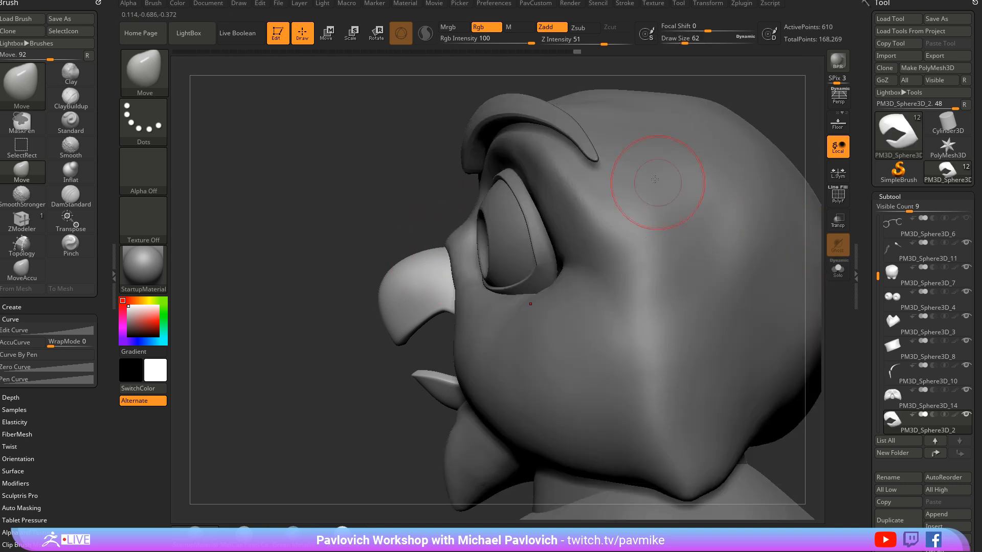
Step: Narrow the sides of the upper beak between the eyes with the Move brush at draw size 56
{"action": "left_click_drag", "start_coordinate": [654, 75], "coordinate": [742, 193]}
{"action": "left_click_drag", "start_coordinate": [511, 251], "coordinate": [501, 262]}
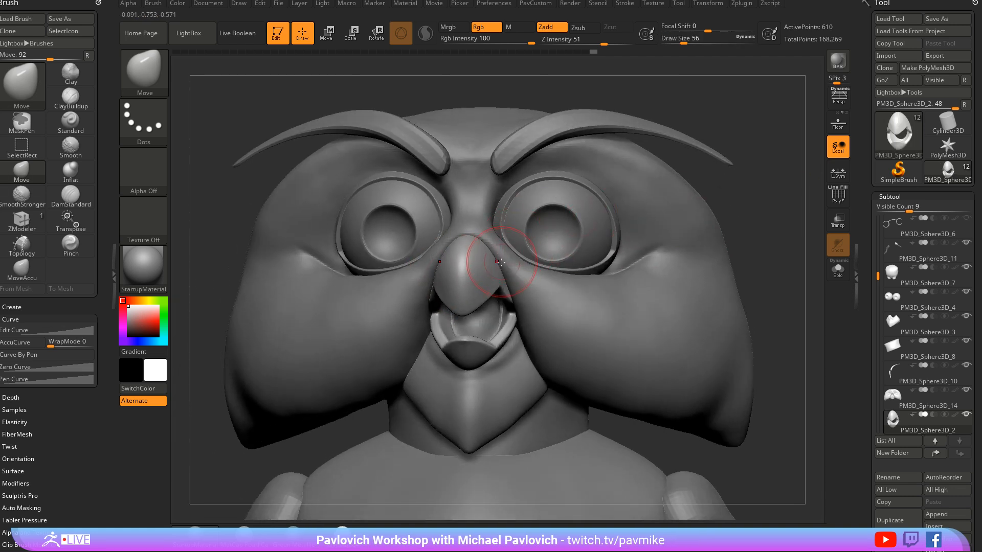
{"action": "left_click_drag", "start_coordinate": [760, 210], "coordinate": [749, 207]}
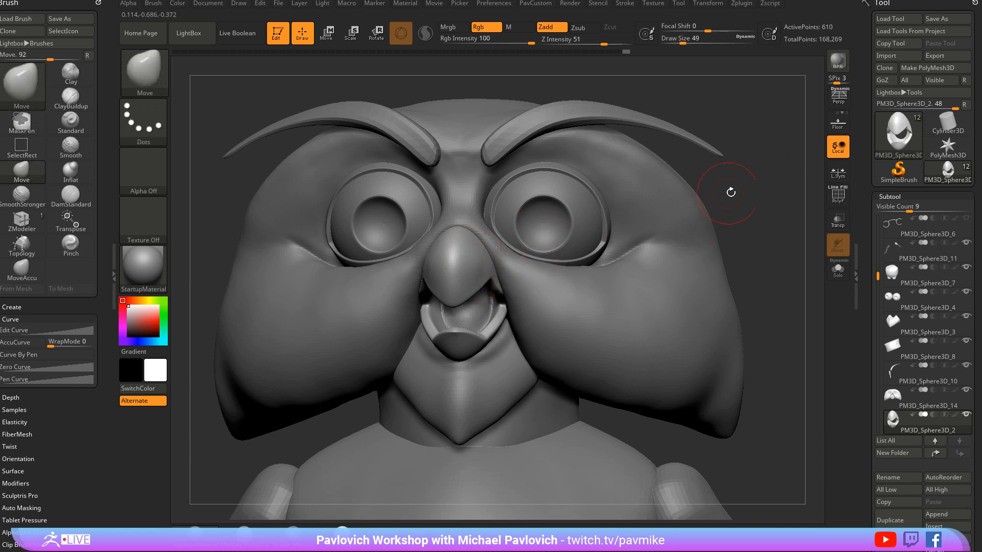
{"action": "left_click_drag", "start_coordinate": [731, 191], "coordinate": [747, 209]}
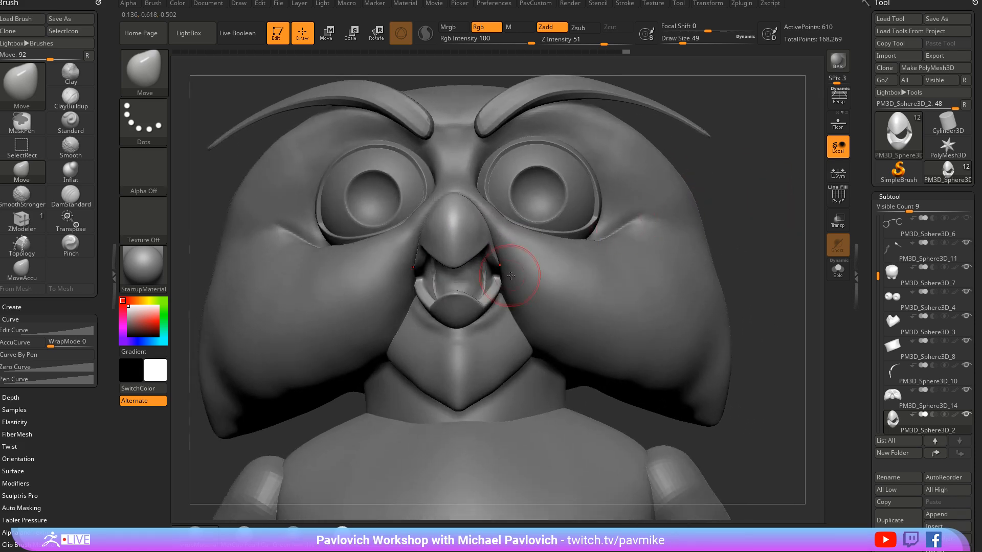
Step: Pull the beak's mouth corners inward with the Move brush at draw size 51 and select the face subtool
{"action": "key", "text": "s"}
{"action": "left_click_drag", "start_coordinate": [511, 277], "coordinate": [495, 274]}
{"action": "key", "text": "s"}
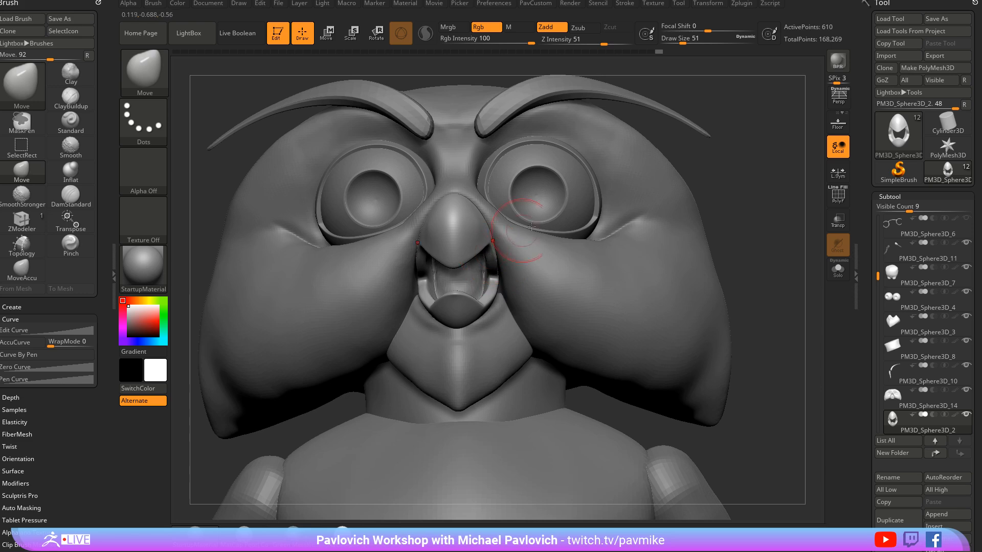
{"action": "left_click_drag", "start_coordinate": [773, 197], "coordinate": [716, 197]}
{"action": "key", "text": "s"}
{"action": "left_click_drag", "start_coordinate": [520, 249], "coordinate": [518, 249]}
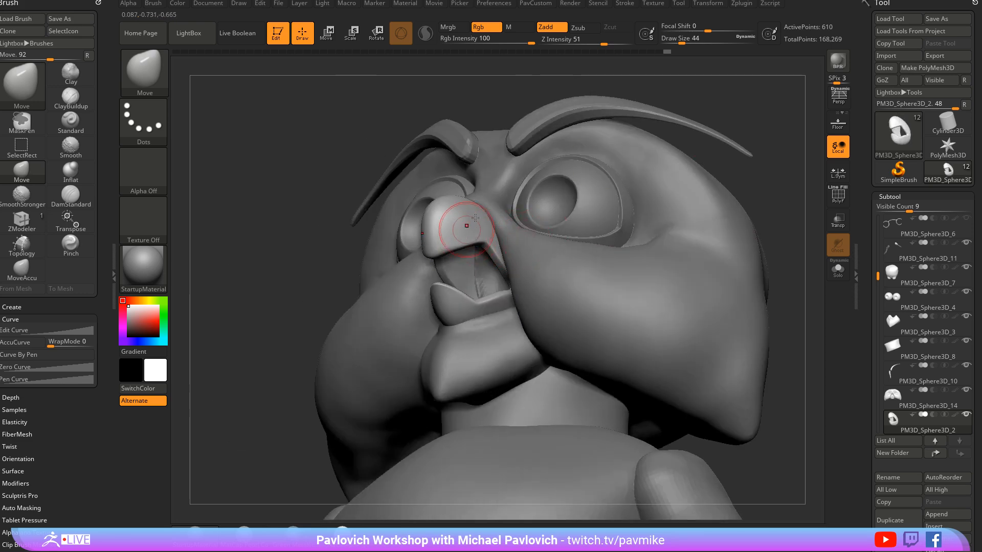
{"action": "left_click_drag", "start_coordinate": [730, 86], "coordinate": [748, 134]}
{"action": "left_click", "coordinate": [620, 252], "text": "alt"}
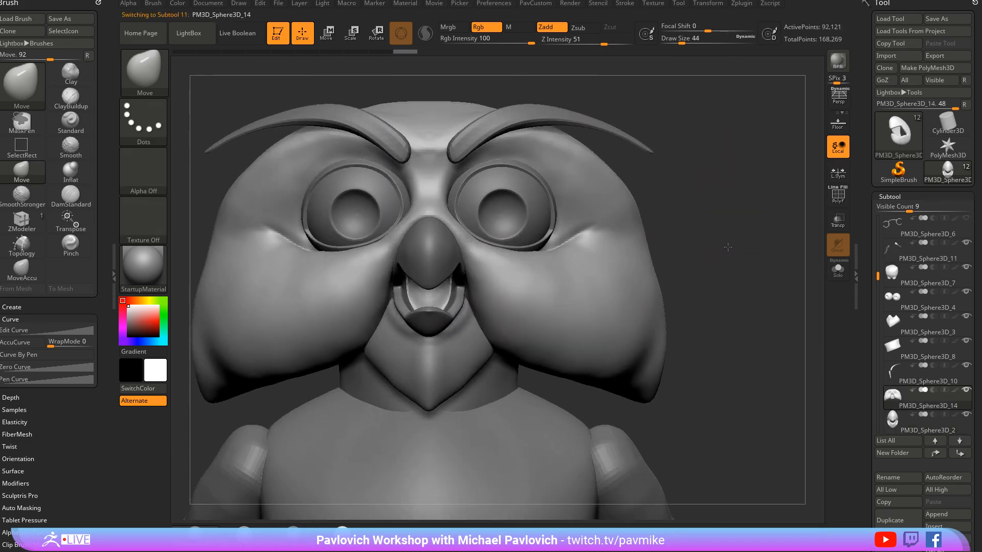
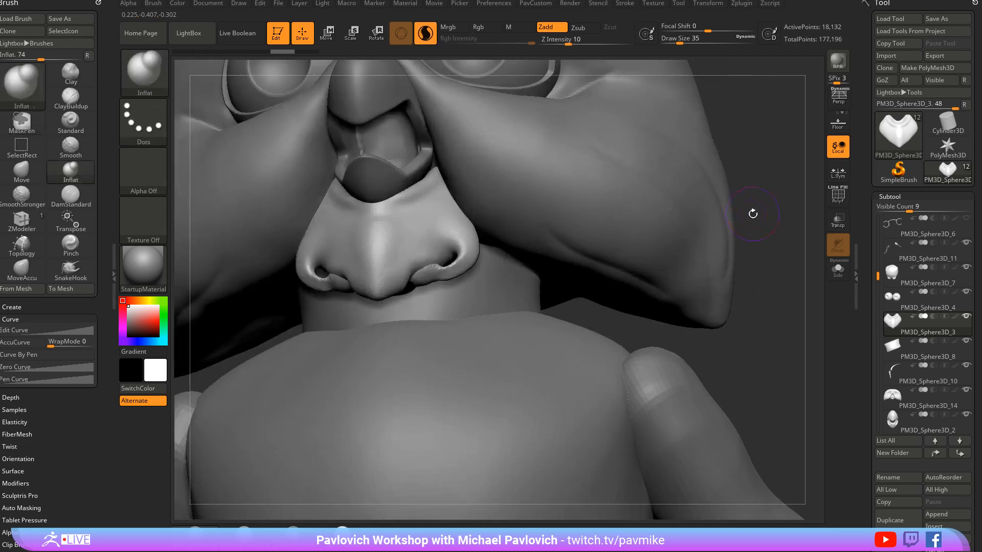
Step: Try to smooth out the side hollows of the chin piece with Sculptris Pro turned off, and undo the attempt
{"action": "left_click_drag", "start_coordinate": [754, 213], "coordinate": [744, 210]}
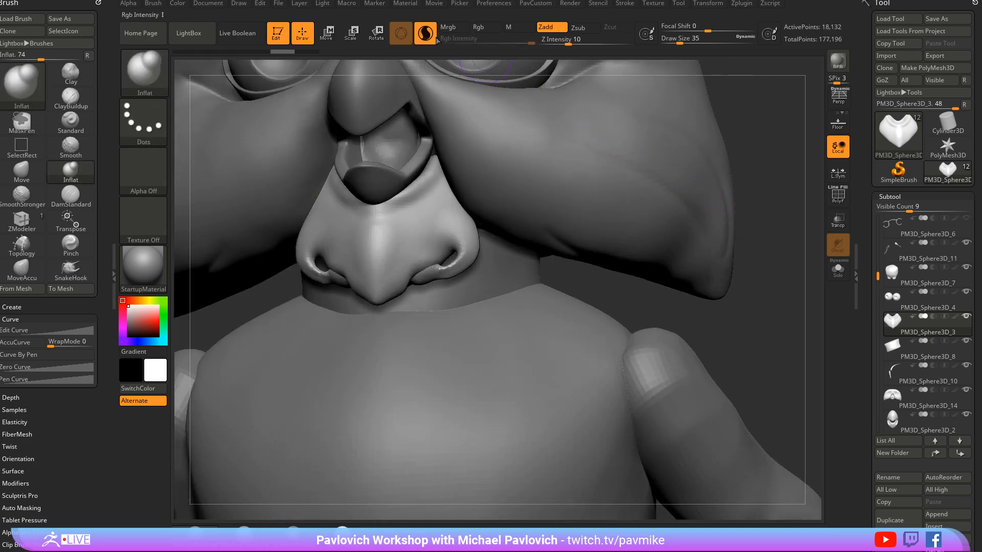
{"action": "left_click", "coordinate": [428, 35]}
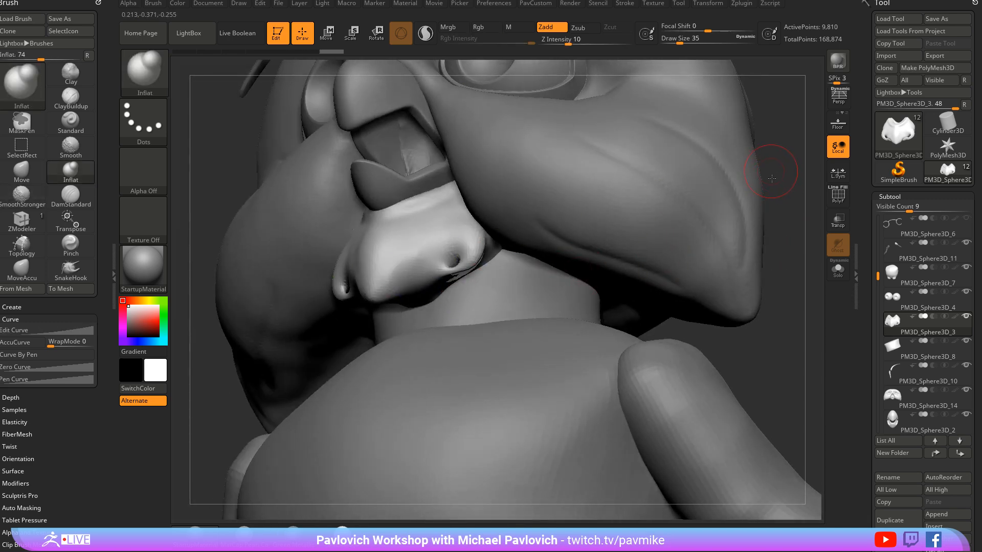
{"action": "right_click_drag", "start_coordinate": [444, 260], "coordinate": [449, 258], "text": "shift"}
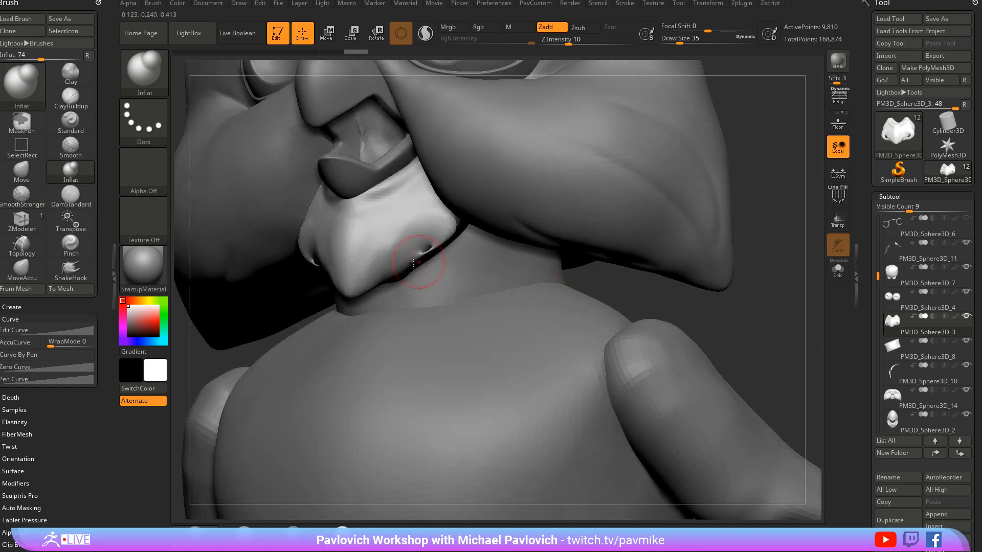
{"action": "right_click_drag", "start_coordinate": [751, 269], "coordinate": [671, 272]}
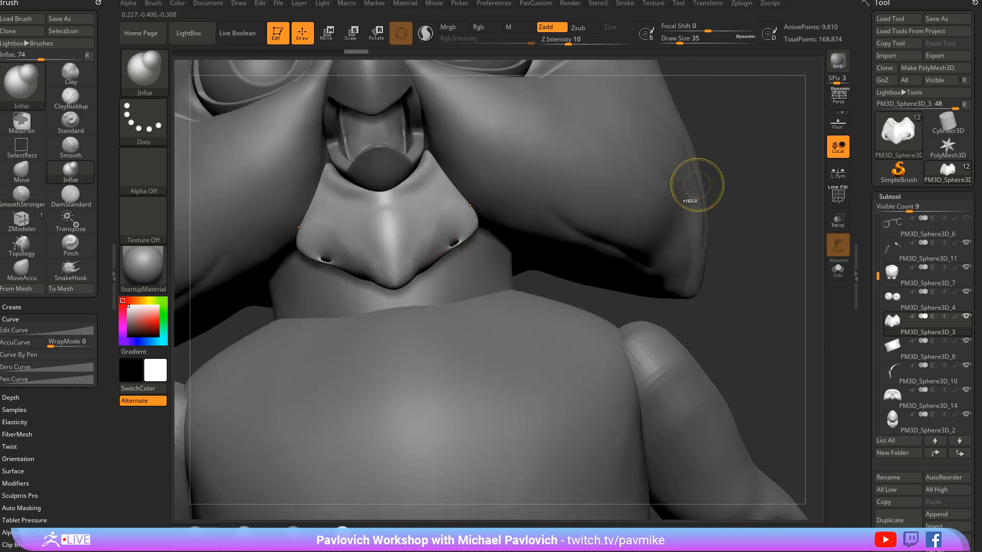
{"action": "key", "text": "ctrl+z"}
{"action": "key", "text": "ctrl+z"}
{"action": "key", "text": "ctrl+z"}
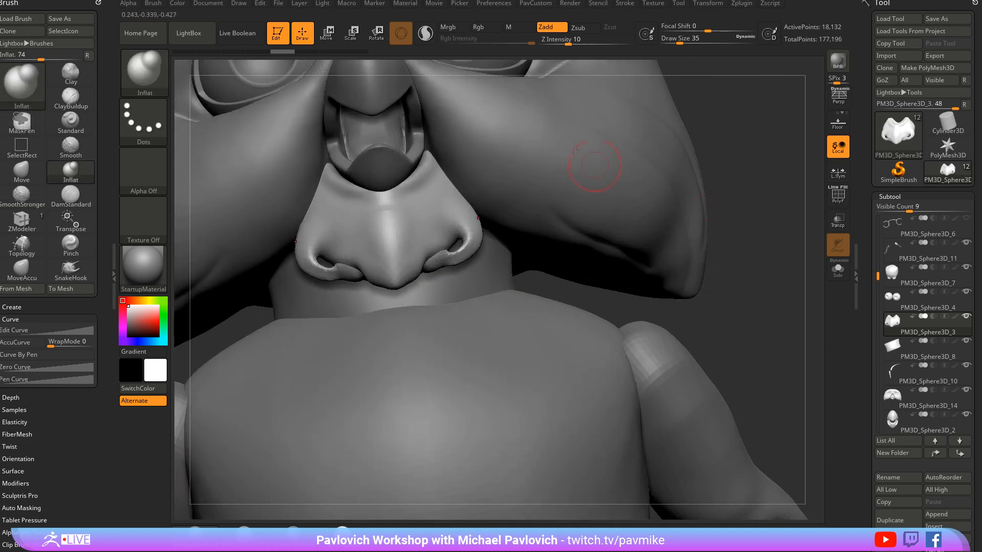
Step: Turn on Sculptris Pro and smooth away the hollows on both sides of the chin piece
{"action": "left_click", "coordinate": [425, 36]}
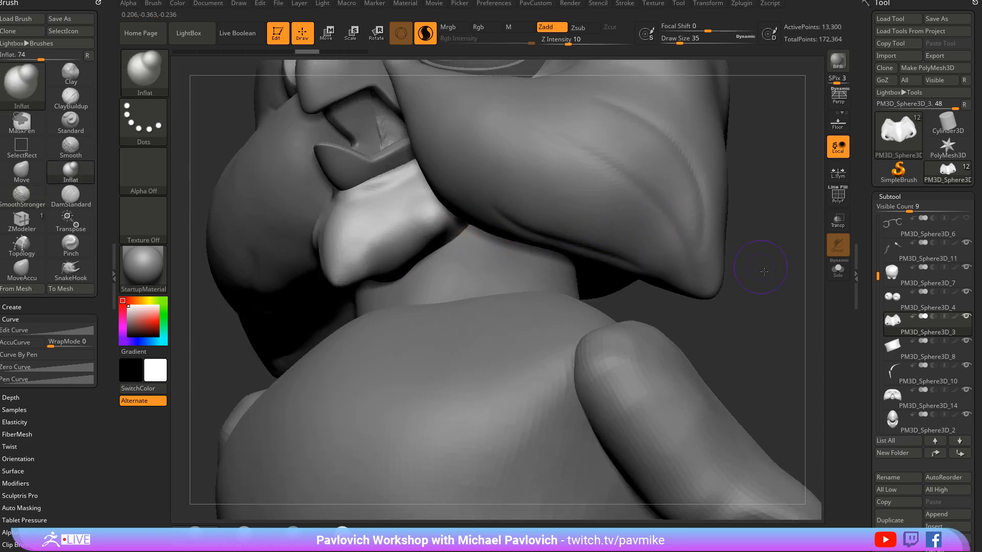
{"action": "right_click_drag", "start_coordinate": [763, 271], "coordinate": [741, 217]}
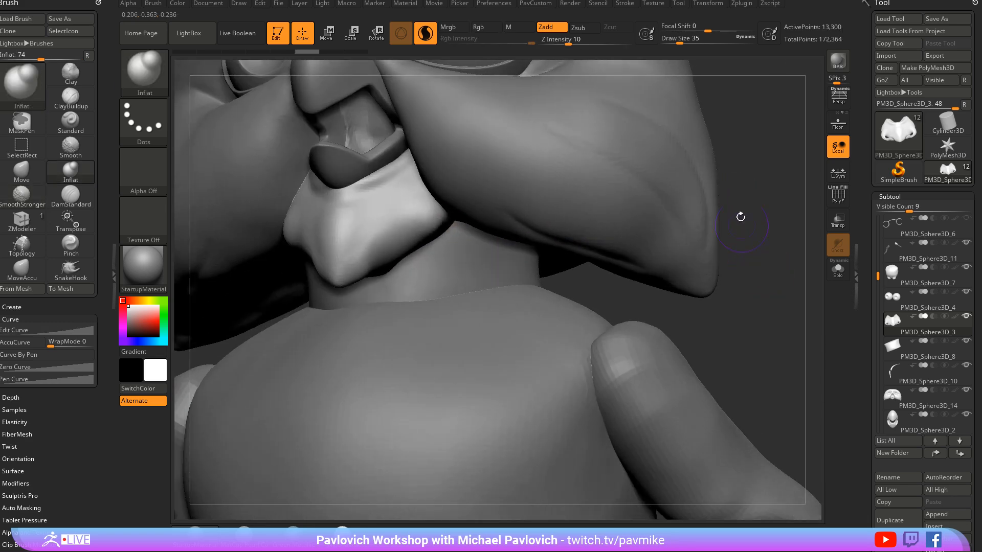
{"action": "right_click_drag", "start_coordinate": [750, 259], "coordinate": [736, 236]}
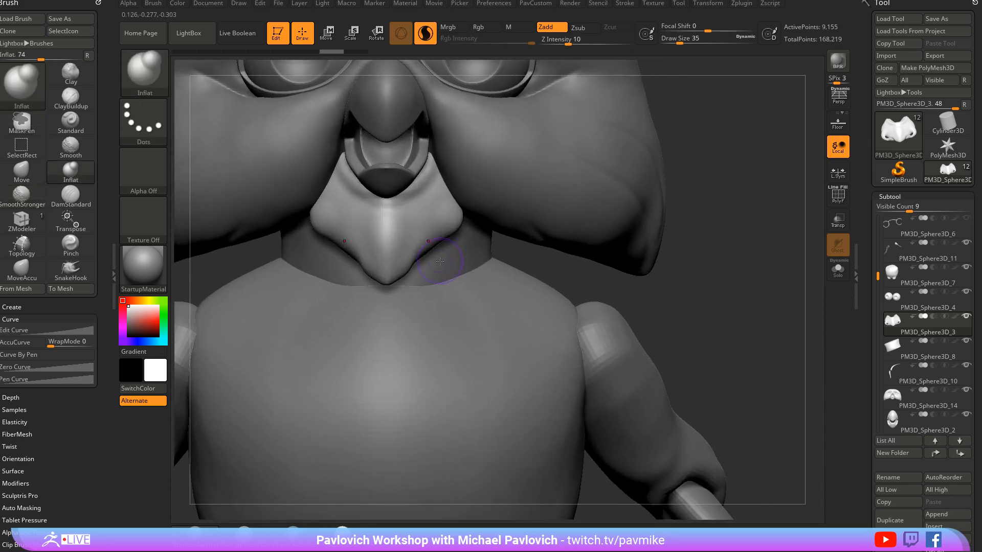
Step: Fill out the chin piece's lower side edges with the Move brush at draw size 74
{"action": "key", "text": "s"}
{"action": "left_click_drag", "start_coordinate": [437, 261], "coordinate": [436, 251]}
{"action": "key", "text": "1"}
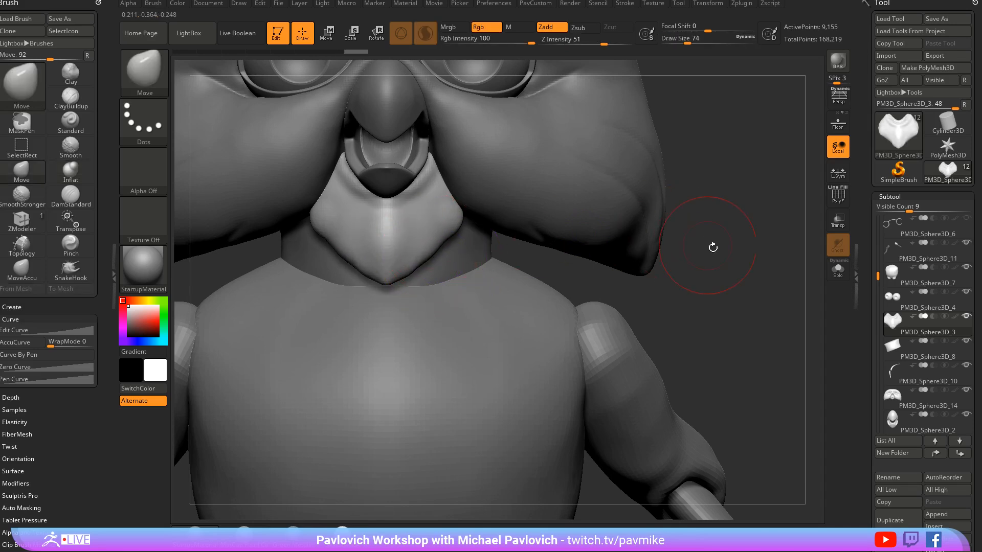
{"action": "mouse_move", "coordinate": [712, 246]}
{"action": "right_mouse_down", "text": "ctrl"}
{"action": "mouse_move", "coordinate": [728, 254]}
{"action": "mouse_move", "coordinate": [719, 243]}
{"action": "right_mouse_up", "text": "ctrl"}
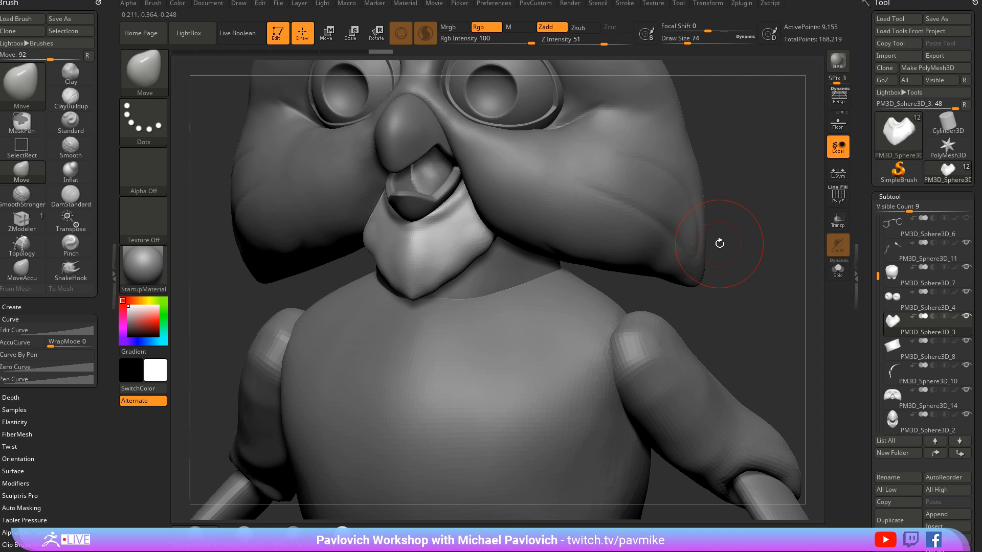
Step: Reshape the front profile and side edges of the chin piece with the Move brush at draw size 56
{"action": "right_click_drag", "start_coordinate": [672, 159], "coordinate": [438, 285]}
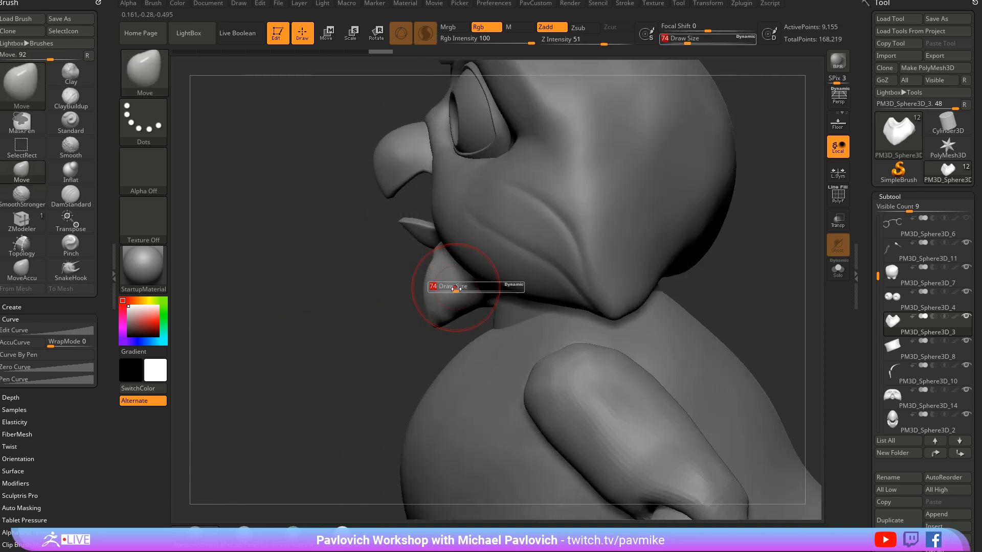
{"action": "right_click_drag", "start_coordinate": [247, 276], "coordinate": [413, 307]}
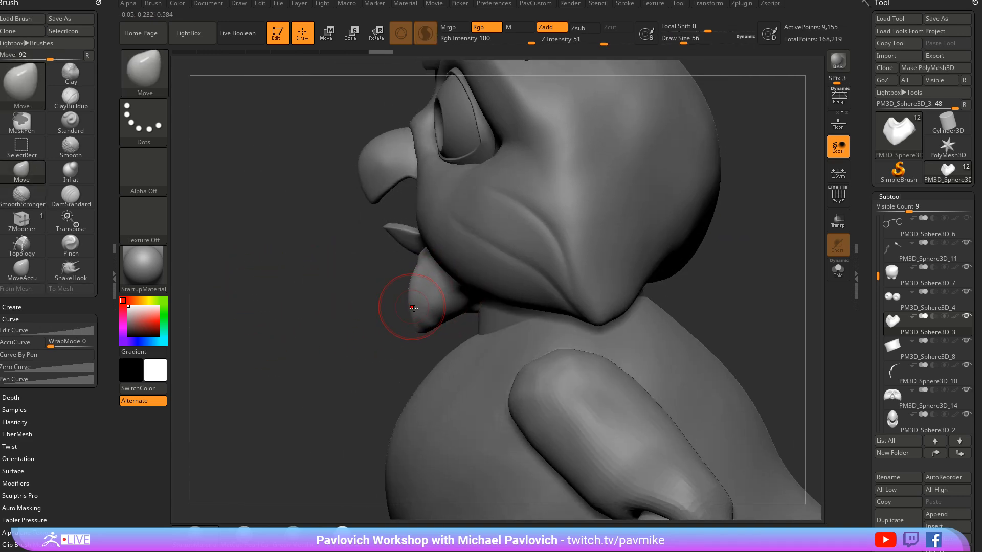
{"action": "right_click_drag", "start_coordinate": [394, 343], "coordinate": [450, 303]}
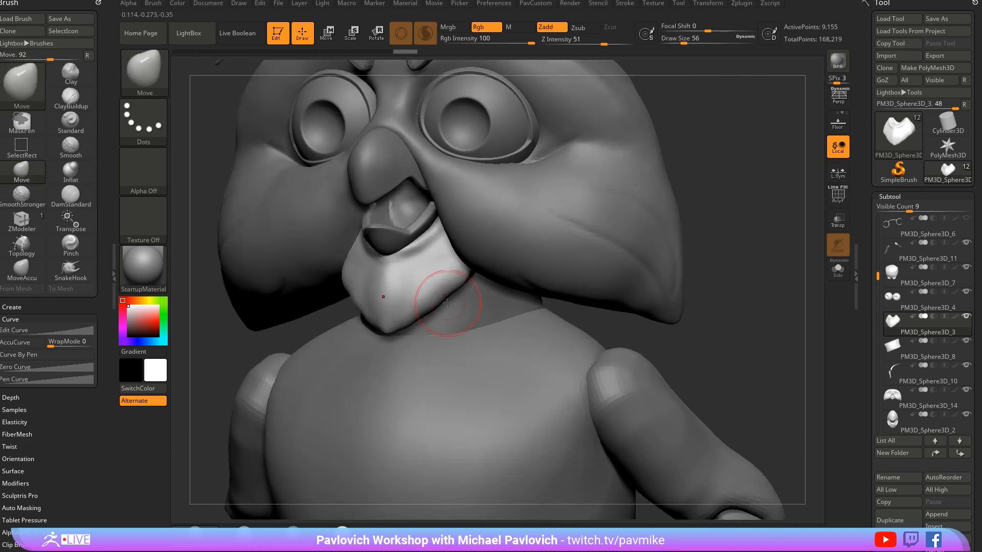
{"action": "left_click_drag", "start_coordinate": [440, 301], "coordinate": [453, 305]}
{"action": "left_click_drag", "start_coordinate": [457, 272], "coordinate": [471, 257]}
Step: Carve and smooth the chin piece's upper edge beneath the lower beak with the Standard brush at draw size 23
{"action": "mouse_move", "coordinate": [689, 187]}
{"action": "right_mouse_down"}
{"action": "mouse_move", "coordinate": [725, 195]}
{"action": "mouse_move", "coordinate": [696, 220]}
{"action": "mouse_move", "coordinate": [690, 206]}
{"action": "mouse_move", "coordinate": [712, 214]}
{"action": "right_mouse_up"}
{"action": "key", "text": "b"}
{"action": "key", "text": "s"}
{"action": "key", "text": "t"}
{"action": "key", "text": "s"}
{"action": "left_click_drag", "start_coordinate": [369, 242], "coordinate": [351, 228], "text": "alt"}
{"action": "left_click_drag", "start_coordinate": [351, 228], "coordinate": [349, 239], "text": "shift"}
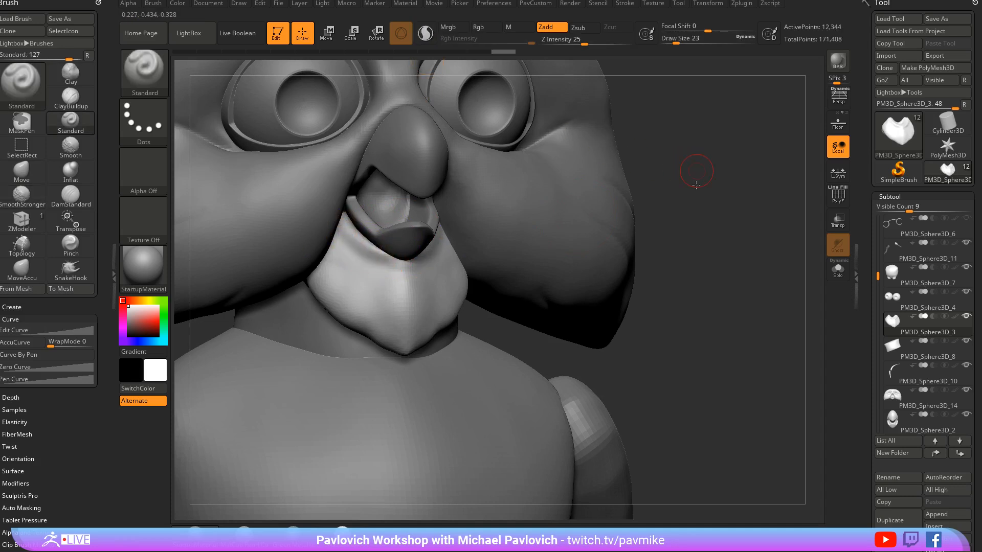
{"action": "right_click_drag", "start_coordinate": [695, 185], "coordinate": [700, 202]}
{"action": "right_click_drag", "start_coordinate": [419, 232], "coordinate": [404, 240]}
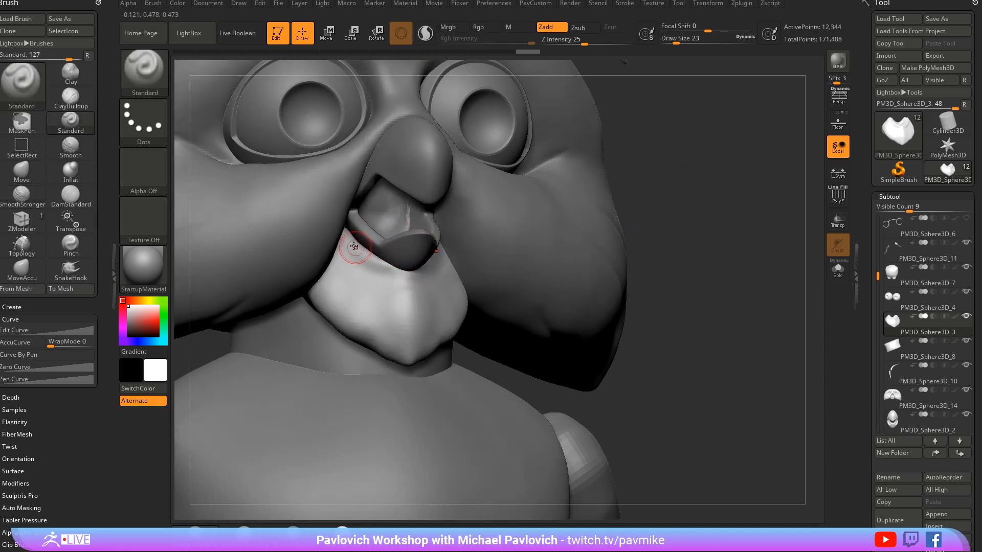
{"action": "right_click_drag", "start_coordinate": [651, 212], "coordinate": [359, 267]}
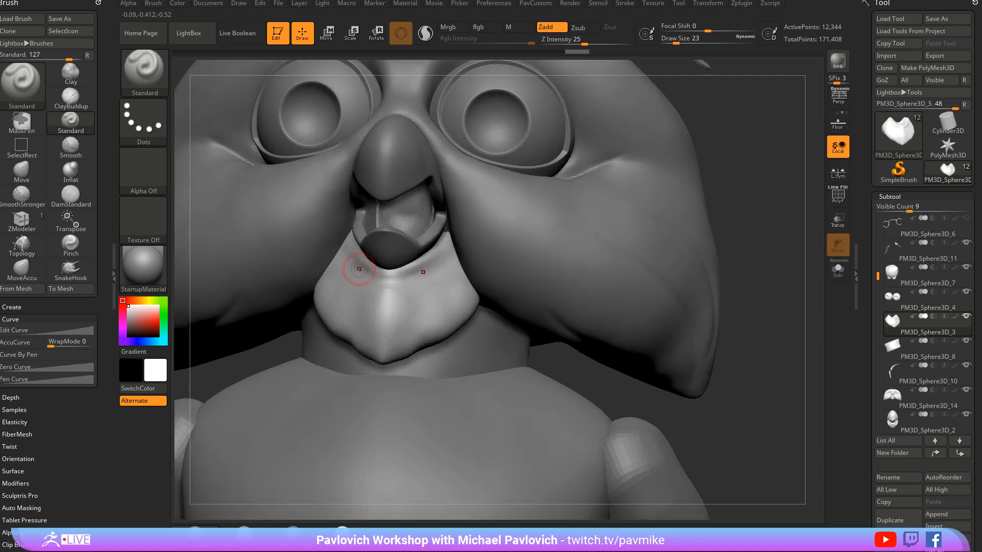
Step: Fit the chin piece's upper edge against the lower beak with the Move brush at draw size 51
{"action": "right_click_drag", "start_coordinate": [742, 166], "coordinate": [746, 144]}
{"action": "key", "text": "s"}
{"action": "left_click_drag", "start_coordinate": [464, 235], "coordinate": [471, 234]}
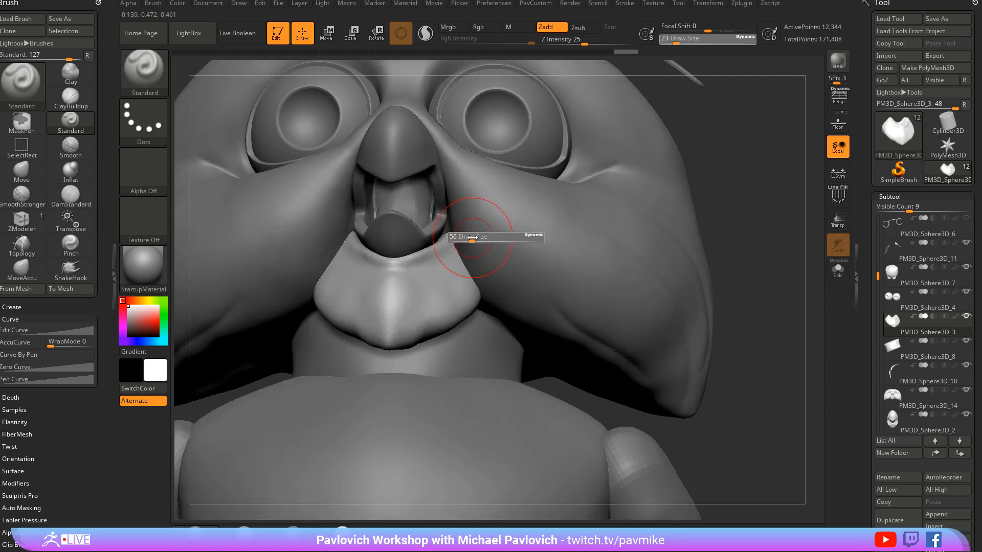
{"action": "key", "text": "b"}
{"action": "key", "text": "m"}
{"action": "key", "text": "v"}
{"action": "right_click_drag", "start_coordinate": [608, 171], "coordinate": [416, 253]}
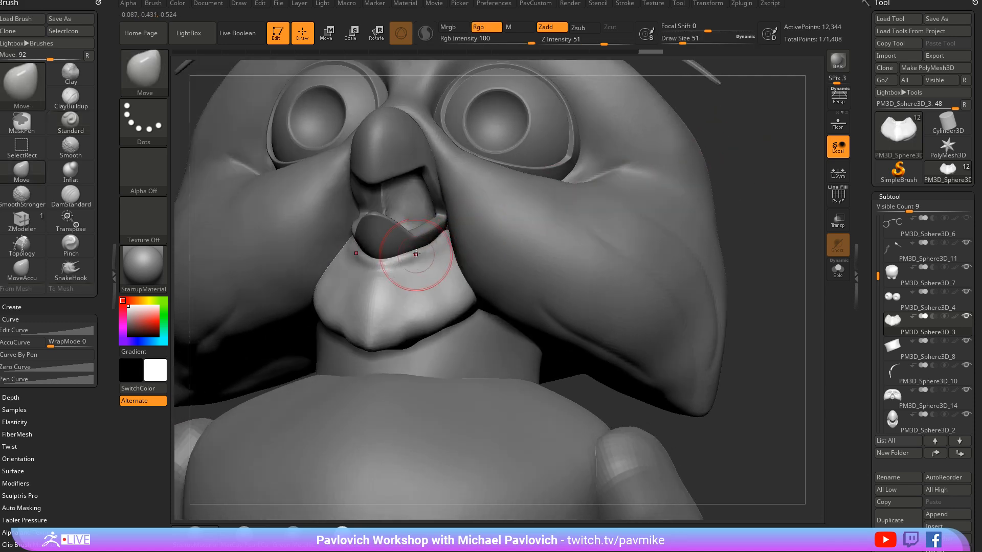
{"action": "right_click_drag", "start_coordinate": [741, 136], "coordinate": [450, 233]}
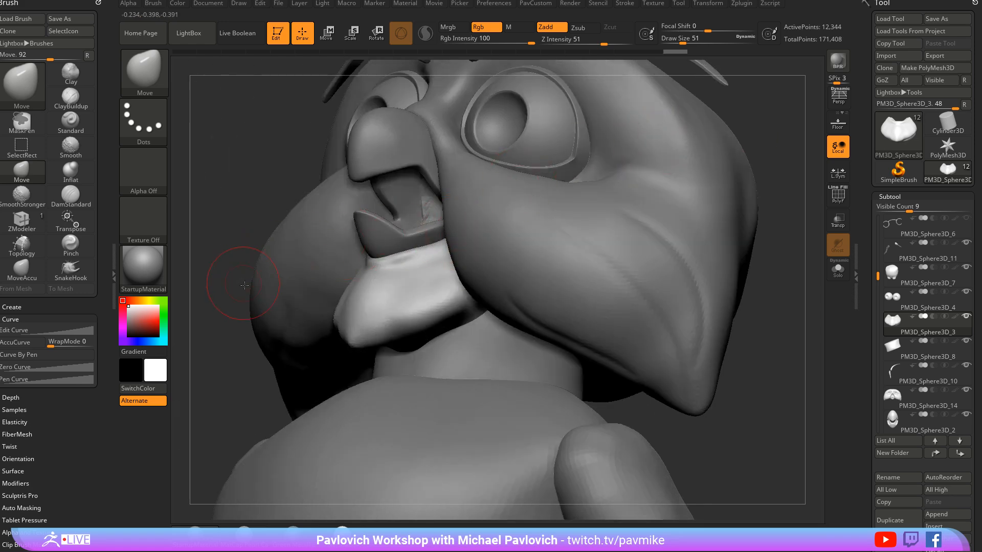
Step: Smooth the surface under the lower beak and nudge the chin piece's upper edge into place with the Move brush
{"action": "right_click_drag", "start_coordinate": [244, 285], "coordinate": [646, 189]}
{"action": "left_click_drag", "start_coordinate": [375, 266], "coordinate": [391, 268], "text": "shift"}
{"action": "right_click_drag", "start_coordinate": [624, 228], "coordinate": [675, 212]}
{"action": "key", "text": "s"}
{"action": "left_click_drag", "start_coordinate": [387, 271], "coordinate": [380, 260]}
{"action": "key", "text": "s"}
{"action": "left_click_drag", "start_coordinate": [378, 263], "coordinate": [374, 258]}
{"action": "mouse_move", "coordinate": [680, 219]}
{"action": "right_mouse_down"}
{"action": "mouse_move", "coordinate": [611, 248]}
{"action": "mouse_move", "coordinate": [542, 237]}
{"action": "mouse_move", "coordinate": [710, 205]}
{"action": "right_mouse_up"}
Step: Sharpen the chin piece's crease along the lower beak with the DamStandard brush at draw size 35
{"action": "key", "text": "b"}
{"action": "key", "text": "d"}
{"action": "key", "text": "s"}
{"action": "key", "text": "s"}
{"action": "left_click_drag", "start_coordinate": [427, 237], "coordinate": [423, 237]}
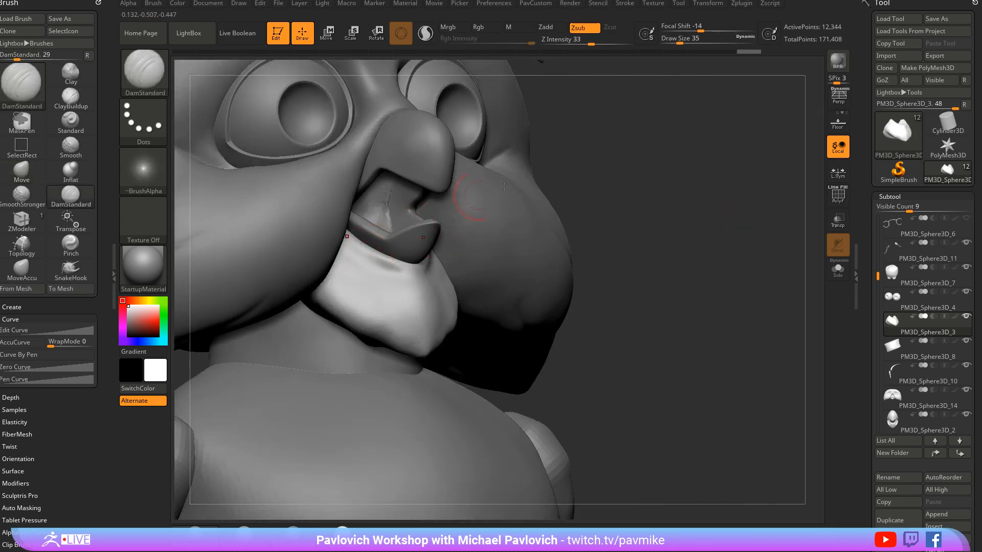
{"action": "right_click_drag", "start_coordinate": [504, 186], "coordinate": [353, 251]}
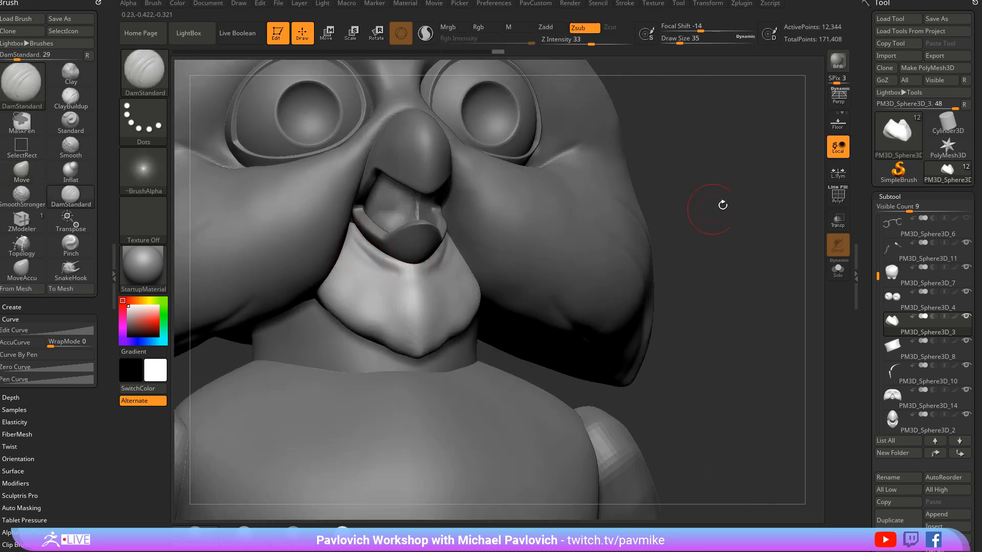
Step: Smooth the chin piece's surface below the lower beak crease with the SmoothStronger brush
{"action": "right_click_drag", "start_coordinate": [723, 204], "coordinate": [429, 249]}
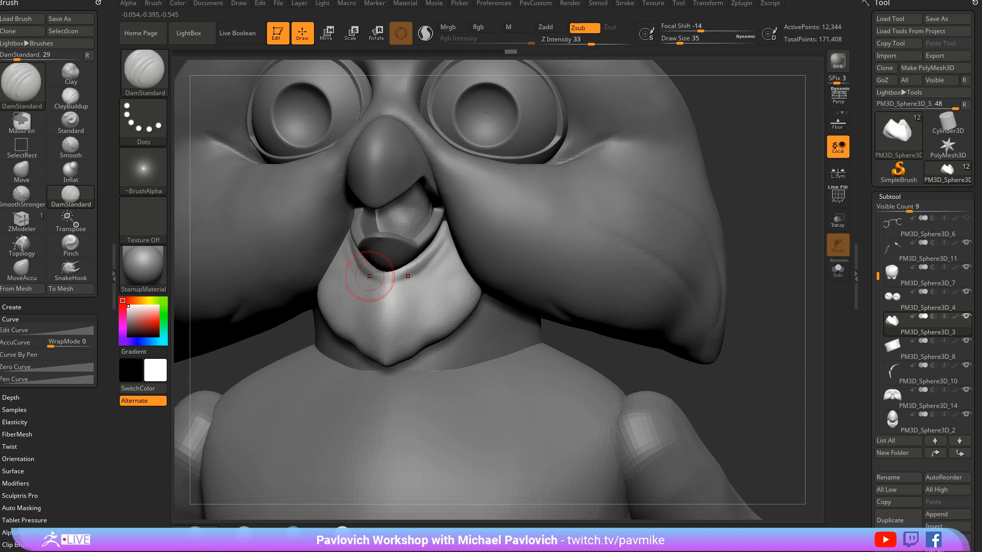
{"action": "key", "text": "shift"}
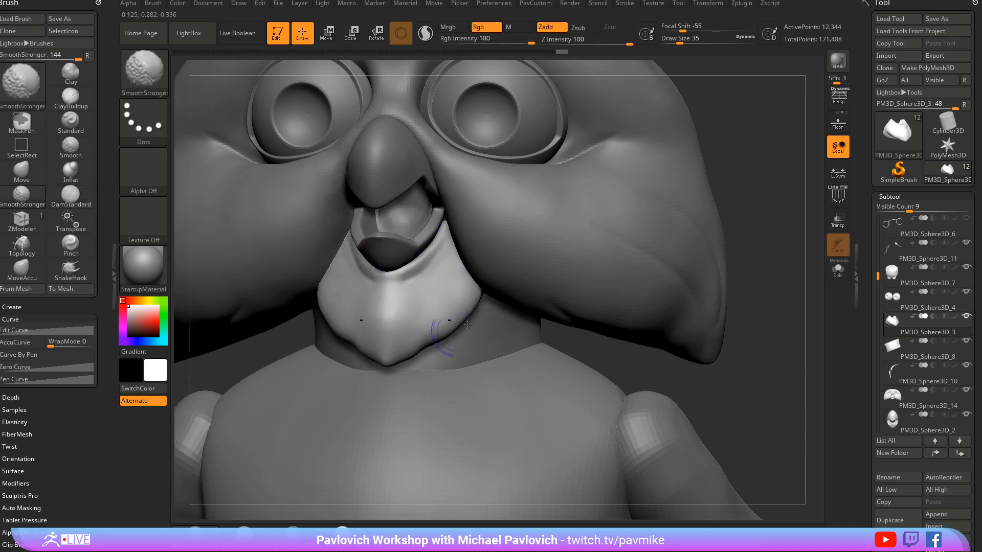
{"action": "mouse_move", "coordinate": [736, 317]}
{"action": "right_mouse_down", "text": "ctrl"}
{"action": "mouse_move", "coordinate": [737, 240]}
{"action": "mouse_move", "coordinate": [690, 228]}
{"action": "mouse_move", "coordinate": [537, 293]}
{"action": "mouse_move", "coordinate": [609, 242]}
{"action": "mouse_move", "coordinate": [657, 276]}
{"action": "right_mouse_up", "text": "ctrl"}
Step: Select the head mesh and sharpen the ridge along the face's outer side edge with the DamStandard brush at draw size 90
{"action": "left_click", "coordinate": [537, 293], "text": "alt"}
{"action": "mouse_move", "coordinate": [657, 277]}
{"action": "right_mouse_down"}
{"action": "mouse_move", "coordinate": [715, 266]}
{"action": "mouse_move", "coordinate": [671, 256]}
{"action": "mouse_move", "coordinate": [706, 245]}
{"action": "mouse_move", "coordinate": [656, 214]}
{"action": "mouse_move", "coordinate": [449, 252]}
{"action": "right_mouse_up"}
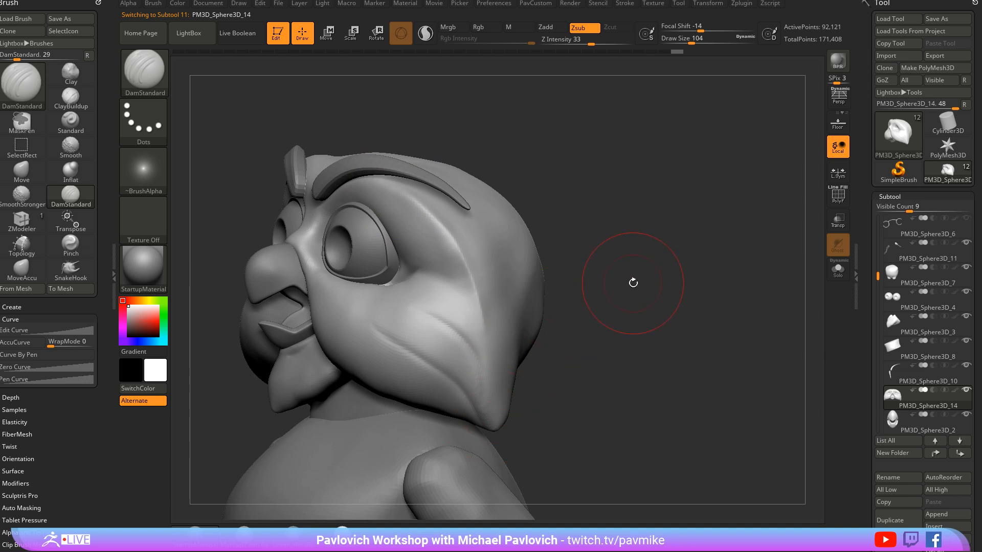
{"action": "right_click_drag", "start_coordinate": [633, 283], "coordinate": [491, 286]}
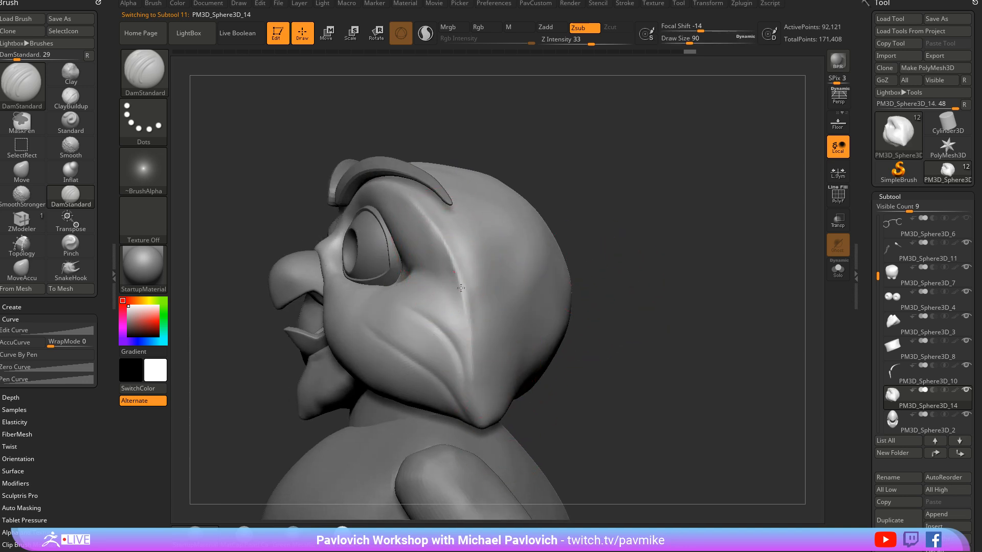
{"action": "right_click_drag", "start_coordinate": [628, 343], "coordinate": [458, 289]}
{"action": "right_click_drag", "start_coordinate": [537, 408], "coordinate": [459, 379]}
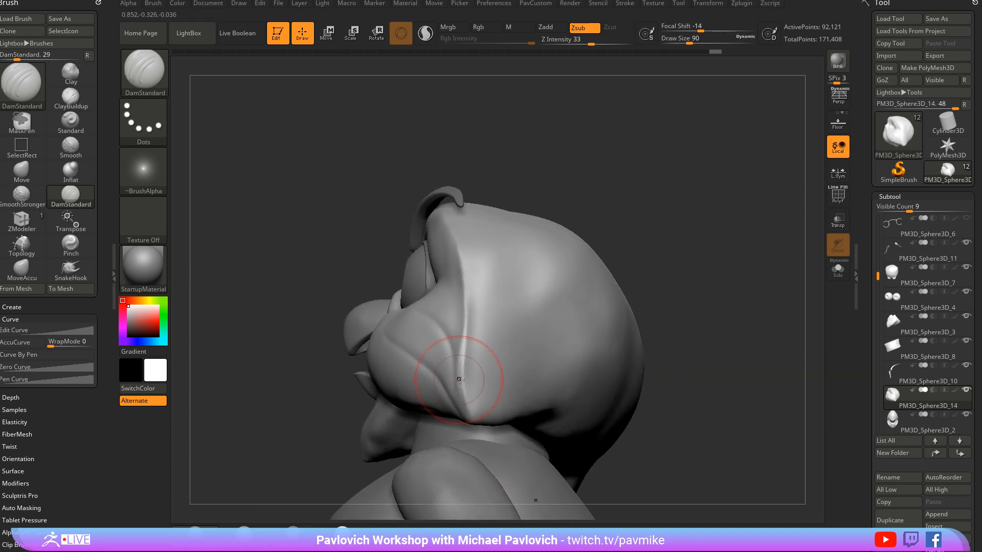
Step: Carve the crease running outward from the eye and the feather lines on the cheek with DamStandard at draw size 54
{"action": "right_click_drag", "start_coordinate": [480, 436], "coordinate": [630, 264]}
{"action": "key", "text": "["}
{"action": "key", "text": "["}
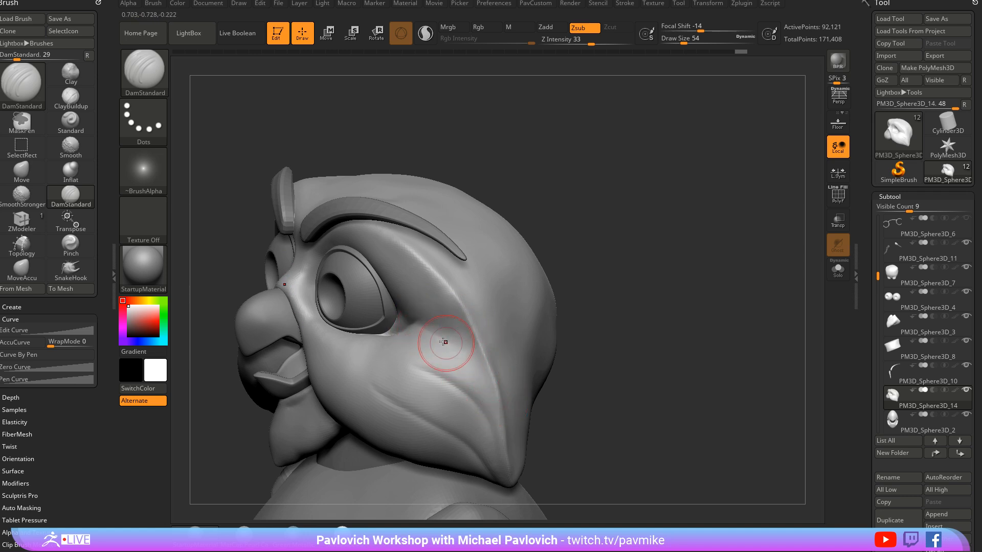
{"action": "right_click_drag", "start_coordinate": [492, 397], "coordinate": [468, 310]}
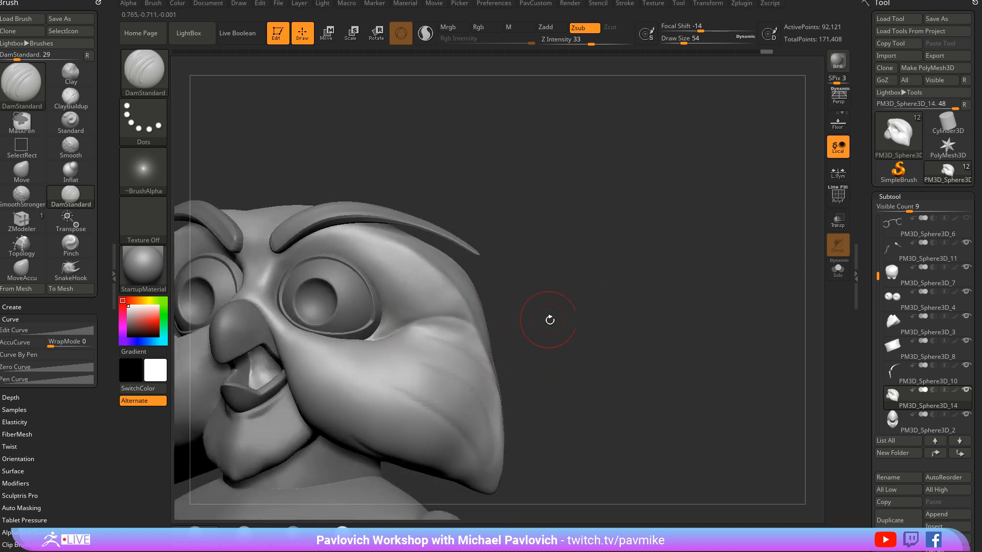
Step: Carve curved feather grooves beside and above the eye, under the eyebrow, with DamStandard at draw size 51
{"action": "right_click_drag", "start_coordinate": [550, 320], "coordinate": [526, 315]}
{"action": "key", "text": "s"}
{"action": "left_click", "coordinate": [449, 300]}
{"action": "left_click_drag", "start_coordinate": [400, 283], "coordinate": [482, 309]}
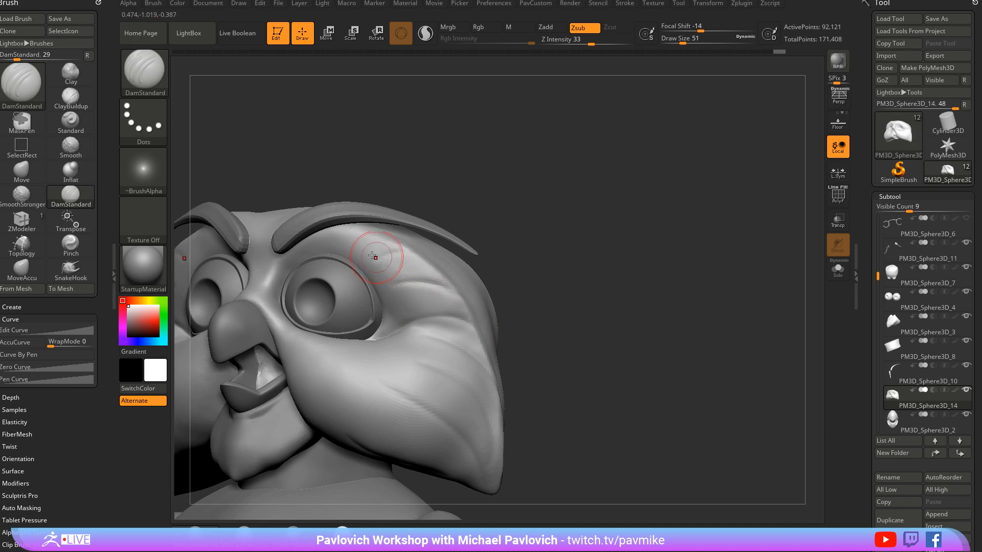
{"action": "mouse_move", "coordinate": [350, 259]}
{"action": "right_mouse_down"}
{"action": "mouse_move", "coordinate": [676, 237]}
{"action": "mouse_move", "coordinate": [700, 247]}
{"action": "mouse_move", "coordinate": [742, 237]}
{"action": "mouse_move", "coordinate": [724, 216]}
{"action": "mouse_move", "coordinate": [395, 317]}
{"action": "right_mouse_up"}
Step: Select the chin piece and reshape its lower outline with the Move brush at draw size 29
{"action": "left_click", "coordinate": [424, 296], "text": "alt"}
{"action": "key", "text": "s"}
{"action": "mouse_move", "coordinate": [395, 321]}
{"action": "left_mouse_down"}
{"action": "mouse_move", "coordinate": [406, 321]}
{"action": "mouse_move", "coordinate": [394, 307]}
{"action": "left_mouse_up"}
{"action": "key", "text": "b"}
{"action": "key", "text": "m"}
{"action": "key", "text": "v"}
{"action": "right_click_drag", "start_coordinate": [357, 344], "coordinate": [368, 302], "text": "ctrl"}
{"action": "right_click_drag", "start_coordinate": [368, 302], "coordinate": [618, 290]}
{"action": "key", "text": "s"}
{"action": "left_click_drag", "start_coordinate": [618, 290], "coordinate": [611, 290]}
{"action": "mouse_move", "coordinate": [612, 290]}
{"action": "right_mouse_down"}
{"action": "mouse_move", "coordinate": [569, 298]}
{"action": "mouse_move", "coordinate": [556, 286]}
{"action": "right_mouse_up"}
{"action": "mouse_move", "coordinate": [637, 251]}
{"action": "right_mouse_down", "text": "alt"}
{"action": "mouse_move", "coordinate": [686, 259]}
{"action": "mouse_move", "coordinate": [567, 271]}
{"action": "right_mouse_up", "text": "alt"}
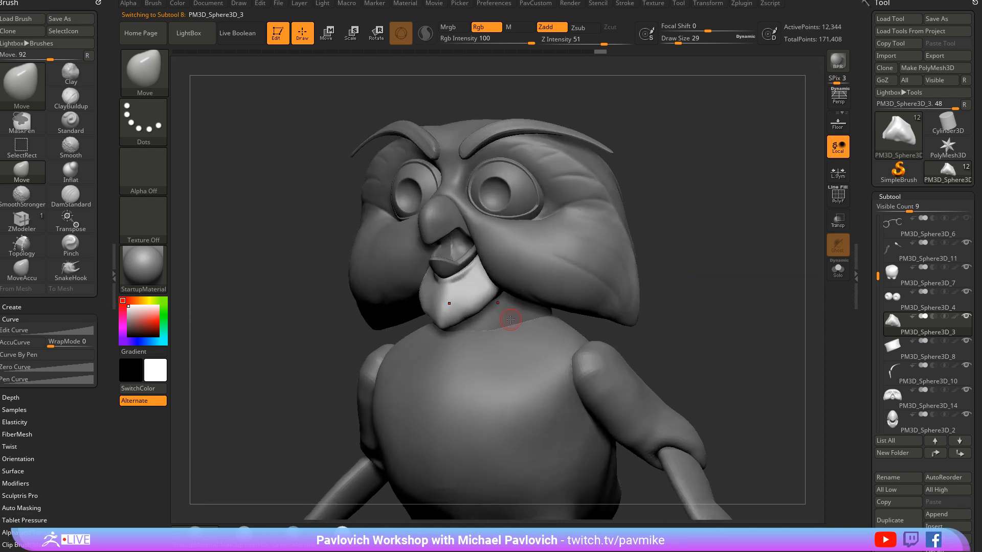
{"action": "mouse_move", "coordinate": [688, 279]}
{"action": "right_mouse_down"}
{"action": "mouse_move", "coordinate": [741, 271]}
{"action": "mouse_move", "coordinate": [639, 269]}
{"action": "mouse_move", "coordinate": [720, 265]}
{"action": "mouse_move", "coordinate": [681, 258]}
{"action": "mouse_move", "coordinate": [682, 273]}
{"action": "right_mouse_up"}
{"action": "right_click_drag", "start_coordinate": [726, 271], "coordinate": [678, 250]}
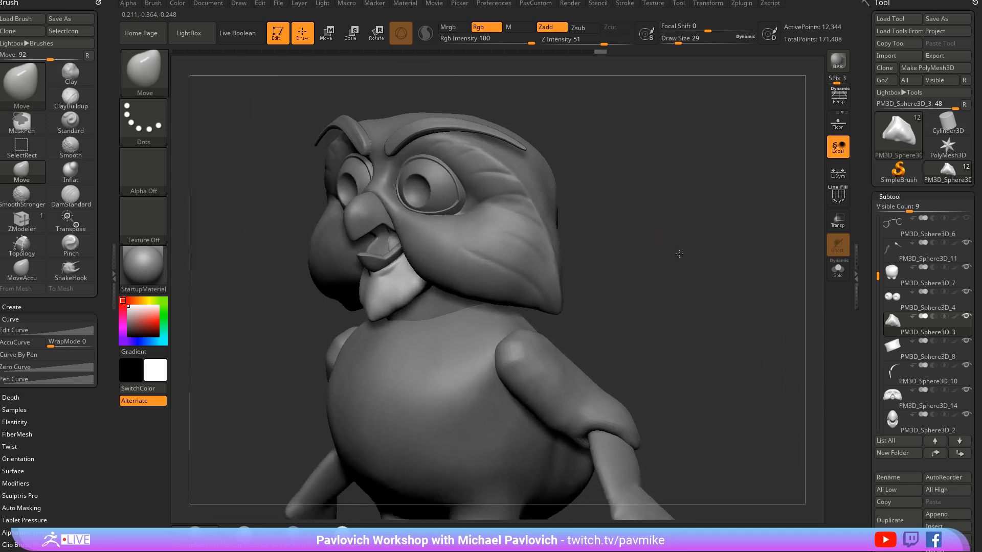
Step: Select the body and adjust its upper edge around the neck with the Move brush at draw size 97
{"action": "left_click", "coordinate": [569, 375], "text": "alt"}
{"action": "right_click_drag", "start_coordinate": [630, 340], "coordinate": [615, 276], "text": "ctrl"}
{"action": "left_click", "coordinate": [468, 342], "text": "alt"}
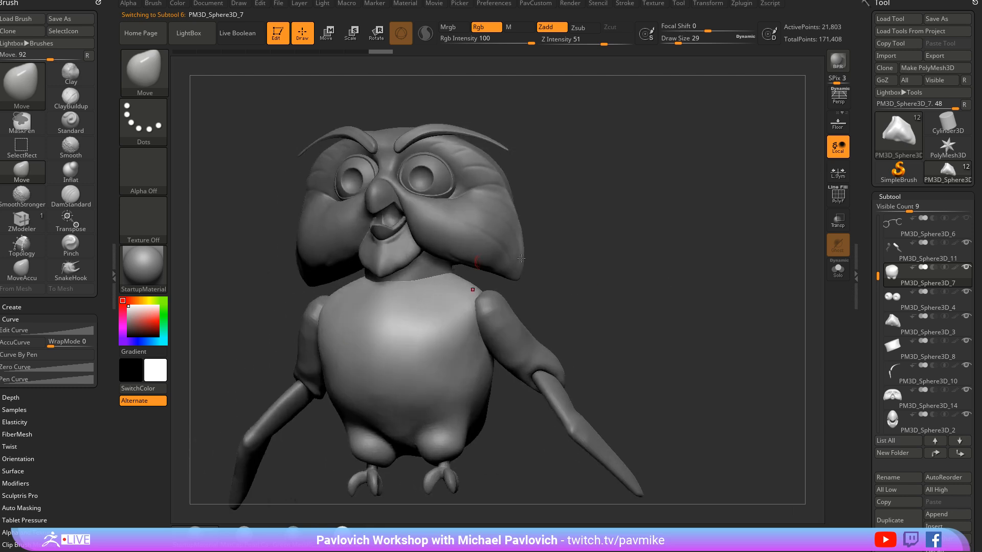
{"action": "right_click_drag", "start_coordinate": [472, 287], "coordinate": [513, 290]}
{"action": "right_click_drag", "start_coordinate": [588, 223], "coordinate": [624, 226], "text": "ctrl"}
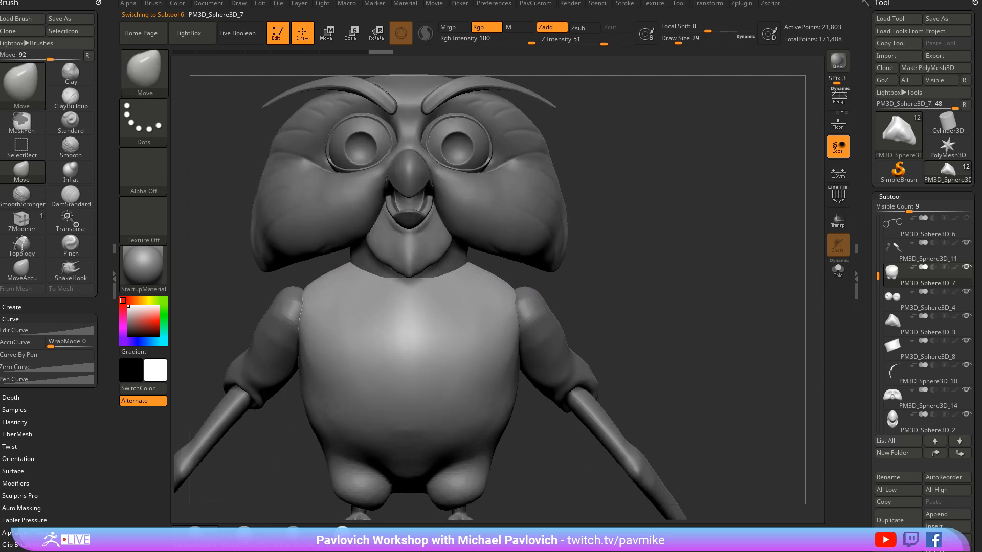
{"action": "key", "text": "s"}
{"action": "left_click_drag", "start_coordinate": [369, 299], "coordinate": [383, 299]}
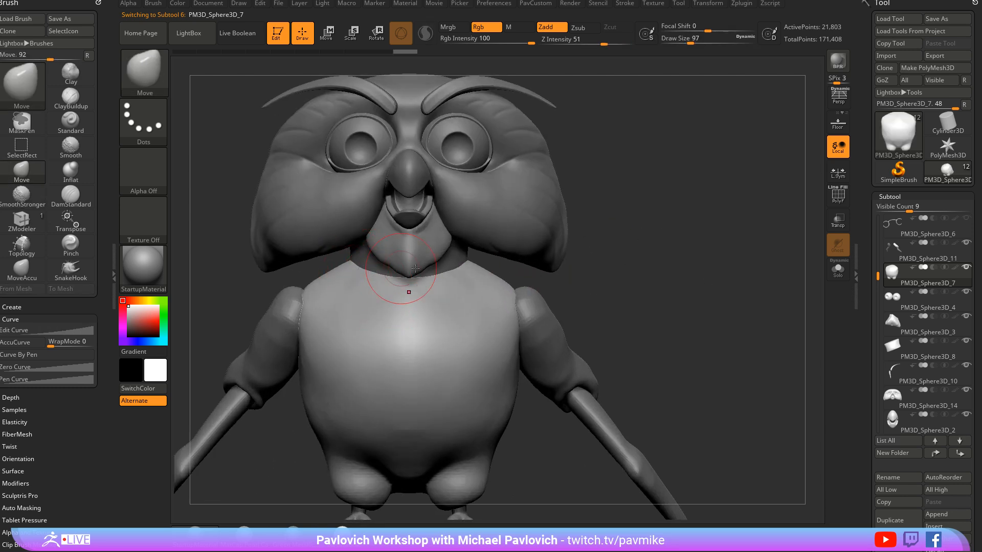
{"action": "mouse_move", "coordinate": [677, 265]}
{"action": "right_mouse_down"}
{"action": "mouse_move", "coordinate": [620, 265]}
{"action": "mouse_move", "coordinate": [684, 262]}
{"action": "right_mouse_up"}
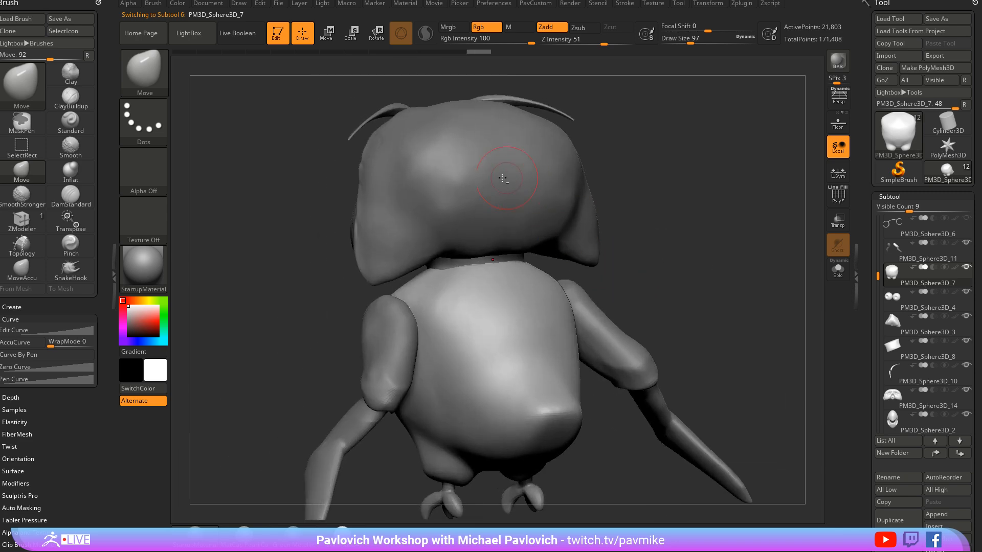
Step: Select the head mesh and smooth its back surface with the SmoothStronger brush
{"action": "left_click", "coordinate": [544, 188], "text": "alt"}
{"action": "mouse_move", "coordinate": [668, 149]}
{"action": "right_mouse_down", "text": "alt"}
{"action": "mouse_move", "coordinate": [673, 220]}
{"action": "mouse_move", "coordinate": [701, 225]}
{"action": "right_mouse_up", "text": "alt"}
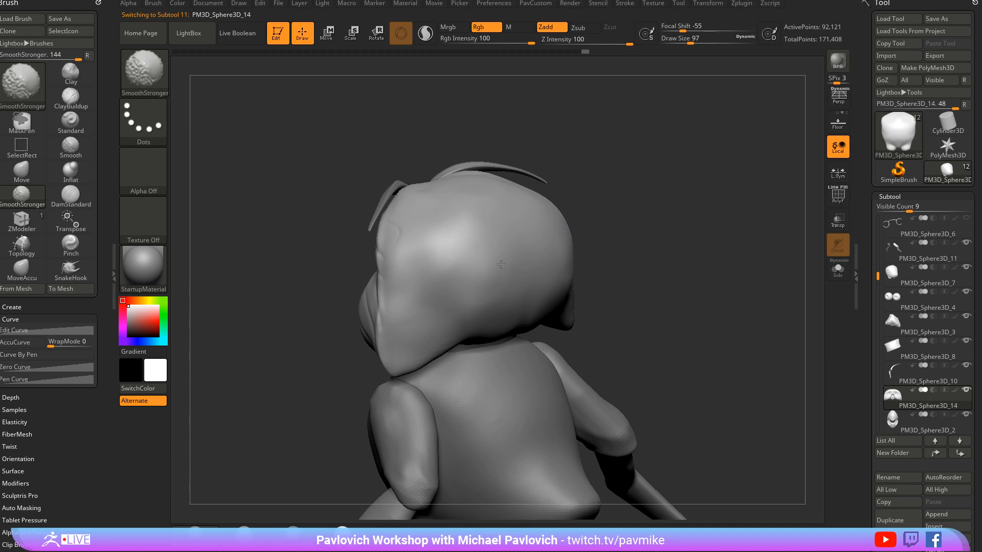
{"action": "right_click_drag", "start_coordinate": [610, 218], "coordinate": [468, 325]}
{"action": "left_click_drag", "start_coordinate": [529, 341], "coordinate": [492, 305], "text": "shift"}
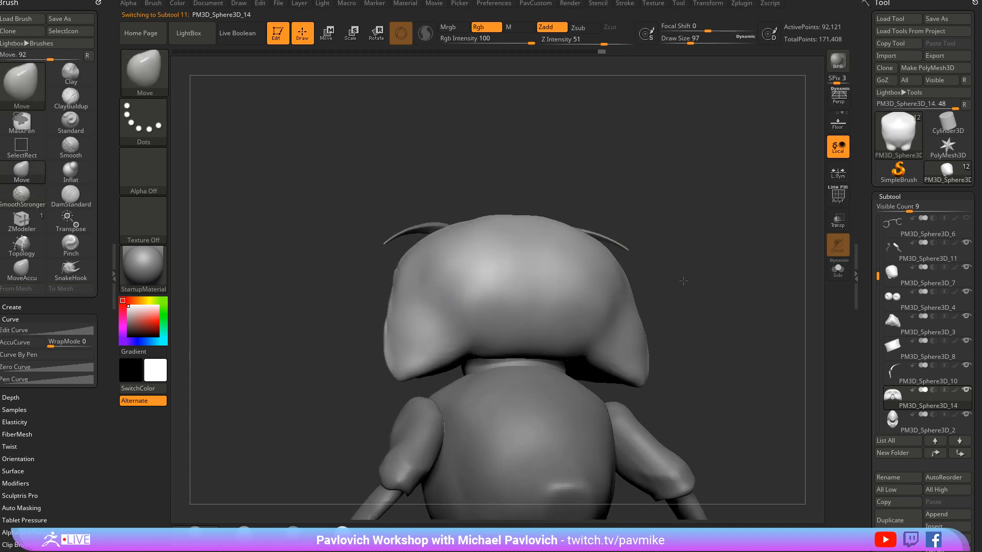
{"action": "mouse_move", "coordinate": [681, 278]}
{"action": "right_mouse_down", "text": "shift"}
{"action": "mouse_move", "coordinate": [719, 280]}
{"action": "mouse_move", "coordinate": [762, 264]}
{"action": "mouse_move", "coordinate": [725, 334]}
{"action": "mouse_move", "coordinate": [758, 290]}
{"action": "mouse_move", "coordinate": [739, 325]}
{"action": "right_mouse_up", "text": "shift"}
{"action": "left_click_drag", "start_coordinate": [412, 215], "coordinate": [409, 217], "text": "shift"}
Step: Select the eyebrows and set their dynamic smooth subdivision level to 3
{"action": "mouse_move", "coordinate": [631, 220]}
{"action": "right_mouse_down"}
{"action": "mouse_move", "coordinate": [642, 164]}
{"action": "mouse_move", "coordinate": [688, 210]}
{"action": "mouse_move", "coordinate": [733, 220]}
{"action": "mouse_move", "coordinate": [721, 219]}
{"action": "right_mouse_up"}
{"action": "key", "text": "bracketleft"}
{"action": "key", "text": "bracketleft"}
{"action": "key", "text": "bracketleft"}
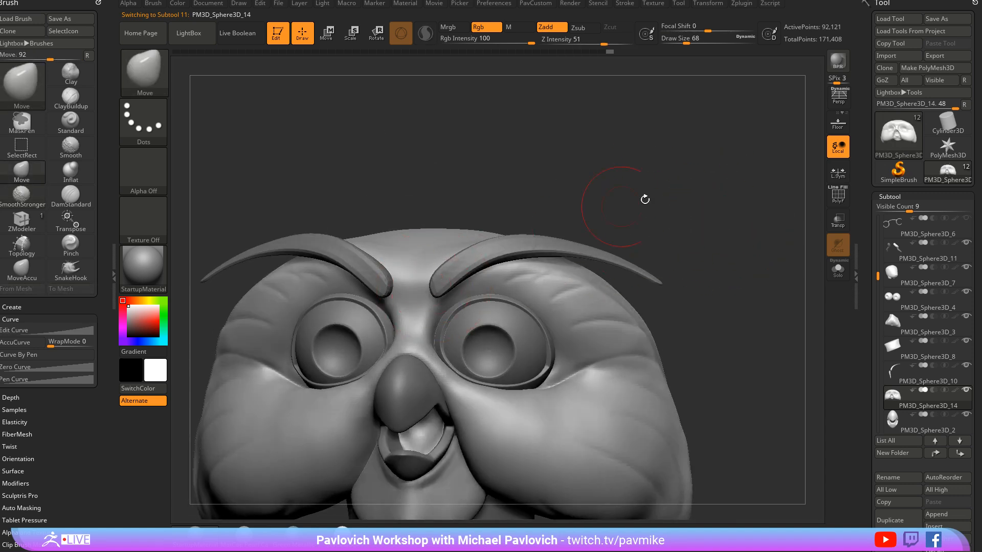
{"action": "mouse_move", "coordinate": [665, 192]}
{"action": "right_mouse_down", "text": "ctrl"}
{"action": "mouse_move", "coordinate": [707, 165]}
{"action": "mouse_move", "coordinate": [709, 176]}
{"action": "right_mouse_up", "text": "ctrl"}
{"action": "left_click", "coordinate": [495, 209], "text": "alt"}
{"action": "right_click_drag", "start_coordinate": [495, 209], "coordinate": [639, 186]}
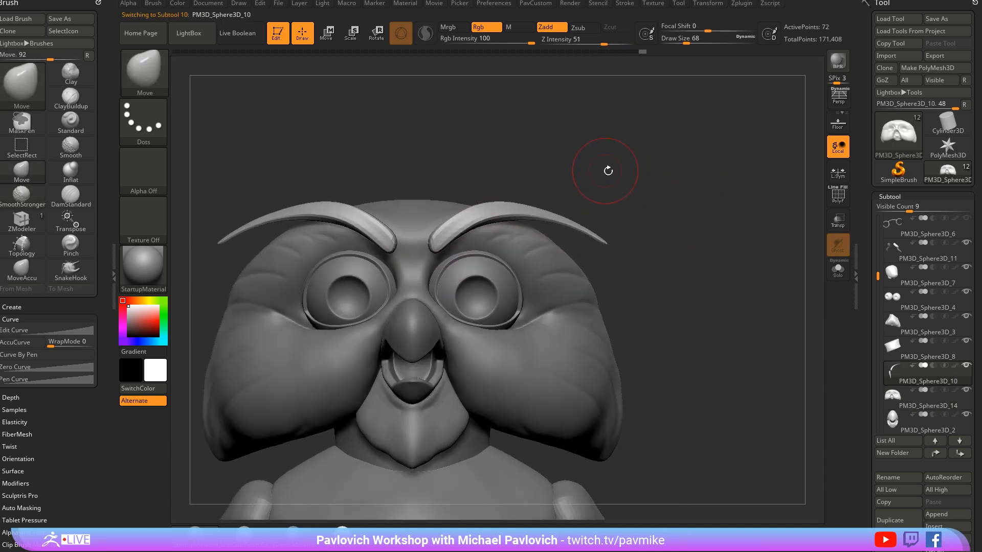
{"action": "key", "text": "grave"}
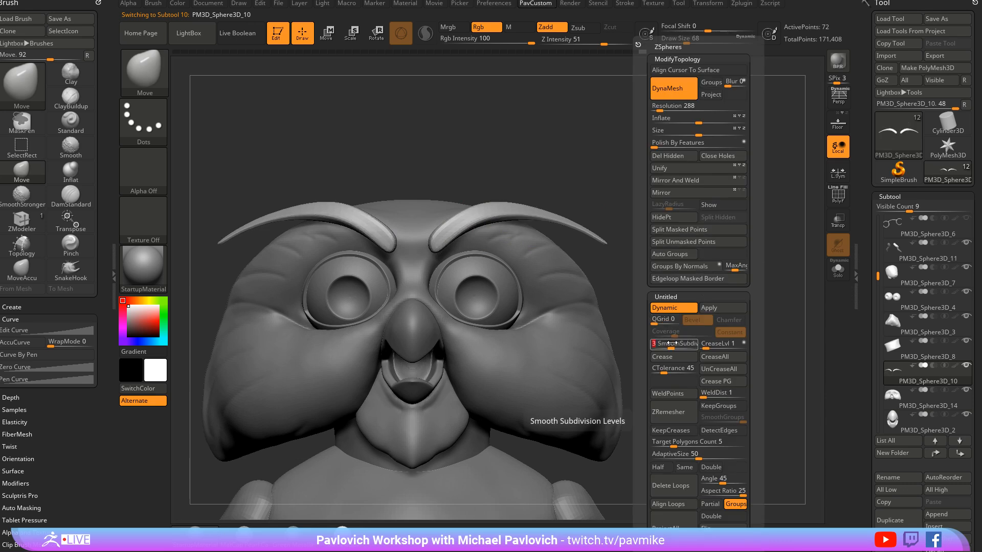
{"action": "mouse_move", "coordinate": [682, 156]}
{"action": "right_mouse_down", "text": "alt"}
{"action": "mouse_move", "coordinate": [681, 189]}
{"action": "mouse_move", "coordinate": [718, 217]}
{"action": "right_mouse_up", "text": "alt"}
Step: Show the eyebrows' wireframe and apply Crease to their mesh
{"action": "key", "text": "s"}
{"action": "left_click_drag", "start_coordinate": [718, 217], "coordinate": [708, 216]}
{"action": "right_click_drag", "start_coordinate": [708, 216], "coordinate": [762, 230]}
{"action": "left_click", "coordinate": [842, 198]}
{"action": "key", "text": "grave"}
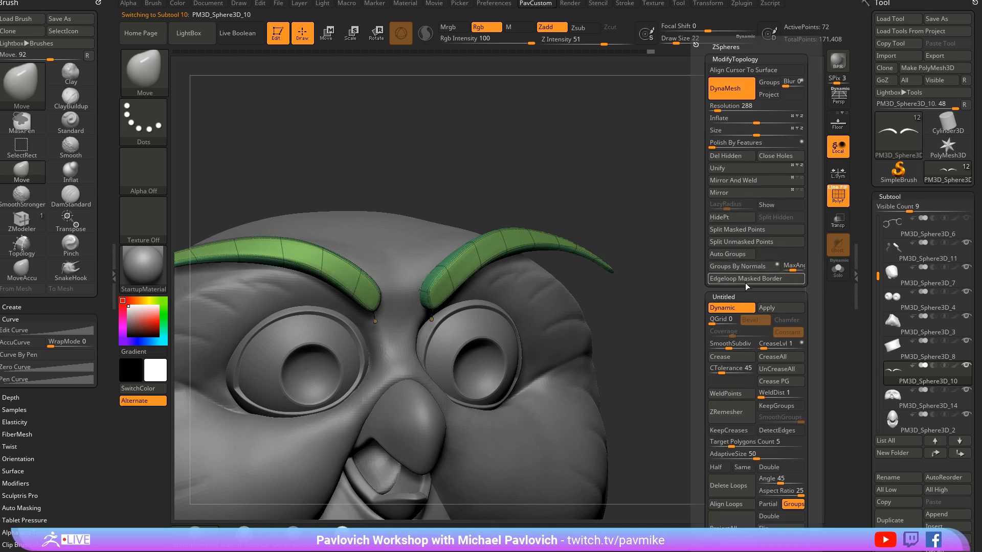
{"action": "left_click", "coordinate": [730, 357]}
{"action": "right_click_drag", "start_coordinate": [584, 373], "coordinate": [568, 347]}
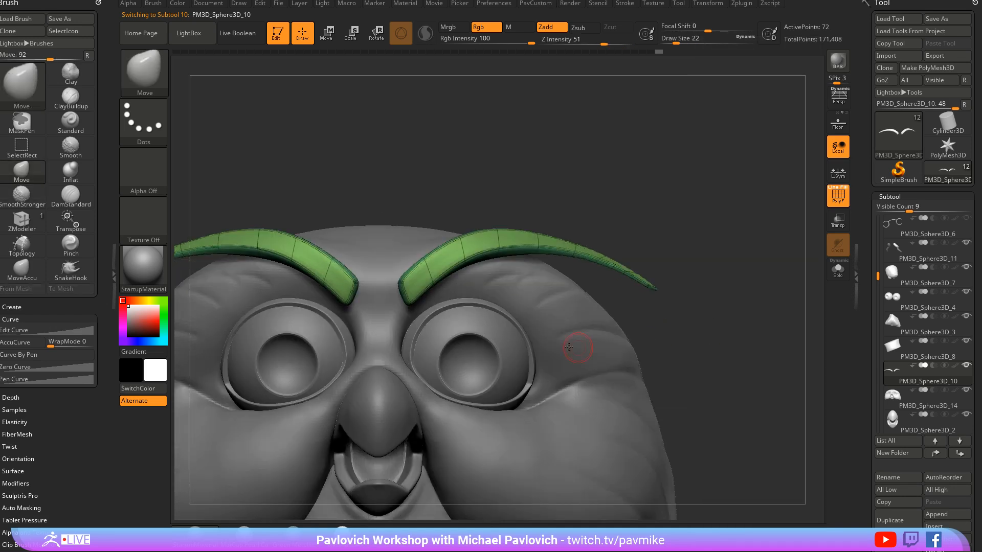
Step: Adjust the curve of the eyebrows above the eyes with the Move brush at draw size 62
{"action": "mouse_move", "coordinate": [670, 228]}
{"action": "right_mouse_down", "text": "ctrl"}
{"action": "mouse_move", "coordinate": [684, 191]}
{"action": "mouse_move", "coordinate": [698, 184]}
{"action": "right_mouse_up", "text": "ctrl"}
{"action": "key", "text": "s"}
{"action": "left_click_drag", "start_coordinate": [449, 280], "coordinate": [458, 280]}
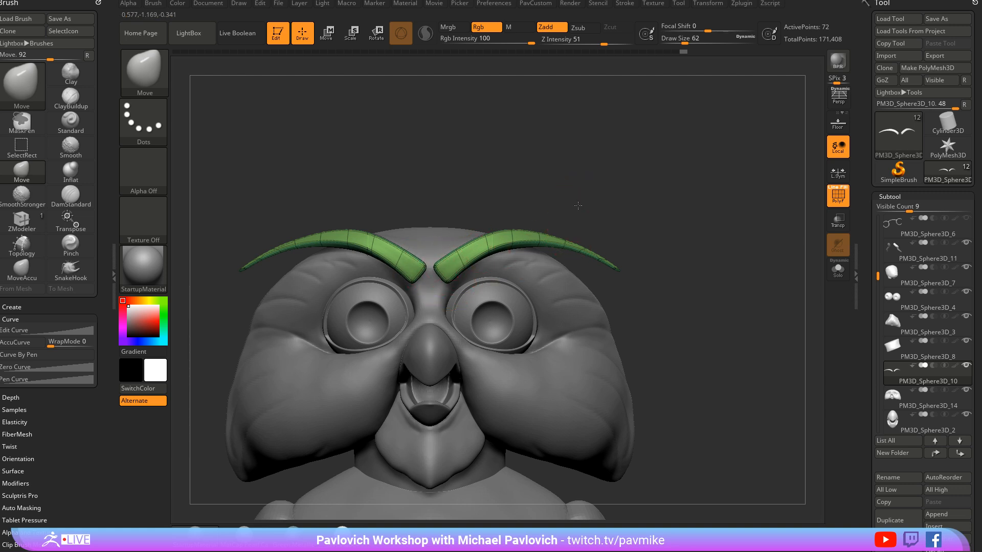
{"action": "right_click_drag", "start_coordinate": [577, 206], "coordinate": [552, 206]}
Step: Switch to the Standard brush with a draw size of 4
{"action": "key", "text": "s"}
{"action": "left_click_drag", "start_coordinate": [465, 251], "coordinate": [458, 255]}
{"action": "key", "text": "b"}
{"action": "key", "text": "s"}
{"action": "key", "text": "t"}
{"action": "key", "text": "s"}
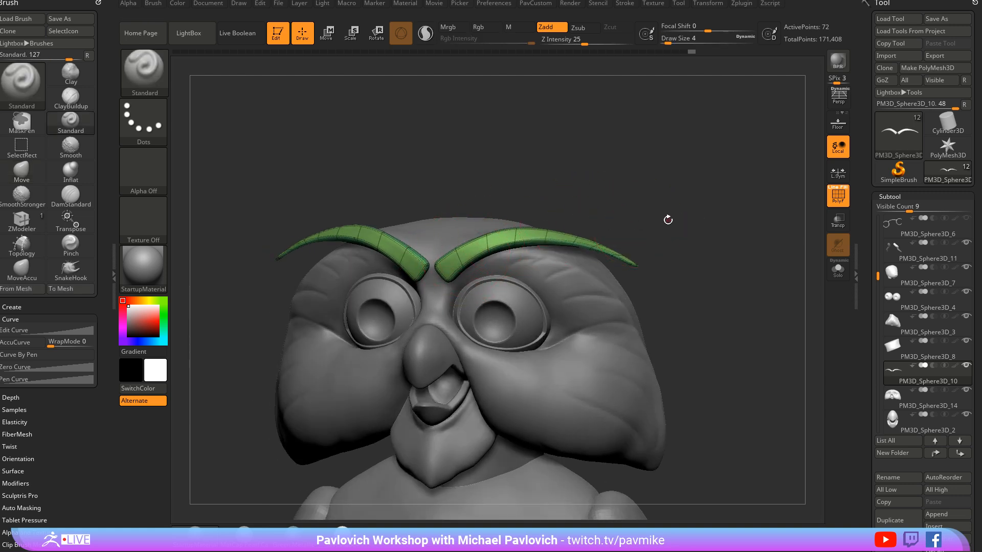
Step: Select the head mesh and turn off the wireframe display
{"action": "right_click_drag", "start_coordinate": [668, 219], "coordinate": [624, 240]}
{"action": "left_click", "coordinate": [657, 263], "text": "alt"}
{"action": "mouse_move", "coordinate": [681, 252]}
{"action": "right_mouse_down", "text": "alt"}
{"action": "mouse_move", "coordinate": [675, 189]}
{"action": "mouse_move", "coordinate": [818, 246]}
{"action": "right_mouse_up", "text": "alt"}
{"action": "left_click", "coordinate": [837, 197]}
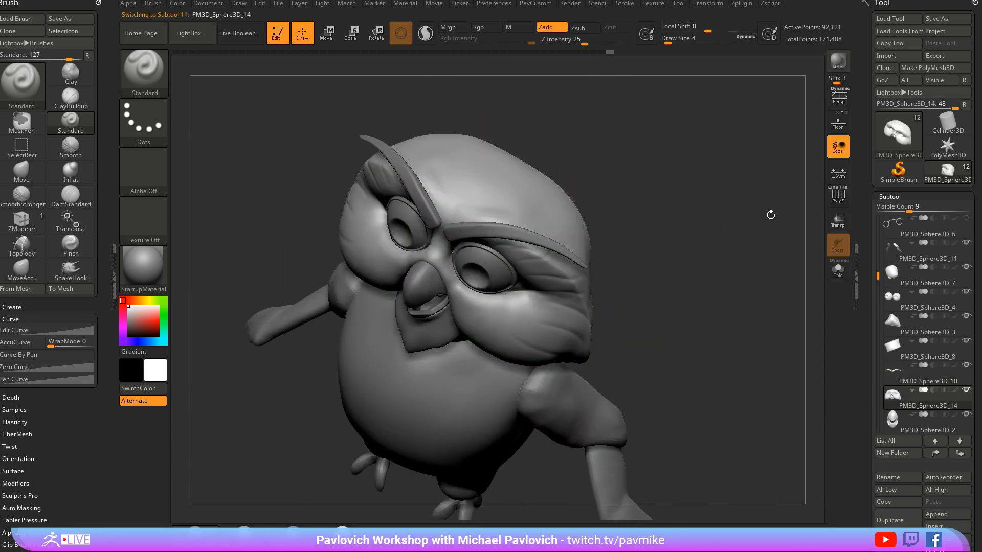
Step: Build up the top of the head behind the eyebrows with the Clay brush at draw size 68 and smooth it
{"action": "right_click_drag", "start_coordinate": [769, 215], "coordinate": [708, 229], "text": "alt"}
{"action": "right_click_drag", "start_coordinate": [708, 229], "coordinate": [607, 245], "text": "ctrl"}
{"action": "right_click_drag", "start_coordinate": [631, 195], "coordinate": [597, 184]}
{"action": "right_click_drag", "start_coordinate": [521, 185], "coordinate": [682, 237]}
{"action": "mouse_move", "coordinate": [706, 187]}
{"action": "right_mouse_down", "text": "alt"}
{"action": "mouse_move", "coordinate": [709, 268]}
{"action": "mouse_move", "coordinate": [688, 250]}
{"action": "right_mouse_up", "text": "alt"}
{"action": "key", "text": "b"}
{"action": "key", "text": "c"}
{"action": "key", "text": "l"}
{"action": "key", "text": "s"}
{"action": "left_click_drag", "start_coordinate": [432, 271], "coordinate": [450, 271]}
{"action": "mouse_move", "coordinate": [469, 202]}
{"action": "left_mouse_down"}
{"action": "mouse_move", "coordinate": [441, 320]}
{"action": "mouse_move", "coordinate": [457, 325]}
{"action": "mouse_move", "coordinate": [446, 292]}
{"action": "left_mouse_up"}
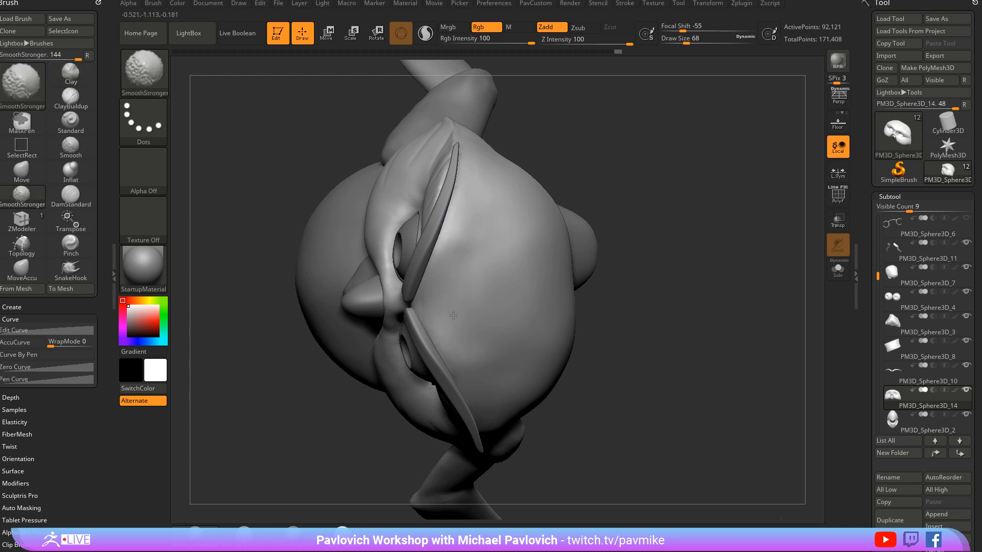
{"action": "left_click_drag", "start_coordinate": [513, 283], "coordinate": [534, 325], "text": "shift"}
{"action": "mouse_move", "coordinate": [652, 219]}
{"action": "right_mouse_down"}
{"action": "mouse_move", "coordinate": [671, 204]}
{"action": "mouse_move", "coordinate": [693, 256]}
{"action": "right_mouse_up"}
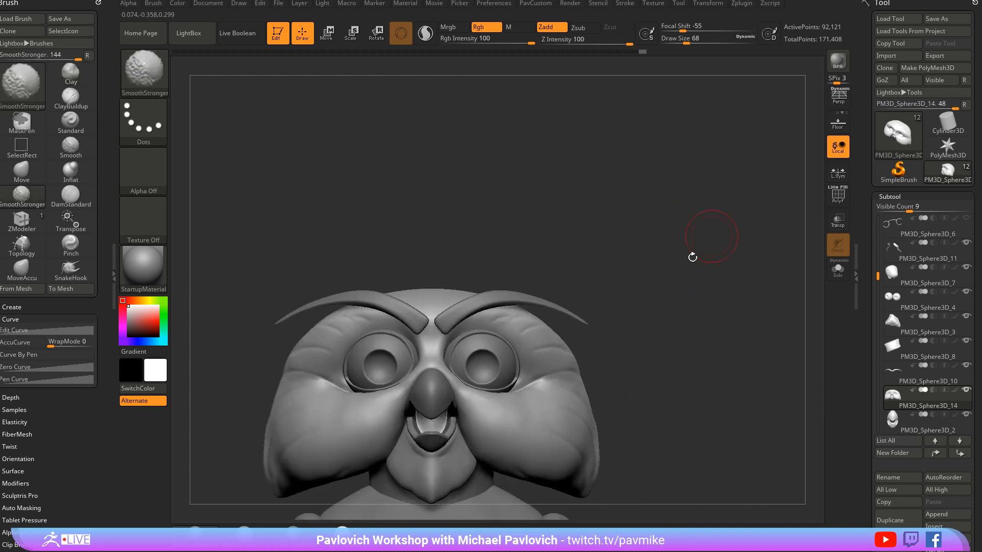
Step: Copy the owl tool, switch to the SimpleBrush and clear the canvas
{"action": "mouse_move", "coordinate": [682, 333]}
{"action": "right_mouse_down", "text": "alt"}
{"action": "mouse_move", "coordinate": [704, 231]}
{"action": "mouse_move", "coordinate": [712, 254]}
{"action": "mouse_move", "coordinate": [703, 255]}
{"action": "mouse_move", "coordinate": [797, 248]}
{"action": "right_mouse_up", "text": "alt"}
{"action": "mouse_move", "coordinate": [868, 340]}
{"action": "left_mouse_down"}
{"action": "mouse_move", "coordinate": [863, 285]}
{"action": "mouse_move", "coordinate": [865, 350]}
{"action": "left_mouse_up"}
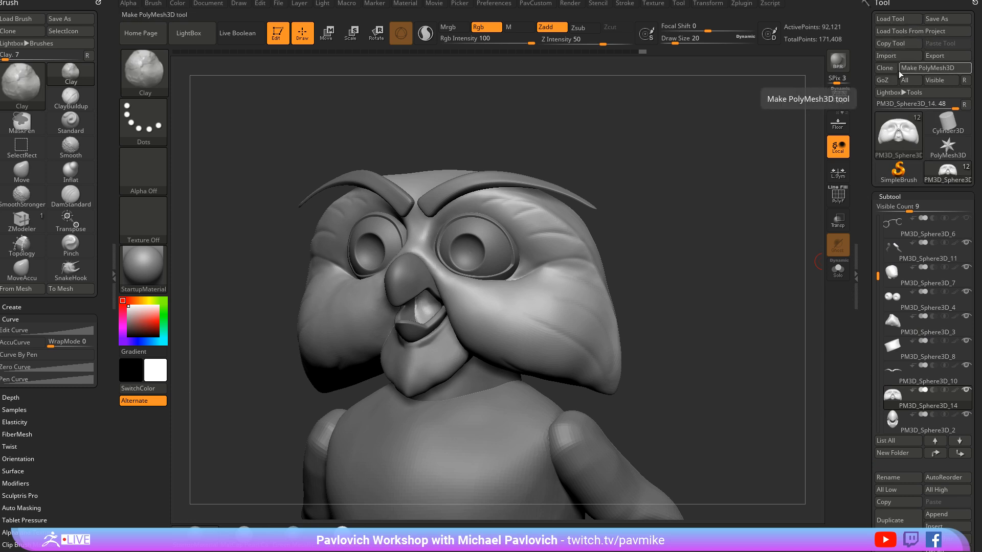
{"action": "left_click", "coordinate": [888, 44]}
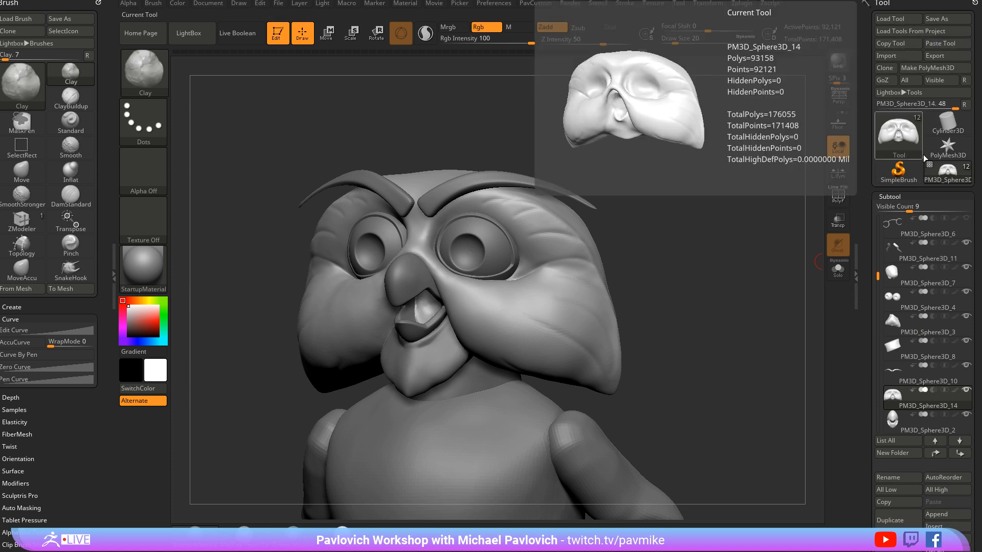
{"action": "left_click", "coordinate": [909, 171]}
{"action": "left_click", "coordinate": [415, 174]}
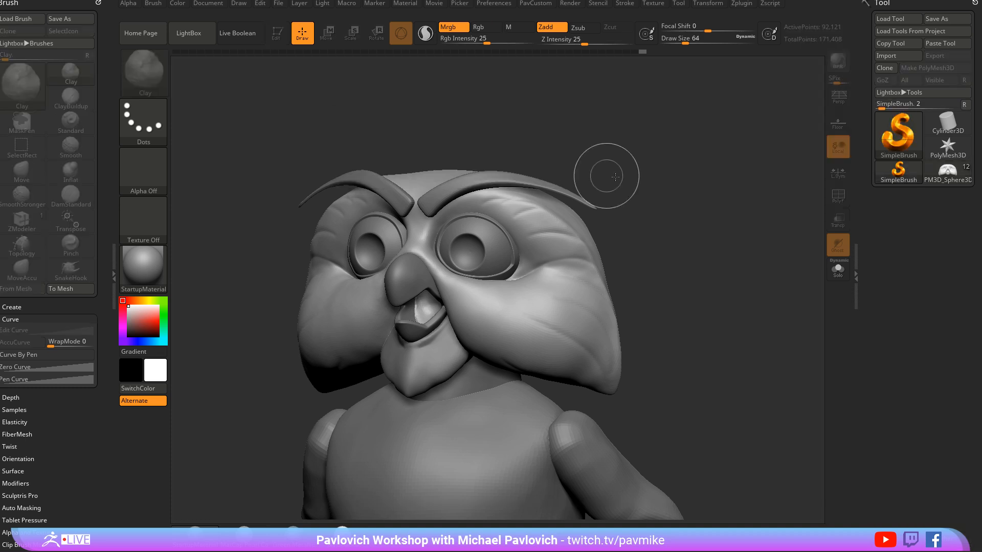
{"action": "key", "text": "ctrl+n"}
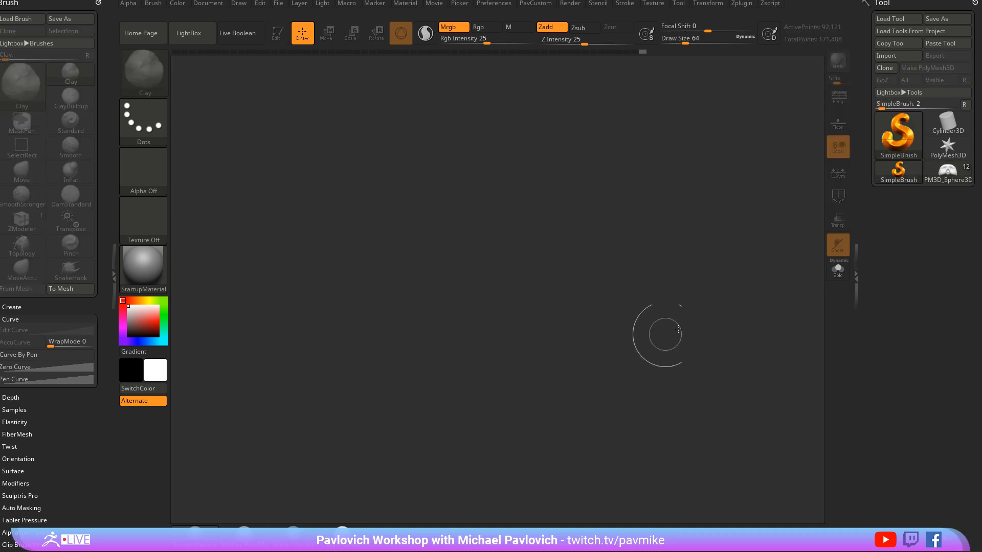
Step: Paste the copied owl as a new tool and expand its subtool list down to the split and merge options
{"action": "left_click", "coordinate": [935, 44]}
{"action": "left_click", "coordinate": [890, 221]}
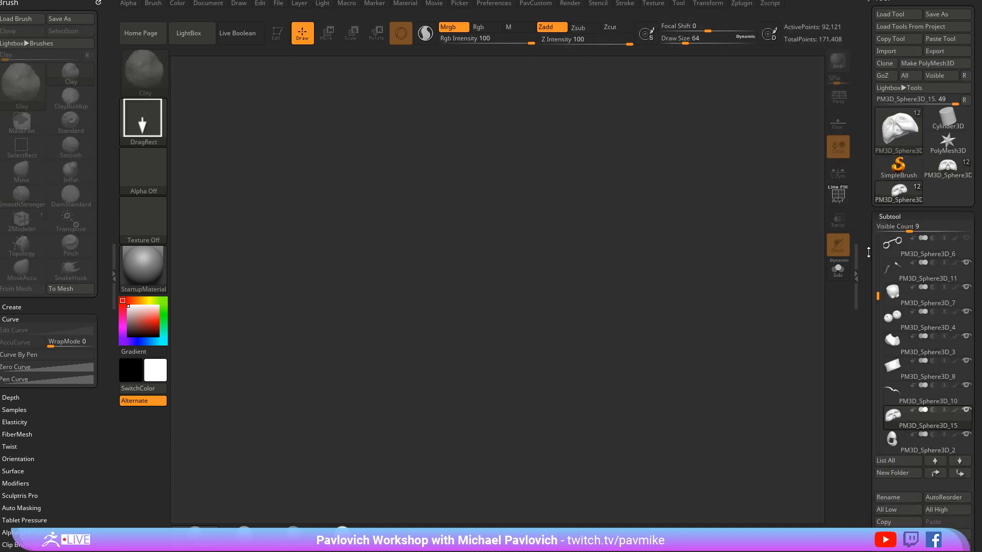
{"action": "scroll", "coordinate": [900, 307], "scroll_direction": "down", "scroll_amount": 5}
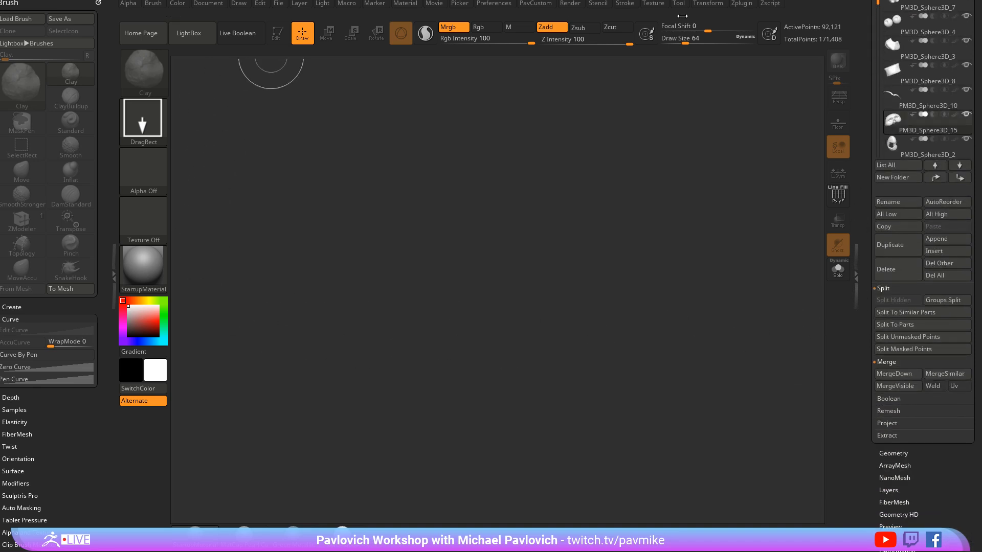
{"action": "left_click", "coordinate": [742, 6]}
{"action": "left_click_drag", "start_coordinate": [735, 15], "coordinate": [84, 109]}
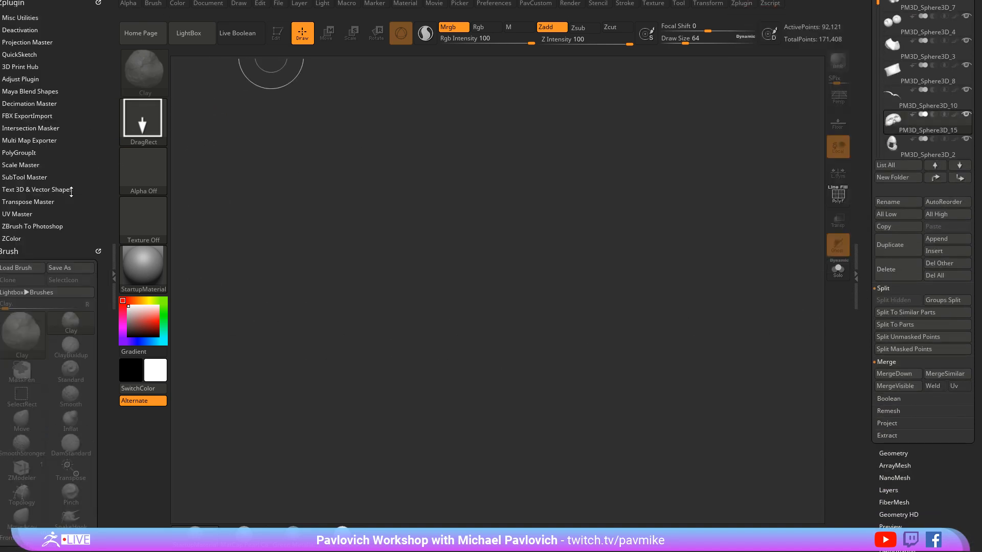
{"action": "key", "text": "shift"}
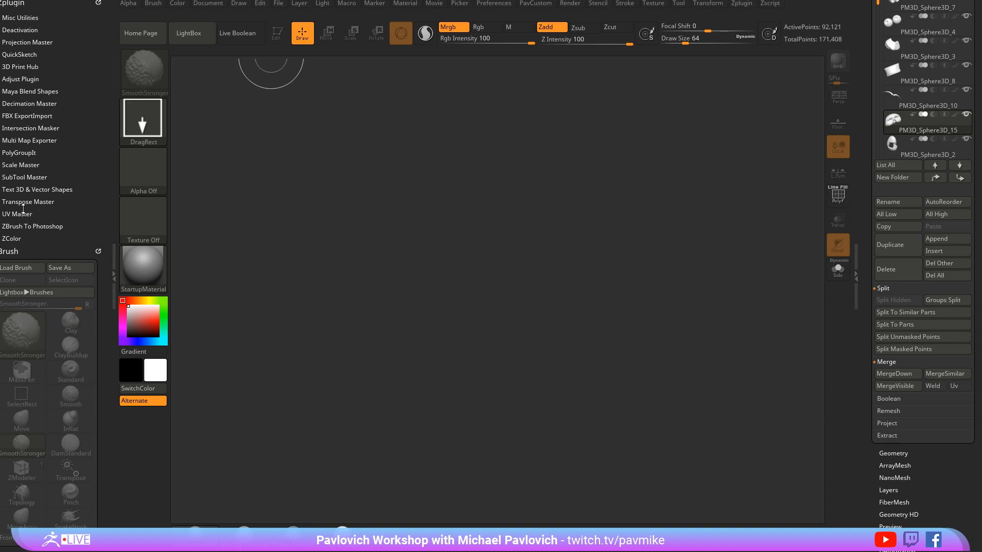
{"action": "left_click", "coordinate": [98, 3]}
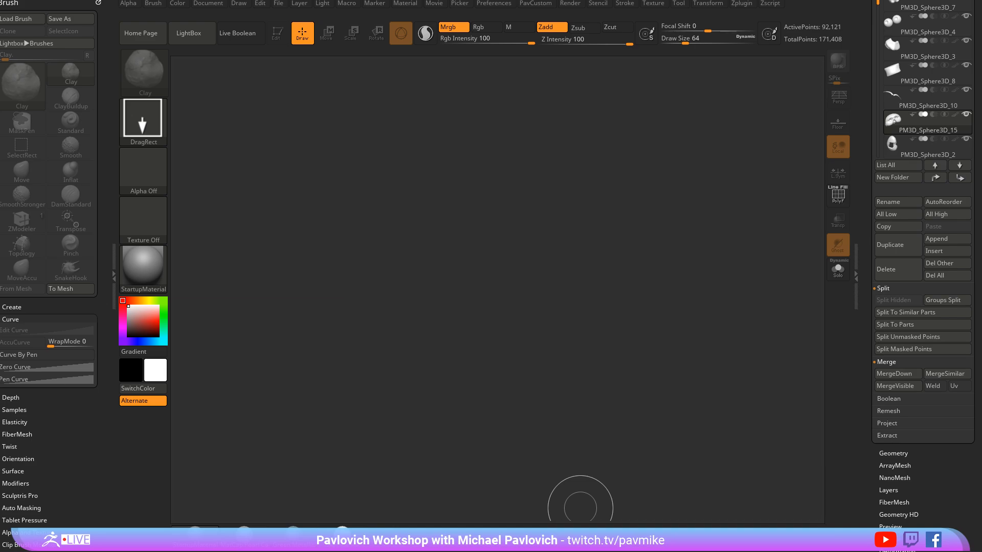
Step: Switch to the browser and download the ZRepeat It plugin from the ZBrush Plugins page of the Pixologic Download Center
{"action": "key", "text": "alt+Tab"}
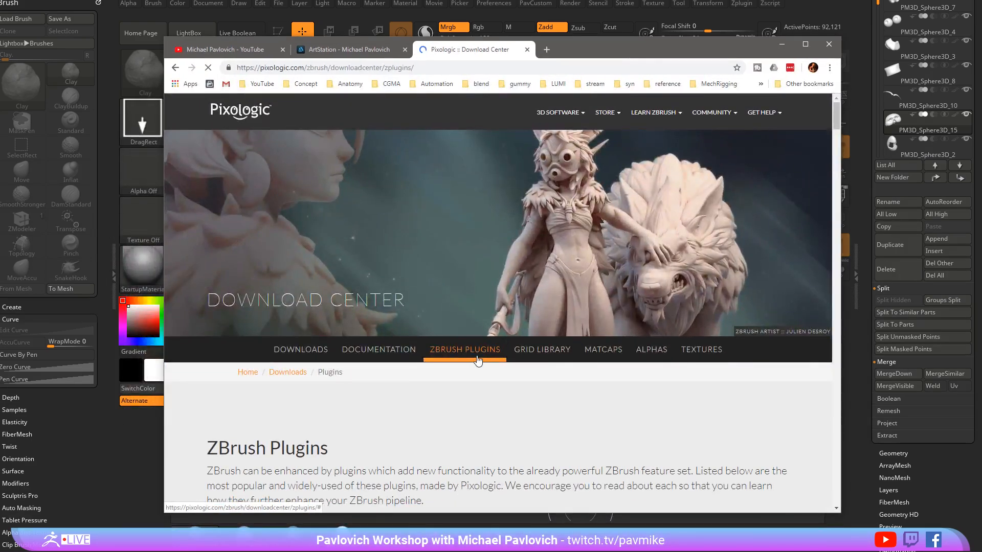
{"action": "left_click", "coordinate": [479, 358]}
{"action": "scroll", "coordinate": [491, 362], "scroll_direction": "down", "scroll_amount": 20}
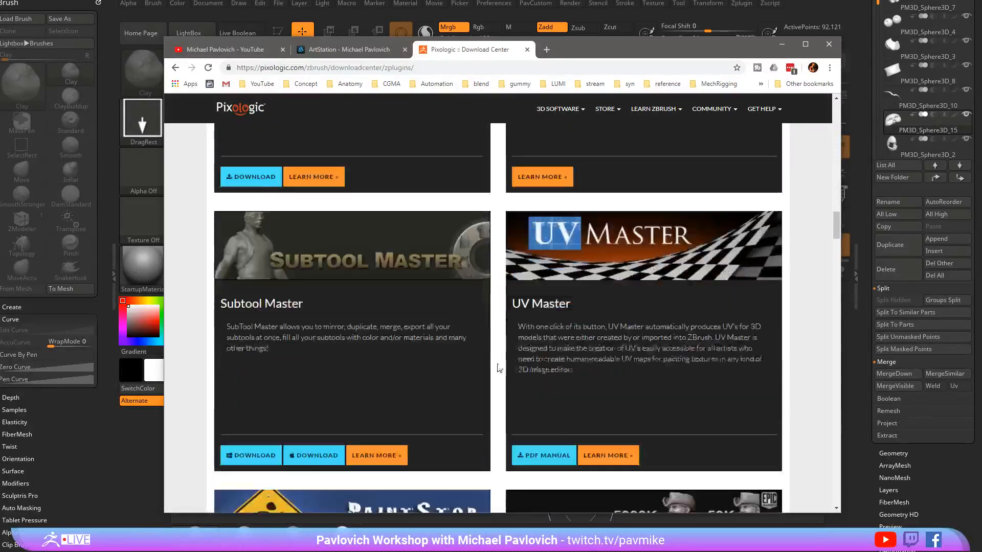
{"action": "scroll", "coordinate": [500, 366], "scroll_direction": "down", "scroll_amount": 12}
{"action": "scroll", "coordinate": [496, 362], "scroll_direction": "up", "scroll_amount": 7}
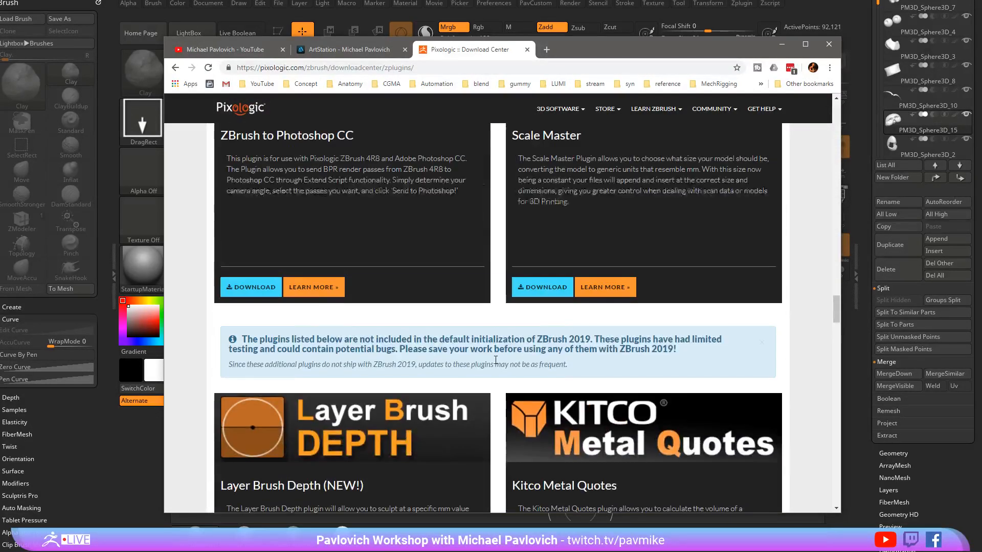
{"action": "scroll", "coordinate": [494, 359], "scroll_direction": "down", "scroll_amount": 20}
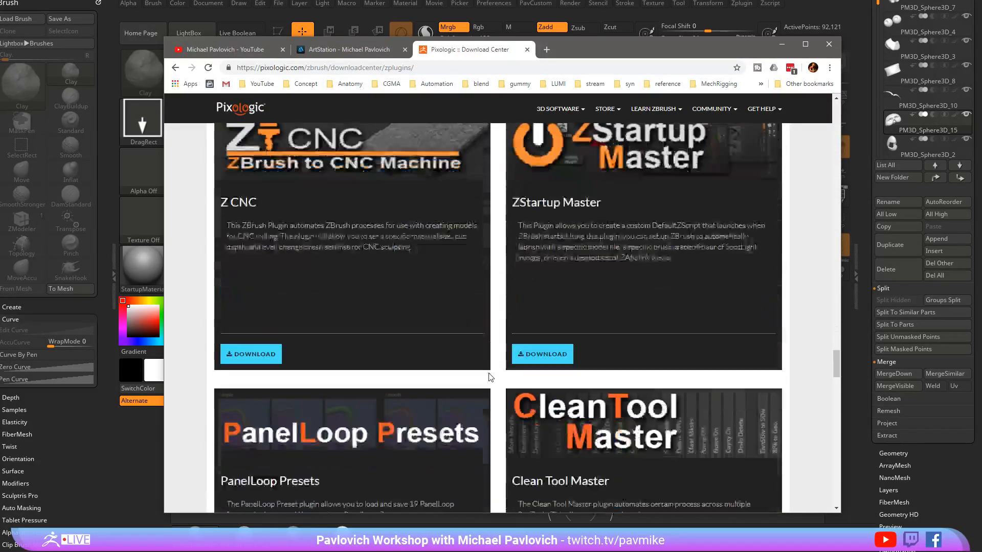
{"action": "scroll", "coordinate": [489, 377], "scroll_direction": "down", "scroll_amount": 5}
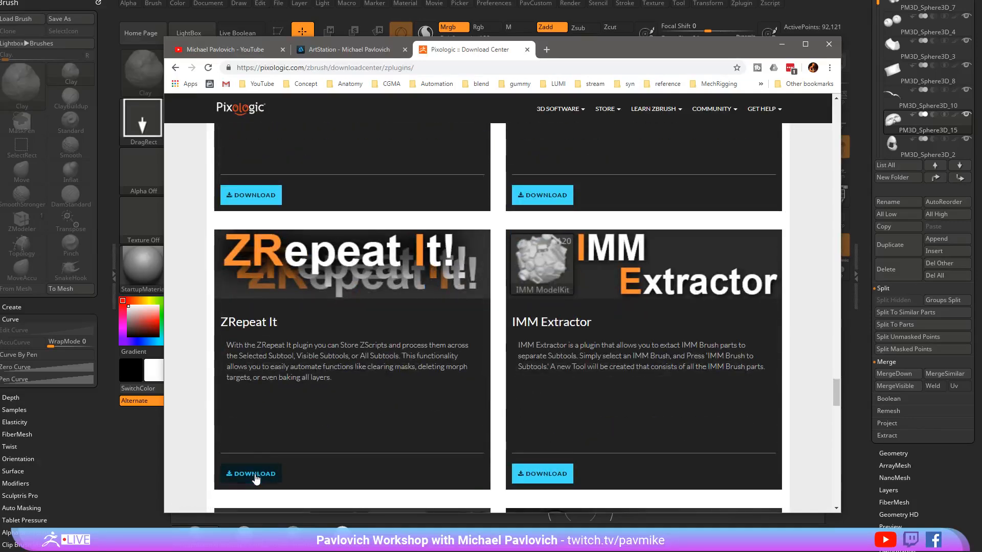
{"action": "left_click", "coordinate": [251, 474]}
Step: Show the downloaded ZRepeat It archive in its folder, clear the folder window aside and minimize the browser
{"action": "left_click", "coordinate": [268, 500]}
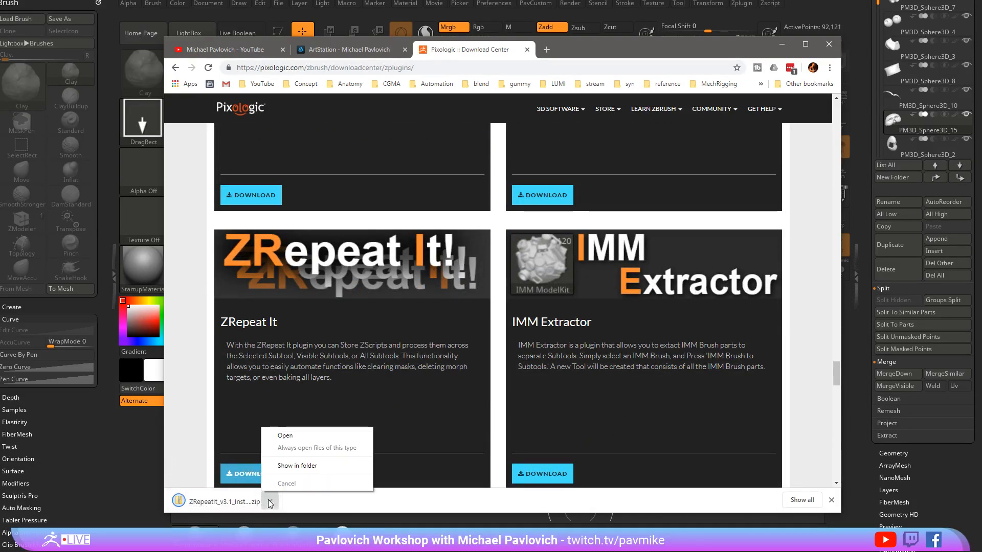
{"action": "left_click", "coordinate": [304, 466]}
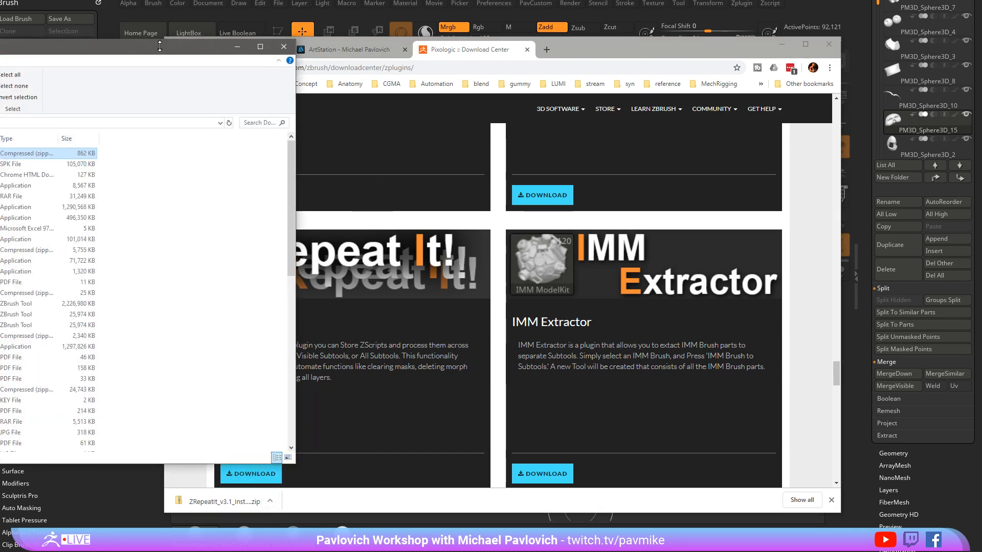
{"action": "left_click_drag", "start_coordinate": [159, 54], "coordinate": [0, 55]}
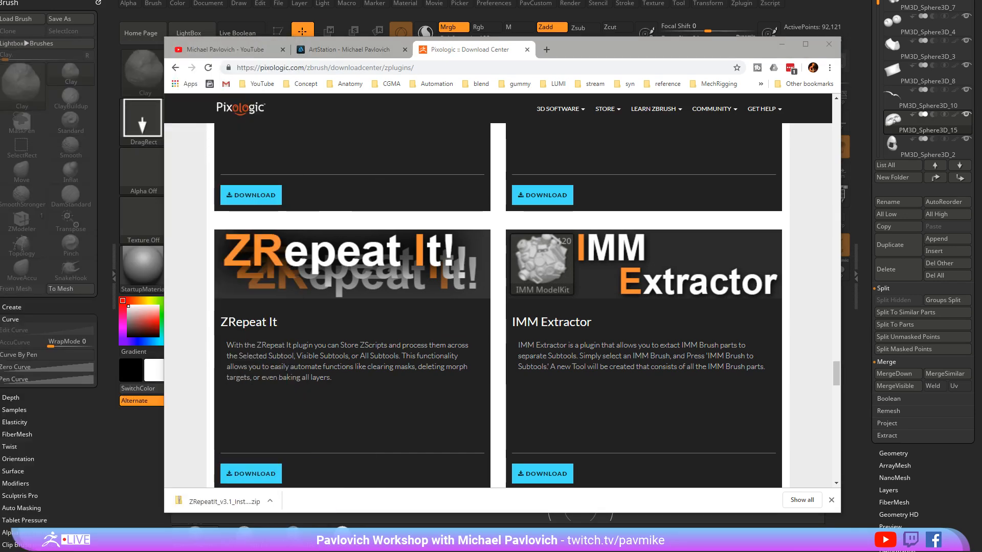
{"action": "left_click", "coordinate": [781, 44]}
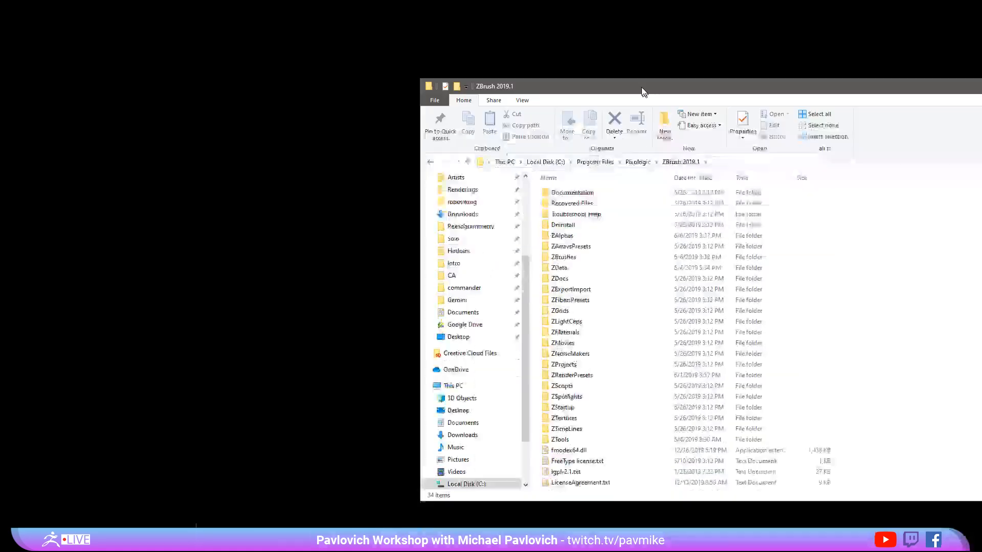
Step: In File Explorer, open the ZPlugs64 folder inside ZStartup in the ZBrush 2019.1 program folder
{"action": "left_click_drag", "start_coordinate": [641, 87], "coordinate": [482, 39]}
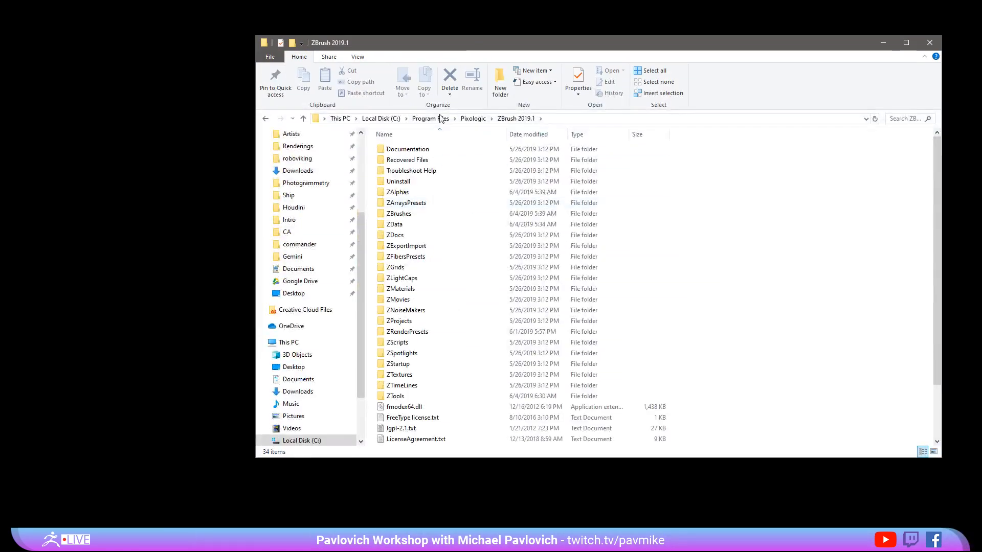
{"action": "double_click", "coordinate": [416, 366]}
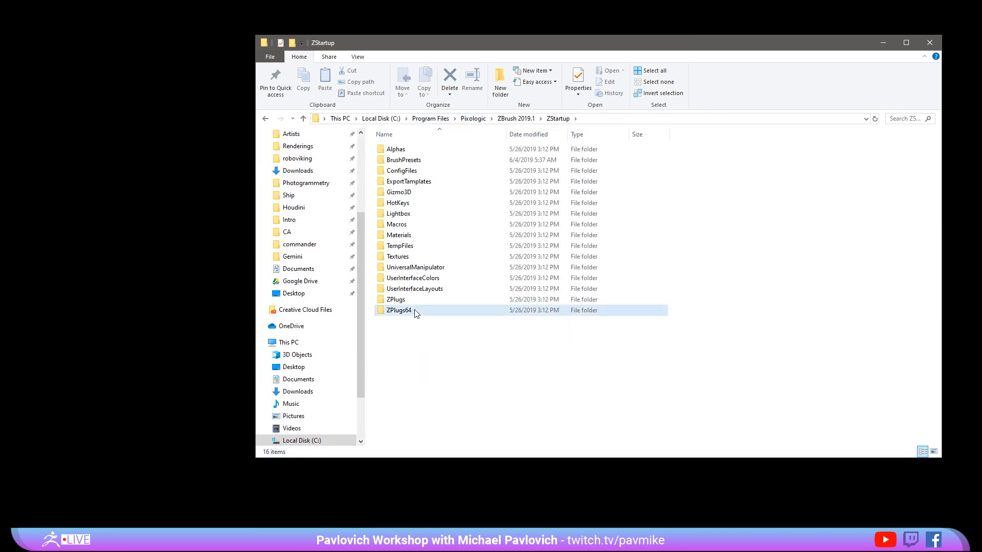
{"action": "double_click", "coordinate": [414, 312]}
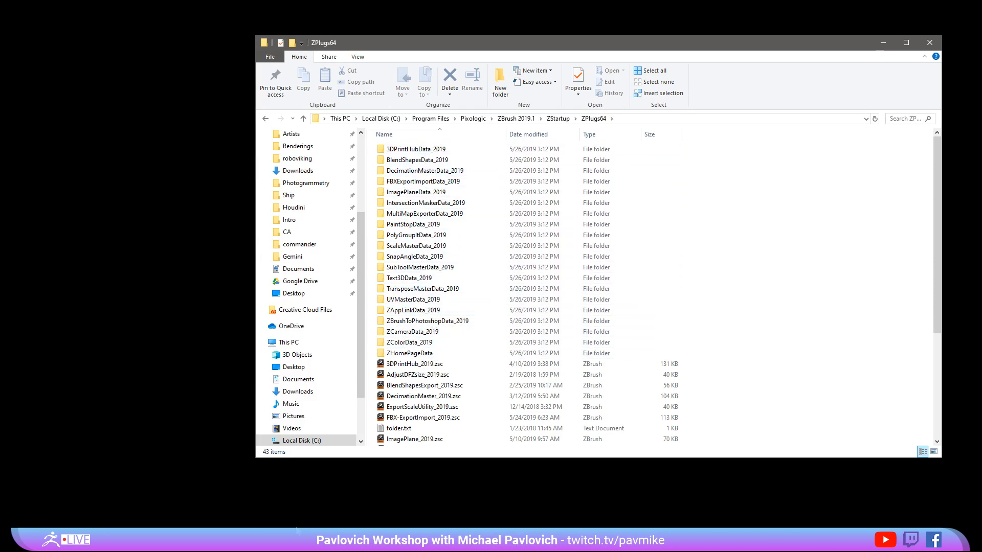
Step: Extract the ZRepeatIt_v3.1_Install zip archive onto the desktop with 7-Zip
{"action": "right_click_drag", "start_coordinate": [0, 286], "coordinate": [123, 231]}
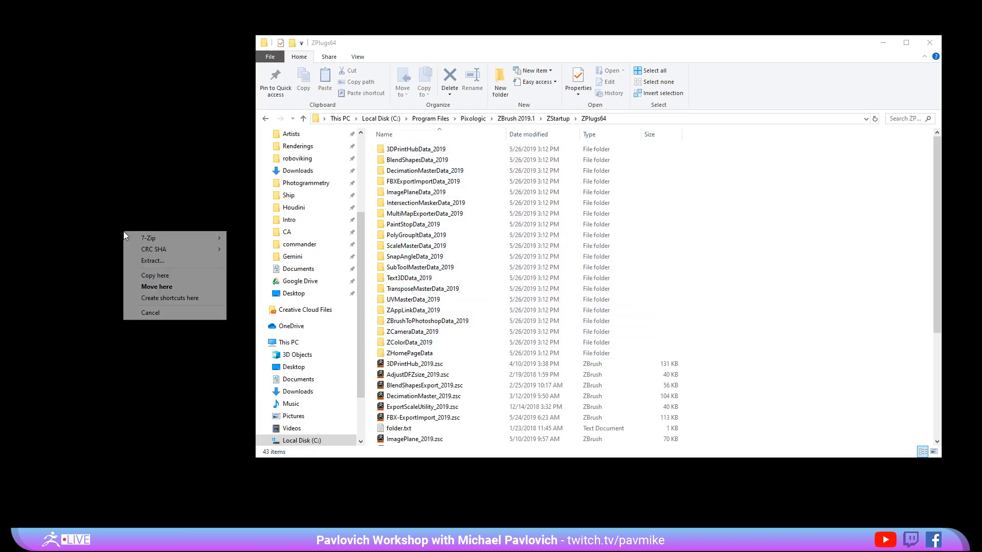
{"action": "mouse_move", "coordinate": [149, 238]}
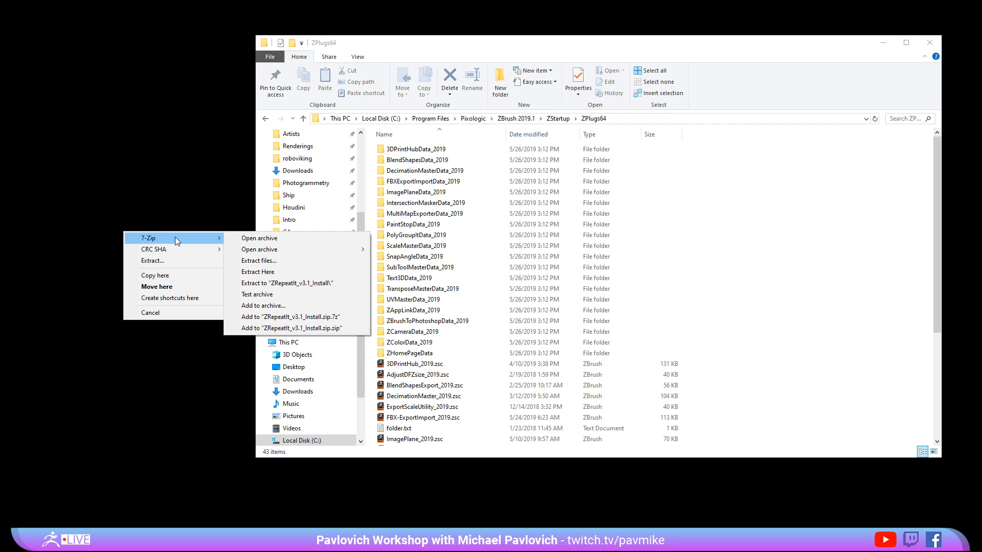
{"action": "left_click", "coordinate": [257, 272]}
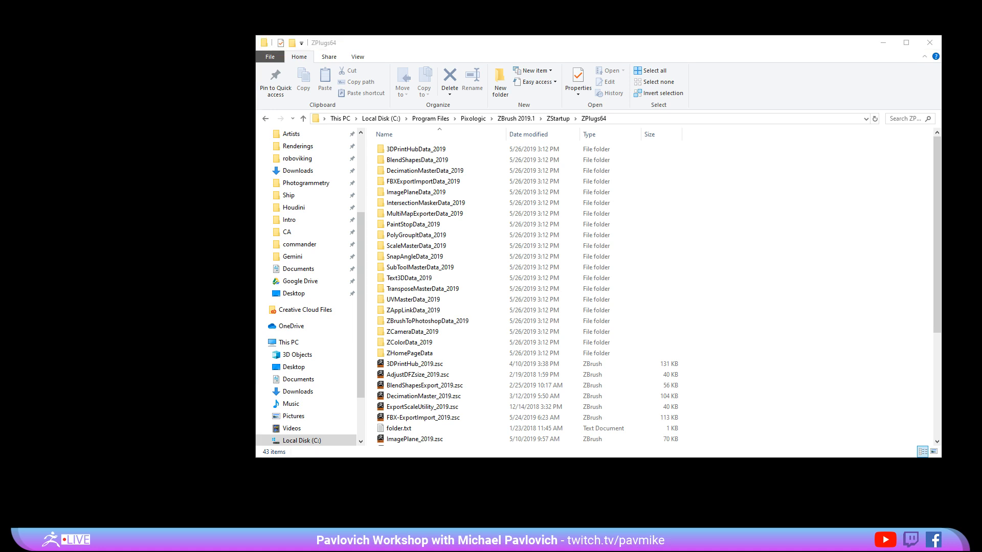
Step: Move ZRepeatItData_2019 and ZRepeatIt_2019.zsc from the extracted ZRepeatIt_Install folder into ZPlugs64 and close the folder windows
{"action": "left_click_drag", "start_coordinate": [981, 46], "coordinate": [971, 118]}
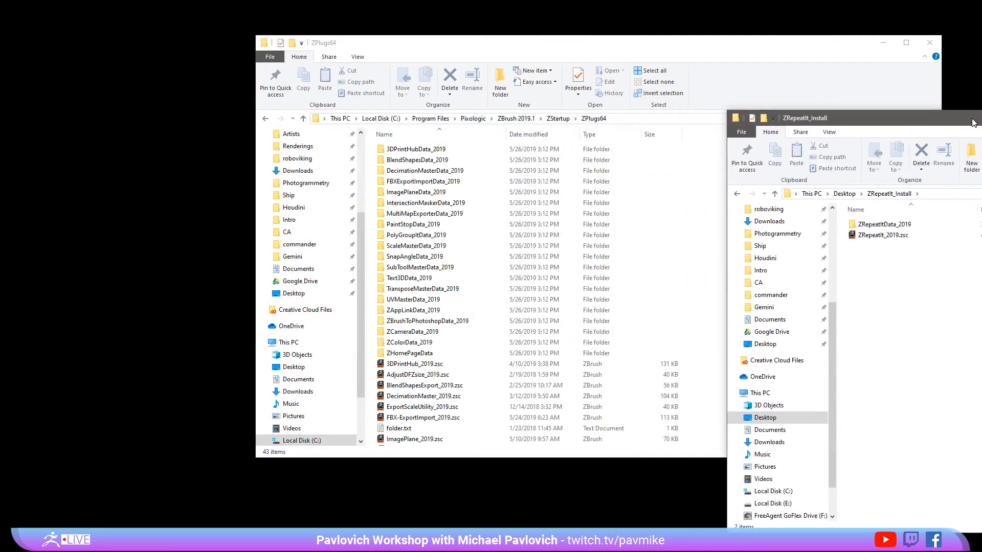
{"action": "left_click", "coordinate": [893, 224]}
{"action": "left_click", "coordinate": [889, 233], "text": "shift"}
{"action": "left_click_drag", "start_coordinate": [897, 229], "coordinate": [366, 223]}
{"action": "right_click_drag", "start_coordinate": [366, 224], "coordinate": [367, 225]}
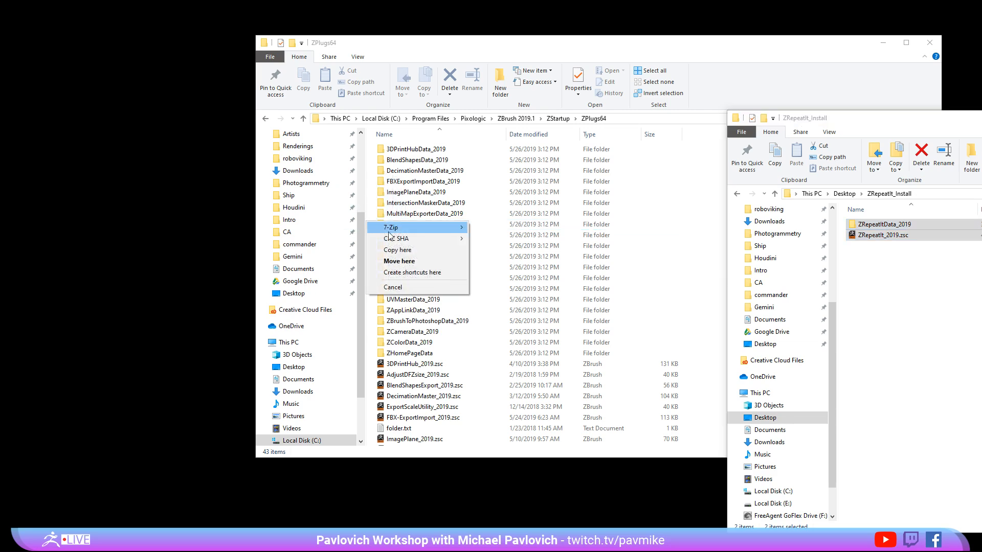
{"action": "left_click", "coordinate": [414, 258]}
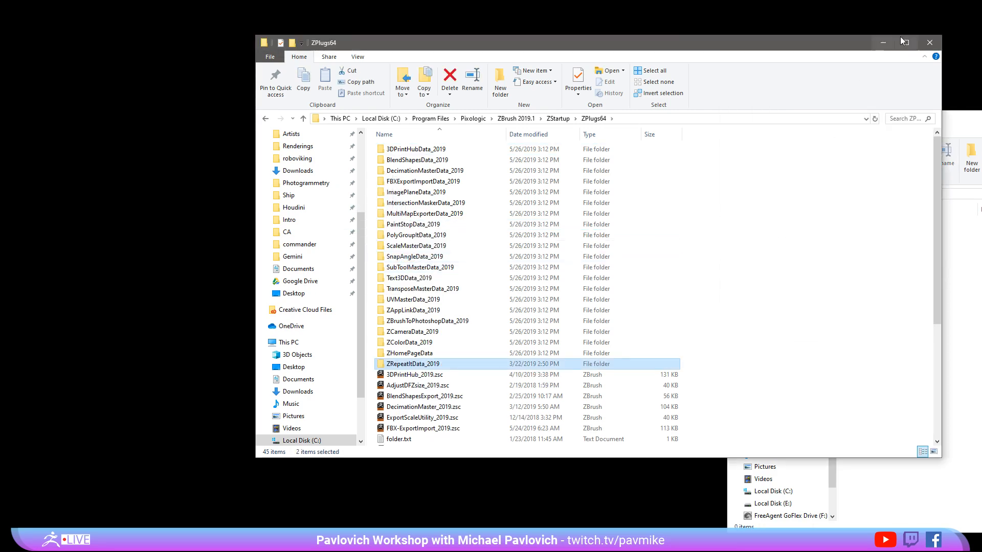
{"action": "left_click", "coordinate": [928, 43]}
{"action": "key", "text": "alt+F4"}
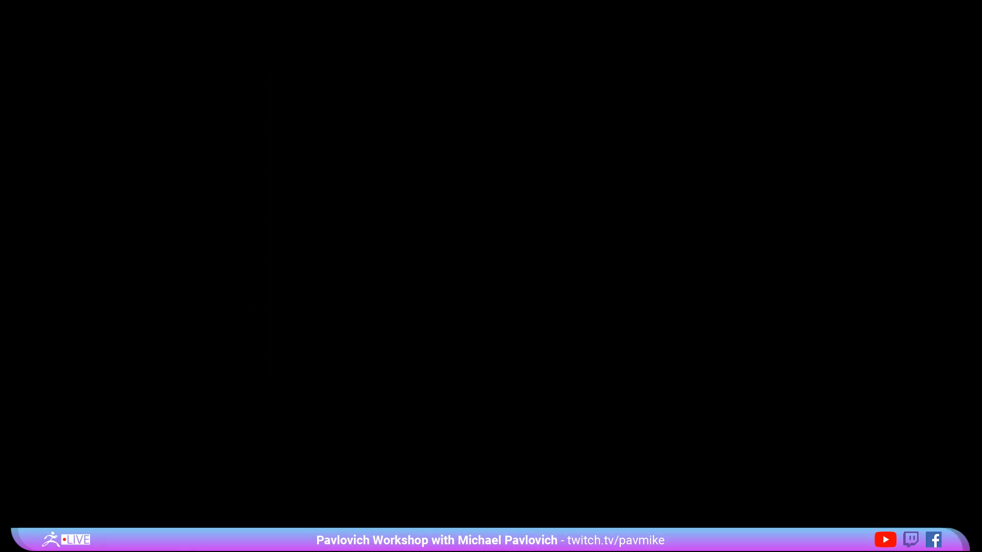
Step: Switch back to ZBrush and close it without saving the project changes
{"action": "left_click", "coordinate": [409, 547]}
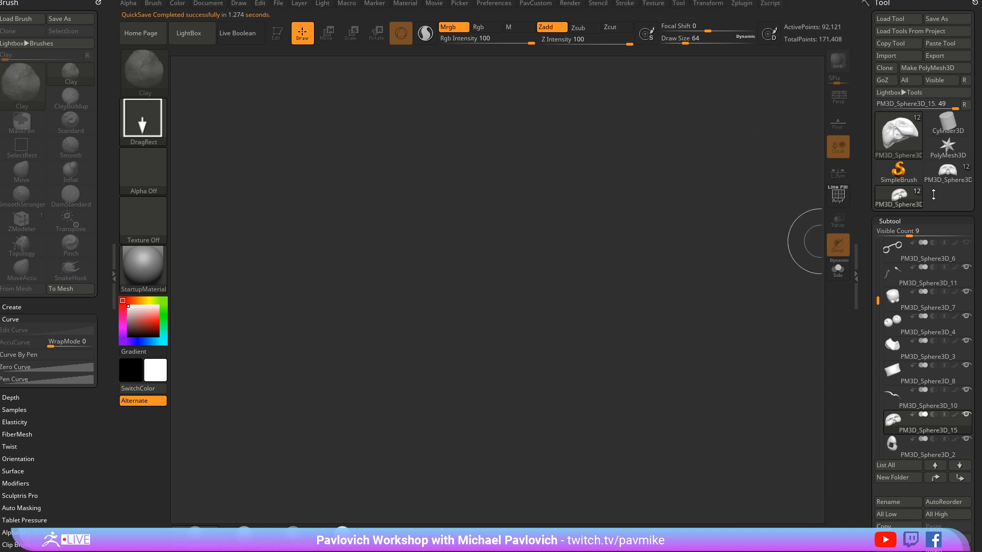
{"action": "left_click", "coordinate": [975, 2]}
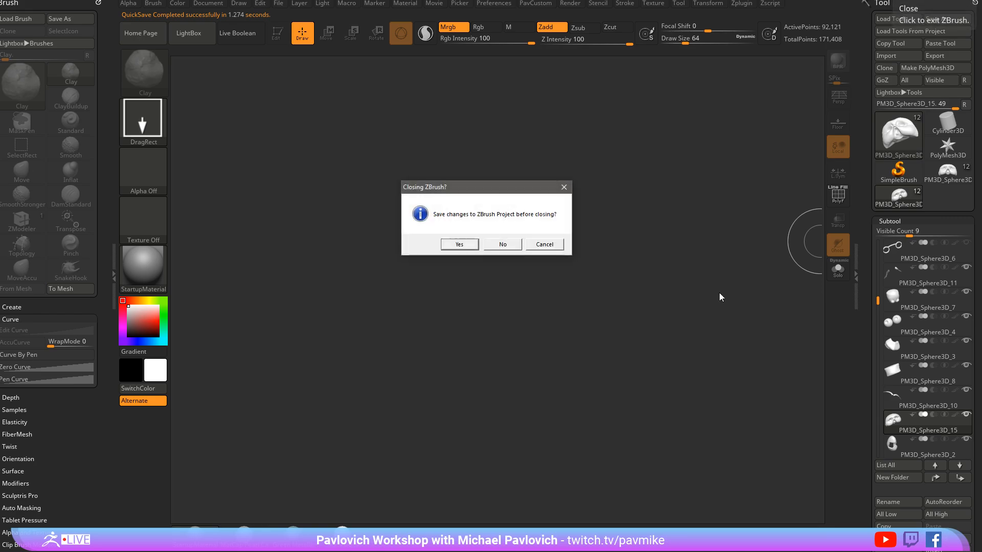
{"action": "left_click", "coordinate": [513, 246]}
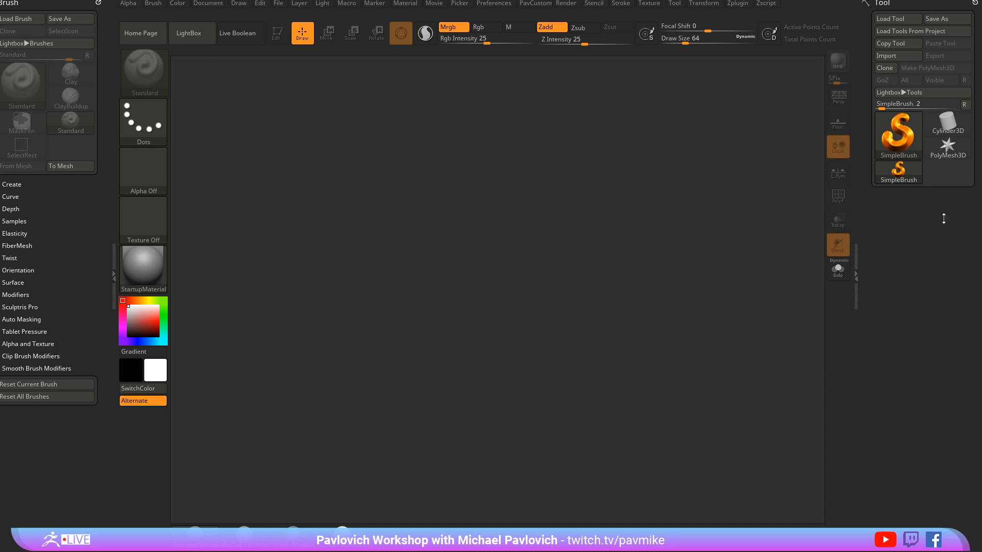
{"action": "left_click", "coordinate": [752, 199]}
{"action": "key", "text": "s"}
{"action": "left_click_drag", "start_coordinate": [653, 210], "coordinate": [646, 212]}
{"action": "key", "text": "ctrl+n"}
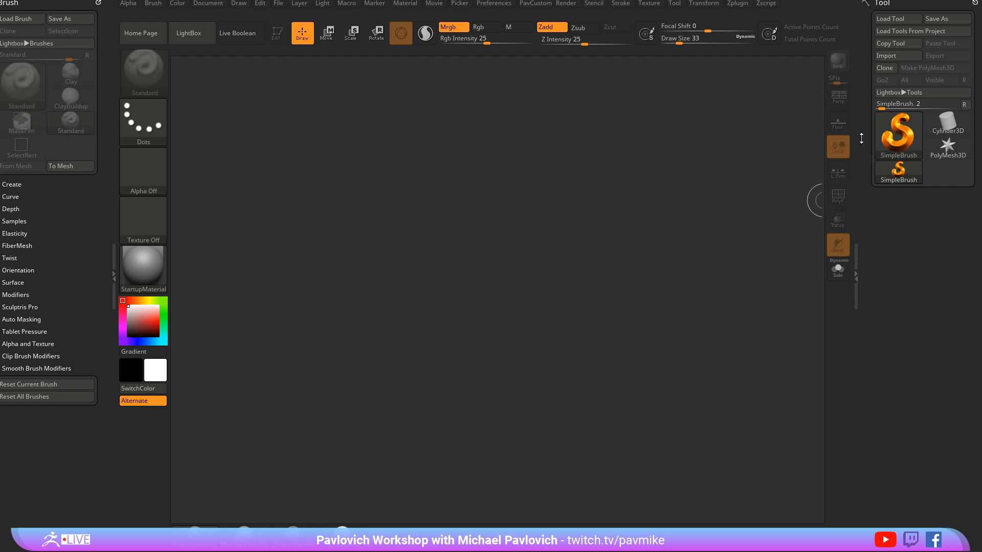
{"action": "left_click", "coordinate": [877, 21]}
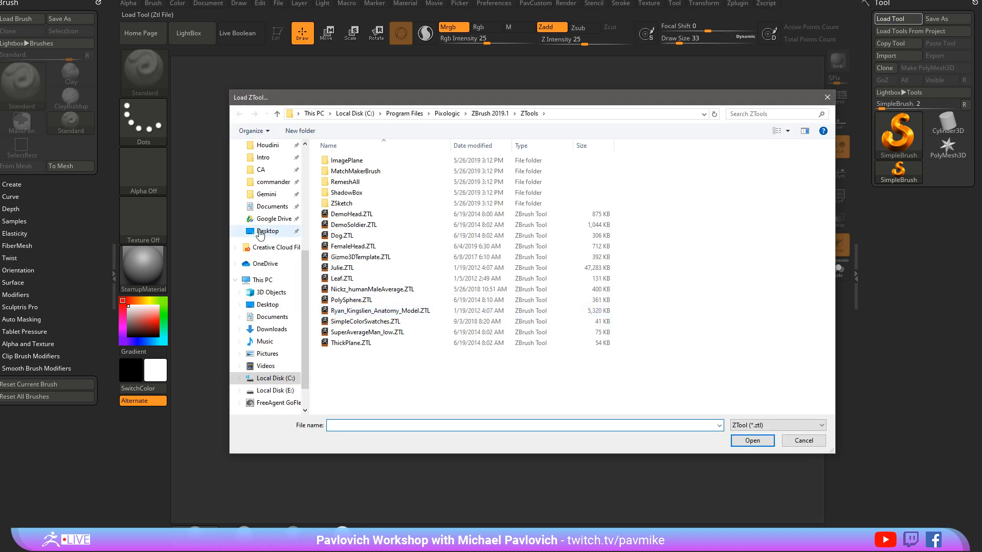
{"action": "scroll", "coordinate": [260, 218], "scroll_direction": "up", "scroll_amount": 1}
{"action": "left_click", "coordinate": [261, 190]}
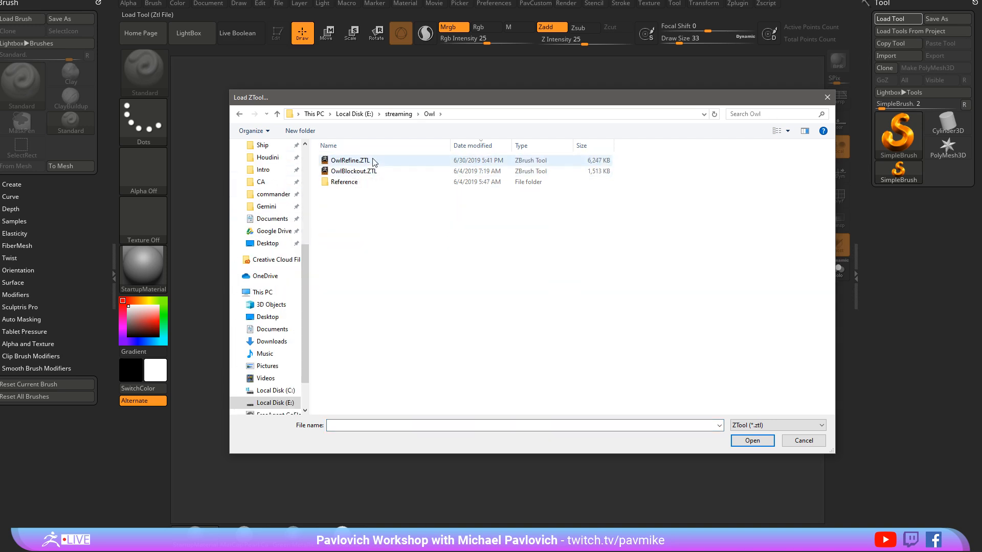
{"action": "left_click", "coordinate": [803, 440]}
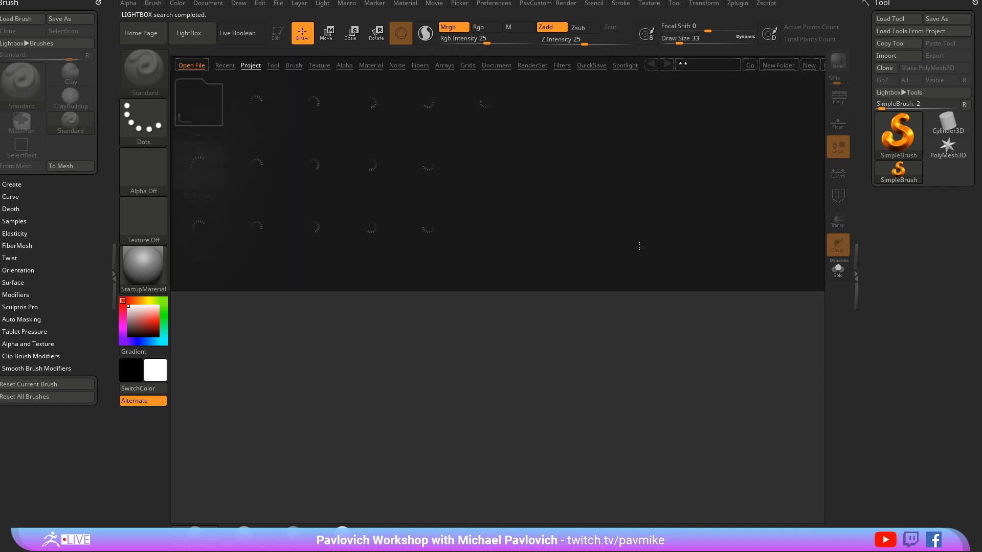
Step: Restore the owl project from the most recent quick save, QS_3389.ZPR, in LightBox
{"action": "left_click", "coordinate": [591, 67]}
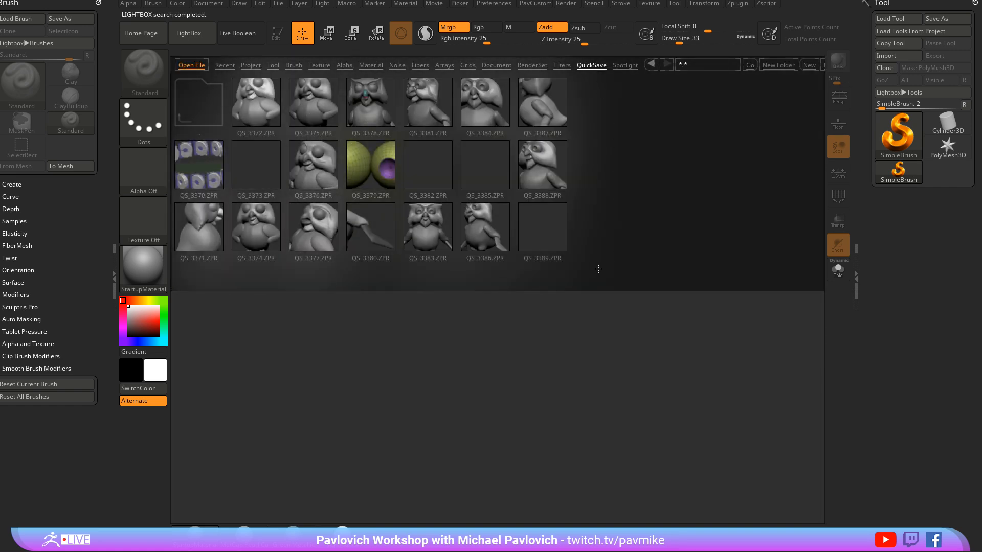
{"action": "double_click", "coordinate": [564, 241]}
{"action": "left_click", "coordinate": [529, 248]}
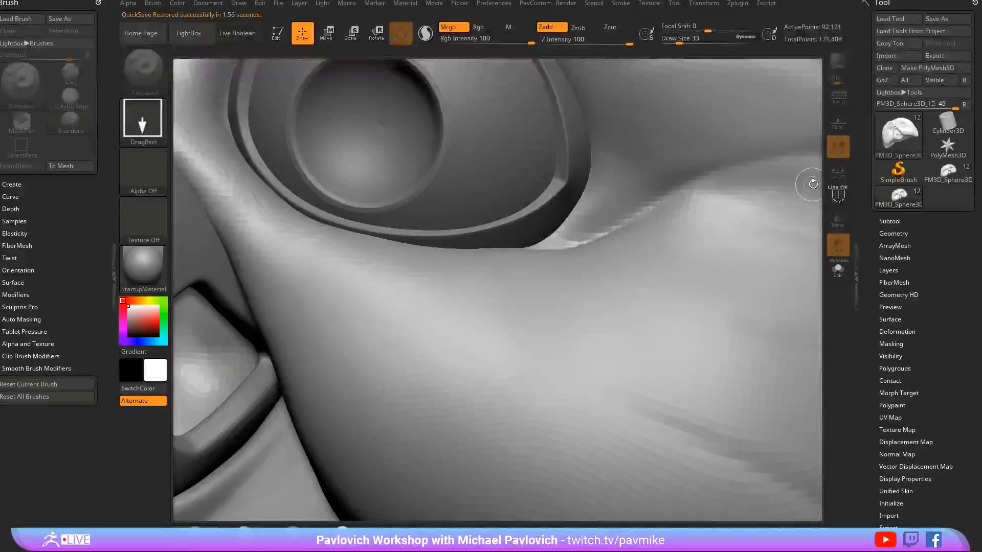
{"action": "key", "text": "ctrl"}
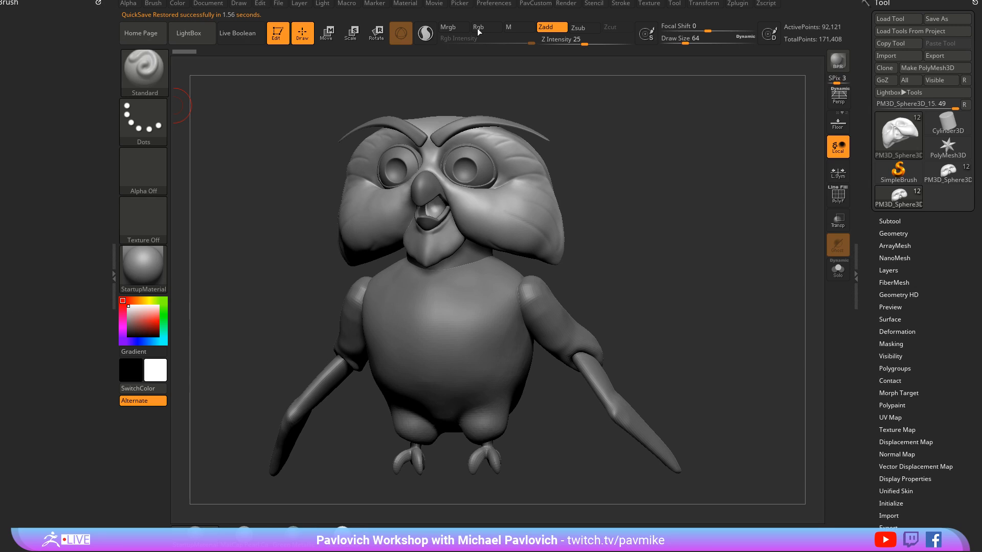
Step: Dock the Zplugin palette in the side tray and expand the ZRepeat It plugin's options
{"action": "left_click", "coordinate": [740, 4]}
{"action": "left_click_drag", "start_coordinate": [647, 38], "coordinate": [55, 52]}
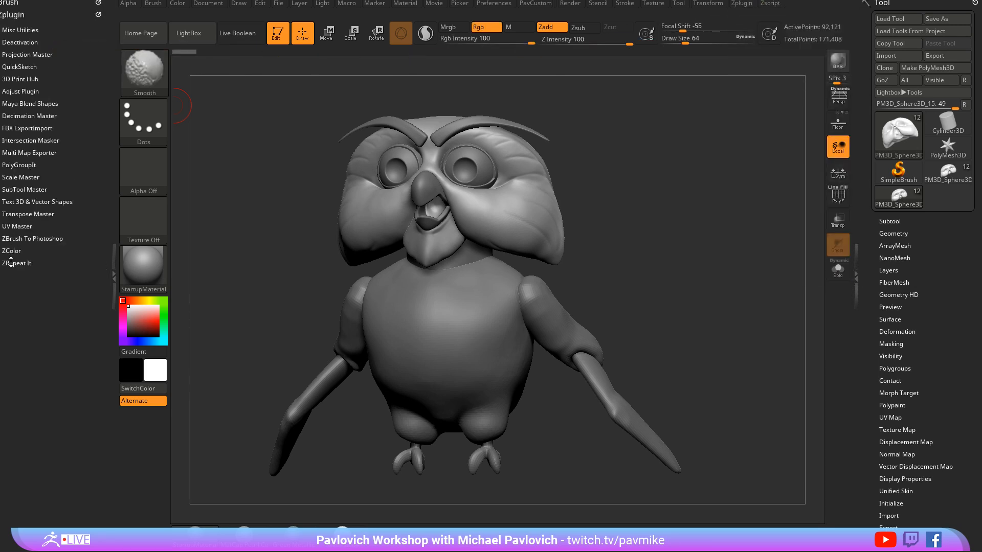
{"action": "left_click", "coordinate": [16, 262]}
{"action": "left_click_drag", "start_coordinate": [675, 264], "coordinate": [758, 259]}
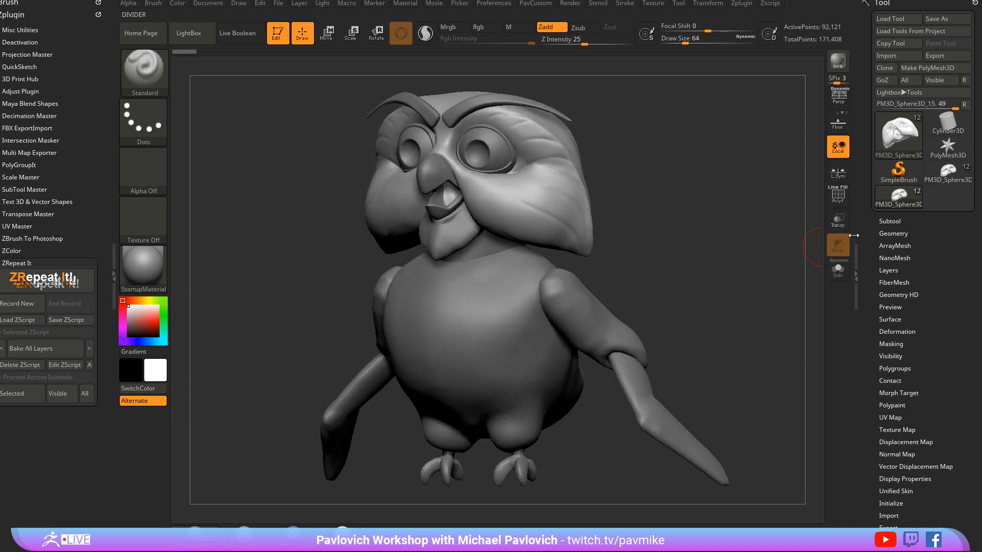
Step: Expand the Dynamic Subdiv settings under Geometry, select the owl's eye mesh and set the draw size to 31
{"action": "left_click", "coordinate": [883, 234], "text": "shift"}
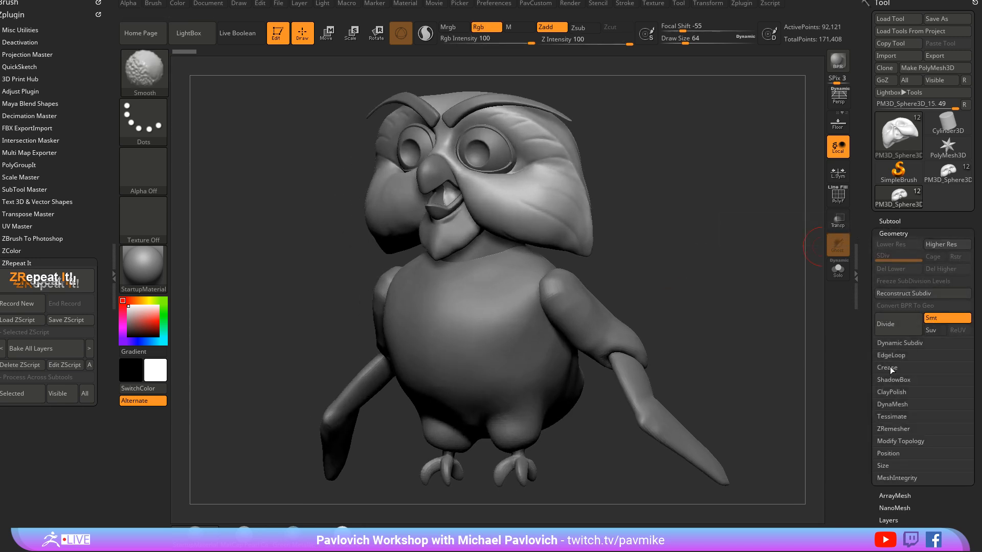
{"action": "left_click", "coordinate": [894, 343], "text": "shift"}
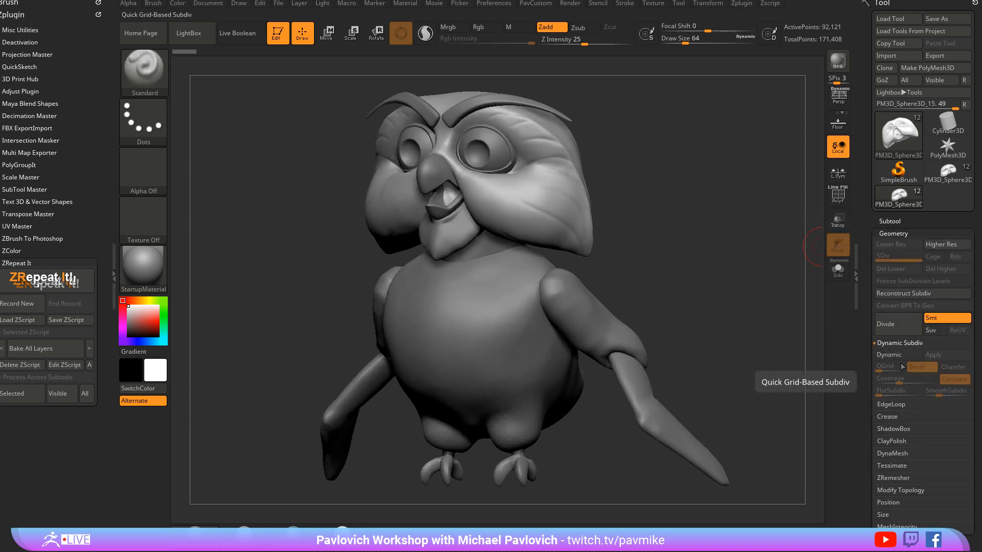
{"action": "left_click", "coordinate": [513, 168], "text": "alt"}
{"action": "key", "text": "s"}
{"action": "left_click_drag", "start_coordinate": [608, 187], "coordinate": [698, 206]}
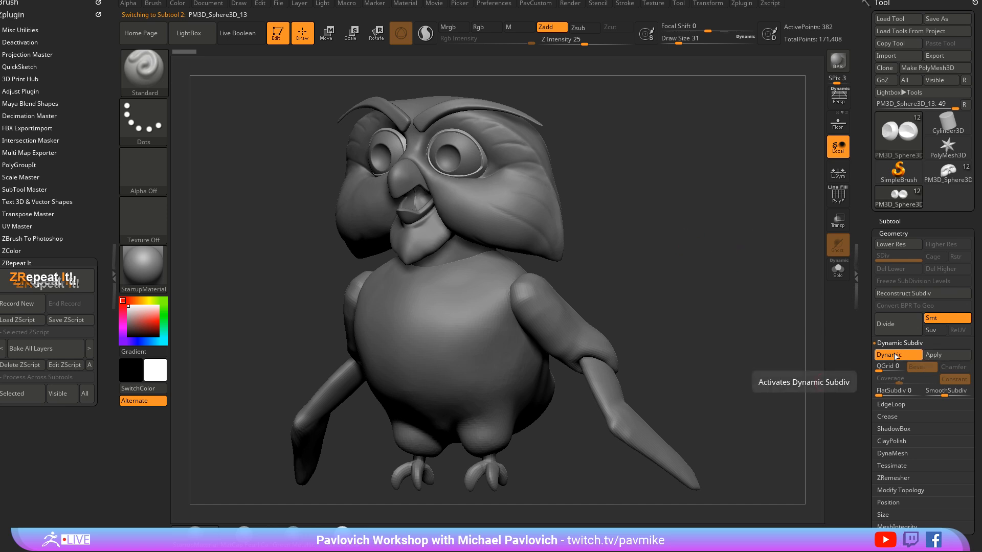
{"action": "mouse_move", "coordinate": [664, 244]}
{"action": "right_mouse_down", "text": "ctrl"}
{"action": "mouse_move", "coordinate": [737, 227]}
{"action": "mouse_move", "coordinate": [745, 283]}
{"action": "mouse_move", "coordinate": [659, 251]}
{"action": "right_mouse_up", "text": "ctrl"}
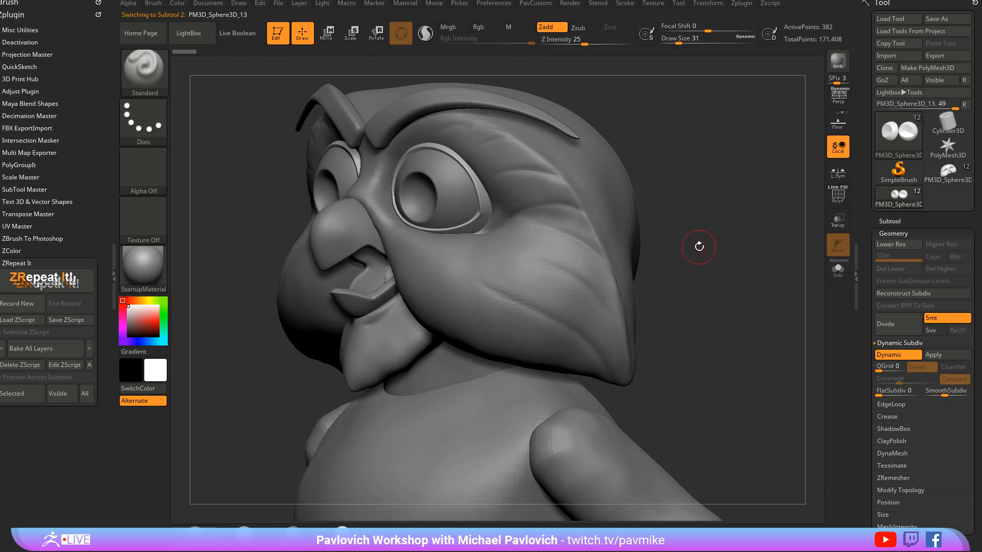
Step: Turn Dynamic Subdiv off and back on for the owl's eyes, choosing to always auto-activate it
{"action": "key", "text": "shift+d"}
{"action": "key", "text": "d"}
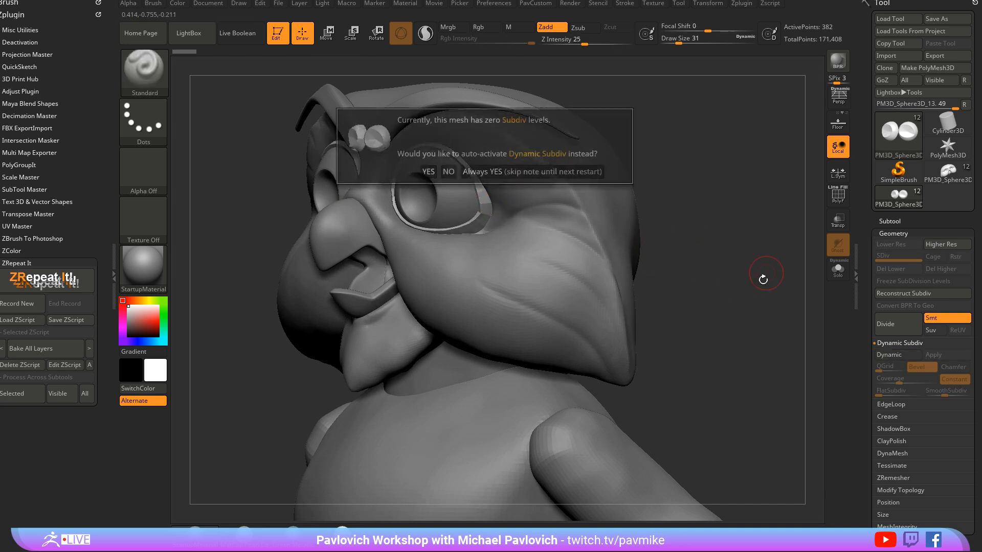
{"action": "left_click", "coordinate": [489, 171]}
{"action": "right_click_drag", "start_coordinate": [721, 236], "coordinate": [708, 236], "text": "alt"}
{"action": "right_click_drag", "start_coordinate": [708, 235], "coordinate": [705, 198], "text": "alt"}
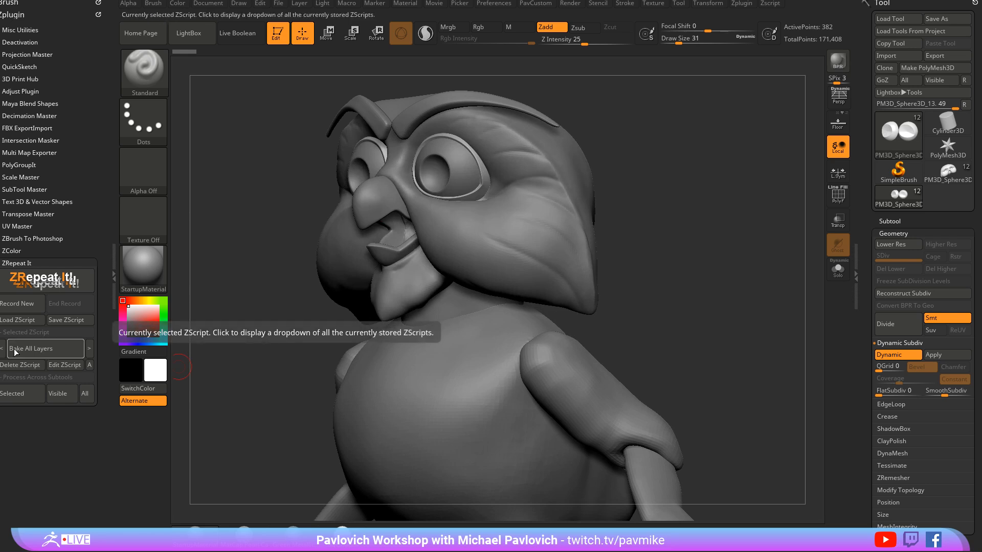
Step: Record a ZRepeat It ZScript named ApplyDynamic that applies the eye mesh's Dynamic Subdiv, and run it on all subtools
{"action": "left_click", "coordinate": [30, 352]}
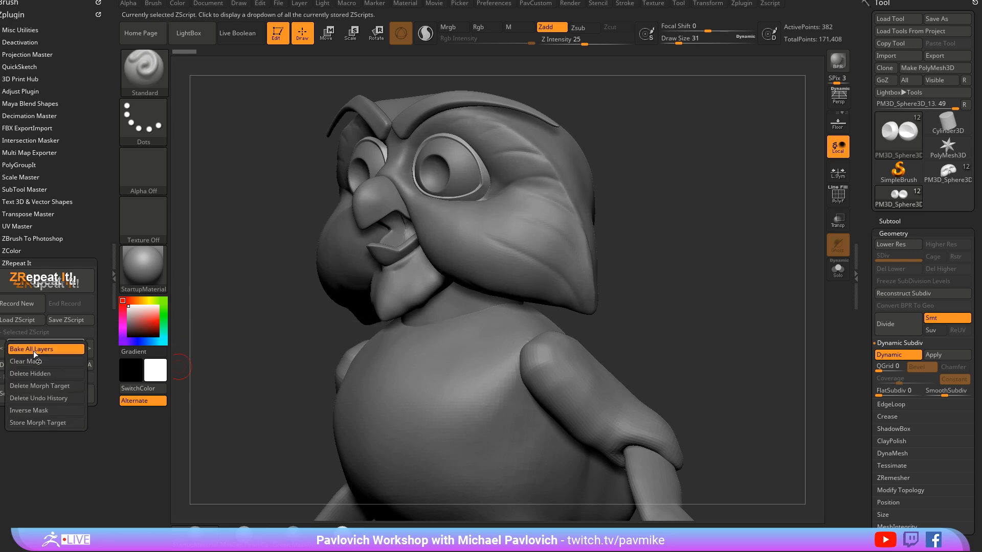
{"action": "left_click", "coordinate": [34, 352]}
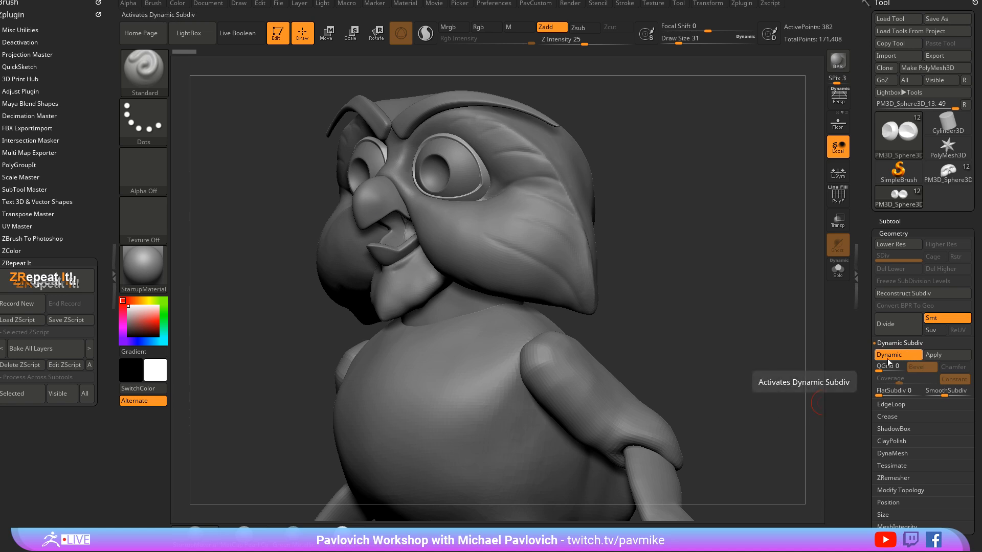
{"action": "left_click", "coordinate": [29, 307]}
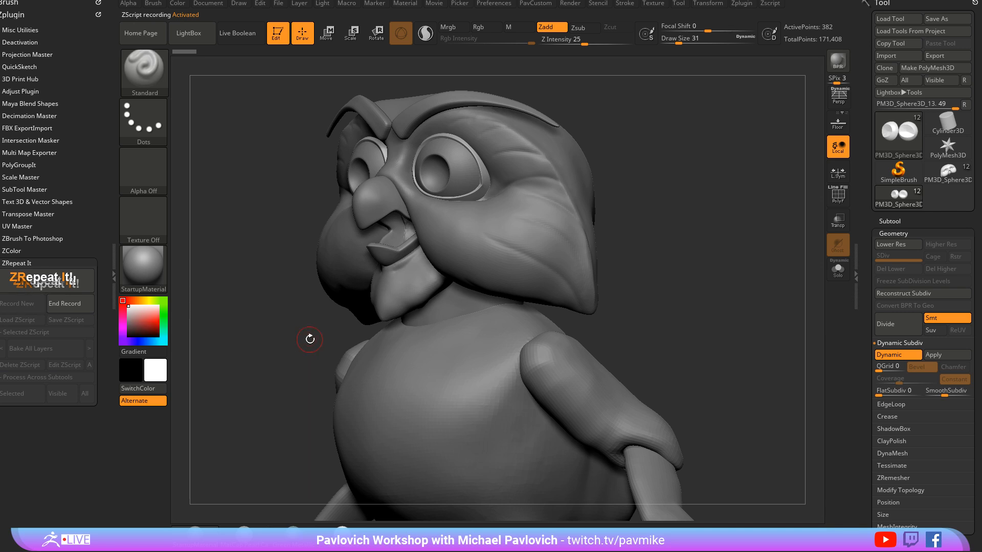
{"action": "left_click", "coordinate": [932, 354]}
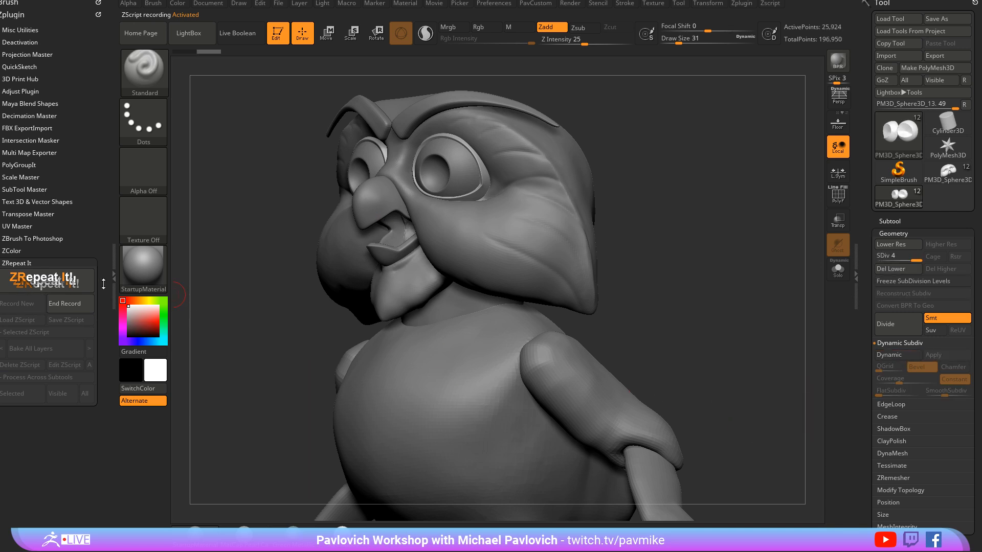
{"action": "left_click", "coordinate": [65, 303]}
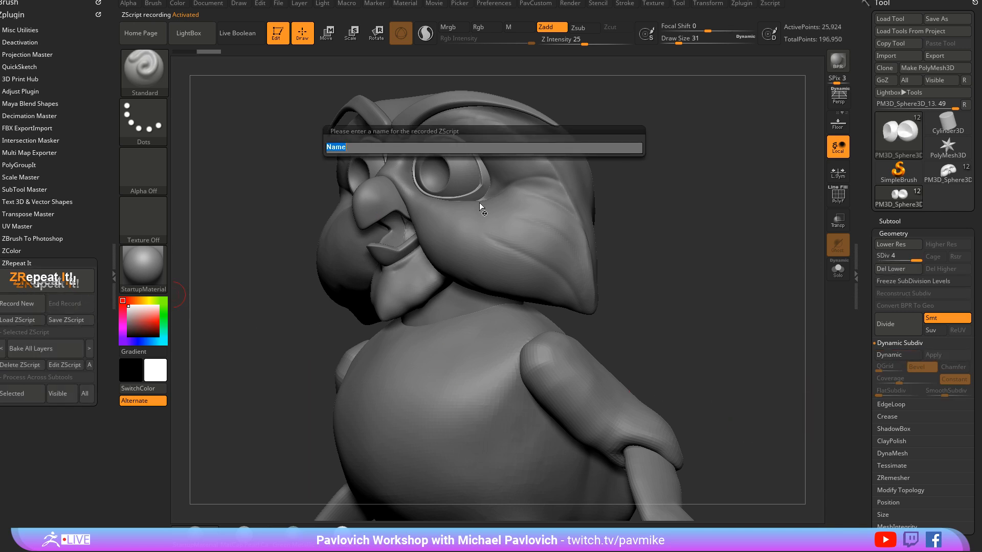
{"action": "type", "text": "ApplyDynamic"}
{"action": "key", "text": "Return"}
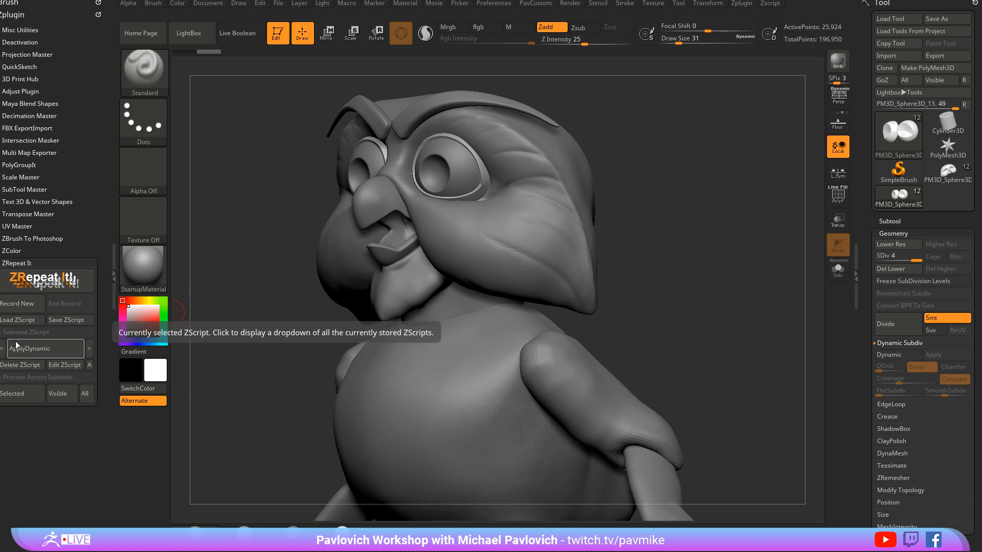
{"action": "left_click", "coordinate": [86, 394]}
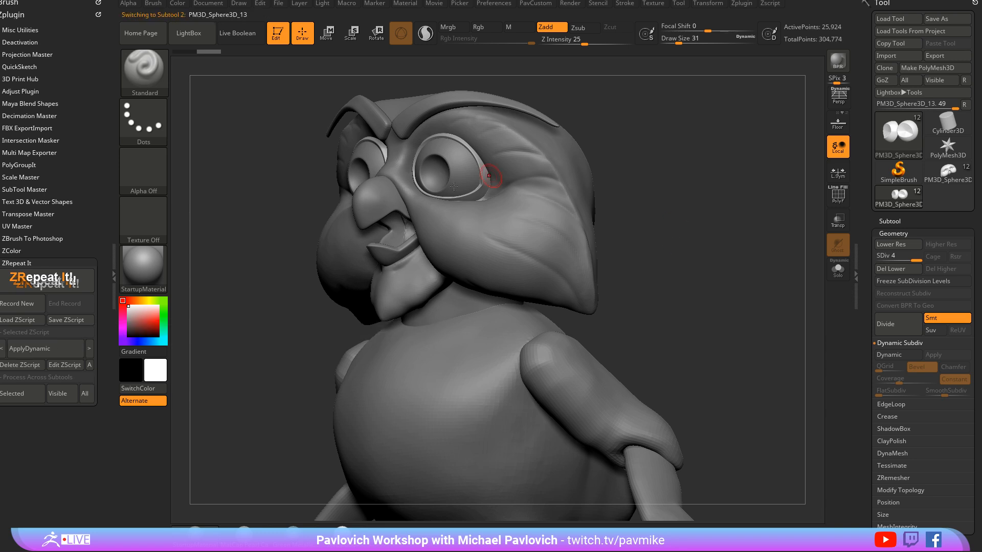
Step: Merge all visible subtools into a new tool, delete the copied tool's subtools and switch to the merged owl
{"action": "left_click", "coordinate": [892, 220]}
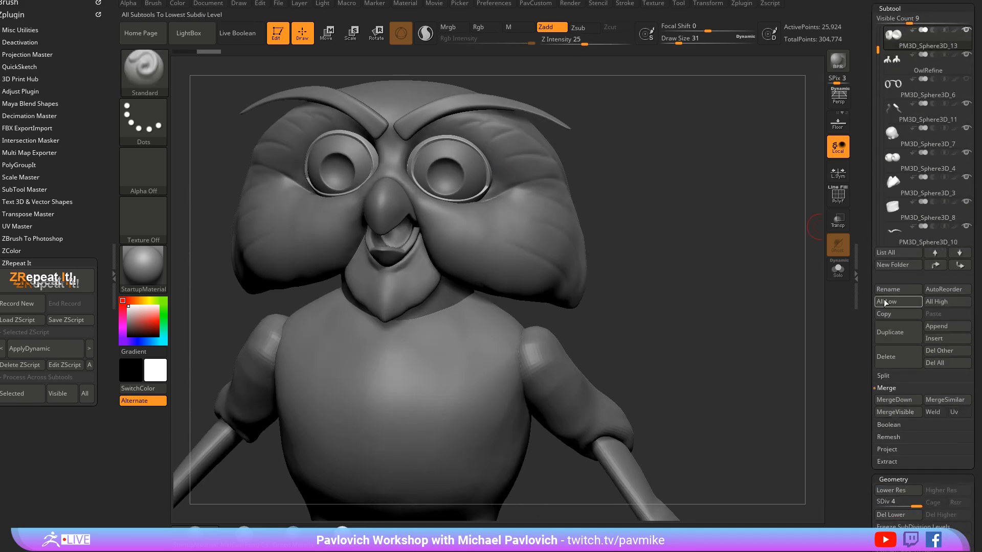
{"action": "left_click_drag", "start_coordinate": [870, 275], "coordinate": [864, 152]}
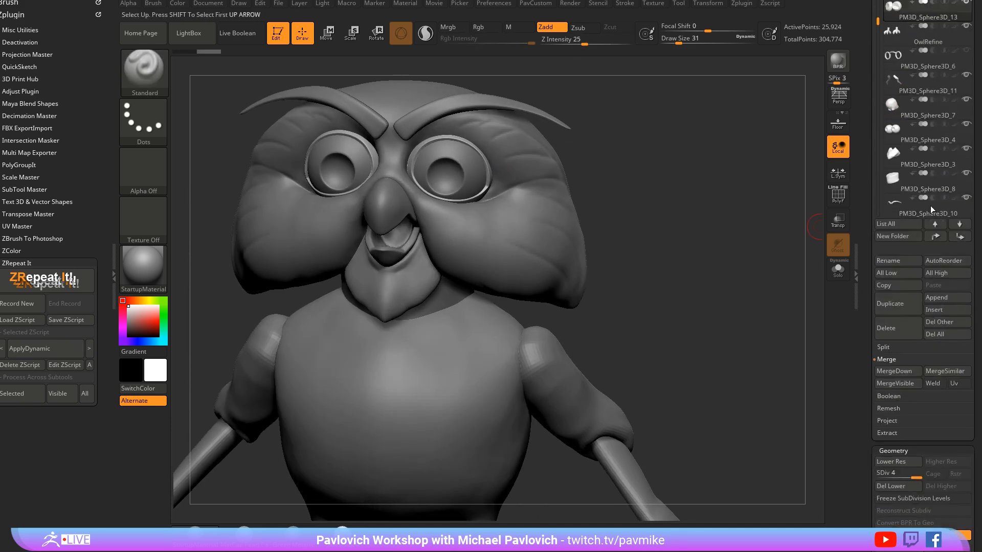
{"action": "left_click", "coordinate": [947, 334]}
{"action": "left_click", "coordinate": [852, 357]}
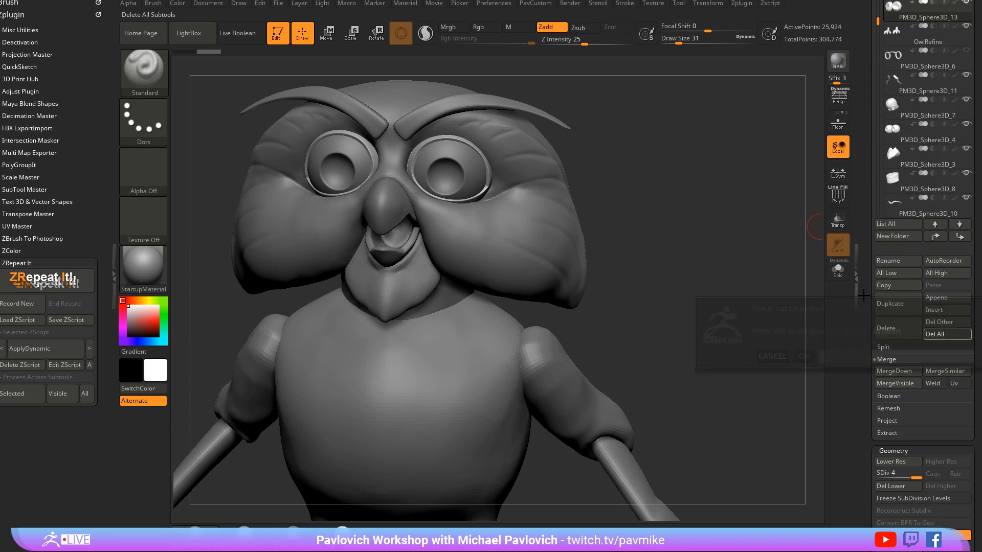
{"action": "left_click", "coordinate": [915, 205]}
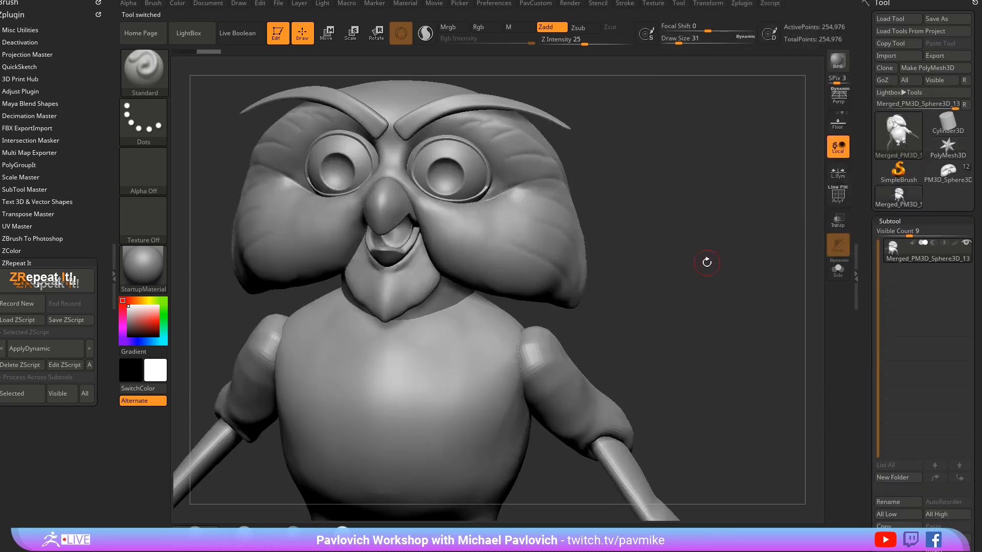
Step: Try DynaMesh on the merged owl with Blur 0 and undo it
{"action": "left_click_drag", "start_coordinate": [706, 263], "coordinate": [721, 321]}
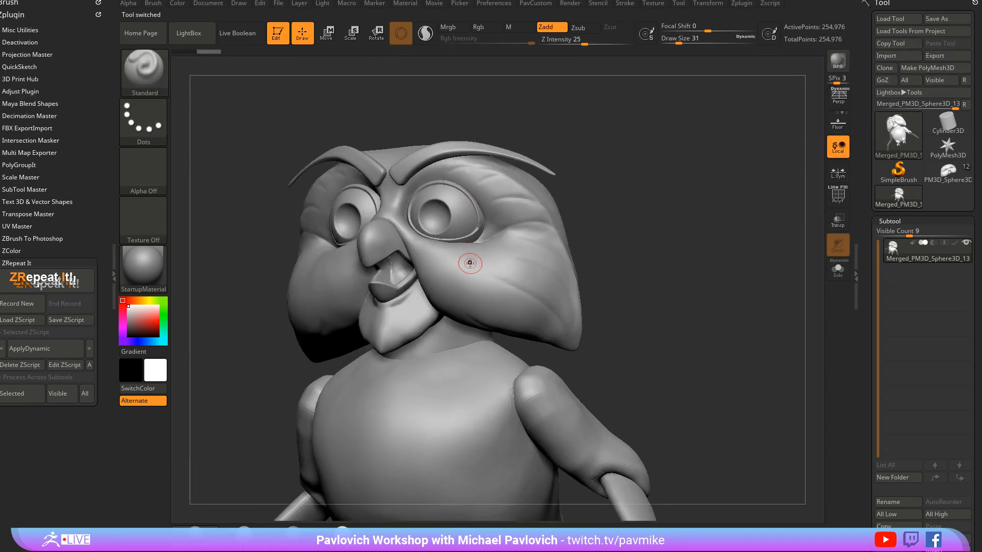
{"action": "left_click_drag", "start_coordinate": [611, 216], "coordinate": [720, 262]}
{"action": "key", "text": "space"}
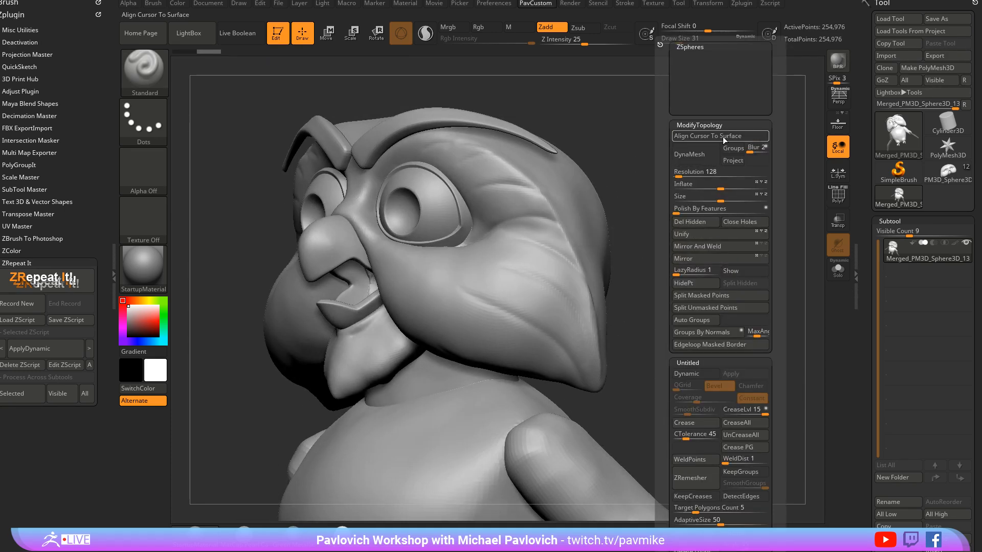
{"action": "left_click_drag", "start_coordinate": [748, 152], "coordinate": [688, 166]}
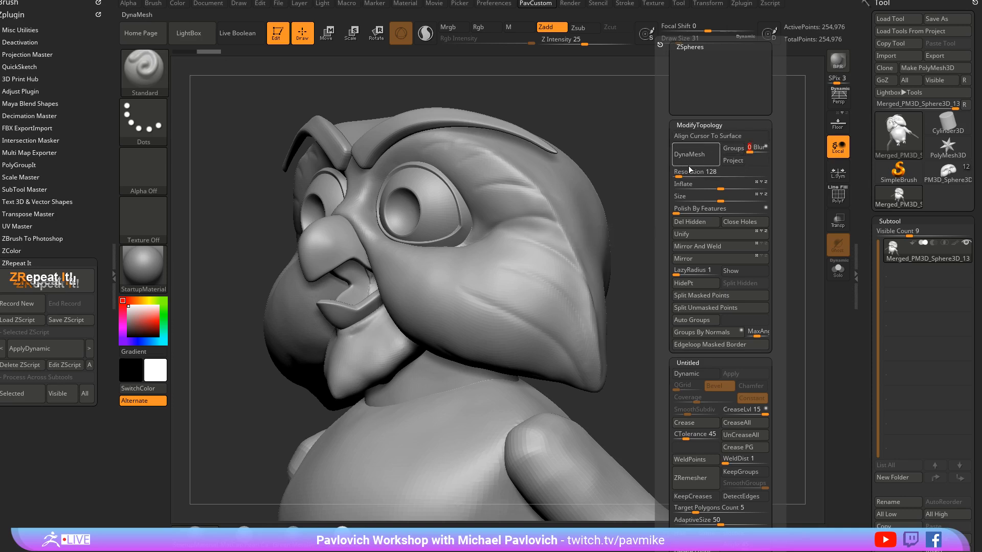
{"action": "left_click", "coordinate": [690, 153]}
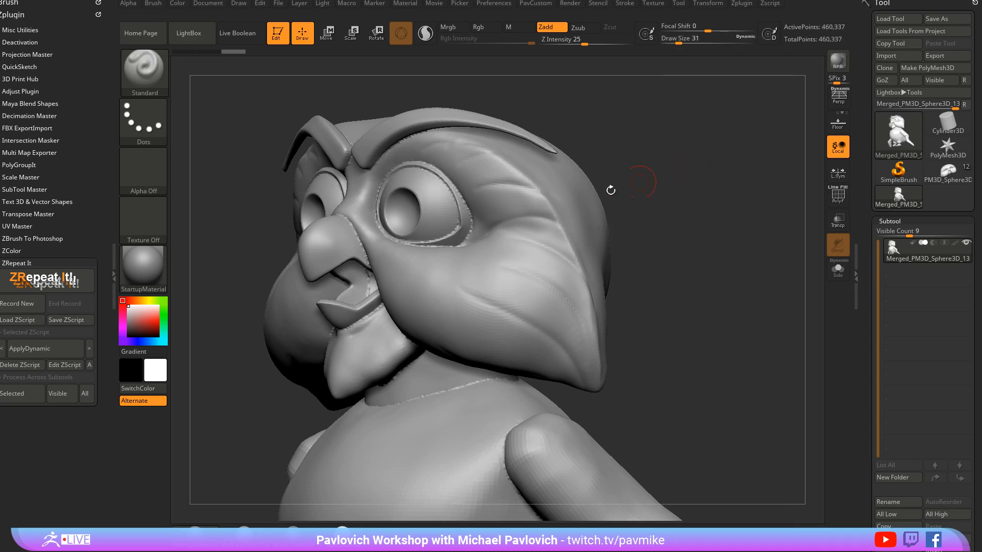
{"action": "key", "text": "ctrl+z"}
Step: DynaMesh the merged owl at resolution 552 with Blur 0
{"action": "key", "text": "shift+d"}
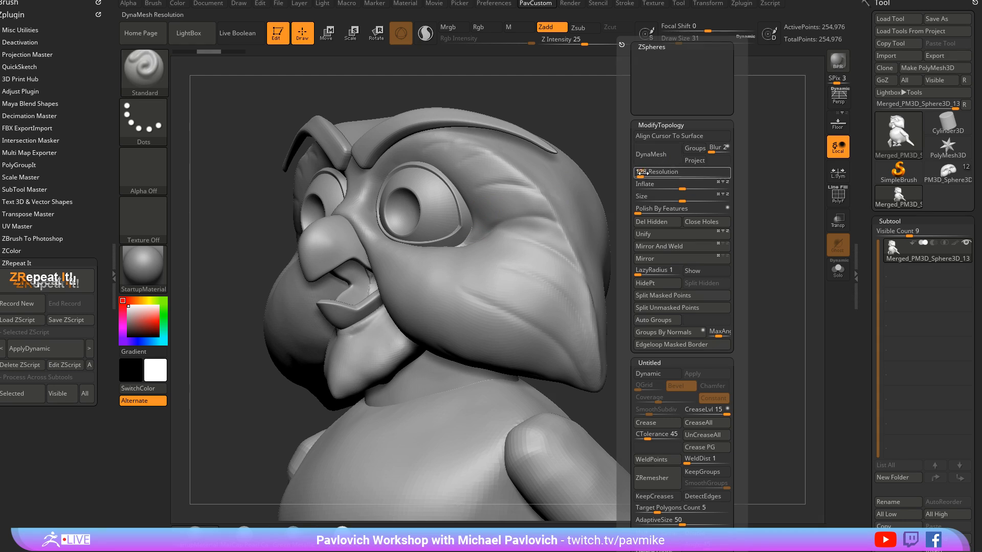
{"action": "left_click", "coordinate": [659, 160]}
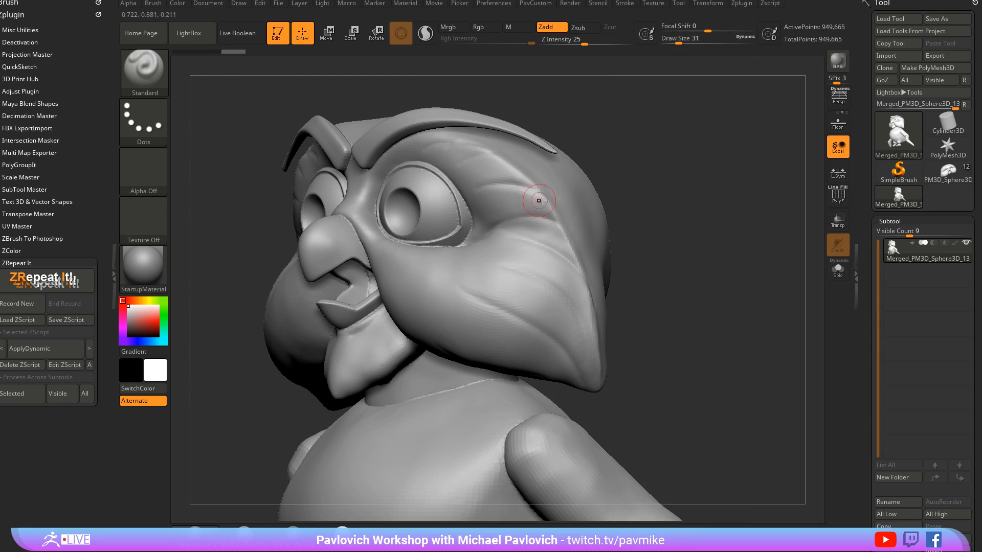
{"action": "key", "text": "shift+d"}
{"action": "key", "text": "shift"}
{"action": "left_click_drag", "start_coordinate": [767, 205], "coordinate": [708, 197]}
{"action": "left_click_drag", "start_coordinate": [713, 112], "coordinate": [757, 216], "text": "ctrl"}
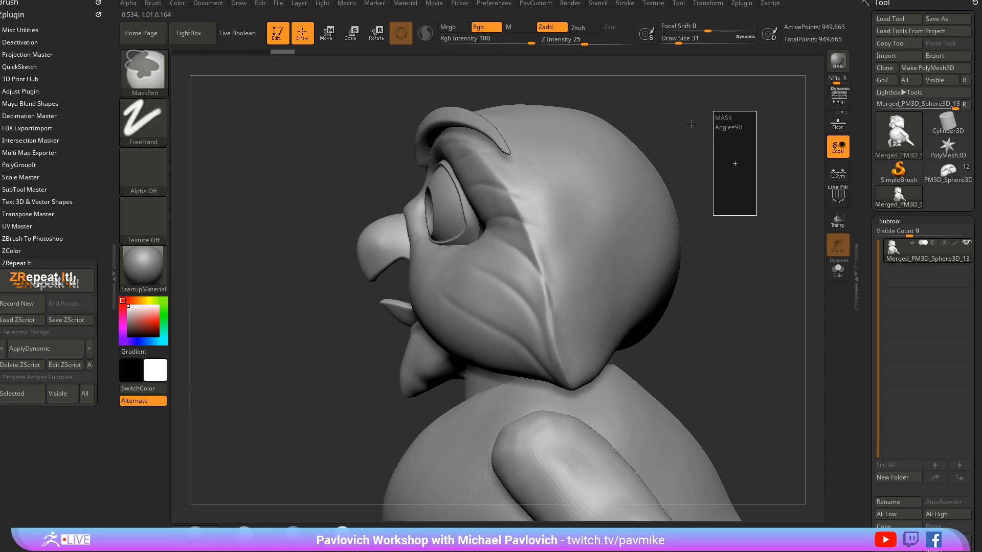
Step: Cut away the owl's lower body and legs in side view with a diagonal TrimCurve slice at 240°, and re-DynaMesh the bust
{"action": "mouse_move", "coordinate": [691, 124]}
{"action": "left_mouse_down", "text": "ctrl"}
{"action": "mouse_move", "coordinate": [734, 149]}
{"action": "mouse_move", "coordinate": [703, 163]}
{"action": "mouse_move", "coordinate": [653, 141]}
{"action": "mouse_move", "coordinate": [658, 158]}
{"action": "mouse_move", "coordinate": [591, 163]}
{"action": "mouse_move", "coordinate": [330, 367]}
{"action": "left_mouse_up", "text": "ctrl"}
{"action": "key", "text": "ctrl+shift"}
{"action": "left_click", "coordinate": [163, 76]}
{"action": "left_click", "coordinate": [742, 131]}
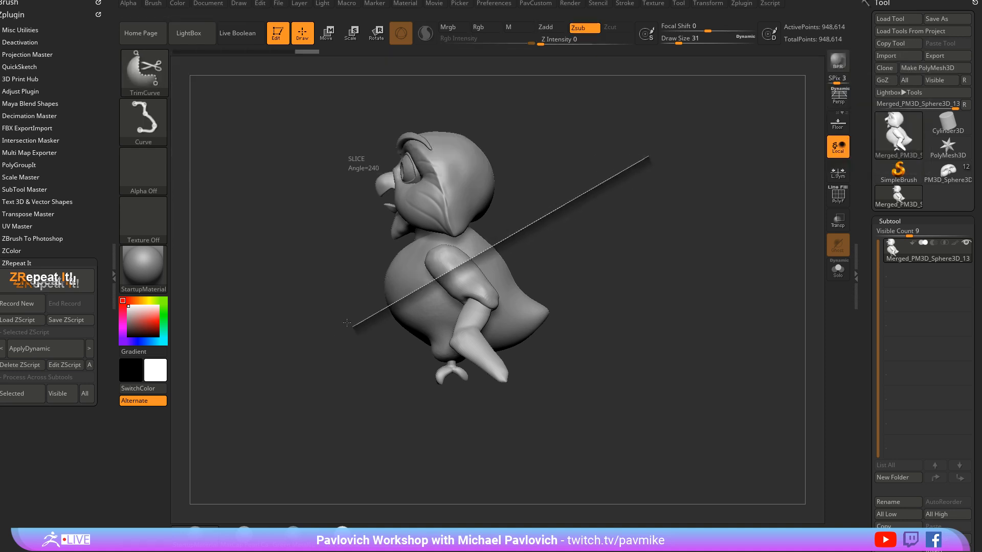
{"action": "mouse_move", "coordinate": [642, 205]}
{"action": "left_mouse_down", "text": "shift"}
{"action": "mouse_move", "coordinate": [677, 211]}
{"action": "mouse_move", "coordinate": [682, 246]}
{"action": "mouse_move", "coordinate": [706, 205]}
{"action": "mouse_move", "coordinate": [679, 206]}
{"action": "mouse_move", "coordinate": [686, 171]}
{"action": "left_mouse_up", "text": "shift"}
{"action": "left_click_drag", "start_coordinate": [689, 165], "coordinate": [747, 294], "text": "ctrl"}
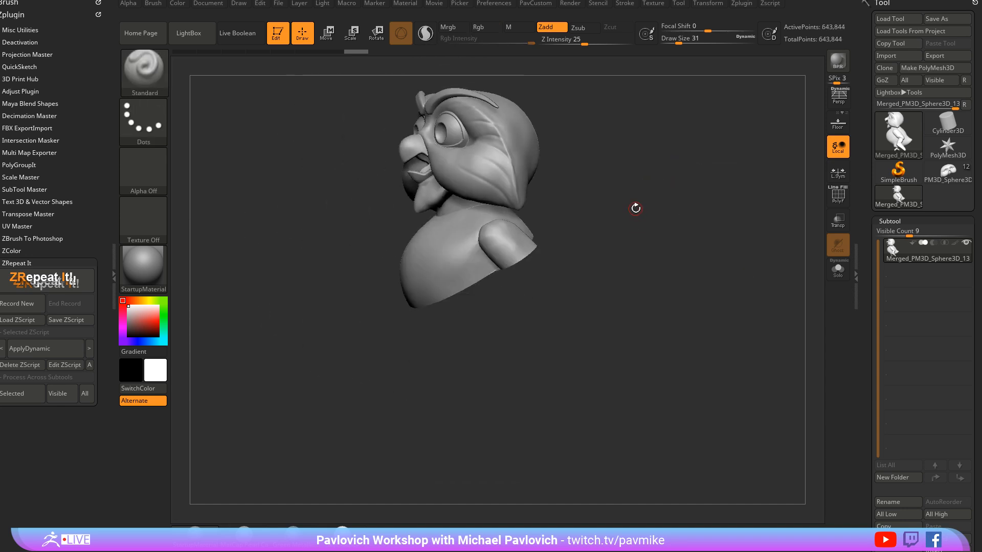
Step: Choose the TrimDynamic brush and apply Mirror And Weld to the trimmed owl bust
{"action": "key", "text": "4"}
{"action": "left_click_drag", "start_coordinate": [636, 208], "coordinate": [665, 223], "text": "alt"}
{"action": "key", "text": "space"}
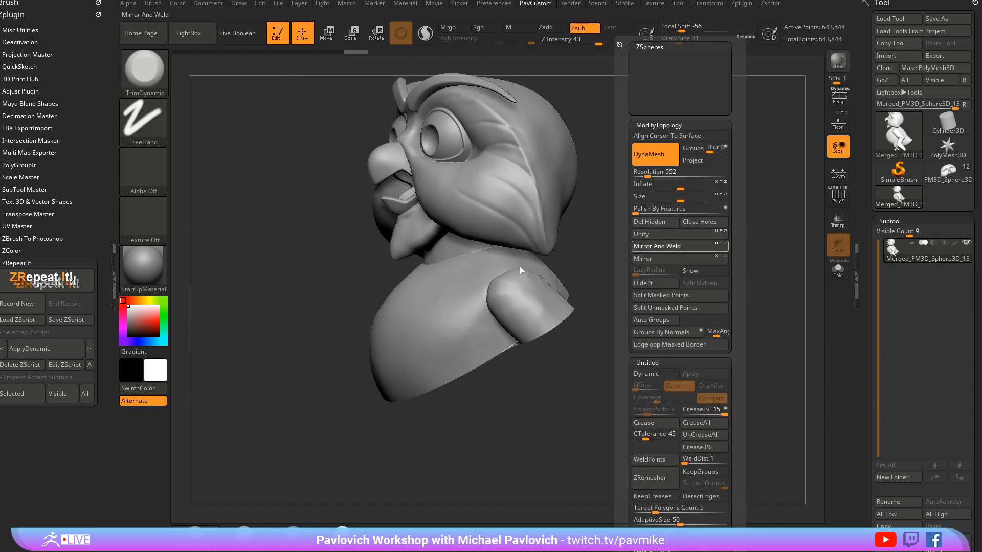
{"action": "mouse_move", "coordinate": [640, 292]}
{"action": "left_mouse_down", "text": "alt"}
{"action": "mouse_move", "coordinate": [627, 237]}
{"action": "mouse_move", "coordinate": [649, 273]}
{"action": "mouse_move", "coordinate": [552, 230]}
{"action": "left_mouse_up", "text": "alt"}
Step: Set the draw size to 33 and assign SmoothStronger as the smoothing brush
{"action": "key", "text": "s"}
{"action": "left_click_drag", "start_coordinate": [542, 282], "coordinate": [555, 281]}
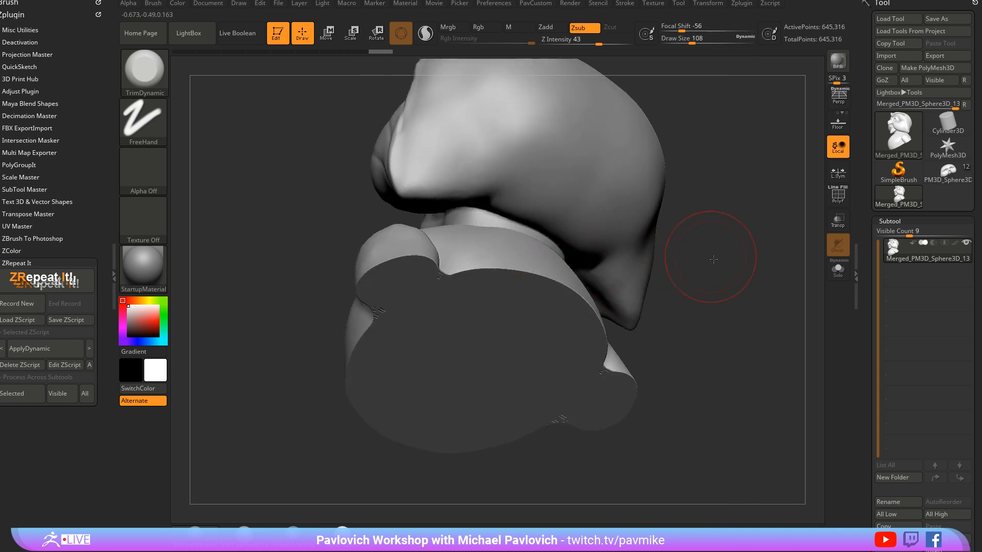
{"action": "left_click_drag", "start_coordinate": [713, 259], "coordinate": [674, 239]}
{"action": "key", "text": "s"}
{"action": "mouse_move", "coordinate": [674, 236]}
{"action": "left_mouse_down", "text": "alt"}
{"action": "mouse_move", "coordinate": [691, 245]}
{"action": "mouse_move", "coordinate": [670, 254]}
{"action": "mouse_move", "coordinate": [498, 249]}
{"action": "left_mouse_up", "text": "alt"}
{"action": "key", "text": "s"}
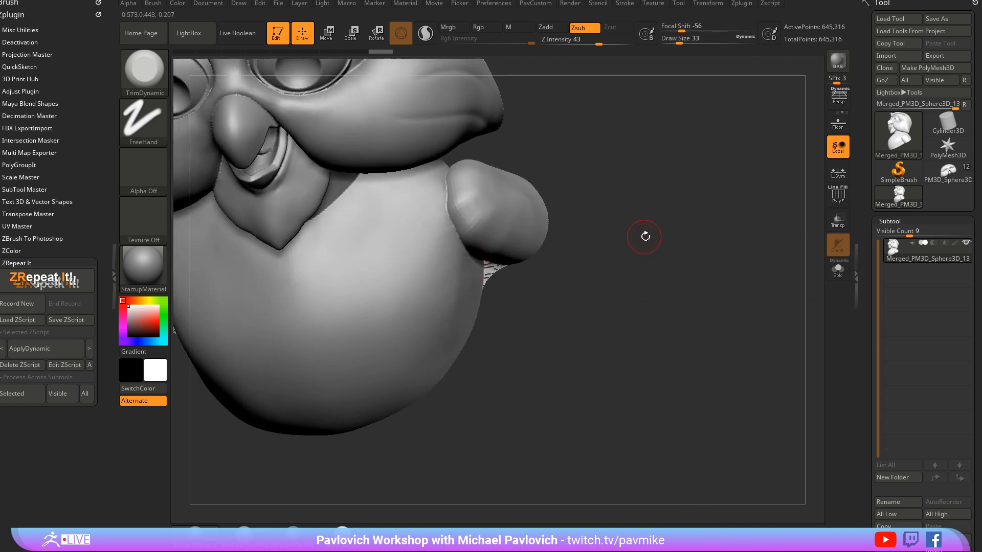
{"action": "left_click_drag", "start_coordinate": [684, 254], "coordinate": [704, 216]}
{"action": "left_click_drag", "start_coordinate": [586, 249], "coordinate": [616, 185]}
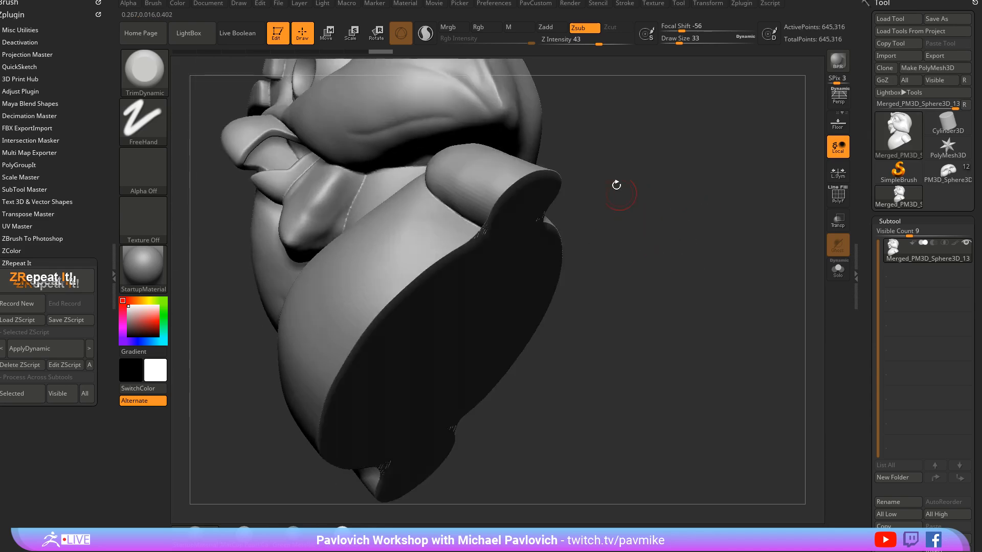
{"action": "left_click", "coordinate": [159, 74], "text": "shift"}
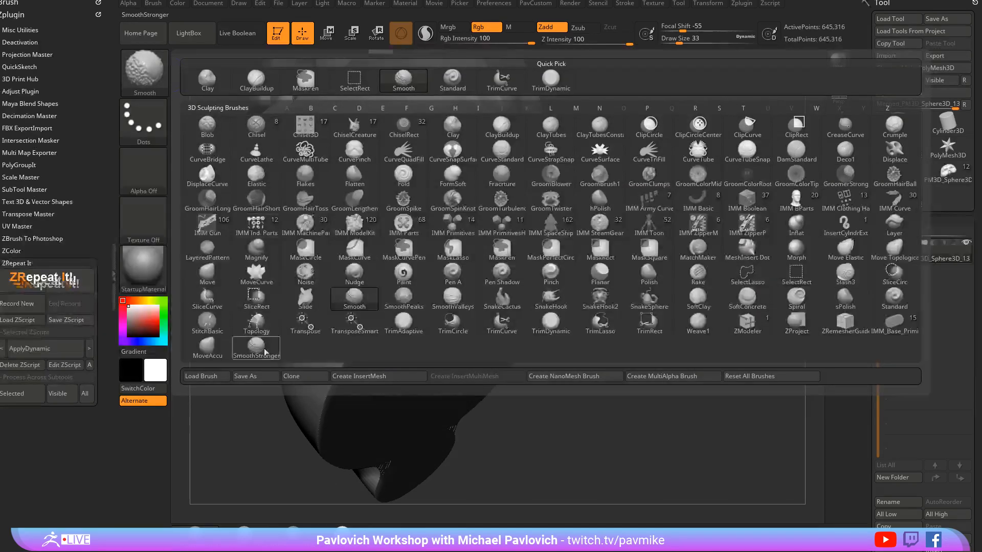
{"action": "left_click", "coordinate": [256, 300], "text": "shift"}
Step: Smooth the jagged creases where one shoulder meets the trimmed base, using SmoothStronger with Sculptris Pro on
{"action": "left_click_drag", "start_coordinate": [599, 239], "coordinate": [592, 188]}
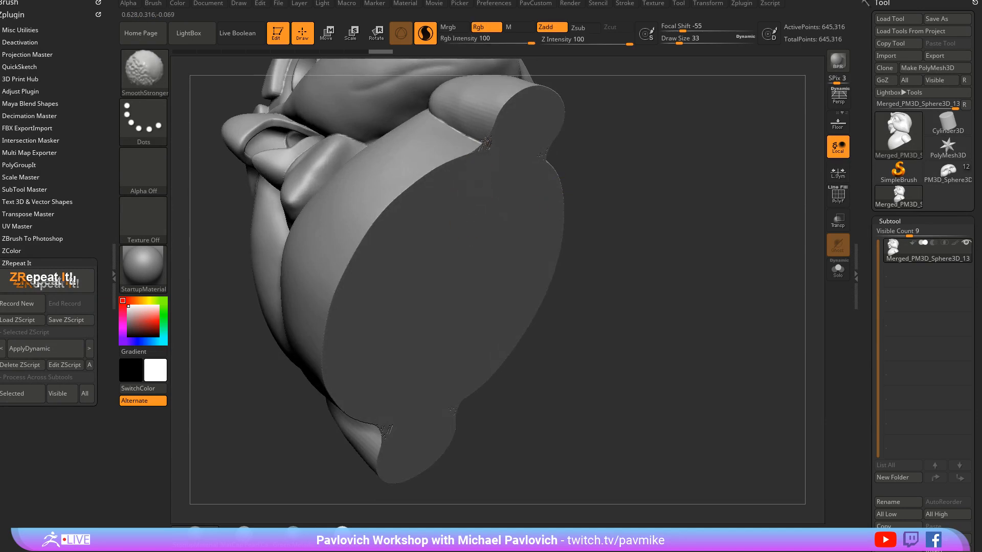
{"action": "left_click_drag", "start_coordinate": [490, 133], "coordinate": [484, 147], "text": "shift"}
{"action": "right_click_drag", "start_coordinate": [490, 145], "coordinate": [581, 149]}
{"action": "left_click_drag", "start_coordinate": [574, 153], "coordinate": [580, 151], "text": "shift"}
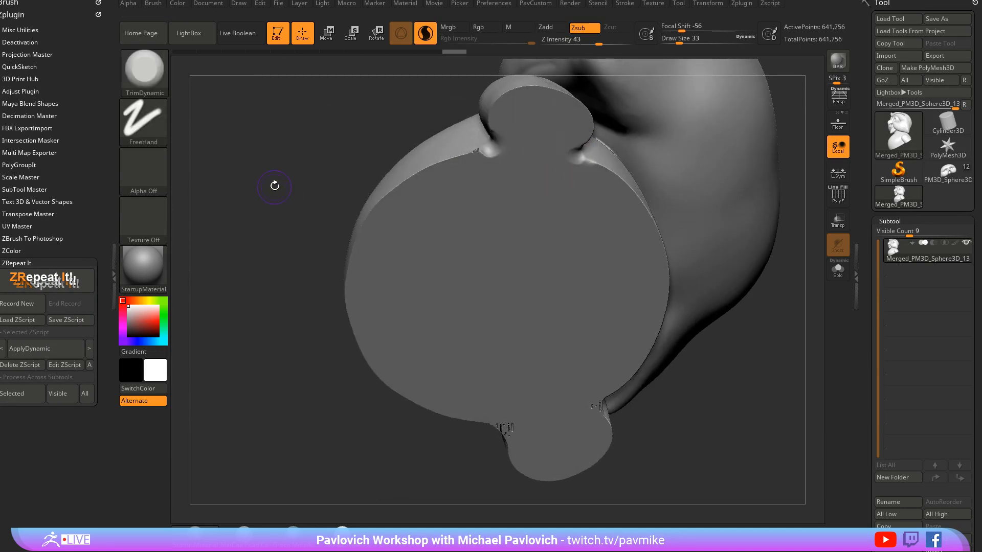
{"action": "left_click_drag", "start_coordinate": [274, 184], "coordinate": [309, 203]}
{"action": "key", "text": "shift"}
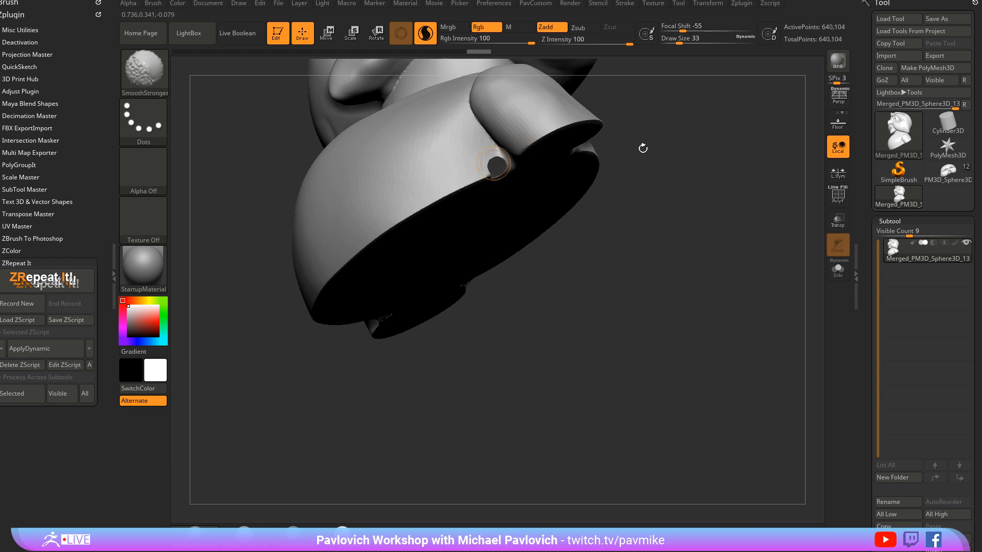
Step: Apply Mirror And Weld to copy the smoothed shoulder junction to the other half of the bust
{"action": "right_click_drag", "start_coordinate": [642, 148], "coordinate": [732, 131]}
{"action": "left_click_drag", "start_coordinate": [749, 136], "coordinate": [723, 225], "text": "ctrl"}
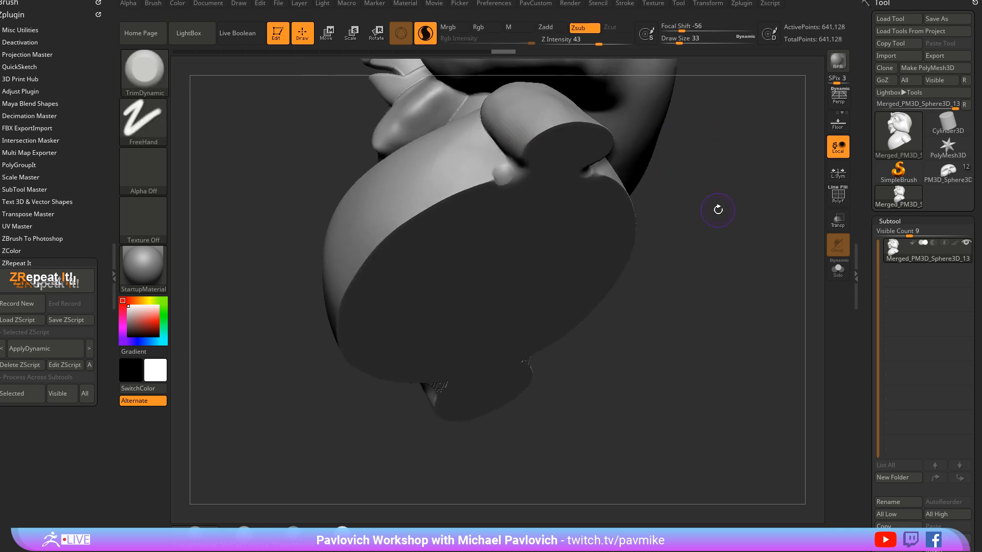
{"action": "key", "text": "space"}
{"action": "left_click", "coordinate": [703, 256]}
{"action": "left_click", "coordinate": [710, 247]}
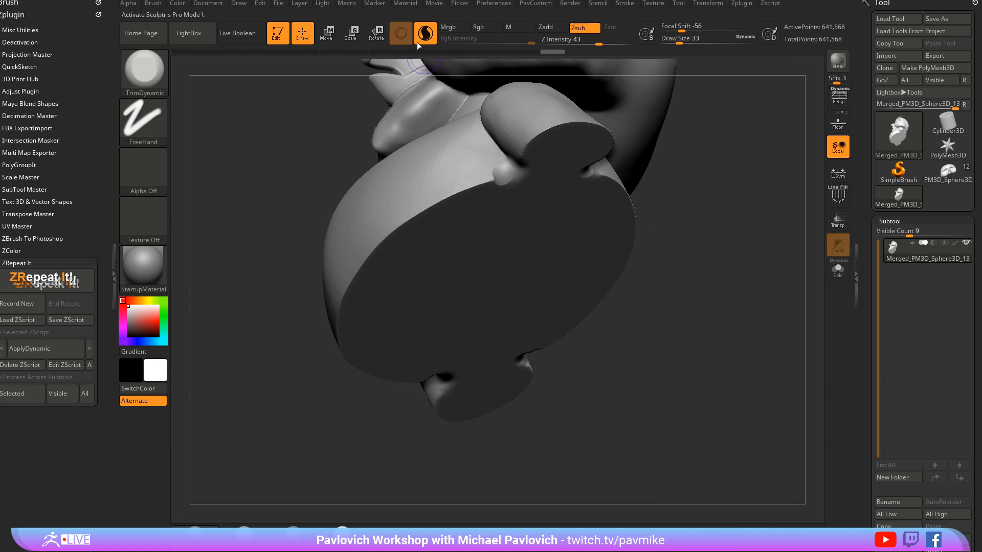
Step: Re-DynaMesh the bust with Sculptris Pro off and smooth the shoulder junction at the base
{"action": "mouse_move", "coordinate": [657, 127]}
{"action": "right_mouse_down"}
{"action": "mouse_move", "coordinate": [727, 184]}
{"action": "mouse_move", "coordinate": [712, 164]}
{"action": "right_mouse_up"}
{"action": "left_click_drag", "start_coordinate": [746, 165], "coordinate": [722, 232], "text": "ctrl"}
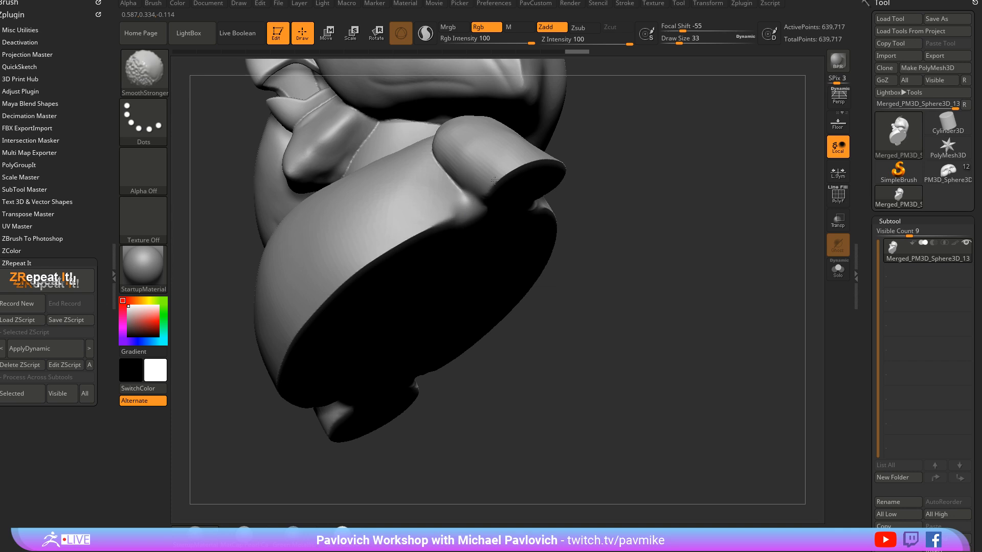
{"action": "left_click_drag", "start_coordinate": [525, 204], "coordinate": [543, 208], "text": "shift"}
Step: Soften the body's lower trimmed rim with TrimDynamic at draw size 104
{"action": "right_click_drag", "start_coordinate": [661, 215], "coordinate": [647, 179]}
{"action": "right_click_drag", "start_coordinate": [611, 212], "coordinate": [521, 206]}
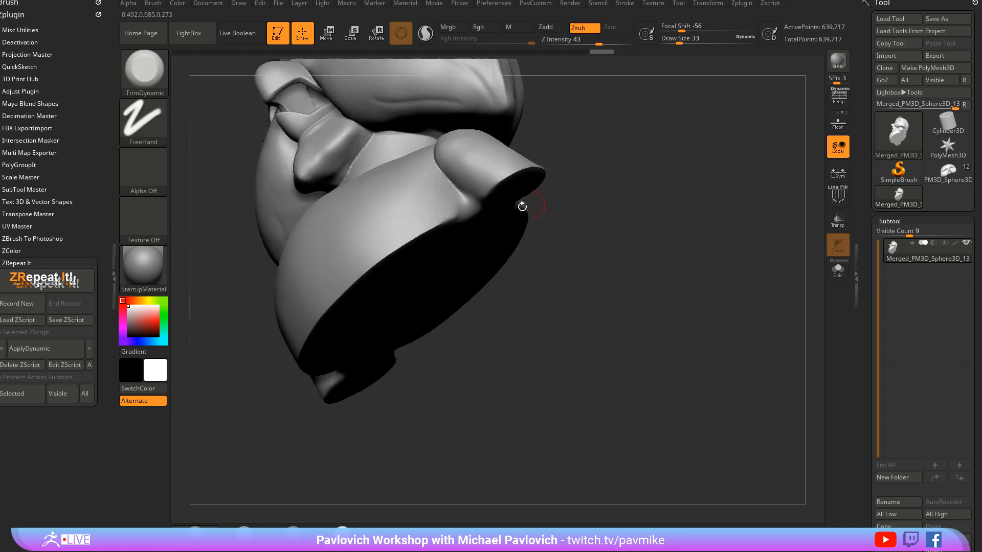
{"action": "key", "text": "s"}
{"action": "mouse_move", "coordinate": [454, 223]}
{"action": "left_mouse_down"}
{"action": "mouse_move", "coordinate": [310, 333]}
{"action": "mouse_move", "coordinate": [342, 285]}
{"action": "left_mouse_up"}
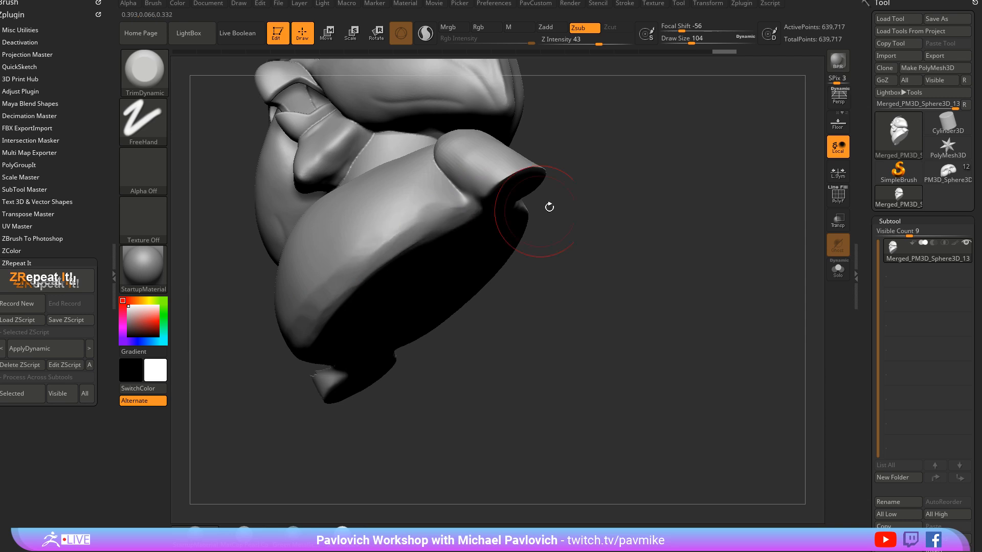
Step: Trim the shoulder's bottom edge and its junction with the body using TrimDynamic, and smooth the area at the trimmed base
{"action": "mouse_move", "coordinate": [550, 208]}
{"action": "right_mouse_down"}
{"action": "mouse_move", "coordinate": [486, 194]}
{"action": "mouse_move", "coordinate": [559, 186]}
{"action": "right_mouse_up"}
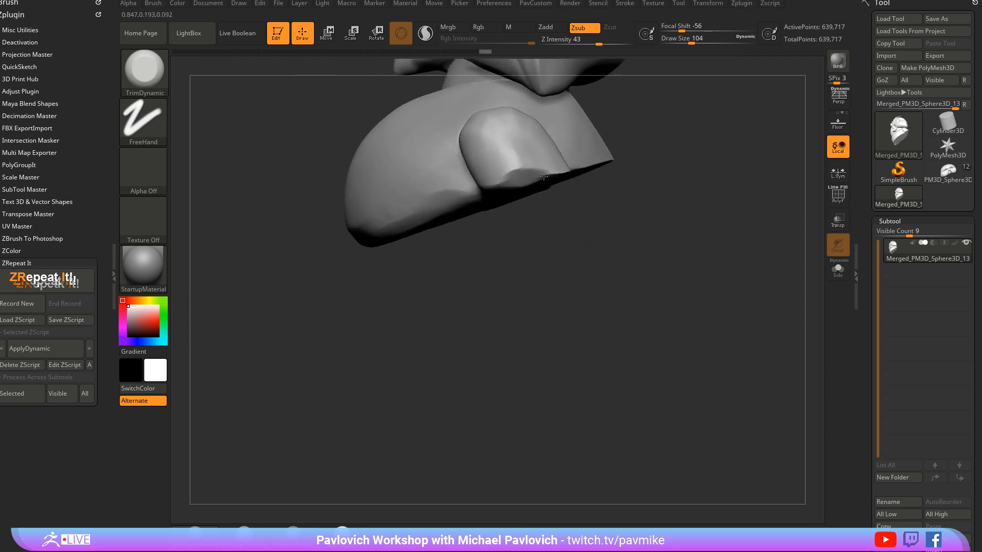
{"action": "left_click_drag", "start_coordinate": [544, 176], "coordinate": [578, 171]}
{"action": "mouse_move", "coordinate": [644, 215]}
{"action": "right_mouse_down"}
{"action": "mouse_move", "coordinate": [680, 226]}
{"action": "mouse_move", "coordinate": [642, 174]}
{"action": "right_mouse_up"}
{"action": "mouse_move", "coordinate": [483, 203]}
{"action": "left_mouse_down"}
{"action": "mouse_move", "coordinate": [514, 202]}
{"action": "mouse_move", "coordinate": [491, 207]}
{"action": "left_mouse_up"}
{"action": "right_click_drag", "start_coordinate": [688, 235], "coordinate": [628, 205]}
{"action": "mouse_move", "coordinate": [534, 217]}
{"action": "left_mouse_down", "text": "shift"}
{"action": "mouse_move", "coordinate": [518, 221]}
{"action": "mouse_move", "coordinate": [700, 304]}
{"action": "mouse_move", "coordinate": [614, 228]}
{"action": "mouse_move", "coordinate": [537, 220]}
{"action": "left_mouse_up", "text": "shift"}
{"action": "right_click_drag", "start_coordinate": [519, 420], "coordinate": [699, 315], "text": "ctrl"}
{"action": "right_click_drag", "start_coordinate": [698, 316], "coordinate": [708, 304], "text": "shift"}
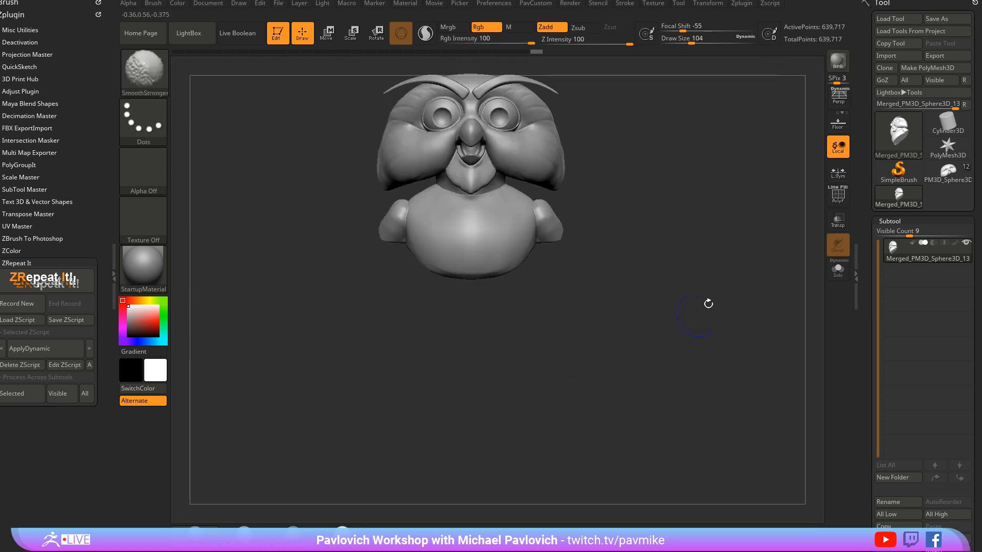
{"action": "right_click_drag", "start_coordinate": [662, 278], "coordinate": [454, 287]}
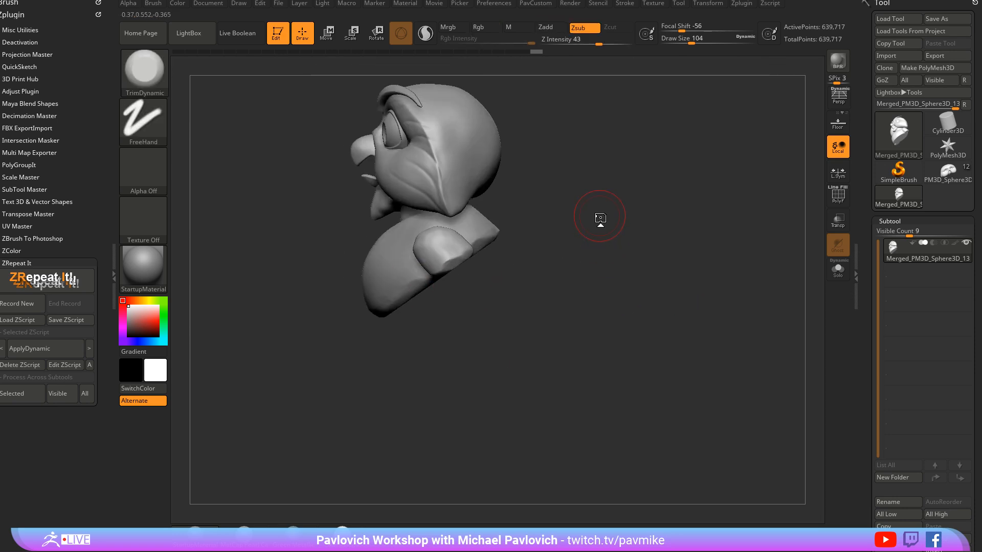
Step: Choose the Cylinder16 primitive of the IMM base primitives brush and view the bust's trimmed base from behind
{"action": "key", "text": "m"}
{"action": "left_click", "coordinate": [473, 302]}
{"action": "right_click_drag", "start_coordinate": [614, 302], "coordinate": [519, 309]}
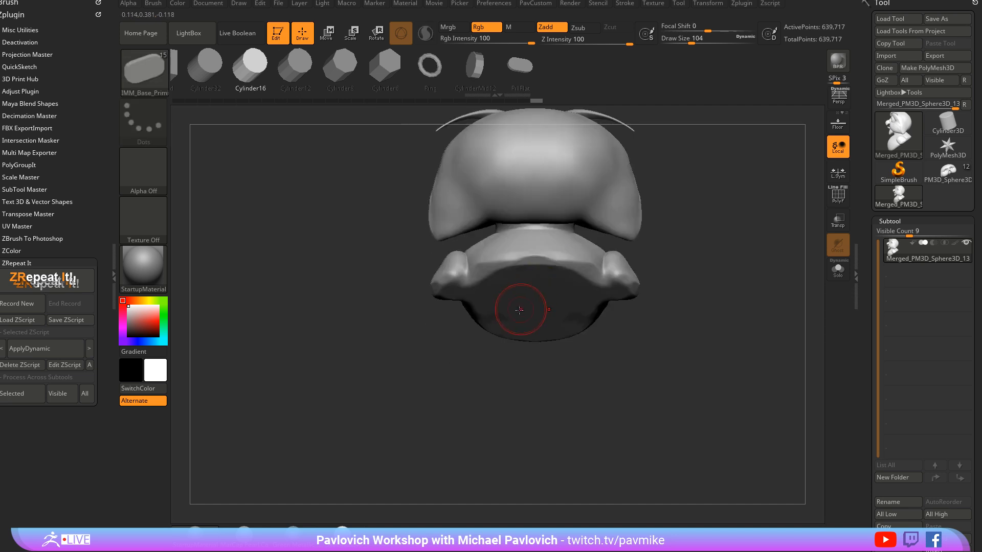
{"action": "left_click_drag", "start_coordinate": [535, 306], "coordinate": [564, 402]}
{"action": "left_click_drag", "start_coordinate": [565, 405], "coordinate": [654, 372]}
{"action": "key", "text": "ctrl+z"}
{"action": "mouse_move", "coordinate": [696, 335]}
{"action": "right_mouse_down"}
{"action": "mouse_move", "coordinate": [754, 338]}
{"action": "mouse_move", "coordinate": [704, 309]}
{"action": "right_mouse_up"}
{"action": "key", "text": "w"}
{"action": "mouse_move", "coordinate": [534, 260]}
{"action": "left_mouse_down"}
{"action": "mouse_move", "coordinate": [536, 295]}
{"action": "mouse_move", "coordinate": [539, 285]}
{"action": "mouse_move", "coordinate": [480, 288]}
{"action": "left_mouse_up"}
{"action": "left_click_drag", "start_coordinate": [533, 239], "coordinate": [530, 216]}
{"action": "key", "text": "q"}
{"action": "right_click_drag", "start_coordinate": [657, 224], "coordinate": [624, 232]}
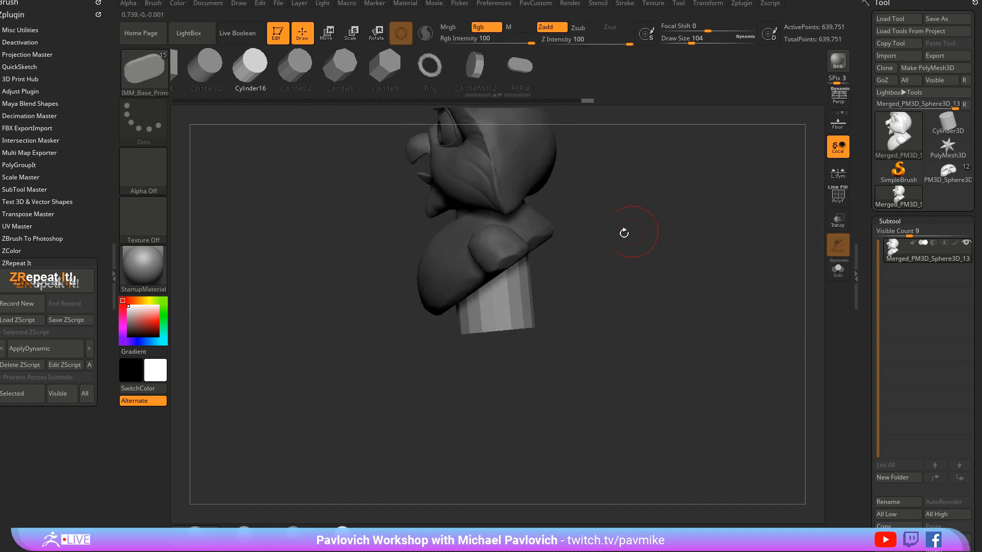
{"action": "key", "text": "w"}
{"action": "left_click_drag", "start_coordinate": [497, 247], "coordinate": [536, 247]}
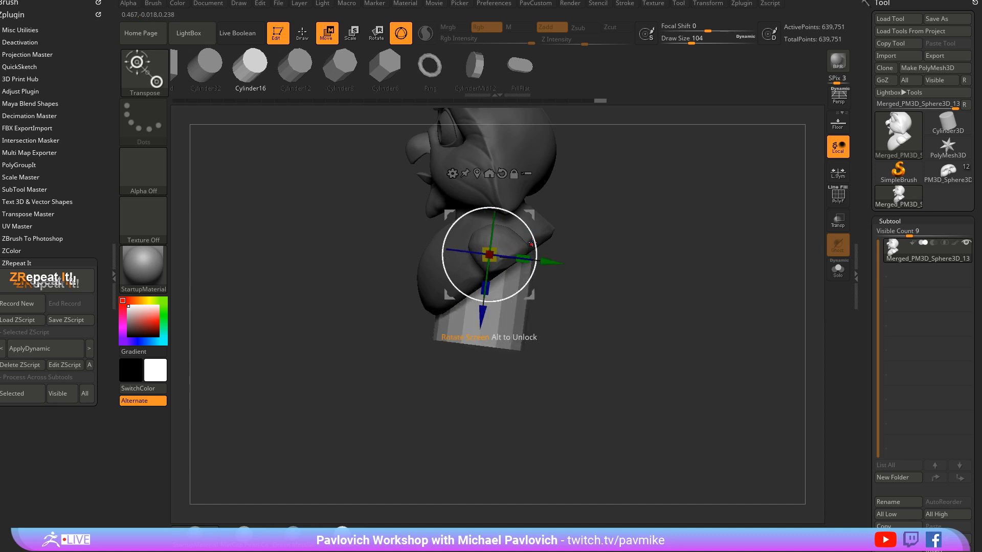
{"action": "key", "text": "ctrl+z"}
{"action": "key", "text": "ctrl+z"}
{"action": "key", "text": "ctrl+z"}
{"action": "key", "text": "ctrl+z"}
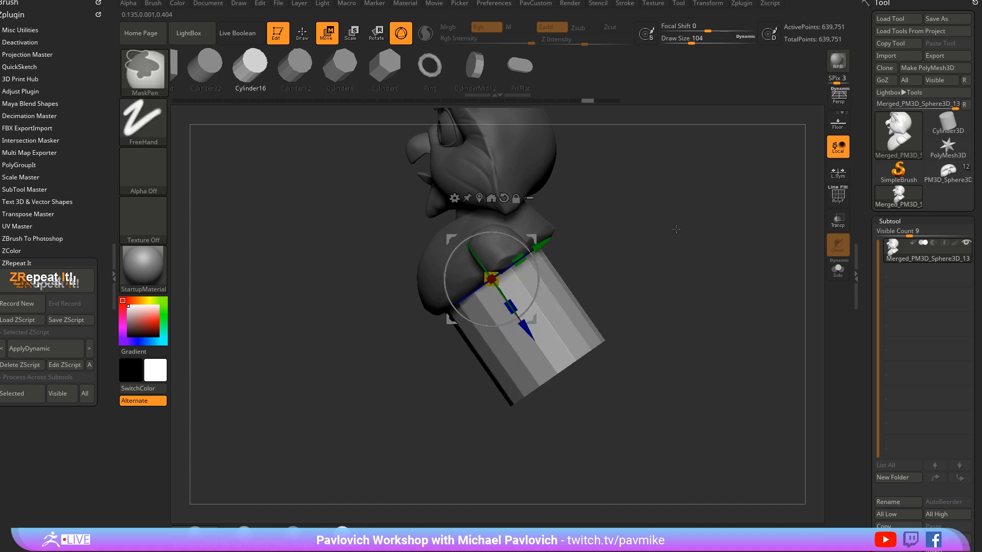
{"action": "key", "text": "ctrl+z"}
Step: Try to insert the Cylinder16 primitive on the trimmed base from the back view, and undo it
{"action": "key", "text": "q"}
{"action": "mouse_move", "coordinate": [706, 236]}
{"action": "right_mouse_down"}
{"action": "mouse_move", "coordinate": [640, 242]}
{"action": "mouse_move", "coordinate": [725, 249]}
{"action": "mouse_move", "coordinate": [657, 230]}
{"action": "mouse_move", "coordinate": [712, 218]}
{"action": "mouse_move", "coordinate": [662, 223]}
{"action": "right_mouse_up"}
{"action": "key", "text": "m"}
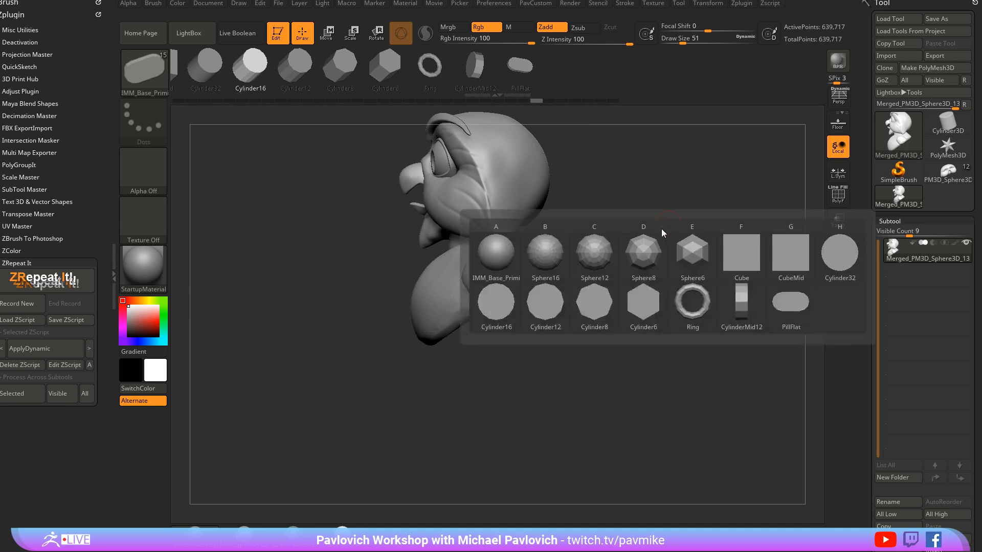
{"action": "mouse_move", "coordinate": [496, 307]}
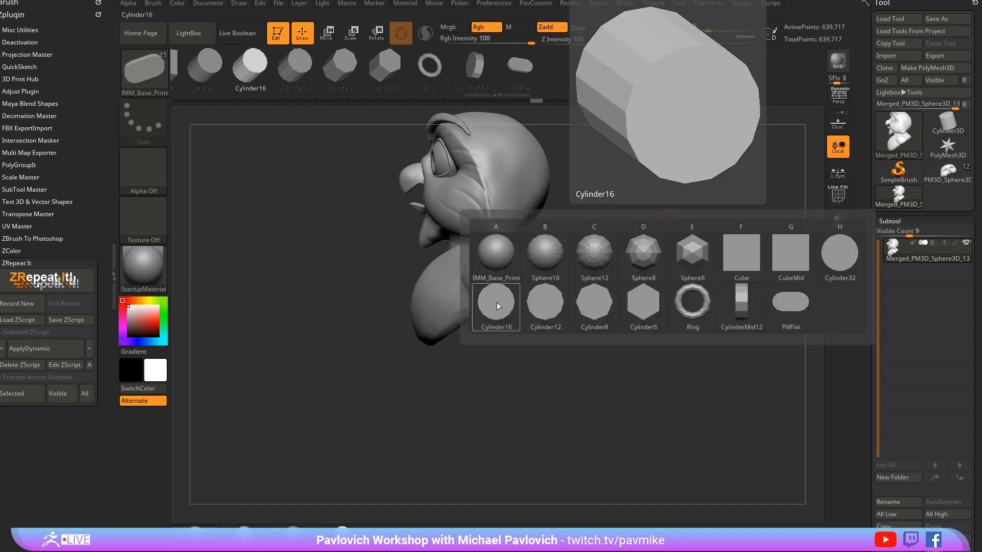
{"action": "left_click", "coordinate": [496, 302]}
{"action": "right_click_drag", "start_coordinate": [696, 247], "coordinate": [506, 280]}
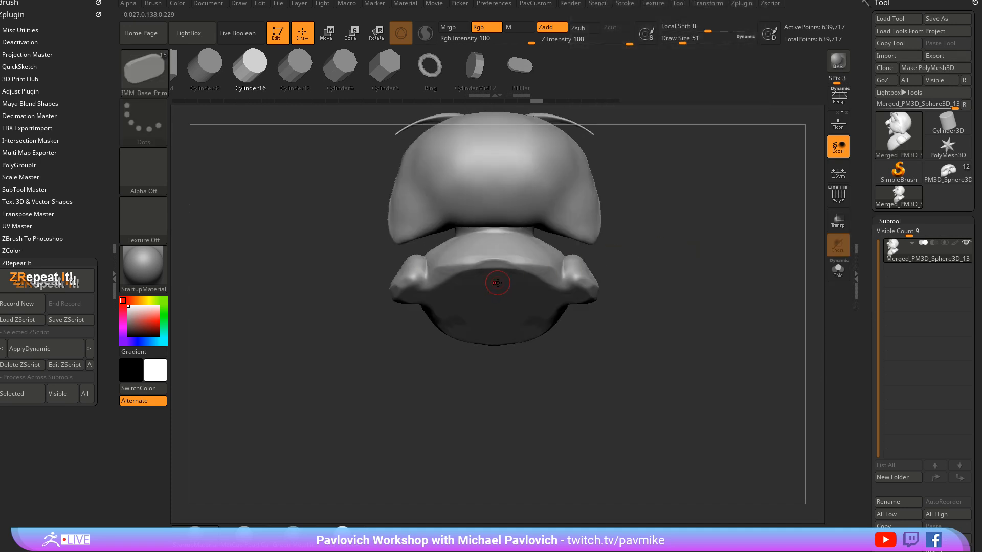
{"action": "left_click_drag", "start_coordinate": [491, 286], "coordinate": [597, 314]}
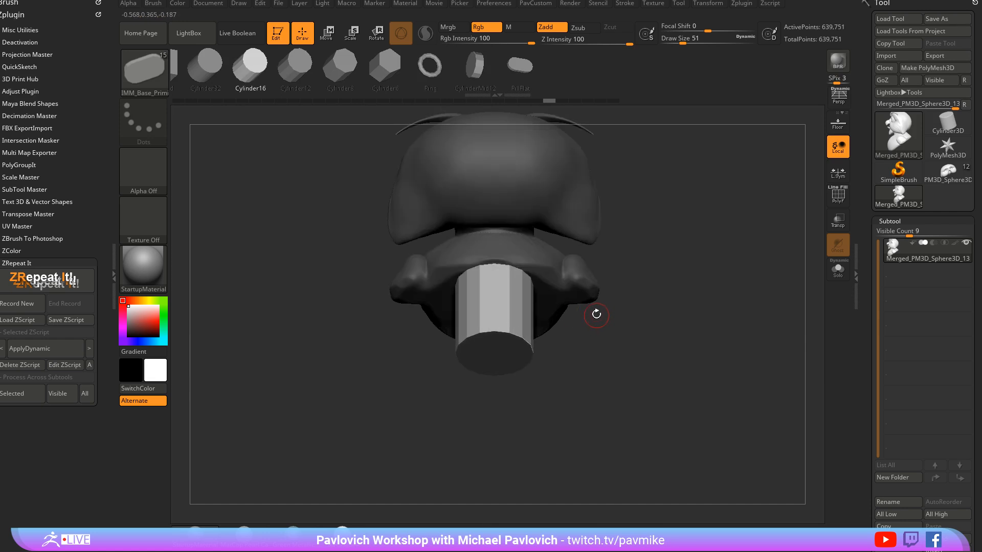
{"action": "key", "text": "ctrl+z"}
Step: Insert a Cylinder16 on the trimmed base from the back view using Selected Orientation, and set the picker orientation to Once Ori
{"action": "left_click", "coordinate": [460, 4]}
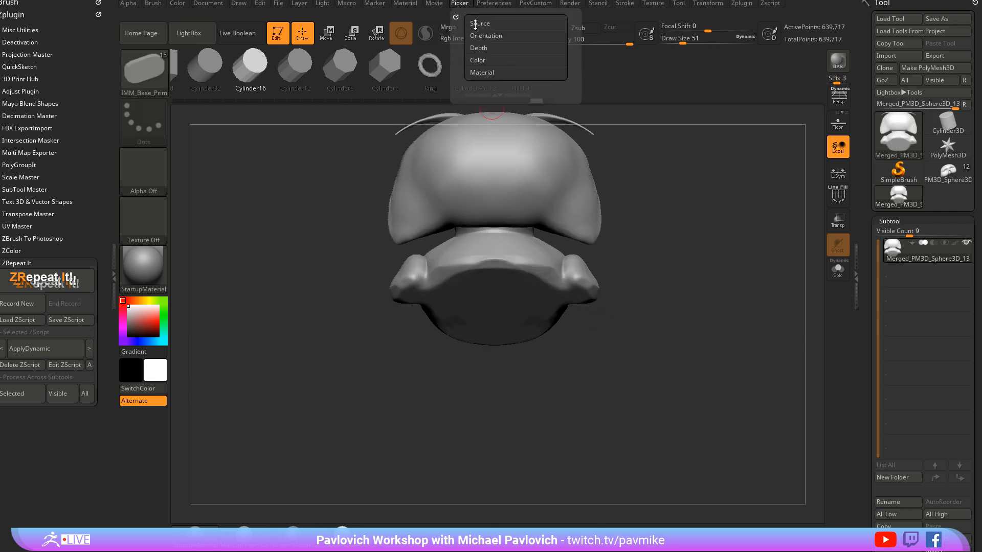
{"action": "left_click", "coordinate": [479, 37]}
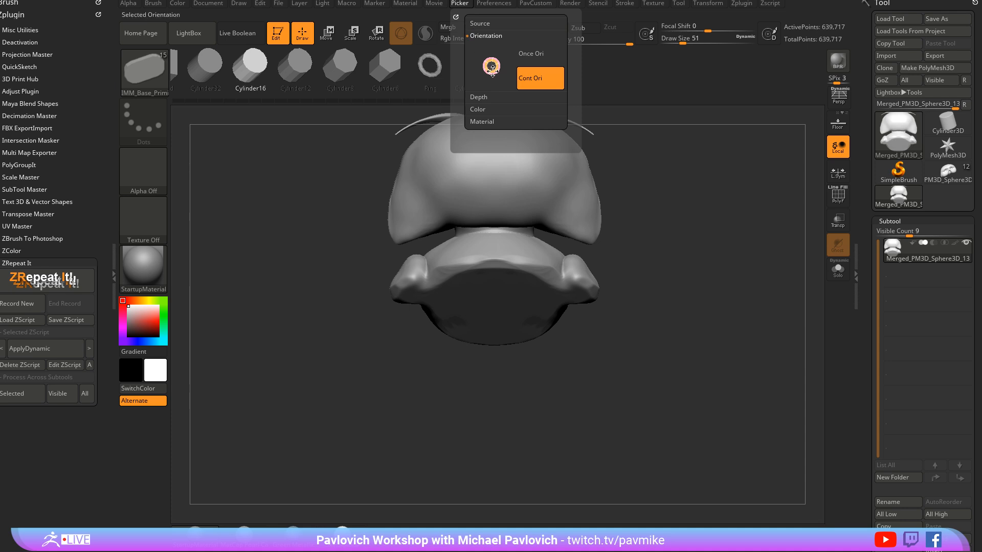
{"action": "left_click_drag", "start_coordinate": [495, 297], "coordinate": [539, 297]}
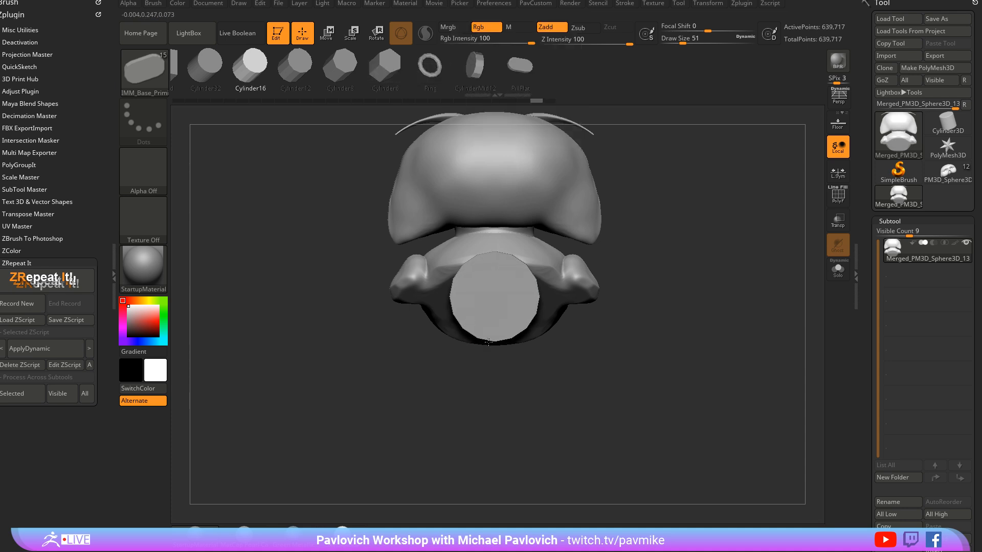
{"action": "mouse_move", "coordinate": [461, 4]}
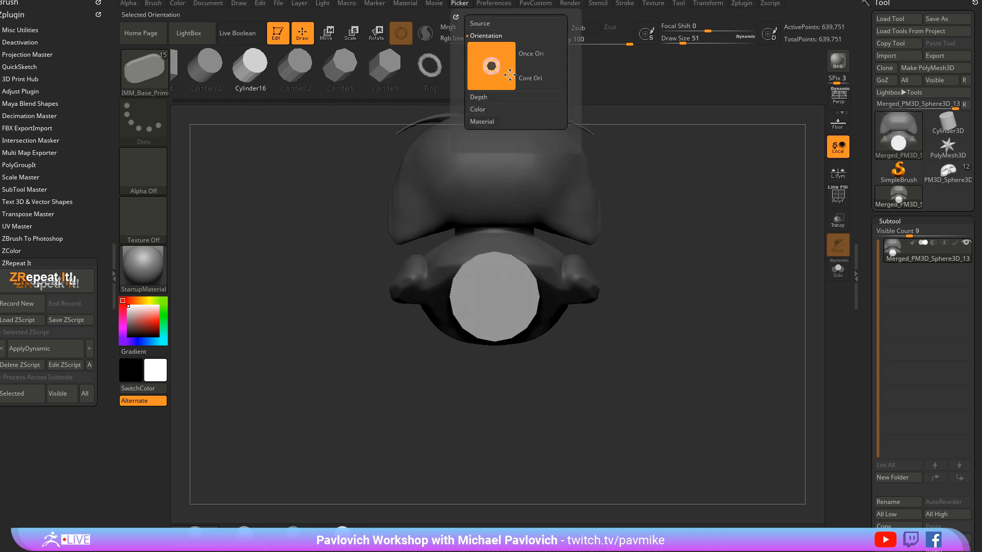
{"action": "left_click", "coordinate": [527, 56]}
Step: Rotate the inserted cylinder by -90 degrees so it stands vertically, and position it beneath the bust as a pedestal
{"action": "left_click_drag", "start_coordinate": [652, 212], "coordinate": [709, 226], "text": "shift"}
{"action": "key", "text": "w"}
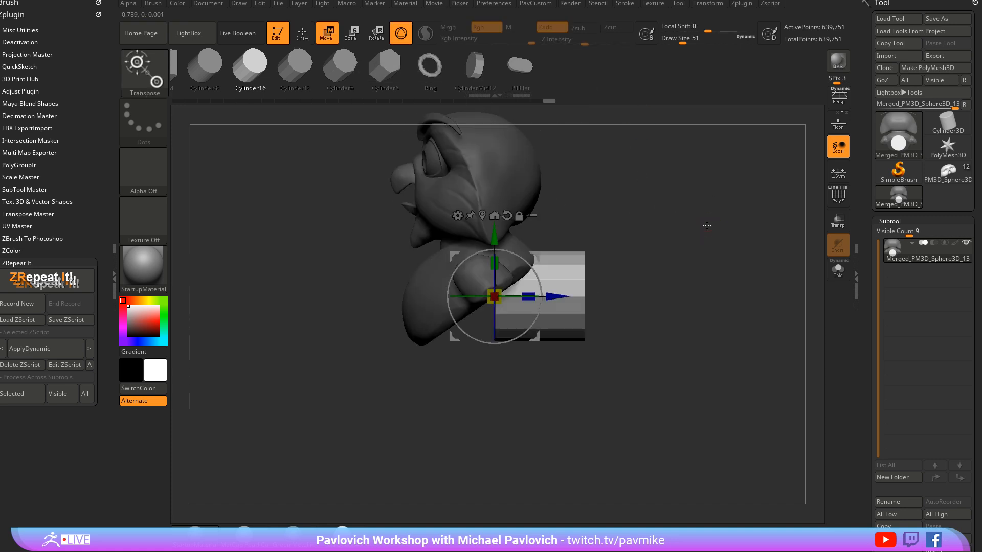
{"action": "left_click_drag", "start_coordinate": [527, 262], "coordinate": [520, 325]}
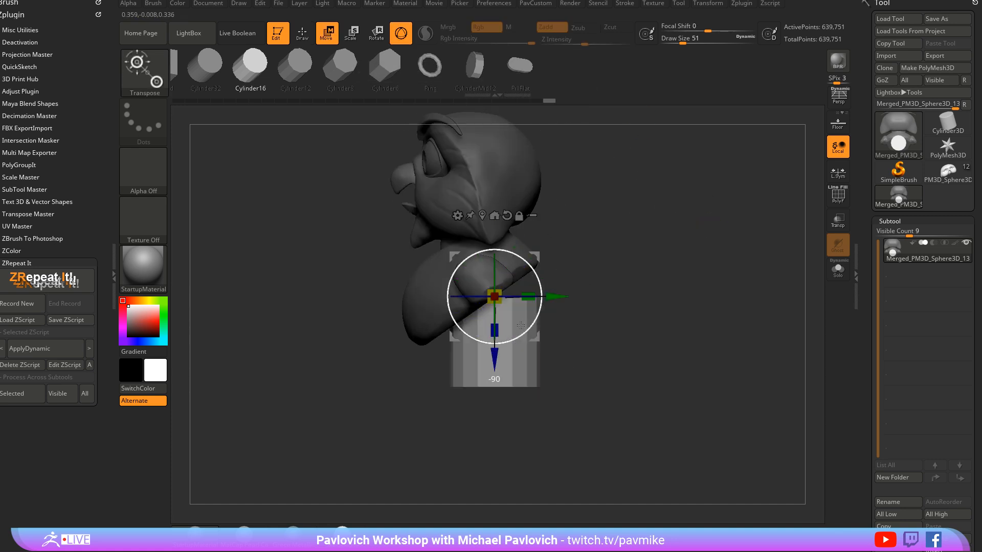
{"action": "left_click_drag", "start_coordinate": [534, 257], "coordinate": [519, 245]}
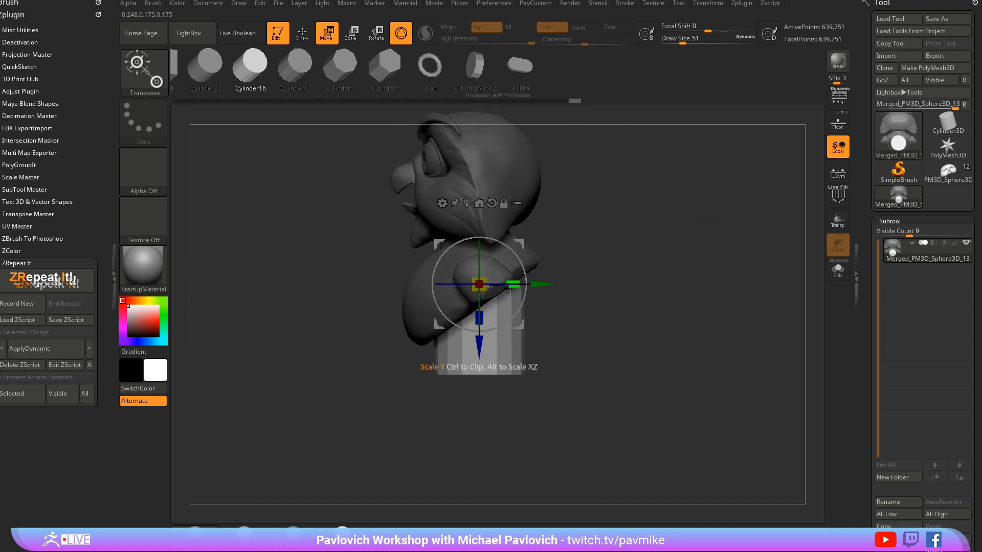
{"action": "mouse_move", "coordinate": [480, 283]}
{"action": "left_mouse_down"}
{"action": "mouse_move", "coordinate": [513, 271]}
{"action": "mouse_move", "coordinate": [462, 292]}
{"action": "mouse_move", "coordinate": [481, 353]}
{"action": "mouse_move", "coordinate": [521, 321]}
{"action": "left_mouse_up"}
Step: Split the pedestal cylinder from the bust into its own subtool
{"action": "key", "text": "q"}
{"action": "mouse_move", "coordinate": [667, 252]}
{"action": "left_mouse_down"}
{"action": "mouse_move", "coordinate": [595, 248]}
{"action": "mouse_move", "coordinate": [668, 256]}
{"action": "mouse_move", "coordinate": [662, 246]}
{"action": "mouse_move", "coordinate": [690, 260]}
{"action": "mouse_move", "coordinate": [674, 286]}
{"action": "left_mouse_up"}
{"action": "key", "text": "space"}
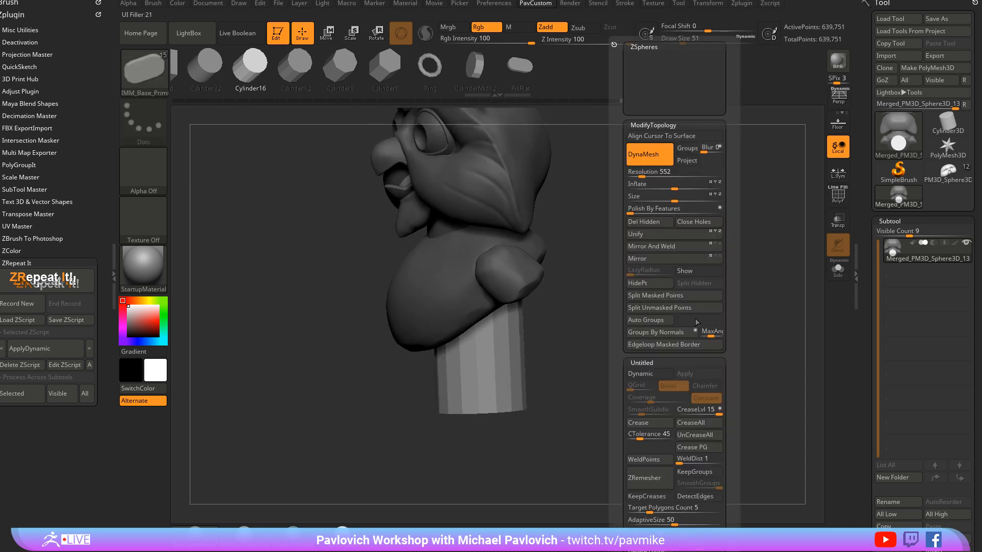
{"action": "left_click_drag", "start_coordinate": [624, 348], "coordinate": [632, 285], "text": "alt"}
Step: Turn on PolyFrame and select the ZModeler brush for the cylinder
{"action": "left_click", "coordinate": [835, 196]}
{"action": "key", "text": "b"}
{"action": "key", "text": "z"}
{"action": "key", "text": "m"}
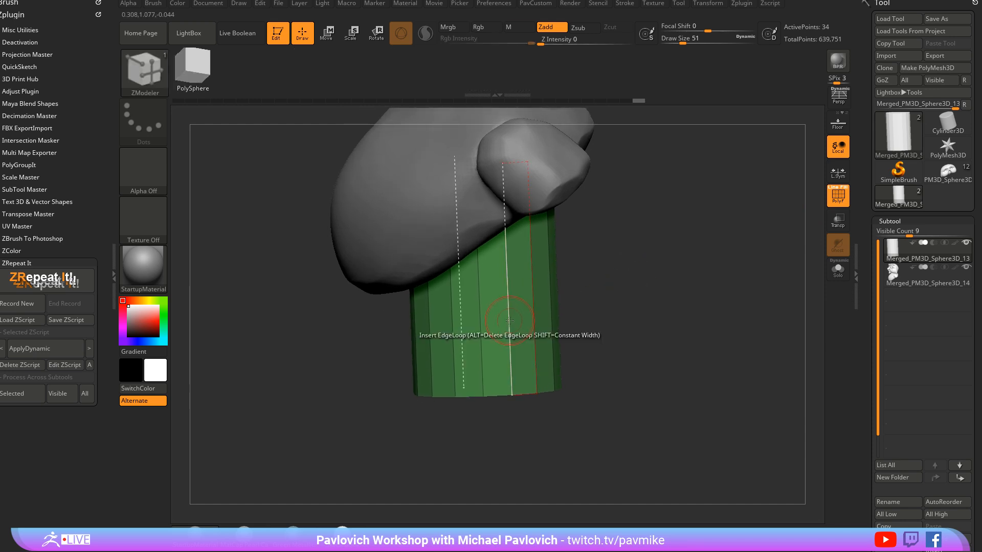
{"action": "key", "text": "space"}
{"action": "left_click", "coordinate": [423, 374]}
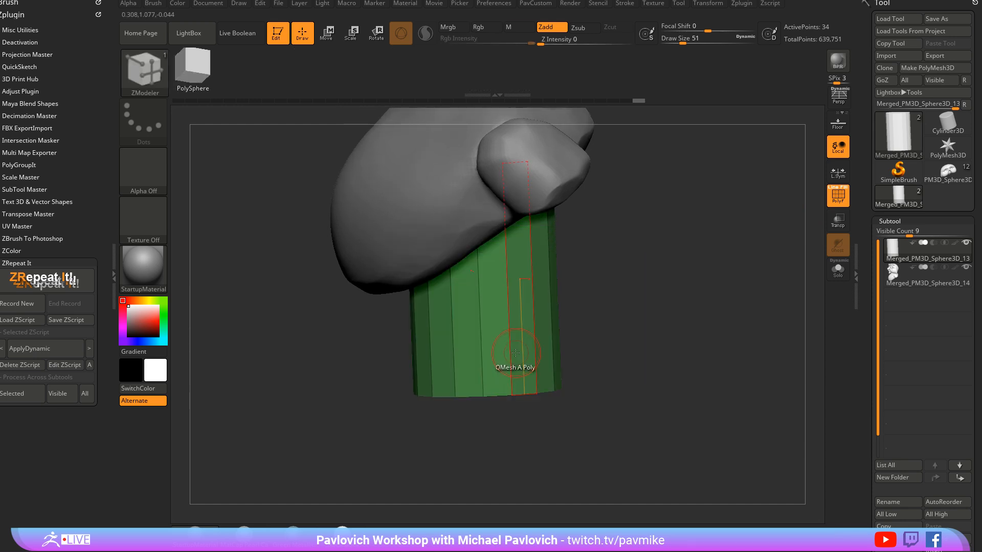
{"action": "left_click_drag", "start_coordinate": [510, 348], "coordinate": [506, 316]}
{"action": "left_click_drag", "start_coordinate": [619, 340], "coordinate": [628, 311]}
{"action": "key", "text": "ctrl+z"}
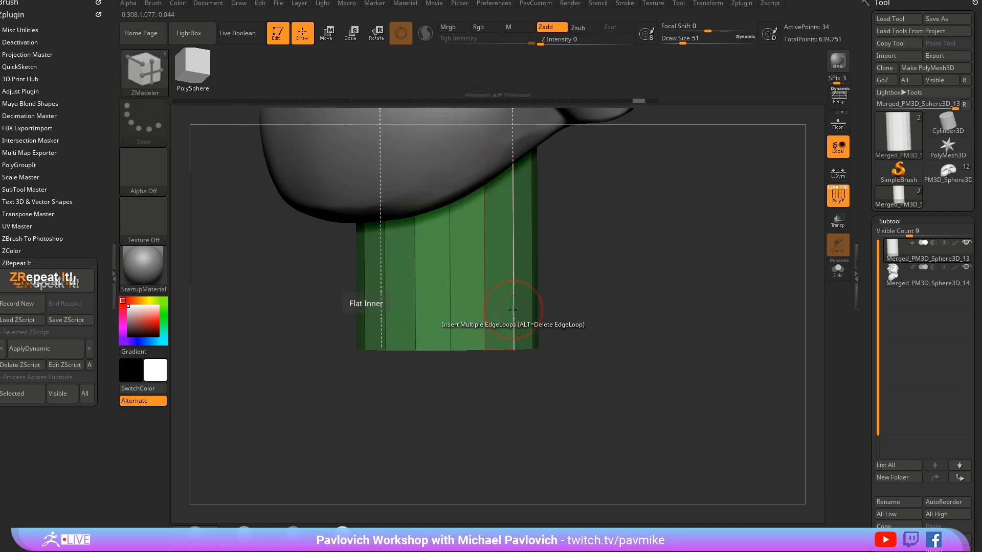
{"action": "key", "text": "space"}
{"action": "left_click", "coordinate": [484, 371]}
Step: Insert three closely spaced horizontal edge loops around the middle of the pedestal cylinder with ZModeler
{"action": "left_click_drag", "start_coordinate": [603, 322], "coordinate": [710, 296], "text": "shift"}
{"action": "key", "text": "space"}
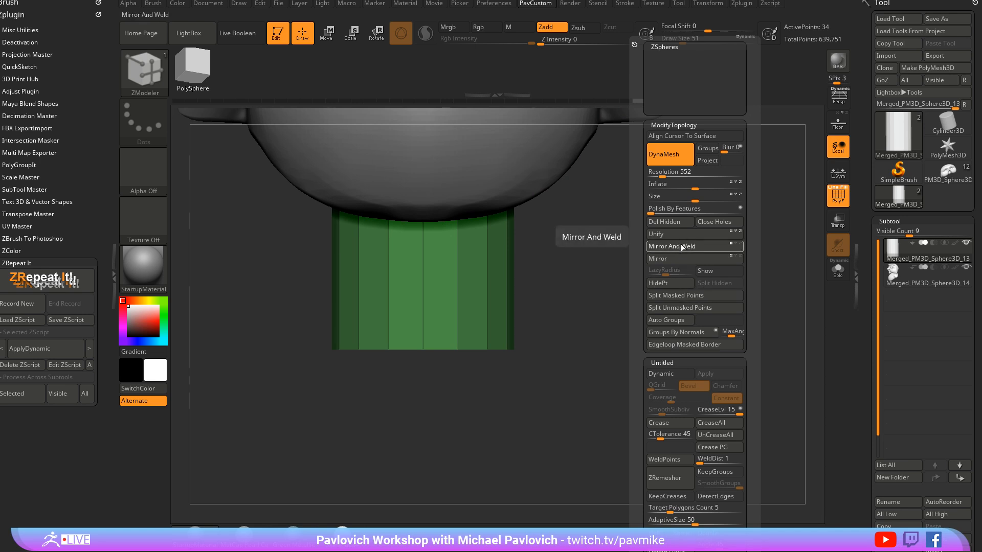
{"action": "left_click_drag", "start_coordinate": [611, 309], "coordinate": [674, 297]}
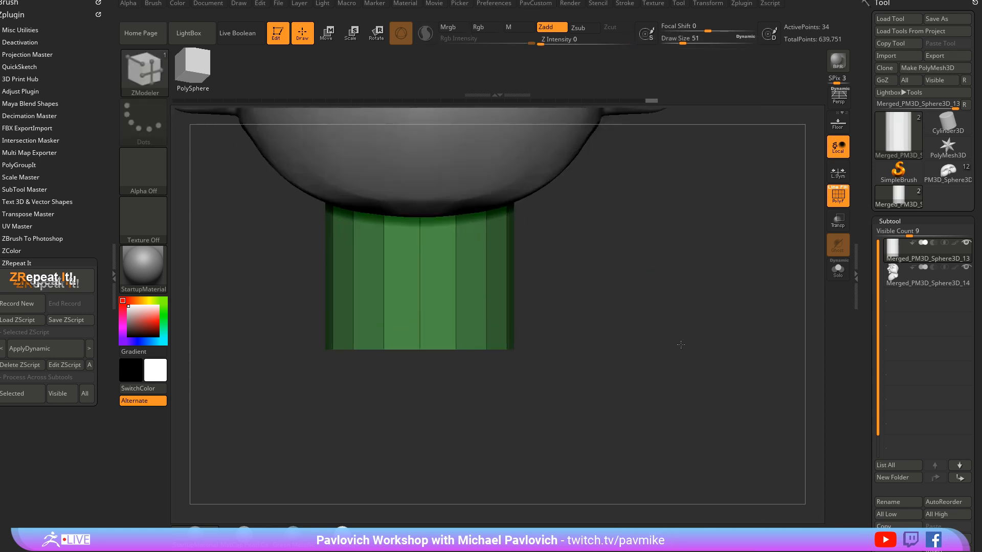
{"action": "left_click_drag", "start_coordinate": [481, 292], "coordinate": [481, 278]}
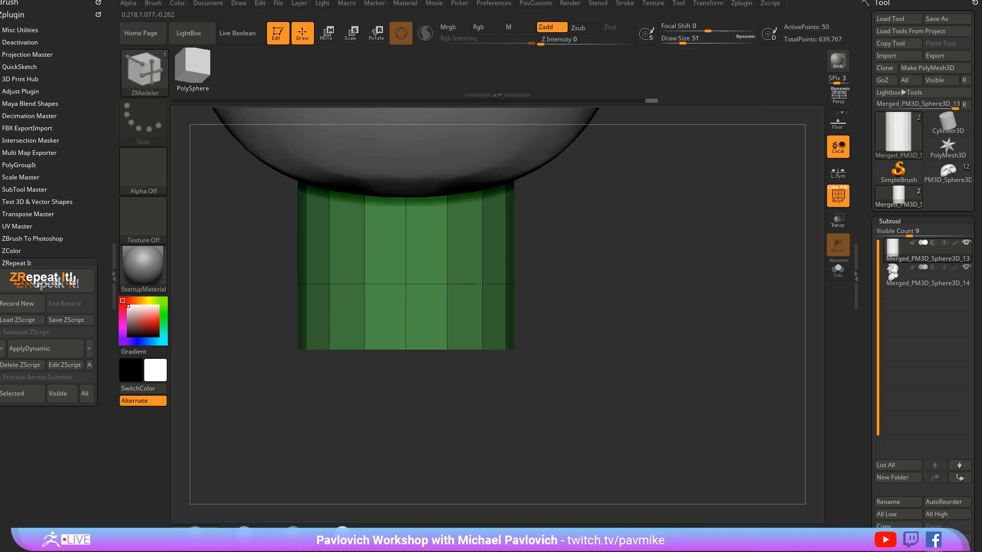
{"action": "mouse_move", "coordinate": [481, 289]}
{"action": "left_mouse_down"}
{"action": "mouse_move", "coordinate": [483, 268]}
{"action": "mouse_move", "coordinate": [481, 278]}
{"action": "left_mouse_up"}
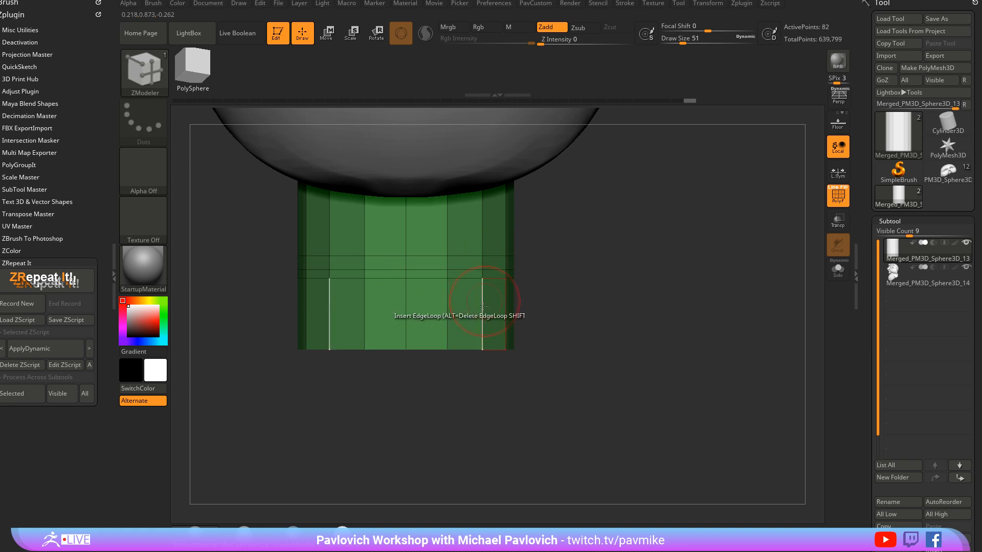
Step: Assign a separate polygroup to the band below the lowest edge loop using ZModeler's PolyGroup action on the polyloop
{"action": "left_click_drag", "start_coordinate": [567, 293], "coordinate": [488, 310]}
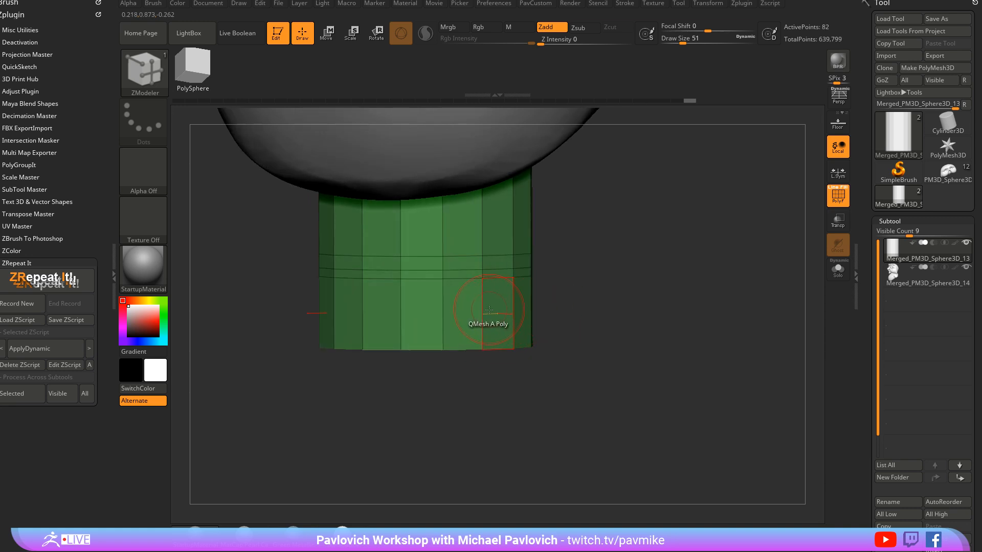
{"action": "key", "text": "space"}
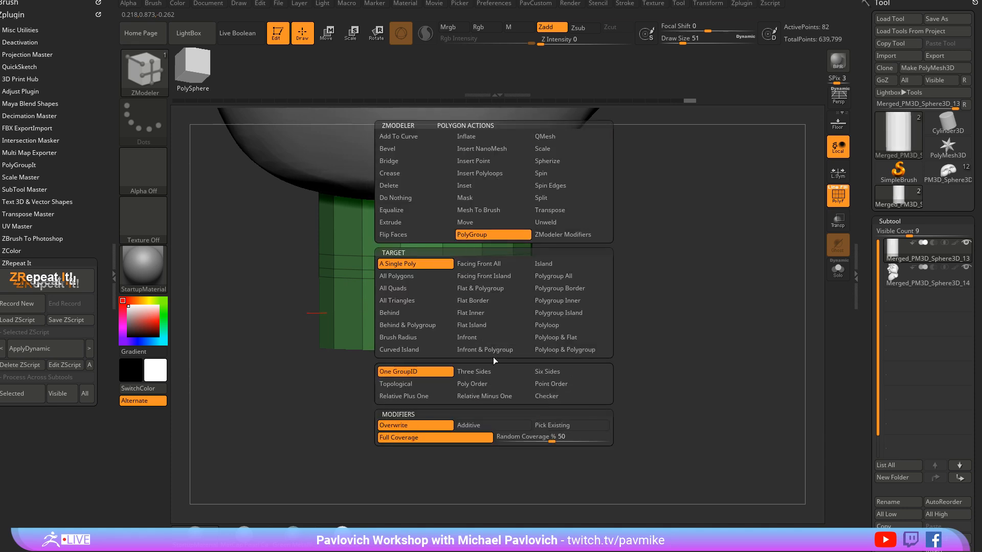
{"action": "left_click", "coordinate": [548, 277]}
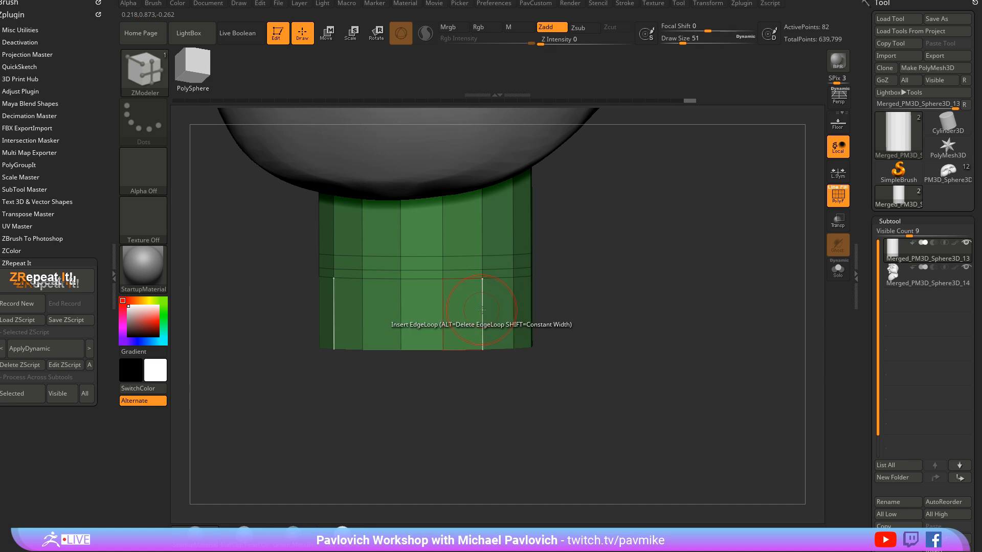
{"action": "key", "text": "space"}
{"action": "left_click", "coordinate": [461, 345]}
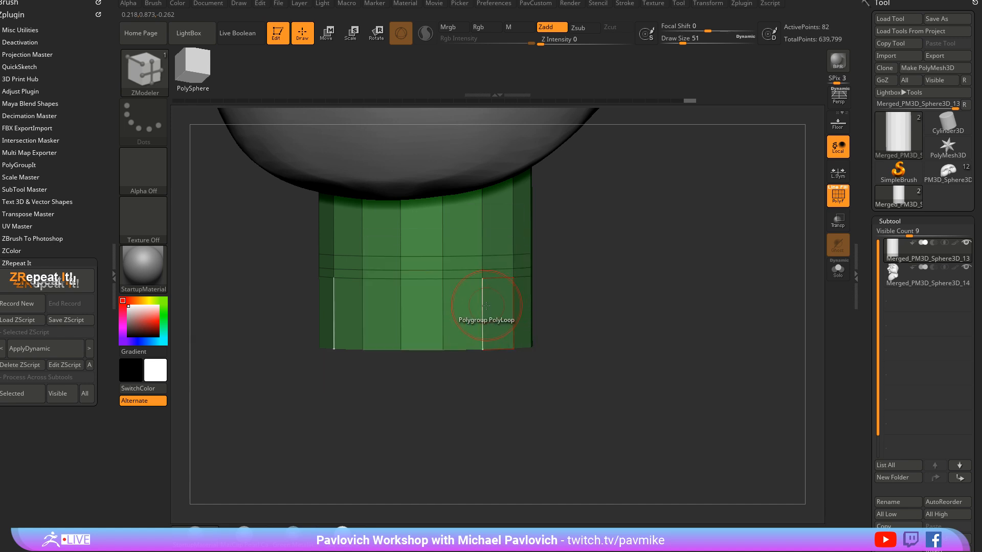
{"action": "left_click_drag", "start_coordinate": [600, 298], "coordinate": [509, 309]}
Step: Extrude the cylinder's lower band outward with ZModeler's QMesh action targeting Polygroup All
{"action": "key", "text": "space"}
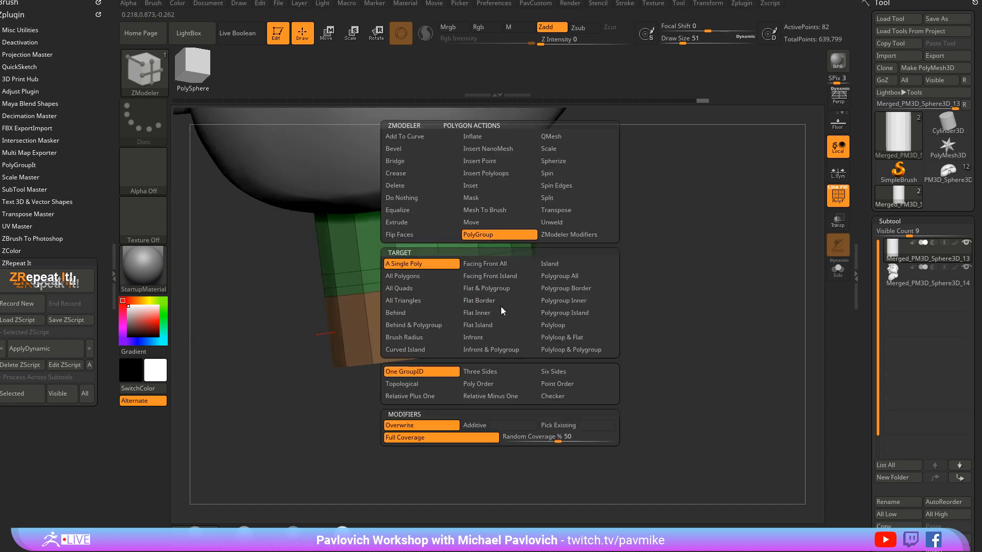
{"action": "left_click", "coordinate": [551, 136]}
{"action": "left_click", "coordinate": [565, 276]}
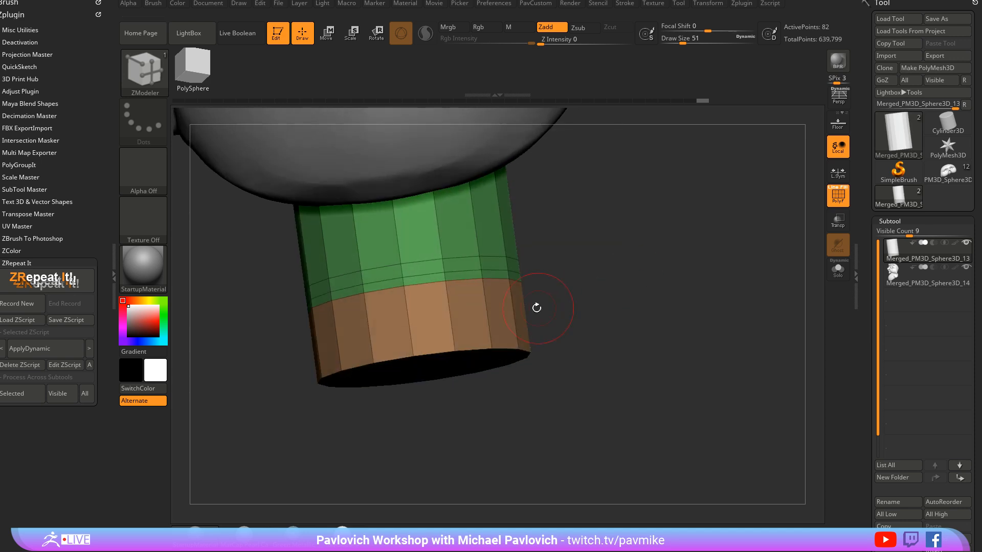
{"action": "left_click_drag", "start_coordinate": [499, 310], "coordinate": [541, 291]}
{"action": "left_click_drag", "start_coordinate": [606, 267], "coordinate": [610, 313]}
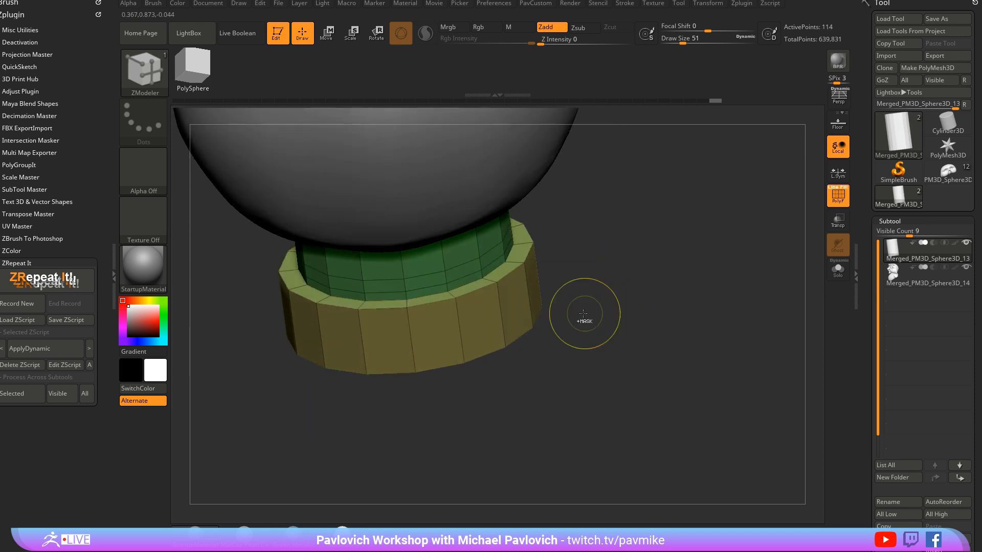
Step: Undo the latest QMesh extrusion on the pedestal's lower band
{"action": "key", "text": "ctrl+z"}
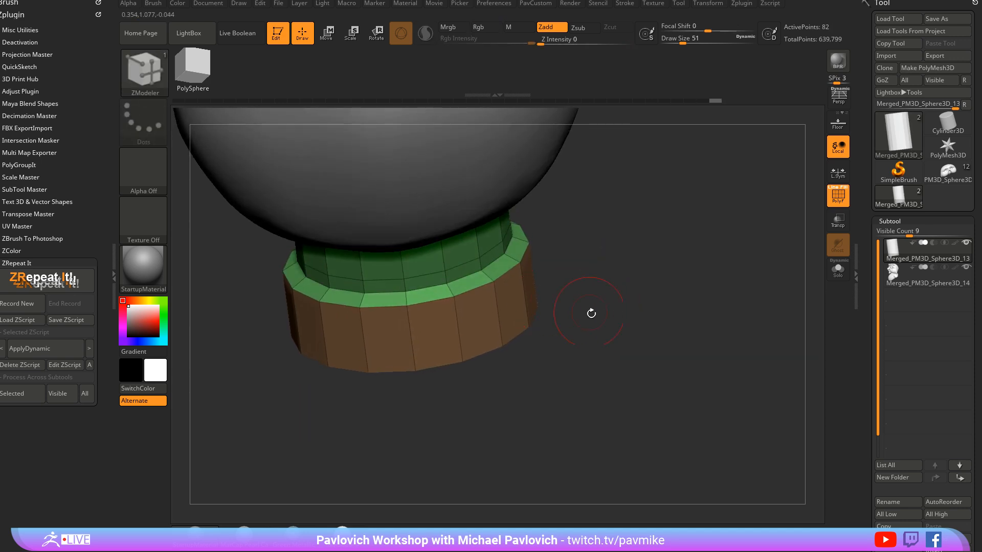
{"action": "left_click_drag", "start_coordinate": [591, 313], "coordinate": [527, 318], "text": "shift"}
{"action": "mouse_move", "coordinate": [643, 306]}
{"action": "left_mouse_down"}
{"action": "mouse_move", "coordinate": [616, 307]}
{"action": "mouse_move", "coordinate": [655, 323]}
{"action": "left_mouse_up"}
{"action": "left_click_drag", "start_coordinate": [655, 323], "coordinate": [648, 313], "text": "alt"}
Step: Insert multiple edge loops with ZModeler and interactive elevation to form a rounded bead just above the pedestal's widened base, using draw size 7
{"action": "key", "text": "s"}
{"action": "mouse_move", "coordinate": [635, 270]}
{"action": "left_mouse_down", "text": "alt"}
{"action": "mouse_move", "coordinate": [642, 317]}
{"action": "mouse_move", "coordinate": [629, 317]}
{"action": "left_mouse_up", "text": "alt"}
{"action": "mouse_move", "coordinate": [639, 310]}
{"action": "left_mouse_down", "text": "alt"}
{"action": "mouse_move", "coordinate": [642, 320]}
{"action": "mouse_move", "coordinate": [607, 182]}
{"action": "mouse_move", "coordinate": [621, 261]}
{"action": "left_mouse_up", "text": "alt"}
{"action": "left_click_drag", "start_coordinate": [622, 262], "coordinate": [679, 274]}
{"action": "key", "text": "space"}
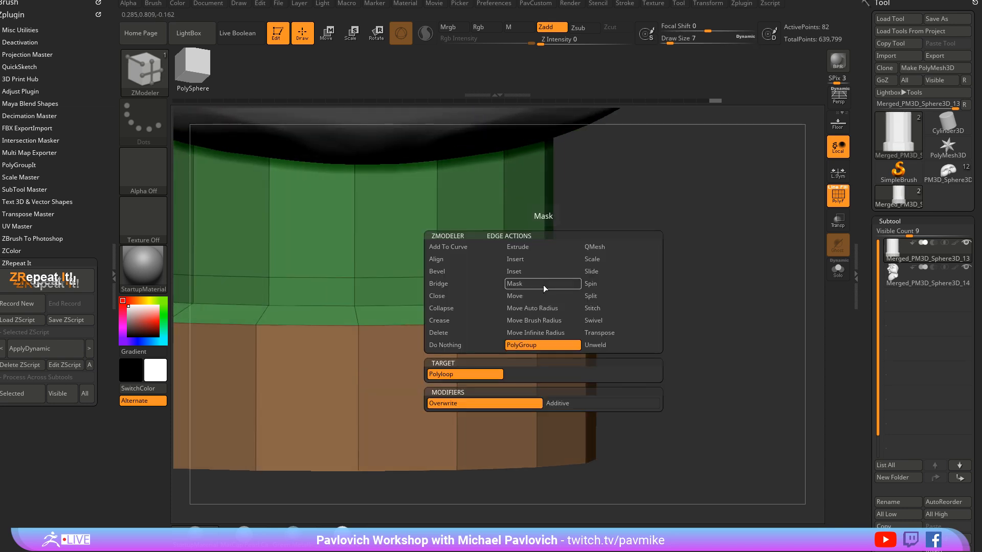
{"action": "left_click", "coordinate": [511, 259]}
{"action": "left_click", "coordinate": [458, 374]}
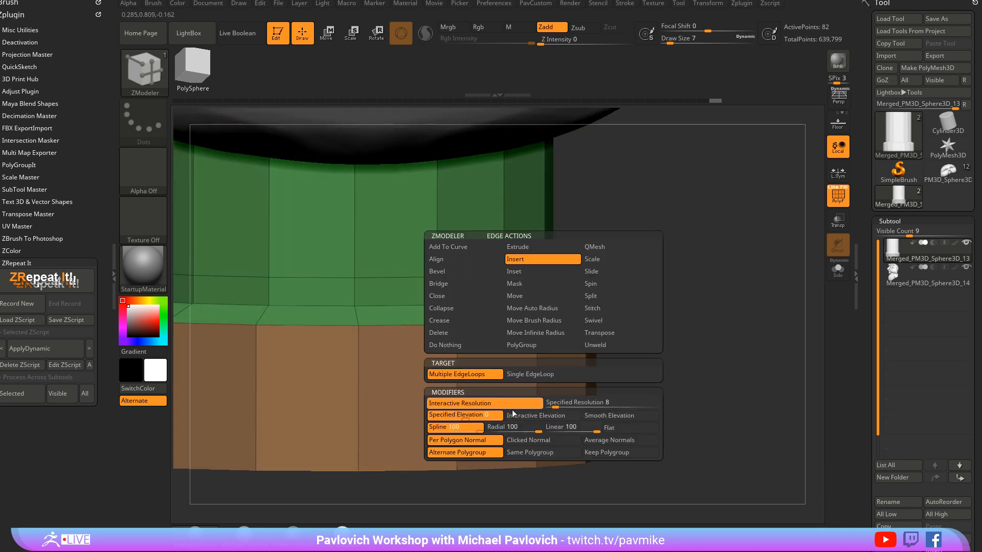
{"action": "left_click_drag", "start_coordinate": [669, 358], "coordinate": [680, 361]}
{"action": "left_click_drag", "start_coordinate": [544, 286], "coordinate": [643, 267]}
{"action": "left_click_drag", "start_coordinate": [643, 260], "coordinate": [696, 337]}
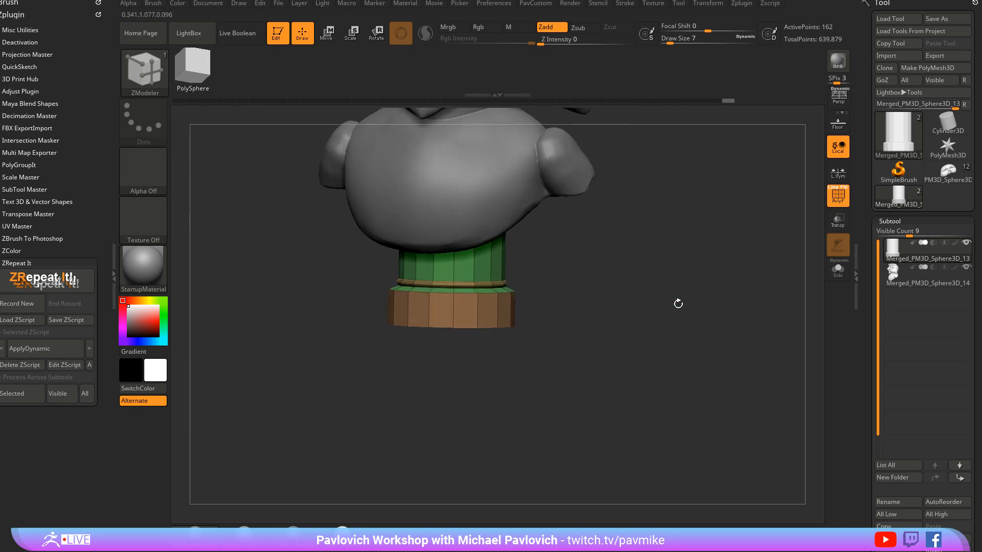
Step: Hide the green polygroup, run Auto Groups so the raised bead becomes its own polygroup, and show the whole pedestal again
{"action": "key", "text": "space"}
{"action": "key", "text": "ctrl+shift"}
{"action": "left_click", "coordinate": [532, 289], "text": "ctrl+shift"}
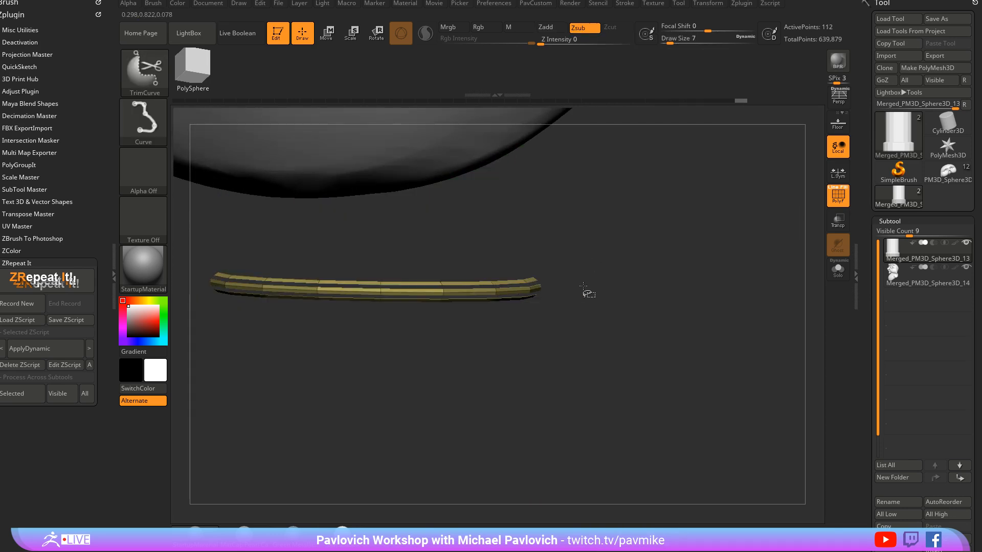
{"action": "left_click", "coordinate": [692, 276], "text": "ctrl+shift"}
{"action": "mouse_move", "coordinate": [692, 276]}
{"action": "left_mouse_down"}
{"action": "mouse_move", "coordinate": [651, 257]}
{"action": "mouse_move", "coordinate": [629, 264]}
{"action": "left_mouse_up"}
{"action": "key", "text": "ctrl+shift"}
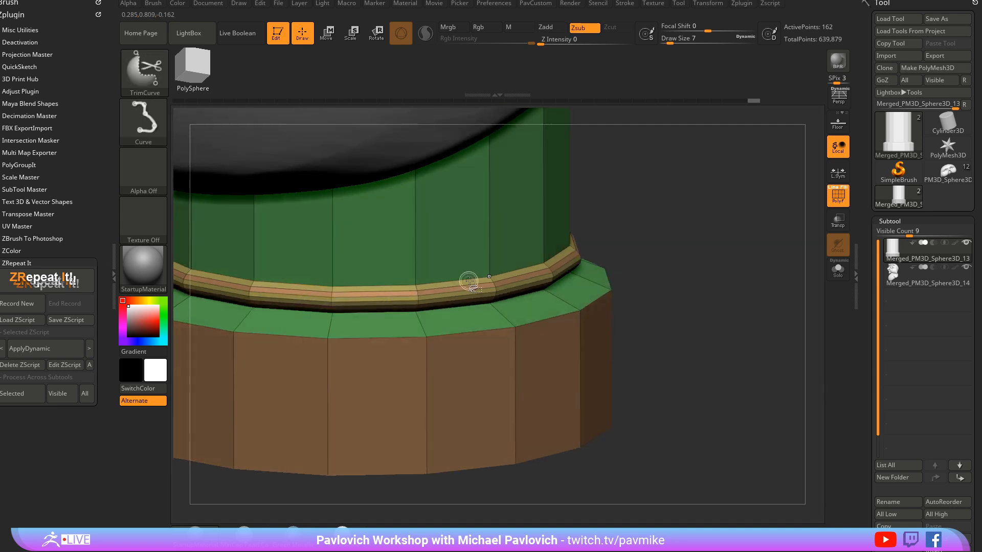
{"action": "left_click", "coordinate": [504, 280], "text": "ctrl+shift"}
{"action": "key", "text": "space"}
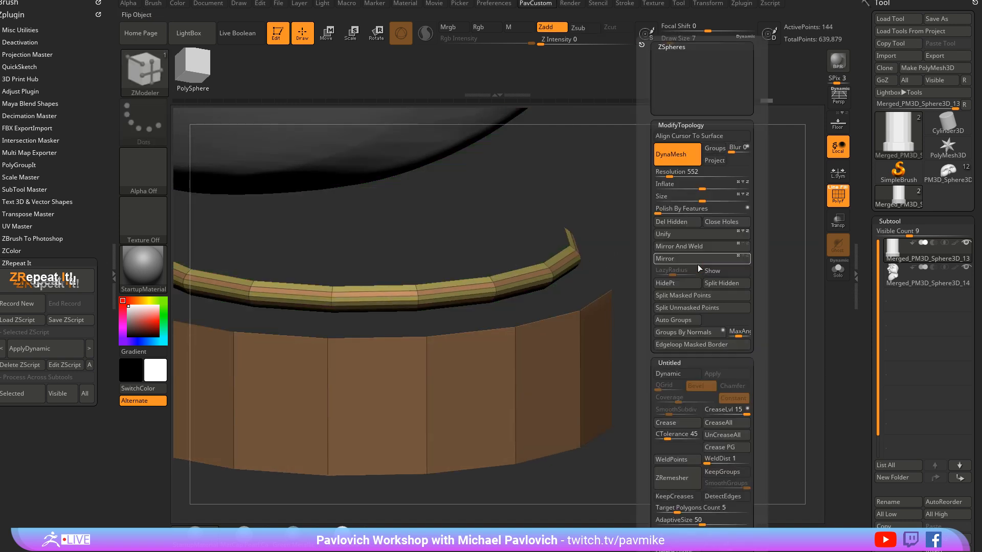
{"action": "left_click", "coordinate": [678, 319]}
{"action": "left_click", "coordinate": [717, 300], "text": "ctrl+shift"}
{"action": "left_click_drag", "start_coordinate": [717, 300], "coordinate": [712, 281], "text": "alt"}
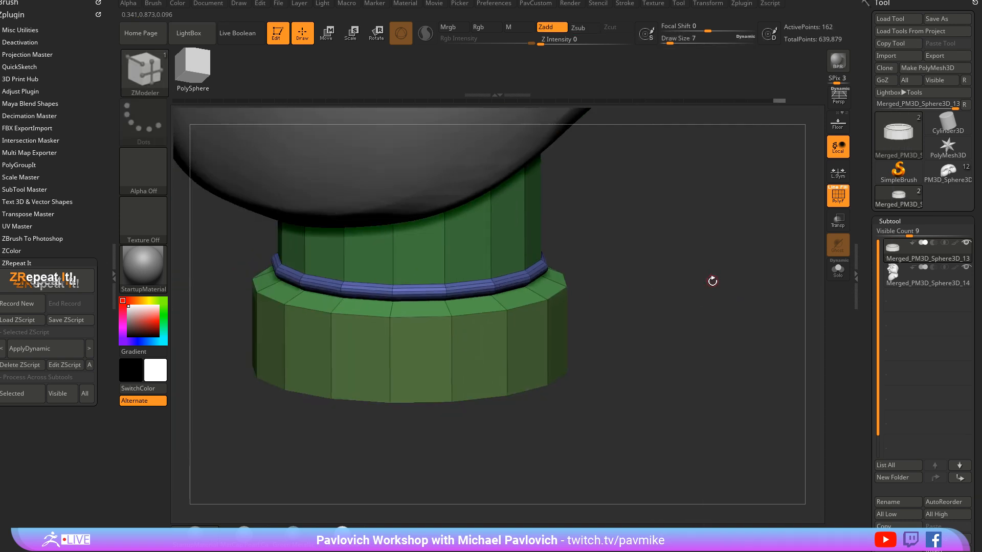
Step: Crease the pedestal along its polygroups, enable Dynamic Subdivision, and set the crease level to 3
{"action": "key", "text": "space"}
{"action": "left_click", "coordinate": [730, 446]}
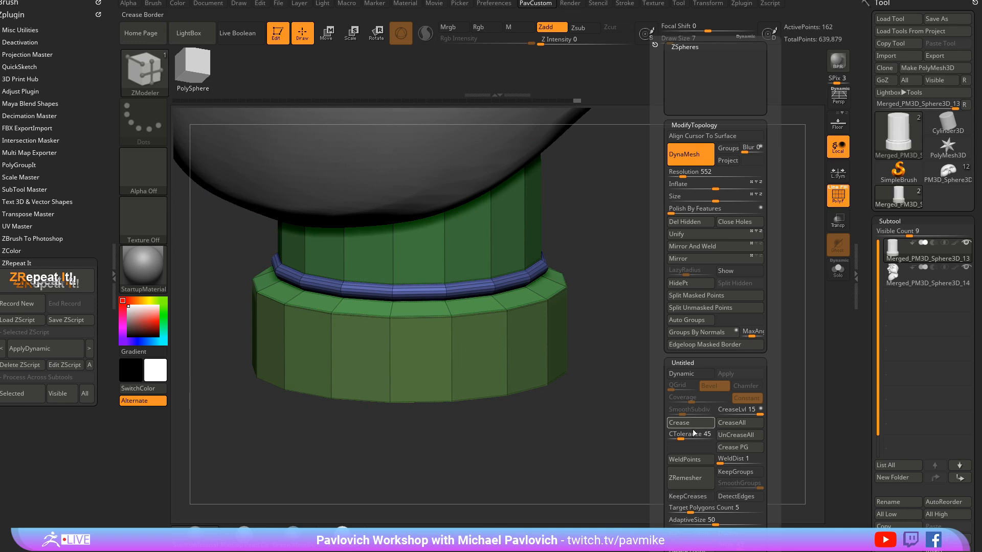
{"action": "left_click", "coordinate": [696, 373]}
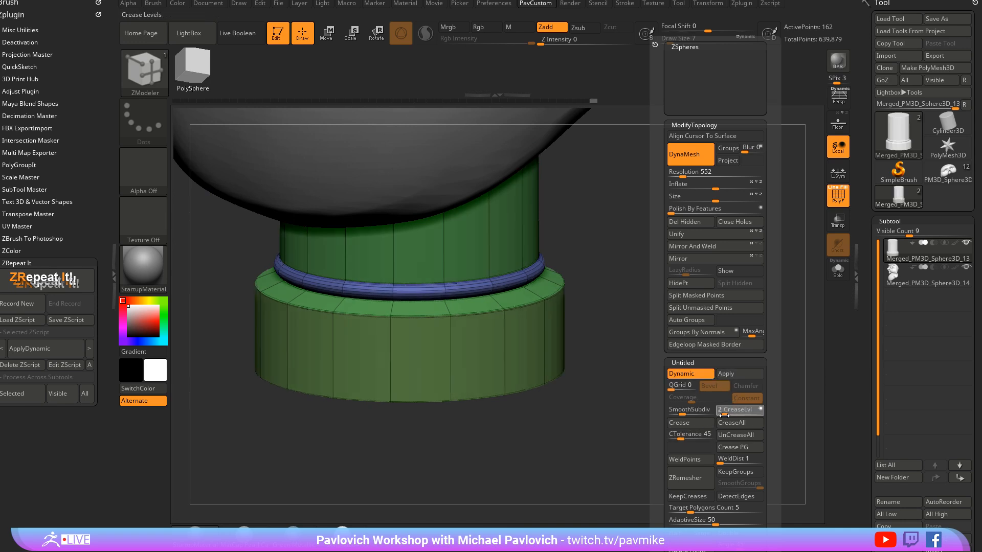
{"action": "left_click", "coordinate": [723, 415]}
{"action": "key", "text": "space"}
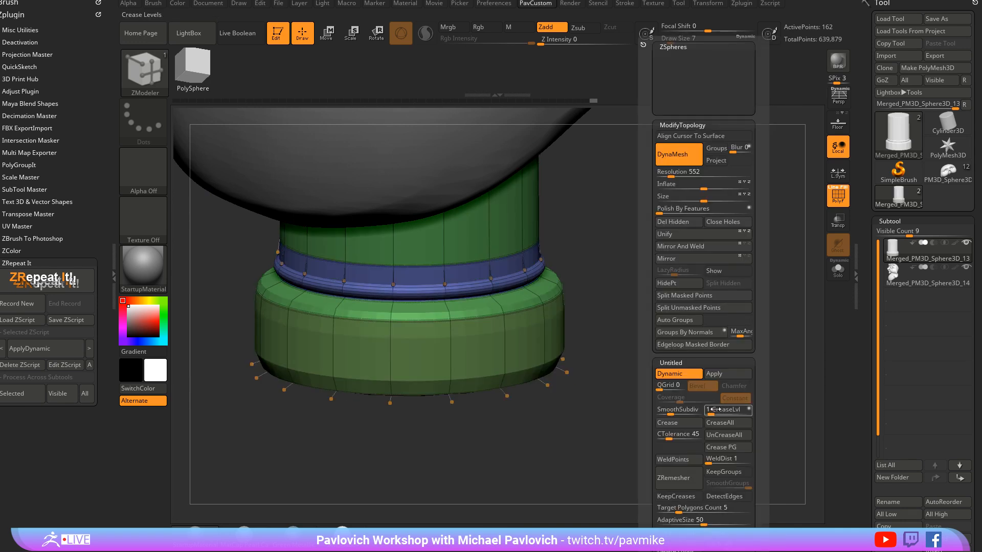
{"action": "left_click_drag", "start_coordinate": [711, 412], "coordinate": [718, 412]}
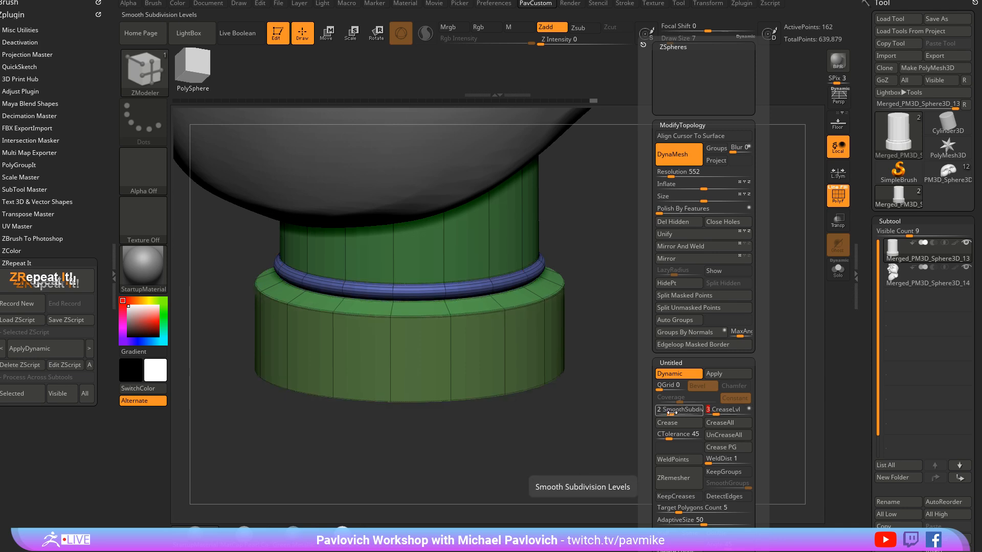
Step: Lower the crease level to soften the pedestal's creased edges and check the result without PolyFrame
{"action": "right_click_drag", "start_coordinate": [655, 384], "coordinate": [677, 387], "text": "ctrl"}
{"action": "key", "text": "space"}
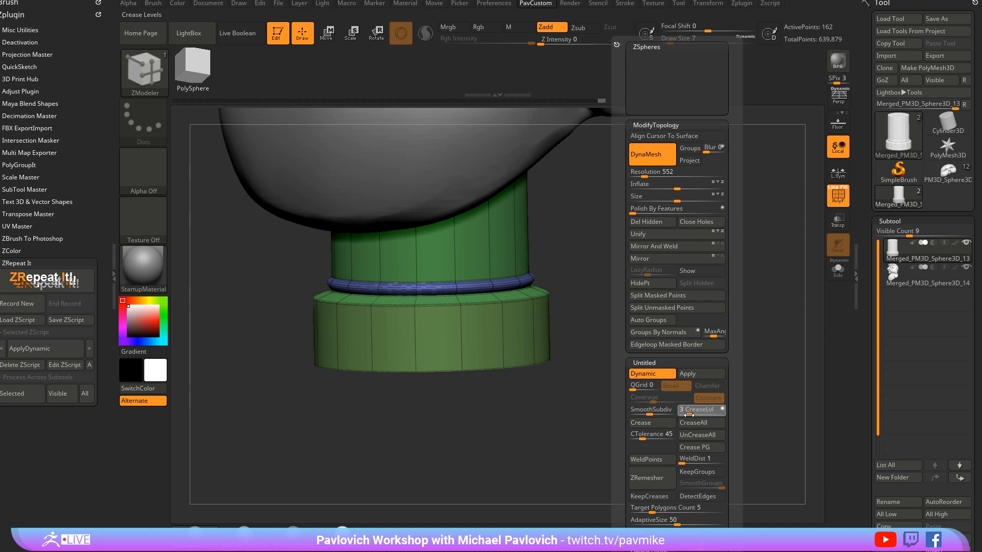
{"action": "left_click_drag", "start_coordinate": [687, 415], "coordinate": [682, 415]}
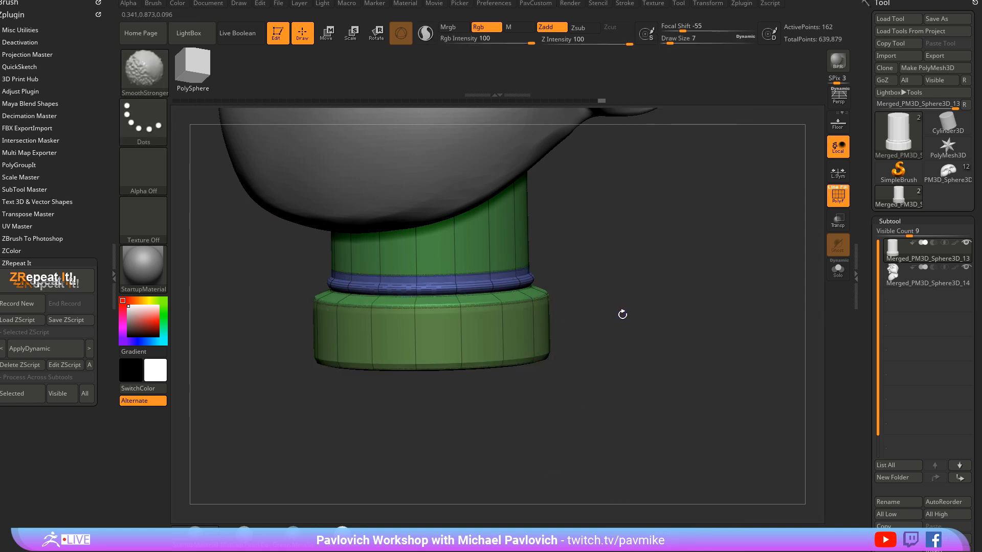
{"action": "key", "text": "shift+f"}
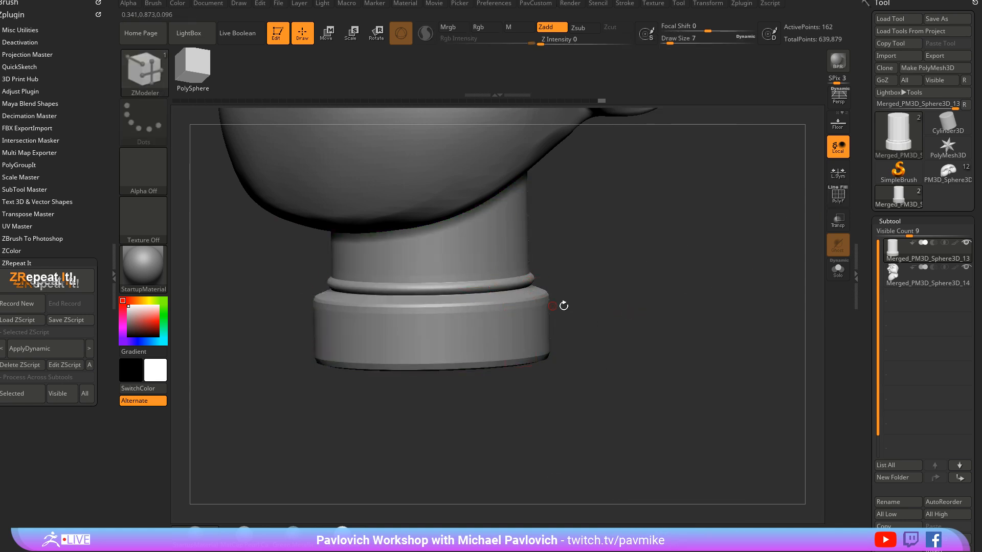
{"action": "left_click_drag", "start_coordinate": [587, 376], "coordinate": [677, 269]}
Step: Insert a single edge loop near the outer rim of the pedestal's underside and lower the crease level
{"action": "left_click", "coordinate": [837, 200]}
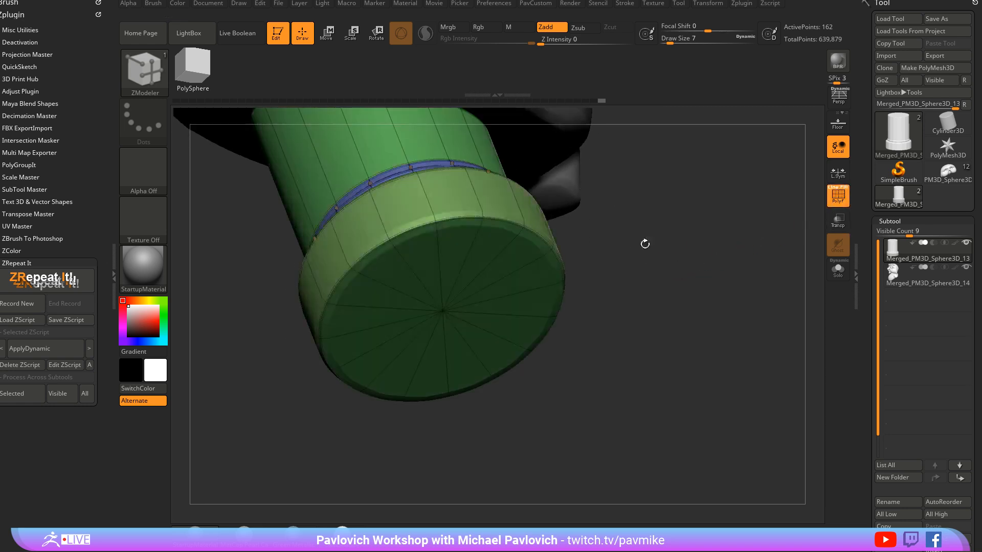
{"action": "key", "text": "space"}
{"action": "left_click", "coordinate": [481, 374]}
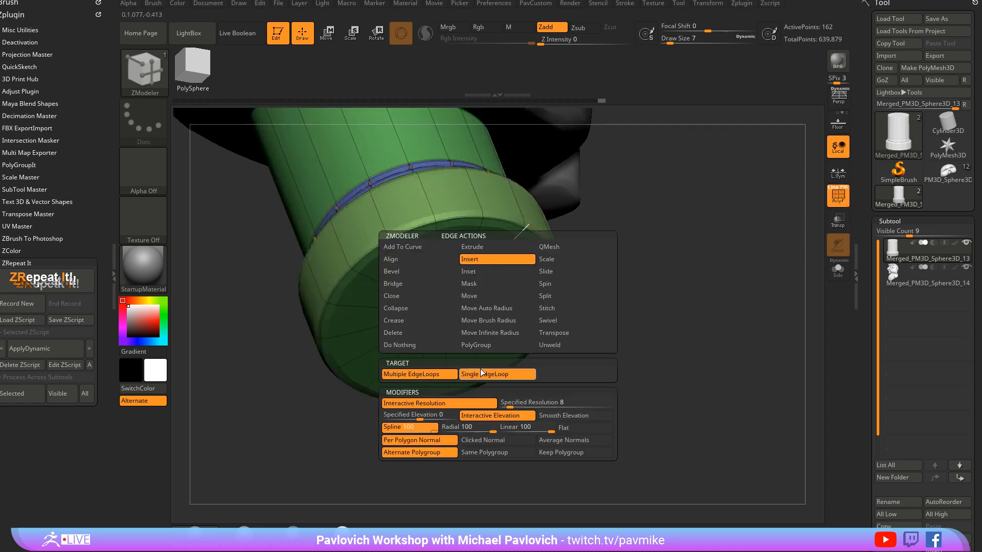
{"action": "mouse_move", "coordinate": [505, 249]}
{"action": "left_mouse_down"}
{"action": "mouse_move", "coordinate": [525, 228]}
{"action": "mouse_move", "coordinate": [506, 247]}
{"action": "left_mouse_up"}
{"action": "key", "text": "grave"}
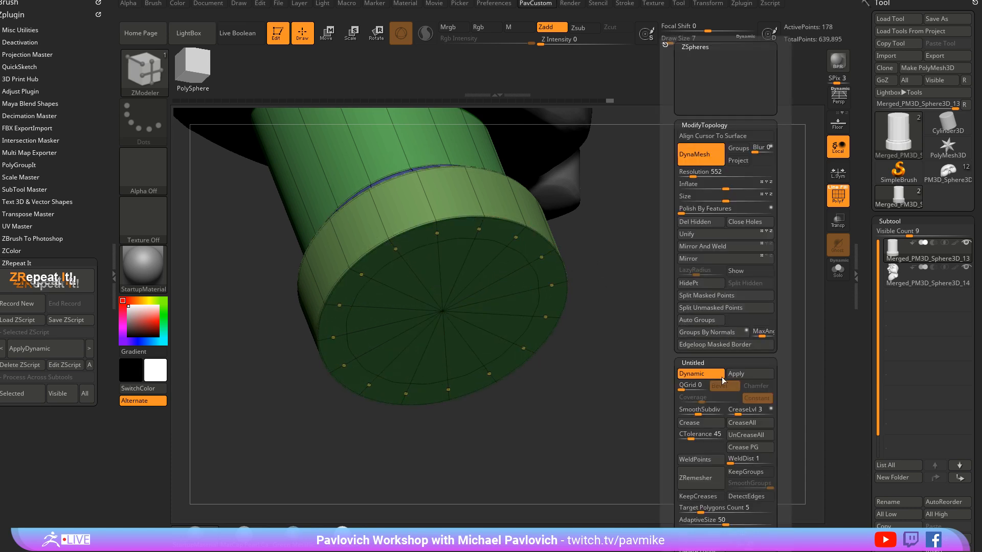
{"action": "left_click", "coordinate": [733, 414]}
Step: Compare the pedestal with Dynamic Subdivision off and on, and inspect it without PolyFrame
{"action": "key", "text": "shift+d"}
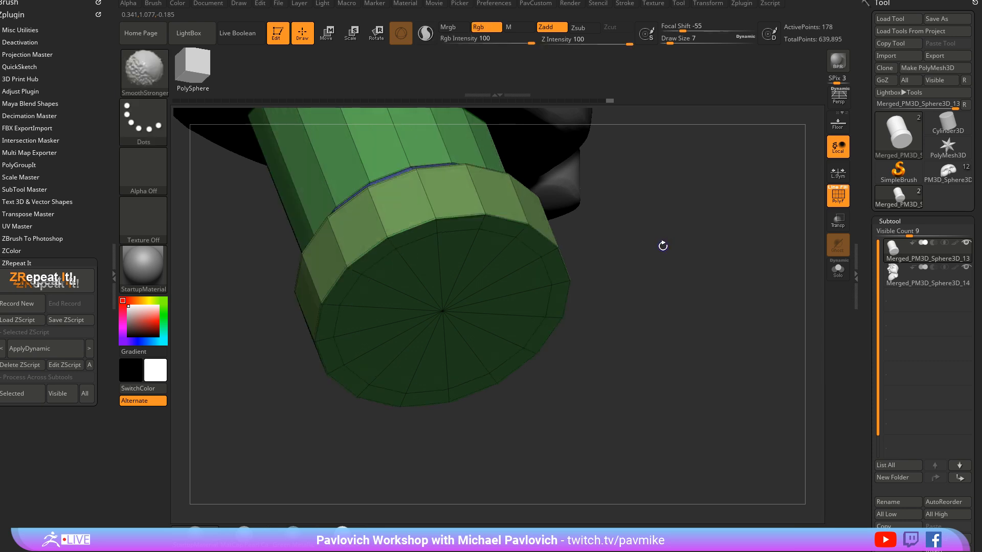
{"action": "key", "text": "d"}
{"action": "left_click_drag", "start_coordinate": [691, 261], "coordinate": [697, 319], "text": "shift"}
{"action": "left_click", "coordinate": [832, 197]}
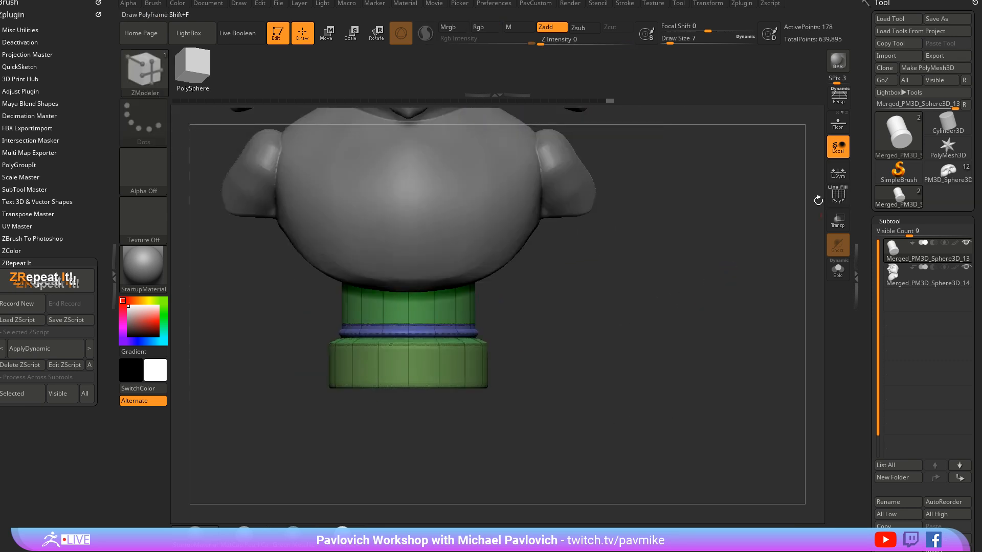
{"action": "mouse_move", "coordinate": [716, 218]}
{"action": "left_mouse_down", "text": "alt"}
{"action": "mouse_move", "coordinate": [686, 287]}
{"action": "mouse_move", "coordinate": [618, 309]}
{"action": "mouse_move", "coordinate": [657, 309]}
{"action": "left_mouse_up", "text": "alt"}
Step: Insert an edge loop around the cylinder near its upper end with draw size 77, and lower the crease level
{"action": "key", "text": "s"}
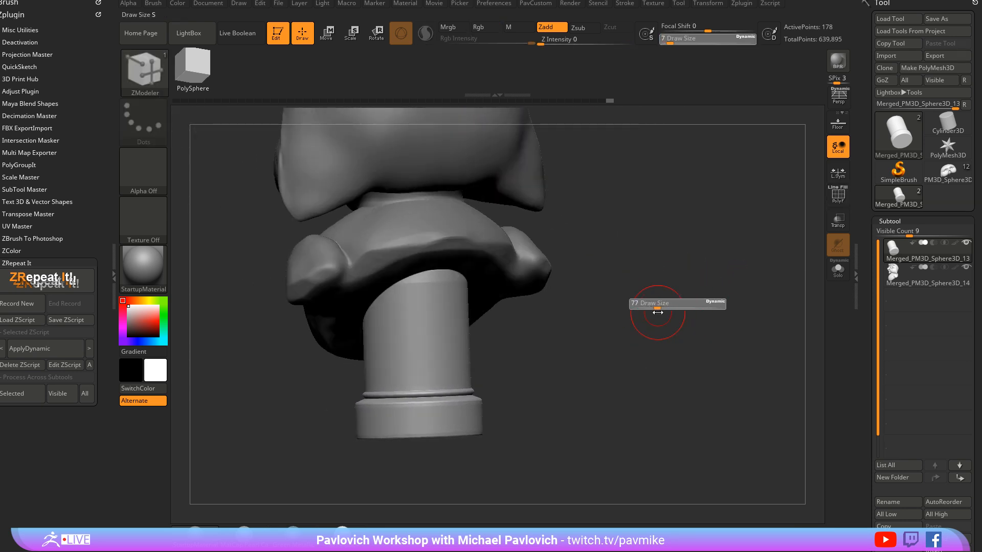
{"action": "left_click_drag", "start_coordinate": [712, 278], "coordinate": [721, 296], "text": "alt"}
{"action": "left_click", "coordinate": [838, 197]}
{"action": "left_click_drag", "start_coordinate": [690, 235], "coordinate": [681, 256]}
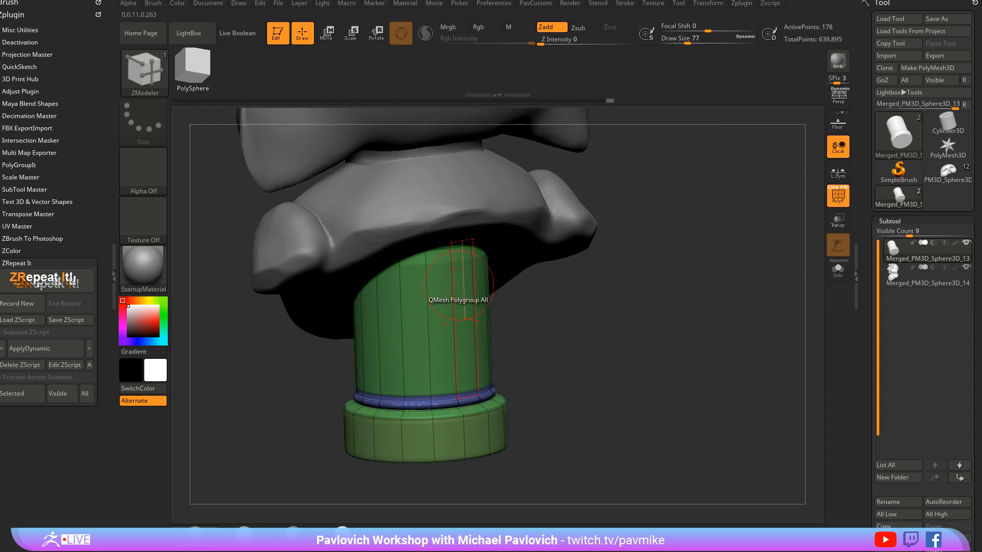
{"action": "left_click", "coordinate": [443, 275]}
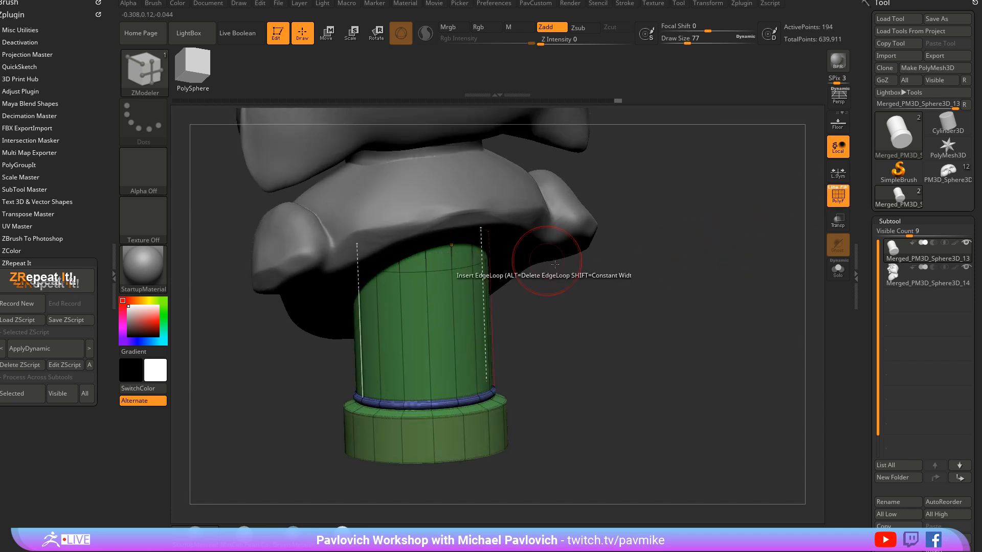
{"action": "key", "text": "3"}
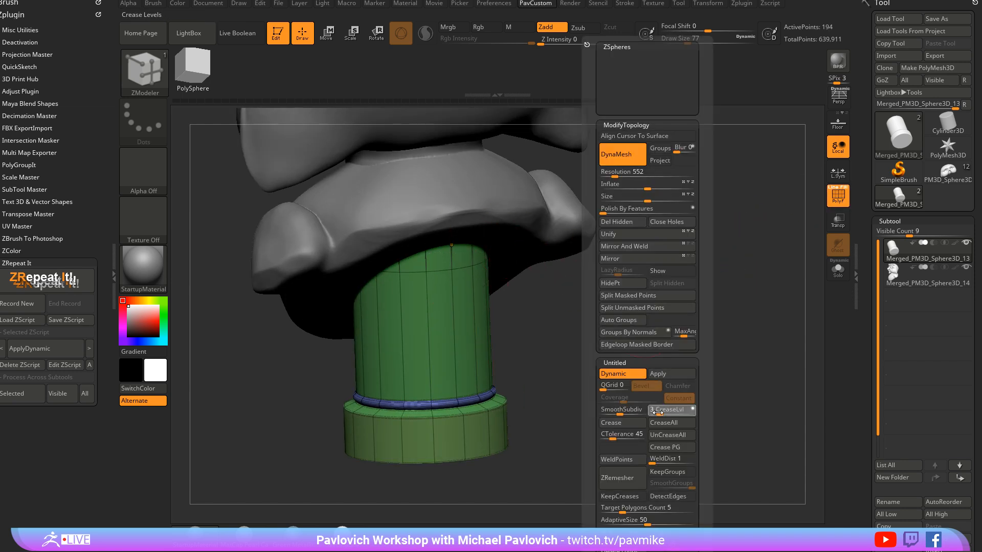
{"action": "left_click_drag", "start_coordinate": [470, 484], "coordinate": [511, 445], "text": "alt"}
Step: Inspect the smoothed pedestal without PolyFrame, both beneath the owl and isolated in Solo mode
{"action": "left_click_drag", "start_coordinate": [662, 361], "coordinate": [725, 327]}
{"action": "left_click", "coordinate": [839, 199]}
{"action": "mouse_move", "coordinate": [777, 256]}
{"action": "left_mouse_down", "text": "shift"}
{"action": "mouse_move", "coordinate": [719, 267]}
{"action": "mouse_move", "coordinate": [755, 292]}
{"action": "mouse_move", "coordinate": [676, 297]}
{"action": "mouse_move", "coordinate": [693, 287]}
{"action": "mouse_move", "coordinate": [664, 309]}
{"action": "mouse_move", "coordinate": [674, 315]}
{"action": "mouse_move", "coordinate": [563, 322]}
{"action": "mouse_move", "coordinate": [662, 314]}
{"action": "mouse_move", "coordinate": [685, 299]}
{"action": "mouse_move", "coordinate": [732, 319]}
{"action": "mouse_move", "coordinate": [727, 407]}
{"action": "mouse_move", "coordinate": [718, 407]}
{"action": "left_mouse_up", "text": "shift"}
{"action": "key", "text": "grave"}
{"action": "key", "text": "s"}
{"action": "mouse_move", "coordinate": [761, 360]}
{"action": "left_mouse_down", "text": "alt"}
{"action": "mouse_move", "coordinate": [749, 263]}
{"action": "mouse_move", "coordinate": [757, 180]}
{"action": "left_mouse_up", "text": "alt"}
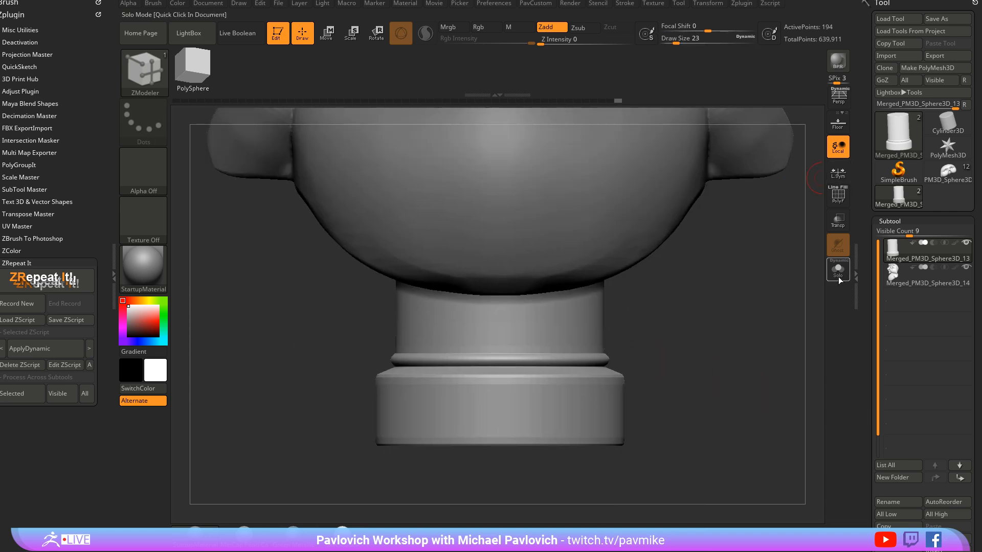
{"action": "left_click", "coordinate": [838, 276]}
{"action": "left_click_drag", "start_coordinate": [767, 318], "coordinate": [770, 343], "text": "alt"}
{"action": "left_click", "coordinate": [844, 275]}
Step: Turn off the subdivision preview, mask everything except the blue bead, and scale the bead taller along Y with the gizmo
{"action": "left_click", "coordinate": [837, 196]}
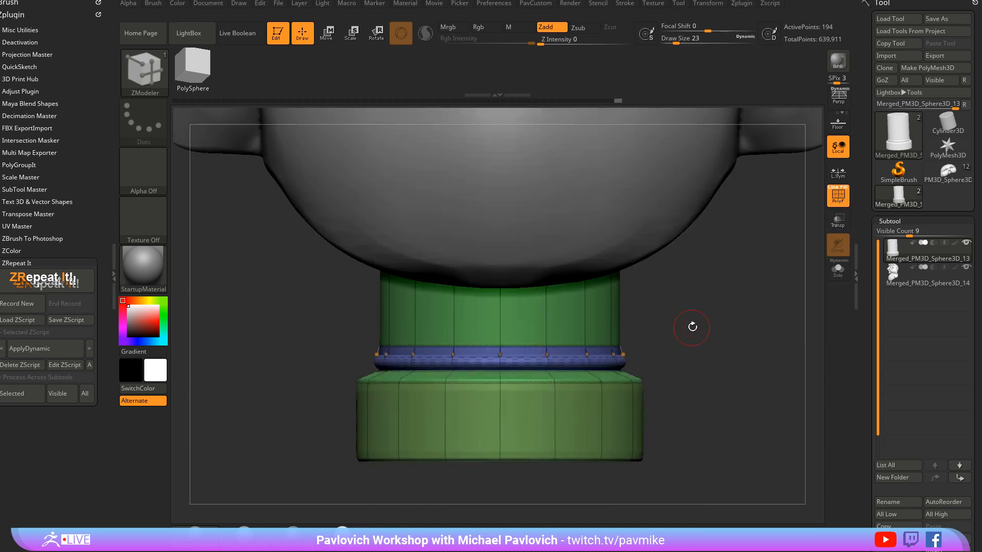
{"action": "key", "text": "shift+d"}
{"action": "left_click_drag", "start_coordinate": [713, 288], "coordinate": [326, 379], "text": "ctrl"}
{"action": "key", "text": "w"}
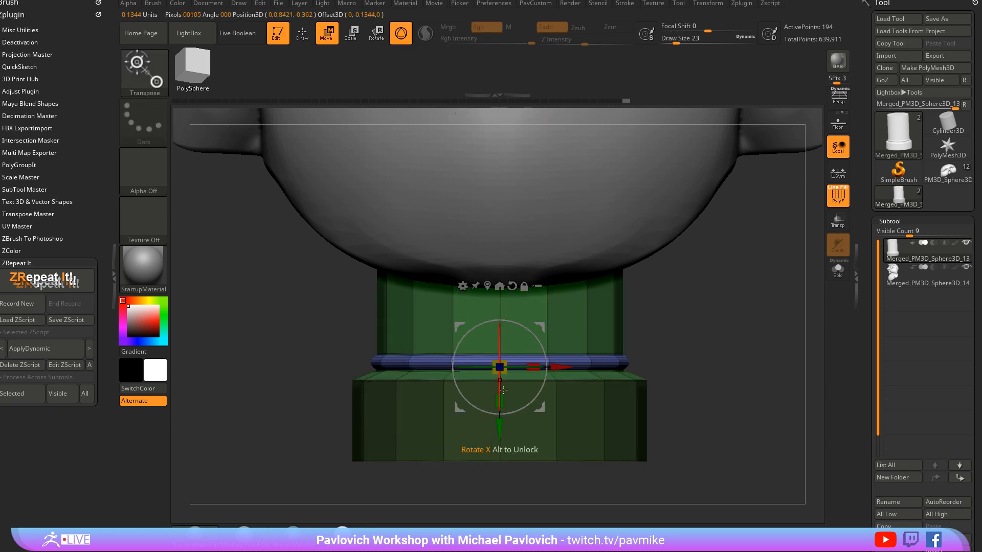
{"action": "left_click_drag", "start_coordinate": [500, 403], "coordinate": [497, 469]}
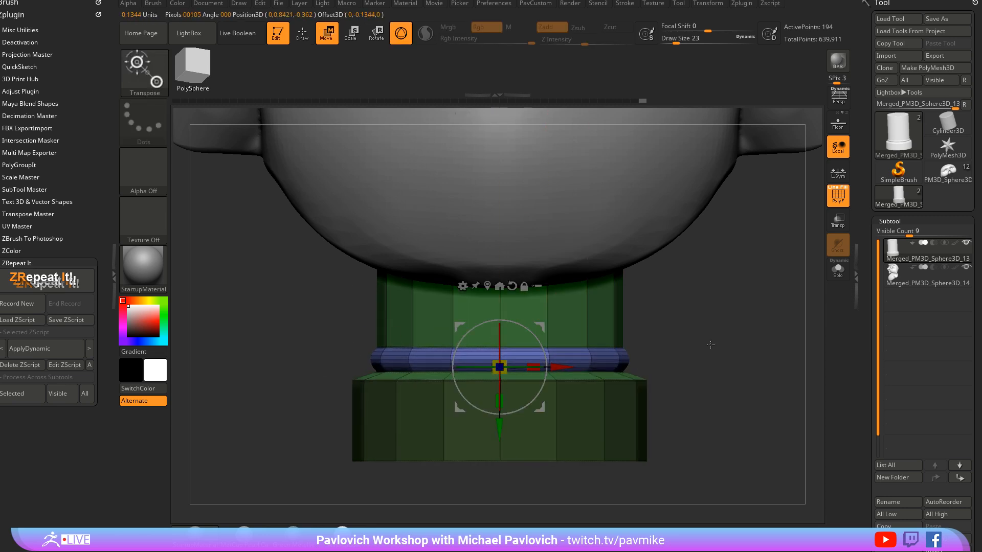
{"action": "left_click_drag", "start_coordinate": [685, 312], "coordinate": [662, 322]}
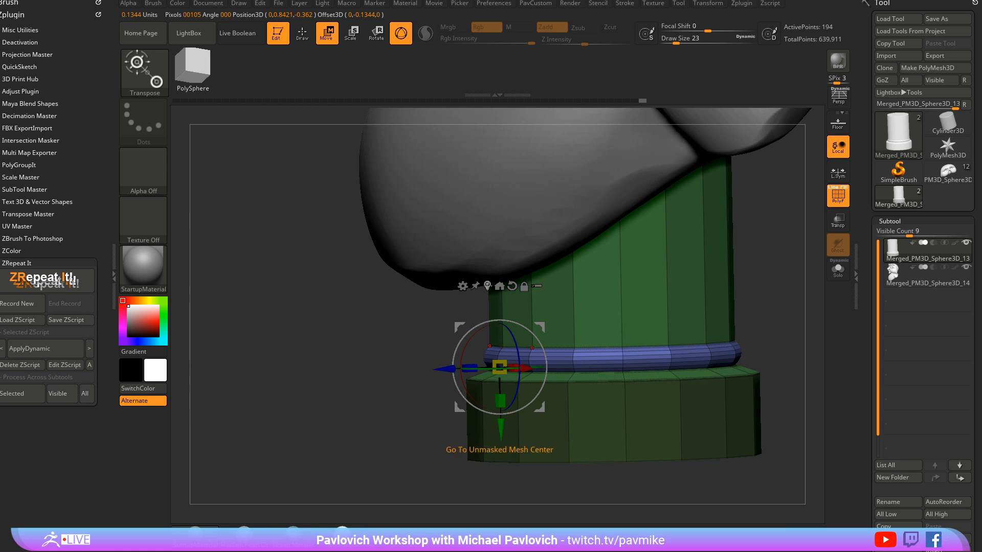
Step: Send the gizmo to the unmasked mesh center and try scaling the bead vertically and radially
{"action": "left_click", "coordinate": [487, 286]}
{"action": "left_click_drag", "start_coordinate": [756, 263], "coordinate": [716, 293]}
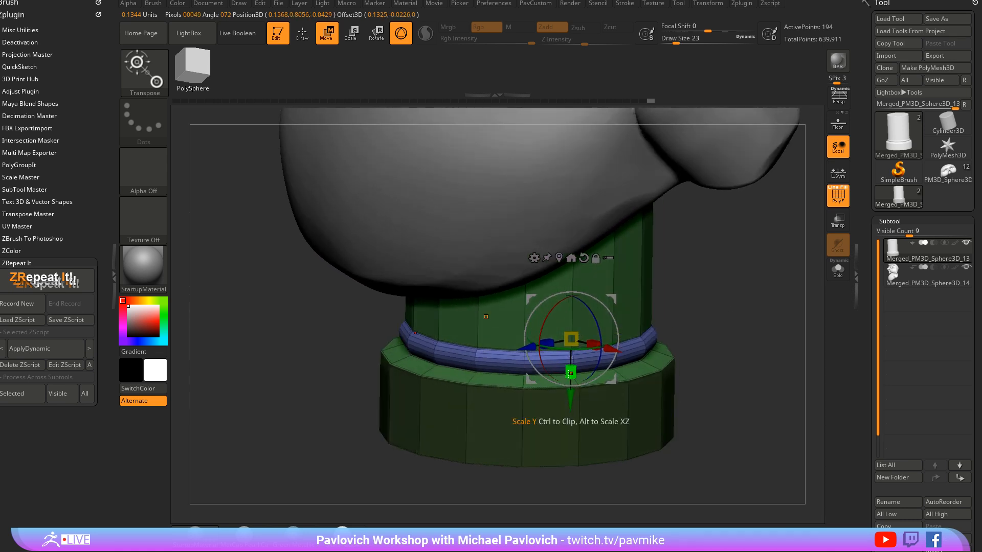
{"action": "mouse_move", "coordinate": [571, 374]}
{"action": "left_mouse_down"}
{"action": "mouse_move", "coordinate": [571, 364]}
{"action": "mouse_move", "coordinate": [571, 374]}
{"action": "left_mouse_up"}
{"action": "key", "text": "ctrl+z"}
{"action": "left_click_drag", "start_coordinate": [570, 373], "coordinate": [570, 374], "text": "alt"}
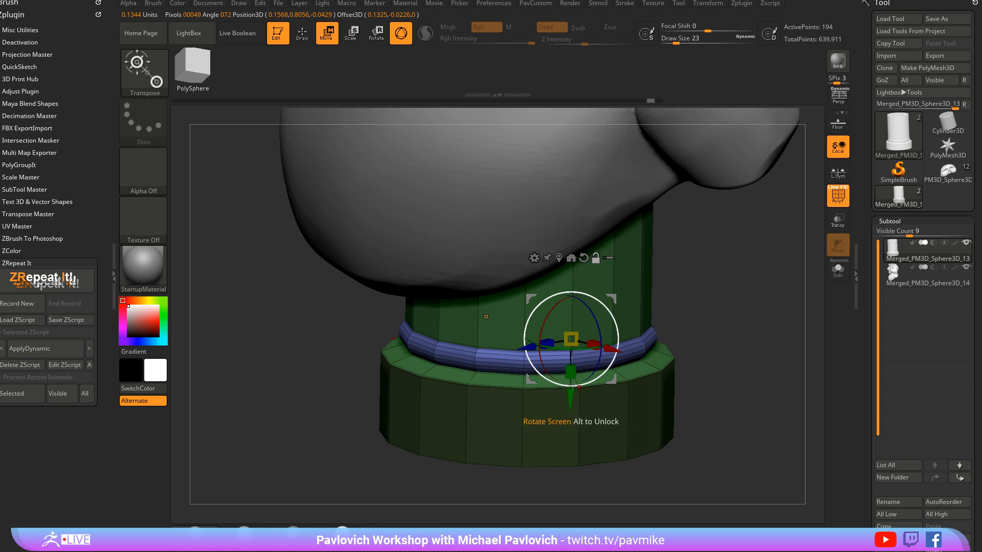
{"action": "key", "text": "ctrl+z"}
Step: Scale the unmasked bead along Y and Z, and radially across XZ, with the gizmo
{"action": "left_click", "coordinate": [434, 280], "text": "alt"}
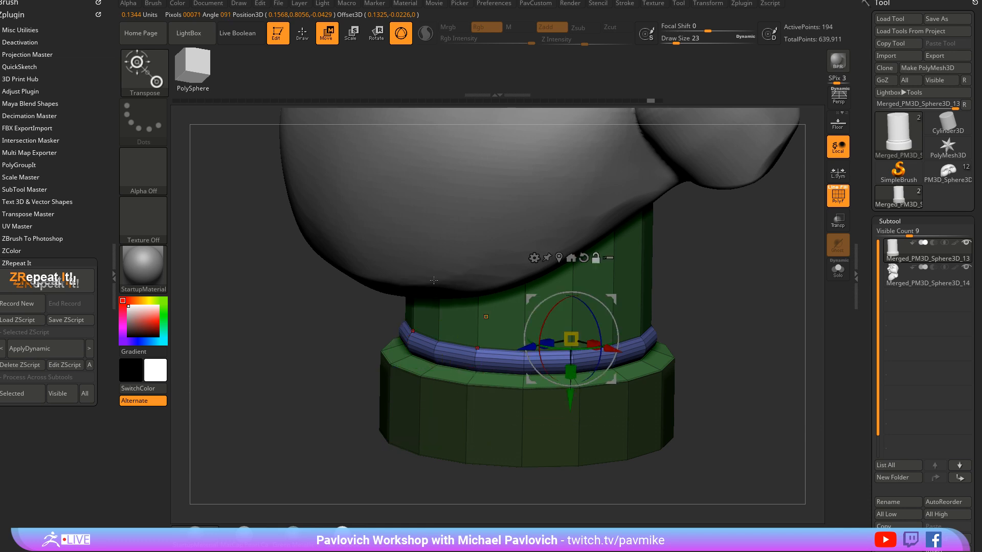
{"action": "left_click_drag", "start_coordinate": [731, 312], "coordinate": [682, 302]}
{"action": "mouse_move", "coordinate": [572, 374]}
{"action": "left_mouse_down"}
{"action": "mouse_move", "coordinate": [570, 348]}
{"action": "mouse_move", "coordinate": [571, 361]}
{"action": "left_mouse_up"}
{"action": "left_click_drag", "start_coordinate": [726, 328], "coordinate": [766, 327]}
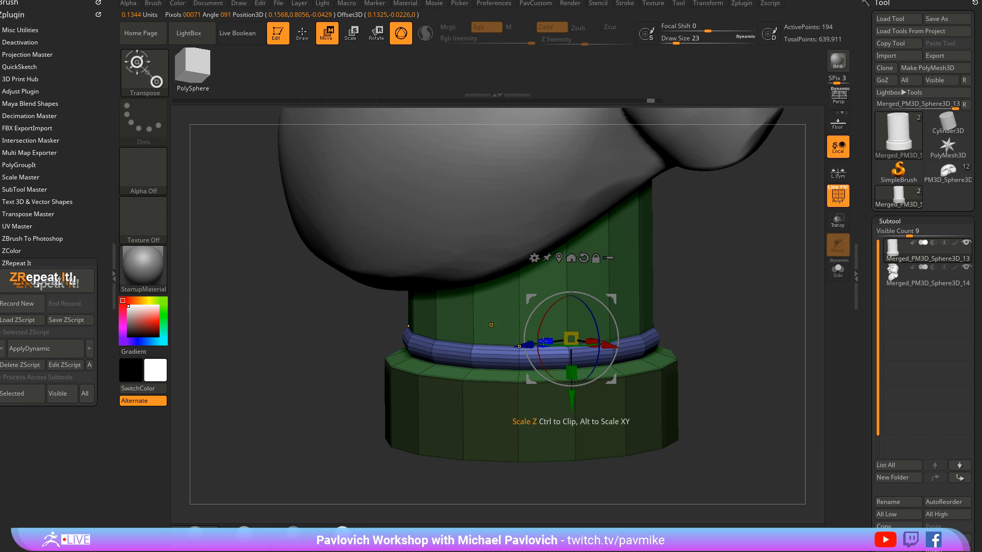
{"action": "left_click_drag", "start_coordinate": [546, 341], "coordinate": [533, 342]}
{"action": "left_click_drag", "start_coordinate": [747, 324], "coordinate": [700, 345]}
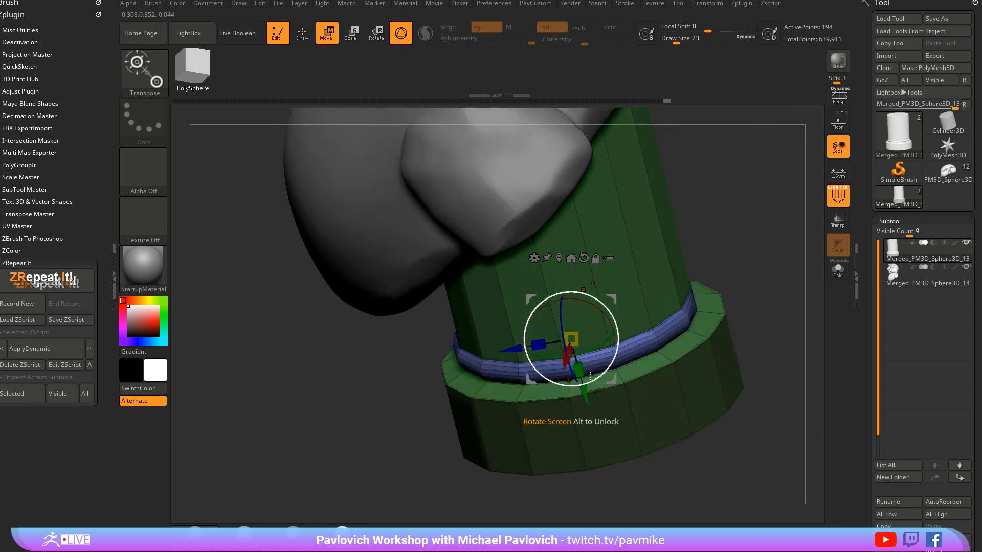
{"action": "left_click_drag", "start_coordinate": [578, 370], "coordinate": [585, 390], "text": "alt"}
Step: Re-centre the gizmo on the pedestal's axis at the height of the bead
{"action": "mouse_move", "coordinate": [679, 338]}
{"action": "left_mouse_down"}
{"action": "mouse_move", "coordinate": [733, 312]}
{"action": "mouse_move", "coordinate": [727, 285]}
{"action": "mouse_move", "coordinate": [756, 318]}
{"action": "mouse_move", "coordinate": [739, 281]}
{"action": "mouse_move", "coordinate": [376, 341]}
{"action": "left_mouse_up"}
{"action": "left_click", "coordinate": [770, 303], "text": "ctrl"}
{"action": "mouse_move", "coordinate": [770, 303]}
{"action": "left_mouse_down"}
{"action": "mouse_move", "coordinate": [746, 255]}
{"action": "mouse_move", "coordinate": [703, 301]}
{"action": "mouse_move", "coordinate": [616, 304]}
{"action": "left_mouse_up"}
{"action": "left_click", "coordinate": [537, 240]}
{"action": "left_click", "coordinate": [534, 240]}
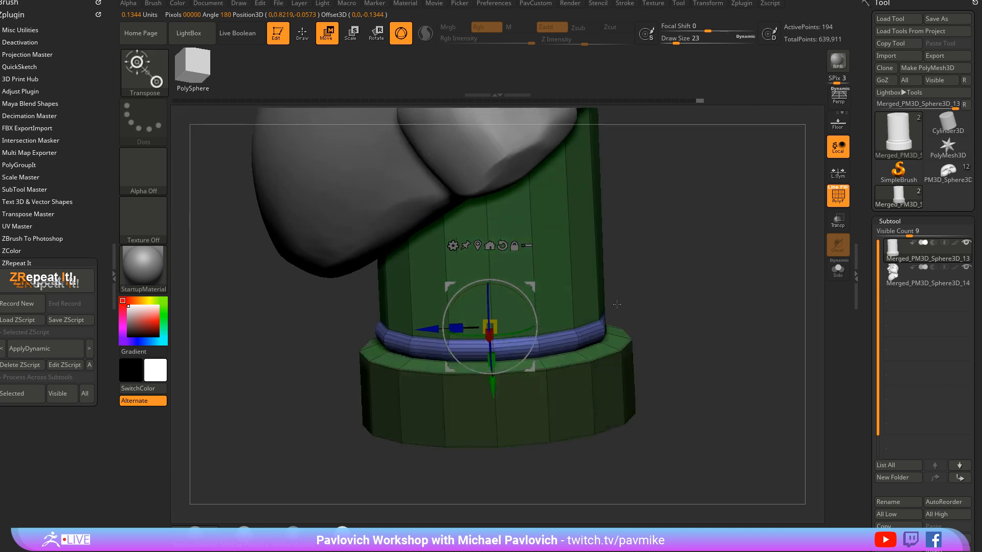
Step: Try scaling the unmasked bead radially across XZ by about 1.08 with the gizmo
{"action": "left_click_drag", "start_coordinate": [492, 358], "coordinate": [492, 368]}
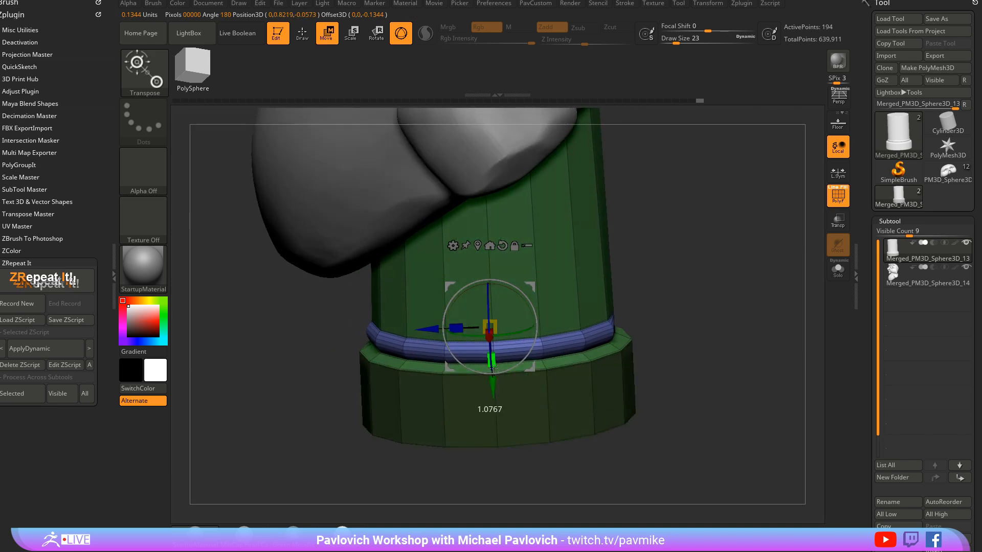
{"action": "left_click_drag", "start_coordinate": [687, 327], "coordinate": [622, 300]}
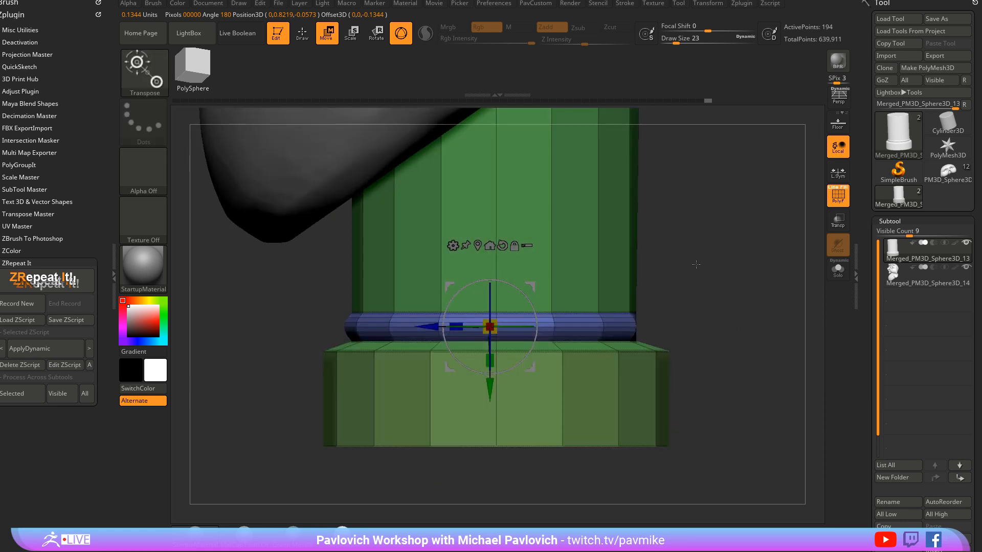
{"action": "left_click_drag", "start_coordinate": [696, 264], "coordinate": [714, 292]}
{"action": "key", "text": "ctrl+z"}
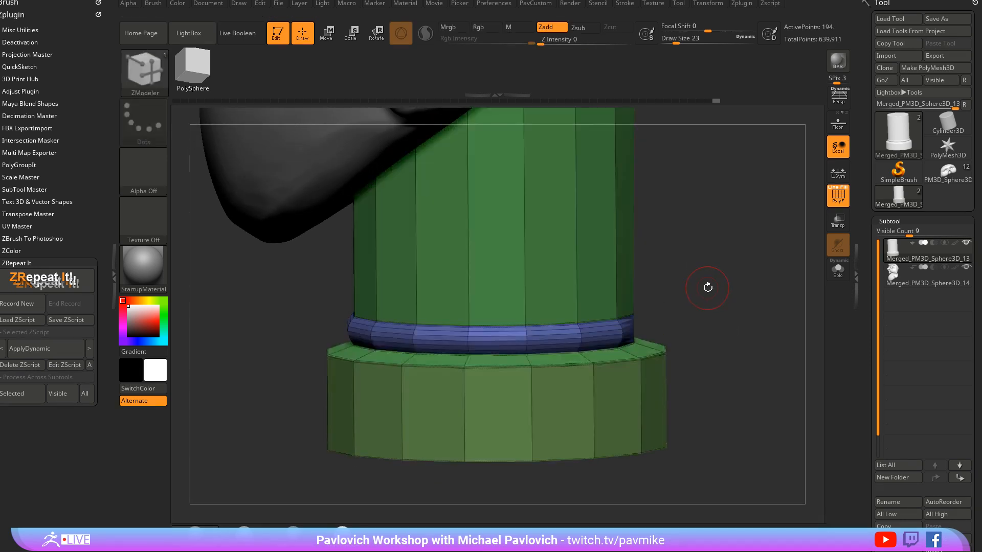
Step: Insert single edge loops around the column just above the bead and around the base's upper ledge with ZModeler
{"action": "key", "text": "2"}
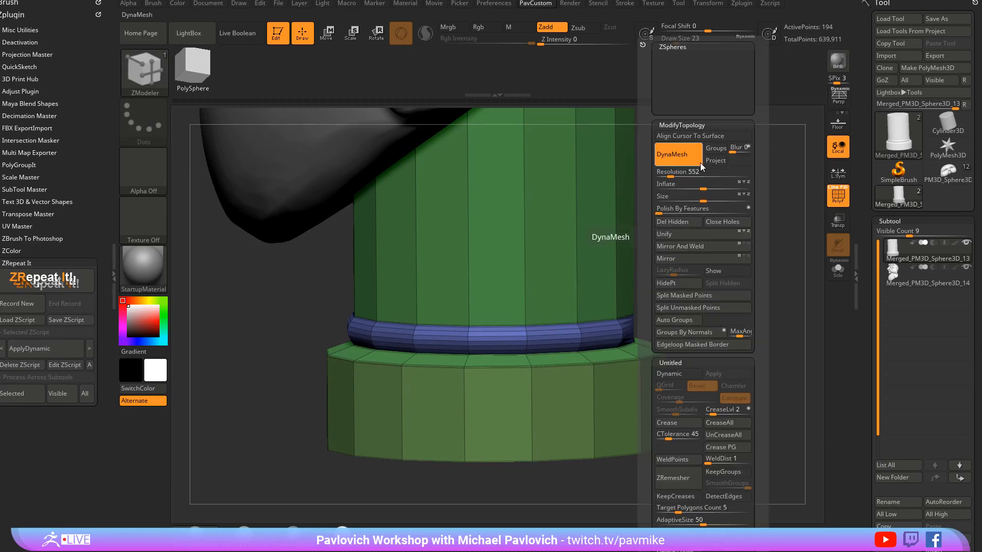
{"action": "left_click_drag", "start_coordinate": [725, 274], "coordinate": [715, 275], "text": "shift"}
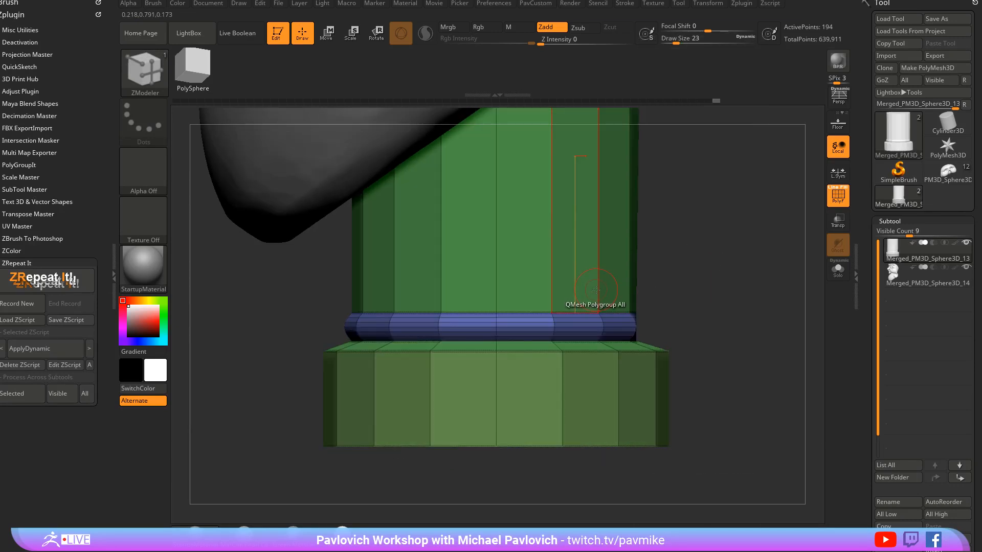
{"action": "key", "text": "space"}
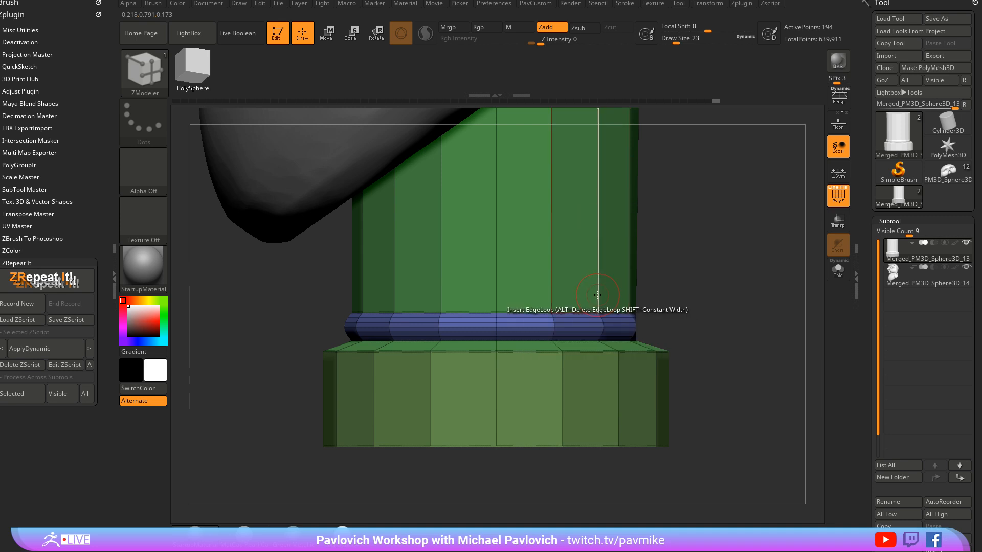
{"action": "left_click", "coordinate": [595, 308]}
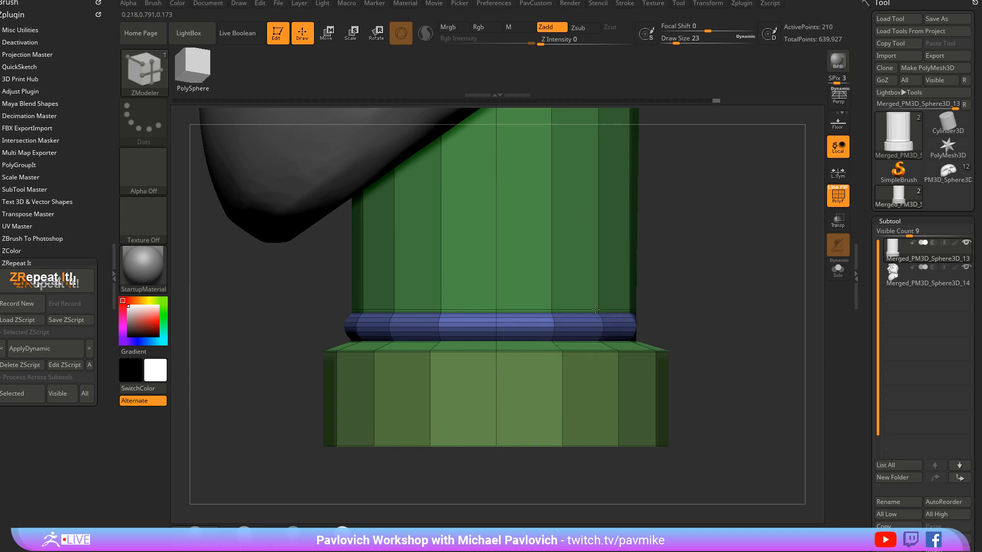
{"action": "left_click_drag", "start_coordinate": [670, 292], "coordinate": [666, 305]}
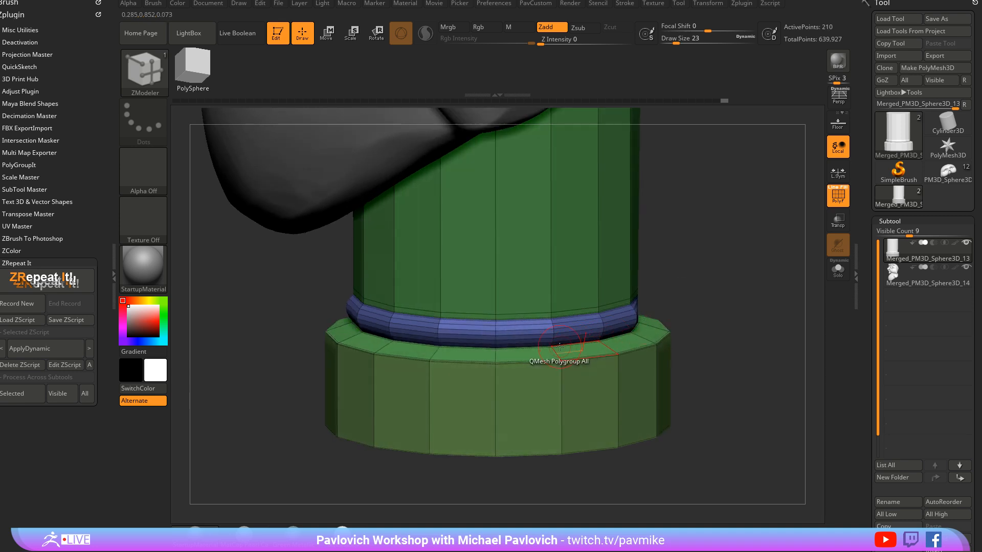
{"action": "left_click_drag", "start_coordinate": [560, 346], "coordinate": [553, 347]}
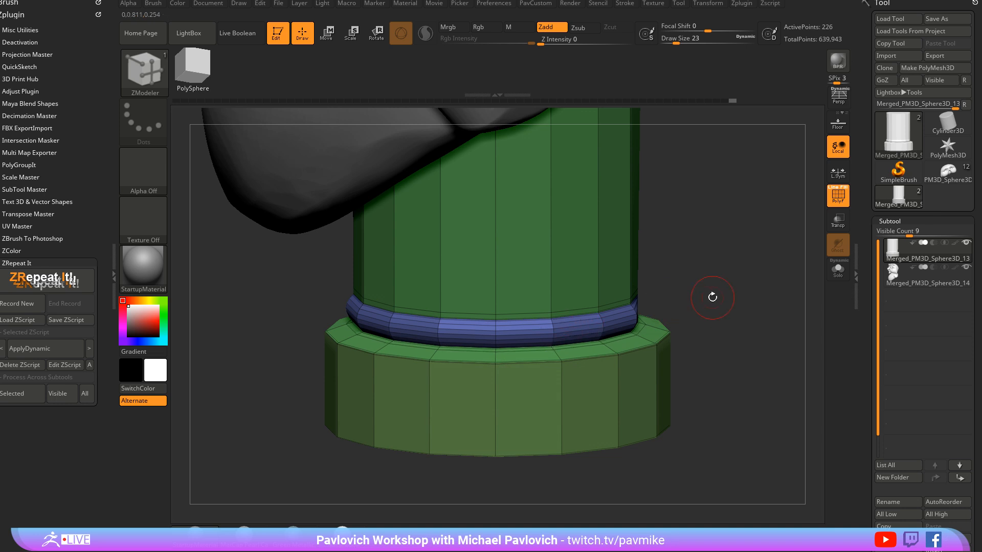
Step: Isolate the bead, shrink its visibility to the inner loops, and mask everything else for gizmo scaling
{"action": "left_click", "coordinate": [599, 322], "text": "ctrl+shift"}
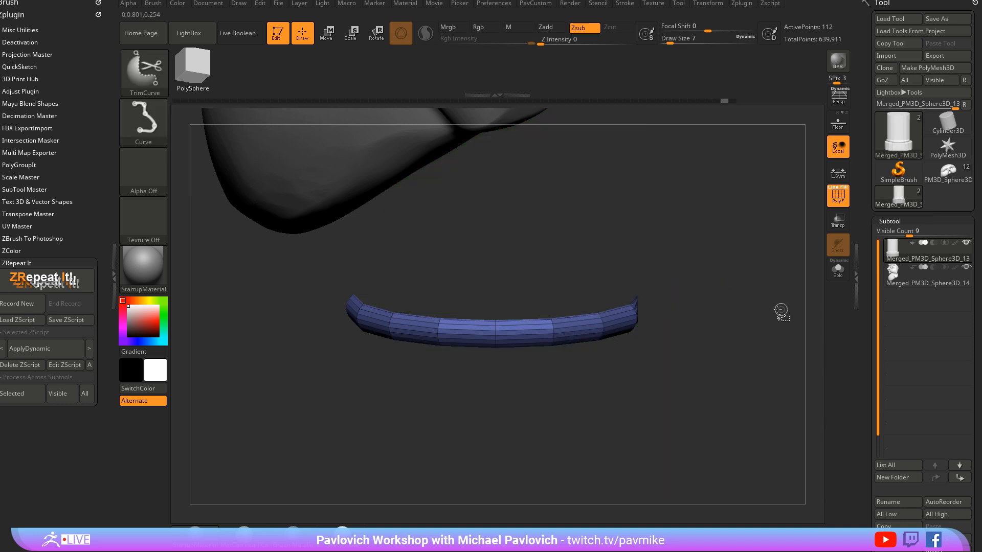
{"action": "key", "text": "ctrl+shift"}
{"action": "key", "text": "ctrl+shift+s"}
{"action": "left_click", "coordinate": [741, 297], "text": "ctrl"}
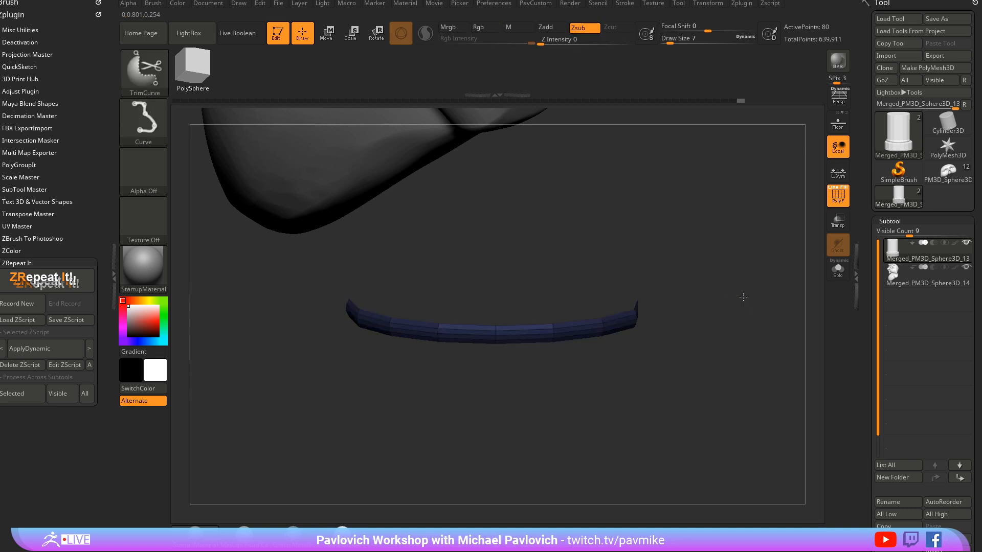
{"action": "left_click", "coordinate": [744, 296], "text": "ctrl+shift"}
{"action": "left_click", "coordinate": [751, 275], "text": "ctrl"}
{"action": "key", "text": "w"}
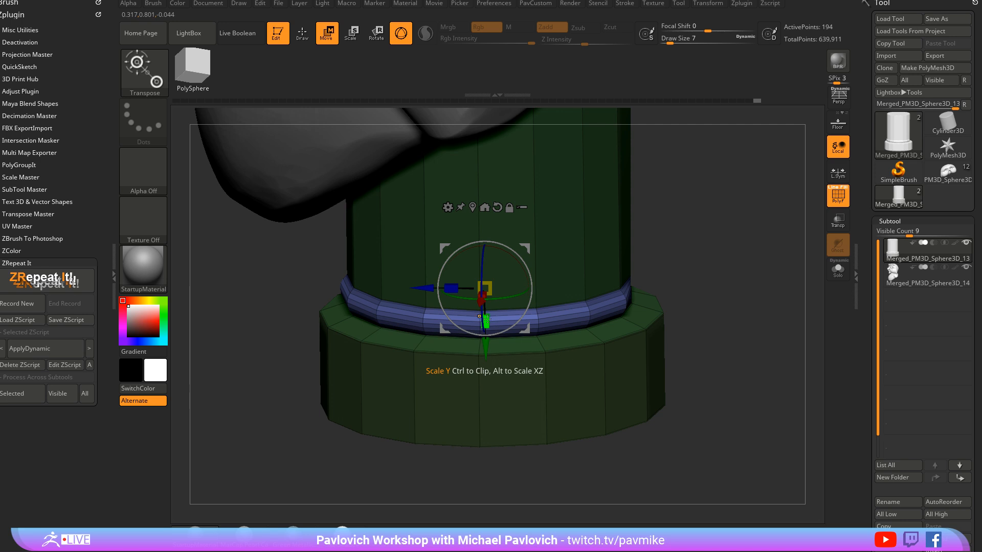
Step: Try scaling the unmasked bead loops outward across XZ, including by about 1.04, and undo the changes
{"action": "left_click_drag", "start_coordinate": [487, 319], "coordinate": [490, 324]}
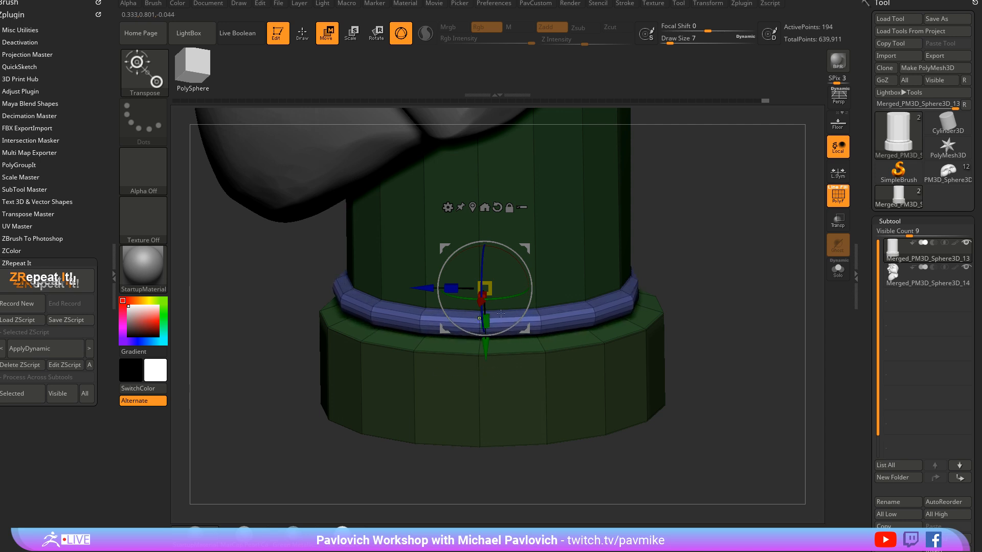
{"action": "left_click_drag", "start_coordinate": [688, 302], "coordinate": [732, 274]}
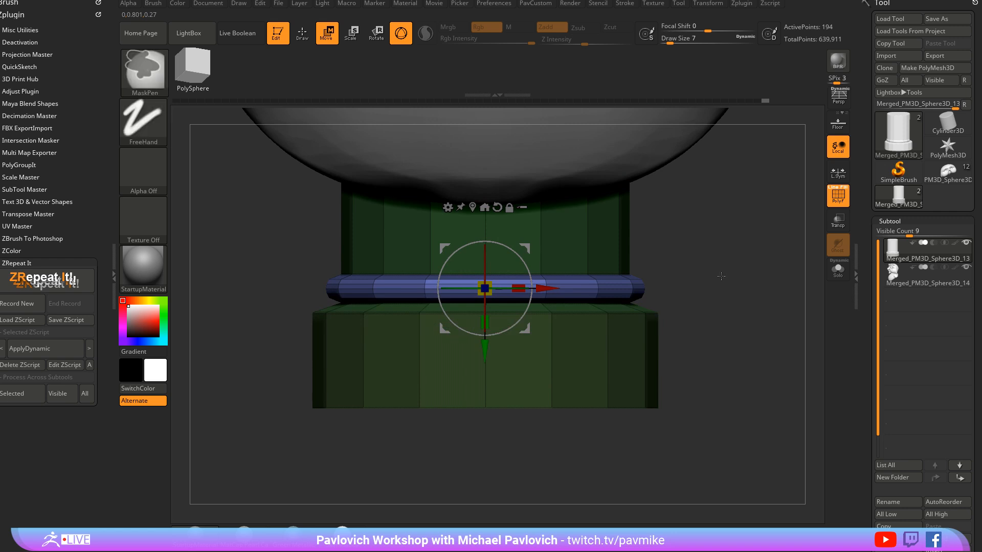
{"action": "key", "text": "ctrl+z"}
{"action": "mouse_move", "coordinate": [489, 320]}
{"action": "left_mouse_down"}
{"action": "mouse_move", "coordinate": [485, 332]}
{"action": "mouse_move", "coordinate": [489, 323]}
{"action": "left_mouse_up"}
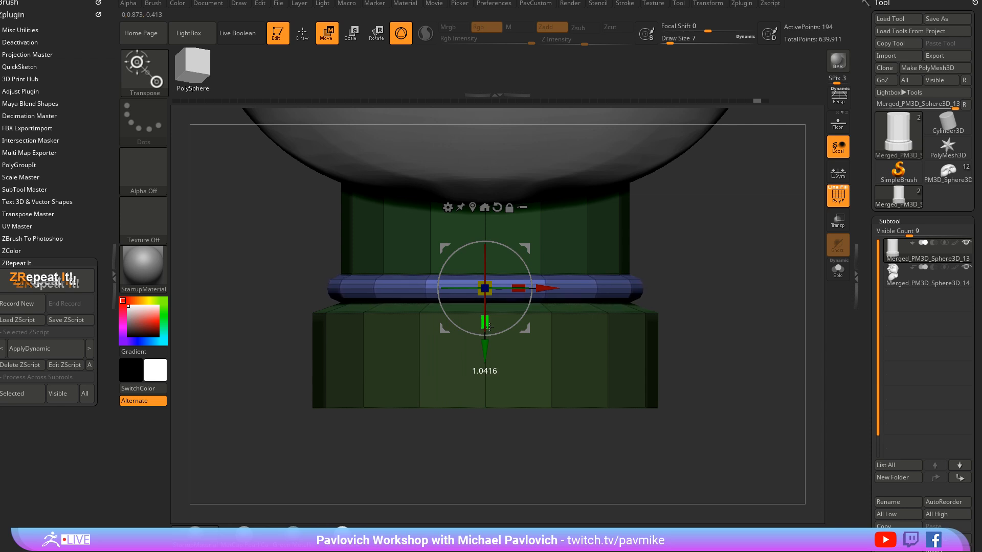
{"action": "key", "text": "ctrl+z"}
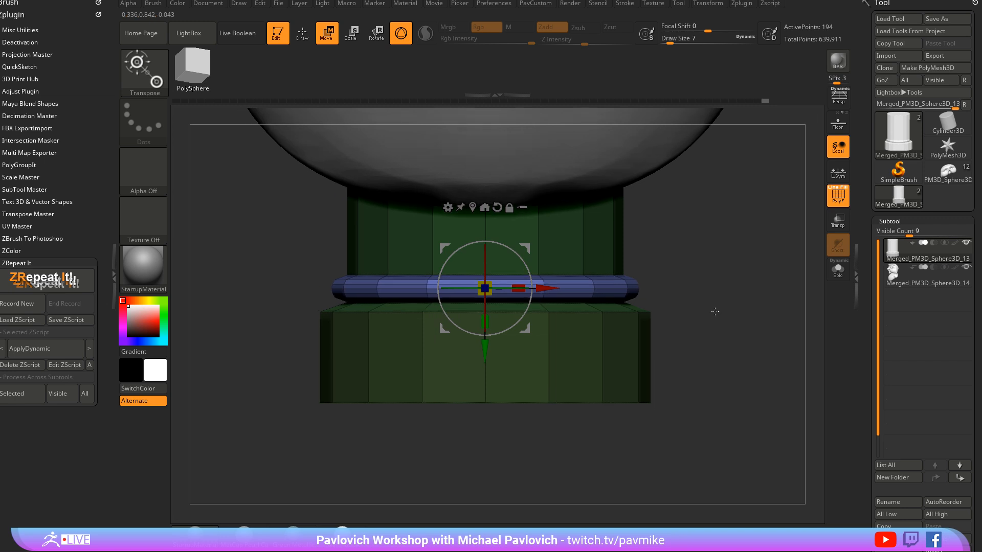
{"action": "mouse_move", "coordinate": [736, 310]}
{"action": "left_mouse_down"}
{"action": "mouse_move", "coordinate": [708, 309]}
{"action": "mouse_move", "coordinate": [726, 301]}
{"action": "mouse_move", "coordinate": [739, 264]}
{"action": "mouse_move", "coordinate": [754, 293]}
{"action": "mouse_move", "coordinate": [746, 306]}
{"action": "left_mouse_up"}
{"action": "key", "text": "ctrl+z"}
Step: Delete the bead's intermediate edge loops with ZModeler to reduce it to a flat blue band
{"action": "key", "text": "q"}
{"action": "key", "text": "space"}
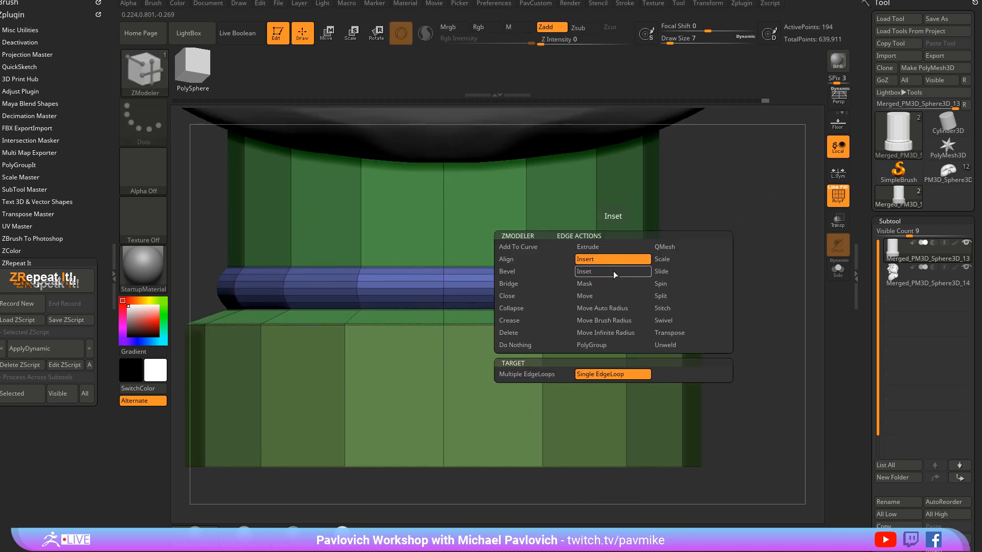
{"action": "left_click", "coordinate": [623, 274], "text": "alt"}
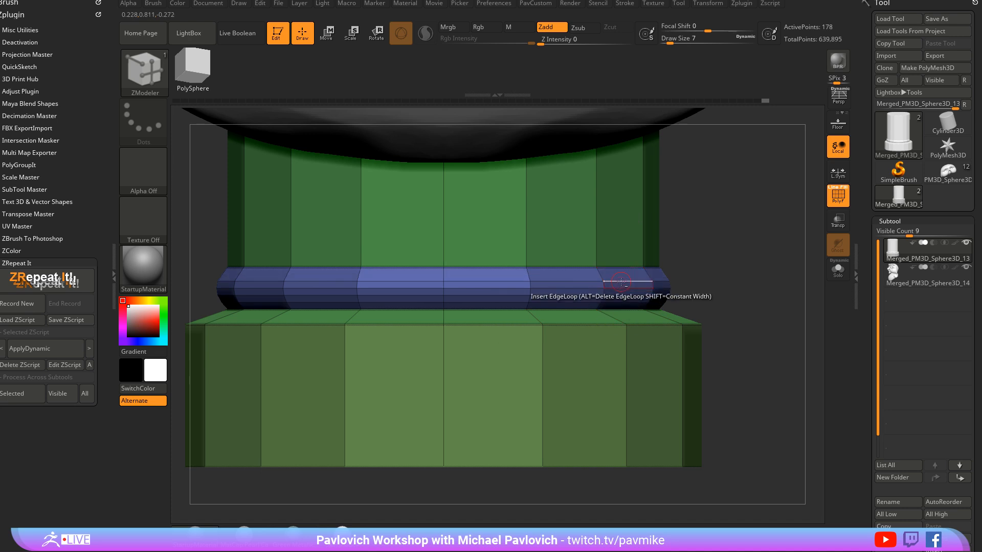
{"action": "left_click", "coordinate": [620, 281], "text": "alt"}
{"action": "left_click", "coordinate": [620, 288], "text": "alt"}
{"action": "left_click", "coordinate": [624, 302], "text": "alt"}
{"action": "left_click", "coordinate": [626, 311], "text": "alt"}
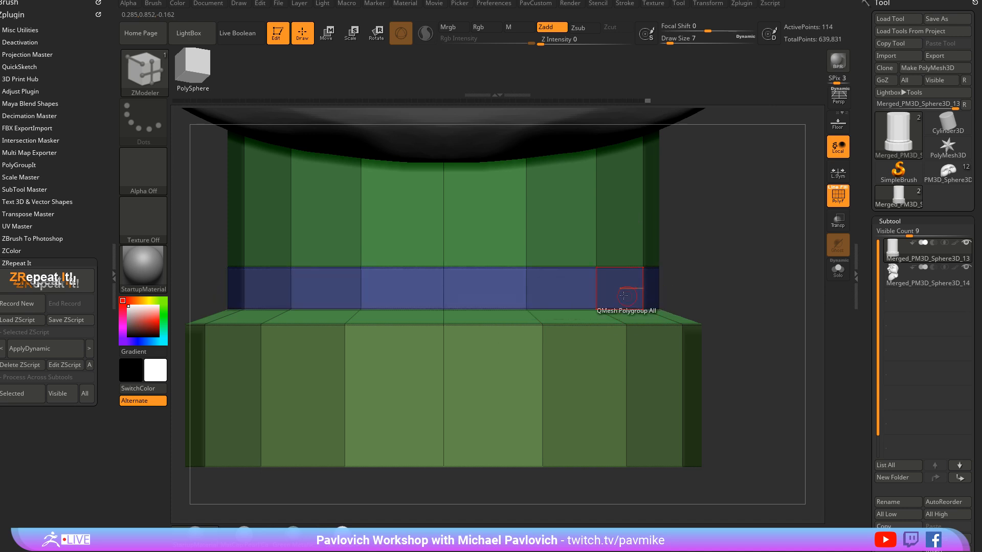
Step: Set the ZModeler edge insert to Multiple EdgeLoops and add three bulging loops across the blue band
{"action": "key", "text": "space"}
{"action": "left_click", "coordinate": [538, 375]}
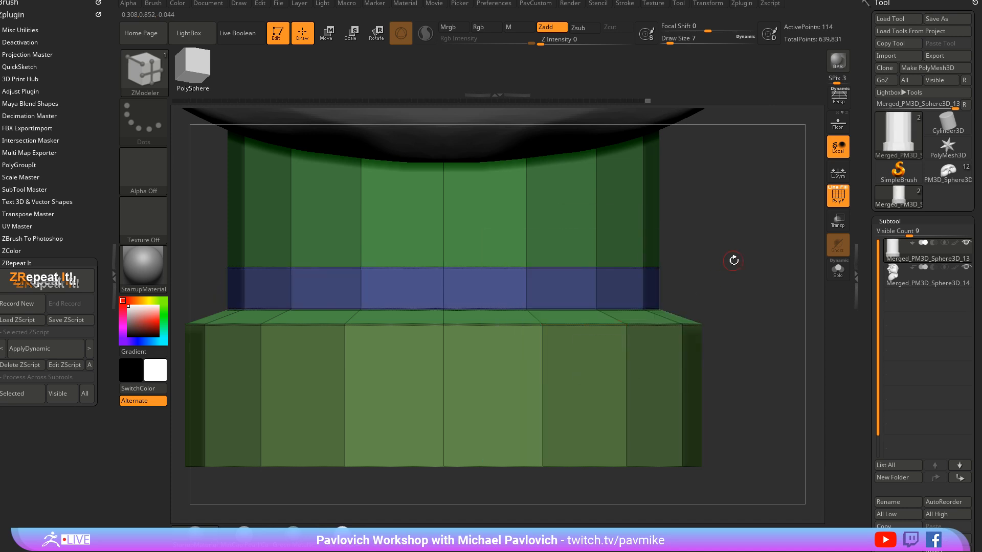
{"action": "left_click_drag", "start_coordinate": [734, 261], "coordinate": [713, 282]}
{"action": "mouse_move", "coordinate": [626, 276]}
{"action": "left_mouse_down"}
{"action": "mouse_move", "coordinate": [736, 292]}
{"action": "mouse_move", "coordinate": [733, 273]}
{"action": "mouse_move", "coordinate": [720, 301]}
{"action": "mouse_move", "coordinate": [632, 267]}
{"action": "left_mouse_up"}
Step: Isolate the rebuilt bead, assign it a single new polygroup, and show the whole pedestal again
{"action": "left_click", "coordinate": [632, 268], "text": "ctrl+shift"}
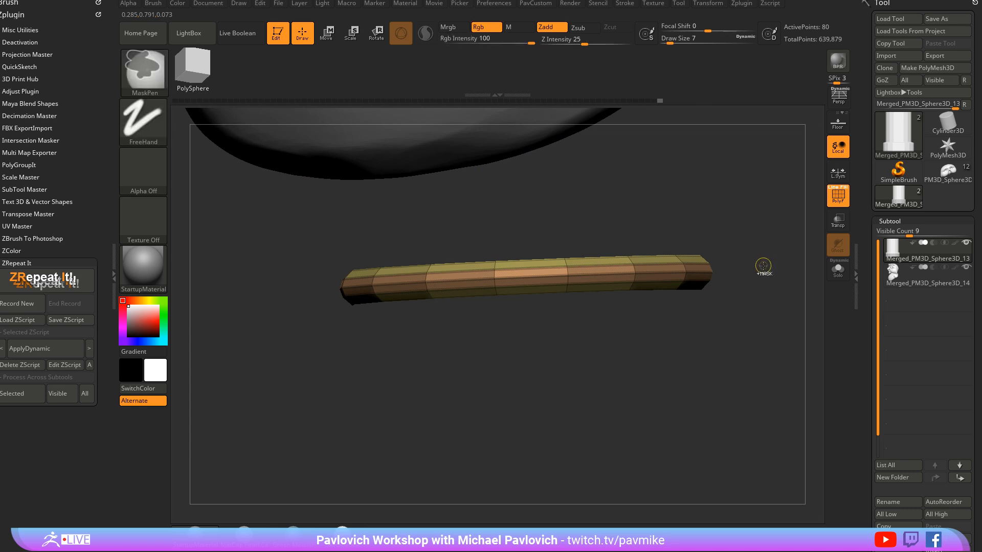
{"action": "key", "text": "ctrl+w"}
{"action": "left_click", "coordinate": [764, 265], "text": "ctrl+shift"}
Step: Uncrease all edges, crease the isolated bead, and bring back the rest of the pedestal
{"action": "key", "text": "grave"}
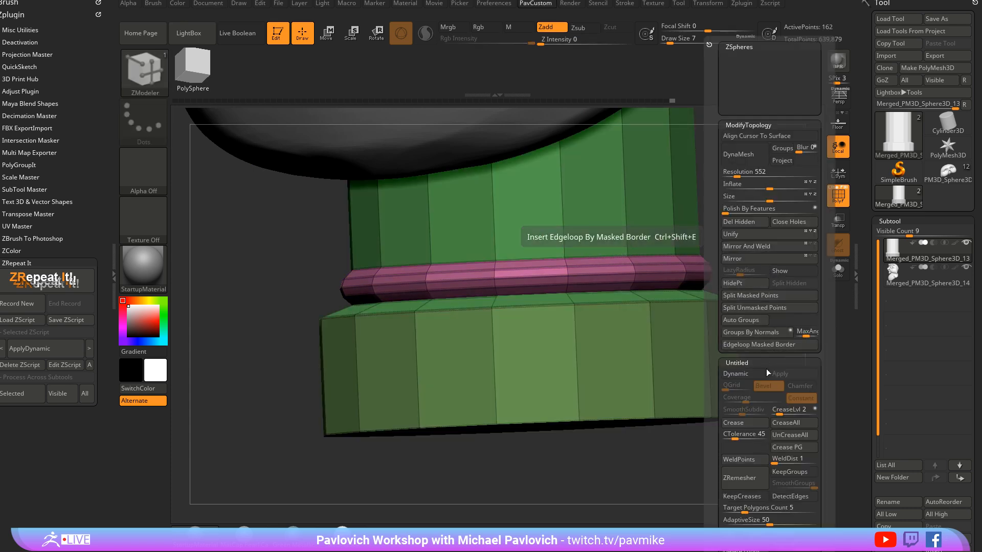
{"action": "left_click_drag", "start_coordinate": [746, 306], "coordinate": [647, 258]}
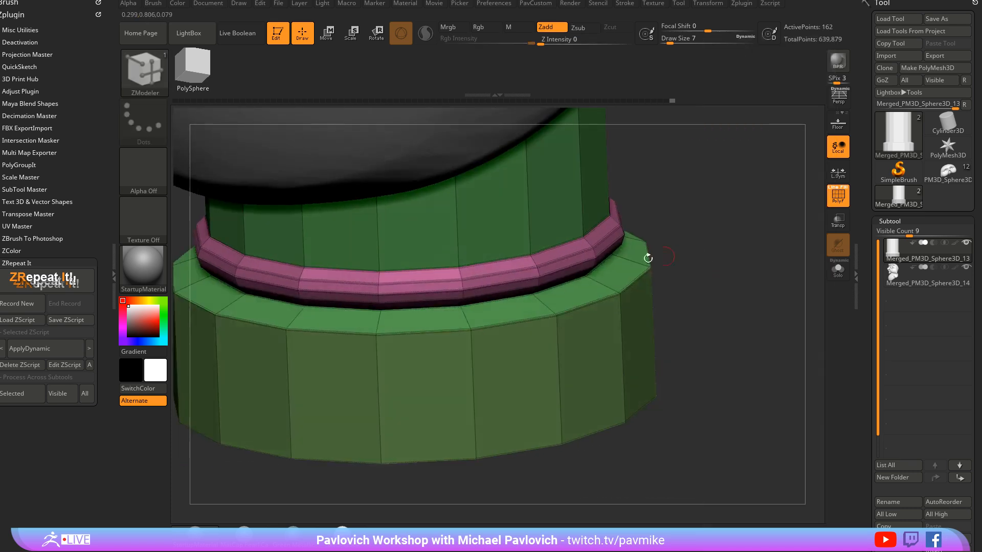
{"action": "left_click", "coordinate": [532, 265], "text": "ctrl+shift"}
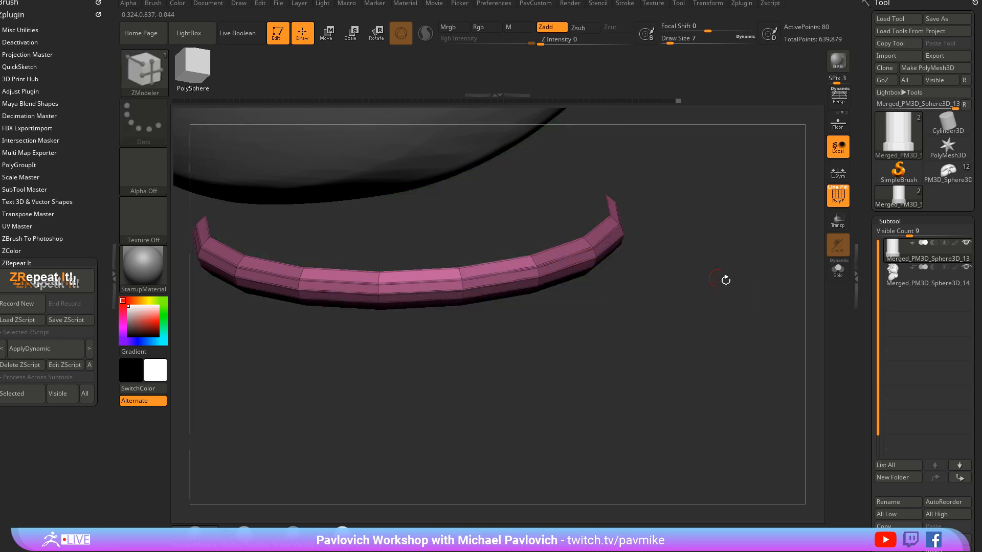
{"action": "key", "text": "grave"}
{"action": "left_click", "coordinate": [750, 435]}
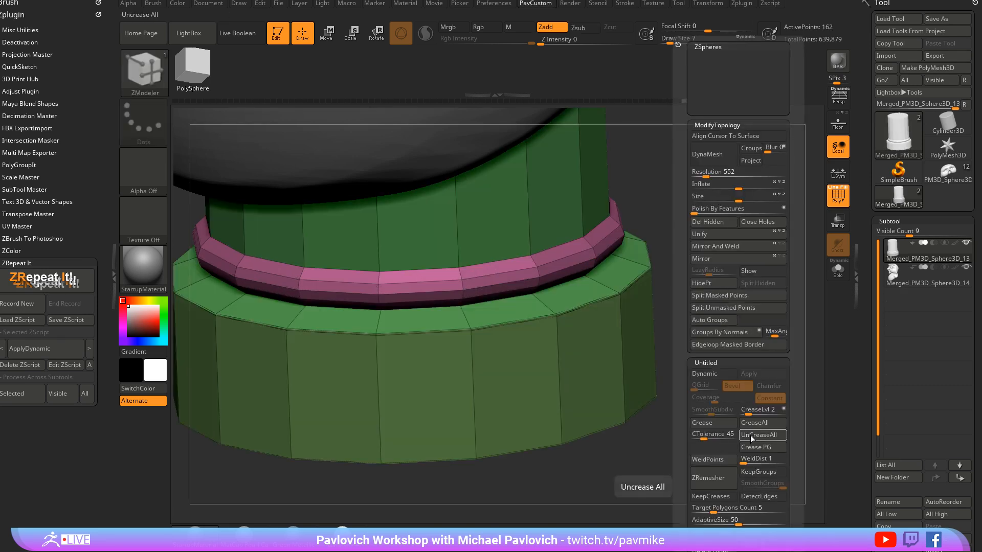
{"action": "key", "text": "grave"}
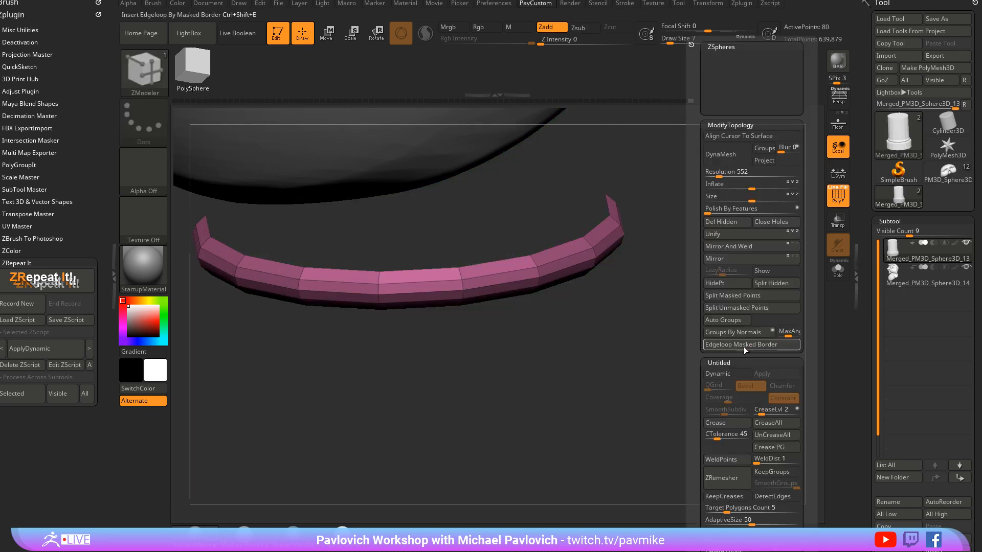
{"action": "left_click", "coordinate": [722, 423]}
{"action": "left_click", "coordinate": [634, 418], "text": "ctrl+shift"}
Step: Turn on the pedestal's dynamic subdivision preview and hide the polyframe to show the full bust
{"action": "left_click_drag", "start_coordinate": [741, 364], "coordinate": [743, 318], "text": "alt"}
{"action": "key", "text": "d"}
{"action": "left_click", "coordinate": [838, 197]}
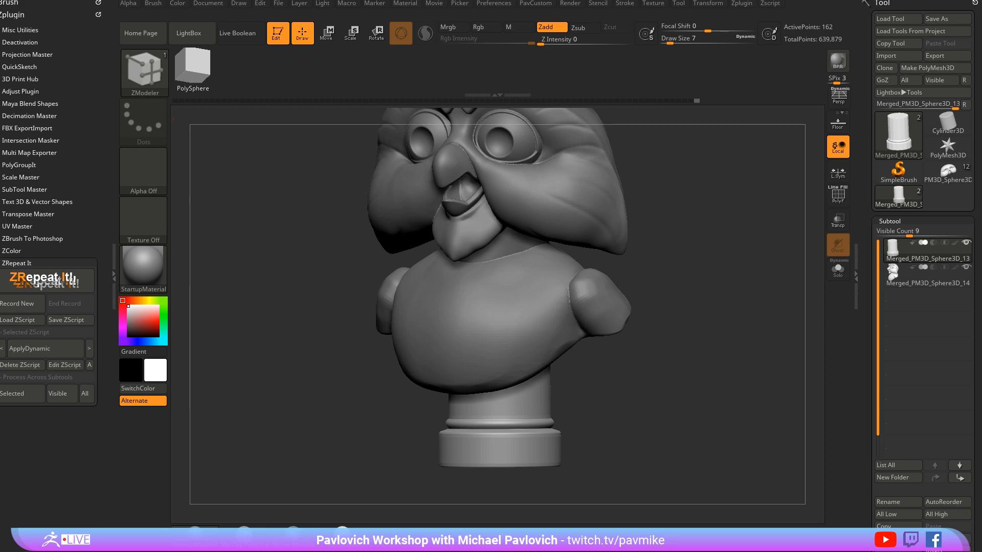
Step: Switch to Chrome and look through the Eat3D artwork page on ArtStation for the cowboy render and 3D print
{"action": "key", "text": "alt+Tab"}
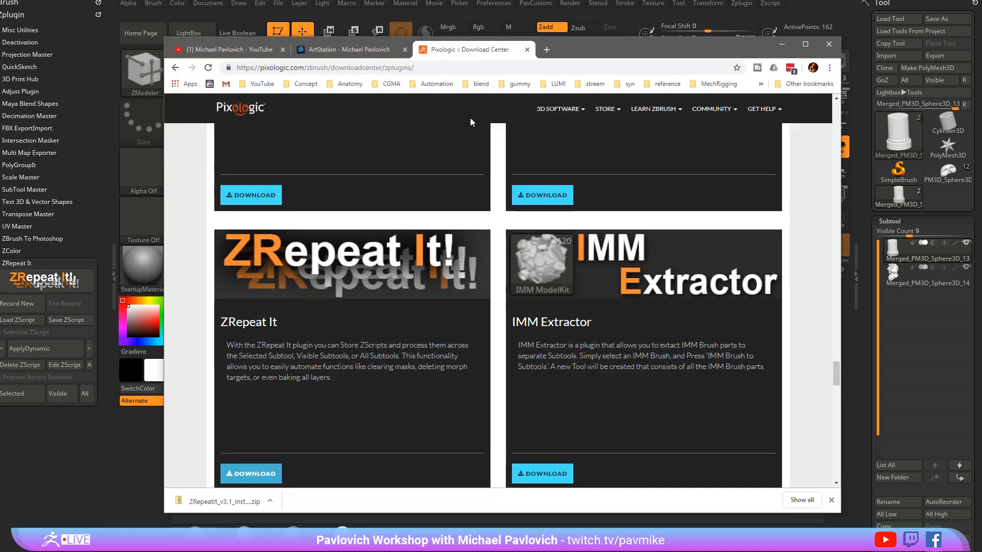
{"action": "left_click", "coordinate": [347, 49]}
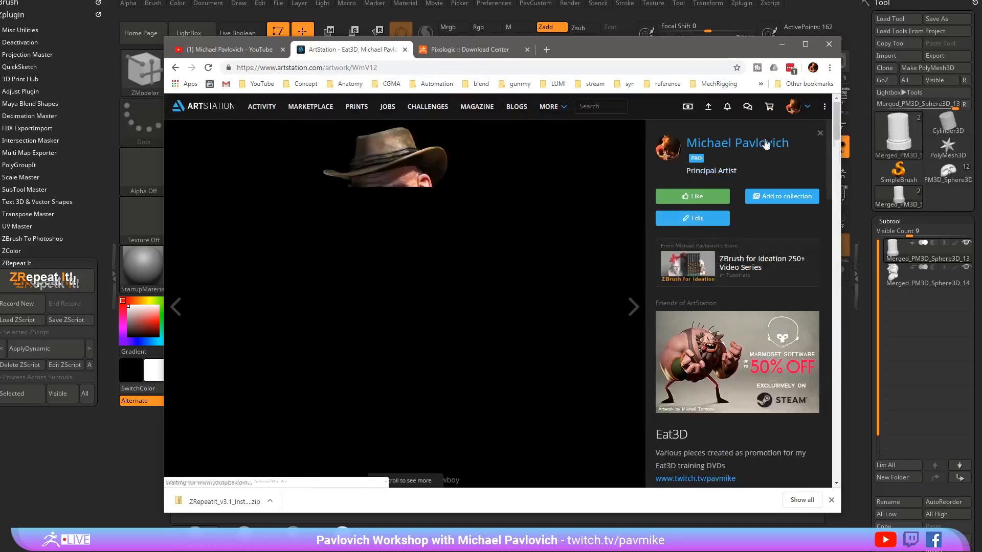
{"action": "scroll", "coordinate": [445, 266], "scroll_direction": "down", "scroll_amount": 2}
{"action": "scroll", "coordinate": [443, 278], "scroll_direction": "down", "scroll_amount": 15}
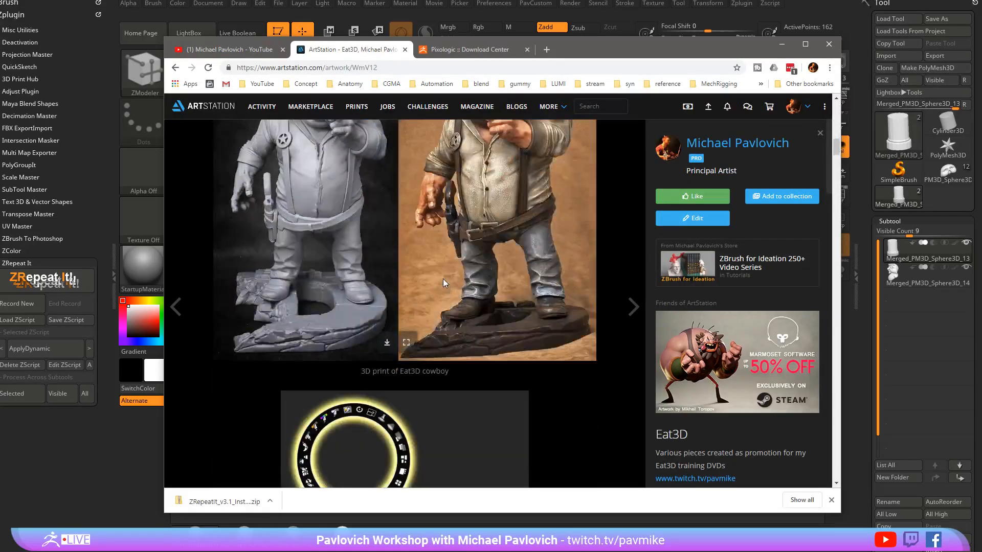
{"action": "scroll", "coordinate": [443, 278], "scroll_direction": "up", "scroll_amount": 11}
{"action": "scroll", "coordinate": [444, 276], "scroll_direction": "up", "scroll_amount": 6}
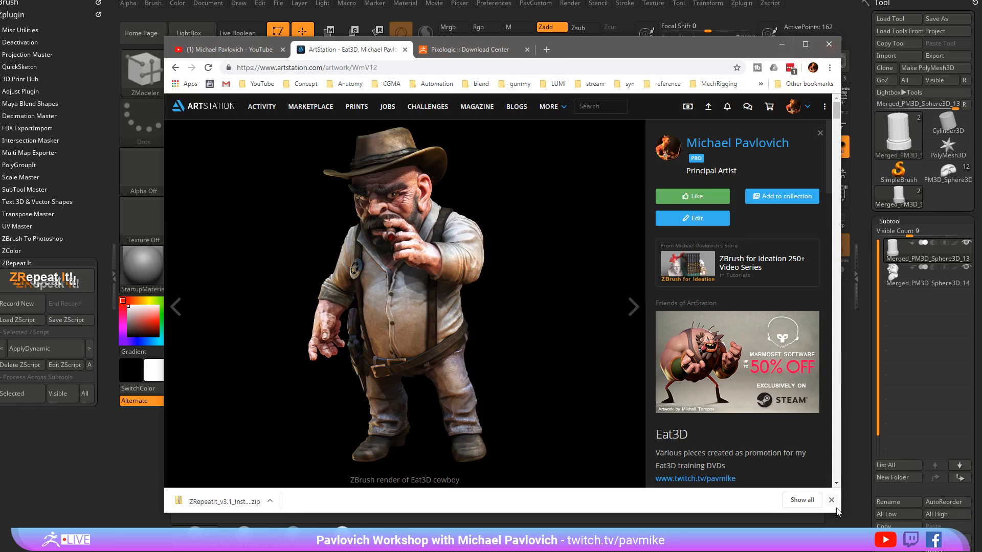
Step: Enlarge the browser window and examine the Eat3D cowboy render at full size in its own tab
{"action": "left_click_drag", "start_coordinate": [839, 514], "coordinate": [978, 549]}
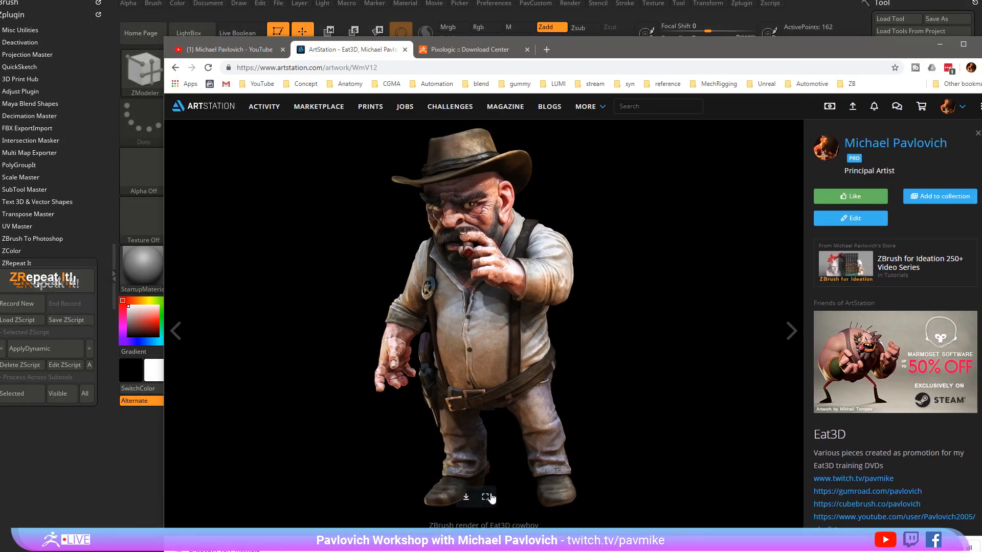
{"action": "left_click", "coordinate": [485, 497]}
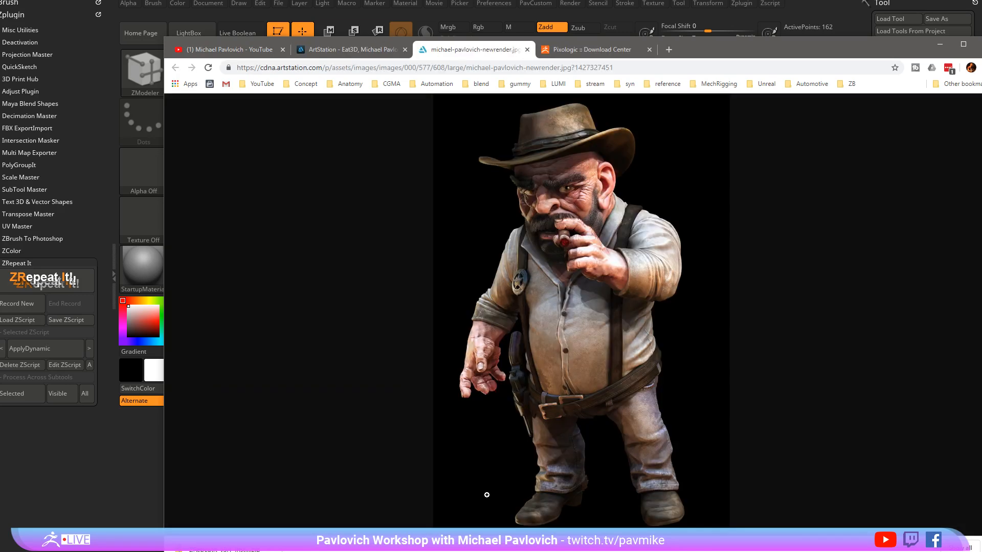
{"action": "left_click", "coordinate": [575, 343]}
{"action": "scroll", "coordinate": [600, 276], "scroll_direction": "up", "scroll_amount": 1}
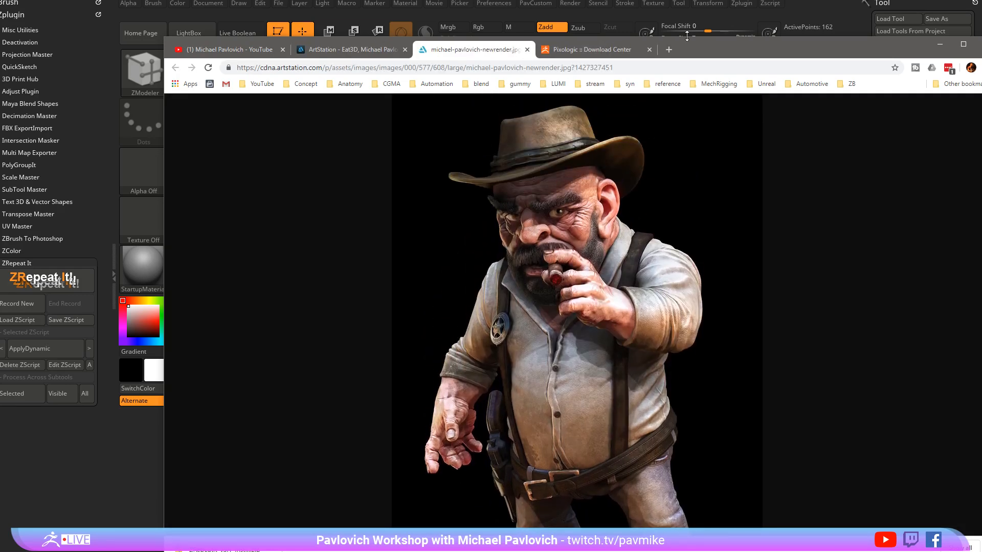
{"action": "left_click_drag", "start_coordinate": [687, 36], "coordinate": [578, 10]}
{"action": "scroll", "coordinate": [473, 245], "scroll_direction": "down", "scroll_amount": 2}
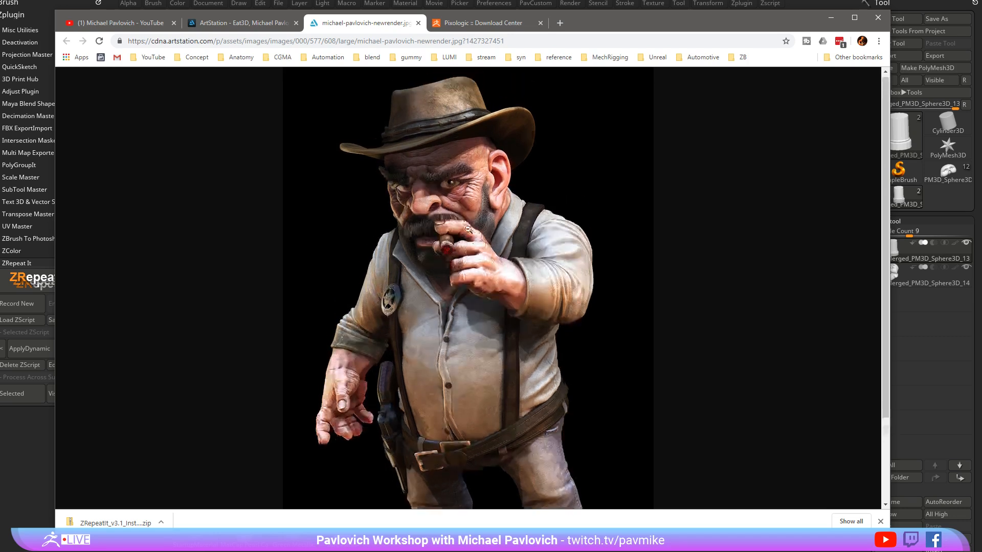
Step: Look through the Eat3D renders on the ArtStation artwork page and open the cowboy 3D print image in its own tab
{"action": "scroll", "coordinate": [478, 322], "scroll_direction": "up", "scroll_amount": 2}
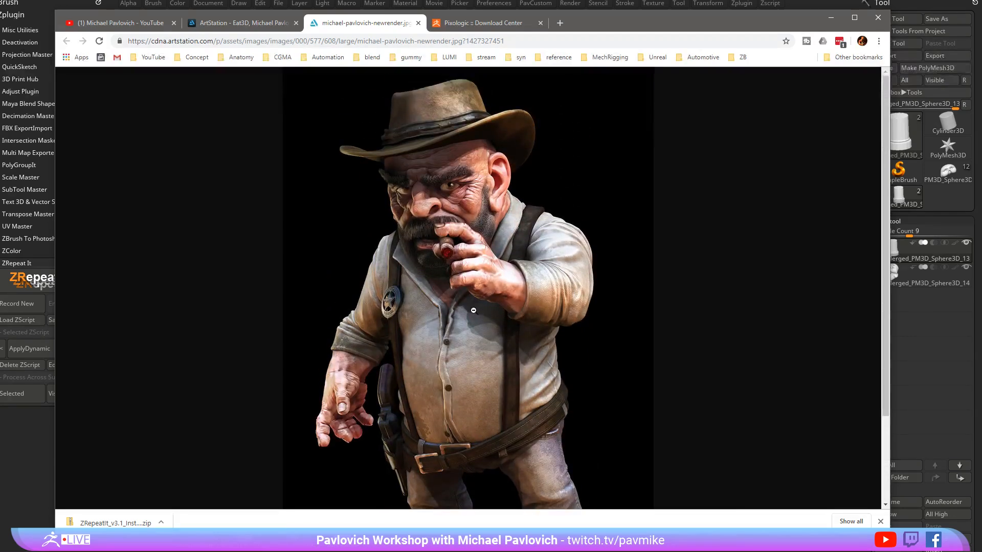
{"action": "left_click", "coordinate": [269, 24]}
{"action": "scroll", "coordinate": [308, 196], "scroll_direction": "down", "scroll_amount": 5}
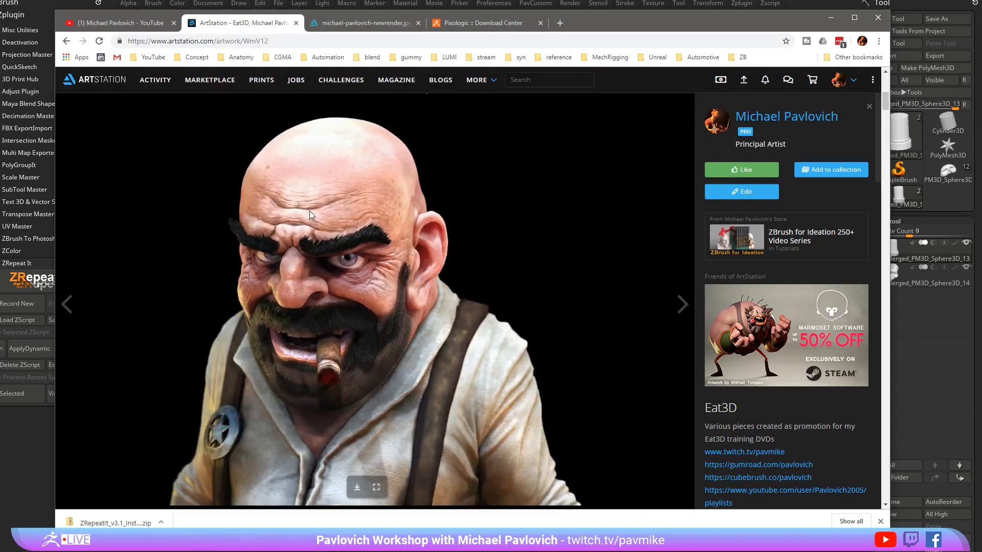
{"action": "scroll", "coordinate": [337, 250], "scroll_direction": "up", "scroll_amount": 8}
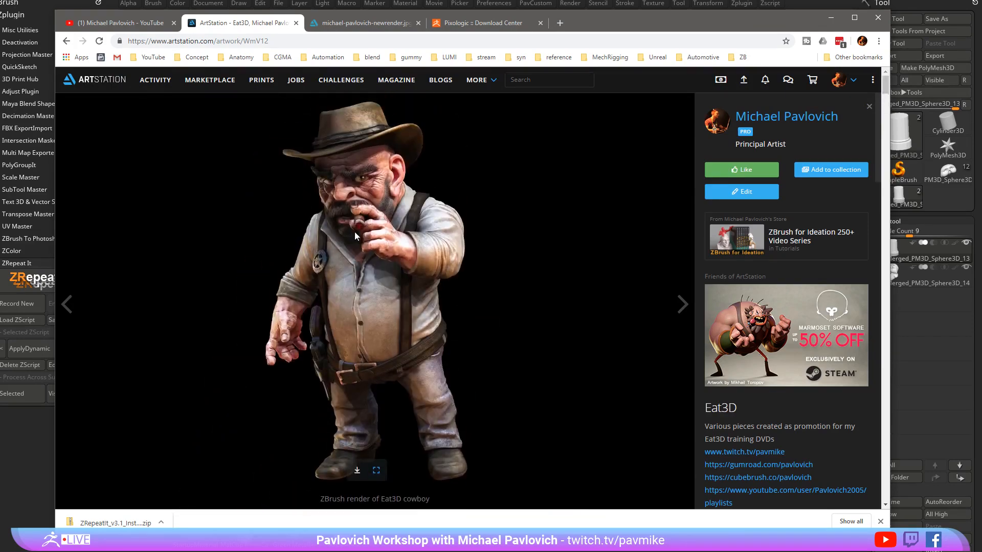
{"action": "scroll", "coordinate": [391, 240], "scroll_direction": "down", "scroll_amount": 11}
{"action": "scroll", "coordinate": [357, 307], "scroll_direction": "down", "scroll_amount": 3}
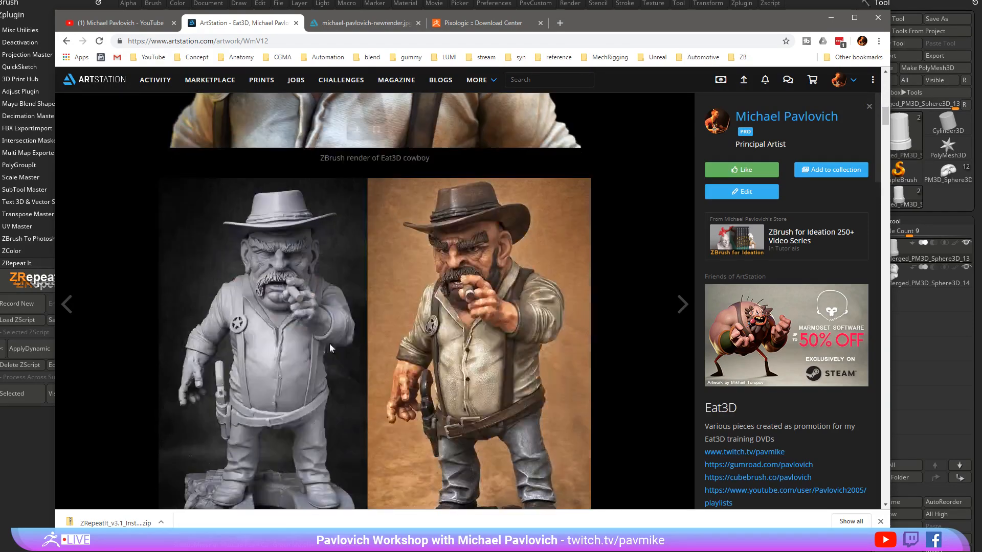
{"action": "scroll", "coordinate": [387, 358], "scroll_direction": "down", "scroll_amount": 2}
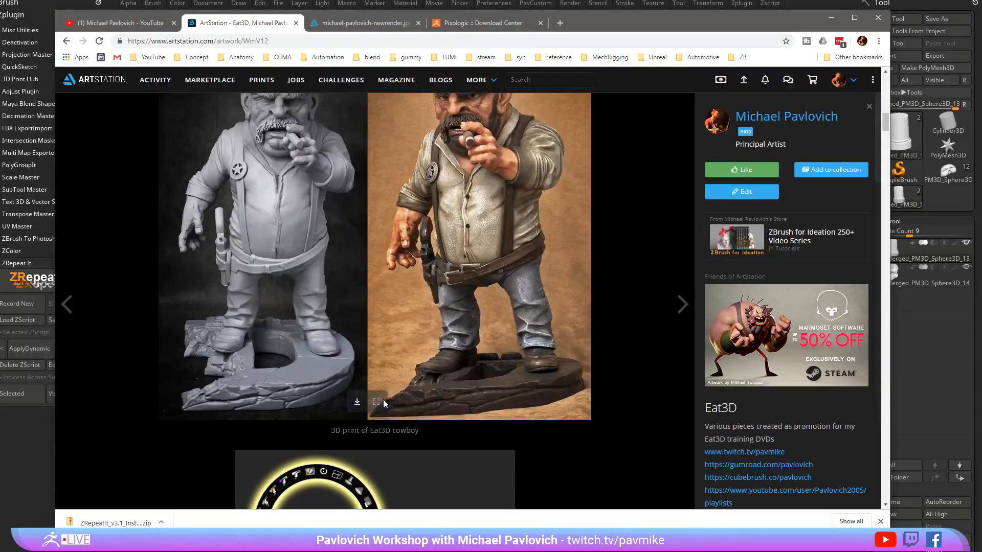
{"action": "left_click", "coordinate": [357, 402]}
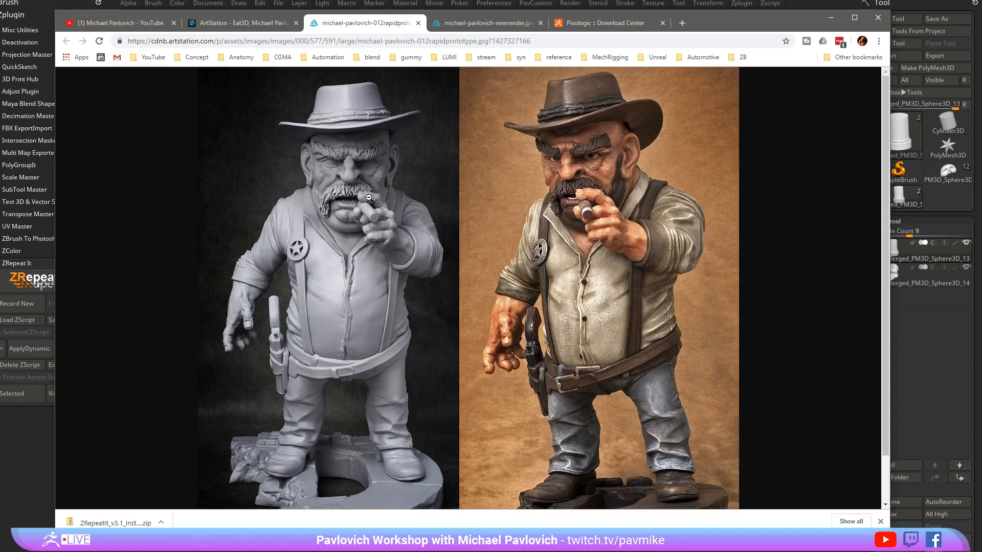
Step: Return to ZBrush and save the owl bust project
{"action": "left_click", "coordinate": [831, 17]}
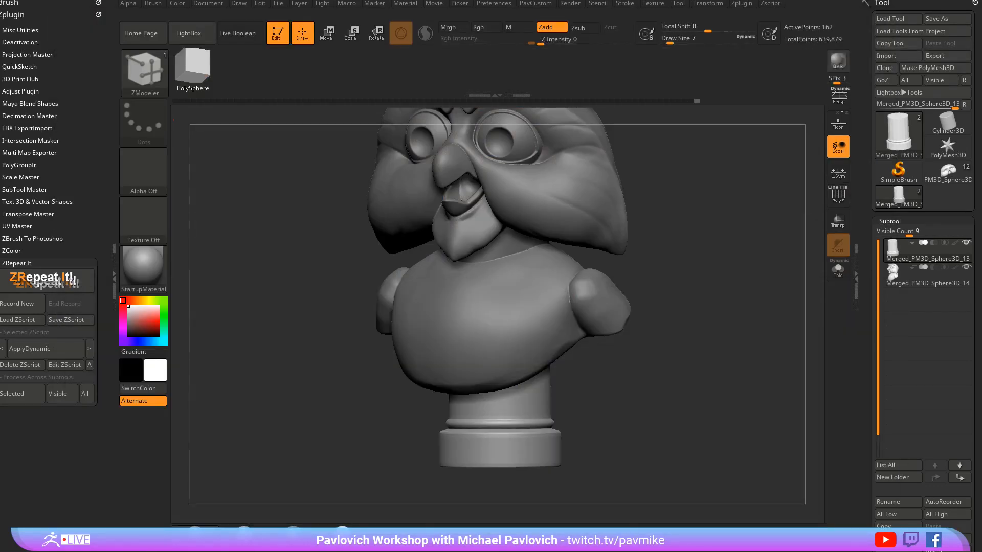
{"action": "key", "text": "ctrl+s"}
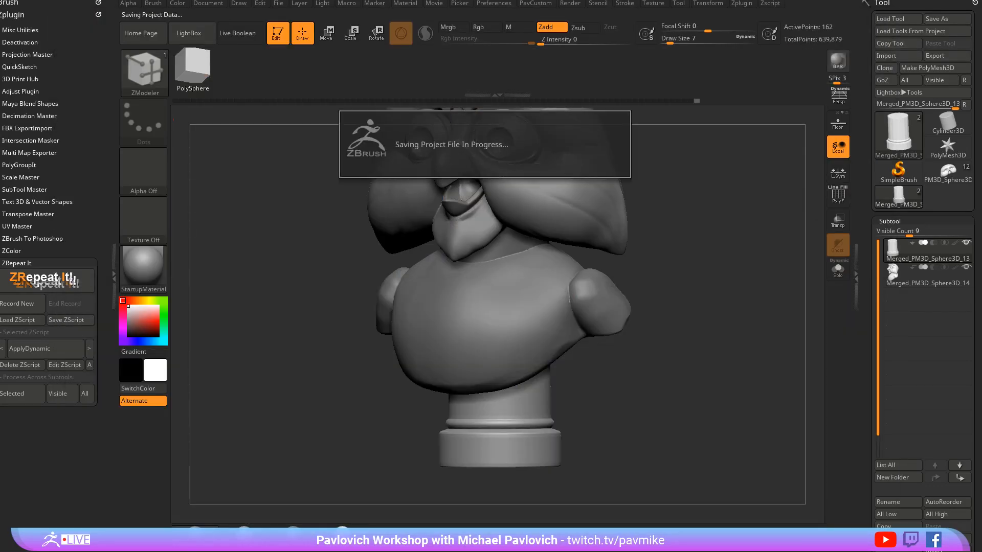
Step: Look through the feathers creation guide's feather types and its mesh, alpha and fibre methods, and return to ZBrush
{"action": "key", "text": "alt+Tab"}
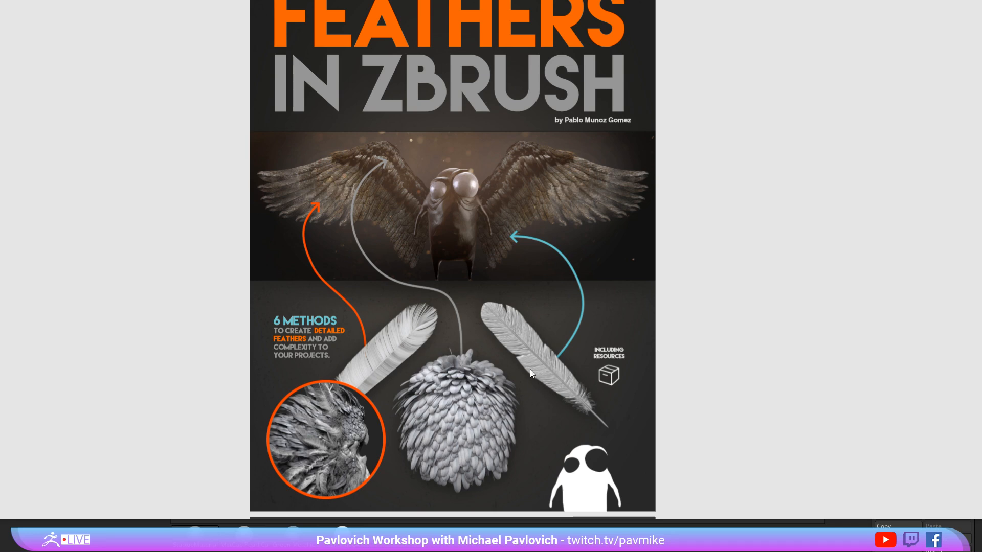
{"action": "scroll", "coordinate": [500, 308], "scroll_direction": "down", "scroll_amount": 15}
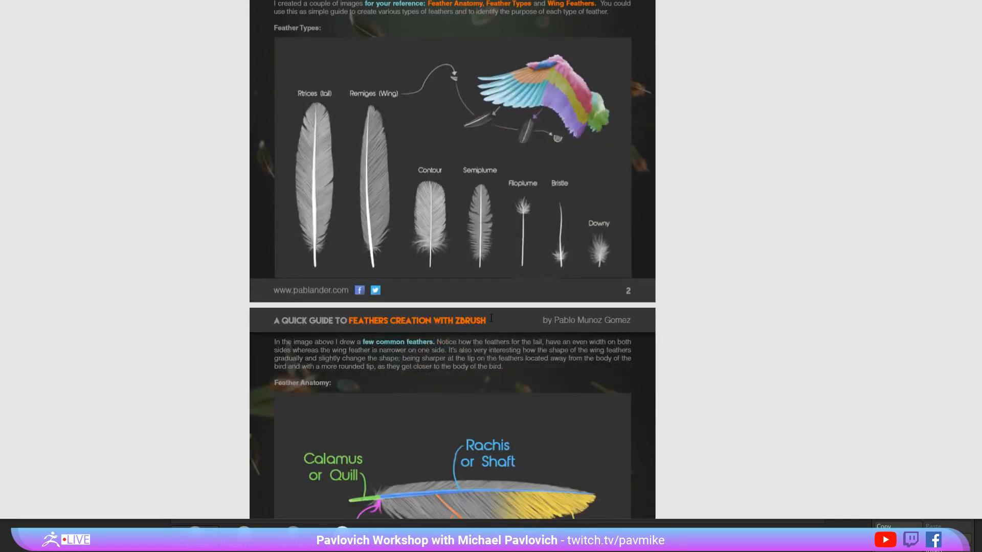
{"action": "scroll", "coordinate": [490, 318], "scroll_direction": "down", "scroll_amount": 20}
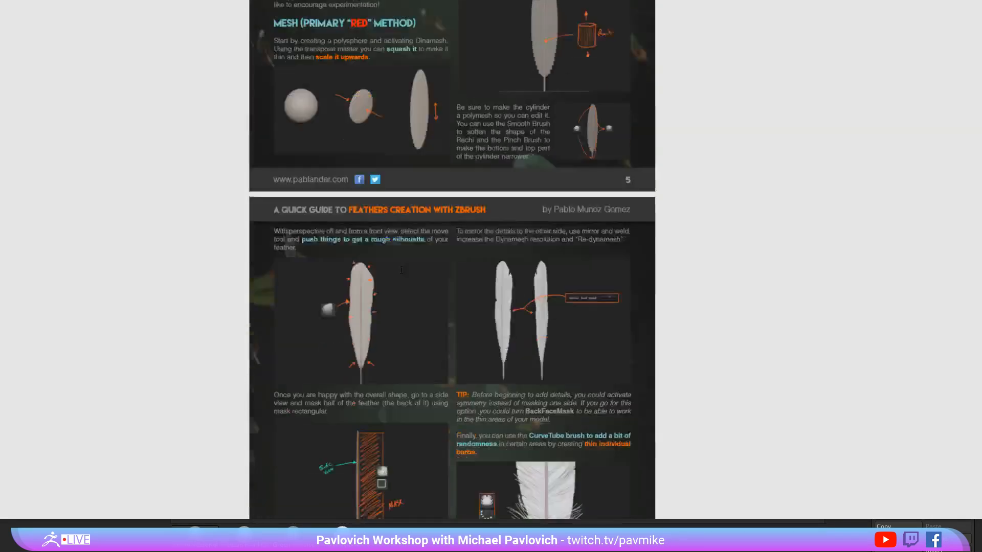
{"action": "scroll", "coordinate": [401, 270], "scroll_direction": "down", "scroll_amount": 12}
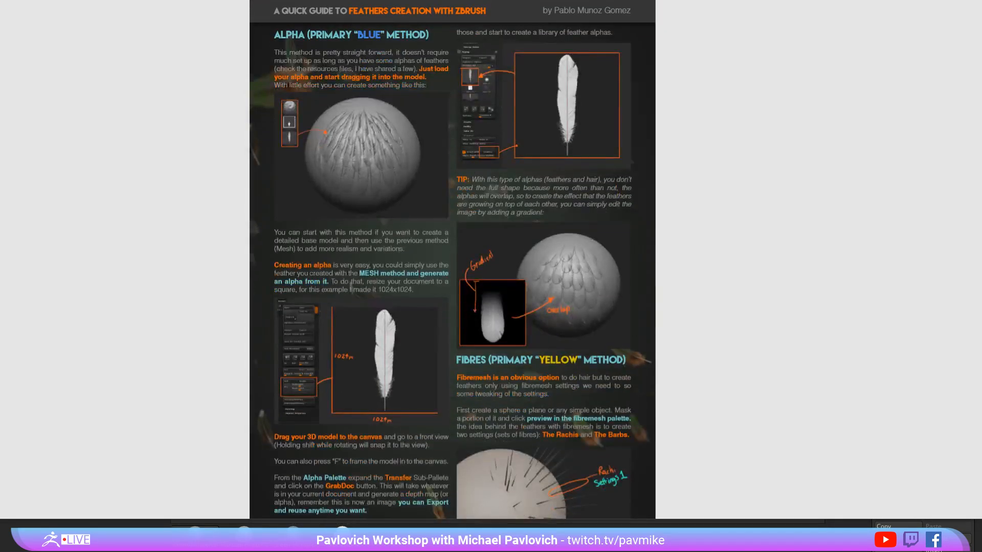
{"action": "key", "text": "alt+Tab"}
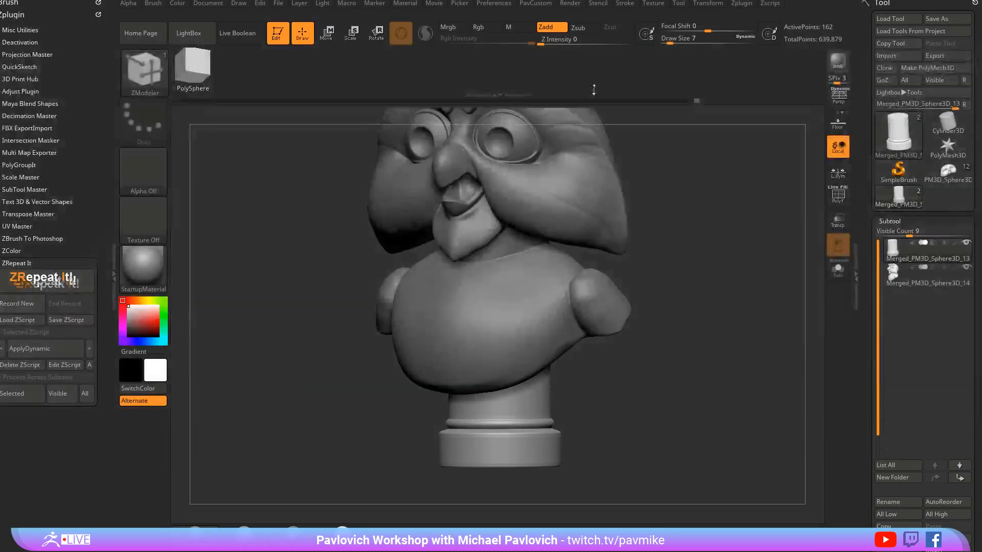
{"action": "left_click_drag", "start_coordinate": [691, 199], "coordinate": [701, 198]}
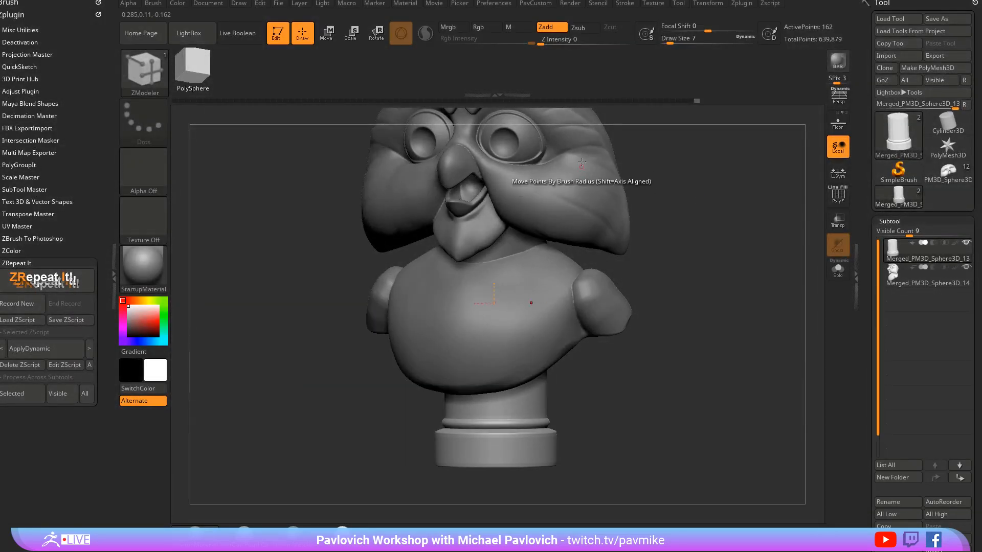
{"action": "key", "text": "s"}
{"action": "left_click", "coordinate": [681, 219]}
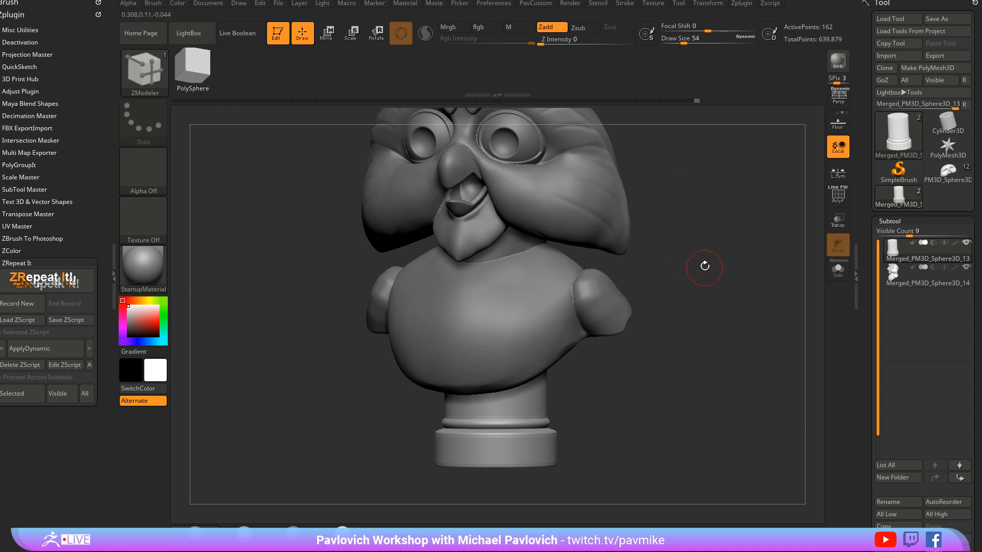
{"action": "key", "text": "s"}
{"action": "left_click", "coordinate": [688, 266]}
{"action": "key", "text": "s"}
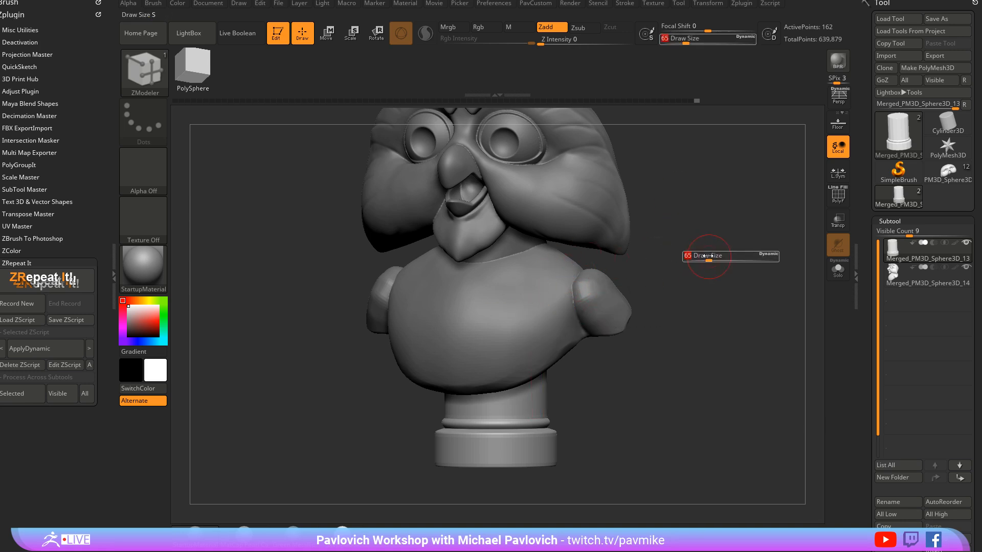
{"action": "left_click", "coordinate": [713, 258]}
{"action": "key", "text": "f"}
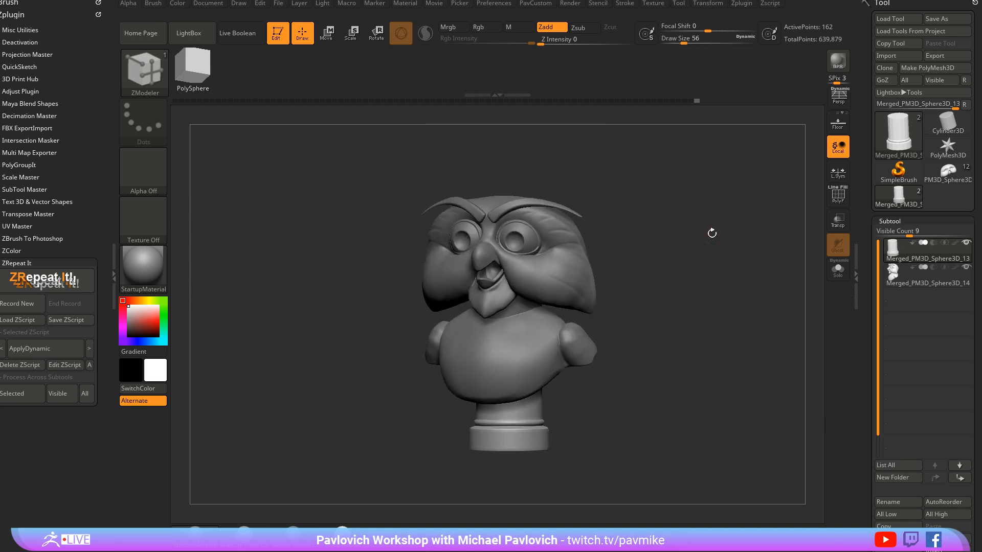
{"action": "left_click_drag", "start_coordinate": [712, 232], "coordinate": [669, 274], "text": "shift"}
{"action": "key", "text": "s"}
{"action": "left_click", "coordinate": [662, 274]}
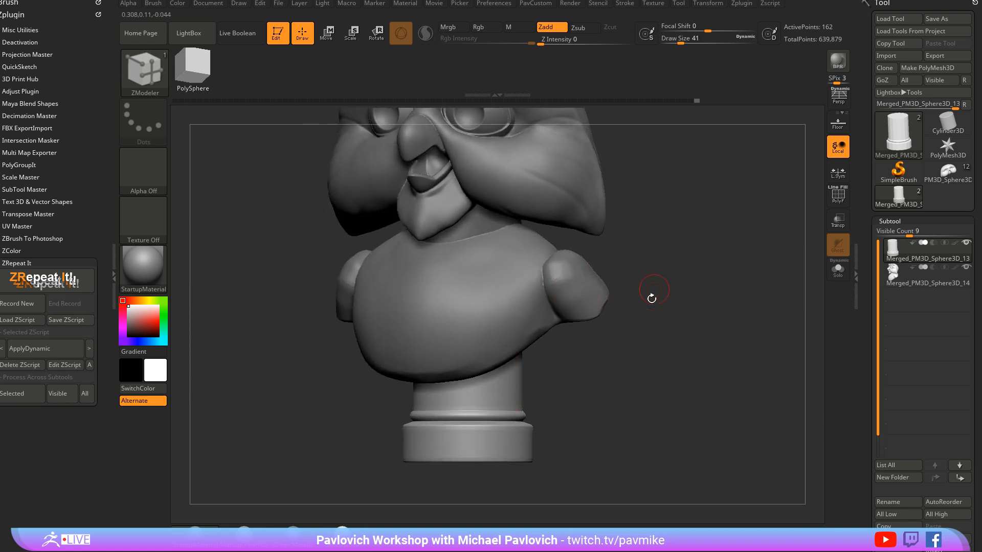
Step: Select the owl bust subtool and flatten and smooth the seam between shoulder and chest with TrimDynamic at draw size 68
{"action": "mouse_move", "coordinate": [701, 251]}
{"action": "left_mouse_down"}
{"action": "mouse_move", "coordinate": [708, 200]}
{"action": "mouse_move", "coordinate": [700, 243]}
{"action": "left_mouse_up"}
{"action": "key", "text": "b"}
{"action": "key", "text": "t"}
{"action": "key", "text": "d"}
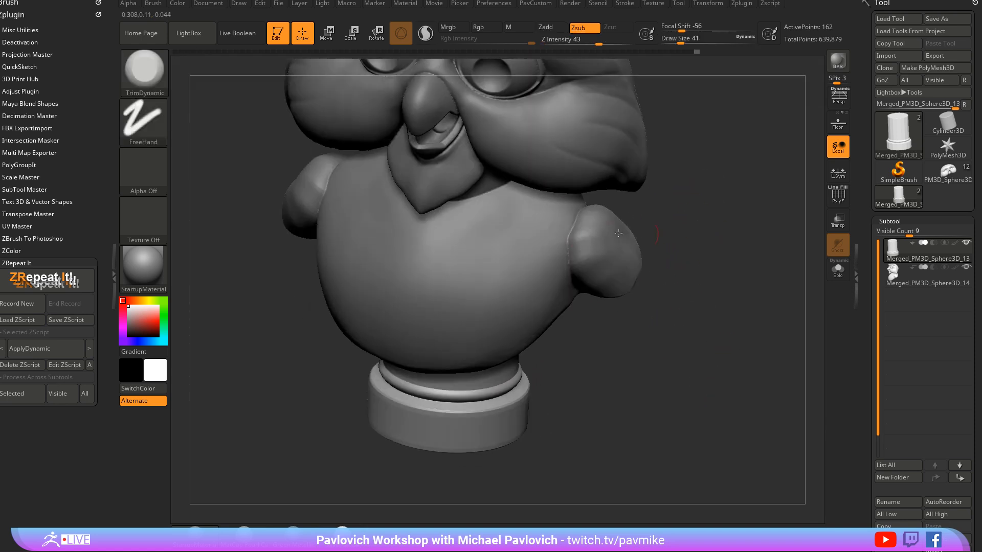
{"action": "left_click", "coordinate": [598, 253], "text": "alt"}
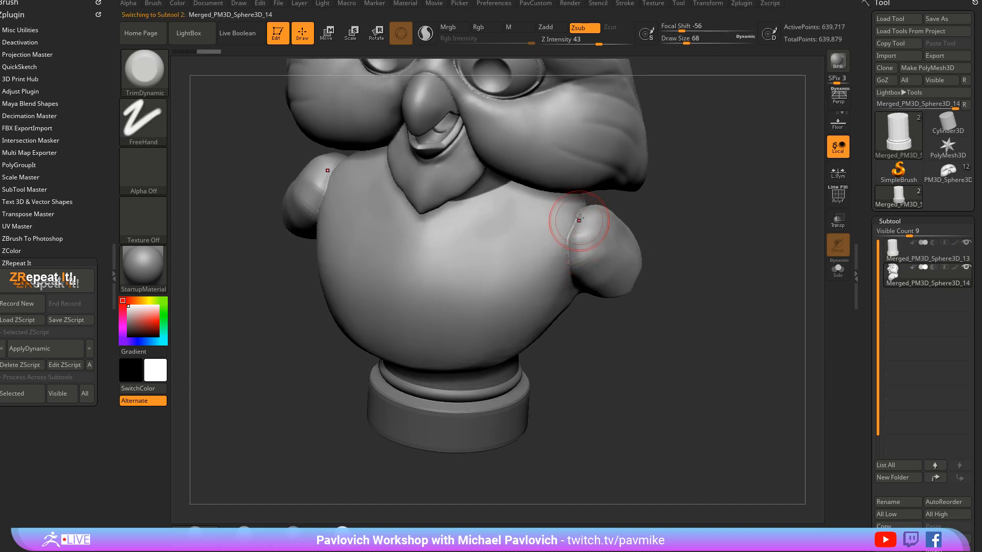
{"action": "left_click_drag", "start_coordinate": [581, 220], "coordinate": [575, 237]}
{"action": "left_click_drag", "start_coordinate": [682, 245], "coordinate": [644, 226]}
{"action": "left_click_drag", "start_coordinate": [574, 241], "coordinate": [574, 248], "text": "shift"}
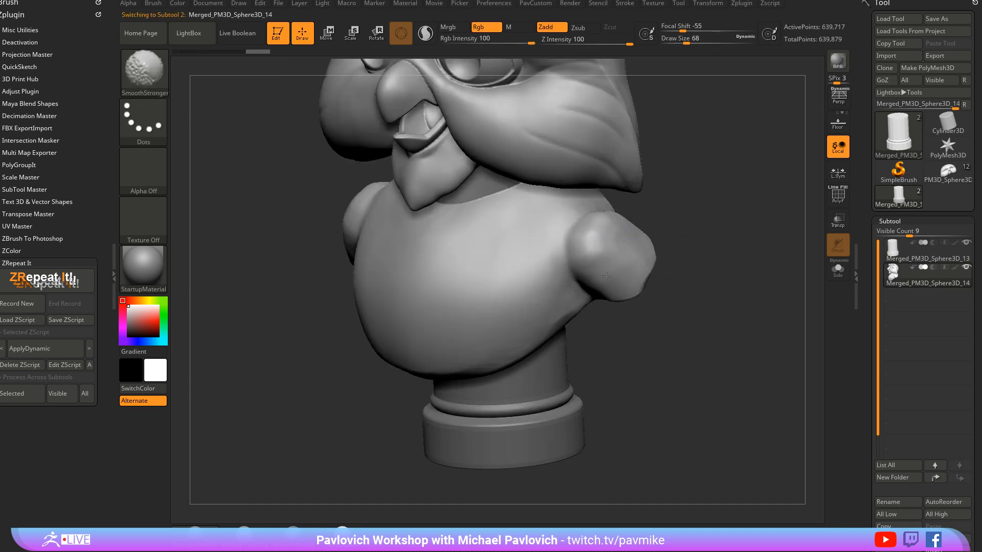
{"action": "left_click_drag", "start_coordinate": [711, 276], "coordinate": [637, 252]}
{"action": "left_click_drag", "start_coordinate": [747, 240], "coordinate": [689, 200]}
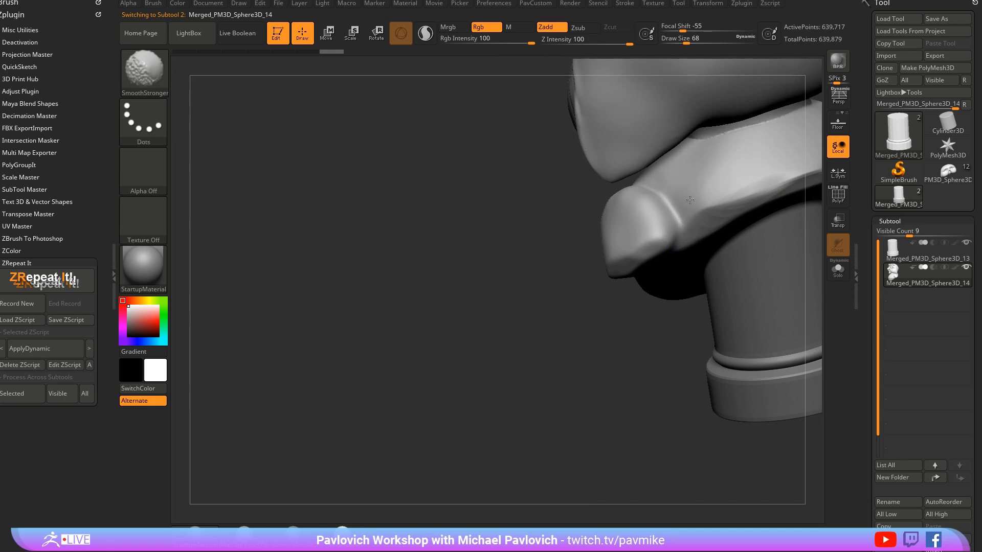
{"action": "mouse_move", "coordinate": [530, 289]}
{"action": "left_mouse_down"}
{"action": "mouse_move", "coordinate": [737, 248]}
{"action": "mouse_move", "coordinate": [725, 259]}
{"action": "mouse_move", "coordinate": [591, 254]}
{"action": "left_mouse_up"}
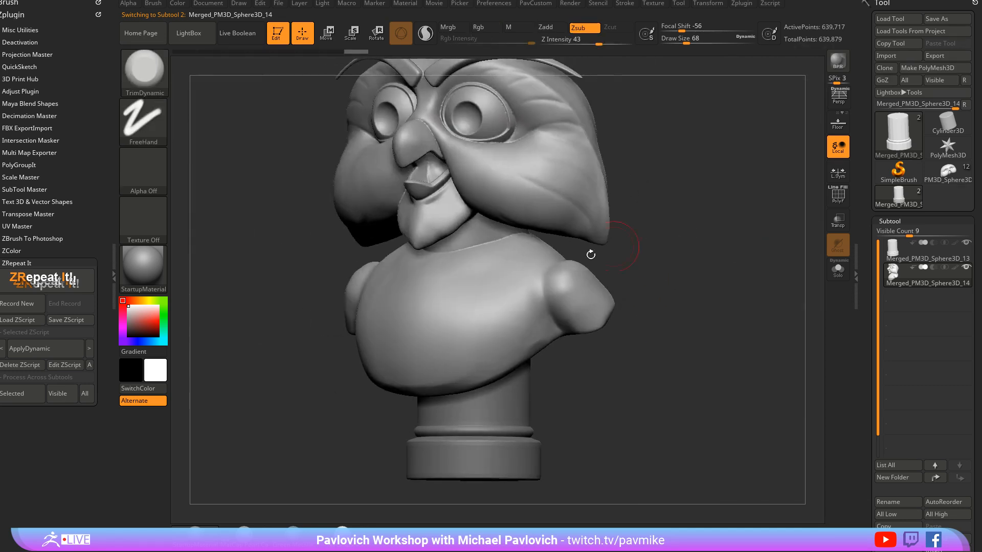
Step: Trim the shoulder joint and upper chest of the owl bust with TrimDynamic at draw size 51
{"action": "key", "text": "["}
{"action": "left_click_drag", "start_coordinate": [582, 290], "coordinate": [512, 288]}
{"action": "mouse_move", "coordinate": [599, 261]}
{"action": "left_mouse_down"}
{"action": "mouse_move", "coordinate": [696, 255]}
{"action": "mouse_move", "coordinate": [476, 276]}
{"action": "left_mouse_up"}
Step: Smooth the owl's neck where it meets the body, from the front around the sides to the back
{"action": "left_click_drag", "start_coordinate": [529, 260], "coordinate": [566, 258], "text": "shift"}
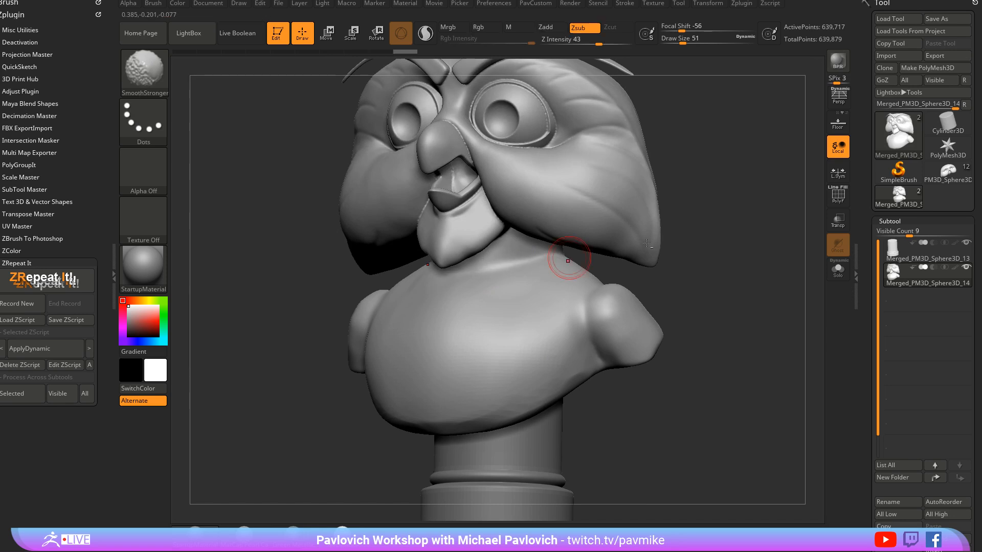
{"action": "left_click_drag", "start_coordinate": [716, 252], "coordinate": [552, 249]}
{"action": "left_click_drag", "start_coordinate": [492, 253], "coordinate": [503, 253], "text": "shift"}
{"action": "right_click_drag", "start_coordinate": [506, 249], "coordinate": [583, 191]}
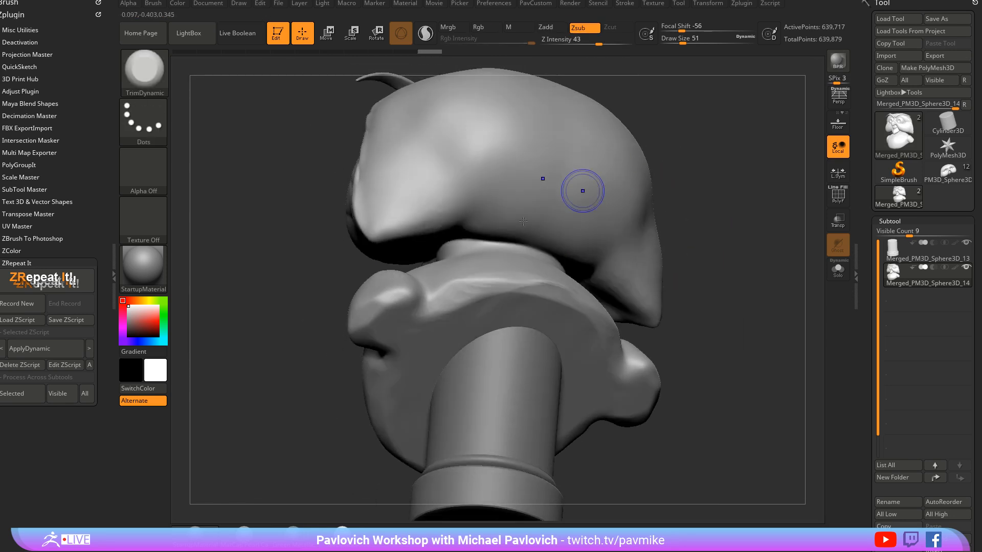
{"action": "left_click_drag", "start_coordinate": [448, 242], "coordinate": [468, 246], "text": "shift"}
{"action": "mouse_move", "coordinate": [535, 220]}
{"action": "right_mouse_down"}
{"action": "mouse_move", "coordinate": [688, 167]}
{"action": "mouse_move", "coordinate": [698, 127]}
{"action": "right_mouse_up"}
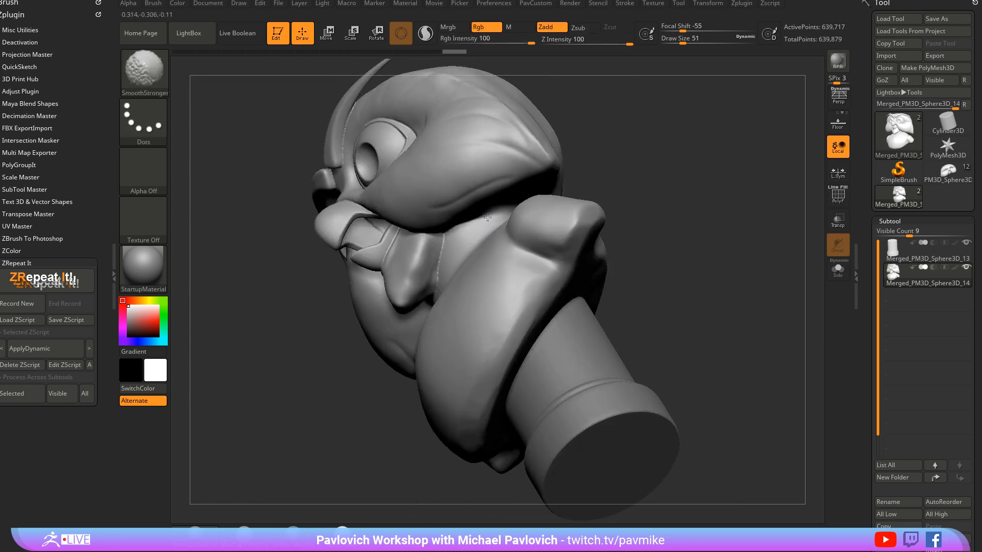
{"action": "mouse_move", "coordinate": [480, 226]}
{"action": "left_mouse_down", "text": "shift"}
{"action": "mouse_move", "coordinate": [437, 265]}
{"action": "mouse_move", "coordinate": [432, 292]}
{"action": "left_mouse_up", "text": "shift"}
{"action": "left_click_drag", "start_coordinate": [692, 143], "coordinate": [742, 147], "text": "shift"}
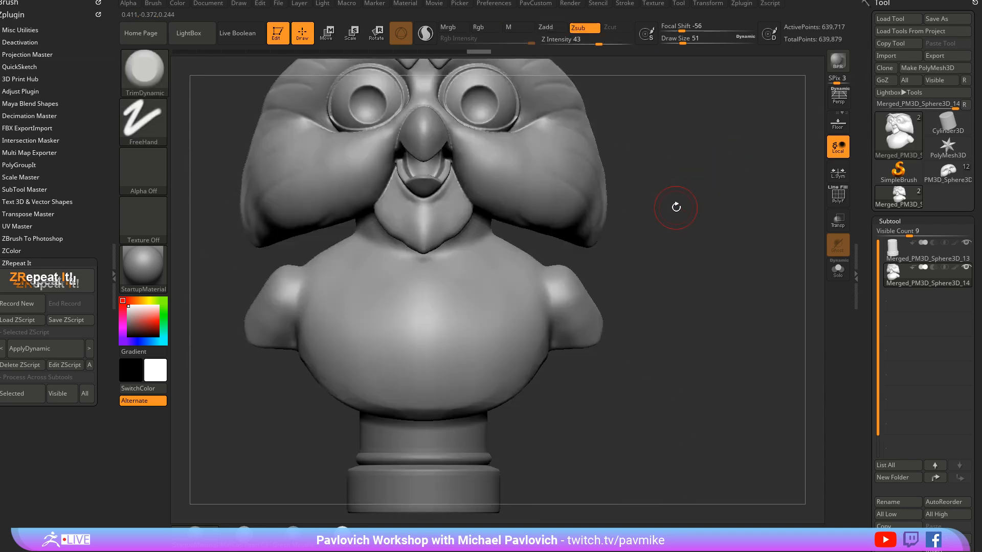
Step: Smooth the face beside the beak, and trim and smooth the area around the owl's eye with TrimDynamic at draw size 41
{"action": "right_click_drag", "start_coordinate": [675, 206], "coordinate": [681, 190]}
{"action": "left_click_drag", "start_coordinate": [460, 164], "coordinate": [465, 186], "text": "shift"}
{"action": "mouse_move", "coordinate": [491, 238]}
{"action": "right_mouse_down", "text": "alt"}
{"action": "mouse_move", "coordinate": [485, 295]}
{"action": "mouse_move", "coordinate": [673, 241]}
{"action": "right_mouse_up", "text": "alt"}
{"action": "right_click_drag", "start_coordinate": [521, 274], "coordinate": [587, 222]}
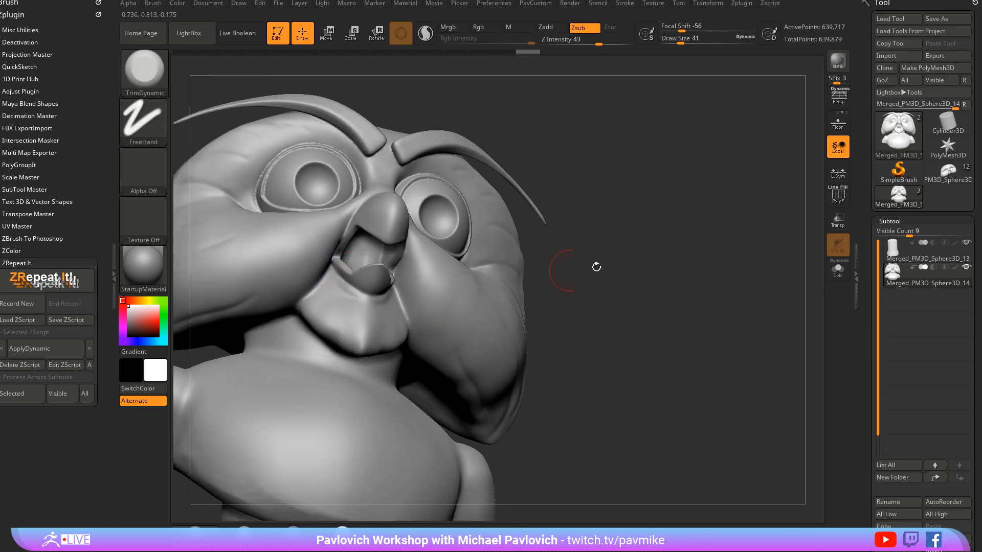
{"action": "right_click_drag", "start_coordinate": [596, 267], "coordinate": [373, 258]}
{"action": "mouse_move", "coordinate": [661, 167]}
{"action": "right_mouse_down"}
{"action": "mouse_move", "coordinate": [759, 174]}
{"action": "mouse_move", "coordinate": [706, 199]}
{"action": "right_mouse_up"}
{"action": "left_click_drag", "start_coordinate": [523, 185], "coordinate": [508, 176]}
{"action": "mouse_move", "coordinate": [430, 204]}
{"action": "left_mouse_down", "text": "shift"}
{"action": "mouse_move", "coordinate": [515, 237]}
{"action": "mouse_move", "coordinate": [436, 198]}
{"action": "mouse_move", "coordinate": [525, 219]}
{"action": "mouse_move", "coordinate": [514, 166]}
{"action": "left_mouse_up", "text": "shift"}
{"action": "mouse_move", "coordinate": [515, 167]}
{"action": "right_mouse_down"}
{"action": "mouse_move", "coordinate": [707, 164]}
{"action": "mouse_move", "coordinate": [743, 200]}
{"action": "mouse_move", "coordinate": [707, 163]}
{"action": "mouse_move", "coordinate": [700, 202]}
{"action": "mouse_move", "coordinate": [626, 204]}
{"action": "right_mouse_up"}
Step: Polish the face around the outer eye socket and upper cheek with the hPolish brush at draw size 77
{"action": "key", "text": "b"}
{"action": "key", "text": "h"}
{"action": "key", "text": "p"}
{"action": "key", "text": "s"}
{"action": "left_click_drag", "start_coordinate": [449, 230], "coordinate": [473, 228]}
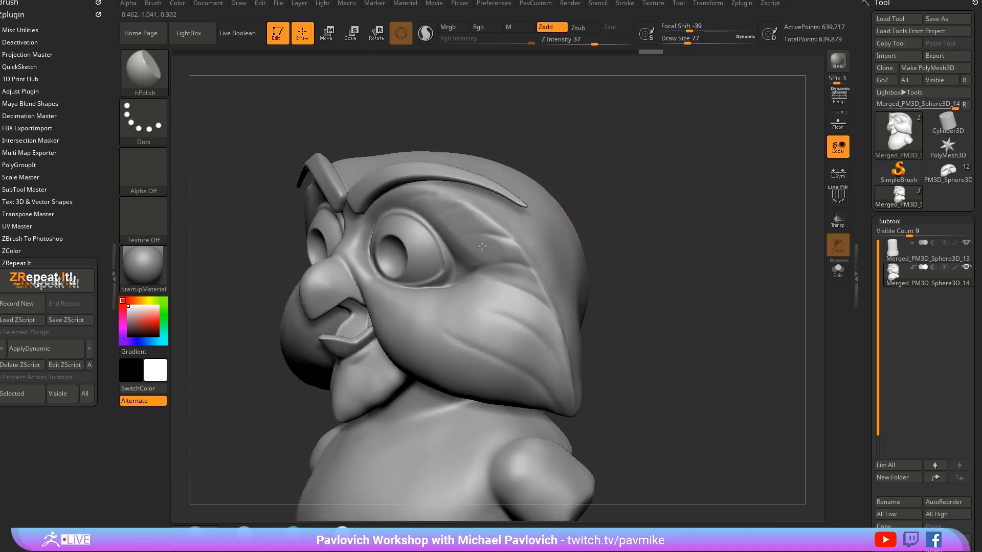
{"action": "mouse_move", "coordinate": [630, 208]}
{"action": "right_mouse_down"}
{"action": "mouse_move", "coordinate": [673, 138]}
{"action": "mouse_move", "coordinate": [646, 179]}
{"action": "right_mouse_up"}
{"action": "left_click_drag", "start_coordinate": [483, 211], "coordinate": [407, 214]}
{"action": "mouse_move", "coordinate": [648, 198]}
{"action": "right_mouse_down"}
{"action": "mouse_move", "coordinate": [612, 226]}
{"action": "mouse_move", "coordinate": [423, 285]}
{"action": "right_mouse_up"}
{"action": "left_click_drag", "start_coordinate": [412, 281], "coordinate": [445, 294]}
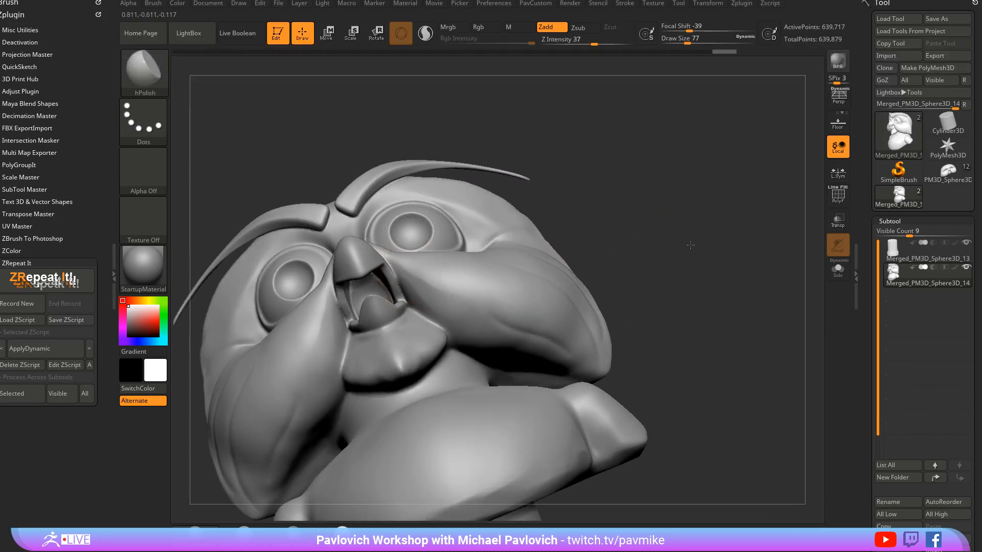
Step: Reduce the hPolish draw size to 46 and polish the face between the beak and eye and beneath the eye
{"action": "right_click_drag", "start_coordinate": [691, 243], "coordinate": [675, 241]}
{"action": "right_click_drag", "start_coordinate": [624, 147], "coordinate": [680, 156]}
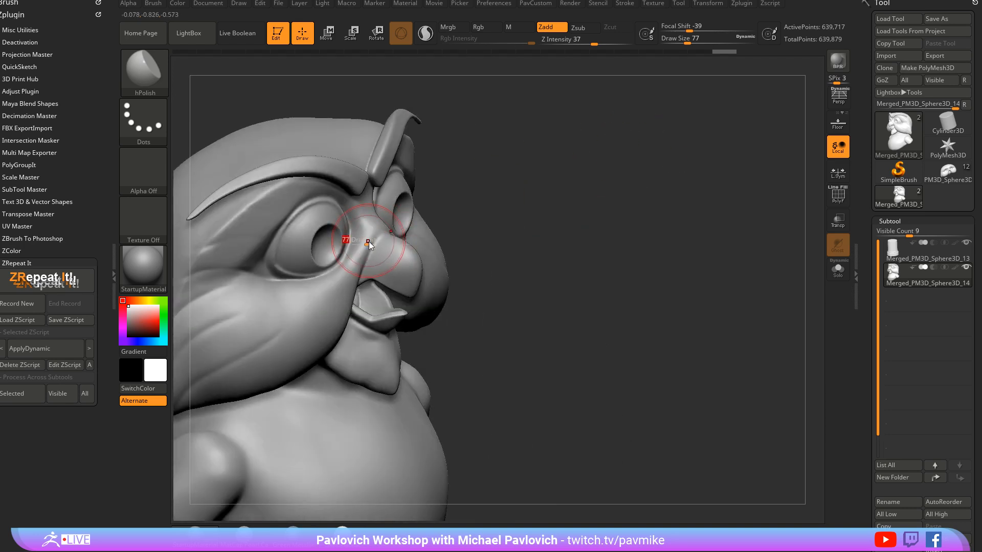
{"action": "left_click_drag", "start_coordinate": [370, 224], "coordinate": [359, 272]}
{"action": "right_click_drag", "start_coordinate": [497, 206], "coordinate": [462, 211]}
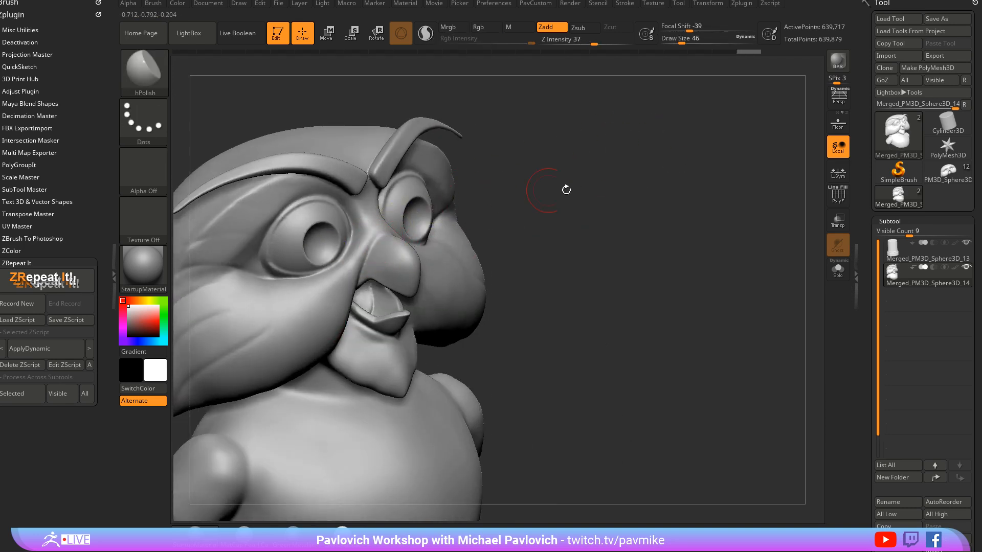
{"action": "right_click_drag", "start_coordinate": [565, 189], "coordinate": [412, 228]}
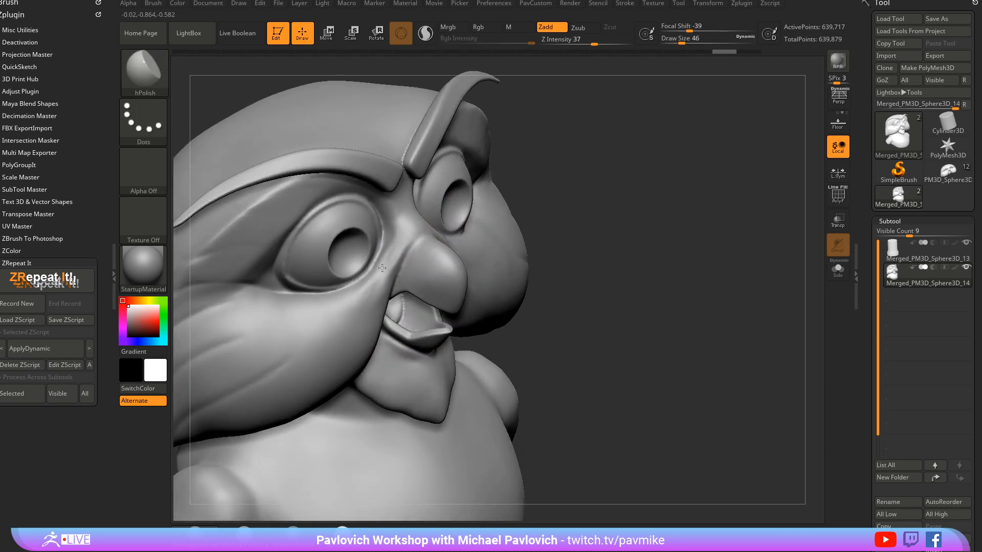
{"action": "mouse_move", "coordinate": [382, 268]}
{"action": "left_mouse_down"}
{"action": "mouse_move", "coordinate": [388, 254]}
{"action": "mouse_move", "coordinate": [312, 310]}
{"action": "left_mouse_up"}
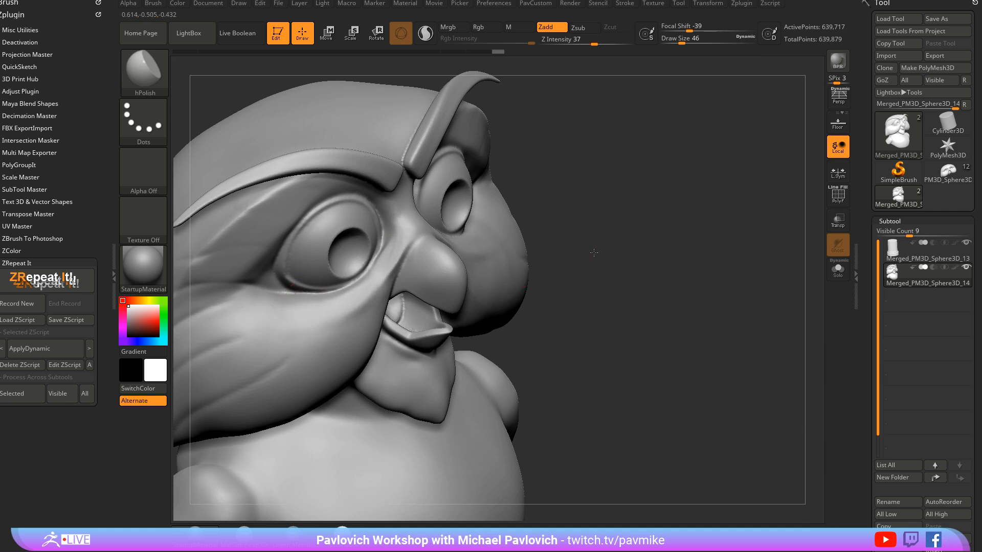
Step: Polish the owl's cheek beside the beak and mouth with the hPolish brush at draw size 56
{"action": "right_click_drag", "start_coordinate": [591, 252], "coordinate": [511, 236]}
{"action": "left_click_drag", "start_coordinate": [378, 281], "coordinate": [365, 313]}
{"action": "mouse_move", "coordinate": [573, 225]}
{"action": "right_mouse_down"}
{"action": "mouse_move", "coordinate": [626, 215]}
{"action": "mouse_move", "coordinate": [603, 220]}
{"action": "right_mouse_up"}
{"action": "key", "text": "s"}
{"action": "left_click_drag", "start_coordinate": [441, 280], "coordinate": [444, 280]}
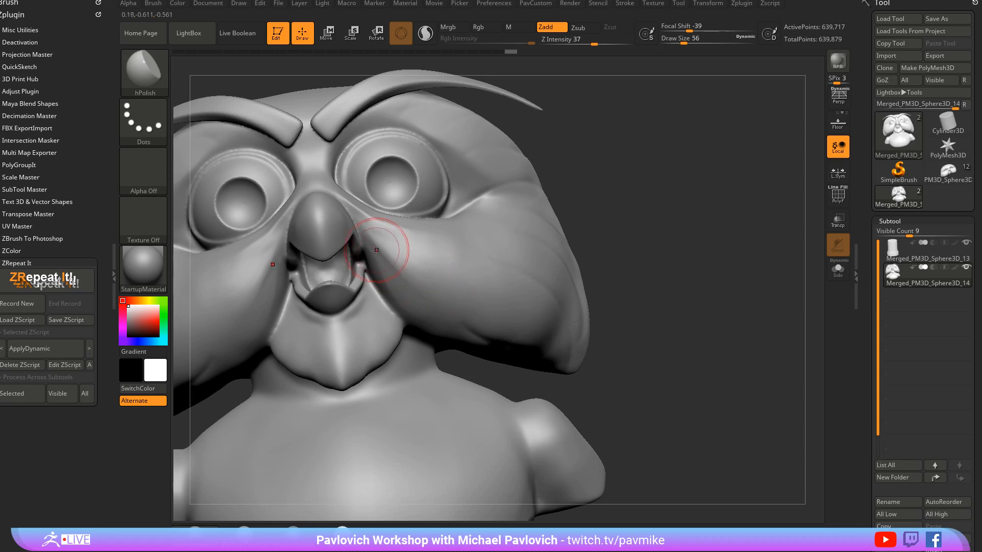
{"action": "mouse_move", "coordinate": [377, 250]}
{"action": "left_mouse_down"}
{"action": "mouse_move", "coordinate": [384, 274]}
{"action": "mouse_move", "coordinate": [396, 248]}
{"action": "mouse_move", "coordinate": [406, 262]}
{"action": "left_mouse_up"}
Step: Try to carve a crease from beside the beak down the cheek with DamStandard at draw size 46, and undo the stroke
{"action": "right_click_drag", "start_coordinate": [620, 249], "coordinate": [701, 180]}
{"action": "key", "text": "b"}
{"action": "key", "text": "d"}
{"action": "key", "text": "s"}
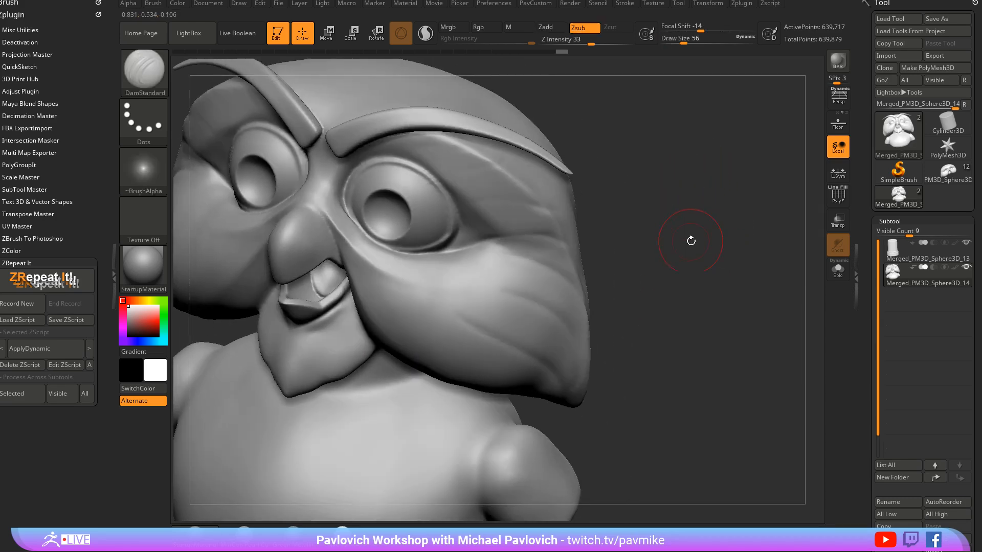
{"action": "right_click_drag", "start_coordinate": [690, 241], "coordinate": [639, 196]}
{"action": "key", "text": "["}
{"action": "left_click_drag", "start_coordinate": [334, 219], "coordinate": [392, 312]}
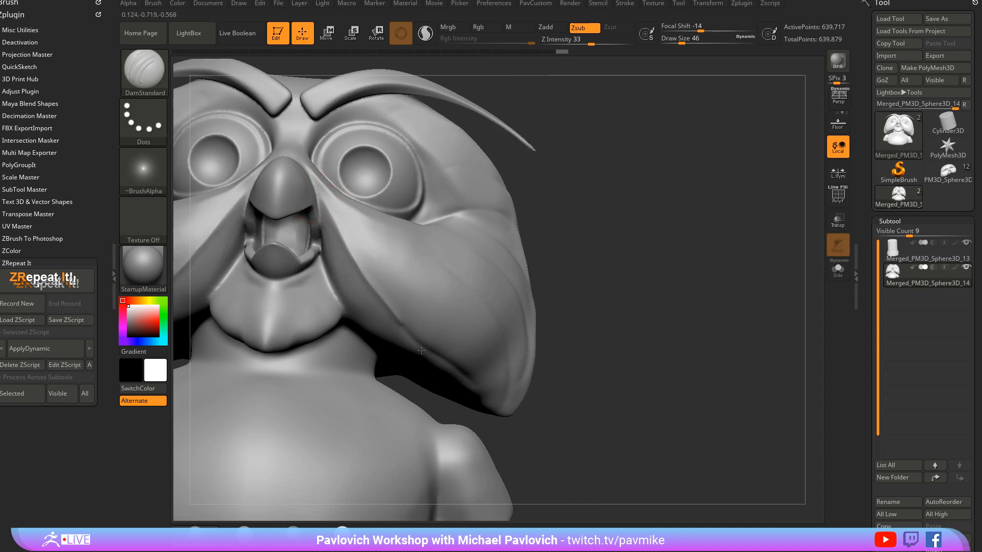
{"action": "key", "text": "ctrl+z"}
{"action": "key", "text": "grave"}
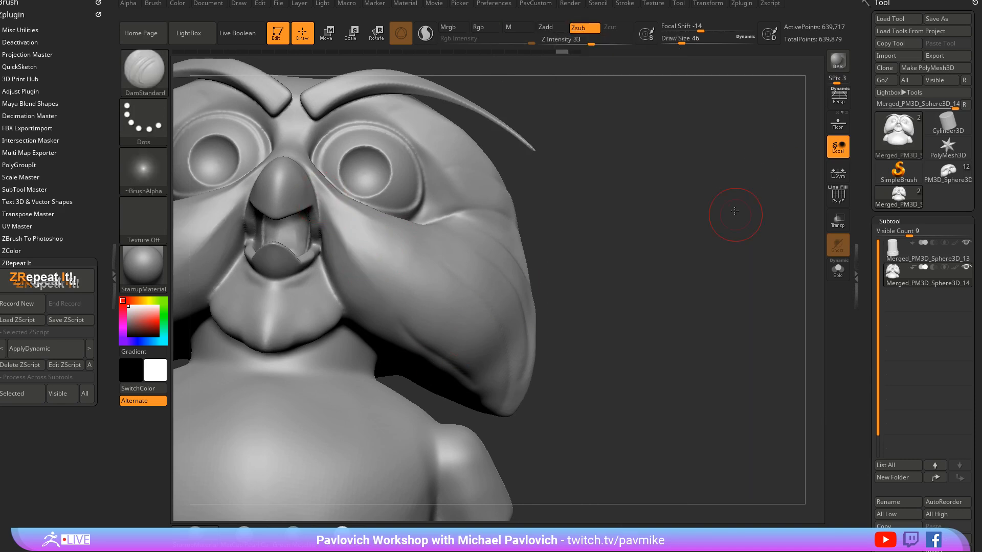
Step: Open the Lazy Mouse stroke settings and examine the cheek and eye area from several angles
{"action": "mouse_move", "coordinate": [745, 215]}
{"action": "right_mouse_down"}
{"action": "mouse_move", "coordinate": [639, 134]}
{"action": "mouse_move", "coordinate": [680, 74]}
{"action": "right_mouse_up"}
{"action": "left_click", "coordinate": [624, 4]}
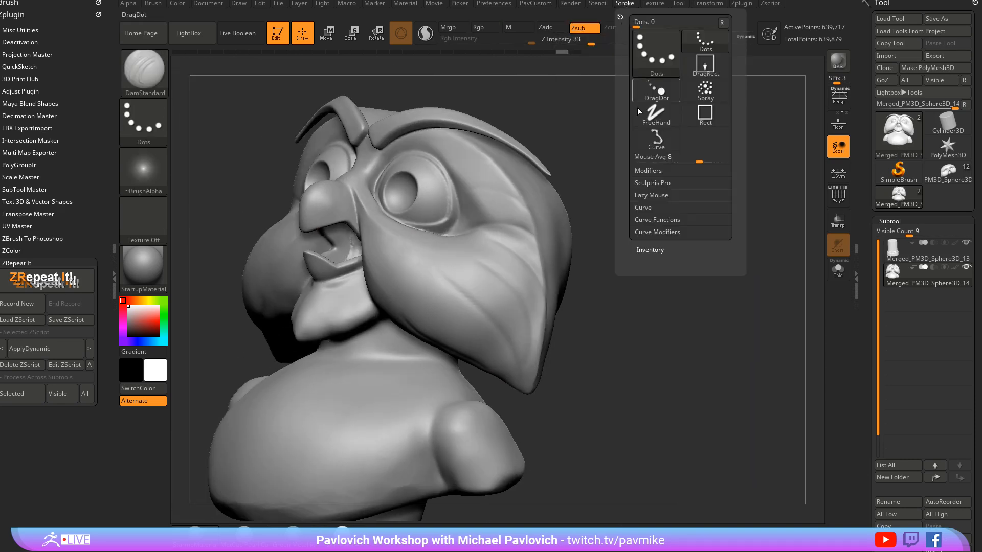
{"action": "left_click", "coordinate": [650, 198], "text": "shift"}
{"action": "mouse_move", "coordinate": [653, 278]}
{"action": "right_mouse_down", "text": "alt"}
{"action": "mouse_move", "coordinate": [651, 239]}
{"action": "mouse_move", "coordinate": [438, 230]}
{"action": "right_mouse_up", "text": "alt"}
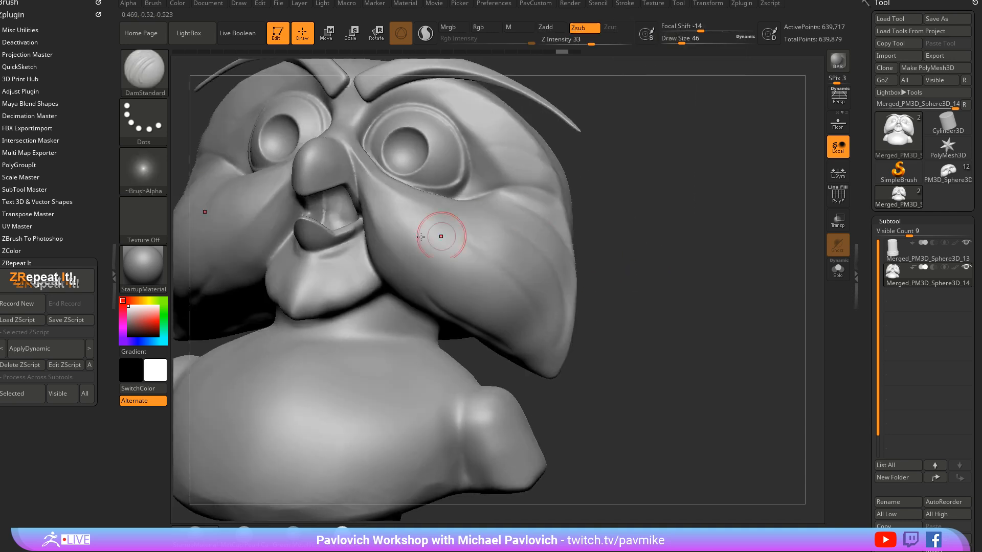
{"action": "right_click_drag", "start_coordinate": [658, 305], "coordinate": [395, 200]}
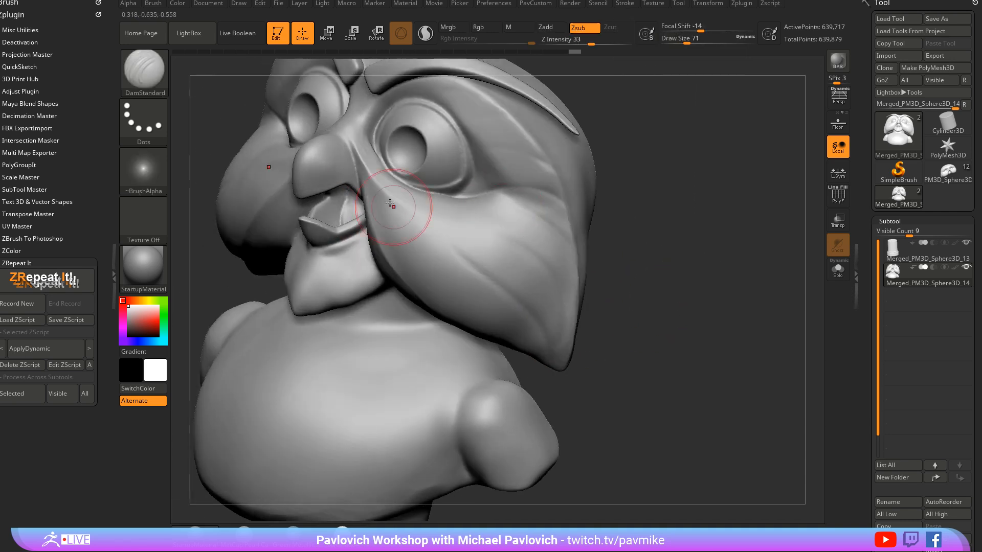
{"action": "mouse_move", "coordinate": [668, 294]}
{"action": "right_mouse_down"}
{"action": "mouse_move", "coordinate": [661, 319]}
{"action": "mouse_move", "coordinate": [574, 176]}
{"action": "right_mouse_up"}
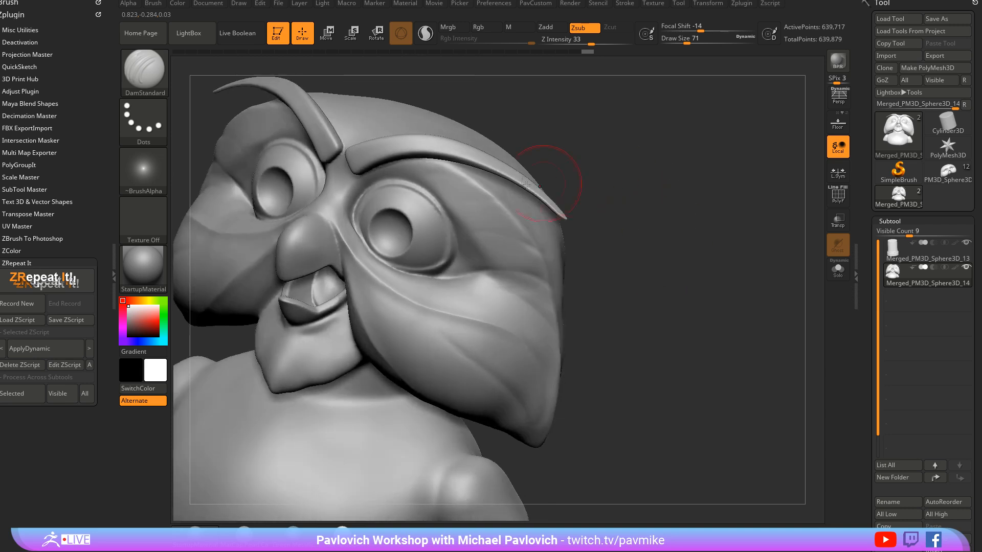
{"action": "right_click_drag", "start_coordinate": [690, 307], "coordinate": [693, 283]}
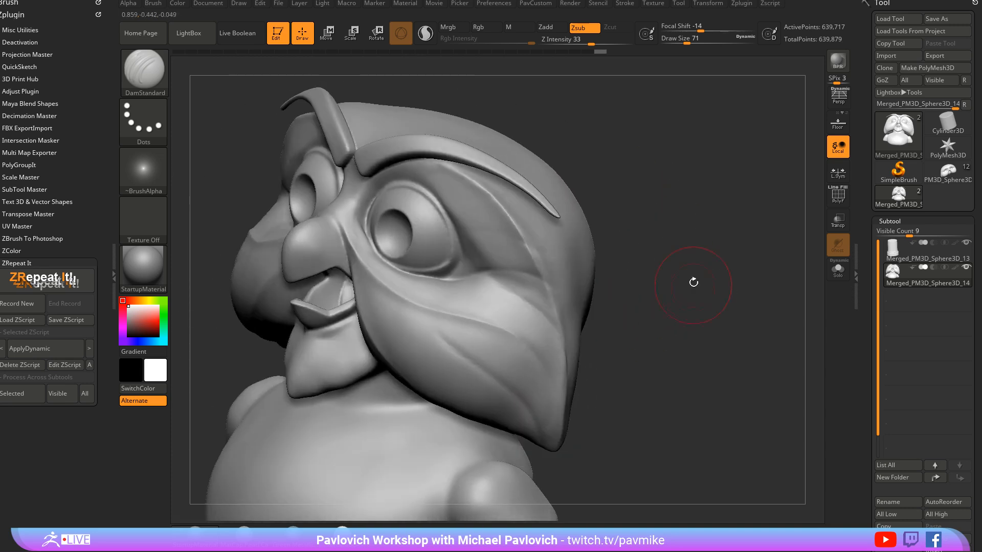
Step: Build up the face behind the eye and between the beak and cheek with the Clay brush at draw size 71
{"action": "key", "text": "2"}
{"action": "left_click_drag", "start_coordinate": [459, 184], "coordinate": [511, 269]}
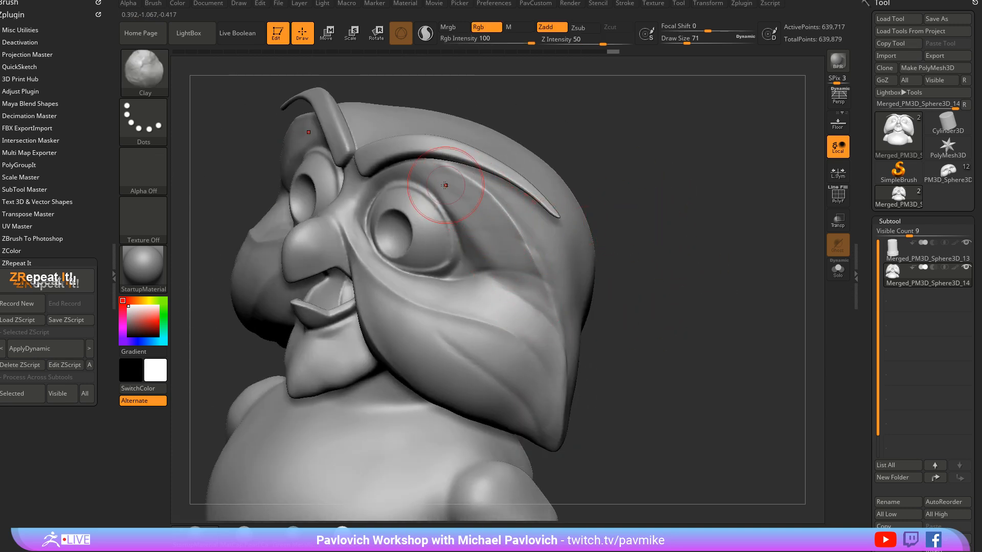
{"action": "left_click_drag", "start_coordinate": [476, 196], "coordinate": [501, 241]}
{"action": "right_click_drag", "start_coordinate": [624, 215], "coordinate": [645, 256]}
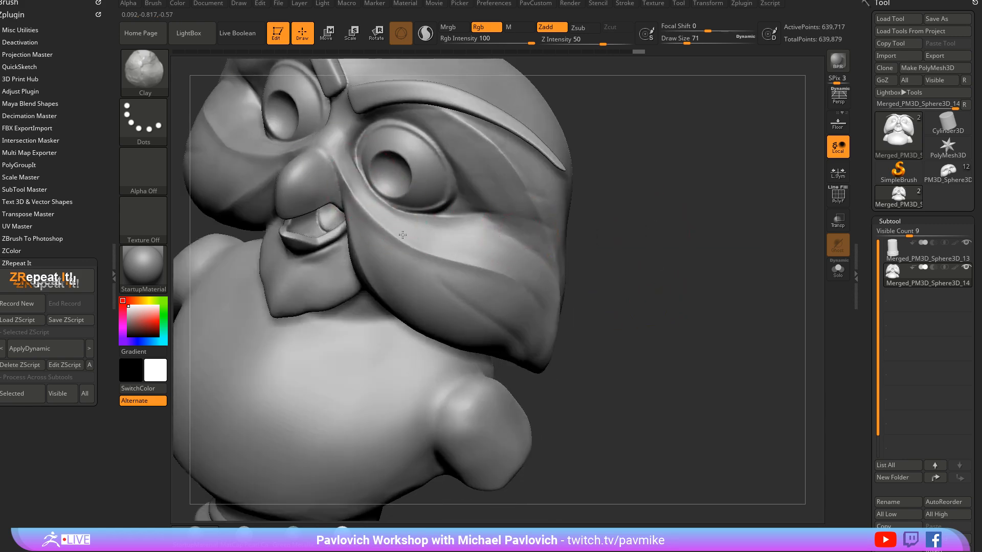
{"action": "right_click_drag", "start_coordinate": [609, 220], "coordinate": [589, 192]}
{"action": "mouse_move", "coordinate": [391, 230]}
{"action": "left_mouse_down"}
{"action": "mouse_move", "coordinate": [352, 205]}
{"action": "mouse_move", "coordinate": [364, 225]}
{"action": "left_mouse_up"}
{"action": "mouse_move", "coordinate": [673, 266]}
{"action": "left_mouse_down"}
{"action": "mouse_move", "coordinate": [642, 151]}
{"action": "mouse_move", "coordinate": [677, 188]}
{"action": "mouse_move", "coordinate": [530, 201]}
{"action": "left_mouse_up"}
Step: Polish the cheek ridge from the beak past the lower eye with hPolish, reducing the draw size from 65 to 49
{"action": "key", "text": "4"}
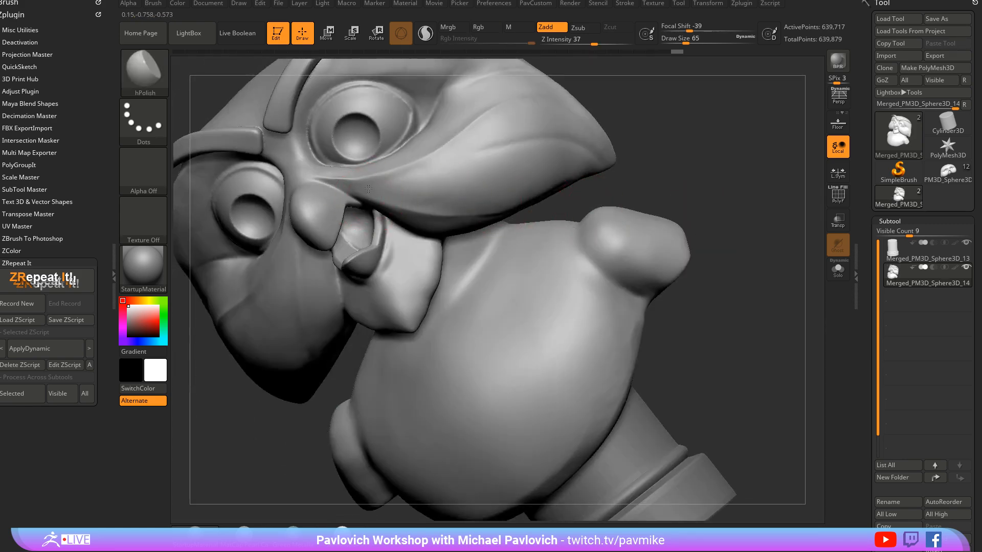
{"action": "left_click_drag", "start_coordinate": [424, 198], "coordinate": [445, 193]}
{"action": "left_click_drag", "start_coordinate": [639, 105], "coordinate": [649, 147]}
{"action": "left_click_drag", "start_coordinate": [369, 239], "coordinate": [355, 231]}
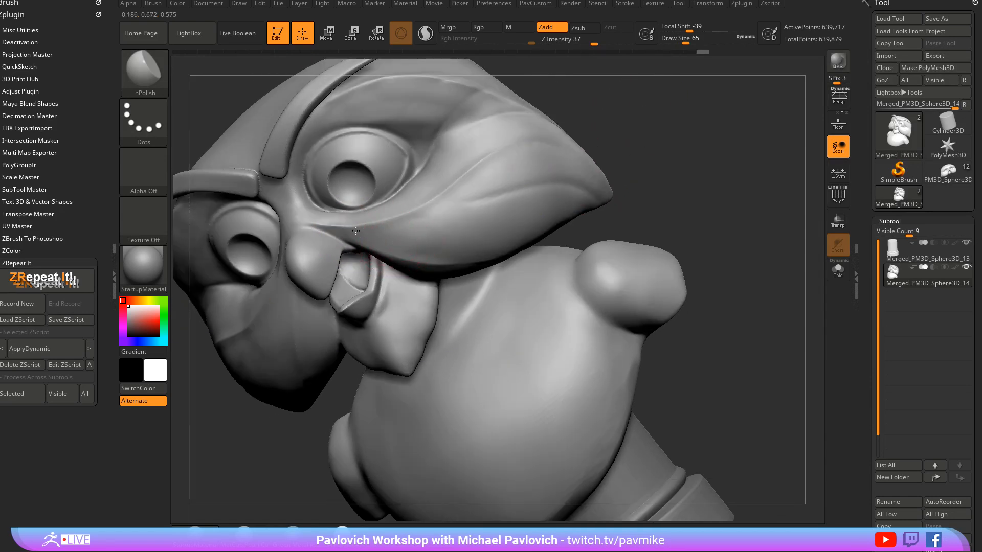
{"action": "left_click_drag", "start_coordinate": [413, 222], "coordinate": [449, 212]}
{"action": "left_click_drag", "start_coordinate": [650, 172], "coordinate": [626, 110]}
{"action": "key", "text": "bracketleft"}
{"action": "left_click_drag", "start_coordinate": [345, 224], "coordinate": [304, 211]}
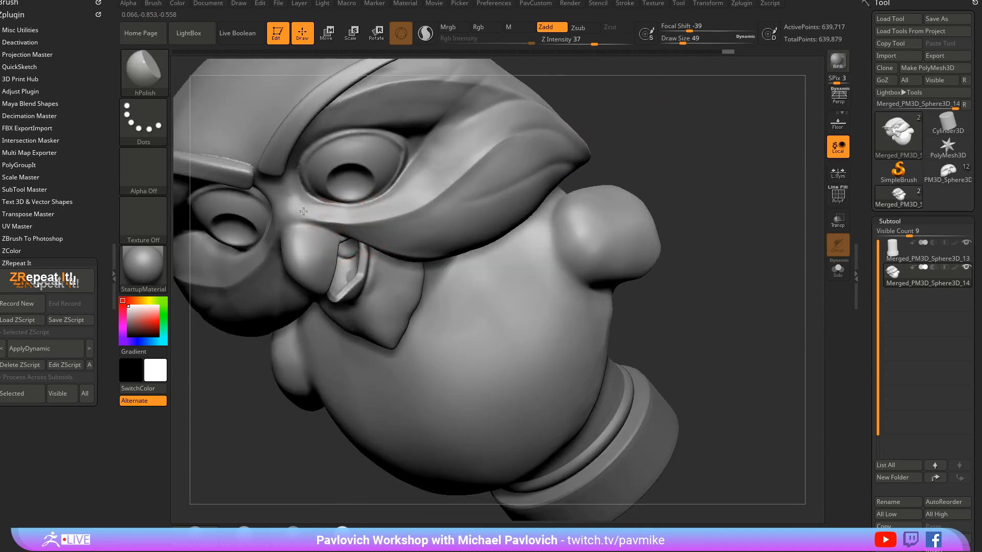
Step: Set the SmoothStronger brush's Z Intensity to 48 and smooth the cheek from the beak toward its outer feather folds
{"action": "mouse_move", "coordinate": [660, 168]}
{"action": "left_mouse_down"}
{"action": "mouse_move", "coordinate": [358, 242]}
{"action": "mouse_move", "coordinate": [381, 220]}
{"action": "left_mouse_up"}
{"action": "left_click_drag", "start_coordinate": [616, 134], "coordinate": [640, 153]}
{"action": "left_click_drag", "start_coordinate": [353, 227], "coordinate": [428, 200], "text": "shift"}
{"action": "left_click", "coordinate": [603, 40], "text": "shift"}
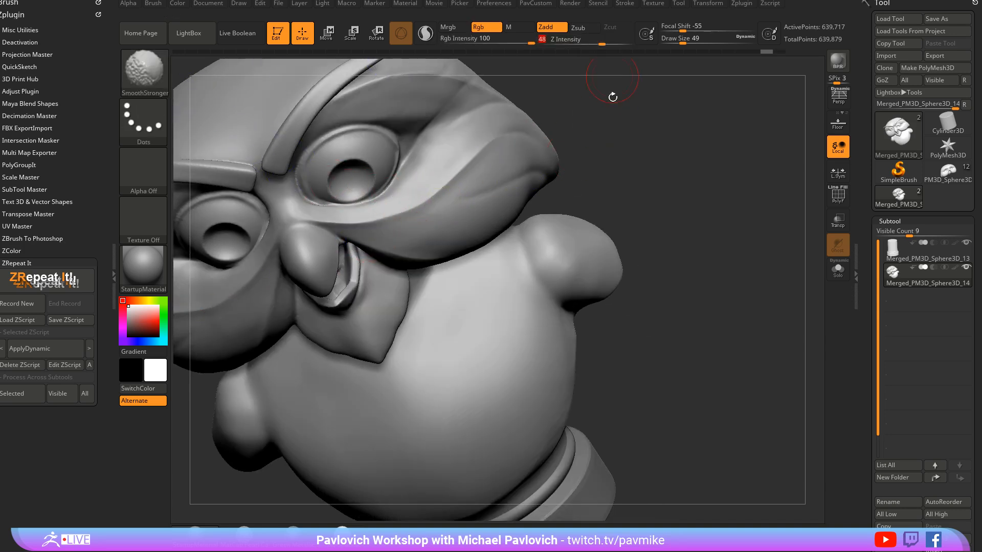
{"action": "left_click_drag", "start_coordinate": [612, 97], "coordinate": [565, 171]}
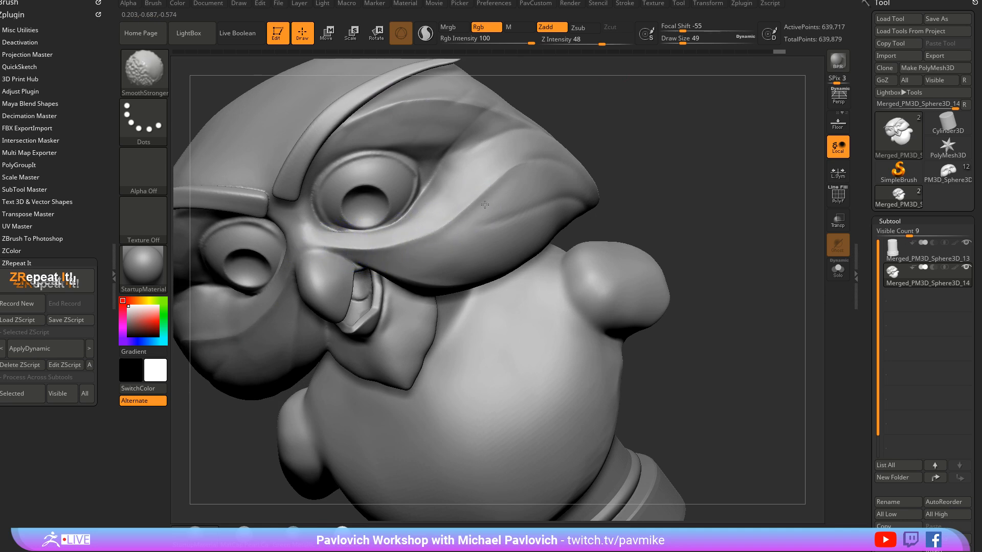
{"action": "left_click_drag", "start_coordinate": [484, 205], "coordinate": [513, 185], "text": "shift"}
Step: Polish the face between the eye socket and the eyebrow with hPolish at draw size 49
{"action": "left_click_drag", "start_coordinate": [691, 166], "coordinate": [682, 110]}
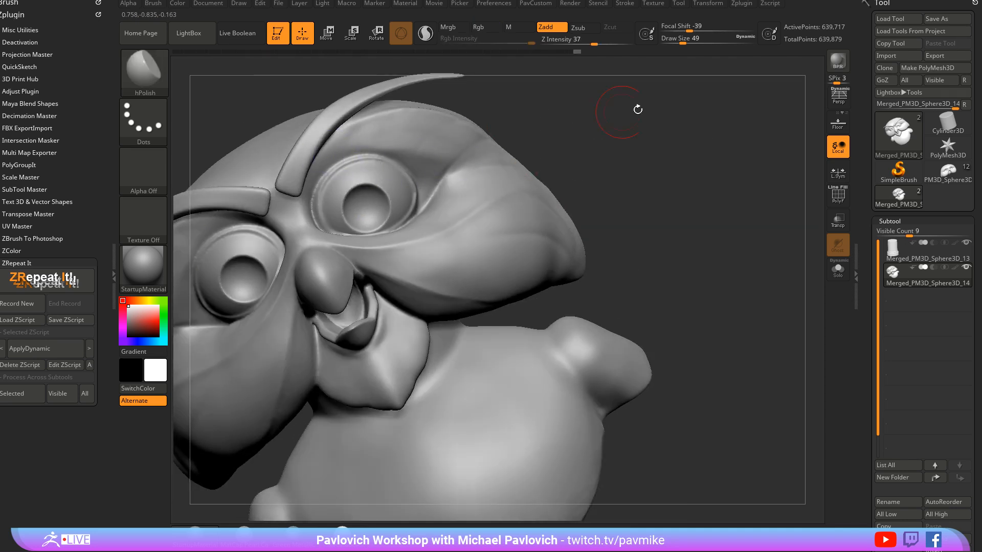
{"action": "left_click_drag", "start_coordinate": [635, 106], "coordinate": [591, 45]}
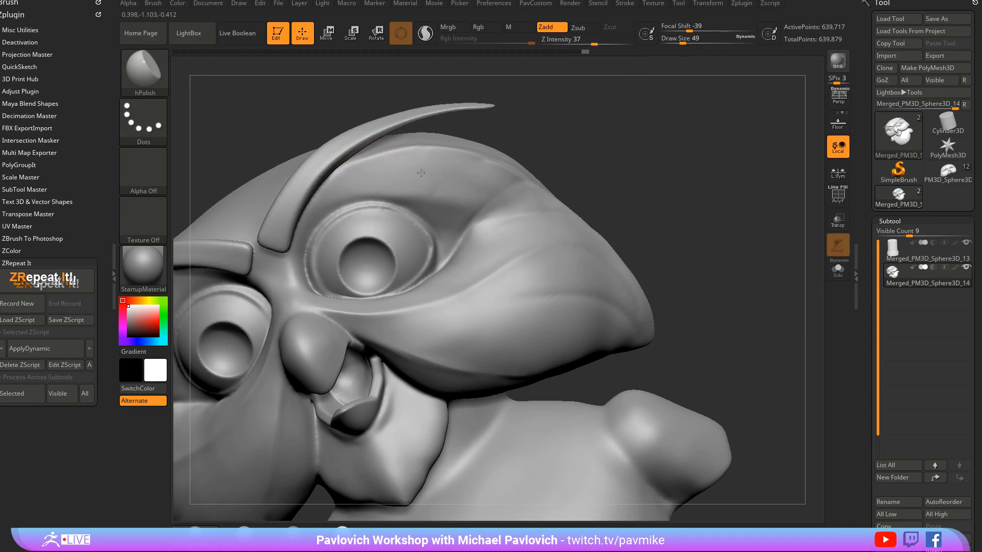
{"action": "left_click_drag", "start_coordinate": [551, 141], "coordinate": [412, 140]}
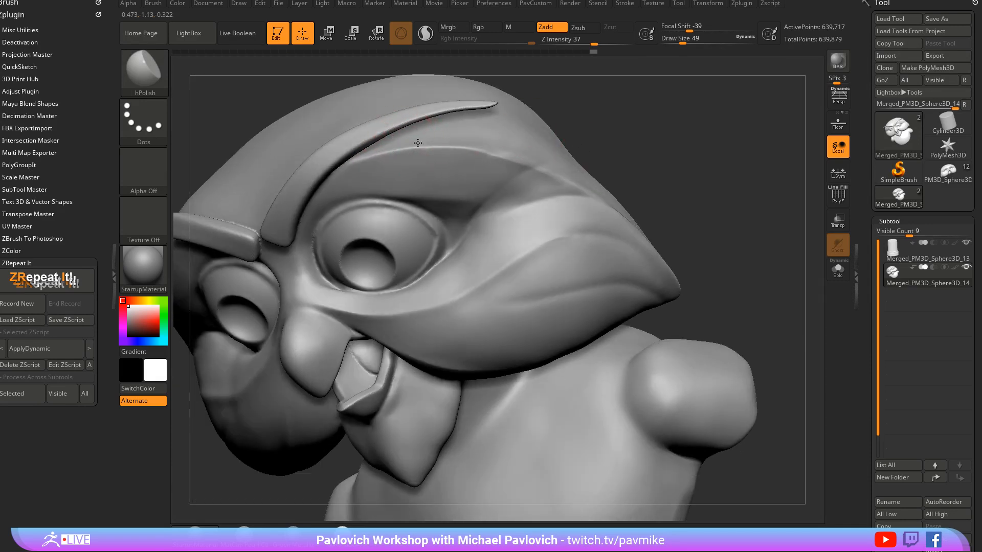
{"action": "left_click_drag", "start_coordinate": [716, 133], "coordinate": [639, 126]}
{"action": "left_click_drag", "start_coordinate": [565, 129], "coordinate": [656, 125]}
{"action": "left_click_drag", "start_coordinate": [585, 212], "coordinate": [645, 163]}
{"action": "left_click_drag", "start_coordinate": [562, 110], "coordinate": [568, 110]}
Step: Switch to the unmerged twelve-subtool owl, isolate its head to examine the face forms, and show all the parts again
{"action": "left_click", "coordinate": [931, 168]}
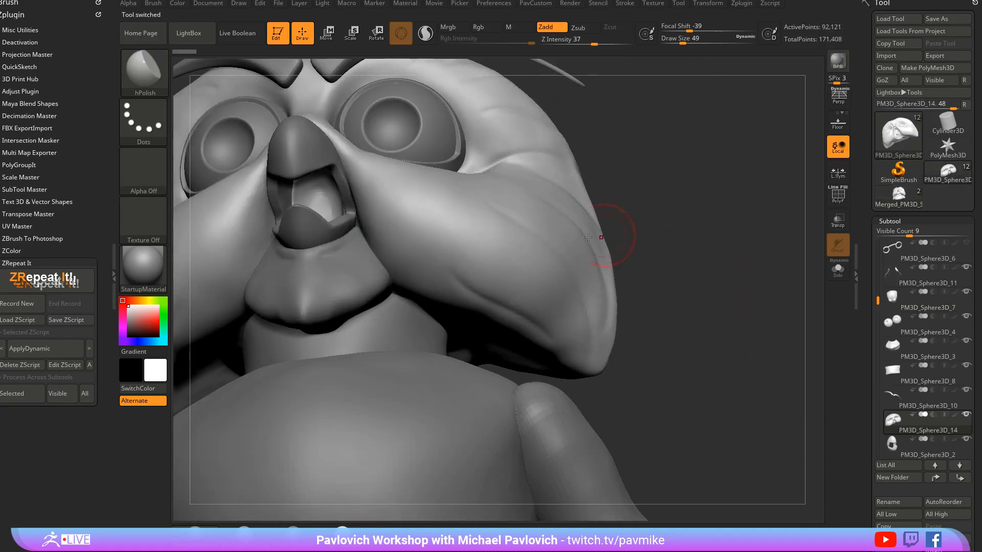
{"action": "left_click", "coordinate": [838, 267]}
{"action": "left_click_drag", "start_coordinate": [746, 239], "coordinate": [767, 243]}
{"action": "mouse_move", "coordinate": [630, 169]}
{"action": "left_mouse_down", "text": "alt"}
{"action": "mouse_move", "coordinate": [636, 203]}
{"action": "mouse_move", "coordinate": [632, 190]}
{"action": "left_mouse_up", "text": "alt"}
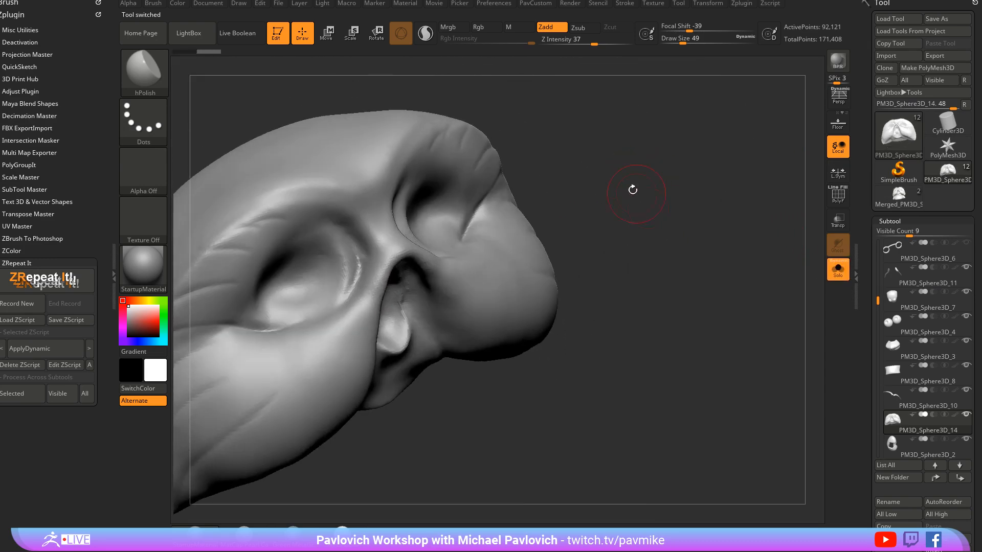
{"action": "left_click_drag", "start_coordinate": [360, 314], "coordinate": [460, 228]}
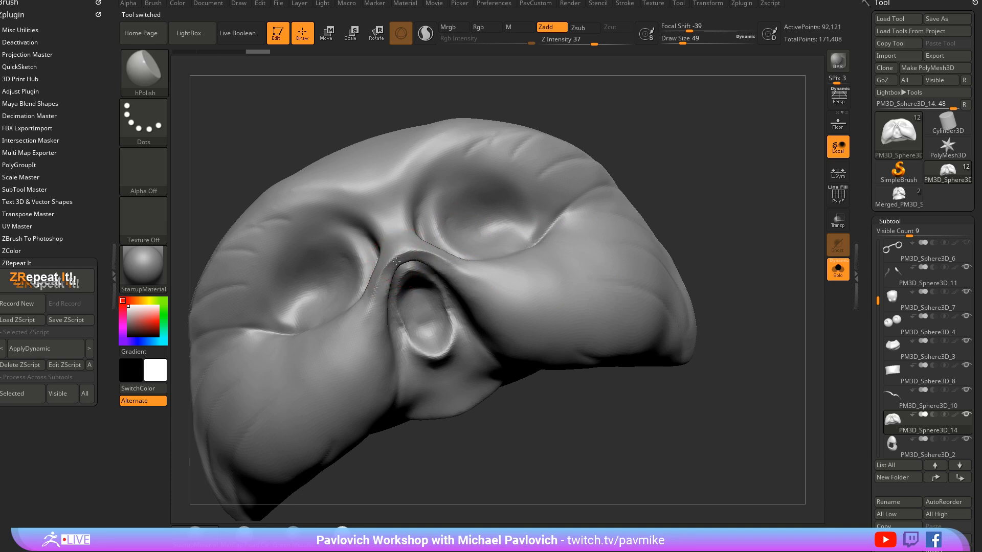
{"action": "left_click_drag", "start_coordinate": [381, 287], "coordinate": [377, 298]}
{"action": "mouse_move", "coordinate": [741, 163]}
{"action": "left_mouse_down"}
{"action": "mouse_move", "coordinate": [790, 159]}
{"action": "mouse_move", "coordinate": [725, 140]}
{"action": "mouse_move", "coordinate": [761, 168]}
{"action": "left_mouse_up"}
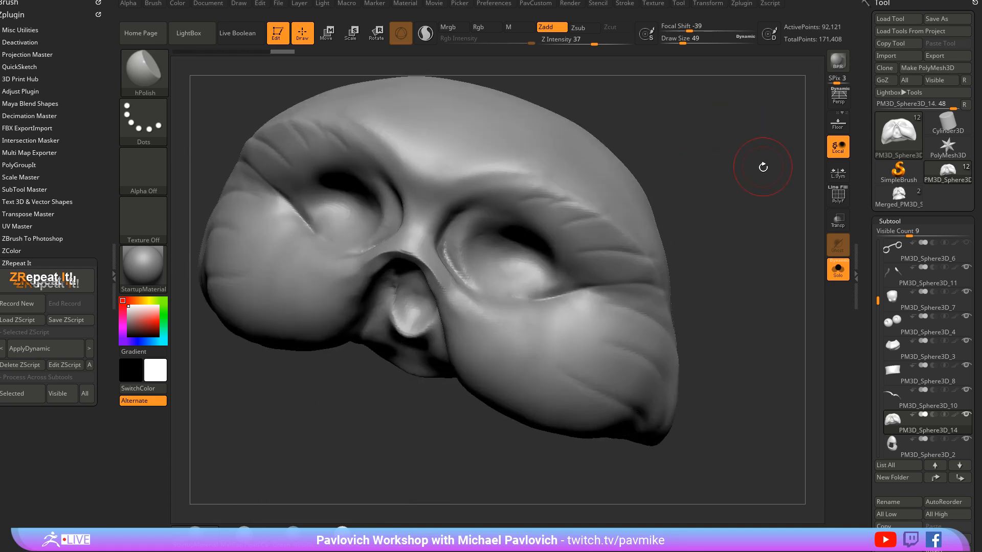
{"action": "left_click", "coordinate": [837, 269]}
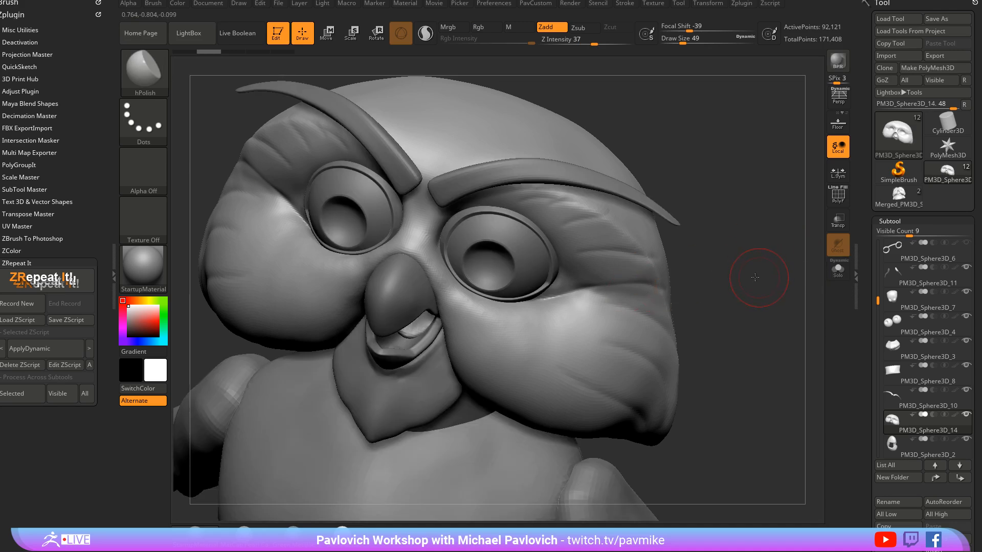
{"action": "left_click_drag", "start_coordinate": [706, 274], "coordinate": [593, 254]}
{"action": "mouse_move", "coordinate": [651, 226]}
{"action": "left_mouse_down"}
{"action": "mouse_move", "coordinate": [639, 228]}
{"action": "mouse_move", "coordinate": [739, 246]}
{"action": "mouse_move", "coordinate": [705, 252]}
{"action": "mouse_move", "coordinate": [731, 216]}
{"action": "mouse_move", "coordinate": [739, 246]}
{"action": "mouse_move", "coordinate": [783, 186]}
{"action": "left_mouse_up"}
Step: Return to the merged owl and polish the chin feathers below the beak with hPolish at draw size 80
{"action": "left_click", "coordinate": [906, 195]}
{"action": "key", "text": "s"}
{"action": "left_click_drag", "start_coordinate": [391, 291], "coordinate": [388, 272]}
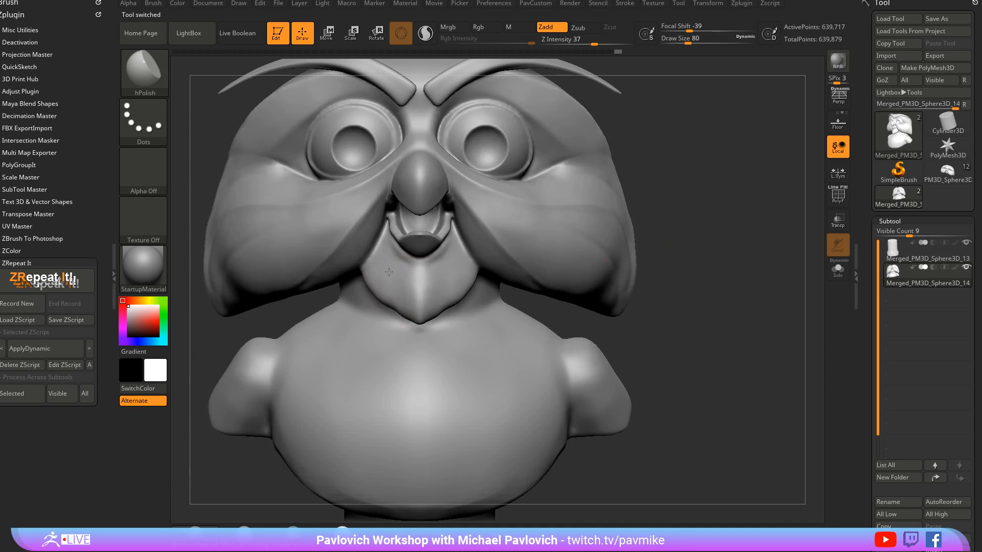
{"action": "left_click_drag", "start_coordinate": [724, 225], "coordinate": [748, 227]}
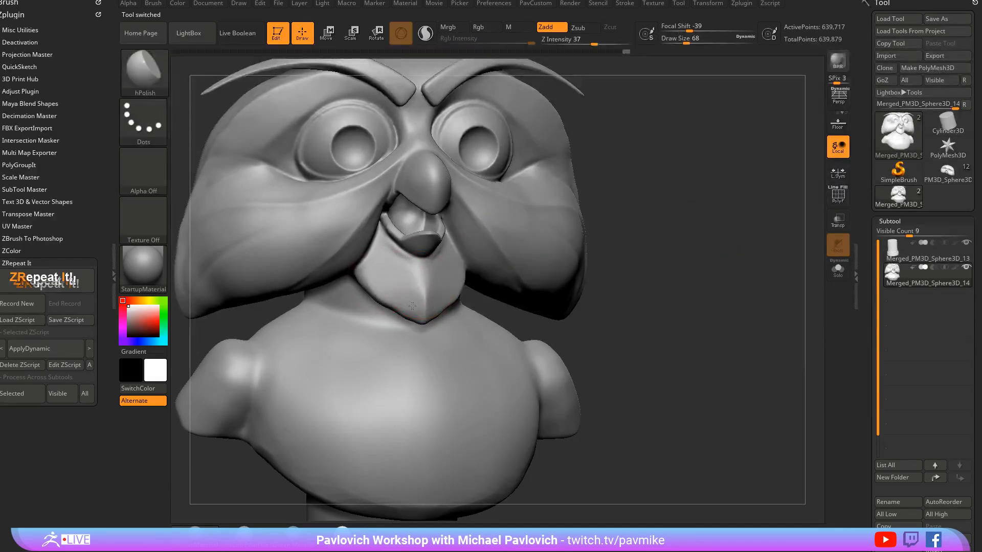
Step: Flatten the planes of the owl's chin tuft from several angles with the hPolish brush
{"action": "left_click_drag", "start_coordinate": [412, 306], "coordinate": [420, 302]}
{"action": "left_click_drag", "start_coordinate": [721, 240], "coordinate": [674, 242]}
{"action": "key", "text": "s"}
{"action": "left_click_drag", "start_coordinate": [450, 280], "coordinate": [448, 280]}
{"action": "left_click_drag", "start_coordinate": [448, 281], "coordinate": [451, 253]}
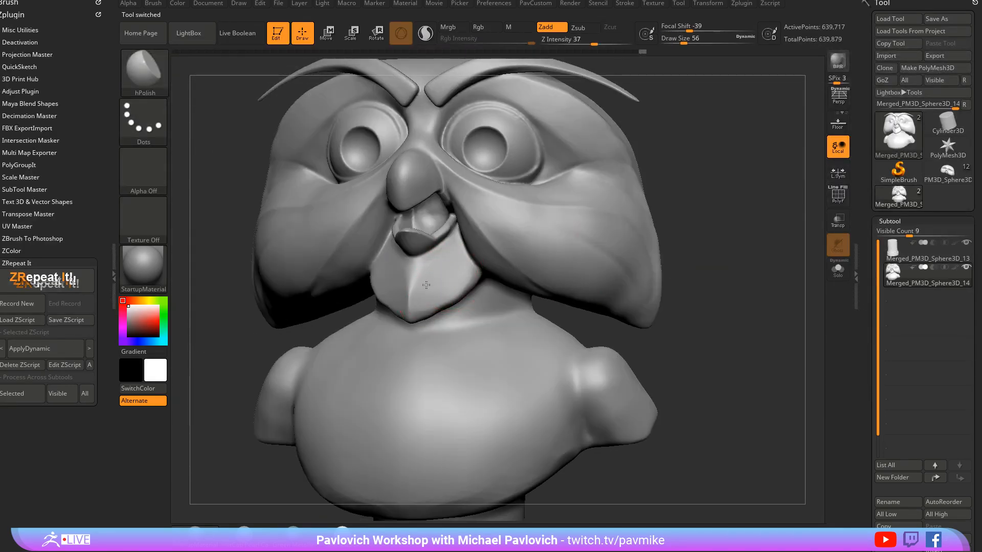
{"action": "left_click_drag", "start_coordinate": [456, 302], "coordinate": [459, 299]}
{"action": "left_click_drag", "start_coordinate": [701, 255], "coordinate": [744, 222]}
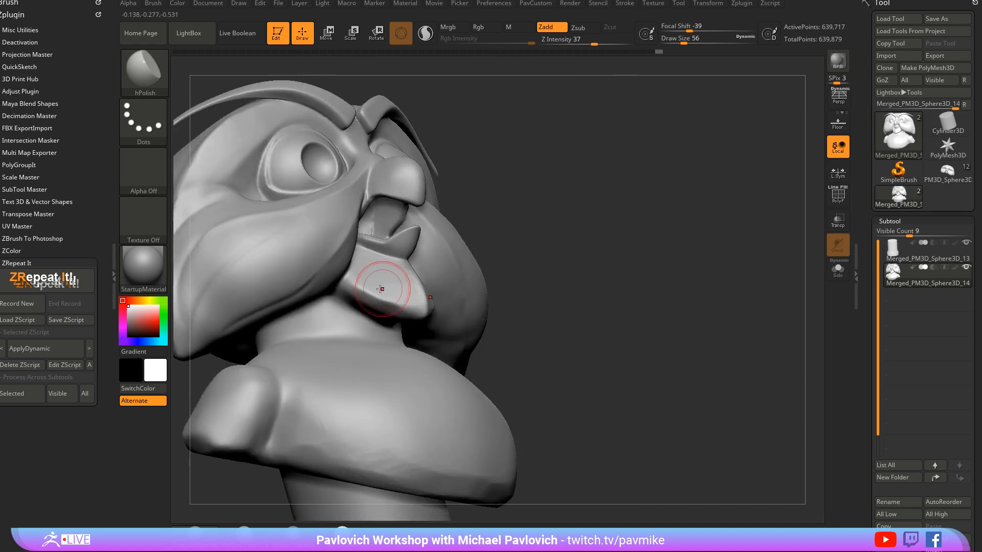
{"action": "left_click_drag", "start_coordinate": [380, 288], "coordinate": [372, 280]}
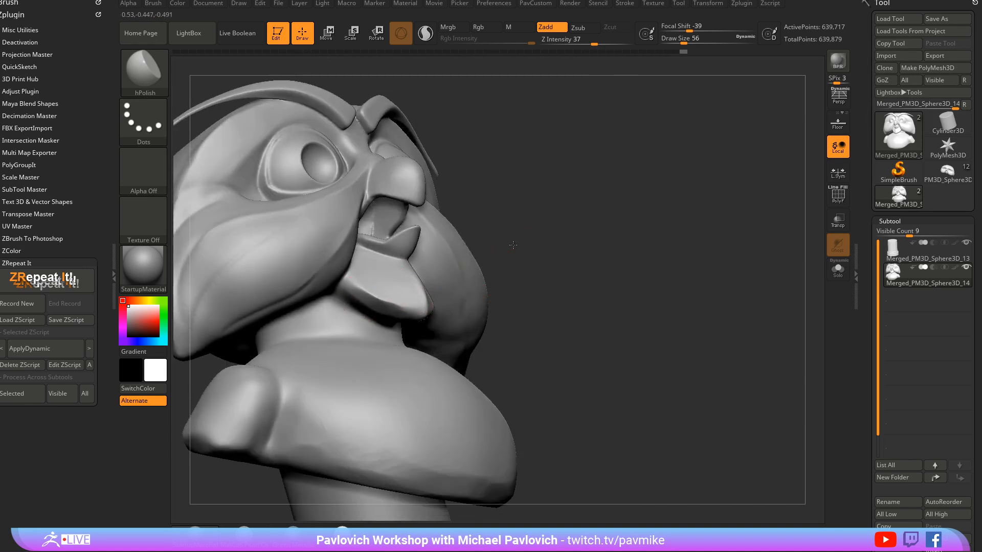
{"action": "left_click_drag", "start_coordinate": [513, 245], "coordinate": [517, 209]}
{"action": "left_click_drag", "start_coordinate": [397, 300], "coordinate": [369, 298]}
Step: Smooth the edge of the chin tuft and the neighbouring part of the owl's face
{"action": "mouse_move", "coordinate": [709, 223]}
{"action": "left_mouse_down"}
{"action": "mouse_move", "coordinate": [693, 267]}
{"action": "mouse_move", "coordinate": [665, 268]}
{"action": "left_mouse_up"}
{"action": "left_click_drag", "start_coordinate": [440, 292], "coordinate": [424, 303], "text": "shift"}
{"action": "mouse_move", "coordinate": [713, 222]}
{"action": "left_mouse_down"}
{"action": "mouse_move", "coordinate": [757, 213]}
{"action": "mouse_move", "coordinate": [687, 220]}
{"action": "left_mouse_up"}
{"action": "left_click_drag", "start_coordinate": [438, 202], "coordinate": [455, 196], "text": "shift"}
Step: Refine the ridge below the owl's outer eyebrow and along the temple with the Move and hPolish brushes
{"action": "mouse_move", "coordinate": [699, 220]}
{"action": "left_mouse_down"}
{"action": "mouse_move", "coordinate": [691, 213]}
{"action": "mouse_move", "coordinate": [660, 235]}
{"action": "mouse_move", "coordinate": [693, 255]}
{"action": "mouse_move", "coordinate": [644, 153]}
{"action": "mouse_move", "coordinate": [631, 248]}
{"action": "left_mouse_up"}
{"action": "key", "text": "b"}
{"action": "key", "text": "m"}
{"action": "key", "text": "v"}
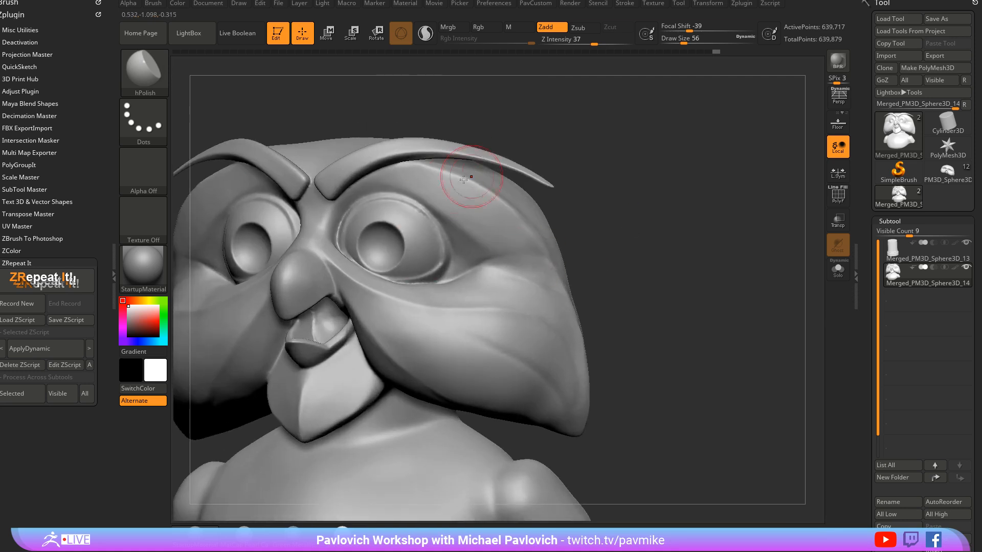
{"action": "left_click_drag", "start_coordinate": [449, 181], "coordinate": [445, 171]}
{"action": "mouse_move", "coordinate": [670, 167]}
{"action": "left_mouse_down"}
{"action": "mouse_move", "coordinate": [654, 174]}
{"action": "mouse_move", "coordinate": [669, 220]}
{"action": "mouse_move", "coordinate": [652, 198]}
{"action": "left_mouse_up"}
{"action": "key", "text": "b"}
{"action": "key", "text": "h"}
{"action": "key", "text": "p"}
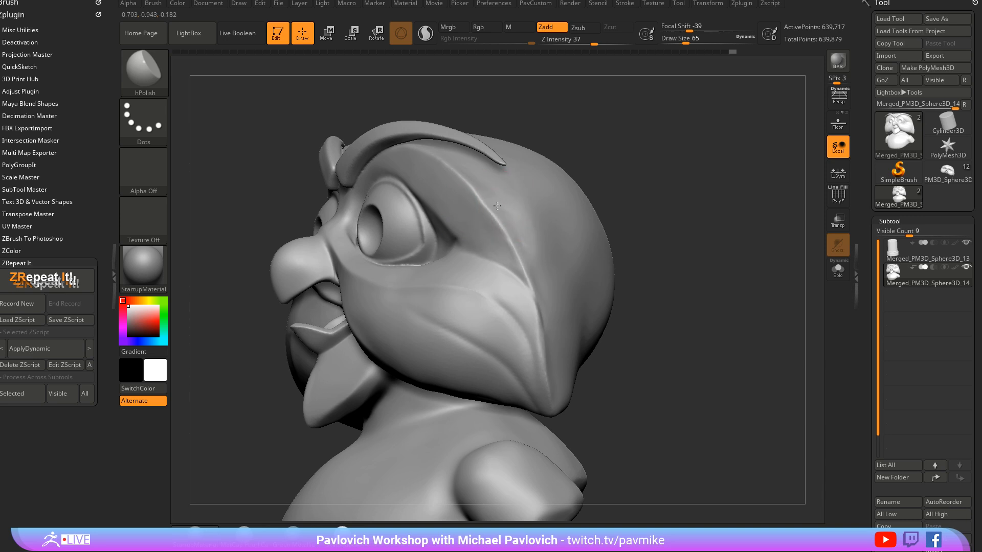
{"action": "mouse_move", "coordinate": [643, 209]}
{"action": "left_mouse_down"}
{"action": "mouse_move", "coordinate": [675, 218]}
{"action": "mouse_move", "coordinate": [673, 240]}
{"action": "left_mouse_up"}
Step: Adjust the side contour of the owl's head with the Move brush at draw size 74
{"action": "key", "text": "b"}
{"action": "key", "text": "m"}
{"action": "key", "text": "v"}
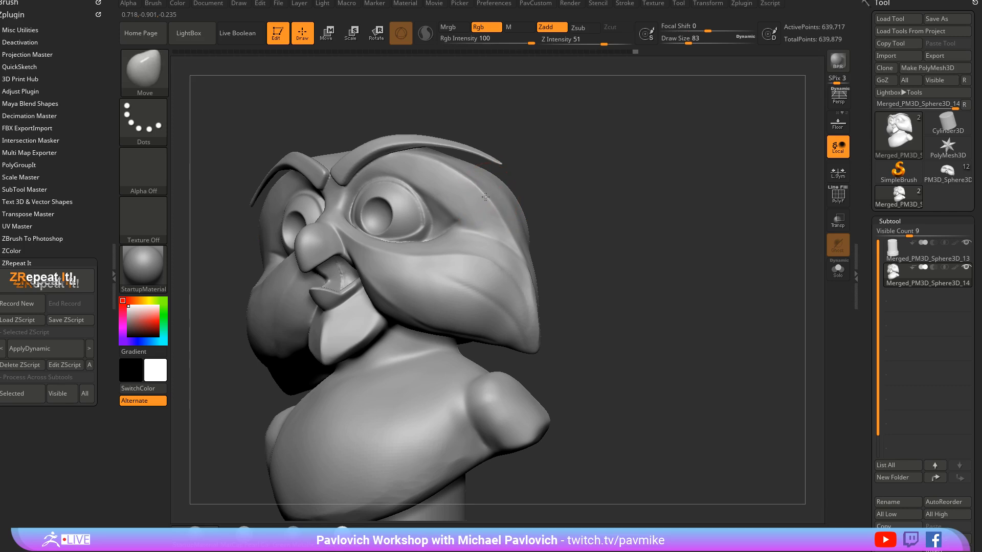
{"action": "key", "text": "s"}
{"action": "left_click", "coordinate": [502, 221]}
{"action": "mouse_move", "coordinate": [646, 191]}
{"action": "left_mouse_down"}
{"action": "mouse_move", "coordinate": [563, 217]}
{"action": "mouse_move", "coordinate": [570, 179]}
{"action": "left_mouse_up"}
{"action": "left_click_drag", "start_coordinate": [558, 175], "coordinate": [558, 173]}
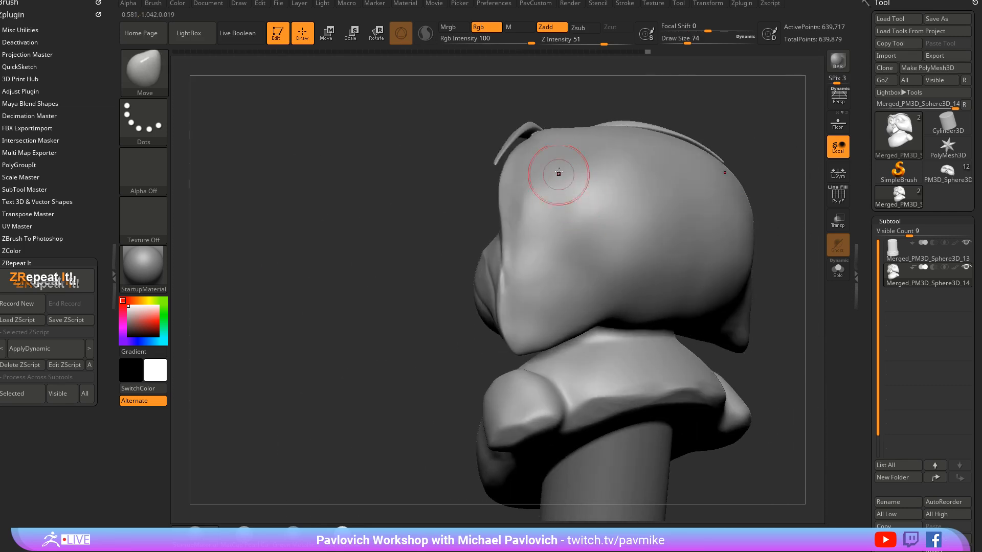
{"action": "left_click_drag", "start_coordinate": [428, 395], "coordinate": [491, 388]}
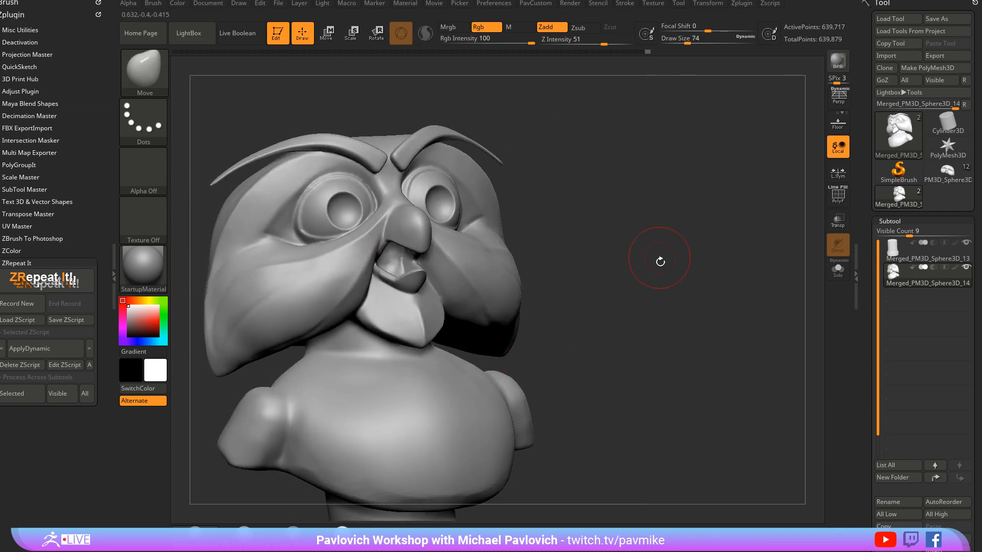
Step: Switch to the full owl model with 12 subtools and select the Standard brush
{"action": "left_click_drag", "start_coordinate": [660, 261], "coordinate": [642, 245], "text": "alt"}
{"action": "mouse_move", "coordinate": [643, 245]}
{"action": "left_mouse_down", "text": "shift"}
{"action": "mouse_move", "coordinate": [653, 272]}
{"action": "mouse_move", "coordinate": [702, 249]}
{"action": "mouse_move", "coordinate": [667, 274]}
{"action": "mouse_move", "coordinate": [586, 288]}
{"action": "mouse_move", "coordinate": [703, 291]}
{"action": "mouse_move", "coordinate": [706, 243]}
{"action": "mouse_move", "coordinate": [750, 241]}
{"action": "mouse_move", "coordinate": [723, 254]}
{"action": "left_mouse_up", "text": "shift"}
{"action": "left_click", "coordinate": [931, 182]}
{"action": "key", "text": "b"}
{"action": "key", "text": "s"}
{"action": "key", "text": "t"}
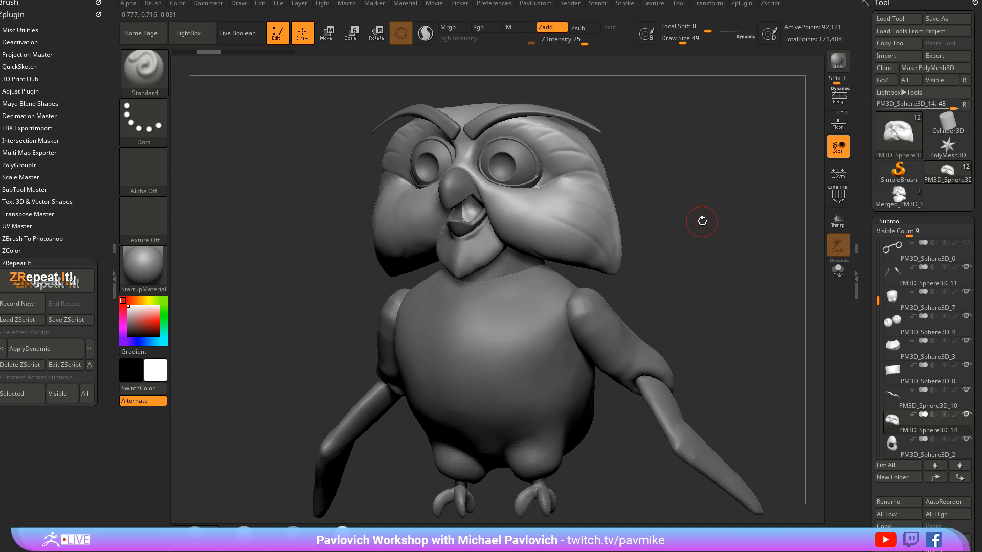
Step: Switch the owl out of 3D edit mode and clear the canvas
{"action": "left_click", "coordinate": [278, 34]}
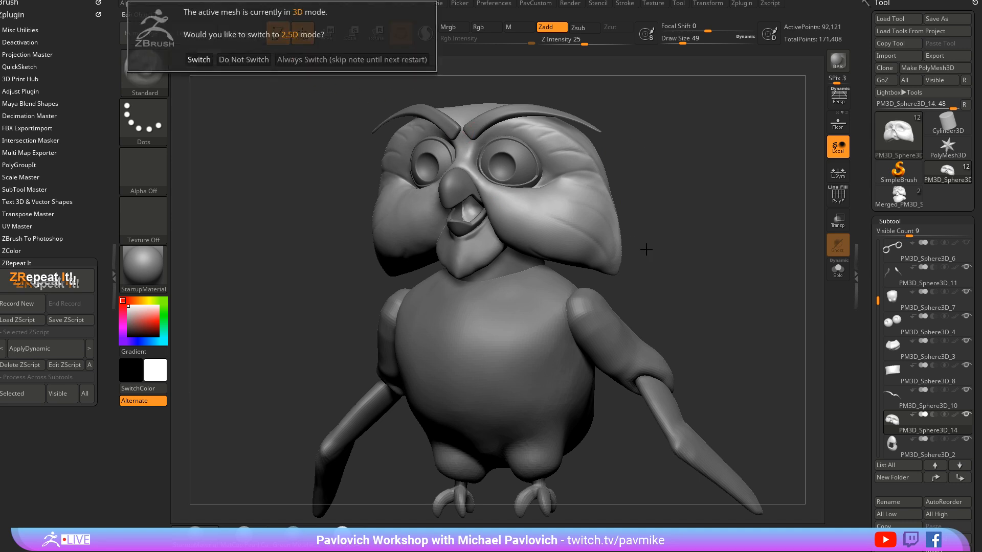
{"action": "left_click", "coordinate": [200, 60]}
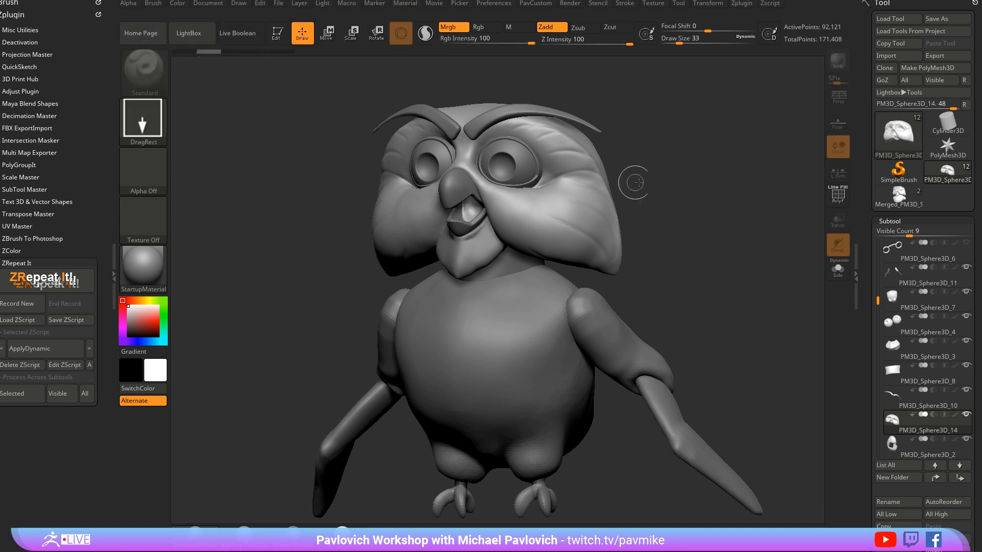
{"action": "key", "text": "ctrl+n"}
Step: Draw a new Sphere3D, convert it to an editable PolyMesh3D and assign BasicMaterial to it
{"action": "left_click", "coordinate": [898, 134]}
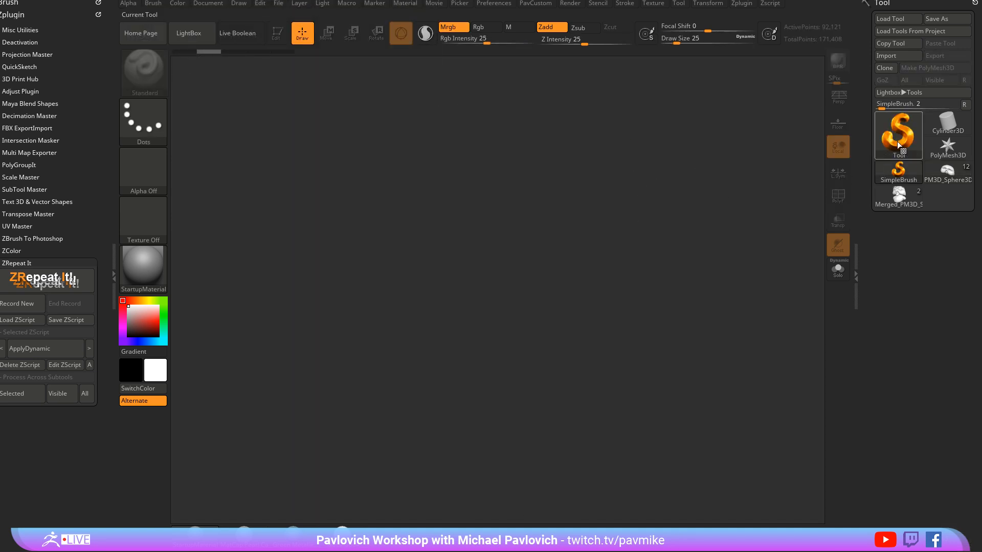
{"action": "left_click", "coordinate": [448, 178]}
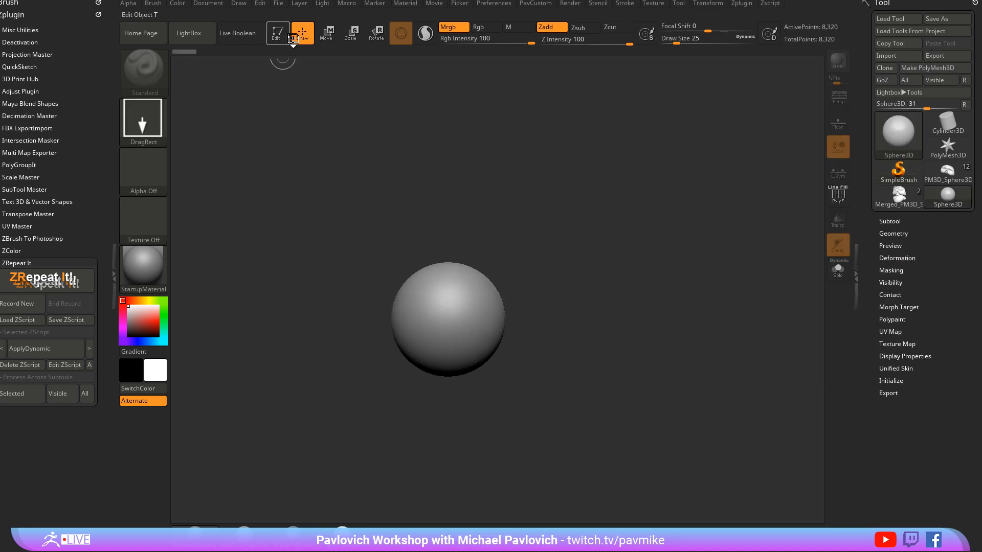
{"action": "left_click", "coordinate": [289, 36]}
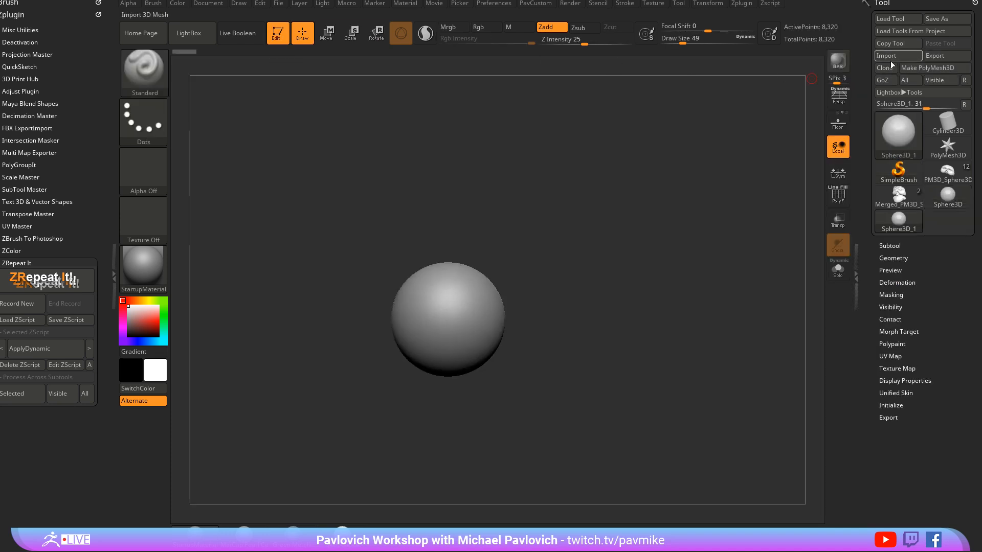
{"action": "left_click", "coordinate": [153, 271]}
{"action": "left_click", "coordinate": [252, 412]}
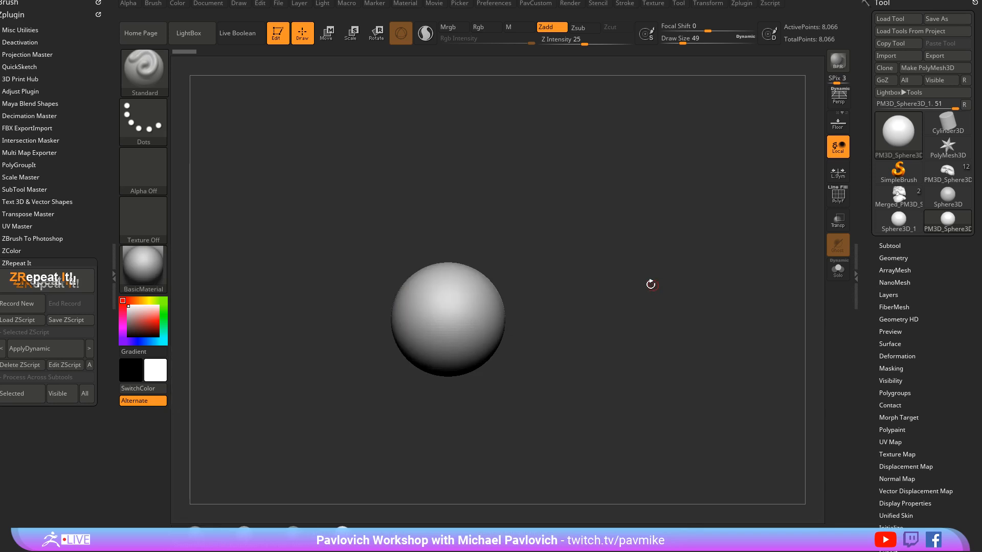
Step: Adjust the sphere's preview shading in the Render Properties
{"action": "left_click_drag", "start_coordinate": [642, 274], "coordinate": [669, 278], "text": "alt"}
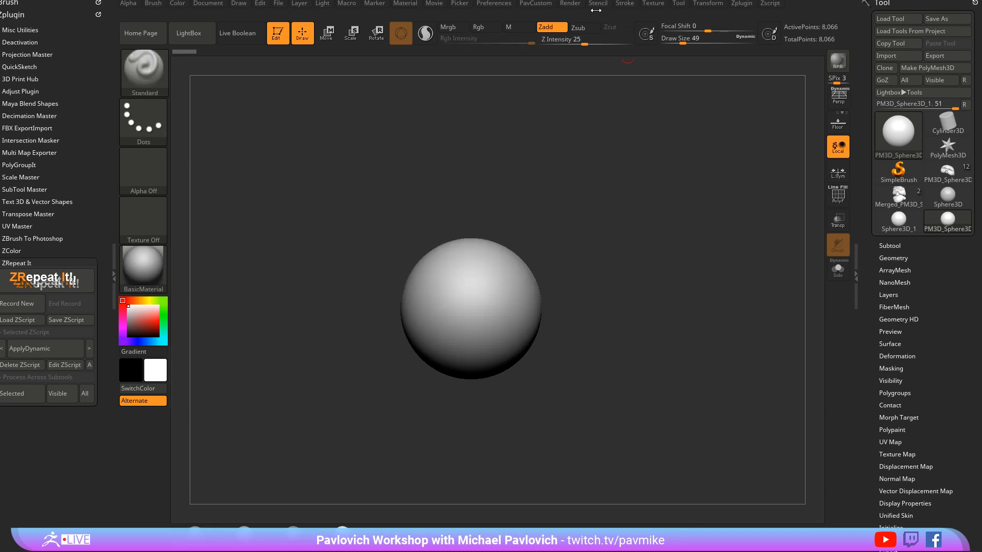
{"action": "left_click", "coordinate": [568, 4]}
{"action": "key", "text": "shift"}
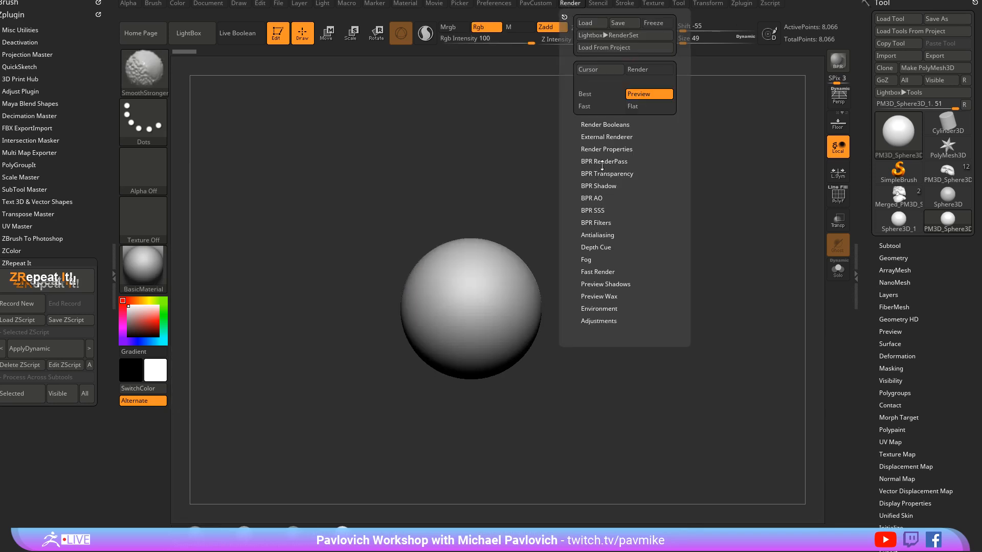
{"action": "left_click", "coordinate": [604, 149]}
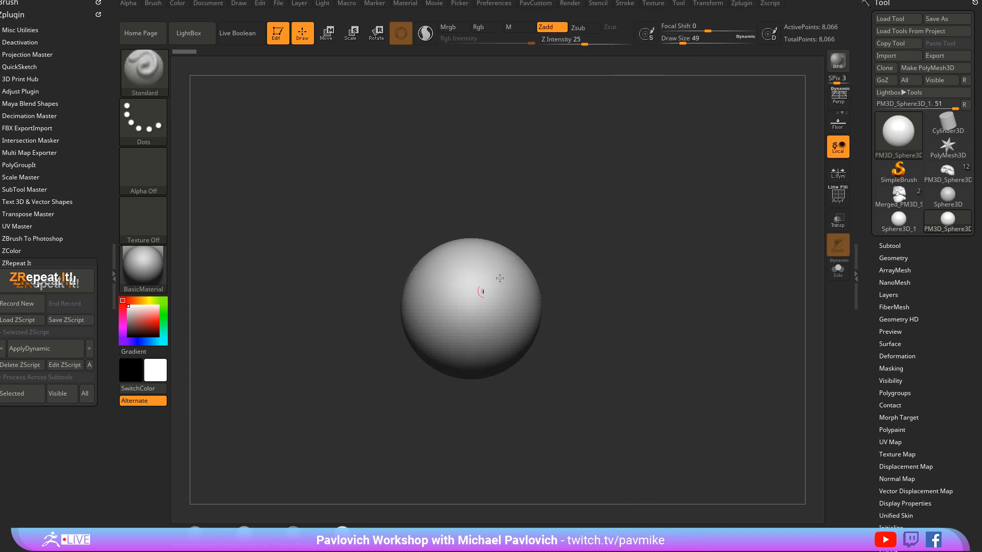
{"action": "key", "text": "shift"}
{"action": "right_click_drag", "start_coordinate": [649, 254], "coordinate": [667, 295], "text": "ctrl"}
{"action": "right_click_drag", "start_coordinate": [604, 260], "coordinate": [637, 236], "text": "ctrl"}
Step: Stretch the sphere along its Z axis into a long horizontal ellipsoid with the transform gizmo
{"action": "key", "text": "s"}
{"action": "left_click_drag", "start_coordinate": [491, 271], "coordinate": [510, 272]}
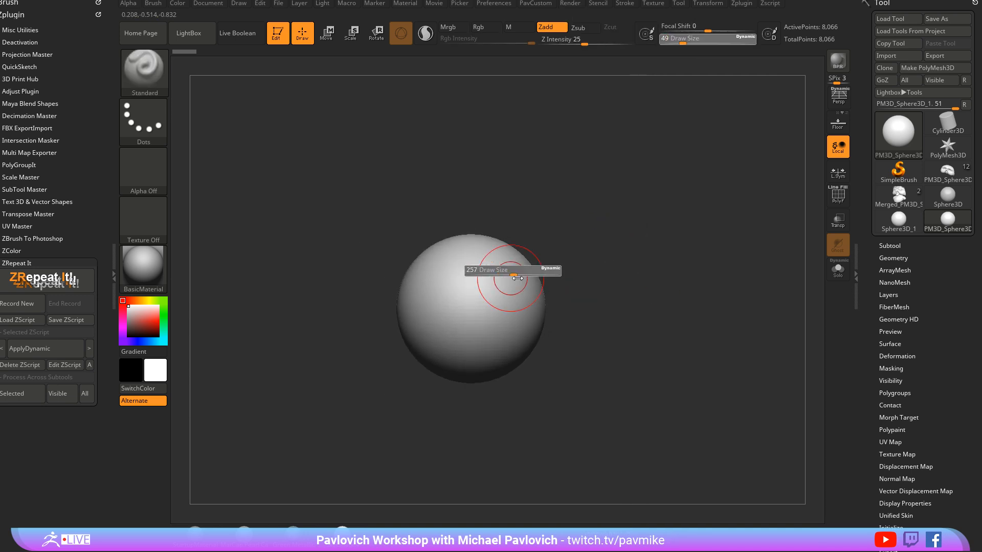
{"action": "key", "text": "w"}
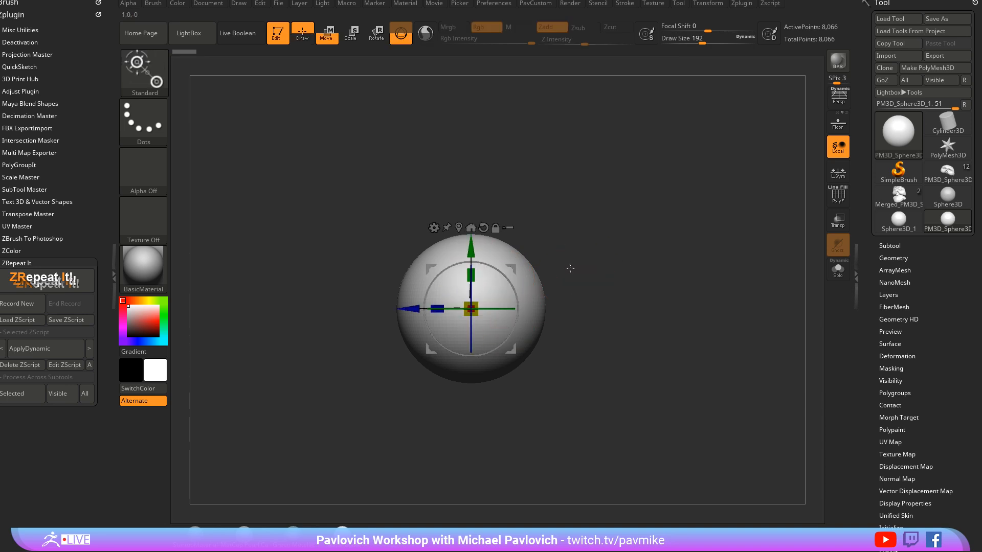
{"action": "left_click_drag", "start_coordinate": [438, 308], "coordinate": [386, 302]}
{"action": "key", "text": "q"}
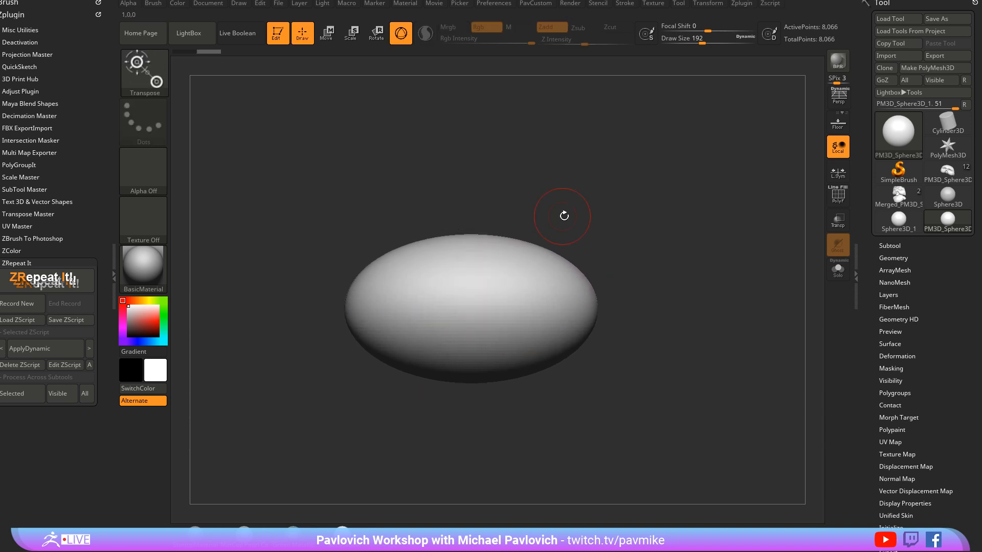
Step: Pull one end of the ellipsoid into a forked fish tail with a narrowed base, using the Move brush at draw size 476
{"action": "mouse_move", "coordinate": [601, 219]}
{"action": "right_mouse_down", "text": "alt"}
{"action": "mouse_move", "coordinate": [623, 221]}
{"action": "mouse_move", "coordinate": [592, 223]}
{"action": "mouse_move", "coordinate": [621, 224]}
{"action": "mouse_move", "coordinate": [603, 226]}
{"action": "right_mouse_up", "text": "alt"}
{"action": "key", "text": "s"}
{"action": "mouse_move", "coordinate": [585, 230]}
{"action": "left_mouse_down"}
{"action": "mouse_move", "coordinate": [608, 229]}
{"action": "mouse_move", "coordinate": [586, 249]}
{"action": "mouse_move", "coordinate": [647, 228]}
{"action": "left_mouse_up"}
{"action": "key", "text": "b"}
{"action": "key", "text": "m"}
{"action": "key", "text": "v"}
{"action": "key", "text": "s"}
{"action": "right_click_drag", "start_coordinate": [608, 316], "coordinate": [599, 297], "text": "alt"}
{"action": "mouse_move", "coordinate": [569, 314]}
{"action": "left_mouse_down"}
{"action": "mouse_move", "coordinate": [590, 354]}
{"action": "mouse_move", "coordinate": [614, 365]}
{"action": "left_mouse_up"}
{"action": "key", "text": "s"}
{"action": "left_click_drag", "start_coordinate": [518, 261], "coordinate": [527, 261]}
{"action": "left_click_drag", "start_coordinate": [524, 341], "coordinate": [526, 313]}
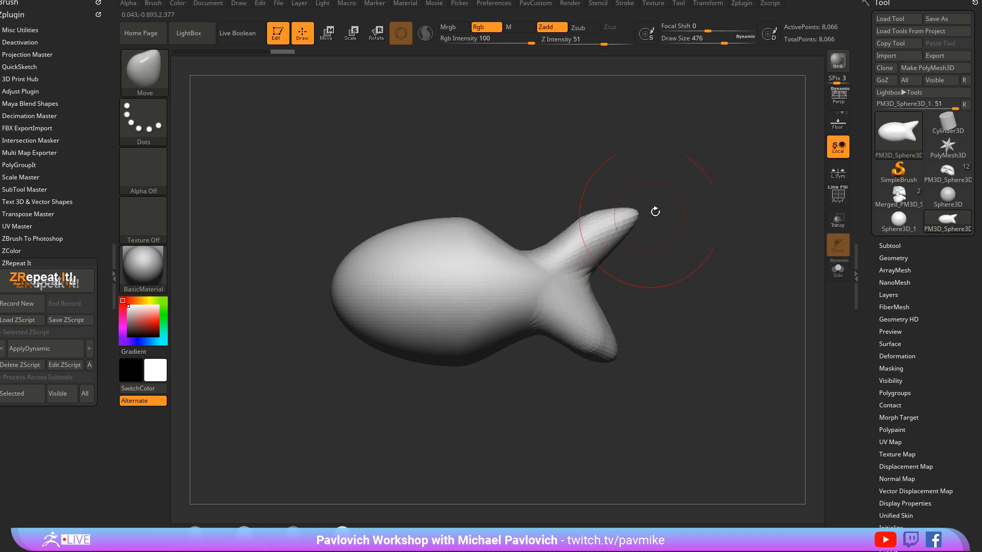
Step: Narrow the fish's body across its width with a horizontal transpose line drawn from the body's centre
{"action": "right_click_drag", "start_coordinate": [655, 212], "coordinate": [715, 215], "text": "shift"}
{"action": "key", "text": "w"}
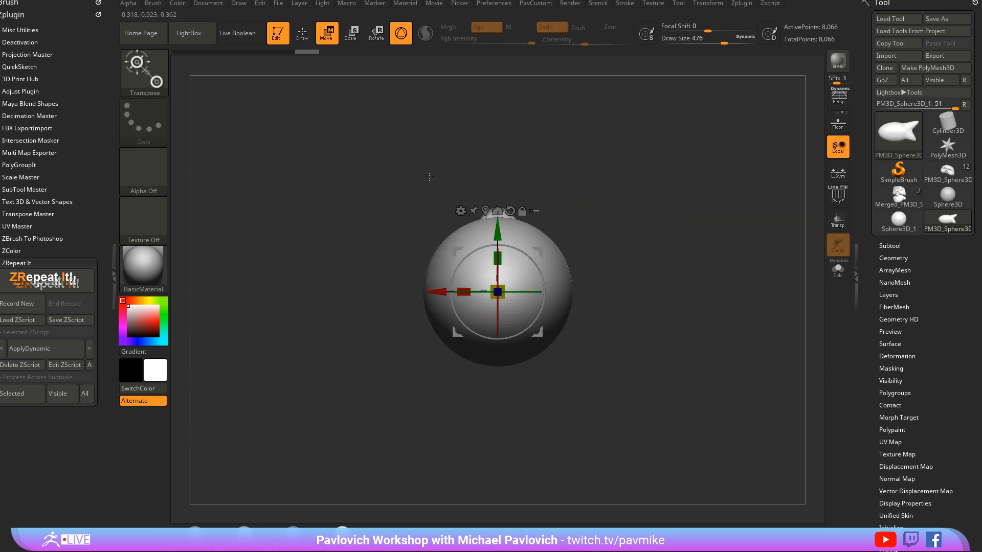
{"action": "key", "text": "y"}
{"action": "left_click_drag", "start_coordinate": [499, 284], "coordinate": [532, 284]}
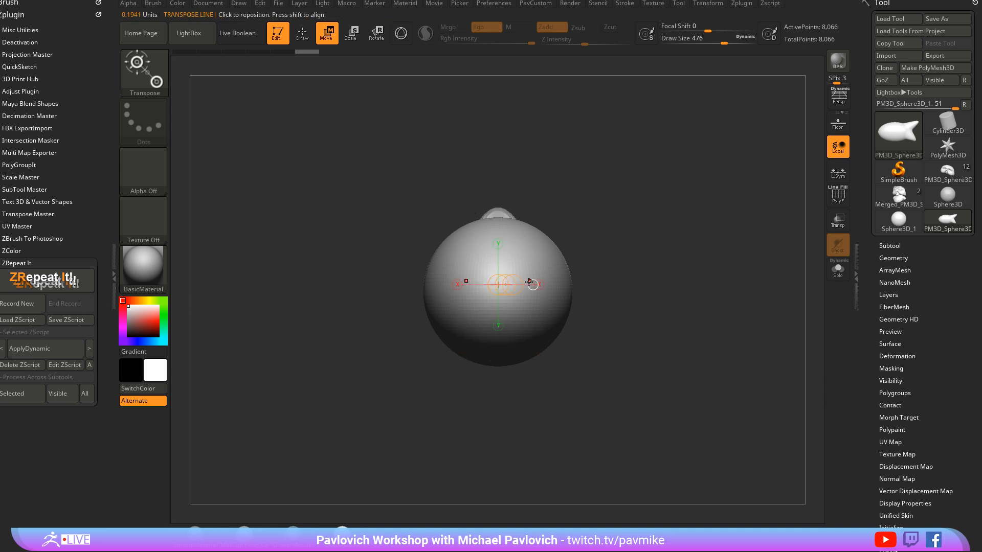
{"action": "left_click_drag", "start_coordinate": [521, 321], "coordinate": [558, 385]}
{"action": "left_click_drag", "start_coordinate": [501, 288], "coordinate": [663, 288], "text": "shift"}
{"action": "right_click_drag", "start_coordinate": [685, 254], "coordinate": [685, 302]}
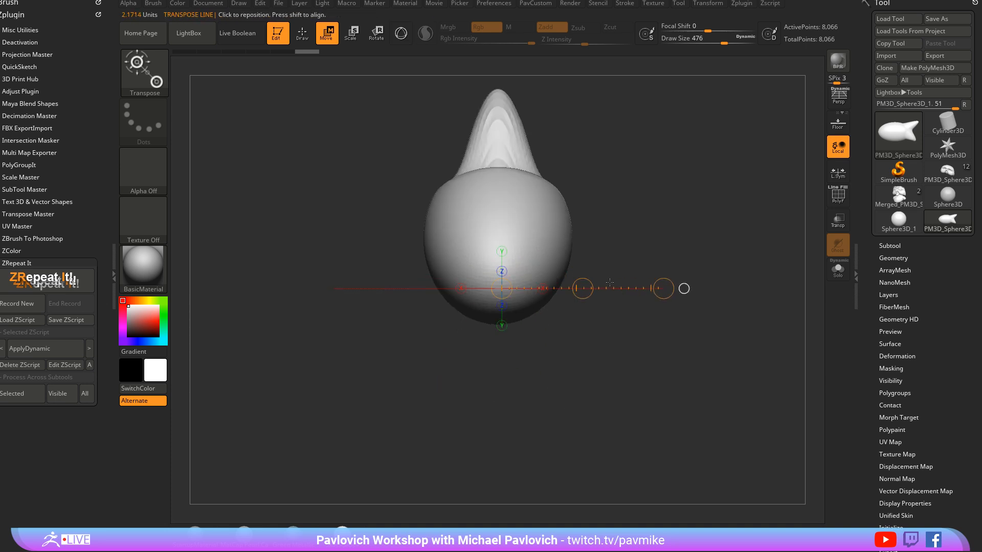
{"action": "left_click_drag", "start_coordinate": [663, 288], "coordinate": [585, 287]}
{"action": "right_click_drag", "start_coordinate": [718, 227], "coordinate": [577, 180]}
{"action": "key", "text": "q"}
Step: Push and pull the front of the fish into a blunt, rounded head with the Move brush at draw size 422
{"action": "key", "text": "["}
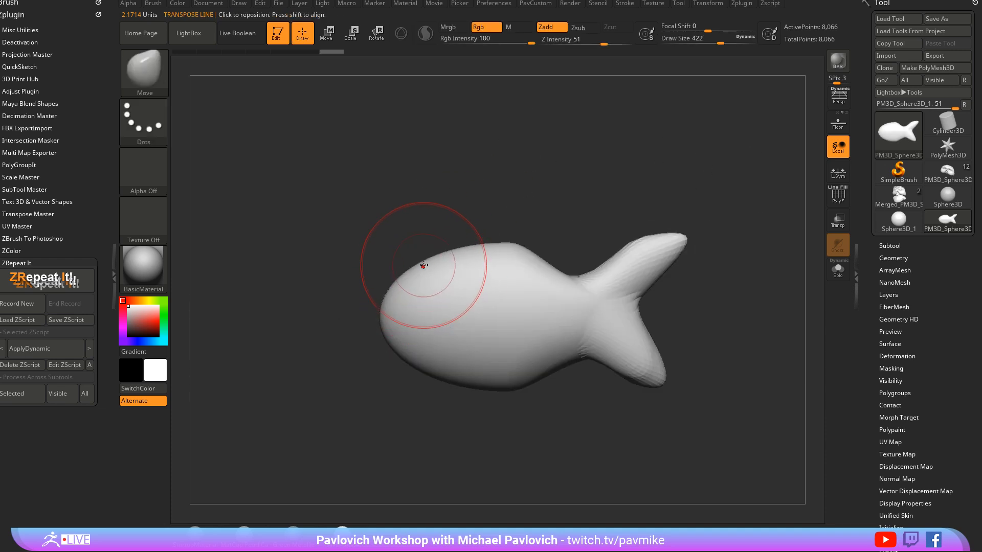
{"action": "left_click_drag", "start_coordinate": [422, 266], "coordinate": [407, 233]}
{"action": "left_click_drag", "start_coordinate": [389, 292], "coordinate": [369, 304]}
{"action": "mouse_move", "coordinate": [405, 343]}
{"action": "left_mouse_down"}
{"action": "mouse_move", "coordinate": [393, 353]}
{"action": "mouse_move", "coordinate": [436, 385]}
{"action": "mouse_move", "coordinate": [381, 364]}
{"action": "left_mouse_up"}
{"action": "left_click_drag", "start_coordinate": [476, 248], "coordinate": [474, 232]}
{"action": "left_click_drag", "start_coordinate": [368, 285], "coordinate": [359, 281]}
{"action": "left_click_drag", "start_coordinate": [412, 246], "coordinate": [407, 230]}
{"action": "right_click_drag", "start_coordinate": [472, 197], "coordinate": [523, 190]}
Step: Build up a bulging round eye on the side of the fish's head with the Clay brush
{"action": "key", "text": "2"}
{"action": "key", "text": "s"}
{"action": "left_click_drag", "start_coordinate": [422, 294], "coordinate": [412, 293]}
{"action": "mouse_move", "coordinate": [423, 279]}
{"action": "left_mouse_down"}
{"action": "mouse_move", "coordinate": [432, 291]}
{"action": "mouse_move", "coordinate": [435, 280]}
{"action": "mouse_move", "coordinate": [427, 295]}
{"action": "mouse_move", "coordinate": [439, 287]}
{"action": "left_mouse_up"}
{"action": "right_click_drag", "start_coordinate": [488, 226], "coordinate": [522, 223]}
{"action": "right_click_drag", "start_coordinate": [614, 256], "coordinate": [680, 270]}
{"action": "key", "text": "s"}
{"action": "left_click_drag", "start_coordinate": [439, 320], "coordinate": [434, 320]}
{"action": "right_click_drag", "start_coordinate": [434, 319], "coordinate": [491, 316]}
Step: Sculpt a mouth line around the front of the fish's head with the Standard brush at draw size 83
{"action": "key", "text": "3"}
{"action": "key", "text": "s"}
{"action": "left_click_drag", "start_coordinate": [436, 316], "coordinate": [418, 316]}
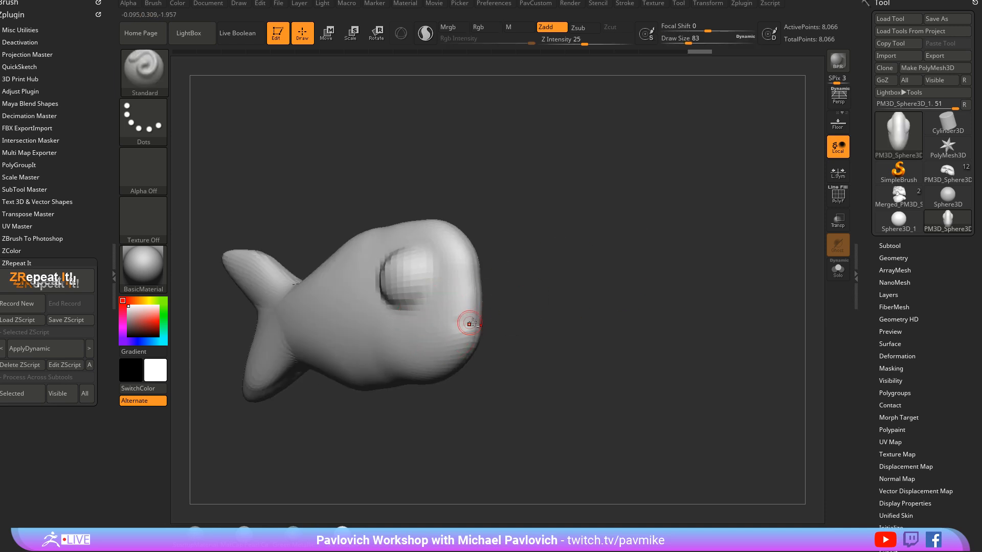
{"action": "right_click_drag", "start_coordinate": [473, 321], "coordinate": [540, 363]}
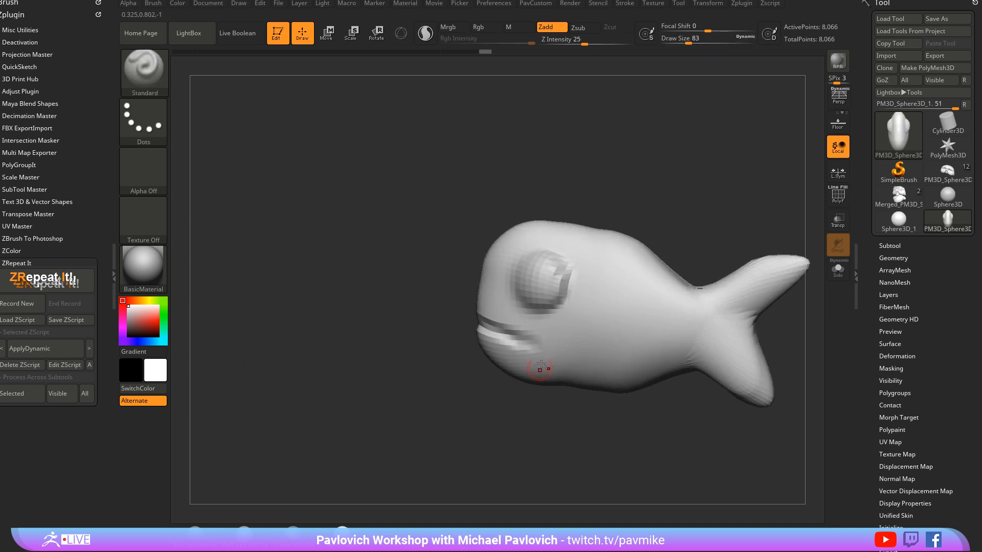
{"action": "left_click_drag", "start_coordinate": [531, 342], "coordinate": [533, 334]}
Step: Build up a rounded cheek at the corner of the mouth with the Clay brush at draw size 128
{"action": "right_click_drag", "start_coordinate": [513, 414], "coordinate": [453, 403], "text": "alt"}
{"action": "key", "text": "2"}
{"action": "key", "text": "s"}
{"action": "left_click_drag", "start_coordinate": [490, 329], "coordinate": [482, 330]}
{"action": "key", "text": "s"}
{"action": "right_click_drag", "start_coordinate": [511, 276], "coordinate": [604, 260]}
{"action": "left_click_drag", "start_coordinate": [442, 338], "coordinate": [422, 348]}
{"action": "right_click_drag", "start_coordinate": [530, 294], "coordinate": [475, 282]}
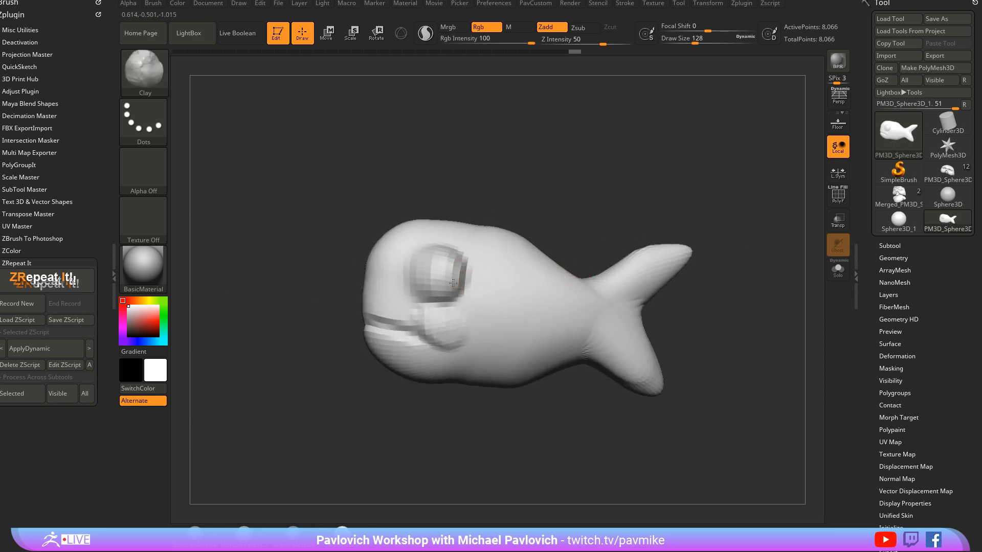
Step: Add more volume to the fish's eye with the Clay brush and smooth the surface just behind it
{"action": "left_click_drag", "start_coordinate": [444, 287], "coordinate": [437, 276]}
{"action": "mouse_move", "coordinate": [543, 201]}
{"action": "right_mouse_down"}
{"action": "mouse_move", "coordinate": [528, 230]}
{"action": "mouse_move", "coordinate": [514, 229]}
{"action": "right_mouse_up"}
{"action": "key", "text": "s"}
{"action": "left_click_drag", "start_coordinate": [424, 307], "coordinate": [431, 307]}
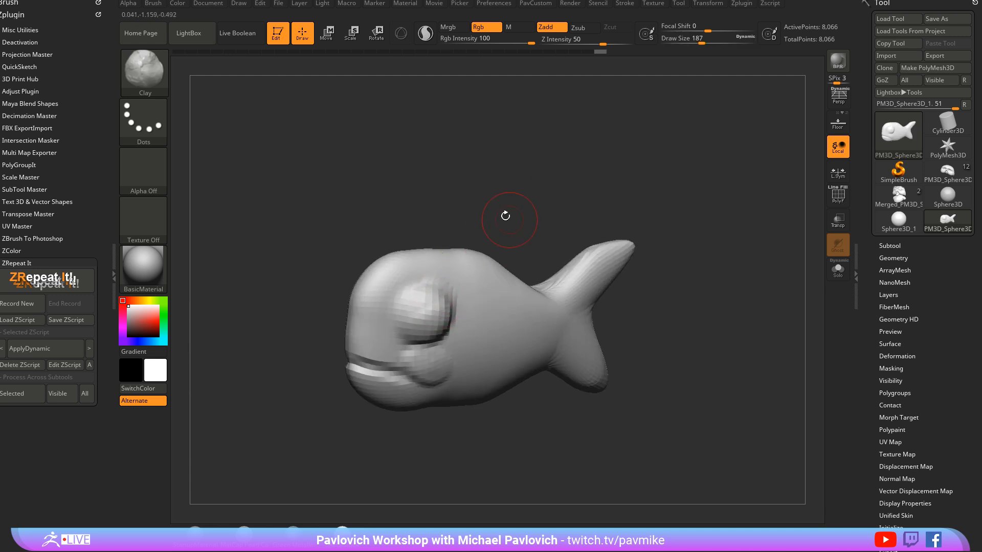
{"action": "right_click_drag", "start_coordinate": [505, 216], "coordinate": [483, 219]}
{"action": "left_click_drag", "start_coordinate": [462, 302], "coordinate": [503, 292], "text": "shift"}
{"action": "mouse_move", "coordinate": [578, 243]}
{"action": "right_mouse_down"}
{"action": "mouse_move", "coordinate": [652, 256]}
{"action": "mouse_move", "coordinate": [593, 250]}
{"action": "right_mouse_up"}
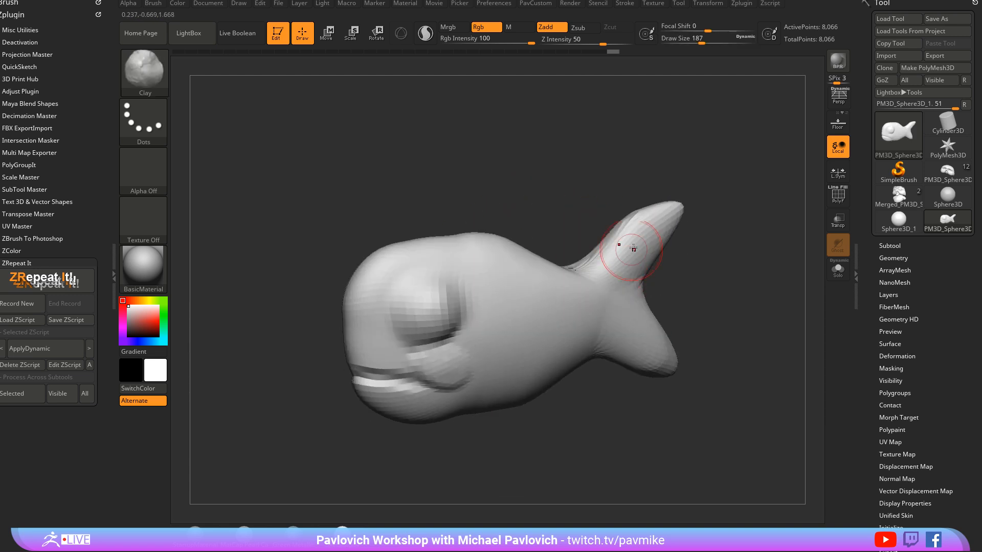
Step: Refine the fish's eye with the DamStandard brush, undoing the trial strokes around its upper edge
{"action": "key", "text": "b"}
{"action": "key", "text": "d"}
{"action": "key", "text": "s"}
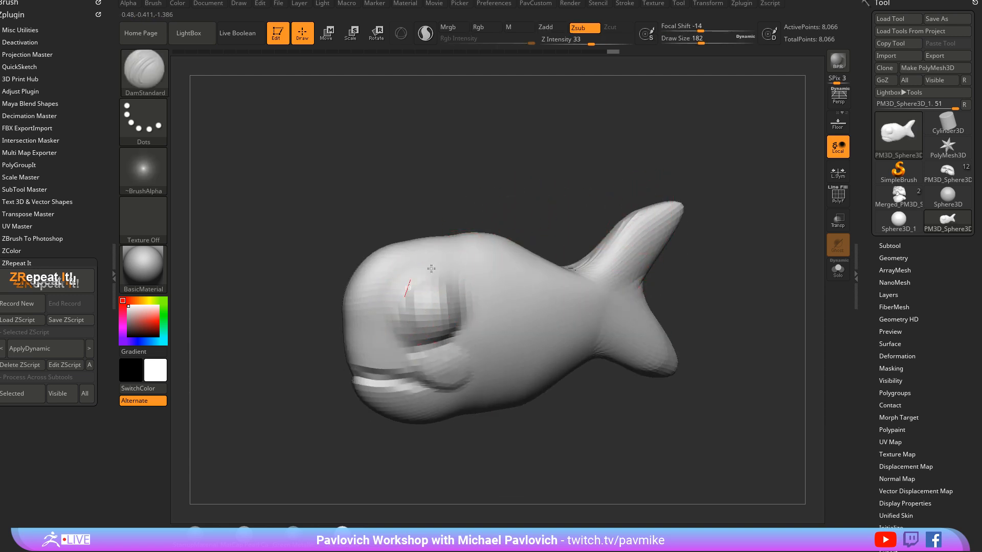
{"action": "left_click_drag", "start_coordinate": [431, 268], "coordinate": [455, 286]}
{"action": "right_click_drag", "start_coordinate": [498, 227], "coordinate": [512, 219]}
{"action": "left_click_drag", "start_coordinate": [438, 274], "coordinate": [427, 285], "text": "shift"}
{"action": "key", "text": "ctrl+z"}
{"action": "key", "text": "ctrl+z"}
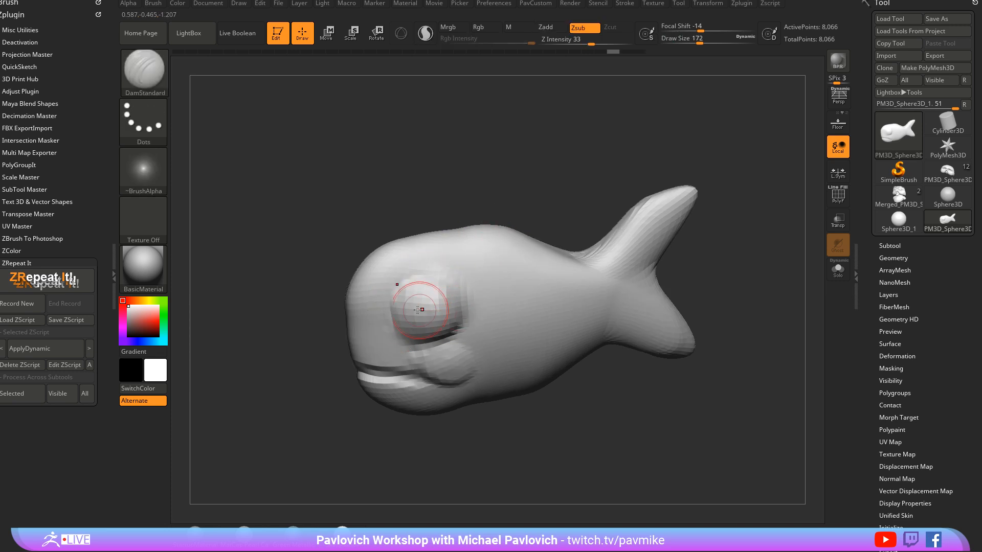
{"action": "mouse_move", "coordinate": [489, 204]}
{"action": "right_mouse_down"}
{"action": "mouse_move", "coordinate": [452, 273]}
{"action": "mouse_move", "coordinate": [374, 344]}
{"action": "right_mouse_up"}
{"action": "left_click_drag", "start_coordinate": [413, 290], "coordinate": [418, 322]}
Step: Adjust the proportions of the fish's body with the Move brush at draw size 351
{"action": "right_click_drag", "start_coordinate": [555, 304], "coordinate": [661, 279]}
{"action": "mouse_move", "coordinate": [603, 232]}
{"action": "right_mouse_down"}
{"action": "mouse_move", "coordinate": [642, 224]}
{"action": "mouse_move", "coordinate": [598, 286]}
{"action": "right_mouse_up"}
{"action": "key", "text": "s"}
{"action": "left_click_drag", "start_coordinate": [468, 289], "coordinate": [484, 290]}
{"action": "key", "text": "b"}
{"action": "key", "text": "m"}
{"action": "key", "text": "v"}
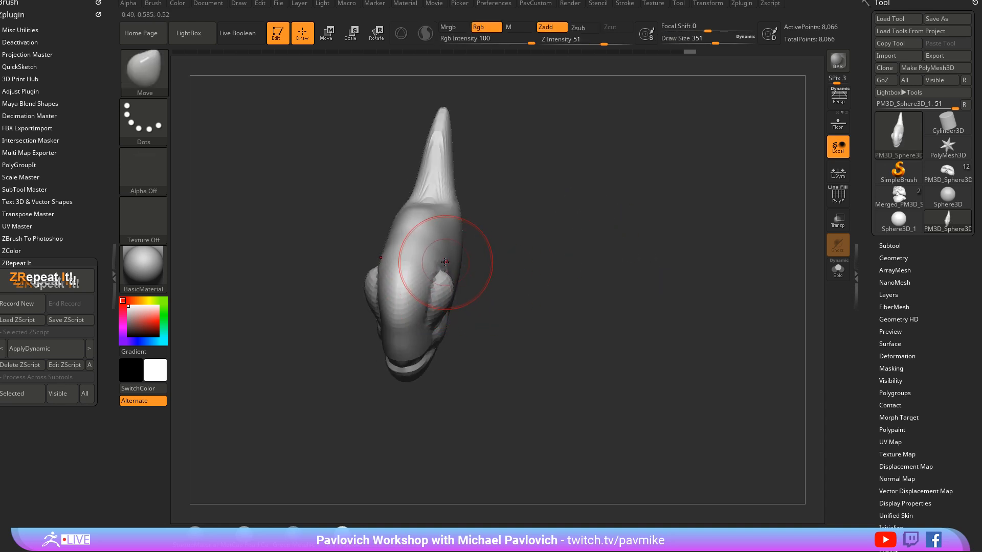
{"action": "mouse_move", "coordinate": [447, 243]}
{"action": "right_mouse_down"}
{"action": "mouse_move", "coordinate": [646, 197]}
{"action": "mouse_move", "coordinate": [633, 234]}
{"action": "mouse_move", "coordinate": [448, 304]}
{"action": "right_mouse_up"}
Step: Mask a small patch behind the fish's cheek, invert the mask, pull the patch outward into a side fin and clear the mask
{"action": "key", "text": "ctrl"}
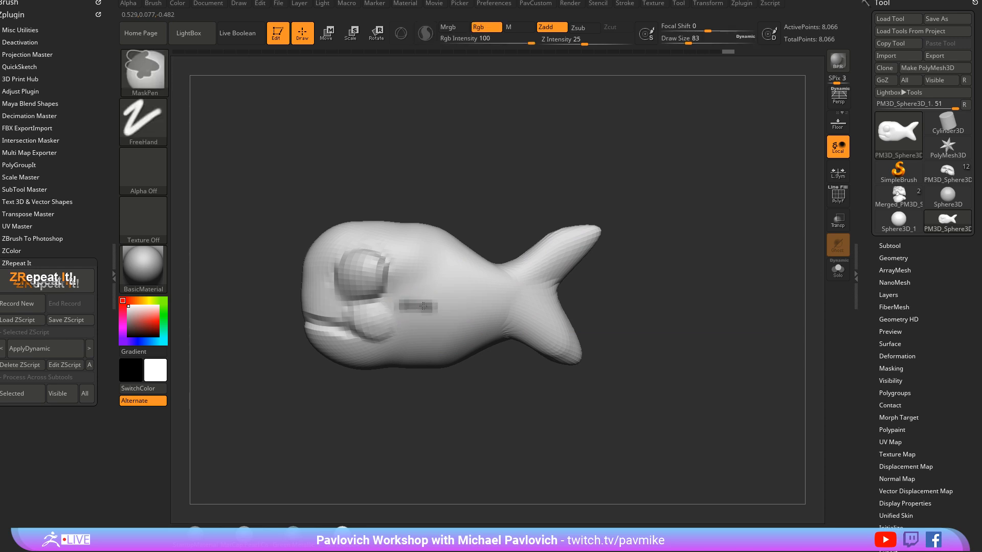
{"action": "mouse_move", "coordinate": [490, 231]}
{"action": "right_mouse_down"}
{"action": "mouse_move", "coordinate": [590, 252]}
{"action": "mouse_move", "coordinate": [450, 284]}
{"action": "right_mouse_up"}
{"action": "left_click", "coordinate": [590, 252], "text": "ctrl"}
{"action": "key", "text": "w"}
{"action": "left_click_drag", "start_coordinate": [419, 291], "coordinate": [481, 299]}
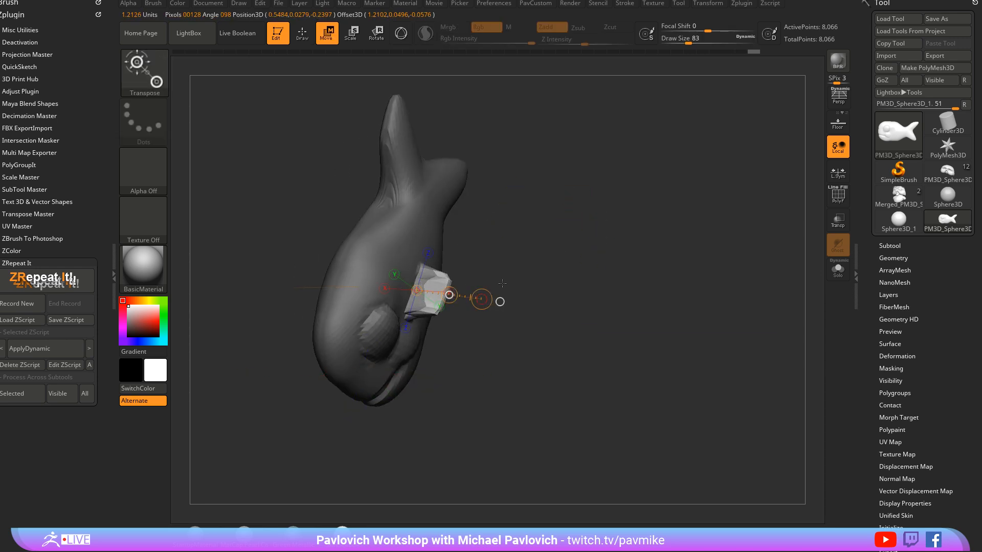
{"action": "key", "text": "q"}
{"action": "right_click_drag", "start_coordinate": [502, 283], "coordinate": [537, 276]}
{"action": "left_click_drag", "start_coordinate": [455, 284], "coordinate": [526, 283], "text": "ctrl"}
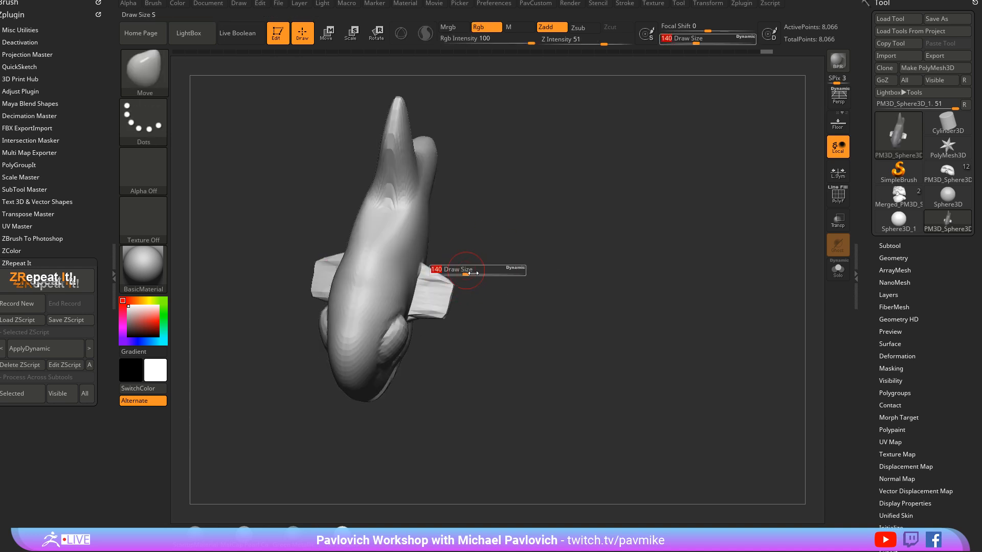
Step: Shape the side fin with the Move brush at draw size 140 and smooth it at draw size 228
{"action": "left_click_drag", "start_coordinate": [451, 307], "coordinate": [444, 303]}
{"action": "right_click_drag", "start_coordinate": [480, 267], "coordinate": [512, 274]}
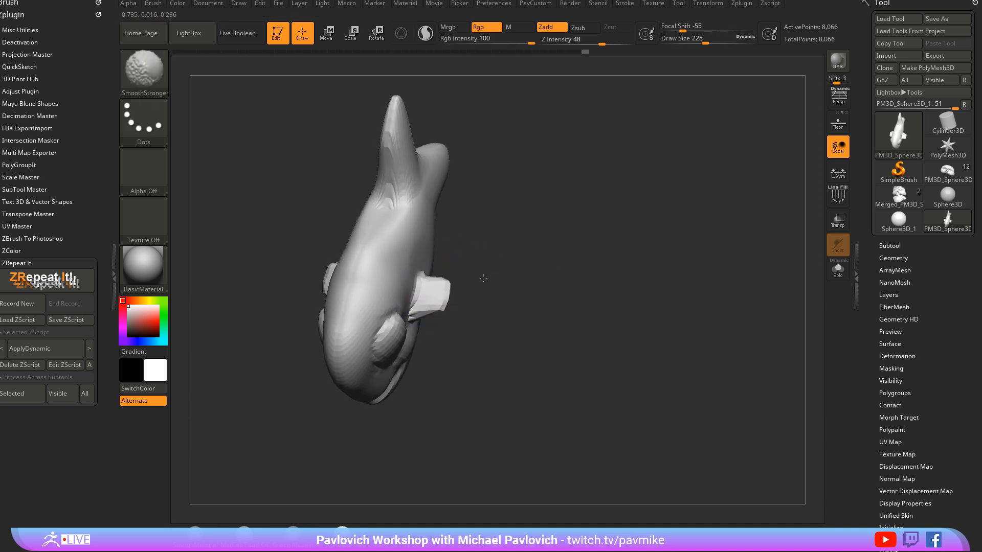
{"action": "left_click_drag", "start_coordinate": [442, 292], "coordinate": [409, 309], "text": "shift"}
{"action": "mouse_move", "coordinate": [560, 286]}
{"action": "right_mouse_down"}
{"action": "mouse_move", "coordinate": [583, 289]}
{"action": "mouse_move", "coordinate": [475, 299]}
{"action": "right_mouse_up"}
{"action": "key", "text": "s"}
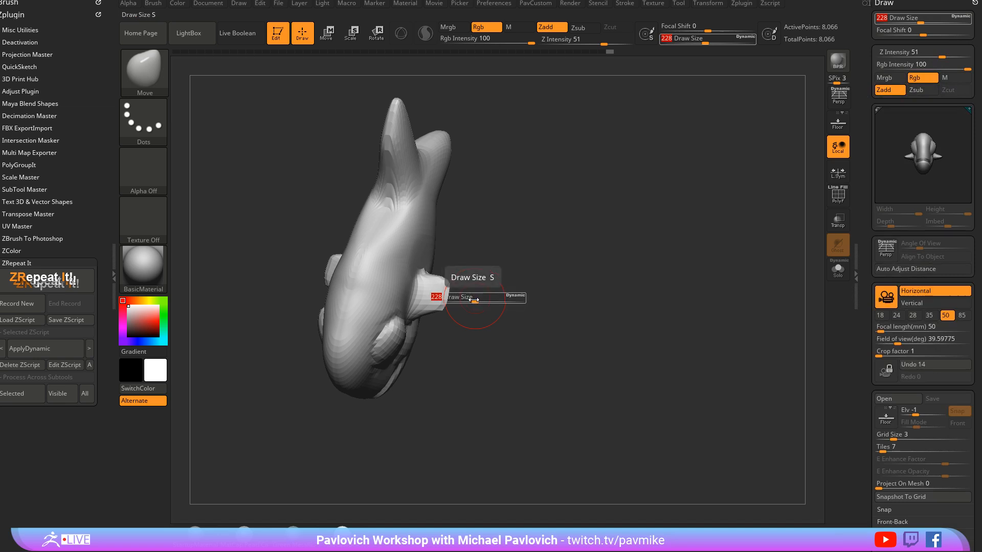
{"action": "left_click_drag", "start_coordinate": [474, 300], "coordinate": [442, 294]}
Step: Adjust the tail with the Move brush and smooth the fish's back at draw size 274
{"action": "right_click_drag", "start_coordinate": [497, 278], "coordinate": [591, 219]}
{"action": "right_click_drag", "start_coordinate": [425, 301], "coordinate": [344, 312], "text": "alt"}
{"action": "left_click_drag", "start_coordinate": [518, 292], "coordinate": [530, 293]}
{"action": "left_click_drag", "start_coordinate": [506, 249], "coordinate": [503, 261]}
{"action": "key", "text": "shift"}
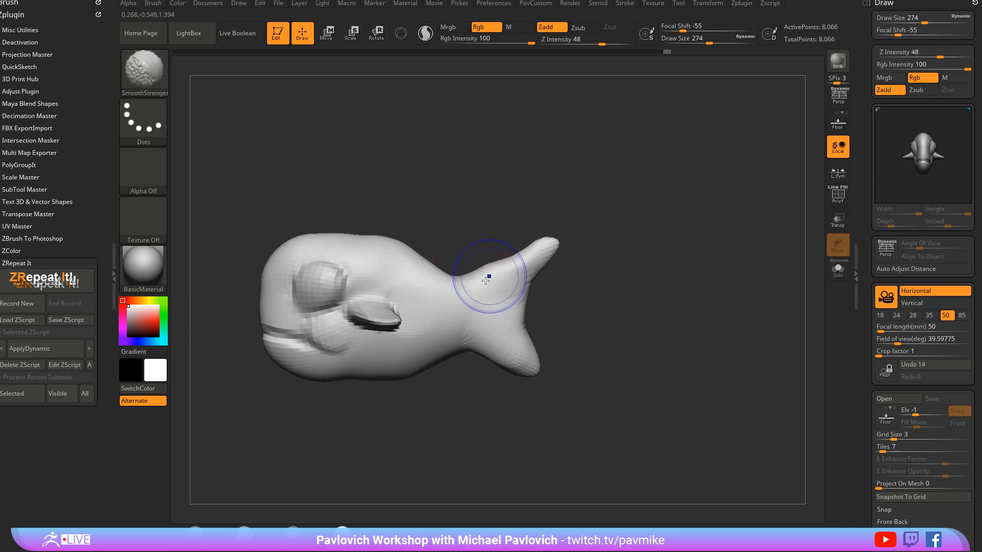
{"action": "left_click_drag", "start_coordinate": [399, 256], "coordinate": [394, 286], "text": "shift"}
Step: Reduce the draw size to 49 and subdivide the fish mesh once
{"action": "right_click_drag", "start_coordinate": [528, 151], "coordinate": [613, 163]}
{"action": "mouse_move", "coordinate": [630, 244]}
{"action": "right_mouse_down"}
{"action": "mouse_move", "coordinate": [725, 235]}
{"action": "mouse_move", "coordinate": [653, 237]}
{"action": "mouse_move", "coordinate": [679, 236]}
{"action": "mouse_move", "coordinate": [664, 230]}
{"action": "right_mouse_up"}
{"action": "right_click_drag", "start_coordinate": [664, 230], "coordinate": [668, 244], "text": "ctrl"}
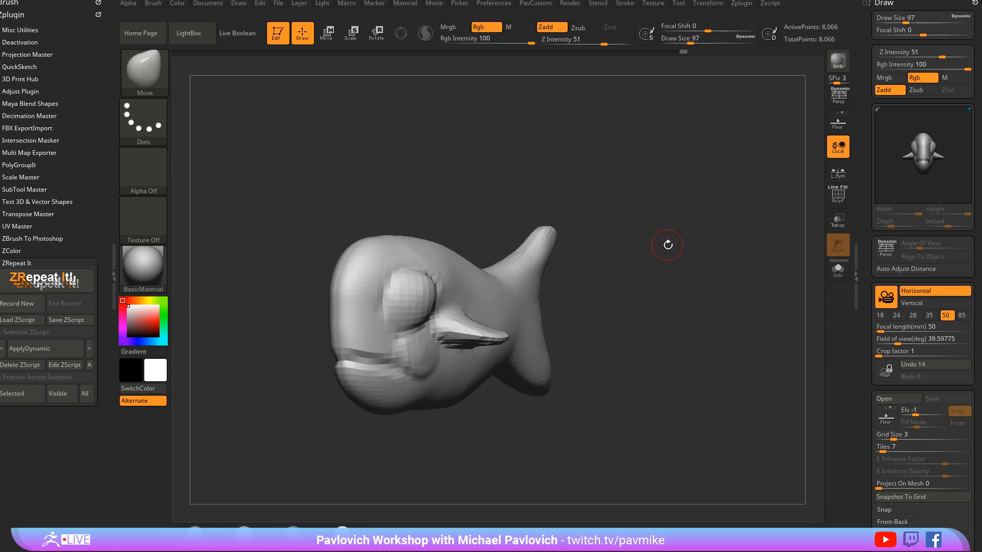
{"action": "key", "text": "s"}
{"action": "left_click_drag", "start_coordinate": [684, 247], "coordinate": [658, 248]}
{"action": "right_click_drag", "start_coordinate": [645, 231], "coordinate": [664, 247]}
{"action": "right_click_drag", "start_coordinate": [471, 228], "coordinate": [438, 256]}
{"action": "key", "text": "ctrl"}
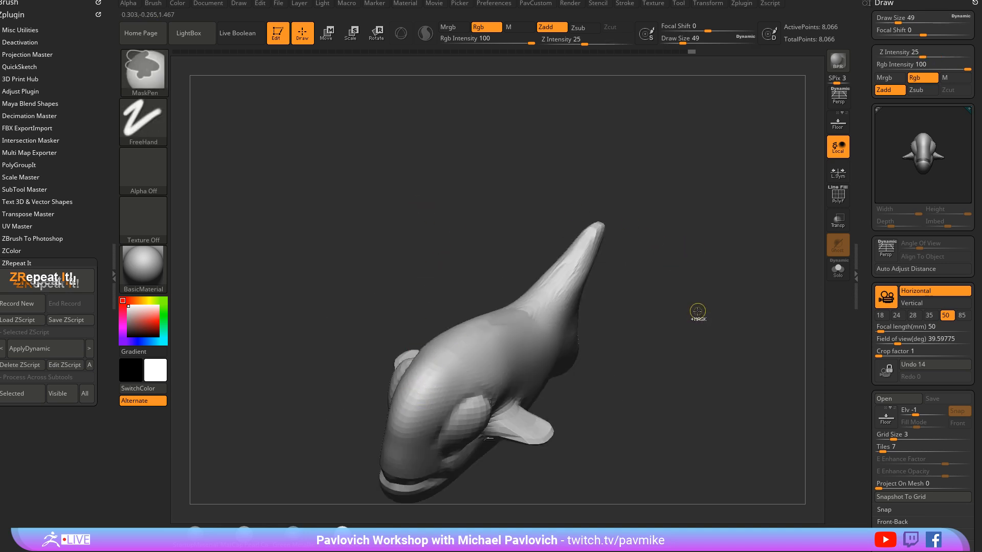
{"action": "key", "text": "ctrl+d"}
Step: Try to pull three spikes out of masked spots along the top of the fish's head, undoing the pull and clearing the mask
{"action": "key", "text": "ctrl"}
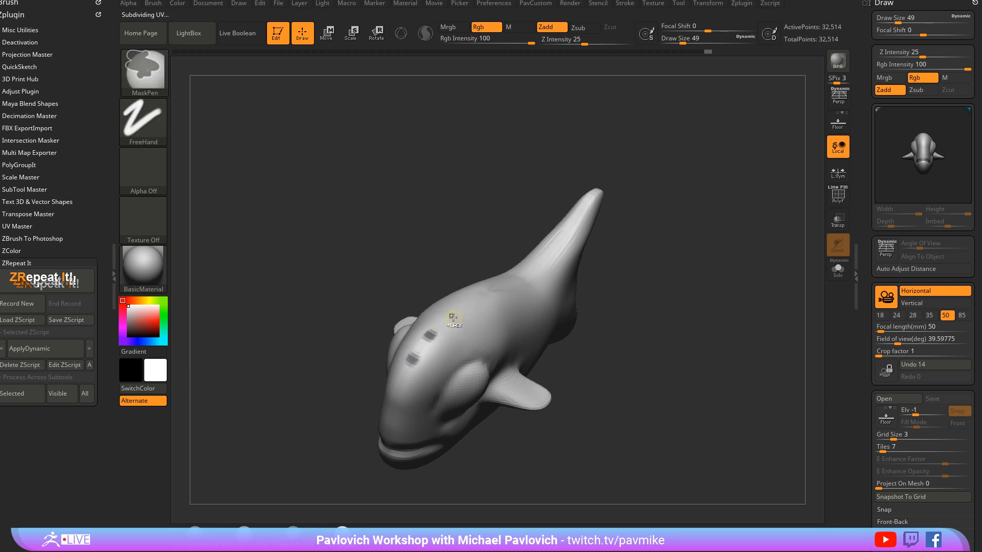
{"action": "left_click_drag", "start_coordinate": [660, 295], "coordinate": [662, 274], "text": "shift"}
{"action": "left_click", "coordinate": [660, 275], "text": "ctrl"}
{"action": "key", "text": "w"}
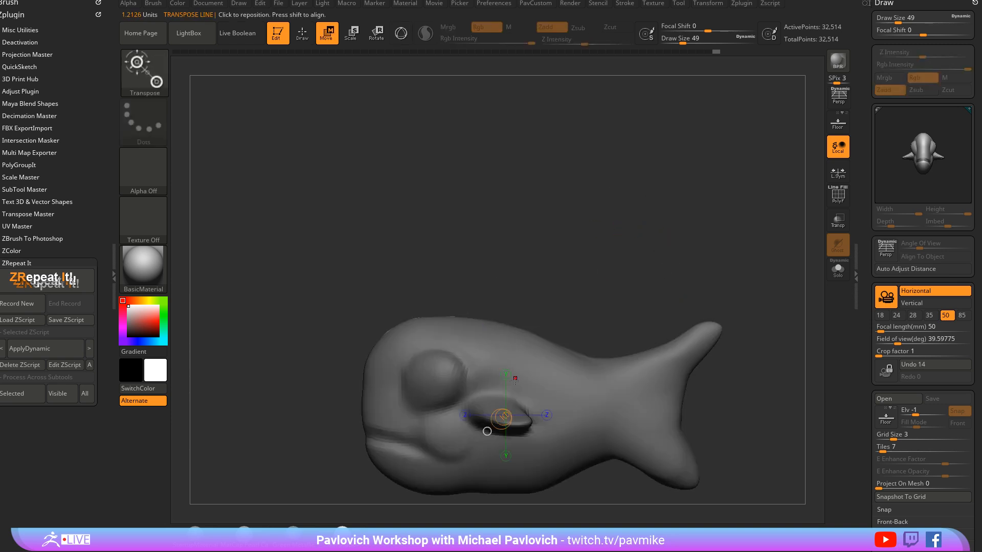
{"action": "left_click_drag", "start_coordinate": [486, 352], "coordinate": [469, 228]}
{"action": "left_click_drag", "start_coordinate": [478, 290], "coordinate": [461, 237]}
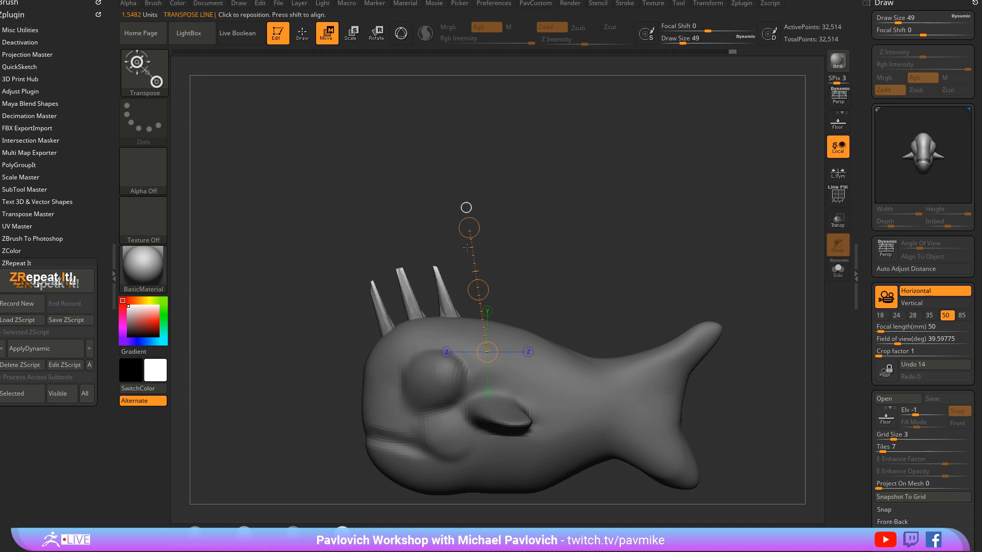
{"action": "key", "text": "ctrl+z"}
{"action": "mouse_move", "coordinate": [546, 222]}
{"action": "left_mouse_down"}
{"action": "mouse_move", "coordinate": [564, 230]}
{"action": "mouse_move", "coordinate": [402, 337]}
{"action": "left_mouse_up"}
{"action": "left_click_drag", "start_coordinate": [634, 240], "coordinate": [667, 265], "text": "ctrl"}
{"action": "left_click_drag", "start_coordinate": [762, 294], "coordinate": [708, 286]}
{"action": "key", "text": "q"}
{"action": "left_click_drag", "start_coordinate": [697, 232], "coordinate": [685, 287]}
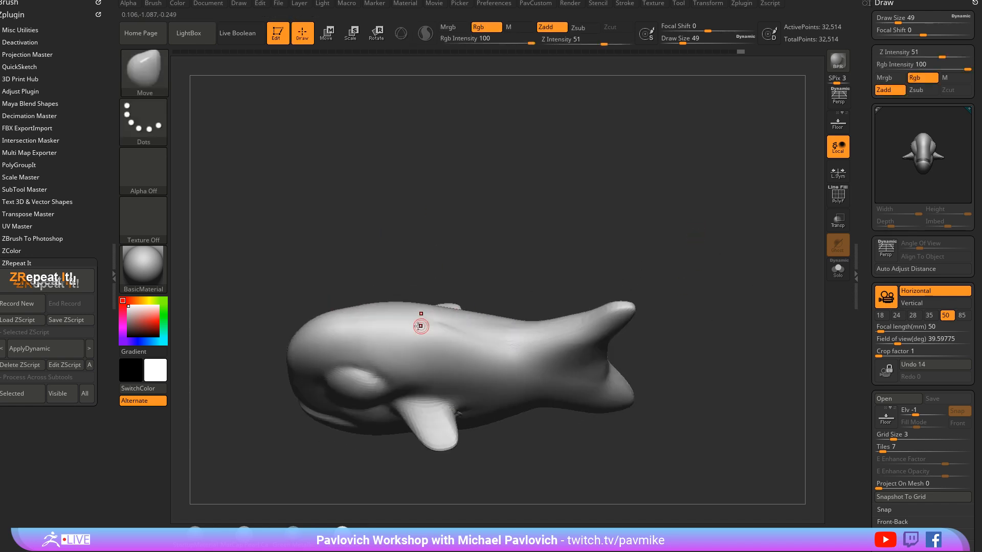
Step: Try to pull spikes out of three masked spots on the back near the tail, undoing misplaced spots and the pull
{"action": "key", "text": "ctrl"}
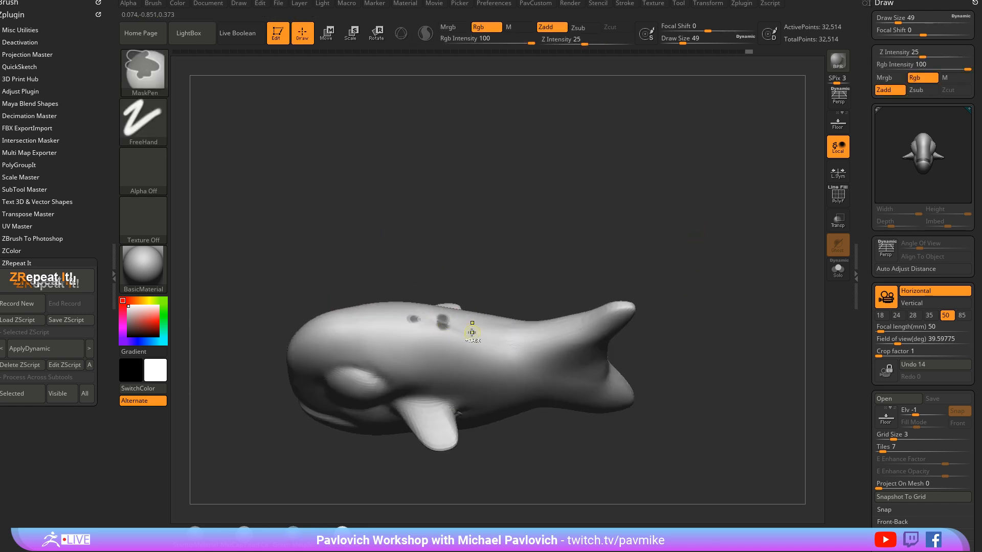
{"action": "key", "text": "ctrl+z"}
{"action": "key", "text": "ctrl+z"}
{"action": "left_click", "coordinate": [483, 336], "text": "ctrl"}
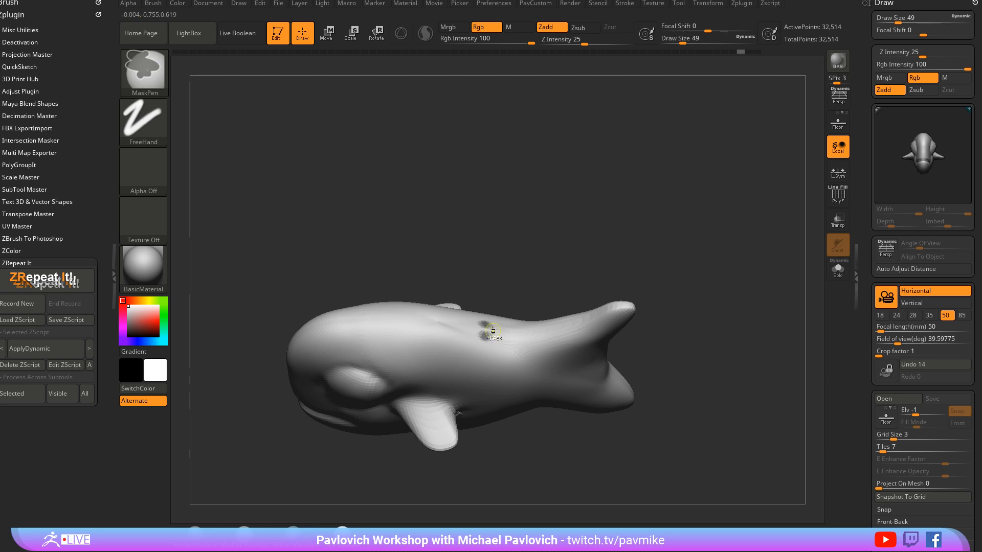
{"action": "key", "text": "ctrl+z"}
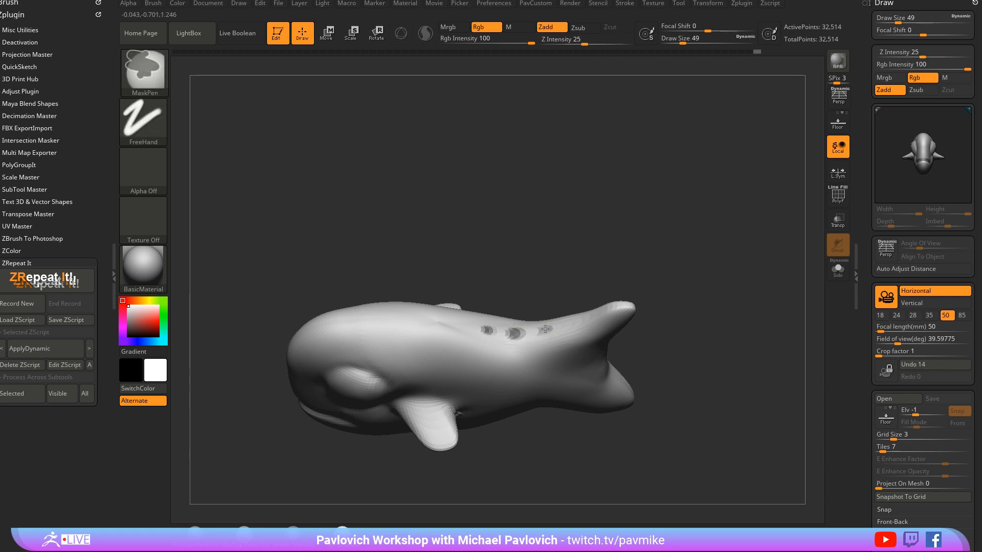
{"action": "left_click_drag", "start_coordinate": [685, 319], "coordinate": [710, 276], "text": "shift"}
{"action": "left_click", "coordinate": [708, 277], "text": "ctrl"}
{"action": "key", "text": "w"}
{"action": "left_click_drag", "start_coordinate": [507, 341], "coordinate": [563, 259]}
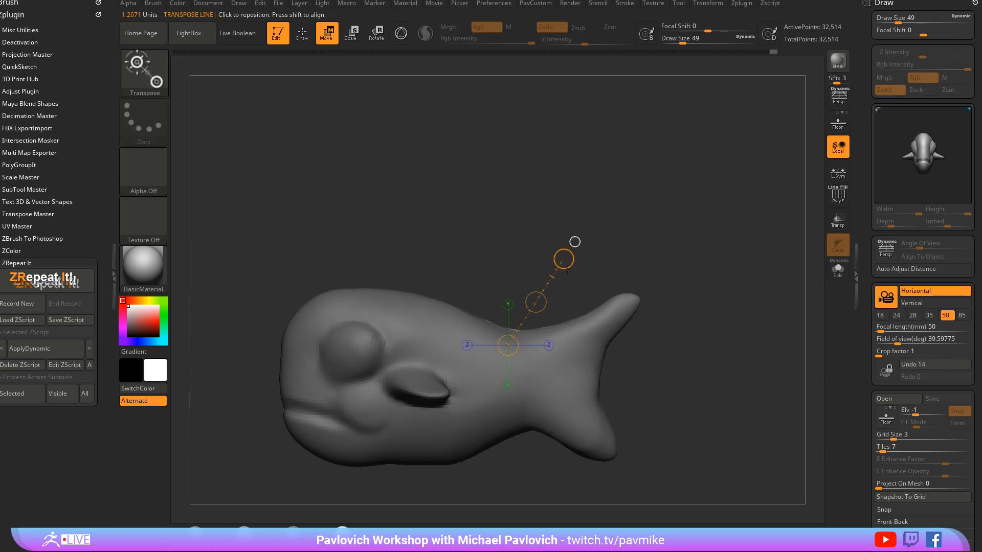
{"action": "left_click_drag", "start_coordinate": [545, 297], "coordinate": [589, 222]}
{"action": "key", "text": "ctrl+z"}
{"action": "mouse_move", "coordinate": [689, 266]}
{"action": "left_mouse_down", "text": "ctrl"}
{"action": "mouse_move", "coordinate": [722, 305]}
{"action": "mouse_move", "coordinate": [700, 281]}
{"action": "mouse_move", "coordinate": [592, 301]}
{"action": "left_mouse_up", "text": "ctrl"}
Step: Subdivide the mesh again and pull three dorsal spikes out of masked spots in front of the tail, using an inverted mask
{"action": "key", "text": "q"}
{"action": "key", "text": "ctrl+d"}
{"action": "key", "text": "ctrl"}
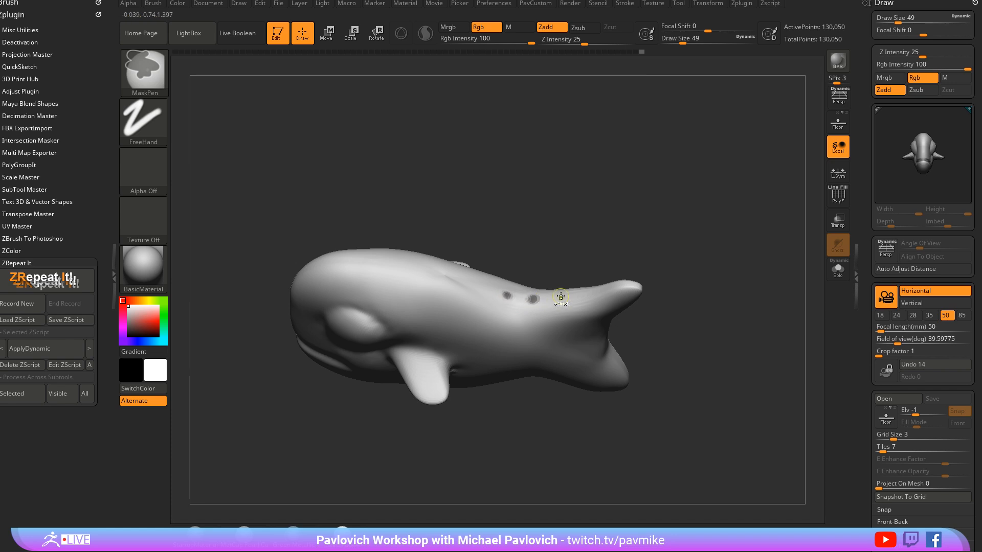
{"action": "left_click_drag", "start_coordinate": [687, 278], "coordinate": [698, 259], "text": "shift"}
{"action": "left_click", "coordinate": [696, 259], "text": "ctrl"}
{"action": "key", "text": "w"}
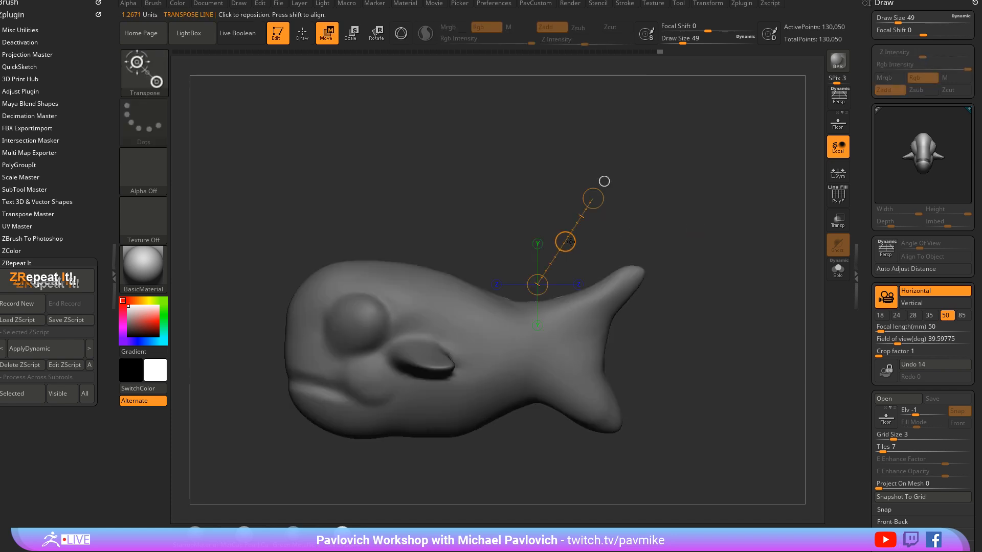
{"action": "left_click_drag", "start_coordinate": [570, 241], "coordinate": [595, 191]}
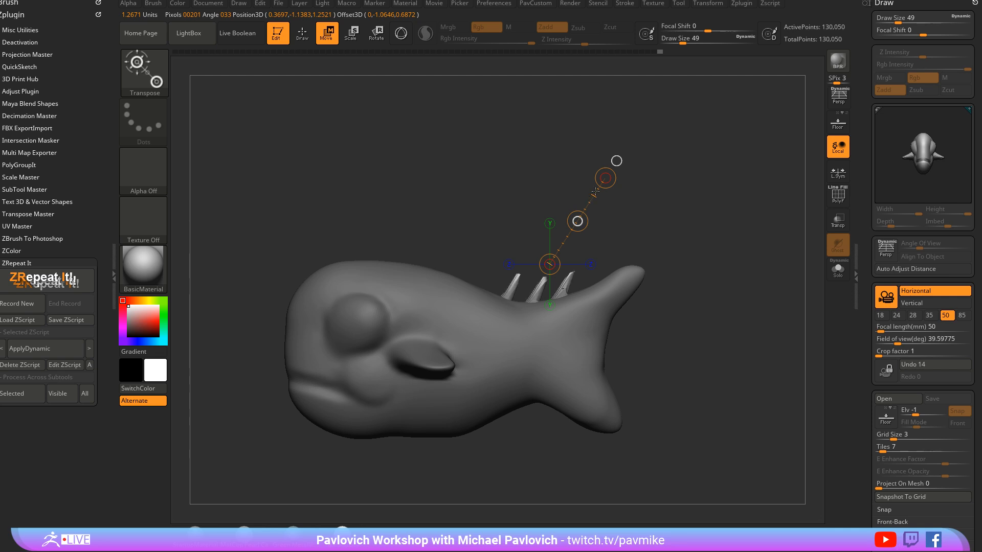
Step: Smooth and lengthen the dorsal spikes with the Move brush and subdivide the mesh once more
{"action": "key", "text": "q"}
{"action": "mouse_move", "coordinate": [667, 230]}
{"action": "left_mouse_down"}
{"action": "mouse_move", "coordinate": [702, 267]}
{"action": "mouse_move", "coordinate": [723, 199]}
{"action": "left_mouse_up"}
{"action": "left_click_drag", "start_coordinate": [708, 256], "coordinate": [677, 243]}
{"action": "mouse_move", "coordinate": [513, 280]}
{"action": "left_mouse_down", "text": "shift"}
{"action": "mouse_move", "coordinate": [544, 277]}
{"action": "mouse_move", "coordinate": [568, 224]}
{"action": "mouse_move", "coordinate": [565, 264]}
{"action": "left_mouse_up", "text": "shift"}
{"action": "left_click_drag", "start_coordinate": [701, 247], "coordinate": [716, 225]}
{"action": "left_click_drag", "start_coordinate": [575, 259], "coordinate": [579, 249]}
{"action": "left_click_drag", "start_coordinate": [549, 261], "coordinate": [556, 223]}
{"action": "left_click_drag", "start_coordinate": [576, 255], "coordinate": [588, 228]}
{"action": "mouse_move", "coordinate": [518, 242]}
{"action": "left_mouse_down"}
{"action": "mouse_move", "coordinate": [679, 191]}
{"action": "mouse_move", "coordinate": [664, 228]}
{"action": "left_mouse_up"}
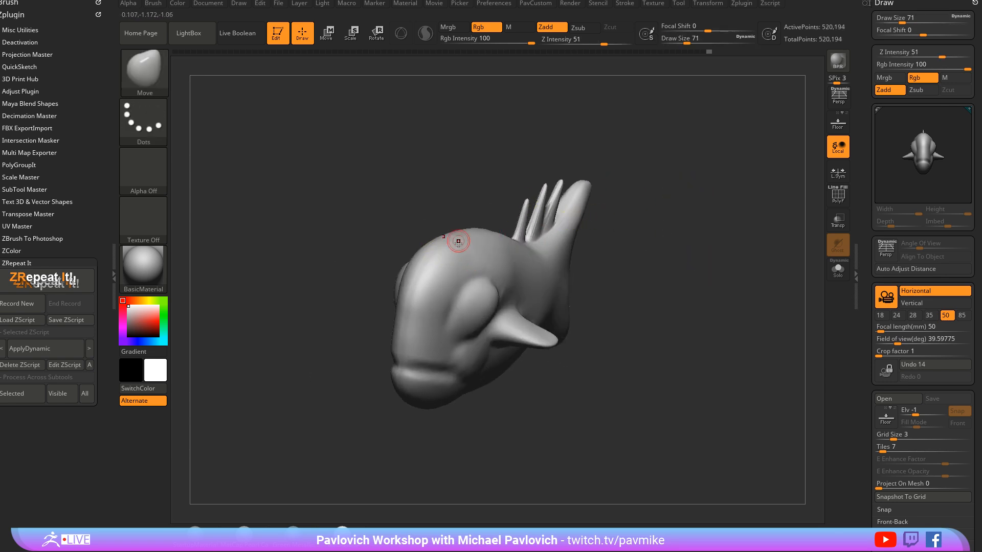
{"action": "key", "text": "ctrl+d"}
Step: Mask a spot on top of the fish's head, invert the mask, pull out a long stalk and clear the mask
{"action": "left_click_drag", "start_coordinate": [444, 231], "coordinate": [471, 191], "text": "shift"}
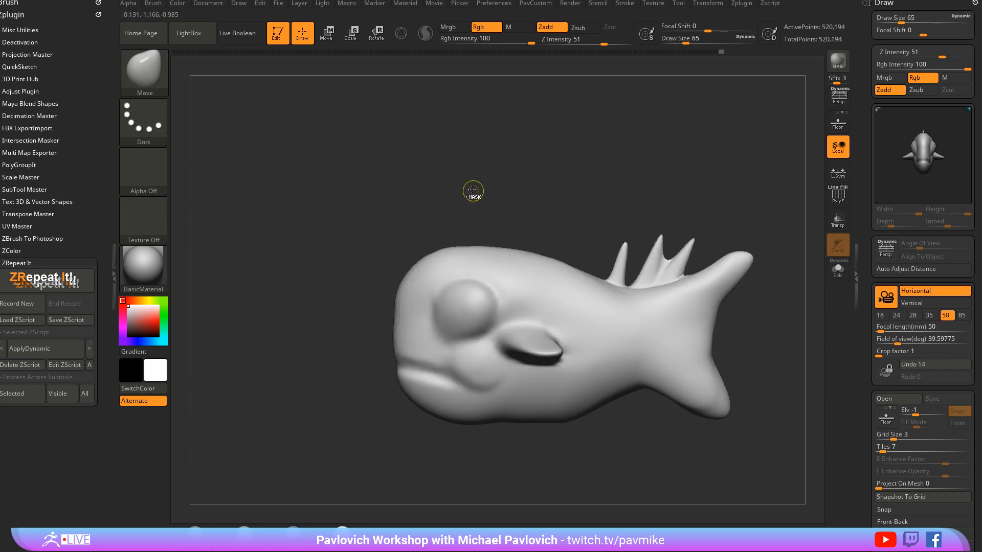
{"action": "key", "text": "w"}
{"action": "mouse_move", "coordinate": [447, 259]}
{"action": "left_mouse_down"}
{"action": "mouse_move", "coordinate": [419, 201]}
{"action": "mouse_move", "coordinate": [358, 154]}
{"action": "left_mouse_up"}
{"action": "key", "text": "q"}
{"action": "mouse_move", "coordinate": [465, 146]}
{"action": "left_mouse_down"}
{"action": "mouse_move", "coordinate": [494, 160]}
{"action": "mouse_move", "coordinate": [465, 146]}
{"action": "left_mouse_up"}
{"action": "left_click_drag", "start_coordinate": [454, 141], "coordinate": [473, 151], "text": "ctrl"}
Step: Bend the head stalk forward with the Move brush
{"action": "key", "text": "s"}
{"action": "left_click", "coordinate": [428, 206]}
{"action": "left_click_drag", "start_coordinate": [388, 207], "coordinate": [379, 185]}
{"action": "mouse_move", "coordinate": [416, 222]}
{"action": "left_mouse_down"}
{"action": "mouse_move", "coordinate": [406, 228]}
{"action": "mouse_move", "coordinate": [394, 203]}
{"action": "mouse_move", "coordinate": [369, 202]}
{"action": "mouse_move", "coordinate": [548, 148]}
{"action": "left_mouse_up"}
Step: Swell the tip of the stalk into a round bulb with the Inflat brush
{"action": "key", "text": "b"}
{"action": "key", "text": "i"}
{"action": "key", "text": "n"}
{"action": "left_click_drag", "start_coordinate": [509, 177], "coordinate": [471, 179]}
{"action": "mouse_move", "coordinate": [511, 172]}
{"action": "left_mouse_down"}
{"action": "mouse_move", "coordinate": [631, 197]}
{"action": "mouse_move", "coordinate": [595, 181]}
{"action": "mouse_move", "coordinate": [512, 205]}
{"action": "mouse_move", "coordinate": [526, 220]}
{"action": "left_mouse_up"}
Step: Refine the stalk and bulb on the fish's head with the Move brush
{"action": "key", "text": "s"}
{"action": "key", "text": "b"}
{"action": "key", "text": "m"}
{"action": "key", "text": "v"}
{"action": "left_click_drag", "start_coordinate": [488, 192], "coordinate": [492, 190]}
{"action": "mouse_move", "coordinate": [561, 177]}
{"action": "left_mouse_down", "text": "alt"}
{"action": "mouse_move", "coordinate": [598, 160]}
{"action": "mouse_move", "coordinate": [702, 162]}
{"action": "left_mouse_up", "text": "alt"}
{"action": "mouse_move", "coordinate": [702, 162]}
{"action": "left_mouse_down", "text": "alt"}
{"action": "mouse_move", "coordinate": [675, 190]}
{"action": "mouse_move", "coordinate": [686, 189]}
{"action": "mouse_move", "coordinate": [628, 191]}
{"action": "left_mouse_up", "text": "alt"}
Step: Smooth the surface around the fish's eye
{"action": "key", "text": "s"}
{"action": "left_click_drag", "start_coordinate": [621, 197], "coordinate": [609, 204]}
{"action": "left_click_drag", "start_coordinate": [723, 206], "coordinate": [675, 223], "text": "alt"}
{"action": "left_click_drag", "start_coordinate": [689, 202], "coordinate": [676, 225]}
{"action": "left_click_drag", "start_coordinate": [480, 320], "coordinate": [476, 301], "text": "shift"}
{"action": "mouse_move", "coordinate": [650, 190]}
{"action": "left_mouse_down"}
{"action": "mouse_move", "coordinate": [729, 227]}
{"action": "mouse_move", "coordinate": [664, 207]}
{"action": "mouse_move", "coordinate": [701, 230]}
{"action": "mouse_move", "coordinate": [737, 198]}
{"action": "left_mouse_up"}
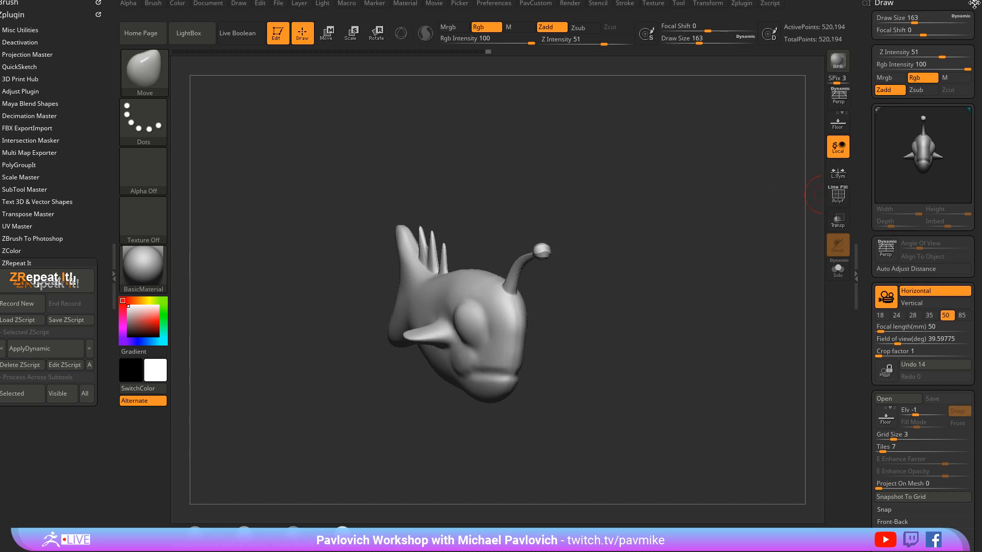
Step: Switch to the merged owl bust and examine it from the front
{"action": "left_click", "coordinate": [973, 4]}
{"action": "mouse_move", "coordinate": [661, 210]}
{"action": "left_mouse_down"}
{"action": "mouse_move", "coordinate": [713, 212]}
{"action": "mouse_move", "coordinate": [727, 256]}
{"action": "mouse_move", "coordinate": [694, 266]}
{"action": "mouse_move", "coordinate": [709, 257]}
{"action": "left_mouse_up"}
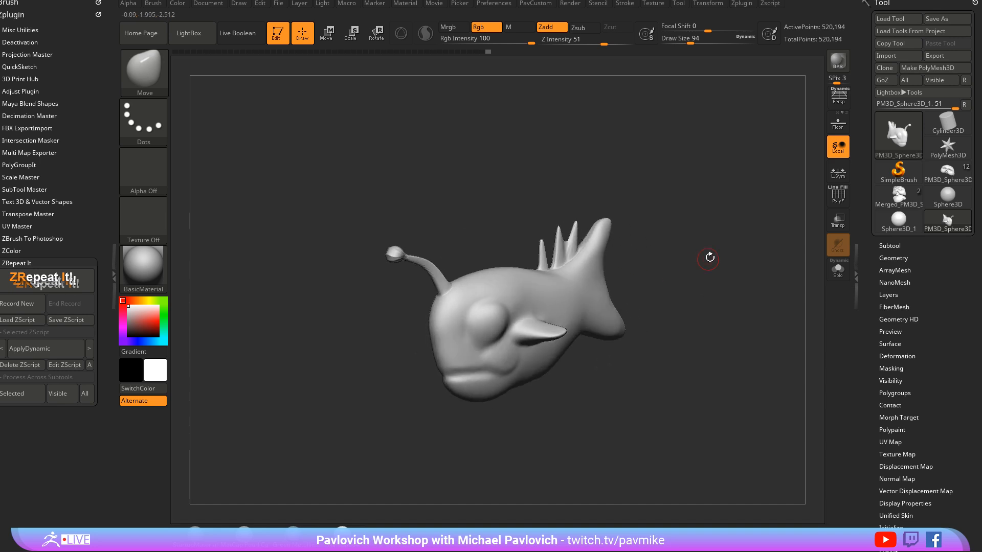
{"action": "left_click", "coordinate": [898, 198]}
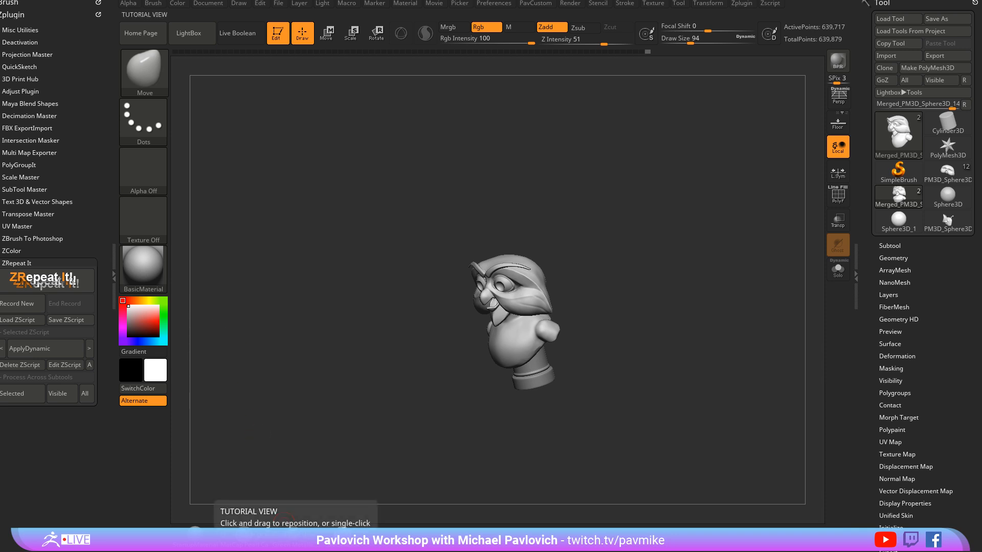
{"action": "mouse_move", "coordinate": [613, 333]}
{"action": "left_mouse_down"}
{"action": "mouse_move", "coordinate": [683, 320]}
{"action": "mouse_move", "coordinate": [686, 381]}
{"action": "mouse_move", "coordinate": [755, 371]}
{"action": "mouse_move", "coordinate": [649, 353]}
{"action": "mouse_move", "coordinate": [699, 308]}
{"action": "mouse_move", "coordinate": [686, 309]}
{"action": "left_mouse_up"}
{"action": "key", "text": "s"}
{"action": "mouse_move", "coordinate": [686, 309]}
{"action": "left_mouse_down"}
{"action": "mouse_move", "coordinate": [710, 309]}
{"action": "mouse_move", "coordinate": [637, 303]}
{"action": "mouse_move", "coordinate": [680, 301]}
{"action": "mouse_move", "coordinate": [659, 297]}
{"action": "left_mouse_up"}
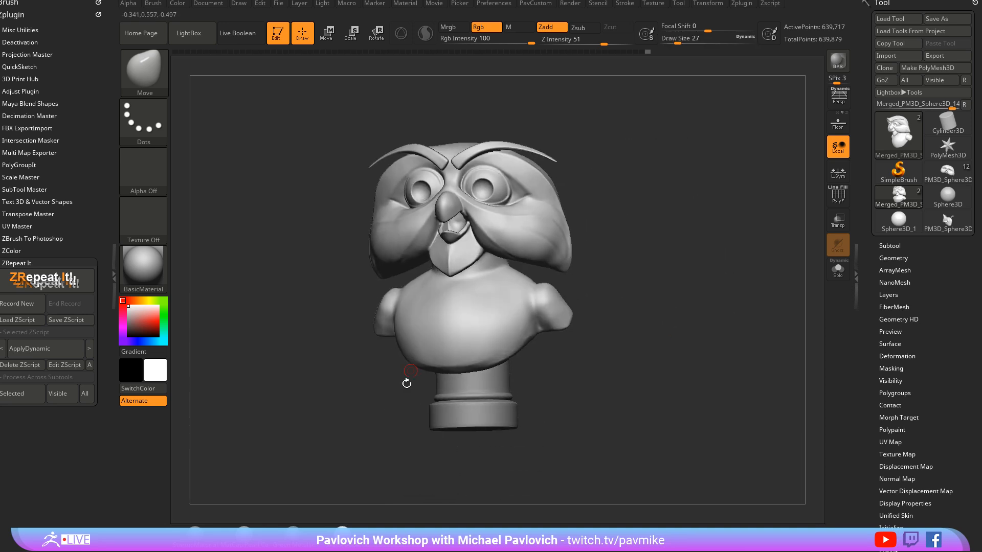
Step: Switch to the full owl character made of twelve subtools and frame the whole figure
{"action": "left_click", "coordinate": [940, 181]}
{"action": "mouse_move", "coordinate": [668, 166]}
{"action": "left_mouse_down"}
{"action": "mouse_move", "coordinate": [683, 164]}
{"action": "mouse_move", "coordinate": [661, 168]}
{"action": "mouse_move", "coordinate": [640, 192]}
{"action": "left_mouse_up"}
{"action": "key", "text": "s"}
{"action": "mouse_move", "coordinate": [643, 203]}
{"action": "left_mouse_down", "text": "alt"}
{"action": "mouse_move", "coordinate": [631, 189]}
{"action": "mouse_move", "coordinate": [667, 185]}
{"action": "left_mouse_up", "text": "alt"}
{"action": "left_click_drag", "start_coordinate": [667, 185], "coordinate": [675, 207], "text": "alt"}
{"action": "mouse_move", "coordinate": [347, 533]}
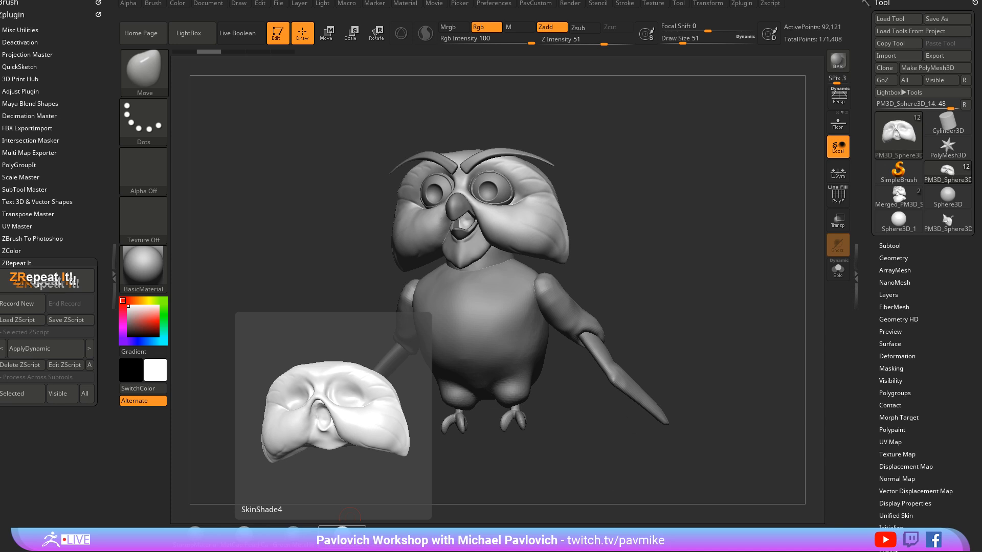
Step: Examine the full owl character's head, wings and body from several sides
{"action": "left_click_drag", "start_coordinate": [695, 152], "coordinate": [669, 188]}
{"action": "key", "text": "s"}
{"action": "left_click_drag", "start_coordinate": [667, 188], "coordinate": [705, 155]}
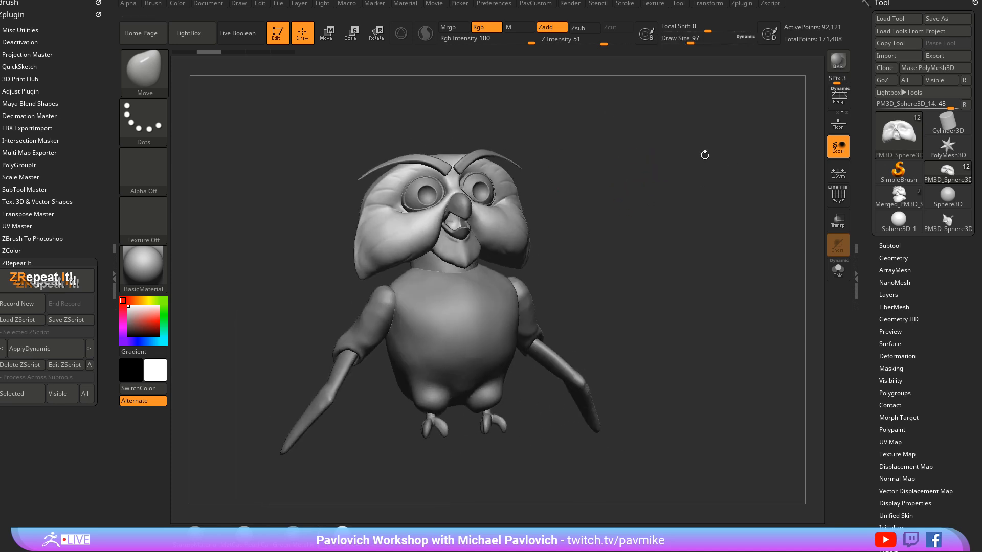
{"action": "key", "text": "s"}
{"action": "left_click_drag", "start_coordinate": [624, 215], "coordinate": [618, 215]}
{"action": "mouse_move", "coordinate": [680, 208]}
{"action": "left_mouse_down"}
{"action": "mouse_move", "coordinate": [658, 212]}
{"action": "mouse_move", "coordinate": [643, 197]}
{"action": "left_mouse_up"}
{"action": "mouse_move", "coordinate": [644, 196]}
{"action": "left_mouse_down", "text": "alt"}
{"action": "mouse_move", "coordinate": [661, 206]}
{"action": "mouse_move", "coordinate": [664, 225]}
{"action": "left_mouse_up", "text": "alt"}
{"action": "mouse_move", "coordinate": [664, 225]}
{"action": "left_mouse_down"}
{"action": "mouse_move", "coordinate": [624, 220]}
{"action": "mouse_move", "coordinate": [637, 220]}
{"action": "left_mouse_up"}
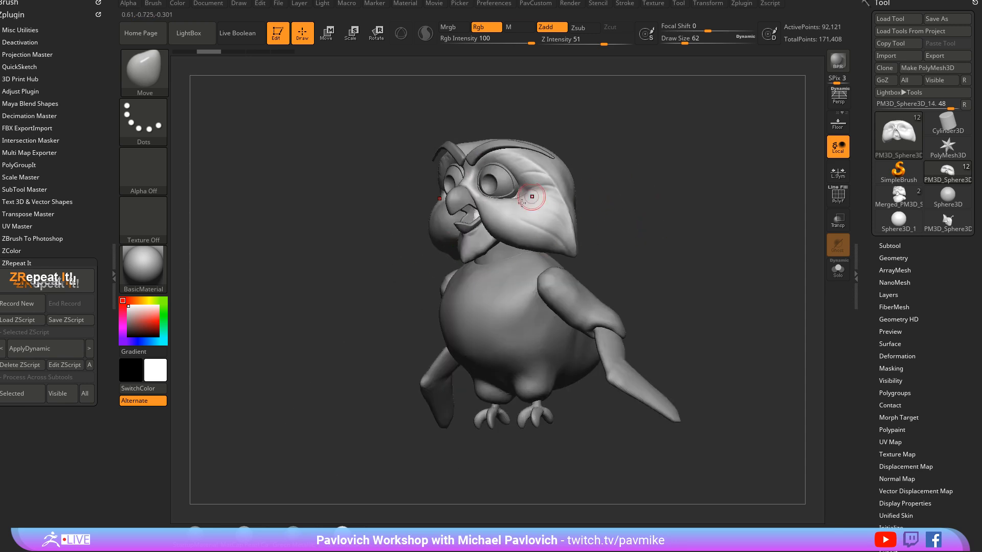
{"action": "mouse_move", "coordinate": [571, 271]}
{"action": "left_mouse_down"}
{"action": "mouse_move", "coordinate": [632, 256]}
{"action": "mouse_move", "coordinate": [655, 210]}
{"action": "mouse_move", "coordinate": [677, 237]}
{"action": "left_mouse_up"}
{"action": "key", "text": "s"}
{"action": "key", "text": "s"}
{"action": "key", "text": "s"}
{"action": "left_click_drag", "start_coordinate": [677, 237], "coordinate": [574, 269]}
Step: Make the owl's body the active subtool and frame the owl's front more closely
{"action": "left_click", "coordinate": [530, 301], "text": "alt"}
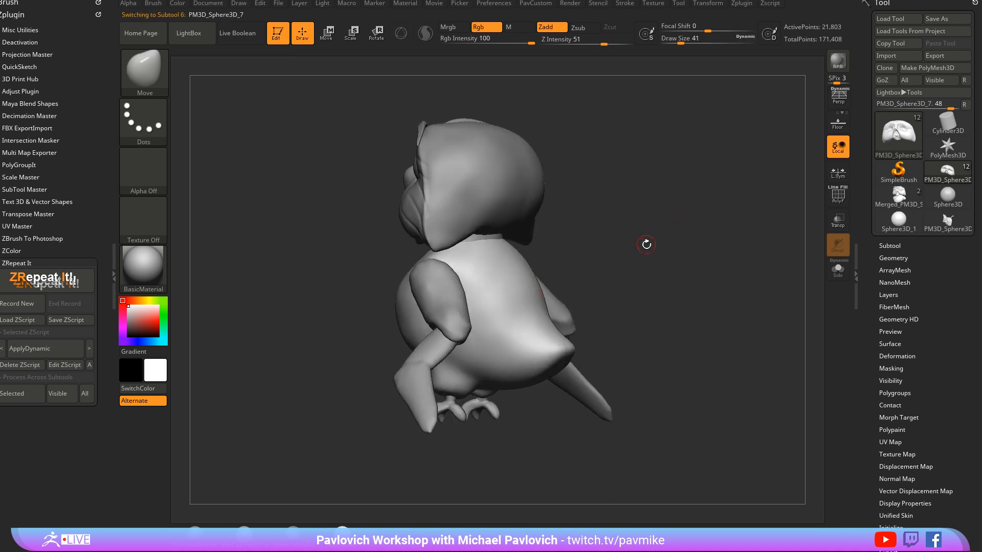
{"action": "mouse_move", "coordinate": [646, 245]}
{"action": "left_mouse_down"}
{"action": "mouse_move", "coordinate": [697, 240]}
{"action": "mouse_move", "coordinate": [680, 247]}
{"action": "left_mouse_up"}
{"action": "key", "text": "s"}
{"action": "mouse_move", "coordinate": [667, 223]}
{"action": "left_mouse_down", "text": "alt"}
{"action": "mouse_move", "coordinate": [692, 221]}
{"action": "mouse_move", "coordinate": [698, 248]}
{"action": "left_mouse_up", "text": "alt"}
{"action": "left_click_drag", "start_coordinate": [697, 248], "coordinate": [715, 235]}
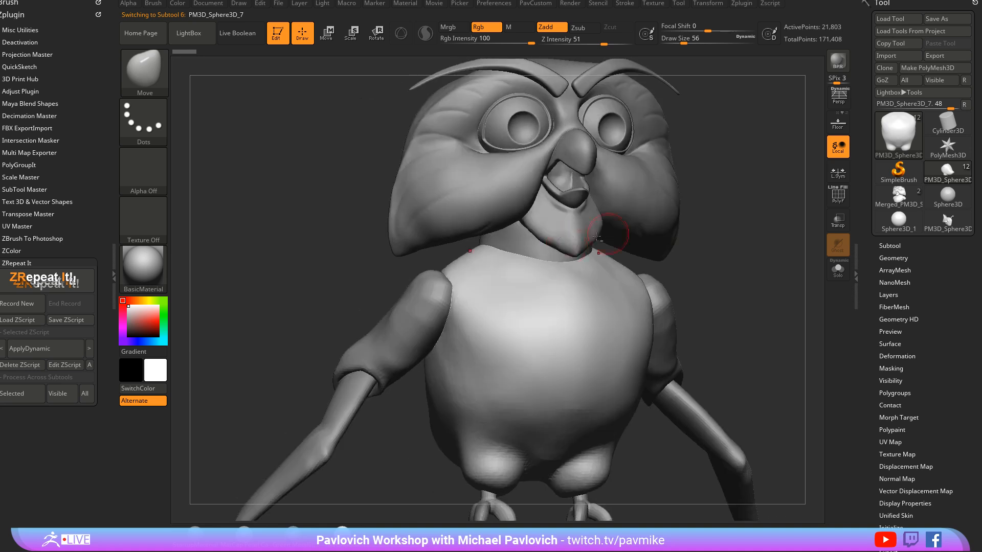
Step: Make the owl's pointed chin tuft the active subtool and reshape it with the Move brush at draw size 65
{"action": "key", "text": "1"}
{"action": "left_click", "coordinate": [563, 242], "text": "alt"}
{"action": "left_click_drag", "start_coordinate": [645, 233], "coordinate": [702, 225]}
{"action": "left_click_drag", "start_coordinate": [703, 224], "coordinate": [701, 248], "text": "alt"}
{"action": "key", "text": "s"}
{"action": "key", "text": "2"}
{"action": "key", "text": "s"}
{"action": "left_click_drag", "start_coordinate": [491, 252], "coordinate": [486, 253]}
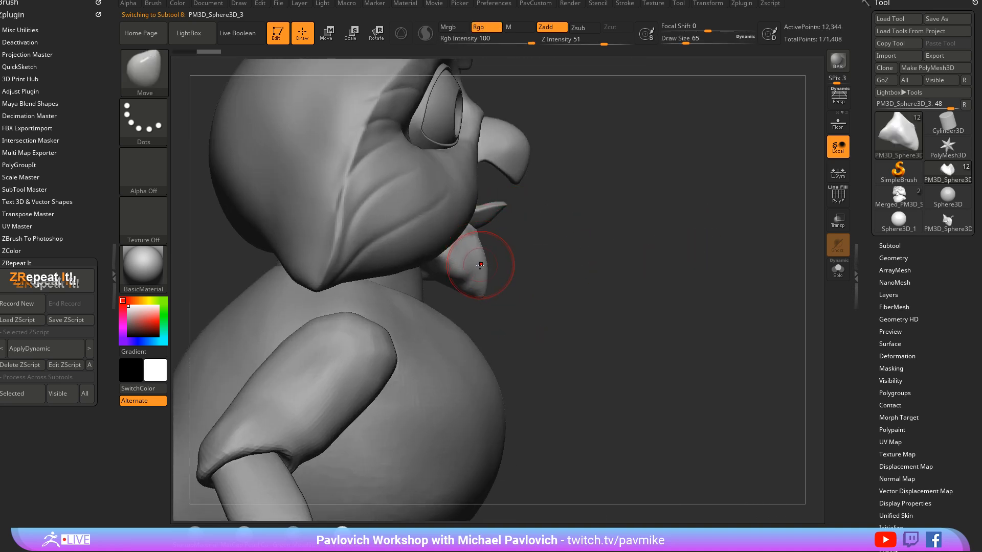
{"action": "left_click_drag", "start_coordinate": [587, 244], "coordinate": [475, 258], "text": "shift"}
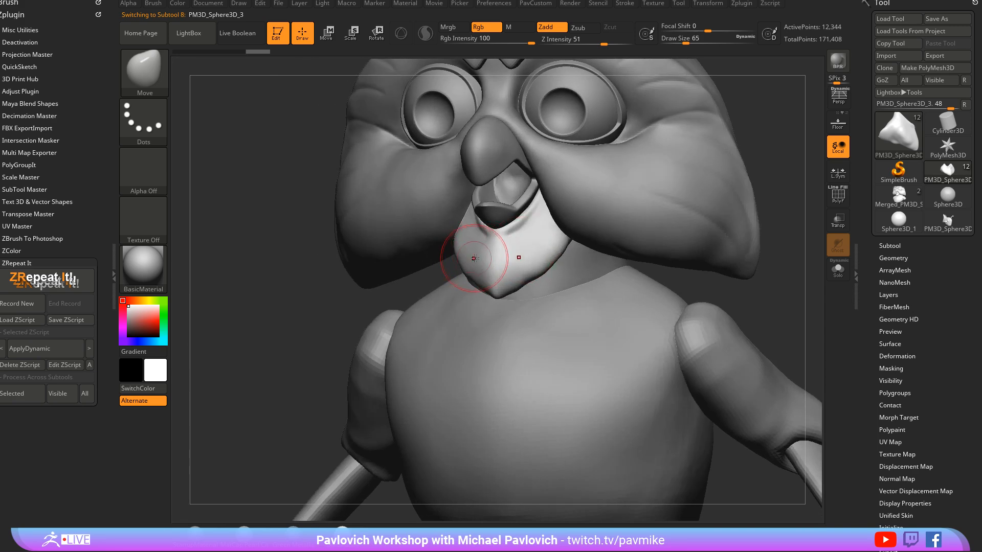
{"action": "left_click_drag", "start_coordinate": [782, 118], "coordinate": [757, 123], "text": "shift"}
{"action": "left_click_drag", "start_coordinate": [758, 140], "coordinate": [715, 149], "text": "alt"}
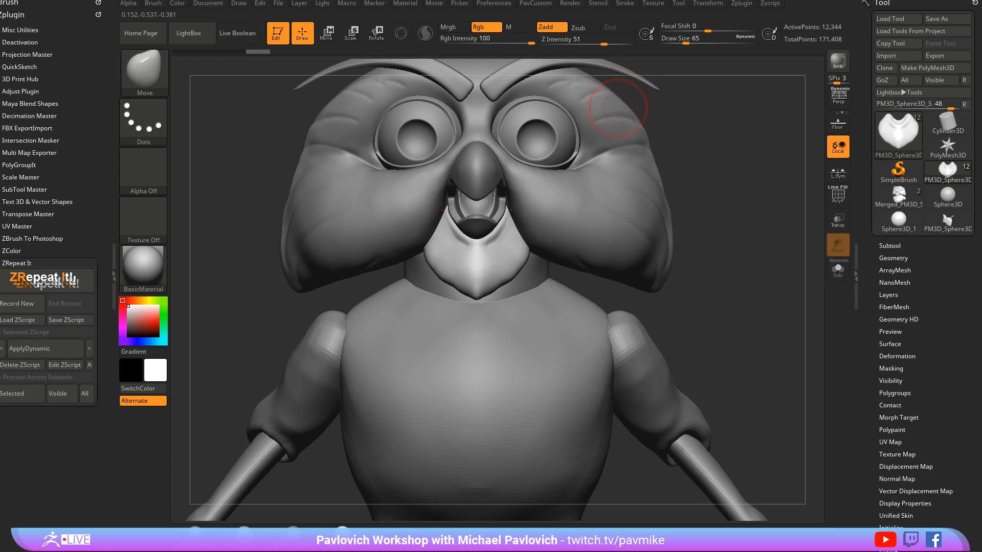
Step: Refine the chin tuft's lower tip in profile with the Move brush, reducing the draw size to 39
{"action": "left_click_drag", "start_coordinate": [620, 116], "coordinate": [416, 241]}
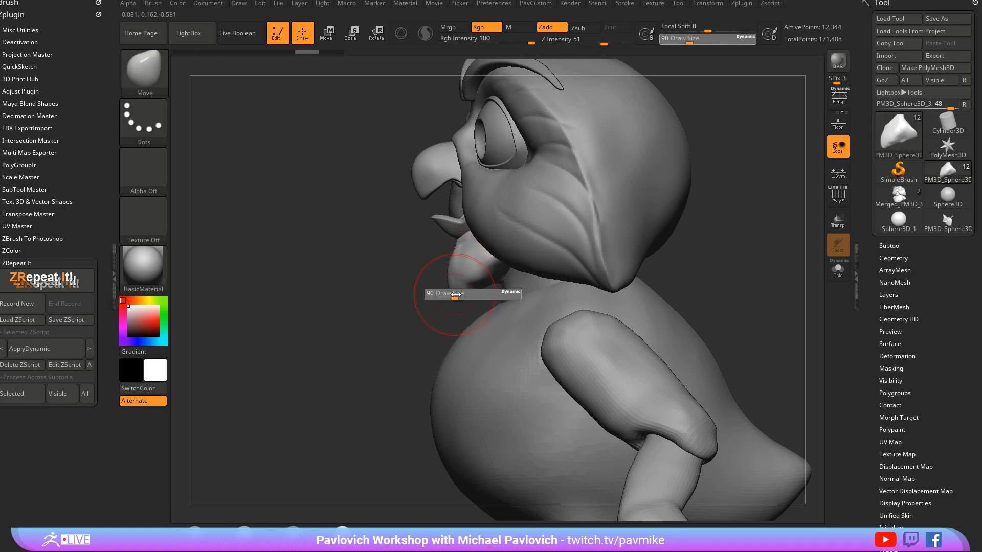
{"action": "mouse_move", "coordinate": [449, 290]}
{"action": "left_mouse_down"}
{"action": "mouse_move", "coordinate": [446, 274]}
{"action": "mouse_move", "coordinate": [418, 299]}
{"action": "mouse_move", "coordinate": [450, 300]}
{"action": "left_mouse_up"}
{"action": "key", "text": "ctrl+z"}
{"action": "key", "text": "s"}
{"action": "left_click_drag", "start_coordinate": [451, 300], "coordinate": [455, 301]}
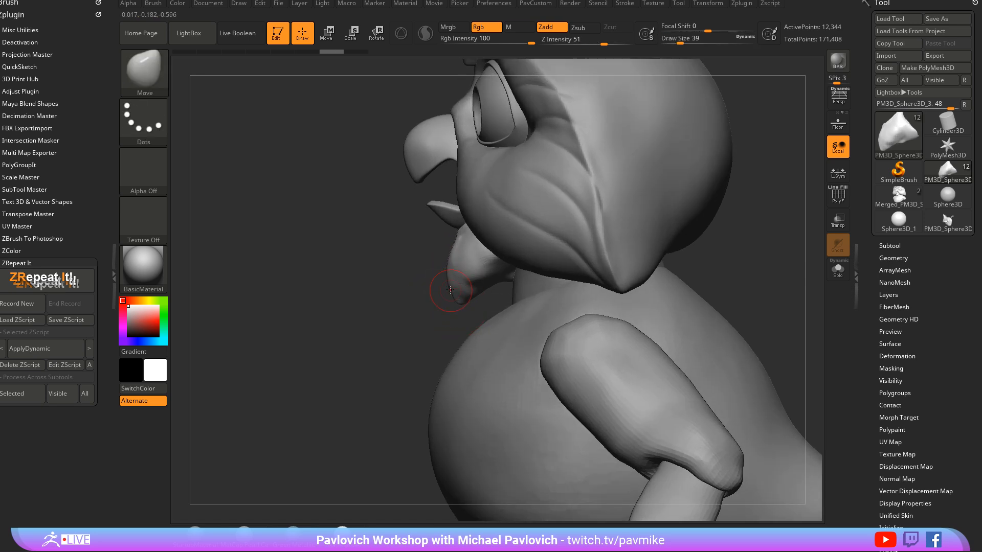
{"action": "key", "text": "s"}
{"action": "mouse_move", "coordinate": [448, 268]}
{"action": "left_mouse_down"}
{"action": "mouse_move", "coordinate": [448, 255]}
{"action": "mouse_move", "coordinate": [465, 253]}
{"action": "mouse_move", "coordinate": [547, 263]}
{"action": "mouse_move", "coordinate": [719, 237]}
{"action": "mouse_move", "coordinate": [689, 244]}
{"action": "mouse_move", "coordinate": [701, 255]}
{"action": "left_mouse_up"}
{"action": "key", "text": "s"}
{"action": "key", "text": "s"}
{"action": "mouse_move", "coordinate": [705, 215]}
{"action": "left_mouse_down", "text": "alt"}
{"action": "mouse_move", "coordinate": [700, 259]}
{"action": "mouse_move", "coordinate": [648, 257]}
{"action": "left_mouse_up", "text": "alt"}
{"action": "key", "text": "s"}
Step: Make the owl's head active and carve feather creases above and beside the eyes with the DamStandard brush at draw size 37
{"action": "left_click", "coordinate": [595, 262], "text": "alt"}
{"action": "left_click_drag", "start_coordinate": [458, 287], "coordinate": [450, 267], "text": "shift"}
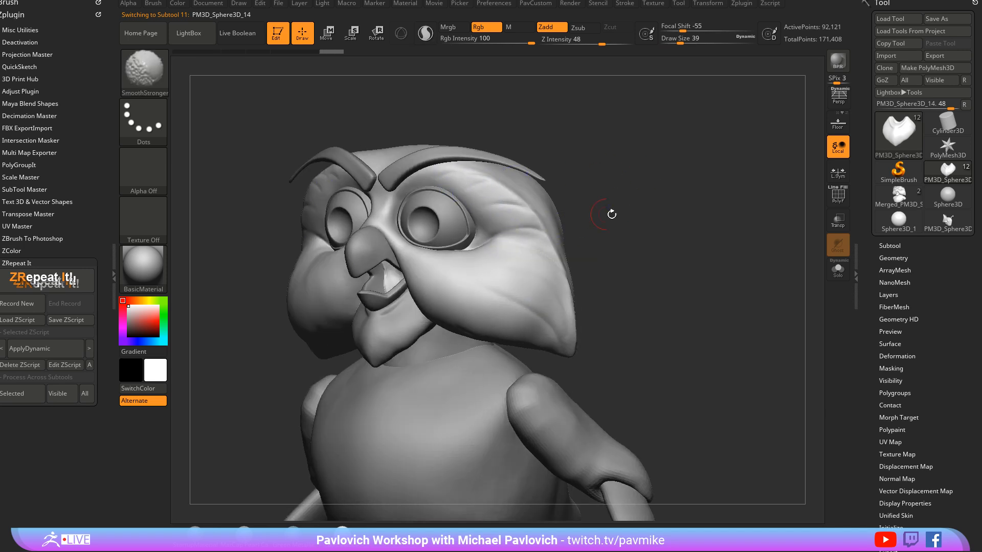
{"action": "mouse_move", "coordinate": [611, 212]}
{"action": "left_mouse_down", "text": "shift"}
{"action": "mouse_move", "coordinate": [618, 184]}
{"action": "mouse_move", "coordinate": [649, 193]}
{"action": "left_mouse_up", "text": "shift"}
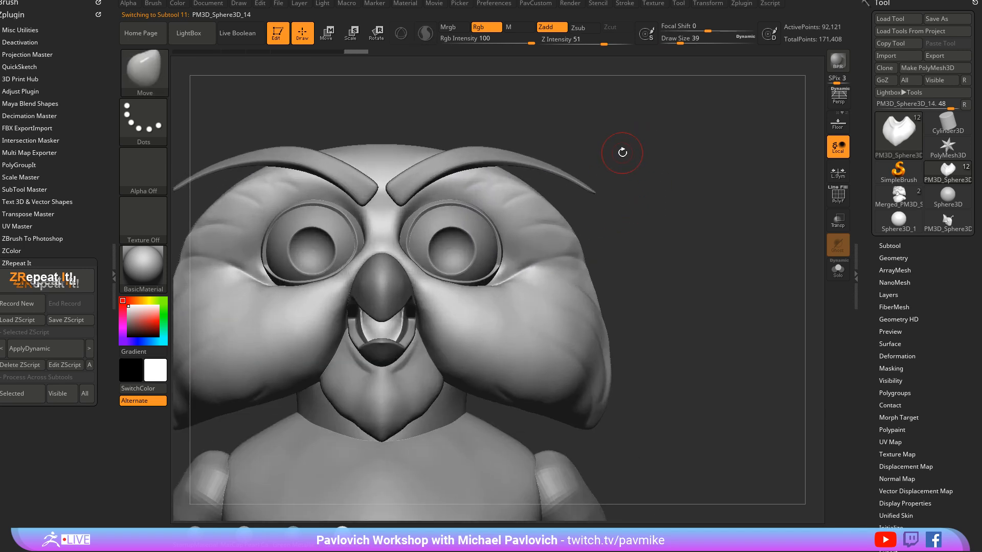
{"action": "key", "text": "b"}
{"action": "key", "text": "d"}
{"action": "key", "text": "s"}
{"action": "mouse_move", "coordinate": [640, 148]}
{"action": "left_mouse_down", "text": "alt"}
{"action": "mouse_move", "coordinate": [646, 167]}
{"action": "mouse_move", "coordinate": [616, 163]}
{"action": "left_mouse_up", "text": "alt"}
{"action": "left_click_drag", "start_coordinate": [450, 211], "coordinate": [503, 202]}
{"action": "left_click_drag", "start_coordinate": [578, 206], "coordinate": [454, 211]}
{"action": "left_click_drag", "start_coordinate": [675, 188], "coordinate": [460, 207]}
{"action": "left_click_drag", "start_coordinate": [557, 225], "coordinate": [568, 230]}
{"action": "left_click_drag", "start_coordinate": [493, 228], "coordinate": [590, 237]}
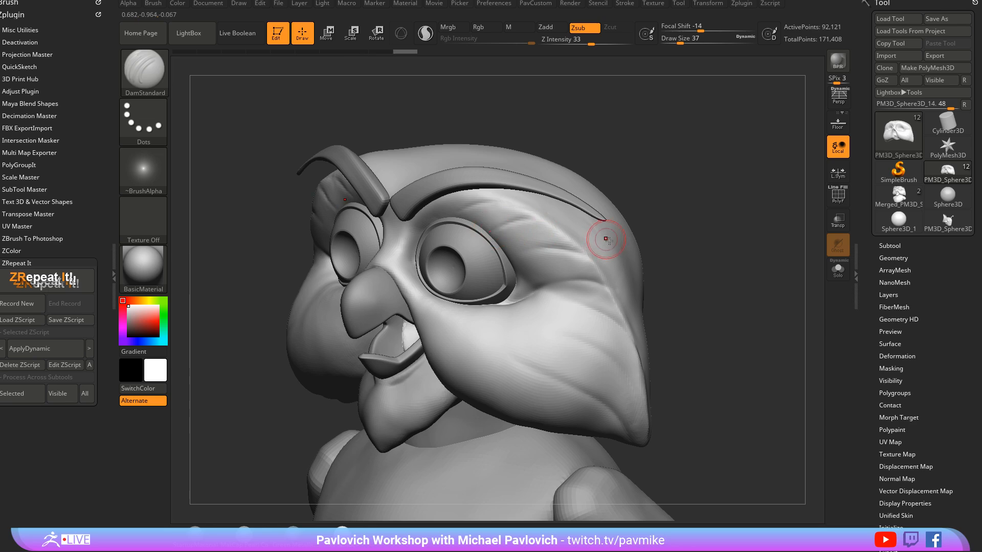
Step: Deepen and extend the creases across the temples and outer brow area with DamStandard at draw size 44
{"action": "mouse_move", "coordinate": [523, 250]}
{"action": "left_mouse_down"}
{"action": "mouse_move", "coordinate": [614, 258]}
{"action": "mouse_move", "coordinate": [596, 234]}
{"action": "mouse_move", "coordinate": [534, 255]}
{"action": "mouse_move", "coordinate": [566, 266]}
{"action": "left_mouse_up"}
{"action": "left_click_drag", "start_coordinate": [672, 280], "coordinate": [627, 275]}
{"action": "key", "text": "bracketright"}
{"action": "left_click_drag", "start_coordinate": [566, 273], "coordinate": [586, 295]}
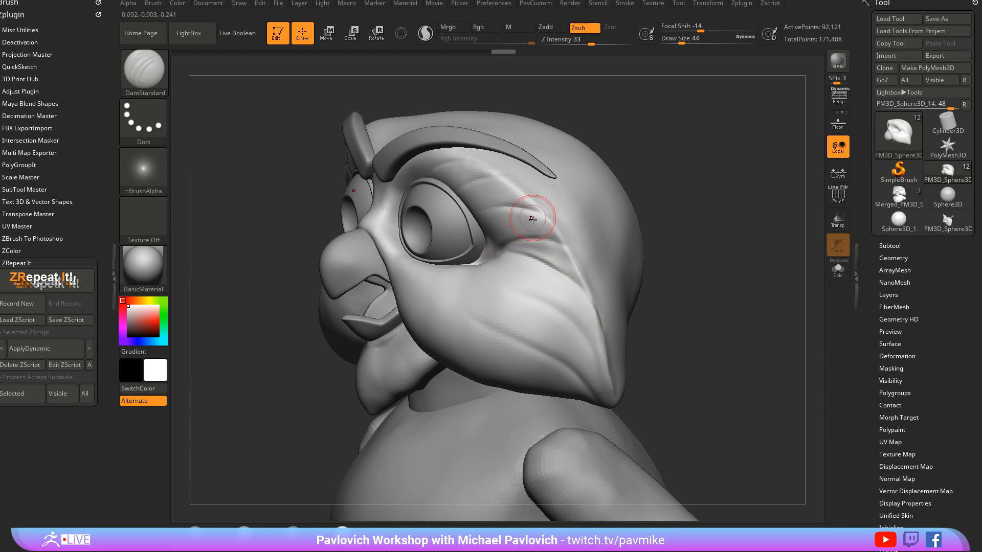
{"action": "left_click_drag", "start_coordinate": [509, 243], "coordinate": [571, 240]}
{"action": "left_click_drag", "start_coordinate": [675, 228], "coordinate": [716, 225]}
{"action": "left_click_drag", "start_coordinate": [488, 210], "coordinate": [552, 207]}
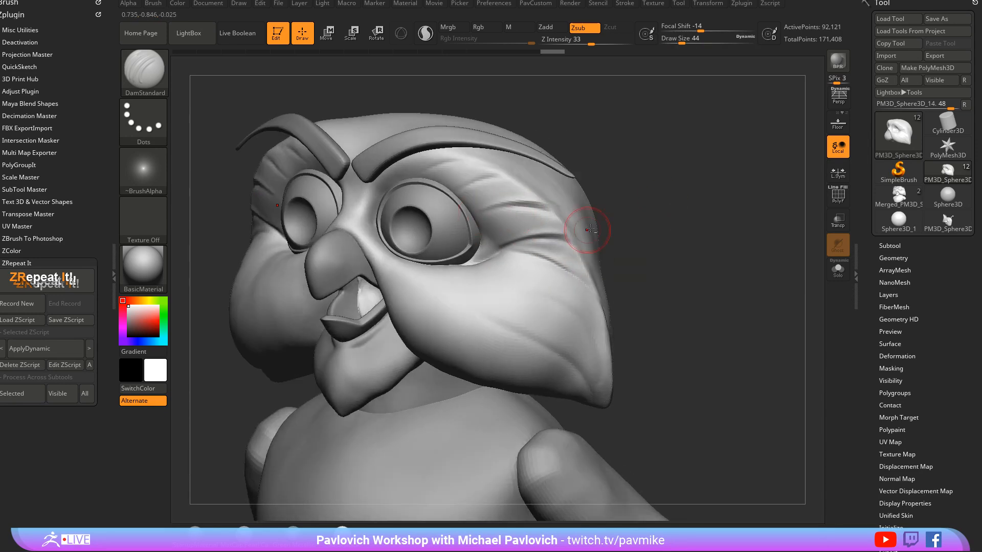
{"action": "left_click_drag", "start_coordinate": [456, 191], "coordinate": [498, 176]}
{"action": "left_click_drag", "start_coordinate": [418, 172], "coordinate": [461, 156]}
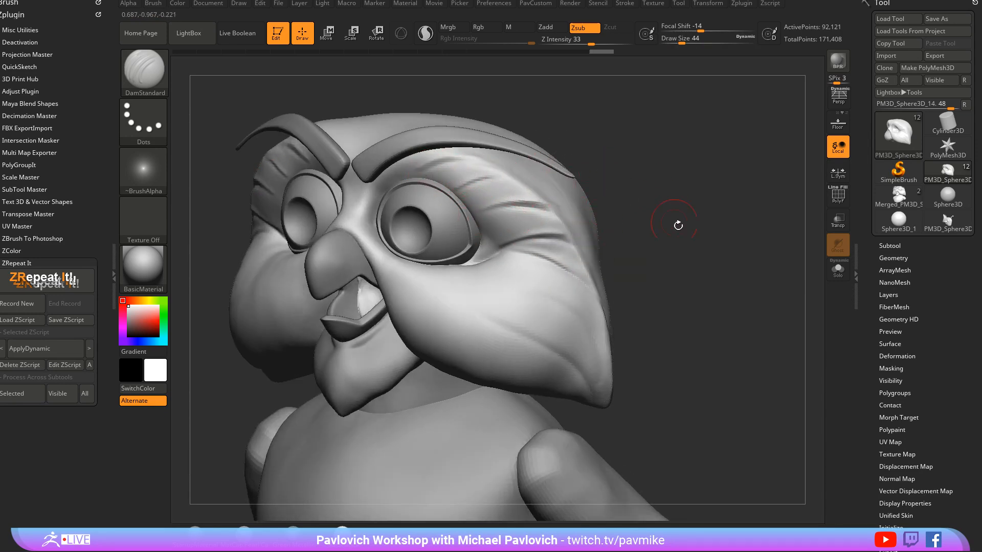
{"action": "left_click_drag", "start_coordinate": [679, 223], "coordinate": [603, 223]}
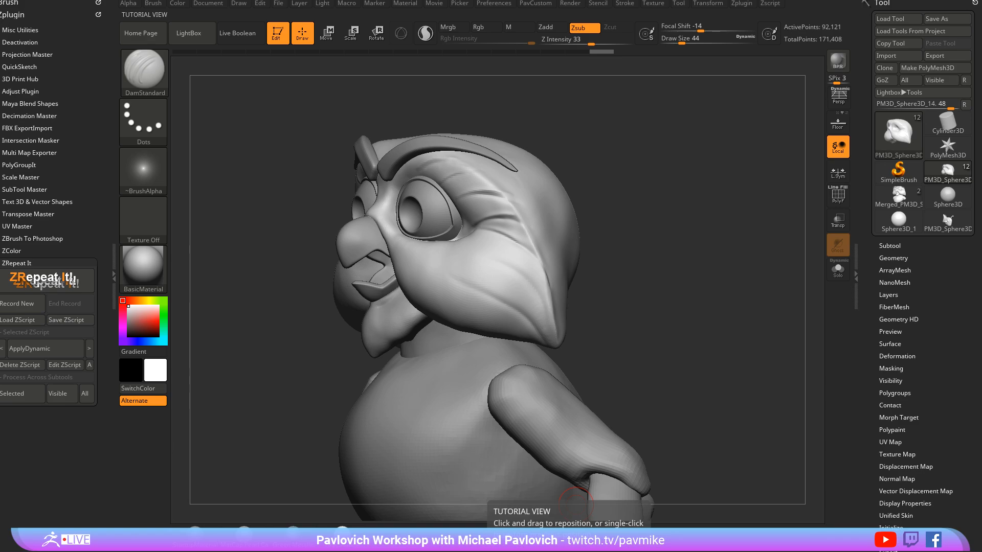
Step: Switch to the browser, open the ArtStation blog manager, copy the link to How to "Break Into" the Games Industry, and return to ZBrush
{"action": "left_click_drag", "start_coordinate": [401, 551], "coordinate": [440, 22]}
{"action": "mouse_move", "coordinate": [912, 88]}
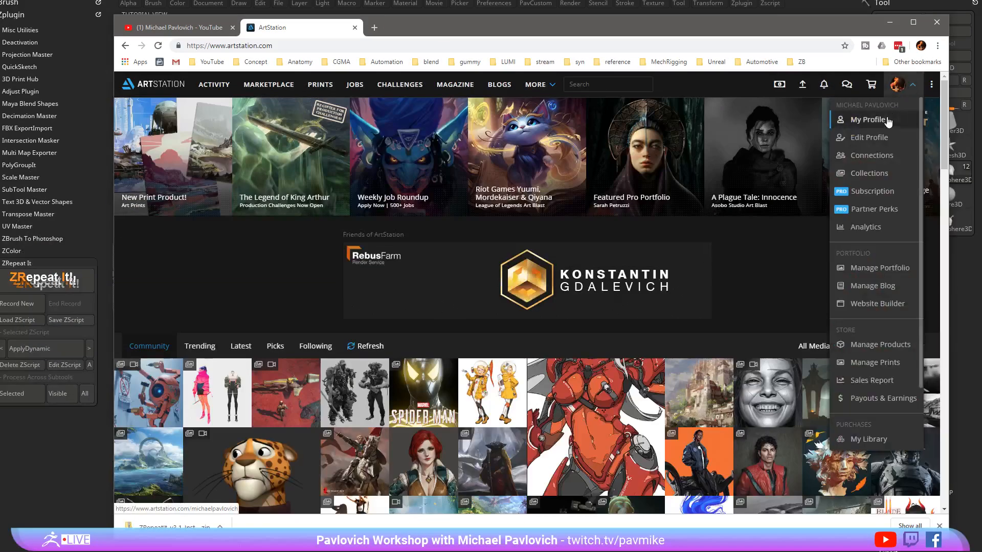
{"action": "left_click", "coordinate": [874, 287]}
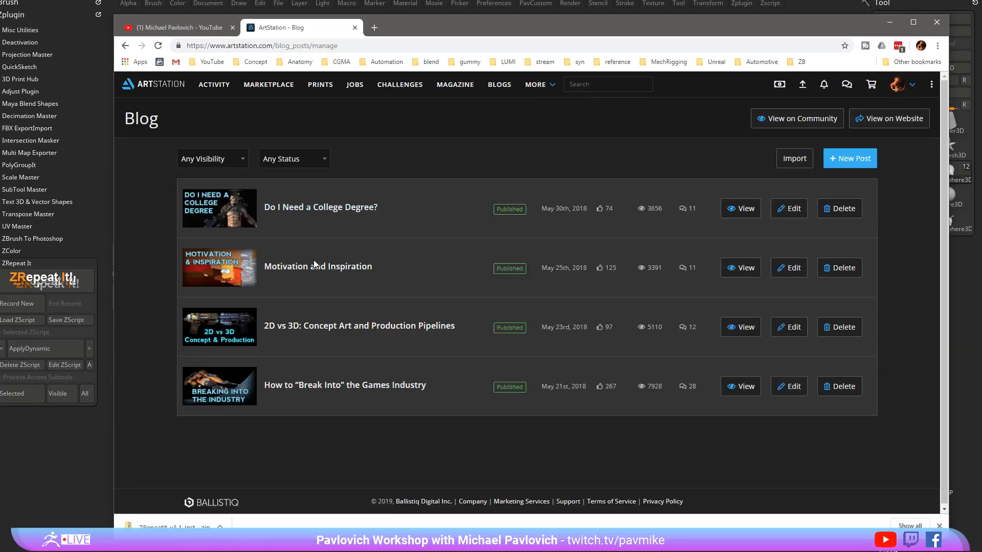
{"action": "right_click", "coordinate": [323, 390]}
{"action": "left_click", "coordinate": [366, 447]}
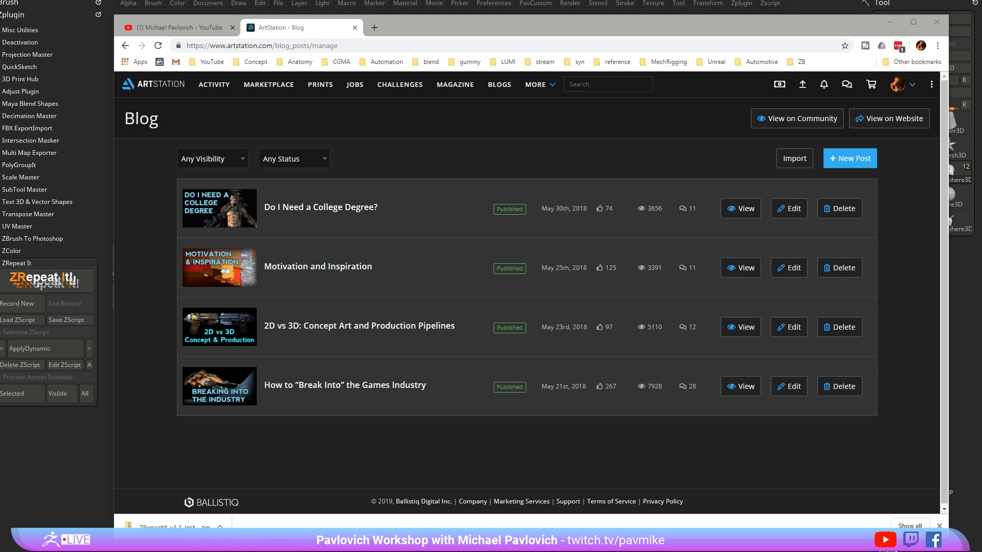
{"action": "left_click_drag", "start_coordinate": [407, 30], "coordinate": [473, 551]}
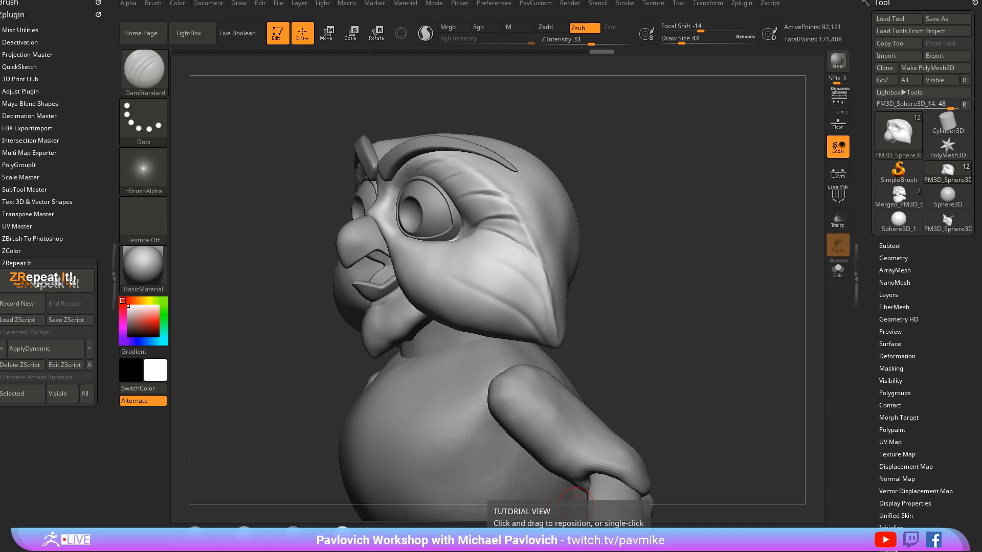
Step: Leave Edit mode by switching to 2.5D, clear the canvas, redraw the owl on it and re-enter Edit mode
{"action": "left_click", "coordinate": [278, 34]}
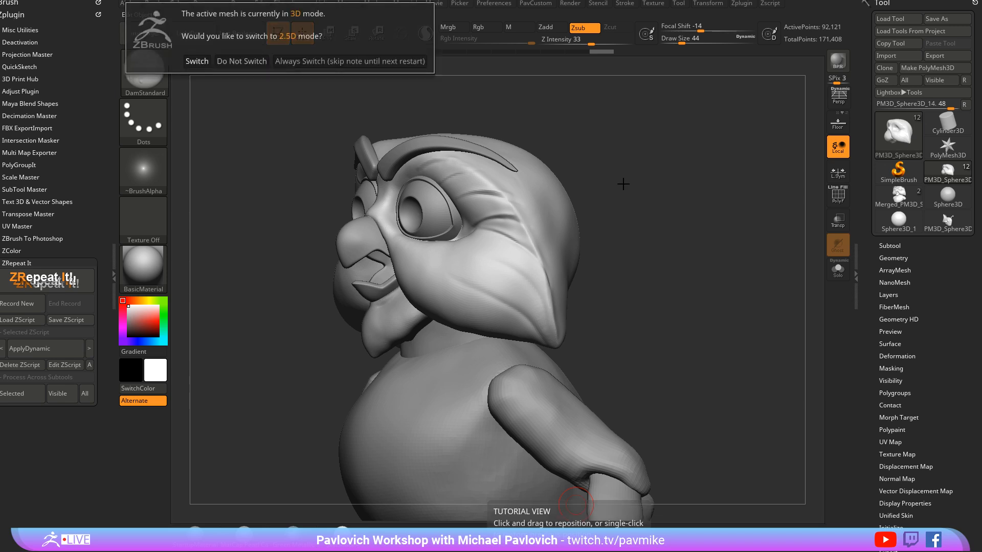
{"action": "left_click", "coordinate": [197, 61]}
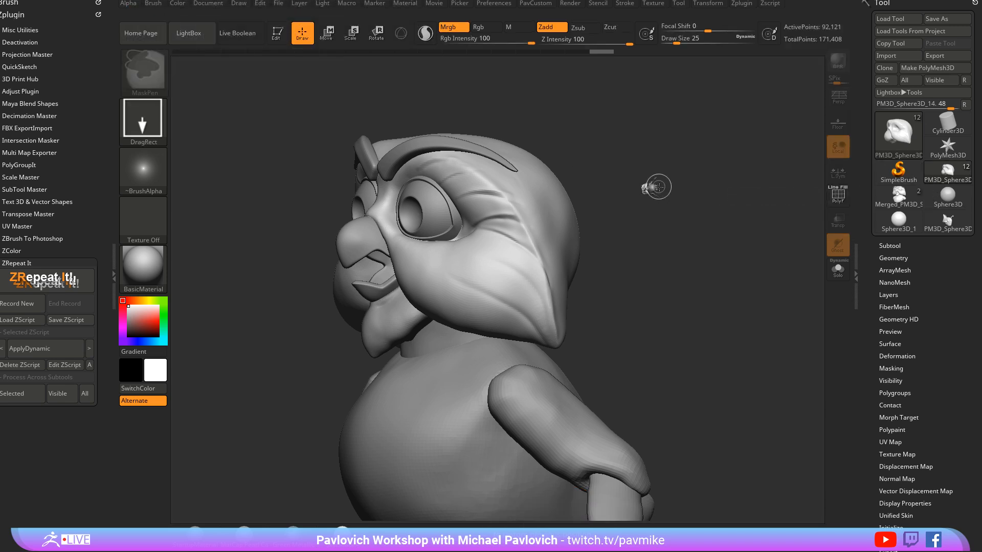
{"action": "key", "text": "ctrl+n"}
{"action": "left_click_drag", "start_coordinate": [533, 369], "coordinate": [543, 460]}
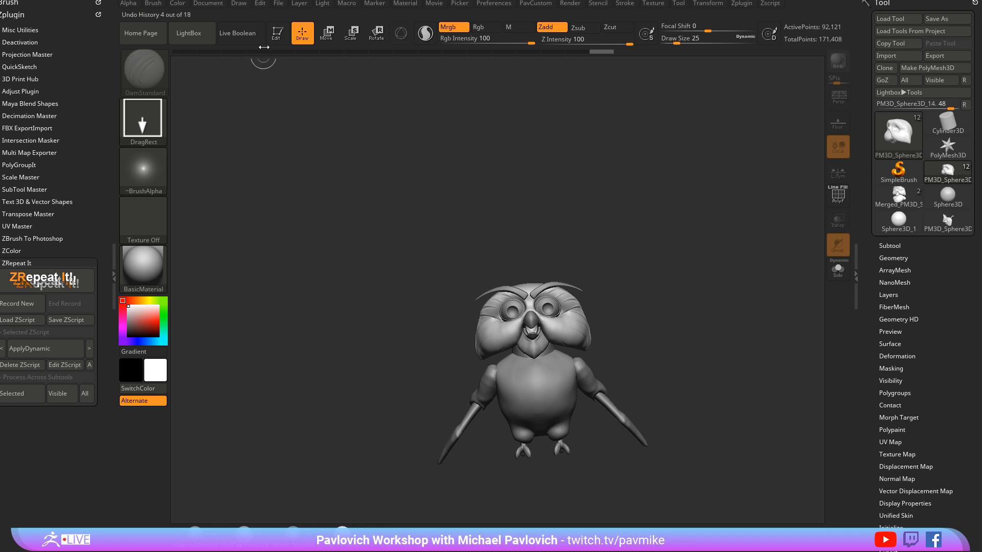
{"action": "left_click", "coordinate": [275, 34]}
{"action": "mouse_move", "coordinate": [563, 208]}
{"action": "left_mouse_down"}
{"action": "mouse_move", "coordinate": [688, 217]}
{"action": "mouse_move", "coordinate": [663, 156]}
{"action": "left_mouse_up"}
{"action": "left_click_drag", "start_coordinate": [662, 155], "coordinate": [666, 180]}
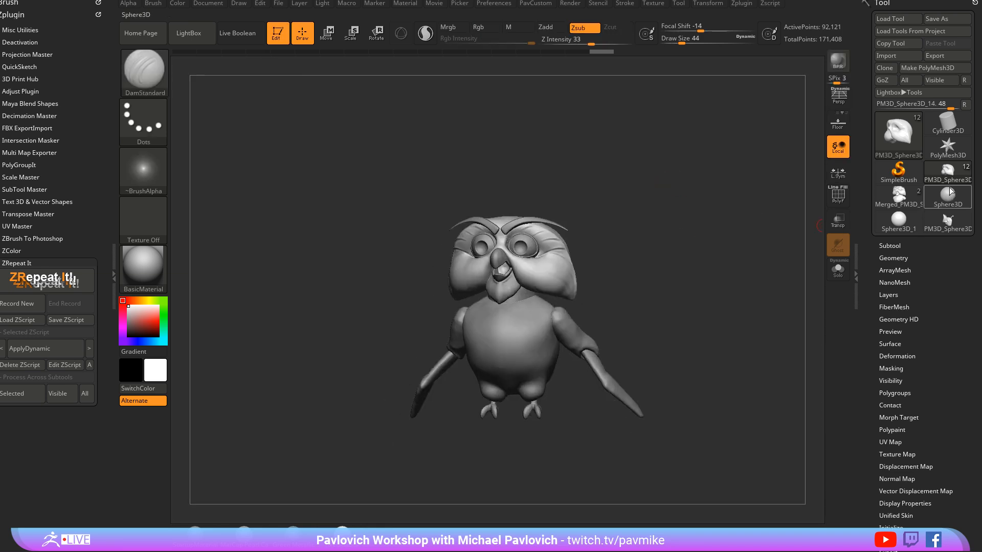
Step: Clone the owl's head subtool as a separate tool and switch to that single-mesh copy
{"action": "mouse_move", "coordinate": [892, 140]}
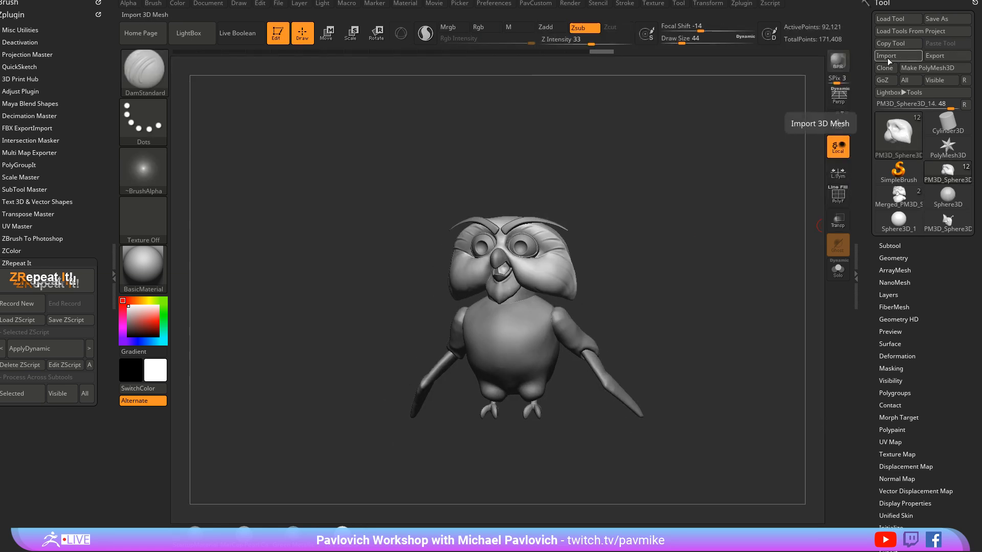
{"action": "left_click_drag", "start_coordinate": [601, 289], "coordinate": [634, 261]}
{"action": "left_click", "coordinate": [488, 361], "text": "alt"}
{"action": "left_click", "coordinate": [516, 255], "text": "alt"}
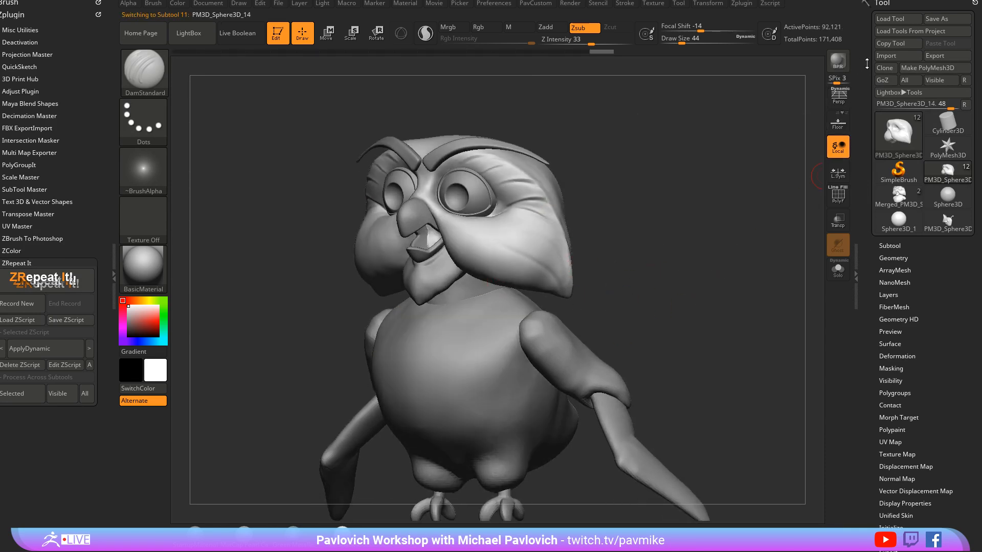
{"action": "left_click", "coordinate": [884, 68]}
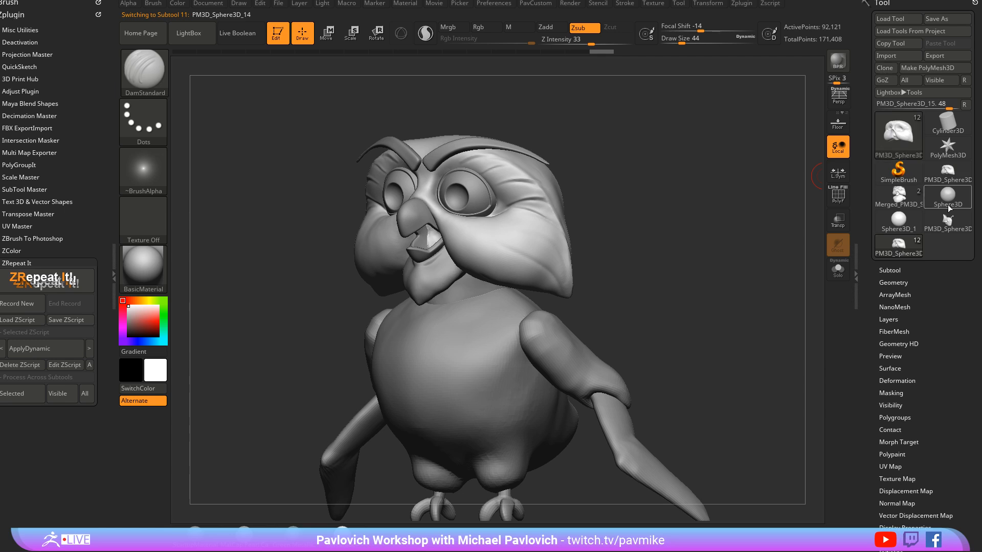
{"action": "left_click", "coordinate": [954, 175]}
{"action": "left_click_drag", "start_coordinate": [797, 189], "coordinate": [744, 284]}
Step: Append a ZSphere to the cloned head, make it the active subtool and turn off the gizmo
{"action": "left_click", "coordinate": [892, 270]}
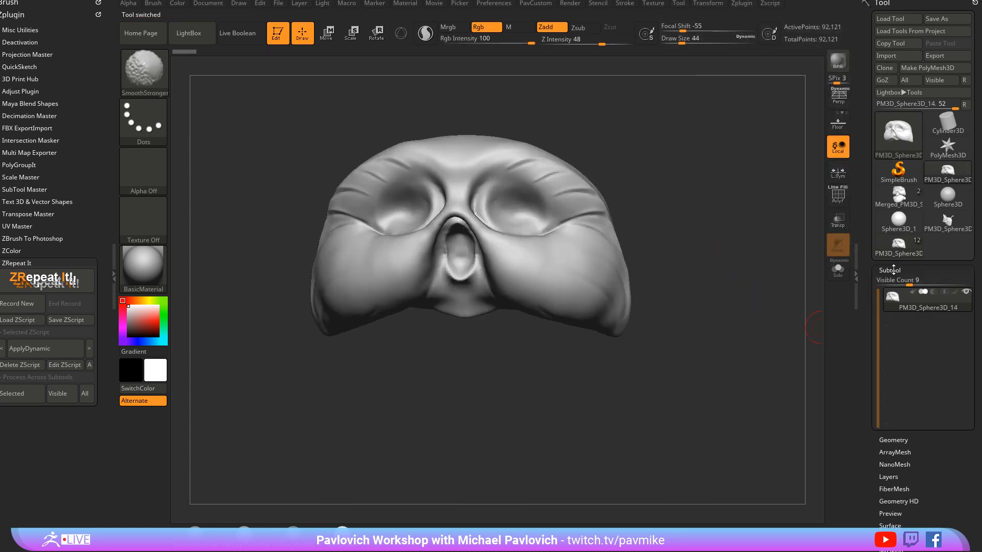
{"action": "left_click", "coordinate": [938, 347]}
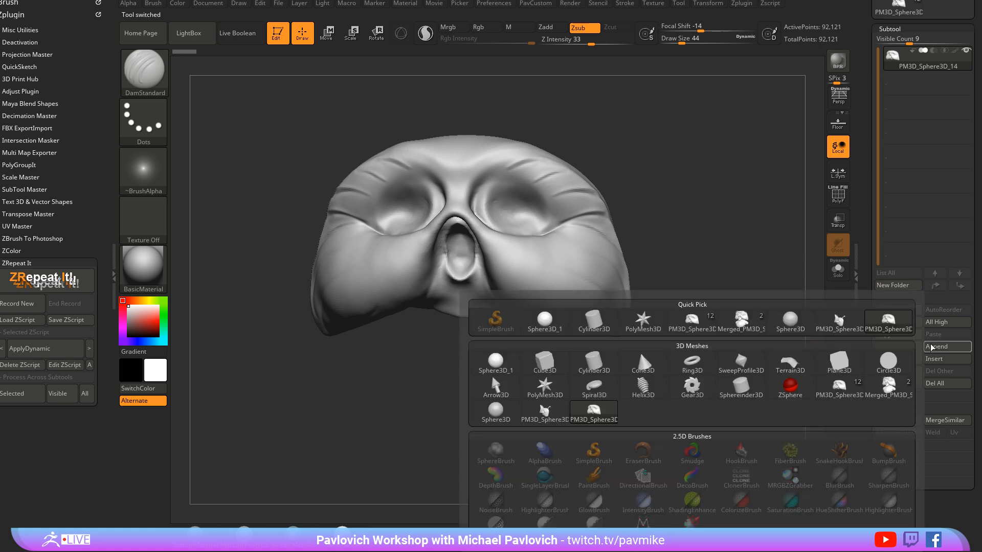
{"action": "left_click", "coordinate": [797, 397]}
{"action": "right_click_drag", "start_coordinate": [683, 167], "coordinate": [696, 134], "text": "ctrl"}
{"action": "key", "text": "w"}
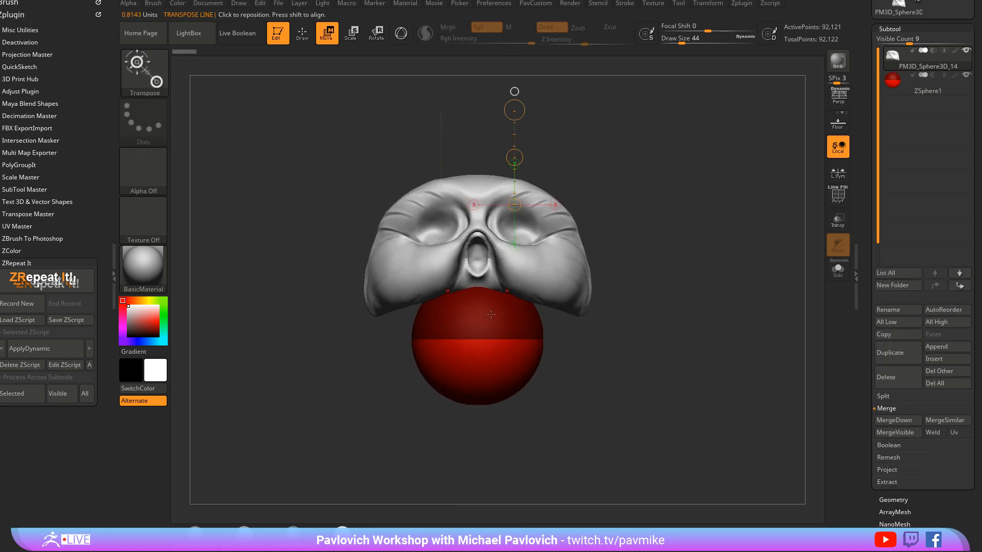
{"action": "key", "text": "y"}
{"action": "right_click_drag", "start_coordinate": [663, 314], "coordinate": [553, 327], "text": "ctrl"}
{"action": "key", "text": "Down"}
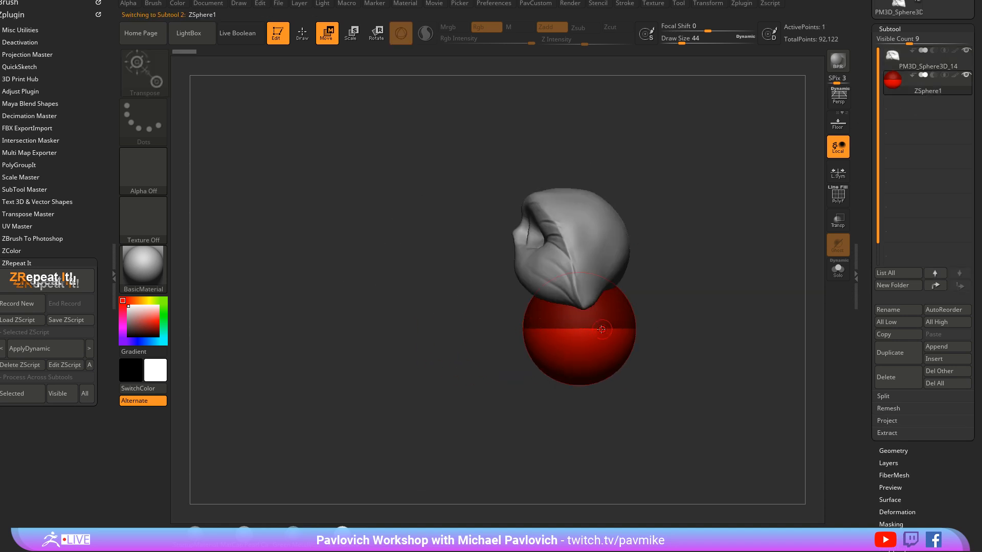
Step: Scale the ZSphere down to a small ball and move it up under the front of the head
{"action": "key", "text": "e"}
{"action": "left_click_drag", "start_coordinate": [589, 330], "coordinate": [543, 167]}
{"action": "right_click_drag", "start_coordinate": [622, 207], "coordinate": [683, 210], "text": "shift"}
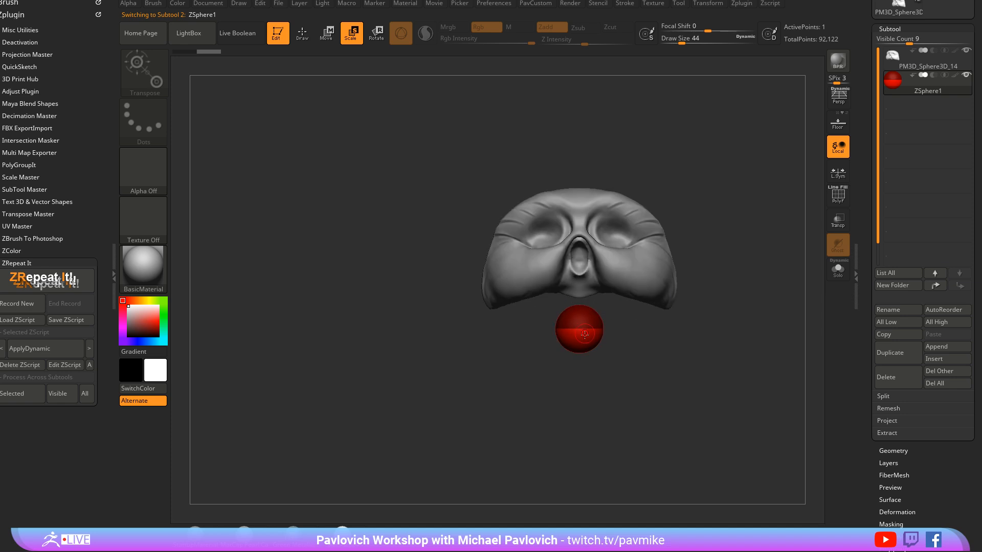
{"action": "key", "text": "ctrl+z"}
{"action": "left_click_drag", "start_coordinate": [588, 328], "coordinate": [552, 220]}
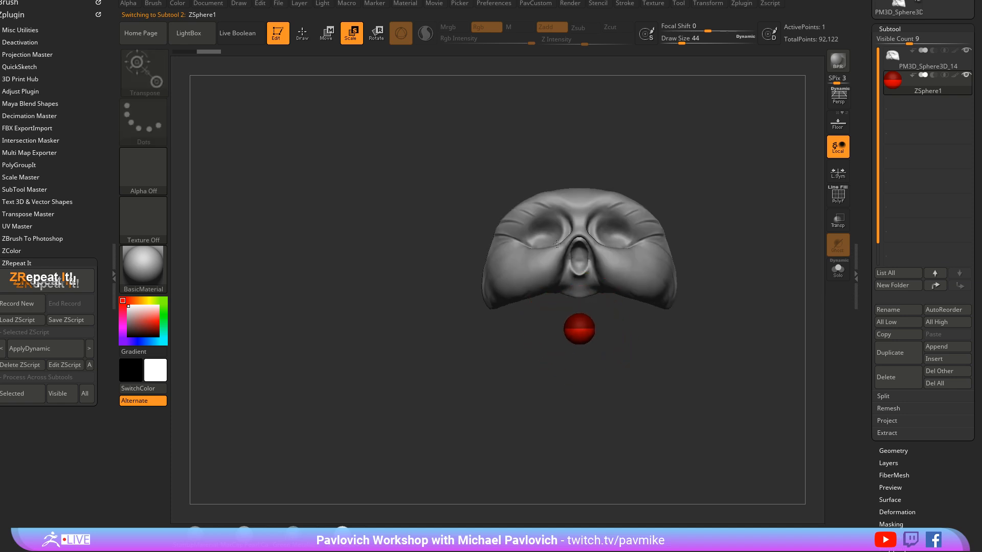
{"action": "right_click_drag", "start_coordinate": [708, 328], "coordinate": [642, 330]}
{"action": "key", "text": "w"}
{"action": "left_click_drag", "start_coordinate": [587, 322], "coordinate": [558, 294]}
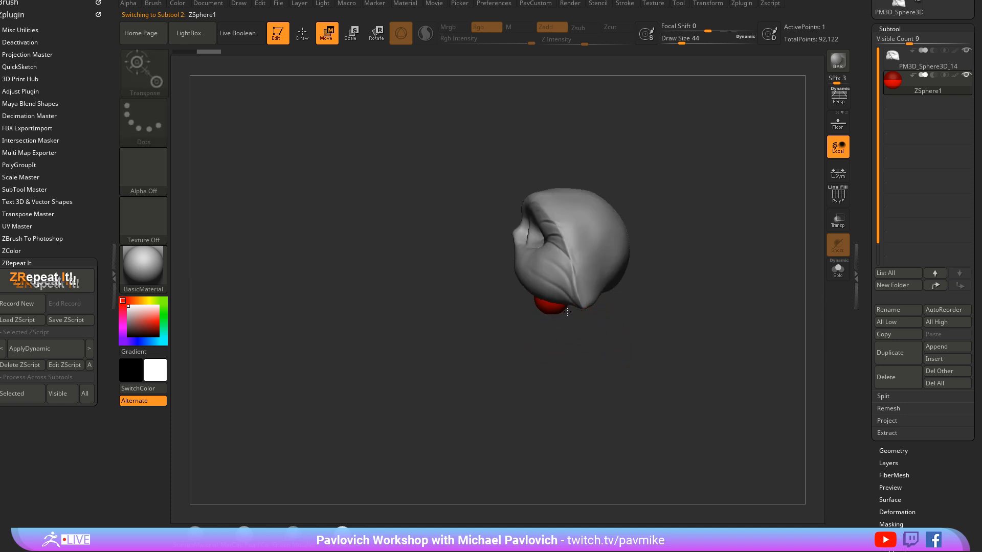
Step: Add a child ZSphere on the root sphere's underside and pull it down and forward into a short neck segment
{"action": "key", "text": "q"}
{"action": "right_click_drag", "start_coordinate": [579, 338], "coordinate": [603, 302]}
{"action": "left_click_drag", "start_coordinate": [555, 304], "coordinate": [559, 311]}
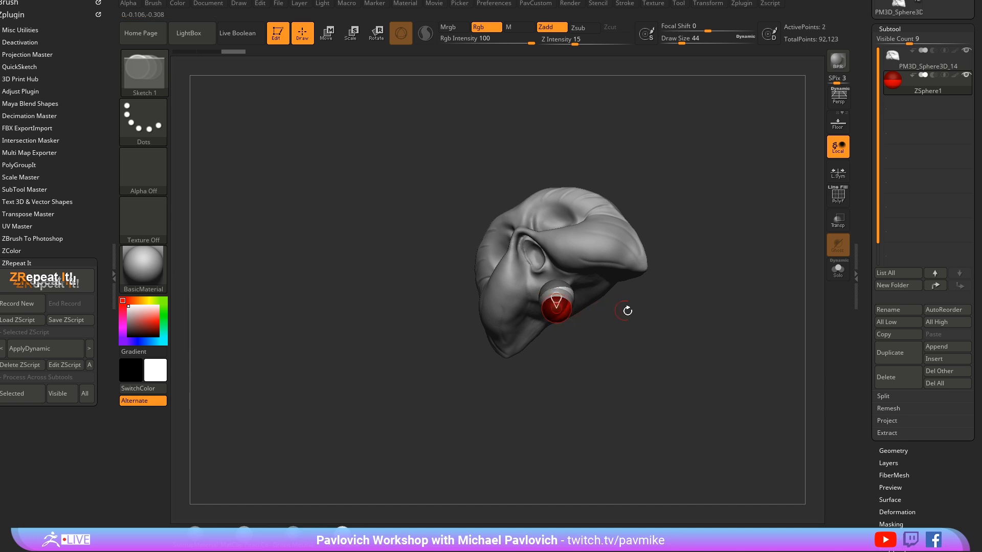
{"action": "right_click_drag", "start_coordinate": [626, 310], "coordinate": [593, 327], "text": "shift"}
{"action": "key", "text": "w"}
{"action": "mouse_move", "coordinate": [556, 309]}
{"action": "left_mouse_down"}
{"action": "mouse_move", "coordinate": [536, 387]}
{"action": "mouse_move", "coordinate": [535, 348]}
{"action": "left_mouse_up"}
{"action": "right_click_drag", "start_coordinate": [568, 361], "coordinate": [566, 327]}
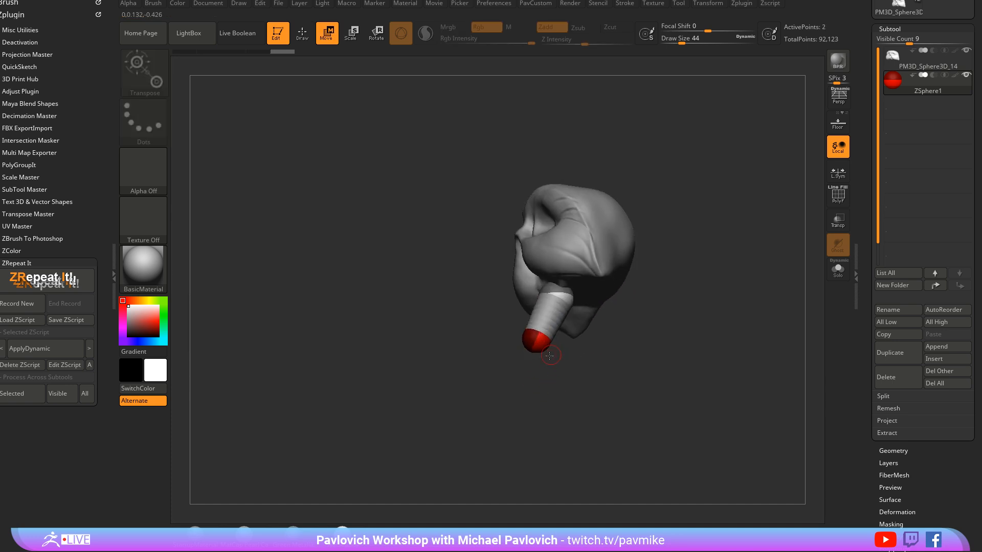
Step: Add another ZSphere at the neck's end, pull it down and back into a long segment, and adjust the joint between them
{"action": "key", "text": "q"}
{"action": "left_click_drag", "start_coordinate": [535, 353], "coordinate": [544, 362]}
{"action": "right_click_drag", "start_coordinate": [578, 357], "coordinate": [570, 381], "text": "shift"}
{"action": "key", "text": "w"}
{"action": "left_click_drag", "start_coordinate": [534, 365], "coordinate": [587, 452]}
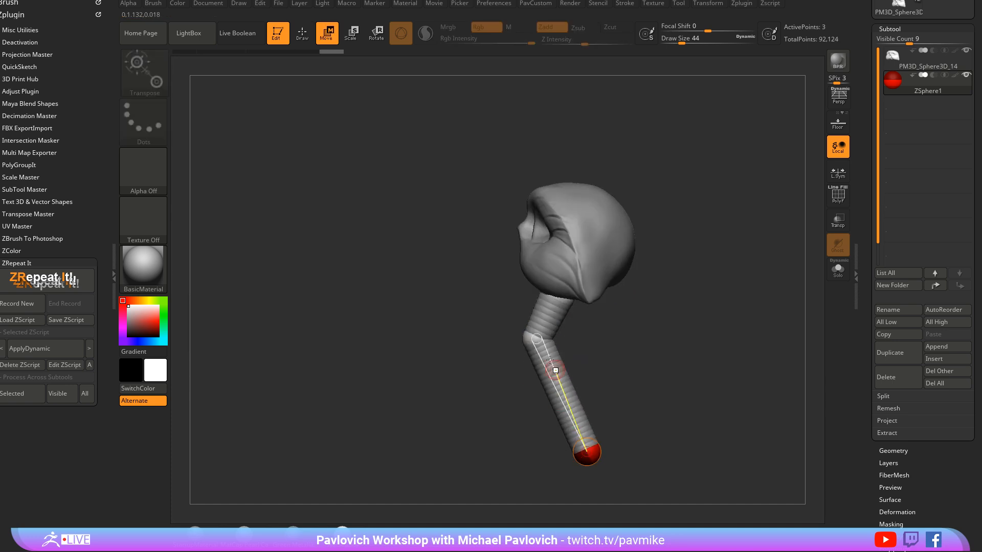
{"action": "left_click_drag", "start_coordinate": [526, 335], "coordinate": [534, 342]}
Step: Insert a ZSphere joint midway along the long lower segment and shift it slightly forward
{"action": "right_click_drag", "start_coordinate": [596, 350], "coordinate": [588, 317], "text": "alt"}
{"action": "key", "text": "q"}
{"action": "left_click", "coordinate": [554, 353]}
{"action": "key", "text": "w"}
{"action": "left_click_drag", "start_coordinate": [553, 353], "coordinate": [540, 364]}
{"action": "key", "text": "q"}
Step: Reposition the ZSphere chain in side view, moving the upper two joints backward and the end sphere slightly lower
{"action": "right_click_drag", "start_coordinate": [645, 338], "coordinate": [686, 331], "text": "shift"}
{"action": "right_click_drag", "start_coordinate": [748, 308], "coordinate": [677, 317], "text": "shift"}
{"action": "key", "text": "w"}
{"action": "left_click_drag", "start_coordinate": [561, 307], "coordinate": [628, 314]}
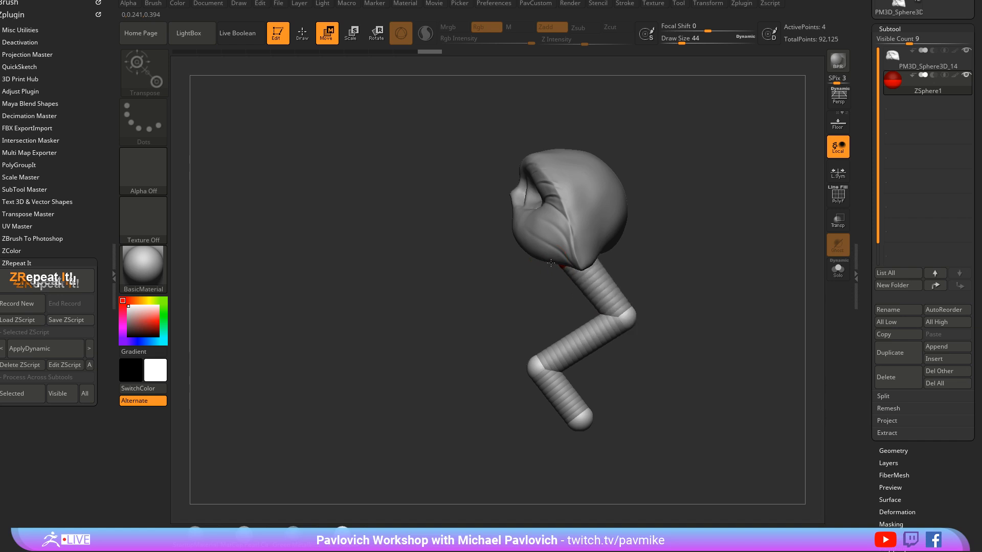
{"action": "left_click_drag", "start_coordinate": [544, 362], "coordinate": [597, 371]}
{"action": "left_click_drag", "start_coordinate": [577, 408], "coordinate": [580, 421]}
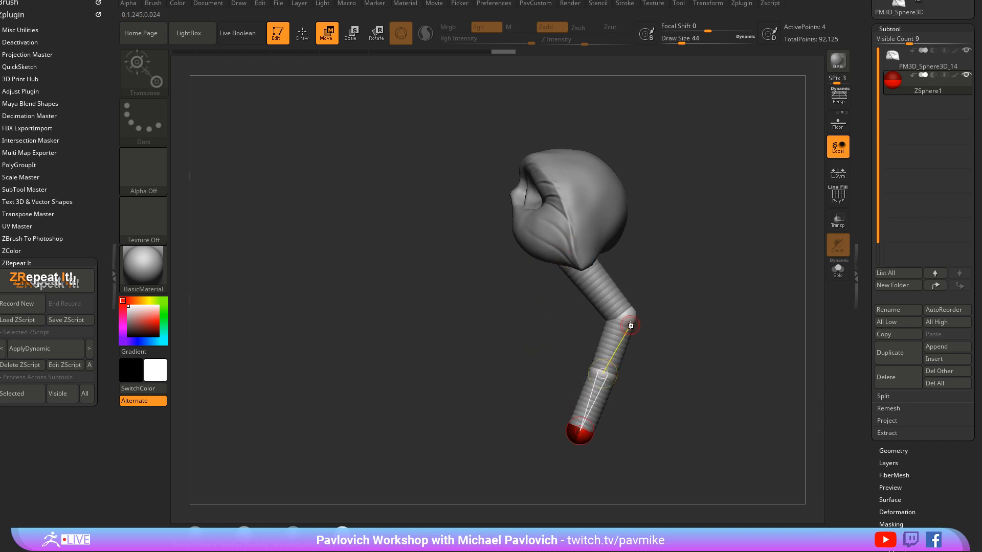
Step: Move the upper bend joint of the lower ZSphere chain slightly forward, toward the face
{"action": "mouse_move", "coordinate": [631, 325]}
{"action": "left_mouse_down"}
{"action": "mouse_move", "coordinate": [608, 329]}
{"action": "mouse_move", "coordinate": [616, 324]}
{"action": "left_mouse_up"}
{"action": "mouse_move", "coordinate": [664, 329]}
{"action": "right_mouse_down", "text": "shift"}
{"action": "mouse_move", "coordinate": [716, 331]}
{"action": "mouse_move", "coordinate": [633, 320]}
{"action": "right_mouse_up", "text": "shift"}
{"action": "key", "text": "q"}
{"action": "mouse_move", "coordinate": [669, 292]}
{"action": "right_mouse_down", "text": "ctrl"}
{"action": "mouse_move", "coordinate": [694, 269]}
{"action": "mouse_move", "coordinate": [631, 285]}
{"action": "right_mouse_up", "text": "ctrl"}
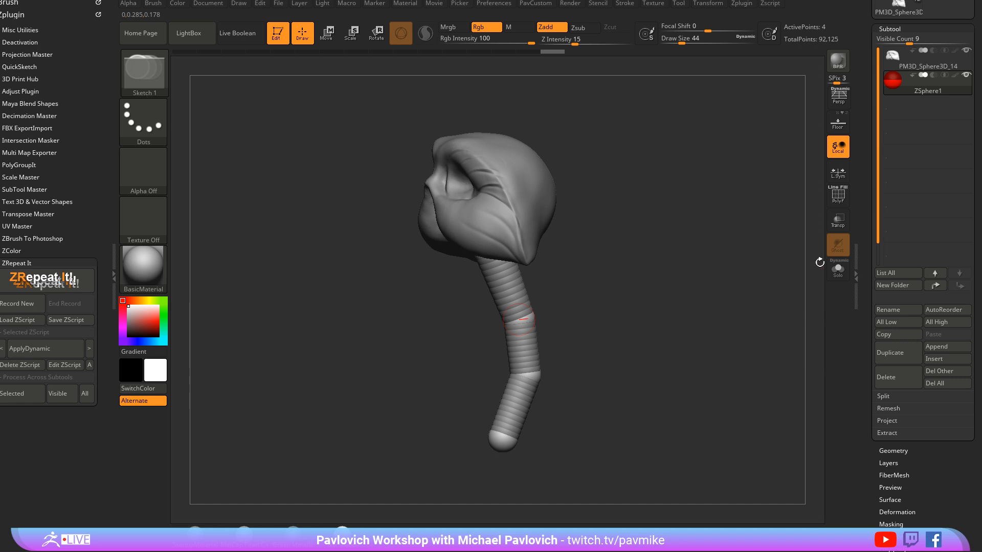
Step: Append a new ZSphere as a separate subtool
{"action": "left_click", "coordinate": [940, 347]}
{"action": "left_click", "coordinate": [789, 387]}
{"action": "left_click_drag", "start_coordinate": [659, 287], "coordinate": [613, 281]}
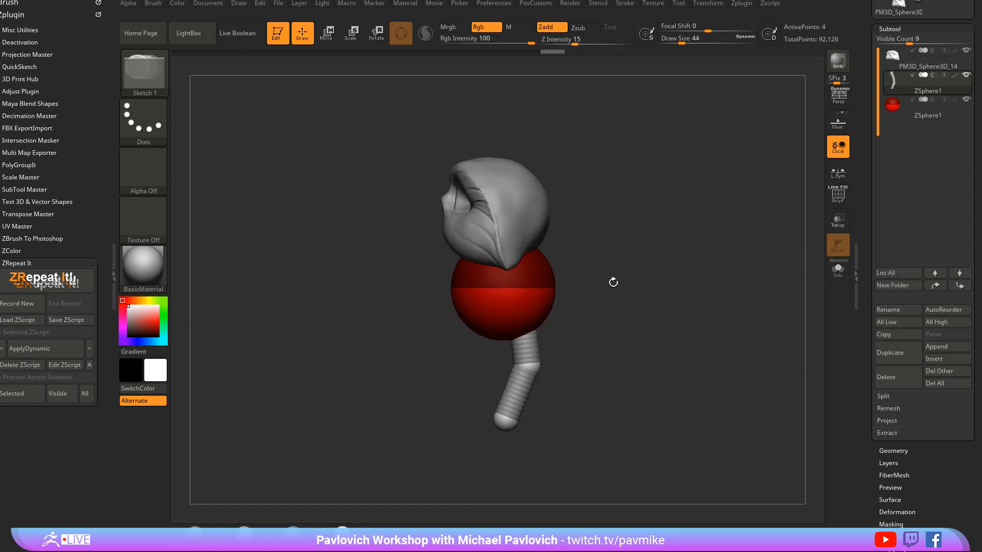
{"action": "key", "text": "w"}
{"action": "left_click_drag", "start_coordinate": [520, 312], "coordinate": [553, 294]}
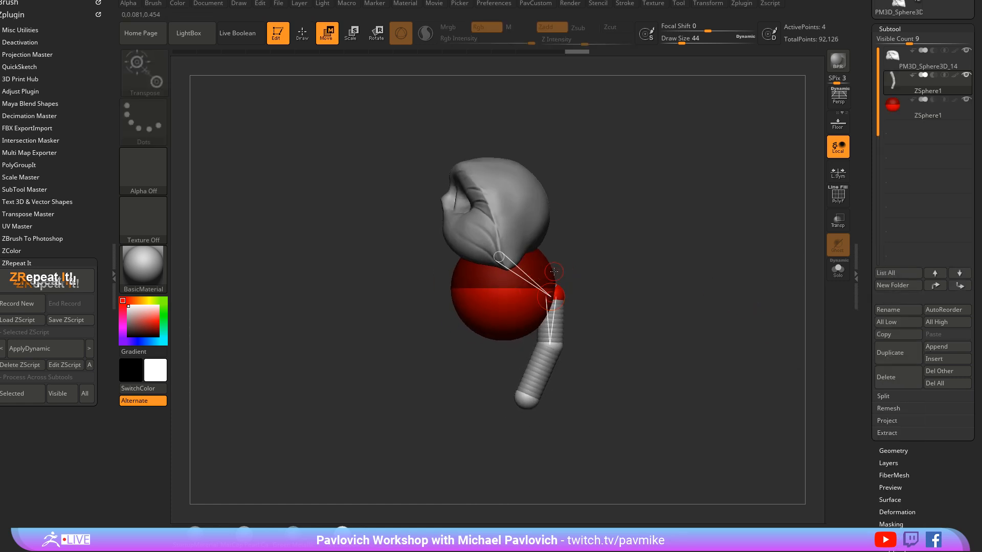
{"action": "key", "text": "ctrl+z"}
Step: Select the newly appended ZSphere subtool, scale the sphere down, and place it against the upper back of the head
{"action": "left_click", "coordinate": [924, 114]}
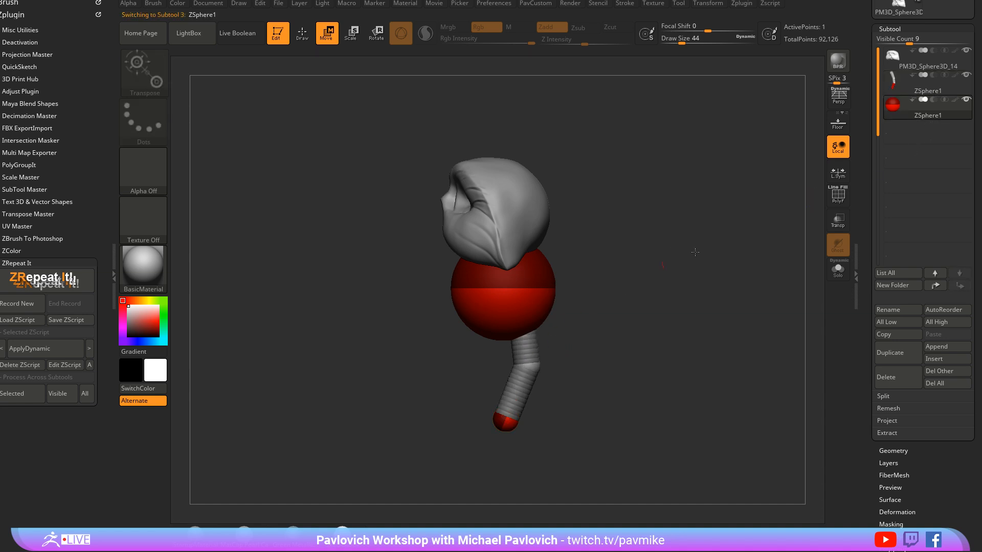
{"action": "left_click_drag", "start_coordinate": [481, 294], "coordinate": [557, 129]}
{"action": "key", "text": "e"}
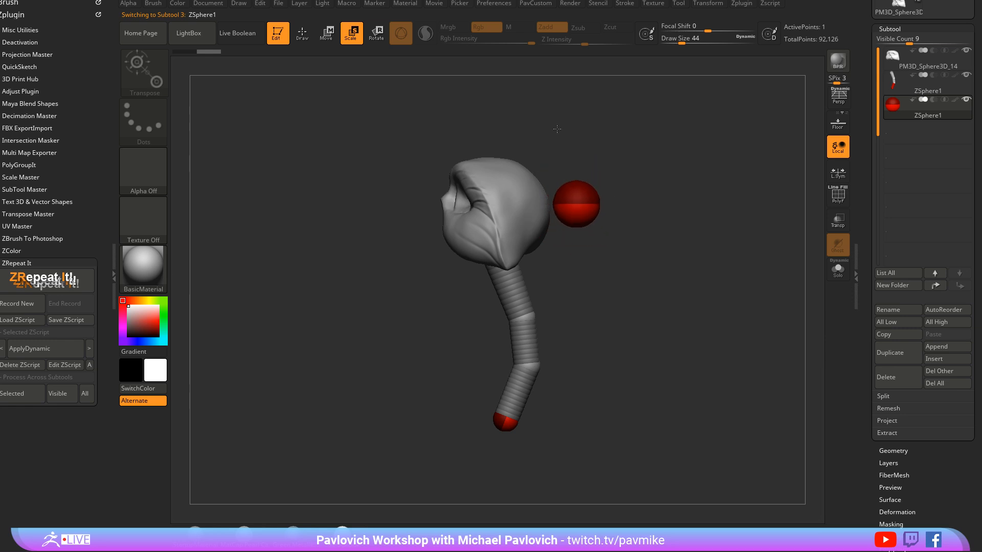
{"action": "key", "text": "w"}
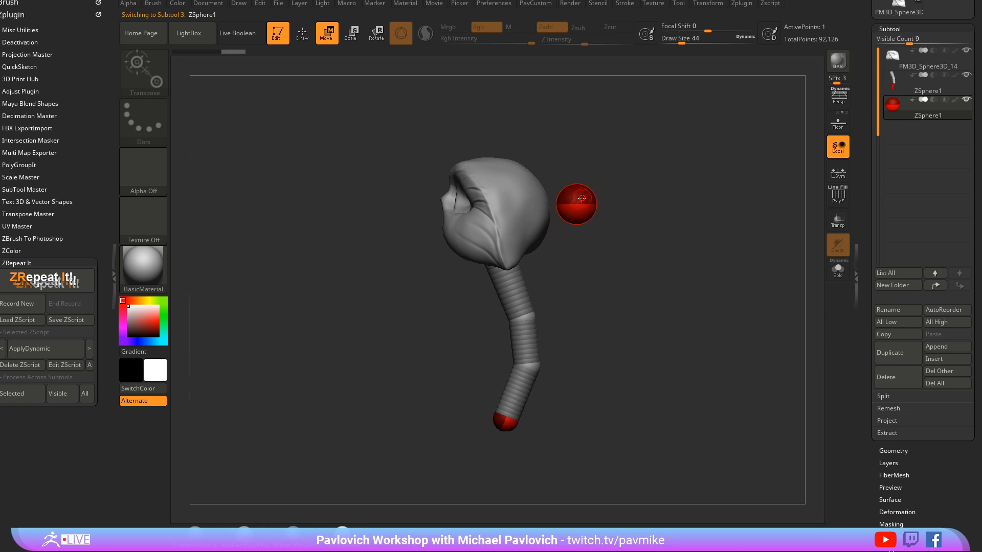
{"action": "left_click_drag", "start_coordinate": [581, 198], "coordinate": [546, 165]}
Step: Extend the new ZSphere into a chain behind the head, with a short rising segment and a long segment sloping down and back
{"action": "key", "text": "q"}
{"action": "mouse_move", "coordinate": [607, 163]}
{"action": "left_mouse_down"}
{"action": "mouse_move", "coordinate": [530, 177]}
{"action": "mouse_move", "coordinate": [618, 164]}
{"action": "mouse_move", "coordinate": [572, 166]}
{"action": "mouse_move", "coordinate": [571, 153]}
{"action": "mouse_move", "coordinate": [586, 153]}
{"action": "mouse_move", "coordinate": [730, 260]}
{"action": "left_mouse_up"}
{"action": "key", "text": "w"}
{"action": "key", "text": "q"}
{"action": "key", "text": "w"}
{"action": "left_click_drag", "start_coordinate": [629, 245], "coordinate": [667, 239]}
{"action": "key", "text": "q"}
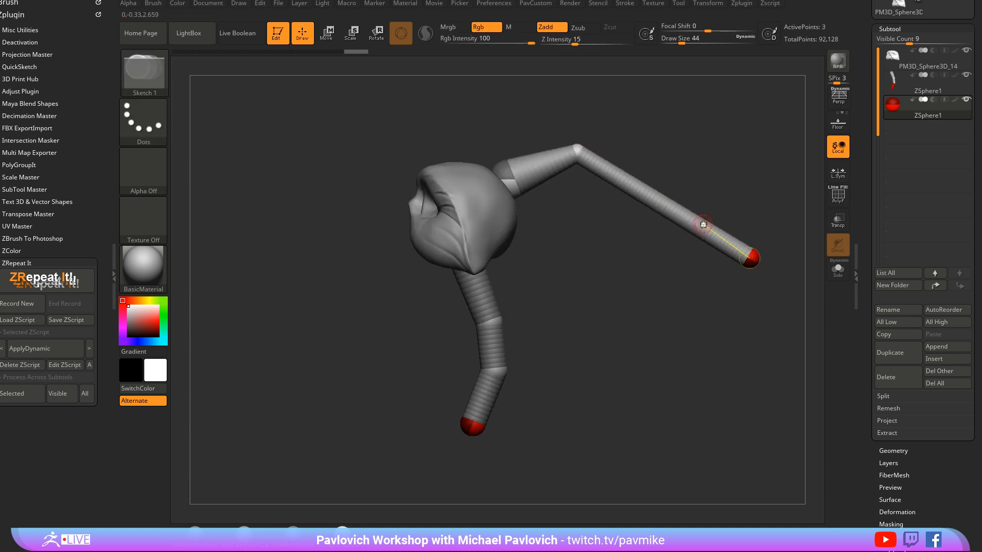
Step: Insert two ZSphere joints along the long rear segment and pull both upward to arch it
{"action": "left_click", "coordinate": [703, 224]}
{"action": "left_click", "coordinate": [640, 188]}
{"action": "key", "text": "w"}
{"action": "left_click_drag", "start_coordinate": [641, 189], "coordinate": [652, 166]}
{"action": "left_click_drag", "start_coordinate": [704, 224], "coordinate": [727, 200]}
Step: Move the rear chain's root sphere into the head and lower the first joint to smooth the arch
{"action": "left_click_drag", "start_coordinate": [583, 160], "coordinate": [579, 156]}
{"action": "left_click_drag", "start_coordinate": [506, 177], "coordinate": [483, 202]}
{"action": "left_click_drag", "start_coordinate": [580, 152], "coordinate": [568, 169]}
{"action": "left_click_drag", "start_coordinate": [696, 181], "coordinate": [698, 186]}
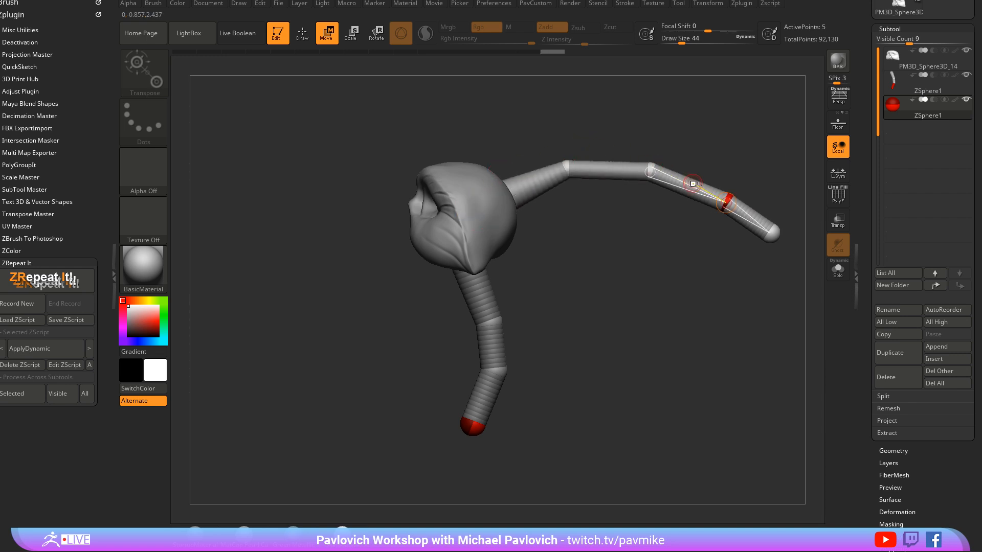
Step: Preview the rear chain's adaptive skin with polyframe shown, and set its Density to 1
{"action": "mouse_move", "coordinate": [669, 225]}
{"action": "left_mouse_down"}
{"action": "mouse_move", "coordinate": [482, 197]}
{"action": "mouse_move", "coordinate": [681, 154]}
{"action": "mouse_move", "coordinate": [744, 209]}
{"action": "mouse_move", "coordinate": [688, 217]}
{"action": "mouse_move", "coordinate": [718, 232]}
{"action": "left_mouse_up"}
{"action": "key", "text": "q"}
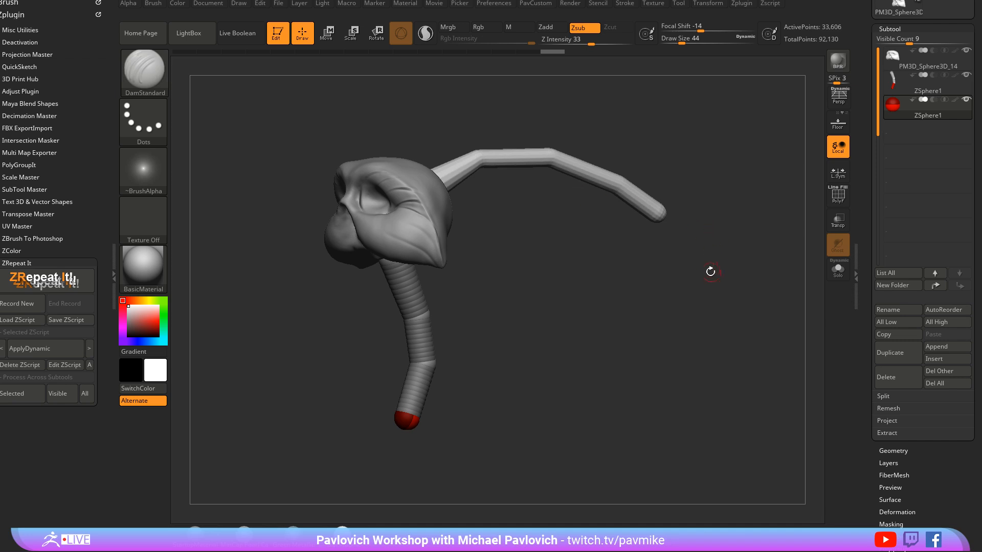
{"action": "key", "text": "shift+f"}
{"action": "scroll", "coordinate": [865, 304], "scroll_direction": "down", "scroll_amount": 8}
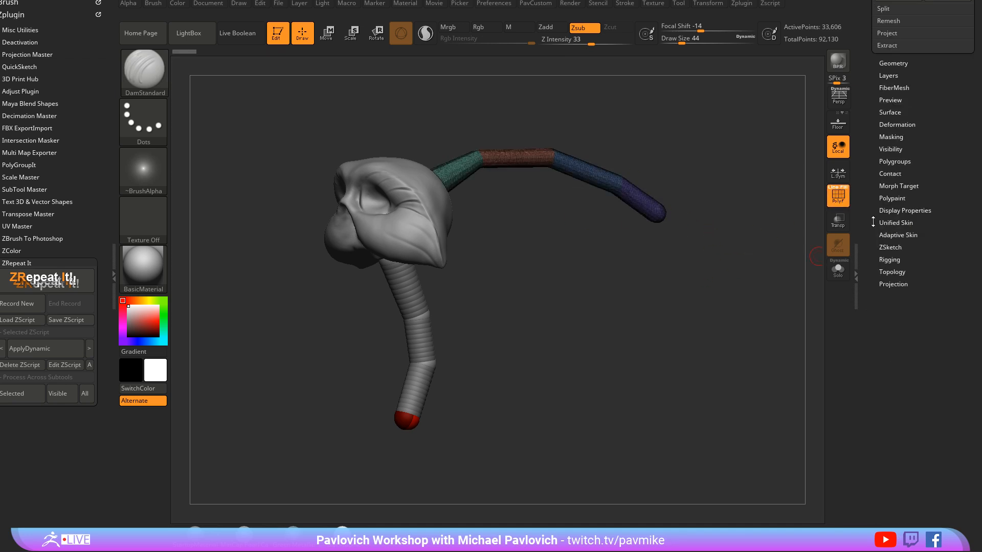
{"action": "left_click", "coordinate": [897, 236]}
{"action": "left_click_drag", "start_coordinate": [888, 262], "coordinate": [863, 269]}
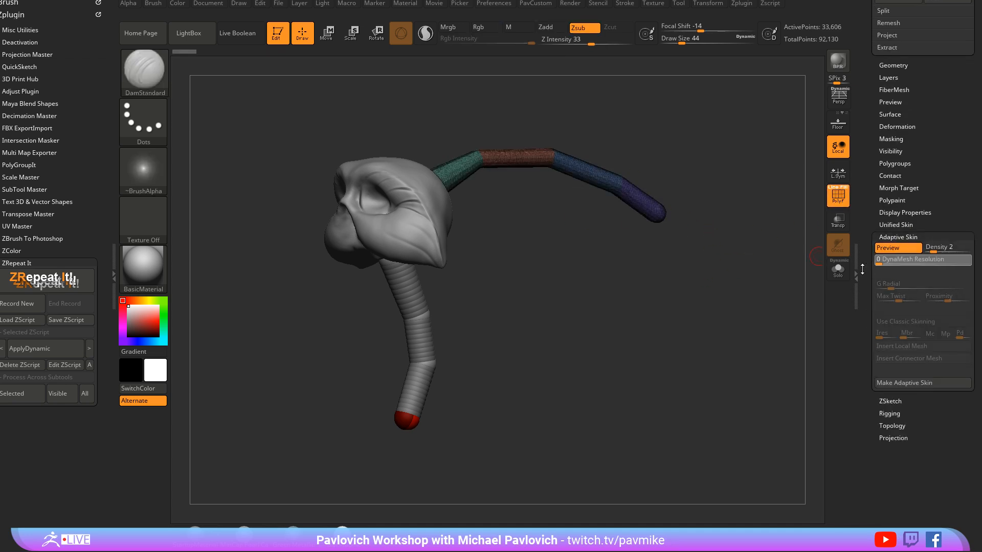
{"action": "left_click_drag", "start_coordinate": [936, 249], "coordinate": [879, 261]}
Step: Select the lower ZSphere chain, set its adaptive skin Density to 1, and preview the skin
{"action": "left_click_drag", "start_coordinate": [587, 331], "coordinate": [613, 332]}
{"action": "left_click", "coordinate": [437, 335], "text": "alt"}
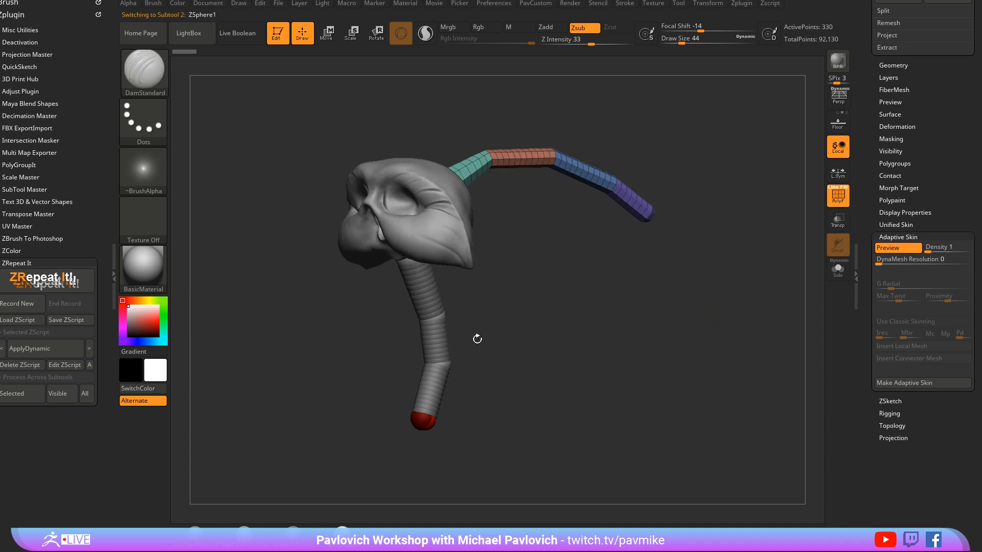
{"action": "left_click_drag", "start_coordinate": [882, 265], "coordinate": [869, 260]}
{"action": "left_click_drag", "start_coordinate": [930, 251], "coordinate": [899, 250]}
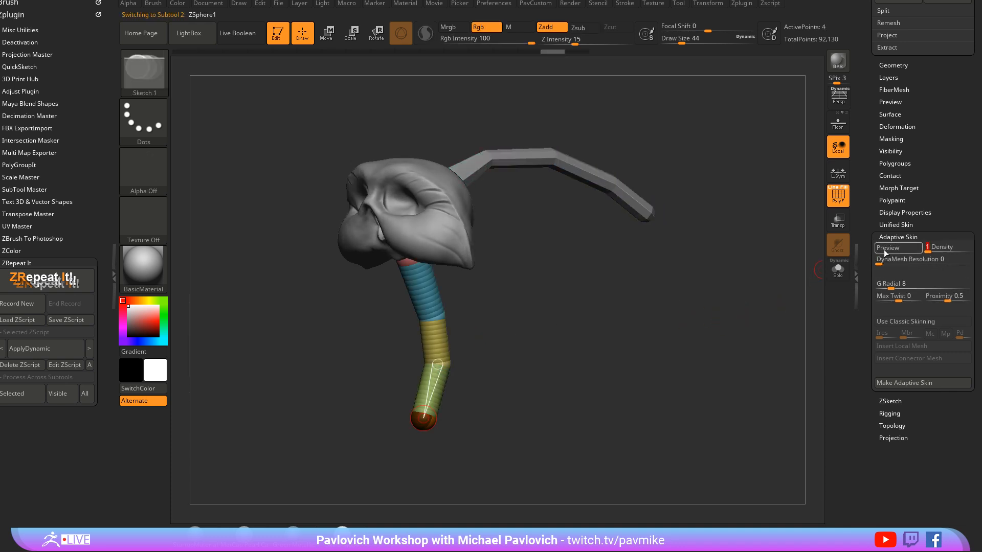
{"action": "left_click", "coordinate": [899, 248]}
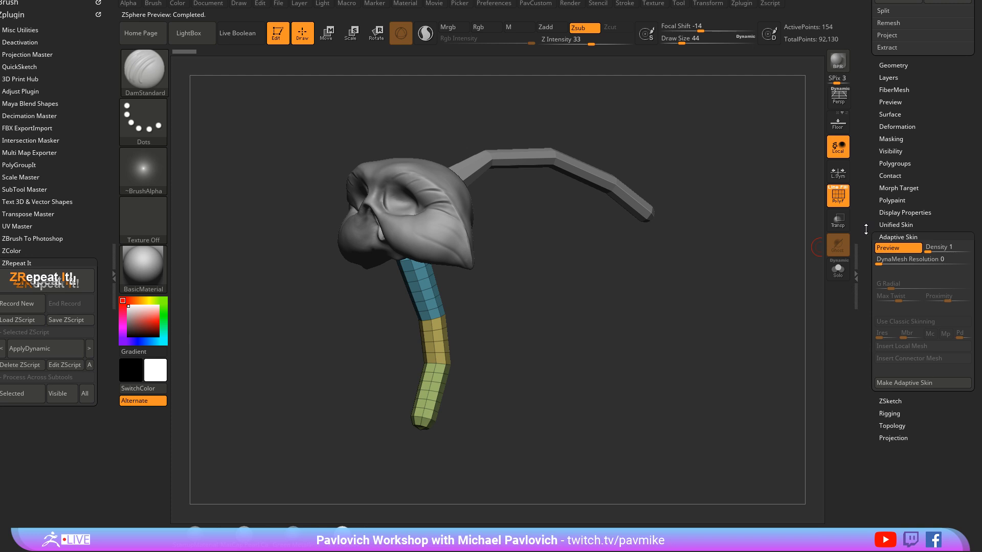
Step: Select the upper rear chain and hide the head subtool
{"action": "left_click", "coordinate": [891, 382]}
{"action": "left_click_drag", "start_coordinate": [735, 251], "coordinate": [749, 201]}
{"action": "left_click", "coordinate": [671, 203], "text": "alt"}
{"action": "left_click_drag", "start_coordinate": [863, 179], "coordinate": [848, 310]}
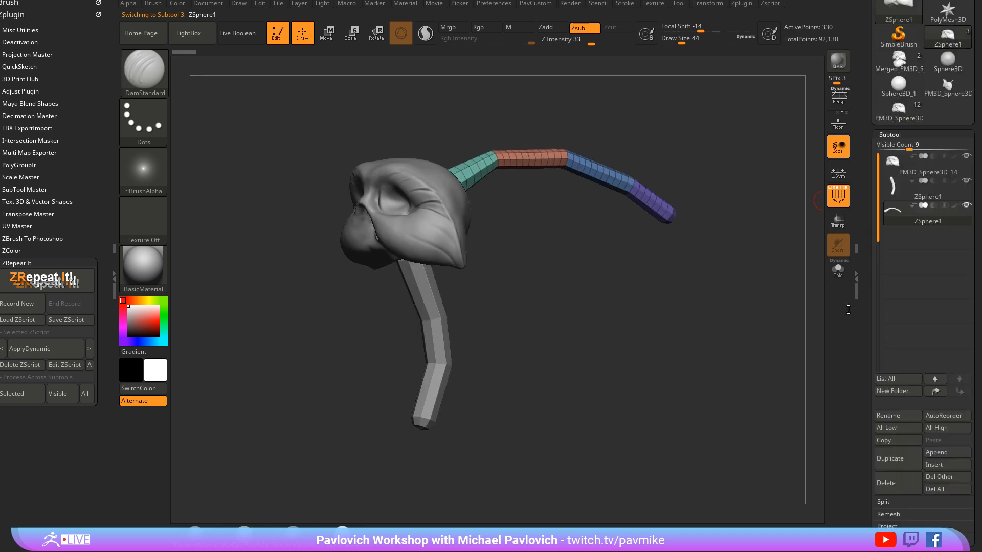
{"action": "left_click", "coordinate": [966, 242]}
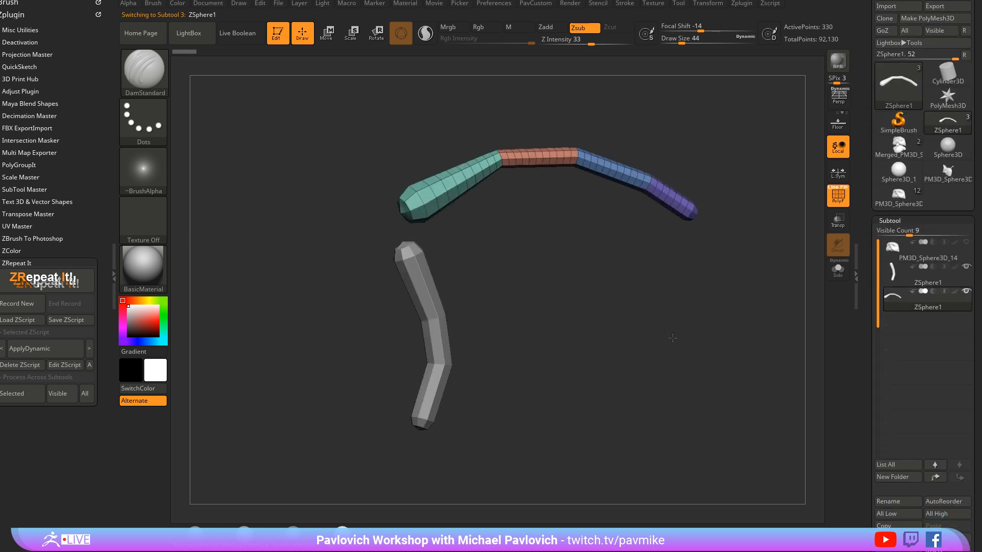
{"action": "left_click_drag", "start_coordinate": [672, 338], "coordinate": [613, 328]}
Step: Turn off the upper chain's adaptive skin preview, and compare it with the still-previewed lower chain by switching between the subtools
{"action": "left_click", "coordinate": [859, 219]}
{"action": "left_click_drag", "start_coordinate": [868, 268], "coordinate": [869, 181]}
{"action": "left_click", "coordinate": [895, 275]}
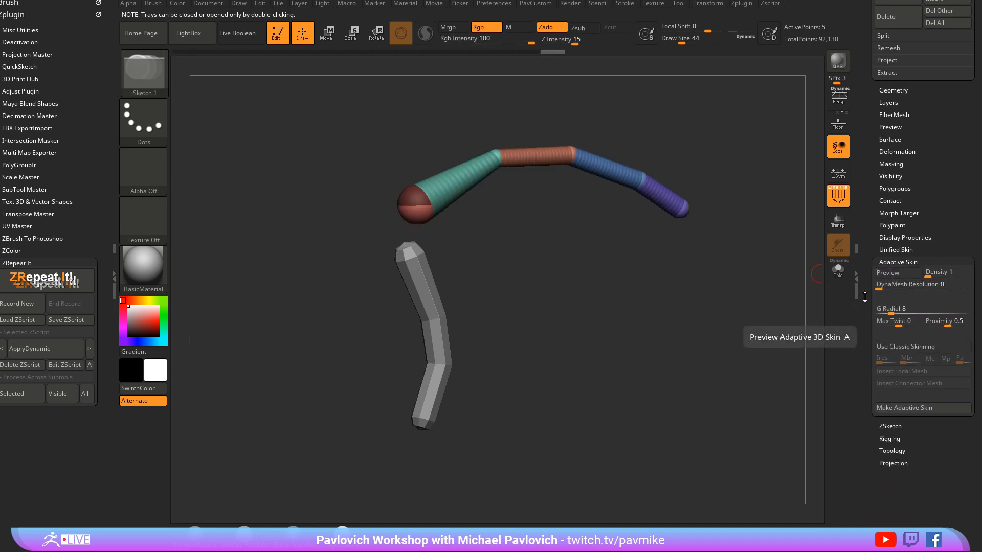
{"action": "left_click", "coordinate": [434, 303], "text": "alt"}
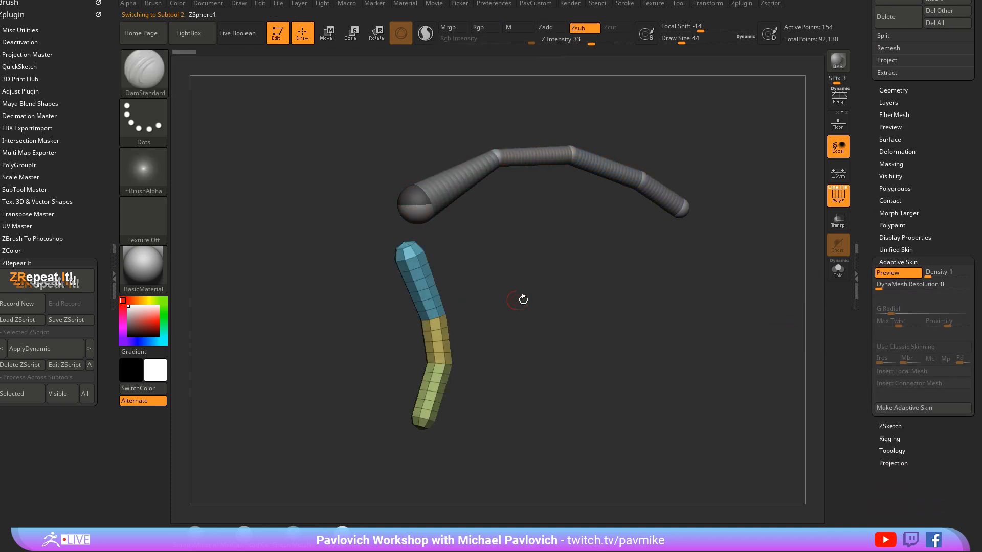
{"action": "left_click", "coordinate": [688, 199], "text": "alt"}
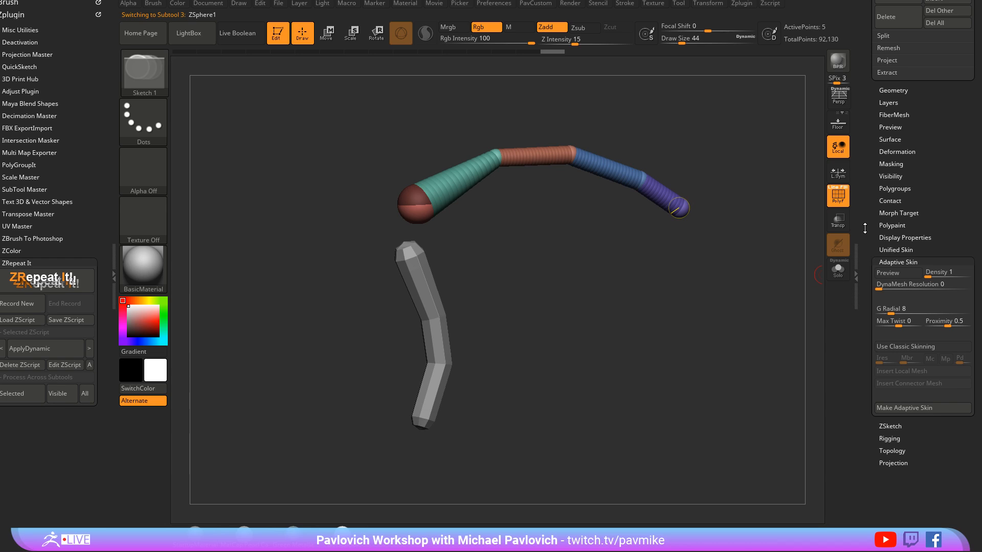
Step: Switch to the lower chain and turn off its adaptive skin preview to return it to editable ZSpheres
{"action": "left_click_drag", "start_coordinate": [865, 255], "coordinate": [869, 382]}
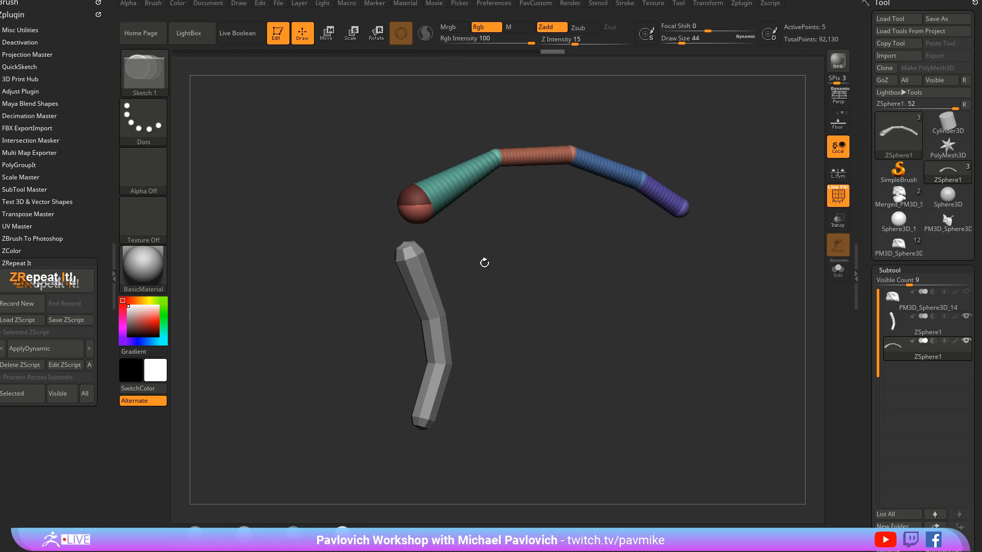
{"action": "left_click_drag", "start_coordinate": [866, 305], "coordinate": [720, 207]}
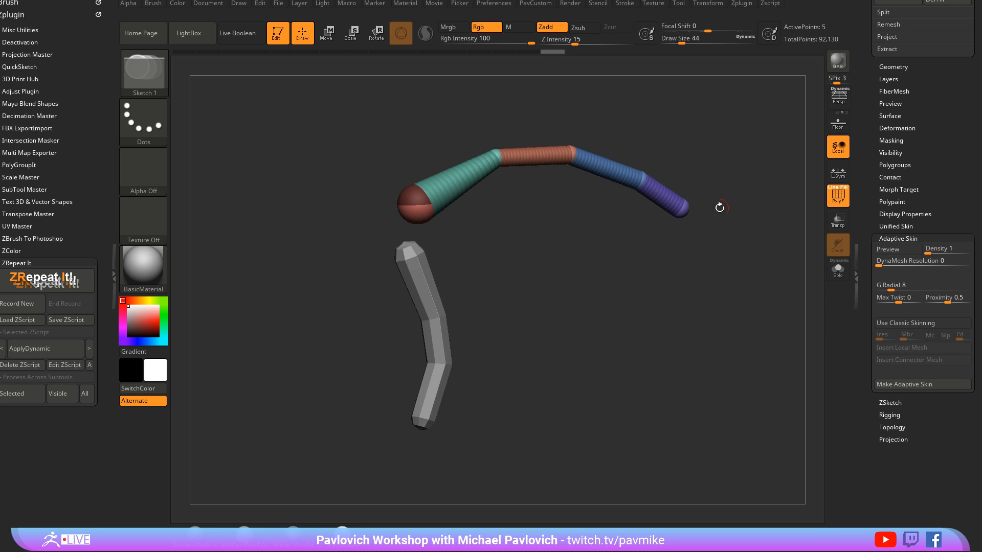
{"action": "left_click", "coordinate": [440, 321], "text": "alt"}
{"action": "left_click", "coordinate": [887, 250]}
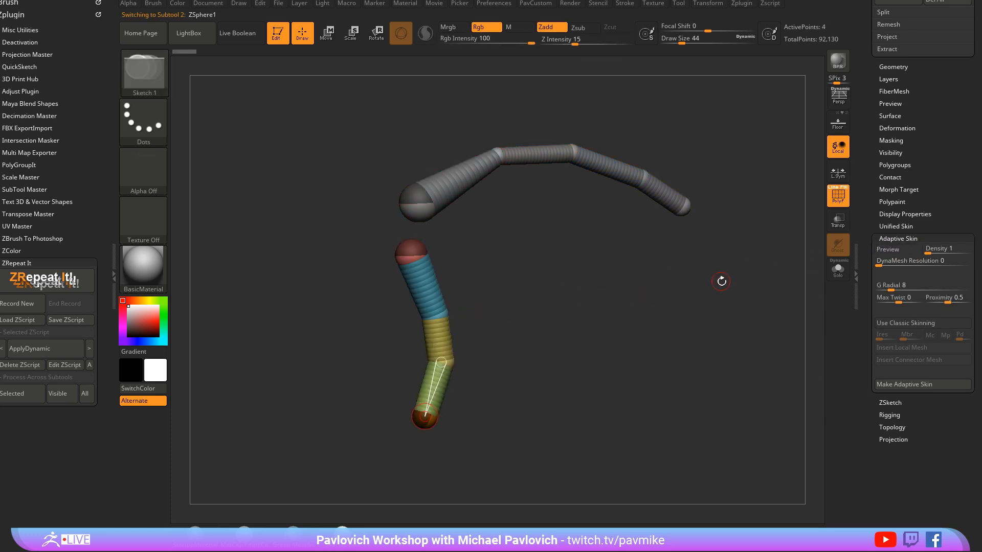
{"action": "left_click_drag", "start_coordinate": [721, 281], "coordinate": [738, 287]}
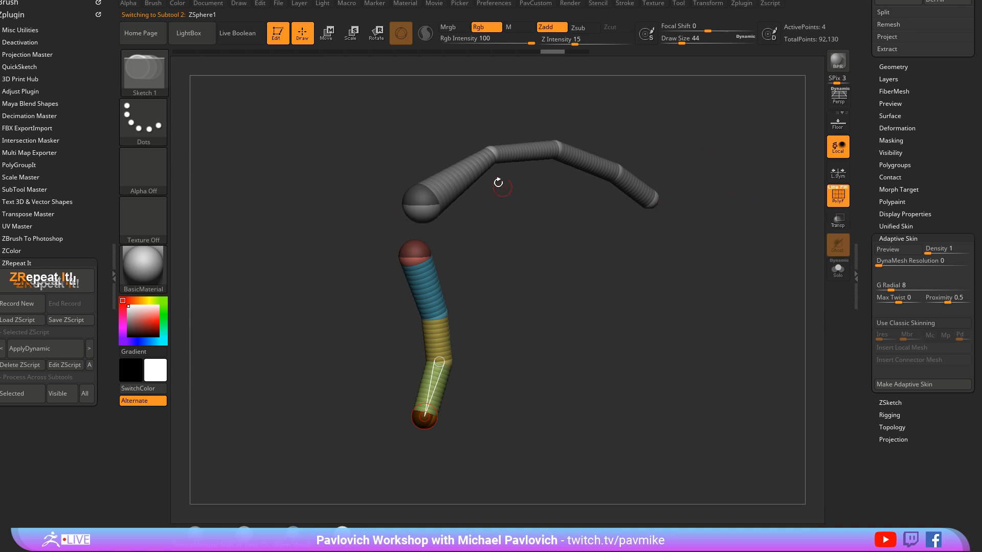
{"action": "left_click_drag", "start_coordinate": [511, 248], "coordinate": [456, 184]}
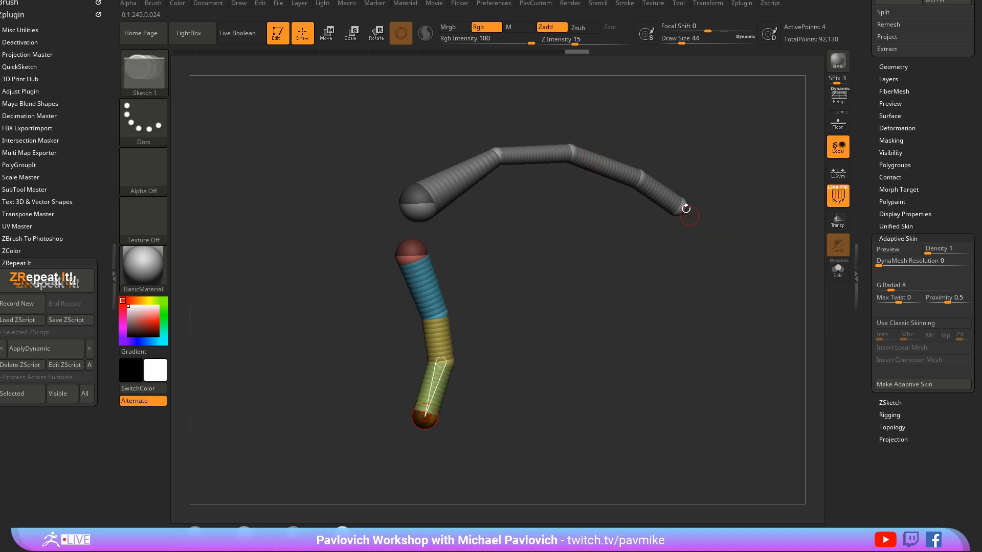
Step: Set the Draw Size to 59
{"action": "key", "text": "s"}
{"action": "left_click_drag", "start_coordinate": [663, 188], "coordinate": [665, 188]}
{"action": "key", "text": "ctrl+z"}
Step: Make the upper chain's ZSphere subtool active from the subtool list
{"action": "scroll", "coordinate": [900, 184], "scroll_direction": "up", "scroll_amount": 8}
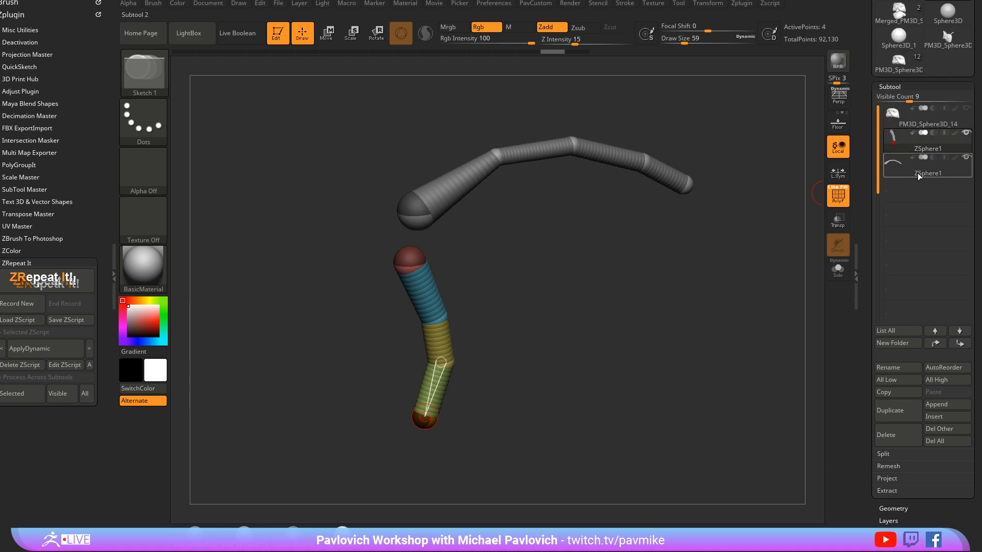
{"action": "left_click", "coordinate": [916, 158]}
{"action": "left_click", "coordinate": [922, 146]}
{"action": "left_click", "coordinate": [929, 171]}
Step: Show the Geometry options for the upper chain and preview its adaptive skin
{"action": "left_click_drag", "start_coordinate": [864, 221], "coordinate": [845, 101]}
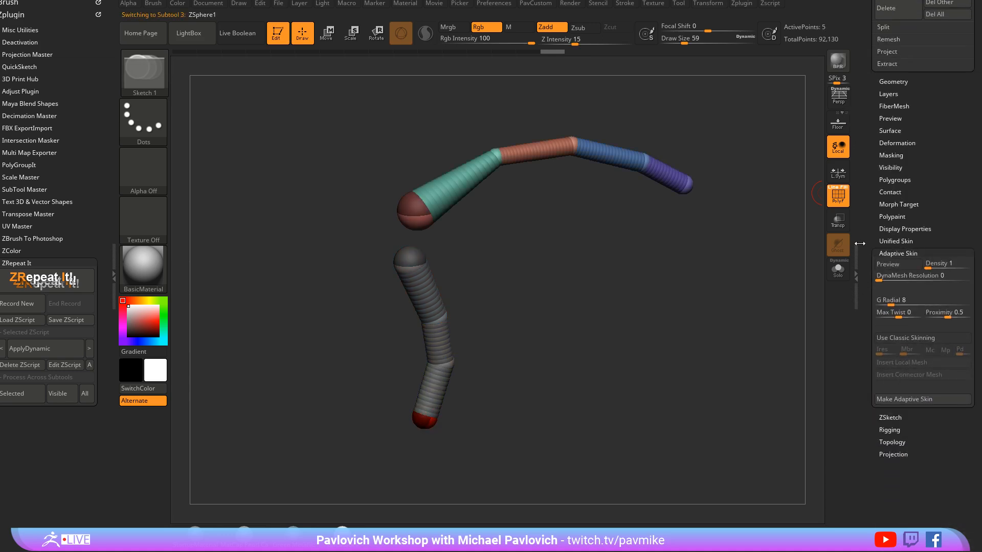
{"action": "scroll", "coordinate": [884, 387], "scroll_direction": "up", "scroll_amount": 10}
{"action": "key", "text": "shift"}
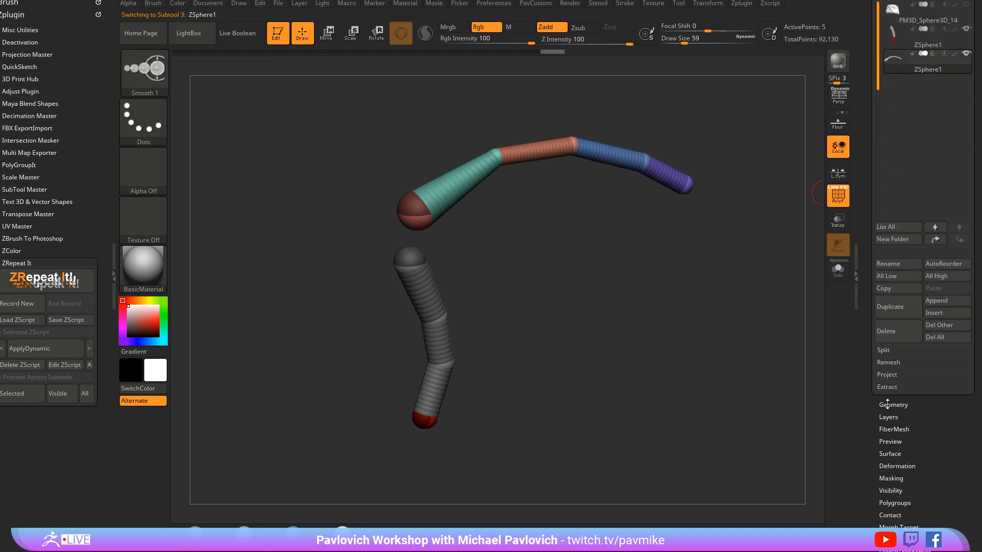
{"action": "left_click", "coordinate": [887, 404]}
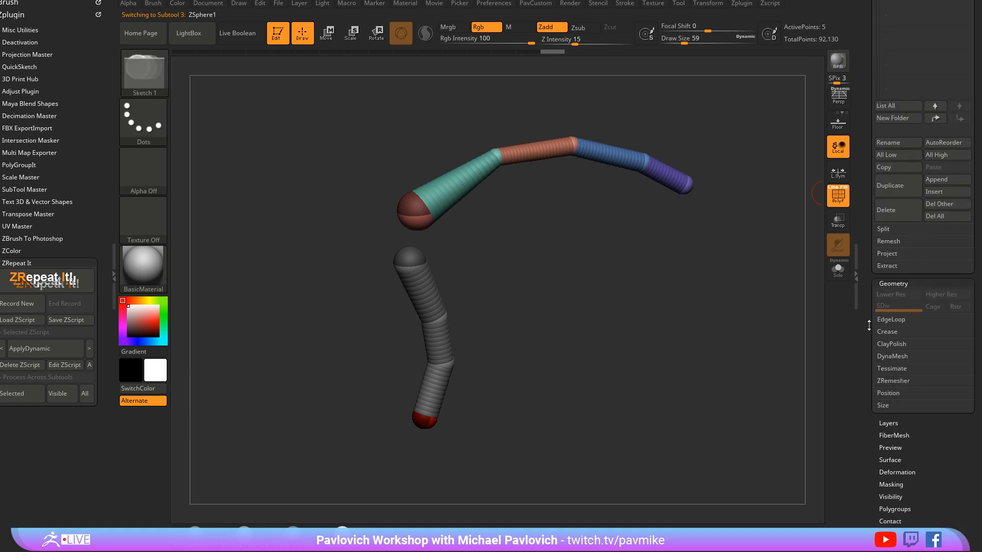
{"action": "scroll", "coordinate": [869, 325], "scroll_direction": "up", "scroll_amount": 10}
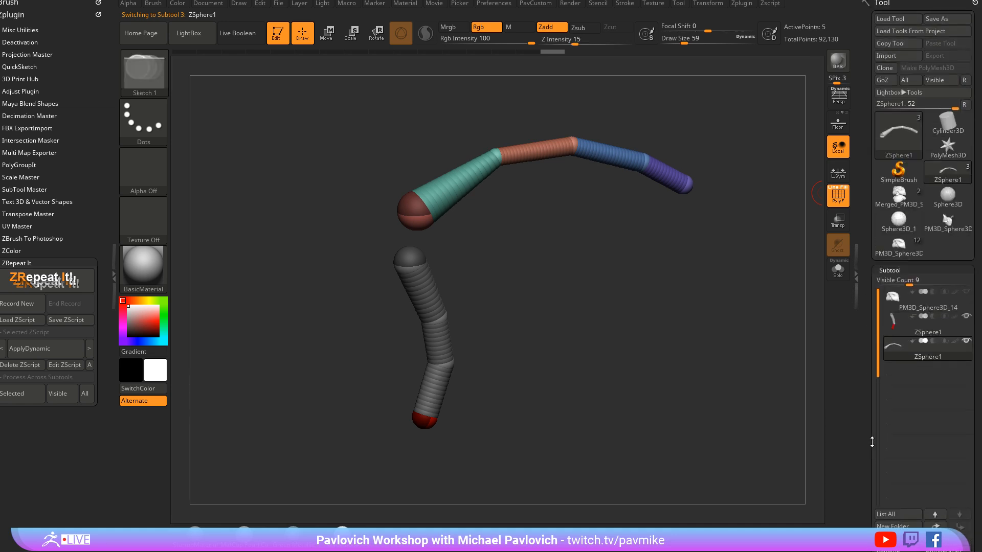
{"action": "scroll", "coordinate": [872, 442], "scroll_direction": "down", "scroll_amount": 10}
{"action": "key", "text": "a"}
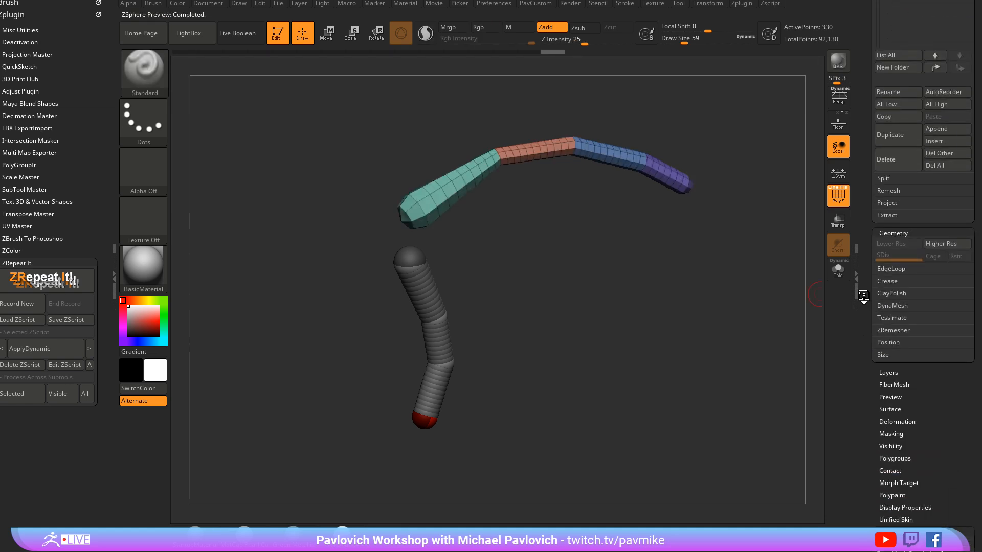
{"action": "scroll", "coordinate": [863, 296], "scroll_direction": "down", "scroll_amount": 4}
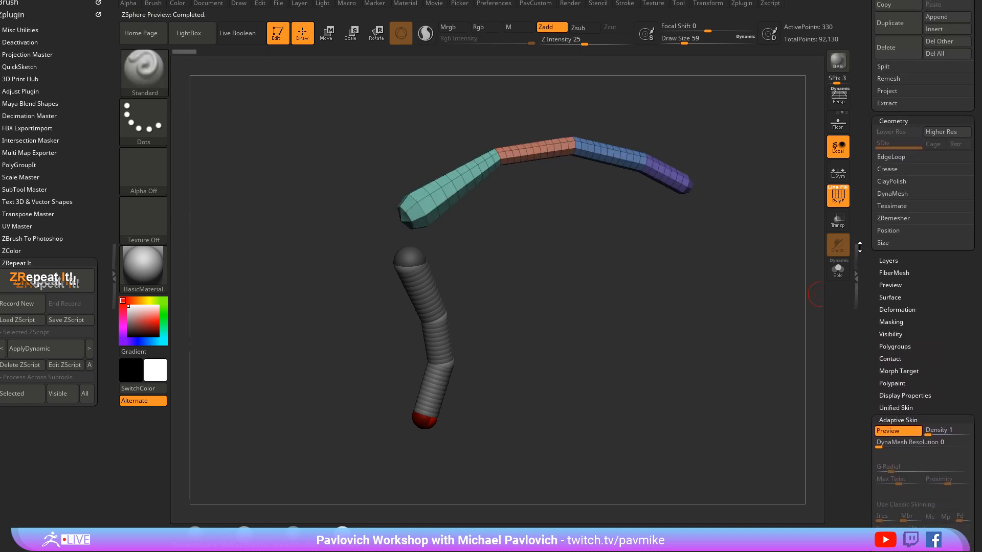
{"action": "scroll", "coordinate": [875, 287], "scroll_direction": "up", "scroll_amount": 1}
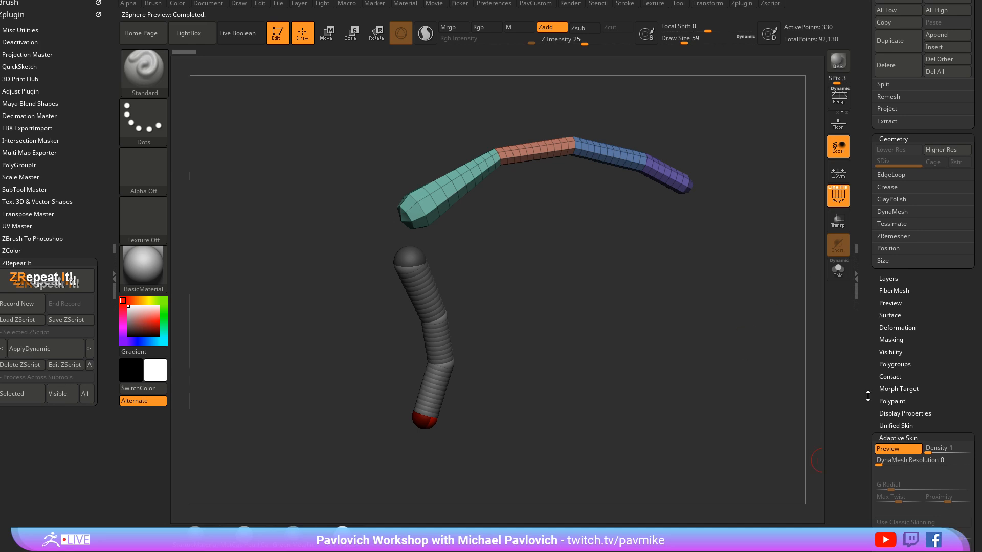
{"action": "scroll", "coordinate": [868, 396], "scroll_direction": "down", "scroll_amount": 10}
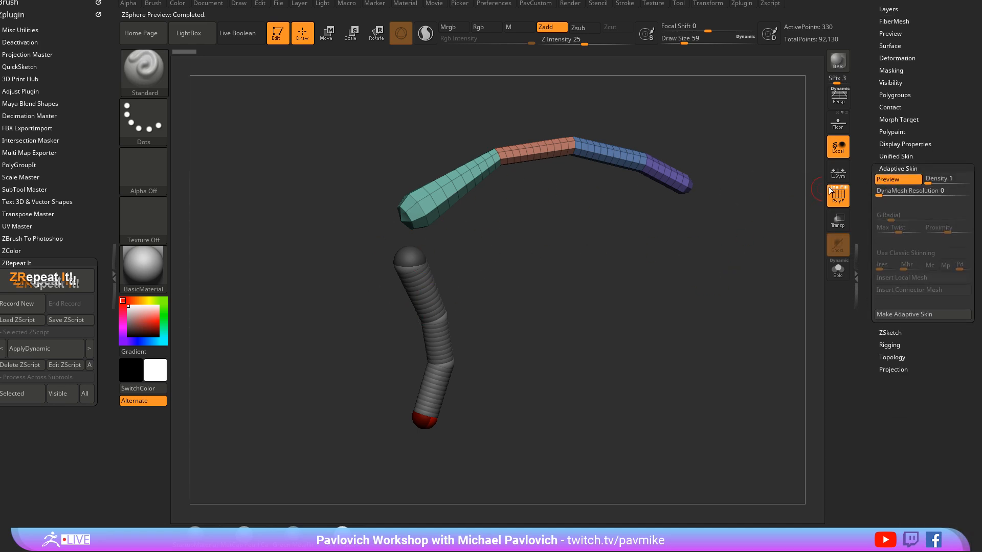
{"action": "scroll", "coordinate": [869, 385], "scroll_direction": "up", "scroll_amount": 12}
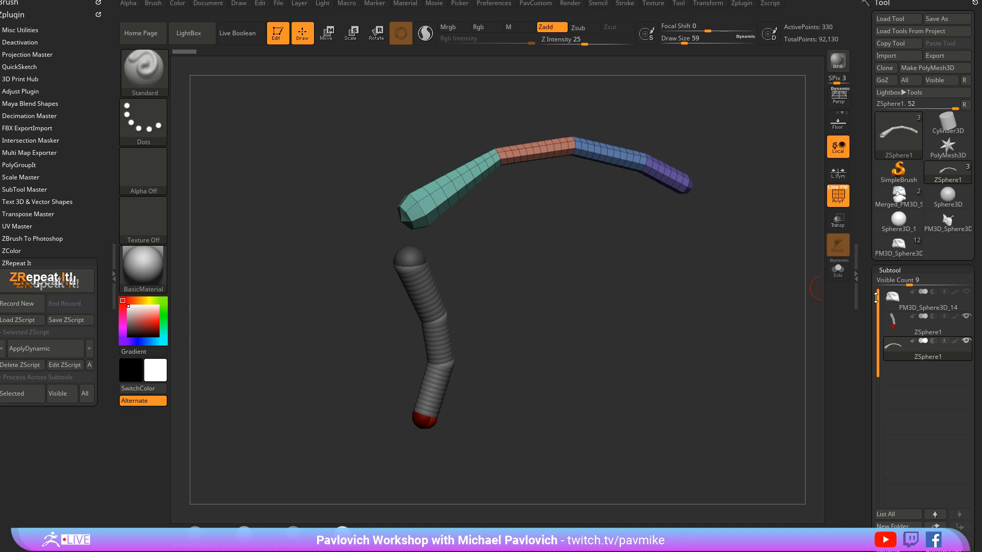
{"action": "scroll", "coordinate": [912, 361], "scroll_direction": "down", "scroll_amount": 10}
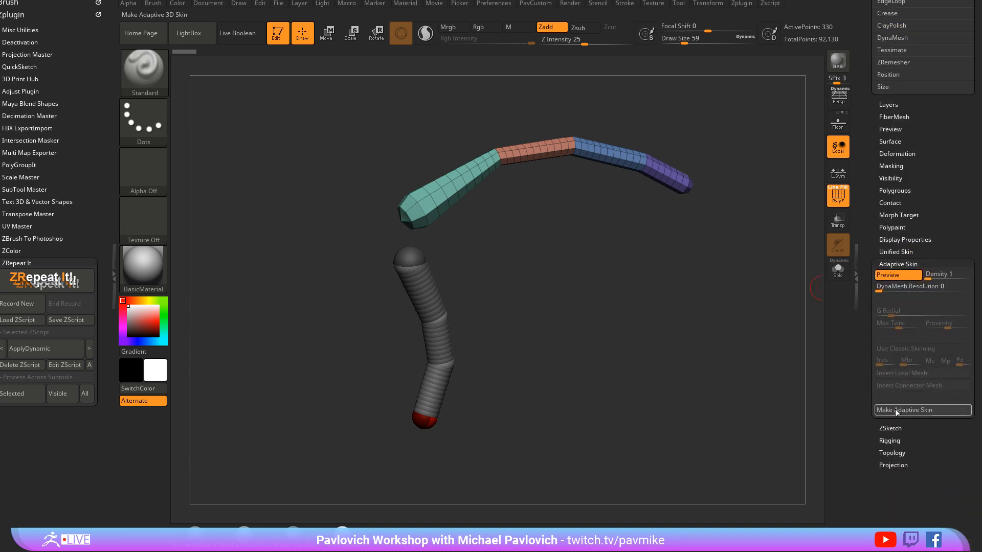
Step: Turn off the upper chain's adaptive skin preview and view the ZRepeat It information window
{"action": "left_click", "coordinate": [60, 285]}
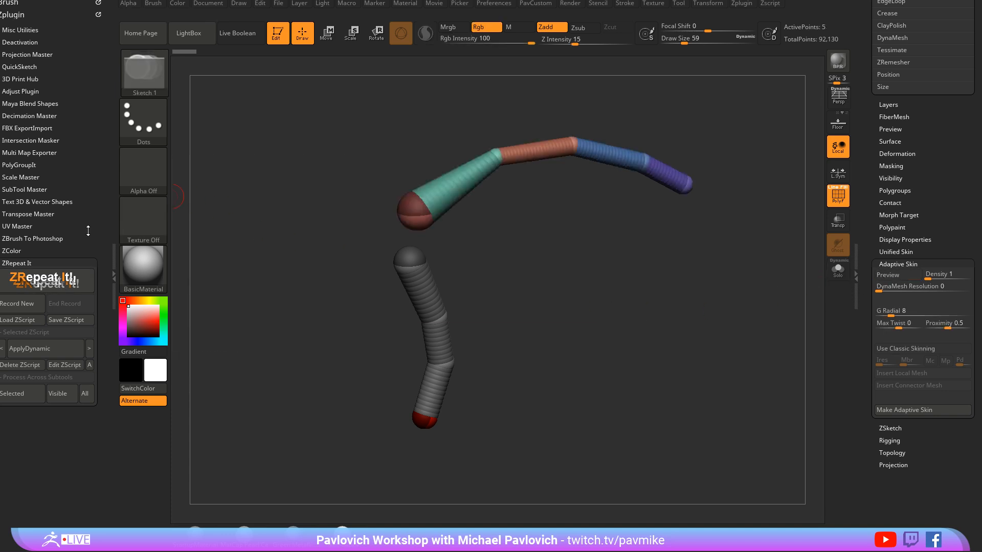
{"action": "left_click", "coordinate": [67, 282]}
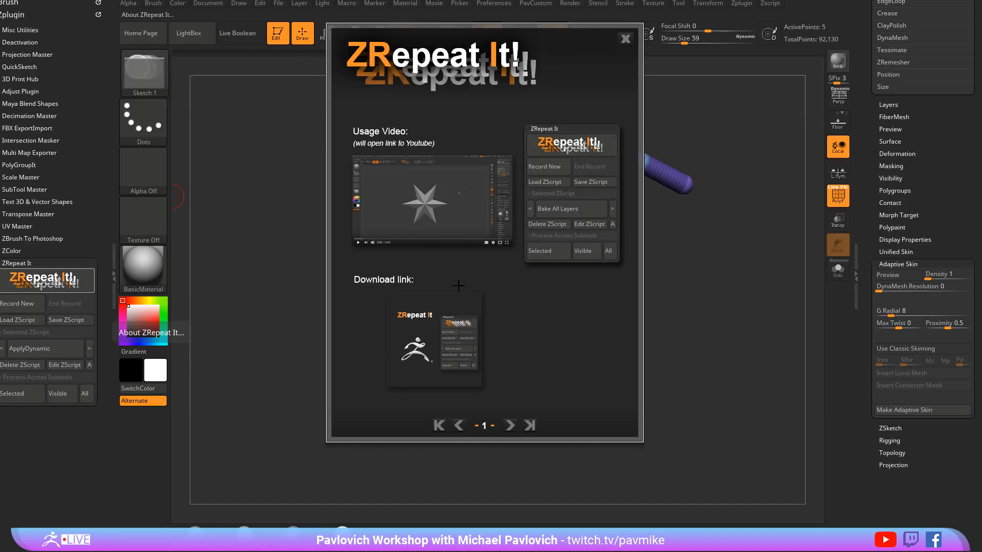
{"action": "left_click", "coordinate": [625, 39]}
Step: Record the Make Adaptive Skin action as a ZRepeat It script named MakeAdaptiveSkin
{"action": "left_click", "coordinate": [44, 303]}
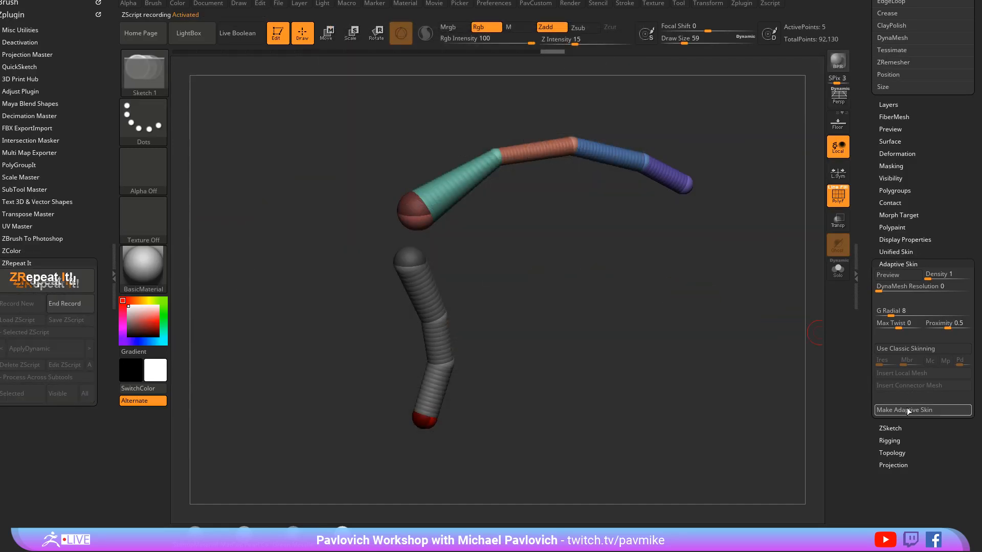
{"action": "left_click", "coordinate": [85, 309]}
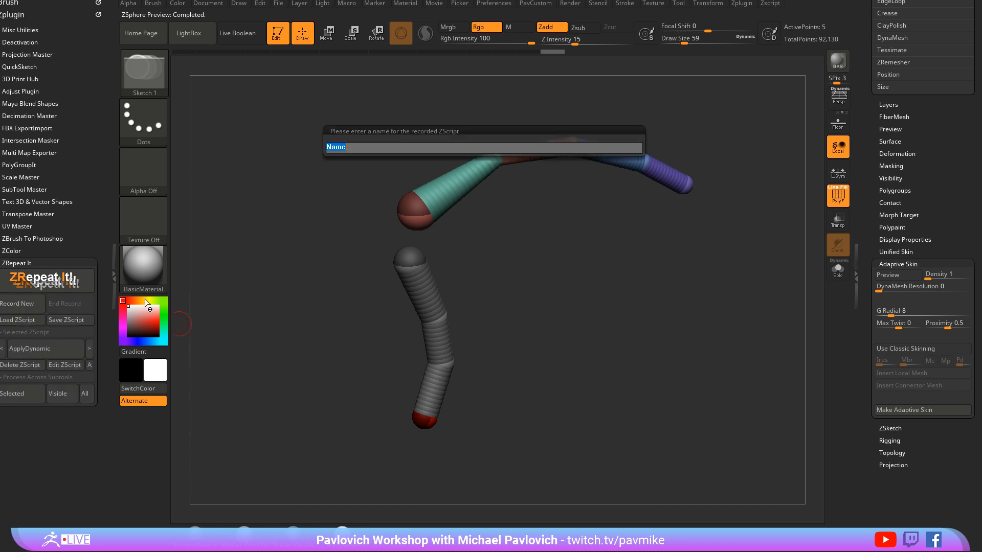
{"action": "type", "text": "MakeAdaptiveSkin"}
{"action": "key", "text": "Return"}
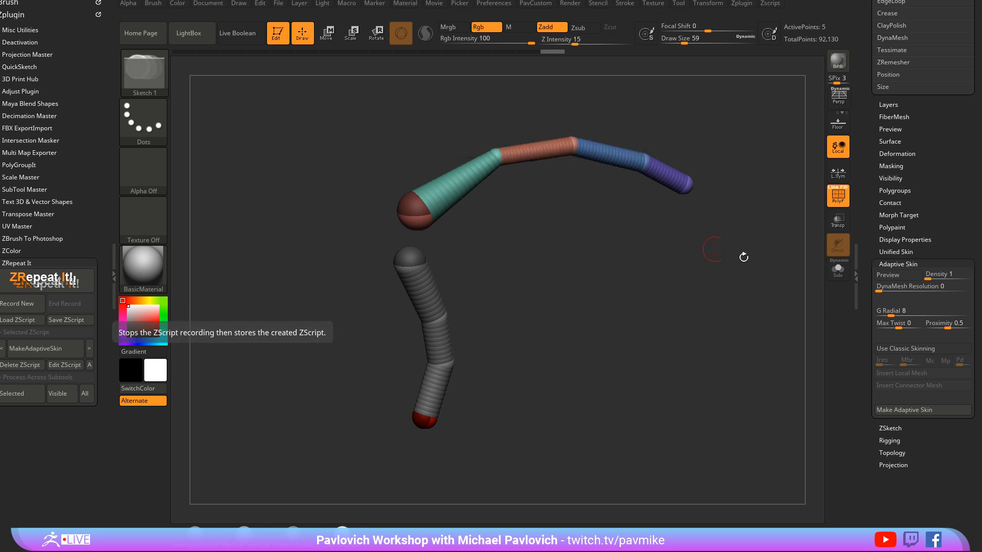
Step: Delete the leftover Skin_ZSphere1 mesh tool and return to the tool holding the two ZSphere chains
{"action": "scroll", "coordinate": [862, 344], "scroll_direction": "up", "scroll_amount": 3}
{"action": "scroll", "coordinate": [862, 344], "scroll_direction": "up", "scroll_amount": 5}
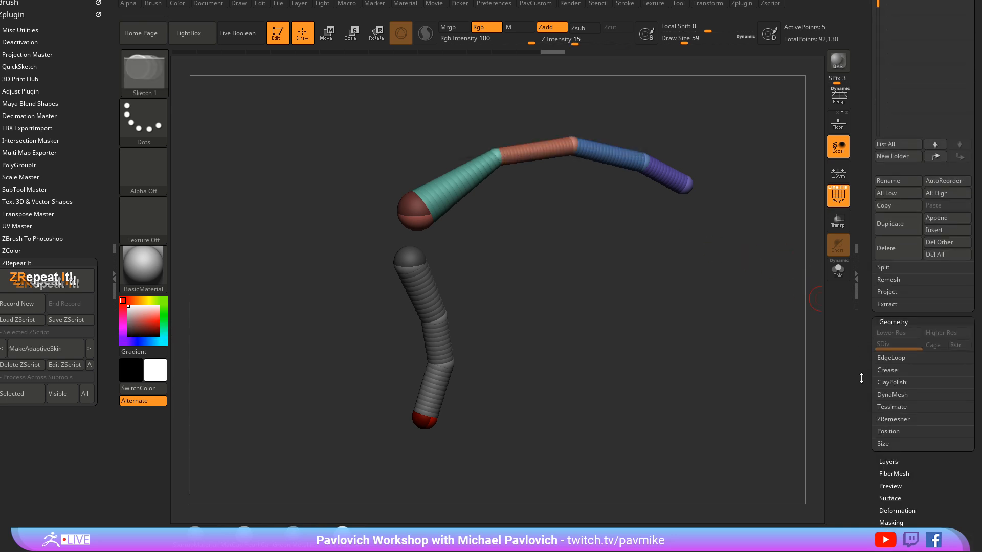
{"action": "scroll", "coordinate": [859, 371], "scroll_direction": "up", "scroll_amount": 3}
{"action": "scroll", "coordinate": [854, 358], "scroll_direction": "down", "scroll_amount": 6}
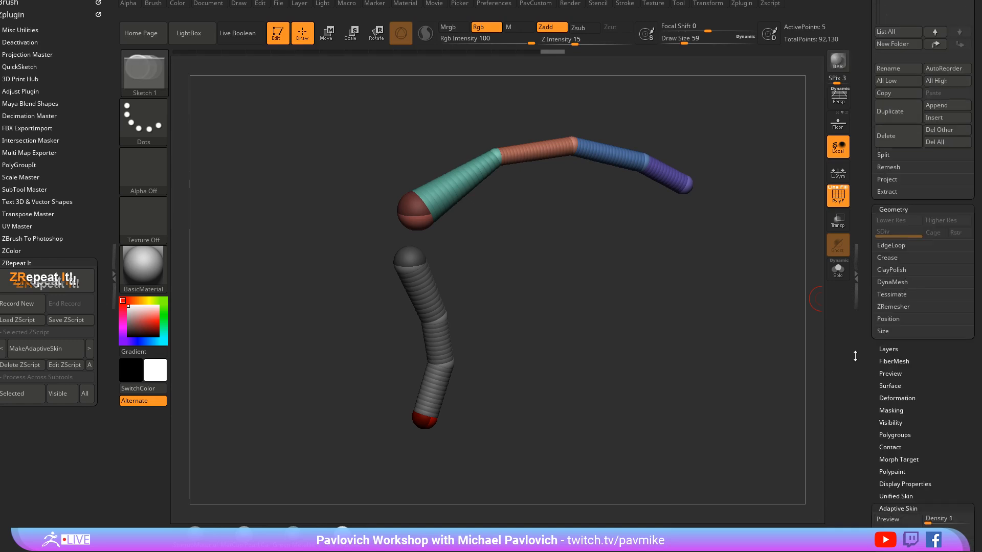
{"action": "scroll", "coordinate": [855, 357], "scroll_direction": "down", "scroll_amount": 8}
{"action": "left_click_drag", "start_coordinate": [751, 286], "coordinate": [720, 285]}
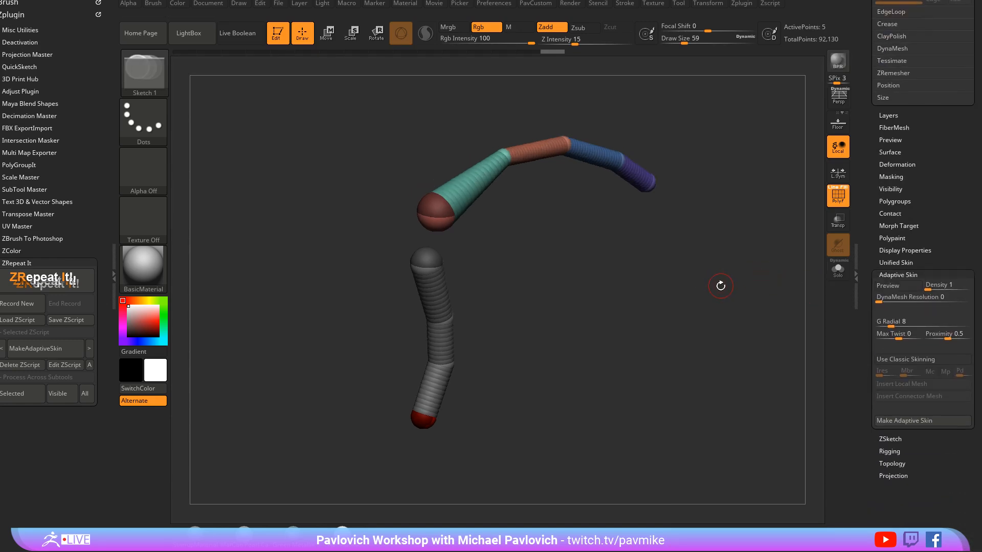
{"action": "key", "text": "ctrl"}
{"action": "scroll", "coordinate": [859, 276], "scroll_direction": "up", "scroll_amount": 15}
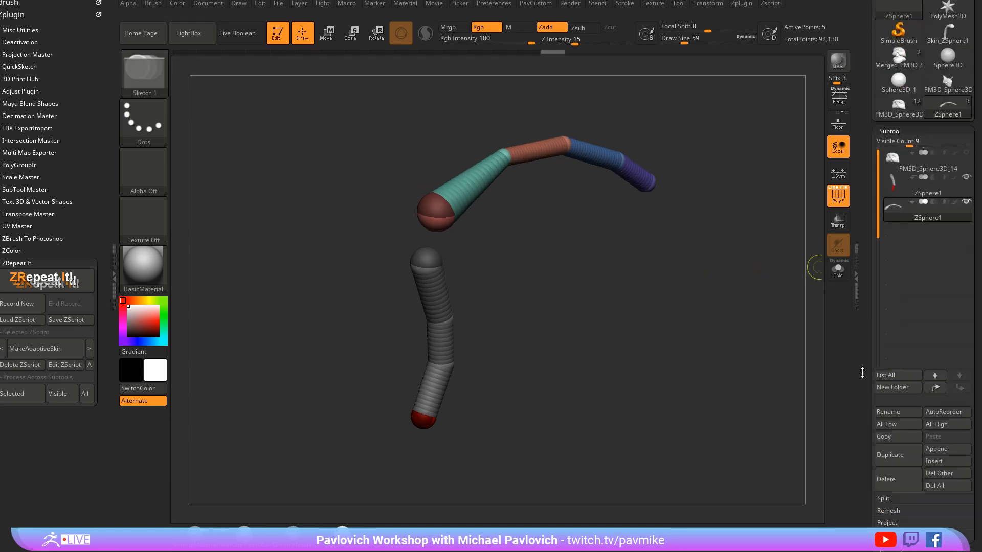
{"action": "left_click", "coordinate": [949, 118]}
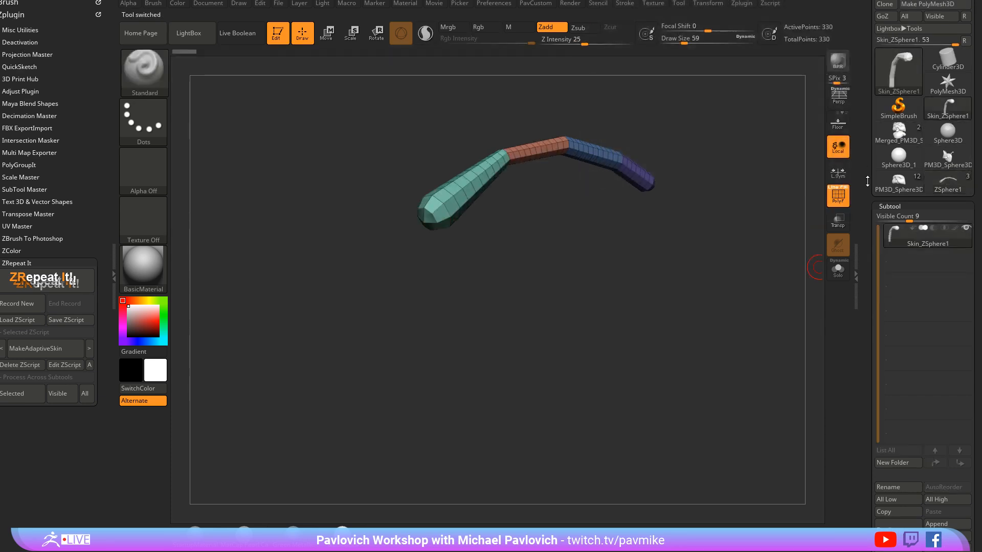
{"action": "left_click", "coordinate": [897, 450]}
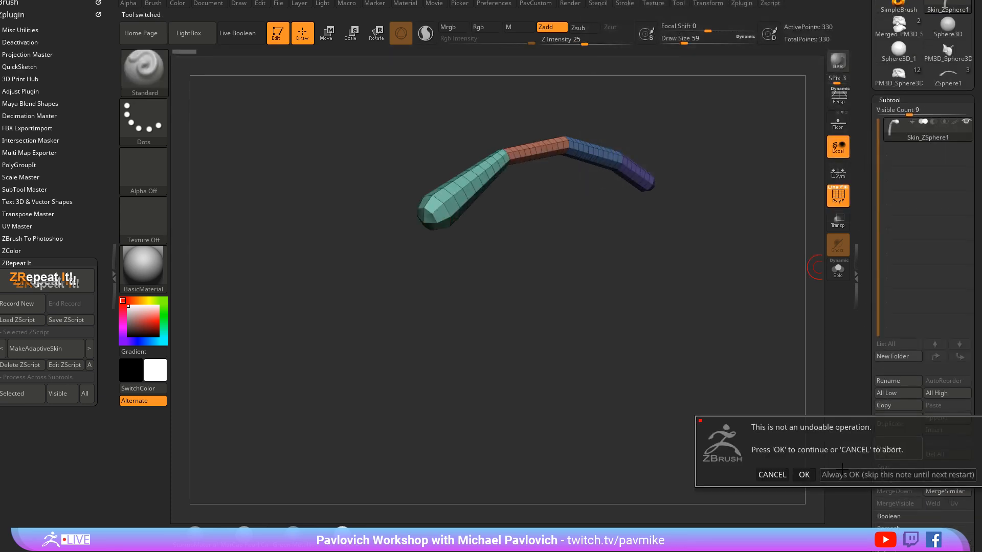
{"action": "left_click", "coordinate": [895, 473]}
{"action": "left_click", "coordinate": [903, 78]}
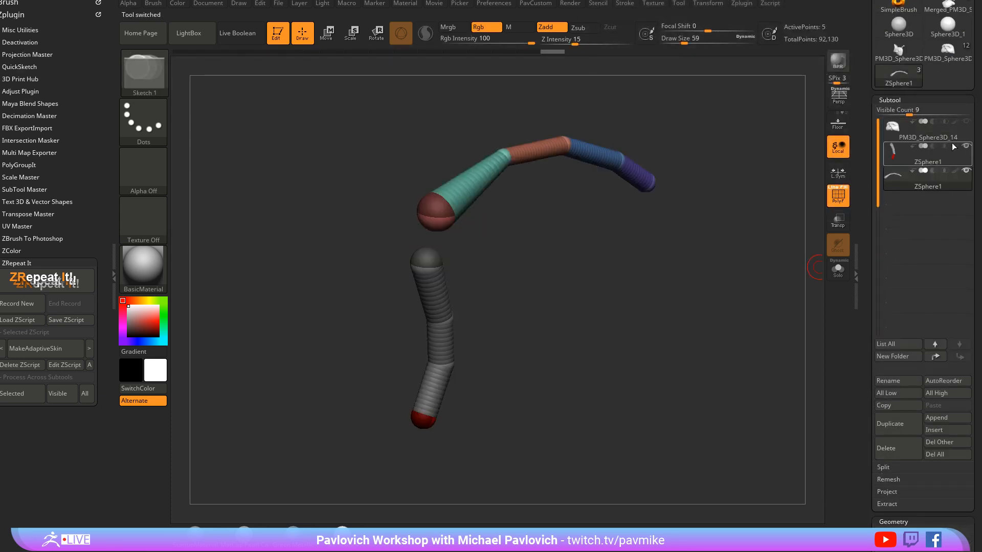
Step: Show the owl head, make it the active subtool, and reactivate the upper ZSphere chain
{"action": "left_click", "coordinate": [966, 121]}
{"action": "left_click_drag", "start_coordinate": [740, 260], "coordinate": [729, 246]}
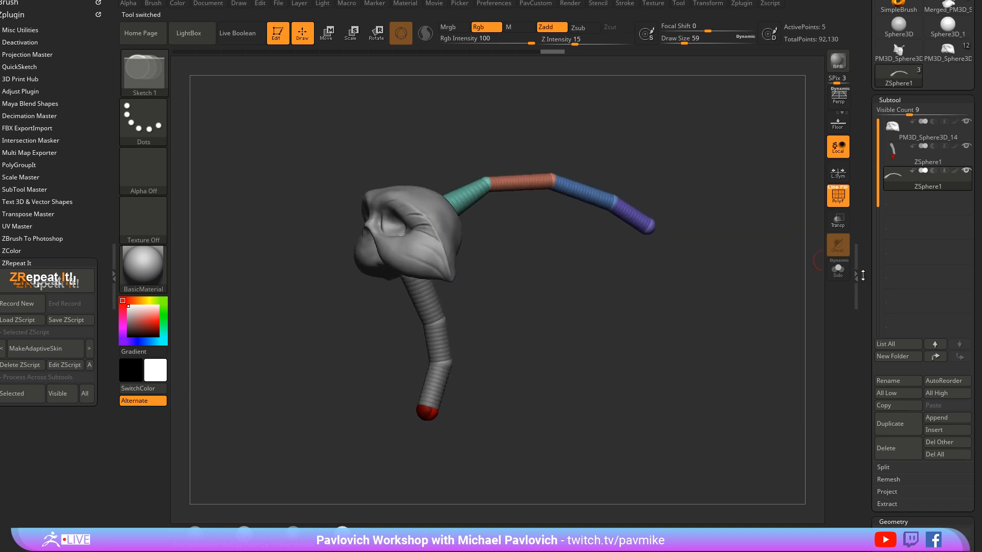
{"action": "left_click_drag", "start_coordinate": [862, 275], "coordinate": [849, 299]}
{"action": "left_click", "coordinate": [421, 205], "text": "alt"}
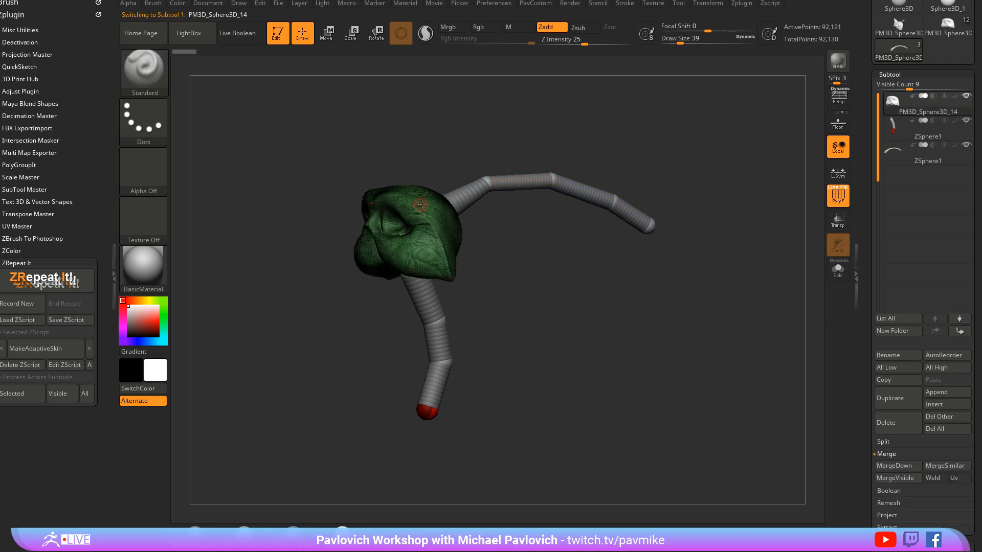
{"action": "left_click", "coordinate": [481, 185], "text": "alt"}
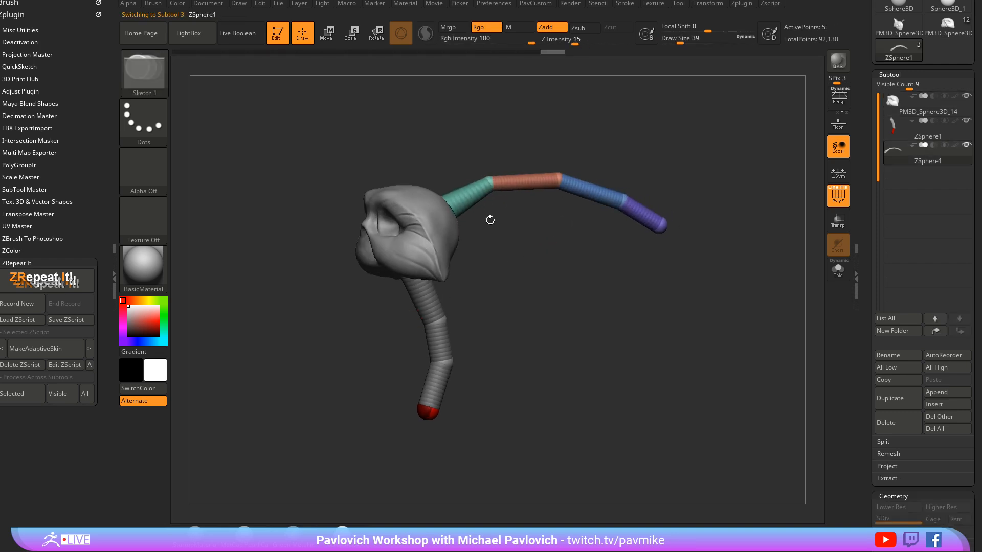
{"action": "left_click_drag", "start_coordinate": [566, 318], "coordinate": [515, 209]}
Step: Preview the upper chain's adaptive skin and return the chain to ZSpheres
{"action": "left_click_drag", "start_coordinate": [870, 295], "coordinate": [881, 242]}
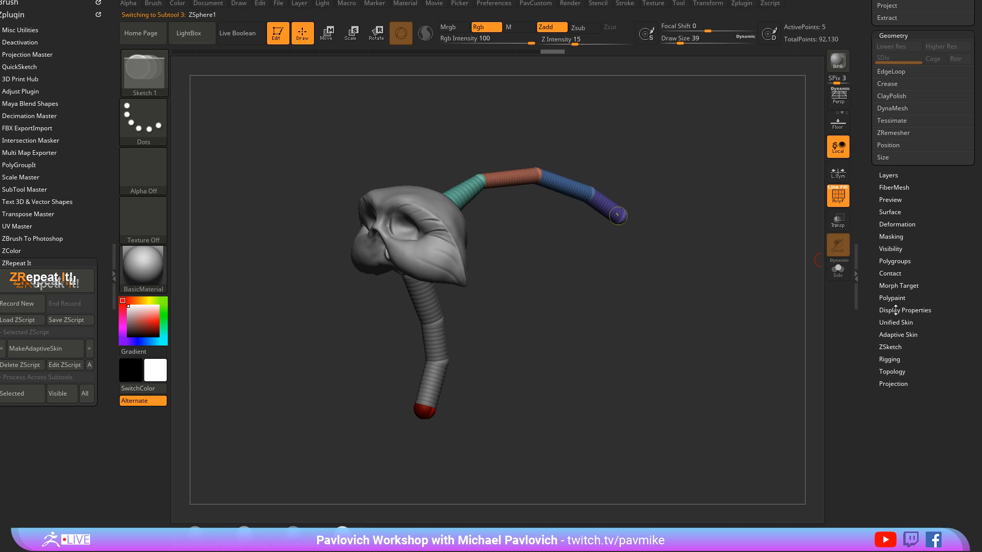
{"action": "left_click", "coordinate": [898, 335]}
{"action": "left_click", "coordinate": [895, 346]}
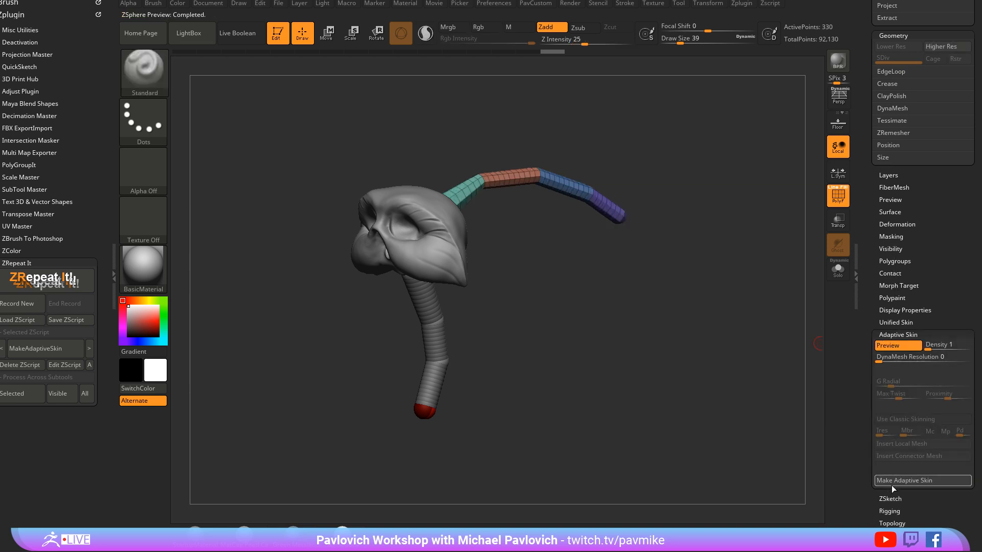
{"action": "left_click", "coordinate": [895, 345]}
{"action": "left_click_drag", "start_coordinate": [819, 279], "coordinate": [703, 234]}
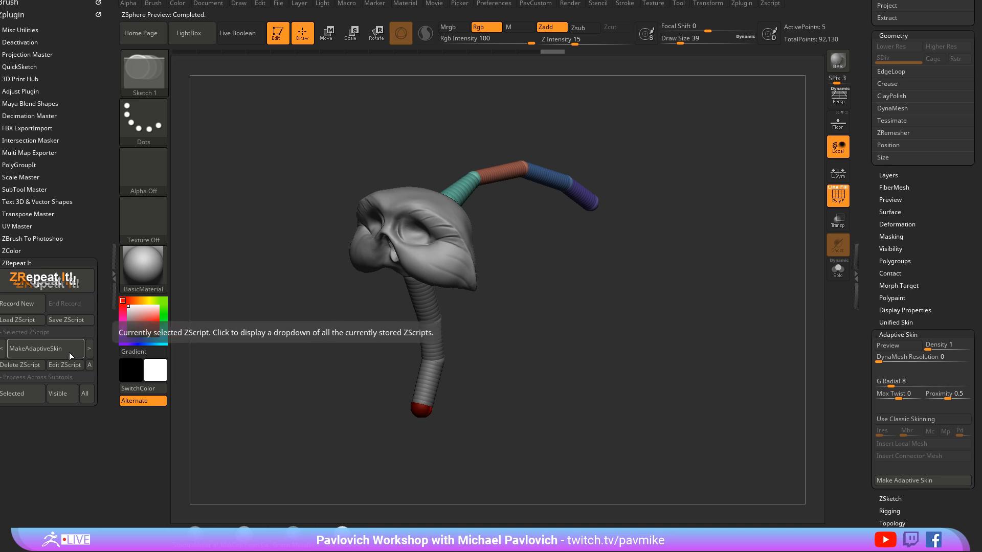
Step: Run the MakeAdaptiveSkin script across all subtools and check the two generated skin tools
{"action": "left_click", "coordinate": [86, 394]}
{"action": "left_click", "coordinate": [545, 249]}
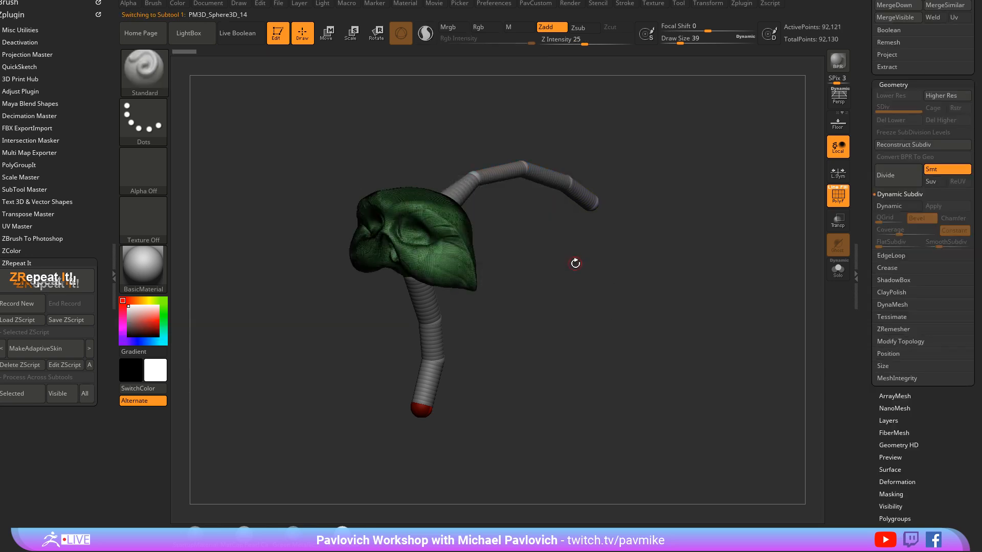
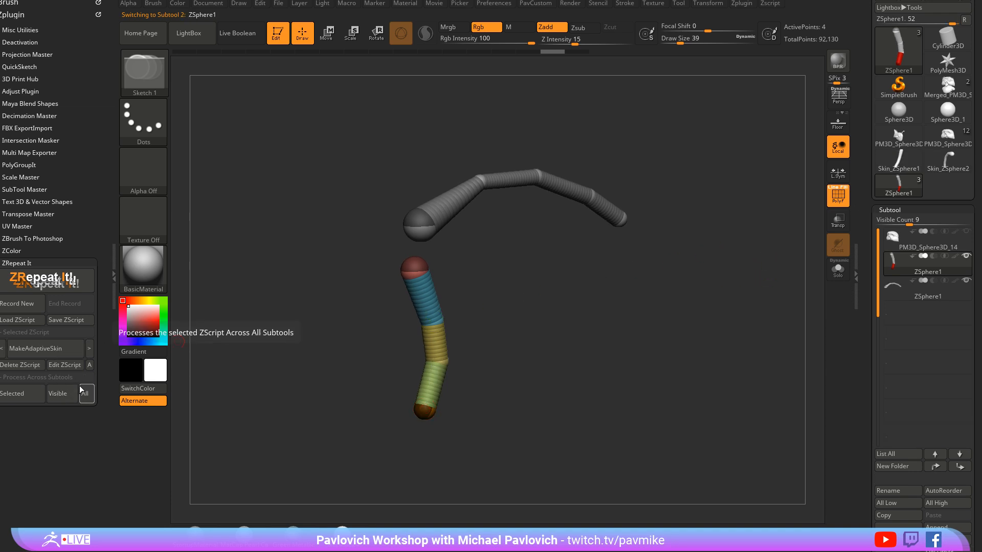
{"action": "left_click", "coordinate": [895, 167]}
{"action": "left_click", "coordinate": [946, 161]}
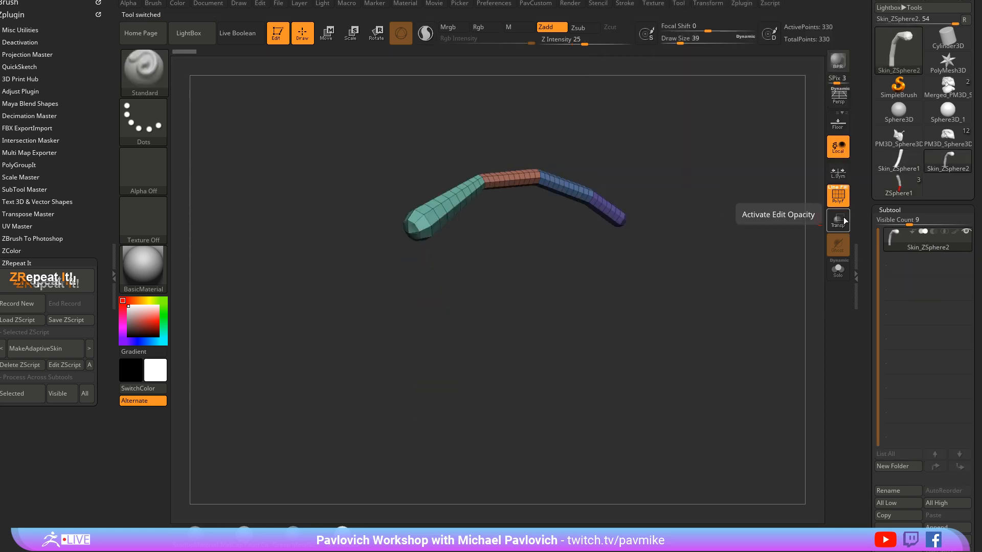
{"action": "left_click", "coordinate": [898, 183]}
Step: Append the skin meshes Skin_ZSphere1 and Skin_ZSphere2 as subtools alongside the ZSphere chains
{"action": "scroll", "coordinate": [907, 239], "scroll_direction": "down", "scroll_amount": 5}
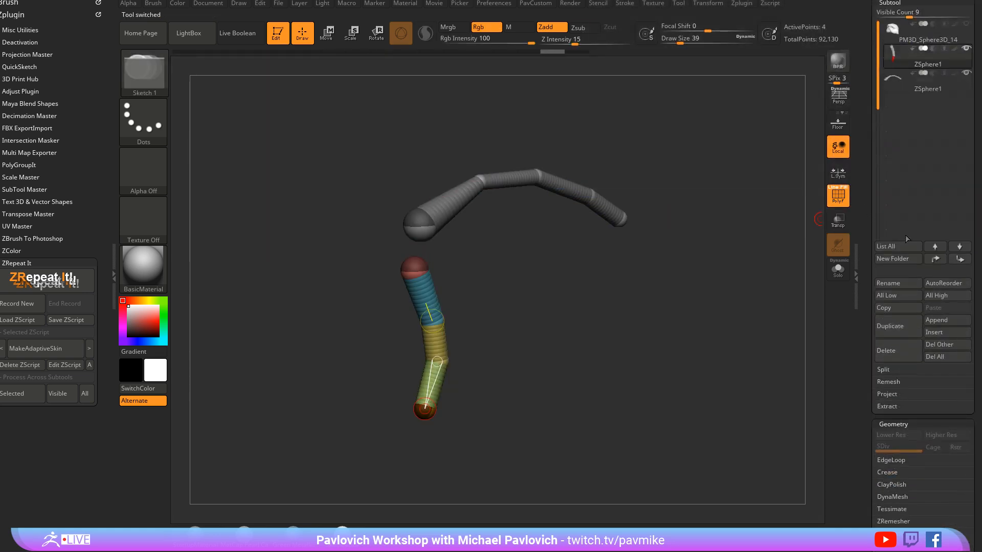
{"action": "left_click", "coordinate": [943, 320]}
{"action": "left_click", "coordinate": [485, 413]}
{"action": "left_click", "coordinate": [946, 320]}
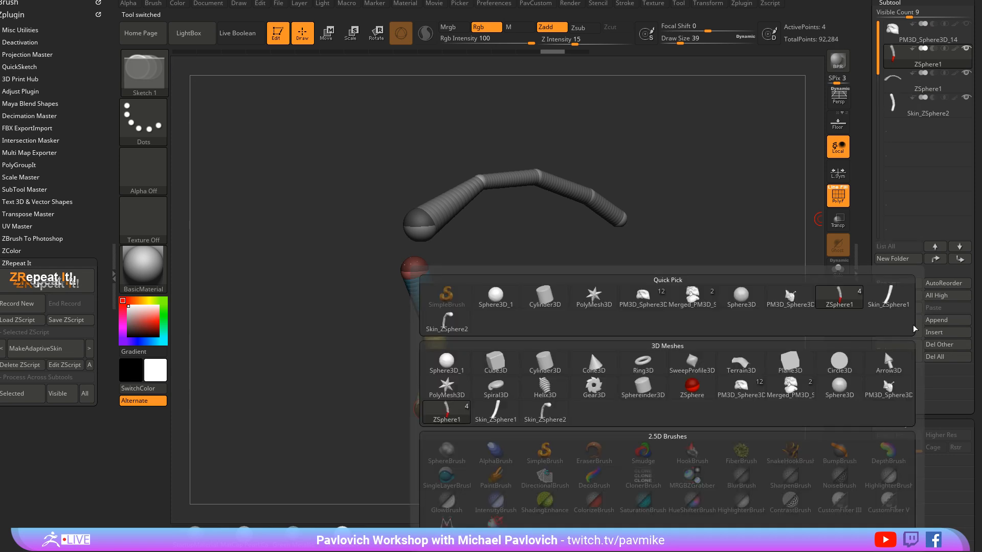
{"action": "left_click", "coordinate": [548, 417]}
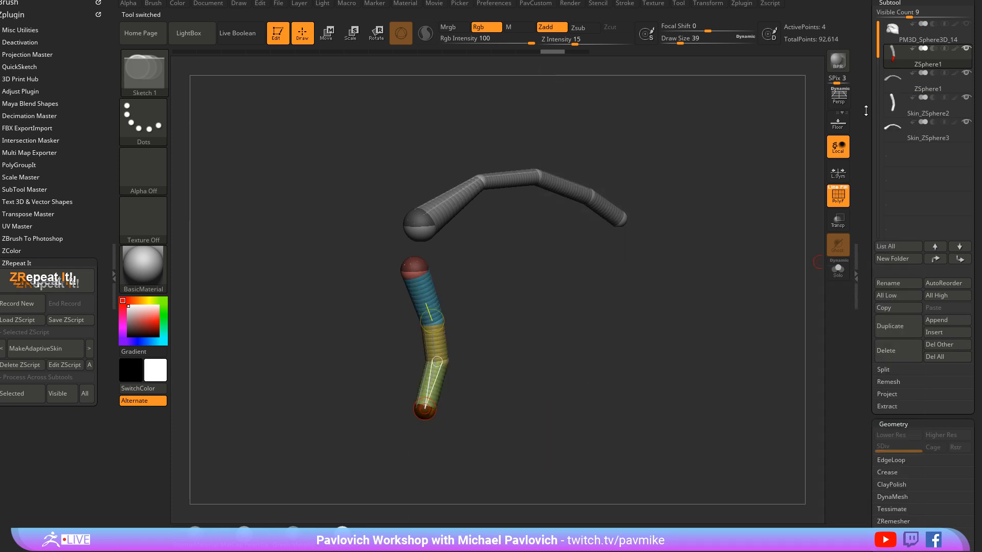
Step: Delete both original ZSphere chain subtools and show the owl head with the skin meshes
{"action": "scroll", "coordinate": [907, 153], "scroll_direction": "up", "scroll_amount": 2}
{"action": "left_click", "coordinate": [888, 381]}
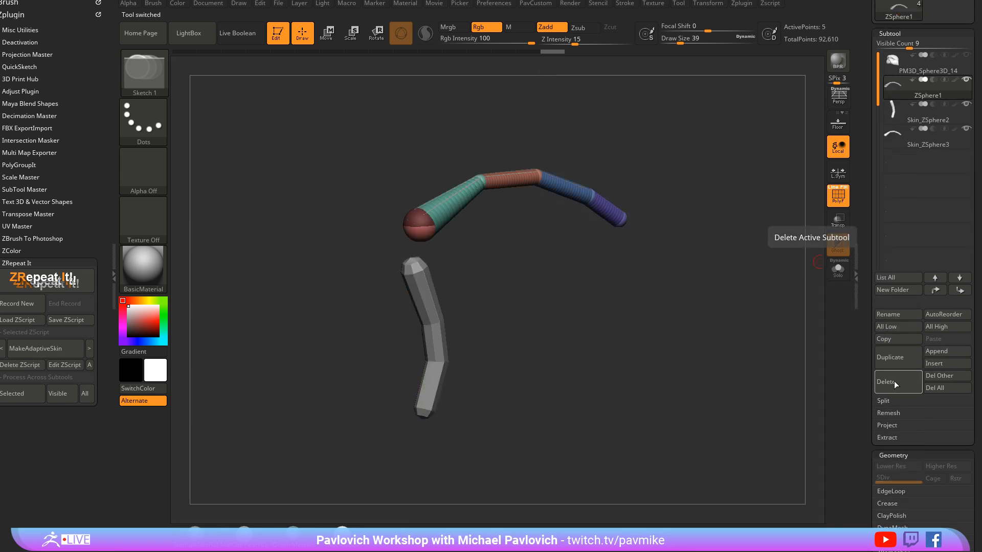
{"action": "left_click", "coordinate": [895, 380]}
{"action": "left_click", "coordinate": [966, 55]}
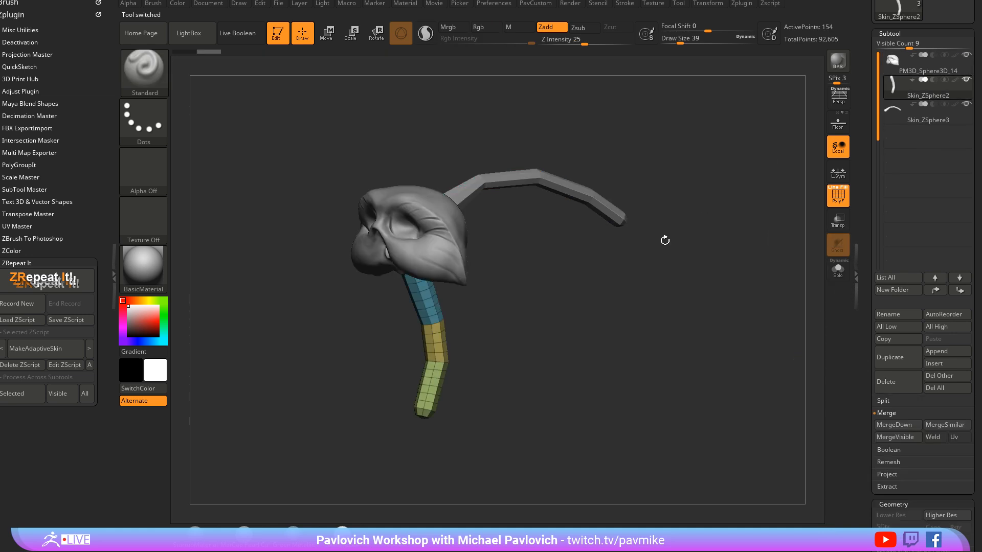
{"action": "left_click_drag", "start_coordinate": [664, 240], "coordinate": [653, 265]}
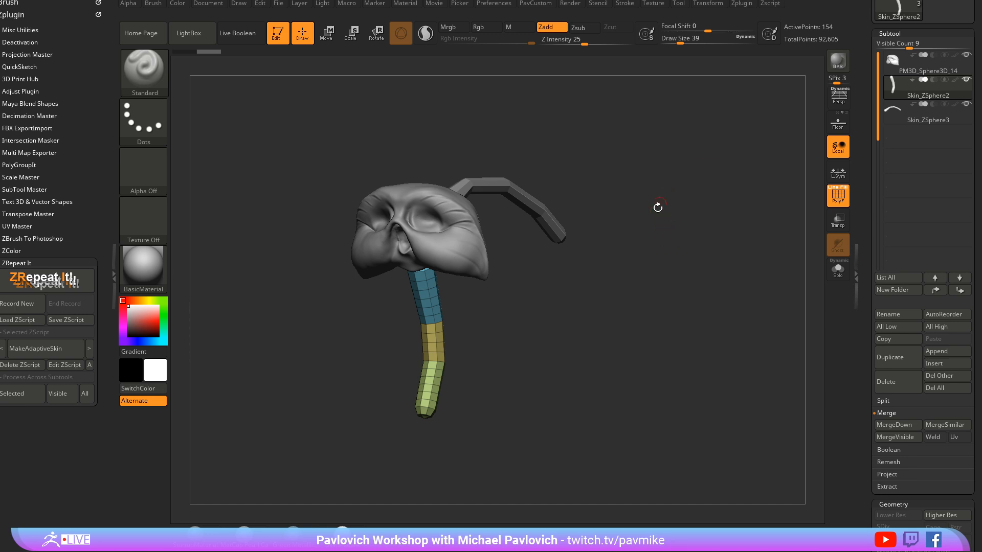
Step: Leave Edit mode by switching to 2.5D mode and clear the canvas
{"action": "left_click", "coordinate": [278, 35]}
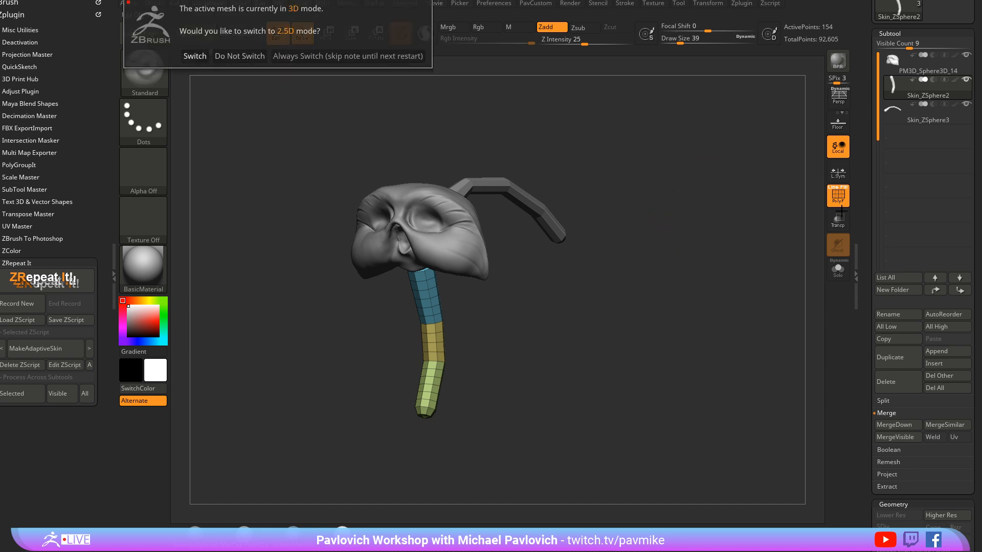
{"action": "left_click", "coordinate": [202, 56]}
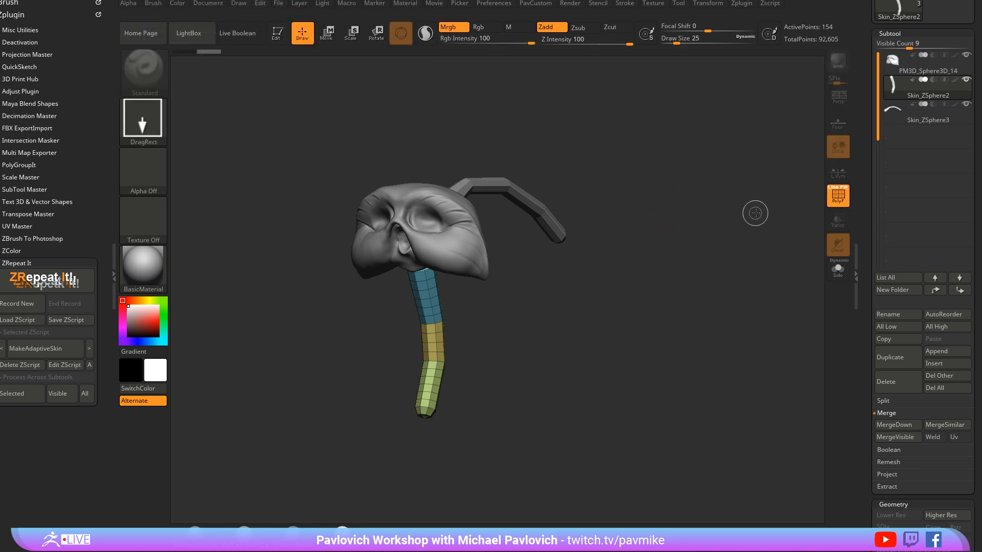
{"action": "key", "text": "ctrl+n"}
{"action": "left_click_drag", "start_coordinate": [861, 191], "coordinate": [842, 253]}
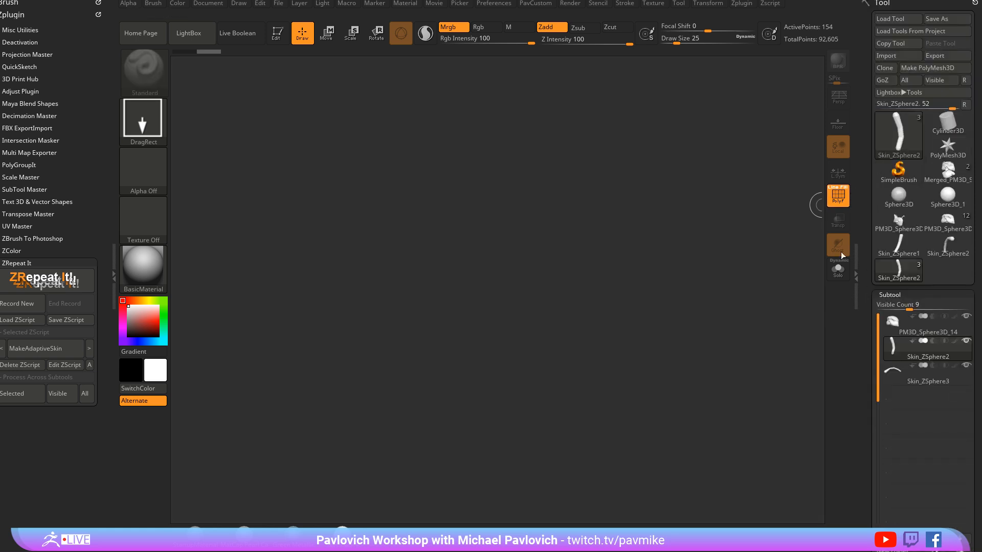
Step: Draw a Plane3D on the empty canvas, enter Edit mode and convert it to a PolyMesh3D
{"action": "left_click", "coordinate": [906, 178]}
{"action": "left_click", "coordinate": [900, 134]}
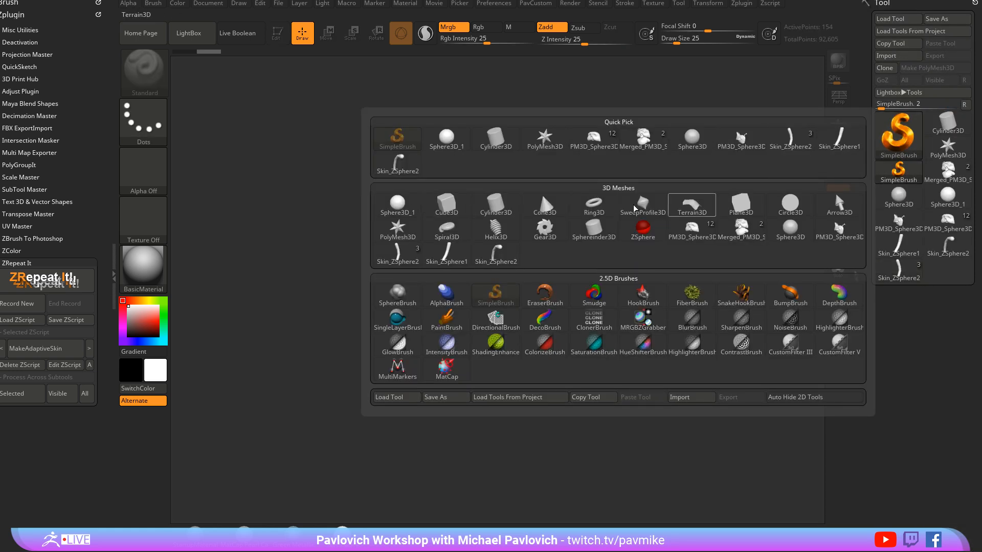
{"action": "left_click", "coordinate": [746, 210]}
{"action": "left_click_drag", "start_coordinate": [530, 286], "coordinate": [561, 365]}
{"action": "left_click", "coordinate": [278, 34]}
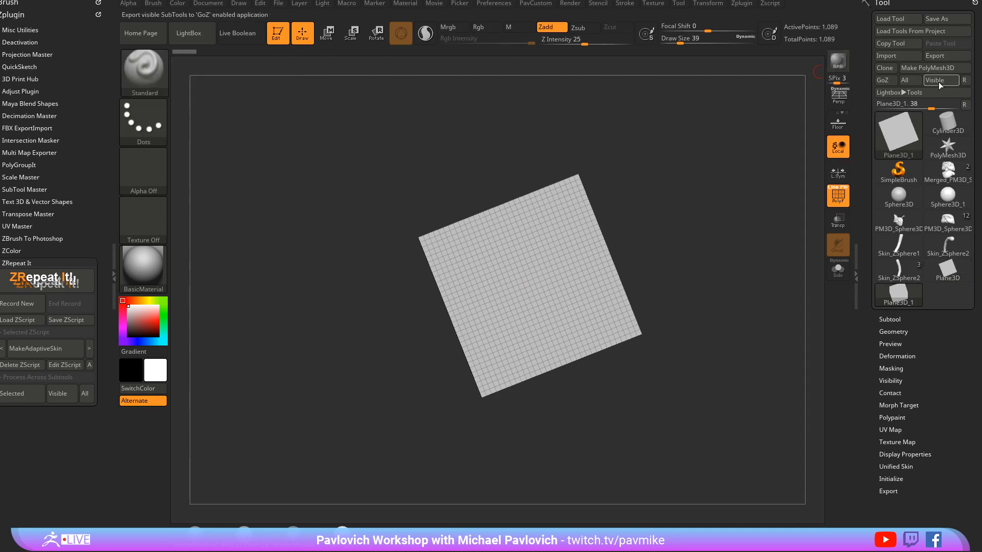
{"action": "left_click", "coordinate": [934, 69]}
Step: Turn the plane face-on, enlarge it in the view and set the Draw Size to 54
{"action": "left_click_drag", "start_coordinate": [740, 167], "coordinate": [700, 210], "text": "shift"}
{"action": "mouse_move", "coordinate": [700, 210]}
{"action": "left_mouse_down", "text": "alt"}
{"action": "mouse_move", "coordinate": [639, 199]}
{"action": "mouse_move", "coordinate": [685, 247]}
{"action": "left_mouse_up", "text": "alt"}
{"action": "key", "text": "s"}
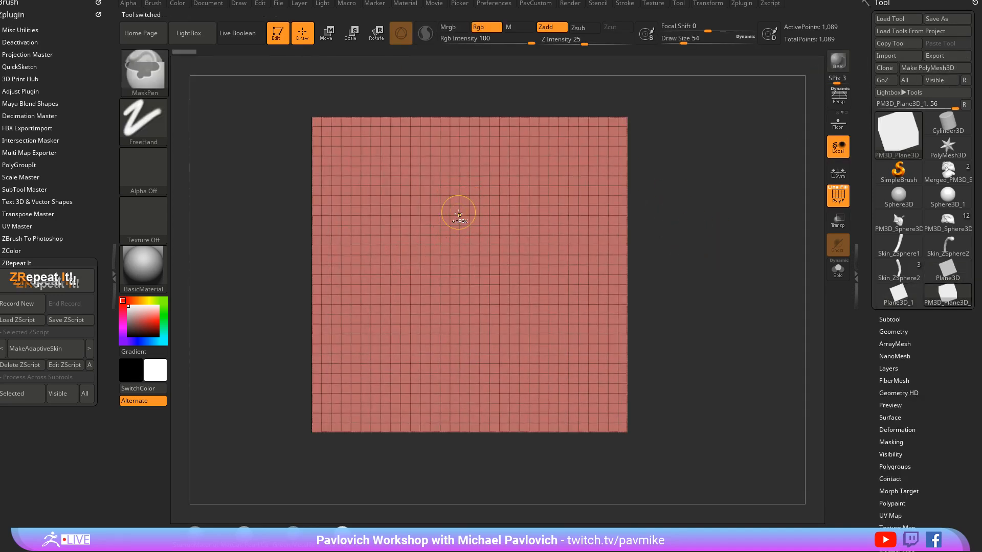
Step: Paint a curved vertical freehand mask stroke across the middle of the plane and clear the mask
{"action": "mouse_move", "coordinate": [465, 193]}
{"action": "left_mouse_down", "text": "ctrl"}
{"action": "mouse_move", "coordinate": [445, 230]}
{"action": "mouse_move", "coordinate": [430, 336]}
{"action": "left_mouse_up", "text": "ctrl"}
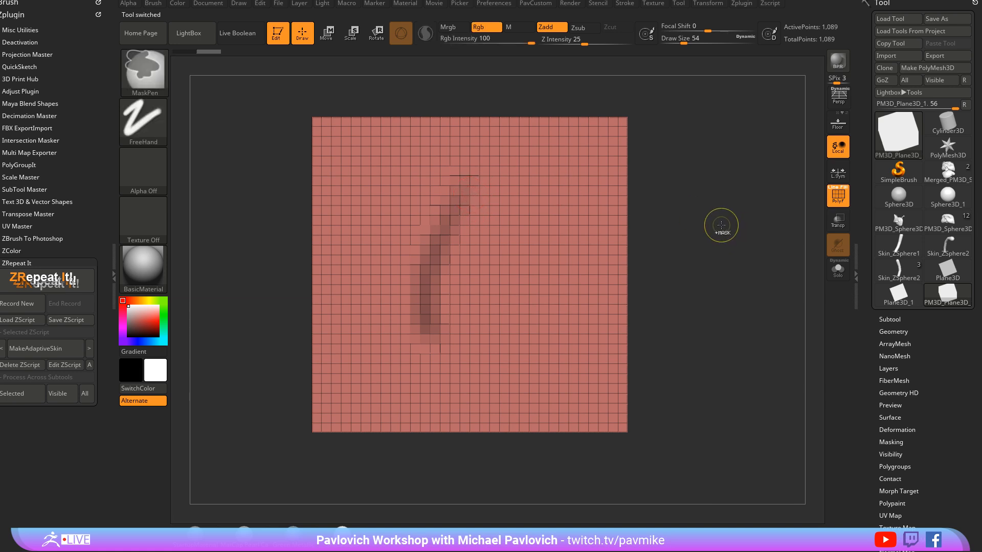
{"action": "left_click_drag", "start_coordinate": [696, 228], "coordinate": [701, 225], "text": "ctrl"}
{"action": "key", "text": "ctrl"}
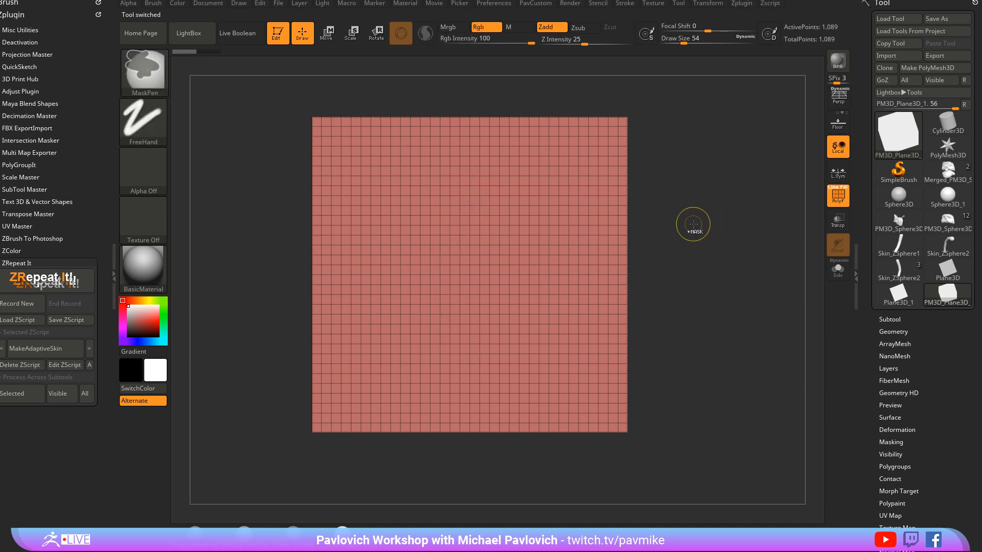
Step: Subdivide the plane to level 2 and mask a solid upright feather shape on it, with a rounded top and a trimmed lower edge
{"action": "left_click", "coordinate": [879, 333]}
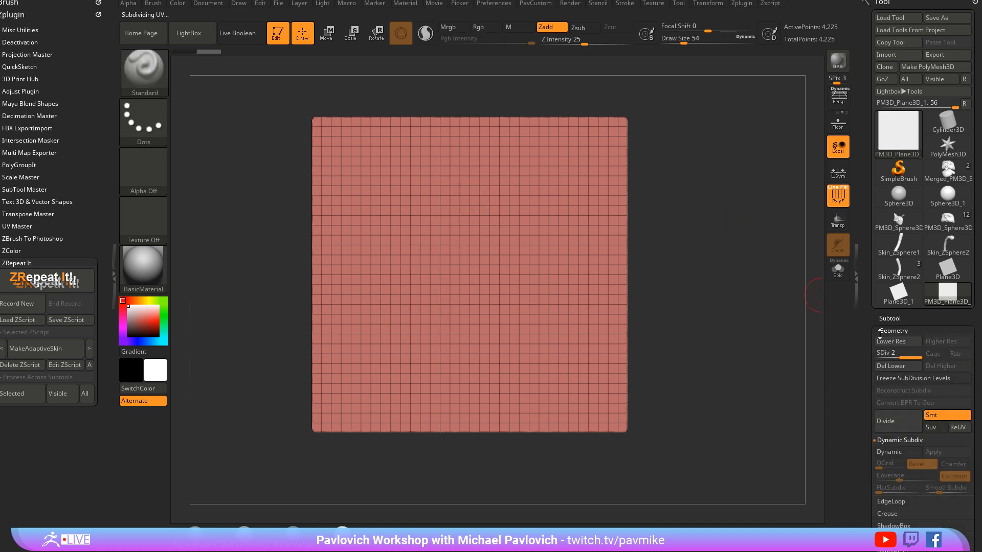
{"action": "left_click_drag", "start_coordinate": [871, 332], "coordinate": [868, 305]}
{"action": "left_click_drag", "start_coordinate": [457, 189], "coordinate": [429, 320], "text": "ctrl"}
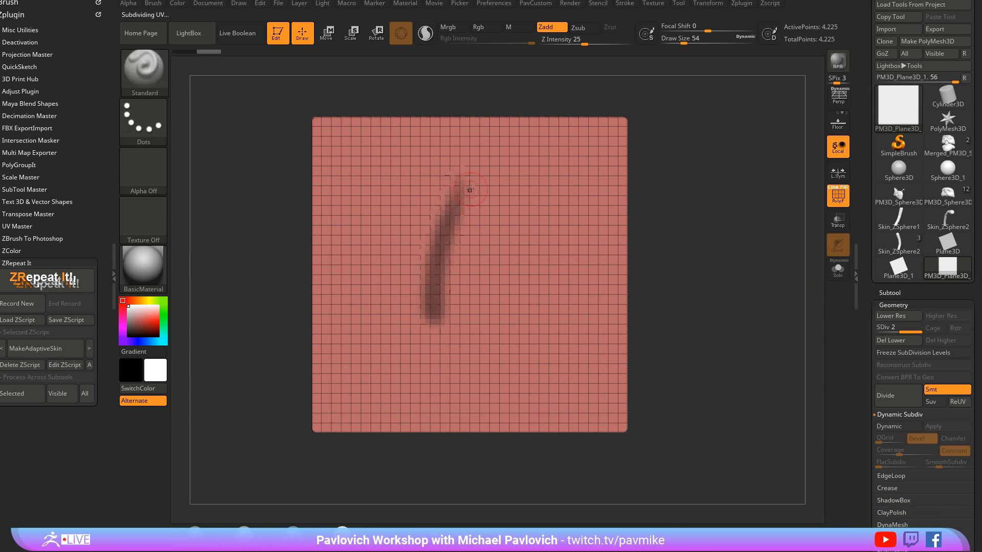
{"action": "left_click_drag", "start_coordinate": [460, 180], "coordinate": [483, 320], "text": "ctrl"}
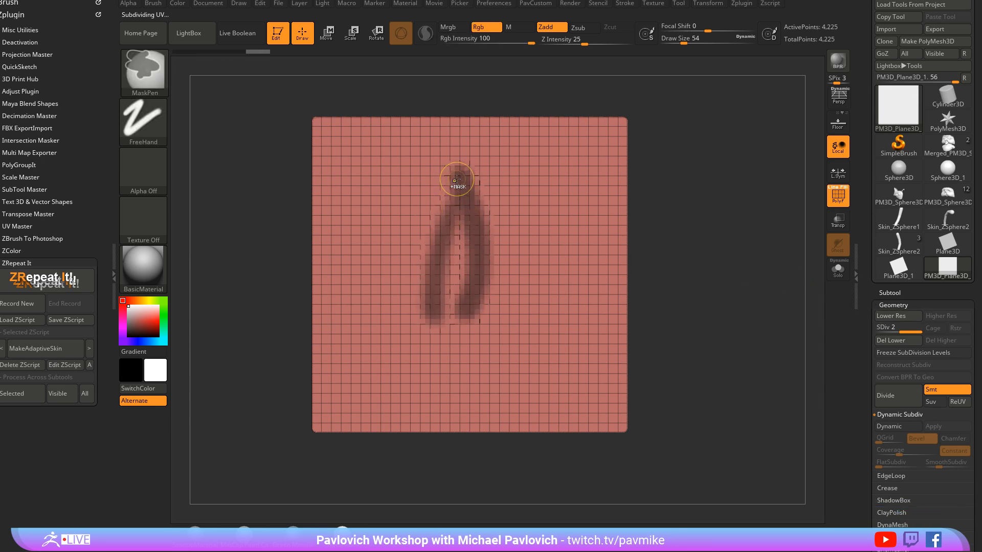
{"action": "mouse_move", "coordinate": [459, 176]}
{"action": "left_mouse_down", "text": "ctrl"}
{"action": "mouse_move", "coordinate": [422, 324]}
{"action": "mouse_move", "coordinate": [460, 302]}
{"action": "mouse_move", "coordinate": [442, 292]}
{"action": "mouse_move", "coordinate": [432, 301]}
{"action": "mouse_move", "coordinate": [449, 303]}
{"action": "mouse_move", "coordinate": [429, 305]}
{"action": "left_mouse_up", "text": "ctrl"}
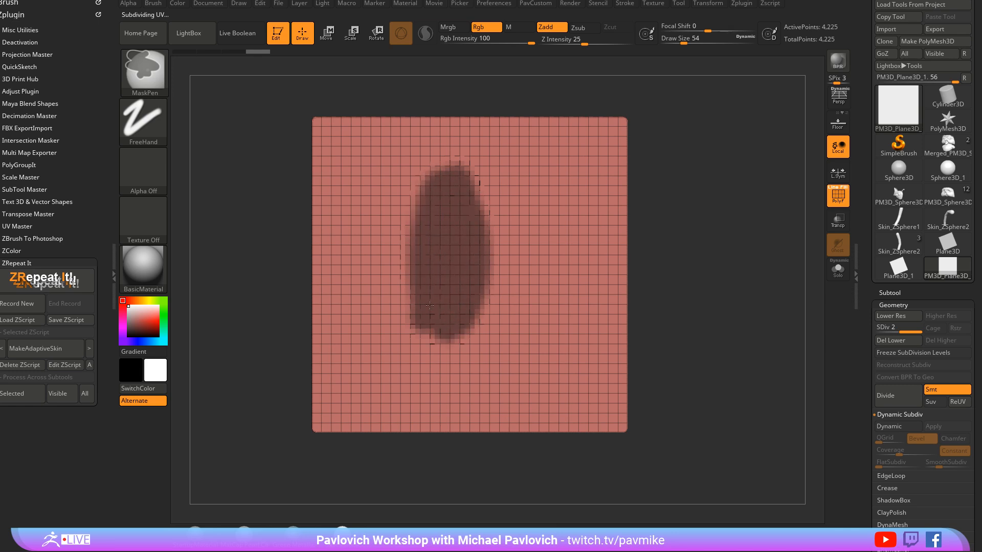
{"action": "mouse_move", "coordinate": [468, 186]}
{"action": "left_mouse_down", "text": "ctrl"}
{"action": "mouse_move", "coordinate": [421, 244]}
{"action": "mouse_move", "coordinate": [454, 225]}
{"action": "left_mouse_up", "text": "ctrl"}
{"action": "left_click_drag", "start_coordinate": [400, 354], "coordinate": [488, 350], "text": "ctrl+alt"}
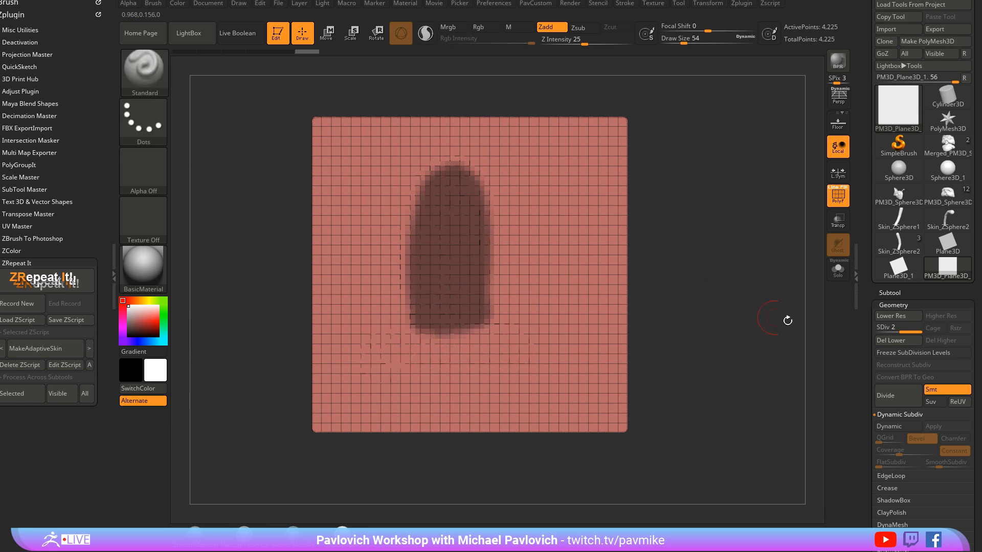
Step: Delete the plane's lower subdivision level and edgeloop the masked border
{"action": "left_click_drag", "start_coordinate": [862, 353], "coordinate": [895, 188]}
{"action": "left_click", "coordinate": [892, 174]}
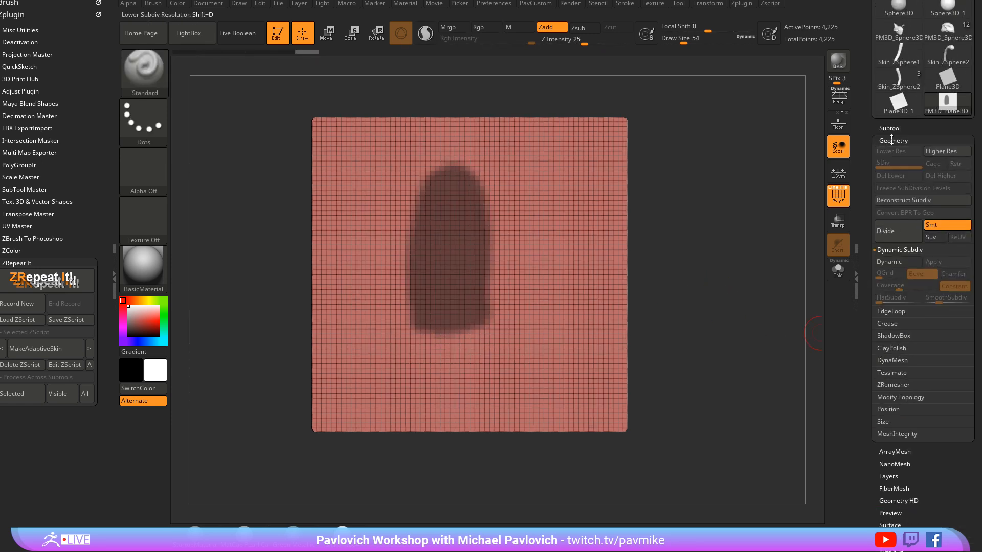
{"action": "left_click", "coordinate": [889, 130], "text": "shift"}
{"action": "left_click", "coordinate": [889, 130]}
{"action": "left_click", "coordinate": [891, 140]}
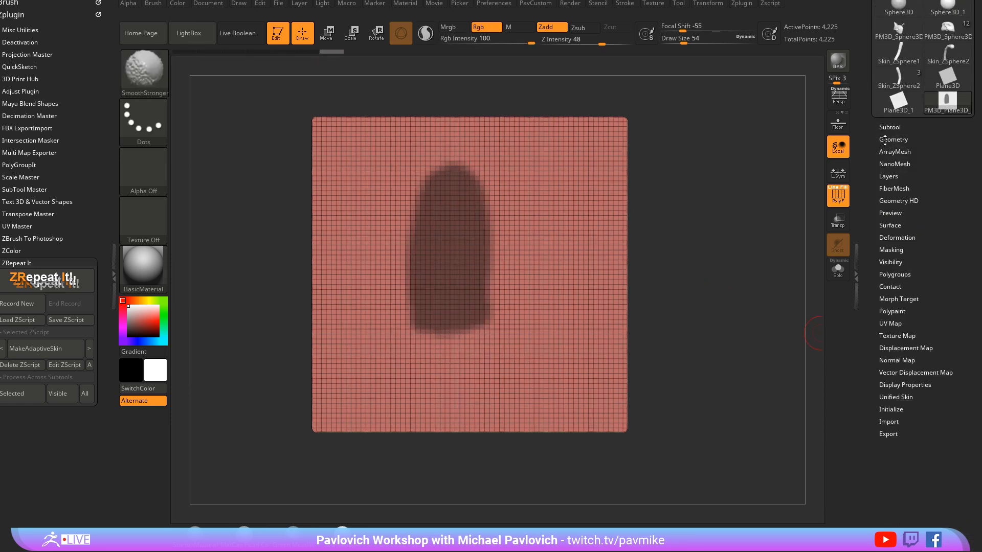
{"action": "left_click", "coordinate": [891, 139]}
{"action": "left_click_drag", "start_coordinate": [869, 142], "coordinate": [868, 94]}
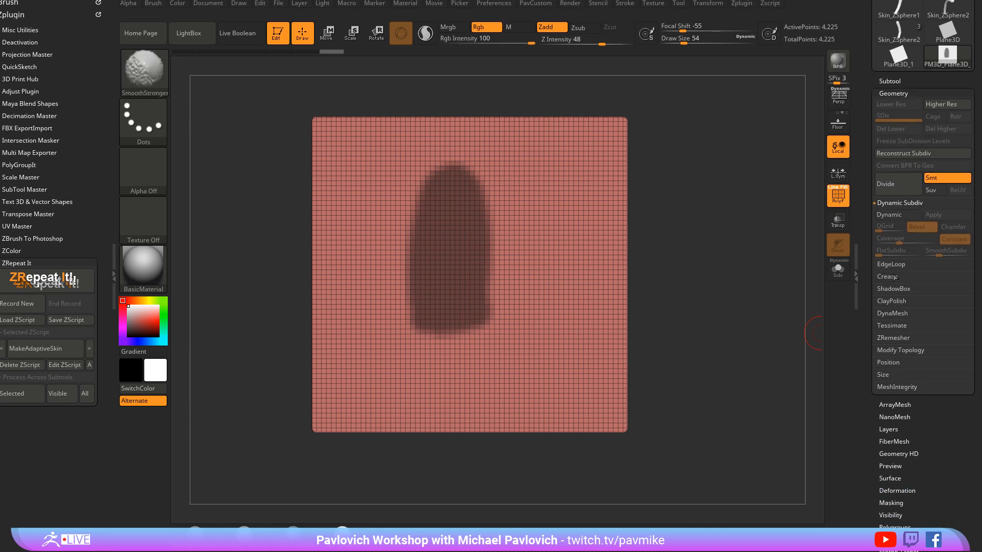
{"action": "left_click", "coordinate": [892, 266]}
{"action": "left_click", "coordinate": [903, 275]}
Step: Isolate the feather-shaped polygroup and delete the hidden rest of the plane
{"action": "left_click", "coordinate": [473, 229], "text": "ctrl+shift"}
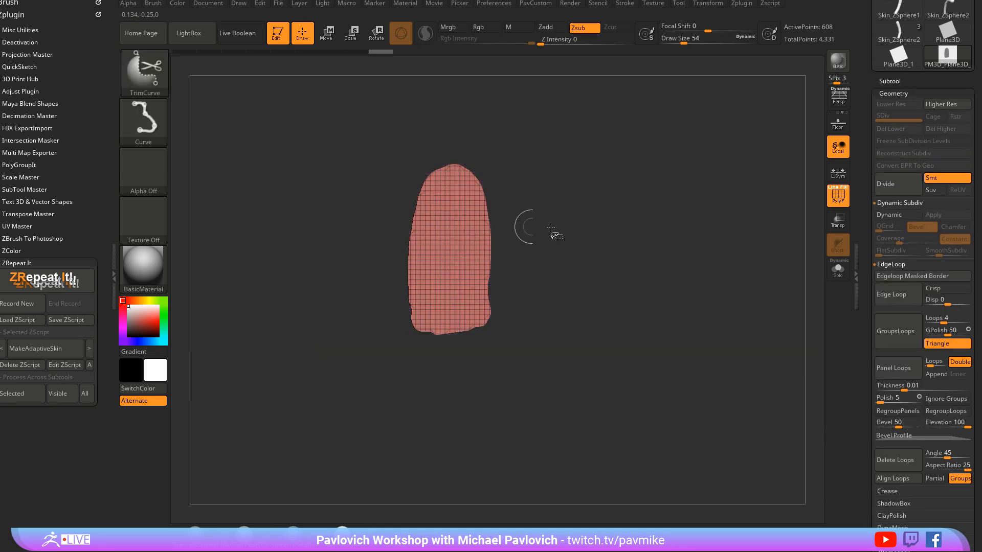
{"action": "key", "text": "grave"}
{"action": "left_click", "coordinate": [701, 220]}
{"action": "right_click_drag", "start_coordinate": [597, 256], "coordinate": [630, 251], "text": "ctrl"}
Step: ZRemesh the feather shape twice at Half polygon count with AdaptiveSize 0
{"action": "key", "text": "grave"}
{"action": "left_click_drag", "start_coordinate": [579, 435], "coordinate": [585, 379]}
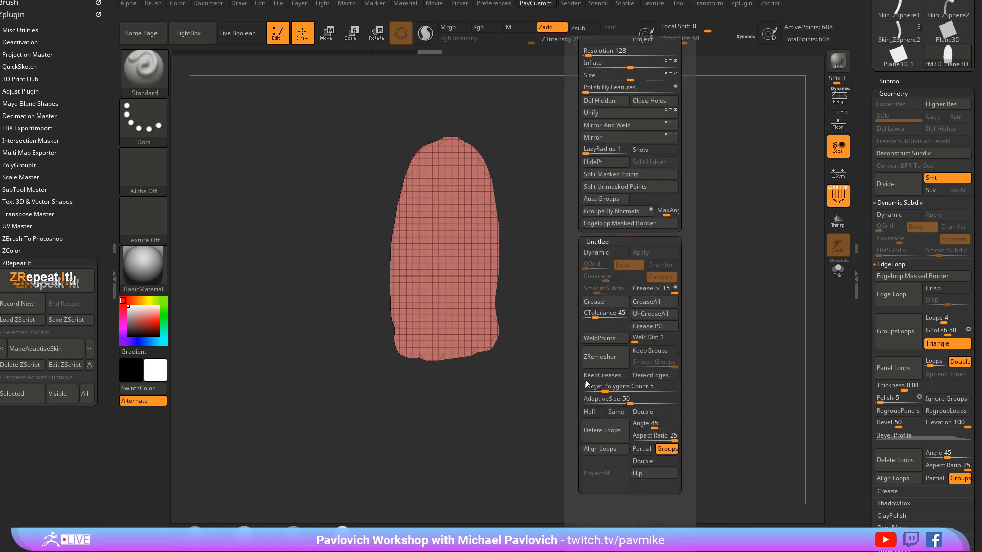
{"action": "left_click", "coordinate": [589, 412]}
{"action": "left_click_drag", "start_coordinate": [629, 402], "coordinate": [584, 403]}
{"action": "left_click", "coordinate": [611, 358]}
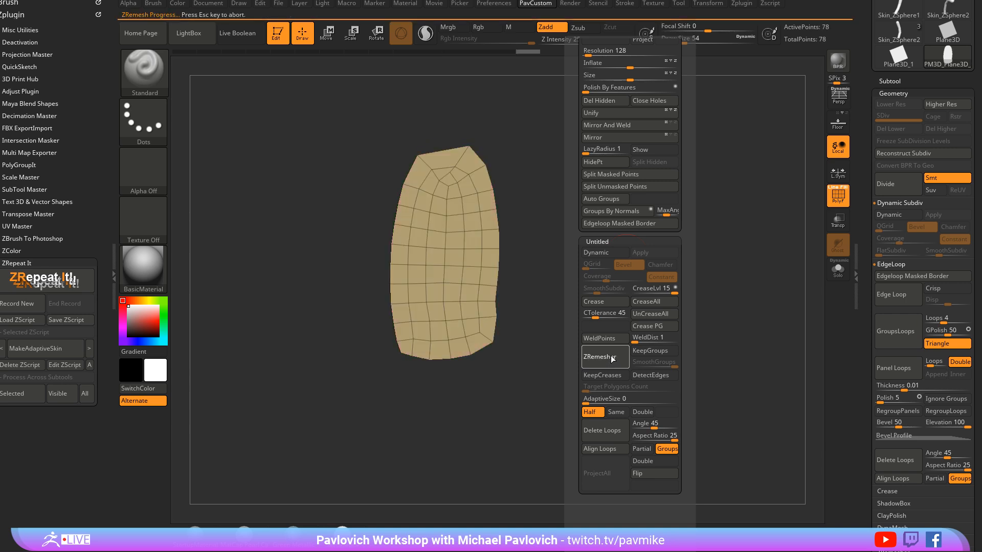
{"action": "left_click", "coordinate": [602, 359]}
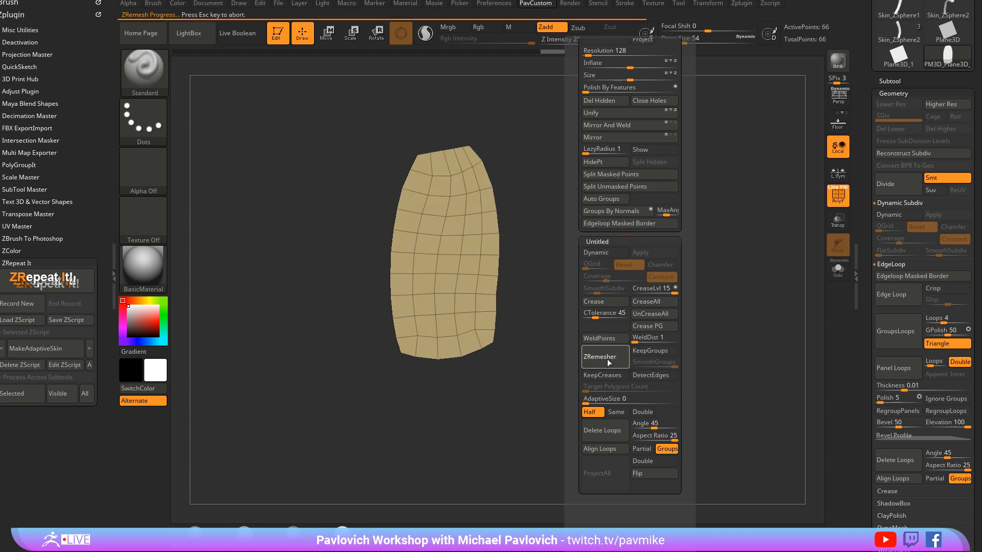
Step: Refine the outline of the feather's upper end with the Move brush
{"action": "key", "text": "s"}
{"action": "key", "text": "b"}
{"action": "key", "text": "m"}
{"action": "key", "text": "v"}
{"action": "mouse_move", "coordinate": [452, 223]}
{"action": "left_mouse_down"}
{"action": "mouse_move", "coordinate": [462, 223]}
{"action": "mouse_move", "coordinate": [445, 185]}
{"action": "mouse_move", "coordinate": [437, 213]}
{"action": "left_mouse_up"}
Step: Give the flat feather a thin thickness with ZModeler's QMesh Polygroup All
{"action": "key", "text": "s"}
{"action": "key", "text": "f"}
{"action": "key", "text": "b"}
{"action": "key", "text": "z"}
{"action": "key", "text": "m"}
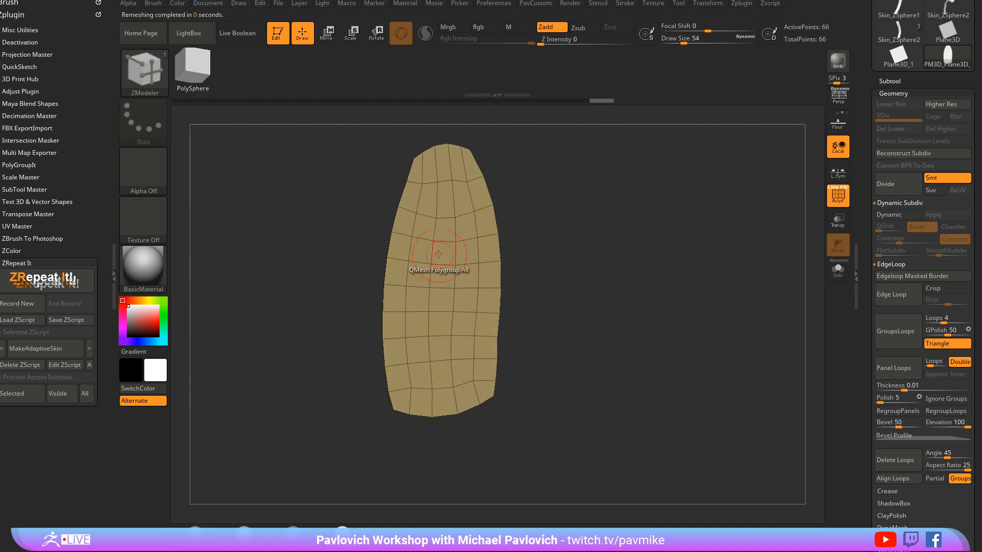
{"action": "key", "text": "space"}
{"action": "left_click_drag", "start_coordinate": [571, 275], "coordinate": [555, 276]}
{"action": "left_click_drag", "start_coordinate": [450, 277], "coordinate": [433, 276]}
{"action": "left_click_drag", "start_coordinate": [567, 267], "coordinate": [527, 254], "text": "alt"}
Step: Centre the gizmo on the unmasked mesh and bend the feather lengthwise into a shallow curve with Bend Arc
{"action": "key", "text": "w"}
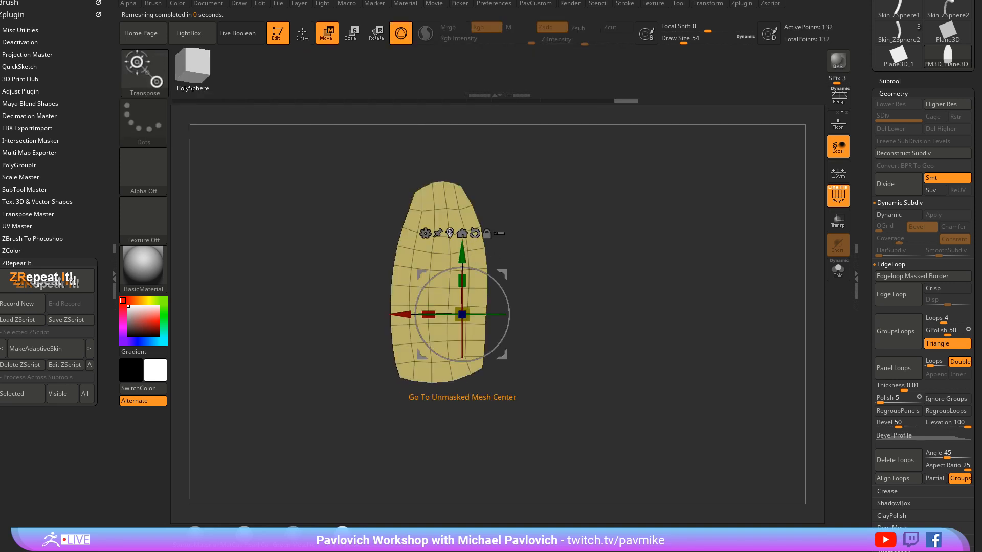
{"action": "left_click", "coordinate": [462, 233]}
{"action": "left_click", "coordinate": [402, 200]}
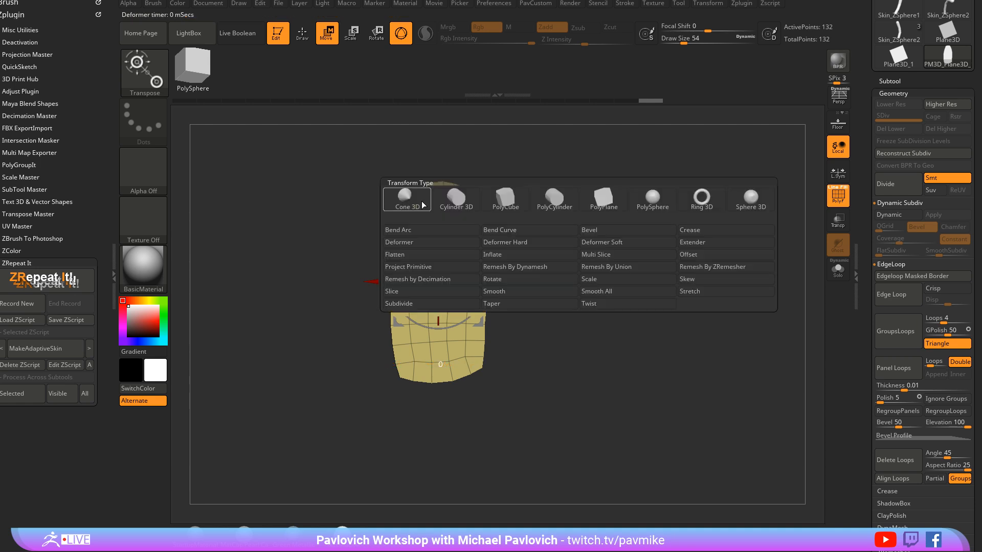
{"action": "left_click", "coordinate": [442, 228]}
{"action": "left_click_drag", "start_coordinate": [561, 168], "coordinate": [510, 172], "text": "shift"}
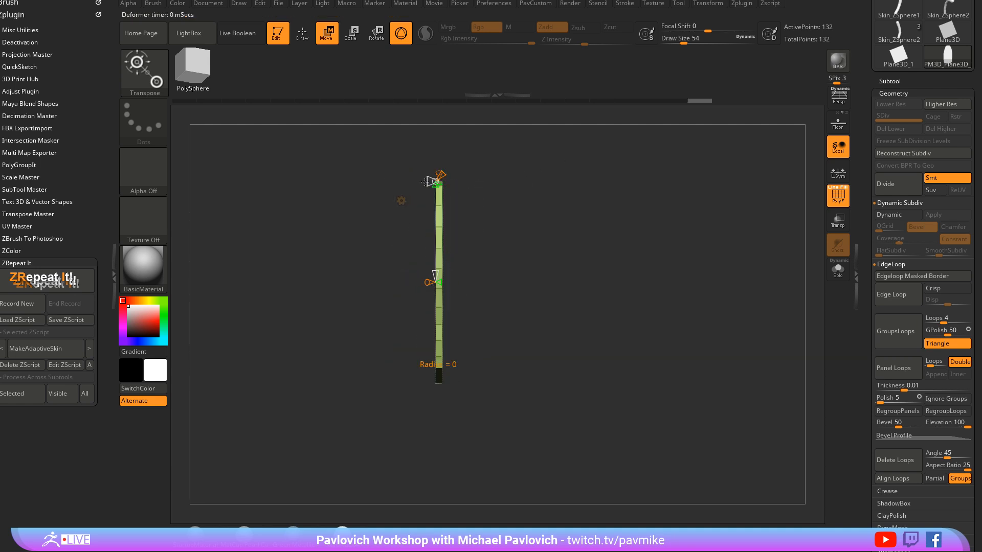
{"action": "mouse_move", "coordinate": [478, 177]}
{"action": "left_mouse_down"}
{"action": "mouse_move", "coordinate": [495, 177]}
{"action": "mouse_move", "coordinate": [511, 206]}
{"action": "mouse_move", "coordinate": [530, 190]}
{"action": "mouse_move", "coordinate": [547, 230]}
{"action": "left_mouse_up"}
{"action": "key", "text": "ctrl+z"}
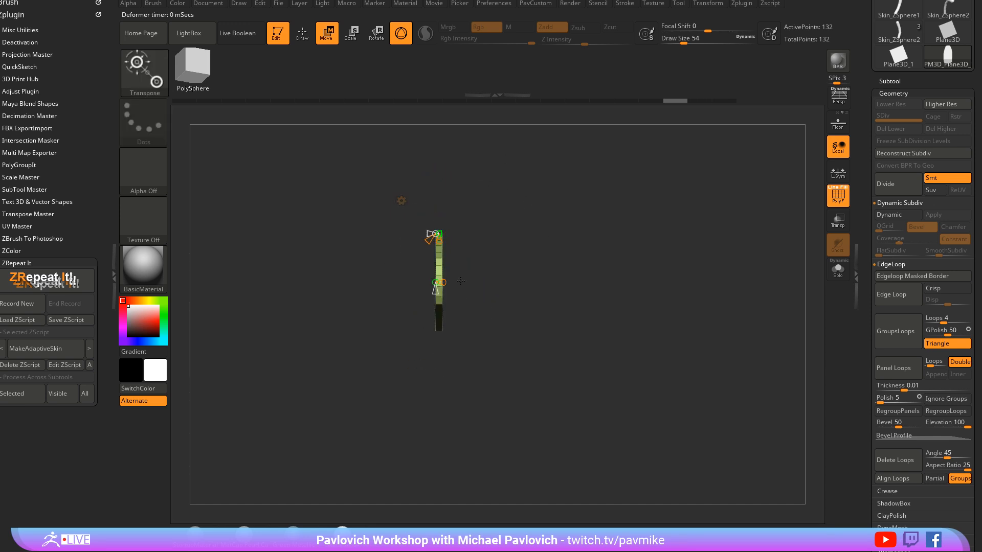
{"action": "left_click_drag", "start_coordinate": [445, 282], "coordinate": [460, 281]}
{"action": "key", "text": "ctrl+z"}
{"action": "key", "text": "q"}
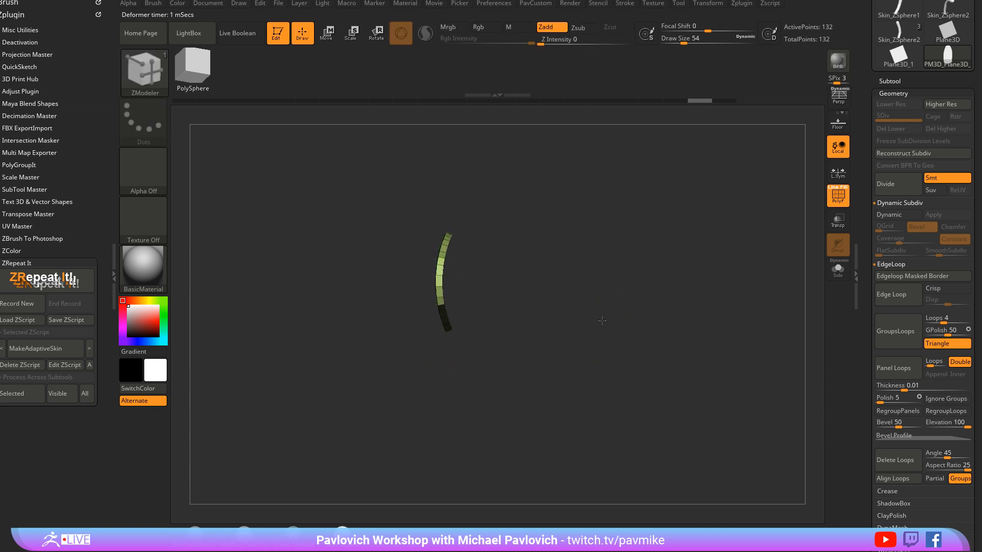
Step: Extrude one polygon at the feather's lower end into a long stem with ZModeler's QMesh A Poly
{"action": "mouse_move", "coordinate": [602, 307]}
{"action": "left_mouse_down", "text": "shift"}
{"action": "mouse_move", "coordinate": [653, 287]}
{"action": "mouse_move", "coordinate": [660, 220]}
{"action": "left_mouse_up", "text": "shift"}
{"action": "left_click_drag", "start_coordinate": [660, 220], "coordinate": [677, 272]}
{"action": "mouse_move", "coordinate": [650, 322]}
{"action": "left_mouse_down"}
{"action": "mouse_move", "coordinate": [656, 301]}
{"action": "mouse_move", "coordinate": [690, 295]}
{"action": "mouse_move", "coordinate": [651, 259]}
{"action": "left_mouse_up"}
{"action": "key", "text": "space"}
{"action": "key", "text": "space"}
{"action": "left_click", "coordinate": [418, 265]}
{"action": "left_click_drag", "start_coordinate": [575, 229], "coordinate": [586, 250]}
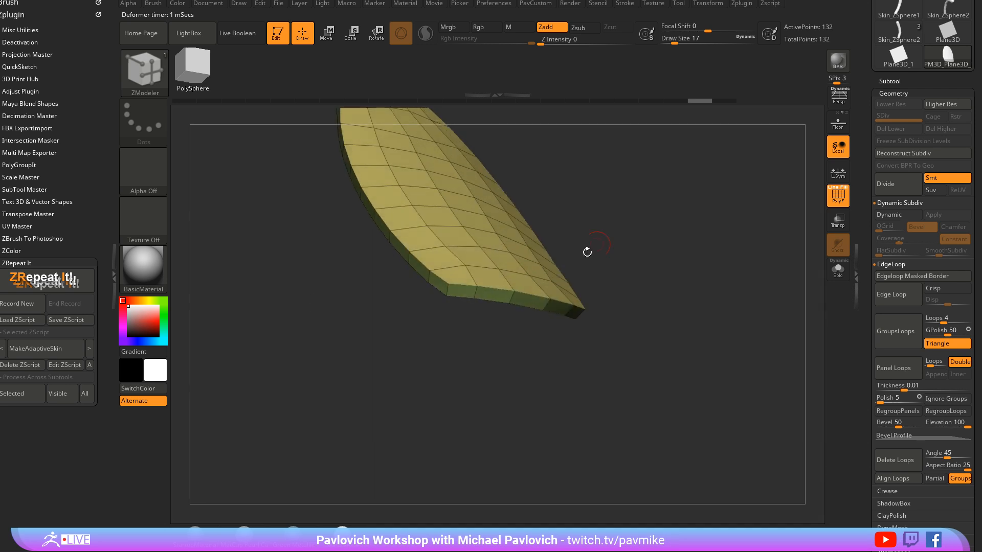
{"action": "left_click_drag", "start_coordinate": [528, 303], "coordinate": [599, 408]}
{"action": "mouse_move", "coordinate": [599, 408]}
{"action": "left_mouse_down"}
{"action": "mouse_move", "coordinate": [568, 328]}
{"action": "mouse_move", "coordinate": [554, 314]}
{"action": "mouse_move", "coordinate": [529, 321]}
{"action": "left_mouse_up"}
Step: Adjust the feather's stem with the Move brush at Draw Size 65
{"action": "key", "text": "s"}
{"action": "key", "text": "b"}
{"action": "key", "text": "m"}
{"action": "key", "text": "v"}
{"action": "left_click_drag", "start_coordinate": [508, 273], "coordinate": [514, 274]}
{"action": "left_click_drag", "start_coordinate": [606, 307], "coordinate": [608, 286], "text": "alt"}
{"action": "mouse_move", "coordinate": [659, 291]}
{"action": "left_mouse_down"}
{"action": "mouse_move", "coordinate": [630, 285]}
{"action": "mouse_move", "coordinate": [628, 270]}
{"action": "mouse_move", "coordinate": [607, 311]}
{"action": "left_mouse_up"}
{"action": "left_click_drag", "start_coordinate": [529, 305], "coordinate": [530, 313]}
{"action": "mouse_move", "coordinate": [577, 307]}
{"action": "left_mouse_down"}
{"action": "mouse_move", "coordinate": [615, 304]}
{"action": "mouse_move", "coordinate": [593, 348]}
{"action": "left_mouse_up"}
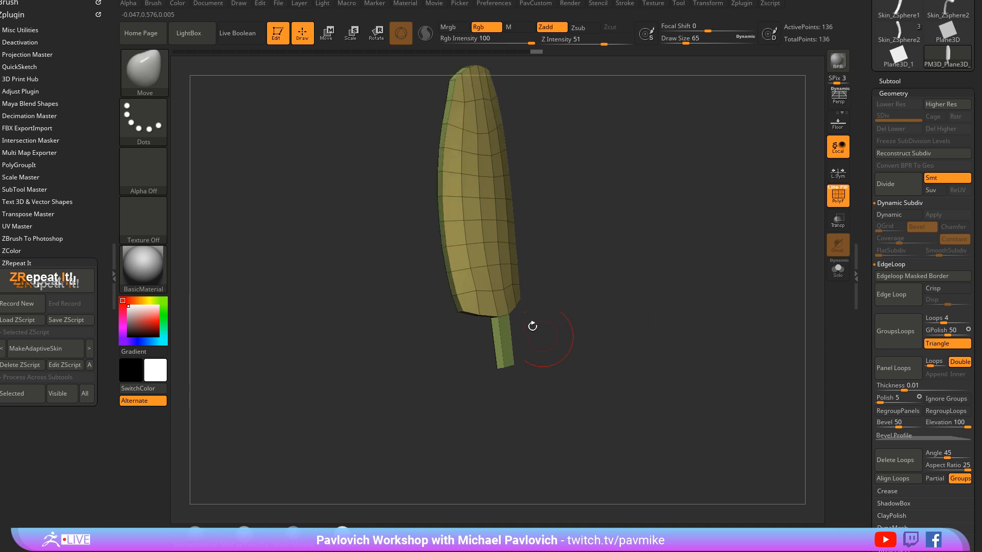
Step: Remove the extruded stem from the feather with ZModeler's QMesh A Poly
{"action": "key", "text": "b"}
{"action": "key", "text": "z"}
{"action": "key", "text": "m"}
{"action": "key", "text": "space"}
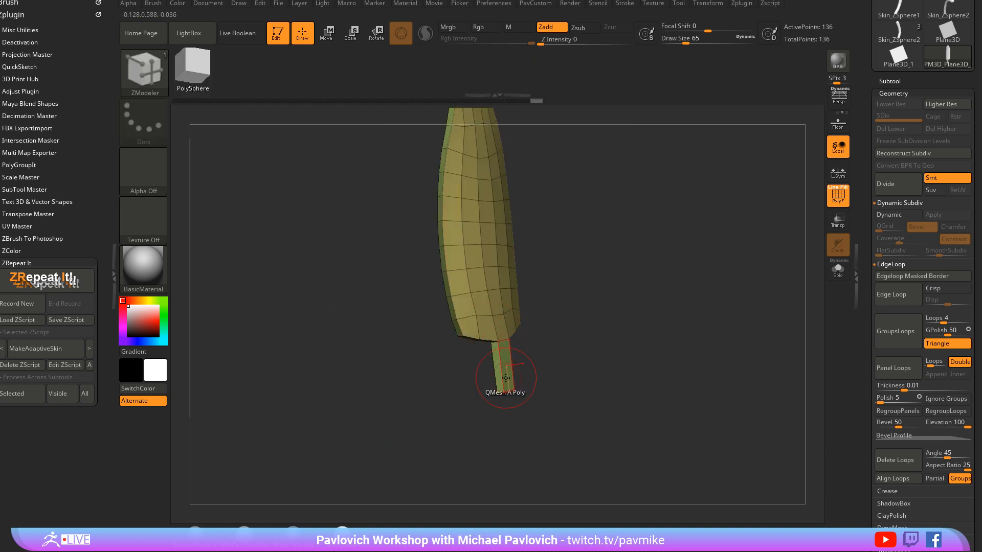
{"action": "left_click_drag", "start_coordinate": [506, 384], "coordinate": [417, 442]}
Step: Crease the feather's polygroup borders at crease level 1 and preview it with Dynamic Subdivision and the polyframe hidden
{"action": "left_click_drag", "start_coordinate": [646, 345], "coordinate": [662, 329]}
{"action": "key", "text": "5"}
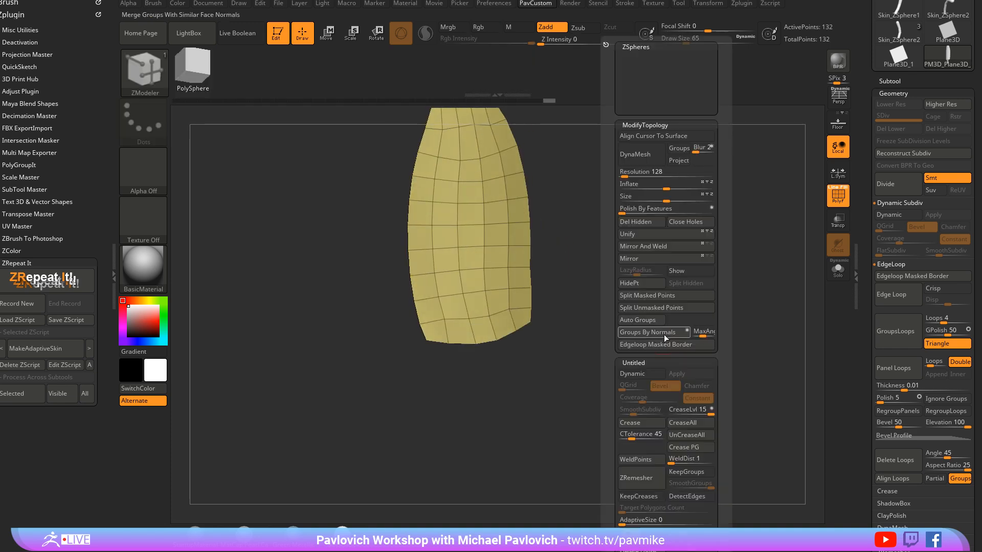
{"action": "left_click", "coordinate": [687, 447]}
{"action": "left_click", "coordinate": [688, 410]}
{"action": "type", "text": "1"}
{"action": "key", "text": "Return"}
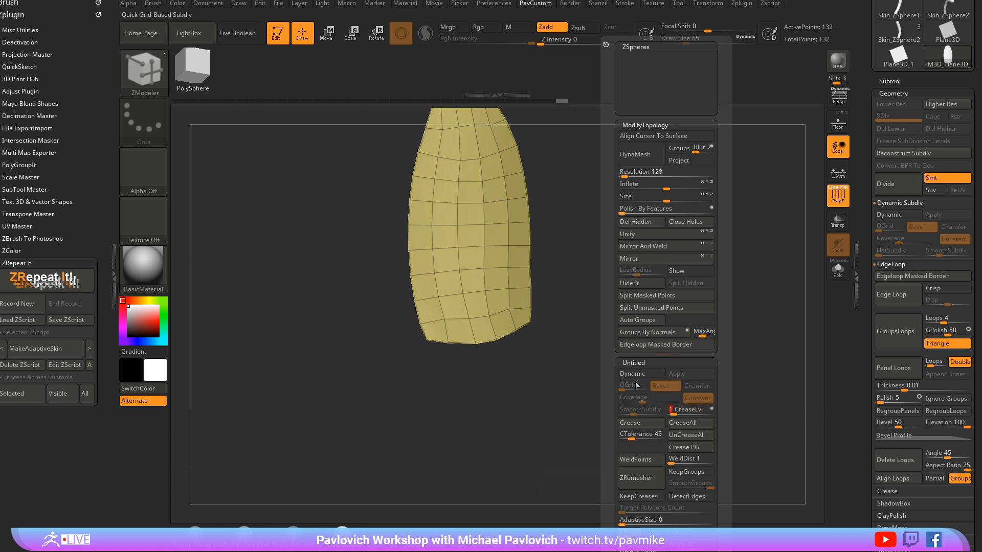
{"action": "left_click", "coordinate": [634, 374]}
{"action": "left_click_drag", "start_coordinate": [660, 327], "coordinate": [741, 276], "text": "alt"}
{"action": "left_click", "coordinate": [831, 201]}
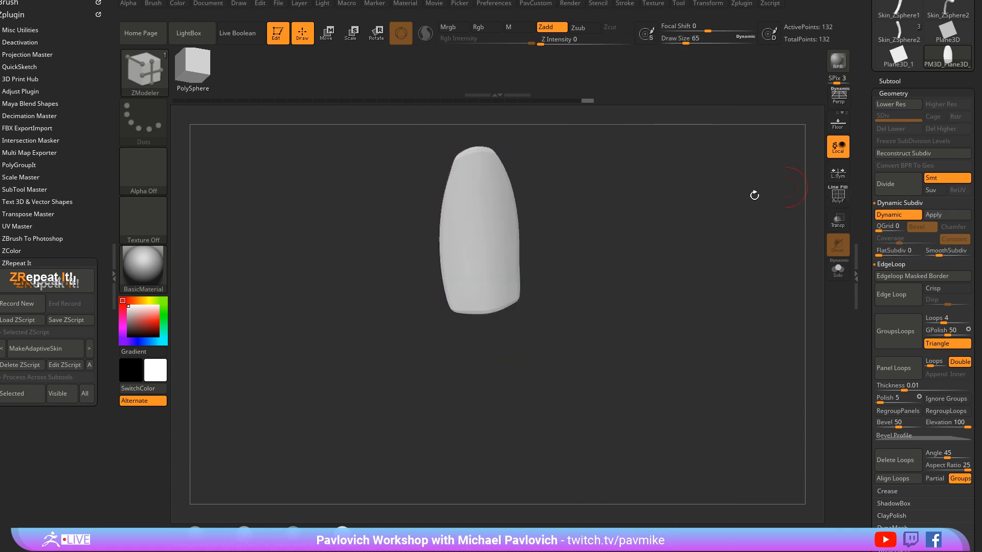
Step: Turn the feather upside down in the view and create a new InsertMesh brush from it
{"action": "mouse_move", "coordinate": [810, 196]}
{"action": "left_mouse_down"}
{"action": "mouse_move", "coordinate": [652, 288]}
{"action": "mouse_move", "coordinate": [708, 267]}
{"action": "mouse_move", "coordinate": [757, 266]}
{"action": "mouse_move", "coordinate": [704, 256]}
{"action": "mouse_move", "coordinate": [703, 312]}
{"action": "mouse_move", "coordinate": [752, 358]}
{"action": "mouse_move", "coordinate": [713, 351]}
{"action": "mouse_move", "coordinate": [672, 318]}
{"action": "left_mouse_up"}
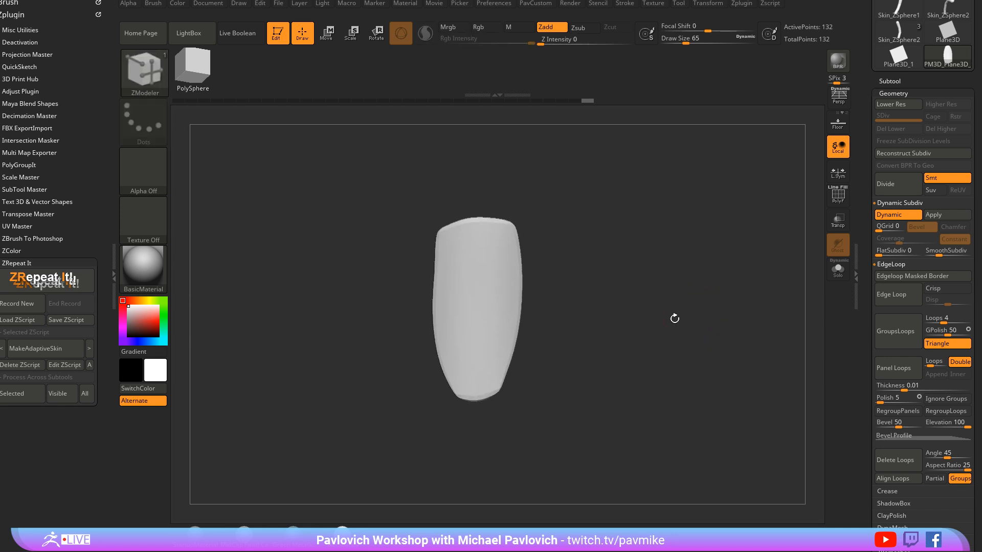
{"action": "key", "text": "b"}
{"action": "left_click", "coordinate": [407, 525]}
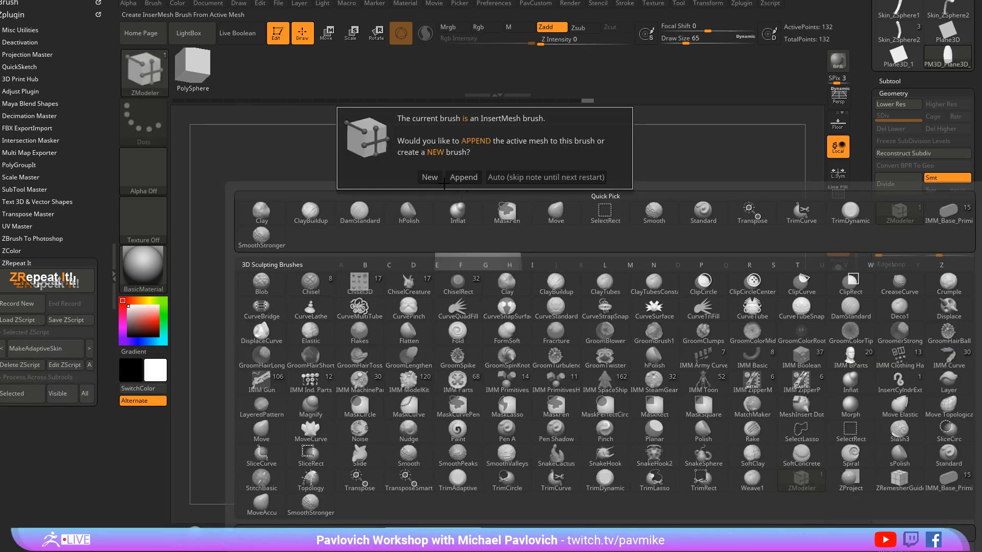
{"action": "left_click", "coordinate": [430, 177]}
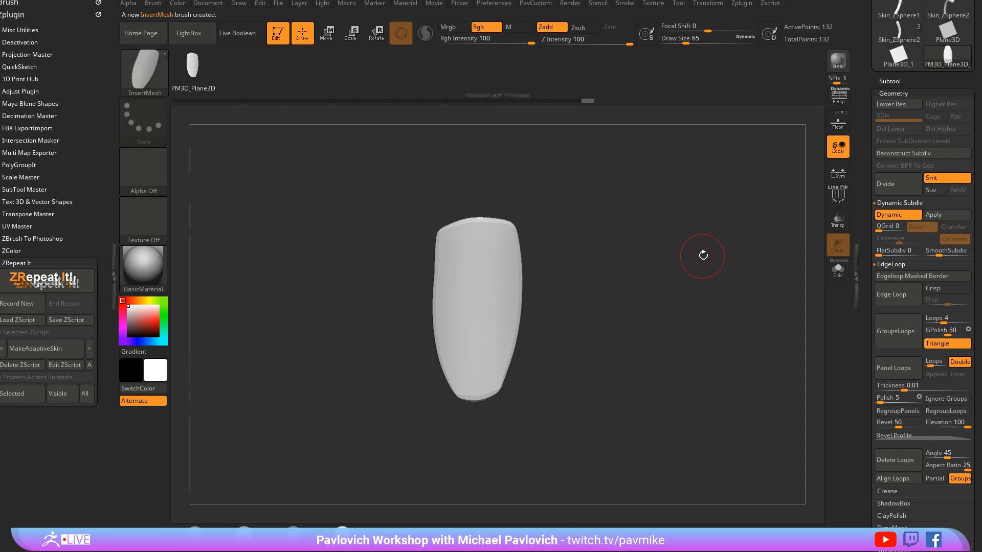
Step: Switch to 2.5D mode and replace the canvas content with a newly drawn PolyMesh3D star
{"action": "left_click", "coordinate": [280, 37]}
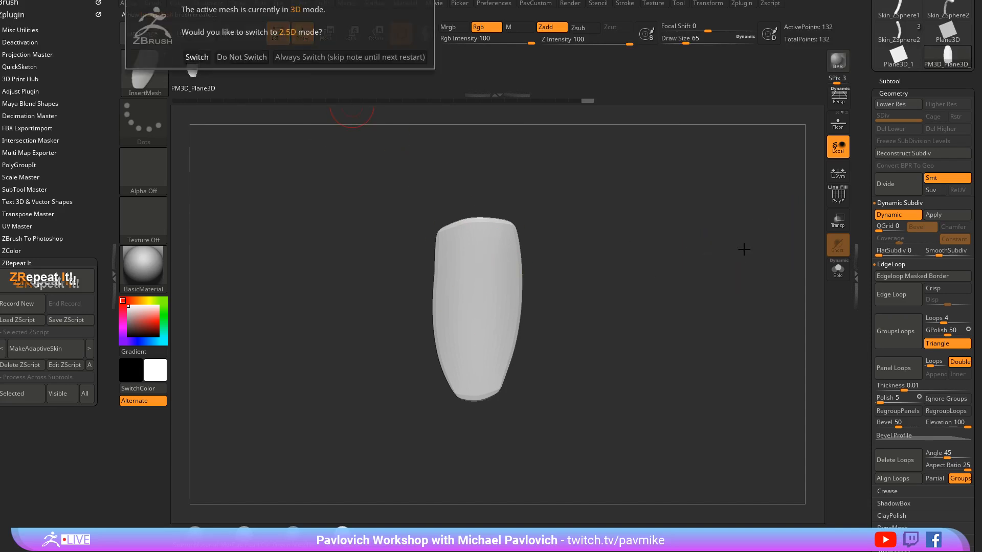
{"action": "left_click", "coordinate": [206, 61]}
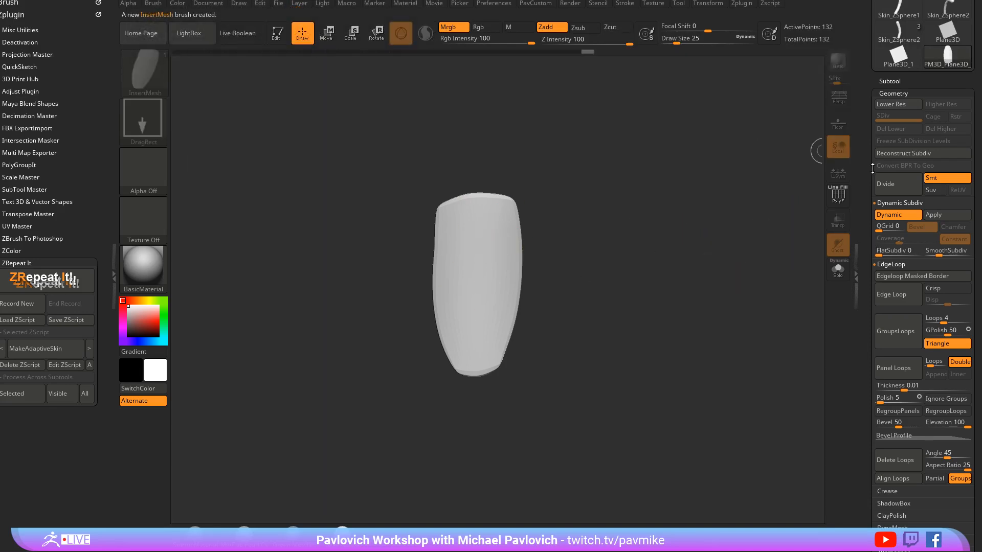
{"action": "left_click_drag", "start_coordinate": [873, 168], "coordinate": [873, 407]}
{"action": "left_click", "coordinate": [943, 156]}
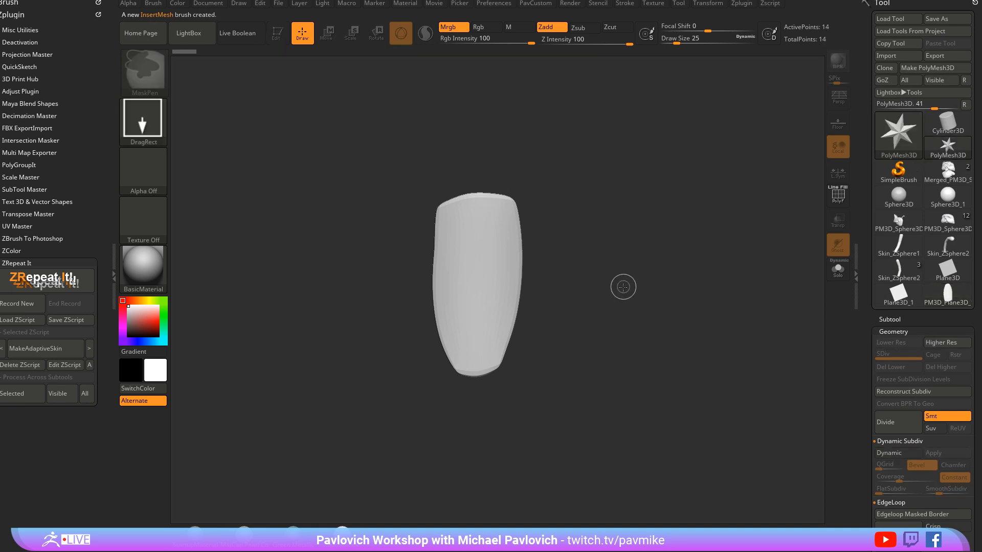
{"action": "key", "text": "ctrl+n"}
{"action": "left_click_drag", "start_coordinate": [485, 313], "coordinate": [482, 355]}
Step: Initialize the star as a QCube with a resolution of 2 on X, Y and Z and show its polyframe
{"action": "scroll", "coordinate": [920, 256], "scroll_direction": "down", "scroll_amount": 10}
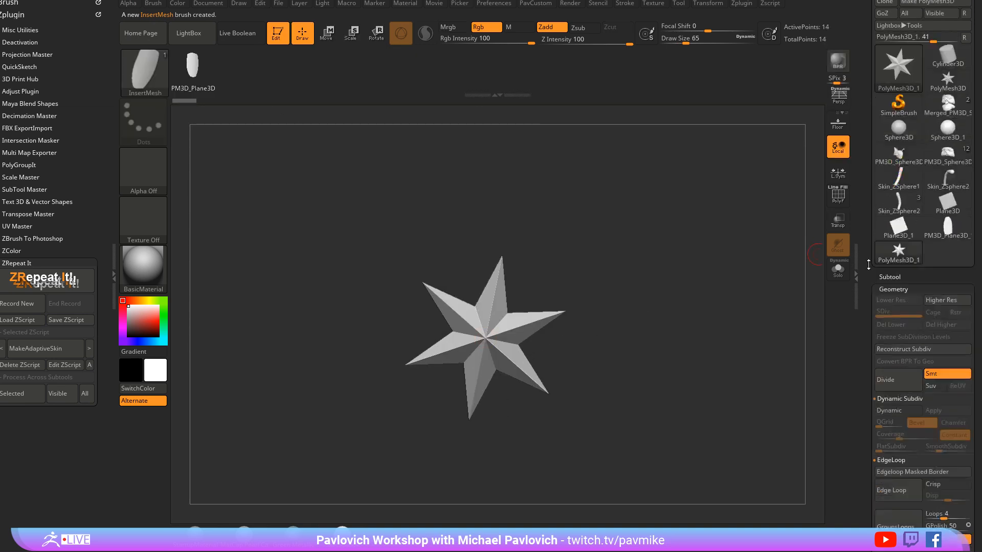
{"action": "left_click_drag", "start_coordinate": [751, 281], "coordinate": [830, 282], "text": "shift"}
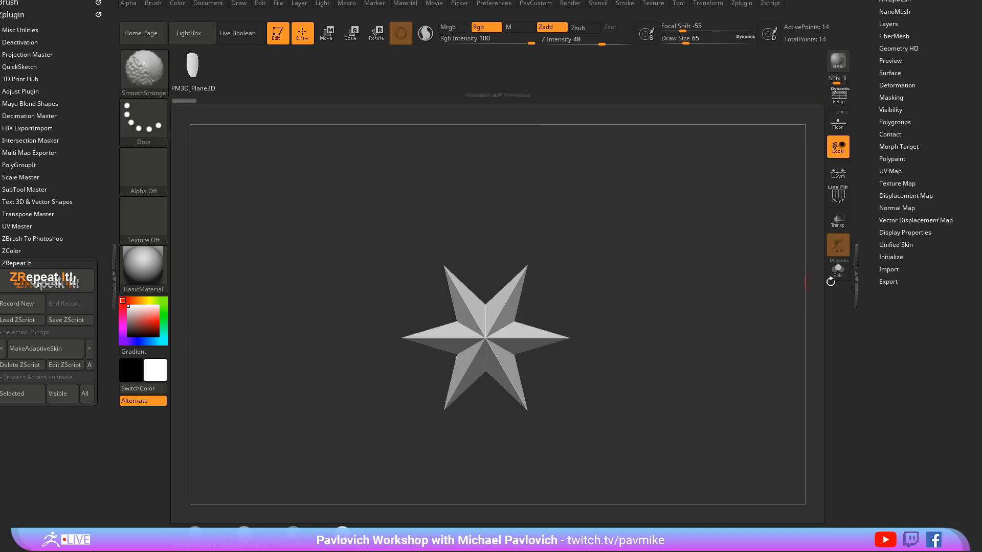
{"action": "left_click", "coordinate": [891, 257]}
{"action": "left_click", "coordinate": [886, 268]}
{"action": "left_click", "coordinate": [837, 197]}
{"action": "left_click_drag", "start_coordinate": [685, 254], "coordinate": [669, 286]}
Step: Flatten the cube into a thin block by scaling it along one axis with the gizmo
{"action": "key", "text": "w"}
{"action": "left_click_drag", "start_coordinate": [497, 330], "coordinate": [483, 331]}
{"action": "key", "text": "q"}
Step: Delete the edge loop running around the middle of the block's thickness with ZModeler
{"action": "mouse_move", "coordinate": [593, 286]}
{"action": "left_mouse_down"}
{"action": "mouse_move", "coordinate": [607, 257]}
{"action": "mouse_move", "coordinate": [588, 276]}
{"action": "left_mouse_up"}
{"action": "key", "text": "space"}
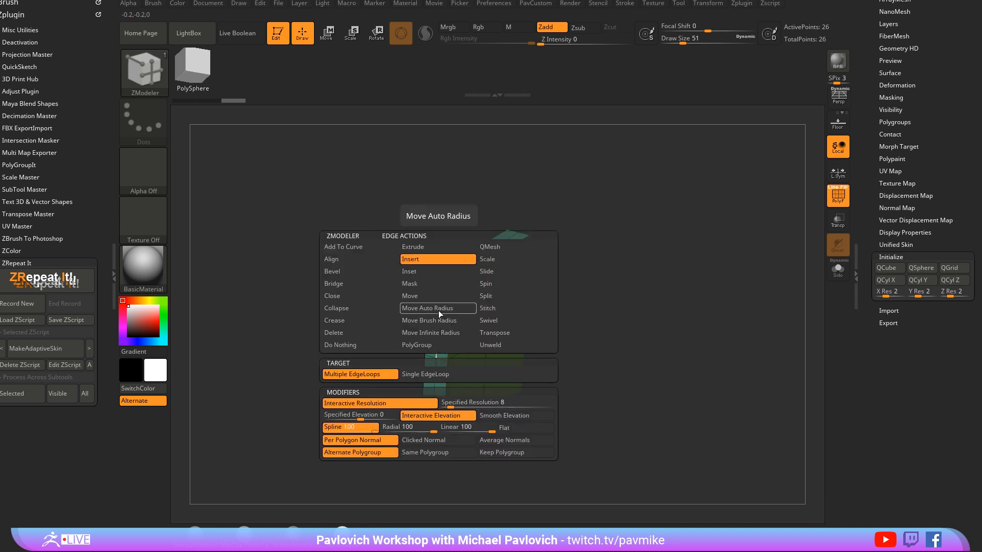
{"action": "left_click", "coordinate": [394, 315]}
{"action": "key", "text": "space"}
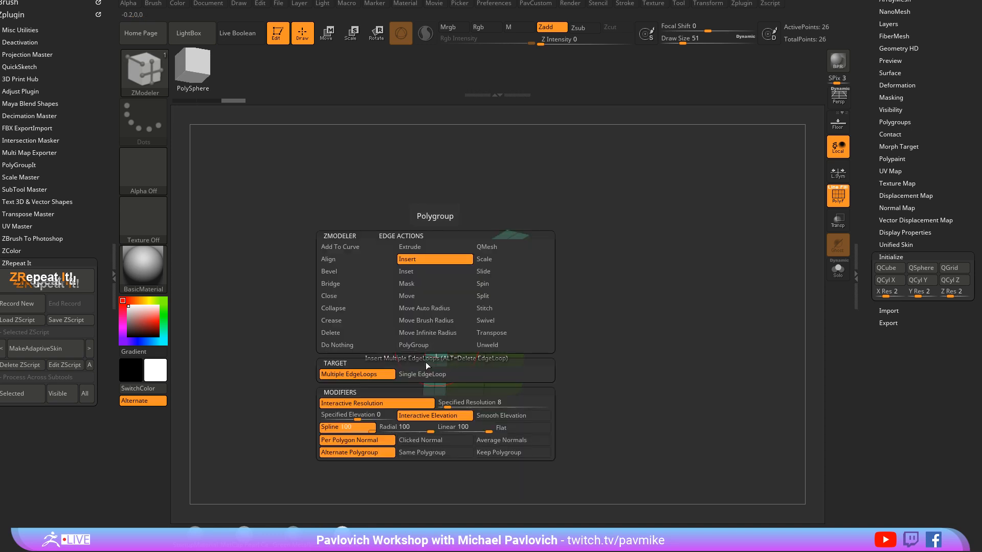
{"action": "left_click", "coordinate": [437, 341], "text": "alt"}
Step: Mask around the block's upper middle, raise the middle points into a peak with the gizmo, and clear the mask
{"action": "mouse_move", "coordinate": [623, 274]}
{"action": "left_mouse_down", "text": "shift"}
{"action": "mouse_move", "coordinate": [605, 237]}
{"action": "mouse_move", "coordinate": [574, 247]}
{"action": "left_mouse_up", "text": "shift"}
{"action": "key", "text": "s"}
{"action": "key", "text": "w"}
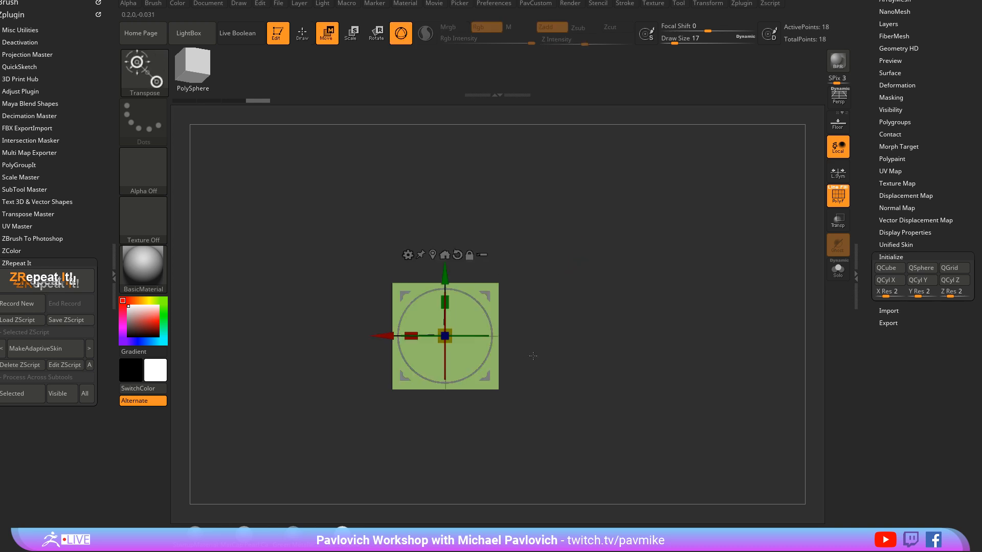
{"action": "left_click_drag", "start_coordinate": [426, 201], "coordinate": [472, 312], "text": "ctrl"}
{"action": "left_click_drag", "start_coordinate": [445, 273], "coordinate": [470, 227]}
{"action": "key", "text": "q"}
{"action": "left_click", "coordinate": [620, 289], "text": "ctrl"}
{"action": "mouse_move", "coordinate": [620, 289]}
{"action": "left_mouse_down"}
{"action": "mouse_move", "coordinate": [595, 297]}
{"action": "mouse_move", "coordinate": [621, 305]}
{"action": "left_mouse_up"}
Step: Turn on Dynamic Subdivision for the peaked block, set its crease level to 1 and crease its polygroup borders
{"action": "key", "text": "shift+space"}
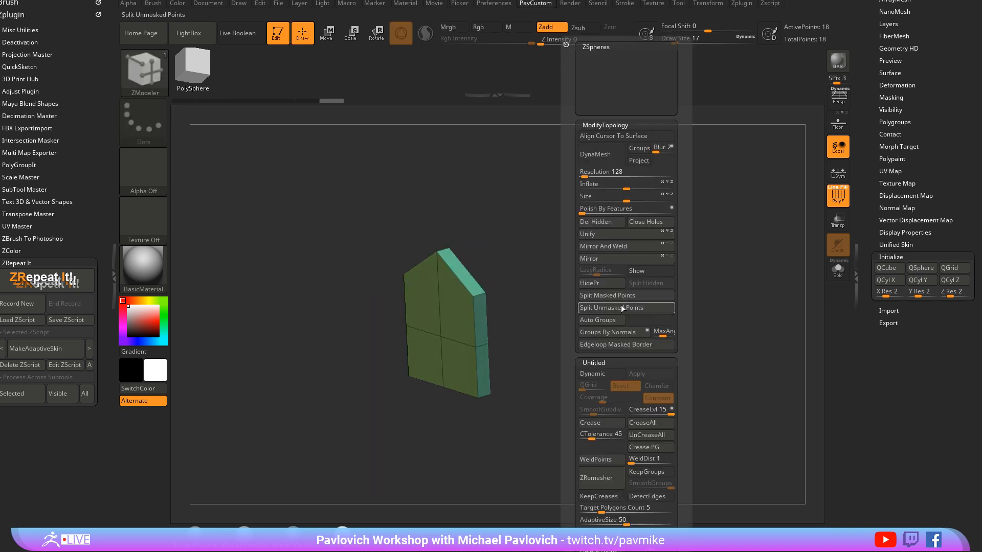
{"action": "left_click", "coordinate": [592, 373]}
{"action": "left_click", "coordinate": [634, 412]}
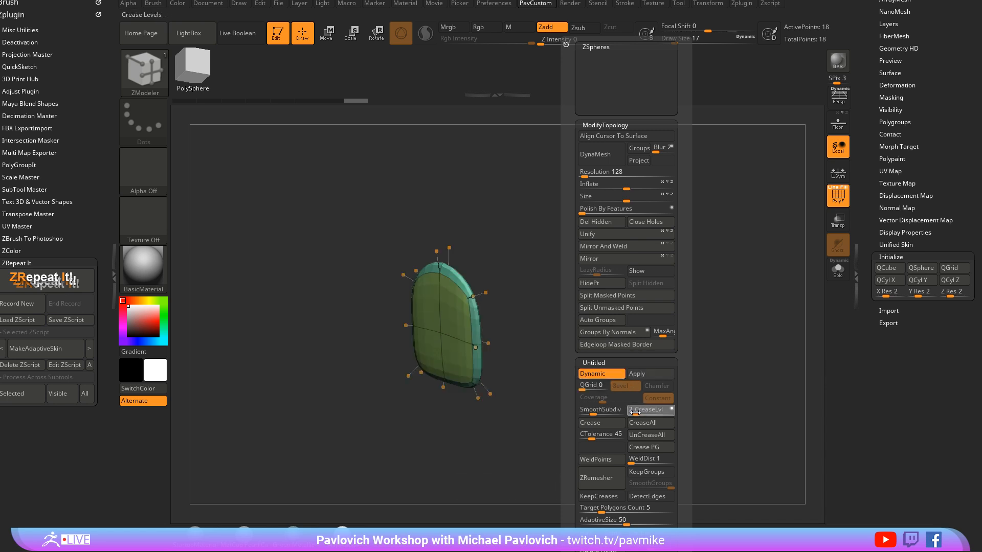
{"action": "left_click_drag", "start_coordinate": [593, 412], "coordinate": [593, 410]}
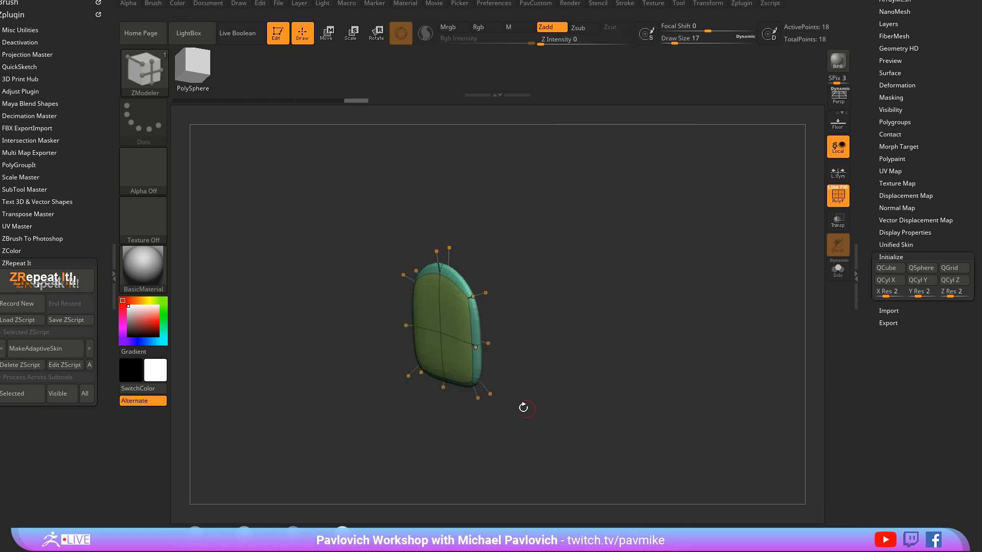
{"action": "mouse_move", "coordinate": [523, 408]}
{"action": "left_mouse_down", "text": "shift"}
{"action": "mouse_move", "coordinate": [581, 300]}
{"action": "mouse_move", "coordinate": [626, 311]}
{"action": "mouse_move", "coordinate": [583, 225]}
{"action": "mouse_move", "coordinate": [605, 340]}
{"action": "left_mouse_up", "text": "shift"}
{"action": "key", "text": "2"}
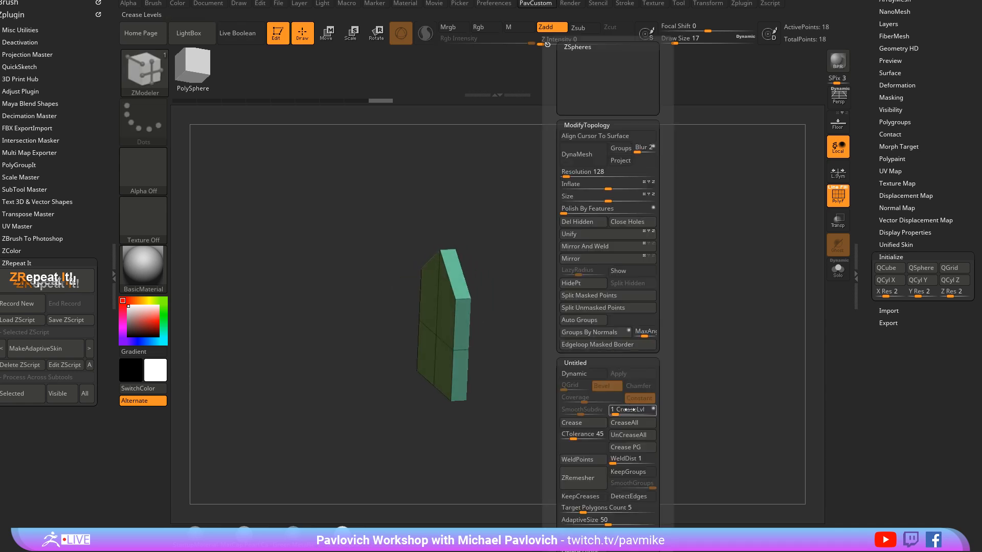
{"action": "left_click", "coordinate": [631, 448]}
{"action": "left_click_drag", "start_coordinate": [523, 274], "coordinate": [614, 304]}
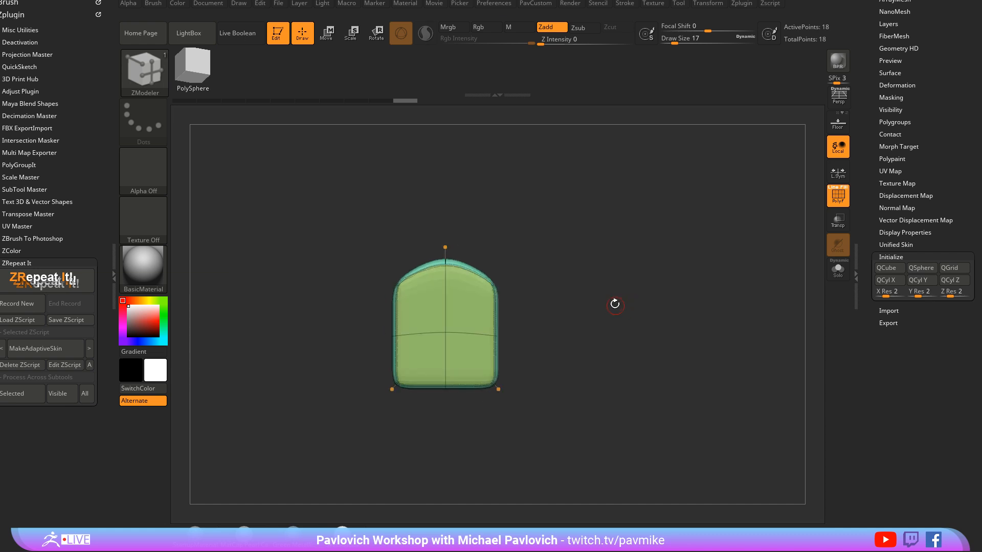
Step: Stretch the rounded feather block taller by scaling it along Y with the gizmo
{"action": "left_click", "coordinate": [837, 195]}
{"action": "left_click_drag", "start_coordinate": [662, 233], "coordinate": [648, 262]}
{"action": "key", "text": "shift+f"}
{"action": "key", "text": "w"}
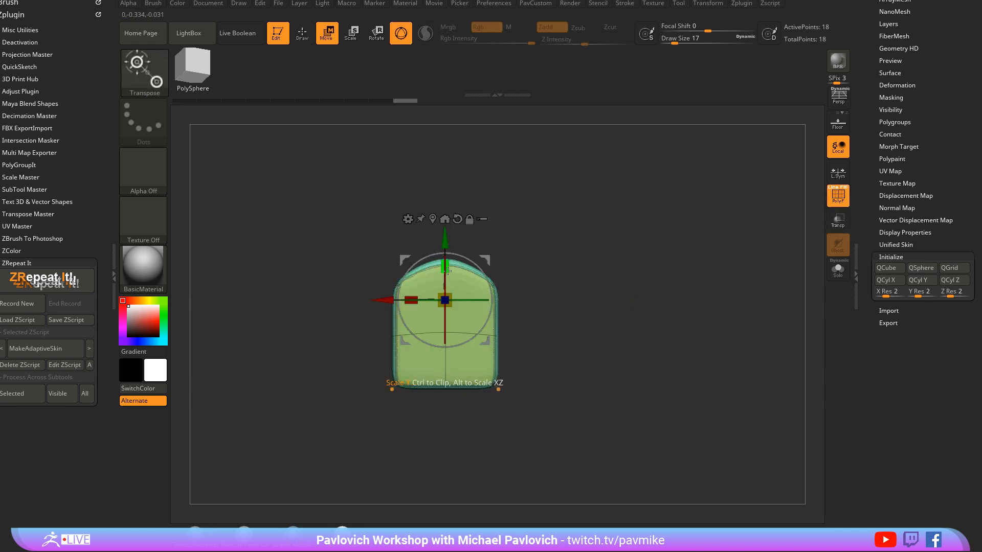
{"action": "left_click_drag", "start_coordinate": [447, 271], "coordinate": [446, 258]}
{"action": "key", "text": "q"}
{"action": "mouse_move", "coordinate": [639, 244]}
{"action": "left_mouse_down", "text": "alt"}
{"action": "mouse_move", "coordinate": [696, 276]}
{"action": "mouse_move", "coordinate": [683, 278]}
{"action": "left_mouse_up", "text": "alt"}
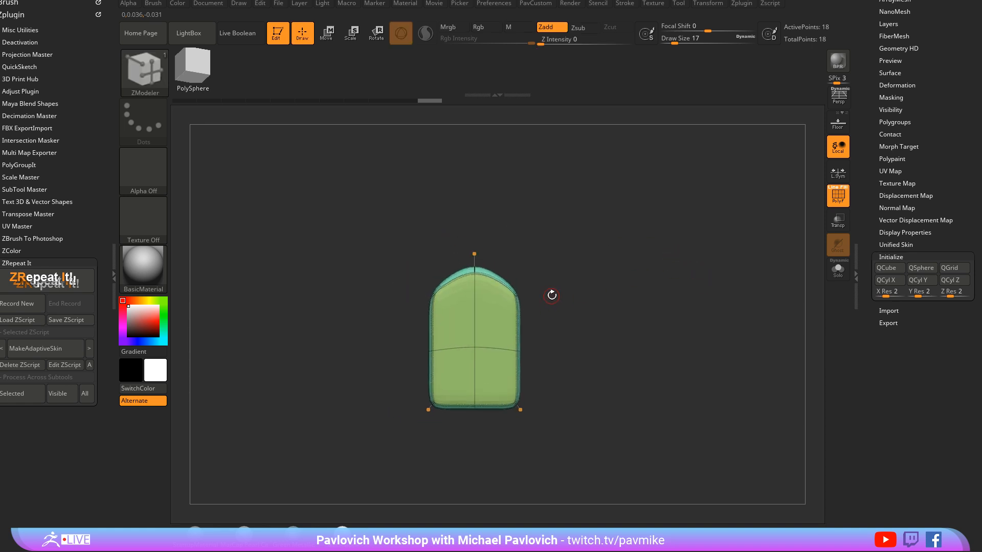
Step: Shape the feather's silhouette with the Move brush, bulging both sides outward and slightly narrowing the base
{"action": "key", "text": "s"}
{"action": "left_click_drag", "start_coordinate": [551, 295], "coordinate": [567, 295]}
{"action": "key", "text": "b"}
{"action": "key", "text": "m"}
{"action": "key", "text": "v"}
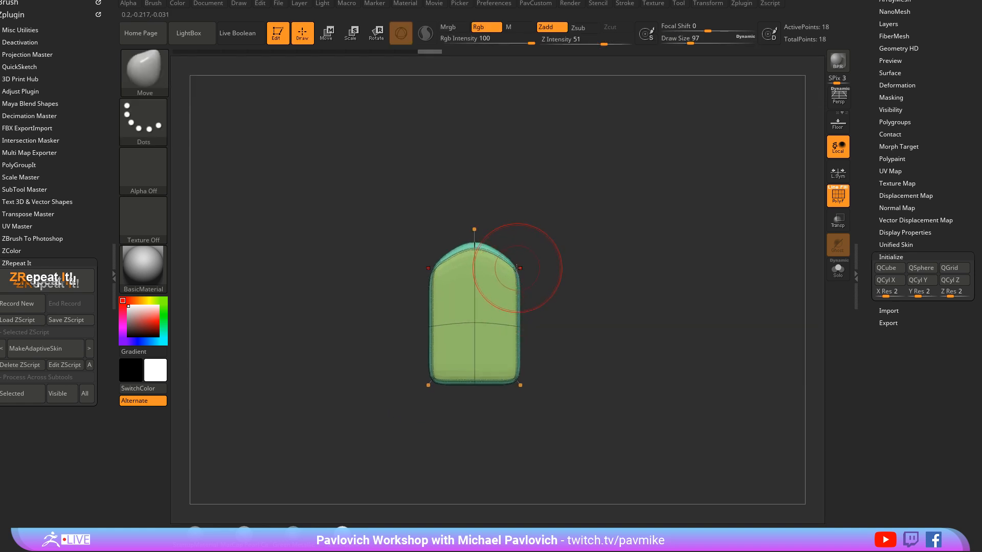
{"action": "left_click_drag", "start_coordinate": [517, 270], "coordinate": [521, 269]}
{"action": "left_click_drag", "start_coordinate": [519, 323], "coordinate": [528, 323]}
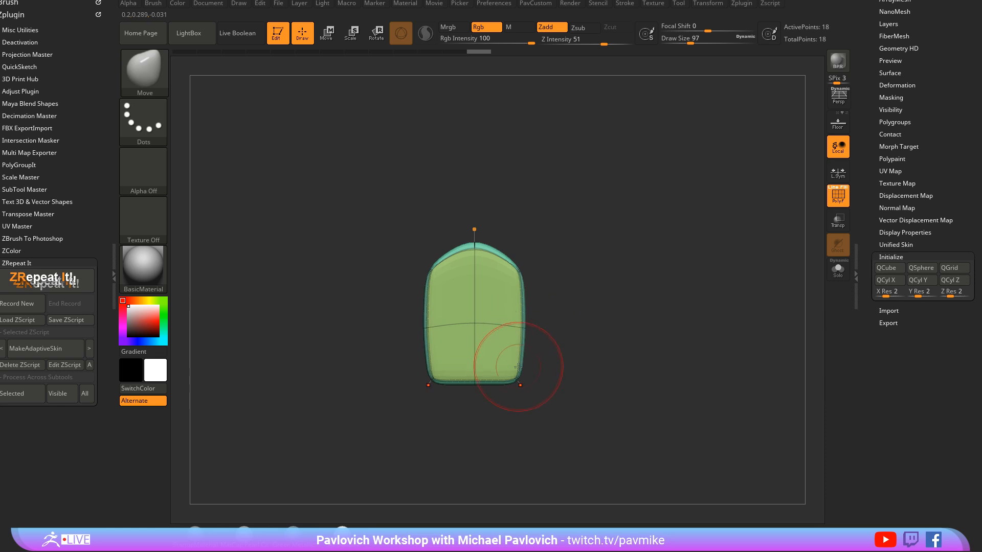
{"action": "left_click_drag", "start_coordinate": [512, 376], "coordinate": [514, 376]}
{"action": "left_click_drag", "start_coordinate": [522, 323], "coordinate": [525, 321]}
{"action": "left_click_drag", "start_coordinate": [520, 272], "coordinate": [522, 271]}
{"action": "key", "text": "s"}
{"action": "left_click", "coordinate": [631, 275]}
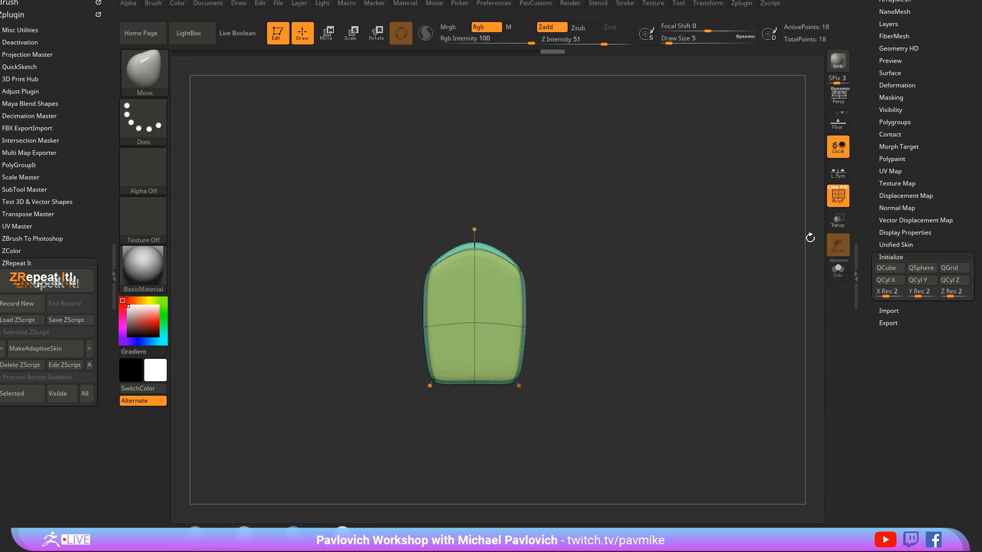
Step: Hide the polyframe and append the finished feather mesh to the existing InsertMesh brush
{"action": "left_click", "coordinate": [839, 197]}
{"action": "left_click_drag", "start_coordinate": [861, 195], "coordinate": [848, 376]}
{"action": "key", "text": "s"}
{"action": "left_click", "coordinate": [712, 327]}
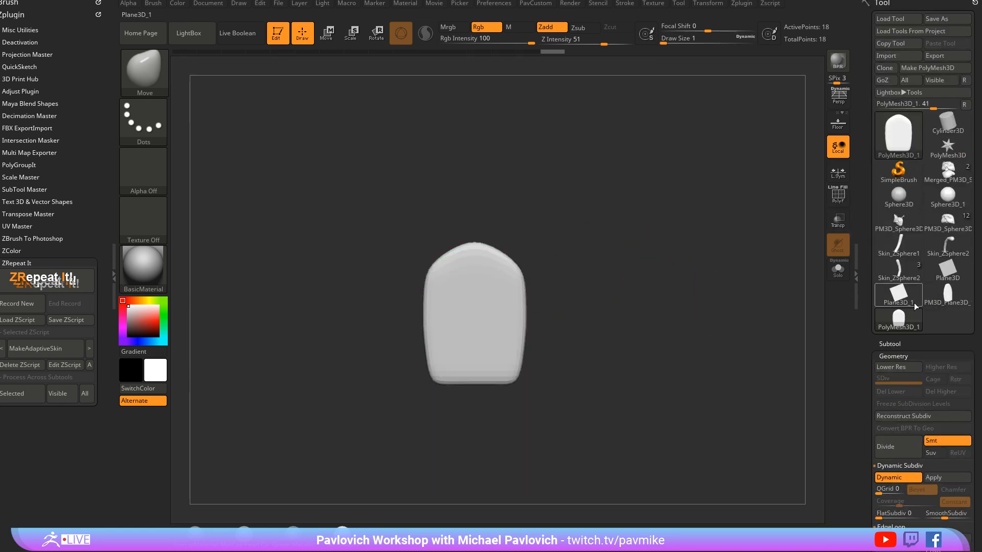
{"action": "left_click_drag", "start_coordinate": [688, 304], "coordinate": [684, 311]}
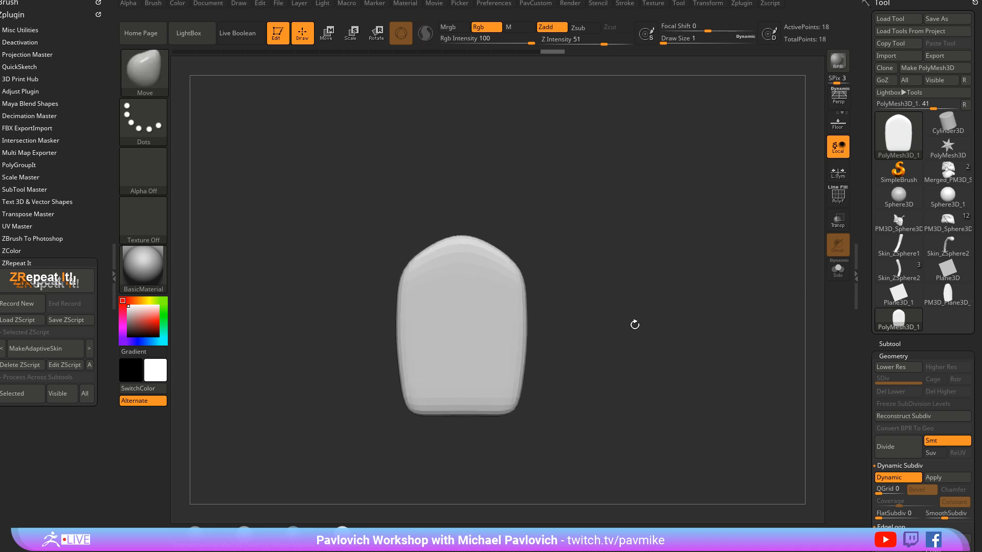
{"action": "key", "text": "b"}
{"action": "left_click", "coordinate": [368, 508]}
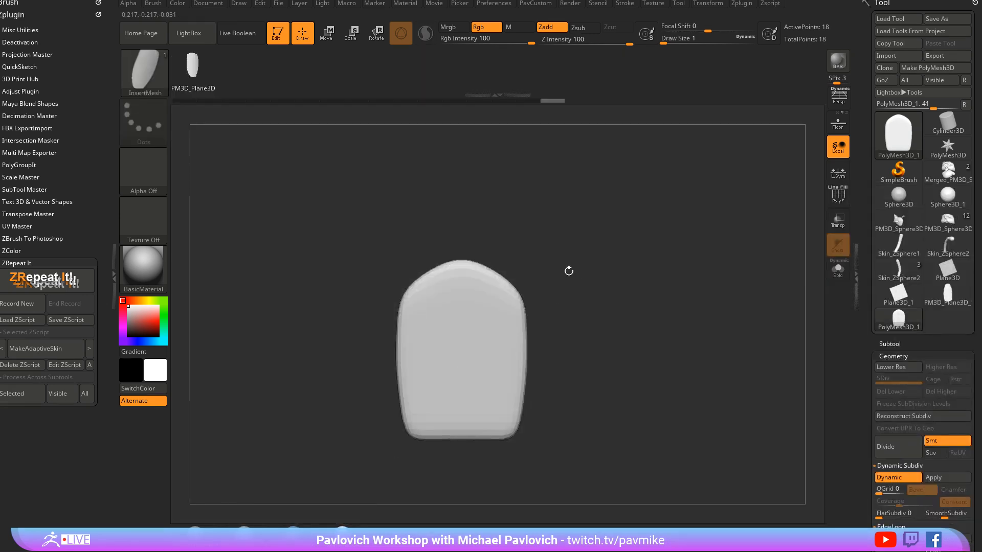
{"action": "key", "text": "b"}
{"action": "left_click", "coordinate": [370, 527]}
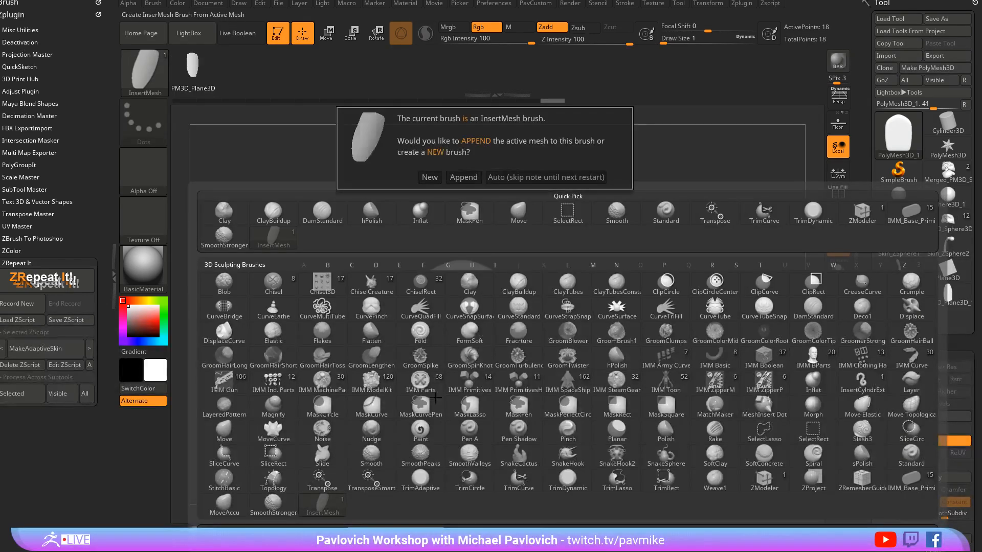
{"action": "left_click", "coordinate": [462, 178]}
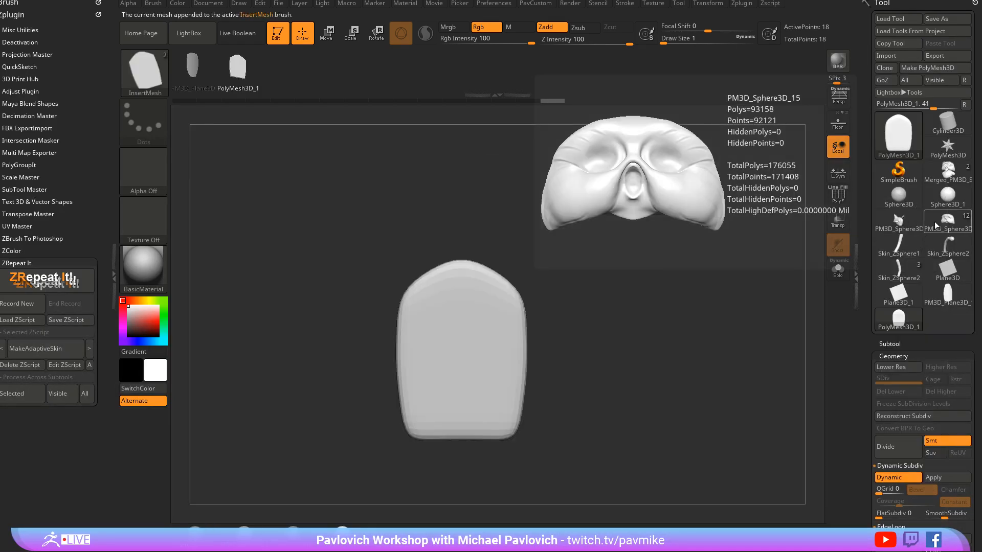
Step: Switch to the 12-subtool owl model, frame it and select its body subtool
{"action": "left_click", "coordinate": [935, 222]}
{"action": "key", "text": "f"}
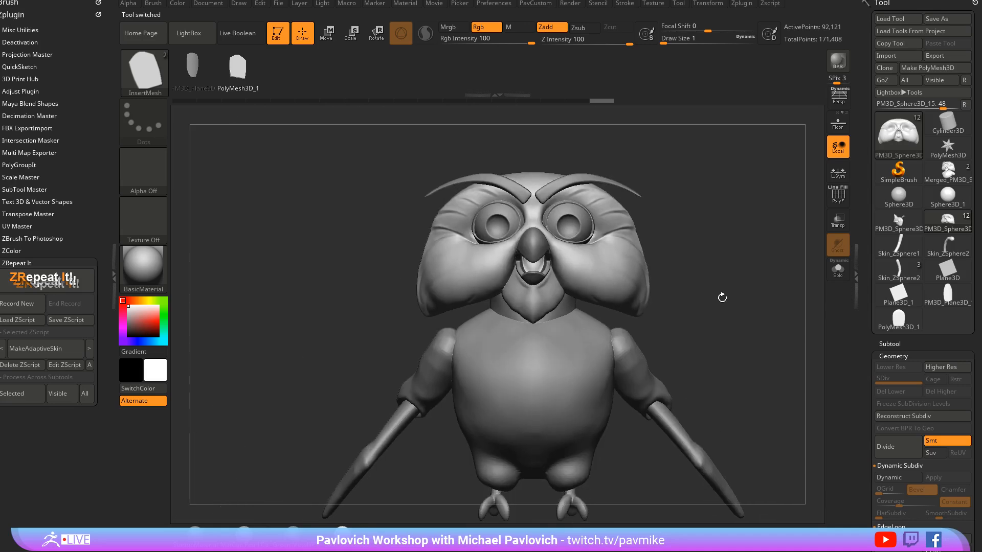
{"action": "right_click_drag", "start_coordinate": [708, 205], "coordinate": [703, 207], "text": "ctrl"}
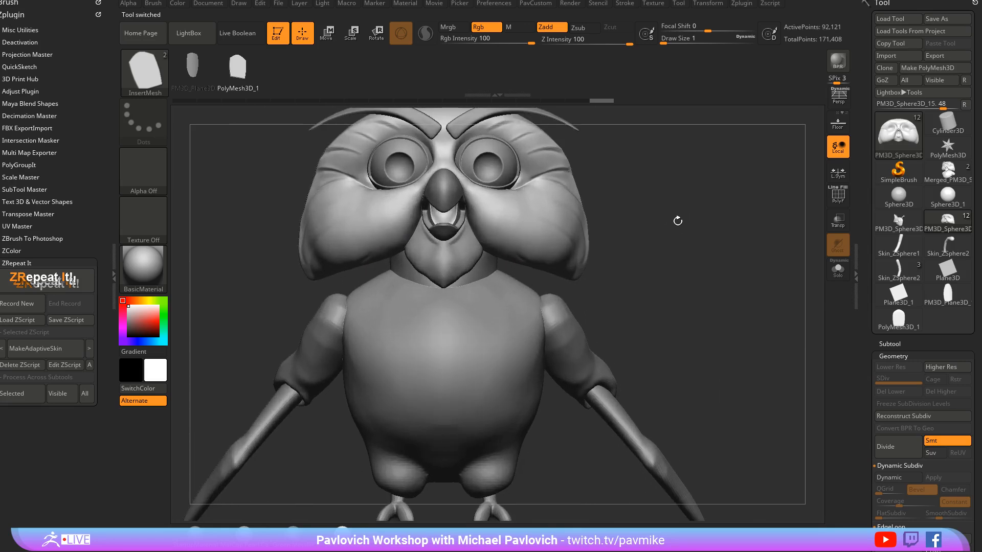
{"action": "left_click", "coordinate": [488, 327], "text": "alt"}
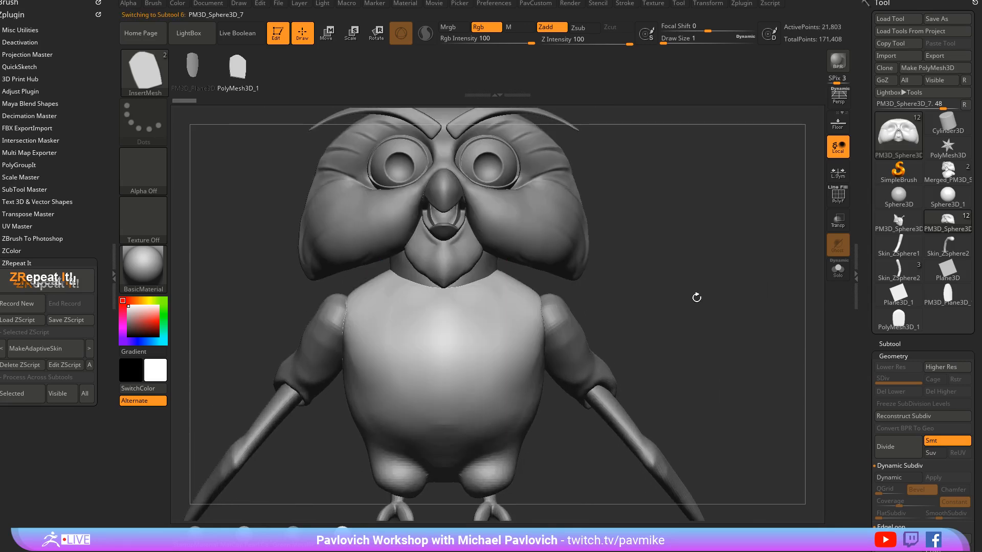
{"action": "right_click_drag", "start_coordinate": [697, 297], "coordinate": [693, 283], "text": "alt"}
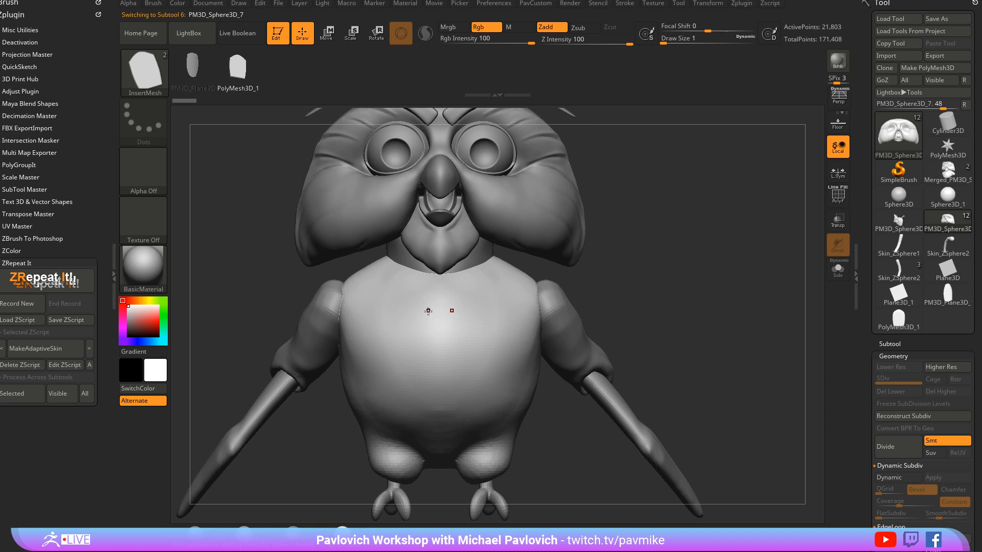
Step: Insert two rows of mirrored PolyMesh3D_1 feathers across the owl's upper chest, undoing a misplaced insertion
{"action": "key", "text": "s"}
{"action": "left_click", "coordinate": [434, 312]}
{"action": "mouse_move", "coordinate": [420, 311]}
{"action": "left_mouse_down"}
{"action": "mouse_move", "coordinate": [415, 332]}
{"action": "mouse_move", "coordinate": [454, 293]}
{"action": "mouse_move", "coordinate": [475, 296]}
{"action": "mouse_move", "coordinate": [490, 281]}
{"action": "left_mouse_up"}
{"action": "key", "text": "ctrl+z"}
{"action": "right_click_drag", "start_coordinate": [432, 354], "coordinate": [432, 333], "text": "alt"}
{"action": "right_click_drag", "start_coordinate": [432, 332], "coordinate": [424, 332]}
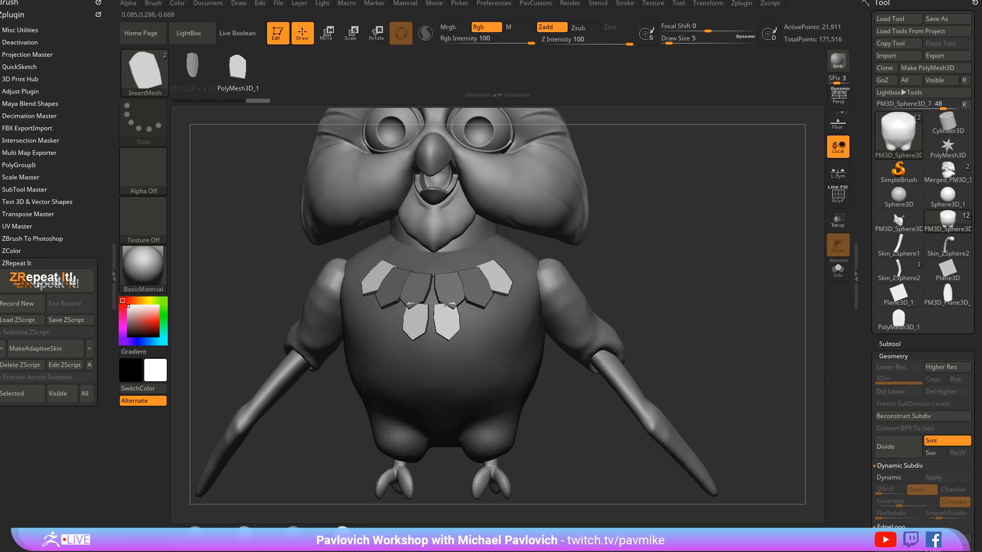
{"action": "left_click_drag", "start_coordinate": [445, 302], "coordinate": [465, 300]}
Step: Clear the mask, split the inserted chest feathers off the body into their own subtool, and select that subtool
{"action": "right_click_drag", "start_coordinate": [692, 267], "coordinate": [652, 271]}
{"action": "left_click_drag", "start_coordinate": [652, 271], "coordinate": [670, 291], "text": "ctrl"}
{"action": "left_click", "coordinate": [547, 307], "text": "ctrl+shift"}
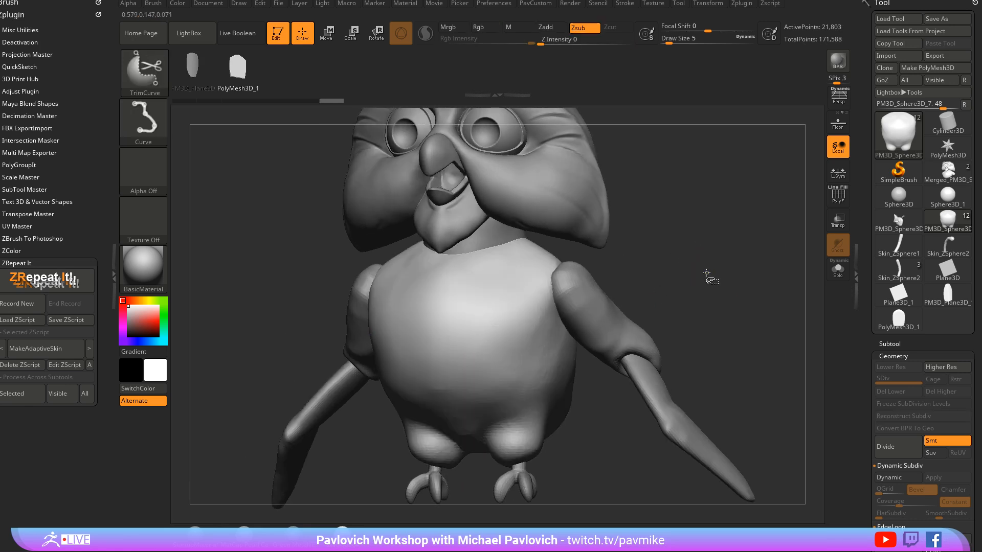
{"action": "key", "text": "2"}
{"action": "left_click", "coordinate": [724, 278]}
{"action": "left_click", "coordinate": [495, 281], "text": "alt"}
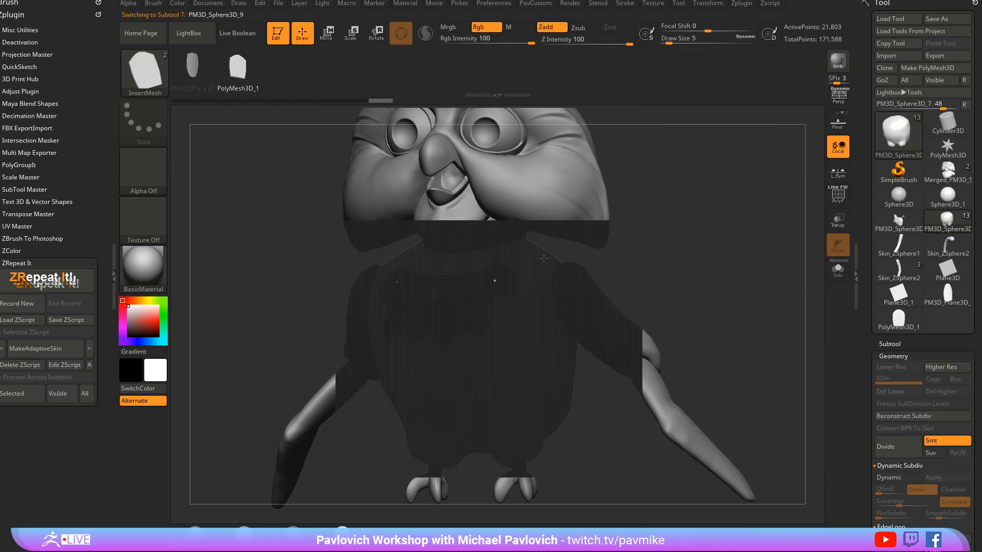
Step: Turn on Dynamic Subdivision for the chest feathers and lower their crease level
{"action": "key", "text": "d"}
{"action": "right_click_drag", "start_coordinate": [704, 233], "coordinate": [728, 250], "text": "ctrl"}
{"action": "key", "text": "2"}
{"action": "left_click", "coordinate": [750, 377]}
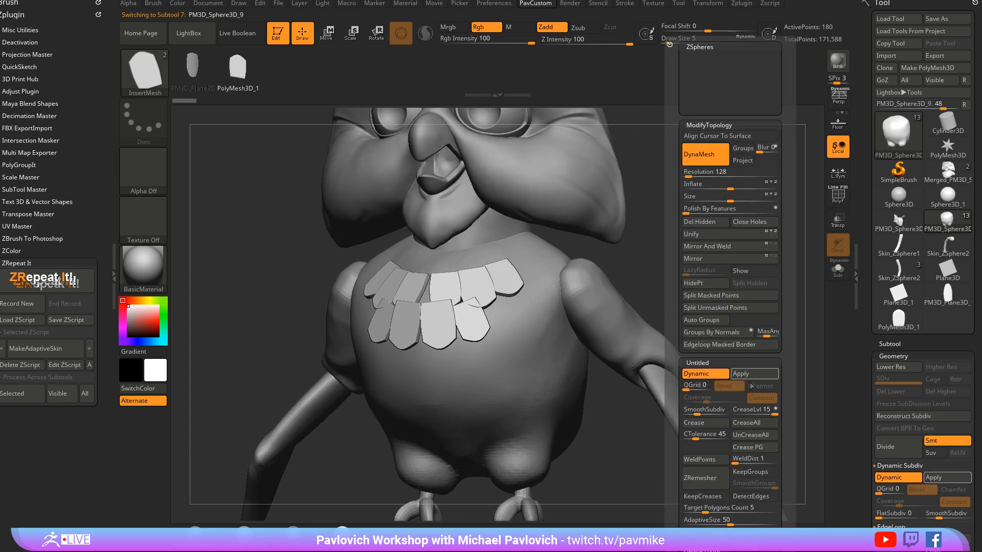
{"action": "left_click_drag", "start_coordinate": [756, 412], "coordinate": [738, 412]}
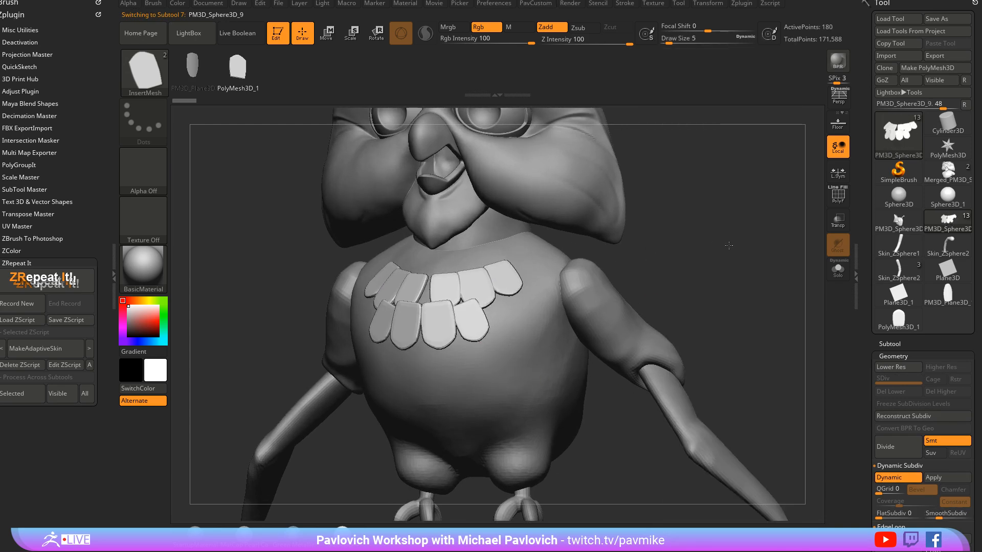
Step: Show the polyframe on the chest feathers and choose the Move brush with a larger draw size
{"action": "mouse_move", "coordinate": [728, 246]}
{"action": "left_mouse_down"}
{"action": "mouse_move", "coordinate": [719, 244]}
{"action": "mouse_move", "coordinate": [792, 235]}
{"action": "mouse_move", "coordinate": [718, 237]}
{"action": "left_mouse_up"}
{"action": "left_click", "coordinate": [837, 201]}
{"action": "key", "text": "s"}
{"action": "mouse_move", "coordinate": [718, 238]}
{"action": "left_mouse_down"}
{"action": "mouse_move", "coordinate": [752, 246]}
{"action": "mouse_move", "coordinate": [728, 253]}
{"action": "mouse_move", "coordinate": [733, 225]}
{"action": "left_mouse_up"}
{"action": "key", "text": "s"}
{"action": "key", "text": "b"}
{"action": "key", "text": "m"}
{"action": "key", "text": "v"}
Step: Expand the Auto Masking settings for the Move brush
{"action": "left_click", "coordinate": [85, 263]}
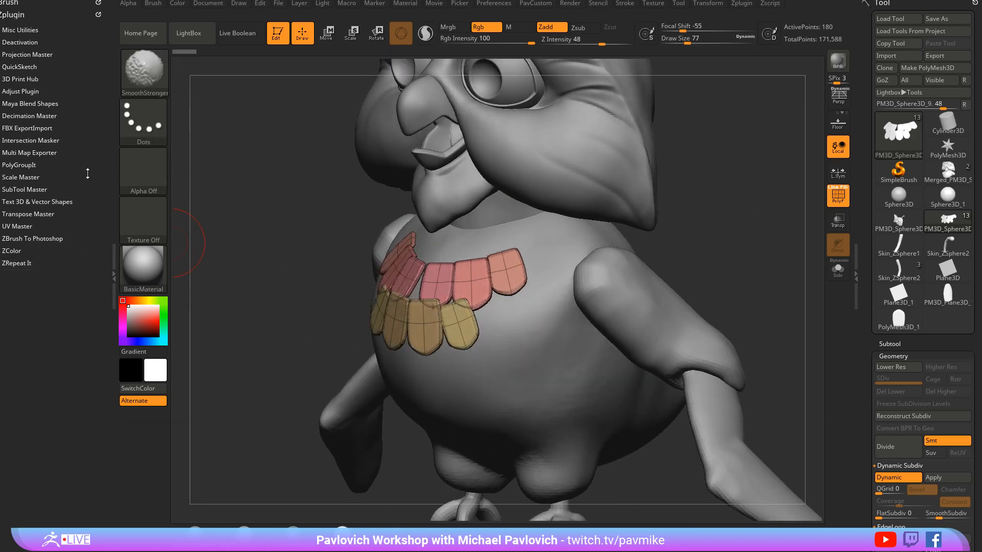
{"action": "left_click", "coordinate": [99, 15]}
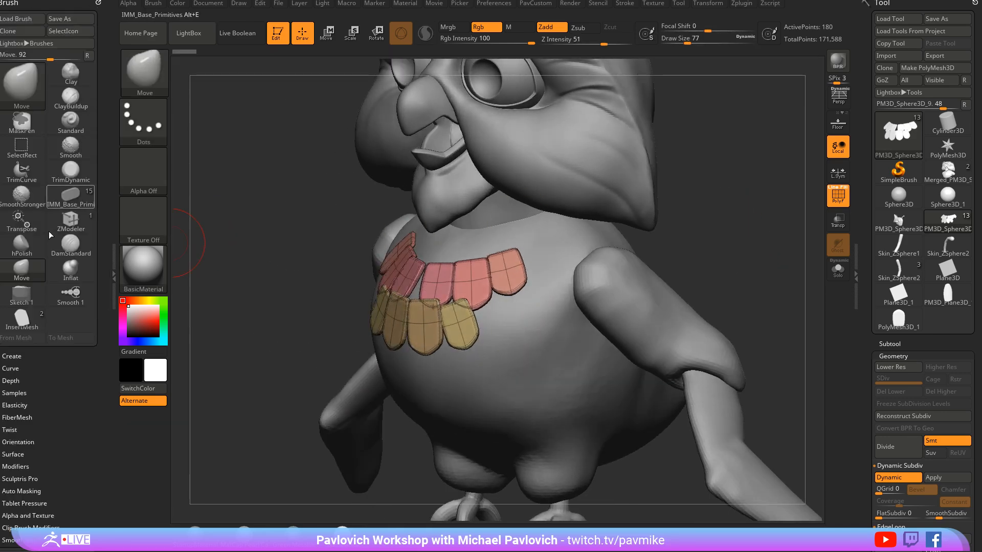
{"action": "key", "text": "shift"}
{"action": "scroll", "coordinate": [20, 389], "scroll_direction": "down", "scroll_amount": 2}
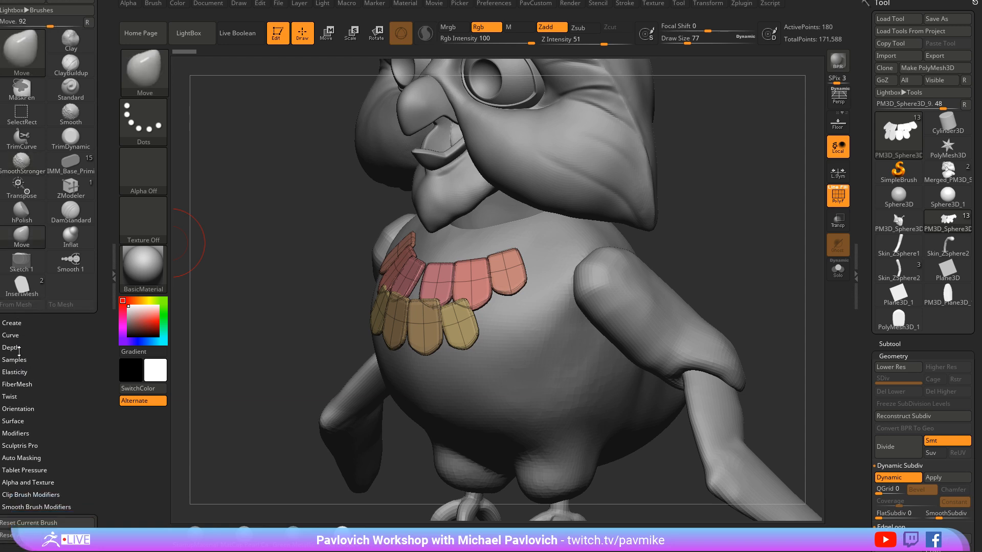
{"action": "left_click", "coordinate": [21, 455]}
{"action": "key", "text": "b"}
{"action": "key", "text": "m"}
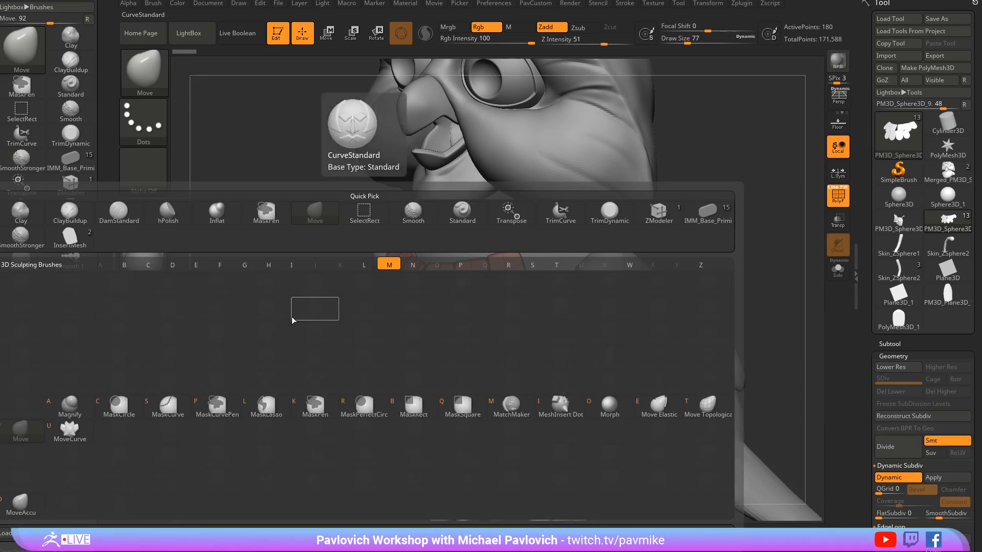
{"action": "left_click", "coordinate": [33, 352]}
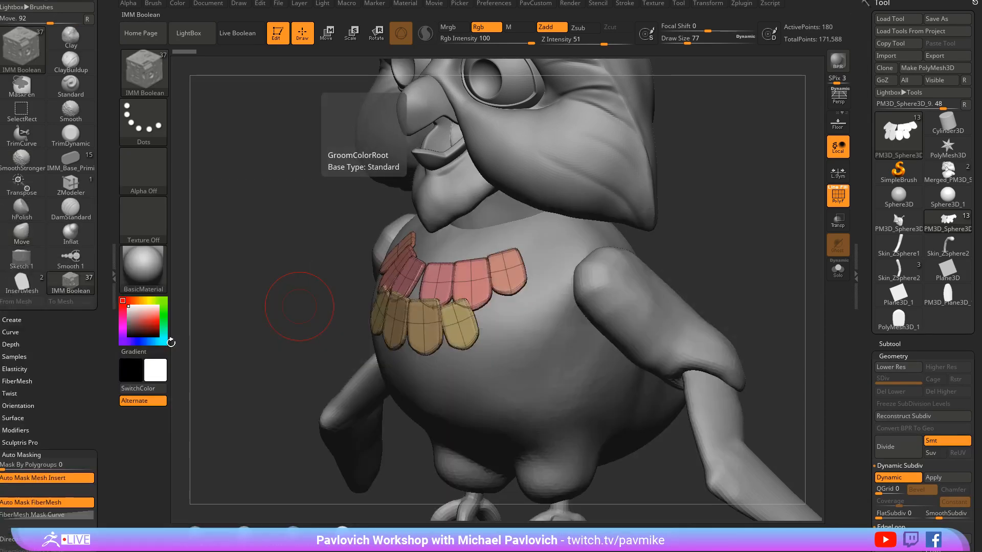
{"action": "key", "text": "b"}
{"action": "key", "text": "m"}
{"action": "key", "text": "v"}
Step: Enable Topological auto masking for the Move brush and set its range to 1.5
{"action": "left_click_drag", "start_coordinate": [259, 322], "coordinate": [260, 260], "text": "alt"}
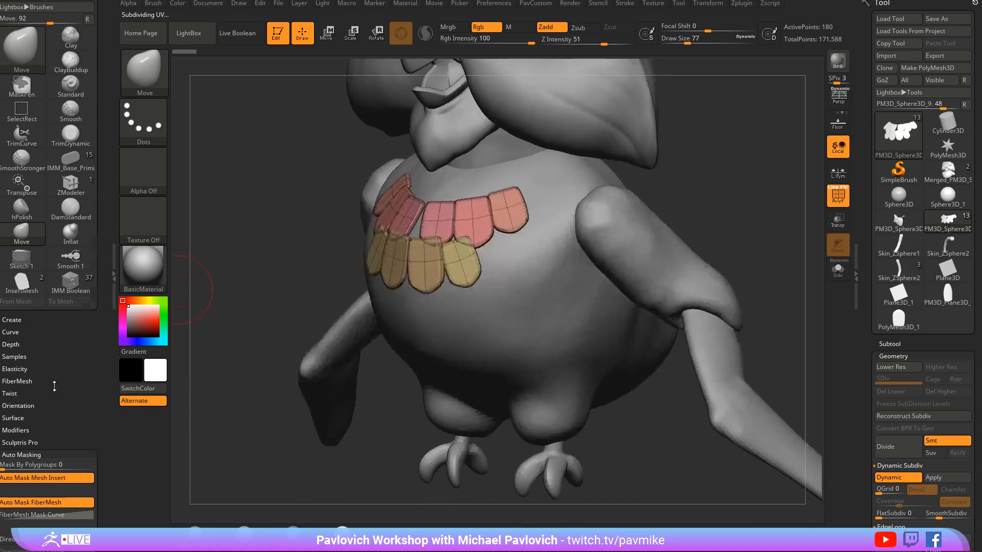
{"action": "left_click_drag", "start_coordinate": [55, 386], "coordinate": [55, 179]}
{"action": "left_click", "coordinate": [22, 480]}
{"action": "left_click_drag", "start_coordinate": [717, 212], "coordinate": [187, 380]}
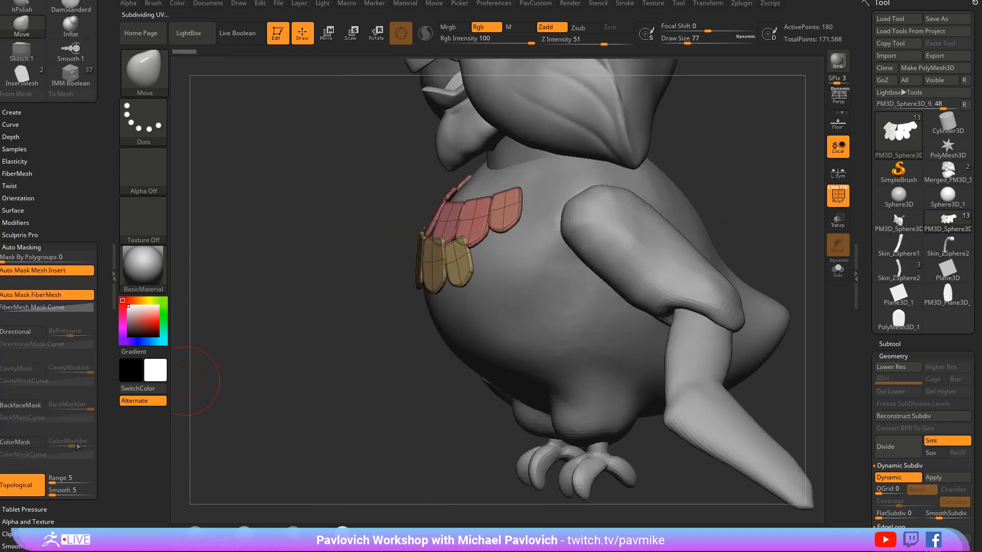
{"action": "type", "text": "1.5"}
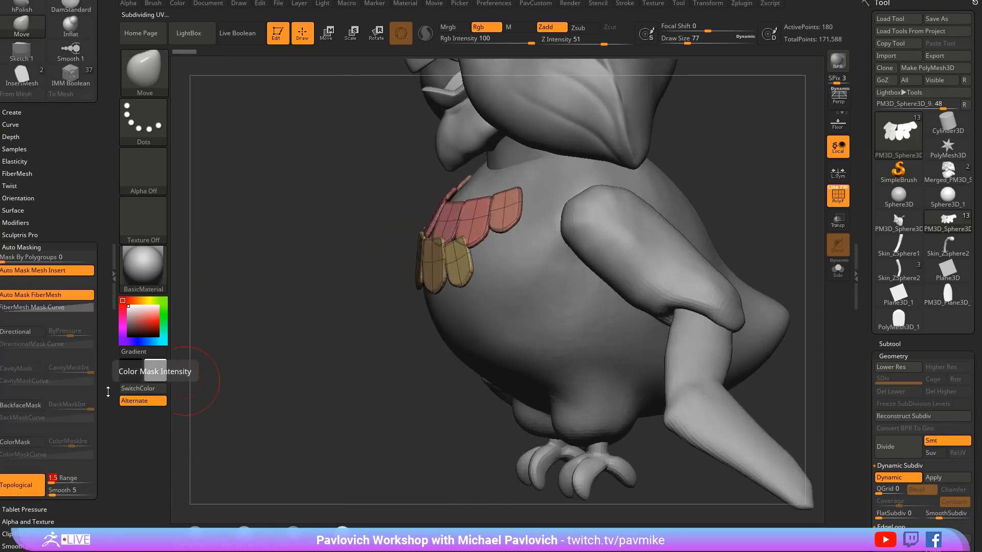
Step: Adjust an upper-row chest feather with the Move brush at draw size 74 and turn off Dynamic Subdivision
{"action": "left_click_drag", "start_coordinate": [388, 317], "coordinate": [315, 304]}
{"action": "key", "text": "s"}
{"action": "key", "text": "s"}
{"action": "left_click_drag", "start_coordinate": [482, 241], "coordinate": [490, 229]}
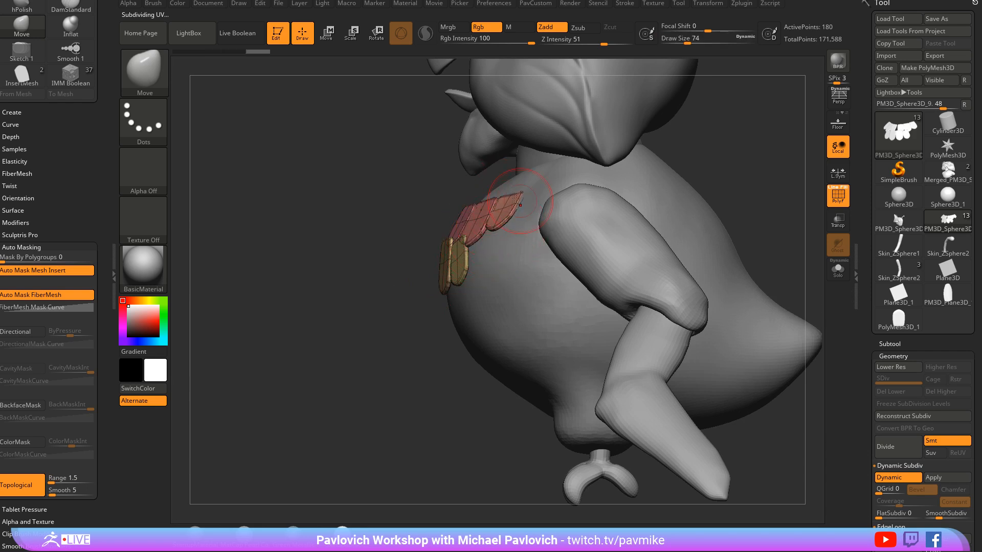
{"action": "key", "text": "shift+d"}
{"action": "left_click_drag", "start_coordinate": [779, 132], "coordinate": [770, 170]}
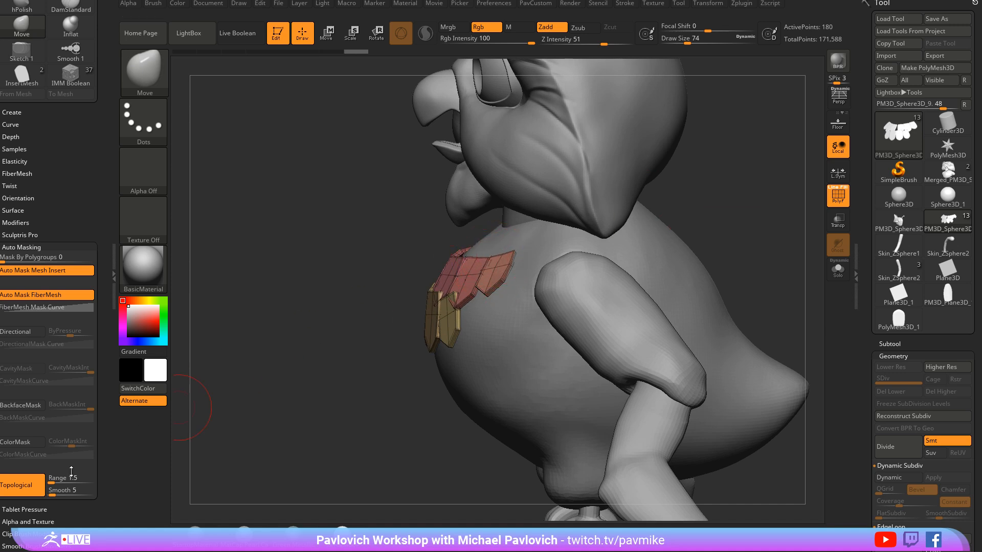
Step: Turn off Topological auto masking for the Move brush and set Mask By Polygroups to 100
{"action": "left_click", "coordinate": [22, 485]}
{"action": "left_click_drag", "start_coordinate": [62, 259], "coordinate": [118, 259]}
{"action": "mouse_move", "coordinate": [287, 282]}
{"action": "left_mouse_down"}
{"action": "mouse_move", "coordinate": [675, 215]}
{"action": "mouse_move", "coordinate": [630, 233]}
{"action": "left_mouse_up"}
Step: Try to adjust an upper-row chest feather with the Move brush at draw size 87 and undo it
{"action": "key", "text": "s"}
{"action": "left_click_drag", "start_coordinate": [468, 258], "coordinate": [479, 259]}
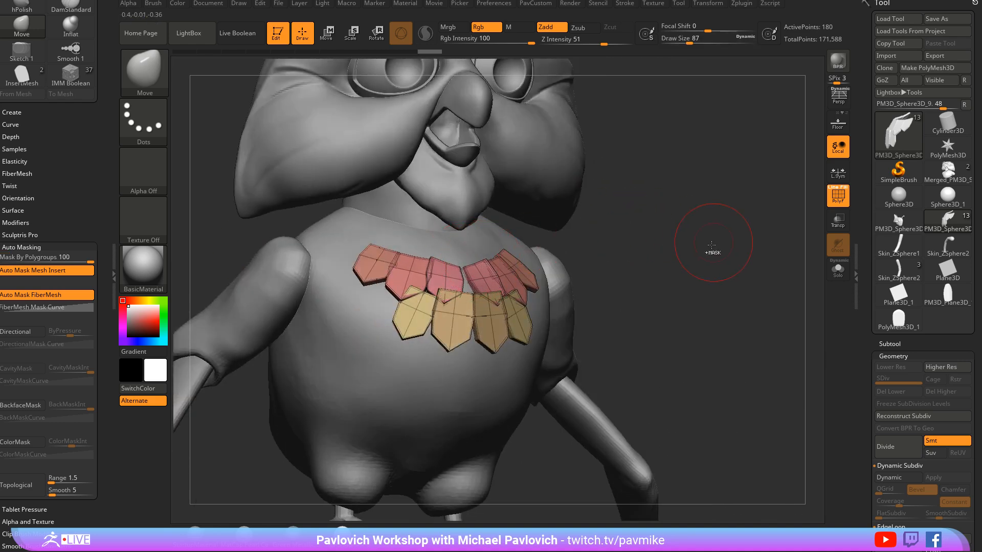
{"action": "key", "text": "ctrl+z"}
{"action": "key", "text": "ctrl+z"}
{"action": "key", "text": "ctrl+z"}
{"action": "key", "text": "s"}
{"action": "mouse_move", "coordinate": [710, 250]}
{"action": "left_mouse_down"}
{"action": "mouse_move", "coordinate": [697, 259]}
{"action": "mouse_move", "coordinate": [730, 232]}
{"action": "left_mouse_up"}
{"action": "key", "text": "ctrl+z"}
Step: Mask all chest feathers except the inner upper-row pair and rotate that pair with the gizmo
{"action": "key", "text": "w"}
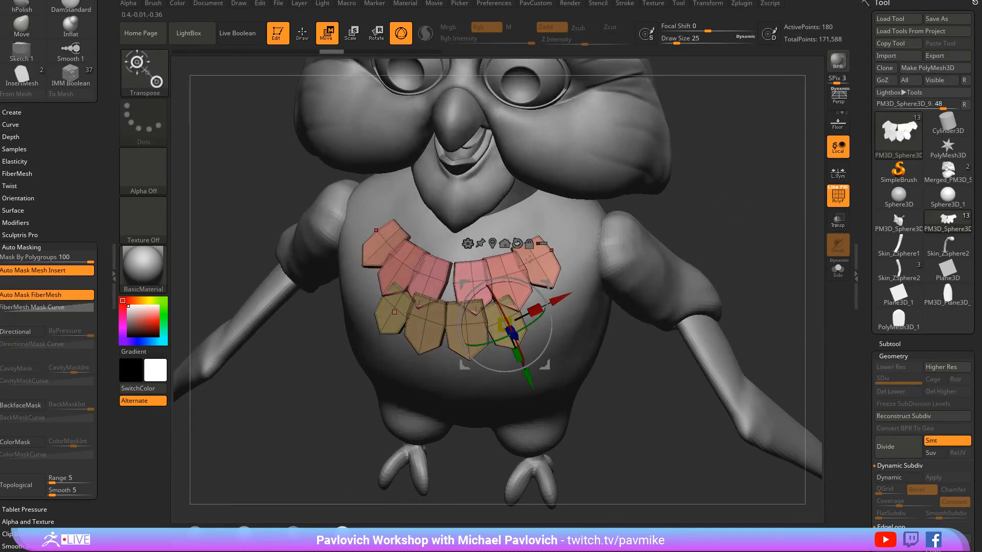
{"action": "left_click", "coordinate": [476, 275], "text": "ctrl"}
{"action": "left_click_drag", "start_coordinate": [651, 219], "coordinate": [708, 202]}
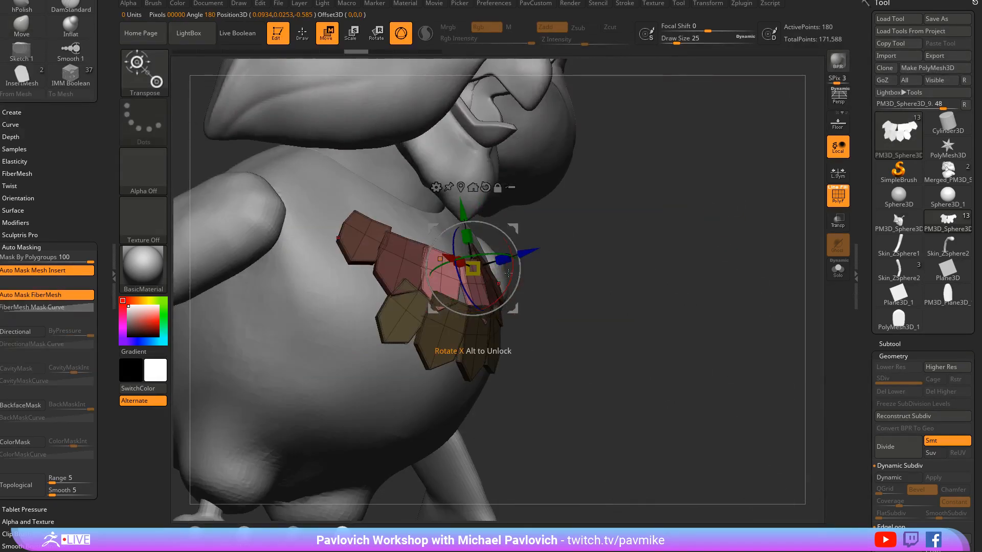
{"action": "mouse_move", "coordinate": [511, 273]}
{"action": "left_mouse_down"}
{"action": "mouse_move", "coordinate": [520, 244]}
{"action": "mouse_move", "coordinate": [504, 259]}
{"action": "left_mouse_up"}
{"action": "key", "text": "q"}
{"action": "mouse_move", "coordinate": [726, 232]}
{"action": "left_mouse_down"}
{"action": "mouse_move", "coordinate": [679, 238]}
{"action": "mouse_move", "coordinate": [695, 241]}
{"action": "mouse_move", "coordinate": [635, 220]}
{"action": "left_mouse_up"}
{"action": "key", "text": "s"}
Step: Leave Edit mode, clear the canvas and draw the PM3D_Plane3D_1 feather mesh for editing
{"action": "left_click", "coordinate": [276, 37]}
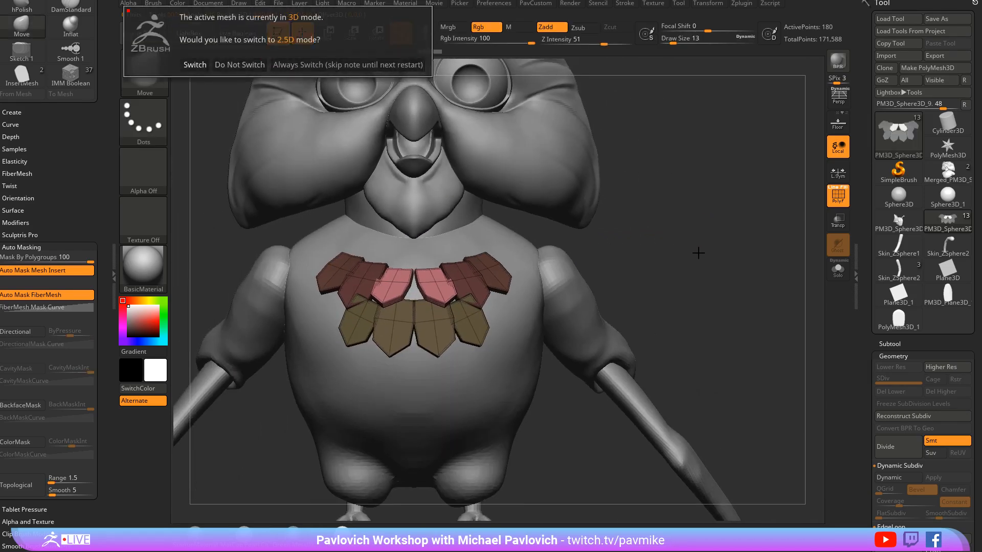
{"action": "left_click", "coordinate": [347, 65]}
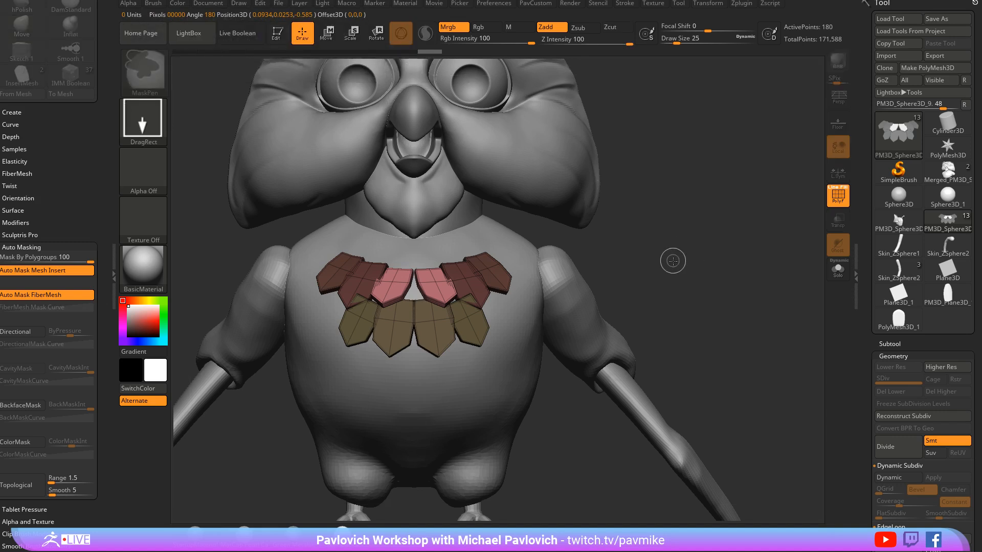
{"action": "key", "text": "ctrl+n"}
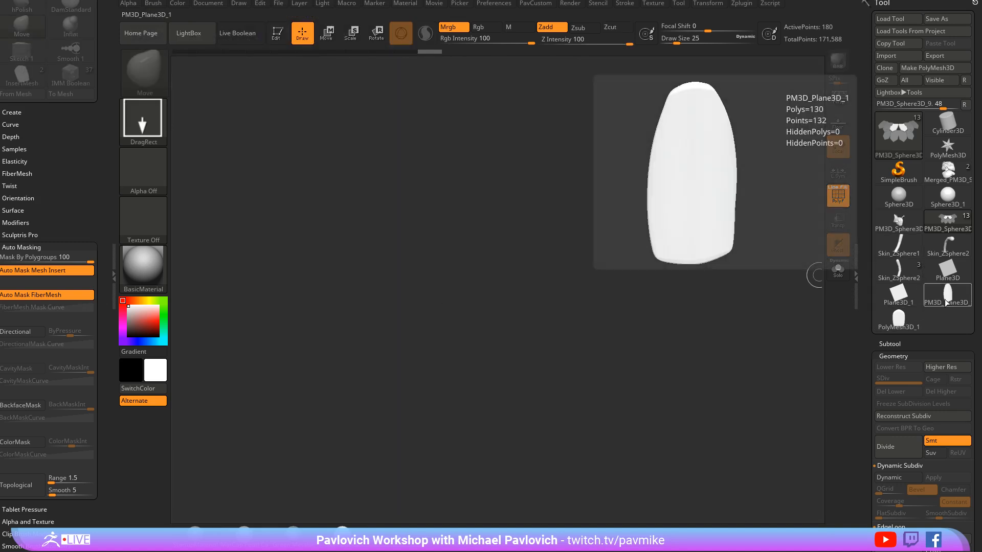
{"action": "left_click", "coordinate": [944, 299]}
{"action": "left_click_drag", "start_coordinate": [490, 304], "coordinate": [379, 202]}
{"action": "left_click", "coordinate": [284, 45]}
Step: Tilt the feather mesh with the Rotate gizmo in side view and return it to a front view with its tip down
{"action": "right_click_drag", "start_coordinate": [616, 188], "coordinate": [686, 316]}
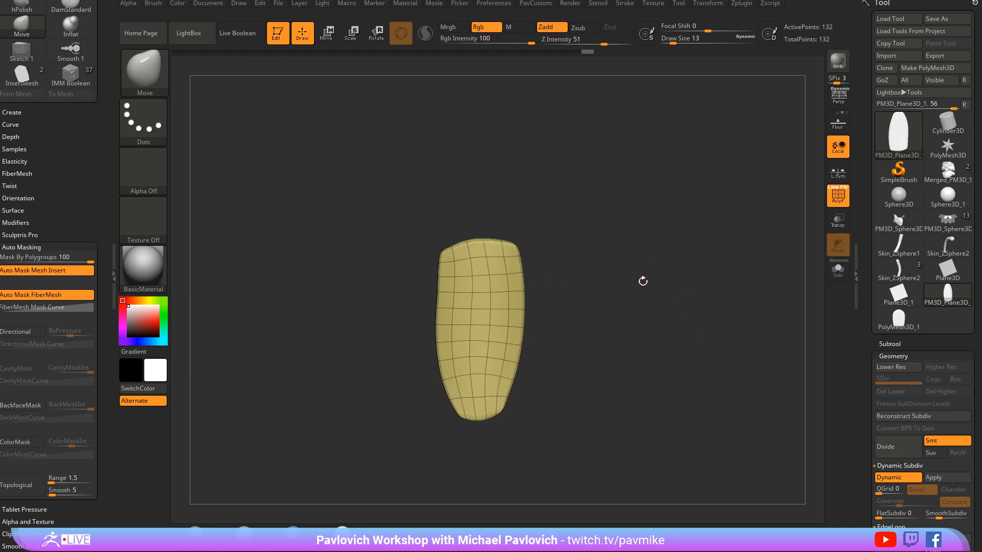
{"action": "key", "text": "r"}
{"action": "right_click_drag", "start_coordinate": [611, 284], "coordinate": [561, 286], "text": "shift"}
{"action": "left_click_drag", "start_coordinate": [521, 309], "coordinate": [559, 286]}
{"action": "left_click_drag", "start_coordinate": [519, 320], "coordinate": [596, 304]}
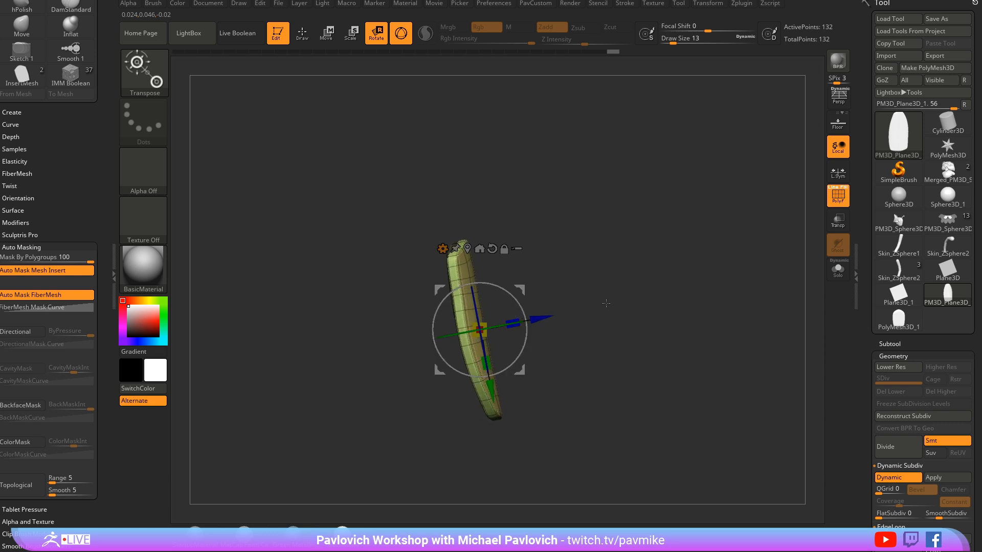
{"action": "key", "text": "q"}
{"action": "mouse_move", "coordinate": [652, 293]}
{"action": "right_mouse_down", "text": "shift"}
{"action": "mouse_move", "coordinate": [657, 256]}
{"action": "mouse_move", "coordinate": [706, 286]}
{"action": "mouse_move", "coordinate": [662, 284]}
{"action": "right_mouse_up", "text": "shift"}
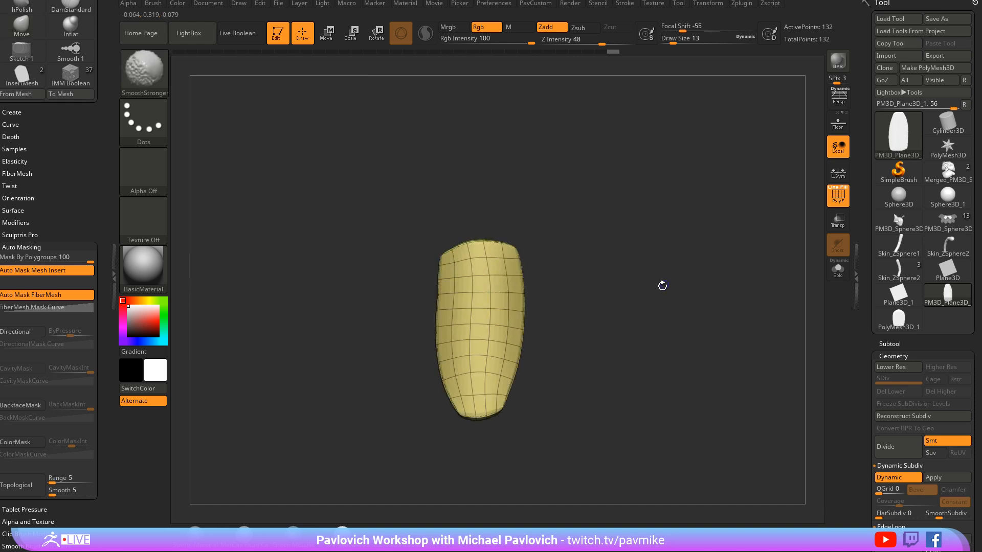
Step: Create a new InsertMesh brush from the long feather mesh
{"action": "key", "text": "b"}
{"action": "left_click", "coordinate": [399, 524]}
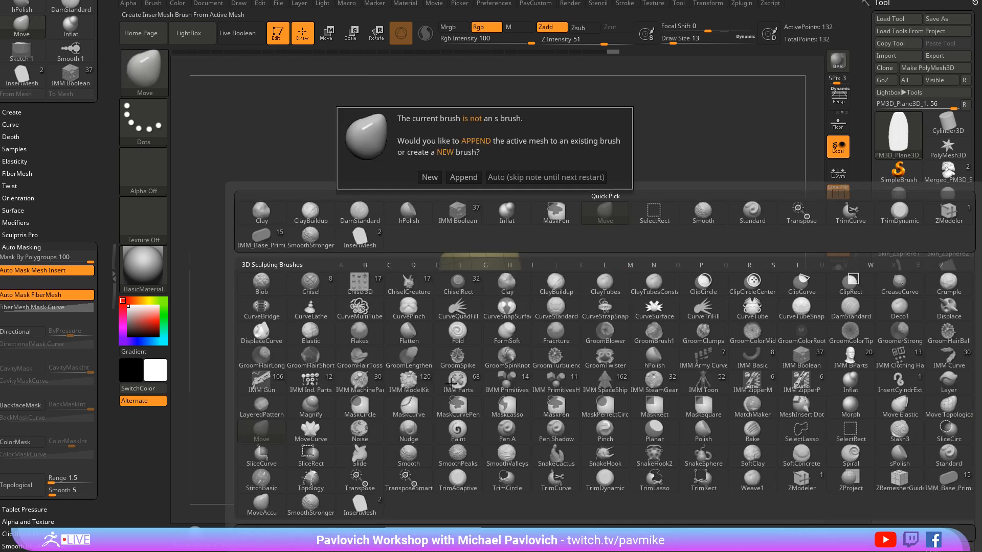
{"action": "left_click", "coordinate": [435, 180]}
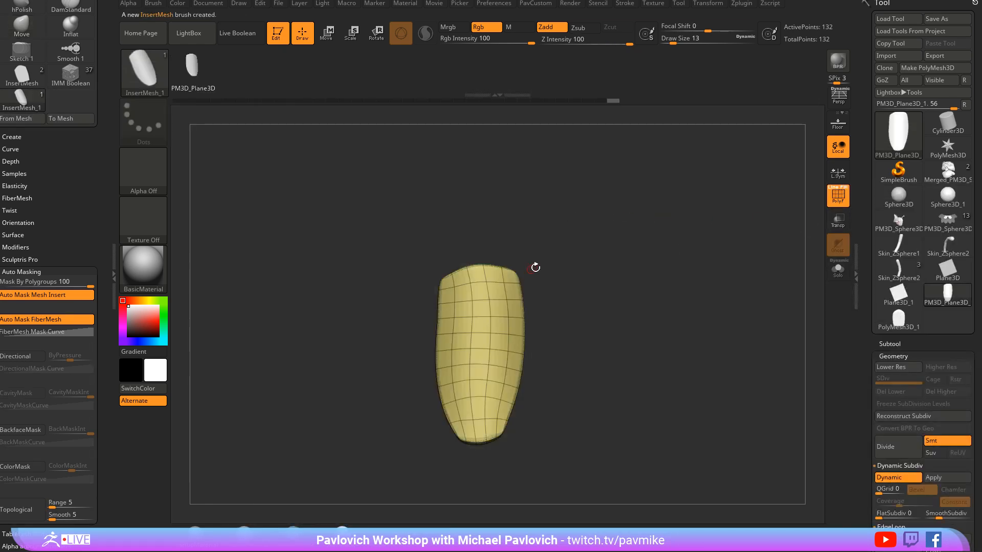
Step: Append the long feather mesh to the existing two-mesh InsertMesh brush
{"action": "key", "text": "b"}
{"action": "left_click", "coordinate": [301, 499]}
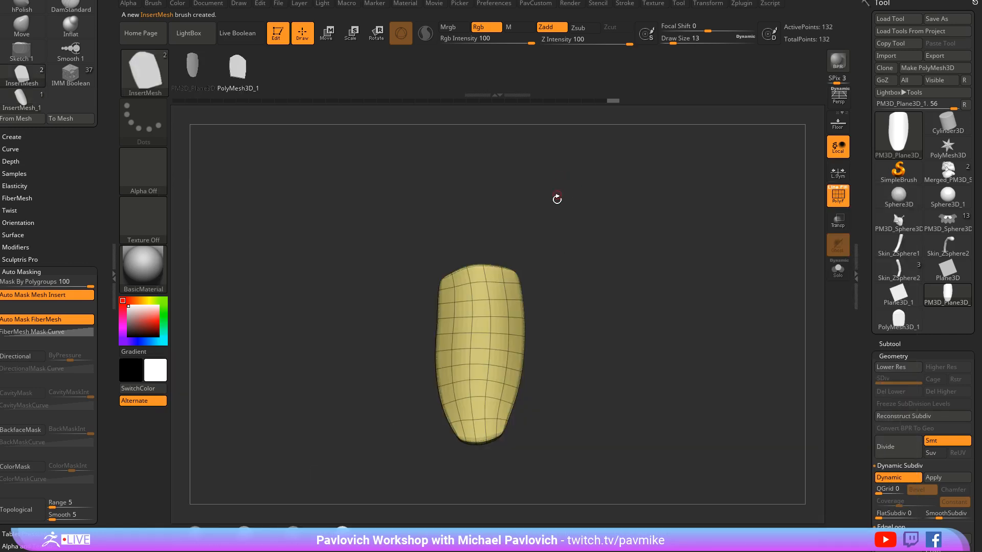
{"action": "key", "text": "b"}
{"action": "left_click", "coordinate": [389, 526]}
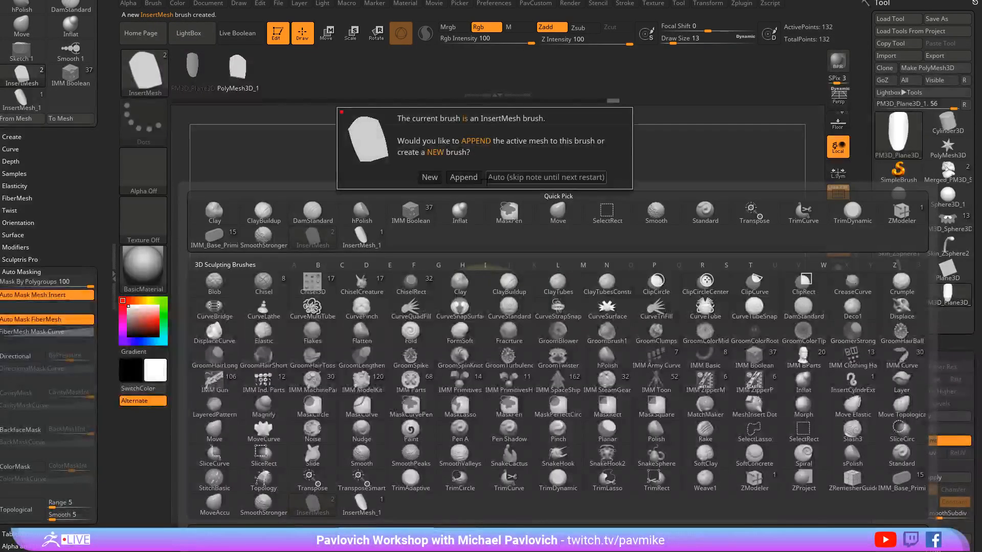
{"action": "left_click", "coordinate": [463, 177]}
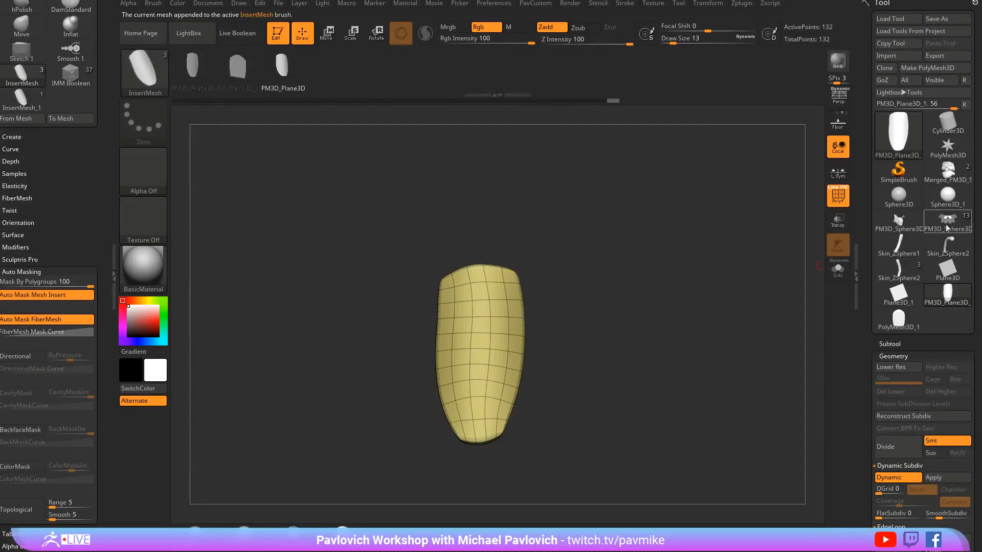
Step: Switch back to the owl model and make its body the active subtool
{"action": "left_click", "coordinate": [946, 228]}
{"action": "key", "text": "f"}
{"action": "left_click_drag", "start_coordinate": [714, 331], "coordinate": [730, 254]}
{"action": "left_click", "coordinate": [493, 250], "text": "alt"}
{"action": "left_click_drag", "start_coordinate": [684, 280], "coordinate": [697, 225], "text": "alt"}
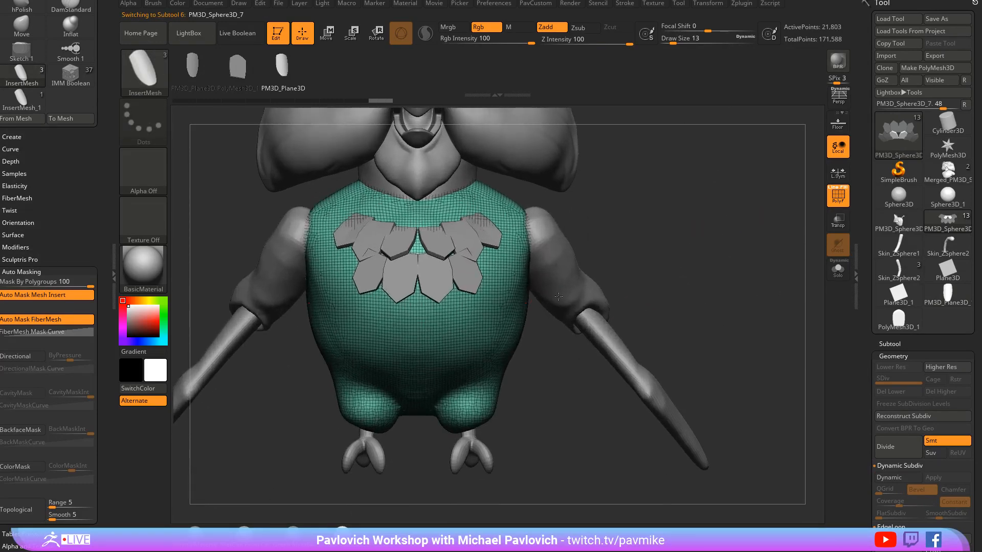
Step: Try inserting the long feather on the body below the lower chest row, check it from the side and undo it
{"action": "left_click_drag", "start_coordinate": [428, 321], "coordinate": [429, 350]}
{"action": "left_click_drag", "start_coordinate": [646, 289], "coordinate": [520, 291]}
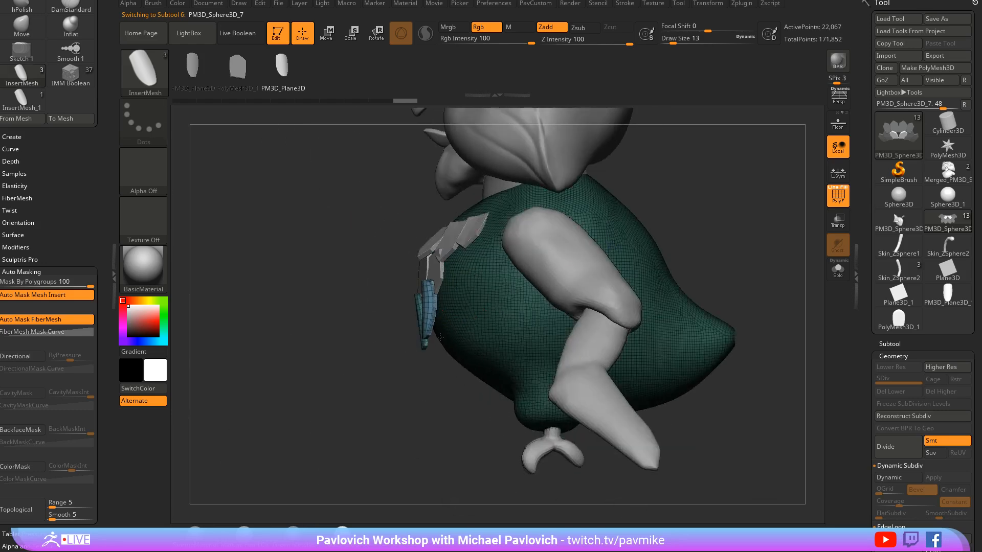
{"action": "key", "text": "ctrl+z"}
{"action": "key", "text": "ctrl+z"}
{"action": "key", "text": "b"}
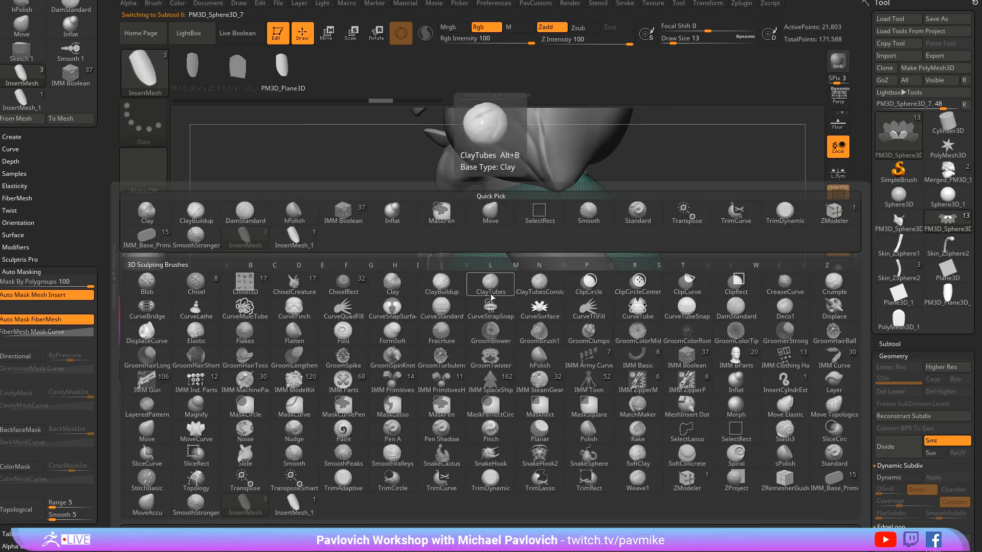
{"action": "key", "text": "m"}
{"action": "left_click", "coordinate": [406, 203]}
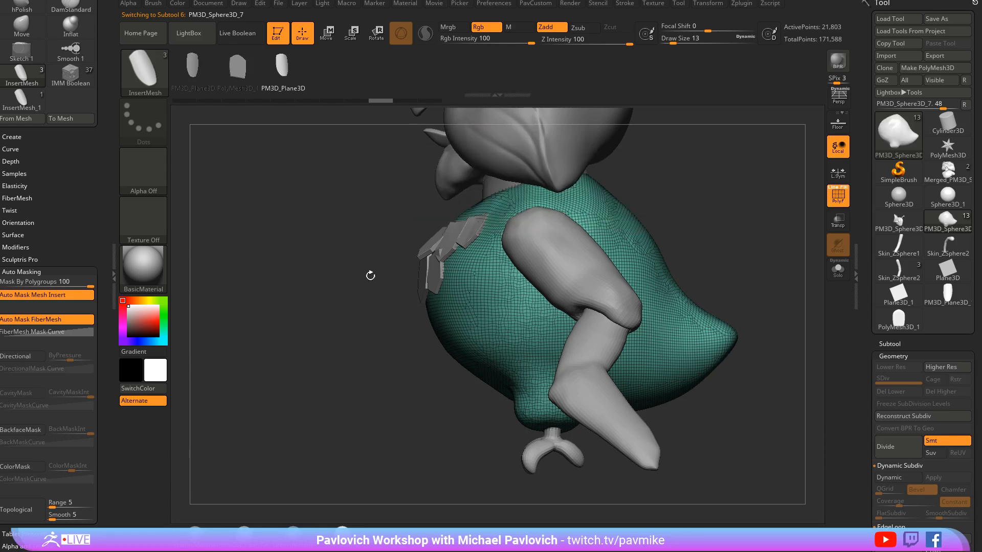
Step: Test the long feather insert at several spots on the front and side of the body and undo every insertion
{"action": "left_click_drag", "start_coordinate": [370, 275], "coordinate": [397, 359], "text": "shift"}
{"action": "left_click_drag", "start_coordinate": [415, 327], "coordinate": [417, 361]}
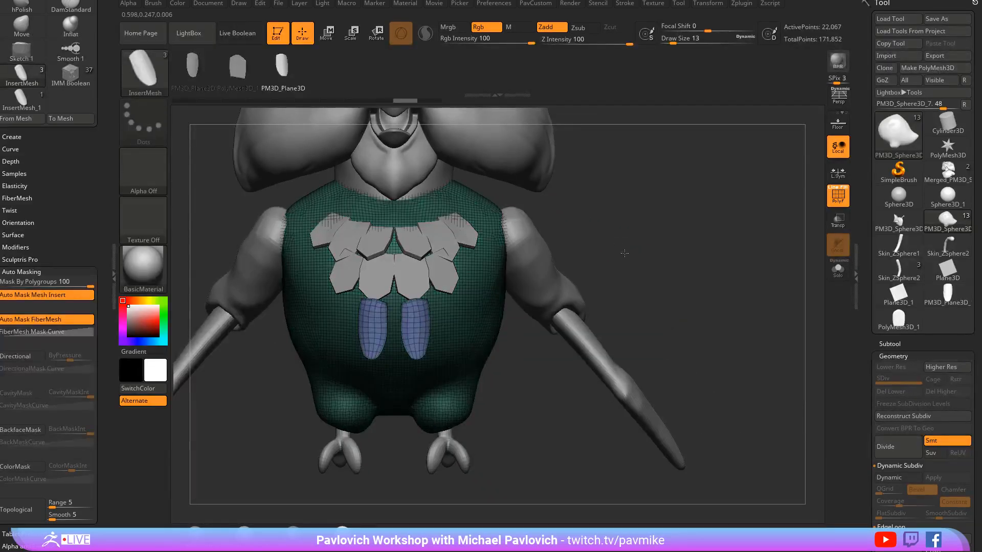
{"action": "left_click_drag", "start_coordinate": [624, 253], "coordinate": [470, 348], "text": "shift"}
{"action": "key", "text": "ctrl+z"}
{"action": "left_click_drag", "start_coordinate": [426, 404], "coordinate": [469, 415], "text": "shift"}
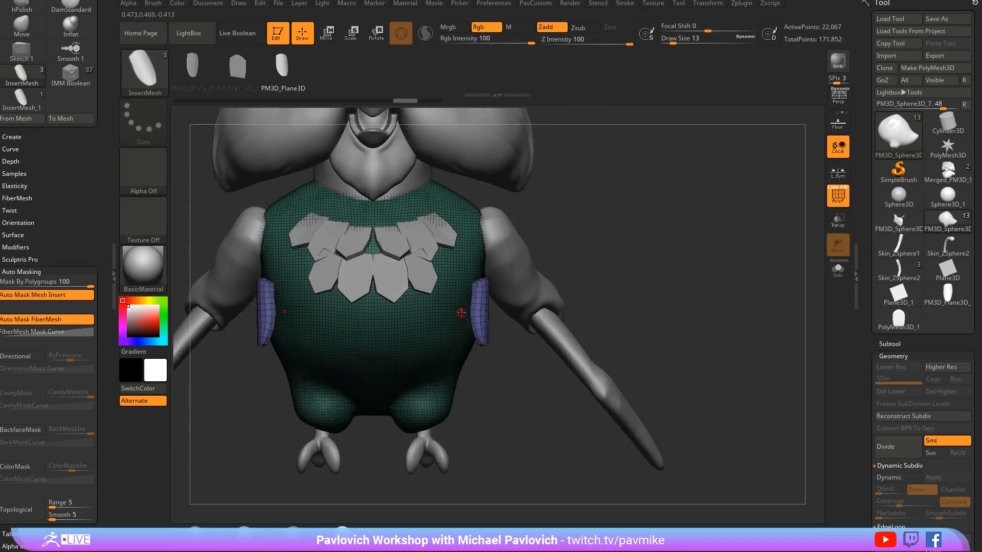
{"action": "left_click_drag", "start_coordinate": [462, 298], "coordinate": [446, 353]}
{"action": "left_click_drag", "start_coordinate": [567, 270], "coordinate": [613, 259]}
{"action": "key", "text": "ctrl+z"}
{"action": "key", "text": "ctrl+z"}
{"action": "key", "text": "ctrl+z"}
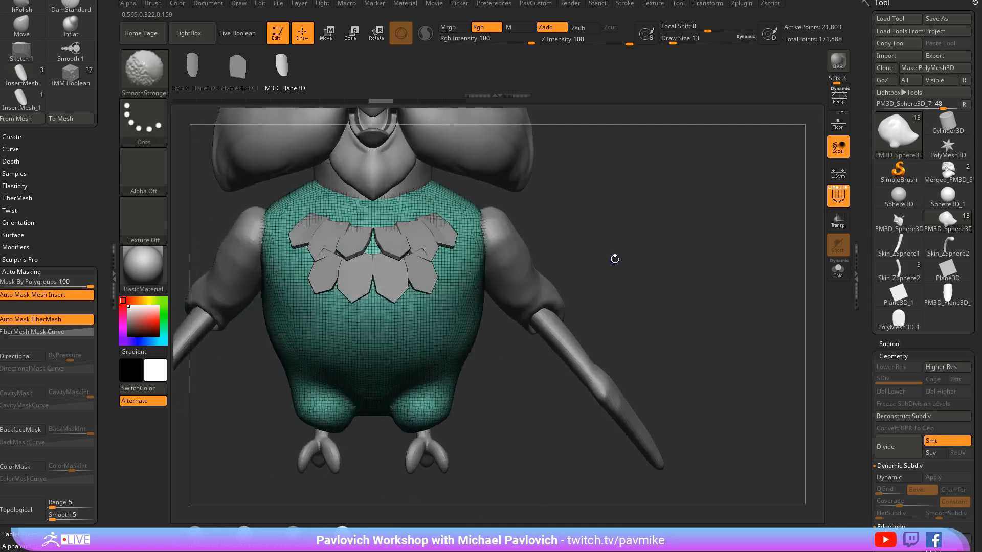
Step: Delete the long feather mesh from the InsertMesh brush
{"action": "left_click", "coordinate": [153, 3]}
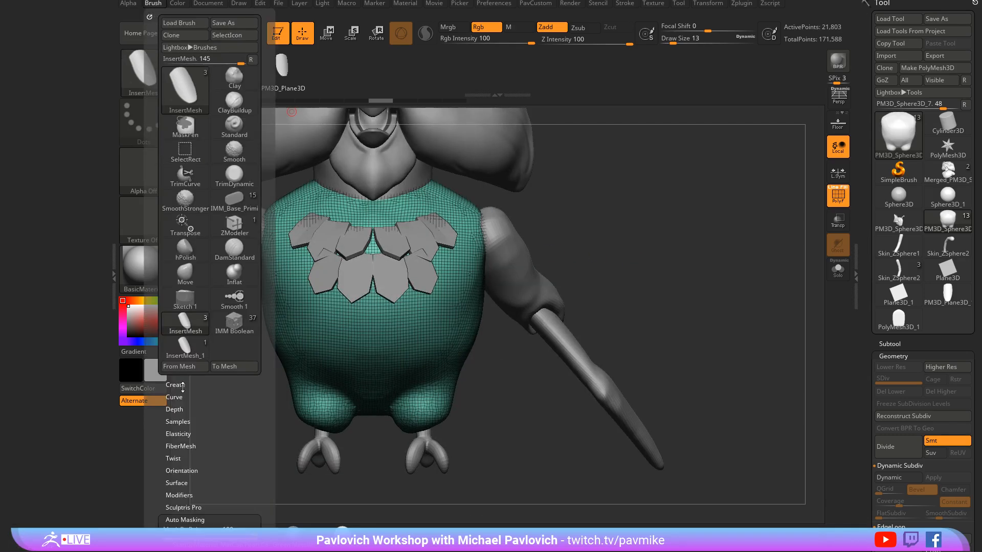
{"action": "key", "text": "shift"}
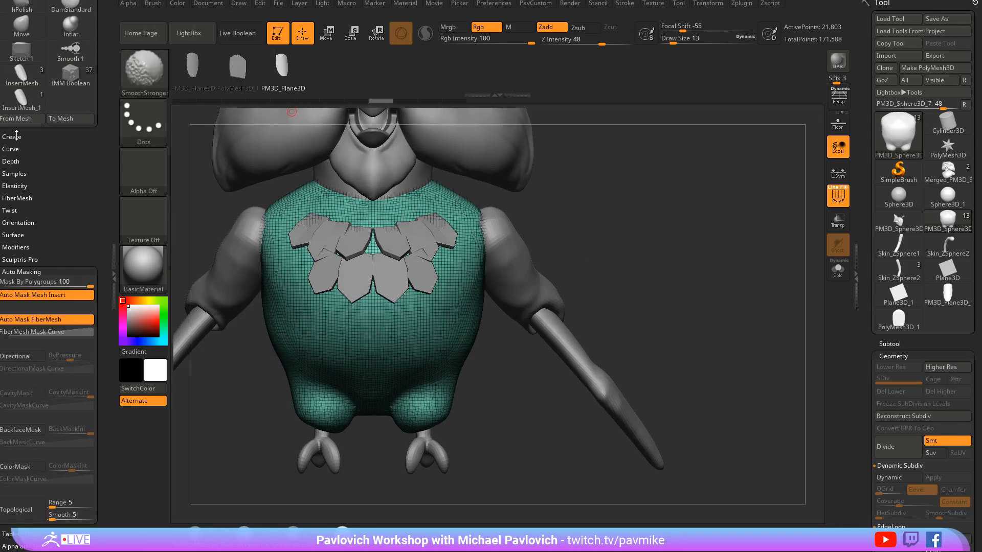
{"action": "left_click", "coordinate": [17, 137]}
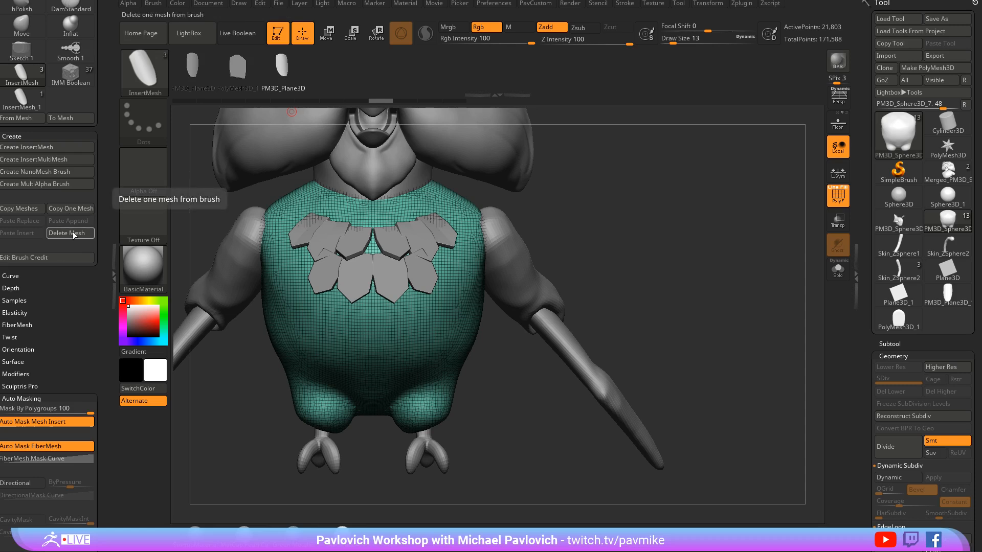
{"action": "left_click", "coordinate": [82, 233]}
Step: Switch to the PM3D_Plane3D_1 feather, adjust its tilt with the gizmo in side view and face it front with its tip down
{"action": "left_click", "coordinate": [931, 300]}
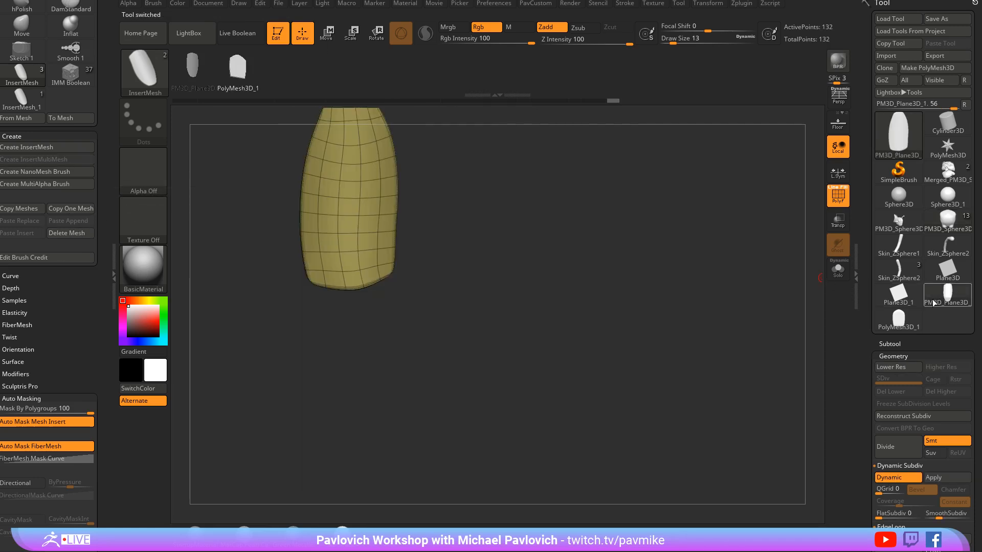
{"action": "left_click_drag", "start_coordinate": [639, 268], "coordinate": [675, 332]}
{"action": "key", "text": "w"}
{"action": "left_click", "coordinate": [434, 264], "text": "alt"}
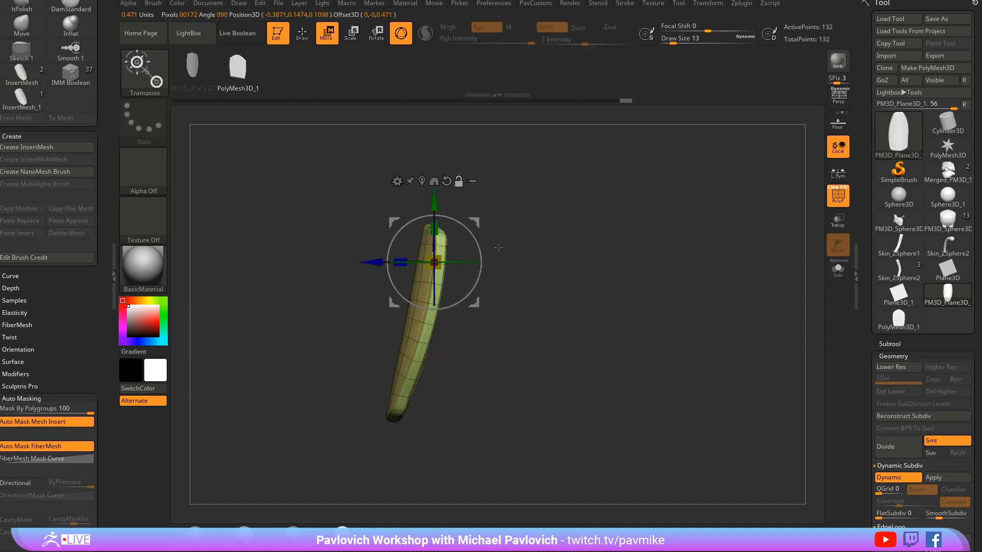
{"action": "left_click_drag", "start_coordinate": [464, 299], "coordinate": [433, 313]}
{"action": "key", "text": "q"}
{"action": "mouse_move", "coordinate": [522, 226]}
{"action": "left_mouse_down"}
{"action": "mouse_move", "coordinate": [618, 236]}
{"action": "mouse_move", "coordinate": [656, 285]}
{"action": "left_mouse_up"}
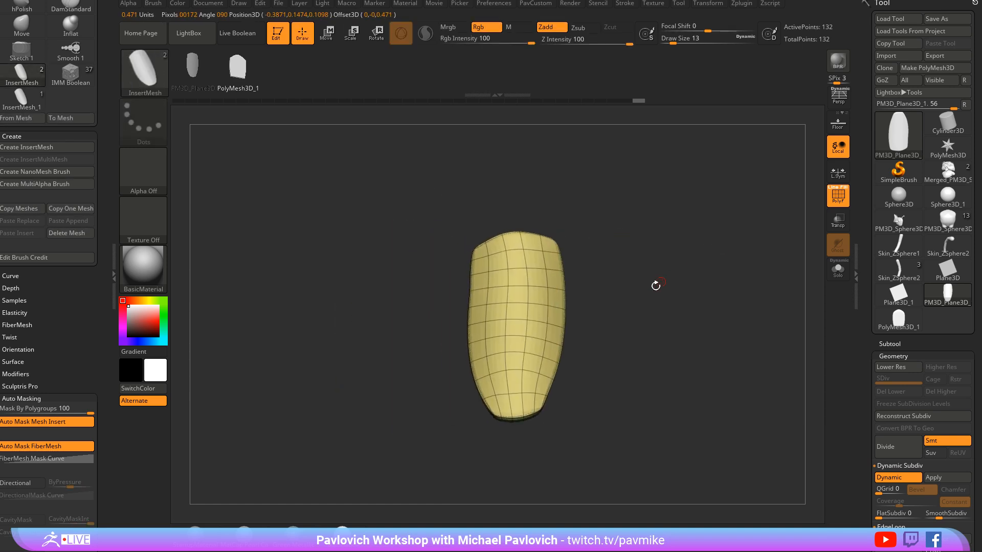
Step: Append the re-oriented long feather mesh to the InsertMesh brush
{"action": "key", "text": "b"}
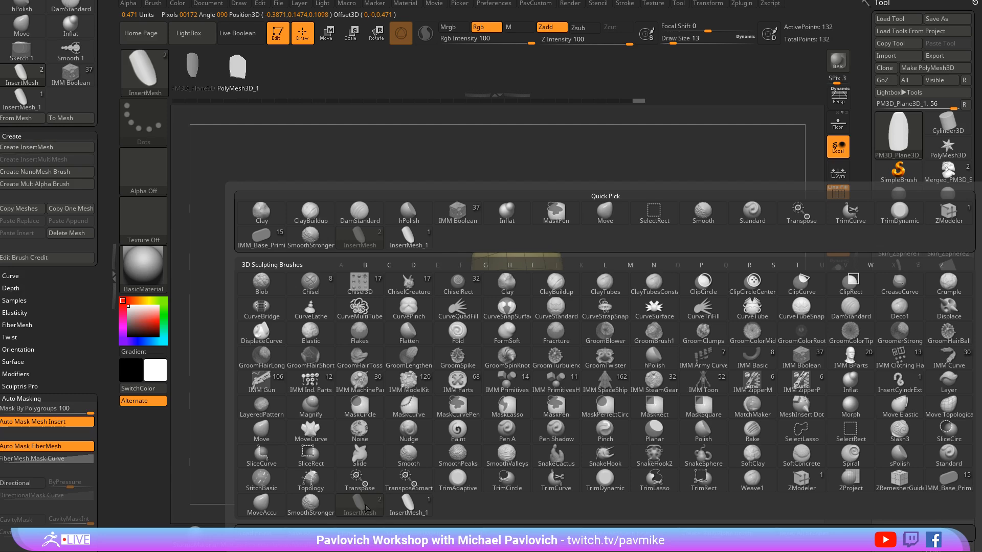
{"action": "left_click", "coordinate": [365, 507]}
{"action": "key", "text": "b"}
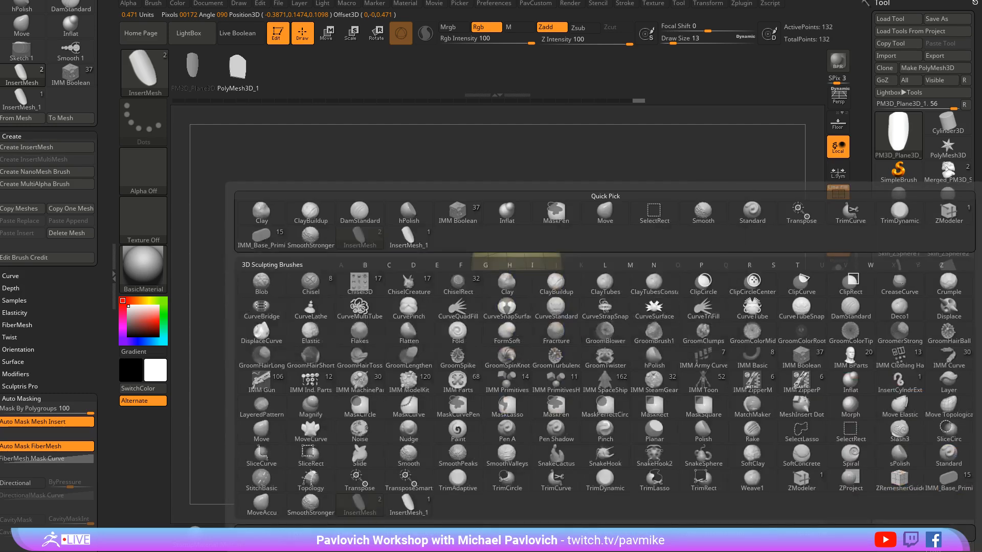
{"action": "left_click", "coordinate": [27, 146]}
{"action": "left_click", "coordinate": [480, 177]}
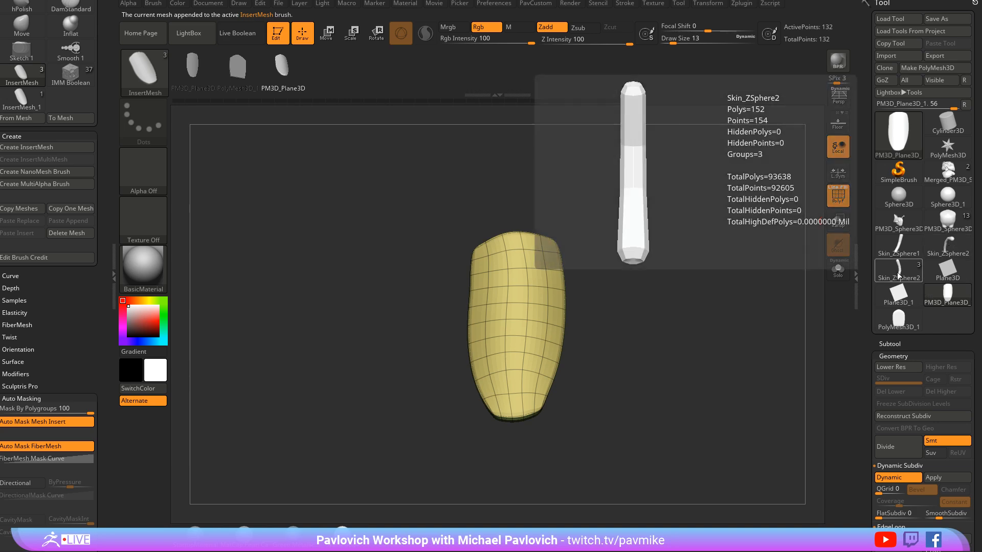
Step: Switch back to the owl model and frame it upright from the front
{"action": "left_click", "coordinate": [940, 220]}
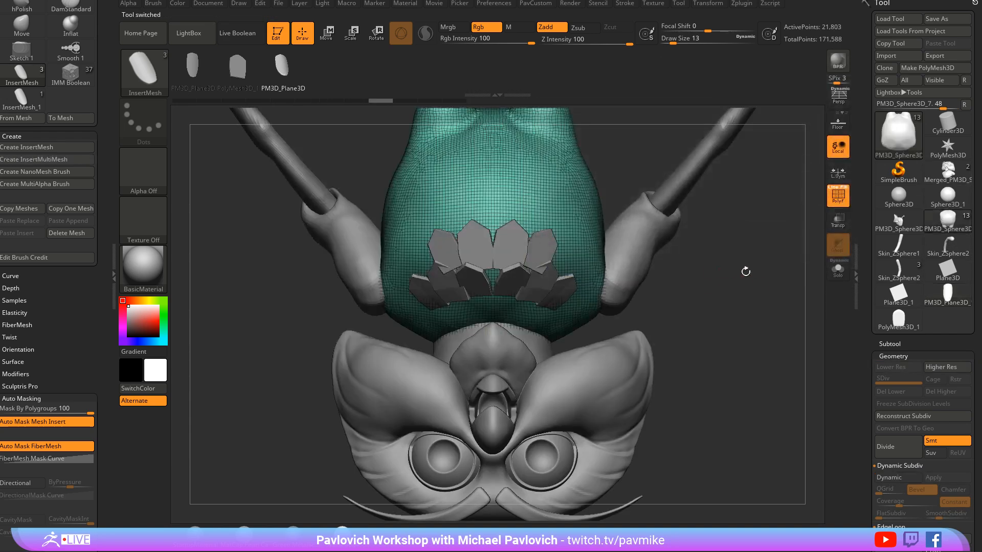
{"action": "left_click_drag", "start_coordinate": [745, 270], "coordinate": [808, 284]}
{"action": "key", "text": "f"}
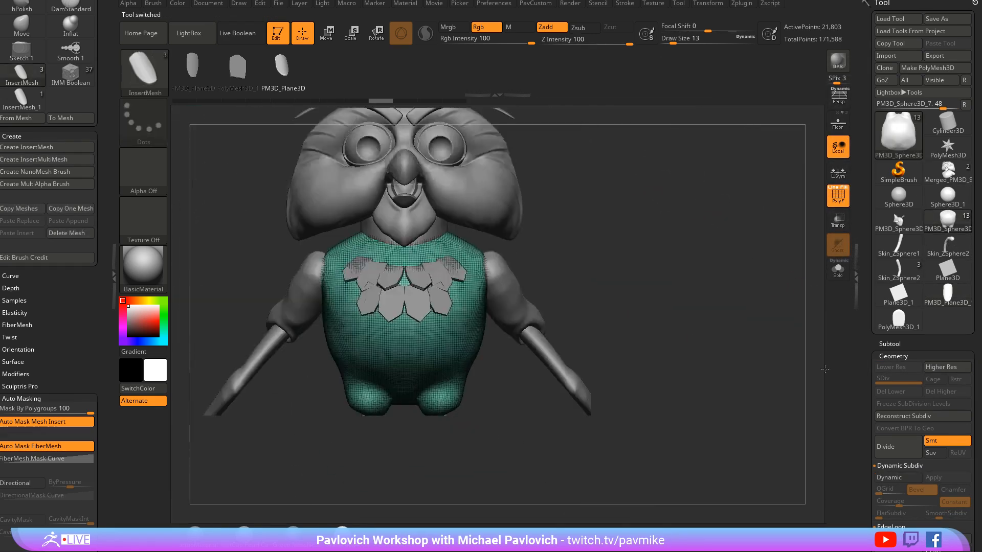
Step: Clear the canvas, draw a Plane3D in Edit mode and convert it to a PolyMesh3D
{"action": "key", "text": "ctrl+n"}
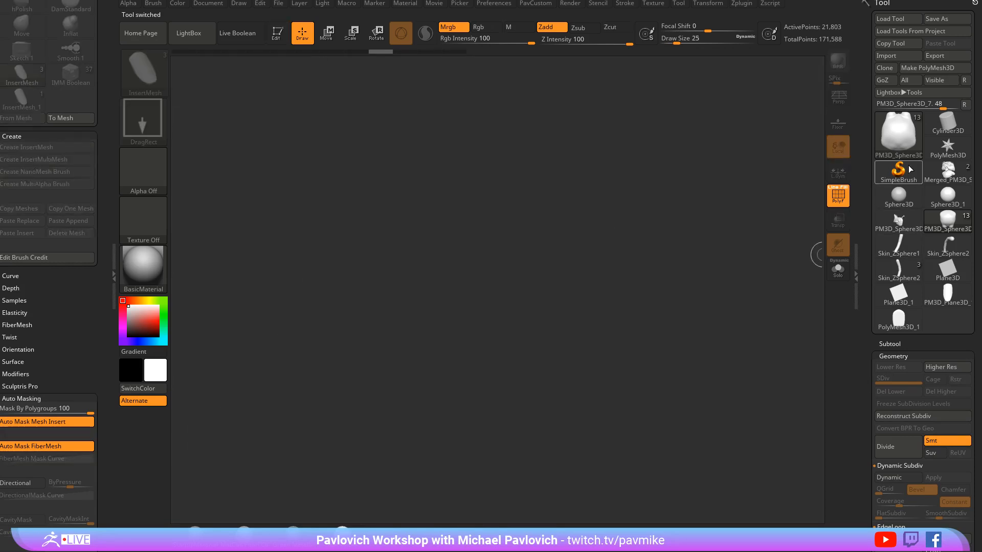
{"action": "left_click", "coordinate": [897, 134]}
{"action": "left_click", "coordinate": [740, 206]}
{"action": "left_click_drag", "start_coordinate": [495, 266], "coordinate": [518, 364]}
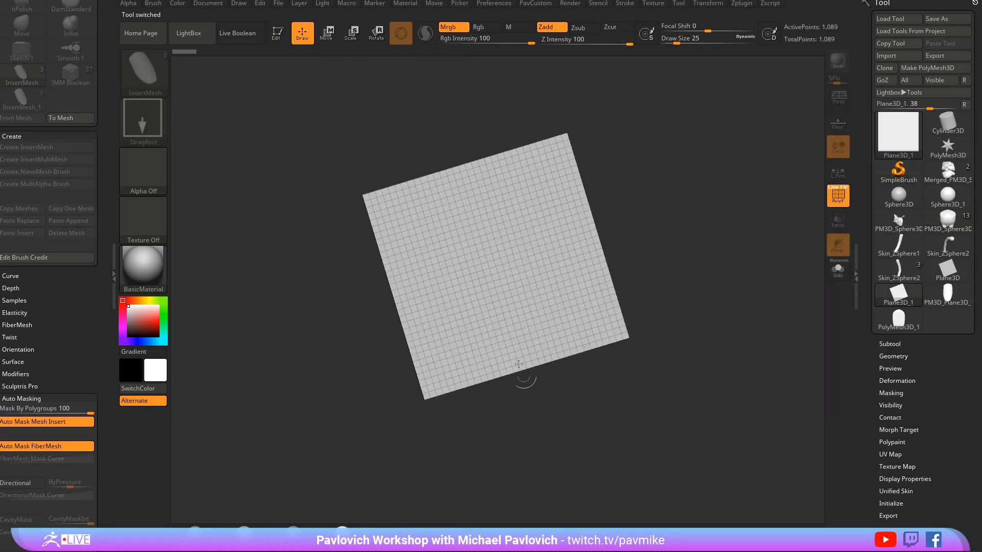
{"action": "left_click", "coordinate": [277, 34]}
{"action": "left_click", "coordinate": [927, 68]}
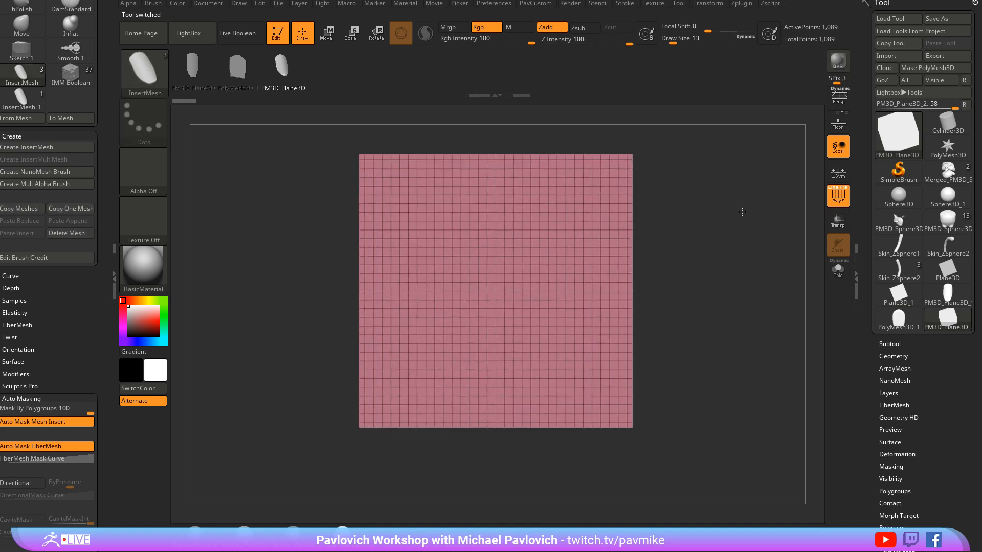
Step: Try inserting the third InsertMesh feather on the plane and undo it
{"action": "key", "text": "f"}
{"action": "left_click_drag", "start_coordinate": [516, 264], "coordinate": [519, 287]}
{"action": "left_click_drag", "start_coordinate": [714, 264], "coordinate": [670, 245]}
{"action": "key", "text": "ctrl+z"}
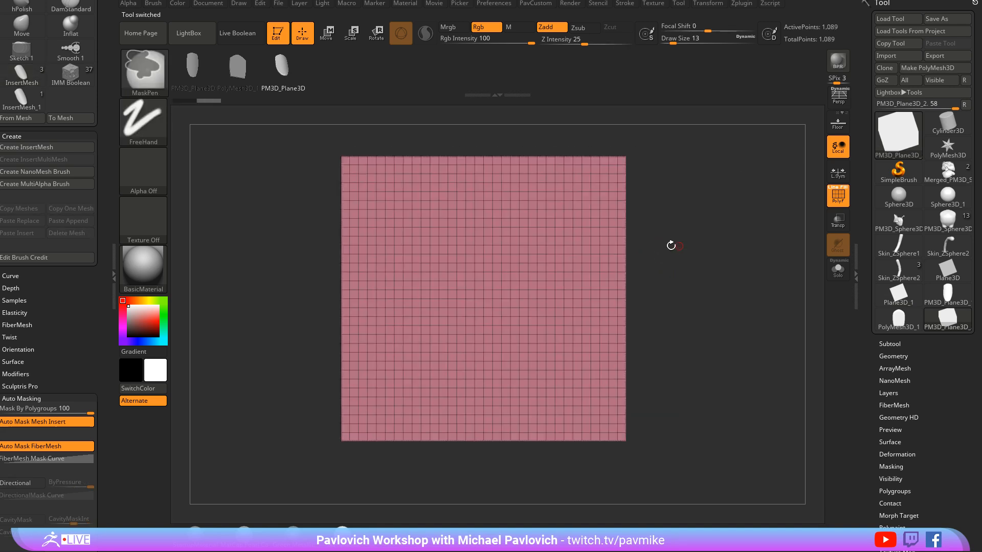
Step: Insert the first and third InsertMesh feathers side by side on the plane to compare how each one is oriented
{"action": "left_click", "coordinate": [197, 75]}
{"action": "left_click_drag", "start_coordinate": [519, 254], "coordinate": [519, 286]}
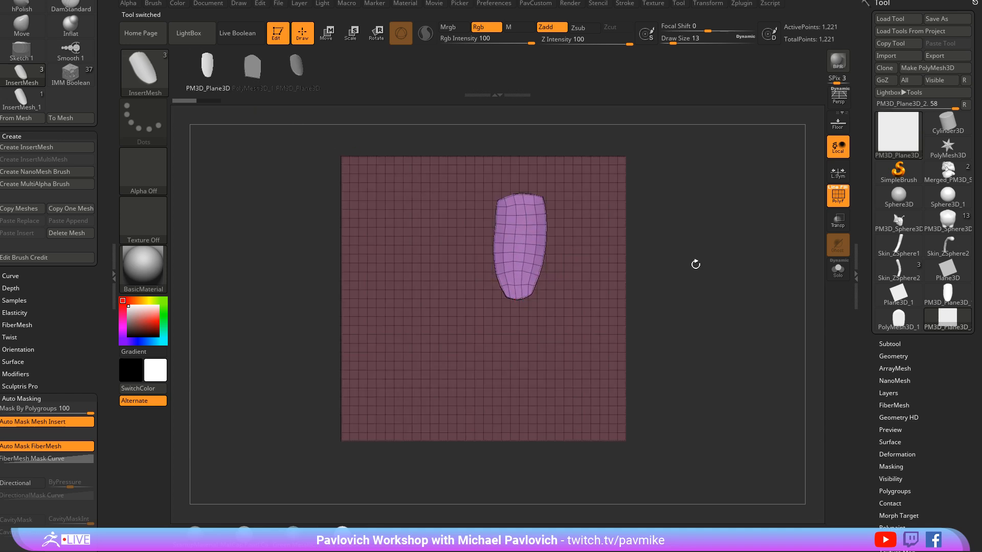
{"action": "left_click_drag", "start_coordinate": [695, 265], "coordinate": [660, 258]}
{"action": "left_click", "coordinate": [296, 66]}
{"action": "left_click_drag", "start_coordinate": [674, 225], "coordinate": [723, 230], "text": "shift"}
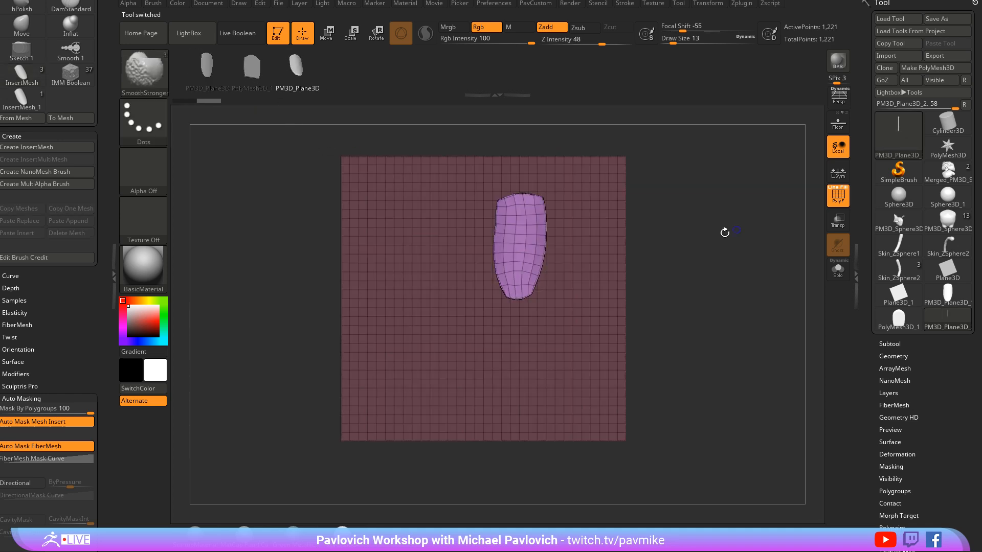
{"action": "left_click_drag", "start_coordinate": [433, 245], "coordinate": [434, 276]}
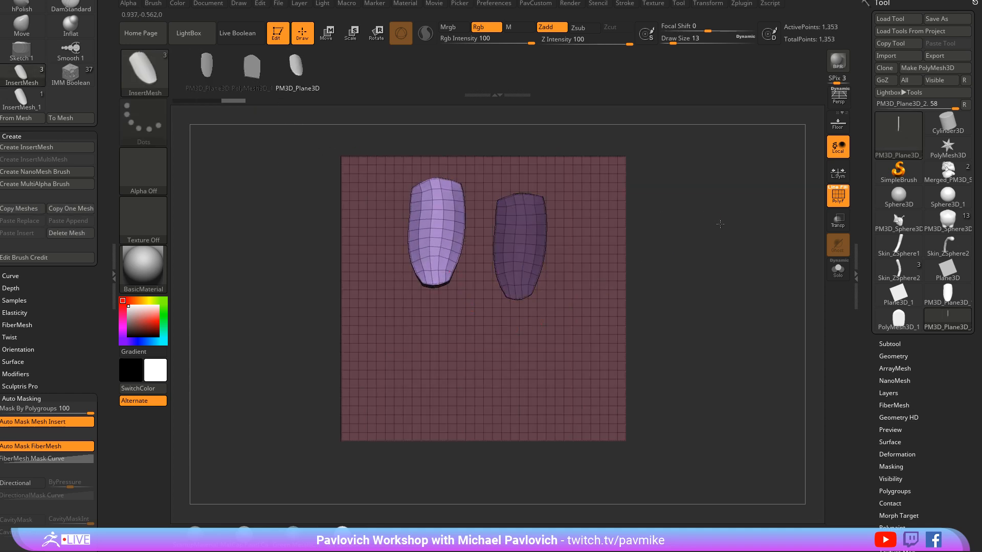
{"action": "left_click_drag", "start_coordinate": [717, 219], "coordinate": [733, 235]}
{"action": "left_click_drag", "start_coordinate": [634, 297], "coordinate": [556, 244], "text": "shift"}
Step: Switch back to the owl model and insert two overlapping rows of long feathers across the lower belly with symmetry
{"action": "left_click", "coordinate": [947, 221]}
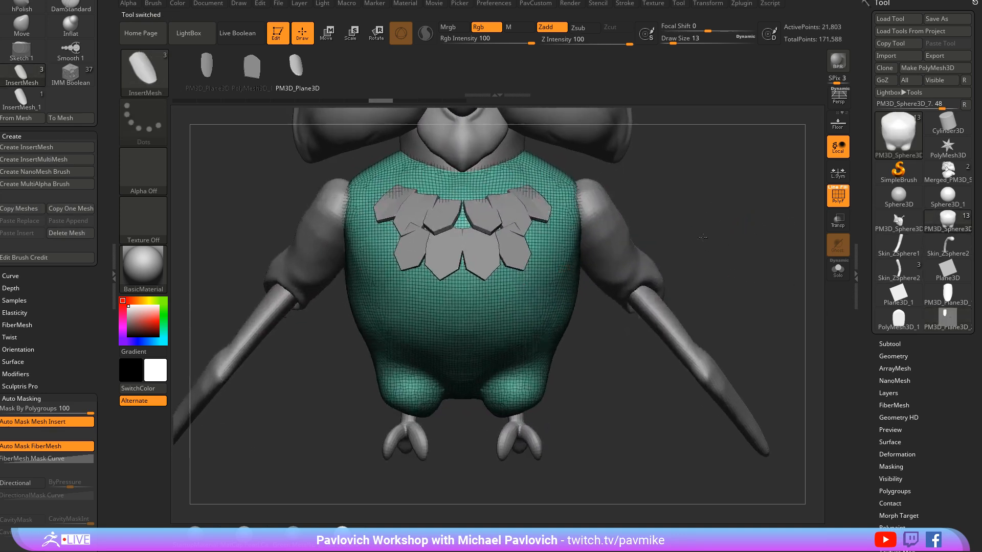
{"action": "left_click_drag", "start_coordinate": [483, 339], "coordinate": [510, 329]}
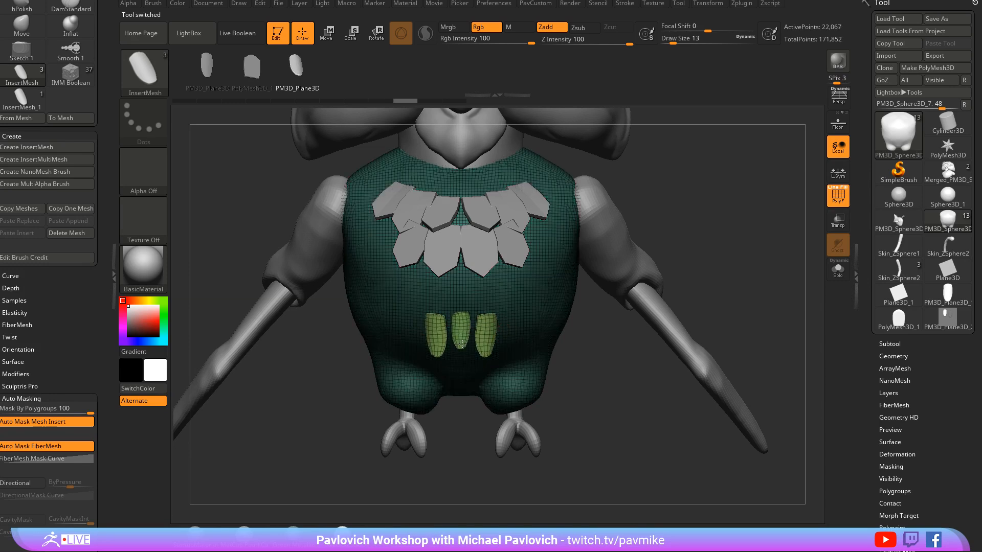
{"action": "left_click_drag", "start_coordinate": [506, 329], "coordinate": [512, 344]}
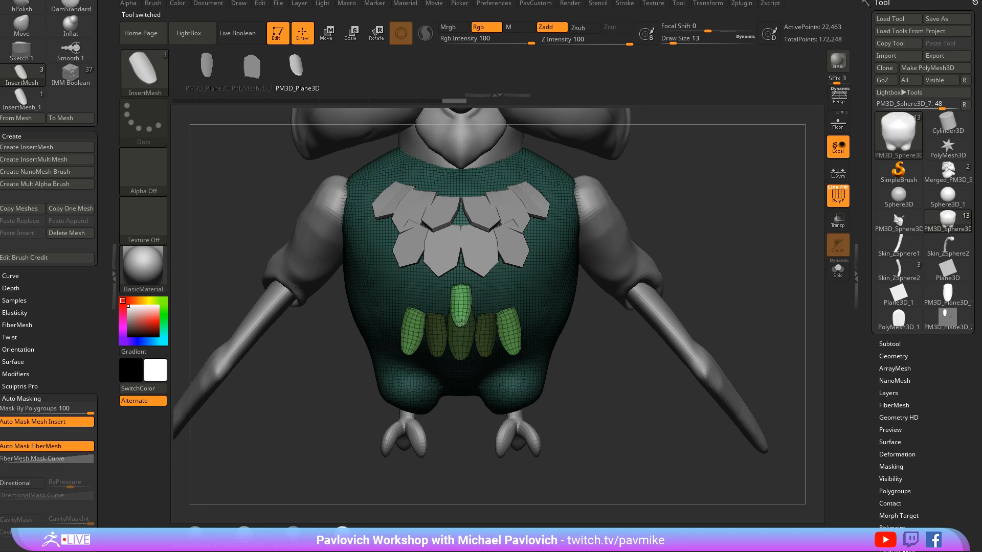
{"action": "mouse_move", "coordinate": [462, 323]}
{"action": "left_mouse_down"}
{"action": "mouse_move", "coordinate": [489, 338]}
{"action": "mouse_move", "coordinate": [489, 327]}
{"action": "mouse_move", "coordinate": [514, 333]}
{"action": "left_mouse_up"}
{"action": "key", "text": "ctrl+z"}
Step: Split the newly inserted belly feathers off the body into their own subtool
{"action": "mouse_move", "coordinate": [745, 252]}
{"action": "left_mouse_down"}
{"action": "mouse_move", "coordinate": [783, 250]}
{"action": "mouse_move", "coordinate": [732, 240]}
{"action": "mouse_move", "coordinate": [741, 253]}
{"action": "left_mouse_up"}
{"action": "left_click_drag", "start_coordinate": [741, 253], "coordinate": [631, 277]}
{"action": "left_click", "coordinate": [617, 278], "text": "ctrl+shift"}
{"action": "key", "text": "3"}
{"action": "left_click", "coordinate": [776, 283]}
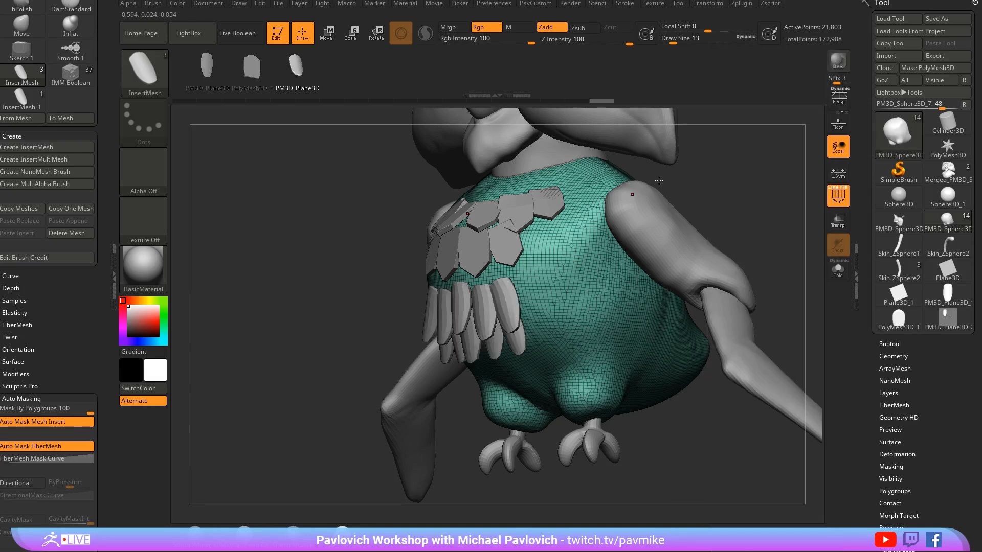
Step: Select the belly feather subtool and adjust its placement against the body with the gizmo in side view
{"action": "left_click_drag", "start_coordinate": [633, 192], "coordinate": [708, 199]}
{"action": "left_click", "coordinate": [585, 305], "text": "alt"}
{"action": "left_click_drag", "start_coordinate": [677, 274], "coordinate": [705, 250]}
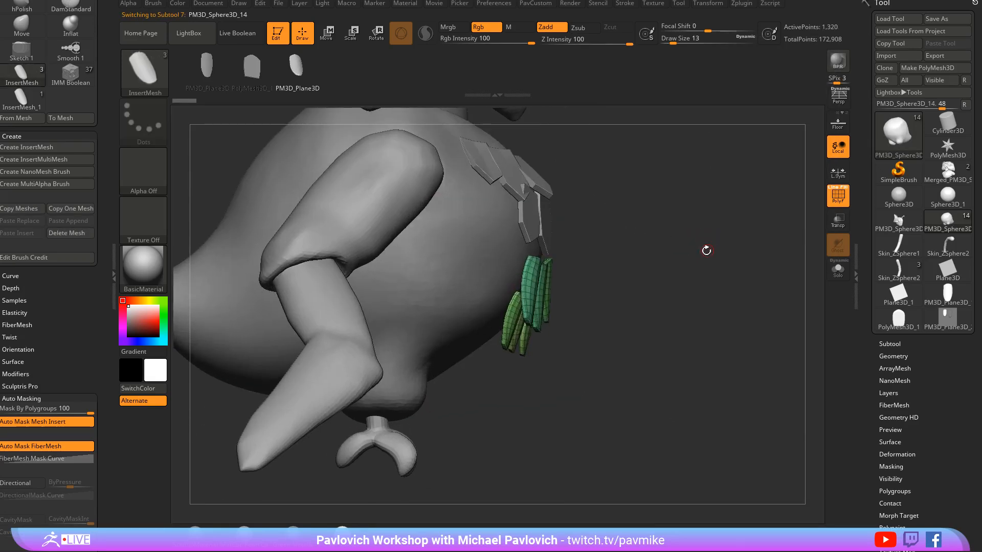
{"action": "key", "text": "w"}
{"action": "mouse_move", "coordinate": [559, 245]}
{"action": "left_mouse_down"}
{"action": "mouse_move", "coordinate": [550, 247]}
{"action": "mouse_move", "coordinate": [552, 260]}
{"action": "left_mouse_up"}
{"action": "left_click_drag", "start_coordinate": [551, 245], "coordinate": [553, 244]}
{"action": "key", "text": "q"}
{"action": "left_click_drag", "start_coordinate": [684, 233], "coordinate": [682, 252], "text": "shift"}
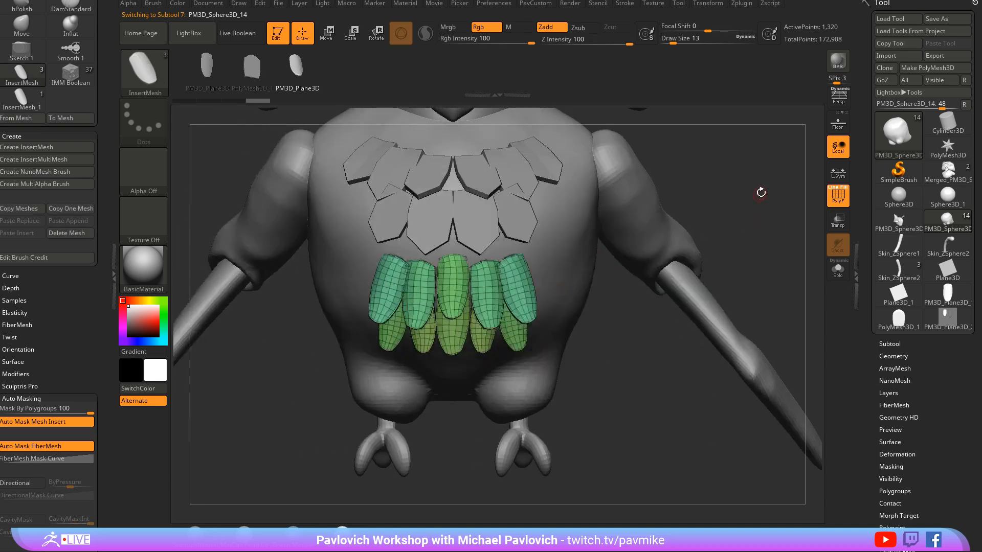
Step: Set the InsertMesh brush's Imbed depth to 0
{"action": "left_click", "coordinate": [20, 288]}
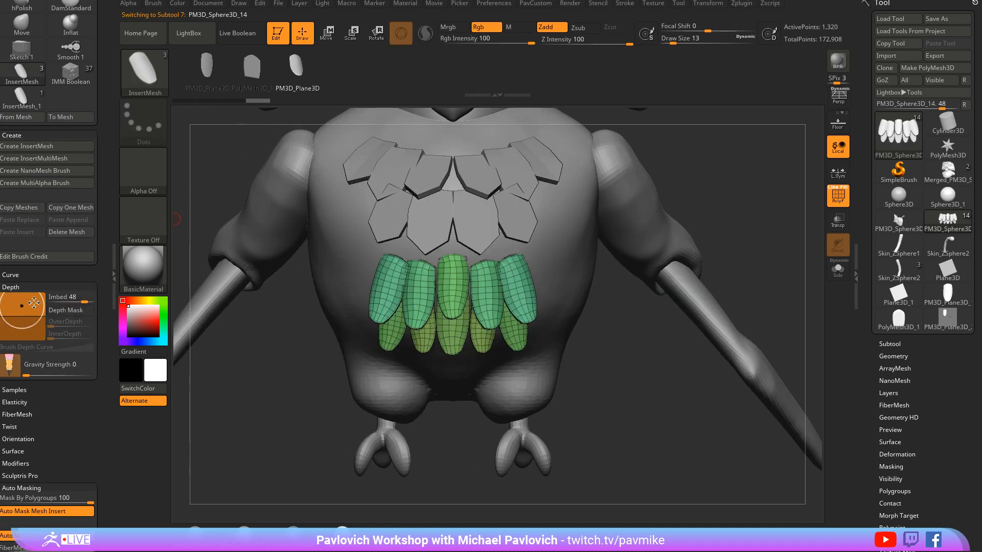
{"action": "left_click", "coordinate": [67, 297]}
{"action": "type", "text": "0"}
{"action": "key", "text": "Return"}
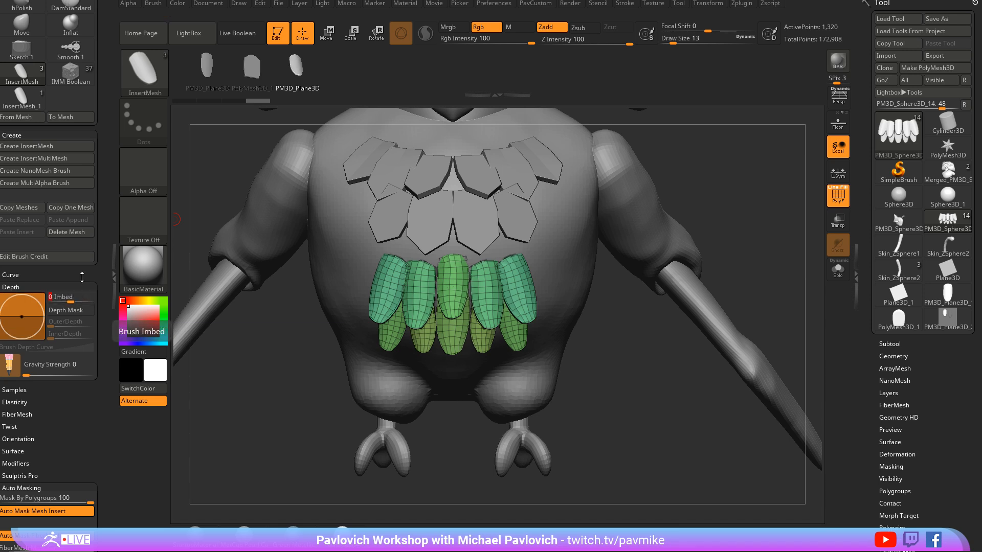
Step: Try inserting the third long feather and the PolyMesh3D_1 feather beside the belly rows on the owl's flank
{"action": "left_click", "coordinate": [258, 64]}
{"action": "left_click", "coordinate": [232, 66]}
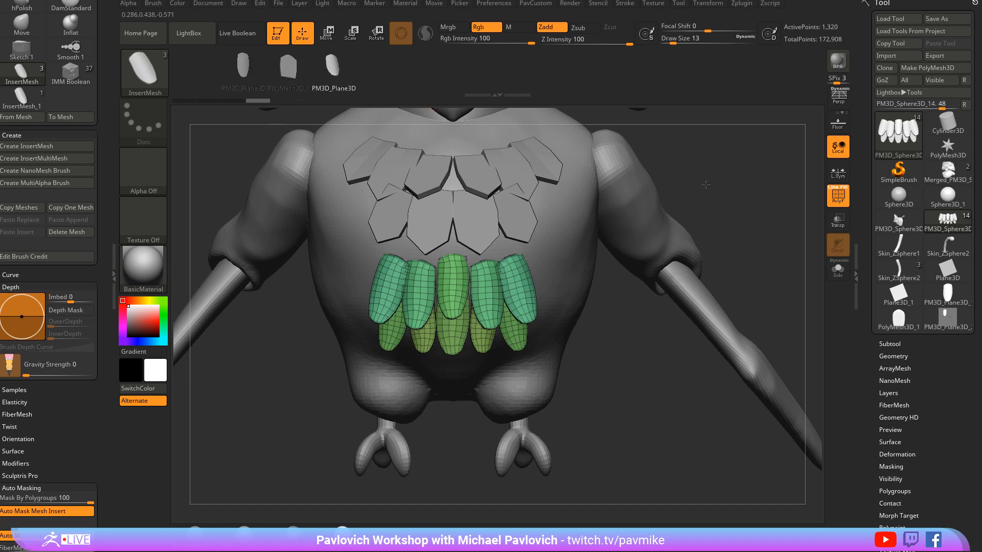
{"action": "right_click_drag", "start_coordinate": [706, 185], "coordinate": [634, 197]}
{"action": "left_click_drag", "start_coordinate": [515, 294], "coordinate": [520, 323]}
{"action": "mouse_move", "coordinate": [621, 252]}
{"action": "right_mouse_down"}
{"action": "mouse_move", "coordinate": [501, 253]}
{"action": "mouse_move", "coordinate": [605, 251]}
{"action": "right_mouse_up"}
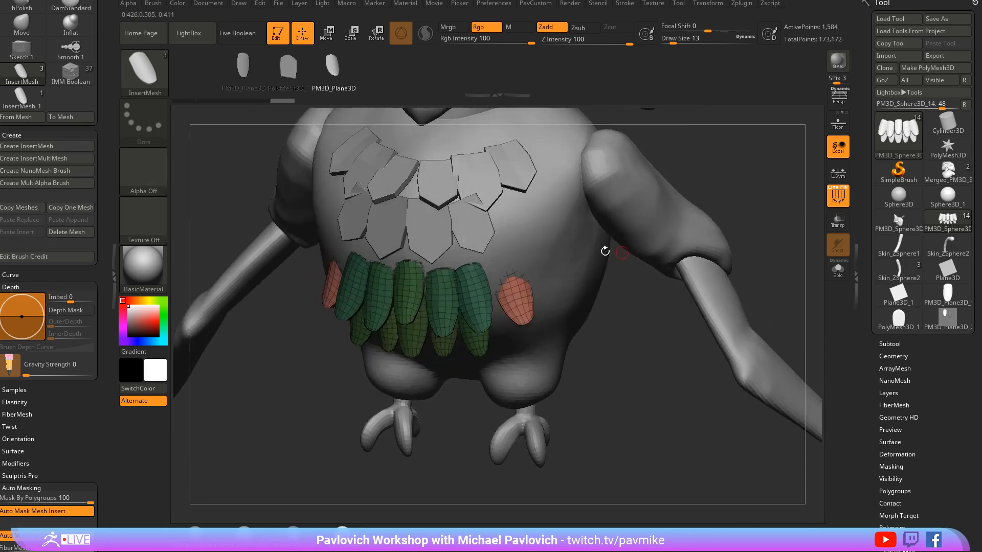
{"action": "left_click", "coordinate": [289, 66]}
{"action": "left_click_drag", "start_coordinate": [545, 270], "coordinate": [548, 281]}
{"action": "right_click_drag", "start_coordinate": [753, 208], "coordinate": [440, 183]}
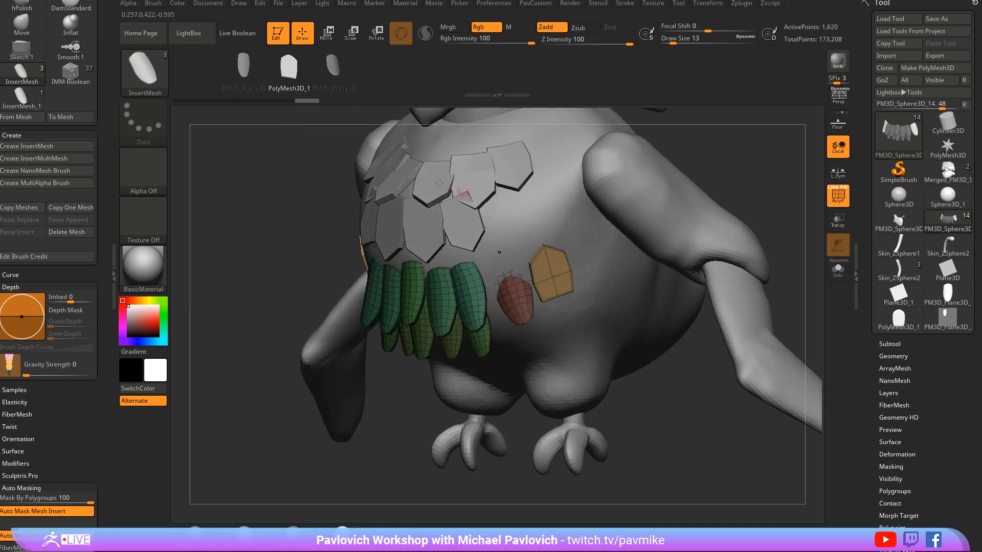
Step: Insert the first long feather on the flank as a test and undo all three trial feathers
{"action": "left_click", "coordinate": [251, 73]}
{"action": "left_click_drag", "start_coordinate": [584, 257], "coordinate": [589, 274]}
{"action": "right_click_drag", "start_coordinate": [781, 191], "coordinate": [709, 191]}
{"action": "key", "text": "ctrl+z"}
{"action": "key", "text": "ctrl+z"}
{"action": "key", "text": "ctrl+z"}
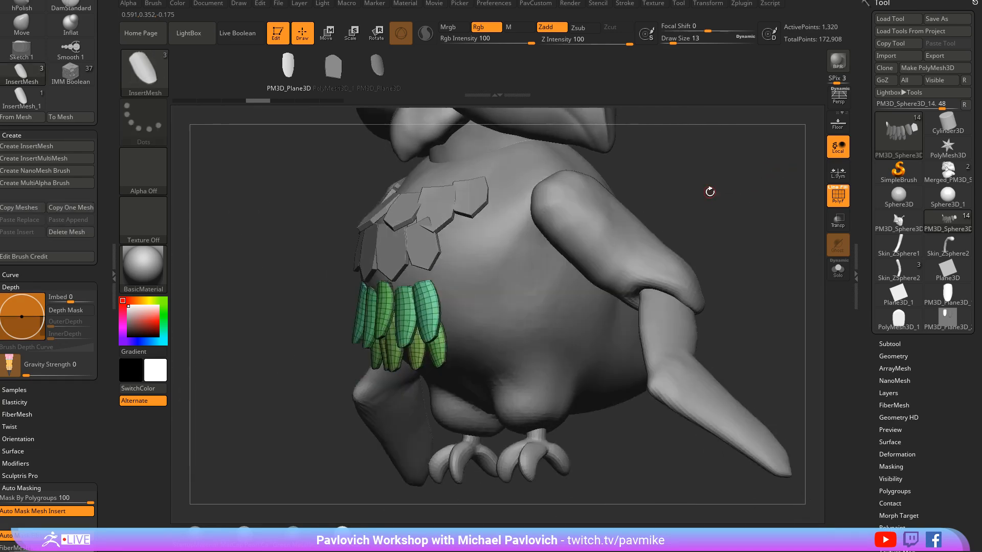
Step: Set the belly feathers' crease level to 1 and enable Dynamic Subdivision on them
{"action": "key", "text": "space"}
{"action": "left_click_drag", "start_coordinate": [730, 413], "coordinate": [716, 410]}
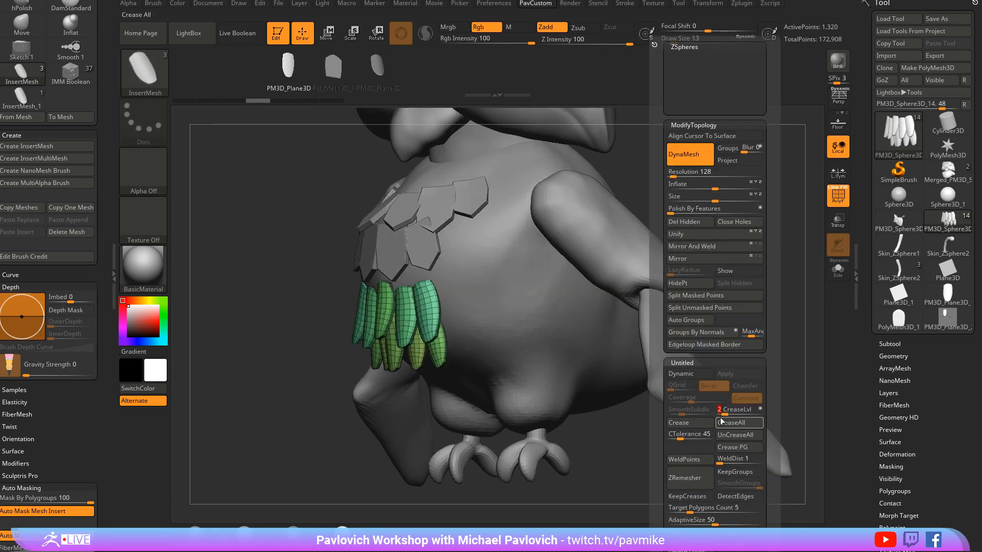
{"action": "left_click", "coordinate": [688, 374]}
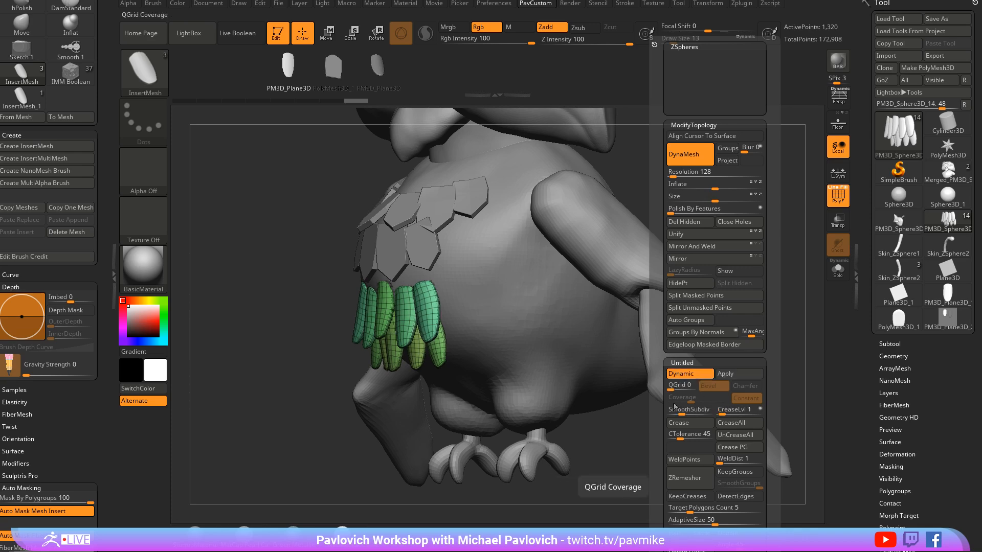
{"action": "right_click_drag", "start_coordinate": [697, 220], "coordinate": [711, 248]}
Step: Select the body subtool and set the brush's draw size to 37
{"action": "key", "text": "s"}
{"action": "left_click_drag", "start_coordinate": [682, 252], "coordinate": [689, 258]}
{"action": "mouse_move", "coordinate": [697, 248]}
{"action": "right_mouse_down", "text": "alt"}
{"action": "mouse_move", "coordinate": [712, 287]}
{"action": "mouse_move", "coordinate": [603, 294]}
{"action": "right_mouse_up", "text": "alt"}
{"action": "key", "text": "s"}
{"action": "left_click_drag", "start_coordinate": [522, 333], "coordinate": [529, 333]}
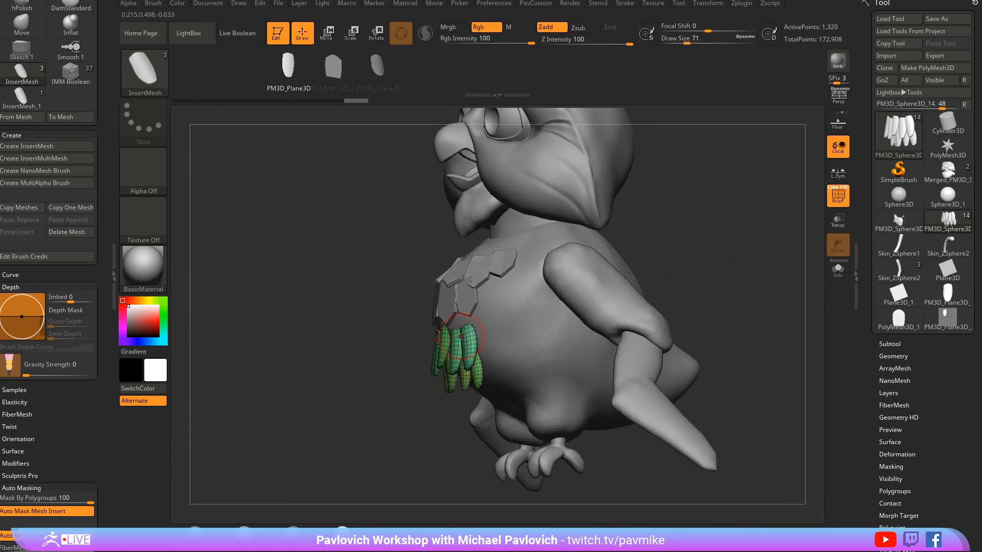
{"action": "left_click", "coordinate": [528, 328], "text": "alt"}
{"action": "right_click_drag", "start_coordinate": [756, 273], "coordinate": [768, 273], "text": "shift"}
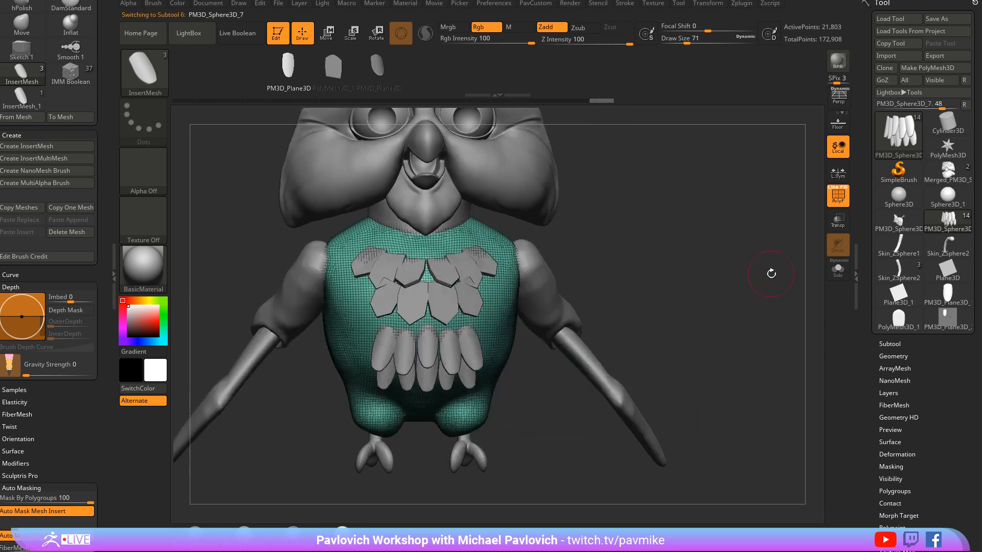
{"action": "key", "text": "s"}
{"action": "left_click_drag", "start_coordinate": [754, 283], "coordinate": [747, 287]}
{"action": "key", "text": "s"}
{"action": "right_click_drag", "start_coordinate": [749, 289], "coordinate": [645, 298]}
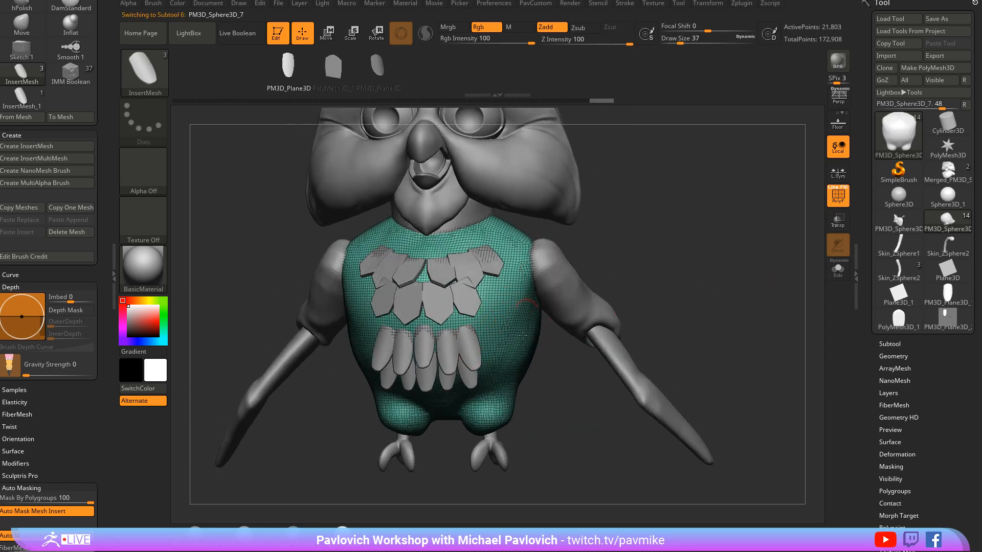
Step: Select the belly feather subtool and apply its Dynamic Subdivision as real geometry
{"action": "left_click", "coordinate": [455, 346], "text": "alt"}
{"action": "key", "text": "space"}
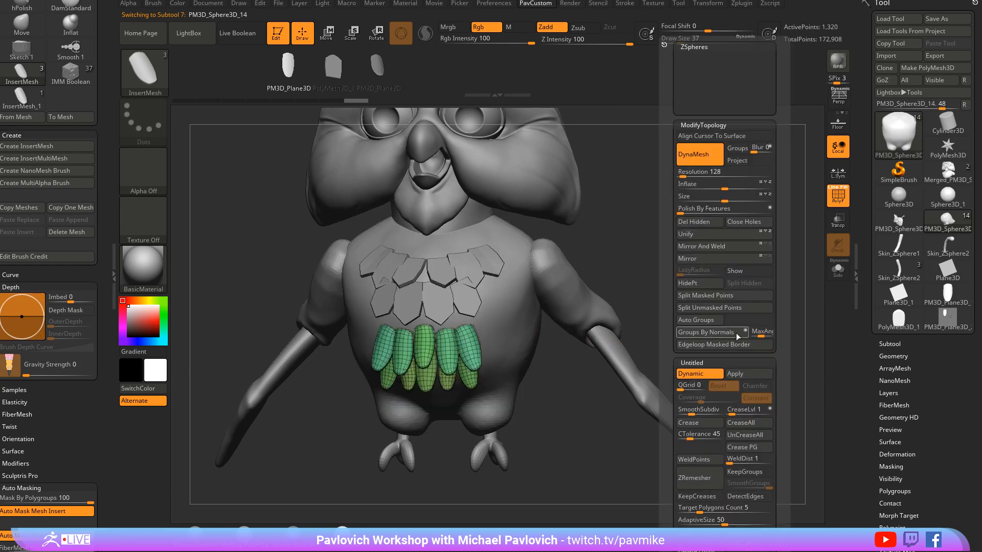
{"action": "left_click", "coordinate": [740, 375]}
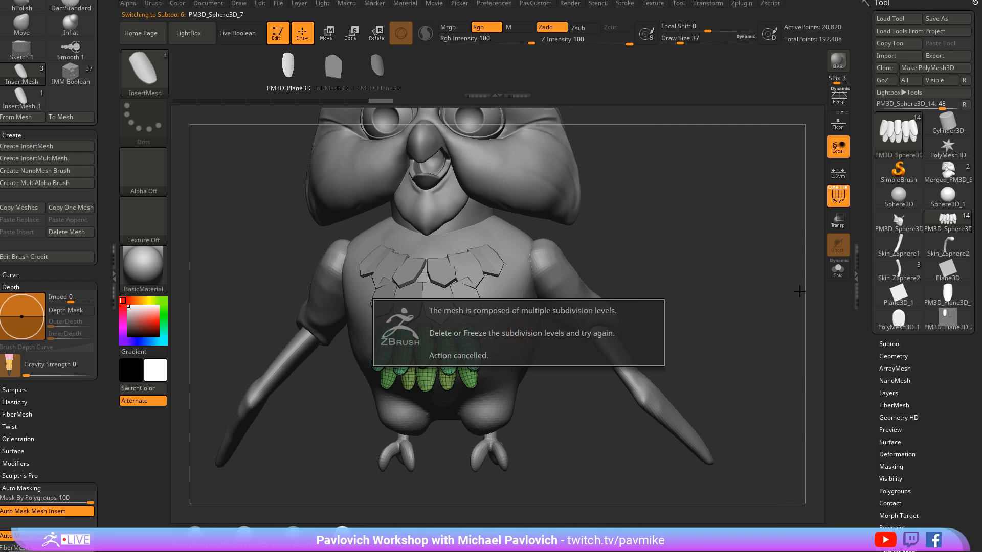
{"action": "key", "text": "shift+s"}
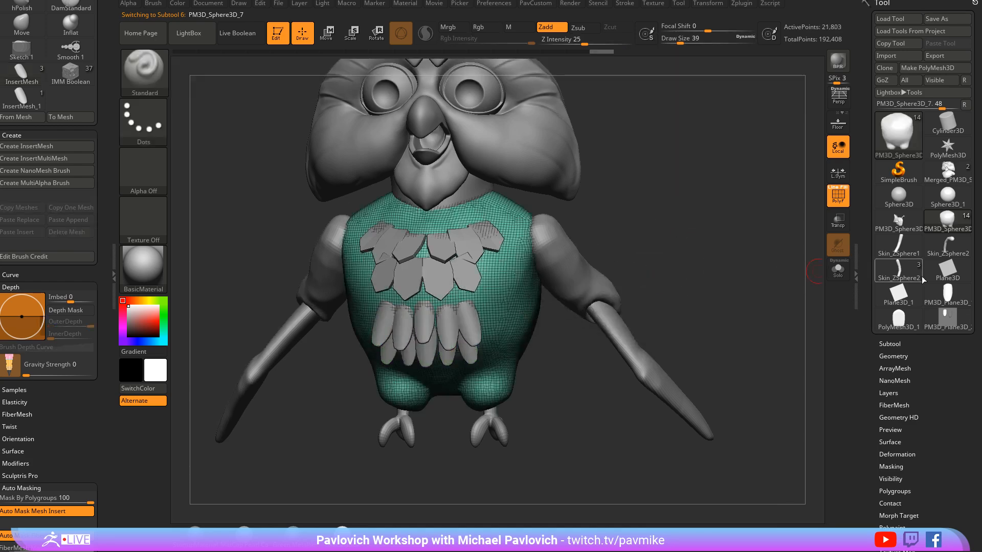
Step: Move the body subtool to the top of the subtool list and keep the glasses hidden
{"action": "left_click", "coordinate": [892, 344]}
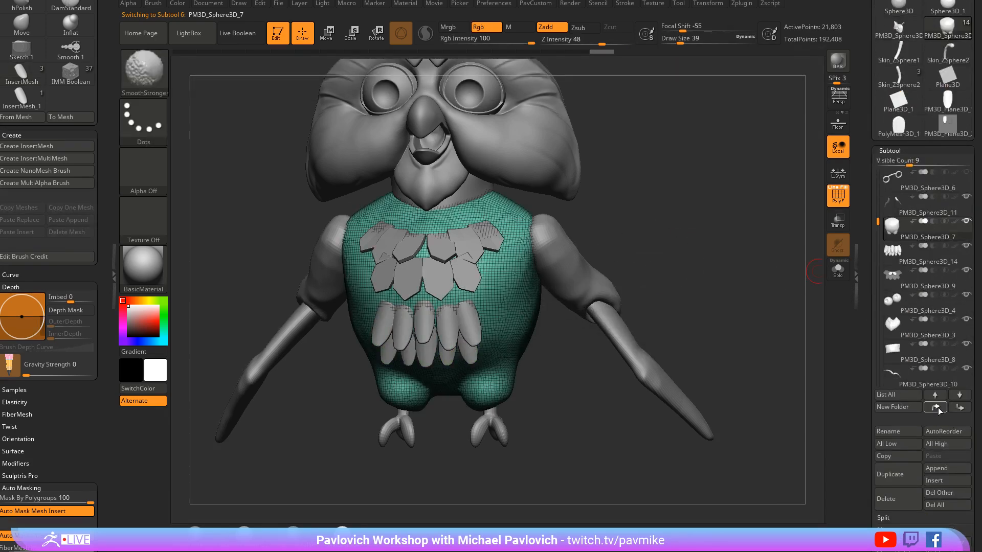
{"action": "left_click", "coordinate": [937, 408]}
{"action": "left_click", "coordinate": [965, 273]}
{"action": "mouse_move", "coordinate": [739, 269]}
{"action": "left_mouse_down"}
{"action": "mouse_move", "coordinate": [694, 272]}
{"action": "mouse_move", "coordinate": [778, 265]}
{"action": "mouse_move", "coordinate": [737, 264]}
{"action": "left_mouse_up"}
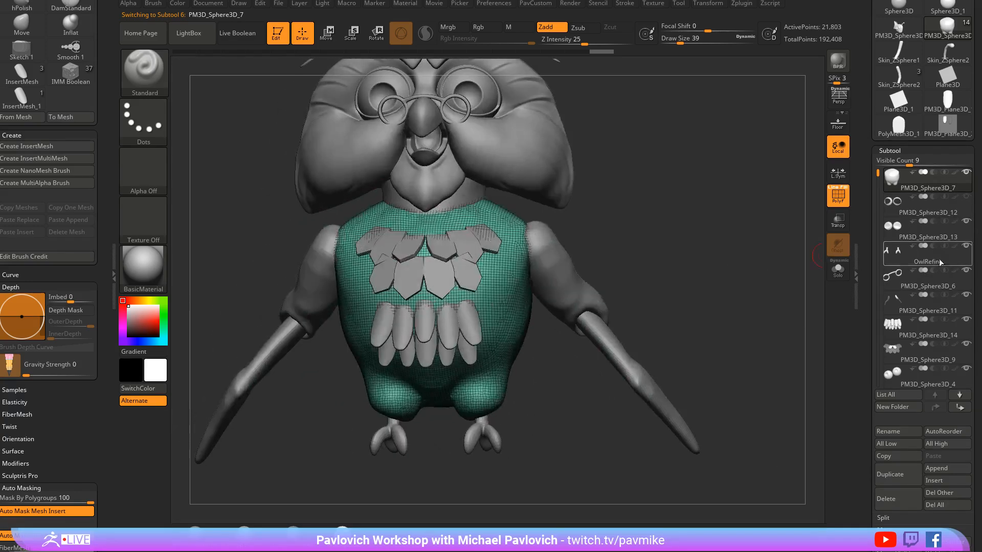
{"action": "left_click", "coordinate": [966, 272]}
Step: Move the belly feather subtool directly below the body in the subtool list and make the body active
{"action": "left_click", "coordinate": [444, 344], "text": "alt"}
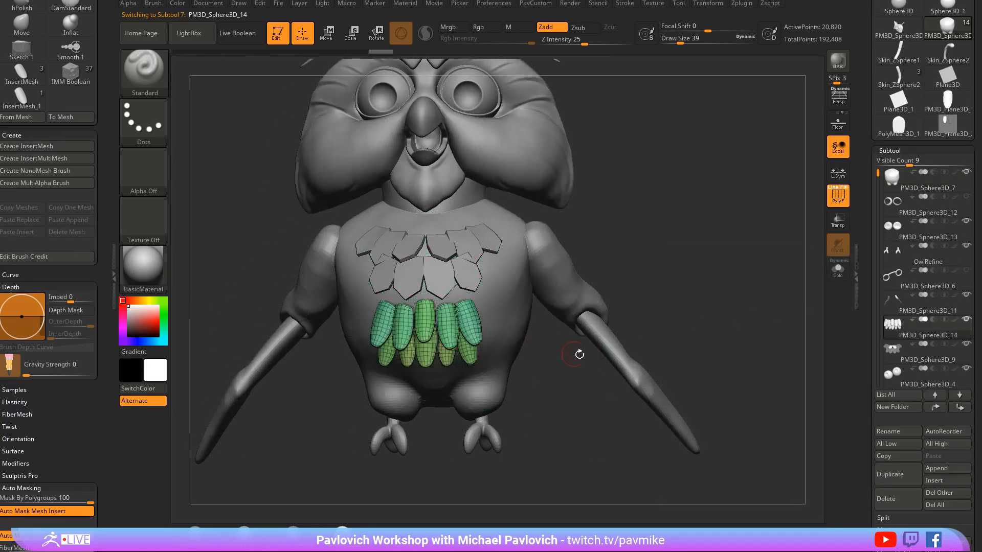
{"action": "left_click", "coordinate": [936, 408]}
{"action": "left_click_drag", "start_coordinate": [725, 275], "coordinate": [729, 263]}
{"action": "left_click", "coordinate": [942, 215]}
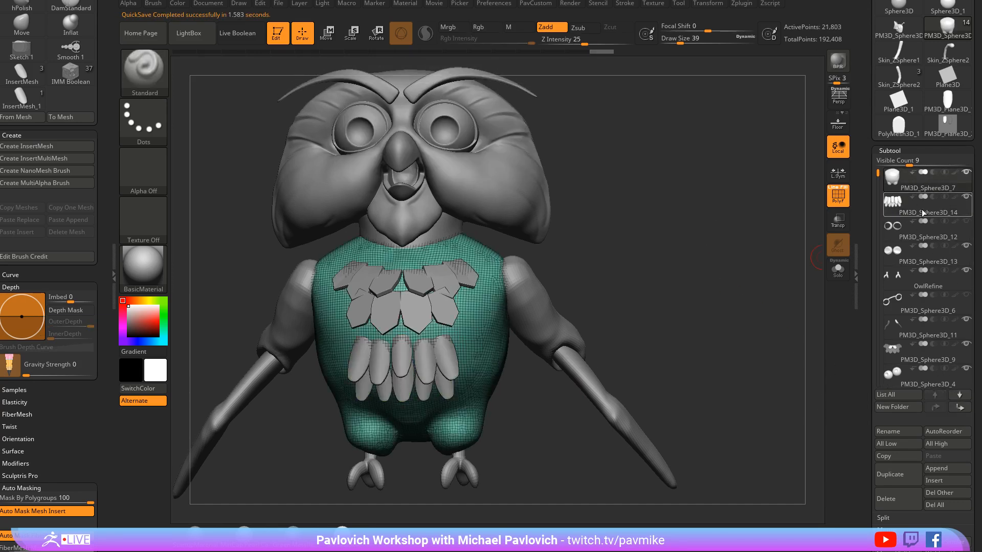
Step: Re-DynaMesh the body at a higher resolution
{"action": "key", "text": "space"}
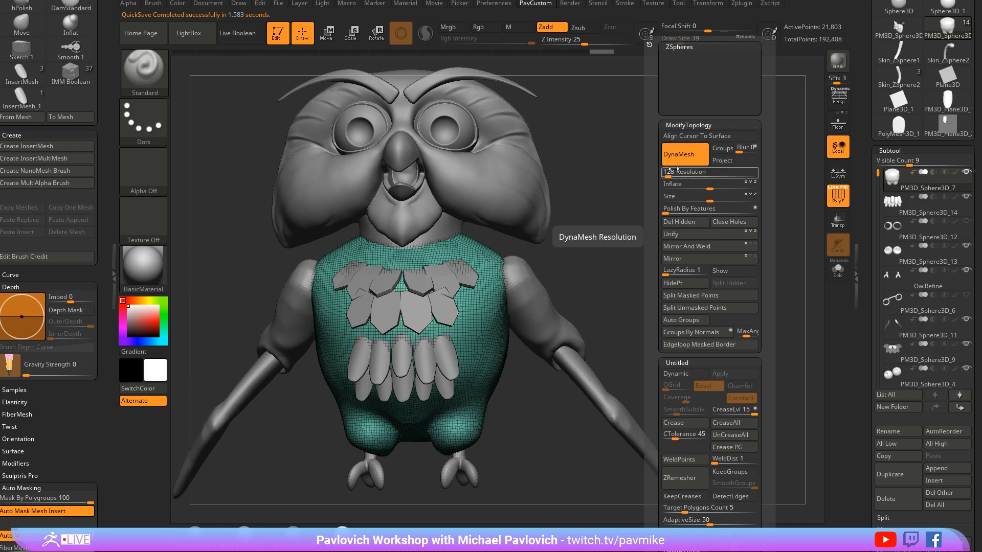
{"action": "mouse_move", "coordinate": [701, 241]}
{"action": "left_mouse_down"}
{"action": "mouse_move", "coordinate": [690, 223]}
{"action": "mouse_move", "coordinate": [709, 230]}
{"action": "left_mouse_up"}
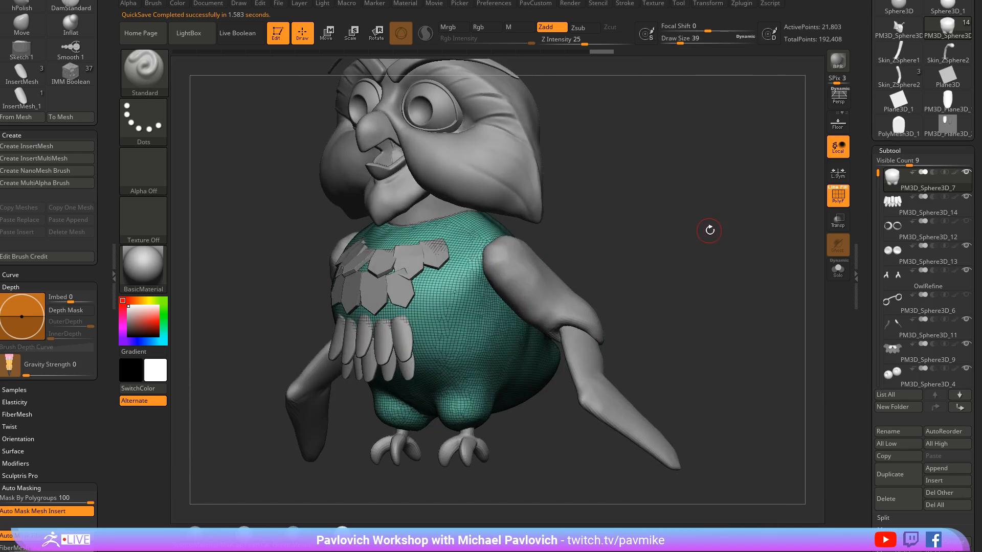
{"action": "key", "text": "space"}
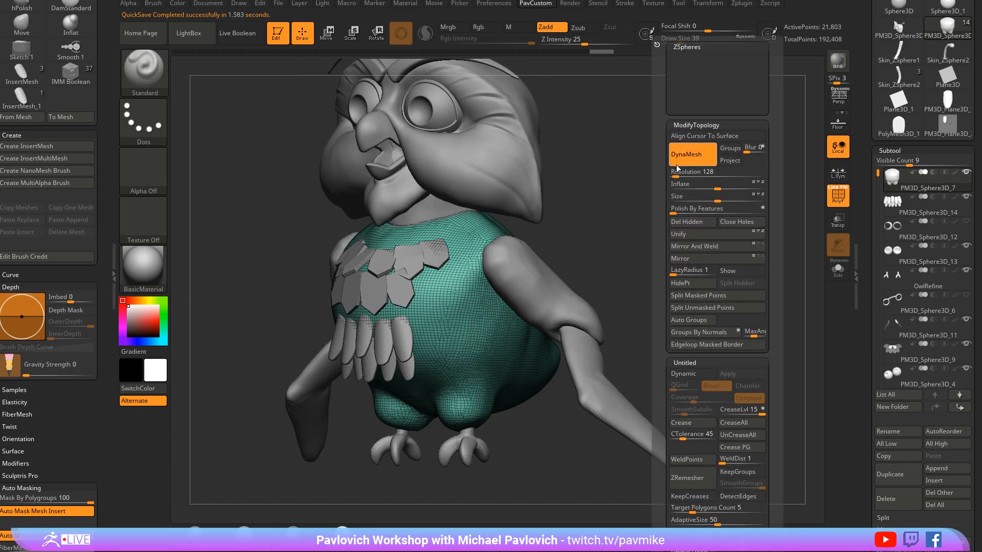
{"action": "left_click", "coordinate": [687, 155]}
{"action": "left_click_drag", "start_coordinate": [697, 175], "coordinate": [731, 313], "text": "ctrl"}
{"action": "mouse_move", "coordinate": [693, 244]}
{"action": "left_mouse_down"}
{"action": "mouse_move", "coordinate": [751, 249]}
{"action": "mouse_move", "coordinate": [700, 254]}
{"action": "left_mouse_up"}
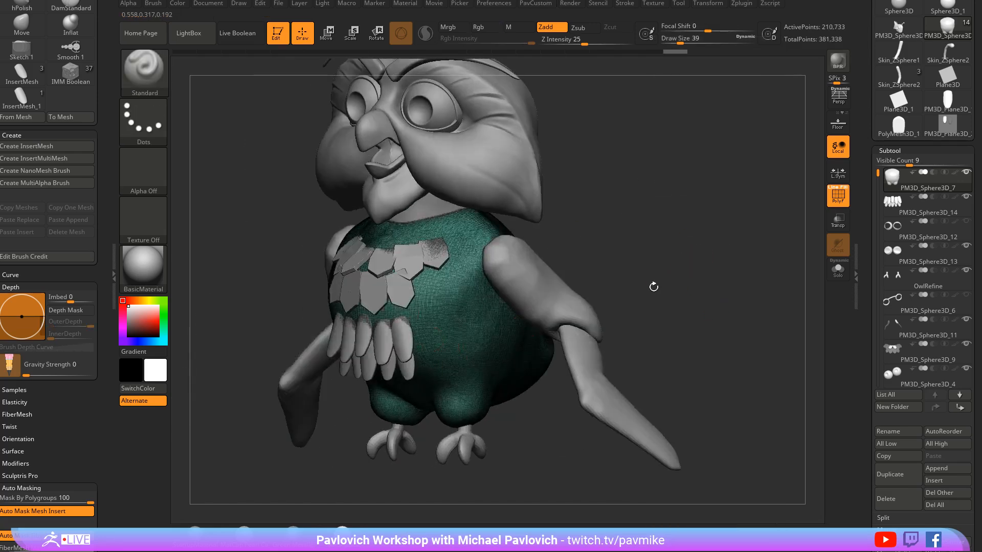
Step: Merge the belly feather subtool down into the body, skipping the undo warning until restart, and fuse them with DynaMesh
{"action": "key", "text": "ctrl+e"}
{"action": "left_click", "coordinate": [730, 296]}
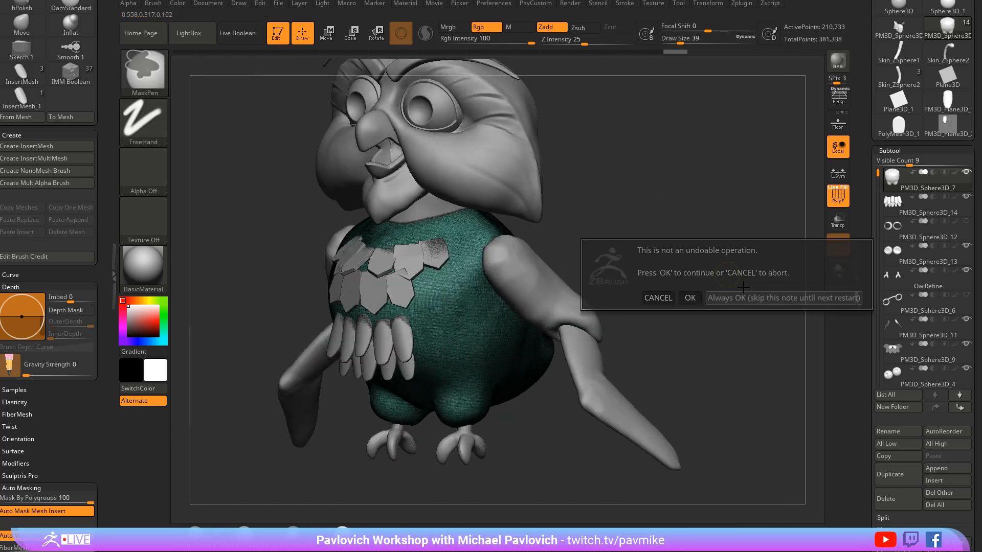
{"action": "key", "text": "space"}
{"action": "left_click_drag", "start_coordinate": [689, 207], "coordinate": [759, 301], "text": "ctrl"}
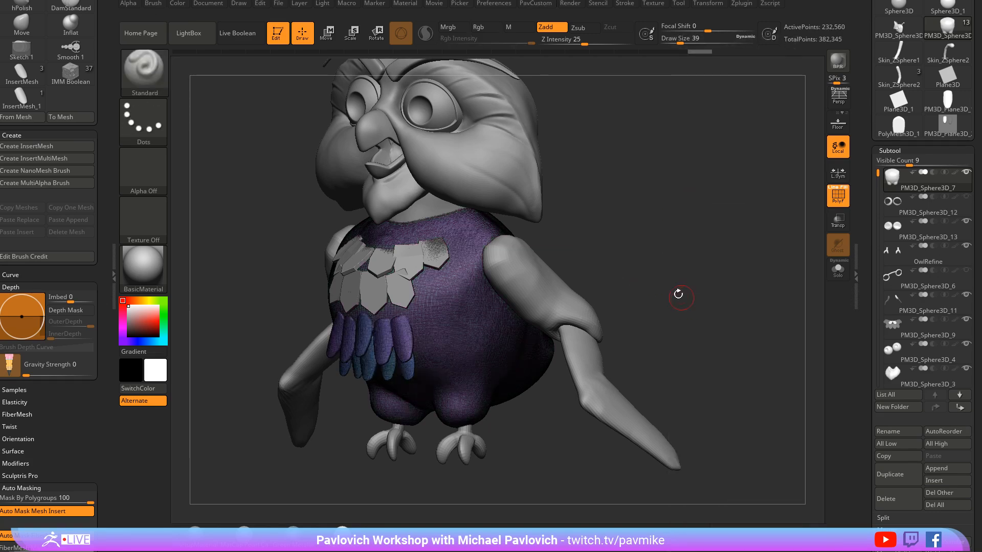
Step: Turn off the polygon frame display and isolate the fused body to inspect the feathers
{"action": "left_click", "coordinate": [828, 205]}
{"action": "left_click", "coordinate": [838, 268]}
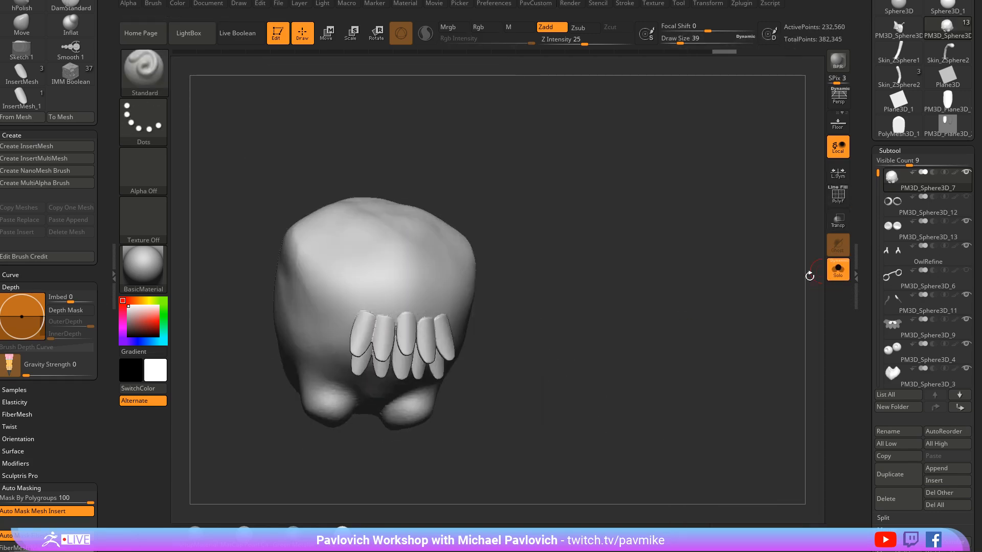
Step: Try smoothing the upper ends of the belly feathers into the body, then undo the strokes
{"action": "left_click_drag", "start_coordinate": [646, 305], "coordinate": [641, 314]}
{"action": "key", "text": "f"}
{"action": "key", "text": "shift"}
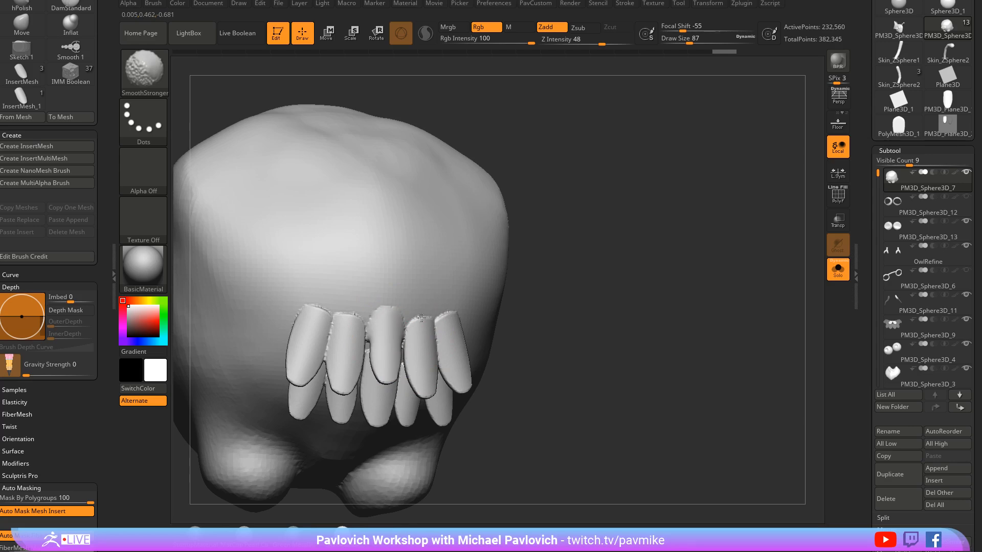
{"action": "left_click_drag", "start_coordinate": [421, 318], "coordinate": [434, 320], "text": "shift"}
{"action": "left_click_drag", "start_coordinate": [644, 299], "coordinate": [580, 293]}
{"action": "key", "text": "ctrl+z"}
Step: Set Mask By Polygroups to 0 and smooth the upper ends of the belly feathers into the body
{"action": "mouse_move", "coordinate": [82, 435]}
{"action": "left_mouse_down"}
{"action": "mouse_move", "coordinate": [82, 308]}
{"action": "mouse_move", "coordinate": [70, 413]}
{"action": "mouse_move", "coordinate": [55, 280]}
{"action": "mouse_move", "coordinate": [1, 265]}
{"action": "left_mouse_up"}
{"action": "left_click_drag", "start_coordinate": [685, 225], "coordinate": [762, 230]}
{"action": "left_click_drag", "start_coordinate": [423, 309], "coordinate": [319, 309], "text": "shift"}
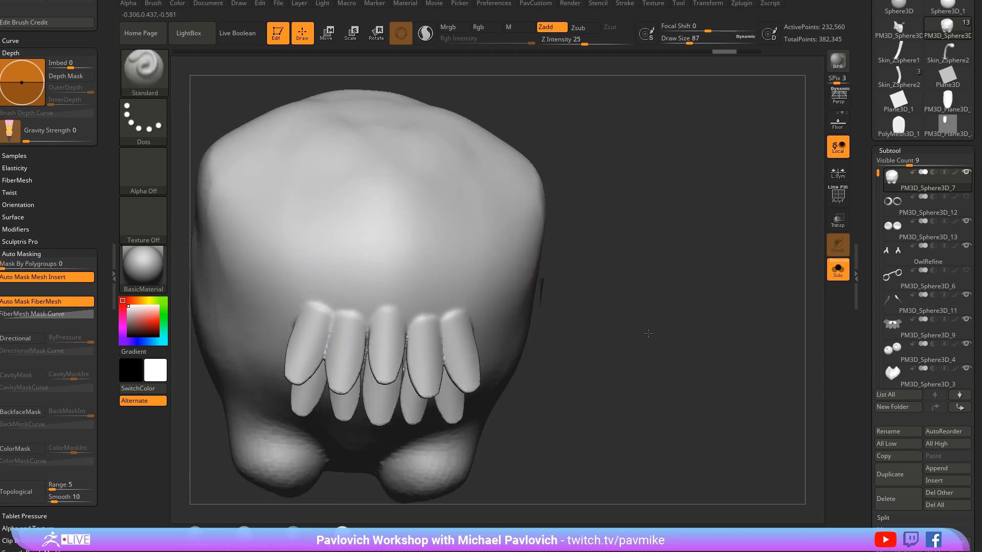
{"action": "left_click_drag", "start_coordinate": [648, 333], "coordinate": [511, 339]}
{"action": "left_click_drag", "start_coordinate": [307, 328], "coordinate": [430, 330], "text": "shift"}
{"action": "left_click_drag", "start_coordinate": [624, 226], "coordinate": [725, 228]}
{"action": "mouse_move", "coordinate": [404, 313]}
{"action": "left_mouse_down", "text": "shift"}
{"action": "mouse_move", "coordinate": [365, 308]}
{"action": "mouse_move", "coordinate": [372, 347]}
{"action": "left_mouse_up", "text": "shift"}
{"action": "mouse_move", "coordinate": [648, 263]}
{"action": "left_mouse_down"}
{"action": "mouse_move", "coordinate": [598, 185]}
{"action": "mouse_move", "coordinate": [664, 292]}
{"action": "mouse_move", "coordinate": [611, 300]}
{"action": "mouse_move", "coordinate": [708, 289]}
{"action": "mouse_move", "coordinate": [375, 140]}
{"action": "left_mouse_up"}
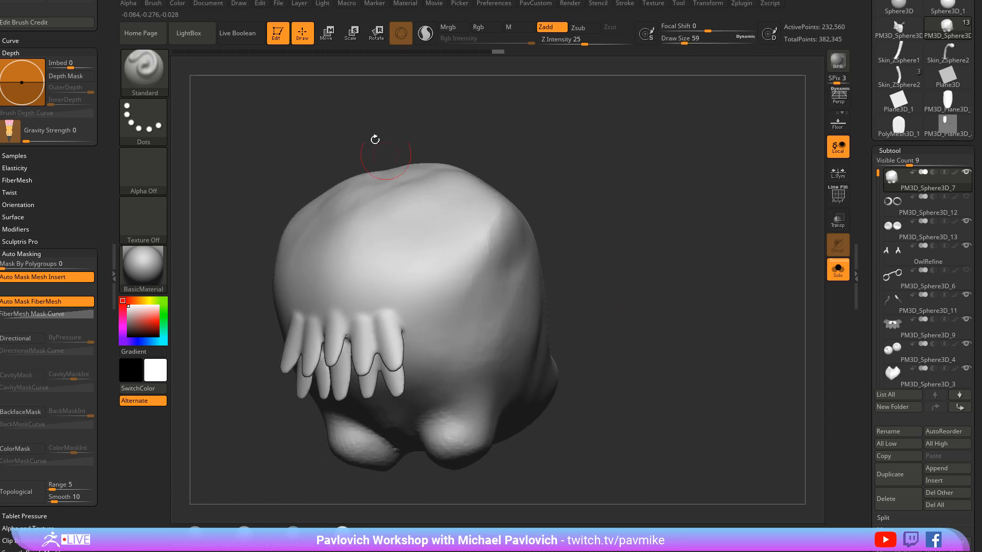
Step: Leave edit mode, clear the owl from the canvas and turn off Solo
{"action": "left_click", "coordinate": [278, 33]}
{"action": "key", "text": "ctrl+n"}
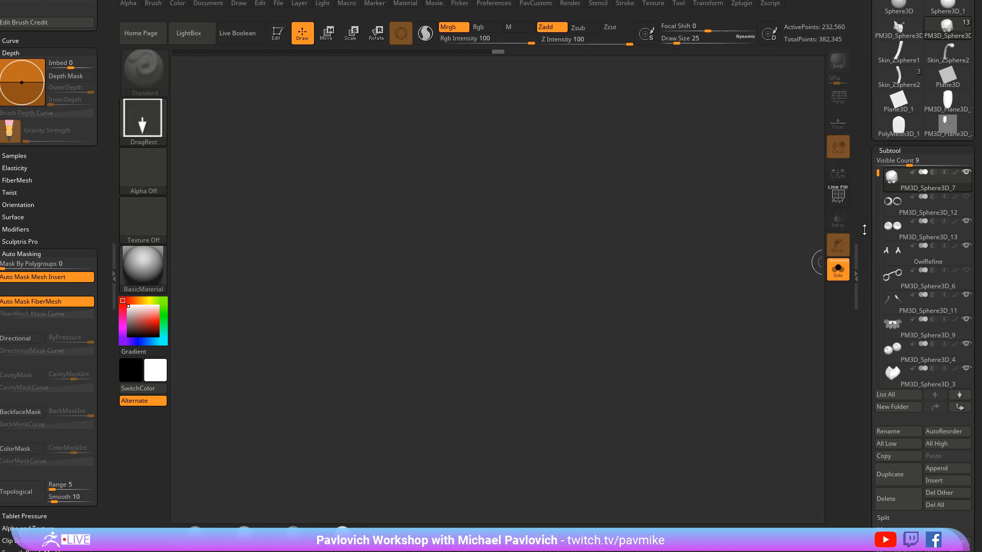
{"action": "left_click_drag", "start_coordinate": [864, 230], "coordinate": [838, 288]}
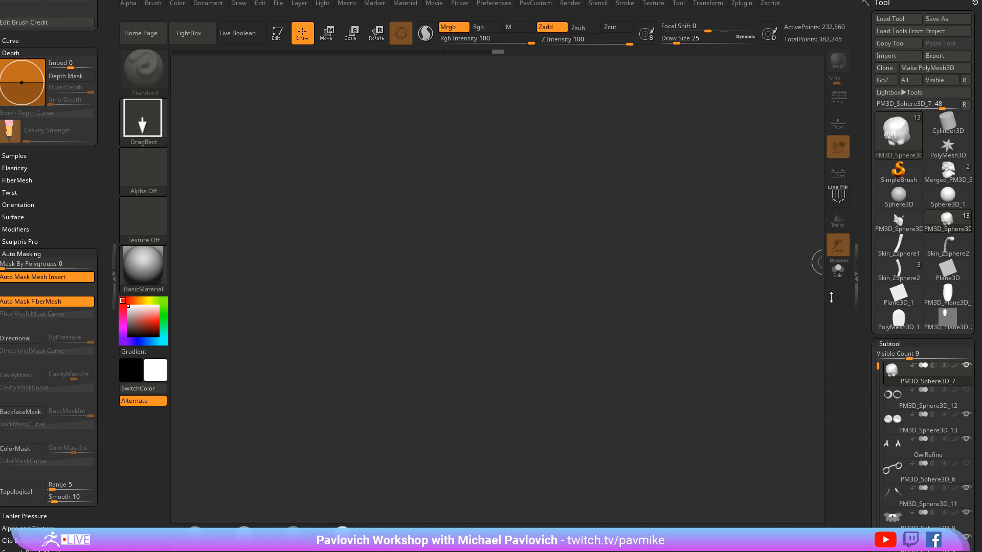
{"action": "key", "text": "s"}
{"action": "left_click", "coordinate": [783, 302]}
{"action": "left_click_drag", "start_coordinate": [868, 379], "coordinate": [925, 166]}
{"action": "left_click_drag", "start_coordinate": [865, 397], "coordinate": [865, 137]}
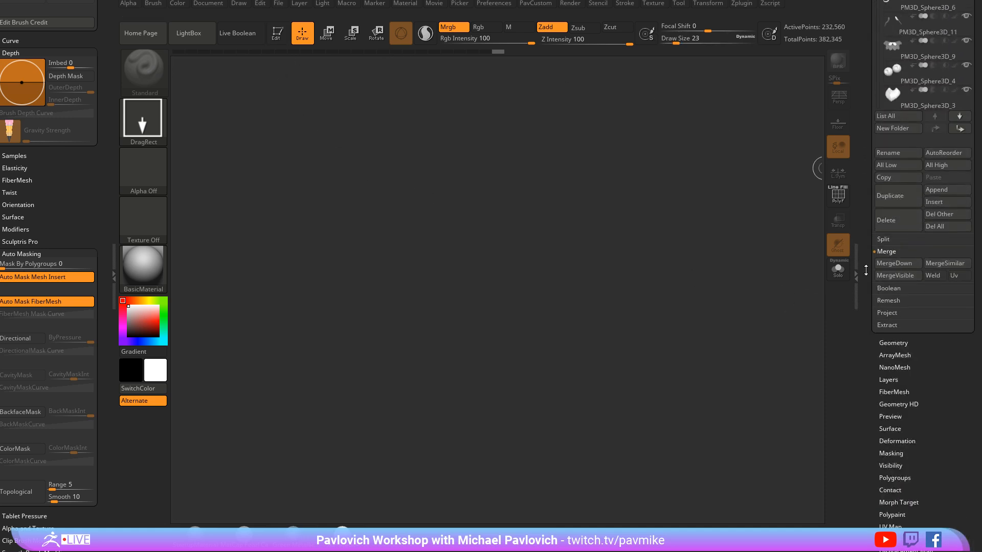
{"action": "left_click", "coordinate": [887, 344], "text": "shift"}
{"action": "left_click_drag", "start_coordinate": [886, 344], "coordinate": [851, 293]}
{"action": "left_click_drag", "start_coordinate": [868, 70], "coordinate": [859, 195]}
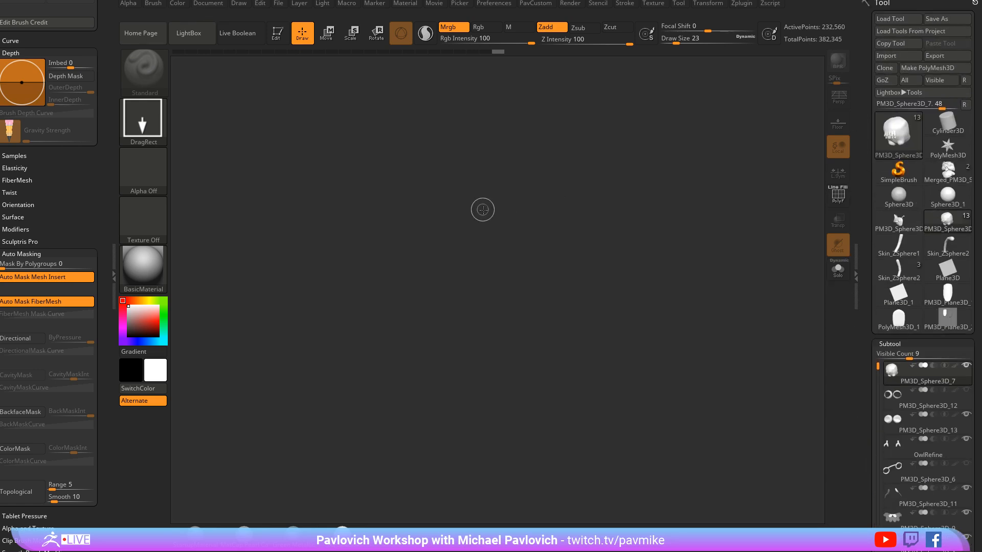
Step: Look through the Misc project folder in LightBox for the 3D brush templates
{"action": "key", "text": "comma"}
{"action": "left_click", "coordinate": [251, 66]}
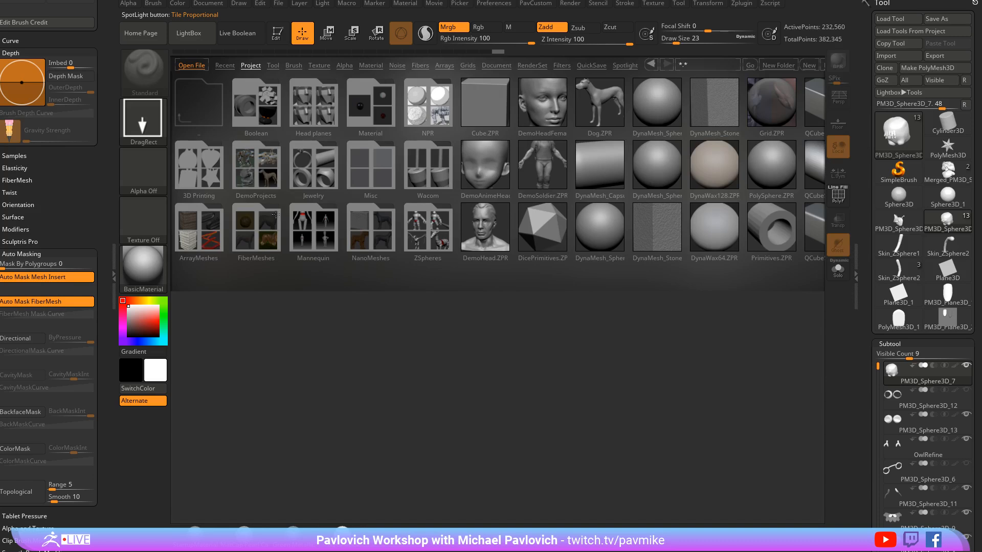
{"action": "double_click", "coordinate": [352, 173]}
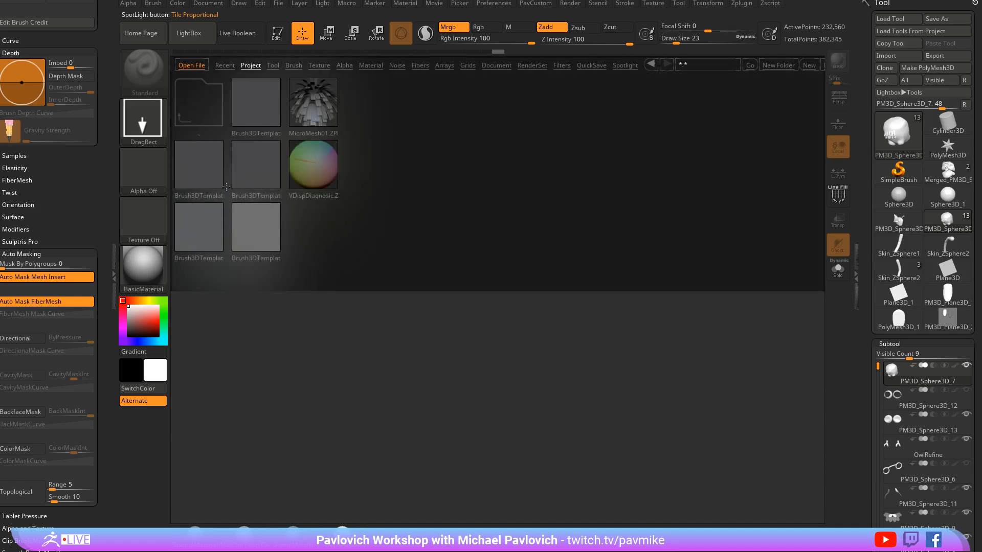
{"action": "key", "text": "comma"}
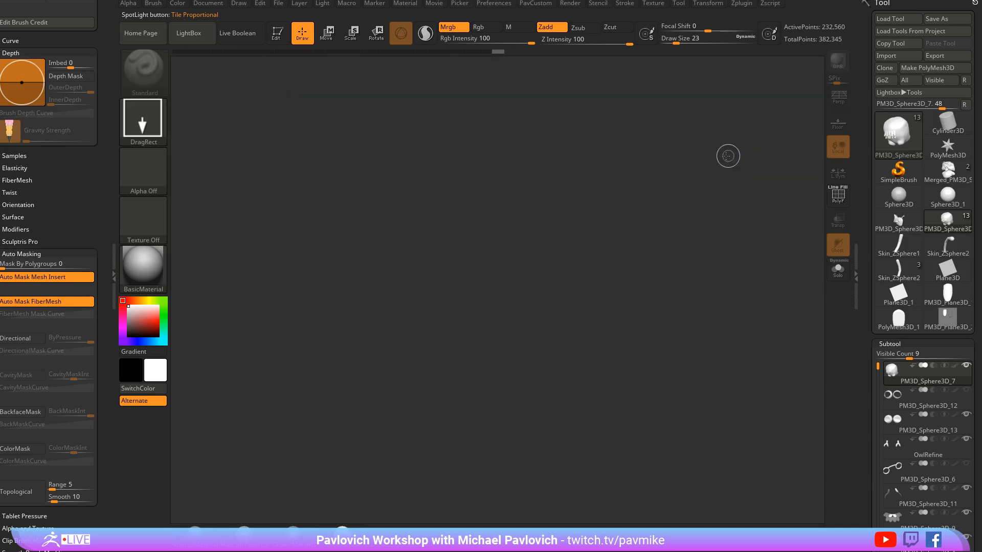
Step: Draw the Plane3D_1 primitive on the empty canvas, convert it to a PolyMesh3D and show its polygon frame
{"action": "left_click", "coordinate": [898, 171]}
{"action": "left_click", "coordinate": [898, 134]}
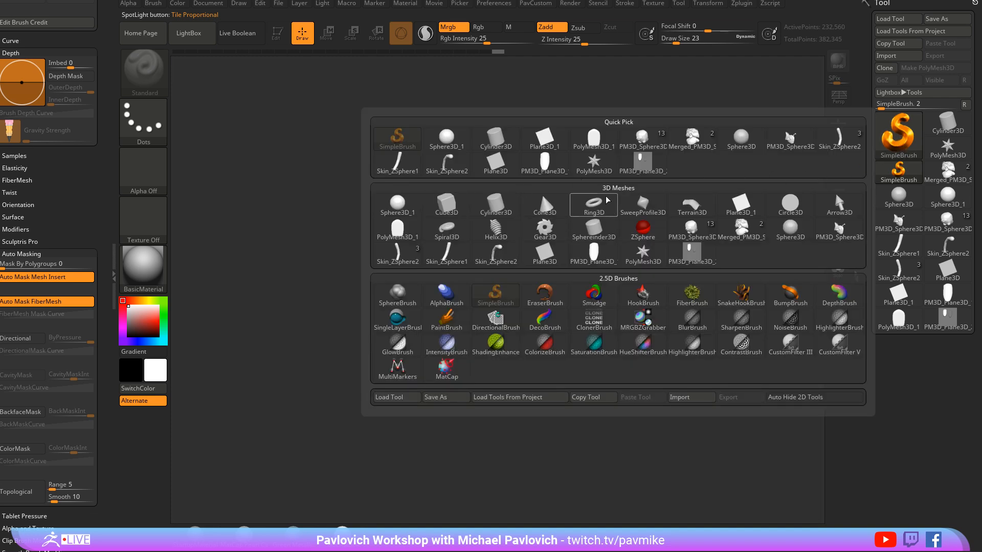
{"action": "left_click", "coordinate": [548, 149]}
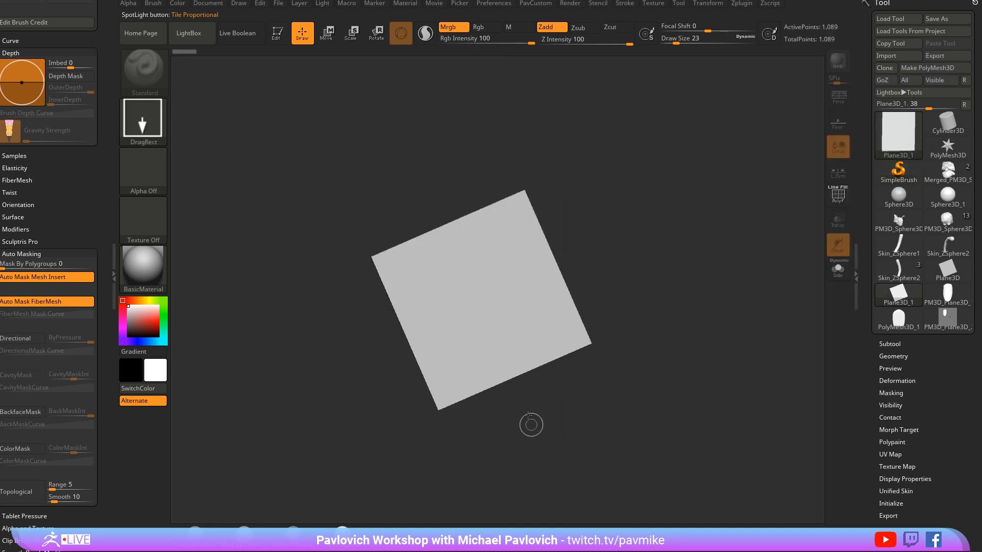
{"action": "left_click", "coordinate": [287, 31]}
{"action": "left_click", "coordinate": [921, 68]}
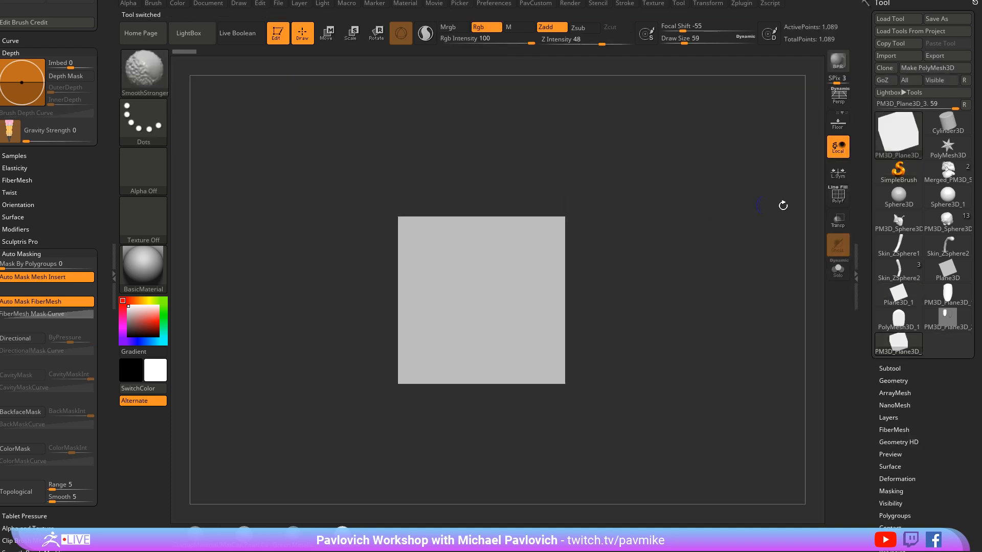
{"action": "left_click", "coordinate": [838, 199]}
{"action": "left_click", "coordinate": [838, 199]}
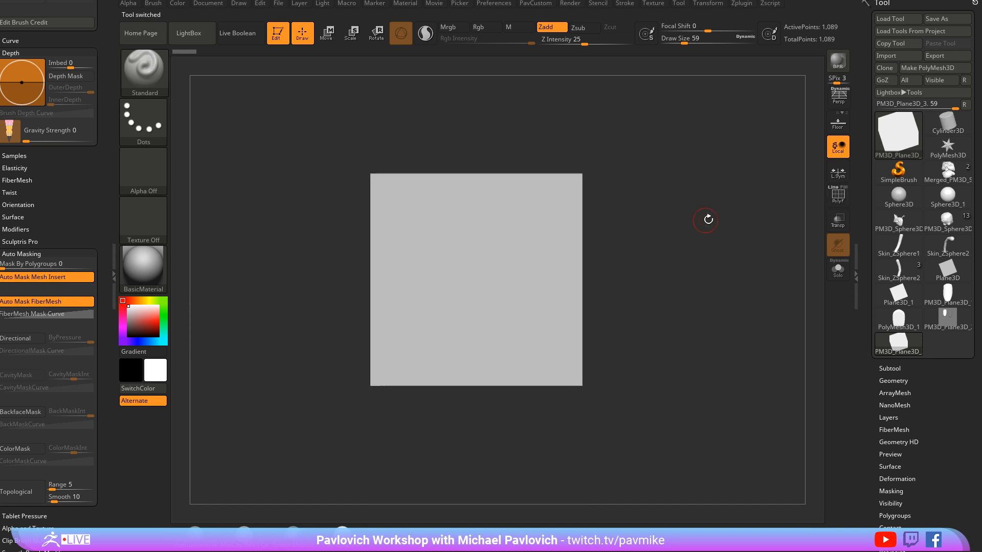
{"action": "left_click", "coordinate": [838, 199]}
{"action": "key", "text": "s"}
{"action": "left_click_drag", "start_coordinate": [650, 236], "coordinate": [665, 236]}
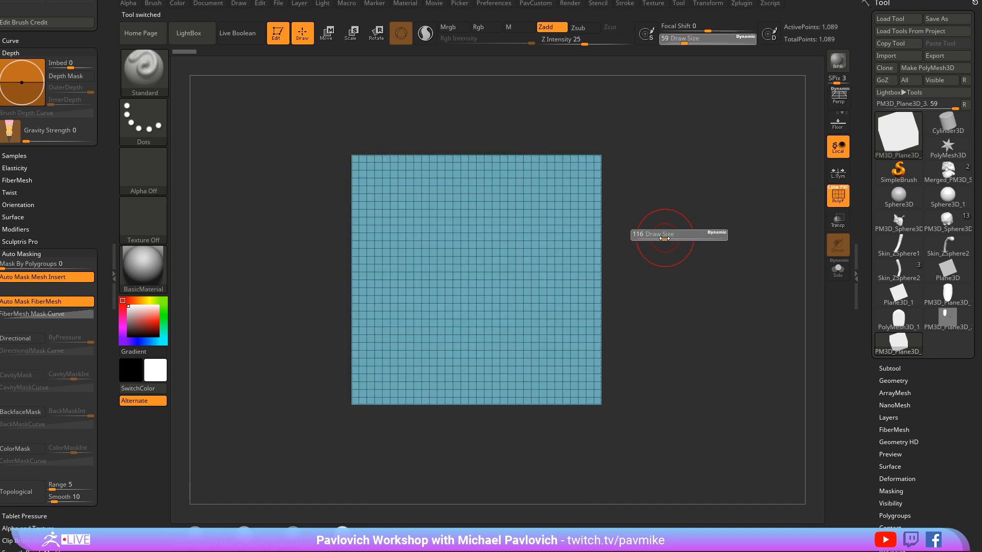
Step: Clear the plane from the canvas, bring the owl back into edit mode and hide the polygon frame
{"action": "left_click", "coordinate": [280, 40]}
{"action": "key", "text": "ctrl+n"}
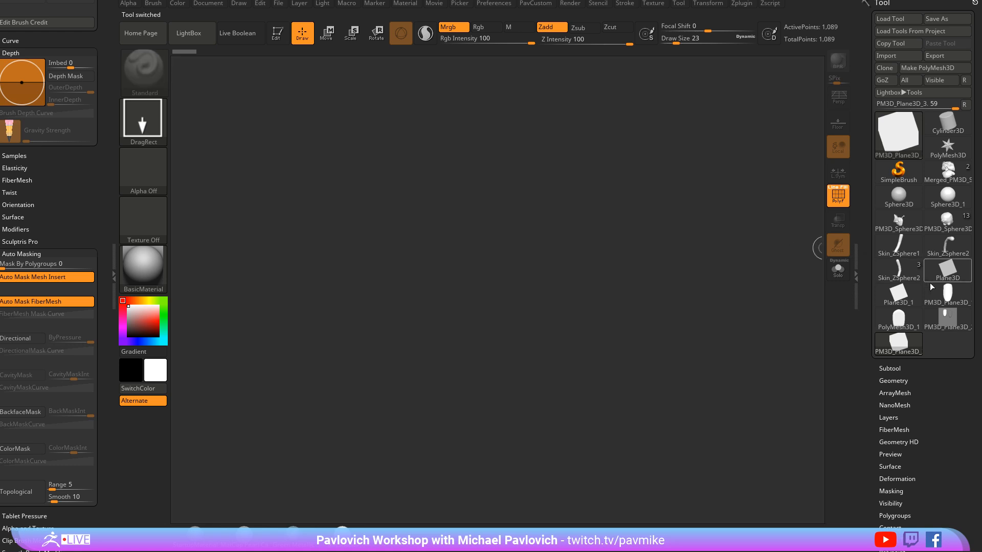
{"action": "left_click", "coordinate": [945, 232]}
{"action": "left_click_drag", "start_coordinate": [534, 359], "coordinate": [530, 344]}
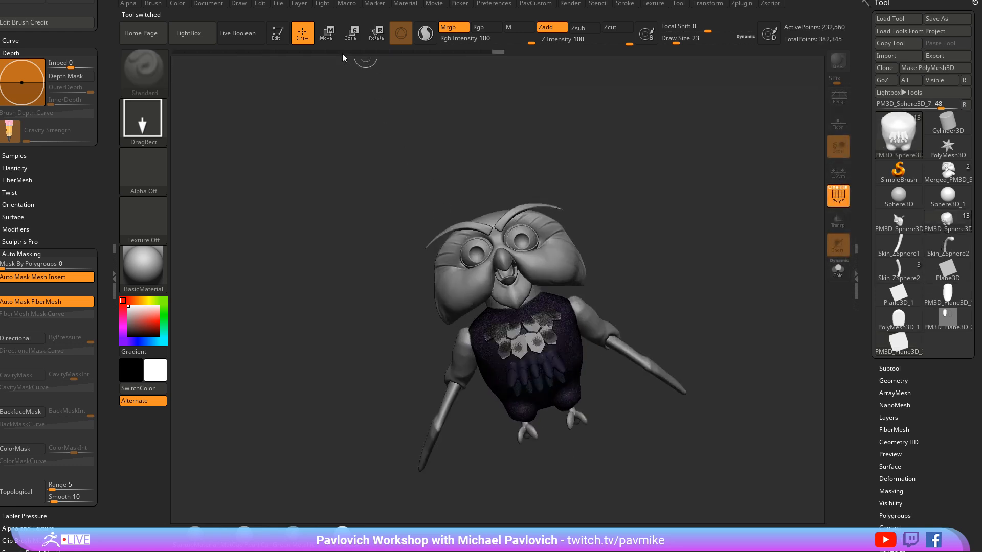
{"action": "left_click", "coordinate": [280, 40]}
{"action": "left_click_drag", "start_coordinate": [660, 194], "coordinate": [716, 222], "text": "shift"}
{"action": "key", "text": "f"}
{"action": "left_click", "coordinate": [839, 198]}
{"action": "left_click_drag", "start_coordinate": [797, 217], "coordinate": [543, 292]}
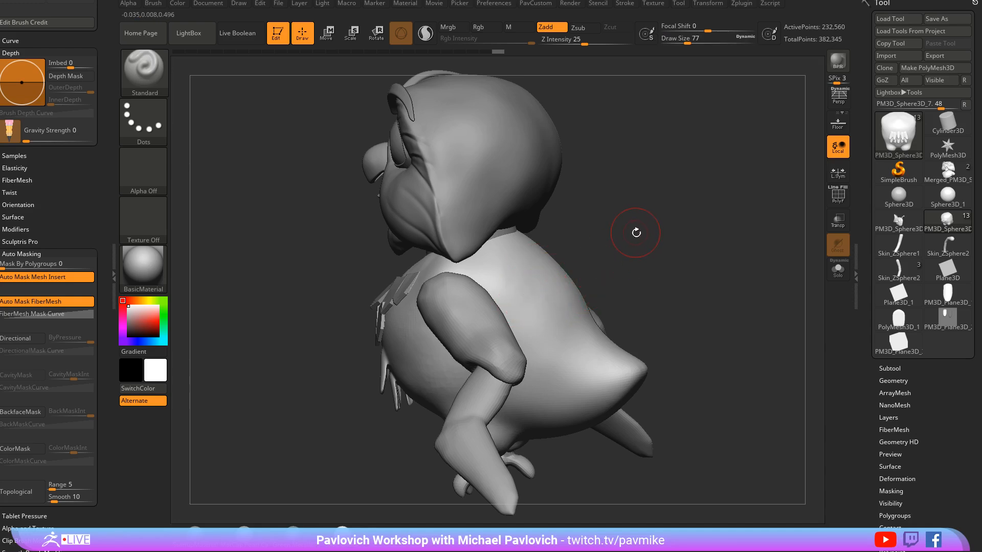
Step: Choose the ChiselCreature brush with its Scale2 shape
{"action": "key", "text": "b"}
{"action": "left_click", "coordinate": [404, 285]}
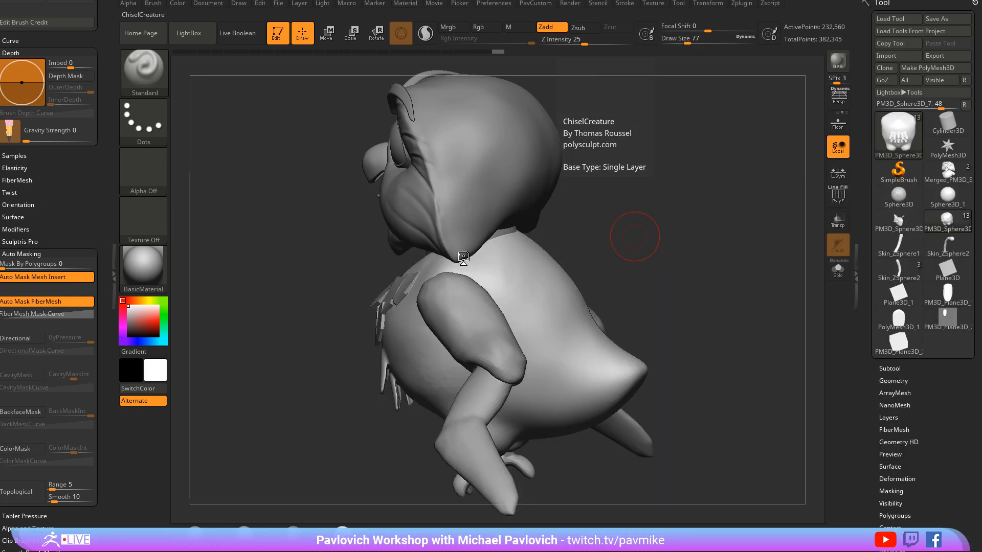
{"action": "key", "text": "m"}
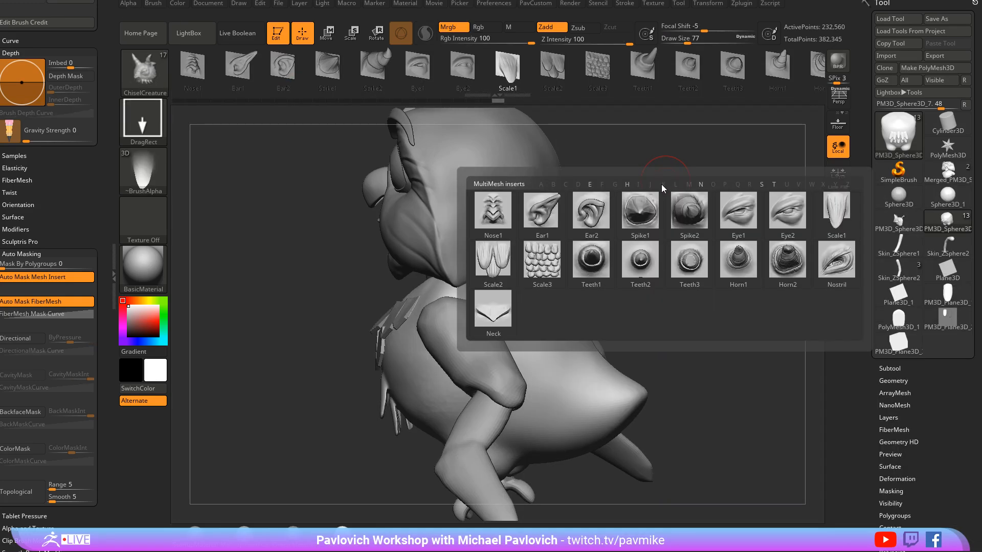
{"action": "left_click", "coordinate": [494, 271]}
Step: Try stamping Scale2 feather clusters onto the owl's upper back, then undo them
{"action": "left_click_drag", "start_coordinate": [617, 265], "coordinate": [598, 276]}
{"action": "left_click_drag", "start_coordinate": [453, 316], "coordinate": [475, 368]}
{"action": "mouse_move", "coordinate": [613, 312]}
{"action": "left_mouse_down"}
{"action": "mouse_move", "coordinate": [633, 287]}
{"action": "mouse_move", "coordinate": [629, 307]}
{"action": "left_mouse_up"}
{"action": "key", "text": "ctrl+z"}
{"action": "left_click_drag", "start_coordinate": [462, 320], "coordinate": [456, 281]}
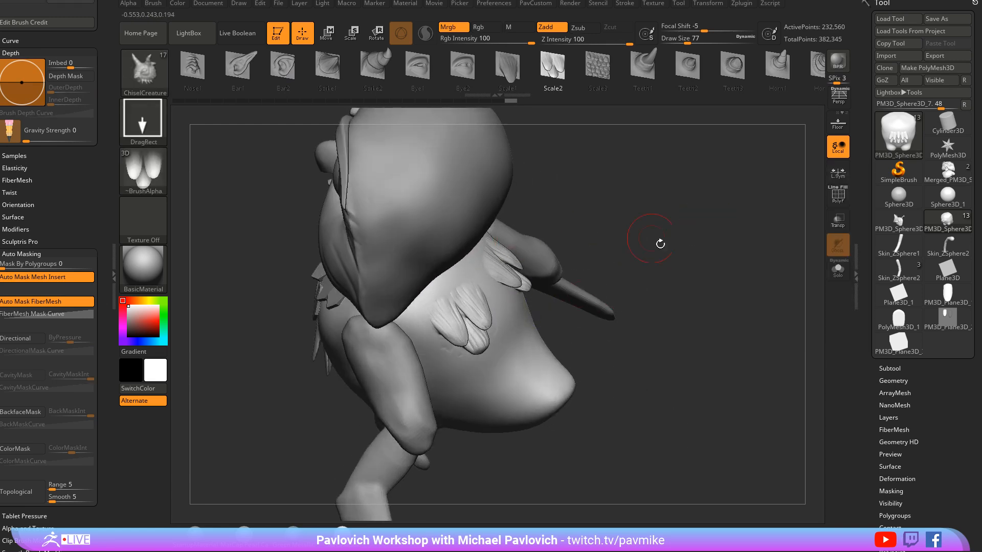
{"action": "left_click_drag", "start_coordinate": [659, 243], "coordinate": [487, 313]}
{"action": "left_click_drag", "start_coordinate": [568, 300], "coordinate": [542, 355]}
{"action": "left_click_drag", "start_coordinate": [483, 352], "coordinate": [476, 319]}
{"action": "left_click_drag", "start_coordinate": [570, 311], "coordinate": [537, 339]}
{"action": "left_click_drag", "start_coordinate": [605, 262], "coordinate": [587, 347]}
{"action": "key", "text": "ctrl+z"}
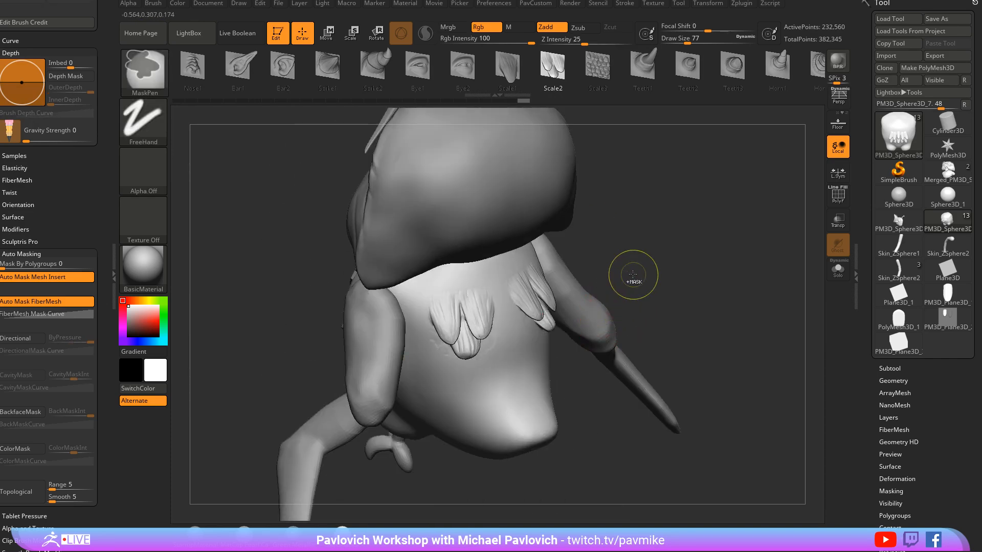
{"action": "key", "text": "ctrl+z"}
Step: Try building a symmetrical row of Scale2 stamps across the owl's upper back, then undo the stamps
{"action": "left_click_drag", "start_coordinate": [681, 260], "coordinate": [603, 279]}
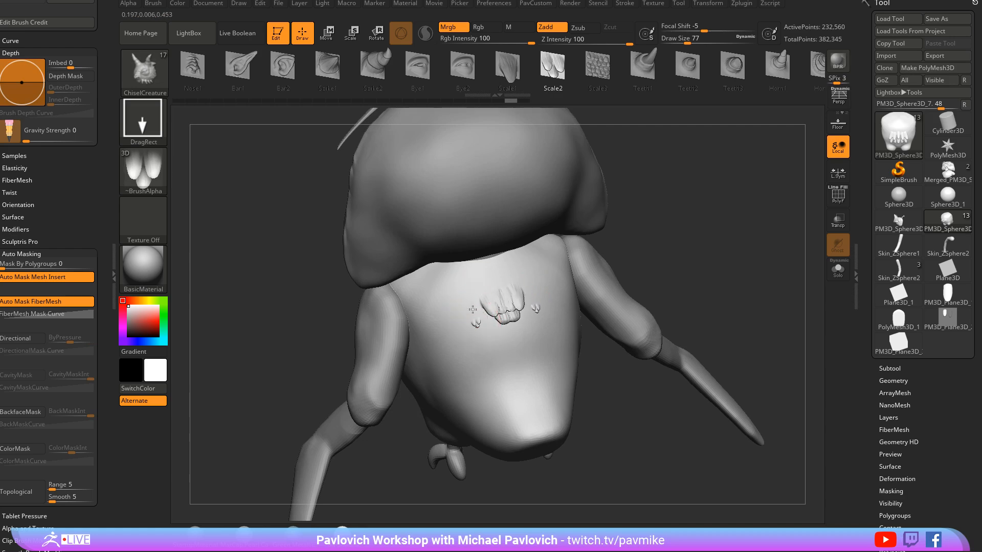
{"action": "left_click_drag", "start_coordinate": [467, 291], "coordinate": [444, 306]}
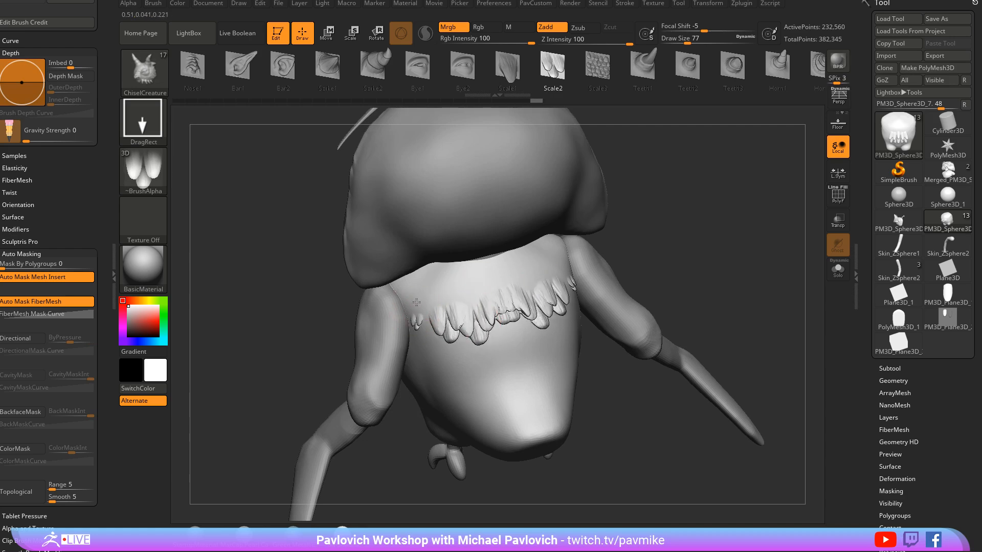
{"action": "mouse_move", "coordinate": [593, 256]}
{"action": "left_mouse_down"}
{"action": "mouse_move", "coordinate": [716, 213]}
{"action": "mouse_move", "coordinate": [643, 242]}
{"action": "mouse_move", "coordinate": [701, 272]}
{"action": "mouse_move", "coordinate": [634, 276]}
{"action": "left_mouse_up"}
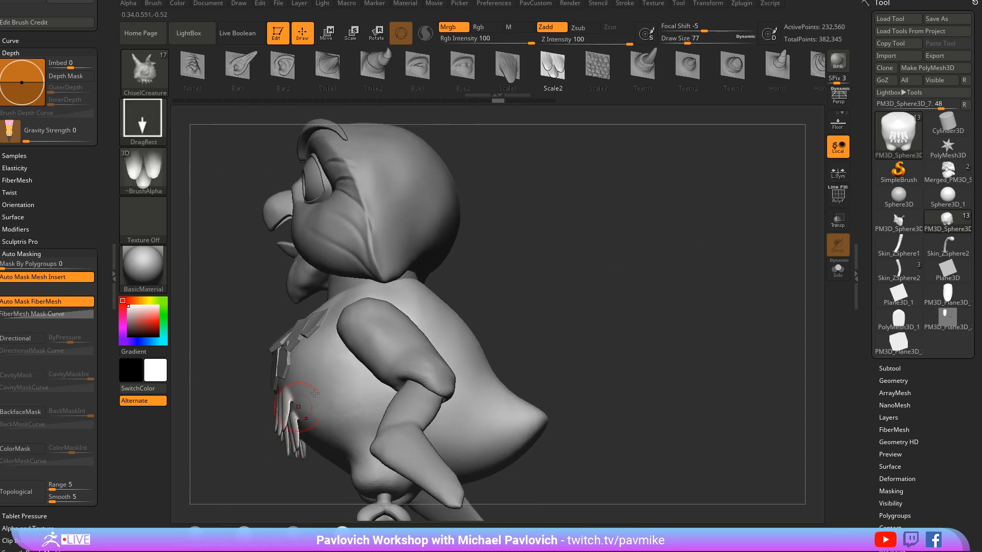
{"action": "left_click_drag", "start_coordinate": [314, 393], "coordinate": [460, 286]}
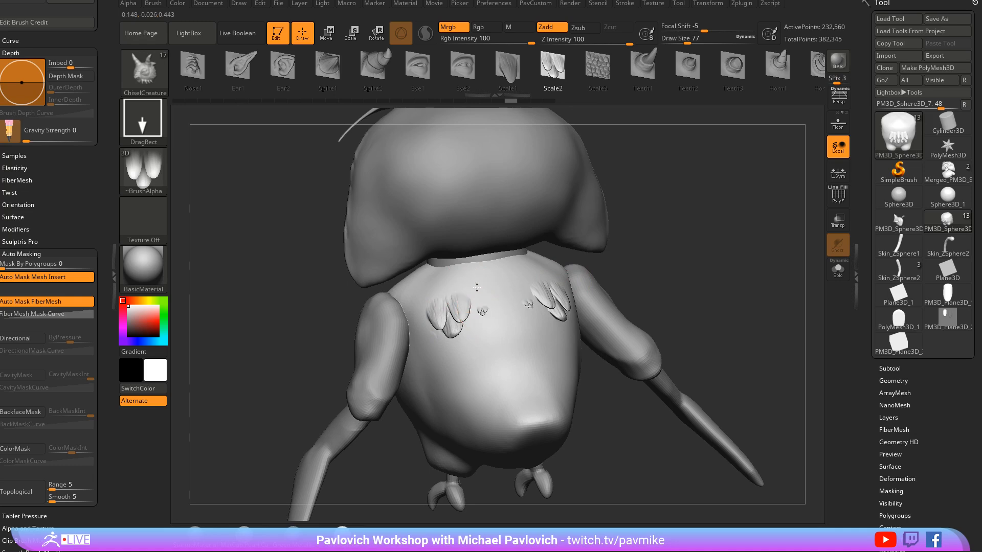
{"action": "key", "text": "ctrl+z"}
{"action": "left_click_drag", "start_coordinate": [710, 228], "coordinate": [711, 244]}
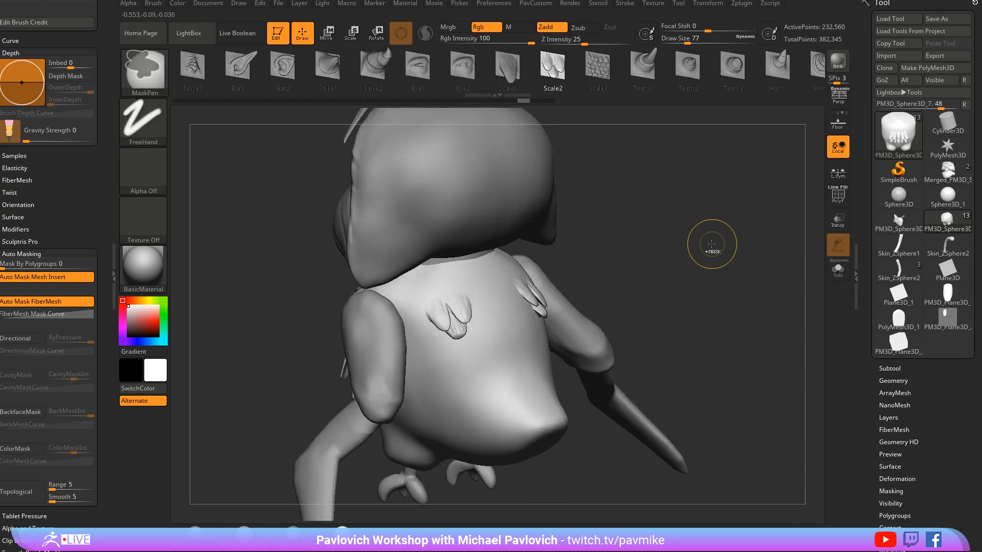
{"action": "key", "text": "ctrl+z"}
Step: Clear the owl from the canvas and draw the converted PM3D plane in edit mode
{"action": "mouse_move", "coordinate": [636, 238]}
{"action": "left_mouse_down"}
{"action": "mouse_move", "coordinate": [648, 235]}
{"action": "mouse_move", "coordinate": [597, 219]}
{"action": "left_mouse_up"}
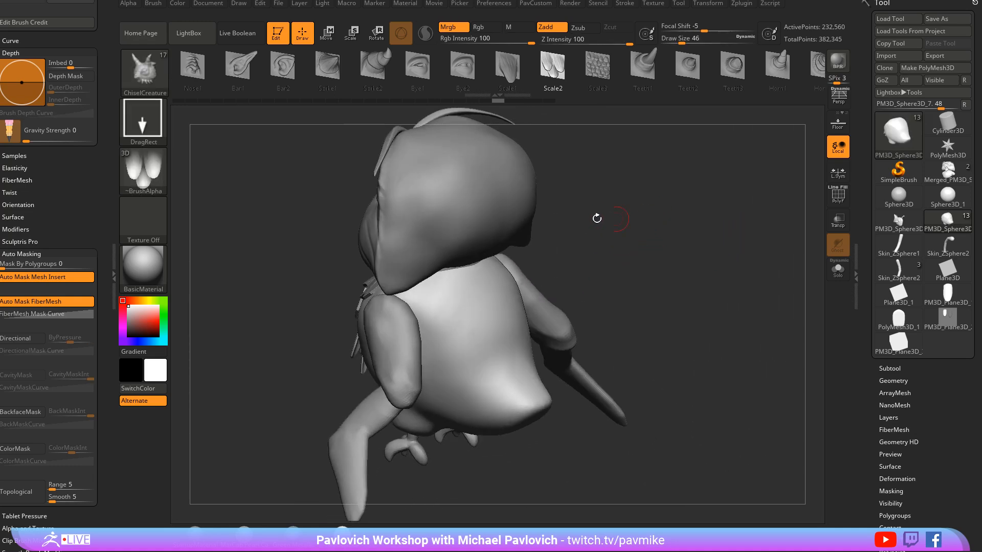
{"action": "left_click", "coordinate": [240, 32]}
{"action": "key", "text": "ctrl+n"}
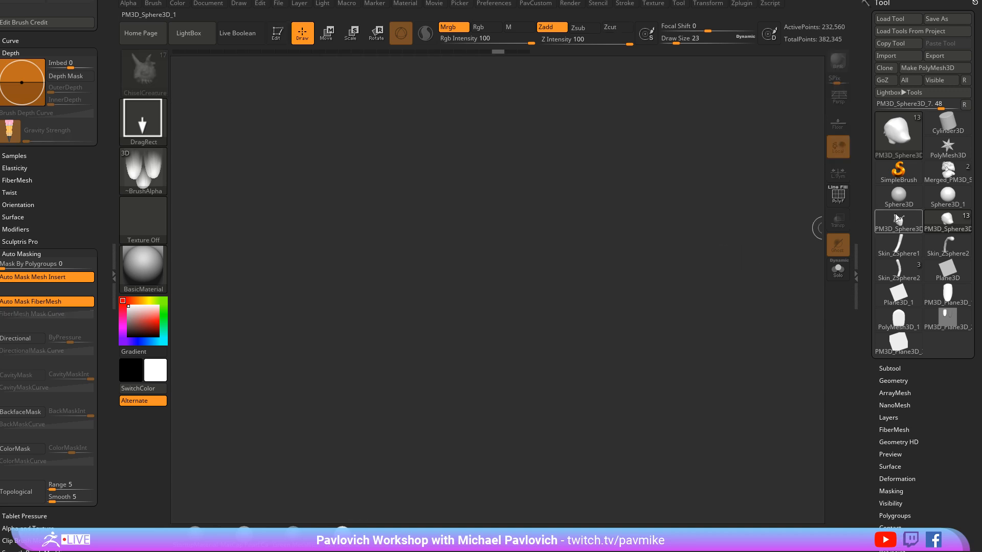
{"action": "left_click", "coordinate": [898, 172]}
{"action": "left_click", "coordinate": [899, 134]}
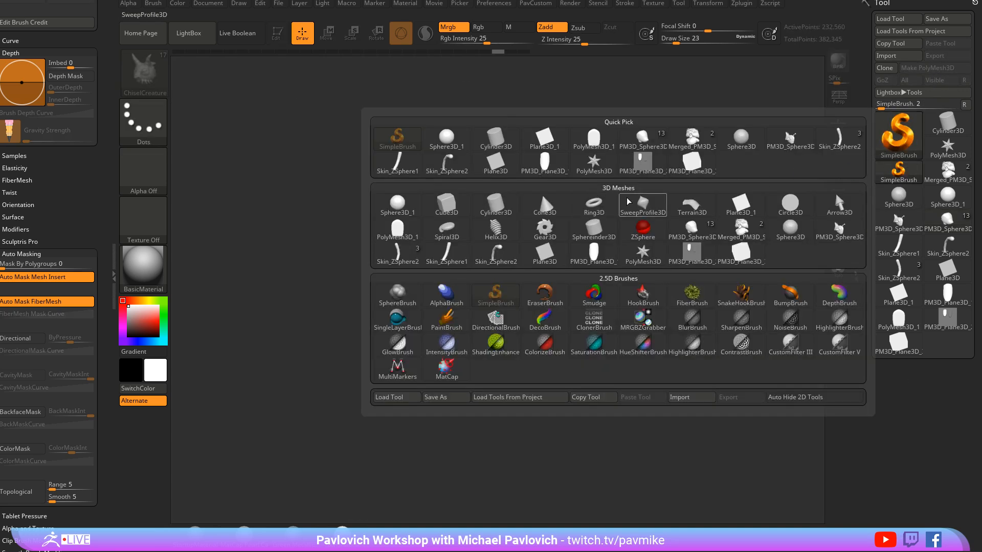
{"action": "left_click", "coordinate": [691, 162]}
{"action": "left_click", "coordinate": [281, 34]}
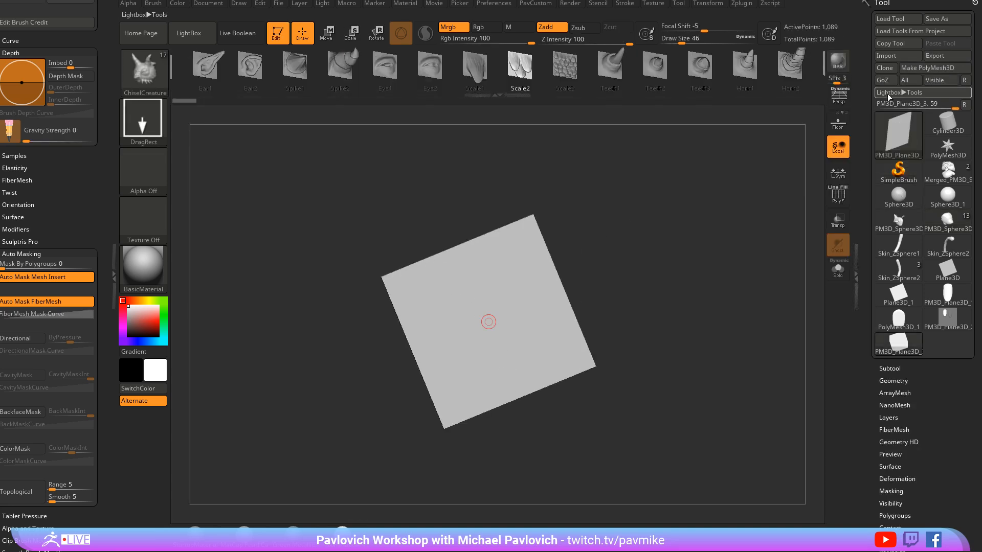
Step: Make a new PolyMesh3D from the plane, show its polygon frame and view it squarely from the front
{"action": "left_click", "coordinate": [907, 70]}
{"action": "left_click", "coordinate": [830, 197]}
{"action": "left_click_drag", "start_coordinate": [712, 259], "coordinate": [711, 253], "text": "shift"}
{"action": "right_click_drag", "start_coordinate": [710, 253], "coordinate": [726, 285], "text": "ctrl"}
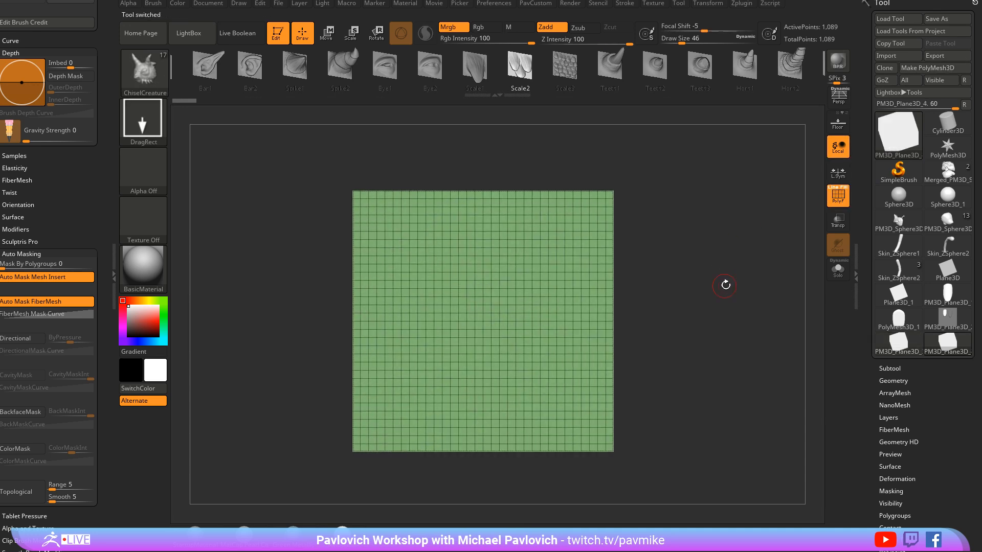
Step: Reconstruct the plane's lower subdivision levels down to a single polygon, then return to level 6
{"action": "left_click", "coordinate": [888, 383]}
{"action": "left_click", "coordinate": [898, 290]}
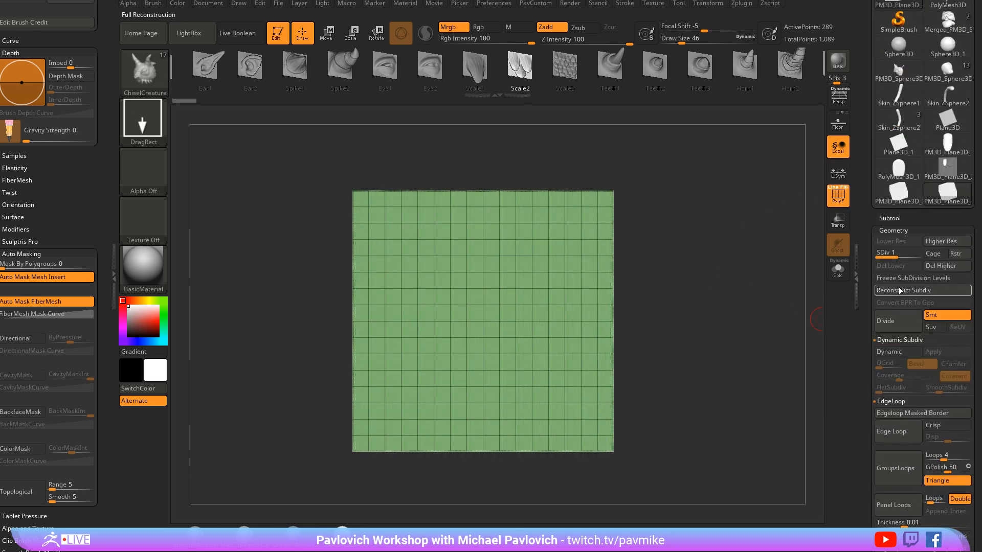
{"action": "left_click", "coordinate": [900, 290]}
{"action": "left_click", "coordinate": [900, 290]}
{"action": "left_click", "coordinate": [899, 289]}
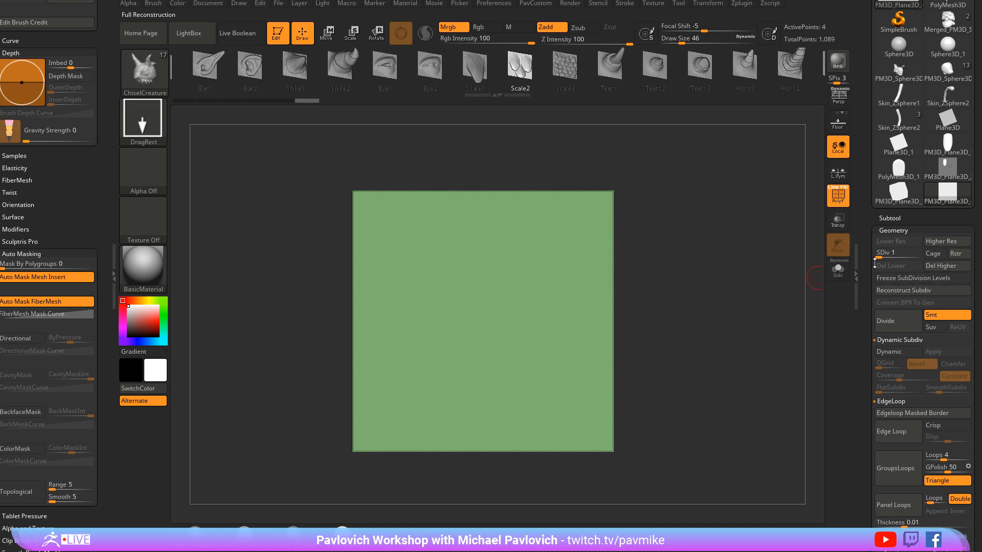
{"action": "key", "text": "d"}
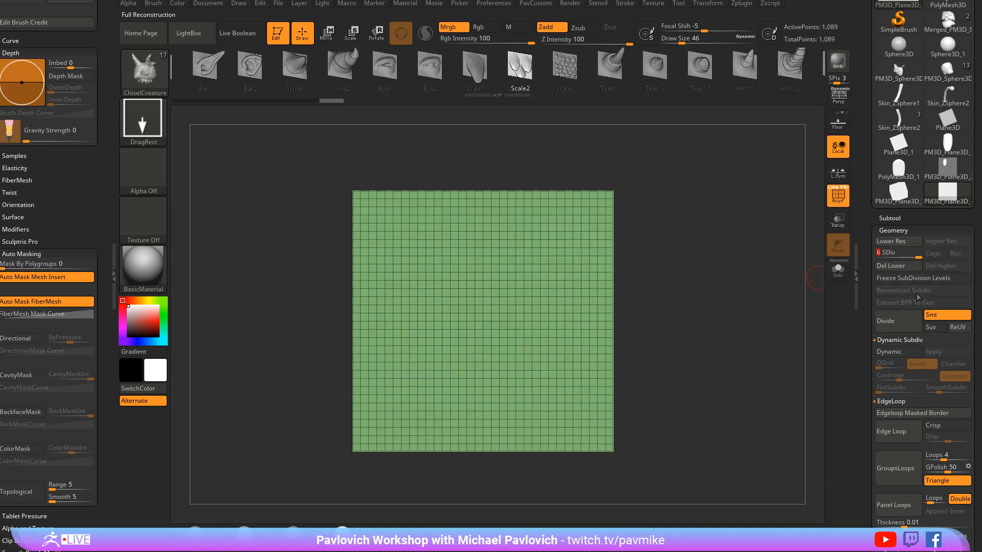
Step: Divide the plane three more times up to subdivision level 9 with smoothing turned off
{"action": "left_click", "coordinate": [897, 323]}
{"action": "left_click", "coordinate": [896, 323]}
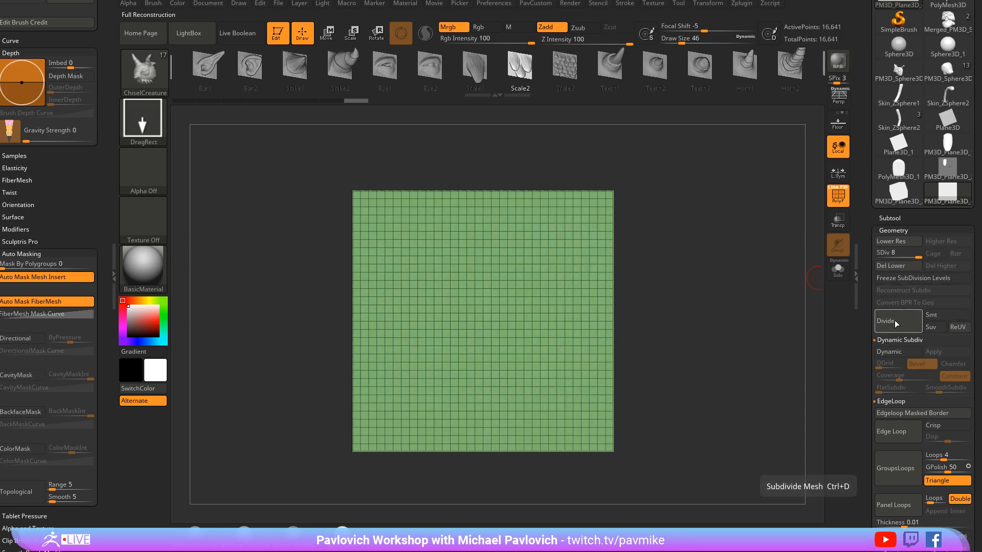
{"action": "left_click", "coordinate": [895, 323]}
Step: Paint a symmetrical feather-shaped mask tapering to a rounded tip in the plane's middle, then invert it
{"action": "mouse_move", "coordinate": [689, 266]}
{"action": "left_mouse_down", "text": "alt"}
{"action": "mouse_move", "coordinate": [692, 255]}
{"action": "mouse_move", "coordinate": [705, 270]}
{"action": "left_mouse_up", "text": "alt"}
{"action": "key", "text": "ctrl"}
{"action": "key", "text": "ctrl"}
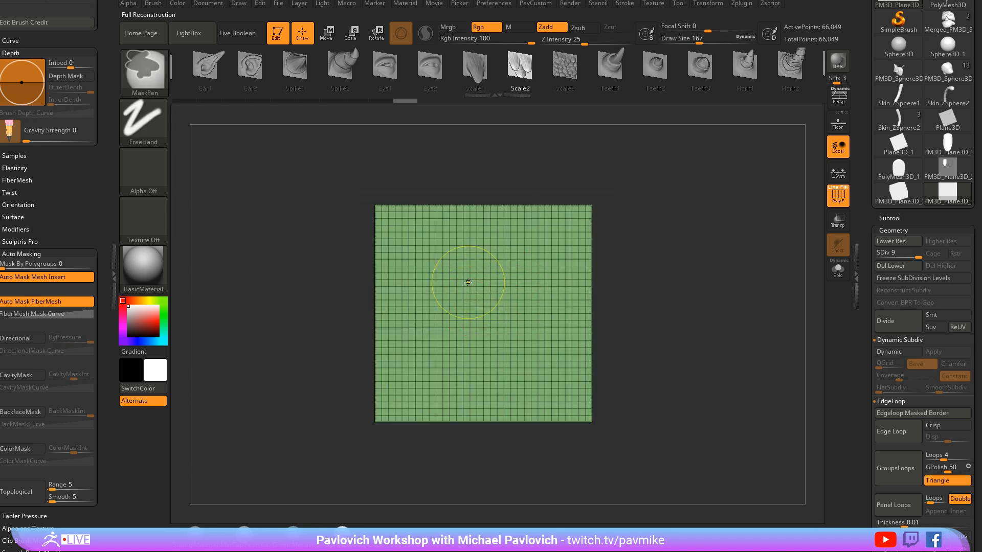
{"action": "left_click_drag", "start_coordinate": [456, 265], "coordinate": [474, 345], "text": "ctrl"}
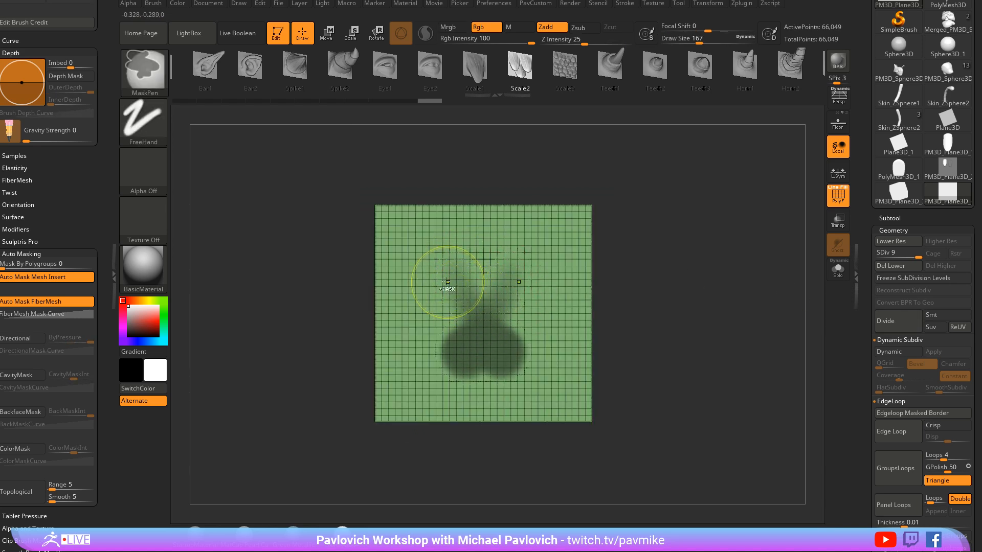
{"action": "left_click_drag", "start_coordinate": [655, 216], "coordinate": [634, 234], "text": "ctrl"}
{"action": "mouse_move", "coordinate": [438, 271]}
{"action": "left_mouse_down", "text": "ctrl"}
{"action": "mouse_move", "coordinate": [480, 357]}
{"action": "mouse_move", "coordinate": [465, 361]}
{"action": "mouse_move", "coordinate": [477, 364]}
{"action": "left_mouse_up", "text": "ctrl"}
{"action": "left_click_drag", "start_coordinate": [441, 312], "coordinate": [478, 365], "text": "ctrl"}
{"action": "mouse_move", "coordinate": [465, 325]}
{"action": "left_mouse_down", "text": "ctrl"}
{"action": "mouse_move", "coordinate": [462, 286]}
{"action": "mouse_move", "coordinate": [447, 272]}
{"action": "mouse_move", "coordinate": [483, 270]}
{"action": "left_mouse_up", "text": "ctrl"}
{"action": "mouse_move", "coordinate": [655, 257]}
{"action": "left_mouse_down"}
{"action": "mouse_move", "coordinate": [673, 255]}
{"action": "mouse_move", "coordinate": [646, 243]}
{"action": "left_mouse_up"}
{"action": "left_click", "coordinate": [673, 255], "text": "ctrl"}
Step: Pull the unmasked feather shape outward, perpendicular to the plane
{"action": "key", "text": "w"}
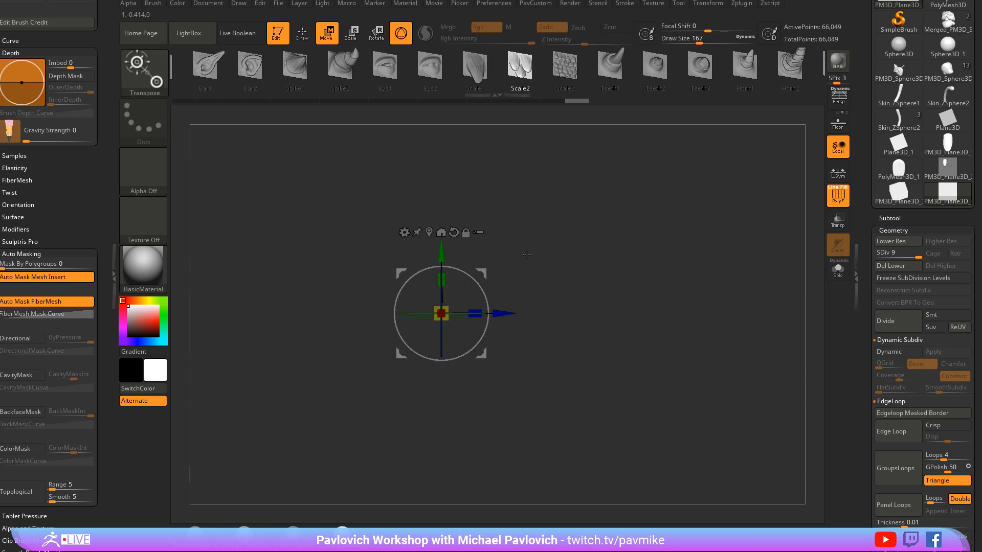
{"action": "left_click_drag", "start_coordinate": [503, 312], "coordinate": [516, 313]}
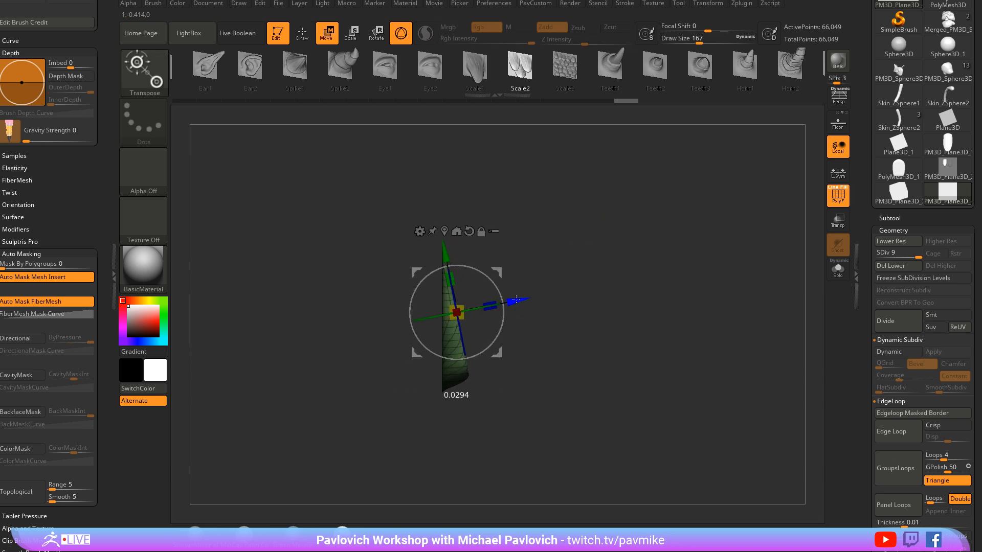
{"action": "key", "text": "q"}
{"action": "mouse_move", "coordinate": [641, 263]}
{"action": "left_mouse_down", "text": "shift"}
{"action": "mouse_move", "coordinate": [590, 262]}
{"action": "mouse_move", "coordinate": [562, 247]}
{"action": "left_mouse_up", "text": "shift"}
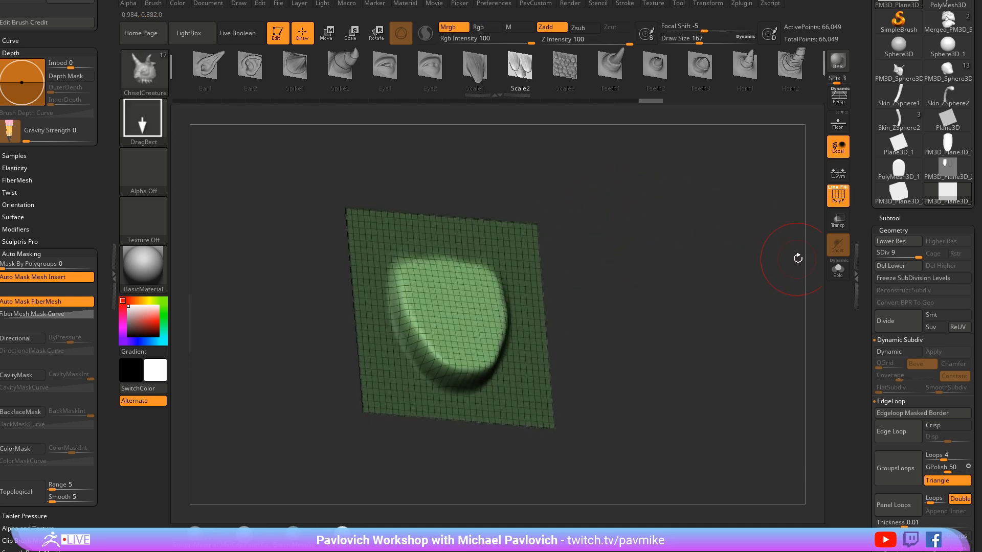
Step: Rework the feather's mask with a smaller brush so only a softened central area stays unmasked
{"action": "left_click", "coordinate": [759, 250], "text": "ctrl"}
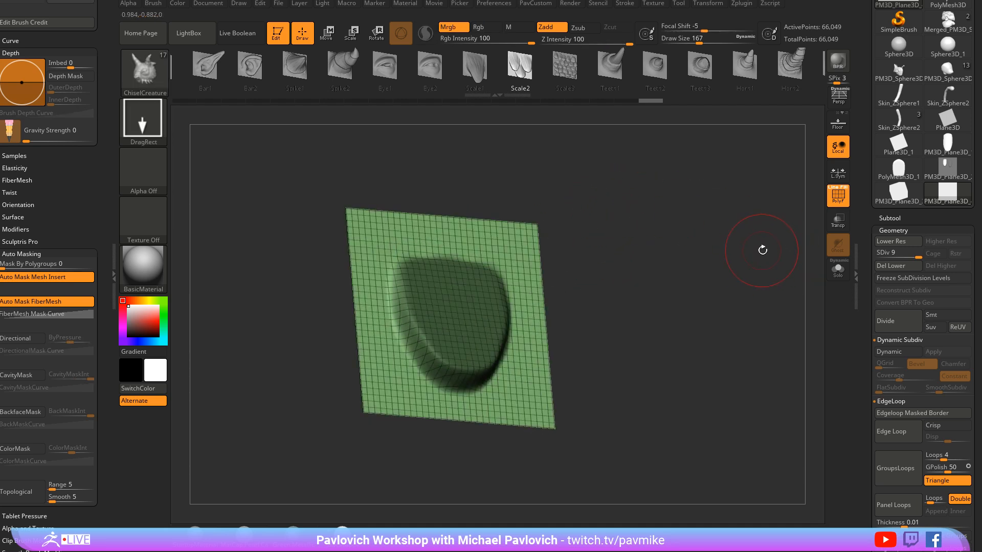
{"action": "left_click_drag", "start_coordinate": [763, 253], "coordinate": [752, 257]}
{"action": "key", "text": "s"}
{"action": "left_click_drag", "start_coordinate": [443, 285], "coordinate": [437, 284]}
{"action": "left_click_drag", "start_coordinate": [415, 266], "coordinate": [444, 343], "text": "ctrl+alt"}
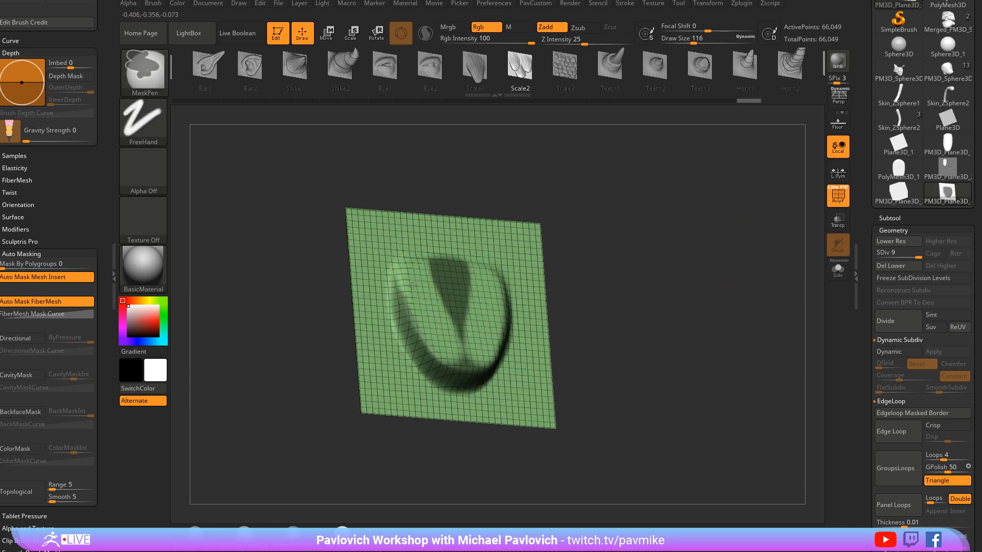
{"action": "left_click", "coordinate": [455, 300], "text": "ctrl"}
{"action": "left_click_drag", "start_coordinate": [629, 254], "coordinate": [658, 267]}
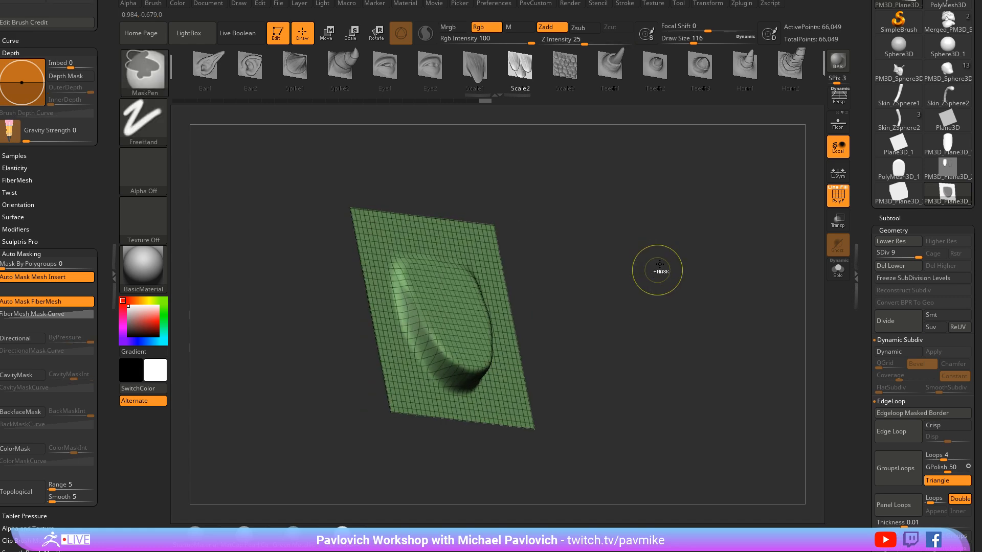
{"action": "left_click", "coordinate": [657, 267], "text": "ctrl"}
{"action": "left_click", "coordinate": [680, 243], "text": "ctrl"}
{"action": "left_click", "coordinate": [682, 235], "text": "ctrl"}
{"action": "left_click_drag", "start_coordinate": [686, 227], "coordinate": [554, 226], "text": "shift"}
Step: Reshape the feather's unmasked centre vertically with the Gizmo, working from the front view
{"action": "key", "text": "w"}
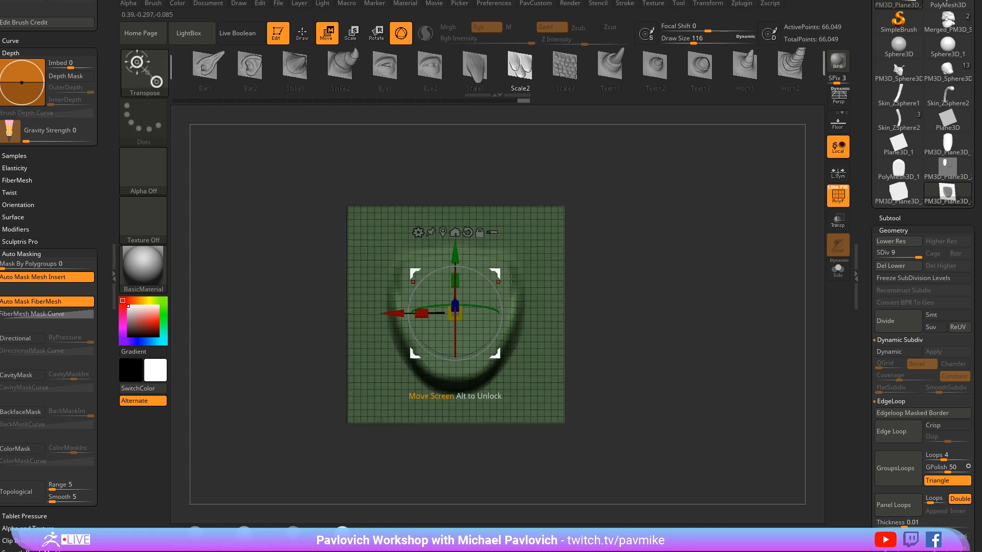
{"action": "left_click_drag", "start_coordinate": [455, 306], "coordinate": [457, 284]}
{"action": "key", "text": "q"}
{"action": "mouse_move", "coordinate": [609, 250]}
{"action": "left_mouse_down"}
{"action": "mouse_move", "coordinate": [572, 255]}
{"action": "mouse_move", "coordinate": [605, 258]}
{"action": "left_mouse_up"}
{"action": "left_click_drag", "start_coordinate": [606, 259], "coordinate": [615, 259], "text": "shift"}
{"action": "key", "text": "w"}
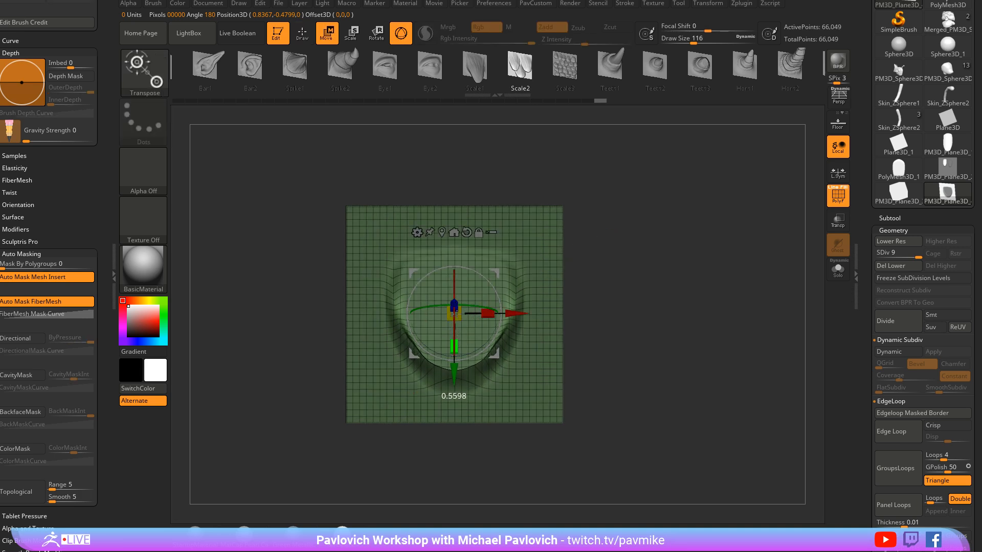
{"action": "key", "text": "q"}
Step: Shift the feather's unmasked centre perpendicular to the plane and clear the mask
{"action": "mouse_move", "coordinate": [670, 268]}
{"action": "left_mouse_down"}
{"action": "mouse_move", "coordinate": [627, 254]}
{"action": "mouse_move", "coordinate": [661, 205]}
{"action": "left_mouse_up"}
{"action": "key", "text": "w"}
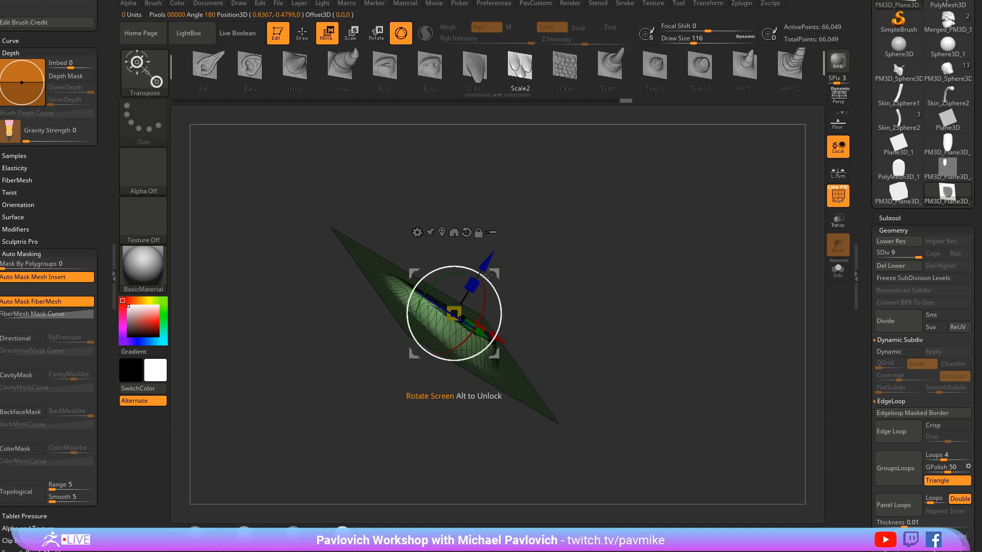
{"action": "left_click_drag", "start_coordinate": [488, 274], "coordinate": [478, 276]}
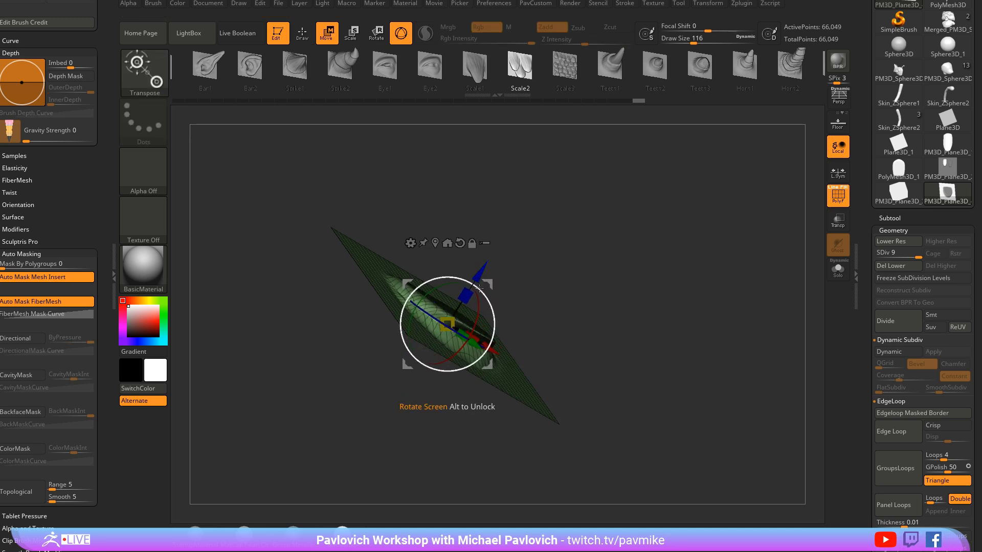
{"action": "key", "text": "q"}
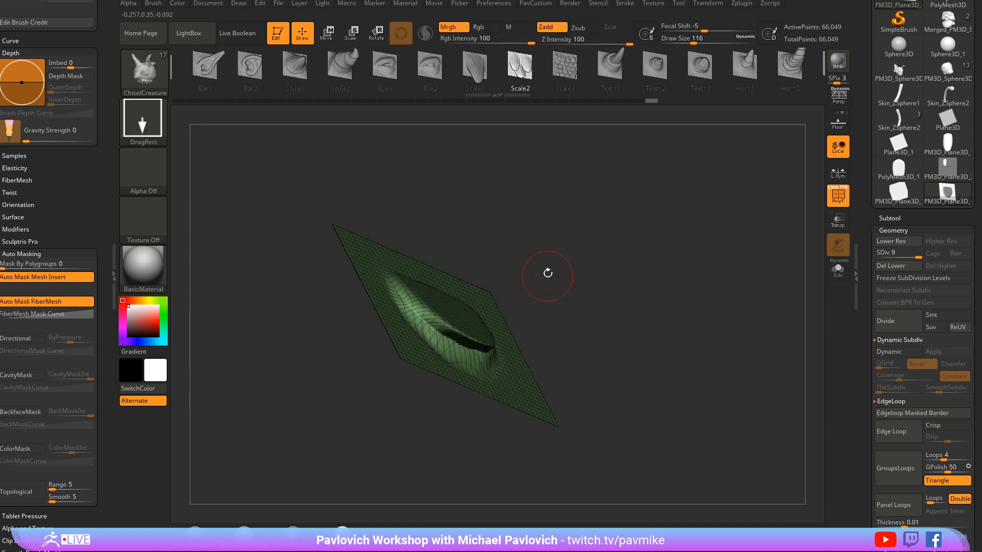
{"action": "left_click_drag", "start_coordinate": [543, 274], "coordinate": [532, 287], "text": "ctrl"}
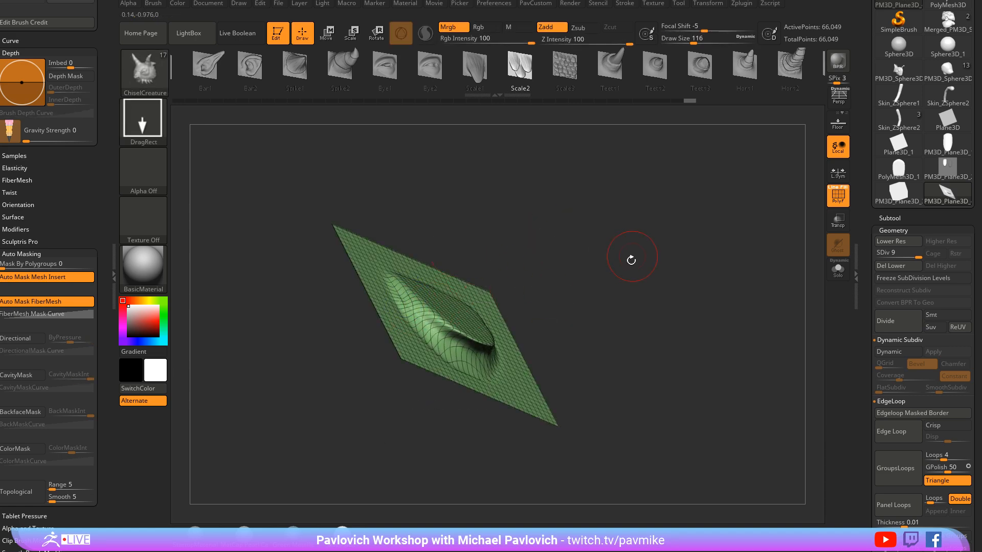
{"action": "left_click_drag", "start_coordinate": [633, 259], "coordinate": [484, 323], "text": "shift"}
{"action": "key", "text": "w"}
{"action": "mouse_move", "coordinate": [457, 283]}
{"action": "left_mouse_down"}
{"action": "mouse_move", "coordinate": [536, 256]}
{"action": "mouse_move", "coordinate": [613, 268]}
{"action": "mouse_move", "coordinate": [620, 260]}
{"action": "mouse_move", "coordinate": [627, 270]}
{"action": "left_mouse_up"}
{"action": "key", "text": "q"}
Step: Smooth the feather's distorted surface at subdivision levels 8 and 7 using a Draw Size of 163
{"action": "key", "text": "s"}
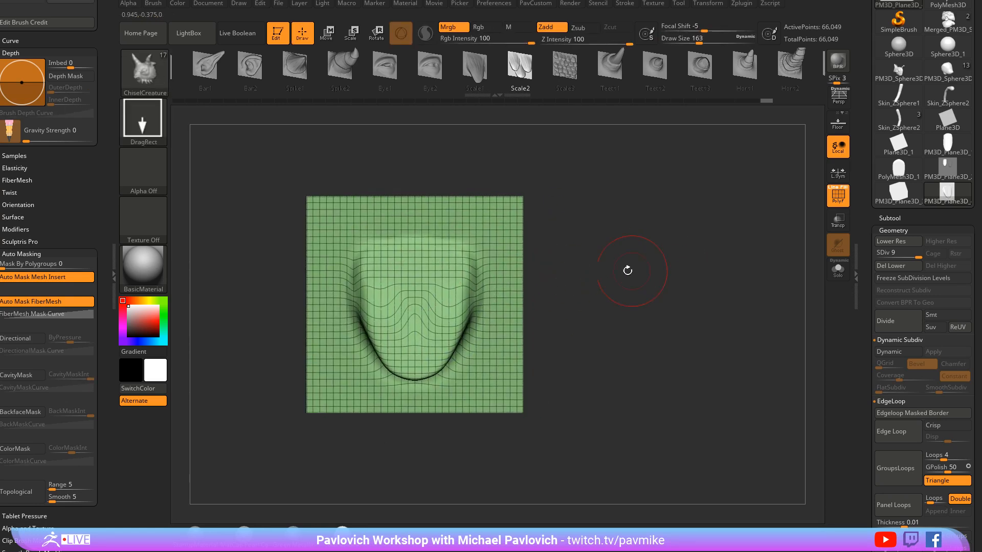
{"action": "mouse_move", "coordinate": [666, 244]}
{"action": "left_mouse_down"}
{"action": "mouse_move", "coordinate": [472, 295]}
{"action": "mouse_move", "coordinate": [441, 278]}
{"action": "left_mouse_up"}
{"action": "left_click_drag", "start_coordinate": [567, 223], "coordinate": [642, 232]}
{"action": "left_click", "coordinate": [893, 256]}
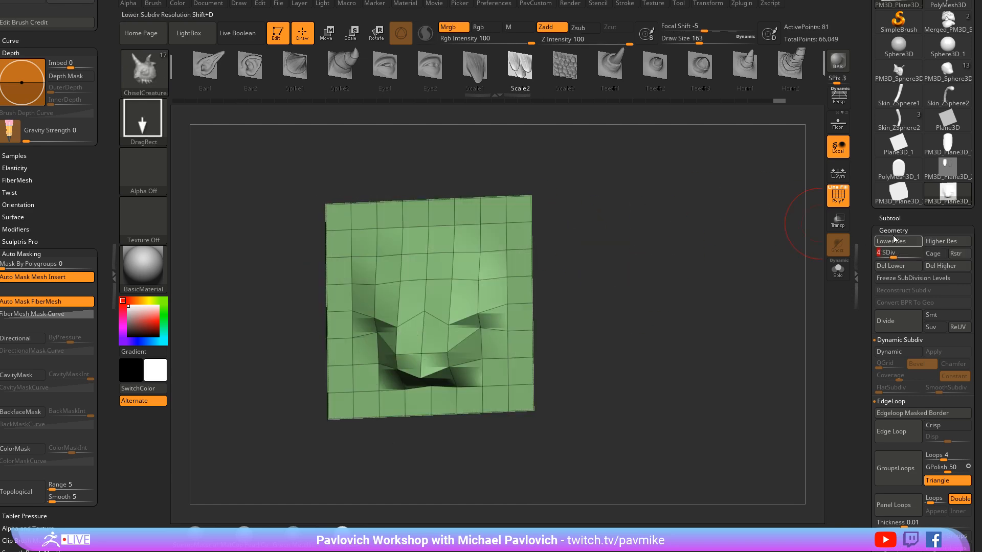
{"action": "key", "text": "d"}
{"action": "key", "text": "d"}
{"action": "key", "text": "d"}
{"action": "key", "text": "d"}
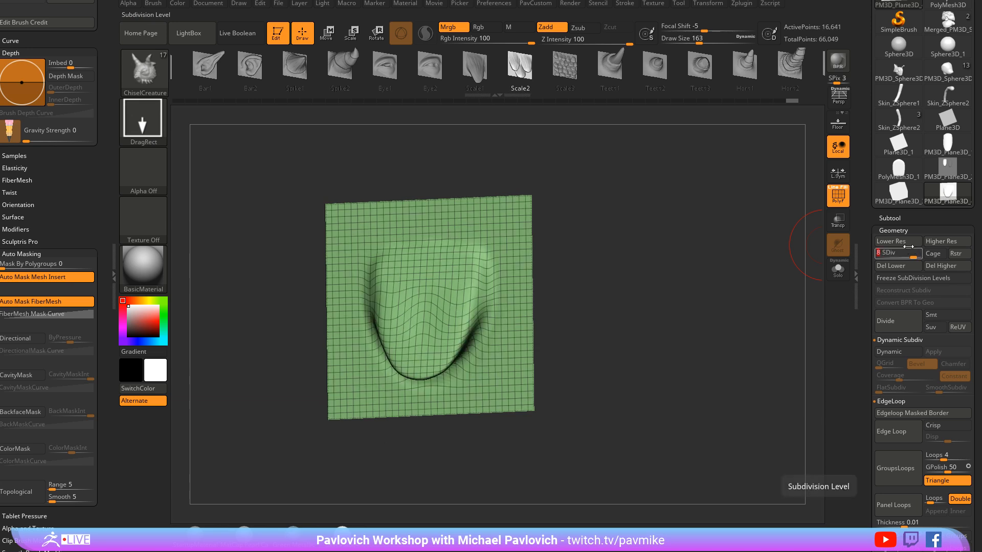
{"action": "mouse_move", "coordinate": [426, 272]}
{"action": "left_mouse_down", "text": "shift"}
{"action": "mouse_move", "coordinate": [432, 314]}
{"action": "mouse_move", "coordinate": [443, 276]}
{"action": "left_mouse_up", "text": "shift"}
{"action": "left_click", "coordinate": [908, 253]}
{"action": "mouse_move", "coordinate": [609, 250]}
{"action": "left_mouse_down"}
{"action": "mouse_move", "coordinate": [673, 266]}
{"action": "mouse_move", "coordinate": [663, 264]}
{"action": "left_mouse_up"}
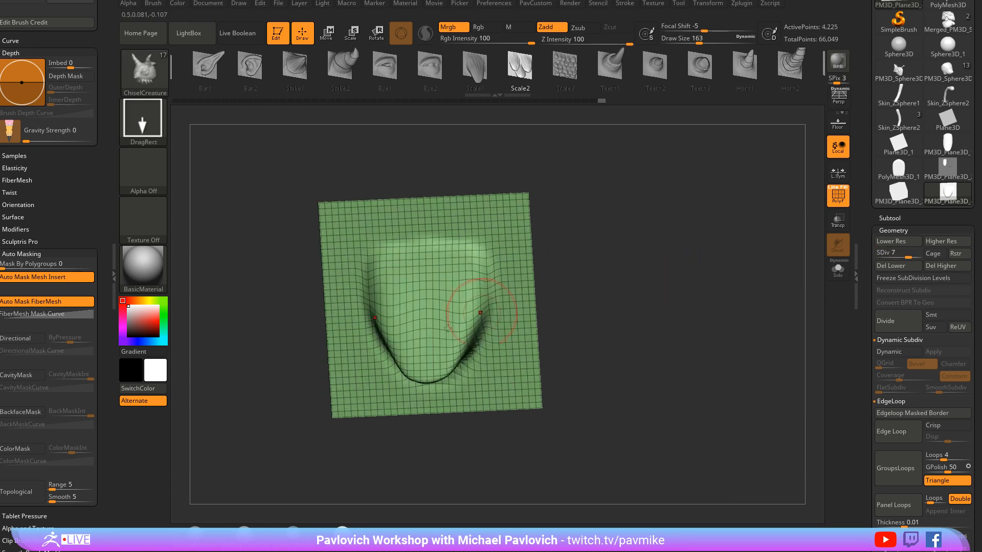
Step: Switch to the Move brush
{"action": "key", "text": "b"}
{"action": "key", "text": "m"}
{"action": "key", "text": "v"}
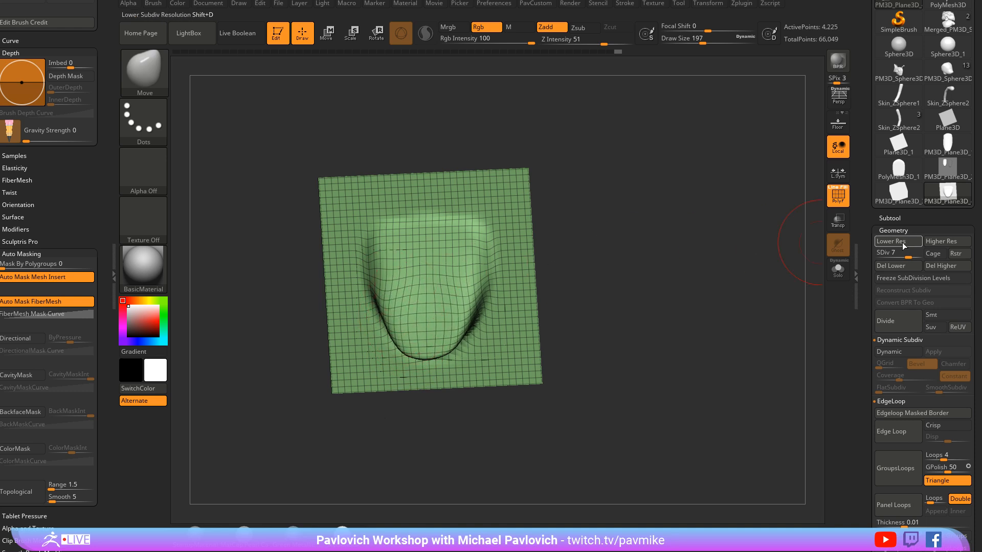
Step: Return the feather to subdivision level 9, hide its polygon frame and view it squarely from the front
{"action": "key", "text": "d"}
{"action": "key", "text": "d"}
{"action": "key", "text": "shift+f"}
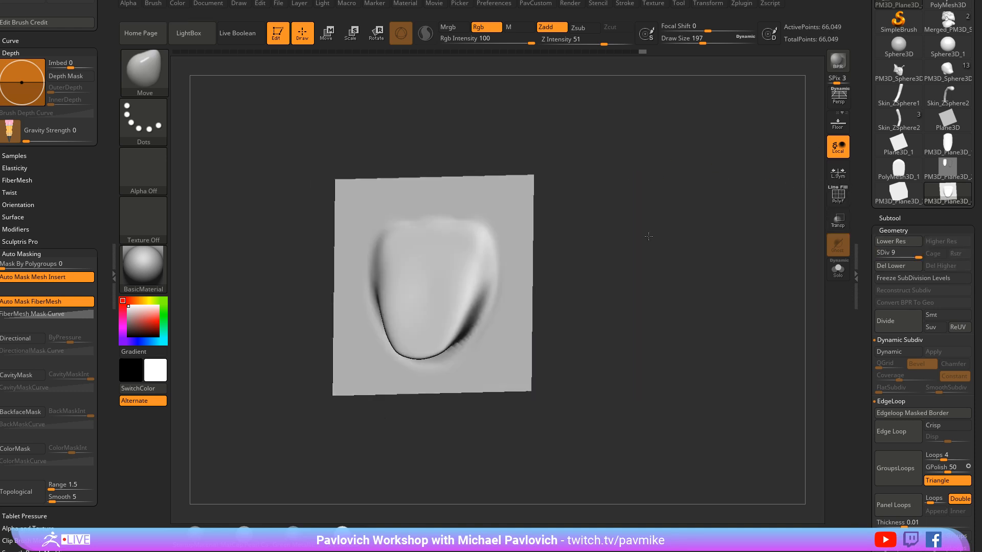
{"action": "mouse_move", "coordinate": [648, 236]}
{"action": "left_mouse_down", "text": "shift"}
{"action": "mouse_move", "coordinate": [666, 229]}
{"action": "mouse_move", "coordinate": [649, 244]}
{"action": "left_mouse_up", "text": "shift"}
{"action": "key", "text": "s"}
{"action": "left_click_drag", "start_coordinate": [640, 235], "coordinate": [707, 241], "text": "alt"}
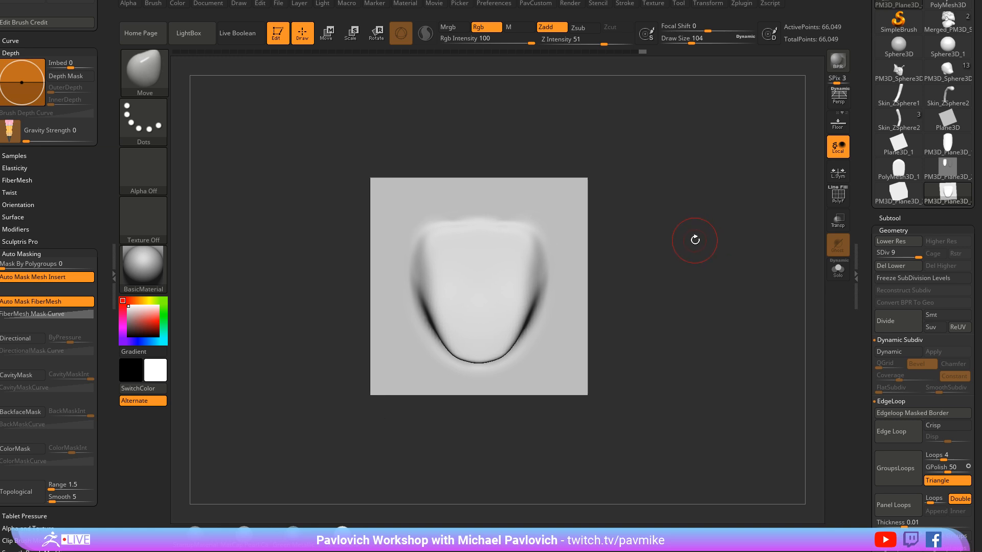
Step: Select the ChiselCreature brush and bring up its brush creation options
{"action": "key", "text": "b"}
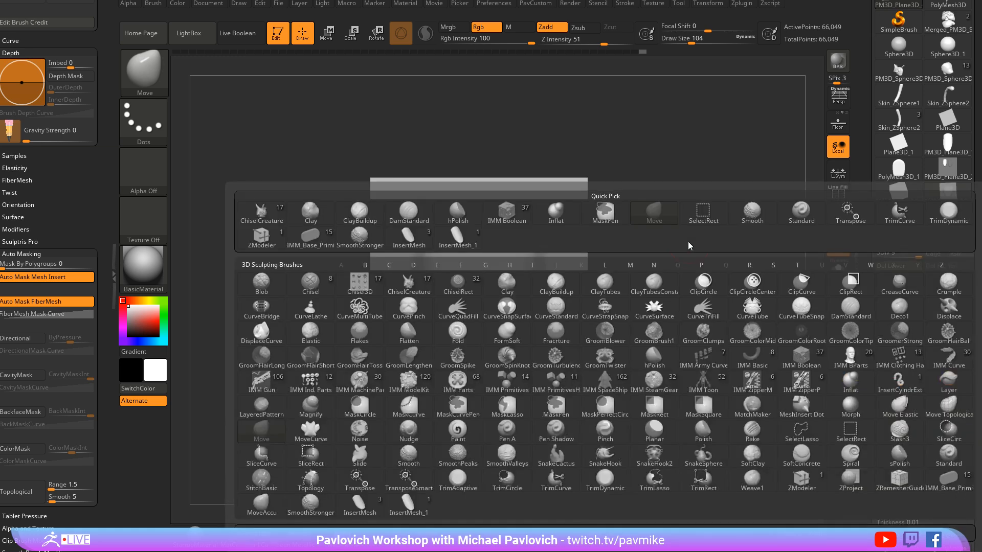
{"action": "left_click", "coordinate": [404, 287]}
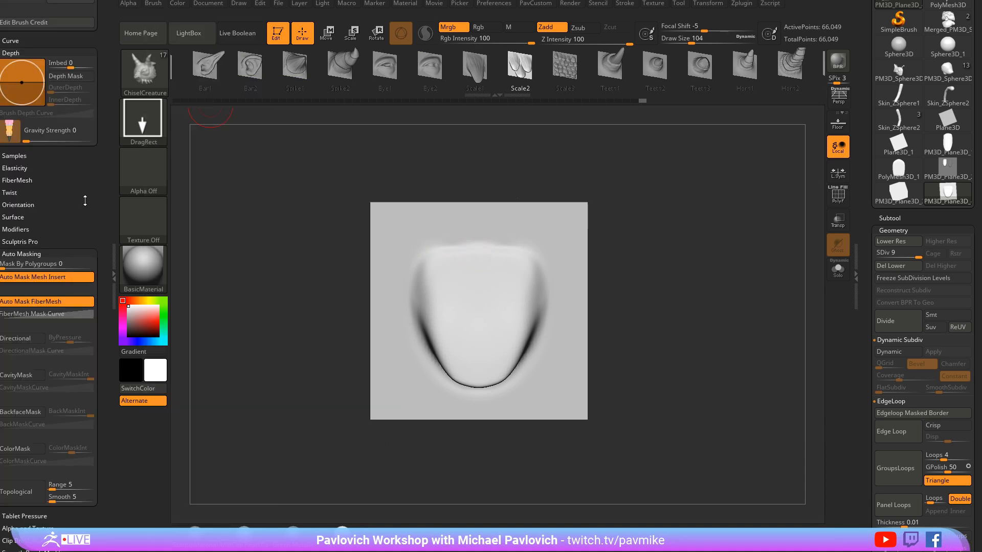
{"action": "scroll", "coordinate": [71, 225], "scroll_direction": "up", "scroll_amount": 5}
{"action": "key", "text": "shift"}
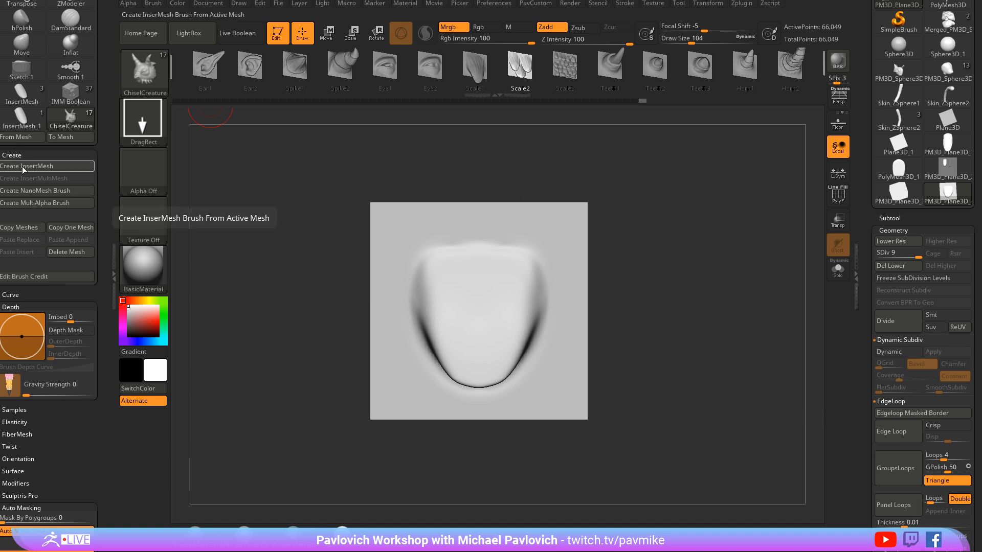
{"action": "left_click", "coordinate": [18, 154], "text": "shift"}
{"action": "left_click", "coordinate": [18, 154]}
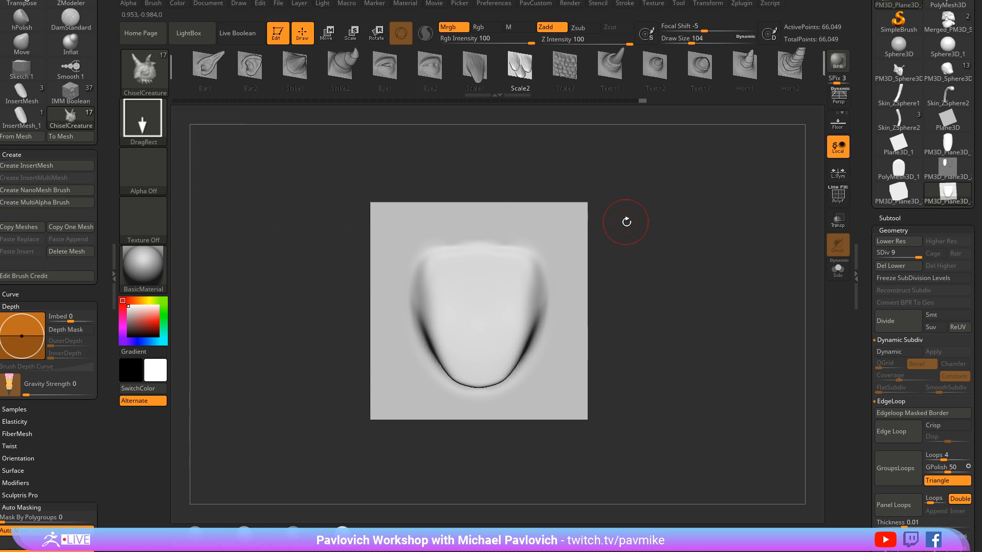
Step: Start generating an alpha from the front-facing feather mesh at map size 512
{"action": "mouse_move", "coordinate": [626, 222]}
{"action": "left_mouse_down", "text": "shift"}
{"action": "mouse_move", "coordinate": [644, 217]}
{"action": "mouse_move", "coordinate": [640, 227]}
{"action": "mouse_move", "coordinate": [642, 217]}
{"action": "left_mouse_up", "text": "shift"}
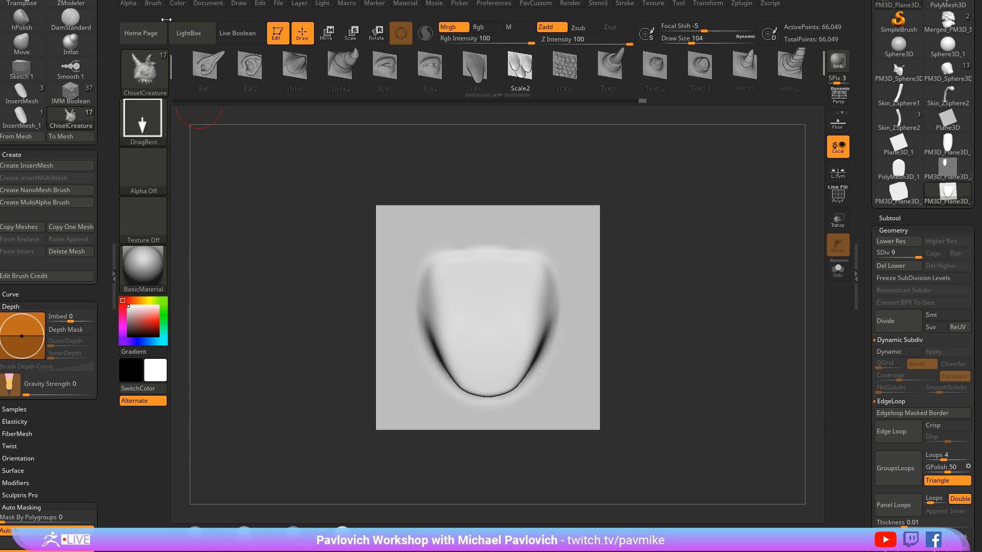
{"action": "left_click", "coordinate": [128, 3]}
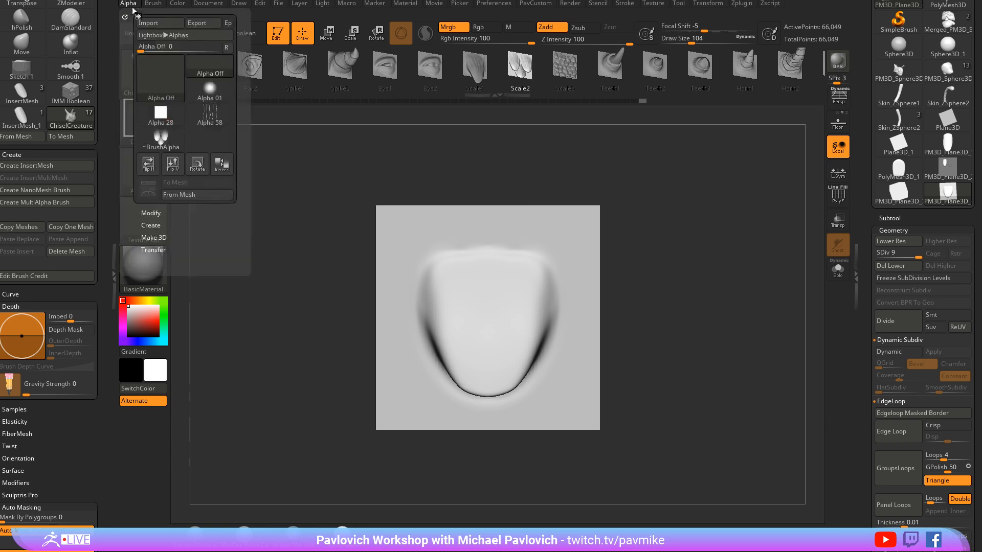
{"action": "left_click", "coordinate": [157, 222]}
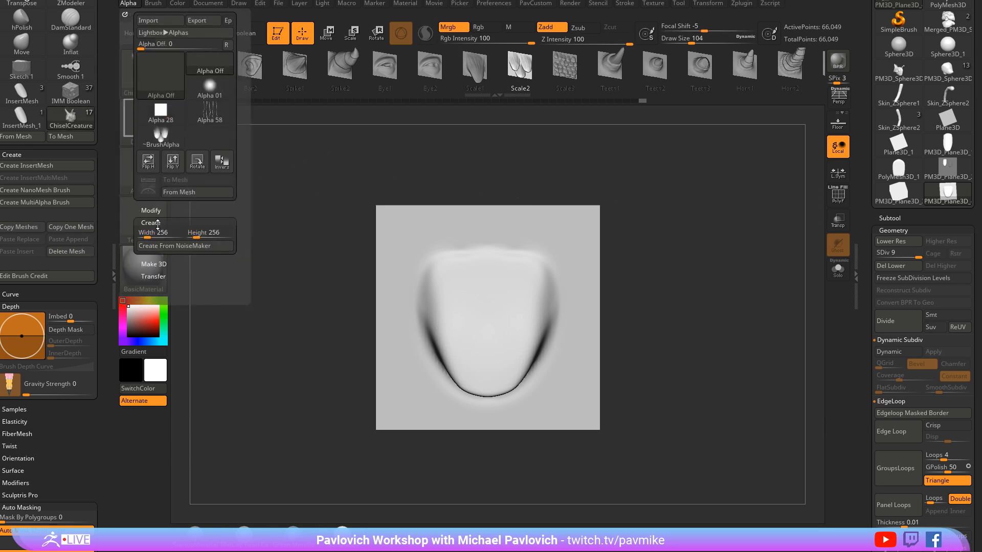
{"action": "left_click", "coordinate": [202, 193]}
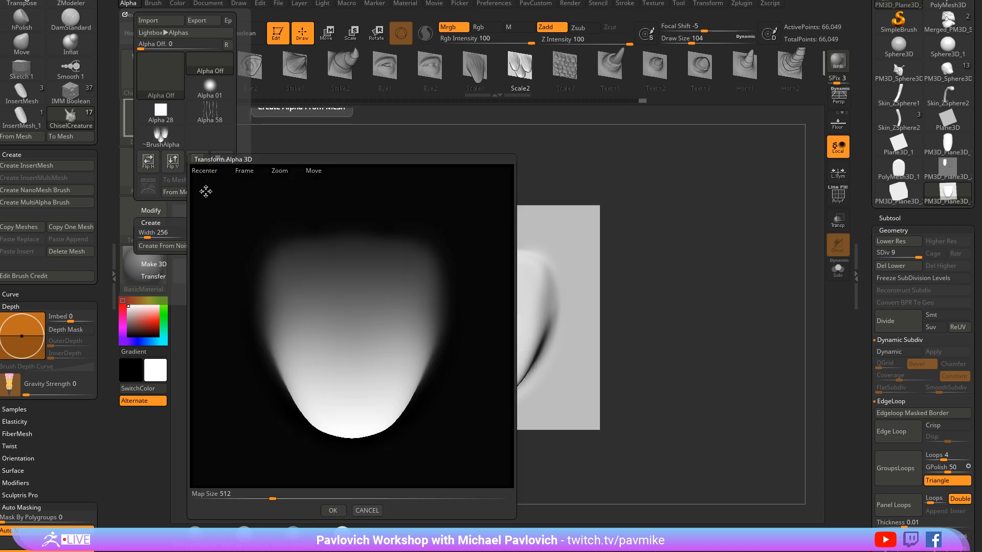
Step: Generate an alpha from the scale plane at map size 512 and browse the ChiselCreature brush's existing shapes
{"action": "left_click", "coordinate": [333, 511]}
{"action": "key", "text": "ctrl+z"}
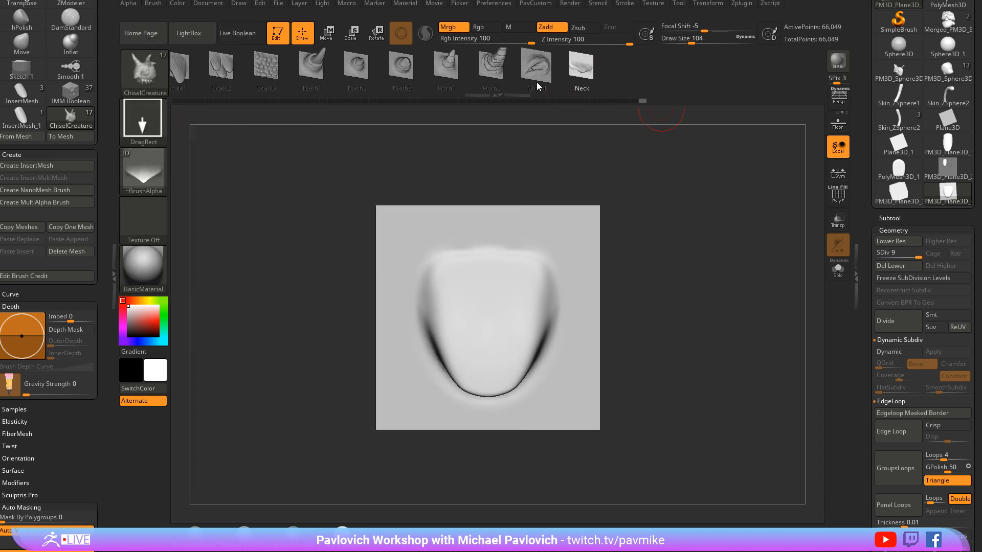
{"action": "left_click_drag", "start_coordinate": [557, 71], "coordinate": [745, 70]}
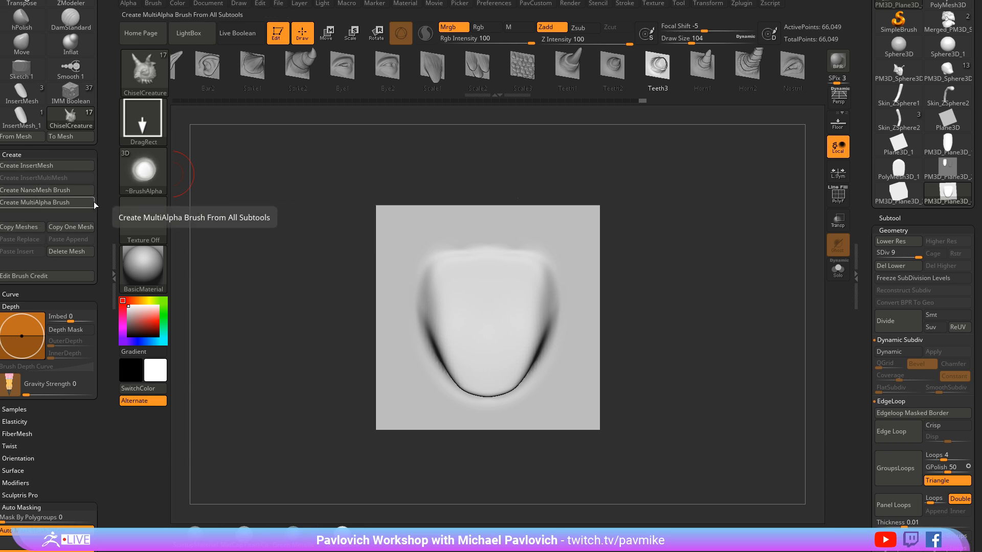
Step: Create a new MultiAlpha brush from the sculpted scale plane's subtools
{"action": "left_click_drag", "start_coordinate": [676, 230], "coordinate": [661, 256], "text": "alt"}
{"action": "key", "text": "b"}
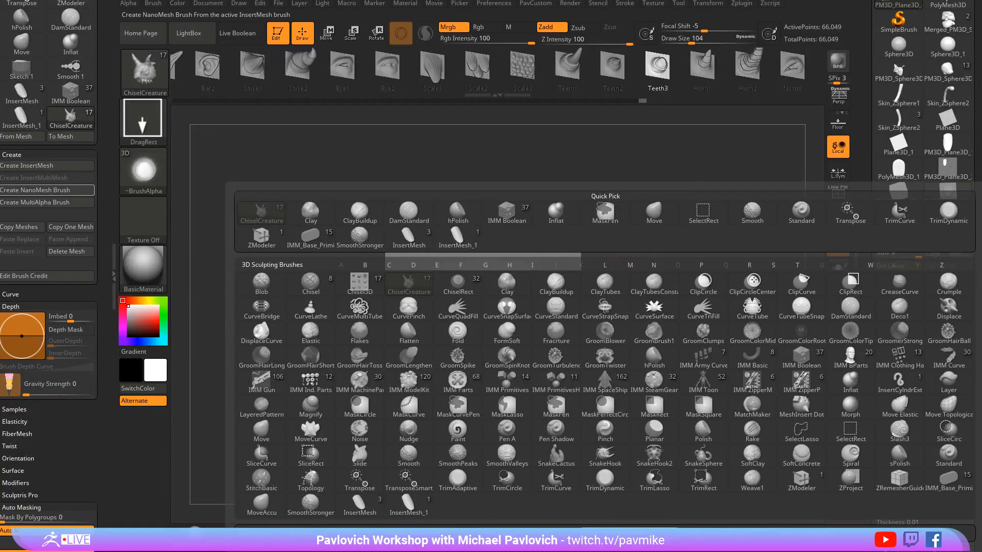
{"action": "left_click", "coordinate": [47, 202]}
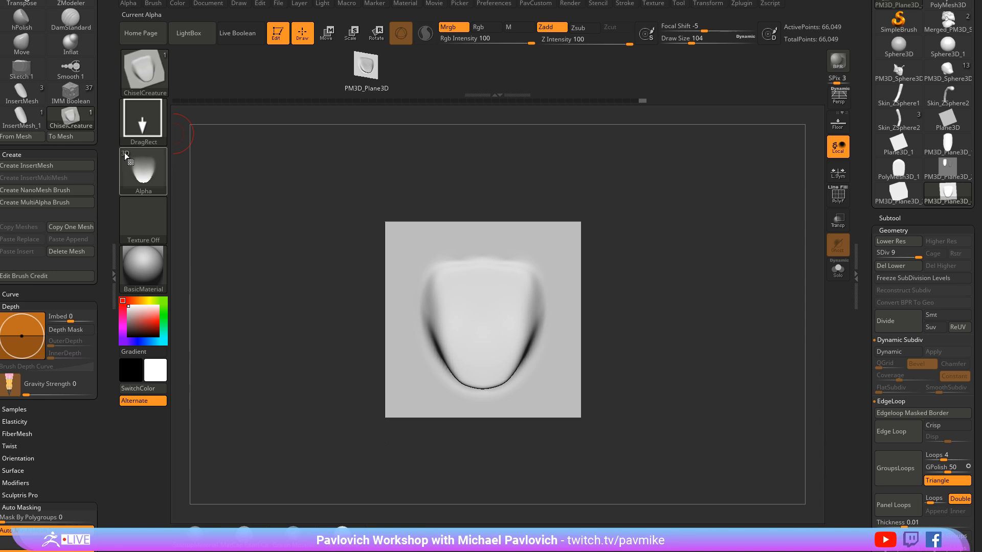
{"action": "mouse_move", "coordinate": [124, 152]}
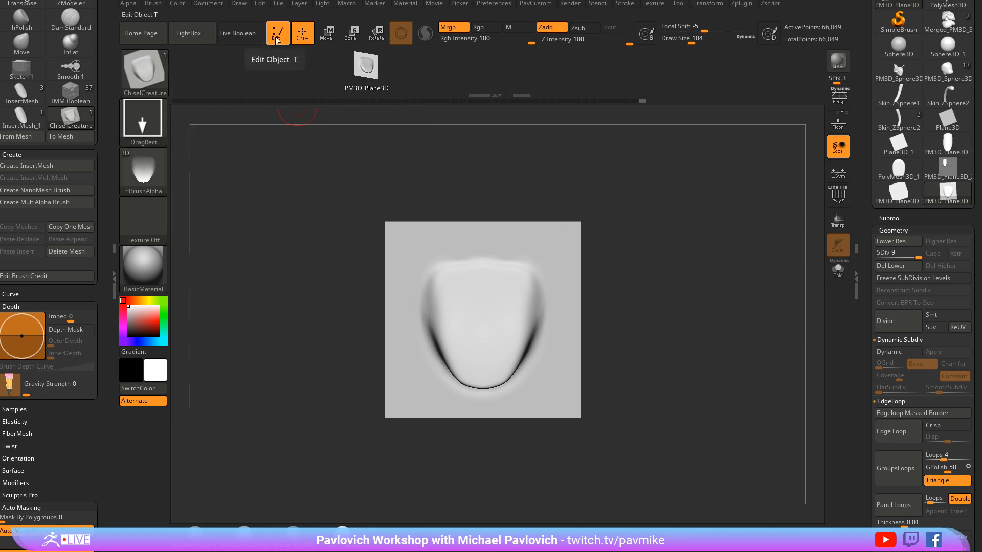
{"action": "left_click_drag", "start_coordinate": [209, 158], "coordinate": [265, 163]}
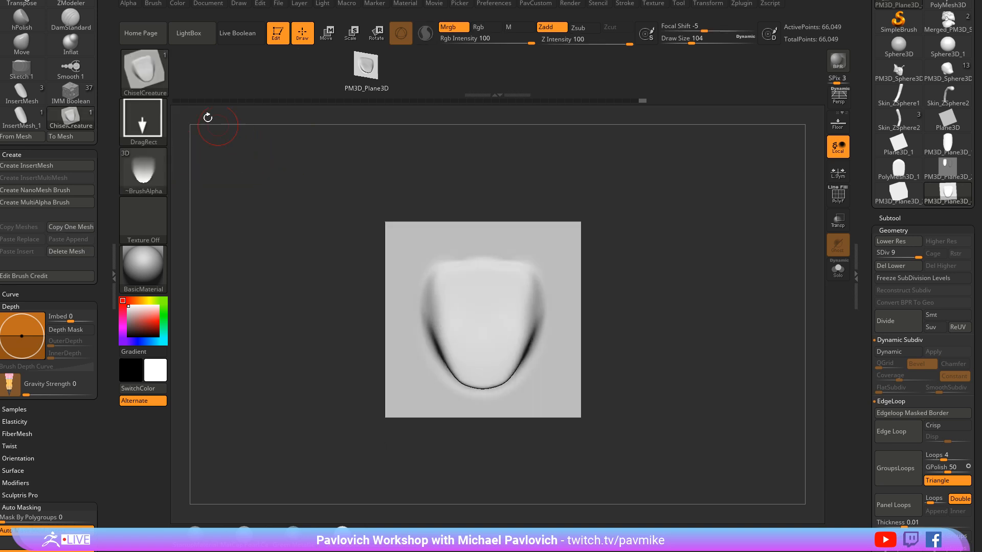
Step: Switch to the PM3D_Sphere3D_7 bird model and try a single DragRect scale stamp on its belly
{"action": "left_click", "coordinate": [159, 81]}
{"action": "scroll", "coordinate": [865, 233], "scroll_direction": "up", "scroll_amount": 3}
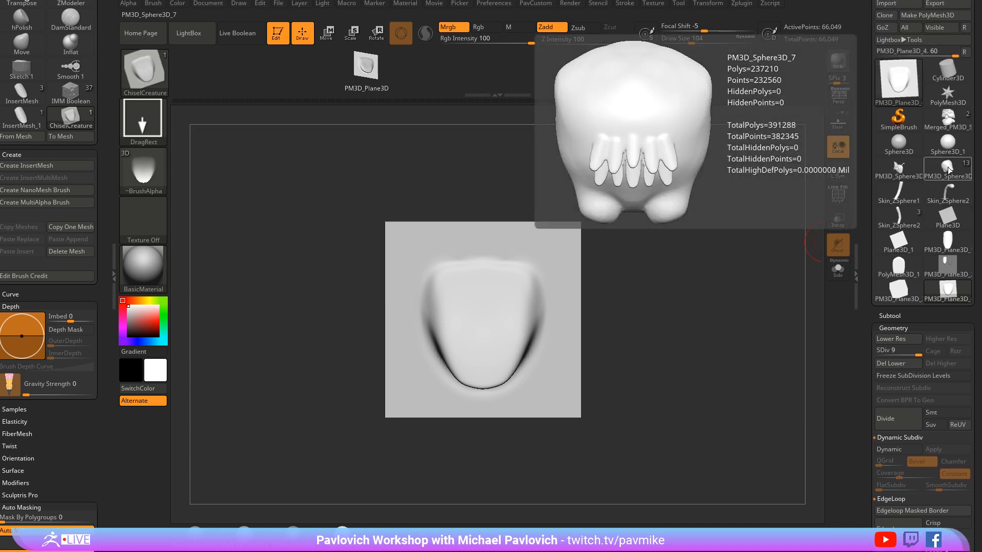
{"action": "left_click", "coordinate": [947, 166]}
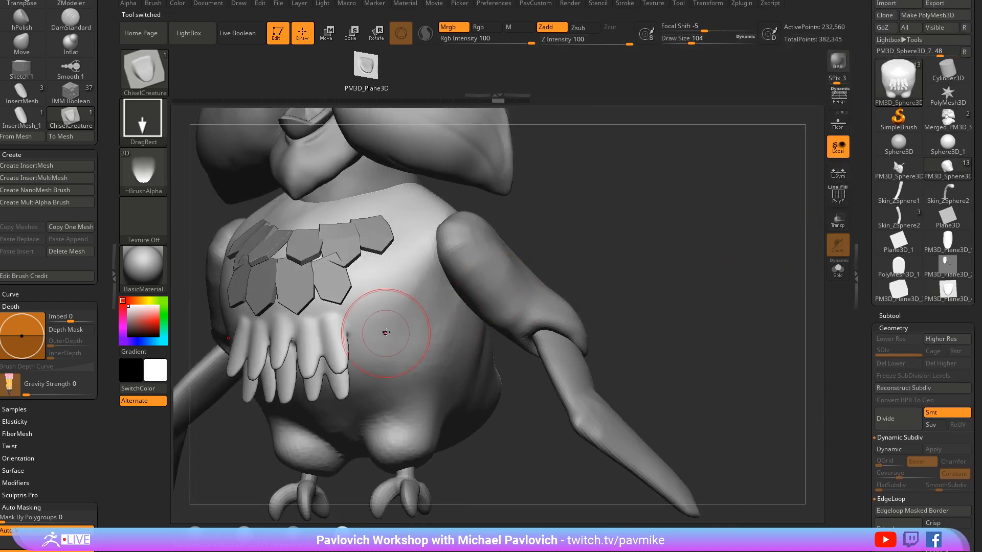
{"action": "left_click_drag", "start_coordinate": [401, 328], "coordinate": [386, 260]}
{"action": "key", "text": "ctrl+z"}
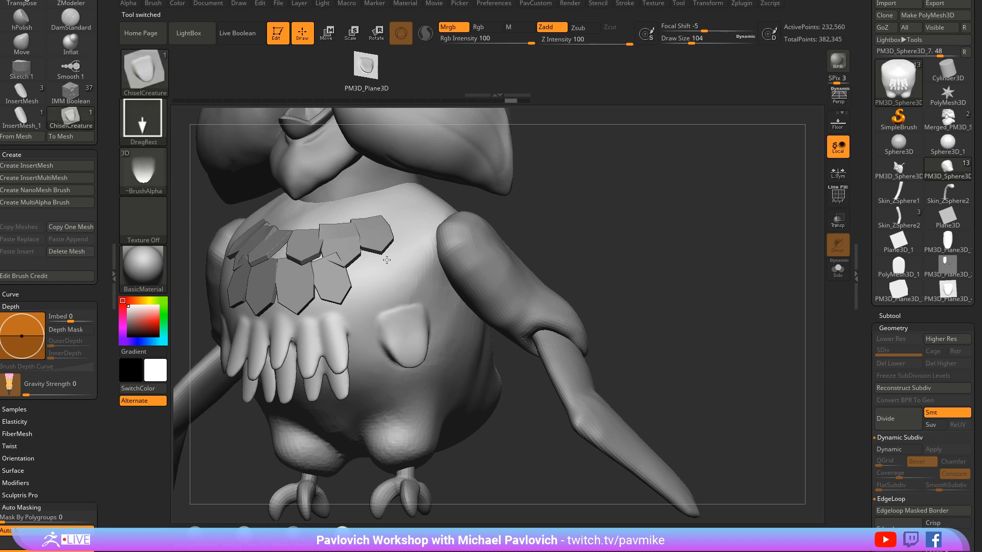
{"action": "mouse_move", "coordinate": [609, 247]}
{"action": "left_mouse_down"}
{"action": "mouse_move", "coordinate": [567, 230]}
{"action": "mouse_move", "coordinate": [600, 156]}
{"action": "mouse_move", "coordinate": [645, 218]}
{"action": "mouse_move", "coordinate": [583, 244]}
{"action": "left_mouse_up"}
{"action": "key", "text": "ctrl+z"}
Step: Set the draw size to 68, switch to the DragDot stroke, and try placing individual scales on the bird's belly
{"action": "key", "text": "s"}
{"action": "left_click", "coordinate": [159, 145]}
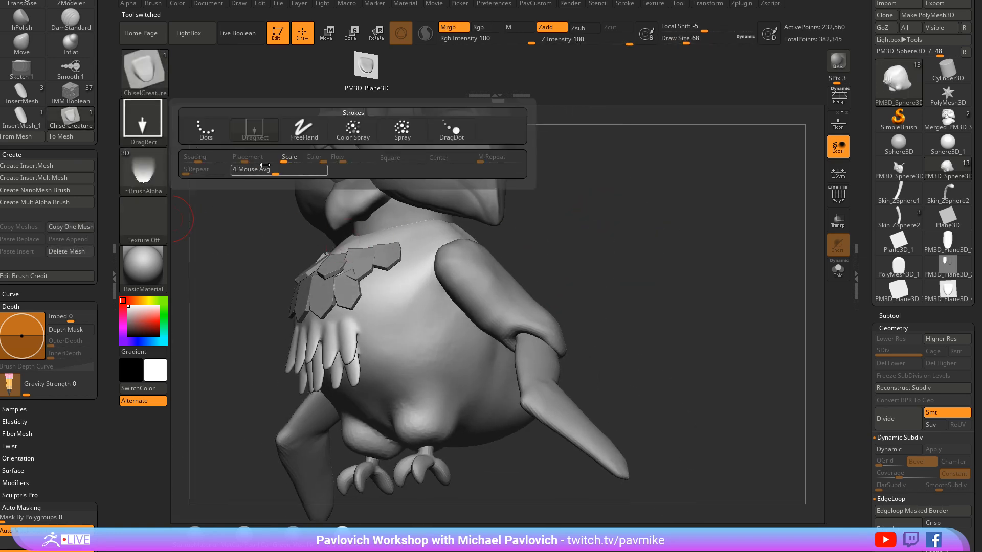
{"action": "left_click", "coordinate": [454, 132]}
{"action": "left_click_drag", "start_coordinate": [406, 324], "coordinate": [425, 335]}
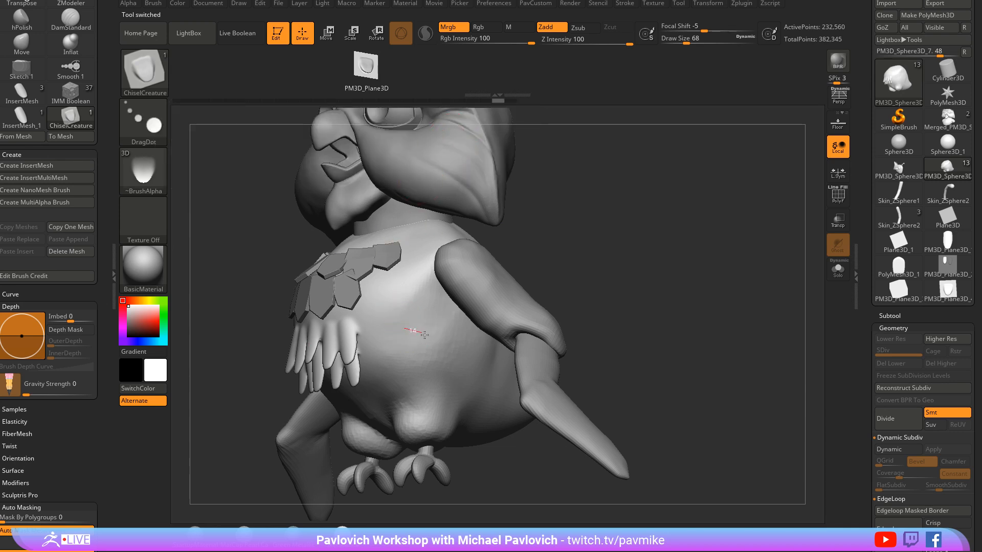
{"action": "left_click_drag", "start_coordinate": [489, 401], "coordinate": [495, 407]}
{"action": "key", "text": "ctrl+z"}
{"action": "left_click_drag", "start_coordinate": [400, 300], "coordinate": [440, 355]}
{"action": "key", "text": "ctrl+z"}
Step: Stamp a column of scales up the bird's belly with DragDot and undo them all
{"action": "left_click_drag", "start_coordinate": [407, 334], "coordinate": [419, 341]}
{"action": "left_click_drag", "start_coordinate": [388, 315], "coordinate": [400, 327]}
{"action": "left_click_drag", "start_coordinate": [388, 298], "coordinate": [389, 306]}
{"action": "left_click_drag", "start_coordinate": [391, 279], "coordinate": [391, 287]}
{"action": "key", "text": "ctrl+z"}
{"action": "key", "text": "ctrl+z"}
{"action": "key", "text": "ctrl+z"}
{"action": "key", "text": "ctrl+z"}
{"action": "key", "text": "ctrl+z"}
Step: Switch the brush to the FreeHand stroke and turn on LazyMouse
{"action": "left_click", "coordinate": [144, 123]}
{"action": "left_click", "coordinate": [302, 128]}
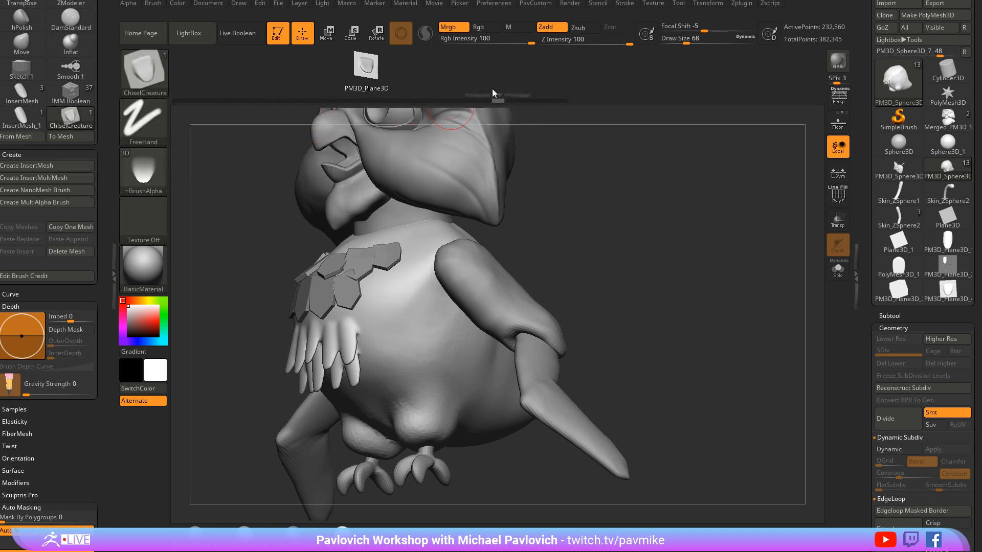
{"action": "left_click", "coordinate": [624, 4]}
{"action": "left_click", "coordinate": [654, 207]}
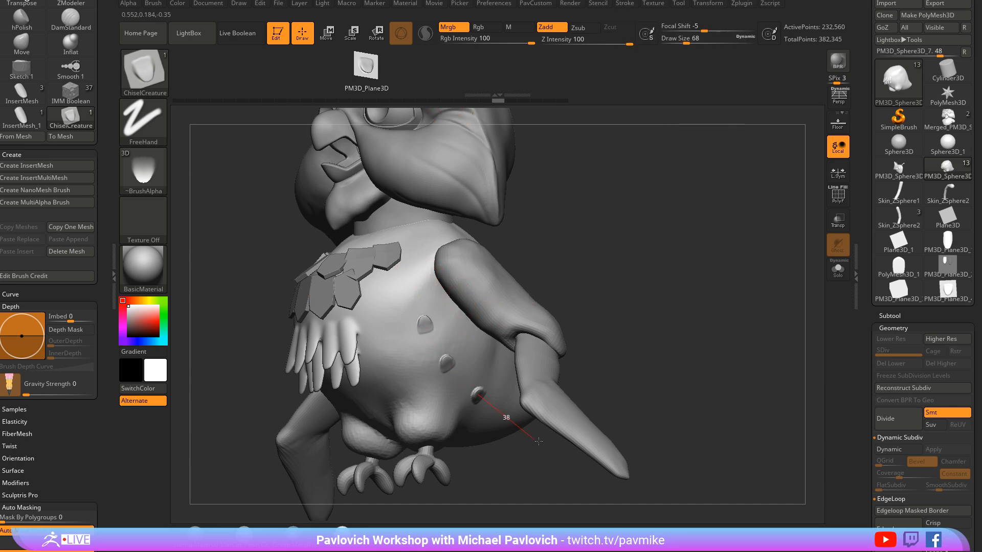
Step: Adjust the LazyStep spacing and try a FreeHand trail of scales down the bird's belly, undoing the test
{"action": "left_click", "coordinate": [625, 4]}
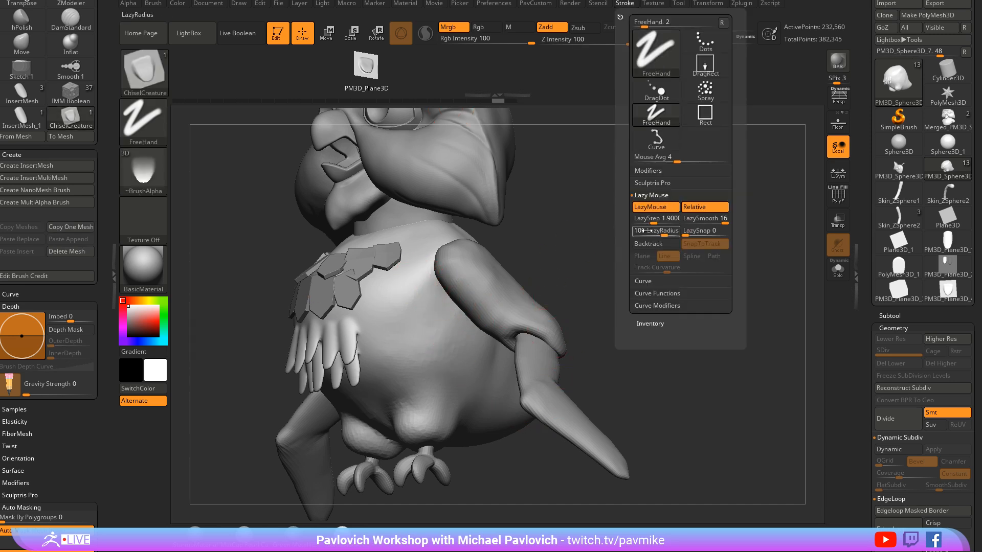
{"action": "left_click_drag", "start_coordinate": [654, 223], "coordinate": [649, 223]}
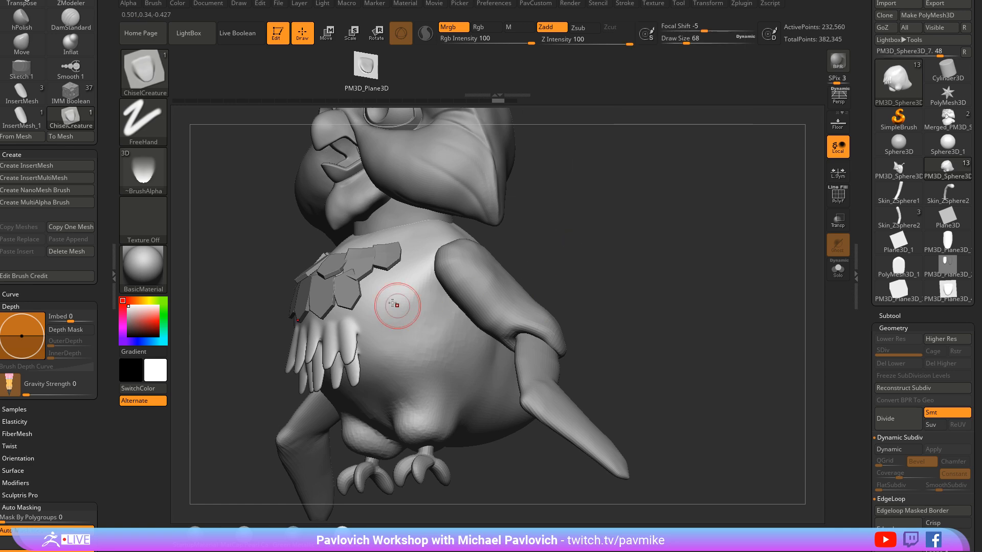
{"action": "mouse_move", "coordinate": [392, 279]}
{"action": "left_mouse_down"}
{"action": "mouse_move", "coordinate": [418, 355]}
{"action": "mouse_move", "coordinate": [458, 386]}
{"action": "mouse_move", "coordinate": [397, 381]}
{"action": "left_mouse_up"}
{"action": "key", "text": "ctrl+z"}
{"action": "left_click_drag", "start_coordinate": [662, 242], "coordinate": [616, 280]}
{"action": "mouse_move", "coordinate": [619, 258]}
{"action": "left_mouse_down"}
{"action": "mouse_move", "coordinate": [572, 262]}
{"action": "mouse_move", "coordinate": [563, 337]}
{"action": "mouse_move", "coordinate": [456, 200]}
{"action": "left_mouse_up"}
{"action": "key", "text": "ctrl+z"}
Step: Set the scale brush's High Magnify pen pressure value to 3 in its alpha and texture settings
{"action": "left_click_drag", "start_coordinate": [552, 346], "coordinate": [447, 222]}
{"action": "left_click_drag", "start_coordinate": [524, 358], "coordinate": [454, 212]}
{"action": "mouse_move", "coordinate": [744, 199]}
{"action": "left_mouse_down"}
{"action": "mouse_move", "coordinate": [716, 204]}
{"action": "mouse_move", "coordinate": [746, 211]}
{"action": "mouse_move", "coordinate": [707, 221]}
{"action": "mouse_move", "coordinate": [696, 190]}
{"action": "left_mouse_up"}
{"action": "mouse_move", "coordinate": [77, 434]}
{"action": "left_mouse_down"}
{"action": "mouse_move", "coordinate": [68, 313]}
{"action": "mouse_move", "coordinate": [33, 204]}
{"action": "left_mouse_up"}
{"action": "key", "text": "shift"}
{"action": "left_click", "coordinate": [30, 212]}
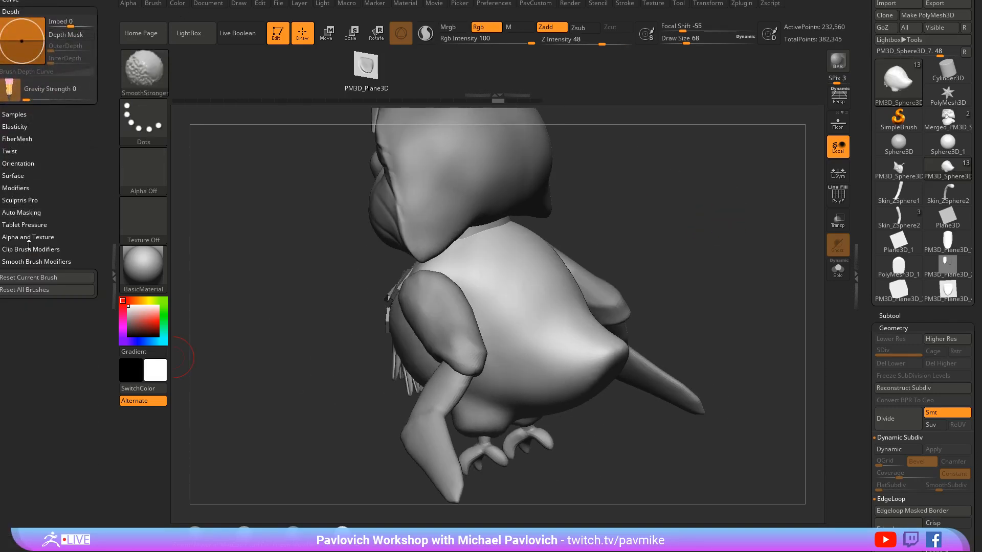
{"action": "left_click", "coordinate": [29, 236]}
{"action": "left_click", "coordinate": [63, 335]}
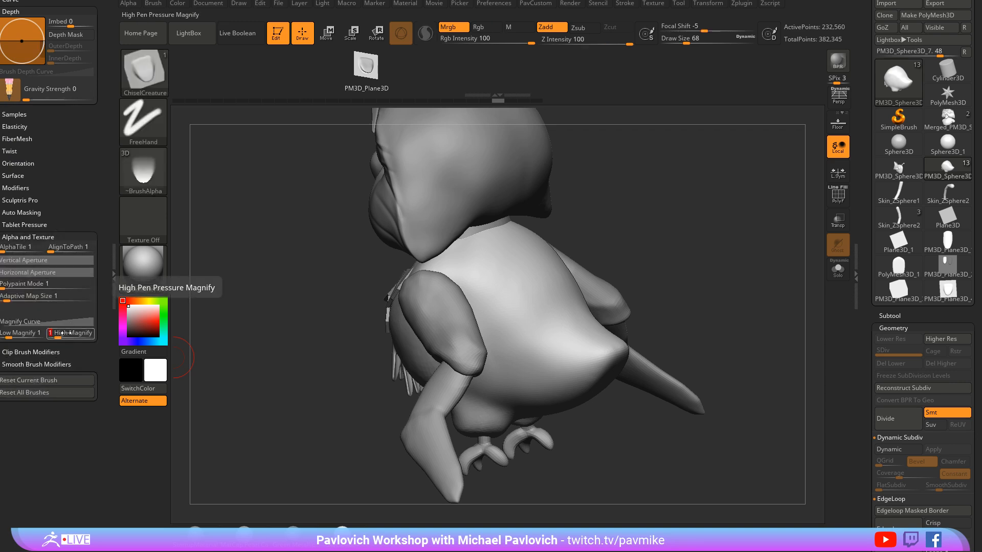
{"action": "type", "text": "3"}
{"action": "key", "text": "Return"}
Step: Try a pressure-sensitive scale stroke down the bird's back and undo it
{"action": "left_click_drag", "start_coordinate": [644, 204], "coordinate": [577, 240]}
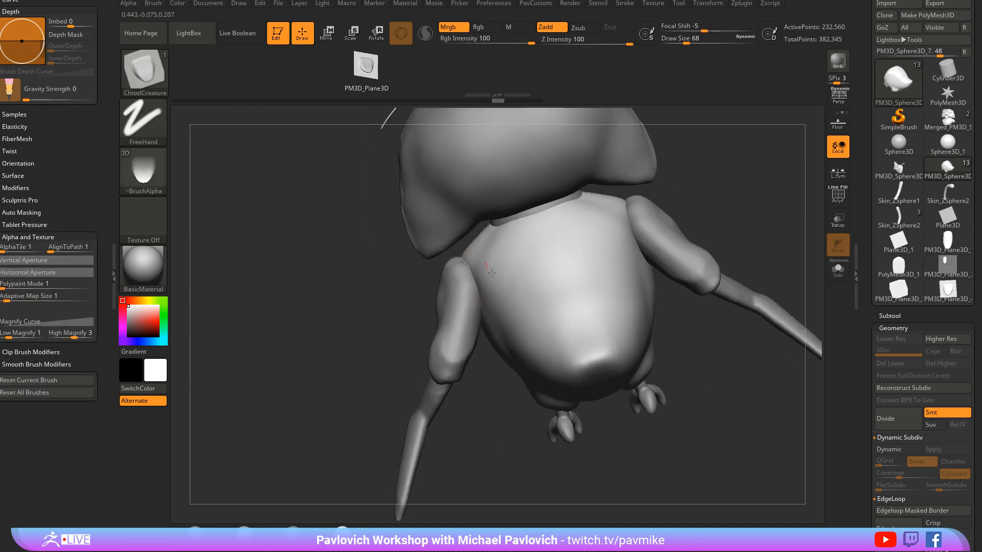
{"action": "left_click_drag", "start_coordinate": [494, 270], "coordinate": [545, 352]}
{"action": "key", "text": "ctrl+z"}
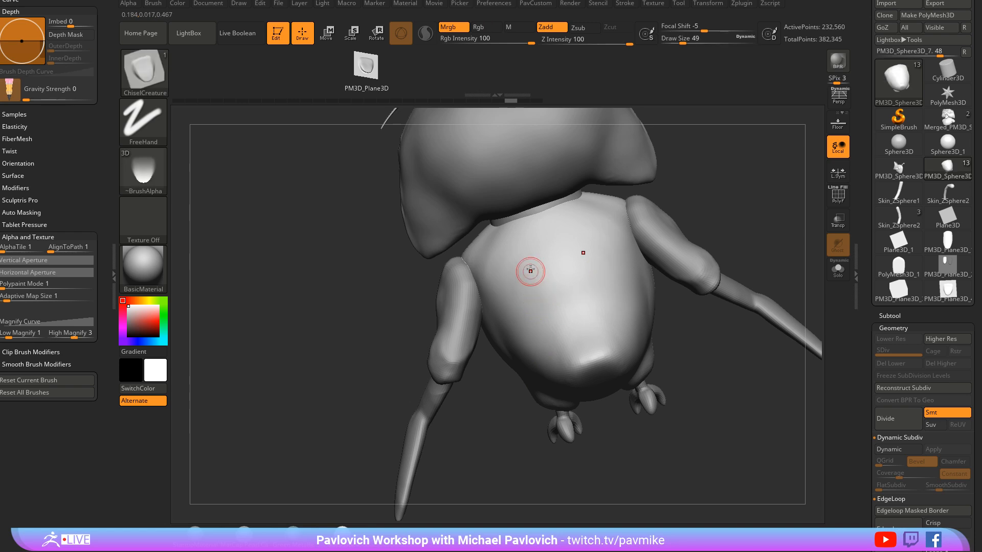
Step: Reduce the LazyStep spacing and paint a curving trail of overlapping scales on the bird's back at draw size 49
{"action": "left_click", "coordinate": [624, 4]}
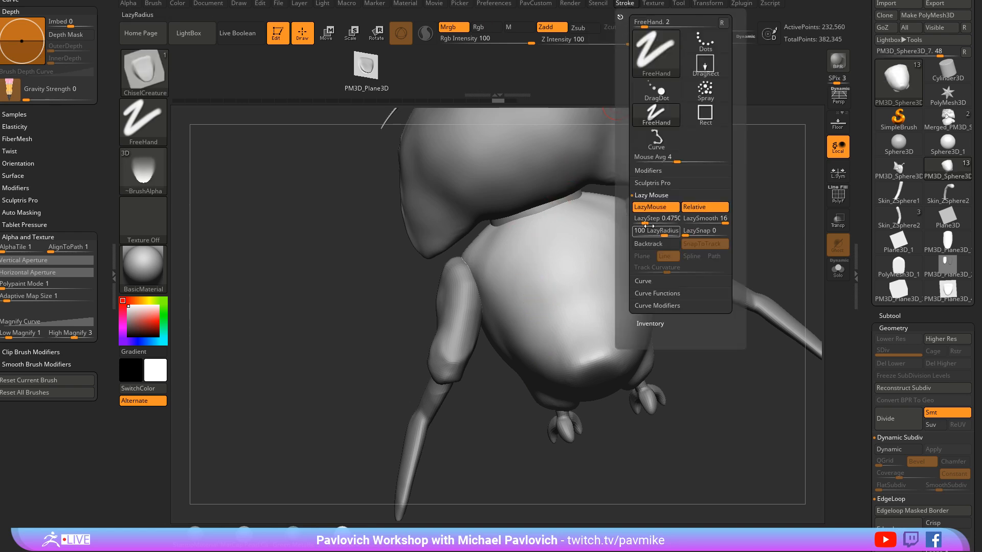
{"action": "left_click_drag", "start_coordinate": [652, 231], "coordinate": [638, 231]}
{"action": "right_click_drag", "start_coordinate": [608, 246], "coordinate": [557, 264]}
{"action": "key", "text": "s"}
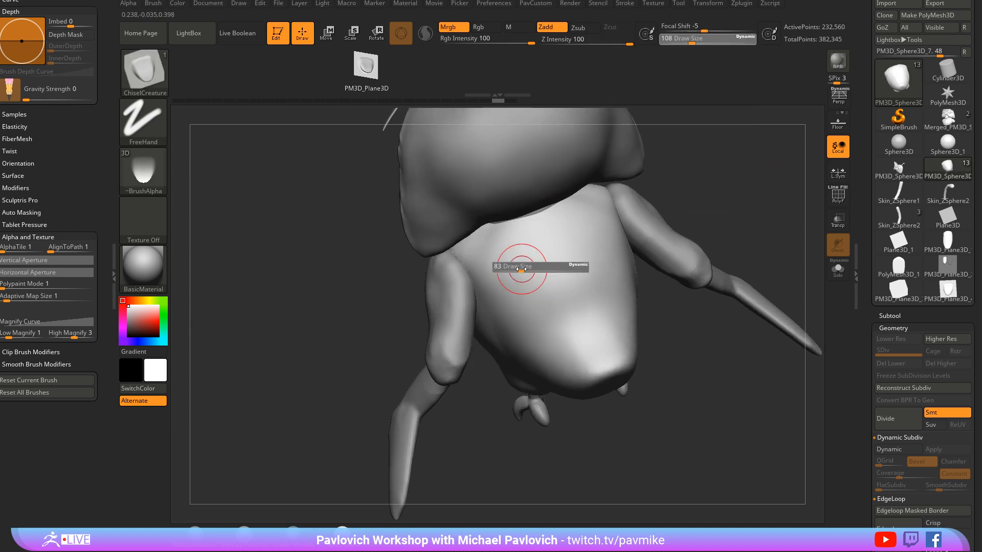
{"action": "mouse_move", "coordinate": [501, 238]}
{"action": "left_mouse_down"}
{"action": "mouse_move", "coordinate": [534, 319]}
{"action": "mouse_move", "coordinate": [519, 352]}
{"action": "mouse_move", "coordinate": [561, 331]}
{"action": "mouse_move", "coordinate": [573, 258]}
{"action": "left_mouse_up"}
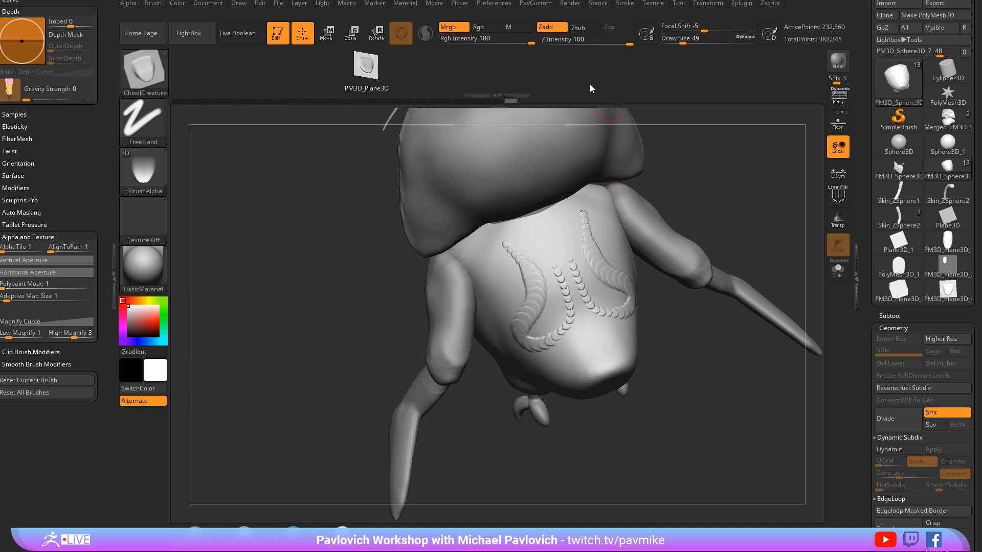
Step: Set High Magnify to 1 and paint another curved trail of scales around the first one on the bird's back
{"action": "left_click_drag", "start_coordinate": [76, 333], "coordinate": [82, 333]}
{"action": "type", "text": "1"}
{"action": "key", "text": "Return"}
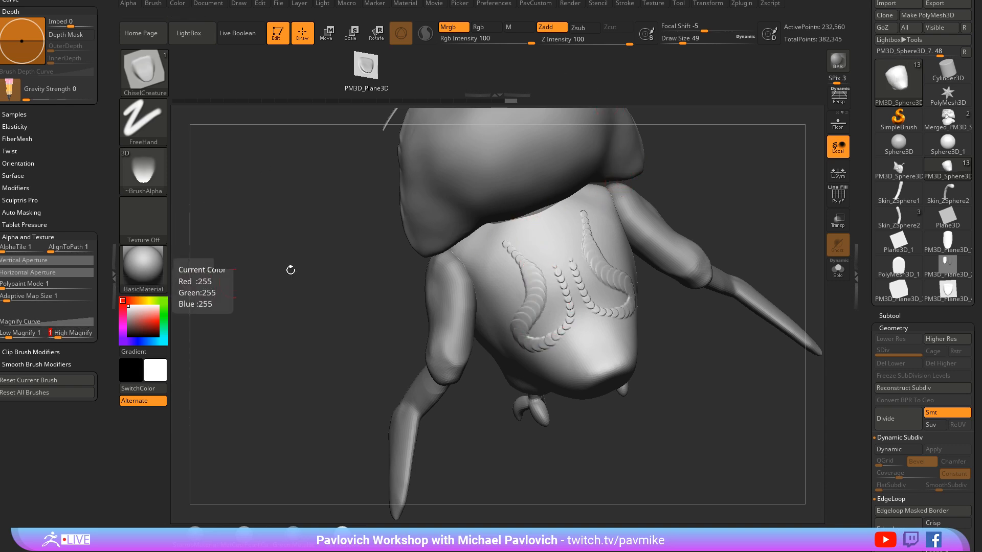
{"action": "right_click_drag", "start_coordinate": [649, 212], "coordinate": [704, 193]}
{"action": "mouse_move", "coordinate": [480, 254]}
{"action": "left_mouse_down"}
{"action": "mouse_move", "coordinate": [500, 286]}
{"action": "mouse_move", "coordinate": [492, 335]}
{"action": "mouse_move", "coordinate": [517, 366]}
{"action": "mouse_move", "coordinate": [572, 355]}
{"action": "left_mouse_up"}
{"action": "mouse_move", "coordinate": [716, 283]}
{"action": "right_mouse_down"}
{"action": "mouse_move", "coordinate": [742, 235]}
{"action": "mouse_move", "coordinate": [563, 279]}
{"action": "right_mouse_up"}
{"action": "right_click_drag", "start_coordinate": [723, 278], "coordinate": [665, 273]}
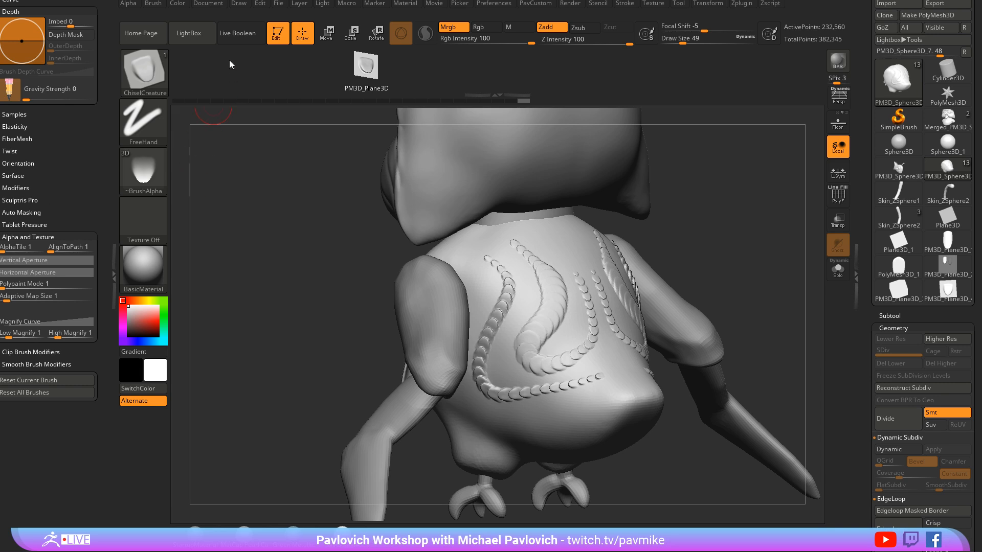
Step: Draw a Cylinder3D on a cleared canvas in edit mode with polyframe shown, and convert it to a PolyMesh3D
{"action": "key", "text": "ctrl+n"}
{"action": "left_click", "coordinate": [941, 92]}
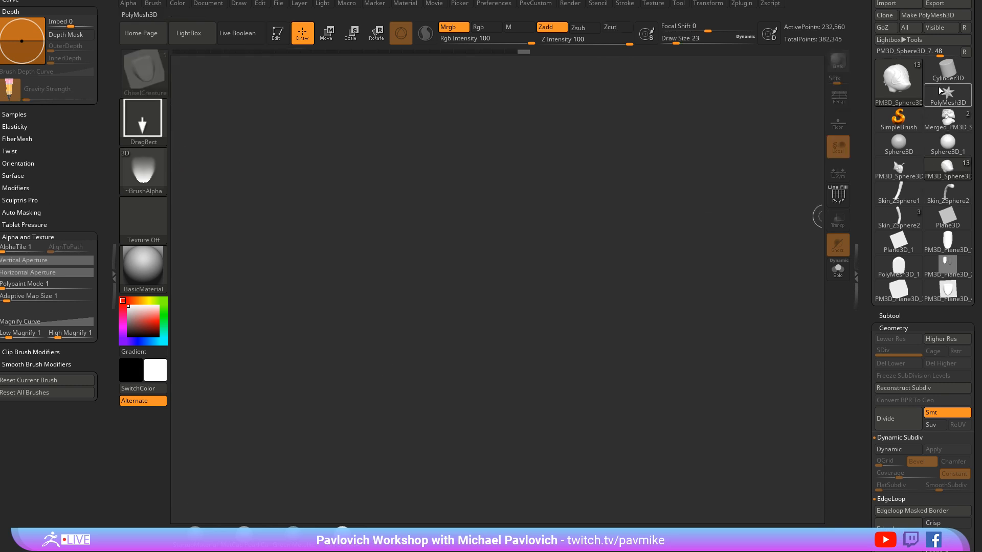
{"action": "left_click", "coordinate": [945, 73]}
{"action": "left_click_drag", "start_coordinate": [517, 283], "coordinate": [577, 407]}
{"action": "left_click", "coordinate": [277, 33]}
{"action": "left_click", "coordinate": [836, 194]}
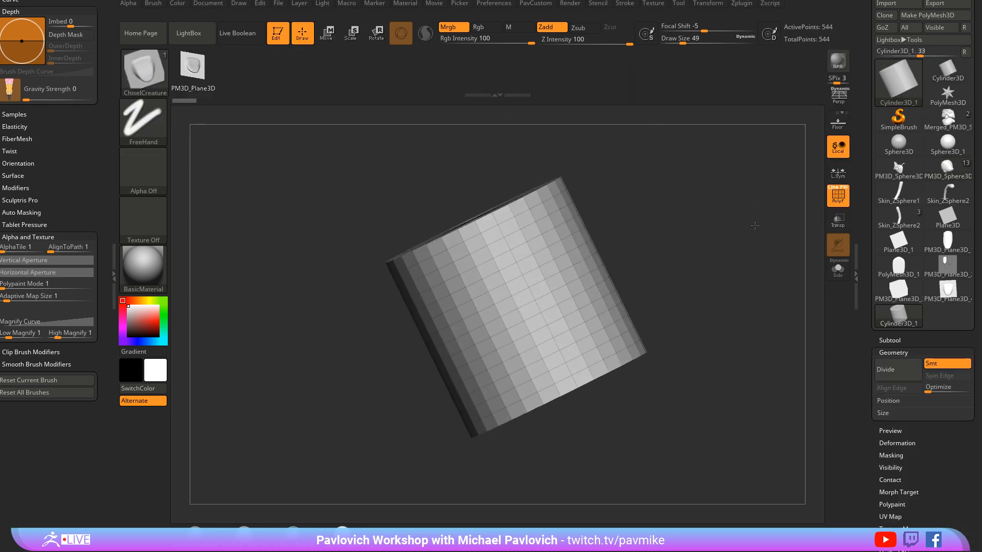
{"action": "left_click_drag", "start_coordinate": [755, 226], "coordinate": [734, 279]}
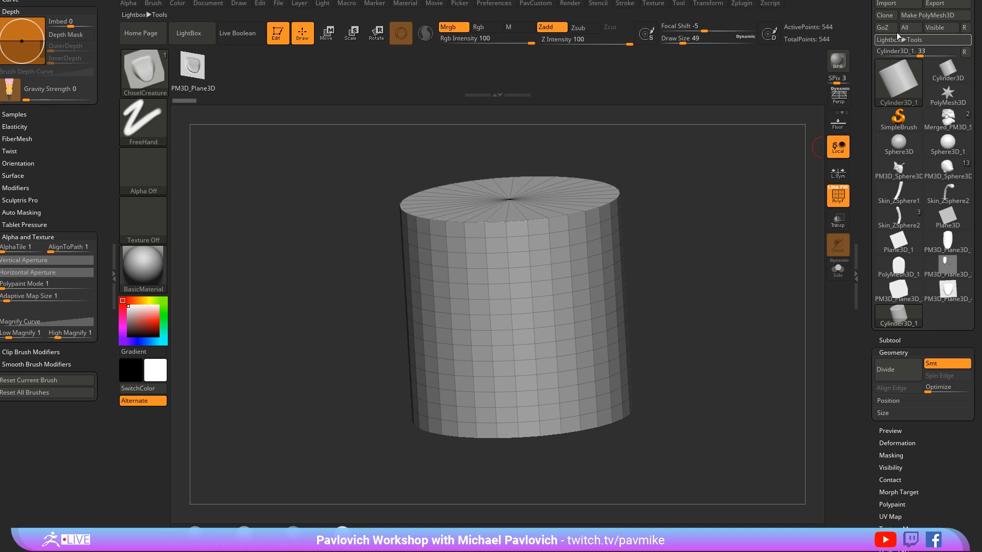
{"action": "left_click", "coordinate": [925, 15]}
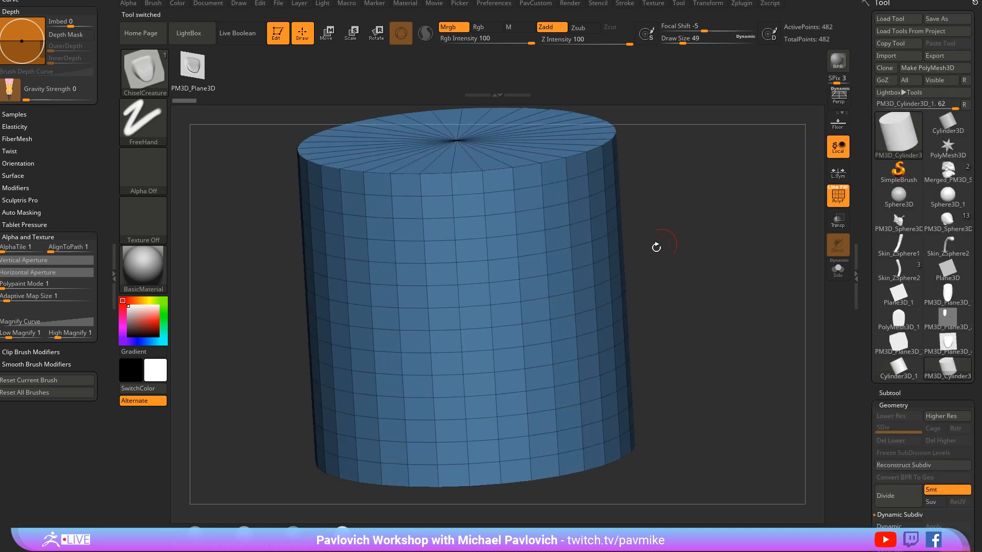
Step: Choose the ZModeler brush and pull a single polygon on the cylinder's side outward into a box
{"action": "key", "text": "b"}
{"action": "key", "text": "z"}
{"action": "key", "text": "m"}
{"action": "key", "text": "space"}
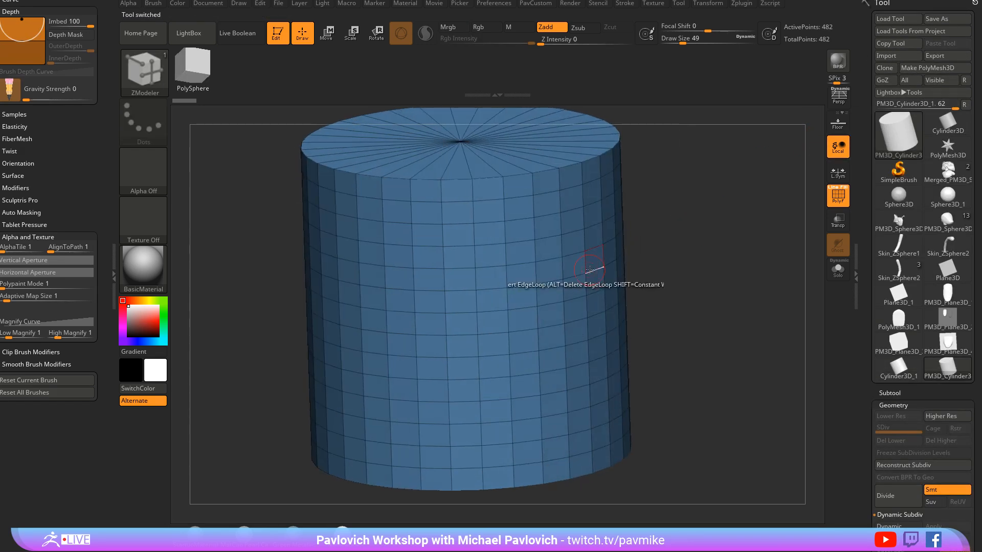
{"action": "left_click_drag", "start_coordinate": [595, 261], "coordinate": [686, 300]}
{"action": "left_click_drag", "start_coordinate": [727, 263], "coordinate": [642, 243], "text": "alt"}
Step: Extend the side arm outward from its end face and form a separate block beyond its tip
{"action": "left_click_drag", "start_coordinate": [576, 250], "coordinate": [606, 262]}
{"action": "left_click_drag", "start_coordinate": [600, 253], "coordinate": [666, 270]}
{"action": "left_click_drag", "start_coordinate": [612, 241], "coordinate": [626, 279]}
{"action": "left_click_drag", "start_coordinate": [762, 266], "coordinate": [665, 269], "text": "alt"}
Step: Examine the ZModeler edge and polygon actions over the arm, including Insert, PolyGroup and QMesh with their targets
{"action": "key", "text": "space"}
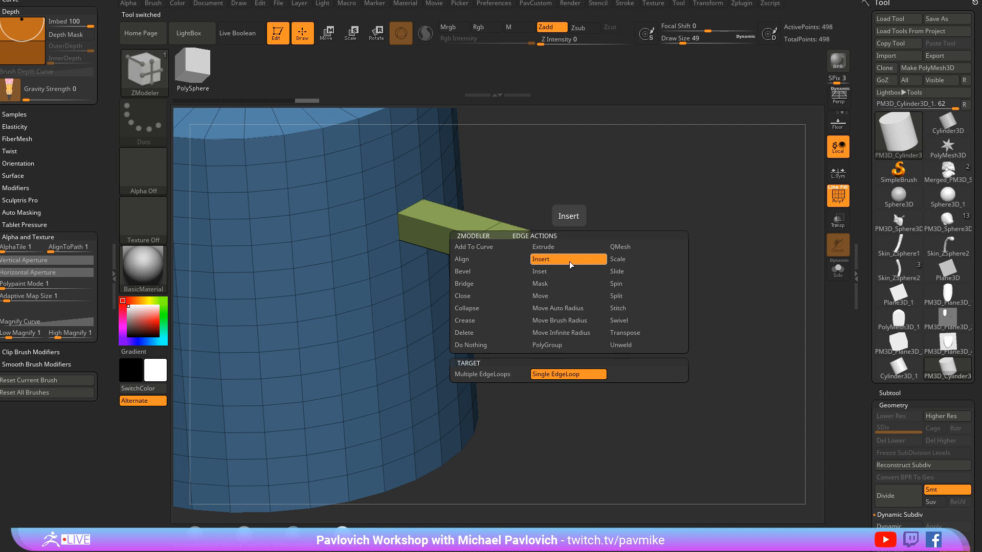
{"action": "left_click", "coordinate": [569, 262]}
{"action": "key", "text": "space"}
{"action": "left_click", "coordinate": [557, 237]}
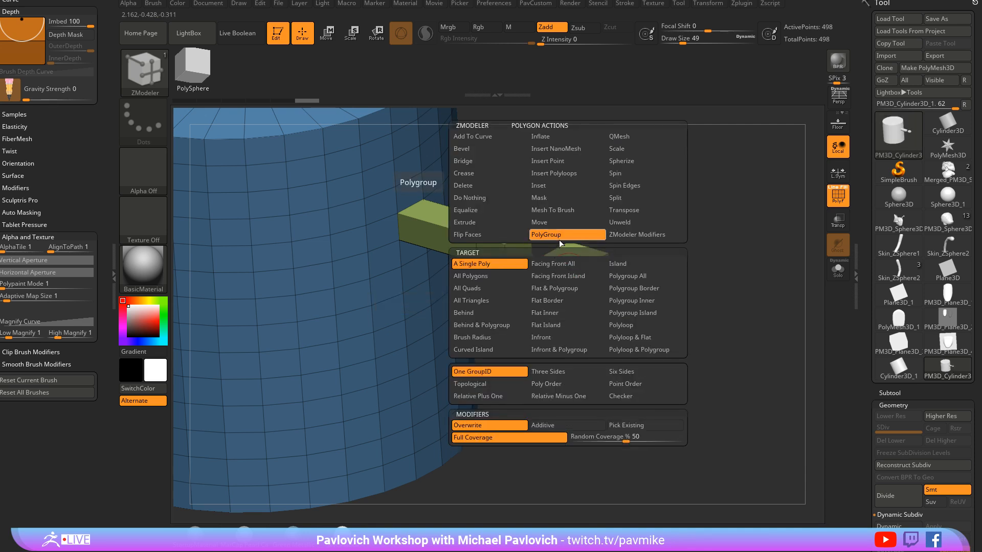
{"action": "key", "text": "space"}
{"action": "left_click", "coordinate": [635, 136]}
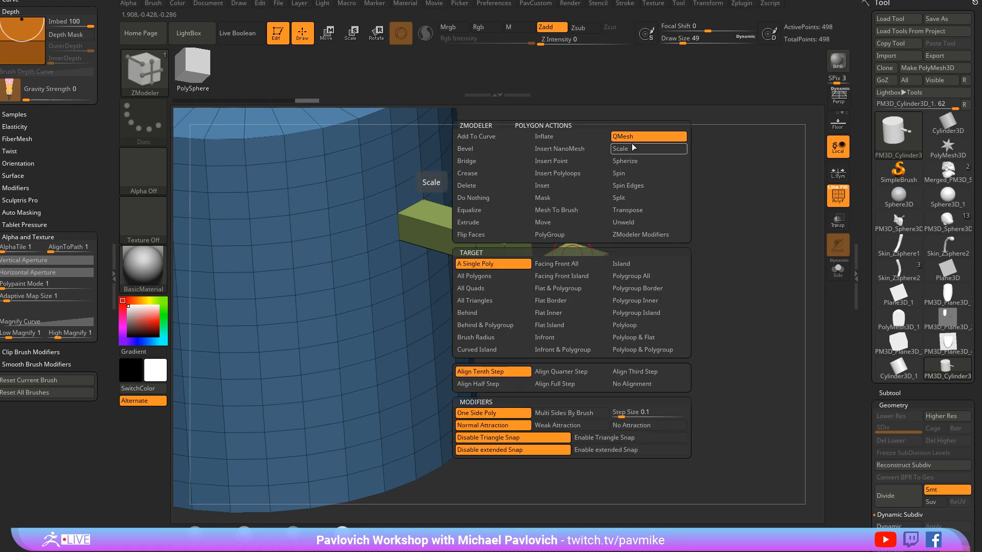
{"action": "left_click", "coordinate": [645, 302]}
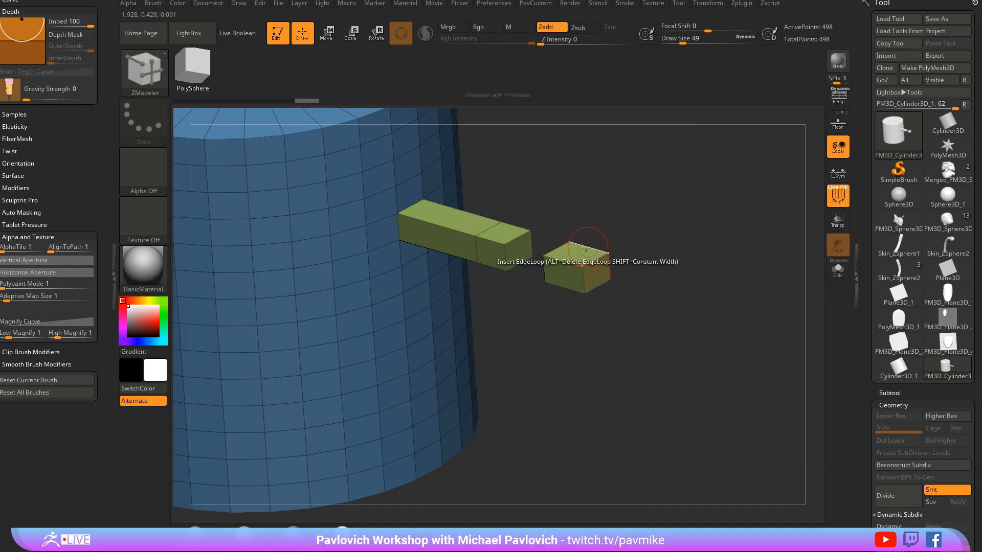
{"action": "key", "text": "ctrl+z"}
{"action": "key", "text": "space"}
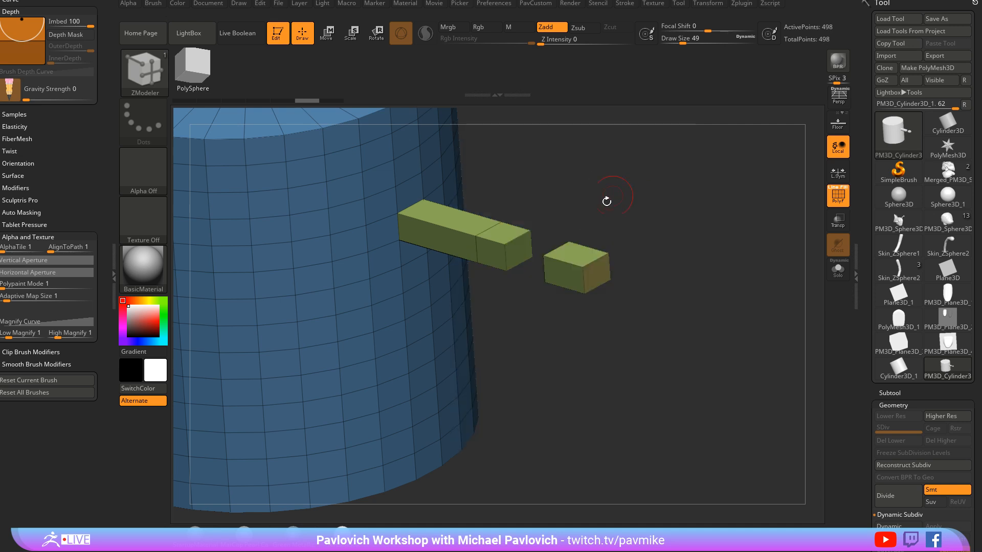
{"action": "key", "text": "space"}
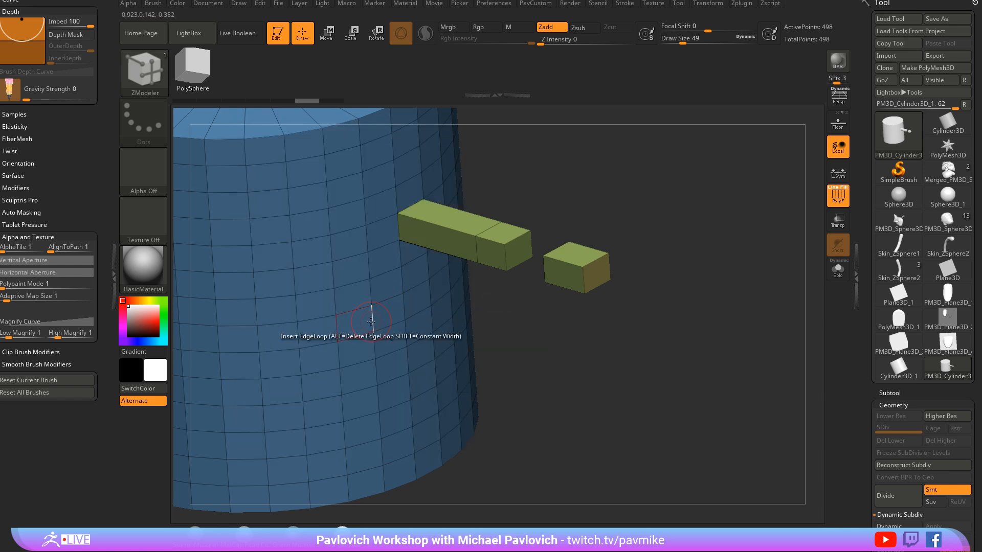
Step: Try inserting an edge loop on the cylinder's side, and undo the test edits
{"action": "left_click_drag", "start_coordinate": [373, 313], "coordinate": [367, 326]}
{"action": "key", "text": "ctrl+z"}
{"action": "left_click_drag", "start_coordinate": [438, 318], "coordinate": [660, 258]}
{"action": "left_click_drag", "start_coordinate": [475, 228], "coordinate": [483, 243]}
{"action": "key", "text": "ctrl+z"}
{"action": "key", "text": "ctrl+z"}
Step: Set the polygon QMesh target to Polygroup Inner and paint two overlapping polygroup patches on the cylinder's side
{"action": "key", "text": "space"}
{"action": "left_click_drag", "start_coordinate": [595, 224], "coordinate": [585, 203]}
{"action": "mouse_move", "coordinate": [392, 314]}
{"action": "left_mouse_down", "text": "alt"}
{"action": "mouse_move", "coordinate": [409, 351]}
{"action": "mouse_move", "coordinate": [415, 312]}
{"action": "left_mouse_up", "text": "alt"}
{"action": "left_click", "coordinate": [414, 324]}
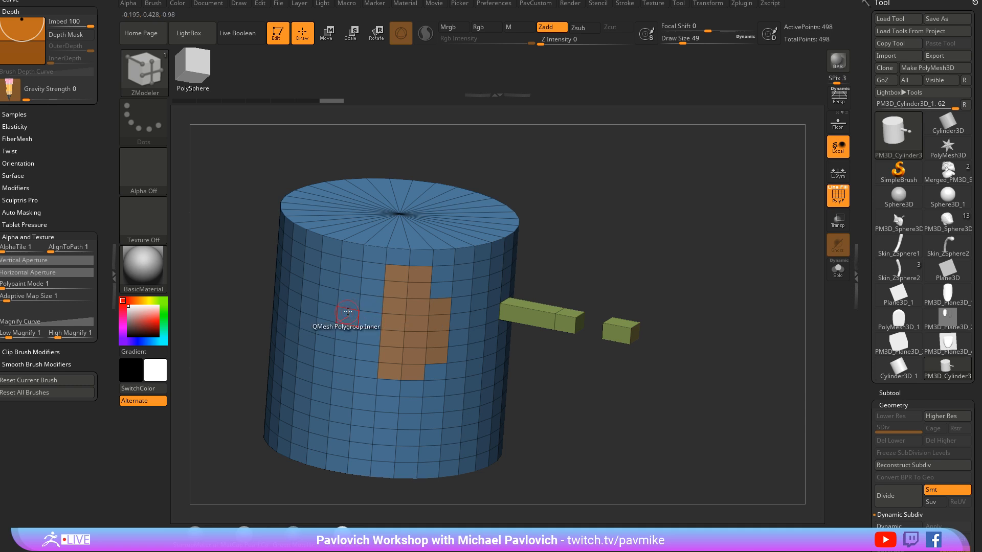
{"action": "left_click_drag", "start_coordinate": [349, 302], "coordinate": [370, 327], "text": "alt"}
{"action": "left_click", "coordinate": [379, 322]}
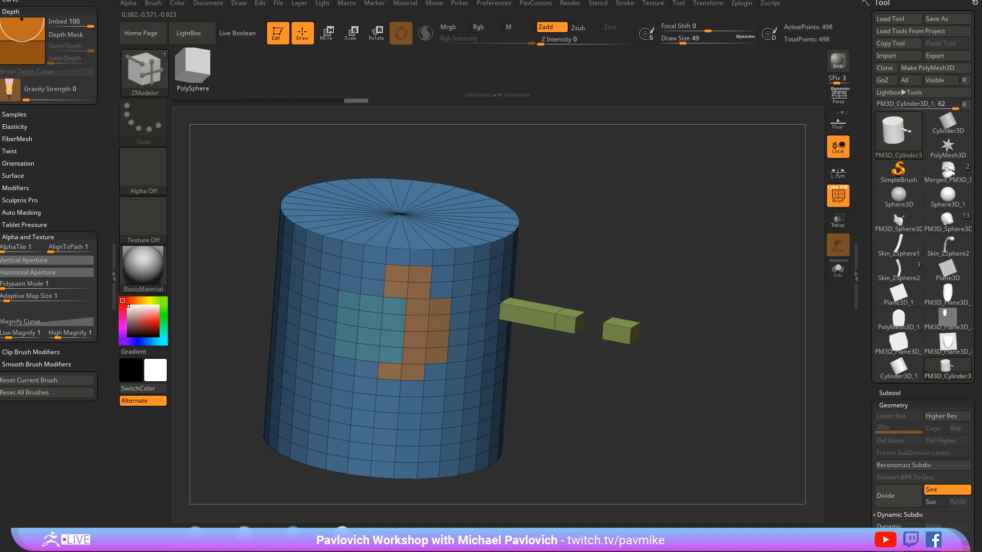
Step: Try QMesh Polygroup Inner on the teal patch by pulling its inner polygons, and undo the pull
{"action": "left_click_drag", "start_coordinate": [527, 248], "coordinate": [565, 248]}
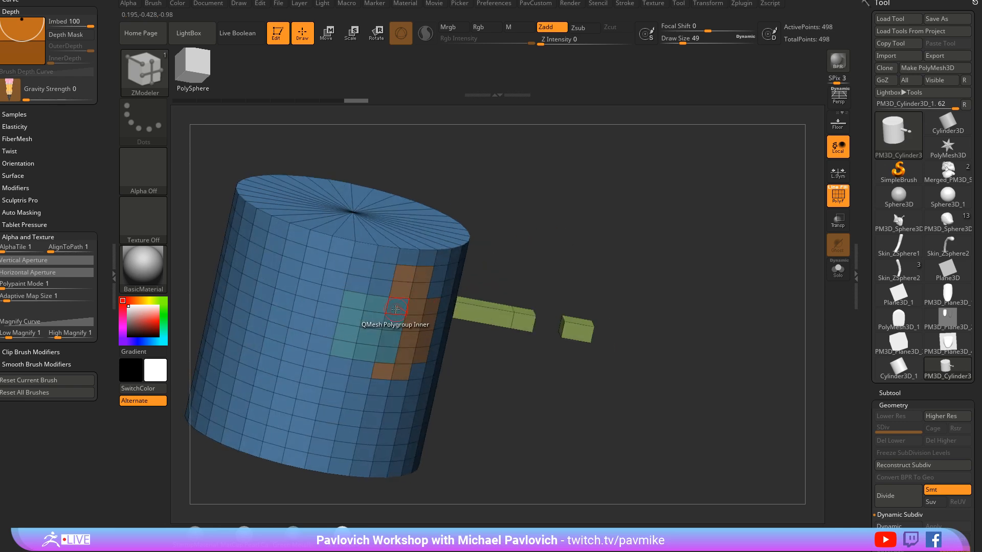
{"action": "mouse_move", "coordinate": [395, 310]}
{"action": "left_mouse_down"}
{"action": "mouse_move", "coordinate": [412, 311]}
{"action": "mouse_move", "coordinate": [396, 309]}
{"action": "left_mouse_up"}
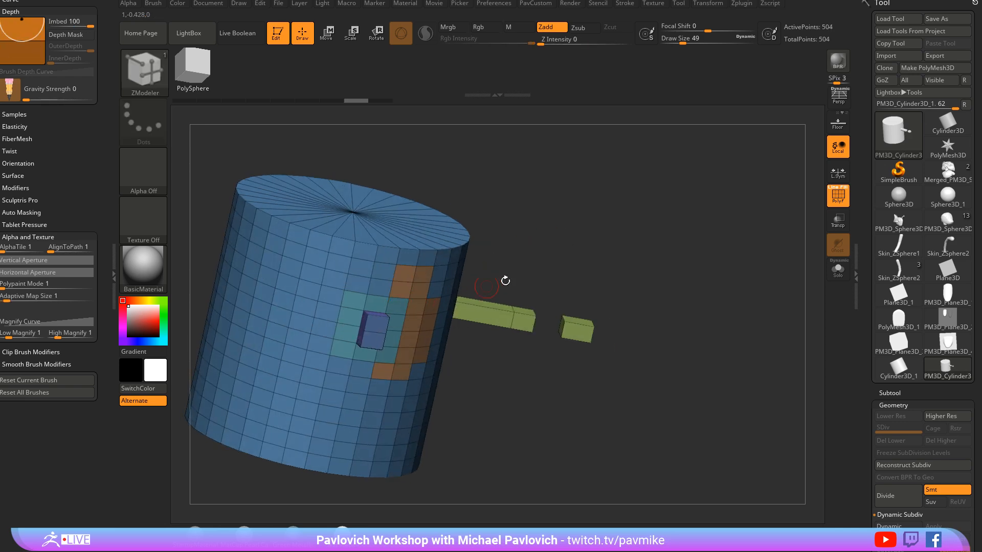
{"action": "left_click_drag", "start_coordinate": [541, 270], "coordinate": [498, 256]}
{"action": "key", "text": "ctrl+z"}
{"action": "left_click_drag", "start_coordinate": [590, 239], "coordinate": [636, 208]}
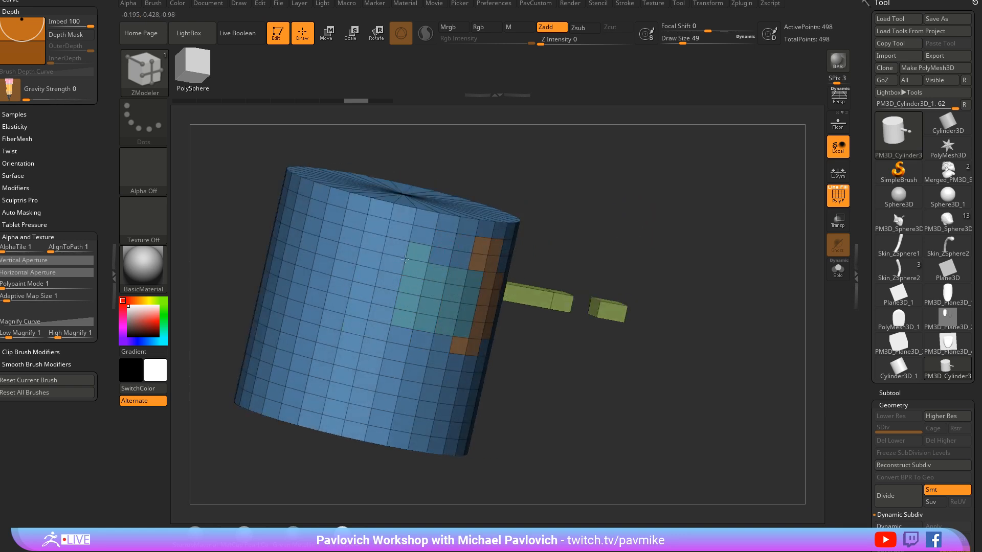
Step: Widen the teal patch at its upper corner, and try QMesh on its inner polygons before undoing the pull
{"action": "left_click_drag", "start_coordinate": [405, 259], "coordinate": [383, 314]}
{"action": "left_click_drag", "start_coordinate": [568, 250], "coordinate": [539, 256]}
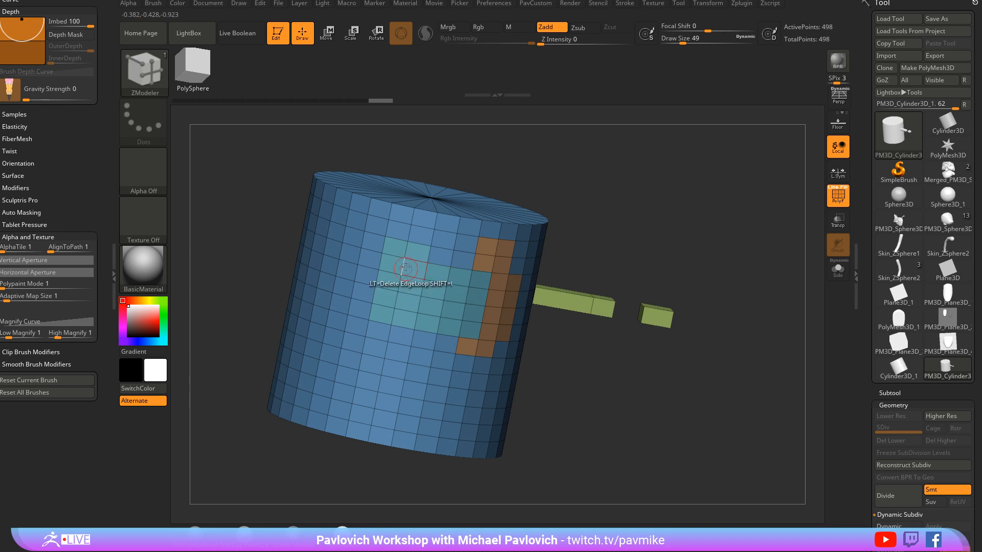
{"action": "left_click_drag", "start_coordinate": [436, 292], "coordinate": [445, 300]}
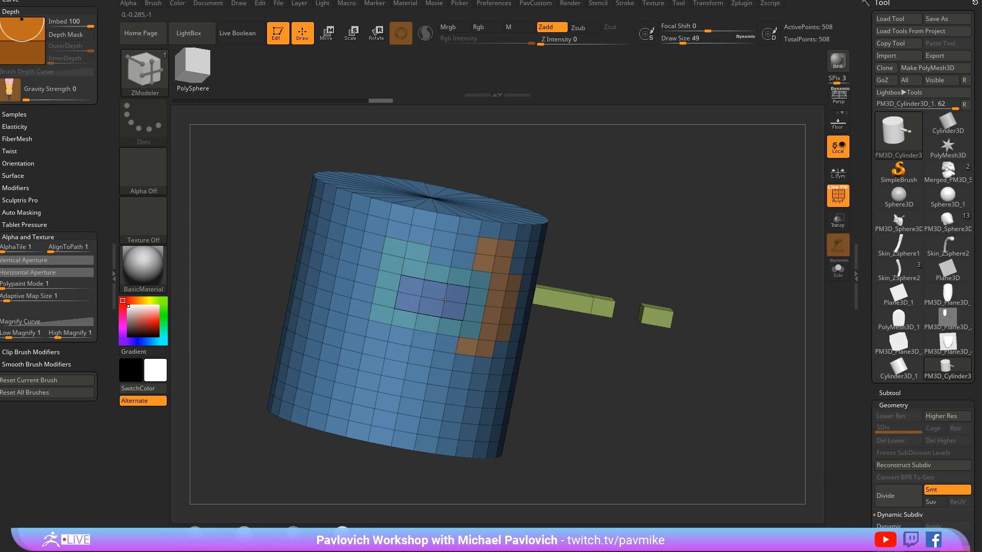
{"action": "key", "text": "ctrl+z"}
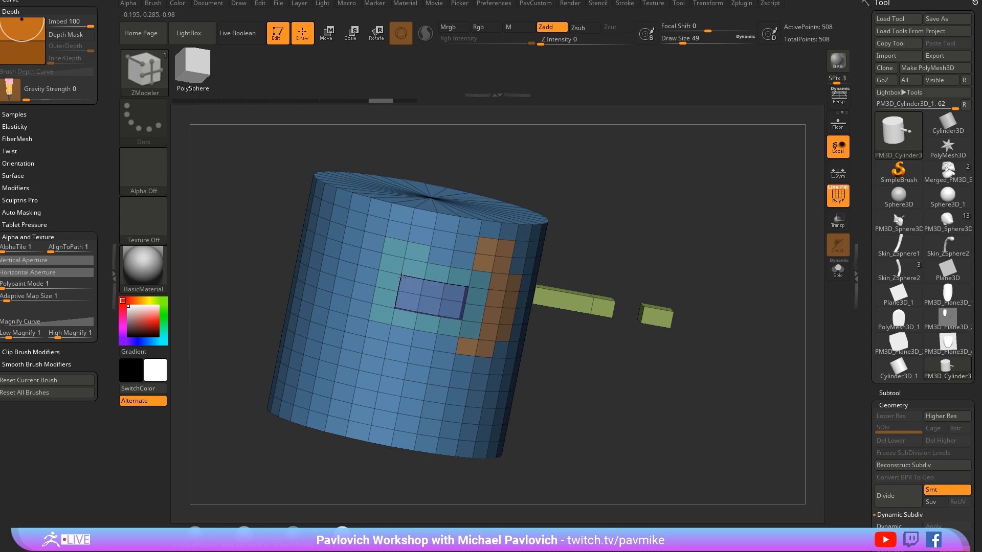
Step: Review the QMesh targets and modifiers available for the polygons on the cylinder's side
{"action": "left_click_drag", "start_coordinate": [680, 202], "coordinate": [524, 265]}
{"action": "key", "text": "space"}
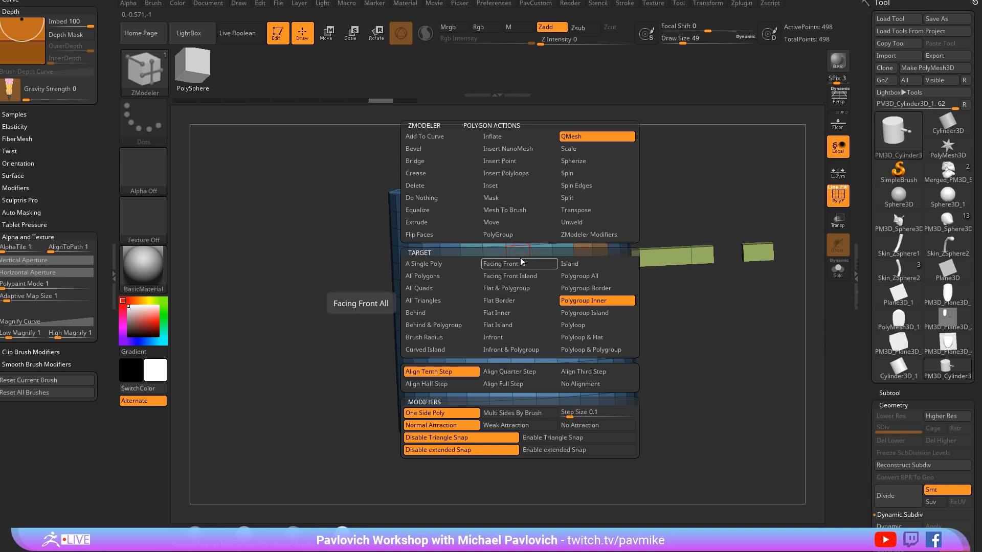
{"action": "left_click", "coordinate": [520, 262]}
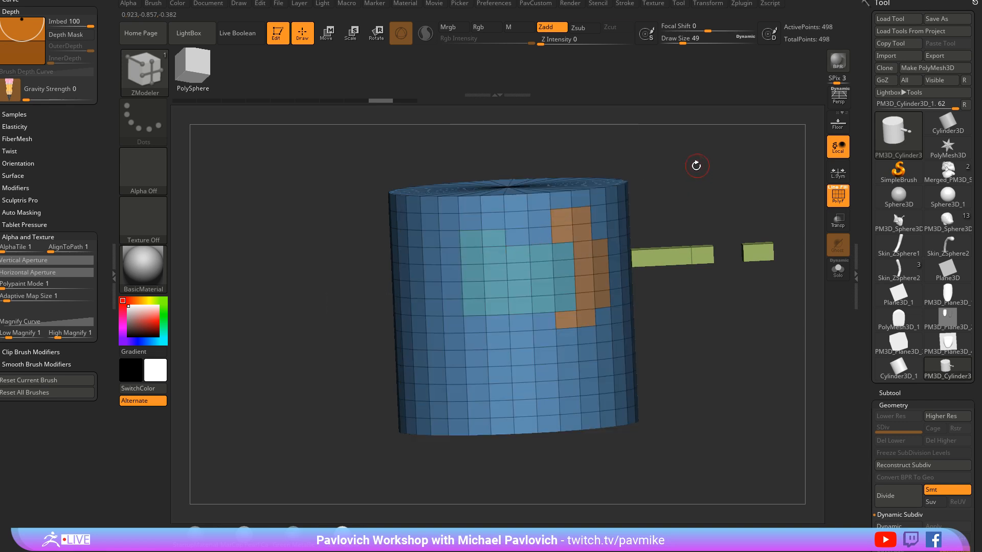
Step: Paint another patch overlapping the teal one, isolate both, merge them into one polygroup and show the whole mesh again
{"action": "left_click_drag", "start_coordinate": [695, 164], "coordinate": [594, 199]}
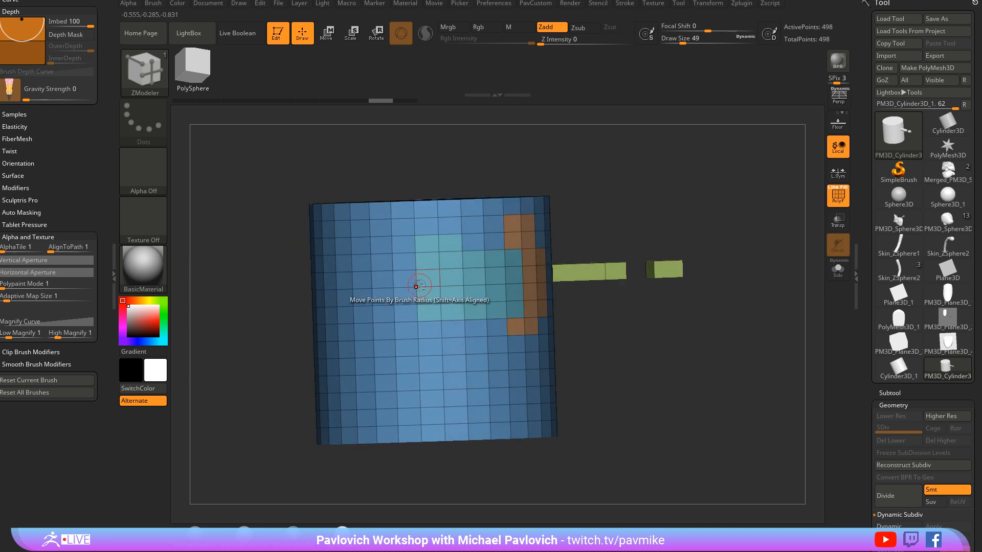
{"action": "mouse_move", "coordinate": [407, 280]}
{"action": "left_mouse_down"}
{"action": "mouse_move", "coordinate": [431, 346]}
{"action": "mouse_move", "coordinate": [462, 335]}
{"action": "mouse_move", "coordinate": [440, 352]}
{"action": "mouse_move", "coordinate": [490, 355]}
{"action": "left_mouse_up"}
{"action": "key", "text": "alt"}
{"action": "left_click", "coordinate": [467, 320], "text": "ctrl+shift"}
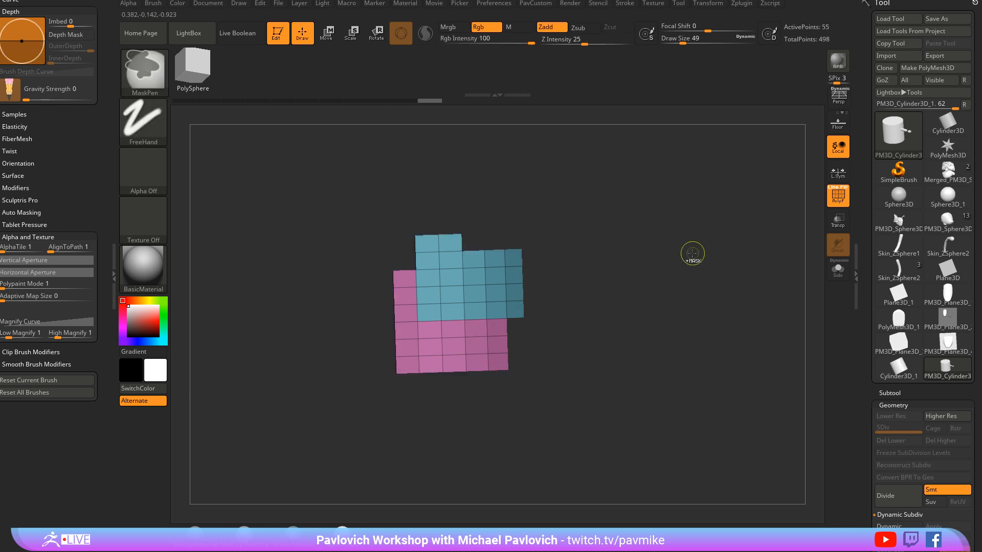
{"action": "key", "text": "ctrl+w"}
{"action": "left_click", "coordinate": [702, 244], "text": "ctrl+shift"}
Step: Try recessing the inner polygons of the merged patch with QMesh Polygroup Inner, and undo it
{"action": "left_click_drag", "start_coordinate": [472, 293], "coordinate": [442, 242]}
{"action": "right_click_drag", "start_coordinate": [526, 220], "coordinate": [535, 262]}
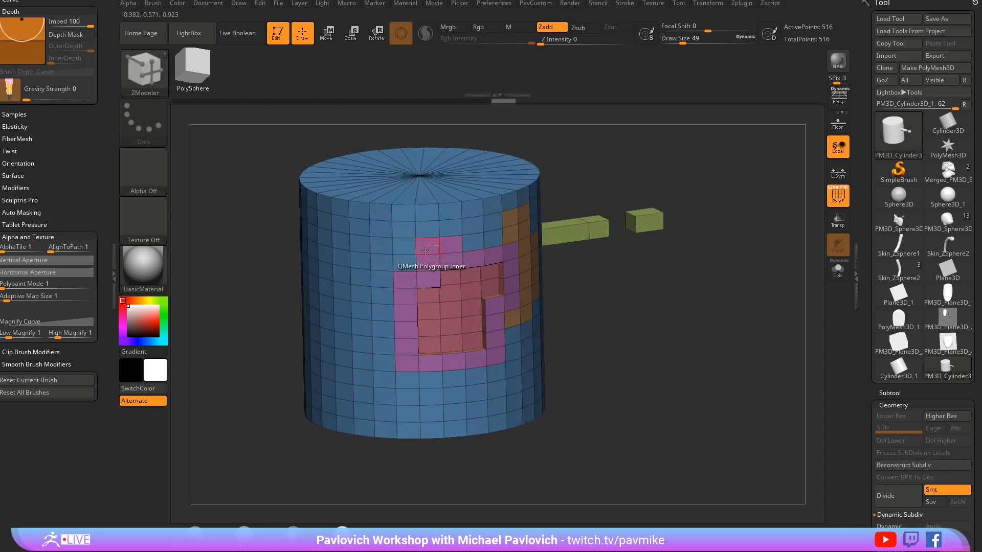
{"action": "right_click_drag", "start_coordinate": [494, 301], "coordinate": [692, 212]}
{"action": "key", "text": "ctrl+z"}
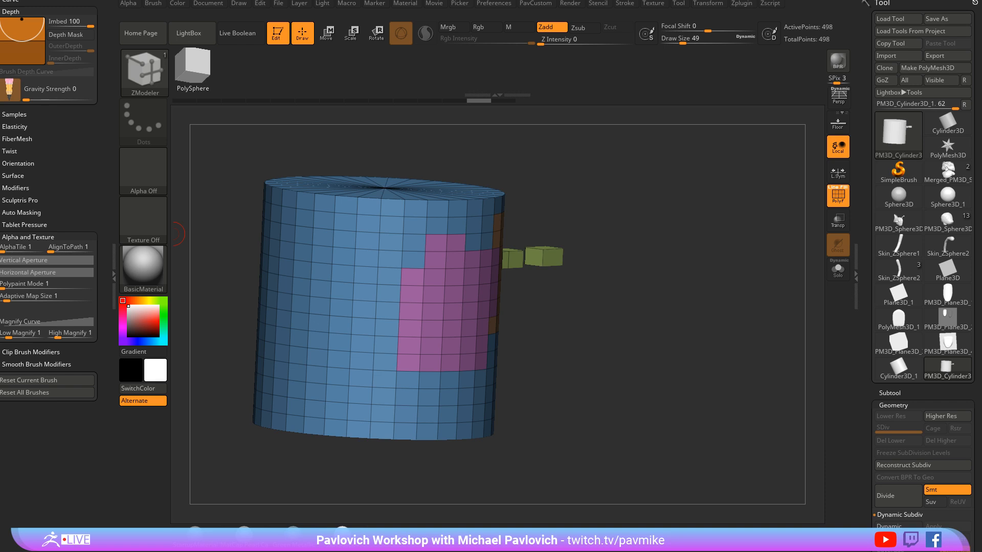
Step: Leave edit mode, clear the cylinder from the canvas and set the draw size to 14
{"action": "left_click", "coordinate": [278, 32]}
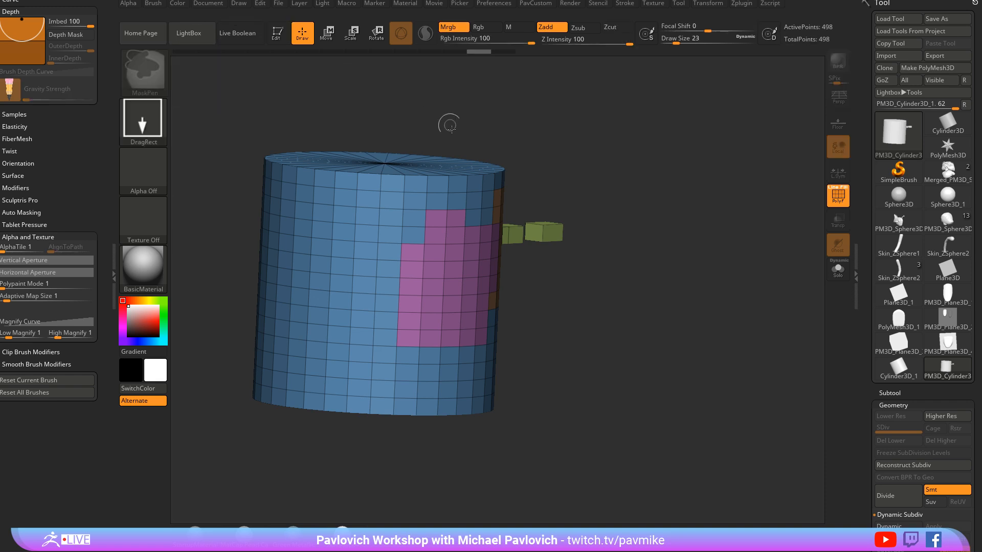
{"action": "key", "text": "ctrl+n"}
{"action": "key", "text": "s"}
{"action": "left_click", "coordinate": [644, 151]}
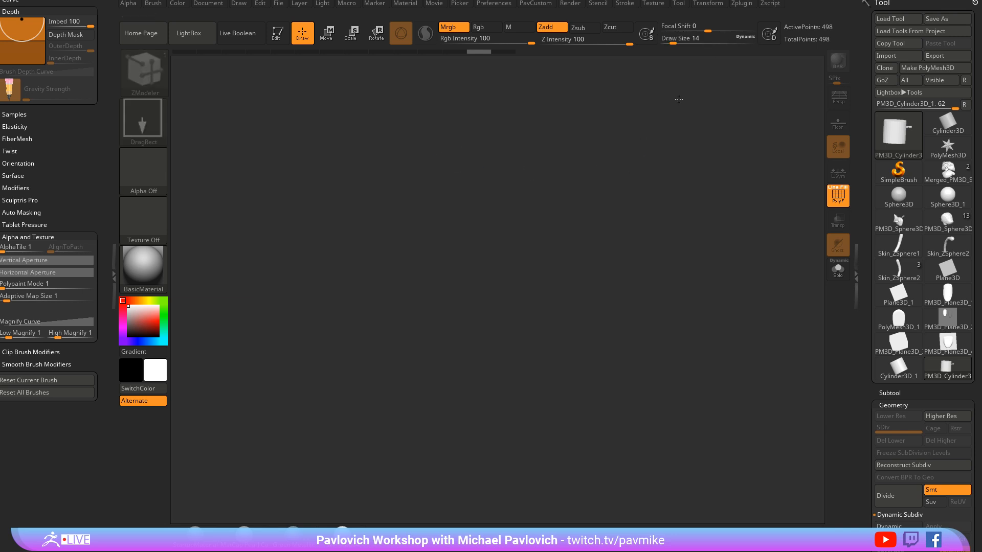
Step: Look through the ZScripts folder inside ZRepeatItData_2019 for loadable scripts, without loading any
{"action": "left_click", "coordinate": [745, 5]}
{"action": "mouse_move", "coordinate": [772, 4]}
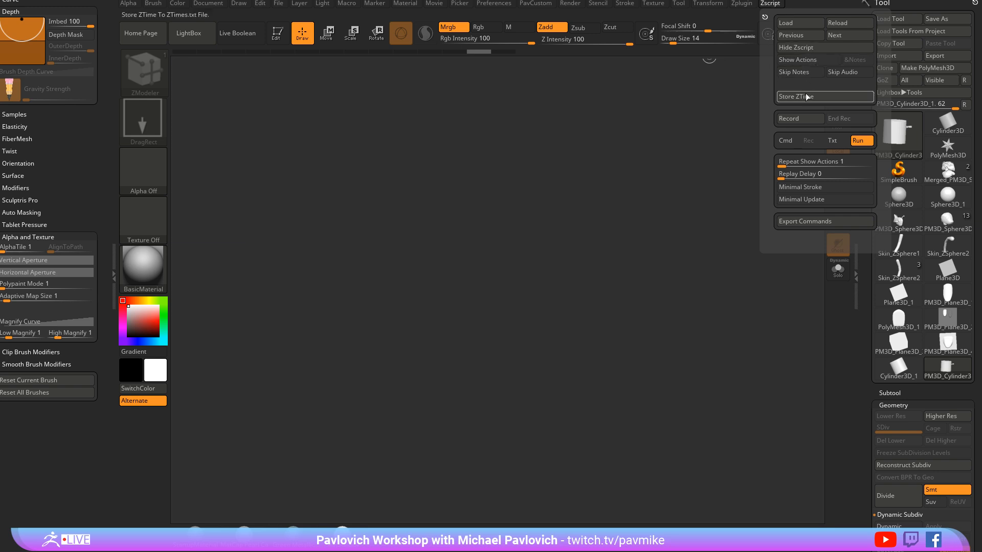
{"action": "left_click", "coordinate": [811, 24]}
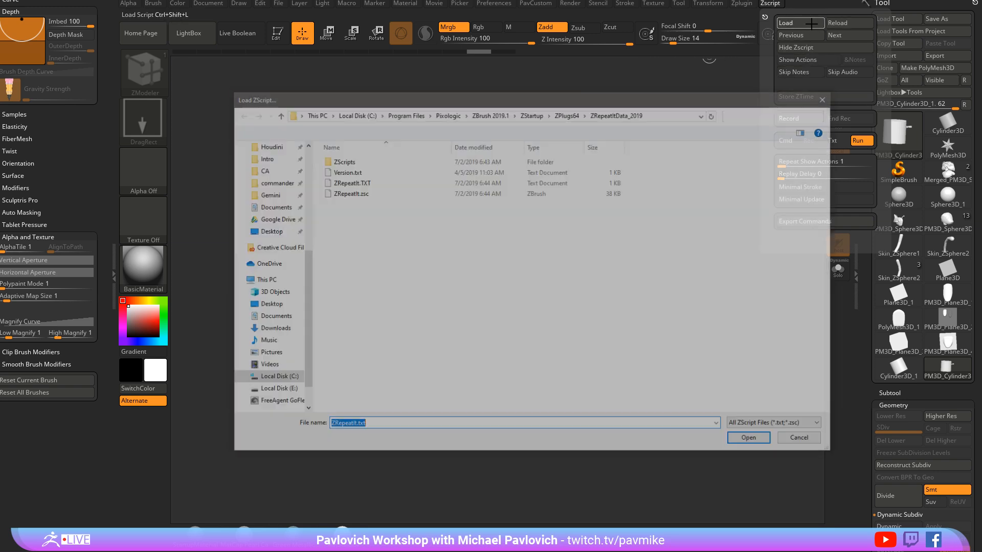
{"action": "double_click", "coordinate": [371, 160]}
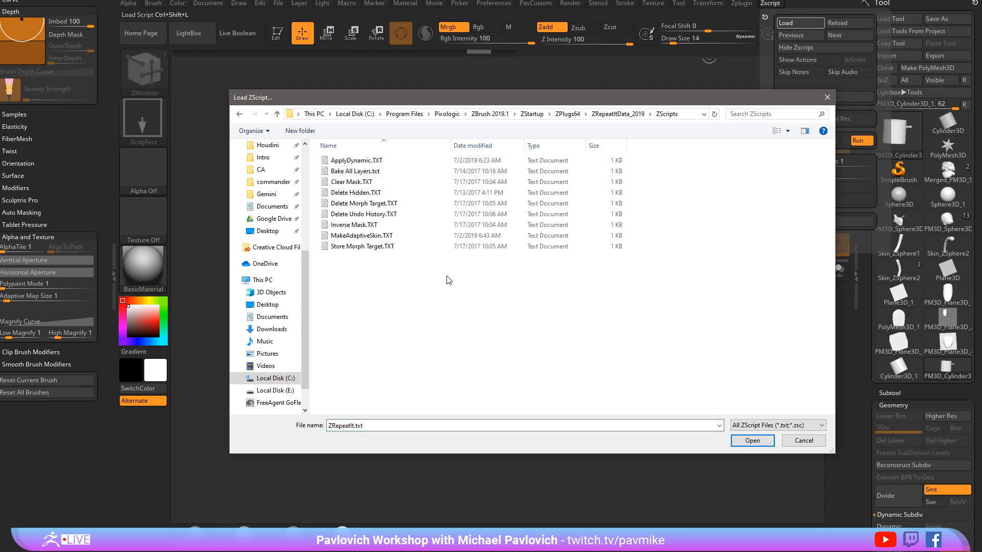
{"action": "left_click", "coordinate": [803, 440]}
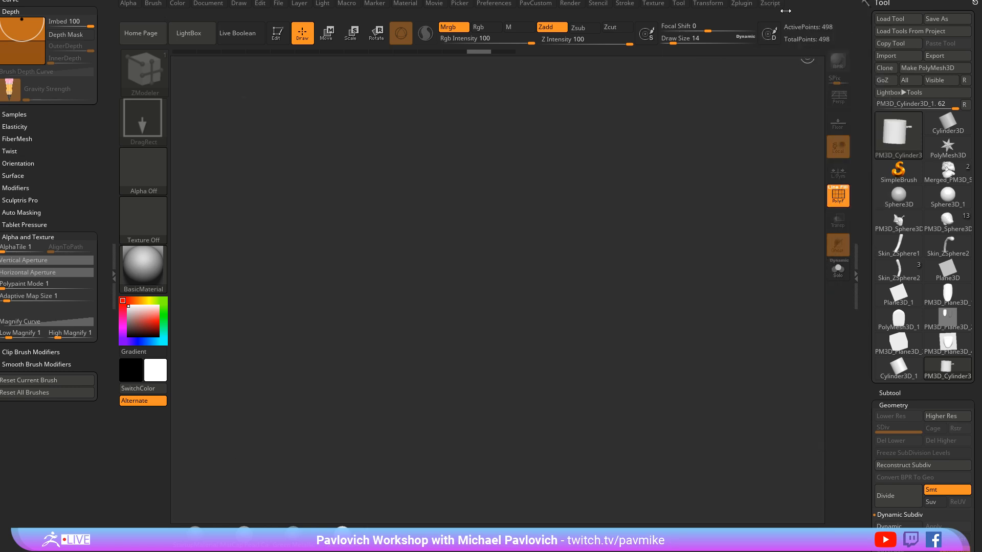
{"action": "left_click", "coordinate": [769, 4]}
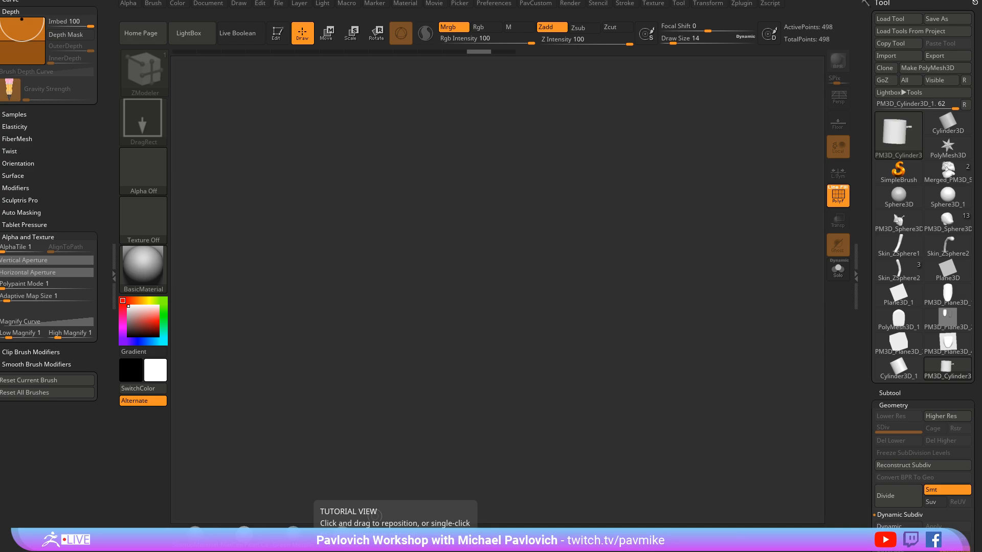
Step: Switch to the browser and look through the koi butterfly image results for fish reference
{"action": "left_click_drag", "start_coordinate": [664, 551], "coordinate": [562, 29]}
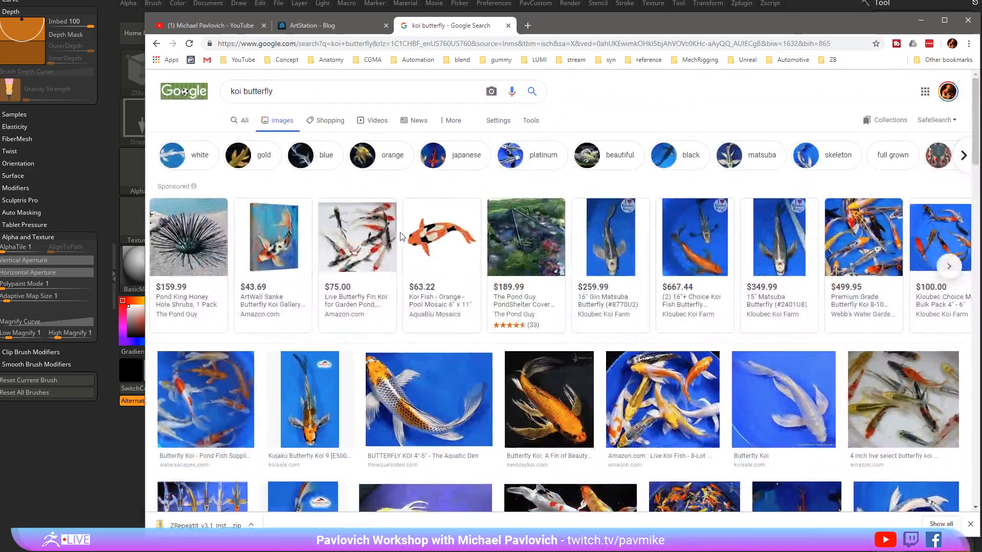
{"action": "scroll", "coordinate": [417, 289], "scroll_direction": "down", "scroll_amount": 2}
{"action": "scroll", "coordinate": [417, 289], "scroll_direction": "down", "scroll_amount": 2}
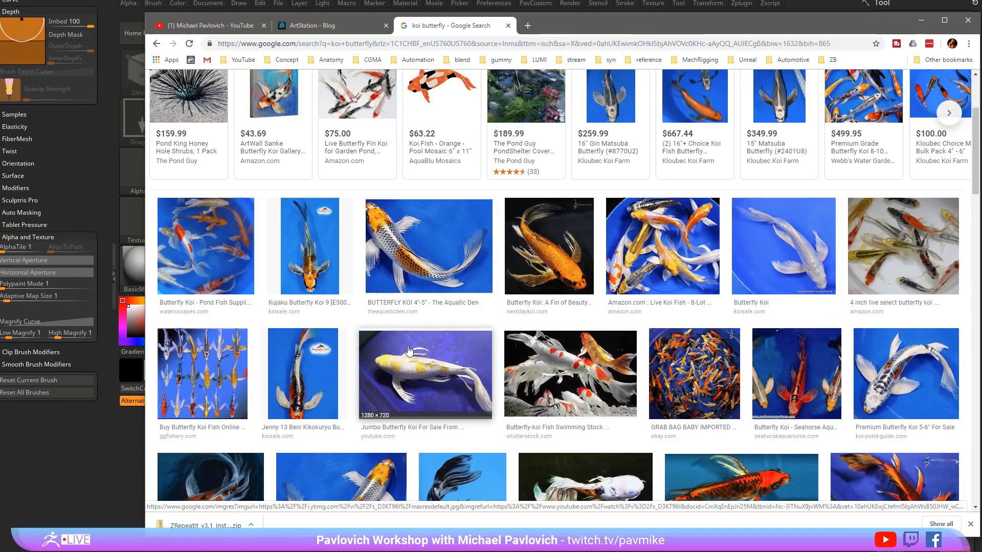
{"action": "left_click_drag", "start_coordinate": [565, 31], "coordinate": [563, 551]}
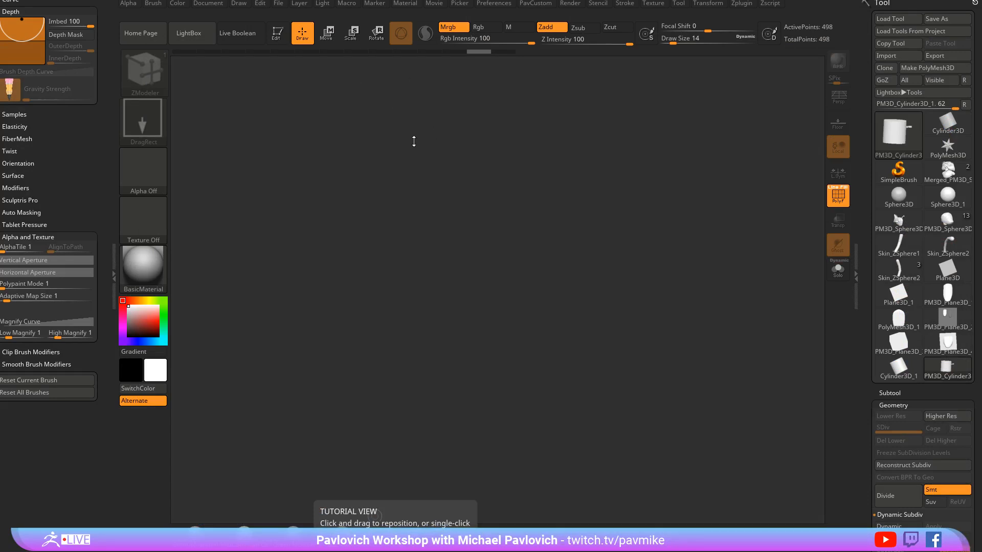
Step: Clear the canvas and switch the active tool to SimpleBrush
{"action": "left_click_drag", "start_coordinate": [506, 236], "coordinate": [524, 301]}
{"action": "key", "text": "ctrl+n"}
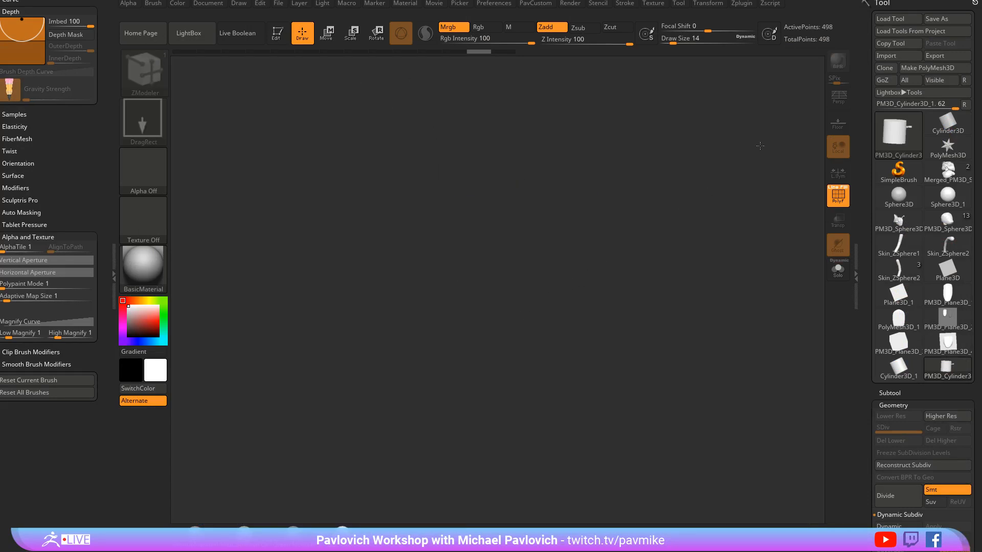
{"action": "left_click", "coordinate": [878, 174]}
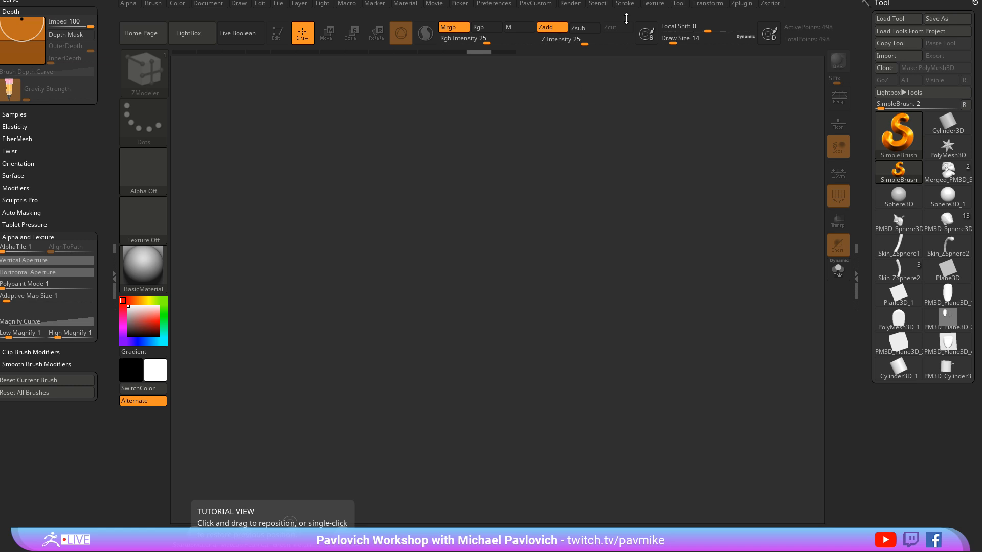
Step: Import file.jpg from the Desktop as a texture
{"action": "left_click", "coordinate": [659, 4]}
{"action": "left_click", "coordinate": [670, 69]}
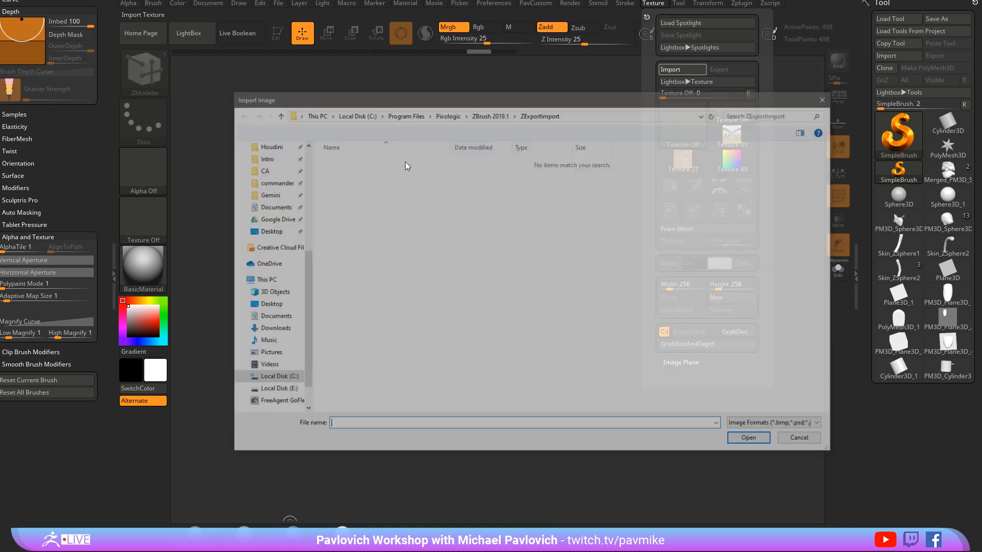
{"action": "left_click", "coordinate": [267, 230]}
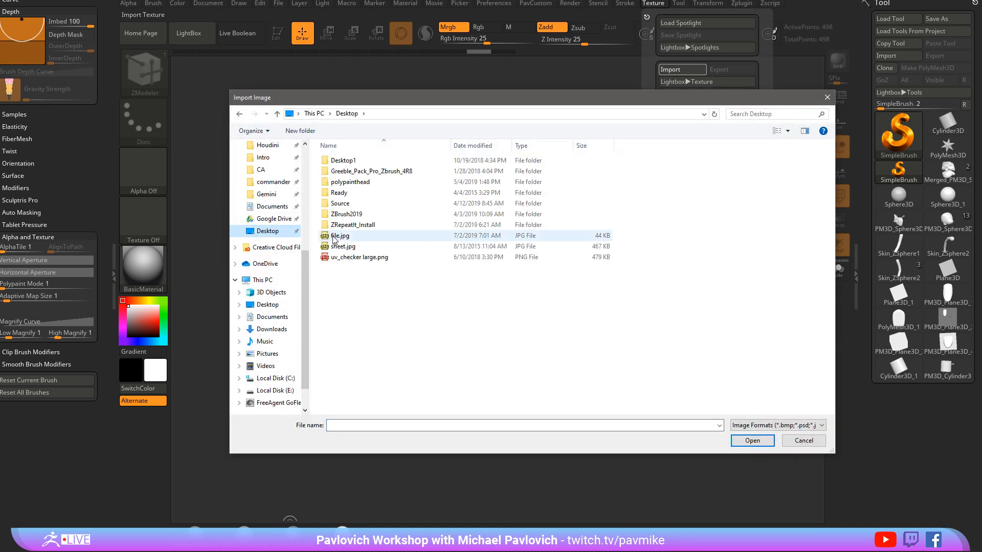
{"action": "double_click", "coordinate": [358, 238]}
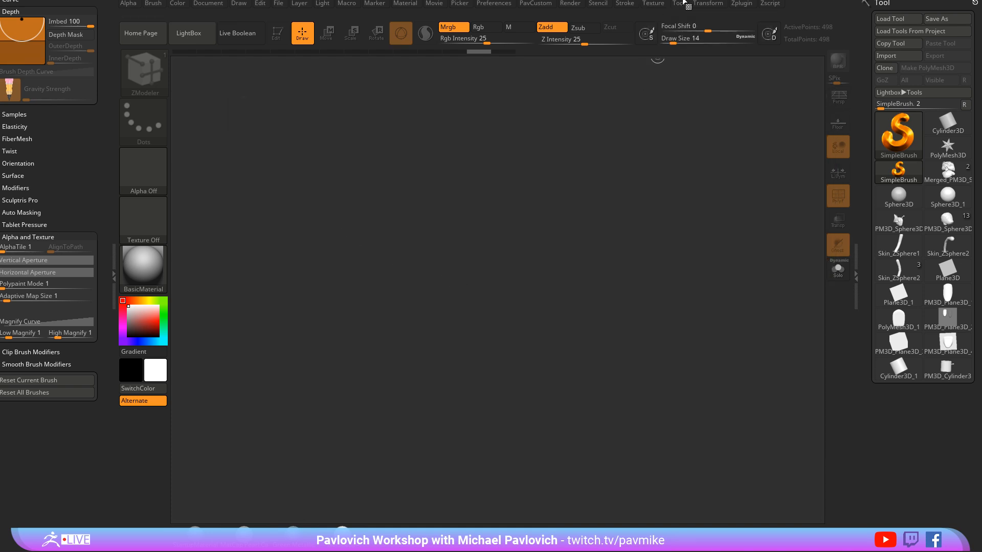
Step: Add the koi texture to Spotlight, rotate the fish upright and enlarge it on the canvas, and turn Spotlight off
{"action": "left_click", "coordinate": [663, 4]}
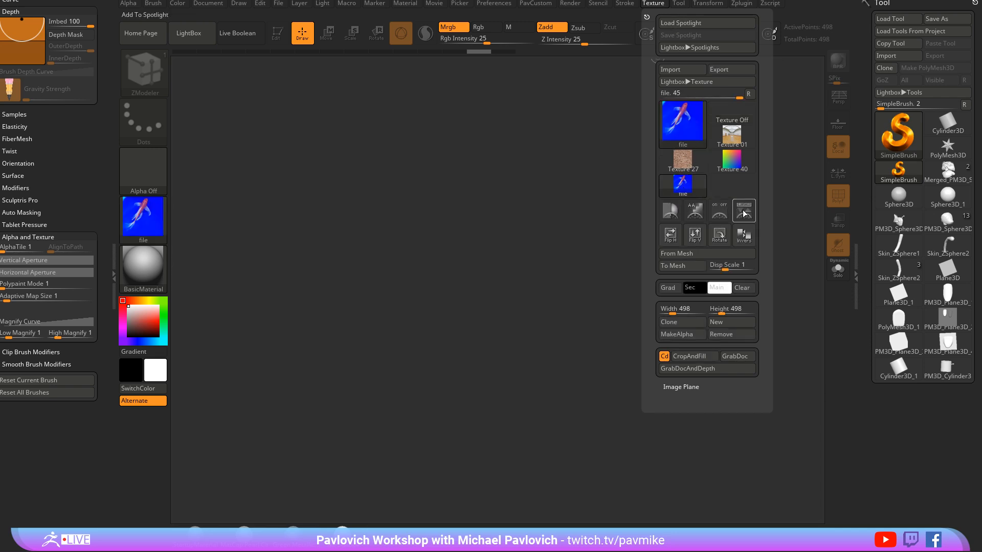
{"action": "left_click", "coordinate": [731, 210]}
{"action": "left_click_drag", "start_coordinate": [505, 213], "coordinate": [455, 201]}
{"action": "left_click_drag", "start_coordinate": [459, 158], "coordinate": [600, 136]}
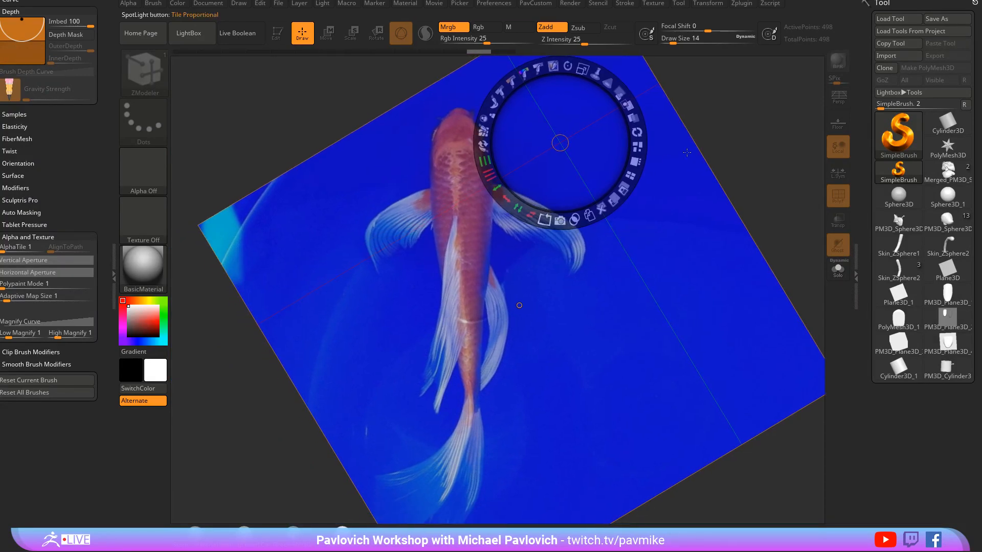
{"action": "left_click_drag", "start_coordinate": [619, 92], "coordinate": [573, 67]}
{"action": "key", "text": "shift+z"}
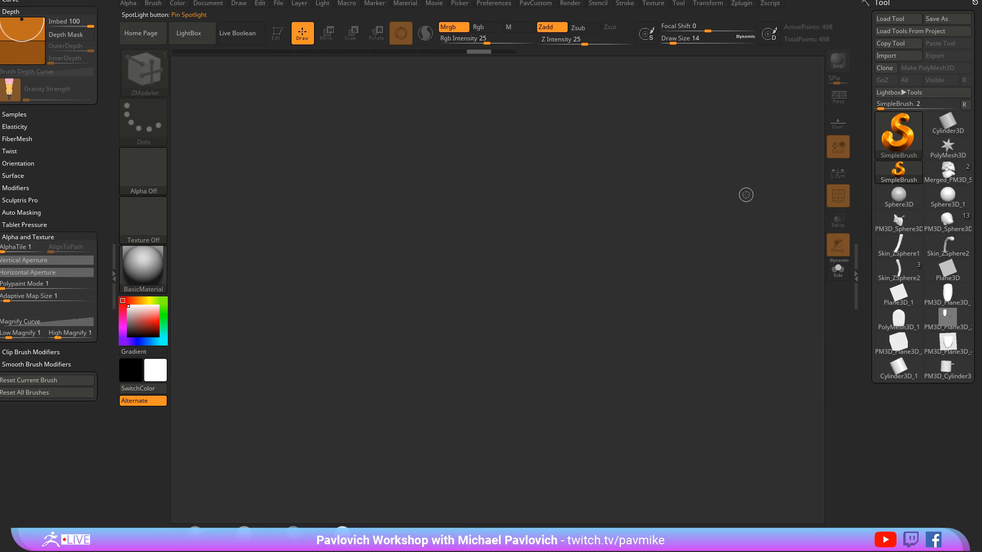
Step: Draw a Sphere3D on the canvas, enter edit mode and convert it to a PolyMesh3D
{"action": "left_click", "coordinate": [899, 204]}
{"action": "left_click_drag", "start_coordinate": [518, 312], "coordinate": [578, 279]}
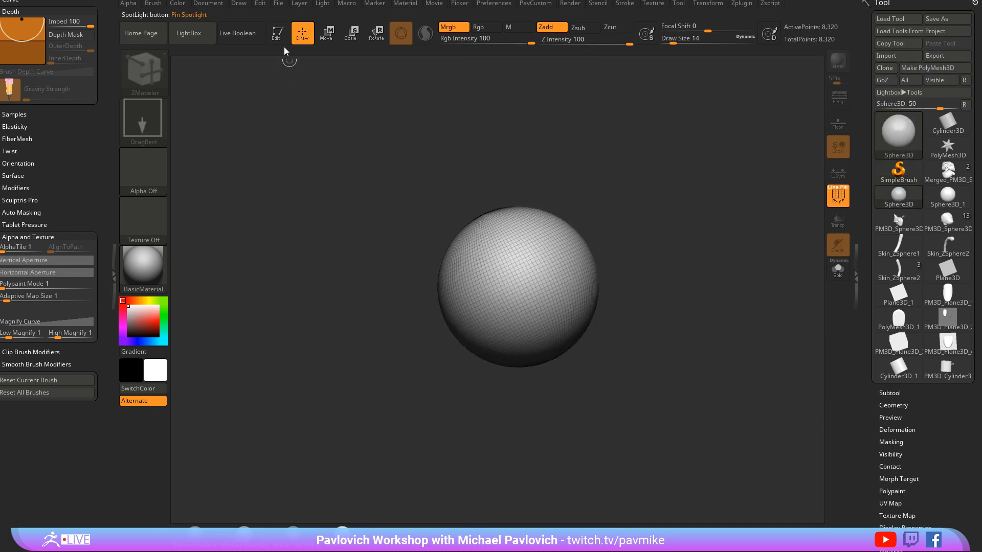
{"action": "left_click", "coordinate": [278, 33]}
{"action": "left_click", "coordinate": [942, 69]}
Step: Stretch the sphere vertically with the transform gizmo into an ellipsoid more than twice as tall as wide
{"action": "key", "text": "w"}
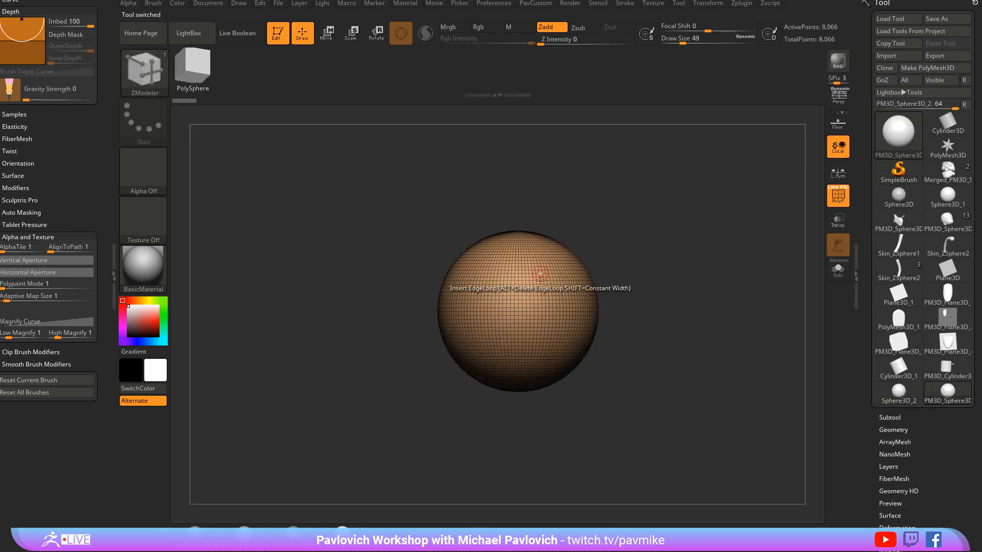
{"action": "left_click_drag", "start_coordinate": [518, 278], "coordinate": [519, 234]}
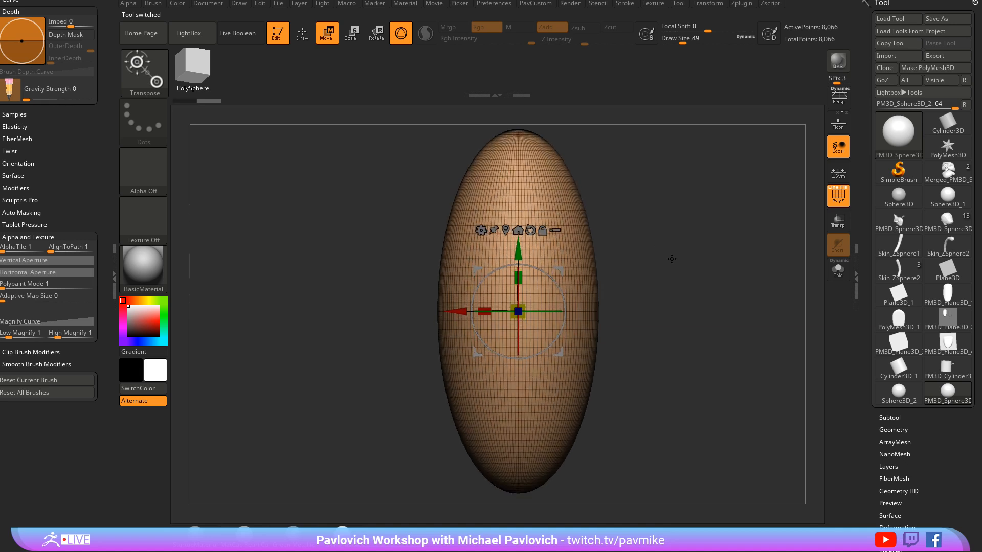
Step: Show the Spotlight koi reference and fit the ellipsoid over the fish's head and front body
{"action": "right_click_drag", "start_coordinate": [669, 258], "coordinate": [650, 235], "text": "ctrl"}
{"action": "right_click_drag", "start_coordinate": [665, 245], "coordinate": [634, 247], "text": "alt"}
{"action": "key", "text": "shift+z"}
{"action": "left_click_drag", "start_coordinate": [647, 258], "coordinate": [648, 258]}
{"action": "key", "text": "z"}
{"action": "key", "text": "s"}
{"action": "right_click_drag", "start_coordinate": [656, 258], "coordinate": [654, 261], "text": "ctrl"}
{"action": "right_click_drag", "start_coordinate": [654, 261], "coordinate": [624, 168], "text": "alt"}
{"action": "key", "text": "q"}
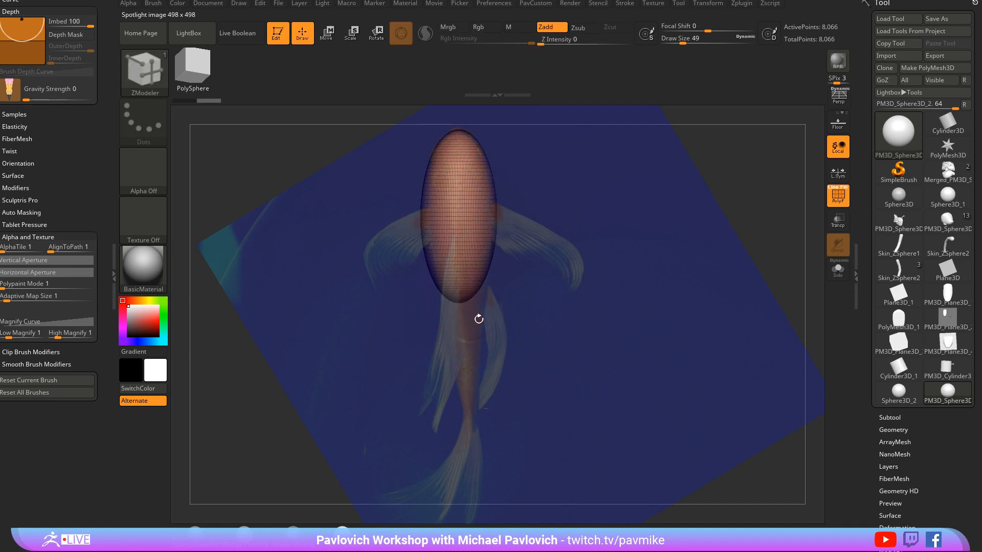
Step: Pull the ellipsoid's lower end down toward the koi's tail with the Move brush at draw size 1000
{"action": "key", "text": "b"}
{"action": "key", "text": "m"}
{"action": "key", "text": "v"}
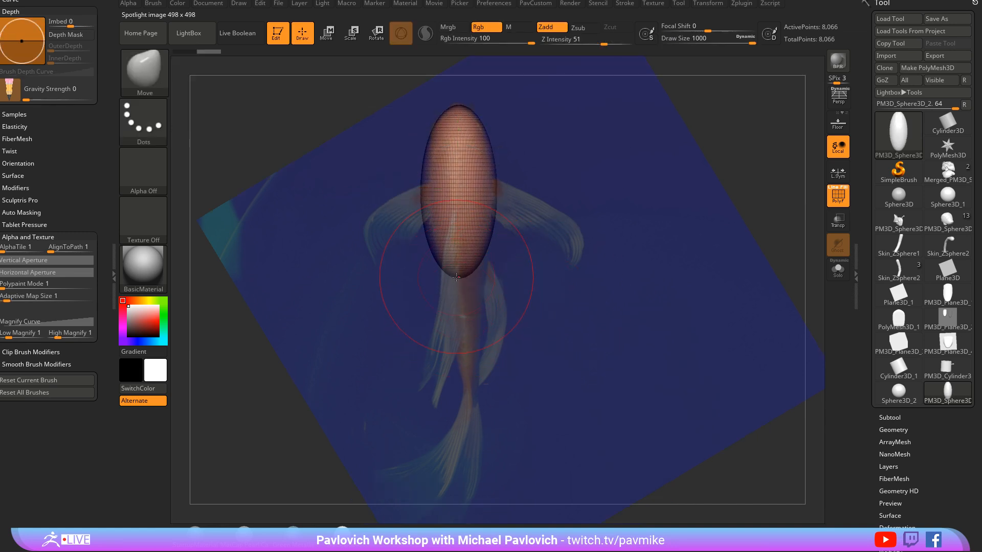
{"action": "left_click_drag", "start_coordinate": [456, 277], "coordinate": [458, 393]}
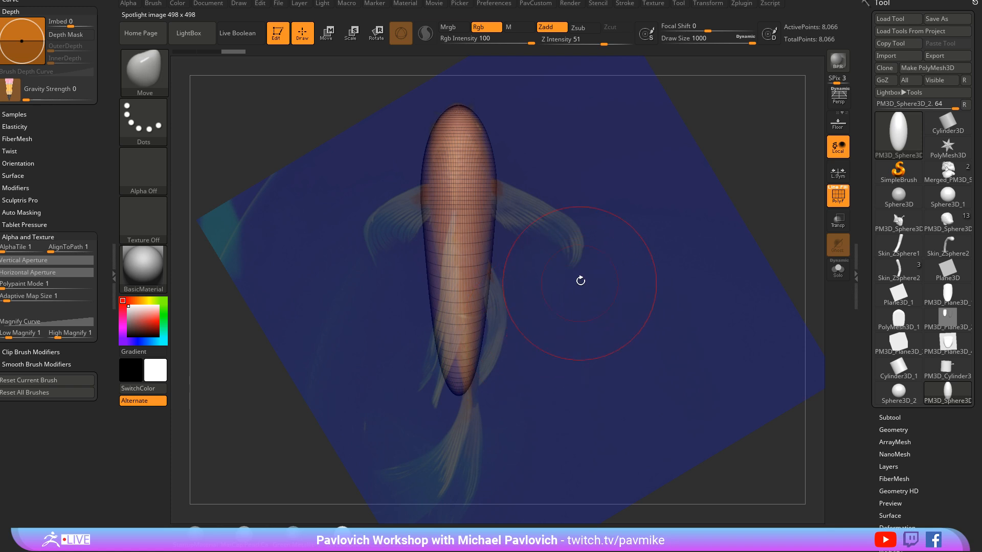
Step: Rotate and shift the Spotlight reference slightly so the koi's body lines up with the mesh
{"action": "key", "text": "z"}
{"action": "left_click_drag", "start_coordinate": [509, 210], "coordinate": [527, 199]}
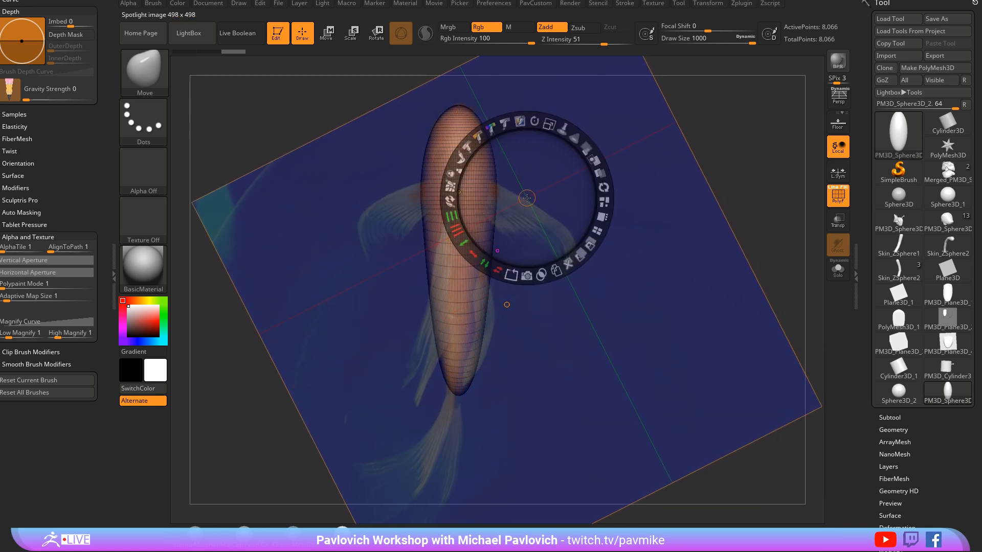
{"action": "key", "text": "z"}
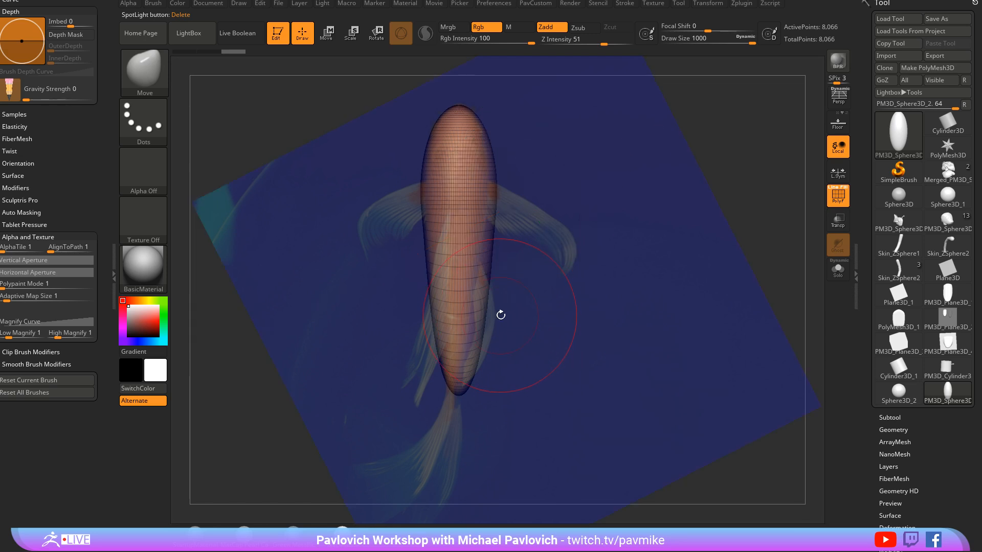
Step: Narrow the body's sides into a taper toward the tail with the Move brush, and hide the Spotlight reference
{"action": "key", "text": "s"}
{"action": "left_click_drag", "start_coordinate": [501, 279], "coordinate": [474, 276], "text": "shift"}
{"action": "left_click_drag", "start_coordinate": [500, 197], "coordinate": [484, 196]}
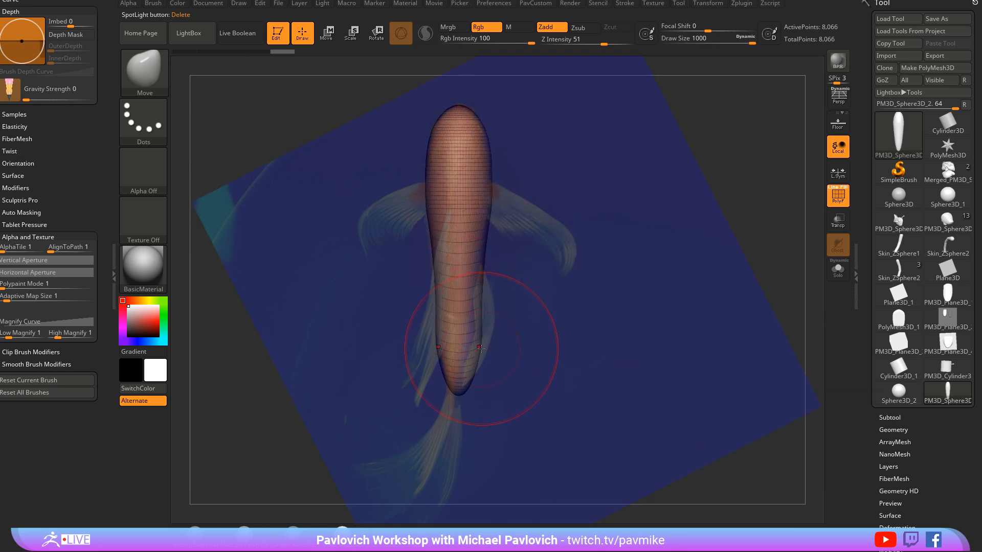
{"action": "left_click_drag", "start_coordinate": [481, 357], "coordinate": [471, 353]}
{"action": "left_click_drag", "start_coordinate": [483, 289], "coordinate": [477, 290]}
{"action": "left_click_drag", "start_coordinate": [458, 392], "coordinate": [459, 393], "text": "shift"}
{"action": "key", "text": "s"}
{"action": "left_click_drag", "start_coordinate": [614, 243], "coordinate": [575, 244]}
{"action": "key", "text": "shift+z"}
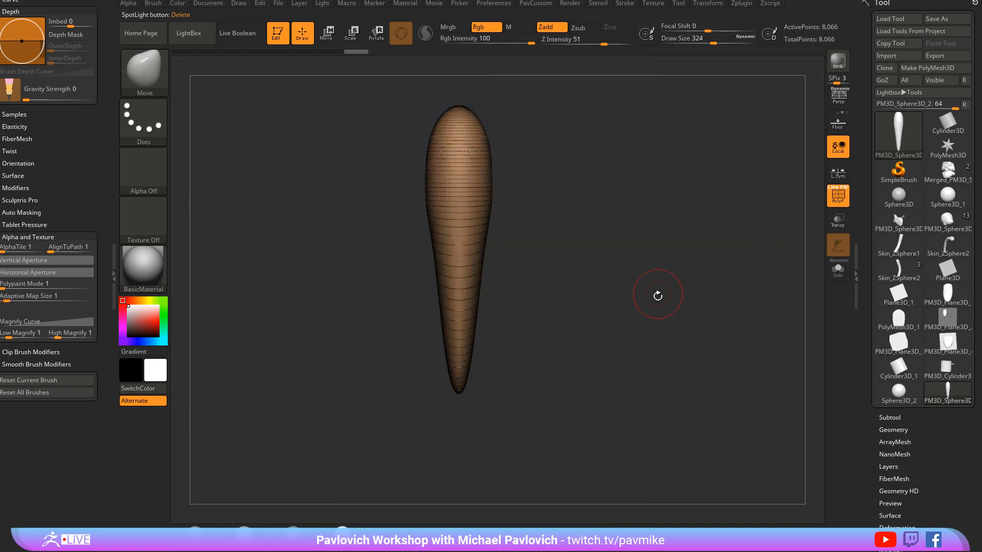
Step: Unify the body's size and convert it to a DynaMesh at resolution 128 with Blur 0
{"action": "key", "text": "Tab"}
{"action": "left_click_drag", "start_coordinate": [658, 296], "coordinate": [733, 252]}
{"action": "key", "text": "Tab"}
{"action": "key", "text": "shift+f"}
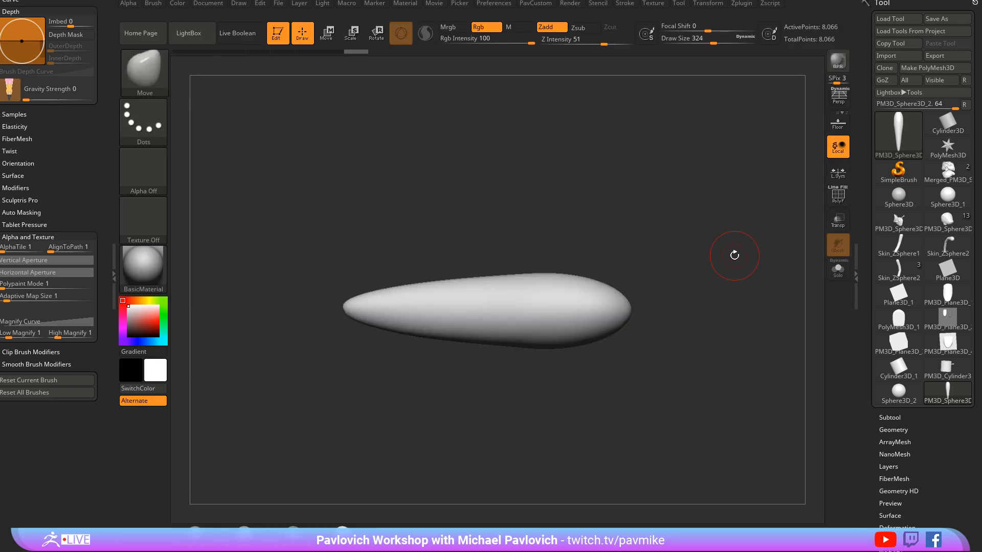
{"action": "key", "text": "shift+f"}
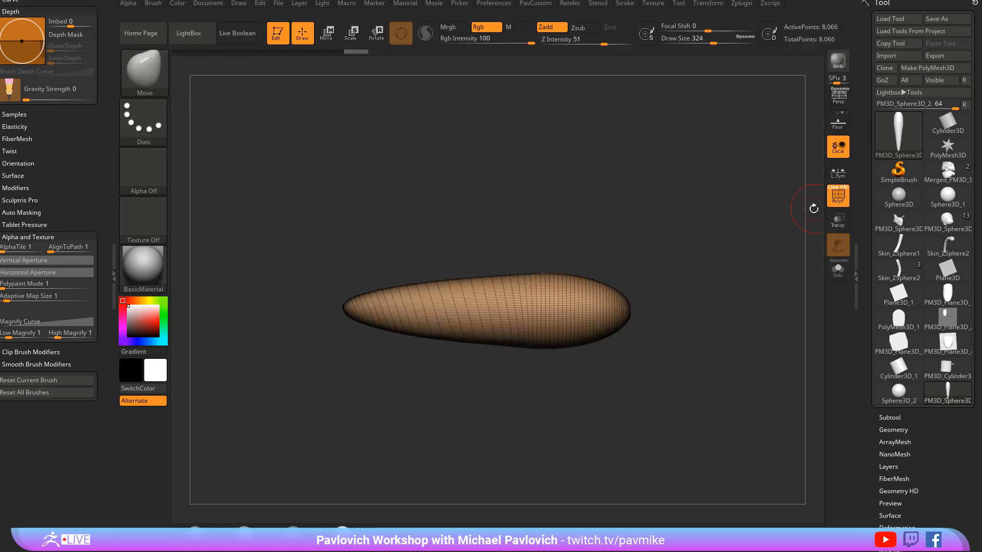
{"action": "key", "text": "shift+f"}
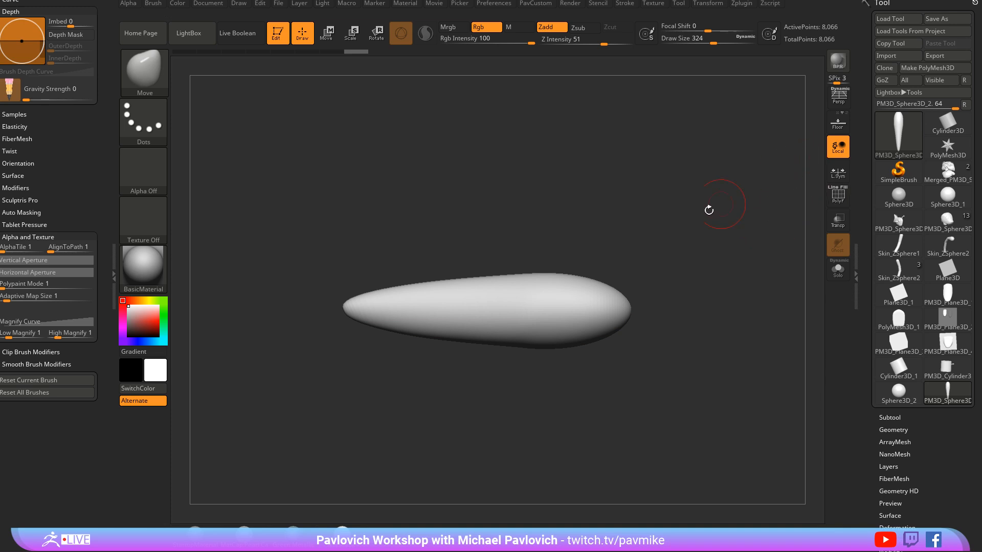
{"action": "key", "text": "grave"}
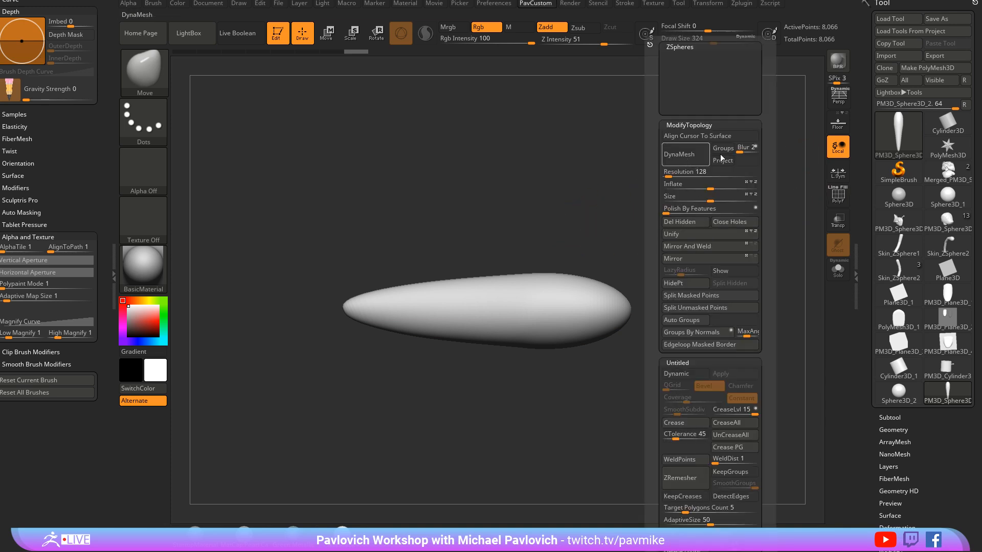
{"action": "left_click", "coordinate": [745, 148]}
{"action": "type", "text": "0"}
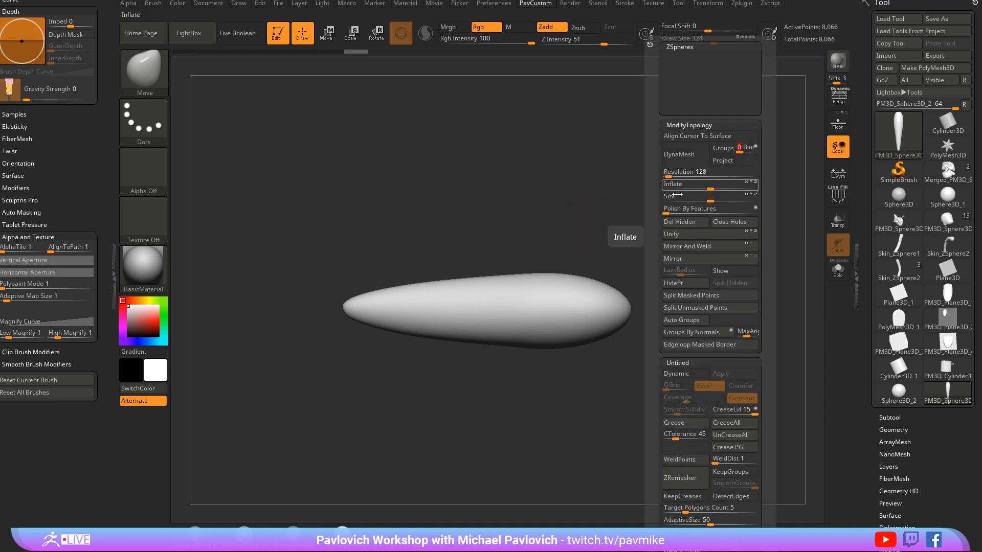
{"action": "left_click", "coordinate": [678, 232]}
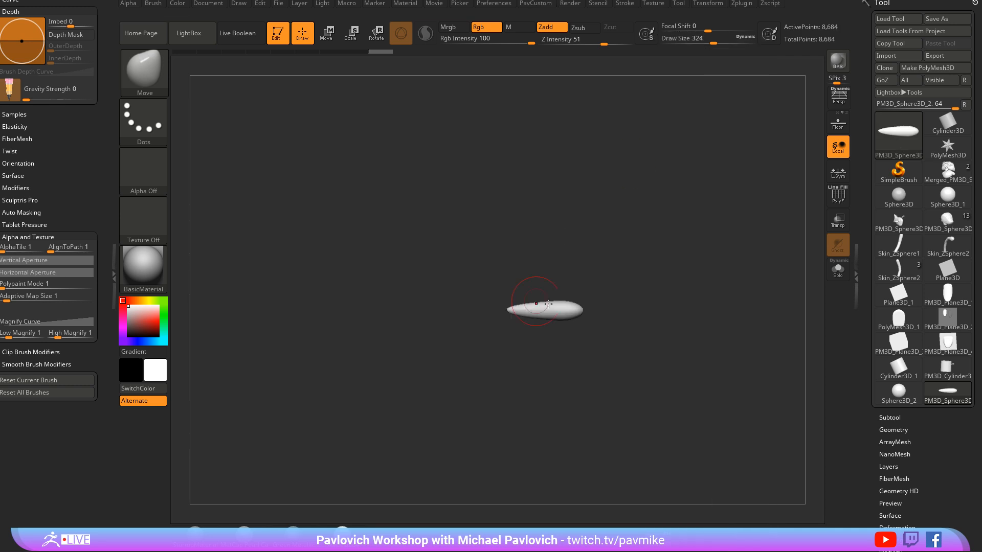
{"action": "key", "text": "f"}
{"action": "key", "text": "shift+f"}
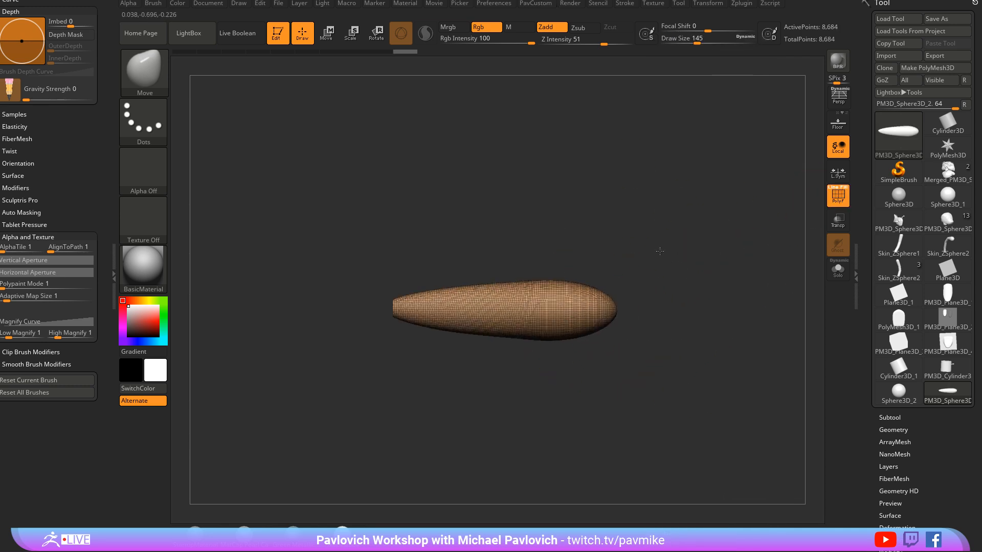
Step: Hide the polyframe and begin a shallow eye socket on each side of the head with the Clay brush
{"action": "left_click_drag", "start_coordinate": [660, 251], "coordinate": [501, 306]}
{"action": "mouse_move", "coordinate": [561, 276]}
{"action": "left_mouse_down"}
{"action": "mouse_move", "coordinate": [678, 272]}
{"action": "mouse_move", "coordinate": [658, 279]}
{"action": "mouse_move", "coordinate": [667, 269]}
{"action": "left_mouse_up"}
{"action": "key", "text": "s"}
{"action": "key", "text": "b"}
{"action": "key", "text": "c"}
{"action": "key", "text": "l"}
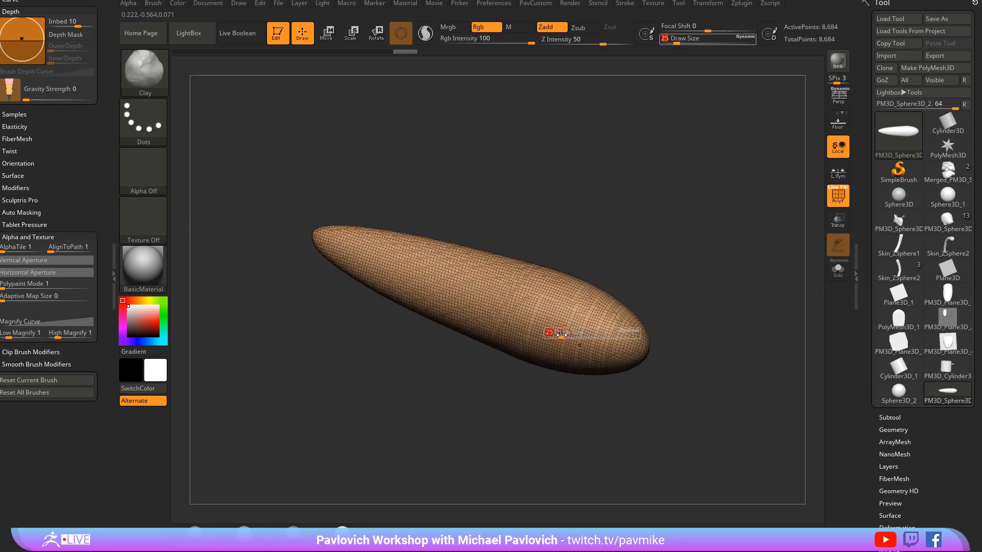
{"action": "key", "text": "shift+f"}
{"action": "left_click_drag", "start_coordinate": [581, 305], "coordinate": [587, 300]}
{"action": "right_click_drag", "start_coordinate": [593, 296], "coordinate": [620, 279]}
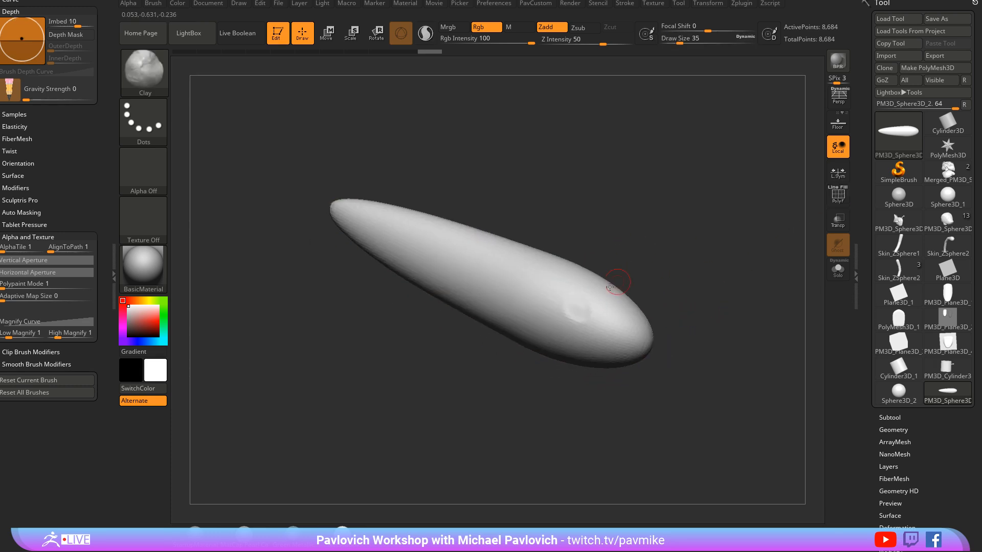
Step: Enlarge and deepen the round eye sockets with further Clay brush strokes
{"action": "key", "text": "s"}
{"action": "left_click_drag", "start_coordinate": [606, 312], "coordinate": [576, 307]}
{"action": "right_click_drag", "start_coordinate": [705, 282], "coordinate": [557, 306]}
{"action": "right_click_drag", "start_coordinate": [694, 320], "coordinate": [624, 319], "text": "alt"}
{"action": "right_click_drag", "start_coordinate": [624, 319], "coordinate": [599, 335]}
{"action": "key", "text": "s"}
{"action": "left_click_drag", "start_coordinate": [568, 308], "coordinate": [549, 304]}
Step: Insert a mirrored pair of Sphere16 eyes into the sockets with the IMM base primitives brush
{"action": "key", "text": "b"}
{"action": "key", "text": "i"}
{"action": "key", "text": "p"}
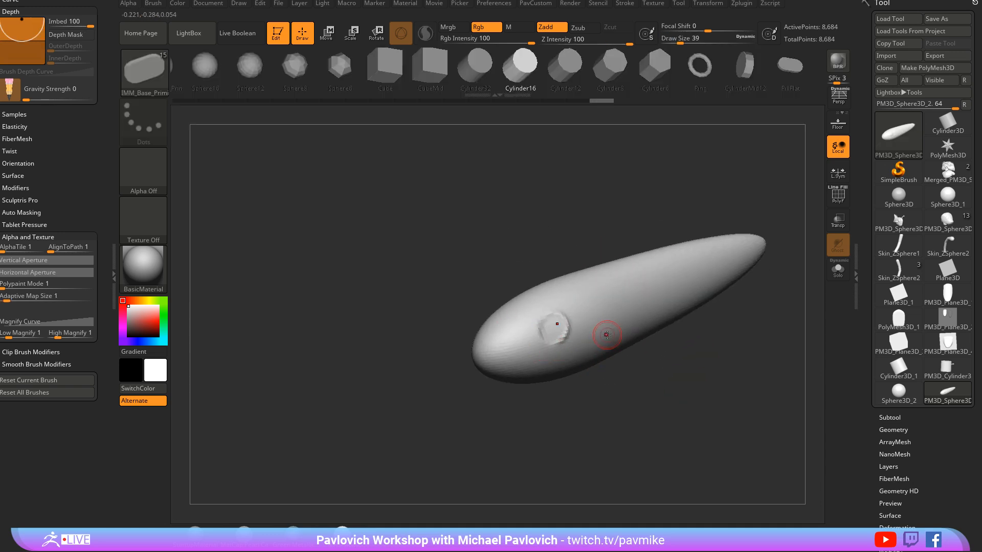
{"action": "key", "text": "m"}
{"action": "left_click", "coordinate": [486, 357]}
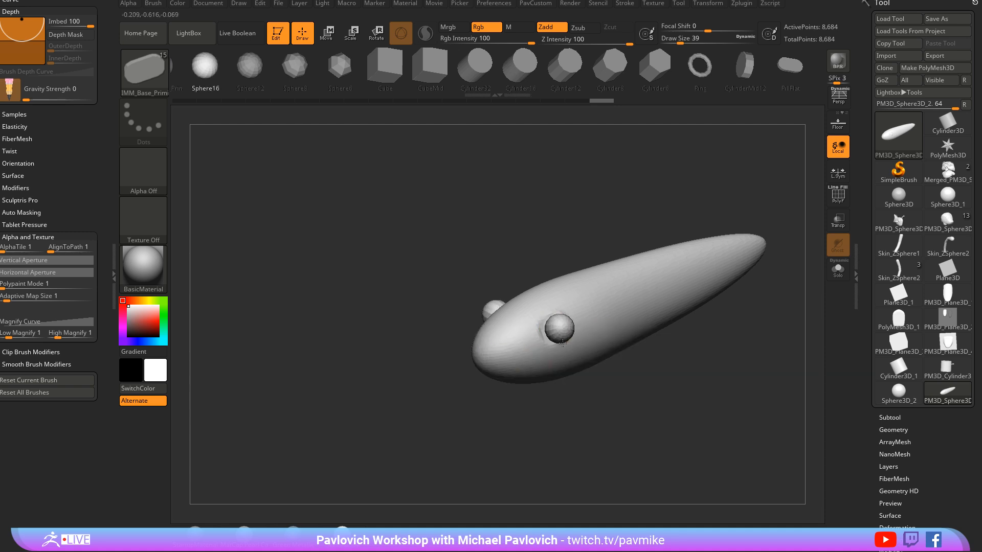
{"action": "left_click_drag", "start_coordinate": [562, 343], "coordinate": [563, 344]}
Step: Move the eye spheres against the head, split them into their own subtool and make the body active
{"action": "right_click_drag", "start_coordinate": [613, 350], "coordinate": [664, 354], "text": "shift"}
{"action": "key", "text": "w"}
{"action": "left_click_drag", "start_coordinate": [595, 288], "coordinate": [578, 296]}
{"action": "key", "text": "q"}
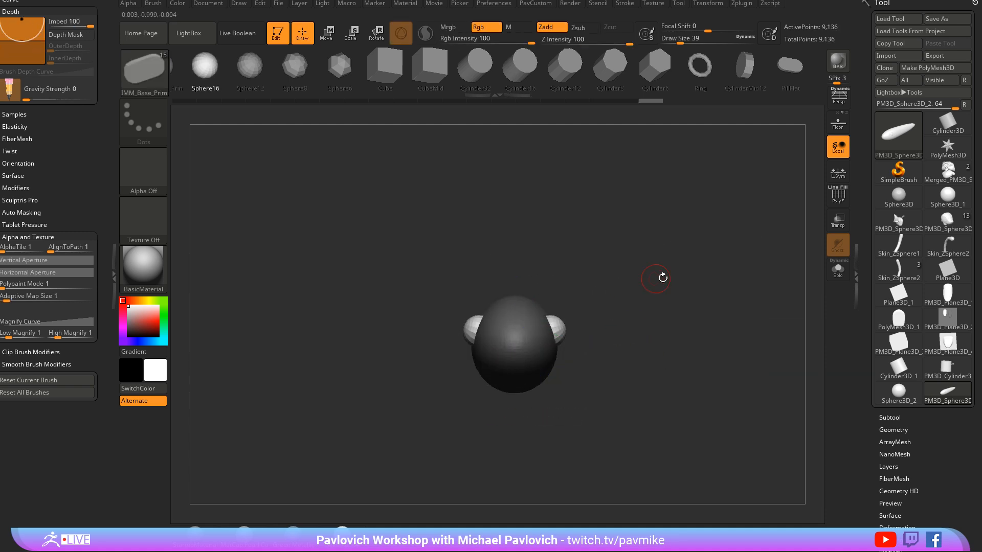
{"action": "key", "text": "2"}
{"action": "right_click_drag", "start_coordinate": [700, 294], "coordinate": [638, 381]}
{"action": "left_click", "coordinate": [647, 296]}
{"action": "left_click", "coordinate": [520, 336], "text": "alt"}
{"action": "right_click_drag", "start_coordinate": [638, 381], "coordinate": [638, 395]}
Step: Shape the skin around the eyeballs into raised rims with the Standard and Move brushes
{"action": "key", "text": "b"}
{"action": "key", "text": "s"}
{"action": "key", "text": "t"}
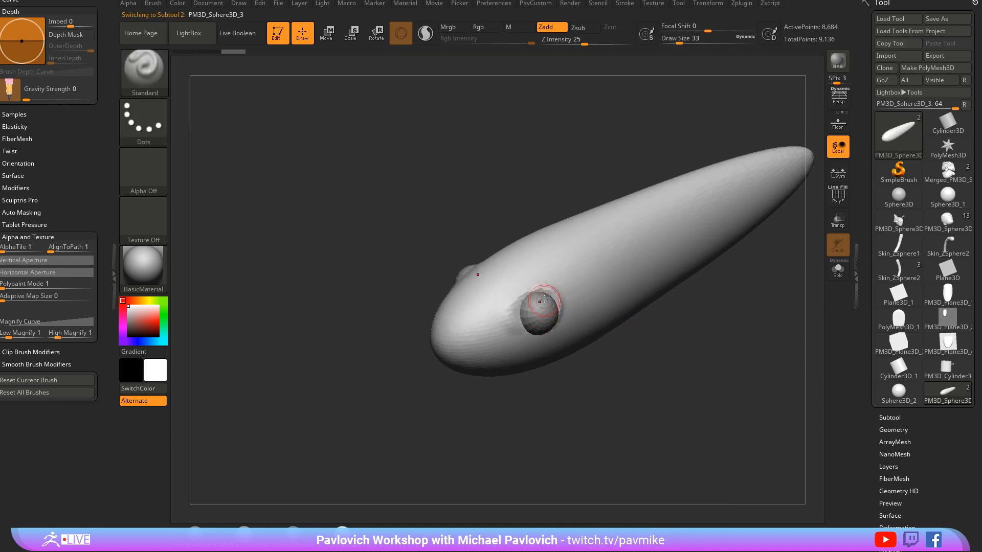
{"action": "mouse_move", "coordinate": [604, 348]}
{"action": "right_mouse_down"}
{"action": "mouse_move", "coordinate": [611, 368]}
{"action": "mouse_move", "coordinate": [552, 320]}
{"action": "mouse_move", "coordinate": [605, 332]}
{"action": "right_mouse_up"}
{"action": "key", "text": "b"}
{"action": "key", "text": "m"}
{"action": "key", "text": "v"}
{"action": "mouse_move", "coordinate": [556, 283]}
{"action": "left_mouse_down"}
{"action": "mouse_move", "coordinate": [546, 296]}
{"action": "mouse_move", "coordinate": [486, 305]}
{"action": "left_mouse_up"}
{"action": "right_click_drag", "start_coordinate": [468, 401], "coordinate": [590, 328]}
Step: Carve the mouth line around the front of the snout with the DamStandard brush
{"action": "key", "text": "b"}
{"action": "key", "text": "d"}
{"action": "key", "text": "s"}
{"action": "mouse_move", "coordinate": [593, 295]}
{"action": "right_mouse_down", "text": "alt"}
{"action": "mouse_move", "coordinate": [636, 259]}
{"action": "mouse_move", "coordinate": [613, 264]}
{"action": "right_mouse_up", "text": "alt"}
{"action": "mouse_move", "coordinate": [522, 314]}
{"action": "right_mouse_down"}
{"action": "mouse_move", "coordinate": [599, 301]}
{"action": "mouse_move", "coordinate": [539, 296]}
{"action": "right_mouse_up"}
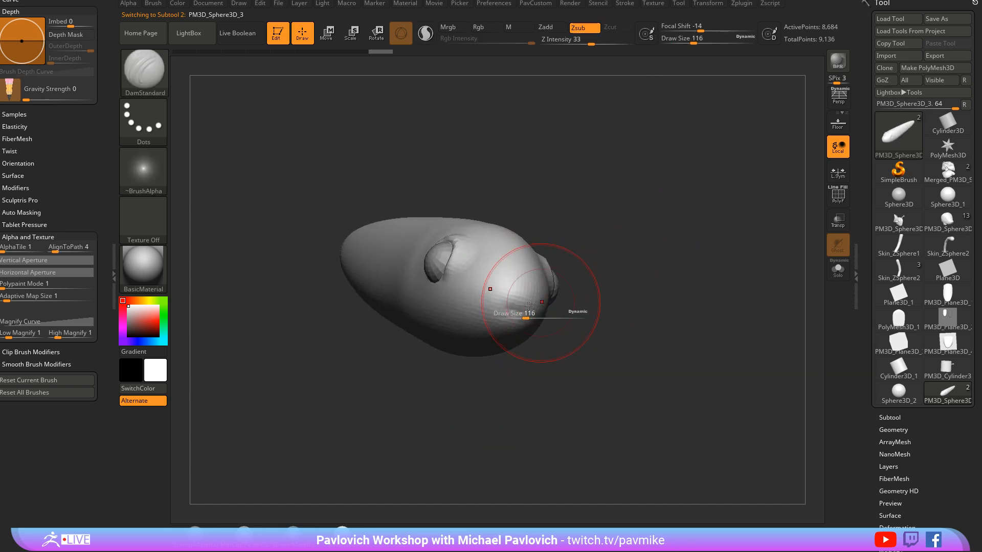
{"action": "left_click_drag", "start_coordinate": [525, 316], "coordinate": [511, 315]}
{"action": "right_click_drag", "start_coordinate": [517, 309], "coordinate": [583, 303]}
{"action": "left_click_drag", "start_coordinate": [530, 305], "coordinate": [503, 309]}
{"action": "right_click_drag", "start_coordinate": [660, 316], "coordinate": [552, 321]}
{"action": "left_click_drag", "start_coordinate": [516, 316], "coordinate": [543, 327]}
Step: Switch the material to StartupMaterial and adjust the mouth corner with the Move brush
{"action": "mouse_move", "coordinate": [560, 341]}
{"action": "right_mouse_down"}
{"action": "mouse_move", "coordinate": [549, 371]}
{"action": "mouse_move", "coordinate": [600, 351]}
{"action": "mouse_move", "coordinate": [624, 301]}
{"action": "mouse_move", "coordinate": [648, 287]}
{"action": "mouse_move", "coordinate": [698, 307]}
{"action": "right_mouse_up"}
{"action": "left_click", "coordinate": [204, 532]}
{"action": "right_click_drag", "start_coordinate": [697, 307], "coordinate": [632, 321]}
{"action": "key", "text": "s"}
{"action": "left_click_drag", "start_coordinate": [494, 350], "coordinate": [501, 350]}
{"action": "key", "text": "b"}
{"action": "key", "text": "m"}
{"action": "key", "text": "v"}
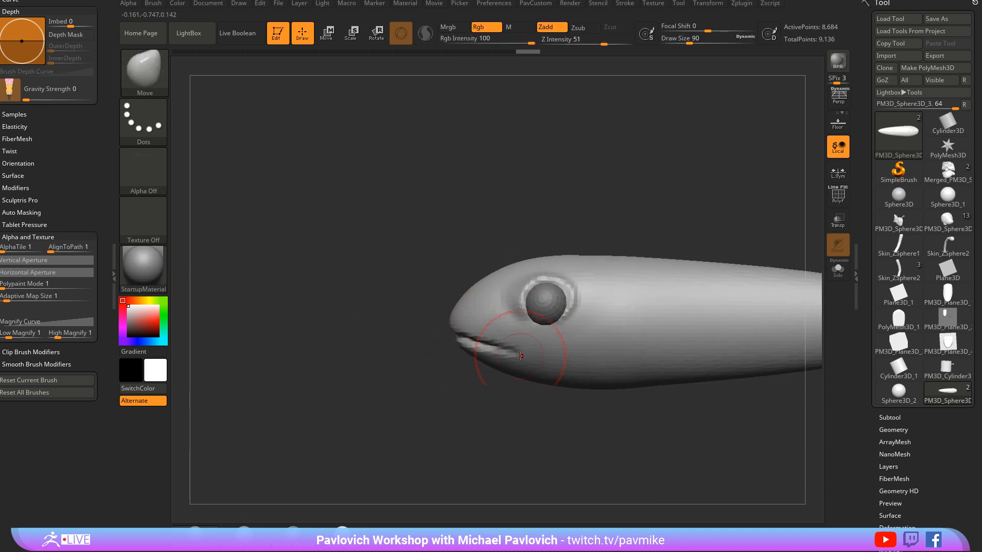
Step: Build up the cheek behind the mouth corner with the Clay brush at draw size 65, and smooth the snout
{"action": "key", "text": "b"}
{"action": "key", "text": "c"}
{"action": "key", "text": "l"}
{"action": "key", "text": "bracketleft"}
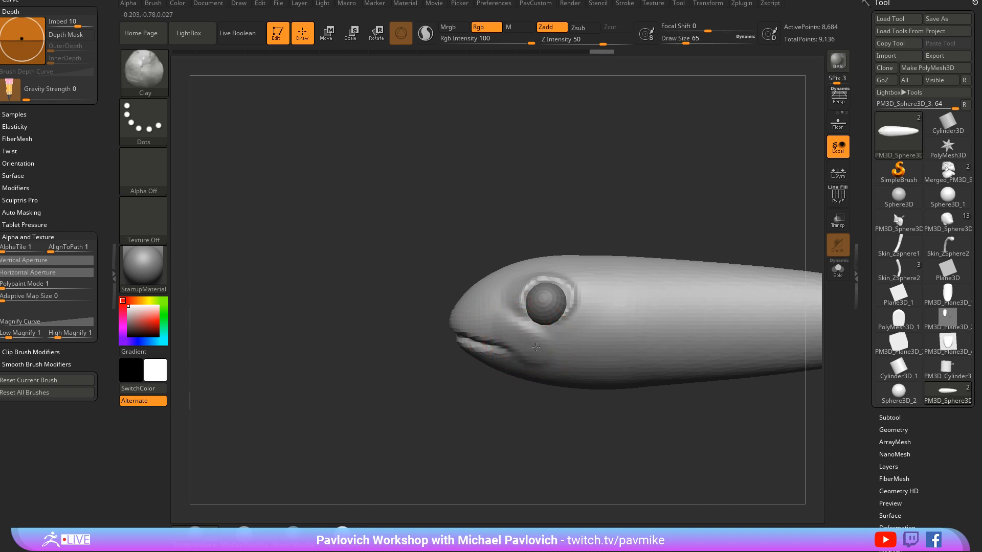
{"action": "left_click_drag", "start_coordinate": [536, 348], "coordinate": [526, 353]}
{"action": "right_click_drag", "start_coordinate": [526, 353], "coordinate": [549, 340]}
{"action": "left_click_drag", "start_coordinate": [498, 311], "coordinate": [504, 327], "text": "shift"}
{"action": "mouse_move", "coordinate": [490, 409]}
{"action": "right_mouse_down"}
{"action": "mouse_move", "coordinate": [552, 423]}
{"action": "mouse_move", "coordinate": [591, 342]}
{"action": "right_mouse_up"}
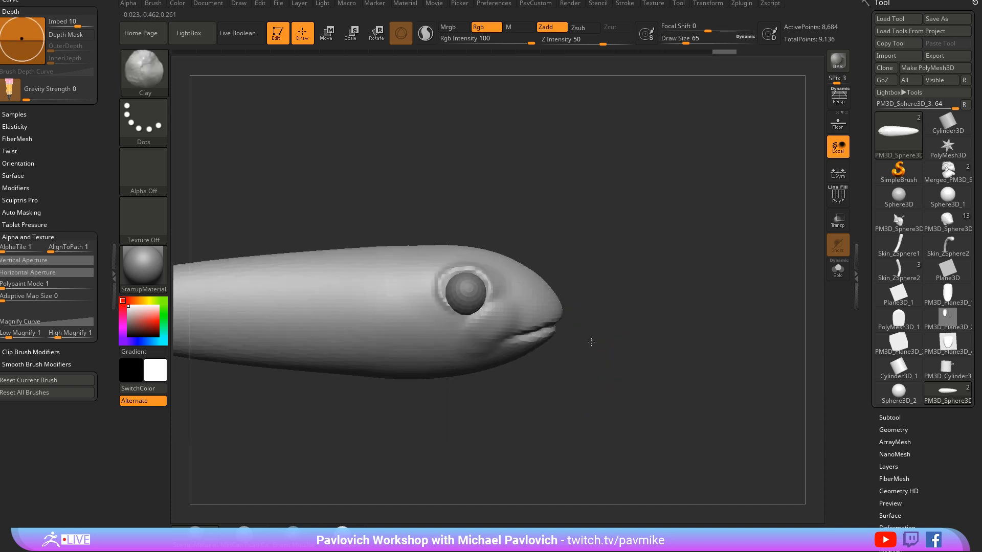
Step: Pull the mouth corner upward with the Move brush to reshape the lips
{"action": "key", "text": "b"}
{"action": "key", "text": "m"}
{"action": "key", "text": "v"}
{"action": "left_click_drag", "start_coordinate": [505, 335], "coordinate": [511, 331]}
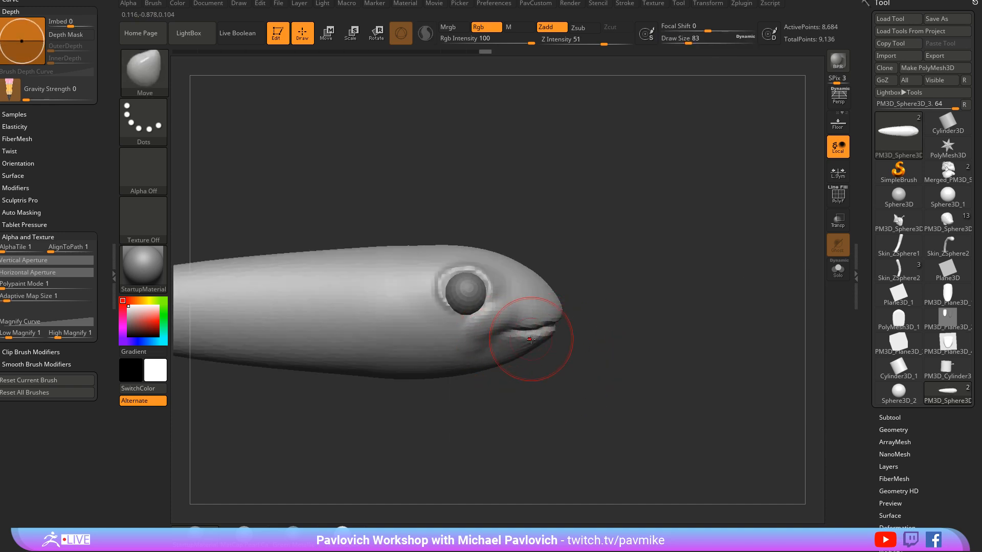
{"action": "mouse_move", "coordinate": [624, 313]}
{"action": "right_mouse_down", "text": "ctrl"}
{"action": "mouse_move", "coordinate": [658, 324]}
{"action": "mouse_move", "coordinate": [630, 318]}
{"action": "right_mouse_up", "text": "ctrl"}
Step: Recut the mouth line with the DamStandard brush at draw size 35, and mirror and weld the body
{"action": "key", "text": "b"}
{"action": "key", "text": "d"}
{"action": "key", "text": "s"}
{"action": "key", "text": "s"}
{"action": "left_click_drag", "start_coordinate": [512, 321], "coordinate": [503, 322]}
{"action": "left_click_drag", "start_coordinate": [577, 324], "coordinate": [493, 329]}
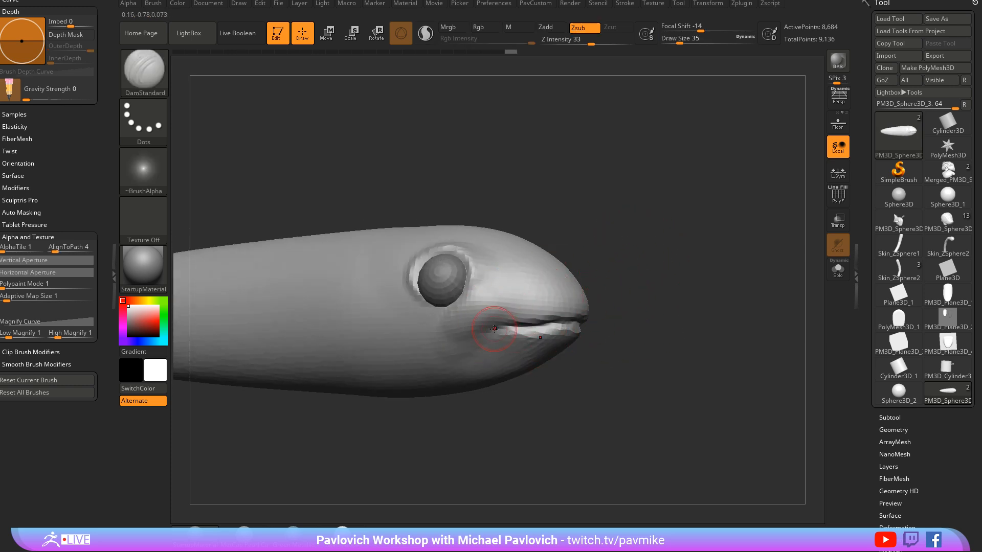
{"action": "key", "text": "4"}
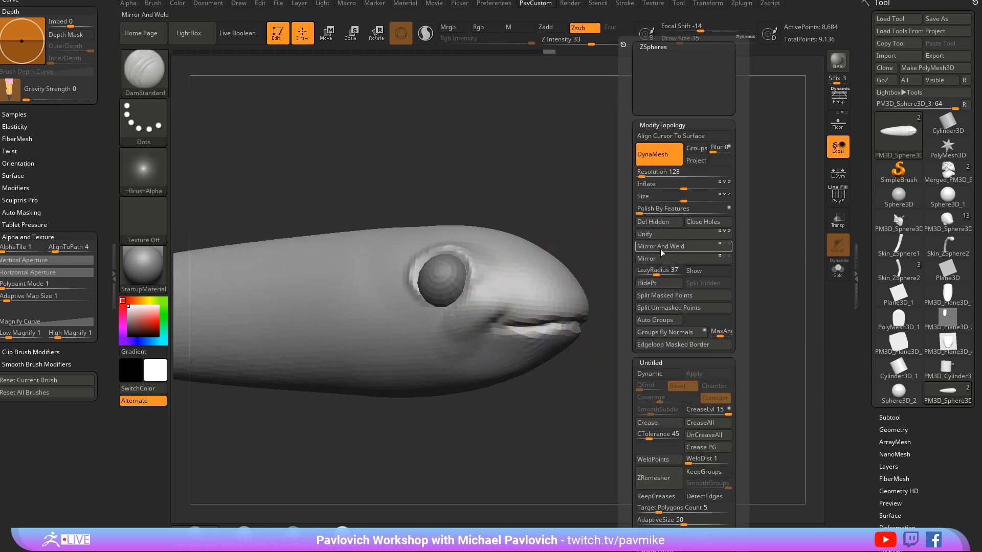
{"action": "left_click", "coordinate": [662, 250]}
{"action": "right_click_drag", "start_coordinate": [519, 362], "coordinate": [476, 330]}
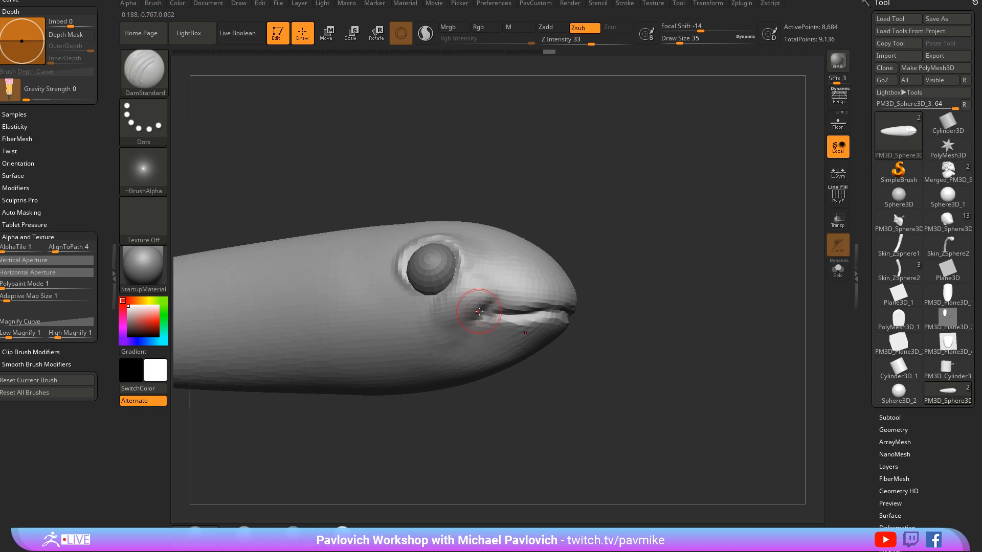
Step: Reshape the skin around the eyes from above with the Move brush
{"action": "right_click_drag", "start_coordinate": [626, 315], "coordinate": [504, 364]}
{"action": "key", "text": "b"}
{"action": "key", "text": "m"}
{"action": "key", "text": "v"}
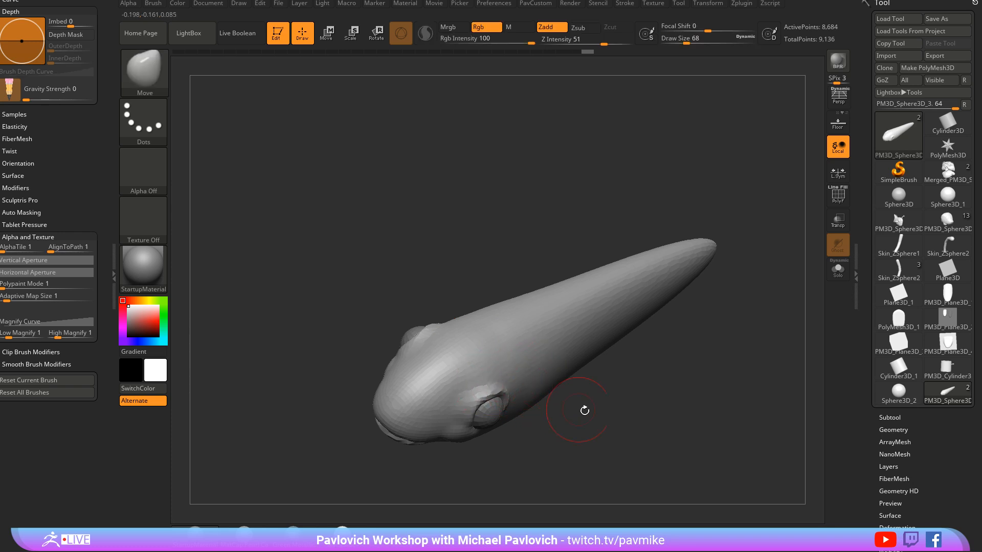
{"action": "mouse_move", "coordinate": [583, 408]}
{"action": "right_mouse_down"}
{"action": "mouse_move", "coordinate": [614, 335]}
{"action": "mouse_move", "coordinate": [530, 387]}
{"action": "right_mouse_up"}
{"action": "left_click_drag", "start_coordinate": [490, 389], "coordinate": [504, 381]}
{"action": "right_click_drag", "start_coordinate": [667, 363], "coordinate": [652, 295]}
Step: Build up the brow and eye surround on the head with the Clay brush at draw size 49
{"action": "key", "text": "b"}
{"action": "key", "text": "c"}
{"action": "key", "text": "l"}
{"action": "right_click_drag", "start_coordinate": [670, 220], "coordinate": [651, 267]}
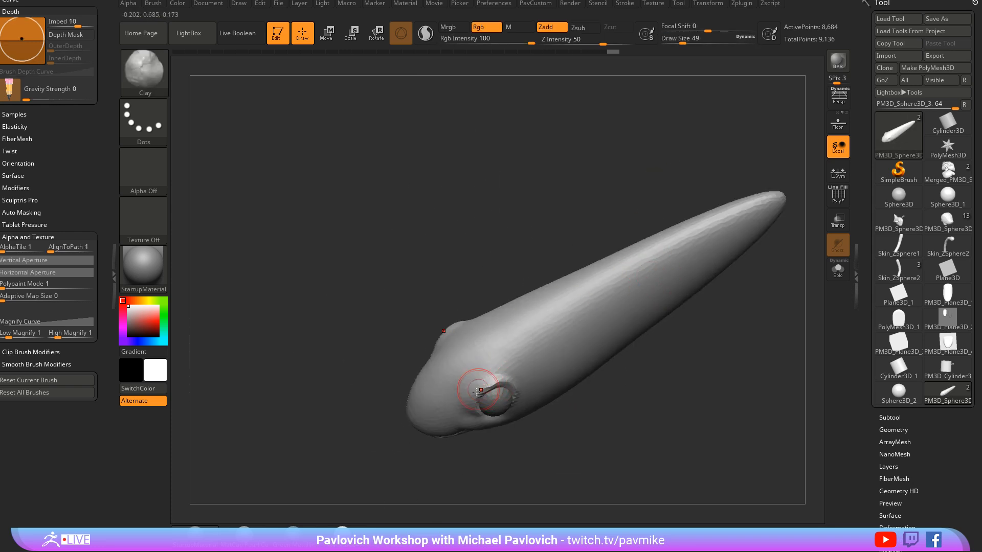
{"action": "left_click_drag", "start_coordinate": [475, 394], "coordinate": [500, 379]}
{"action": "right_click_drag", "start_coordinate": [609, 404], "coordinate": [589, 389]}
{"action": "left_click_drag", "start_coordinate": [465, 352], "coordinate": [487, 358]}
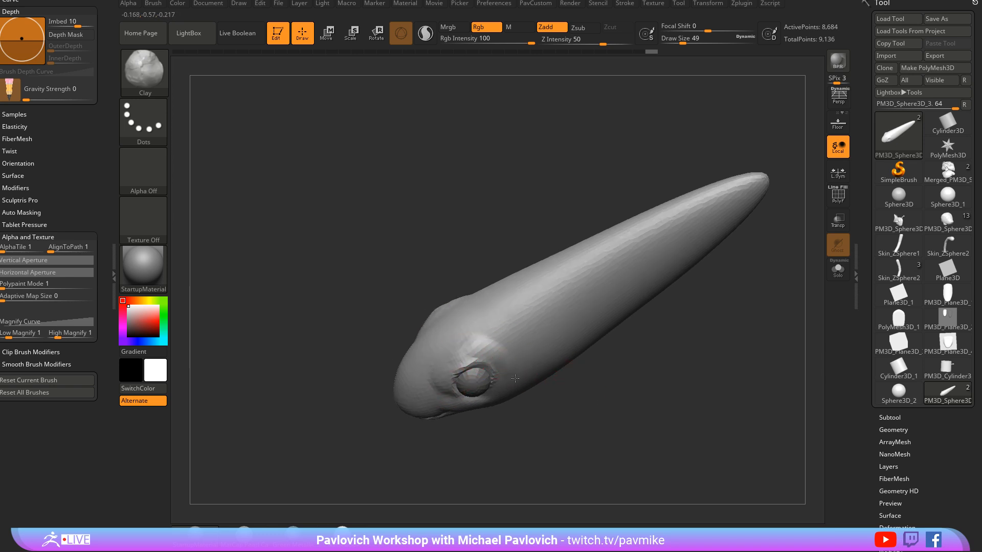
{"action": "right_click_drag", "start_coordinate": [549, 394], "coordinate": [539, 414]}
{"action": "mouse_move", "coordinate": [631, 394]}
{"action": "right_mouse_down"}
{"action": "mouse_move", "coordinate": [588, 372]}
{"action": "mouse_move", "coordinate": [628, 274]}
{"action": "mouse_move", "coordinate": [655, 257]}
{"action": "mouse_move", "coordinate": [569, 307]}
{"action": "right_mouse_up"}
Step: Adjust the belly and back contours in the side view with the Move brush at draw size 167
{"action": "key", "text": "s"}
{"action": "mouse_move", "coordinate": [529, 397]}
{"action": "left_mouse_down"}
{"action": "mouse_move", "coordinate": [545, 398]}
{"action": "mouse_move", "coordinate": [522, 387]}
{"action": "mouse_move", "coordinate": [485, 391]}
{"action": "left_mouse_up"}
{"action": "key", "text": "b"}
{"action": "key", "text": "m"}
{"action": "key", "text": "v"}
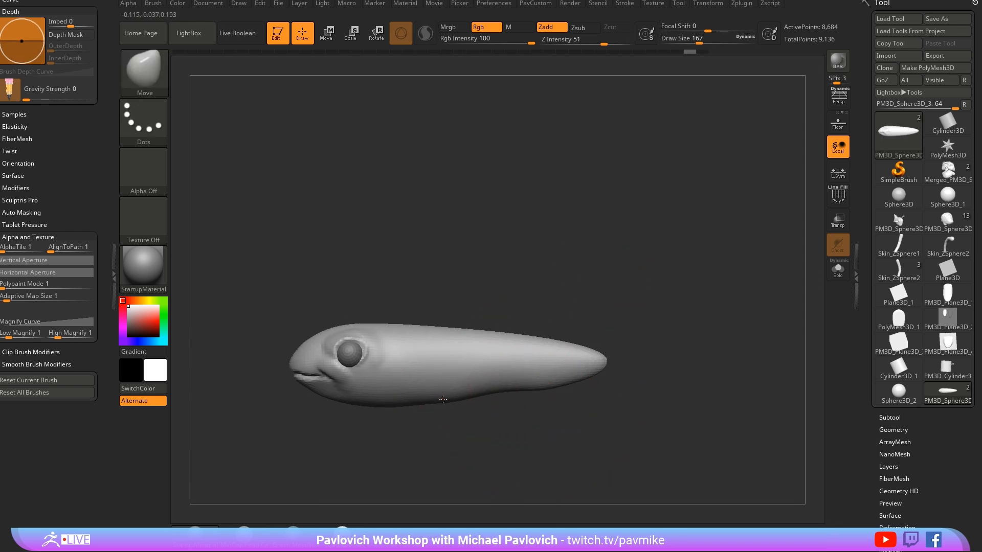
{"action": "left_click_drag", "start_coordinate": [415, 400], "coordinate": [413, 404]}
{"action": "left_click_drag", "start_coordinate": [440, 329], "coordinate": [388, 324]}
Step: Activate the eye subtool, center the transform gizmo on one eye and enable local symmetry
{"action": "key", "text": "b"}
{"action": "key", "text": "s"}
{"action": "key", "text": "t"}
{"action": "mouse_move", "coordinate": [399, 271]}
{"action": "right_mouse_down", "text": "alt"}
{"action": "mouse_move", "coordinate": [439, 276]}
{"action": "mouse_move", "coordinate": [428, 325]}
{"action": "right_mouse_up", "text": "alt"}
{"action": "left_click", "coordinate": [390, 357], "text": "alt"}
{"action": "key", "text": "w"}
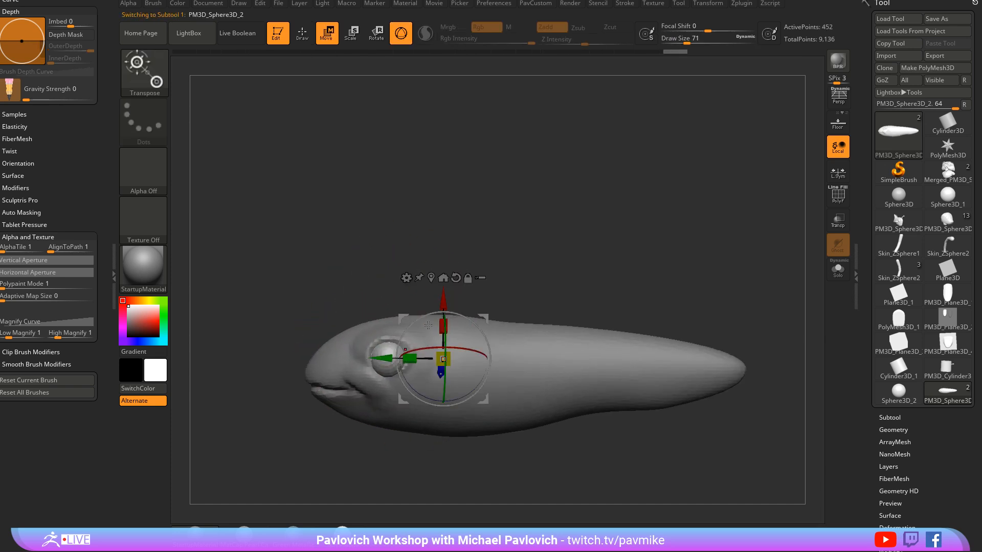
{"action": "left_click", "coordinate": [430, 278]}
{"action": "left_click", "coordinate": [838, 172]}
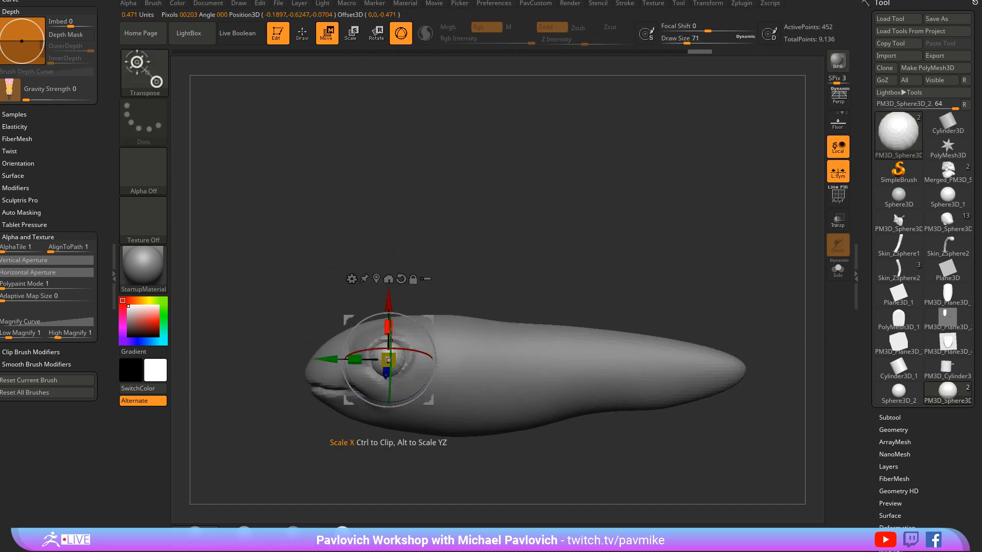
Step: Adjust the eyes' placement and tilt in the front view with the transform gizmo
{"action": "left_click_drag", "start_coordinate": [428, 315], "coordinate": [433, 306]}
{"action": "right_click_drag", "start_coordinate": [476, 267], "coordinate": [534, 276], "text": "shift"}
{"action": "left_click_drag", "start_coordinate": [408, 352], "coordinate": [433, 354]}
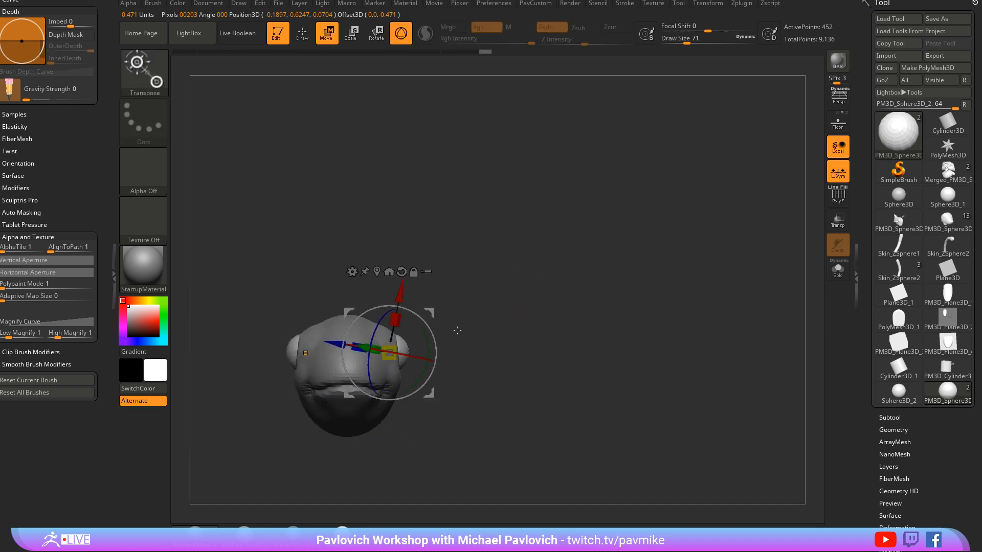
Step: Fine-tune the eyes' placement with the transform gizmo and return to draw mode
{"action": "right_click_drag", "start_coordinate": [456, 328], "coordinate": [416, 325]}
{"action": "left_click_drag", "start_coordinate": [430, 318], "coordinate": [425, 325]}
{"action": "key", "text": "q"}
Step: Switch to the body subtool and adjust the surface beside the eye with the Move brush
{"action": "mouse_move", "coordinate": [429, 320]}
{"action": "right_mouse_down"}
{"action": "mouse_move", "coordinate": [432, 306]}
{"action": "mouse_move", "coordinate": [465, 294]}
{"action": "mouse_move", "coordinate": [460, 312]}
{"action": "right_mouse_up"}
{"action": "left_click", "coordinate": [432, 306], "text": "alt"}
{"action": "key", "text": "b"}
{"action": "key", "text": "m"}
{"action": "key", "text": "v"}
{"action": "left_click_drag", "start_coordinate": [403, 361], "coordinate": [395, 371]}
{"action": "mouse_move", "coordinate": [409, 366]}
{"action": "right_mouse_down"}
{"action": "mouse_move", "coordinate": [411, 317]}
{"action": "mouse_move", "coordinate": [469, 303]}
{"action": "right_mouse_up"}
Step: Refine the sides of the snout from above with the Move brush, adjusting the draw size as needed
{"action": "key", "text": "bracketleft"}
{"action": "key", "text": "bracketleft"}
{"action": "key", "text": "bracketleft"}
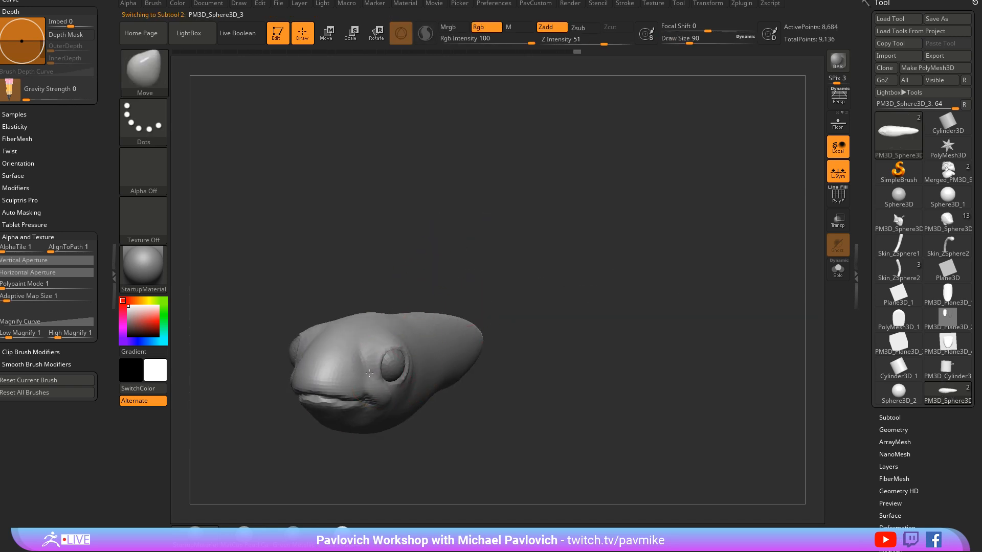
{"action": "key", "text": "bracketleft"}
{"action": "key", "text": "bracketleft"}
{"action": "mouse_move", "coordinate": [384, 370]}
{"action": "right_mouse_down"}
{"action": "mouse_move", "coordinate": [416, 357]}
{"action": "mouse_move", "coordinate": [390, 406]}
{"action": "right_mouse_up"}
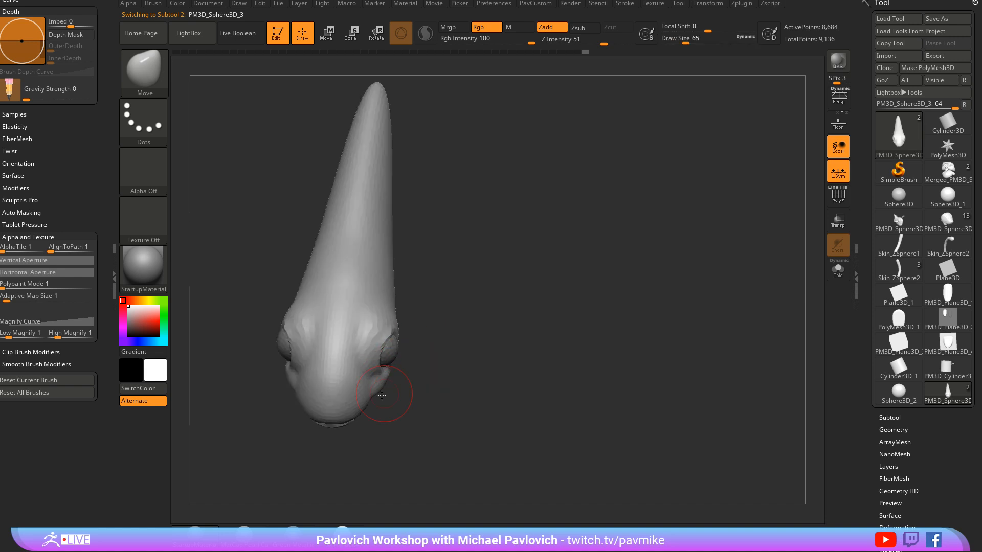
{"action": "key", "text": "bracketright"}
{"action": "key", "text": "bracketright"}
{"action": "left_click_drag", "start_coordinate": [312, 401], "coordinate": [322, 403]}
{"action": "right_click_drag", "start_coordinate": [403, 399], "coordinate": [398, 394]}
{"action": "key", "text": "s"}
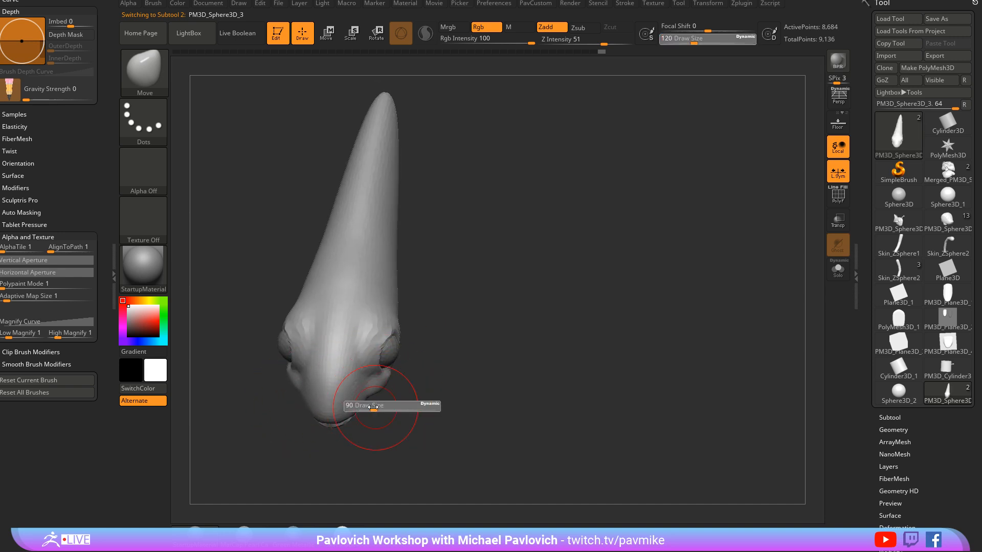
{"action": "left_click_drag", "start_coordinate": [378, 406], "coordinate": [371, 405]}
{"action": "left_click_drag", "start_coordinate": [354, 402], "coordinate": [361, 401]}
Step: Mask a narrow strip along the middle of the back with the MaskPen brush at draw size 31
{"action": "mouse_move", "coordinate": [469, 329]}
{"action": "right_mouse_down"}
{"action": "mouse_move", "coordinate": [491, 267]}
{"action": "mouse_move", "coordinate": [471, 292]}
{"action": "mouse_move", "coordinate": [526, 271]}
{"action": "mouse_move", "coordinate": [536, 294]}
{"action": "right_mouse_up"}
{"action": "key", "text": "s"}
{"action": "left_click_drag", "start_coordinate": [536, 299], "coordinate": [525, 299]}
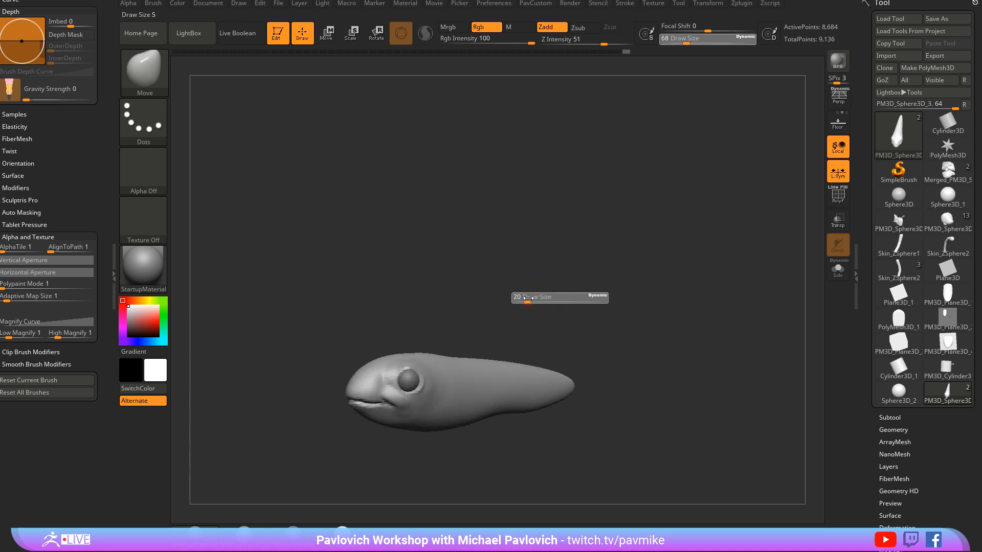
{"action": "right_click_drag", "start_coordinate": [521, 286], "coordinate": [545, 284]}
{"action": "right_click_drag", "start_coordinate": [608, 227], "coordinate": [603, 287], "text": "alt"}
{"action": "key", "text": "s"}
{"action": "left_click_drag", "start_coordinate": [436, 350], "coordinate": [441, 350]}
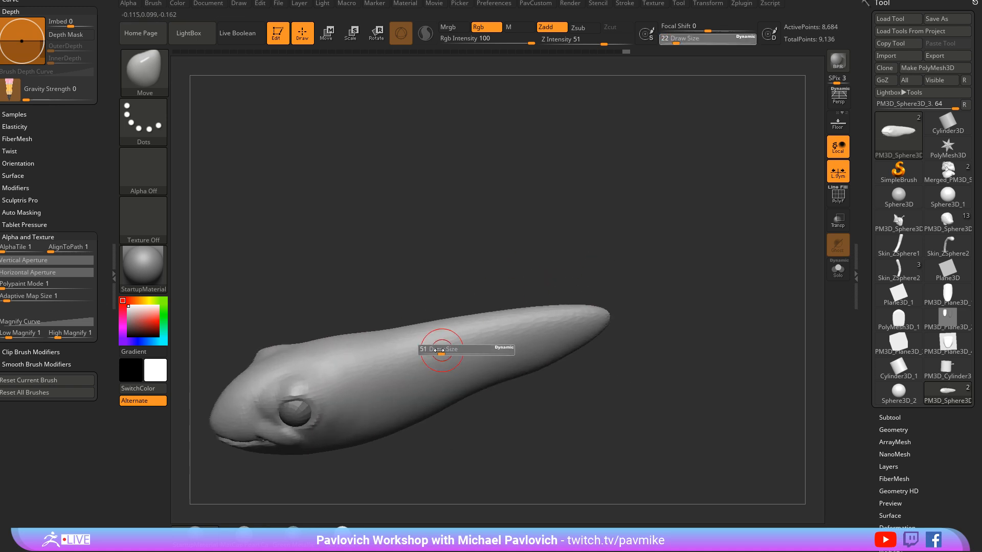
{"action": "mouse_move", "coordinate": [598, 327]}
{"action": "right_mouse_down"}
{"action": "mouse_move", "coordinate": [614, 339]}
{"action": "mouse_move", "coordinate": [609, 353]}
{"action": "right_mouse_up"}
{"action": "mouse_move", "coordinate": [608, 353]}
{"action": "right_mouse_down", "text": "shift"}
{"action": "mouse_move", "coordinate": [605, 369]}
{"action": "mouse_move", "coordinate": [605, 357]}
{"action": "right_mouse_up", "text": "shift"}
{"action": "key", "text": "s"}
{"action": "mouse_move", "coordinate": [417, 317]}
{"action": "left_mouse_down"}
{"action": "mouse_move", "coordinate": [396, 332]}
{"action": "mouse_move", "coordinate": [477, 334]}
{"action": "left_mouse_up"}
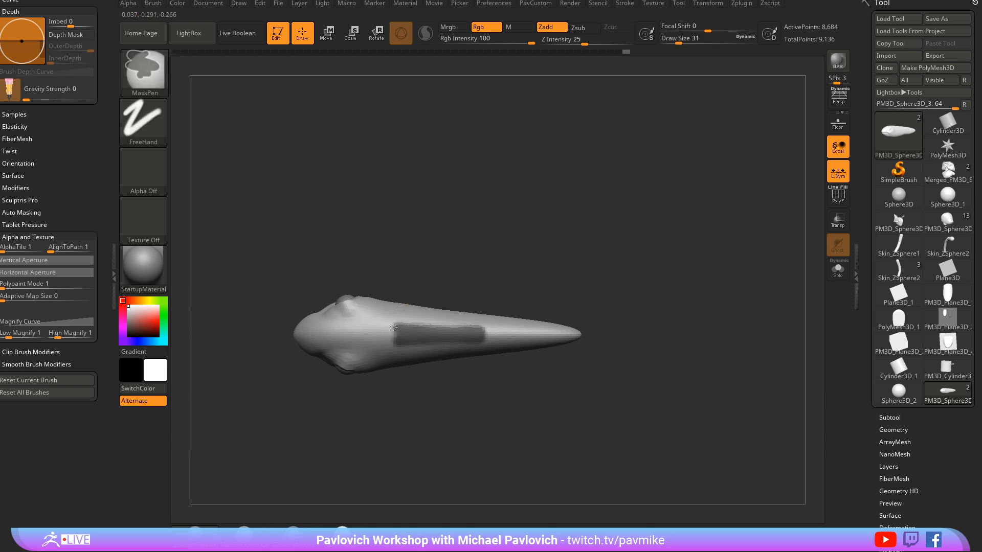
{"action": "mouse_move", "coordinate": [575, 315]}
{"action": "right_mouse_down"}
{"action": "mouse_move", "coordinate": [599, 266]}
{"action": "mouse_move", "coordinate": [529, 313]}
{"action": "right_mouse_up"}
{"action": "left_click_drag", "start_coordinate": [407, 339], "coordinate": [437, 306], "text": "ctrl+alt"}
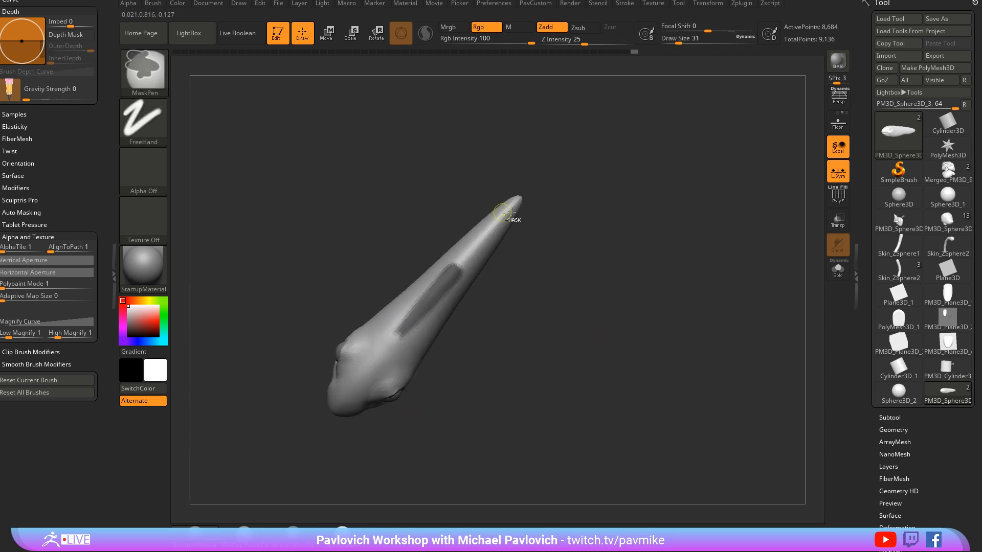
Step: Invert the mask and pull the back strip up and rearward into a dorsal fin with the transform gizmo
{"action": "mouse_move", "coordinate": [572, 287]}
{"action": "right_mouse_down"}
{"action": "mouse_move", "coordinate": [616, 259]}
{"action": "mouse_move", "coordinate": [575, 240]}
{"action": "right_mouse_up"}
{"action": "left_click", "coordinate": [621, 260], "text": "ctrl"}
{"action": "key", "text": "w"}
{"action": "left_click", "coordinate": [430, 324], "text": "alt"}
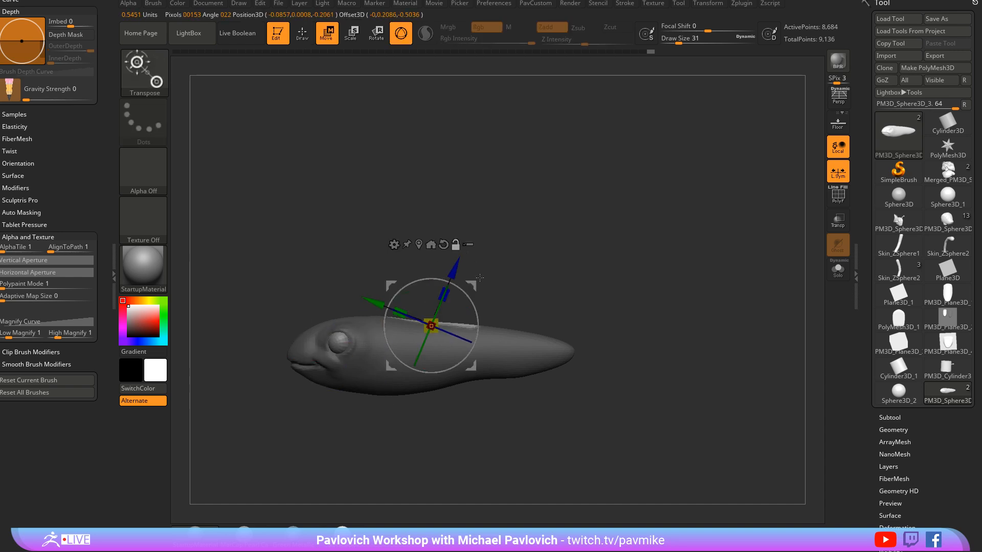
{"action": "left_click_drag", "start_coordinate": [473, 283], "coordinate": [513, 236]}
Step: Remesh the stretched dorsal fin with DynaMesh and smooth it where it joins the back
{"action": "mouse_move", "coordinate": [662, 280]}
{"action": "left_mouse_down", "text": "ctrl"}
{"action": "mouse_move", "coordinate": [690, 294]}
{"action": "mouse_move", "coordinate": [639, 270]}
{"action": "left_mouse_up", "text": "ctrl"}
{"action": "key", "text": "q"}
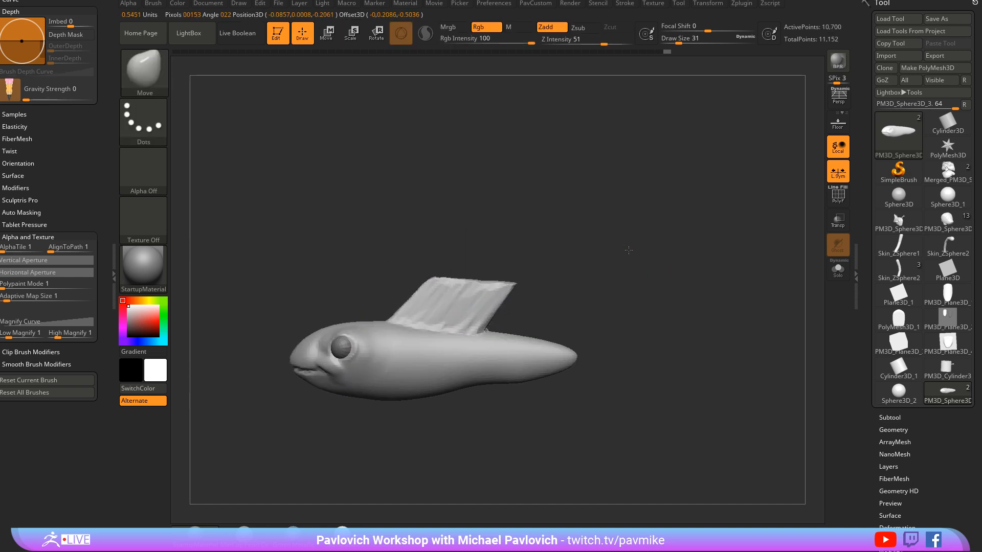
{"action": "right_click_drag", "start_coordinate": [625, 249], "coordinate": [619, 297], "text": "ctrl"}
{"action": "mouse_move", "coordinate": [503, 330]}
{"action": "left_mouse_down", "text": "shift"}
{"action": "mouse_move", "coordinate": [511, 290]}
{"action": "mouse_move", "coordinate": [404, 292]}
{"action": "left_mouse_up", "text": "shift"}
Step: Undo the dorsal fin extrusion and clear the mask from the body
{"action": "mouse_move", "coordinate": [552, 247]}
{"action": "right_mouse_down"}
{"action": "mouse_move", "coordinate": [616, 266]}
{"action": "mouse_move", "coordinate": [583, 300]}
{"action": "right_mouse_up"}
{"action": "key", "text": "ctrl+z"}
{"action": "key", "text": "ctrl+z"}
{"action": "key", "text": "ctrl+z"}
{"action": "key", "text": "ctrl+z"}
{"action": "key", "text": "ctrl+z"}
{"action": "key", "text": "ctrl+z"}
{"action": "key", "text": "s"}
{"action": "left_click_drag", "start_coordinate": [593, 291], "coordinate": [568, 292]}
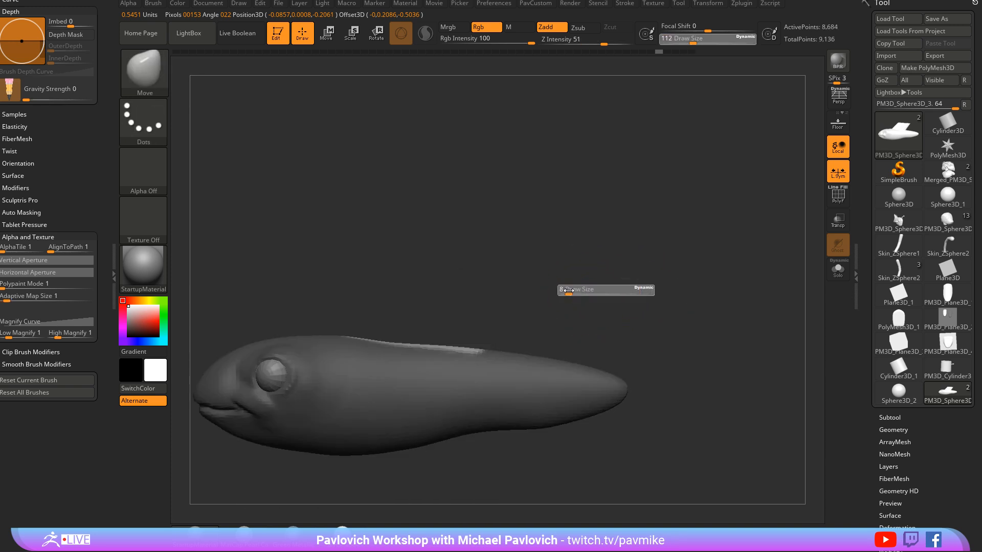
{"action": "right_click_drag", "start_coordinate": [610, 215], "coordinate": [620, 243], "text": "ctrl"}
{"action": "left_click_drag", "start_coordinate": [620, 243], "coordinate": [639, 261], "text": "ctrl"}
{"action": "right_click_drag", "start_coordinate": [639, 266], "coordinate": [644, 230], "text": "ctrl"}
Step: Insert a CubeMid primitive on the centerline of the back and split it off with Split Masked Points
{"action": "key", "text": "i"}
{"action": "key", "text": "m"}
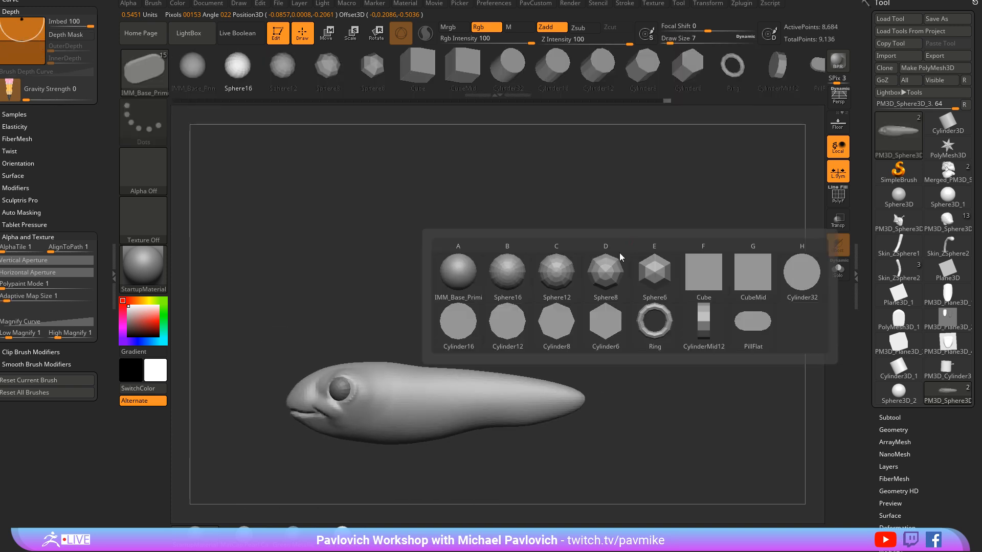
{"action": "left_click", "coordinate": [736, 281]}
{"action": "left_click_drag", "start_coordinate": [728, 235], "coordinate": [664, 233], "text": "shift"}
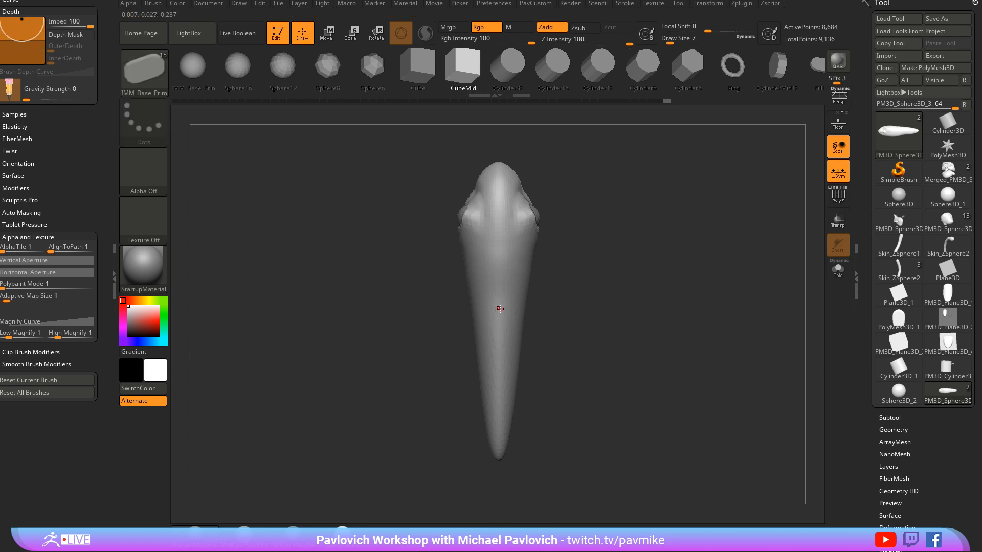
{"action": "left_click_drag", "start_coordinate": [499, 314], "coordinate": [646, 279]}
{"action": "key", "text": "2"}
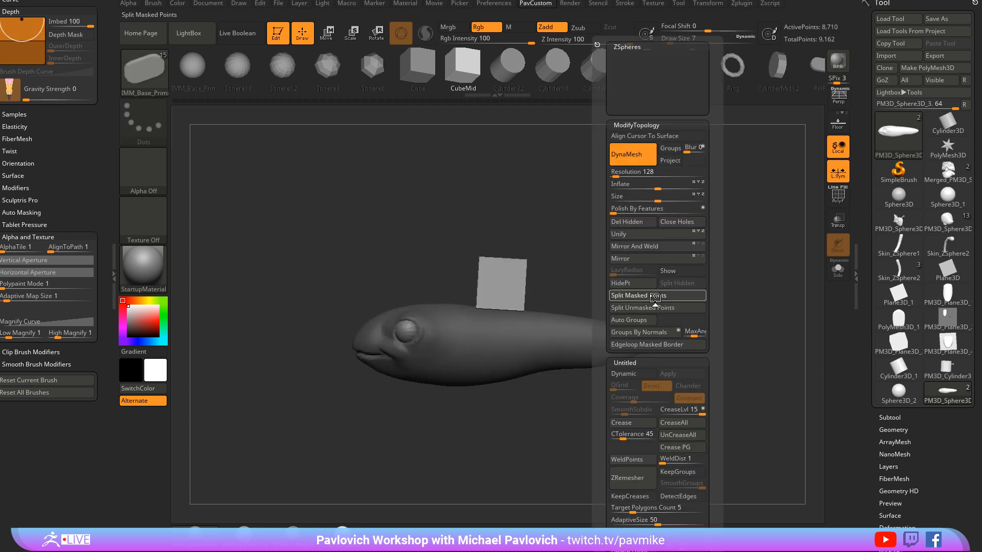
{"action": "left_click", "coordinate": [655, 297]}
Step: Scale the cube thin across its width and longer along the body with the gizmo, showing its polyframe
{"action": "key", "text": "w"}
{"action": "left_click_drag", "start_coordinate": [585, 254], "coordinate": [521, 263], "text": "shift"}
{"action": "left_click_drag", "start_coordinate": [466, 309], "coordinate": [491, 309]}
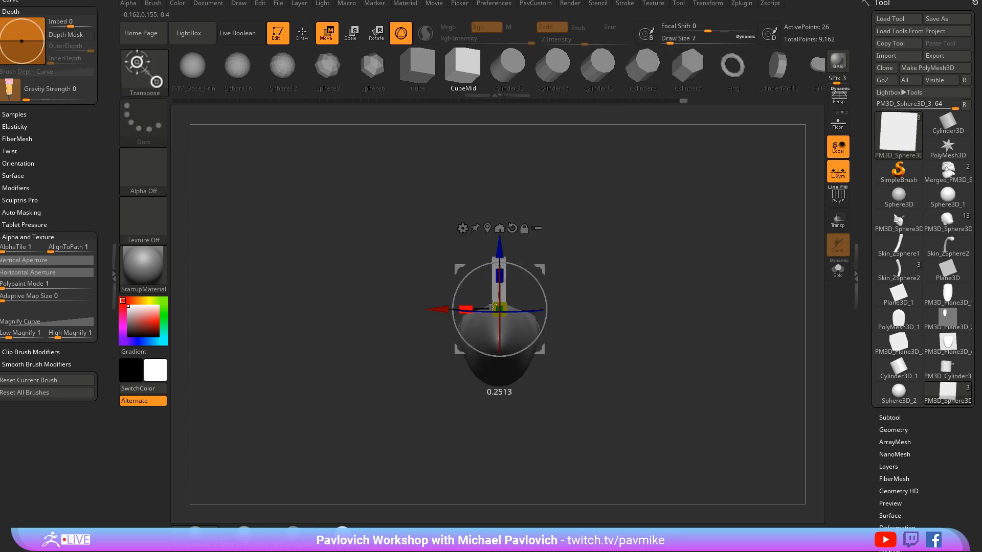
{"action": "key", "text": "q"}
{"action": "left_click_drag", "start_coordinate": [591, 261], "coordinate": [651, 274], "text": "shift"}
{"action": "key", "text": "w"}
{"action": "key", "text": "shift+f"}
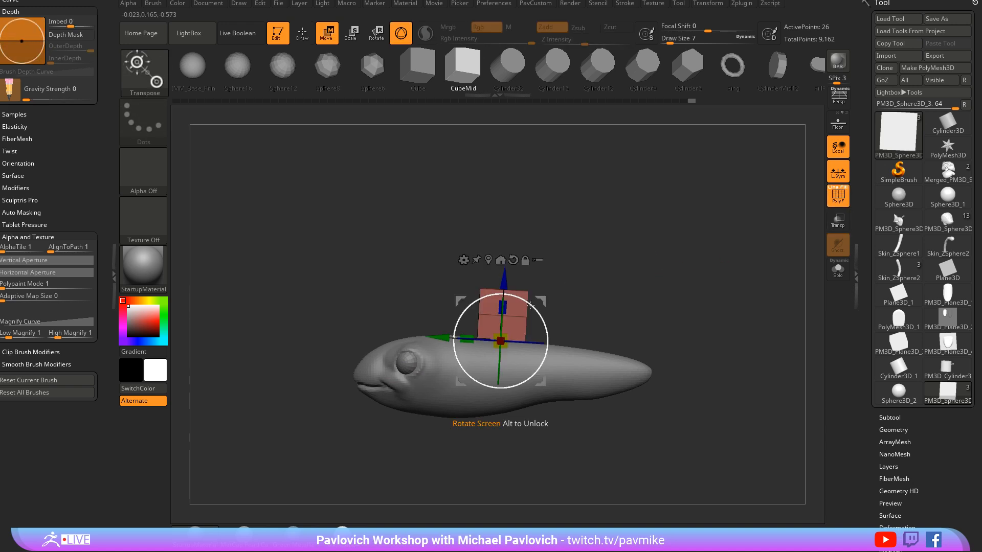
{"action": "left_click_drag", "start_coordinate": [462, 337], "coordinate": [422, 335]}
{"action": "key", "text": "q"}
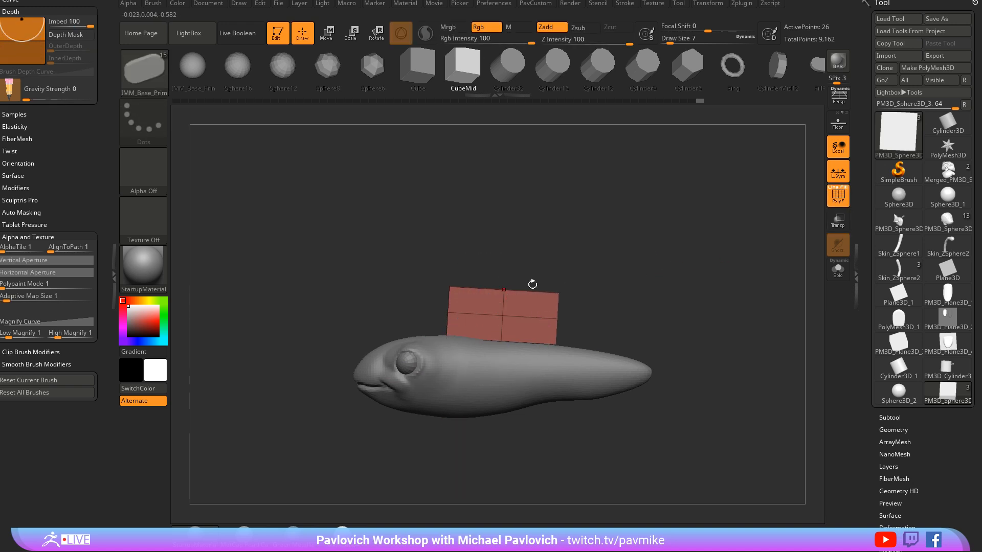
Step: Shape the slab's upper corners into a dorsal fin outline with the Move brush at draw size 187
{"action": "left_click_drag", "start_coordinate": [563, 255], "coordinate": [555, 281], "text": "alt"}
{"action": "key", "text": "s"}
{"action": "left_click", "coordinate": [476, 270]}
{"action": "key", "text": "1"}
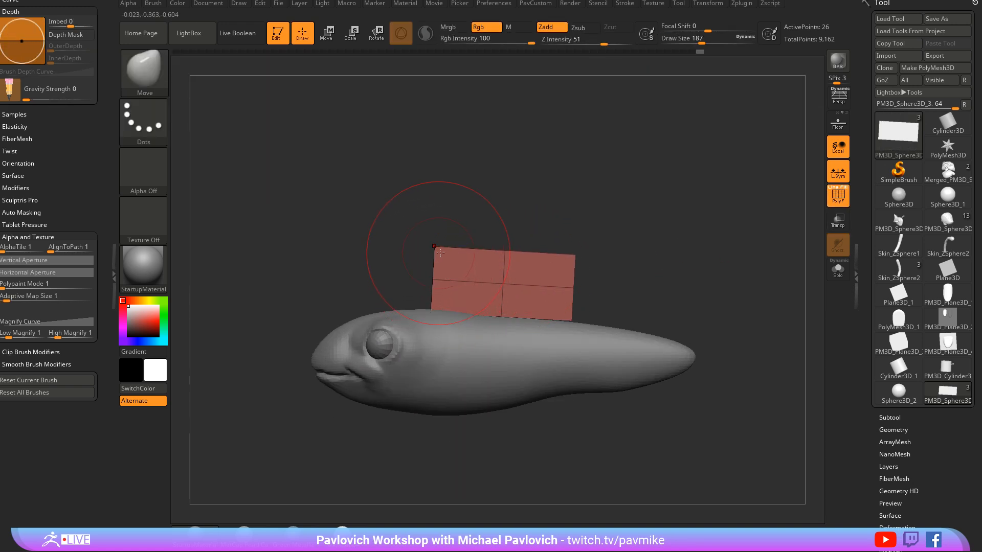
{"action": "left_click_drag", "start_coordinate": [441, 252], "coordinate": [460, 266]}
{"action": "left_click_drag", "start_coordinate": [568, 261], "coordinate": [571, 270]}
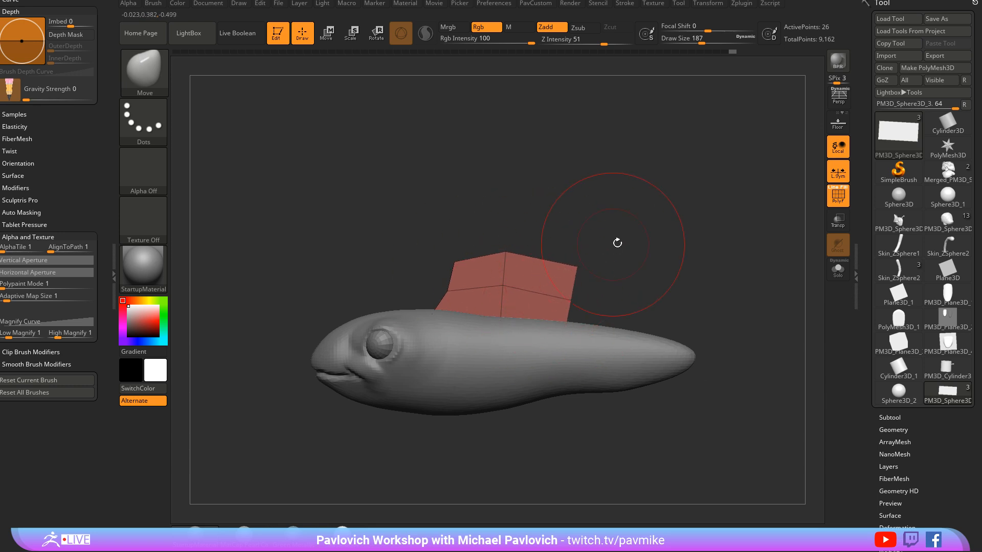
{"action": "mouse_move", "coordinate": [618, 241]}
{"action": "left_mouse_down"}
{"action": "mouse_move", "coordinate": [673, 271]}
{"action": "mouse_move", "coordinate": [621, 268]}
{"action": "mouse_move", "coordinate": [607, 252]}
{"action": "left_mouse_up"}
{"action": "key", "text": "s"}
{"action": "mouse_move", "coordinate": [653, 279]}
{"action": "left_mouse_down"}
{"action": "mouse_move", "coordinate": [674, 280]}
{"action": "mouse_move", "coordinate": [653, 281]}
{"action": "left_mouse_up"}
{"action": "left_click_drag", "start_coordinate": [655, 281], "coordinate": [688, 280], "text": "shift"}
Step: Switch to the ZModeler brush and bring up its action options over the dorsal fin's narrow edge
{"action": "mouse_move", "coordinate": [777, 389]}
{"action": "left_mouse_down", "text": "shift"}
{"action": "mouse_move", "coordinate": [662, 344]}
{"action": "mouse_move", "coordinate": [705, 297]}
{"action": "mouse_move", "coordinate": [694, 298]}
{"action": "mouse_move", "coordinate": [693, 338]}
{"action": "left_mouse_up", "text": "shift"}
{"action": "key", "text": "b"}
{"action": "key", "text": "z"}
{"action": "key", "text": "m"}
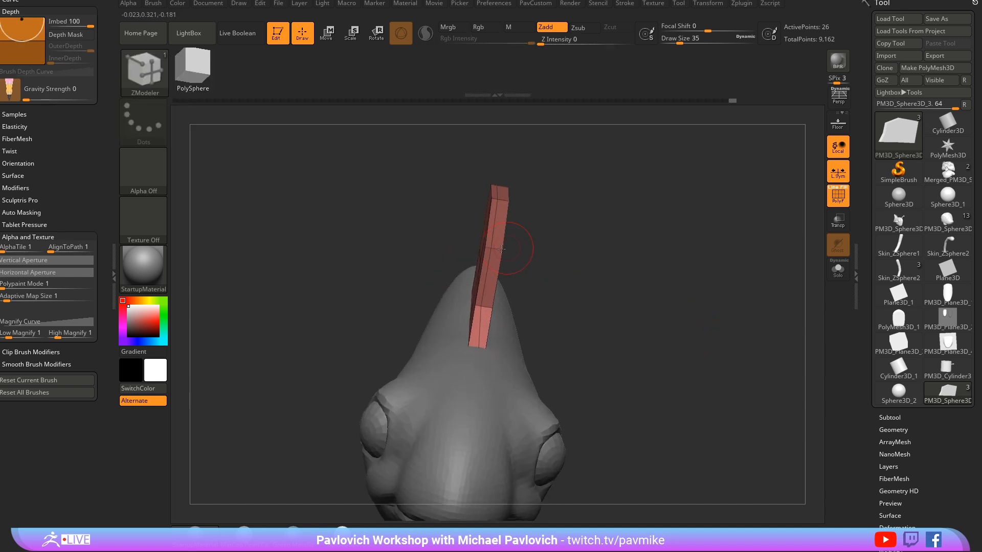
{"action": "key", "text": "space"}
{"action": "left_click", "coordinate": [494, 232], "text": "alt"}
{"action": "key", "text": "grave"}
{"action": "left_click", "coordinate": [596, 247]}
{"action": "mouse_move", "coordinate": [616, 276]}
{"action": "left_mouse_down", "text": "alt"}
{"action": "mouse_move", "coordinate": [612, 243]}
{"action": "mouse_move", "coordinate": [565, 236]}
{"action": "mouse_move", "coordinate": [738, 271]}
{"action": "mouse_move", "coordinate": [672, 282]}
{"action": "mouse_move", "coordinate": [653, 307]}
{"action": "mouse_move", "coordinate": [445, 355]}
{"action": "mouse_move", "coordinate": [583, 320]}
{"action": "left_mouse_up", "text": "alt"}
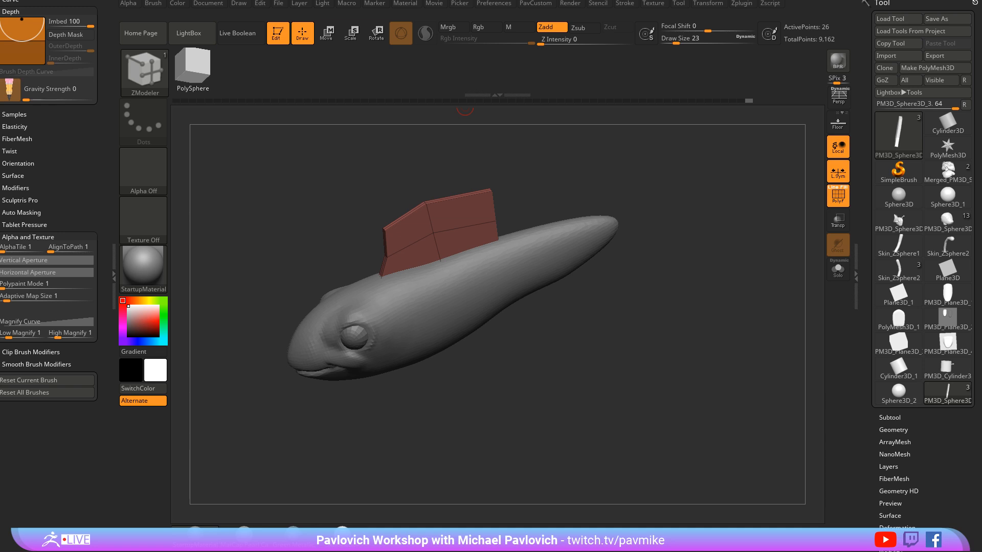
Step: Open the Subtool list to examine the separate eye, fin and body pieces
{"action": "left_click_drag", "start_coordinate": [867, 282], "coordinate": [882, 176]}
{"action": "left_click", "coordinate": [891, 170]}
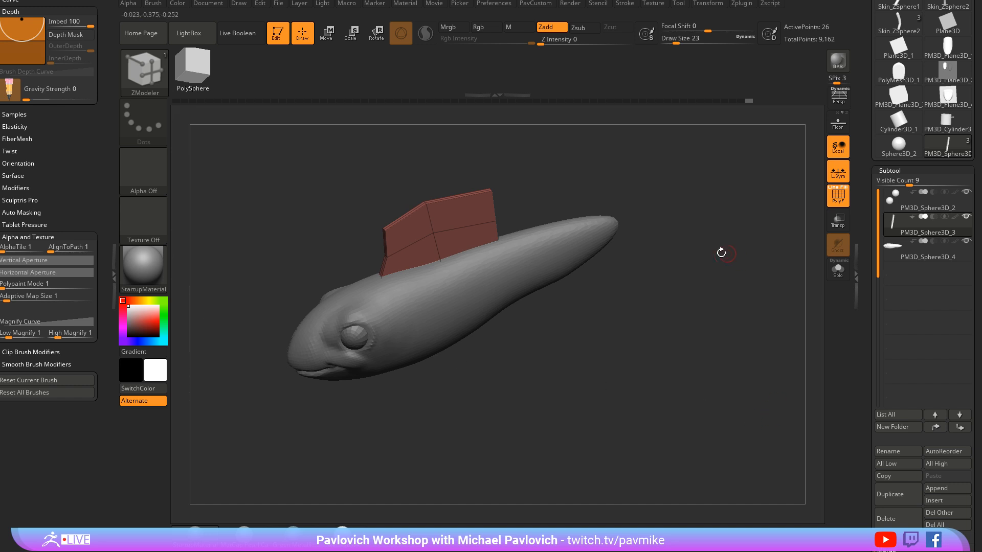
{"action": "left_click_drag", "start_coordinate": [719, 252], "coordinate": [765, 217]}
Step: Clear the canvas and place a new ZSphere in edit mode
{"action": "left_click", "coordinate": [271, 41]}
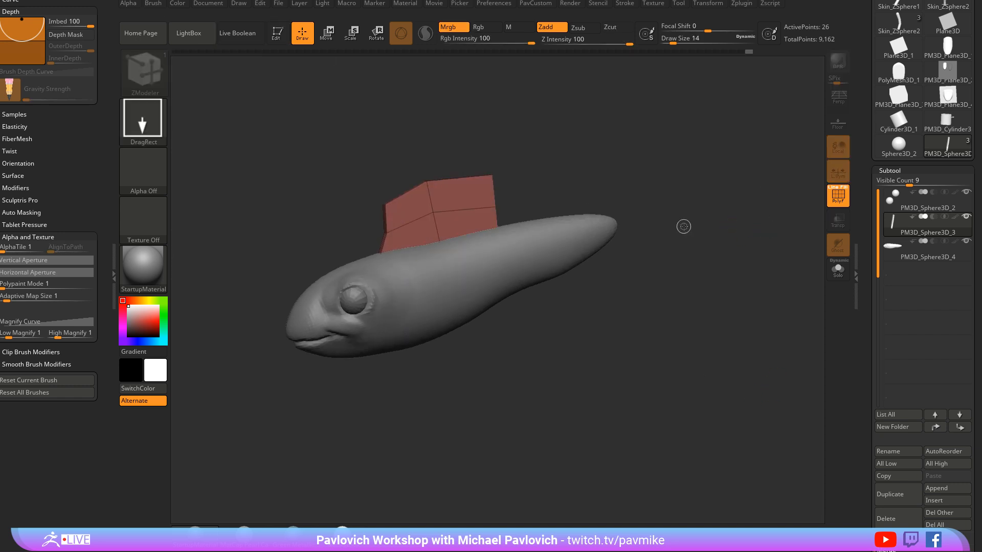
{"action": "key", "text": "ctrl+n"}
{"action": "scroll", "coordinate": [882, 190], "scroll_direction": "up", "scroll_amount": 10}
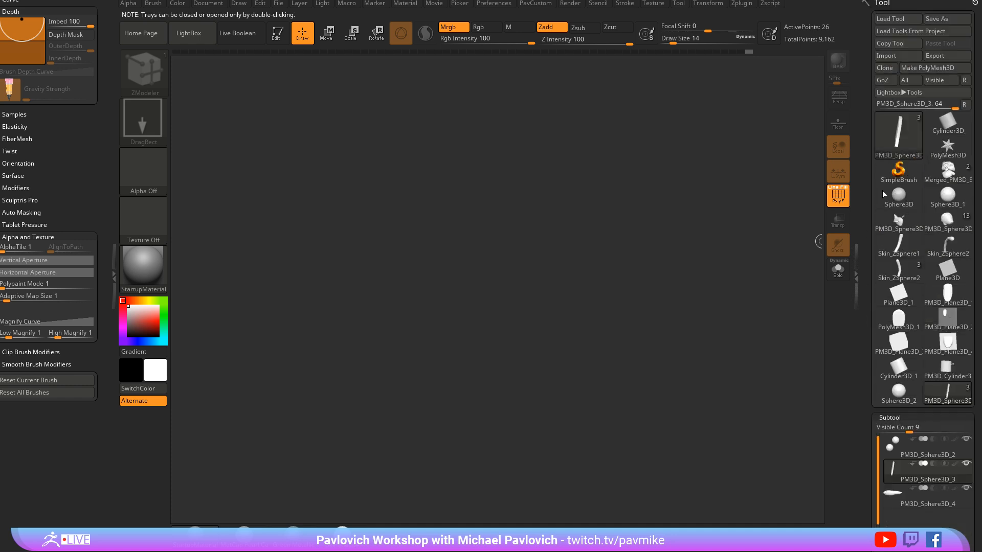
{"action": "left_click", "coordinate": [898, 134]}
{"action": "left_click", "coordinate": [559, 238]}
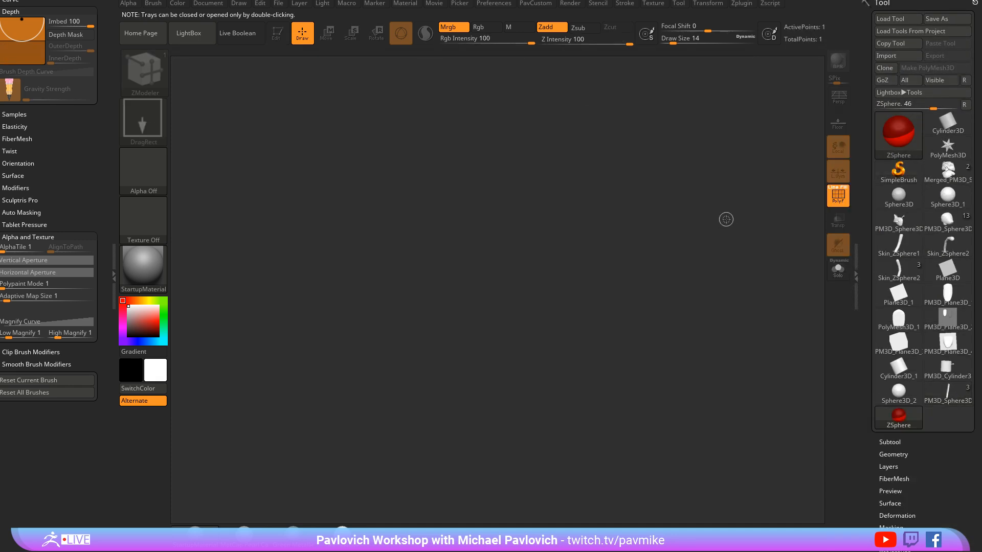
{"action": "left_click_drag", "start_coordinate": [724, 219], "coordinate": [734, 227]}
{"action": "left_click", "coordinate": [286, 44]}
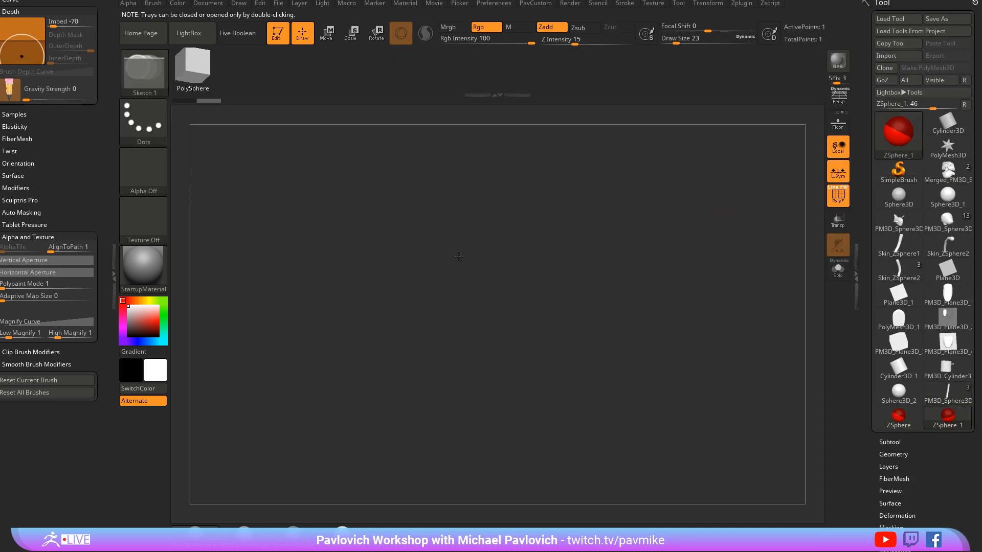
Step: Examine the ZSphere topology and adaptive skin options and the subpalettes offered for the ZSphere tool
{"action": "left_click_drag", "start_coordinate": [460, 256], "coordinate": [659, 248], "text": "alt"}
{"action": "left_click_drag", "start_coordinate": [527, 197], "coordinate": [697, 309], "text": "alt"}
{"action": "key", "text": "space"}
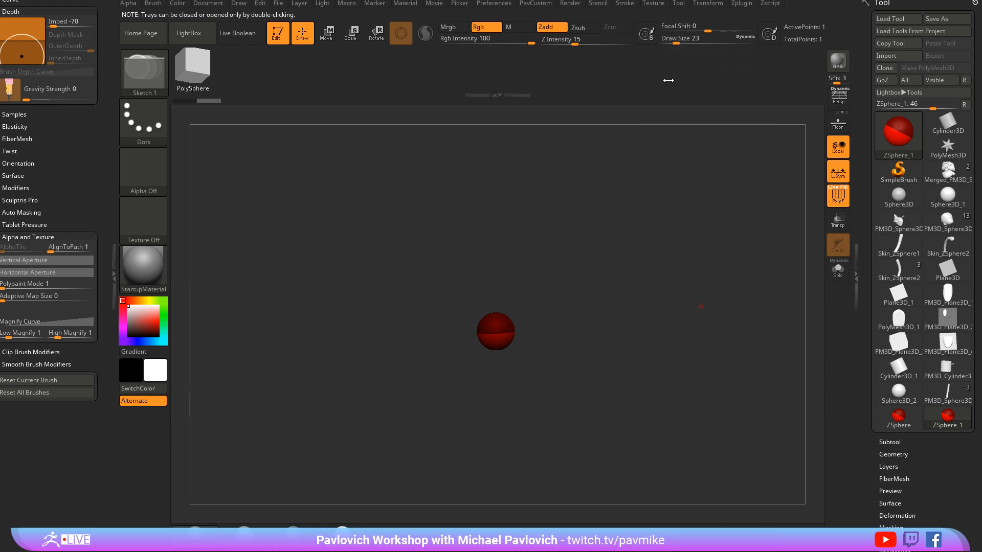
{"action": "key", "text": "space"}
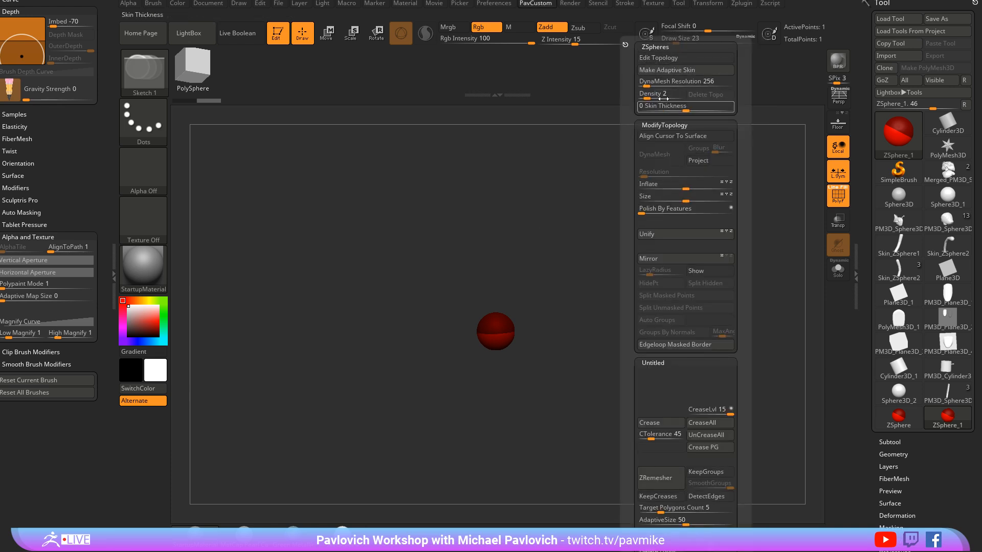
{"action": "left_click", "coordinate": [705, 65]}
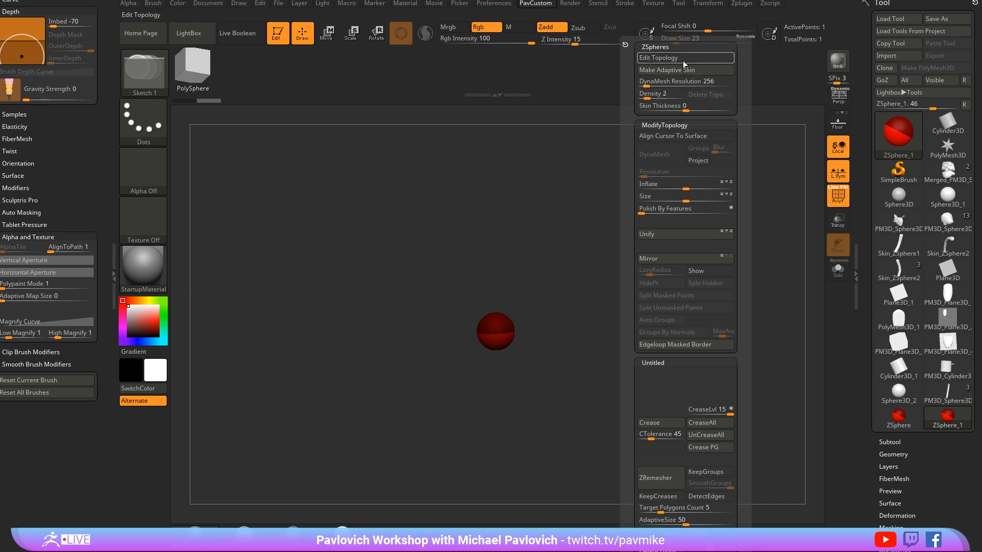
{"action": "left_click_drag", "start_coordinate": [925, 475], "coordinate": [926, 418]}
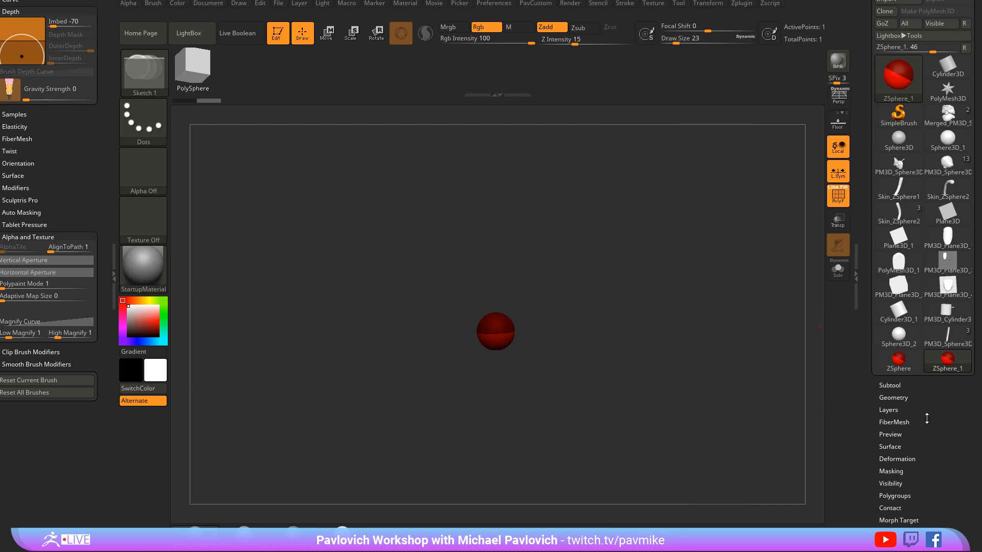
{"action": "right_click_drag", "start_coordinate": [624, 307], "coordinate": [661, 336], "text": "ctrl"}
{"action": "key", "text": "space"}
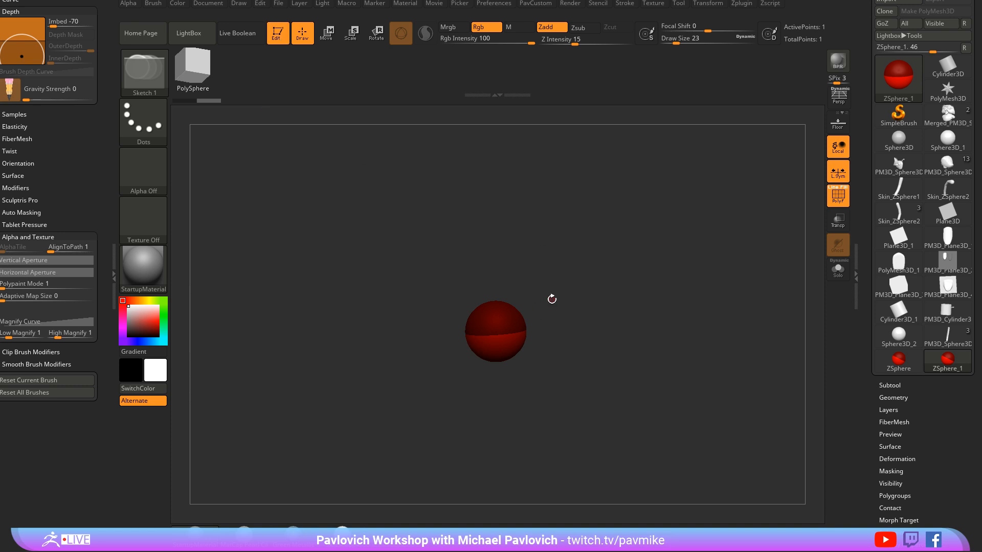
{"action": "key", "text": "ctrl"}
{"action": "left_click_drag", "start_coordinate": [602, 232], "coordinate": [634, 224], "text": "shift"}
Step: Leave edit mode, clear the ZSphere from the canvas and select the SimpleBrush tool
{"action": "left_click", "coordinate": [276, 32]}
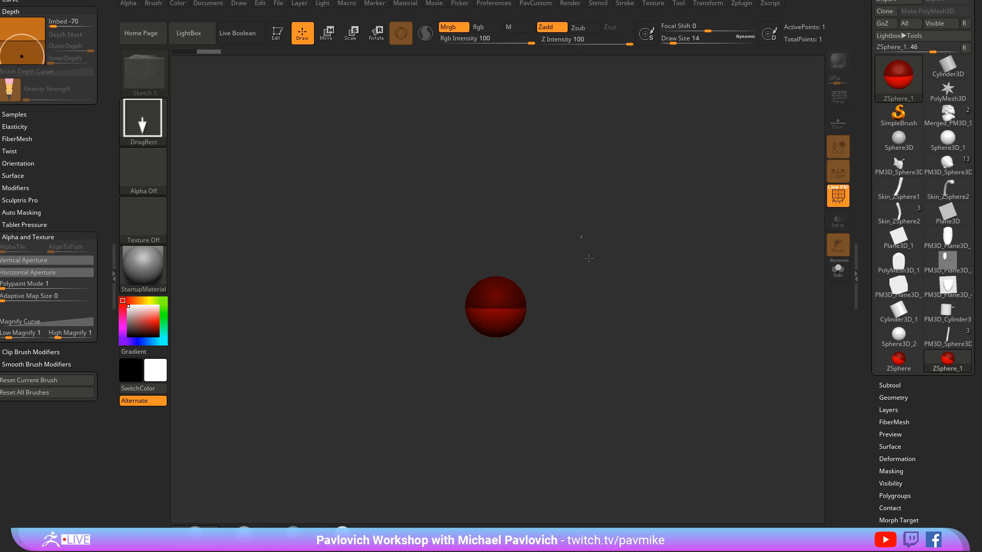
{"action": "key", "text": "ctrl+n"}
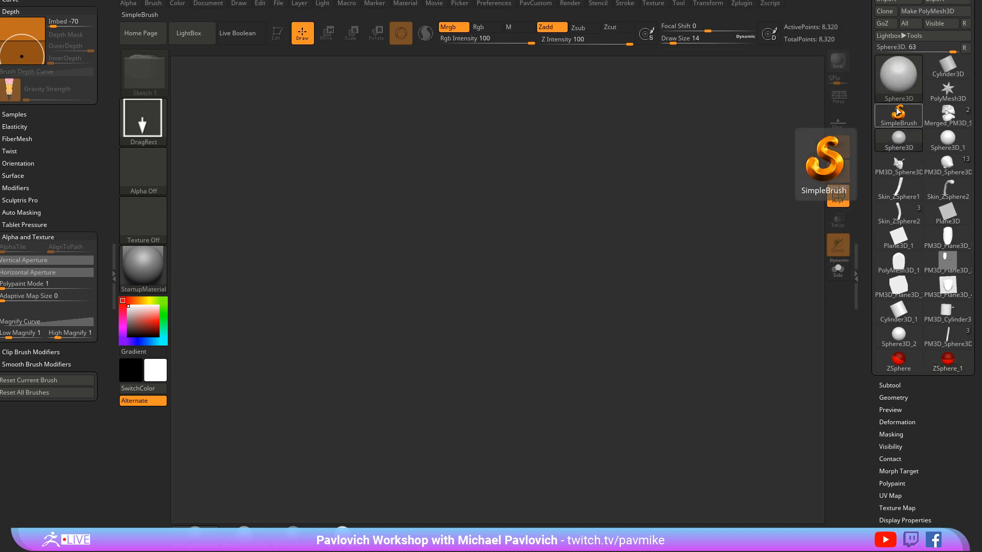
{"action": "left_click", "coordinate": [898, 114]}
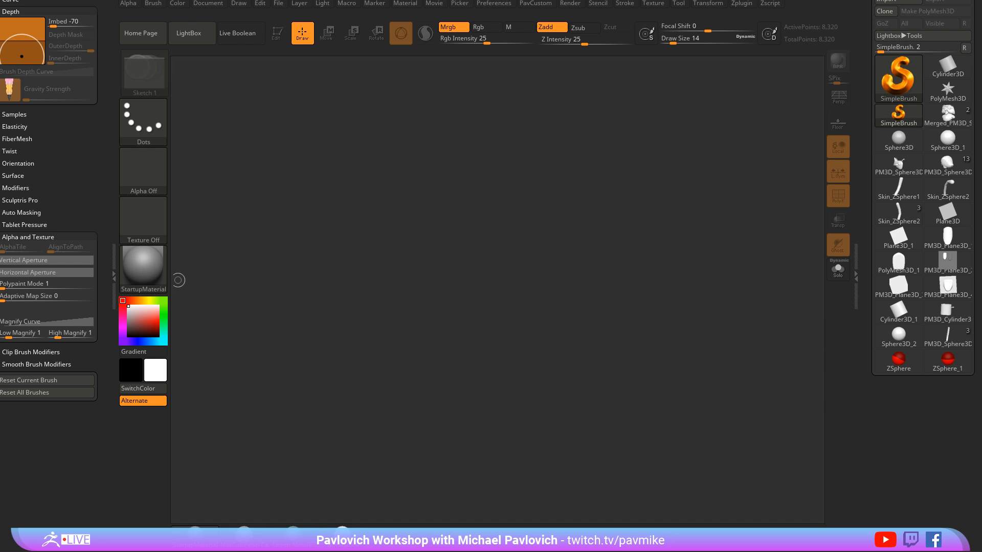
Step: Switch to the browser to view the ArtStation blog posts, and return to ZBrush
{"action": "key", "text": "alt+Tab"}
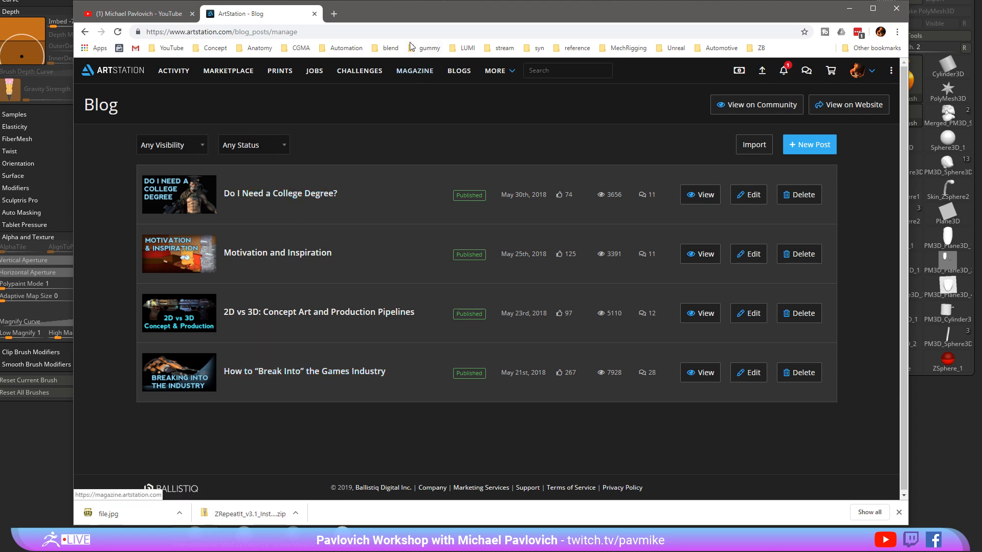
{"action": "key", "text": "alt+Tab"}
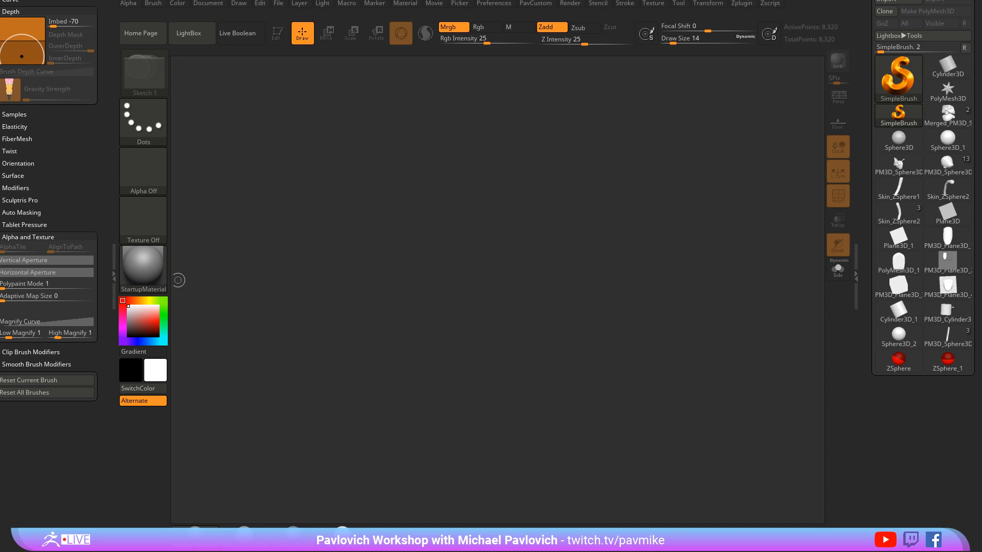
Step: Switch to the browser to look through the gallery of an artist's ArtStation portfolio, and return to ZBrush
{"action": "key", "text": "ctrl+s"}
{"action": "key", "text": "alt+Tab"}
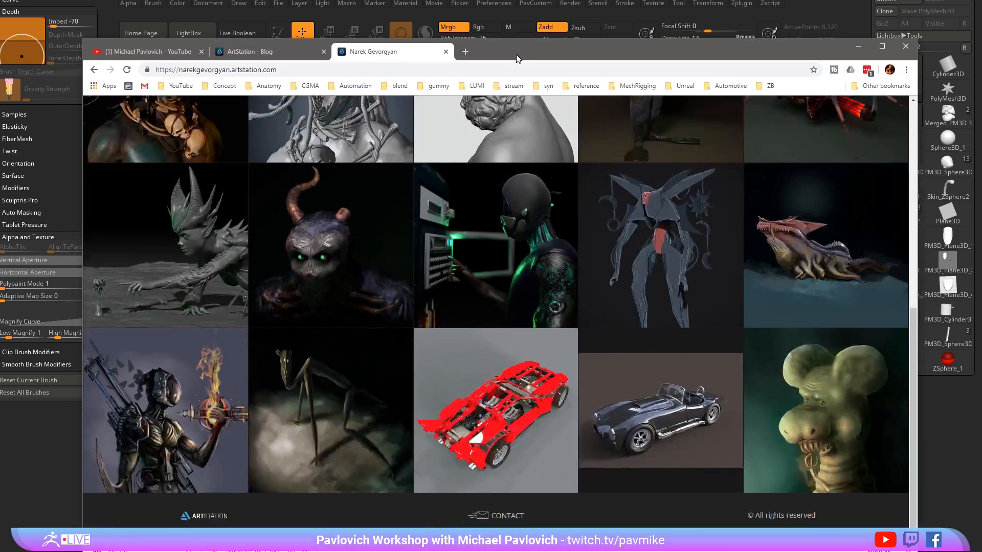
{"action": "scroll", "coordinate": [530, 335], "scroll_direction": "up", "scroll_amount": 2}
{"action": "scroll", "coordinate": [530, 335], "scroll_direction": "up", "scroll_amount": 5}
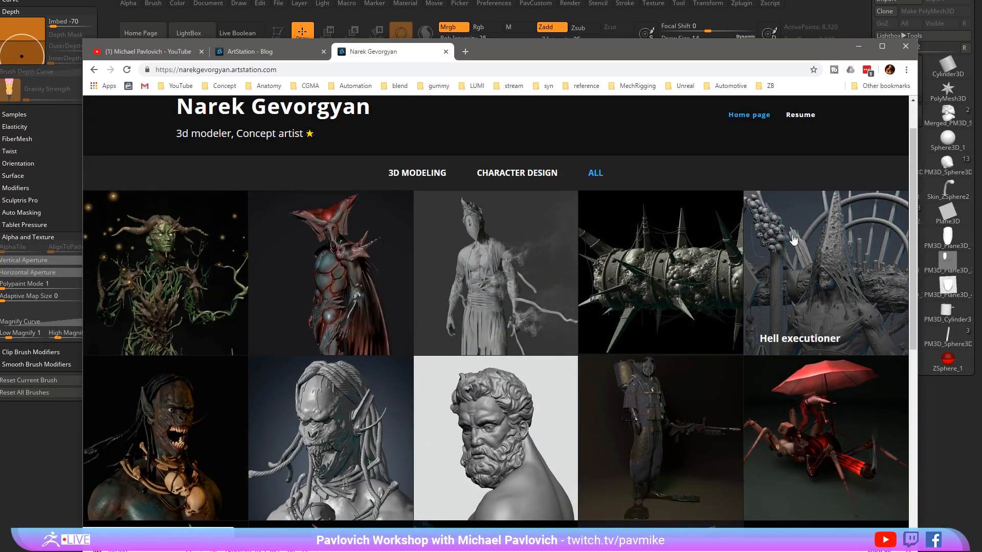
{"action": "scroll", "coordinate": [303, 395], "scroll_direction": "down", "scroll_amount": 3}
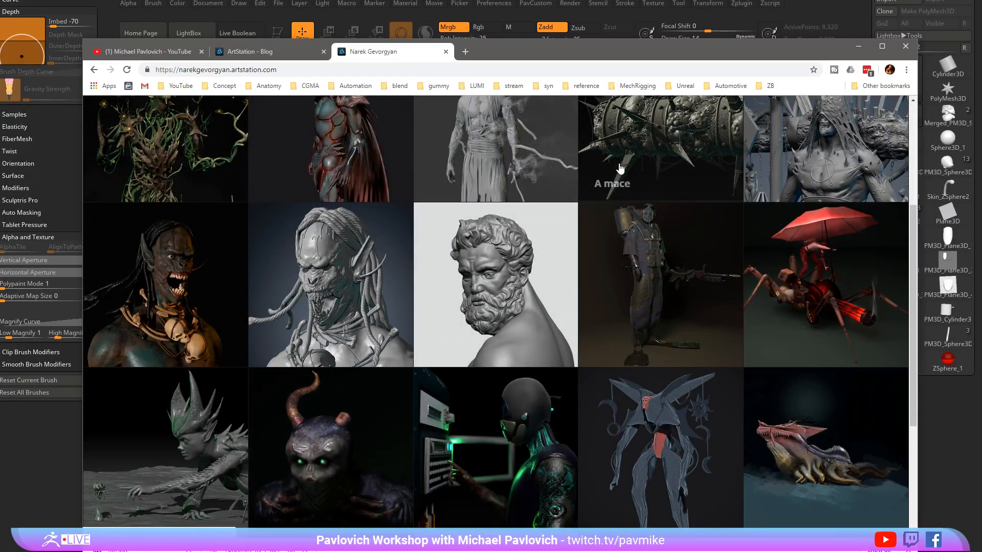
{"action": "scroll", "coordinate": [617, 218], "scroll_direction": "down", "scroll_amount": 2}
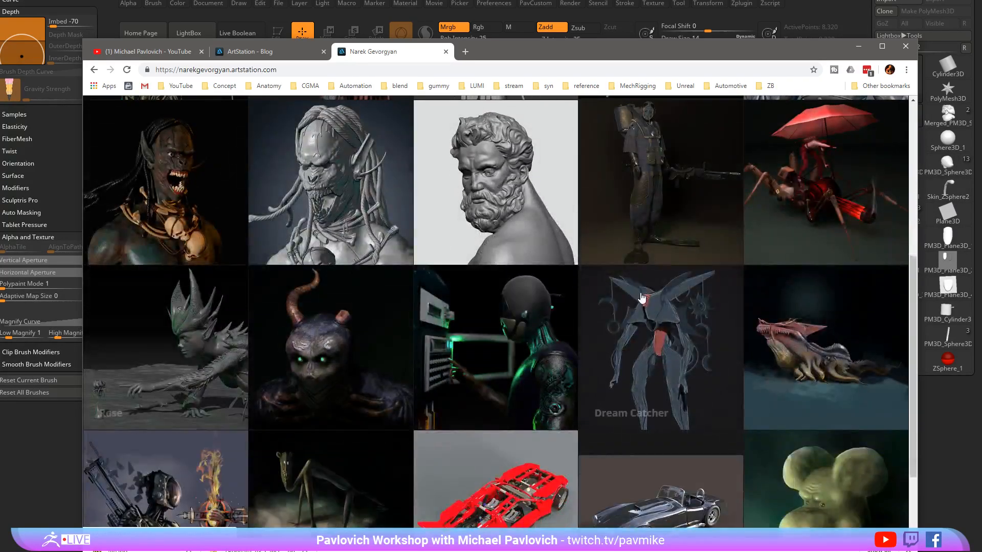
{"action": "scroll", "coordinate": [563, 332], "scroll_direction": "down", "scroll_amount": 2}
{"action": "key", "text": "alt+Tab"}
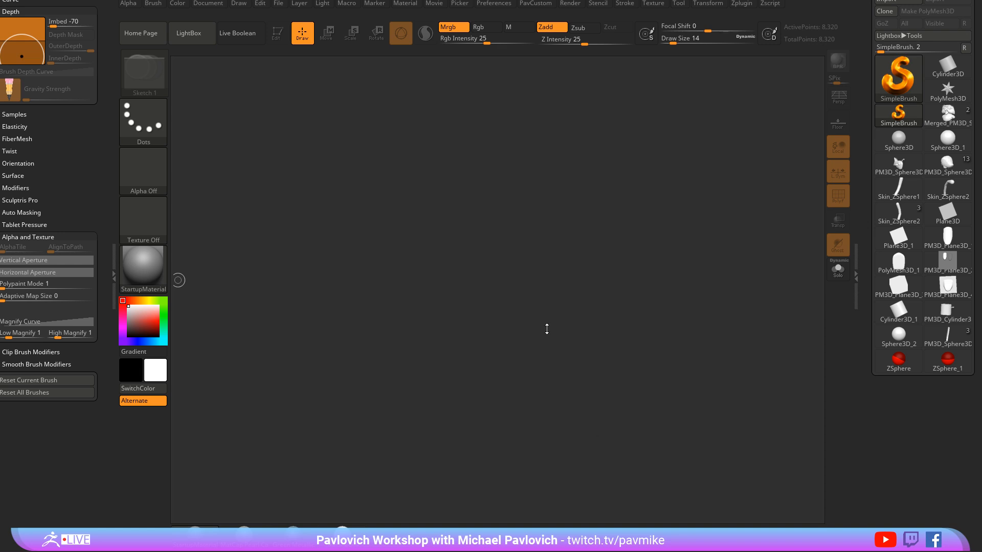
Step: Place the PM3D_Sphere3D_7 tool on the cleared canvas with the DragRect stroke and enter edit mode
{"action": "left_click", "coordinate": [946, 167]}
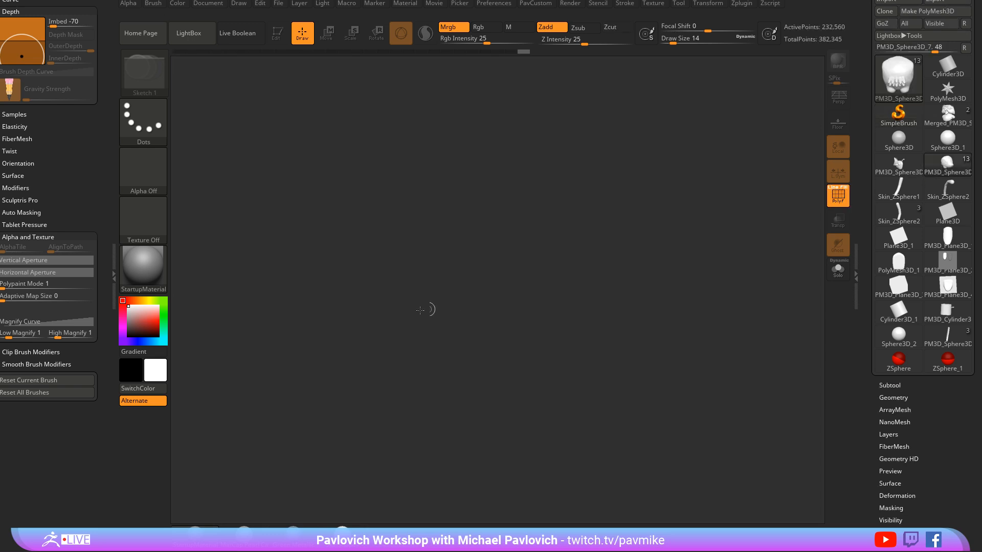
{"action": "left_click_drag", "start_coordinate": [417, 338], "coordinate": [467, 432]}
{"action": "key", "text": "ctrl+n"}
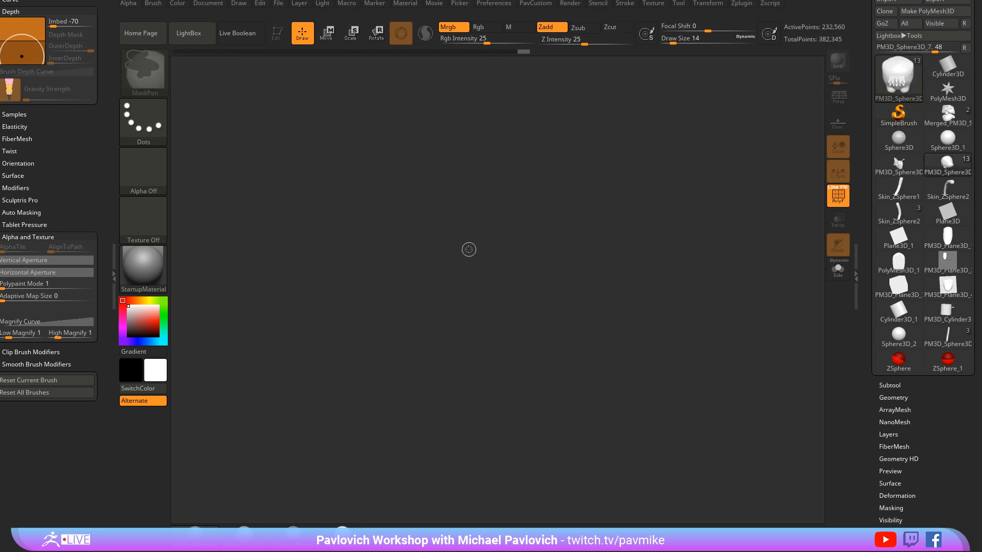
{"action": "left_click", "coordinate": [160, 127]}
{"action": "left_click", "coordinate": [274, 138]}
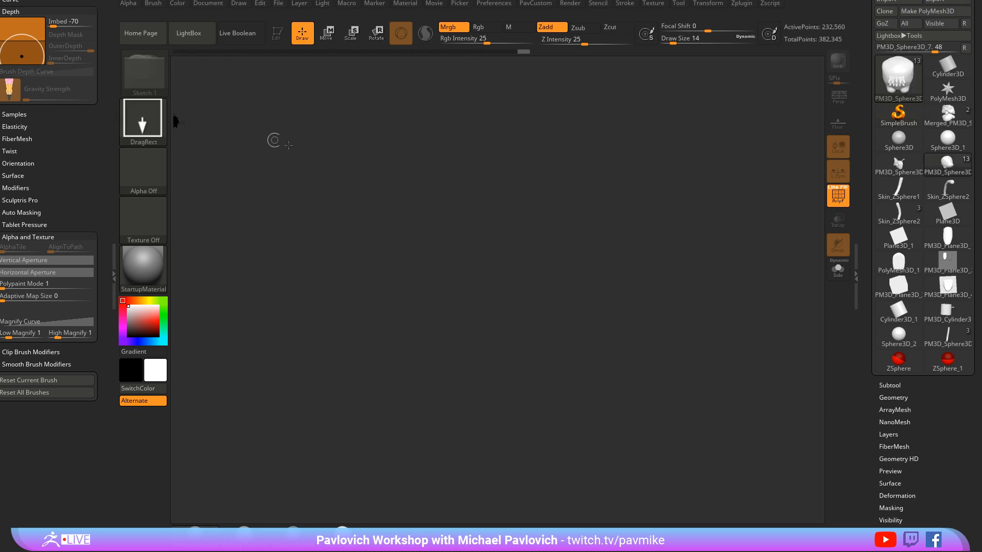
{"action": "left_click_drag", "start_coordinate": [460, 299], "coordinate": [511, 386]}
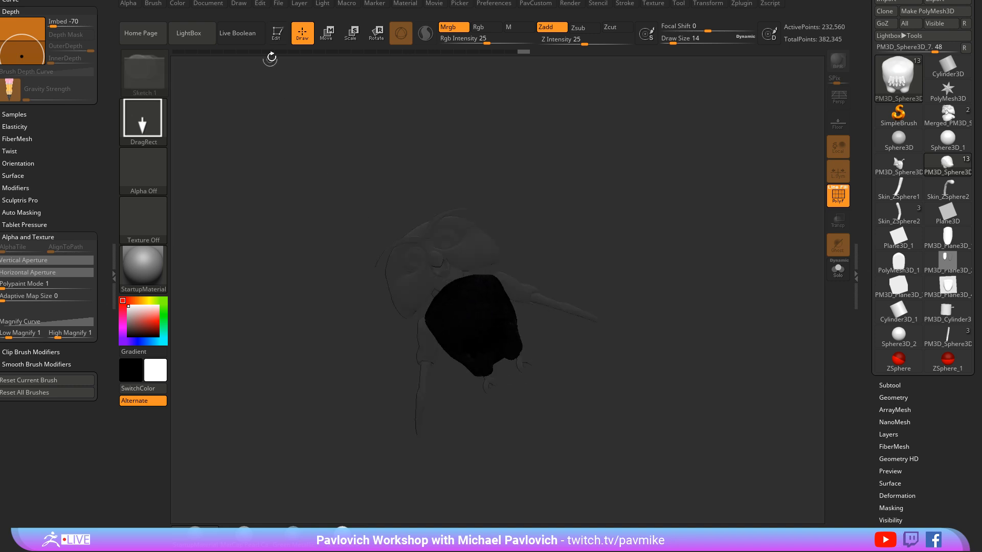
{"action": "left_click", "coordinate": [276, 32]}
{"action": "left_click_drag", "start_coordinate": [597, 226], "coordinate": [560, 257]}
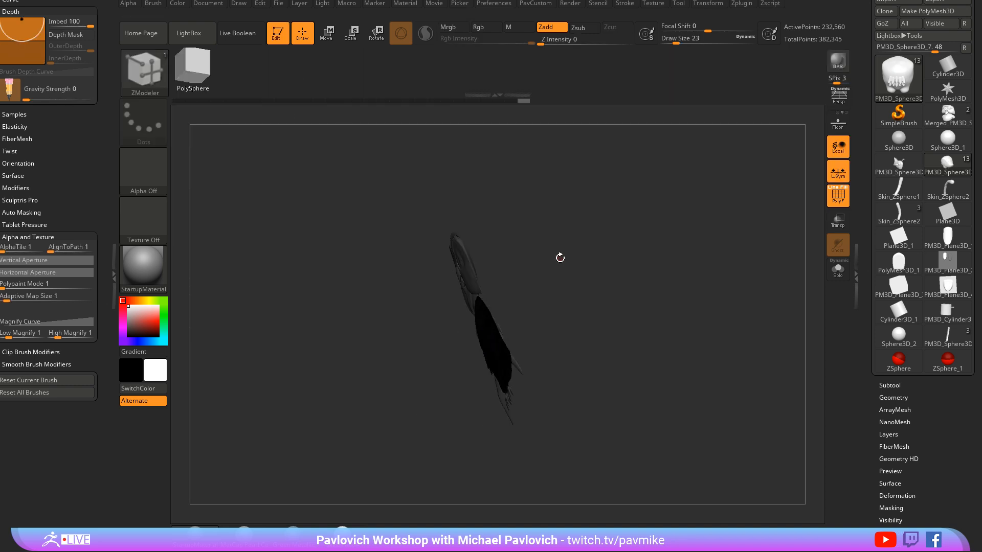
Step: Leave edit mode, clear the canvas, and close ZBrush to restart it with a fresh session
{"action": "left_click", "coordinate": [276, 32]}
{"action": "key", "text": "ctrl+n"}
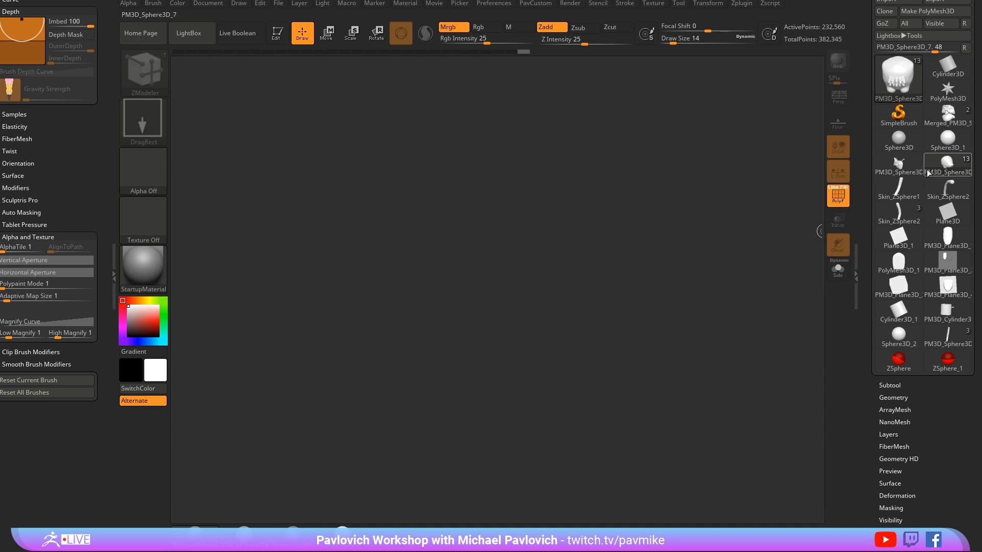
{"action": "mouse_move", "coordinate": [931, 171]}
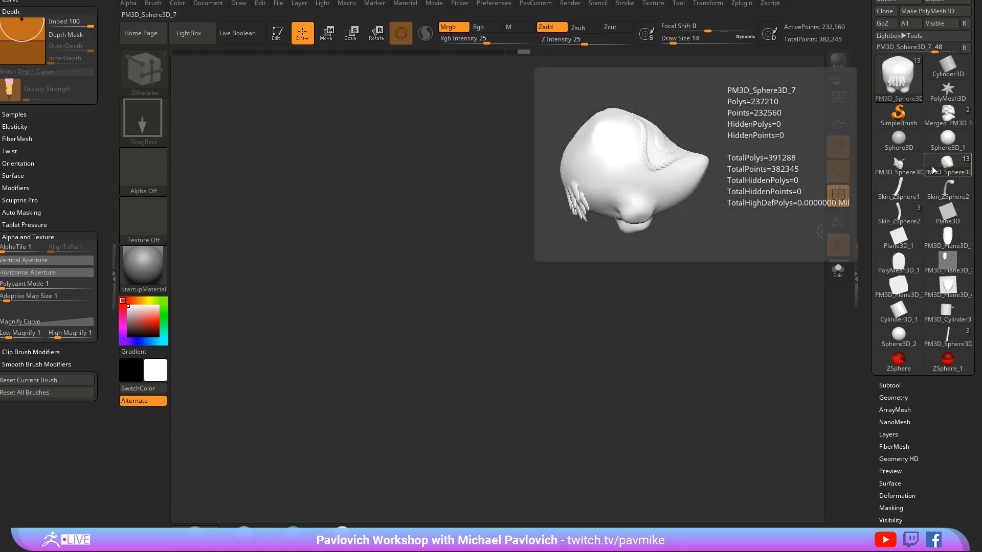
{"action": "left_click", "coordinate": [976, 3]}
{"action": "left_click", "coordinate": [503, 245]}
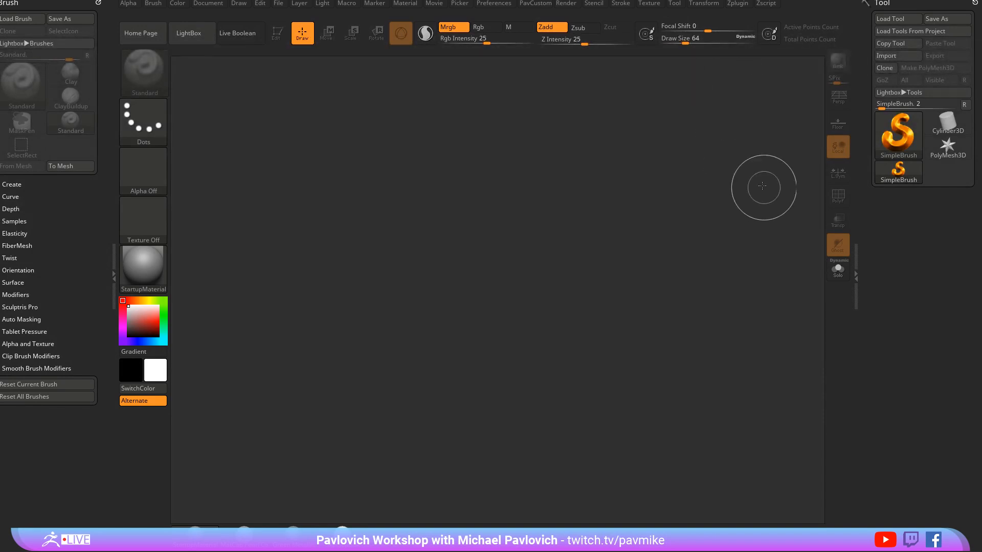
Step: Try to open the QS_3392.ZPR project from the LightBox QuickSave files without saving the current project's changes
{"action": "left_click", "coordinate": [744, 157]}
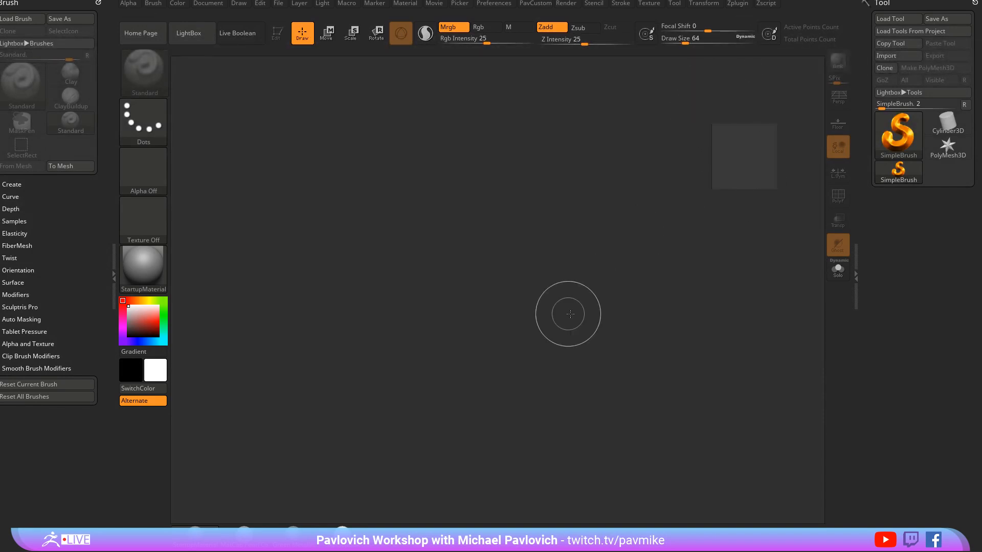
{"action": "key", "text": "comma"}
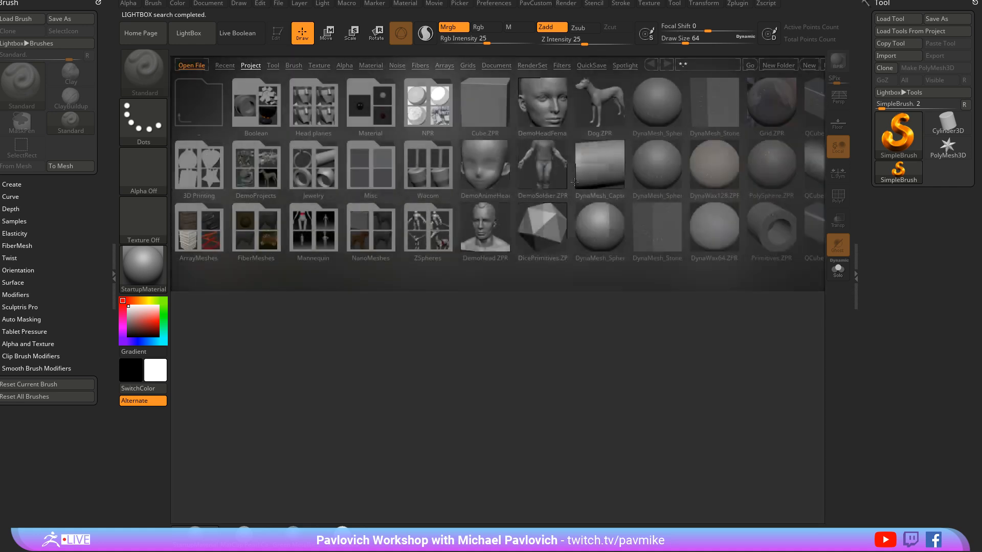
{"action": "left_click", "coordinate": [593, 66]}
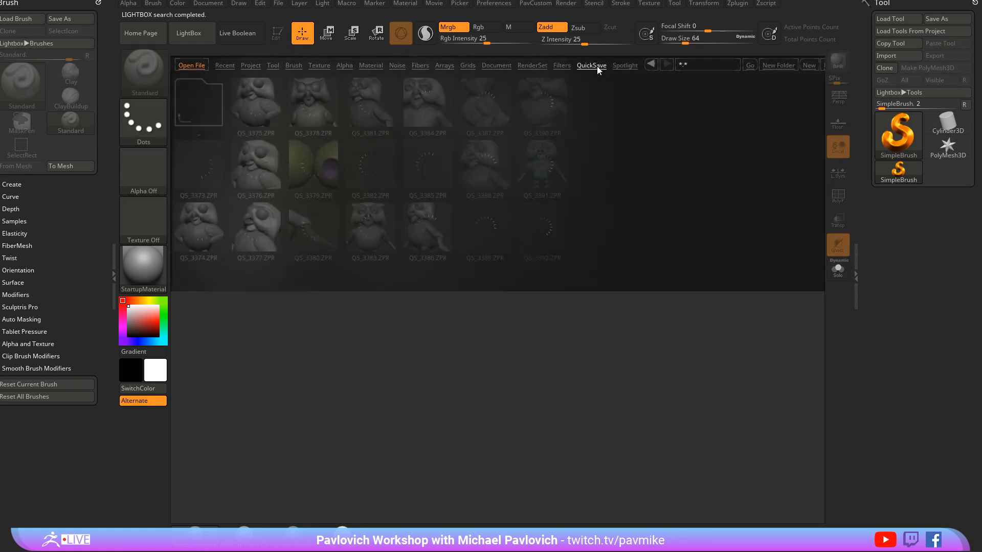
{"action": "double_click", "coordinate": [539, 244]}
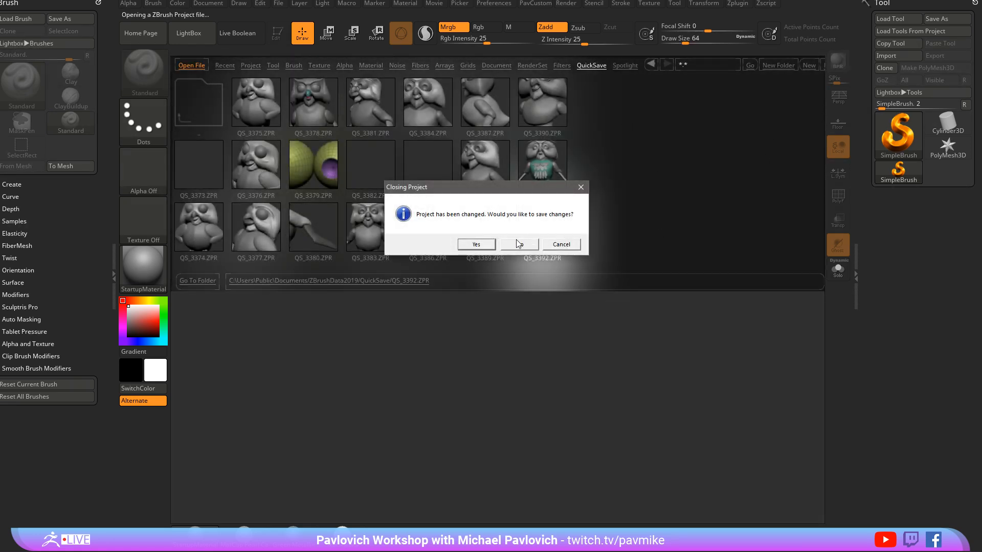
{"action": "left_click", "coordinate": [518, 244]}
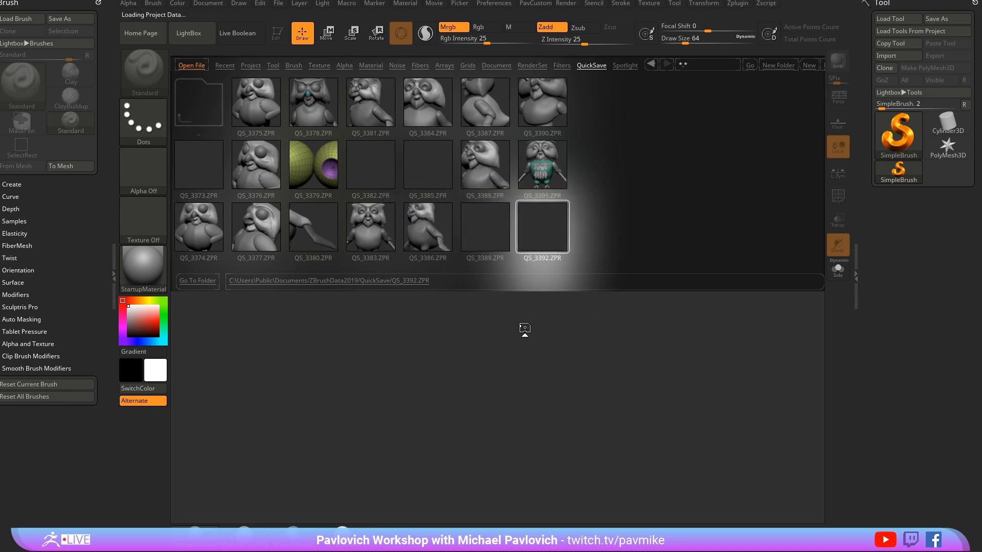
{"action": "left_click", "coordinate": [561, 246]}
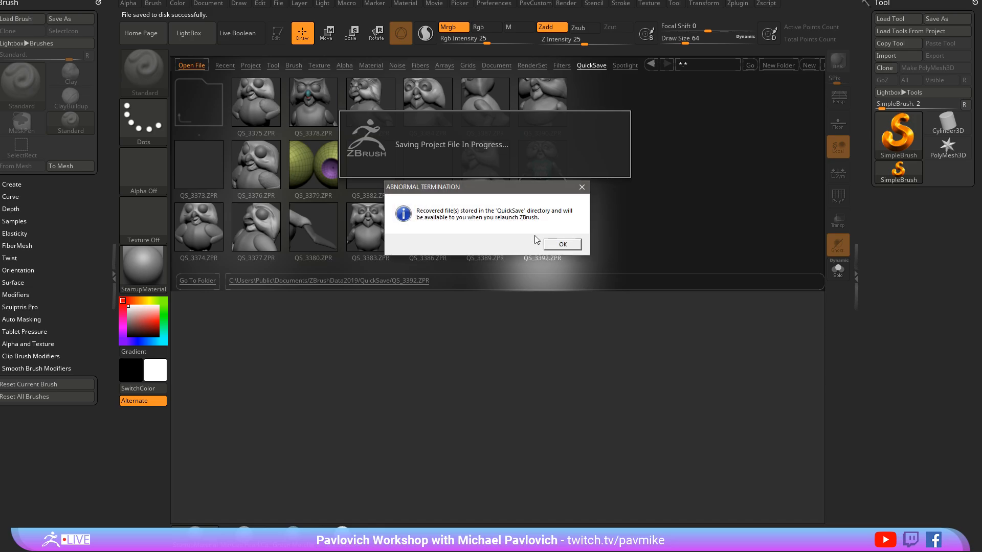
{"action": "left_click", "coordinate": [554, 245]}
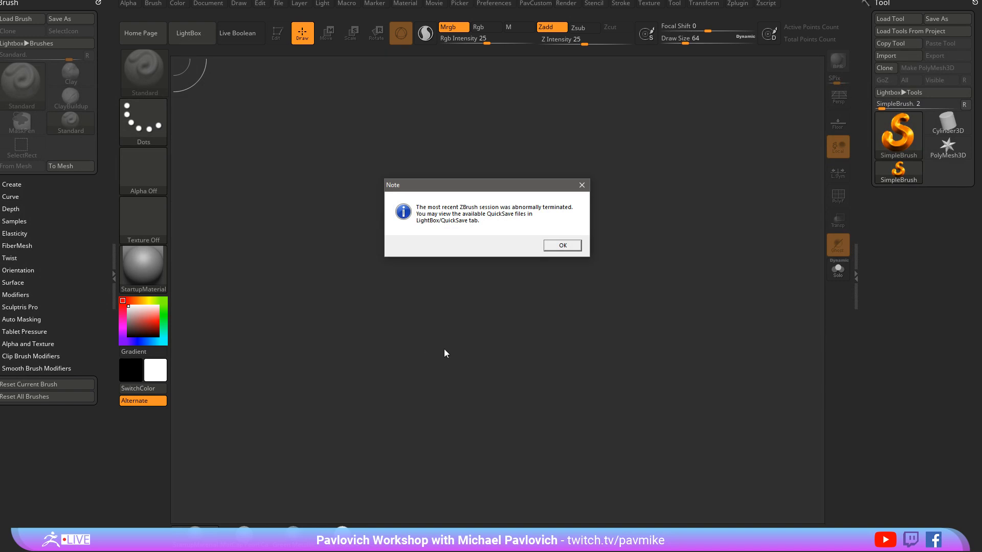
Step: Dismiss the startup note and restore the QS_3391.ZPR project from the LightBox QuickSave files
{"action": "left_click", "coordinate": [554, 245]}
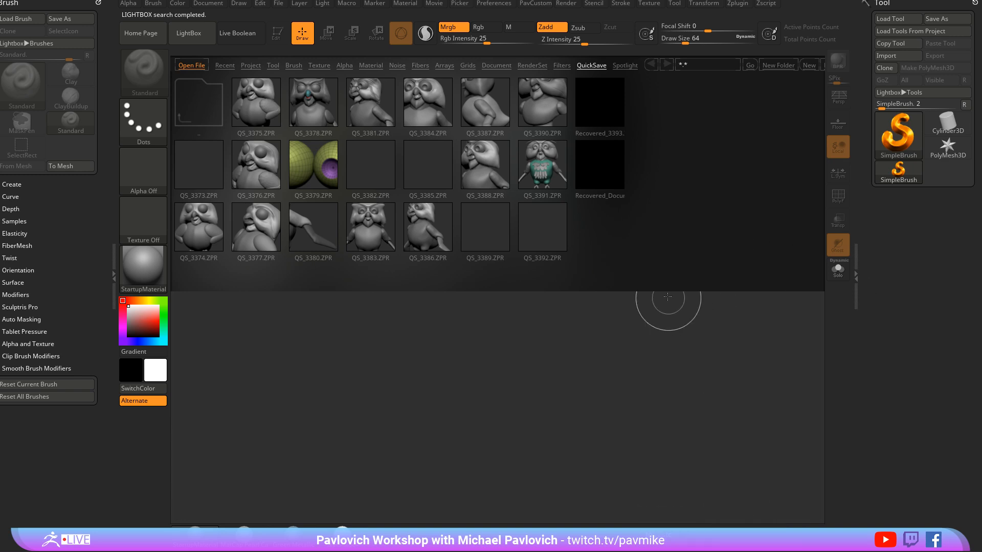
{"action": "key", "text": "s"}
{"action": "mouse_move", "coordinate": [613, 401]}
{"action": "left_mouse_down"}
{"action": "mouse_move", "coordinate": [595, 400]}
{"action": "mouse_move", "coordinate": [605, 401]}
{"action": "left_mouse_up"}
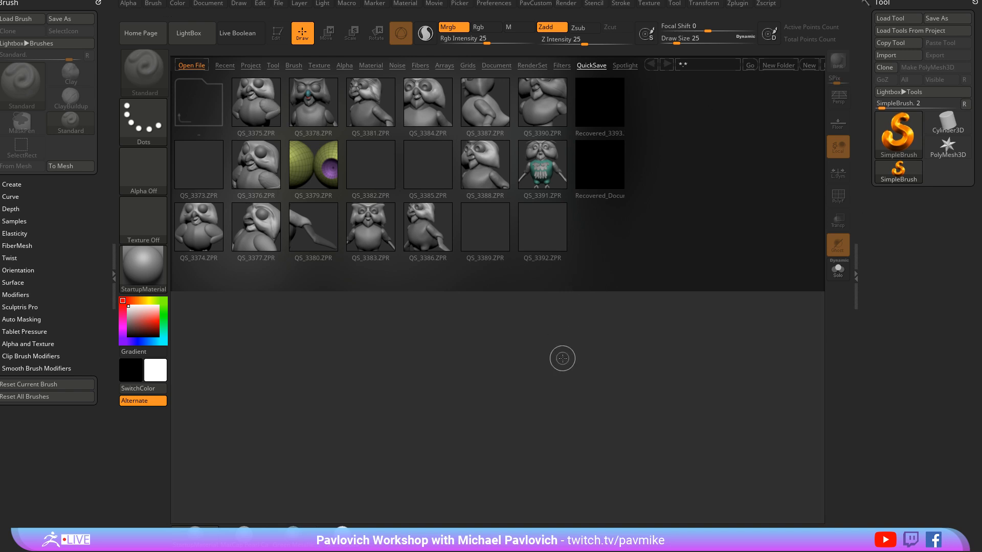
{"action": "key", "text": "s"}
{"action": "left_click_drag", "start_coordinate": [563, 359], "coordinate": [578, 361]}
{"action": "key", "text": "s"}
{"action": "double_click", "coordinate": [541, 164]}
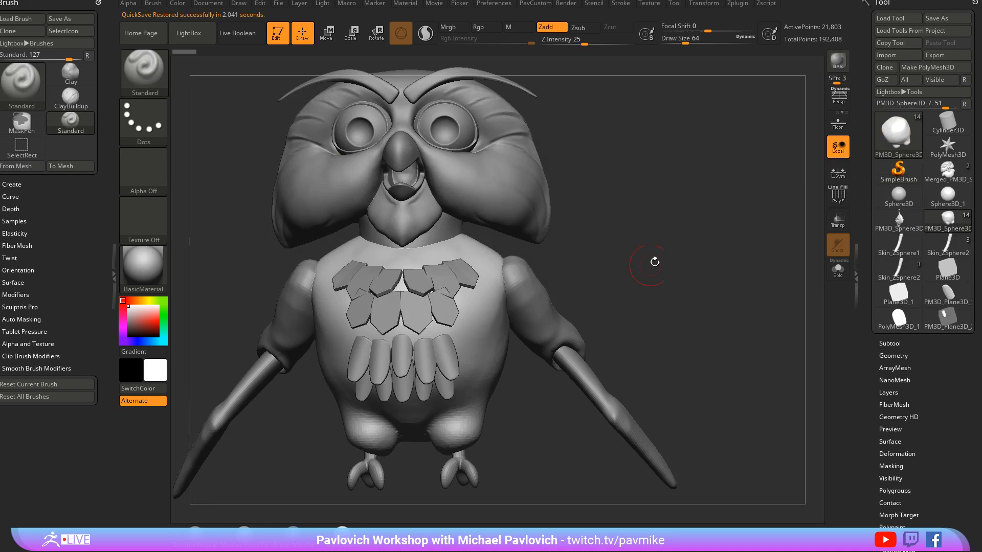
Step: Examine the restored owl from several angles with a smaller brush and activate the PM3D_Sphere3D_15 subtool on its face
{"action": "mouse_move", "coordinate": [655, 262]}
{"action": "left_mouse_down"}
{"action": "mouse_move", "coordinate": [655, 279]}
{"action": "mouse_move", "coordinate": [602, 263]}
{"action": "mouse_move", "coordinate": [674, 264]}
{"action": "mouse_move", "coordinate": [672, 290]}
{"action": "mouse_move", "coordinate": [703, 309]}
{"action": "mouse_move", "coordinate": [647, 291]}
{"action": "left_mouse_up"}
{"action": "key", "text": "s"}
{"action": "left_click_drag", "start_coordinate": [648, 274], "coordinate": [660, 288], "text": "alt"}
{"action": "left_click", "coordinate": [571, 210], "text": "alt"}
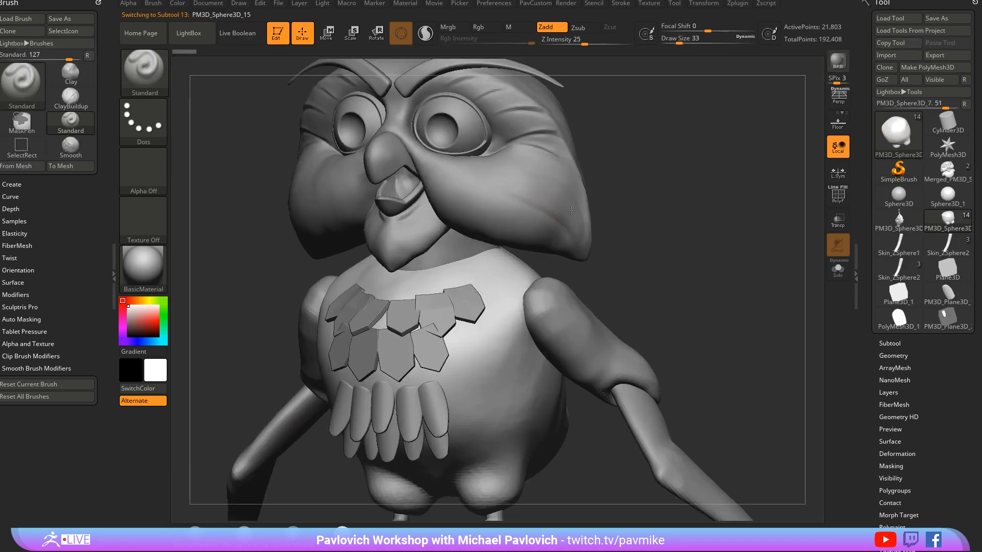
{"action": "mouse_move", "coordinate": [685, 131]}
{"action": "left_mouse_down", "text": "alt"}
{"action": "mouse_move", "coordinate": [719, 219]}
{"action": "mouse_move", "coordinate": [735, 232]}
{"action": "left_mouse_up", "text": "alt"}
{"action": "key", "text": "s"}
{"action": "mouse_move", "coordinate": [735, 233]}
{"action": "left_mouse_down"}
{"action": "mouse_move", "coordinate": [718, 214]}
{"action": "mouse_move", "coordinate": [703, 222]}
{"action": "mouse_move", "coordinate": [743, 218]}
{"action": "left_mouse_up"}
{"action": "left_click", "coordinate": [196, 522]}
{"action": "key", "text": "s"}
Step: Make the PM3D_Sphere3D_2 subtool of the owl active and expand the list of its subtools
{"action": "left_click", "coordinate": [422, 250], "text": "alt"}
{"action": "key", "text": "s"}
{"action": "key", "text": "s"}
{"action": "left_click_drag", "start_coordinate": [762, 232], "coordinate": [791, 228], "text": "alt"}
{"action": "left_click_drag", "start_coordinate": [877, 348], "coordinate": [880, 280]}
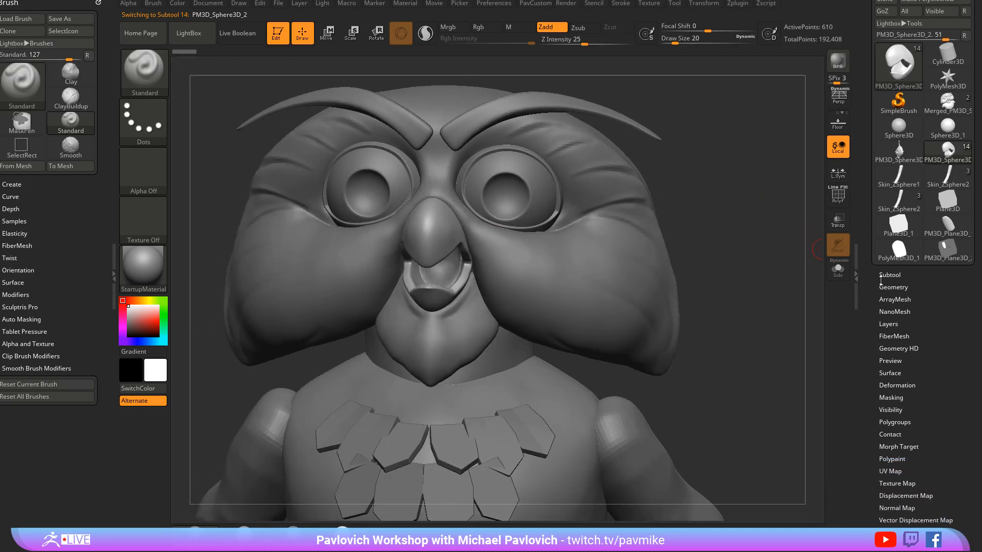
{"action": "left_click", "coordinate": [880, 276]}
{"action": "mouse_move", "coordinate": [800, 284]}
{"action": "left_mouse_down"}
{"action": "mouse_move", "coordinate": [769, 285]}
{"action": "mouse_move", "coordinate": [782, 307]}
{"action": "mouse_move", "coordinate": [778, 293]}
{"action": "mouse_move", "coordinate": [793, 291]}
{"action": "left_mouse_up"}
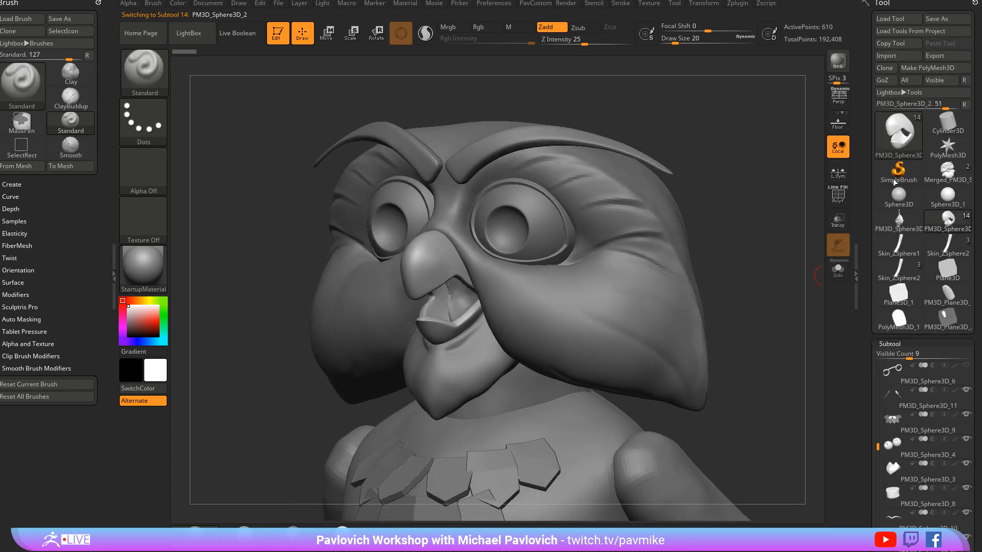
Step: Save the owl as a ZTool in the streaming/Owl folder, basing its file name on OwlRefine
{"action": "scroll", "coordinate": [892, 179], "scroll_direction": "up", "scroll_amount": 3}
{"action": "left_click", "coordinate": [933, 23]}
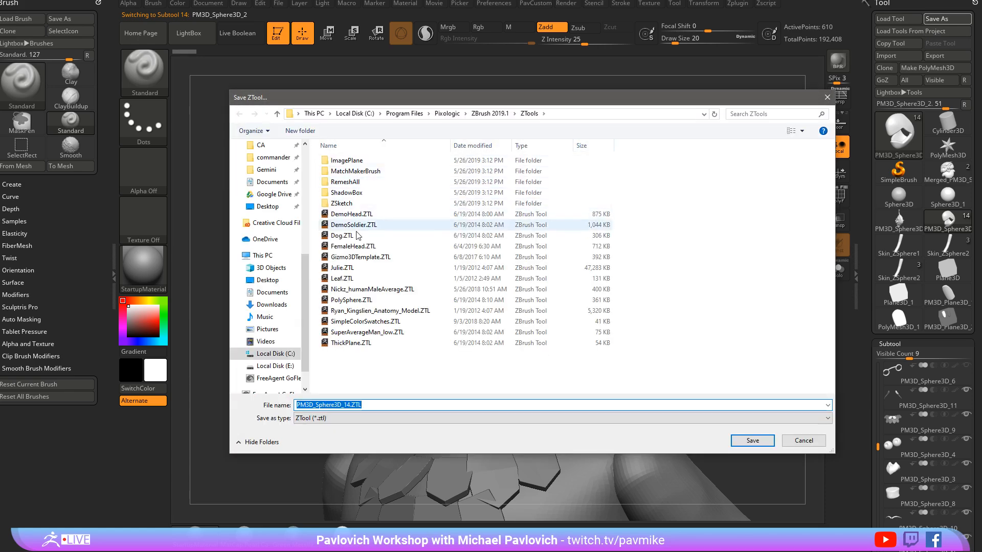
{"action": "scroll", "coordinate": [294, 236], "scroll_direction": "up", "scroll_amount": 6}
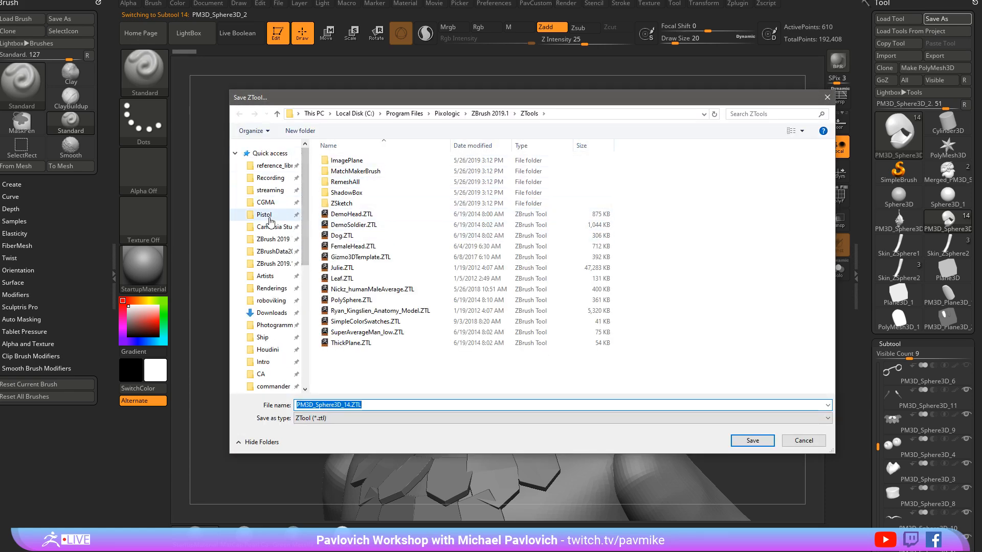
{"action": "left_click", "coordinate": [270, 189]}
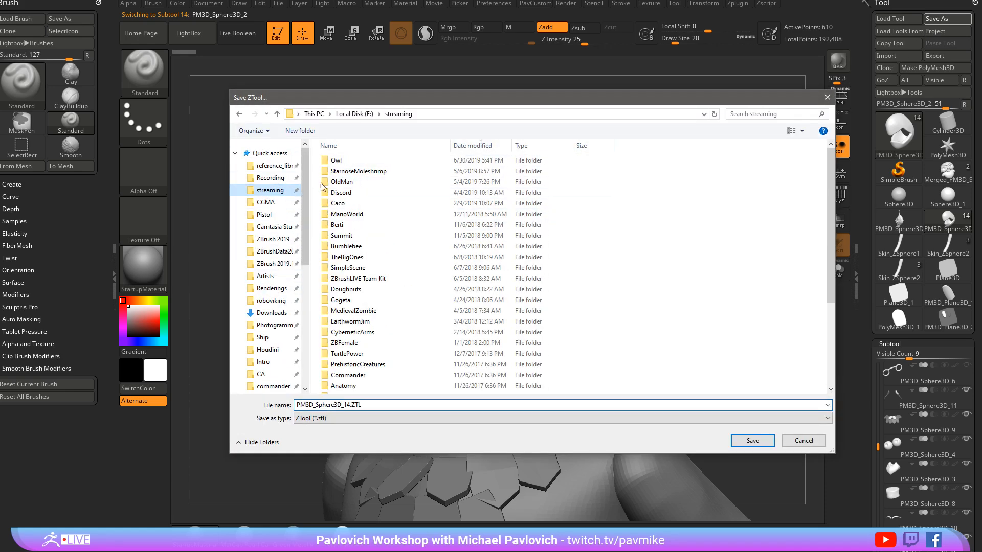
{"action": "double_click", "coordinate": [357, 162]}
{"action": "left_click", "coordinate": [350, 160]}
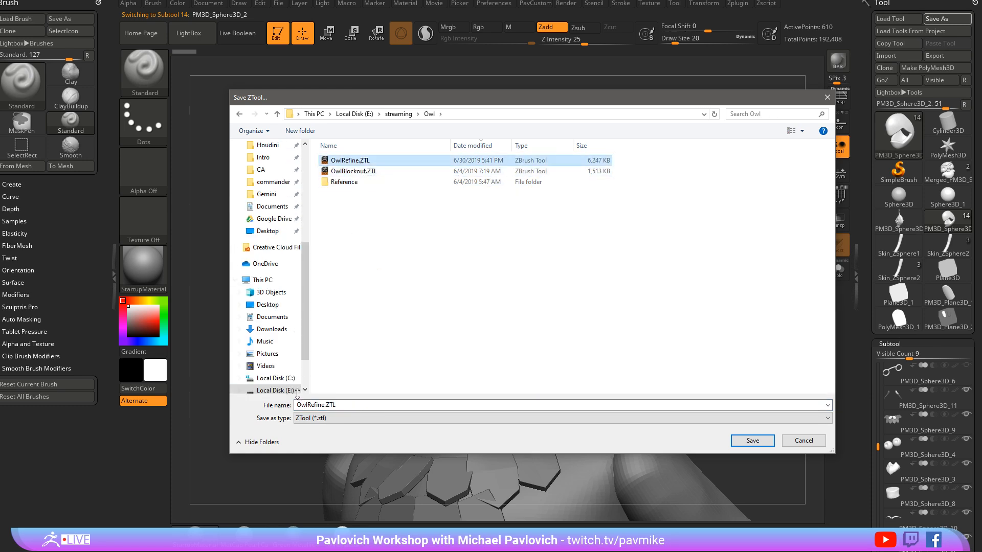
{"action": "double_click", "coordinate": [309, 405]}
{"action": "left_click", "coordinate": [326, 406]}
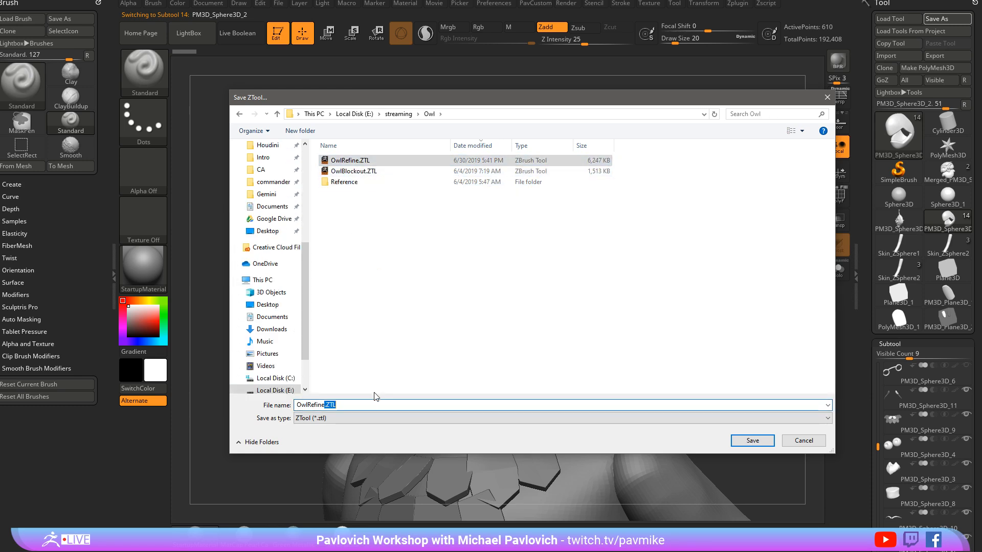
{"action": "key", "text": "Return"}
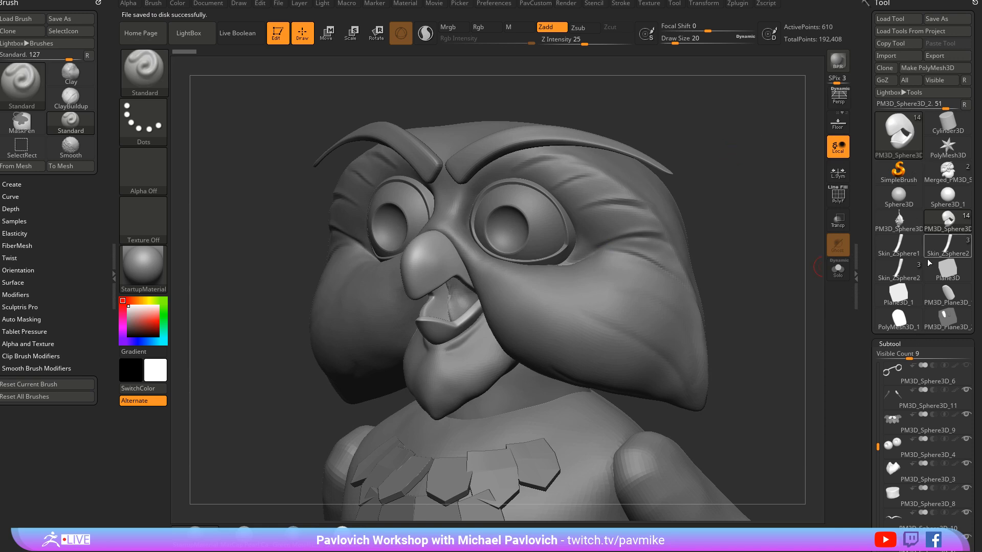
Step: Initialize ZBrush and confirm the reset to clear the owl and all loaded tools
{"action": "left_click", "coordinate": [497, 3]}
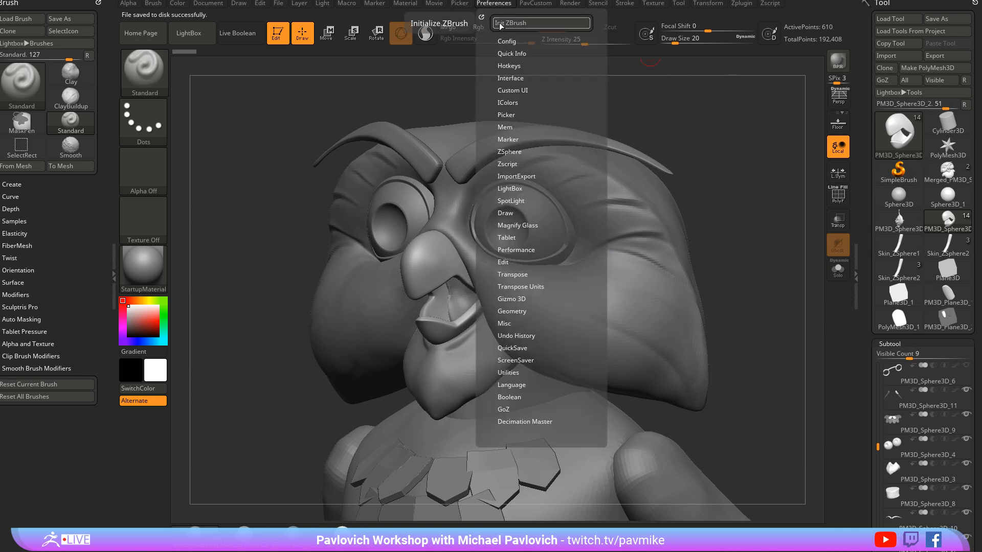
{"action": "left_click", "coordinate": [500, 23]}
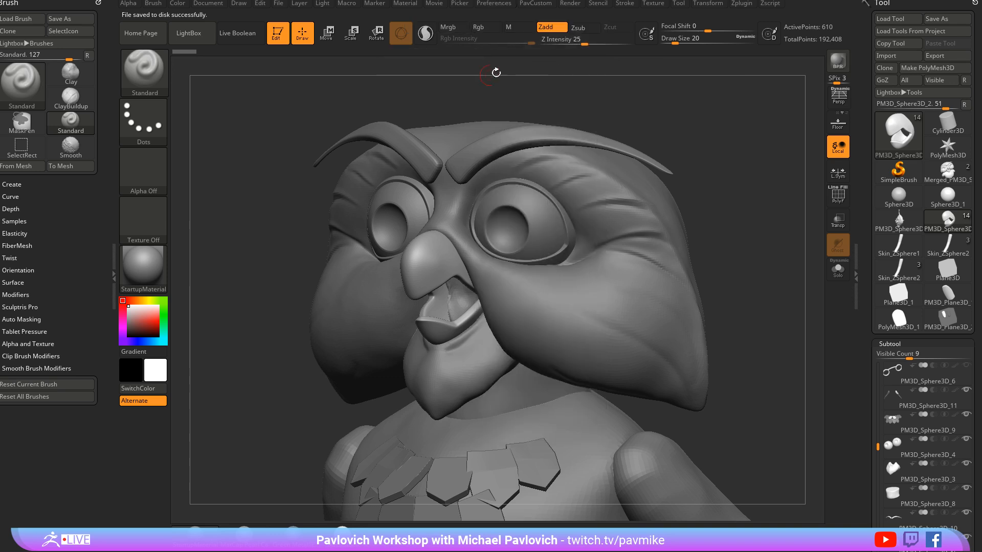
{"action": "left_click", "coordinate": [493, 4]}
{"action": "left_click", "coordinate": [517, 23]}
{"action": "left_click", "coordinate": [521, 250]}
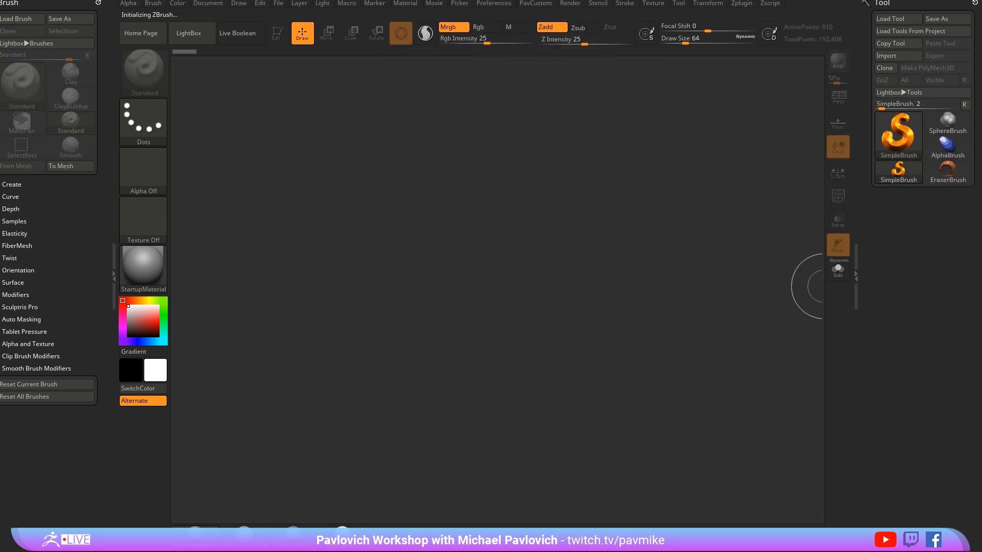
Step: Load OwlRefine02.ZTL from the streaming/Owl folder, draw it on the canvas in Edit mode and frame the owl
{"action": "left_click", "coordinate": [890, 24]}
{"action": "double_click", "coordinate": [337, 162]}
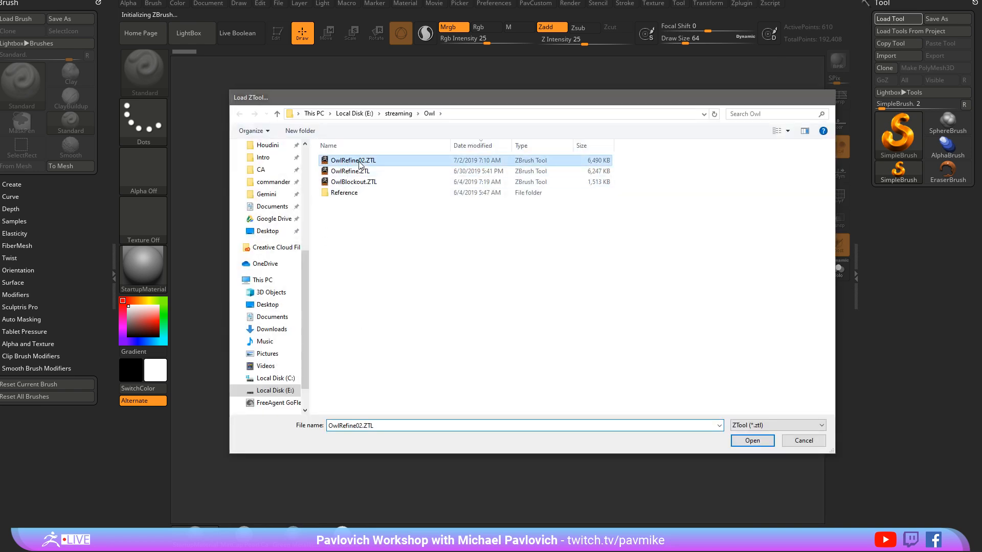
{"action": "left_click_drag", "start_coordinate": [480, 328], "coordinate": [514, 493]}
{"action": "left_click", "coordinate": [278, 34]}
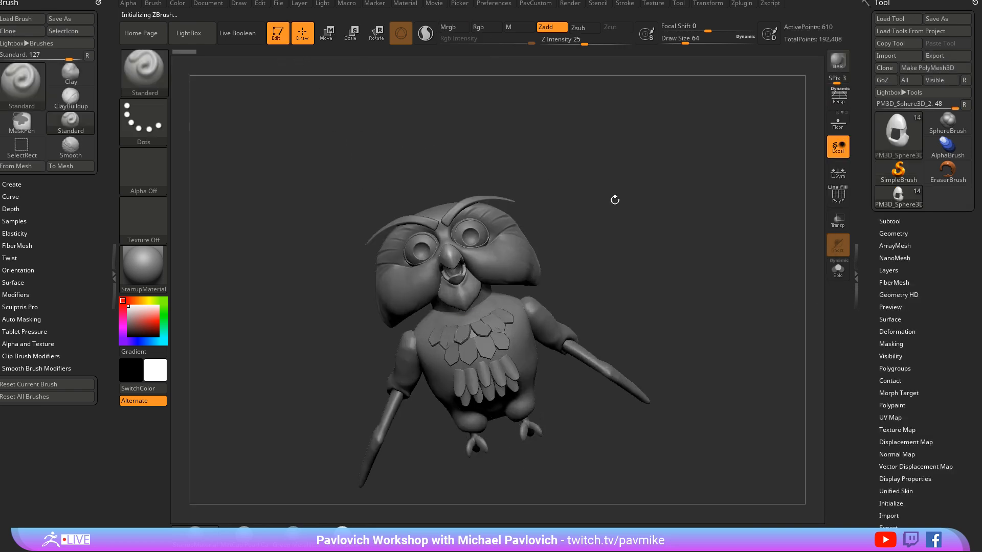
{"action": "key", "text": "f"}
{"action": "left_click_drag", "start_coordinate": [613, 200], "coordinate": [698, 277], "text": "shift"}
Step: Set the draw size to 35 and activate the chin tuft subtool PM3D_Sphere3D_3
{"action": "key", "text": "s"}
{"action": "left_click_drag", "start_coordinate": [609, 208], "coordinate": [607, 208]}
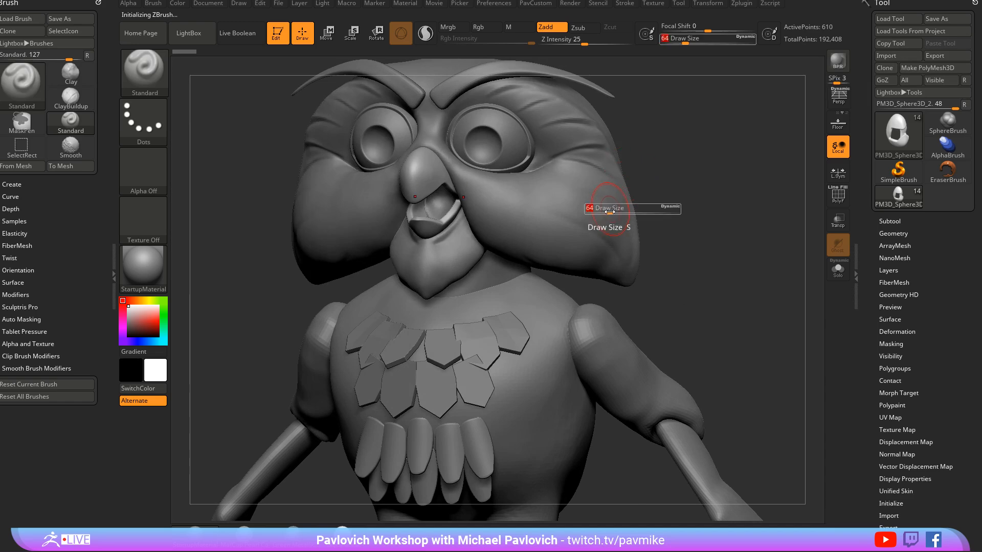
{"action": "left_click", "coordinate": [609, 207], "text": "alt"}
{"action": "key", "text": "space"}
{"action": "mouse_move", "coordinate": [710, 171]}
{"action": "left_mouse_down", "text": "alt"}
{"action": "mouse_move", "coordinate": [696, 234]}
{"action": "mouse_move", "coordinate": [723, 235]}
{"action": "mouse_move", "coordinate": [714, 289]}
{"action": "mouse_move", "coordinate": [737, 253]}
{"action": "mouse_move", "coordinate": [762, 246]}
{"action": "left_mouse_up", "text": "alt"}
{"action": "key", "text": "s"}
{"action": "left_click", "coordinate": [475, 297], "text": "alt"}
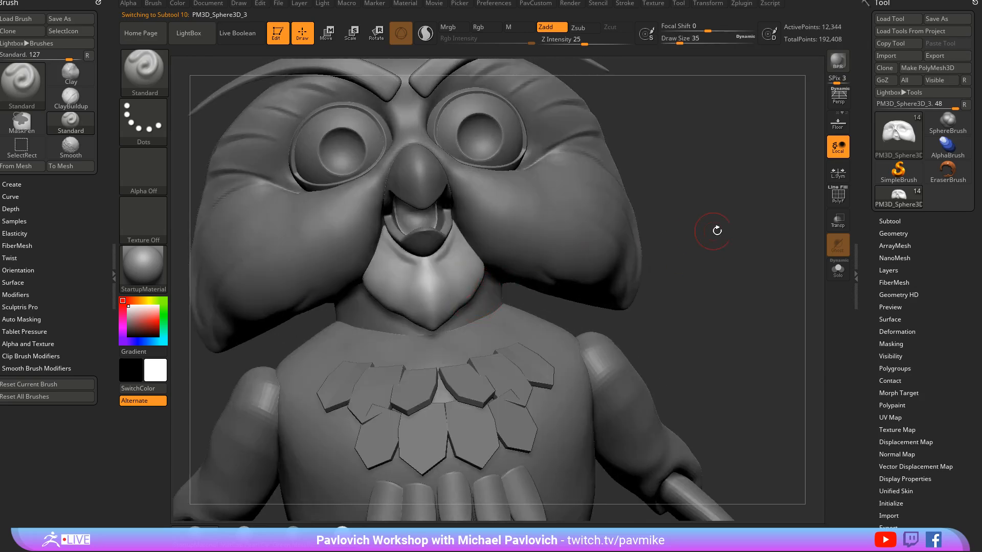
{"action": "left_click_drag", "start_coordinate": [683, 207], "coordinate": [698, 222], "text": "alt"}
Step: Stamp scales across the owl's chin tuft using the ChiselCreature brush with its Scale1 shape
{"action": "key", "text": "b"}
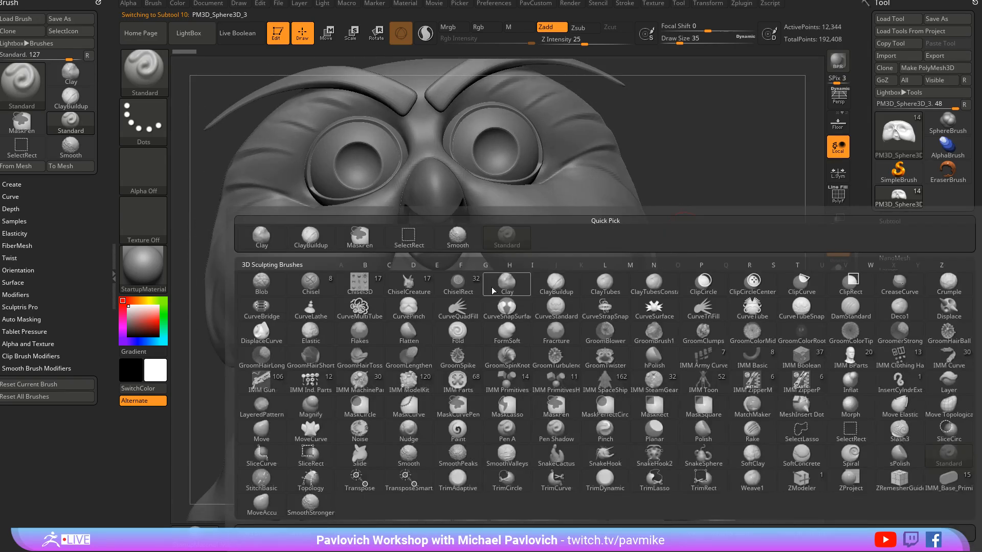
{"action": "left_click", "coordinate": [410, 286]}
{"action": "key", "text": "m"}
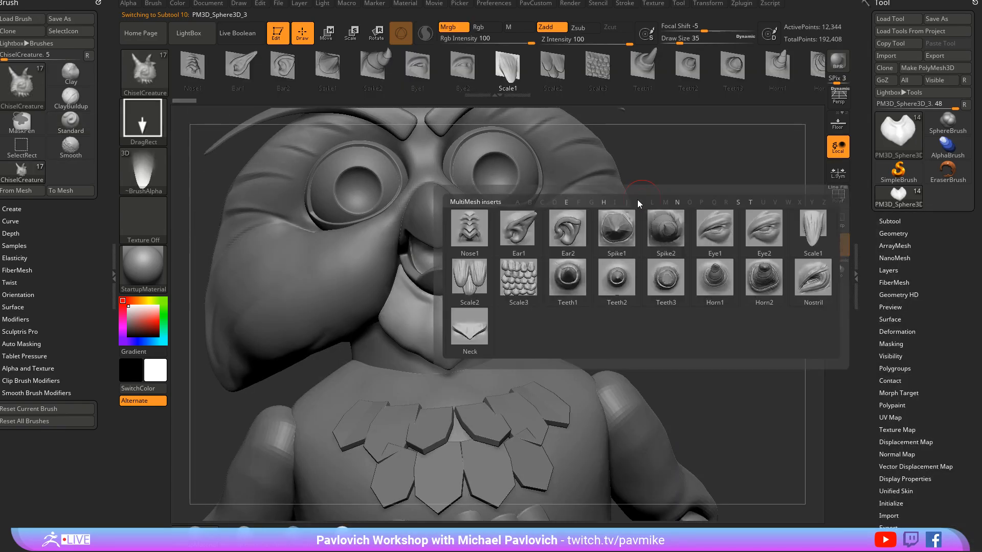
{"action": "left_click", "coordinate": [813, 231]}
{"action": "left_click_drag", "start_coordinate": [718, 179], "coordinate": [738, 201], "text": "alt"}
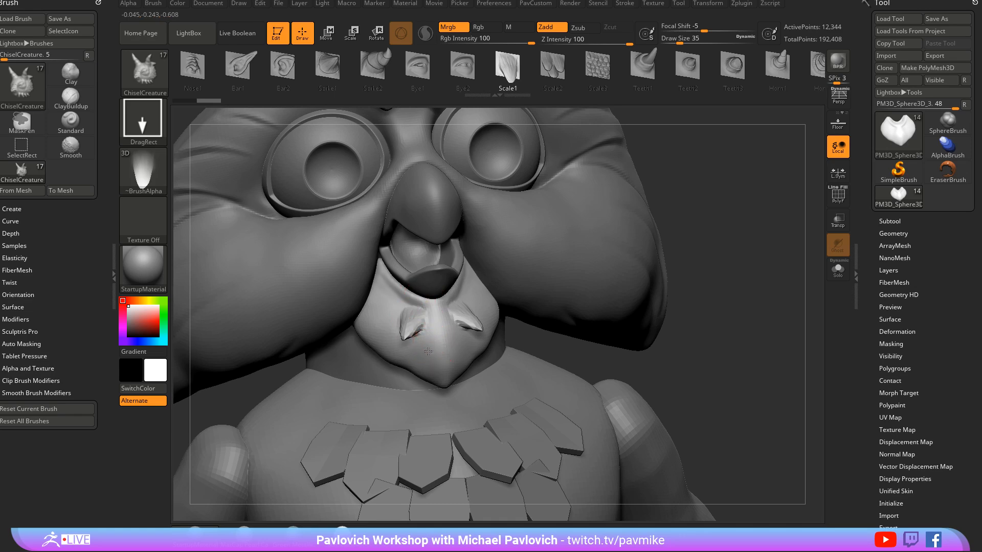
{"action": "left_click_drag", "start_coordinate": [427, 329], "coordinate": [426, 378]}
{"action": "left_click_drag", "start_coordinate": [711, 222], "coordinate": [634, 225]}
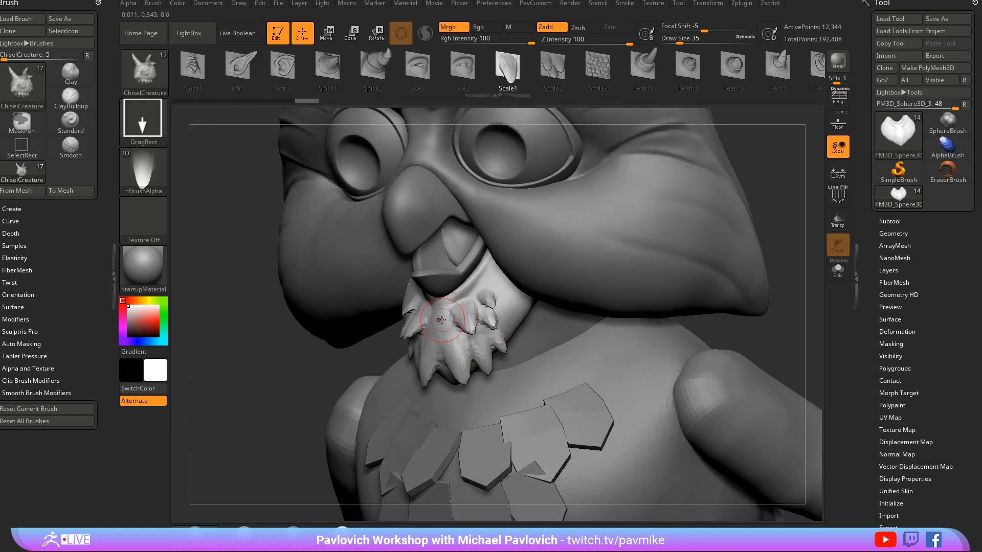
{"action": "left_click_drag", "start_coordinate": [766, 212], "coordinate": [791, 188]}
{"action": "mouse_move", "coordinate": [404, 324]}
{"action": "left_mouse_down", "text": "shift"}
{"action": "mouse_move", "coordinate": [401, 343]}
{"action": "mouse_move", "coordinate": [457, 342]}
{"action": "left_mouse_up", "text": "shift"}
{"action": "mouse_move", "coordinate": [716, 220]}
{"action": "left_mouse_down"}
{"action": "mouse_move", "coordinate": [649, 217]}
{"action": "mouse_move", "coordinate": [726, 207]}
{"action": "mouse_move", "coordinate": [773, 229]}
{"action": "mouse_move", "coordinate": [736, 230]}
{"action": "mouse_move", "coordinate": [748, 243]}
{"action": "mouse_move", "coordinate": [719, 236]}
{"action": "mouse_move", "coordinate": [685, 263]}
{"action": "left_mouse_up"}
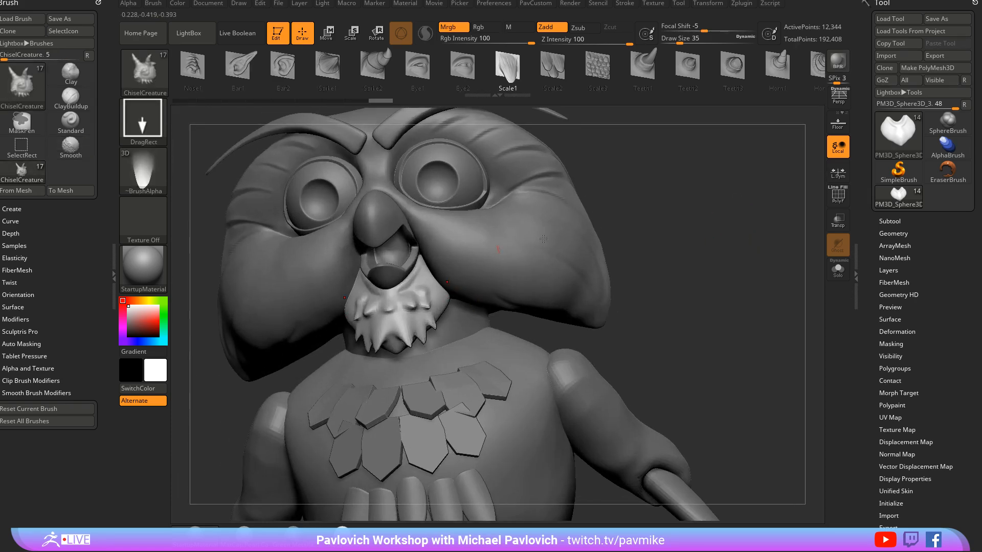
Step: Undo the scale stamps on the chin tuft
{"action": "key", "text": "ctrl"}
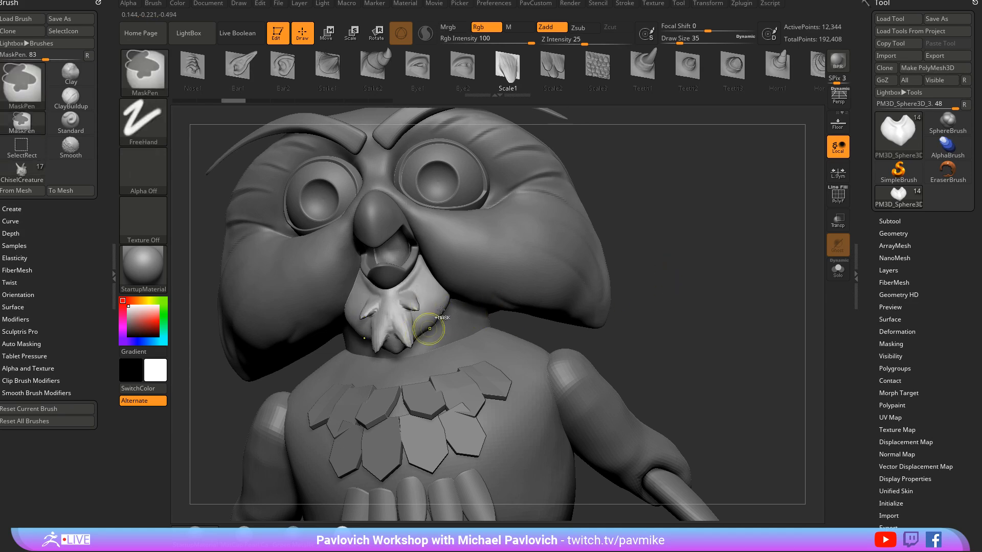
{"action": "key", "text": "ctrl+z"}
{"action": "key", "text": "ctrl+z"}
{"action": "key", "text": "ctrl+z"}
{"action": "mouse_move", "coordinate": [737, 242]}
{"action": "left_mouse_down"}
{"action": "mouse_move", "coordinate": [687, 238]}
{"action": "mouse_move", "coordinate": [759, 242]}
{"action": "mouse_move", "coordinate": [749, 254]}
{"action": "mouse_move", "coordinate": [708, 251]}
{"action": "mouse_move", "coordinate": [756, 276]}
{"action": "left_mouse_up"}
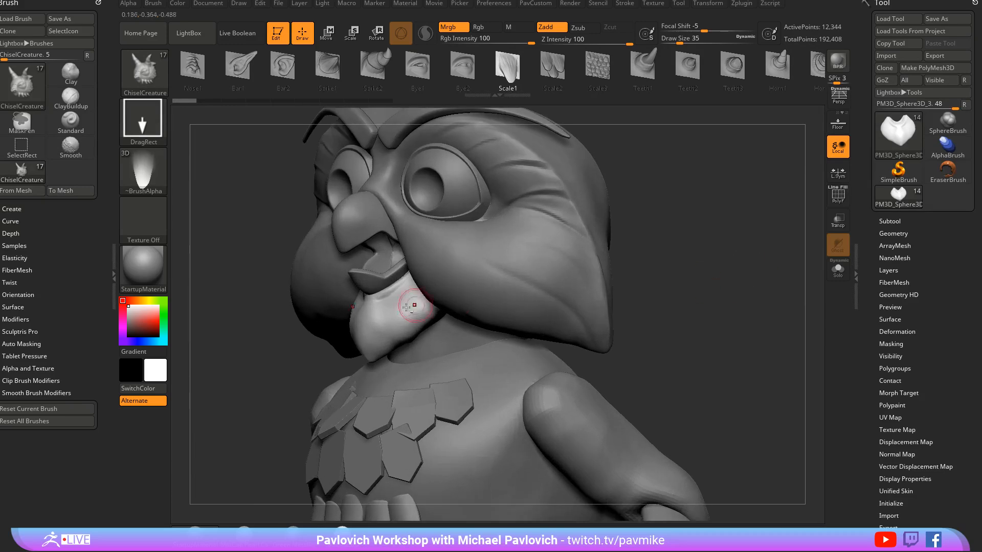
Step: Sculpt the edge of the chin tuft with the DamStandard brush at draw size 83
{"action": "key", "text": "b"}
{"action": "key", "text": "d"}
{"action": "key", "text": "s"}
{"action": "left_click_drag", "start_coordinate": [733, 240], "coordinate": [761, 239]}
{"action": "key", "text": "s"}
{"action": "mouse_move", "coordinate": [450, 292]}
{"action": "left_mouse_down"}
{"action": "mouse_move", "coordinate": [459, 293]}
{"action": "mouse_move", "coordinate": [360, 357]}
{"action": "left_mouse_up"}
{"action": "left_click_drag", "start_coordinate": [244, 391], "coordinate": [335, 386]}
{"action": "left_click_drag", "start_coordinate": [418, 296], "coordinate": [496, 335]}
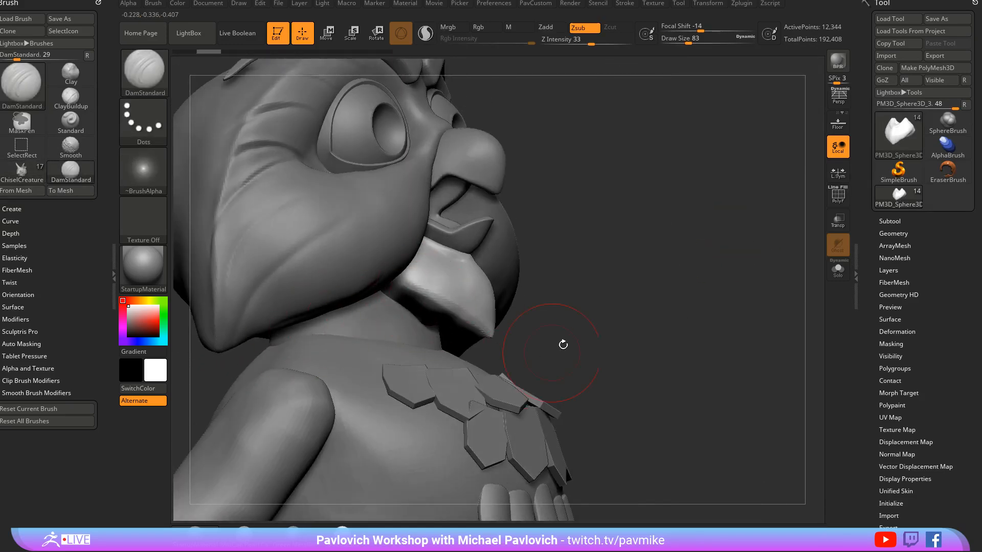
Step: Carve feather grooves down the chin tuft with DamStandard at draw size 35
{"action": "left_click_drag", "start_coordinate": [647, 305], "coordinate": [567, 309]}
{"action": "key", "text": "s"}
{"action": "mouse_move", "coordinate": [504, 308]}
{"action": "left_mouse_down"}
{"action": "mouse_move", "coordinate": [484, 281]}
{"action": "mouse_move", "coordinate": [465, 319]}
{"action": "left_mouse_up"}
{"action": "key", "text": "s"}
{"action": "mouse_move", "coordinate": [489, 279]}
{"action": "left_mouse_down"}
{"action": "mouse_move", "coordinate": [496, 307]}
{"action": "mouse_move", "coordinate": [520, 289]}
{"action": "left_mouse_up"}
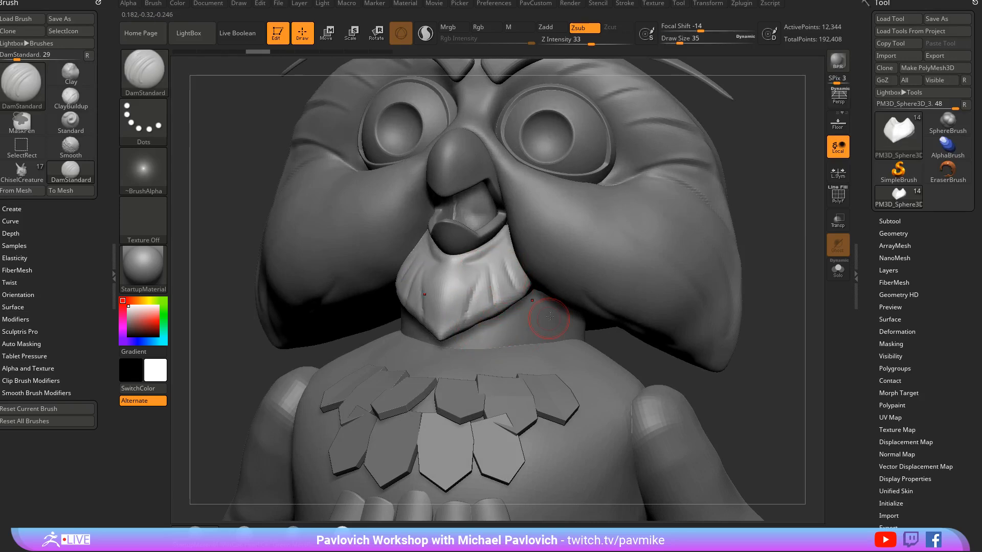
Step: Build up the ridges between the chin tuft's grooves with the Standard brush at draw size 29
{"action": "left_click_drag", "start_coordinate": [789, 228], "coordinate": [819, 229]}
{"action": "key", "text": "b"}
{"action": "key", "text": "s"}
{"action": "key", "text": "t"}
{"action": "key", "text": "s"}
{"action": "left_click_drag", "start_coordinate": [458, 297], "coordinate": [454, 297]}
{"action": "left_click_drag", "start_coordinate": [434, 282], "coordinate": [438, 310]}
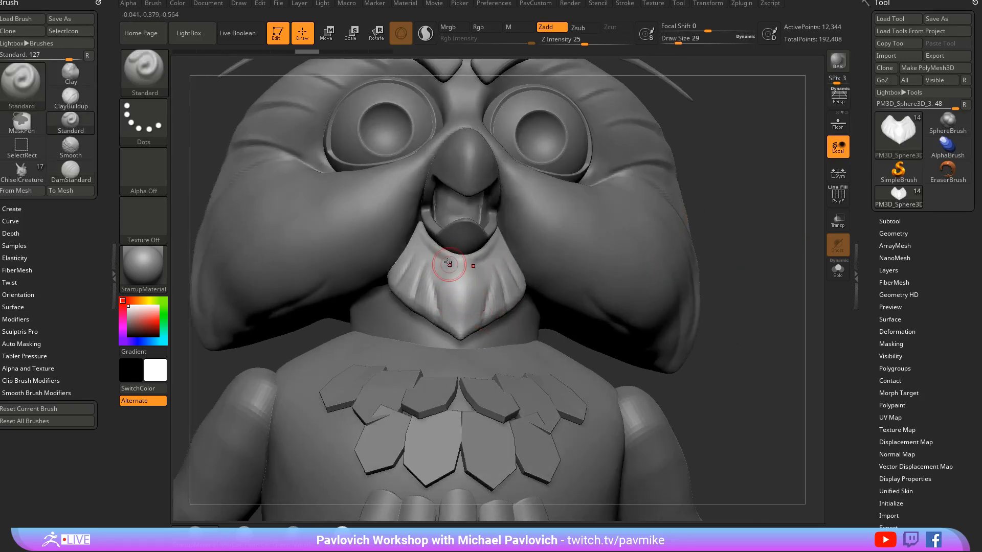
{"action": "left_click_drag", "start_coordinate": [451, 267], "coordinate": [469, 355]}
Step: Switch back to DamStandard, activate the face subtool PM3D_Sphere3D_15 and set the draw size to 37
{"action": "key", "text": "b"}
{"action": "key", "text": "d"}
{"action": "key", "text": "s"}
{"action": "left_click", "coordinate": [532, 256], "text": "alt"}
{"action": "mouse_move", "coordinate": [736, 287]}
{"action": "left_mouse_down"}
{"action": "mouse_move", "coordinate": [630, 232]}
{"action": "mouse_move", "coordinate": [629, 256]}
{"action": "mouse_move", "coordinate": [640, 240]}
{"action": "mouse_move", "coordinate": [586, 283]}
{"action": "mouse_move", "coordinate": [597, 277]}
{"action": "mouse_move", "coordinate": [573, 276]}
{"action": "left_mouse_up"}
{"action": "key", "text": "s"}
{"action": "key", "text": "s"}
{"action": "left_click", "coordinate": [596, 276]}
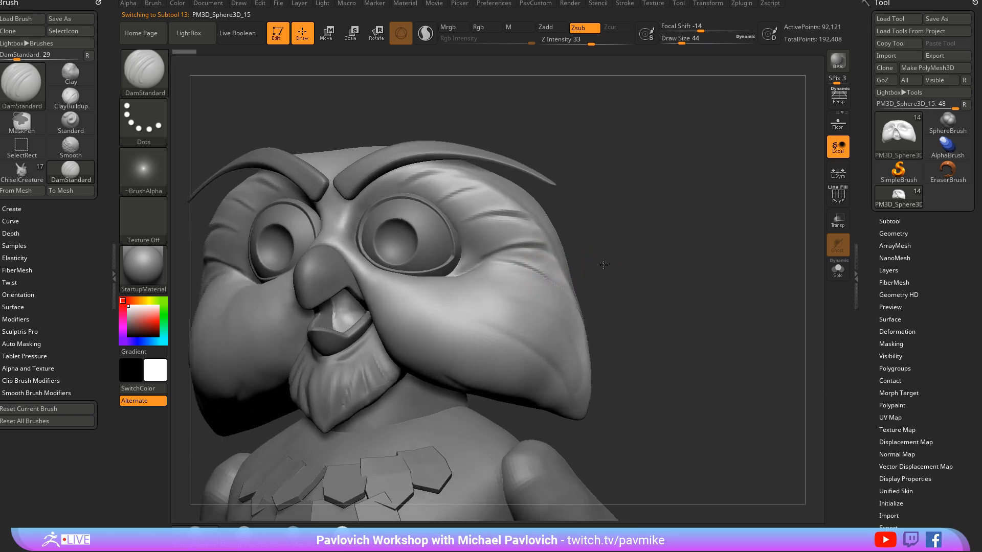
{"action": "key", "text": "s"}
{"action": "left_click", "coordinate": [590, 275]}
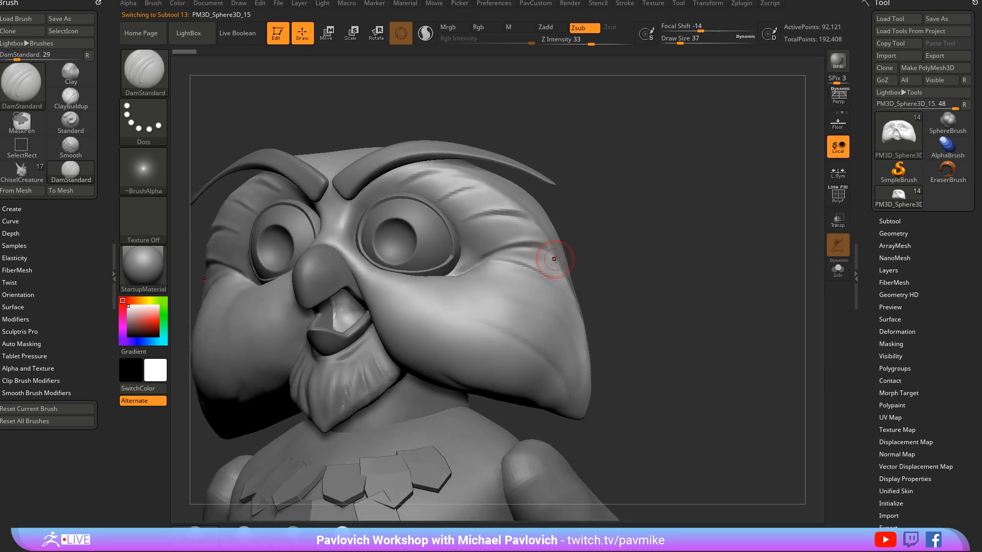
Step: Reduce the draw size to 27 and activate the eyes subtool PM3D_Sphere3D_4
{"action": "mouse_move", "coordinate": [657, 316]}
{"action": "left_mouse_down", "text": "alt"}
{"action": "mouse_move", "coordinate": [645, 281]}
{"action": "mouse_move", "coordinate": [723, 232]}
{"action": "mouse_move", "coordinate": [649, 267]}
{"action": "mouse_move", "coordinate": [680, 278]}
{"action": "mouse_move", "coordinate": [756, 262]}
{"action": "mouse_move", "coordinate": [712, 274]}
{"action": "mouse_move", "coordinate": [660, 216]}
{"action": "left_mouse_up", "text": "alt"}
{"action": "key", "text": "s"}
{"action": "left_click", "coordinate": [680, 263]}
{"action": "key", "text": "s"}
{"action": "key", "text": "s"}
{"action": "left_click", "coordinate": [504, 197], "text": "alt"}
{"action": "mouse_move", "coordinate": [731, 225]}
{"action": "left_mouse_down"}
{"action": "mouse_move", "coordinate": [762, 225]}
{"action": "mouse_move", "coordinate": [772, 262]}
{"action": "mouse_move", "coordinate": [750, 259]}
{"action": "mouse_move", "coordinate": [754, 221]}
{"action": "mouse_move", "coordinate": [782, 217]}
{"action": "left_mouse_up"}
{"action": "key", "text": "s"}
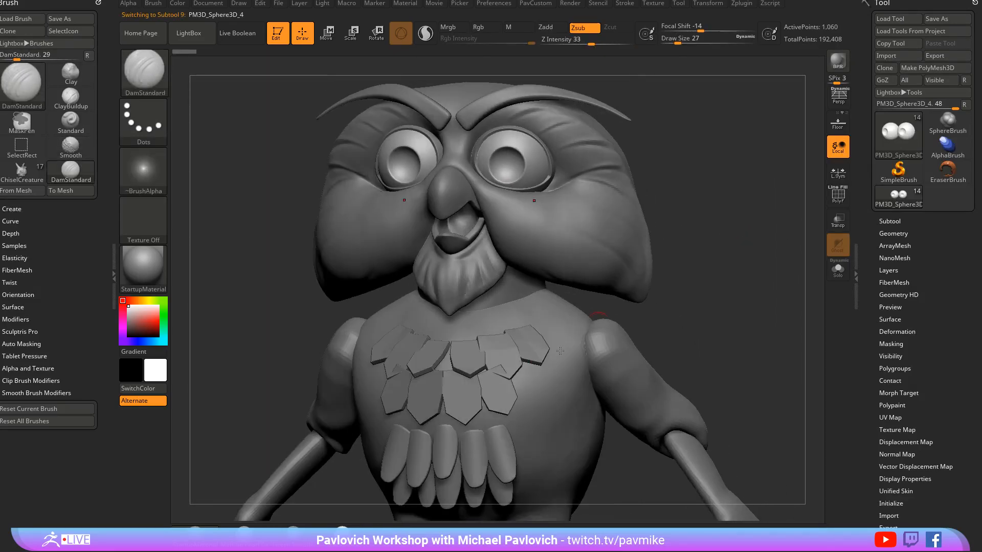
Step: Delete the two chest feather subtools, PM3D_Sphere3D_9 and OwlRefine02
{"action": "left_click", "coordinate": [477, 354], "text": "alt"}
{"action": "left_click_drag", "start_coordinate": [810, 331], "coordinate": [831, 292], "text": "alt"}
{"action": "left_click", "coordinate": [890, 220]}
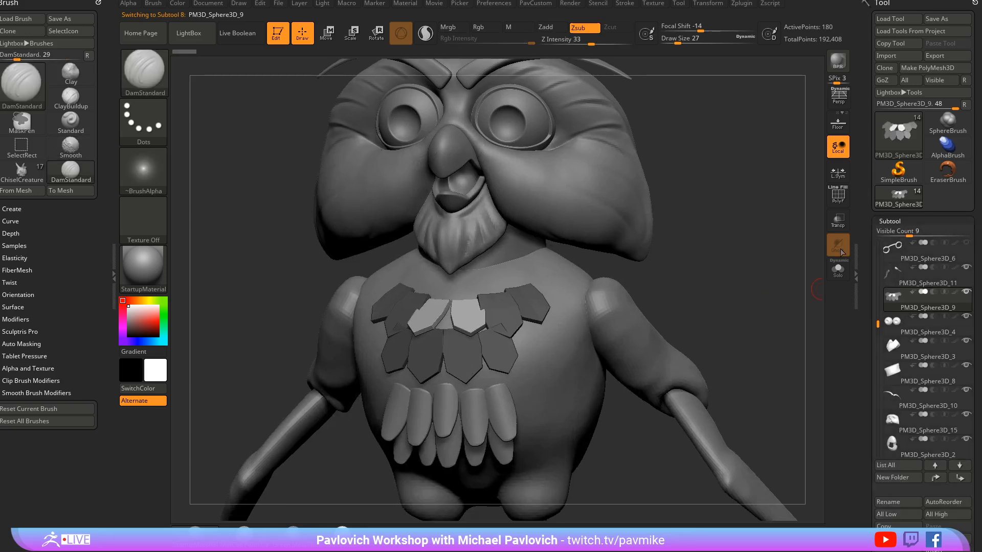
{"action": "scroll", "coordinate": [899, 358], "scroll_direction": "down", "scroll_amount": 3}
{"action": "left_click", "coordinate": [895, 463]}
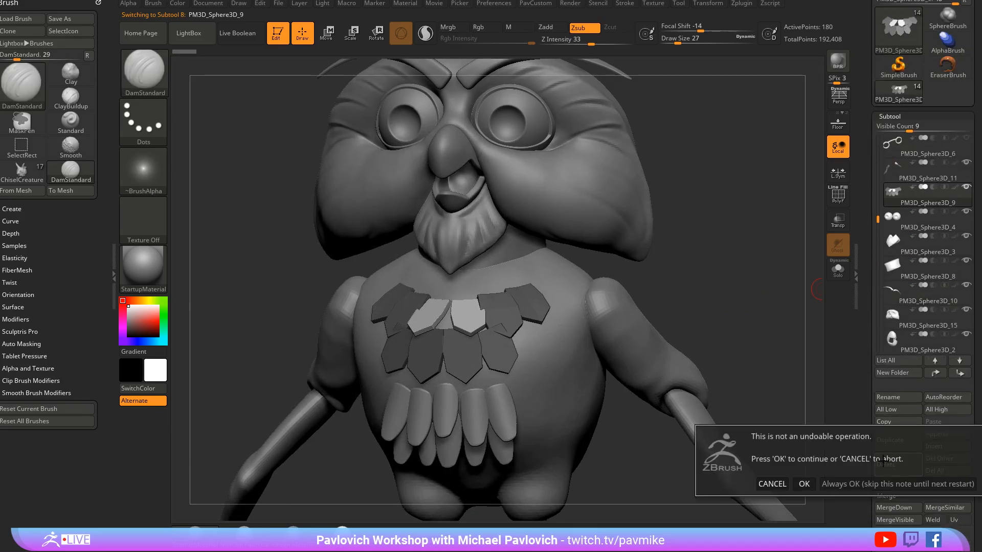
{"action": "left_click", "coordinate": [890, 484]}
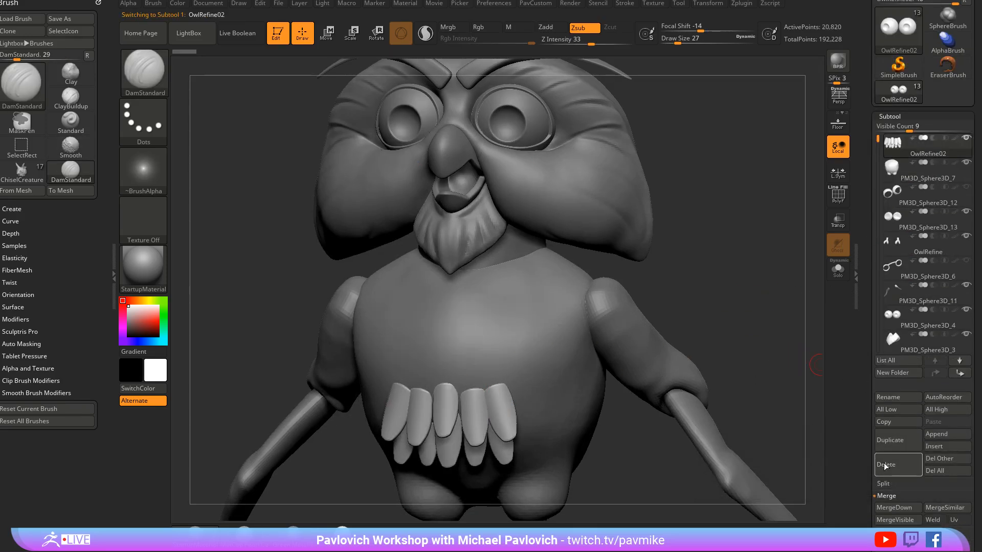
{"action": "left_click", "coordinate": [885, 465]}
Step: Switch to the Standard brush at draw size 44 and activate the face subtool PM3D_Sphere3D_15
{"action": "left_click_drag", "start_coordinate": [724, 225], "coordinate": [609, 286]}
{"action": "key", "text": "b"}
{"action": "key", "text": "s"}
{"action": "key", "text": "t"}
{"action": "key", "text": "s"}
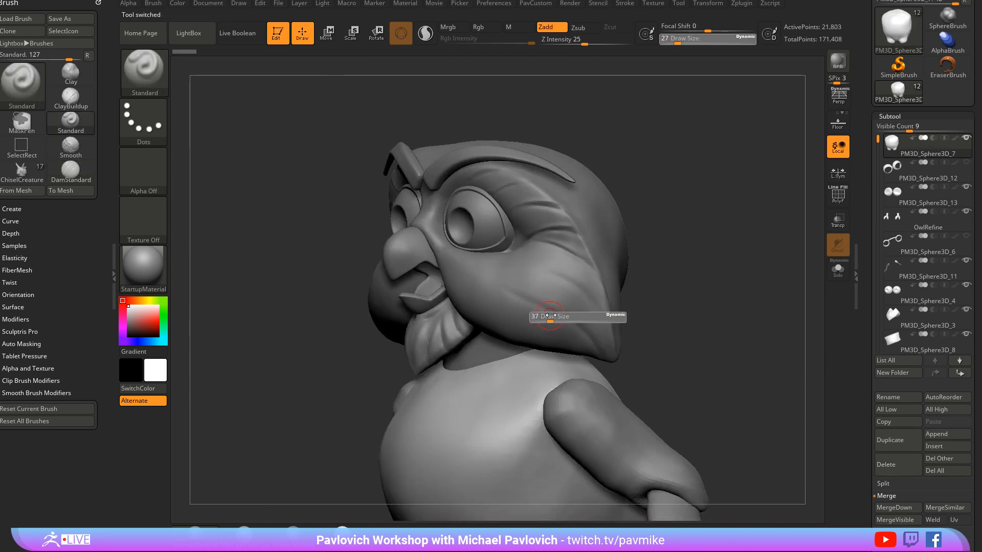
{"action": "left_click_drag", "start_coordinate": [546, 312], "coordinate": [550, 312]}
{"action": "mouse_move", "coordinate": [671, 280]}
{"action": "left_mouse_down"}
{"action": "mouse_move", "coordinate": [681, 356]}
{"action": "mouse_move", "coordinate": [713, 236]}
{"action": "mouse_move", "coordinate": [731, 255]}
{"action": "mouse_move", "coordinate": [681, 284]}
{"action": "left_mouse_up"}
{"action": "left_click", "coordinate": [581, 281], "text": "alt"}
Step: Show the Move gizmo for the face subtool and center it on the head mesh
{"action": "key", "text": "w"}
{"action": "left_click_drag", "start_coordinate": [647, 317], "coordinate": [642, 253], "text": "alt"}
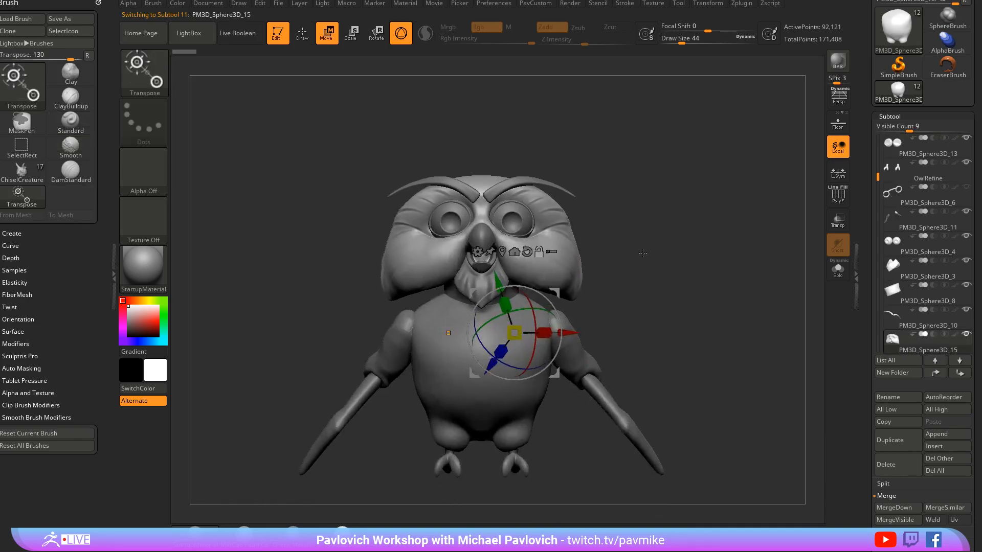
{"action": "left_click", "coordinate": [514, 251]}
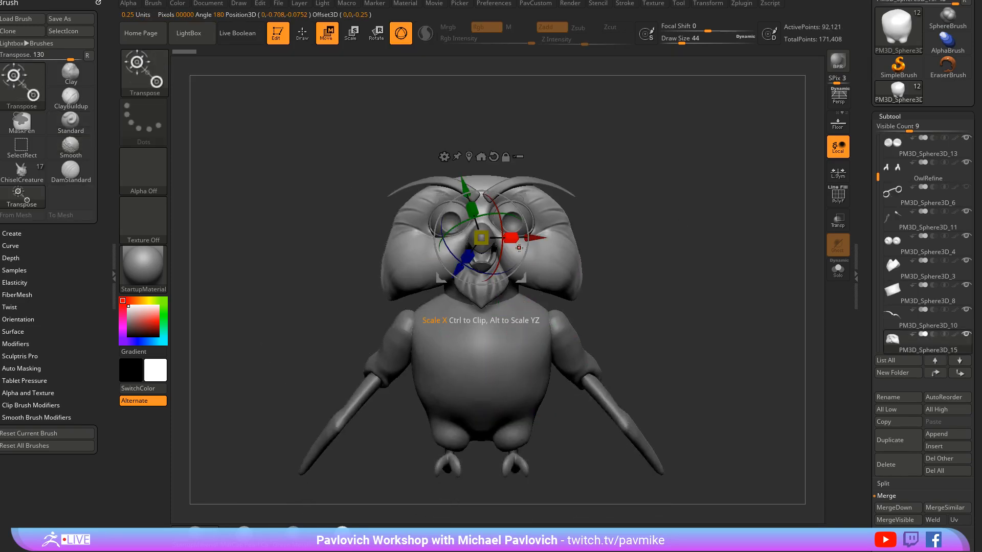
{"action": "left_click", "coordinate": [482, 156]}
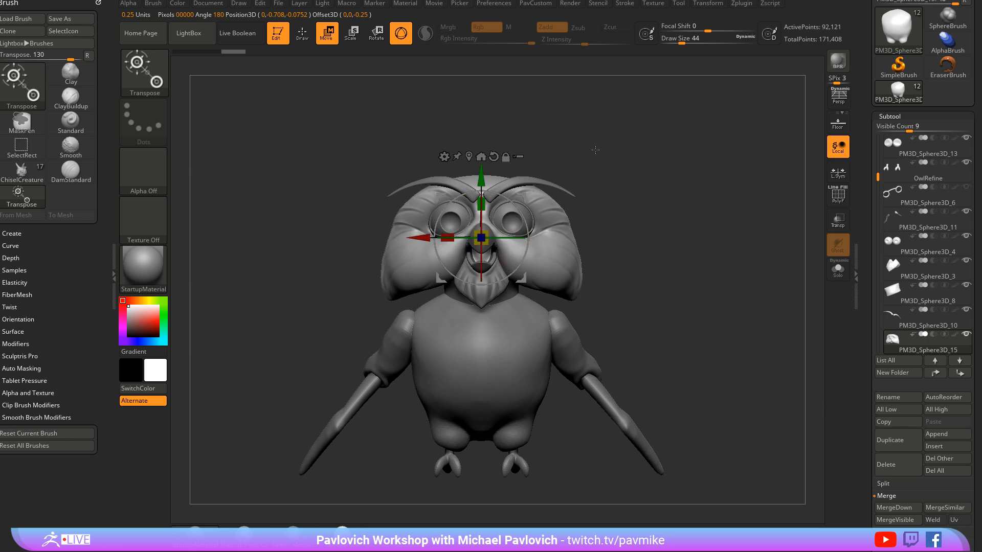
{"action": "mouse_move", "coordinate": [595, 150]}
{"action": "left_mouse_down"}
{"action": "mouse_move", "coordinate": [521, 162]}
{"action": "mouse_move", "coordinate": [596, 155]}
{"action": "left_mouse_up"}
Step: Try raising all the head subtools together above the neck with the gizmo, and undo the move
{"action": "left_click", "coordinate": [520, 160]}
{"action": "left_click_drag", "start_coordinate": [480, 176], "coordinate": [477, 136]}
{"action": "left_click_drag", "start_coordinate": [637, 148], "coordinate": [538, 149]}
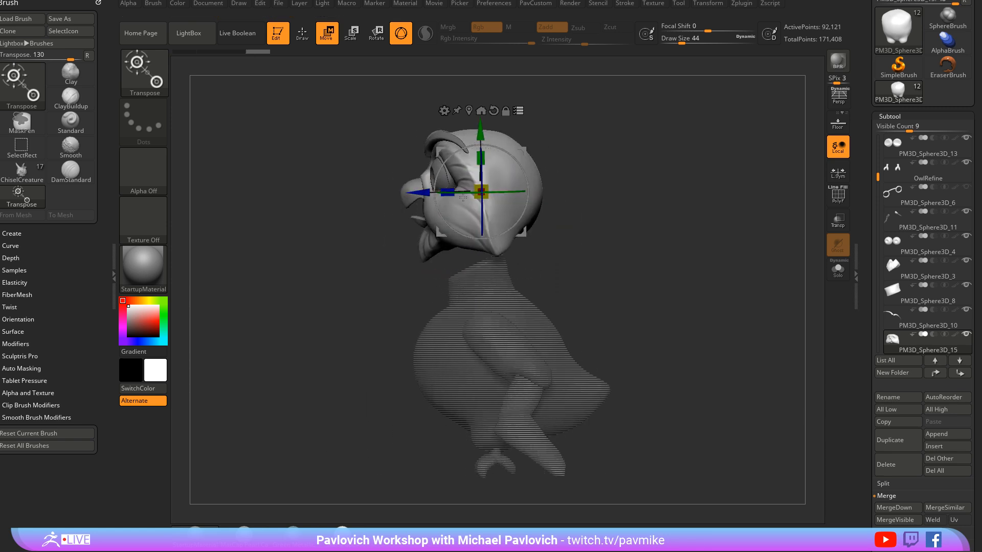
{"action": "left_click_drag", "start_coordinate": [462, 198], "coordinate": [648, 225]}
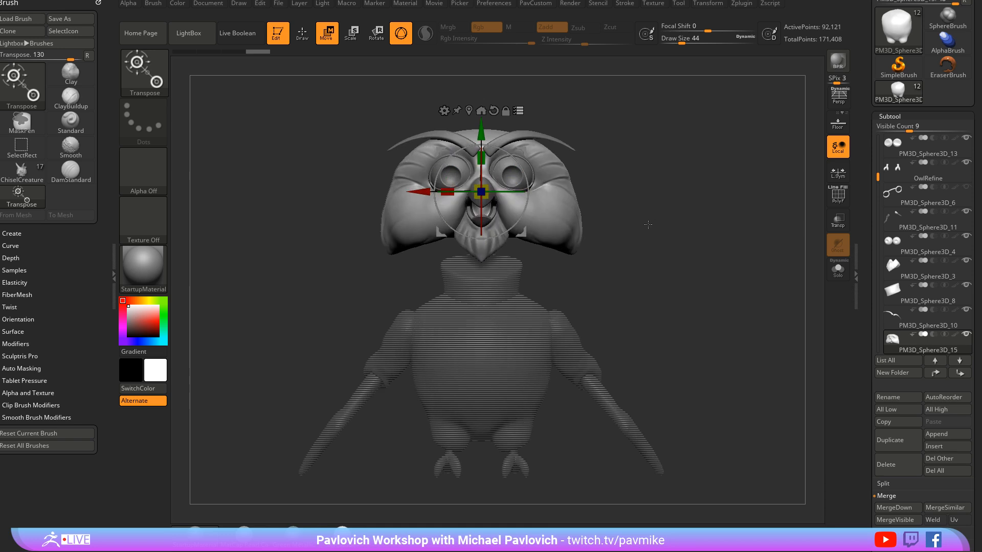
{"action": "key", "text": "ctrl+z"}
{"action": "key", "text": "q"}
{"action": "mouse_move", "coordinate": [643, 183]}
{"action": "left_mouse_down", "text": "alt"}
{"action": "mouse_move", "coordinate": [684, 221]}
{"action": "mouse_move", "coordinate": [565, 225]}
{"action": "left_mouse_up", "text": "alt"}
{"action": "key", "text": "grave"}
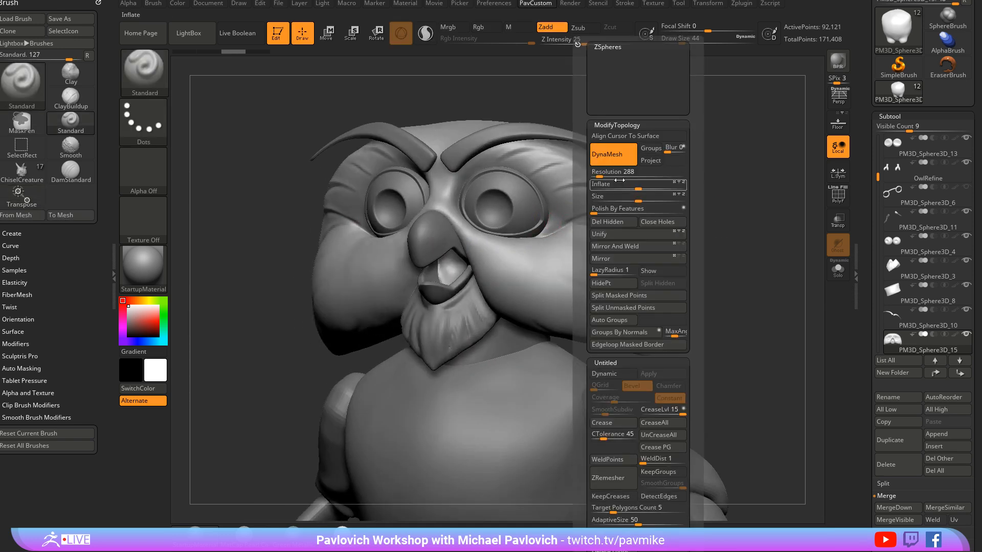
{"action": "key", "text": "w"}
{"action": "mouse_move", "coordinate": [705, 177]}
{"action": "left_mouse_down", "text": "alt"}
{"action": "mouse_move", "coordinate": [692, 206]}
{"action": "mouse_move", "coordinate": [644, 220]}
{"action": "left_mouse_up", "text": "alt"}
{"action": "key", "text": "q"}
Step: Set the draw size to 54 and examine the whole owl from the back, side and front
{"action": "key", "text": "s"}
{"action": "left_click_drag", "start_coordinate": [554, 292], "coordinate": [598, 272]}
{"action": "key", "text": "s"}
{"action": "mouse_move", "coordinate": [594, 272]}
{"action": "left_mouse_down"}
{"action": "mouse_move", "coordinate": [587, 237]}
{"action": "mouse_move", "coordinate": [482, 303]}
{"action": "left_mouse_up"}
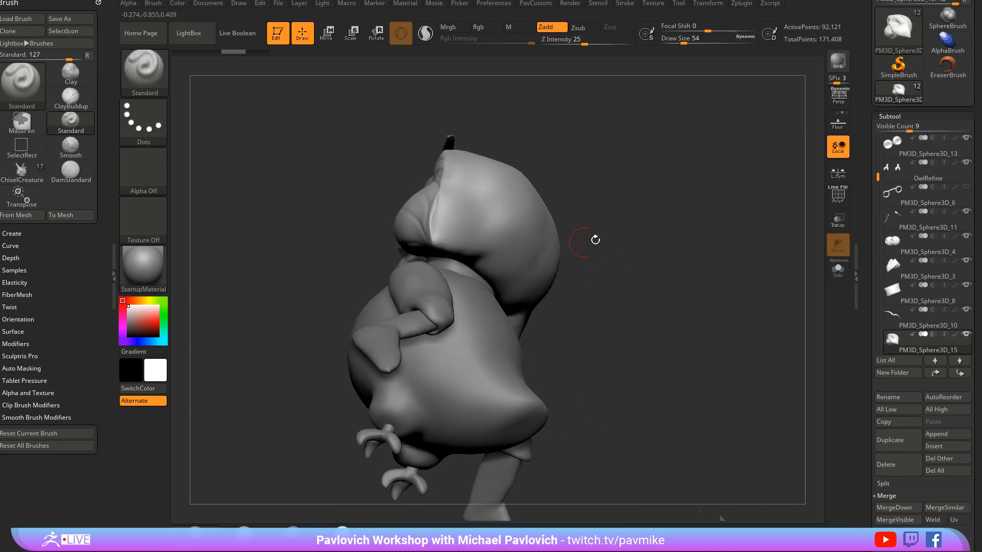
{"action": "left_click_drag", "start_coordinate": [595, 240], "coordinate": [454, 270]}
{"action": "left_click_drag", "start_coordinate": [623, 209], "coordinate": [648, 238]}
{"action": "right_click_drag", "start_coordinate": [476, 319], "coordinate": [505, 236]}
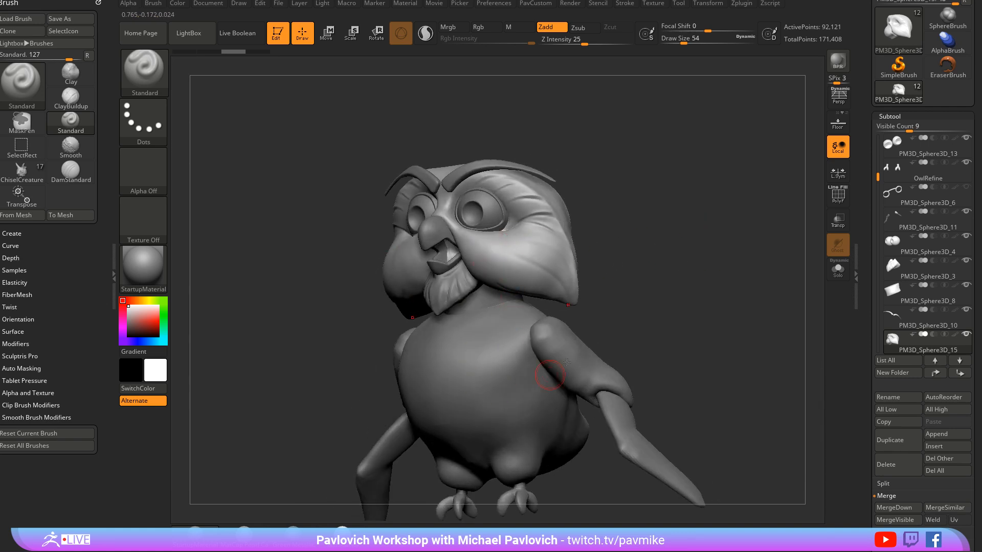
{"action": "right_click_drag", "start_coordinate": [598, 342], "coordinate": [567, 260], "text": "ctrl"}
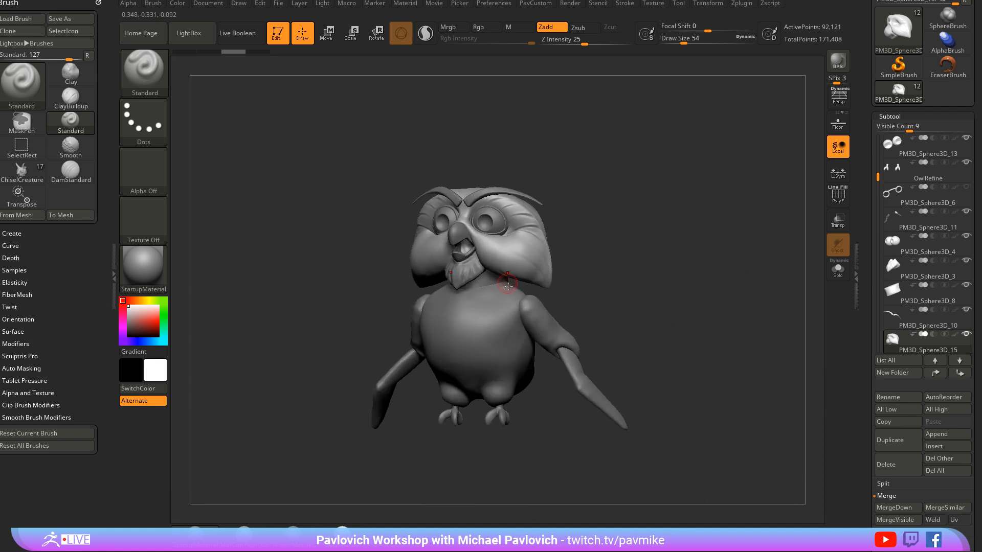
{"action": "left_click_drag", "start_coordinate": [689, 297], "coordinate": [695, 270]}
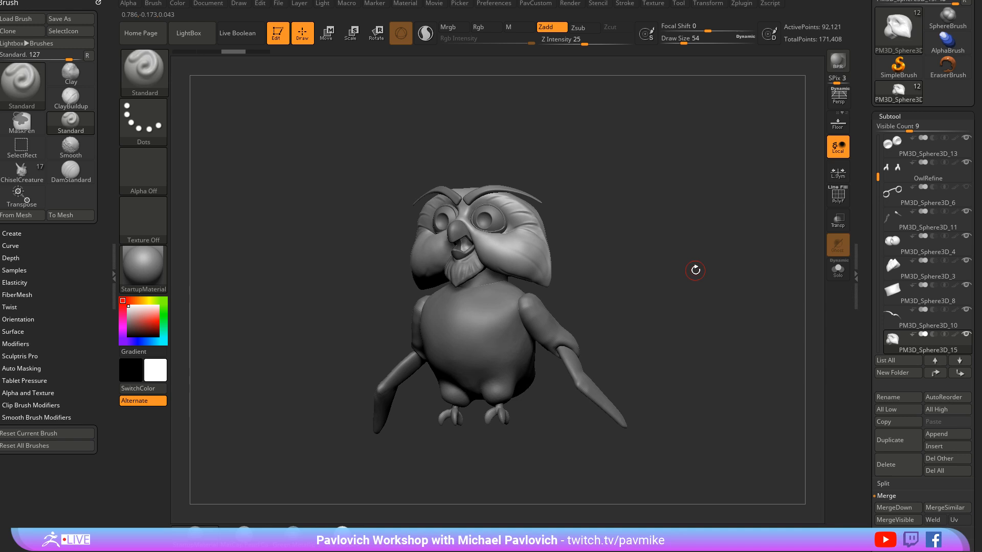
{"action": "mouse_move", "coordinate": [628, 222]}
{"action": "right_mouse_down"}
{"action": "mouse_move", "coordinate": [677, 215]}
{"action": "mouse_move", "coordinate": [679, 226]}
{"action": "right_mouse_up"}
Step: Set the draw size to 44 and activate the beak subtool PM3D_Sphere3D_2
{"action": "key", "text": "s"}
{"action": "left_click", "coordinate": [677, 225]}
{"action": "left_click_drag", "start_coordinate": [677, 225], "coordinate": [646, 228]}
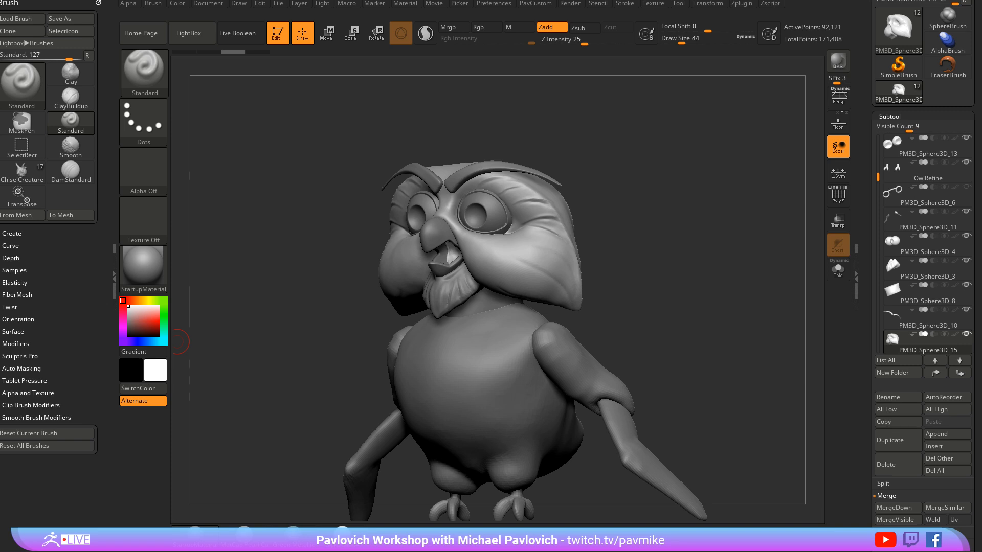
{"action": "mouse_move", "coordinate": [654, 176]}
{"action": "left_mouse_down"}
{"action": "mouse_move", "coordinate": [675, 185]}
{"action": "mouse_move", "coordinate": [627, 182]}
{"action": "mouse_move", "coordinate": [698, 186]}
{"action": "mouse_move", "coordinate": [715, 212]}
{"action": "mouse_move", "coordinate": [701, 208]}
{"action": "mouse_move", "coordinate": [715, 207]}
{"action": "left_mouse_up"}
{"action": "key", "text": "s"}
{"action": "key", "text": "s"}
{"action": "left_click_drag", "start_coordinate": [715, 207], "coordinate": [722, 207]}
{"action": "left_click", "coordinate": [461, 204], "text": "alt"}
{"action": "left_click_drag", "start_coordinate": [673, 182], "coordinate": [761, 193]}
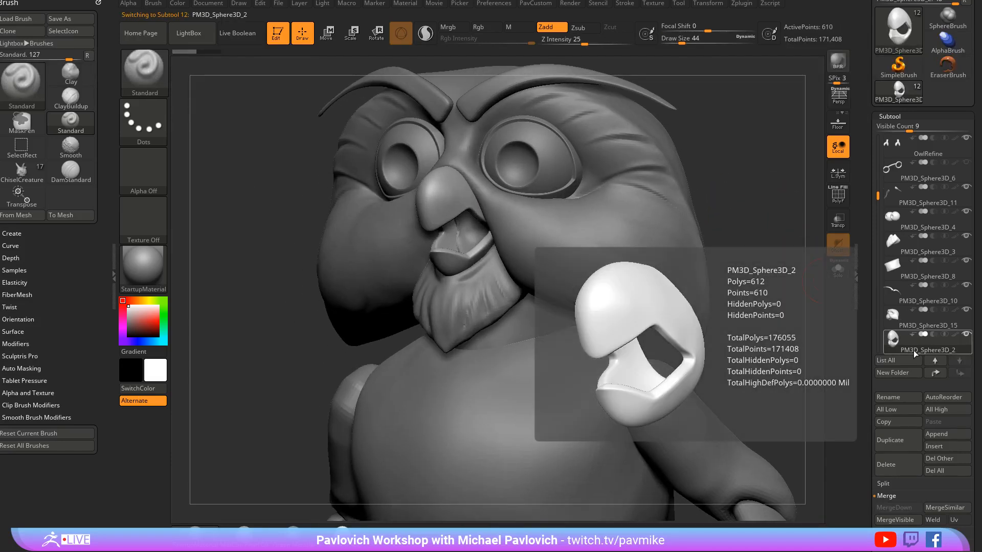
Step: Set the draw size to 35, reorder the neck subtool PM3D_Sphere3D_8 directly below PM3D_Sphere3D_7, and make the body PM3D_Sphere3D_7 active
{"action": "key", "text": "s"}
{"action": "mouse_move", "coordinate": [762, 336]}
{"action": "left_mouse_down", "text": "alt"}
{"action": "mouse_move", "coordinate": [756, 297]}
{"action": "mouse_move", "coordinate": [710, 294]}
{"action": "left_mouse_up", "text": "alt"}
{"action": "key", "text": "s"}
{"action": "left_click", "coordinate": [515, 242], "text": "alt"}
{"action": "mouse_move", "coordinate": [658, 228]}
{"action": "left_mouse_down"}
{"action": "mouse_move", "coordinate": [617, 221]}
{"action": "mouse_move", "coordinate": [656, 229]}
{"action": "left_mouse_up"}
{"action": "left_click_drag", "start_coordinate": [553, 251], "coordinate": [605, 242]}
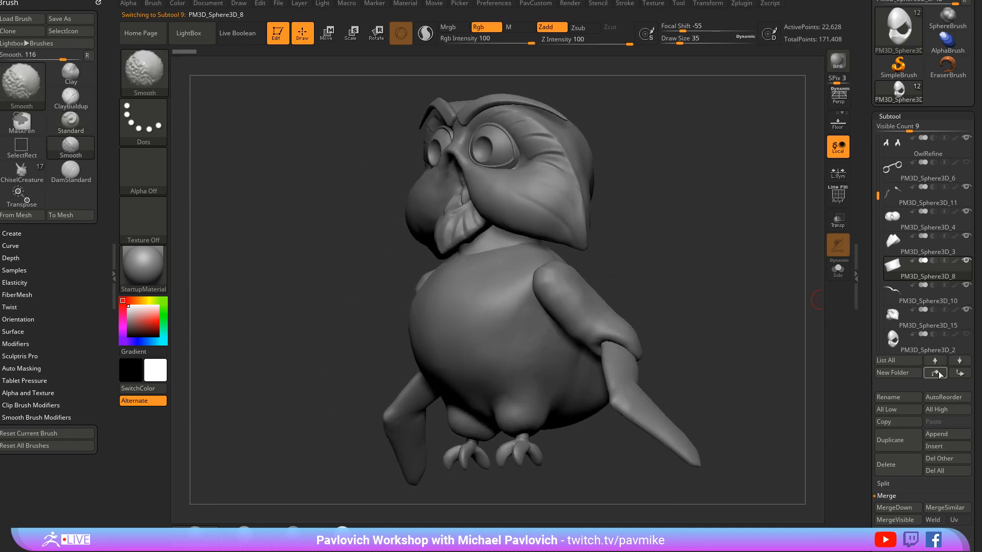
{"action": "left_click", "coordinate": [500, 263], "text": "alt"}
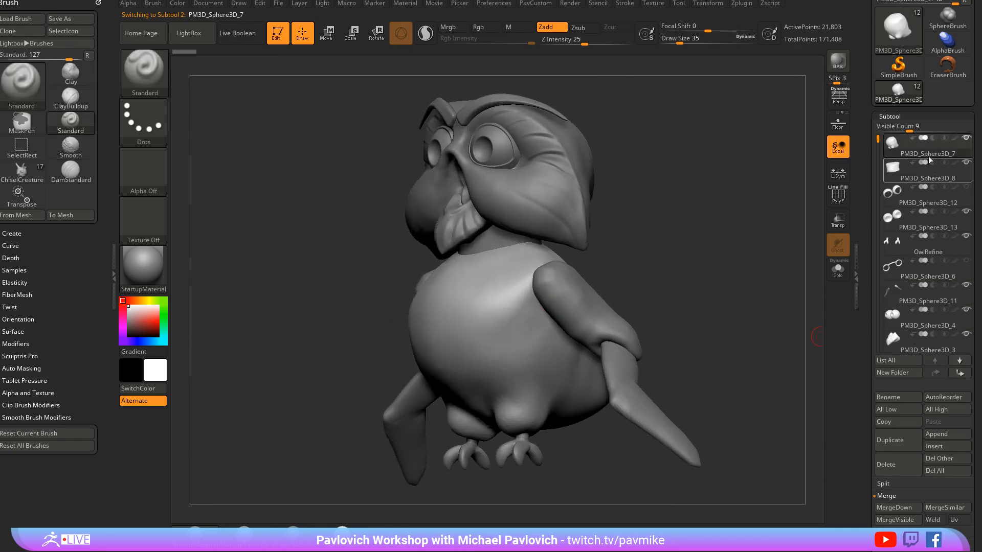
Step: Merge the body subtool PM3D_Sphere3D_7 with the neck subtool below it and re-DynaMesh the combined mesh
{"action": "key", "text": "ctrl+e"}
{"action": "left_click", "coordinate": [691, 235]}
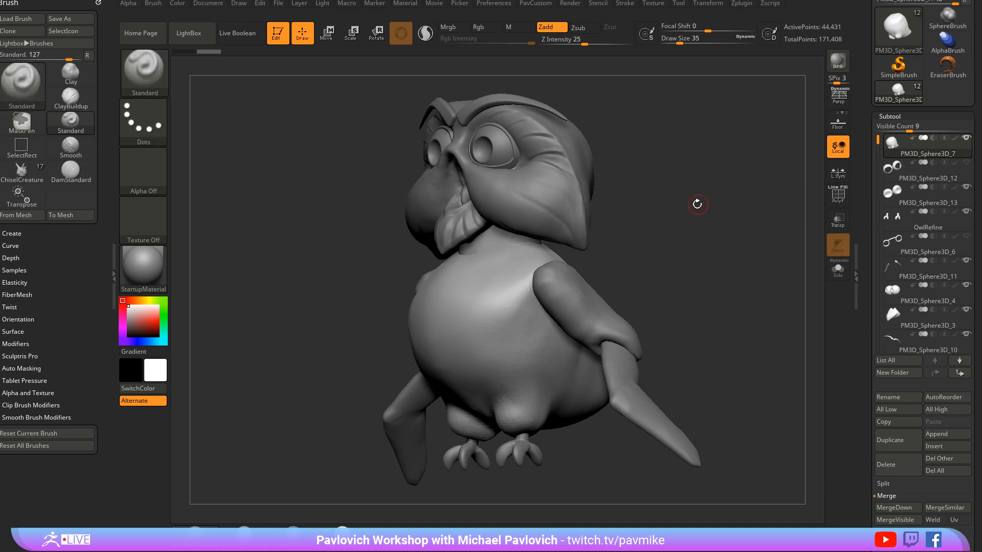
{"action": "left_click_drag", "start_coordinate": [696, 204], "coordinate": [716, 256], "text": "ctrl"}
Step: Set the draw size to 68 and smooth the seam where the neck meets the body
{"action": "key", "text": "s"}
{"action": "mouse_move", "coordinate": [489, 261]}
{"action": "left_mouse_down"}
{"action": "mouse_move", "coordinate": [471, 259]}
{"action": "mouse_move", "coordinate": [493, 256]}
{"action": "left_mouse_up"}
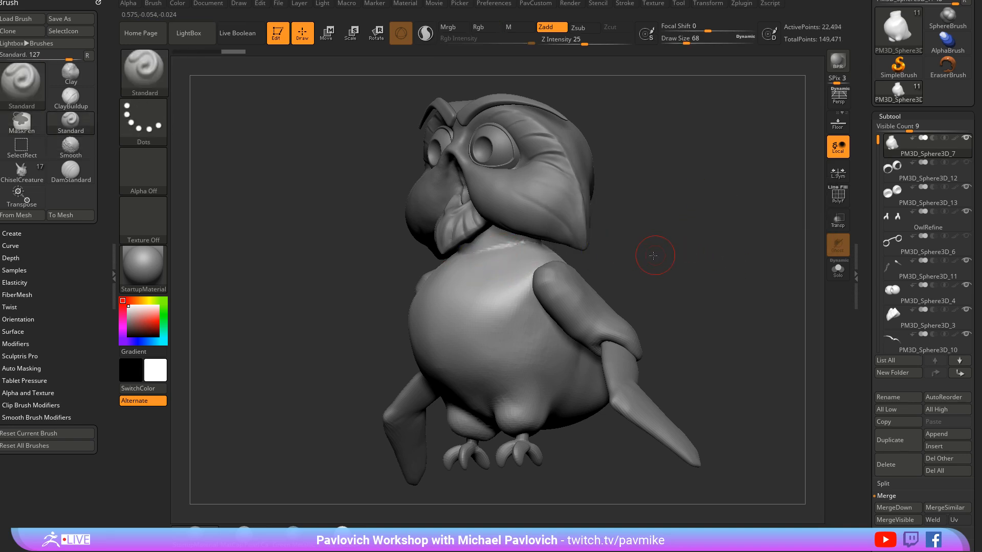
{"action": "left_click_drag", "start_coordinate": [653, 254], "coordinate": [579, 264]}
{"action": "mouse_move", "coordinate": [631, 240]}
{"action": "left_mouse_down"}
{"action": "mouse_move", "coordinate": [483, 256]}
{"action": "mouse_move", "coordinate": [603, 235]}
{"action": "left_mouse_up"}
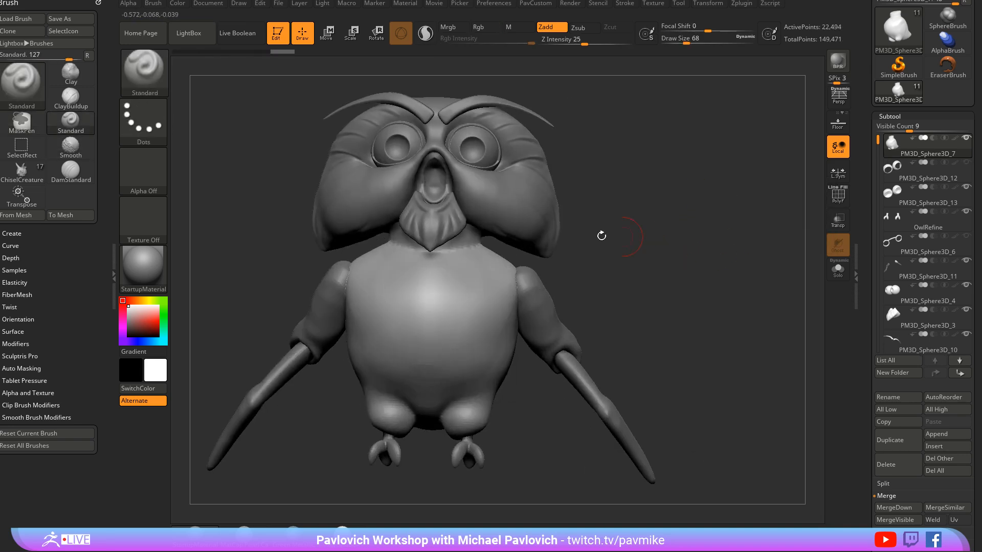
{"action": "left_click_drag", "start_coordinate": [471, 256], "coordinate": [478, 244], "text": "shift"}
Step: Activate the wing, feet and face subtools while viewing the owl from several angles, and set the draw size to 39
{"action": "mouse_move", "coordinate": [699, 256]}
{"action": "left_mouse_down"}
{"action": "mouse_move", "coordinate": [736, 263]}
{"action": "mouse_move", "coordinate": [521, 280]}
{"action": "left_mouse_up"}
{"action": "left_click_drag", "start_coordinate": [648, 282], "coordinate": [561, 317]}
{"action": "left_click", "coordinate": [530, 272], "text": "alt"}
{"action": "left_click", "coordinate": [471, 440], "text": "alt"}
{"action": "left_click_drag", "start_coordinate": [701, 305], "coordinate": [627, 317]}
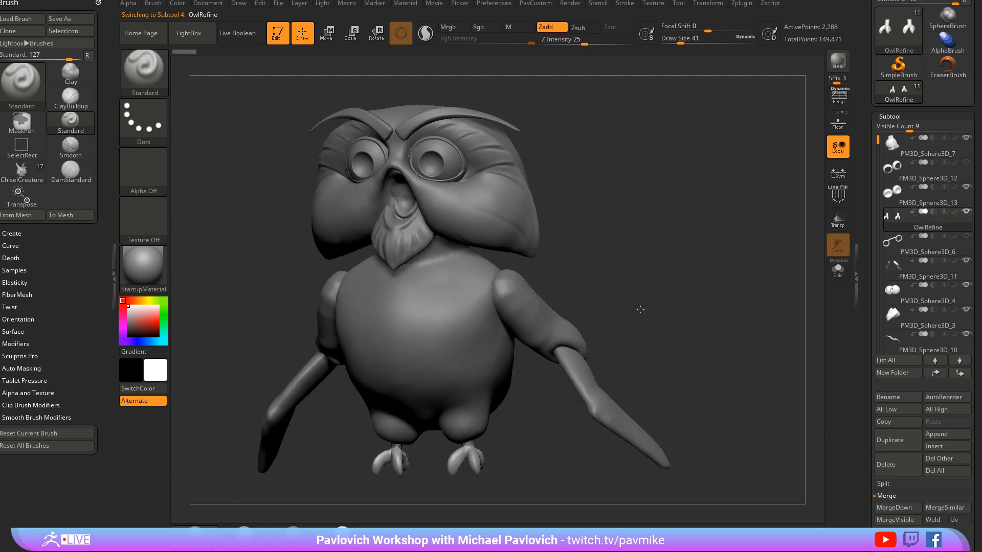
{"action": "mouse_move", "coordinate": [621, 225]}
{"action": "left_mouse_down"}
{"action": "mouse_move", "coordinate": [698, 248]}
{"action": "mouse_move", "coordinate": [662, 263]}
{"action": "left_mouse_up"}
{"action": "key", "text": "s"}
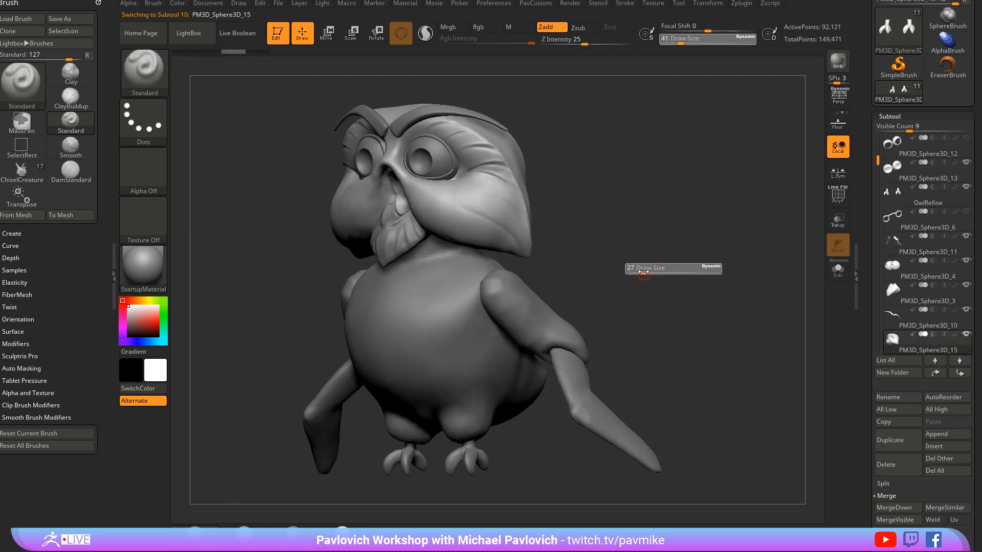
{"action": "left_click", "coordinate": [645, 268]}
Step: Hide the body, wing and feet subtools to leave only the head, and activate the eye-socket subtool PM3D_Sphere3D_13
{"action": "left_click", "coordinate": [477, 282], "text": "alt"}
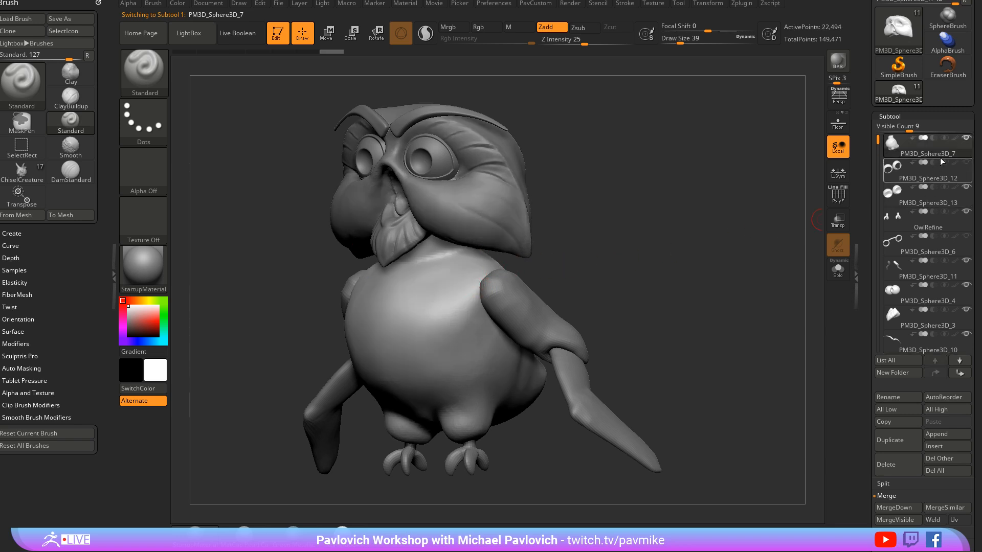
{"action": "left_click", "coordinate": [966, 137]}
{"action": "left_click", "coordinate": [559, 316], "text": "alt"}
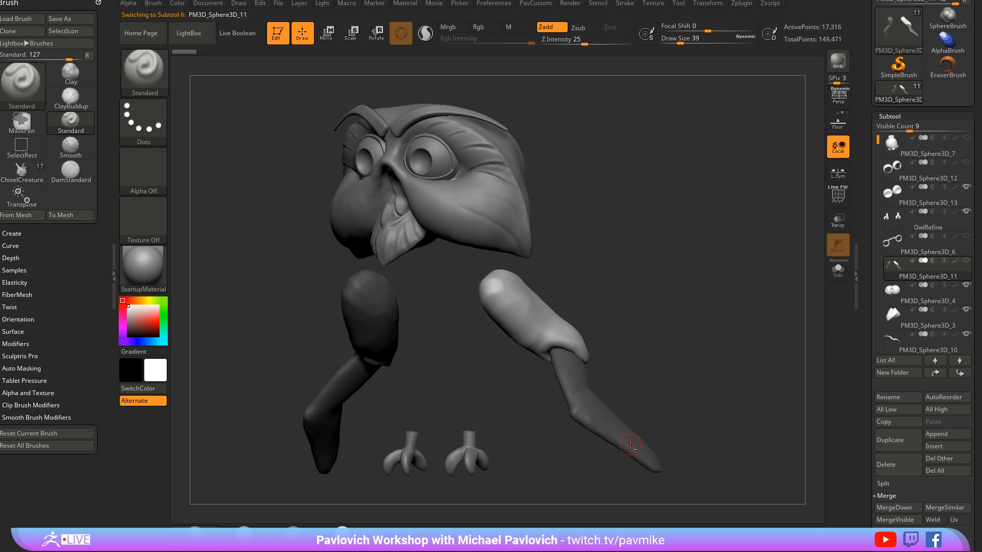
{"action": "left_click_drag", "start_coordinate": [680, 387], "coordinate": [685, 368]}
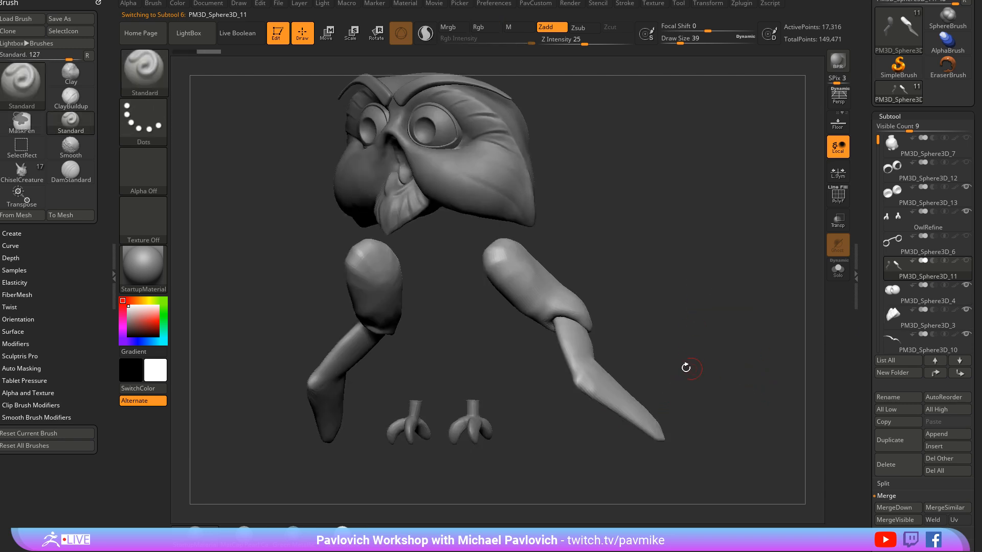
{"action": "left_click", "coordinate": [477, 423], "text": "alt"}
{"action": "left_click", "coordinate": [925, 201]}
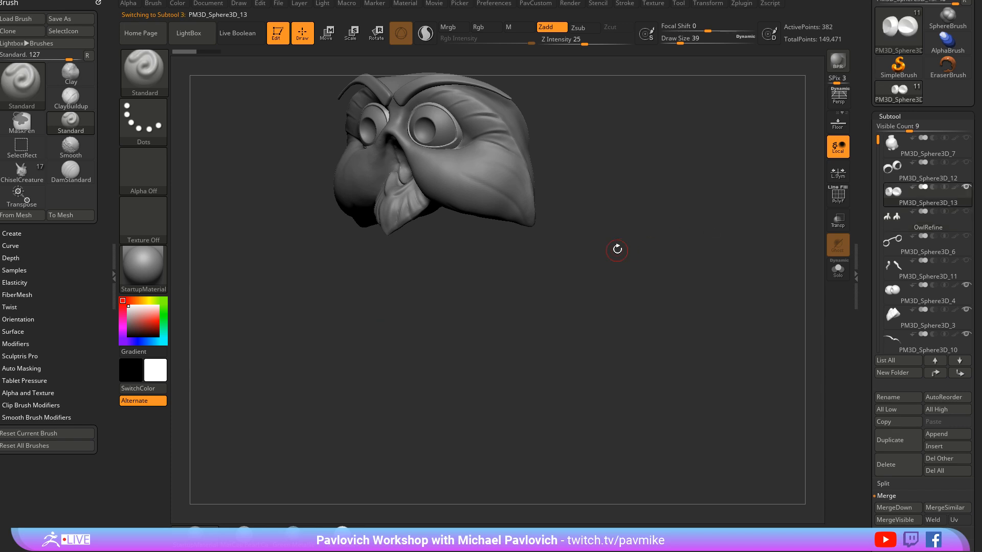
Step: Hide the eyeballs PM3D_Sphere3D_4 and the eyebrows PM3D_Sphere3D_10 from the framed head
{"action": "left_click_drag", "start_coordinate": [618, 248], "coordinate": [684, 199], "text": "alt"}
{"action": "key", "text": "f"}
{"action": "mouse_move", "coordinate": [681, 261]}
{"action": "left_mouse_down", "text": "shift"}
{"action": "mouse_move", "coordinate": [660, 281]}
{"action": "mouse_move", "coordinate": [699, 271]}
{"action": "left_mouse_up", "text": "shift"}
{"action": "key", "text": "s"}
{"action": "left_click", "coordinate": [700, 271]}
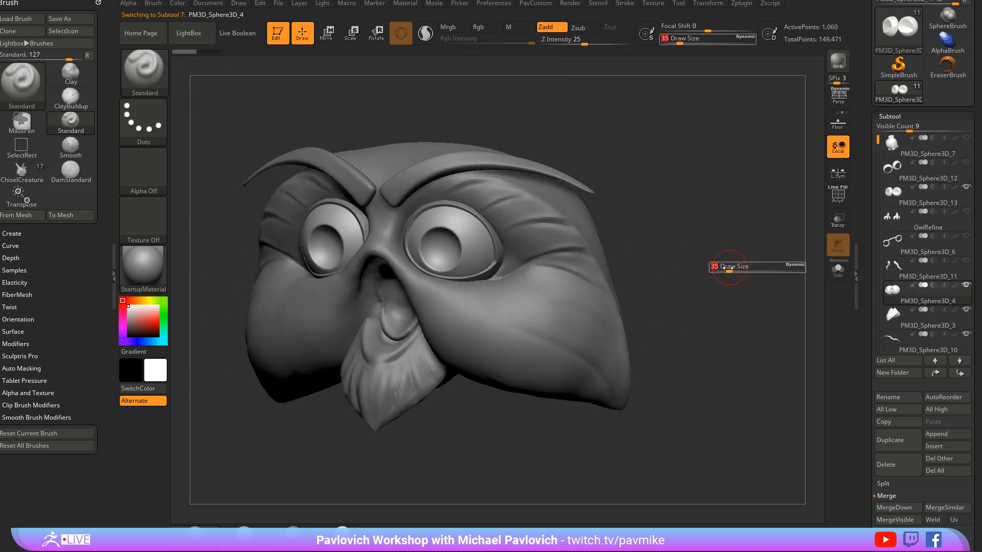
{"action": "left_click", "coordinate": [918, 297]}
{"action": "left_click", "coordinate": [573, 239], "text": "alt"}
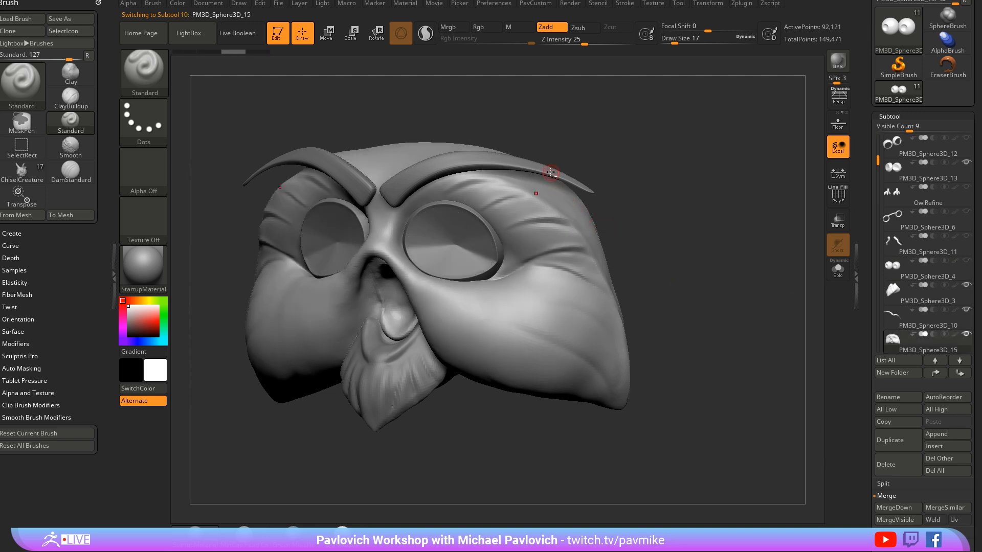
{"action": "left_click", "coordinate": [553, 173], "text": "alt"}
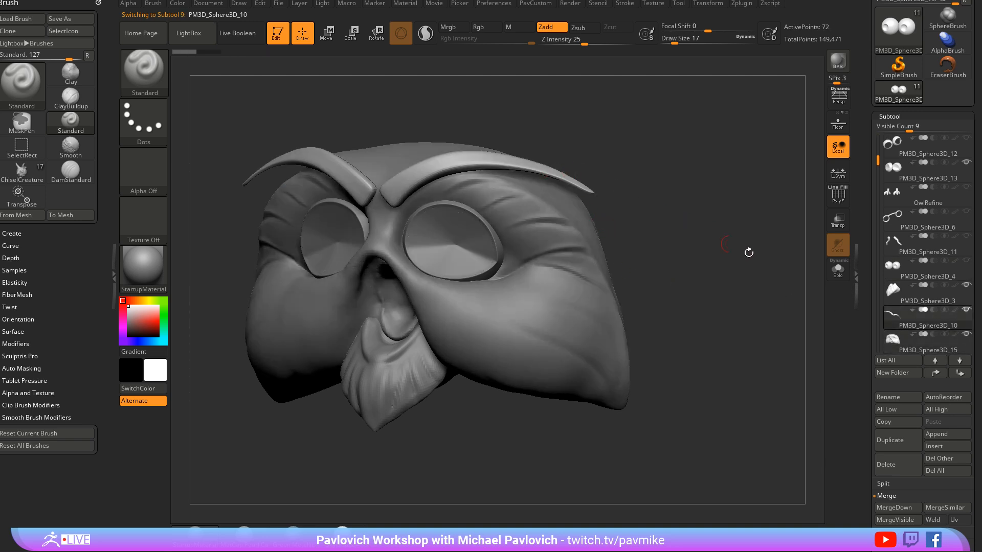
{"action": "left_click", "coordinate": [588, 329], "text": "alt"}
Step: Show the polyframe on the eye-socket subtool PM3D_Sphere3D_13 and set the draw size to 17
{"action": "mouse_move", "coordinate": [739, 272]}
{"action": "left_mouse_down"}
{"action": "mouse_move", "coordinate": [751, 271]}
{"action": "mouse_move", "coordinate": [732, 275]}
{"action": "mouse_move", "coordinate": [747, 281]}
{"action": "mouse_move", "coordinate": [782, 254]}
{"action": "mouse_move", "coordinate": [745, 274]}
{"action": "mouse_move", "coordinate": [688, 267]}
{"action": "mouse_move", "coordinate": [734, 247]}
{"action": "mouse_move", "coordinate": [477, 189]}
{"action": "left_mouse_up"}
{"action": "key", "text": "shift+f"}
{"action": "left_click", "coordinate": [486, 290], "text": "alt"}
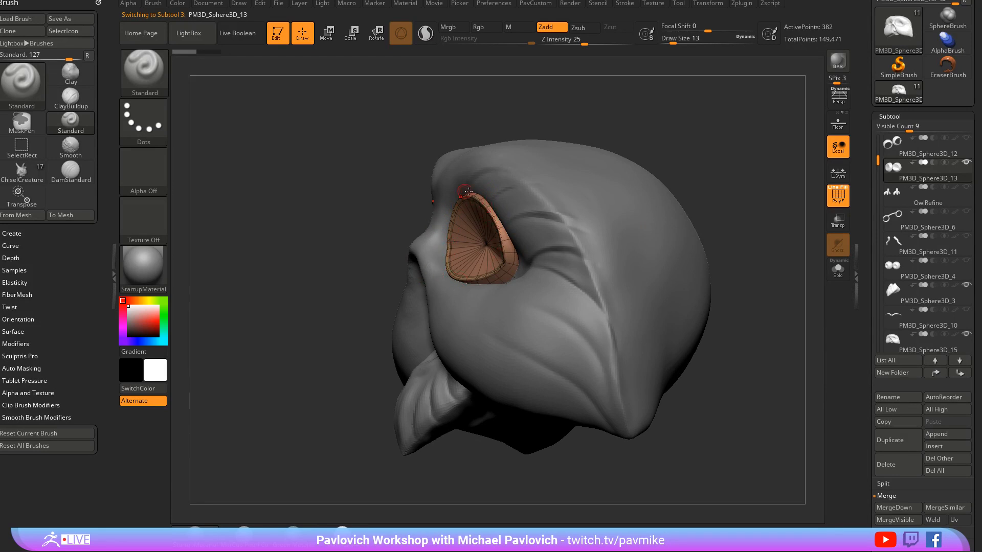
{"action": "mouse_move", "coordinate": [635, 150]}
{"action": "left_mouse_down"}
{"action": "mouse_move", "coordinate": [688, 154]}
{"action": "mouse_move", "coordinate": [658, 155]}
{"action": "mouse_move", "coordinate": [715, 223]}
{"action": "left_mouse_up"}
{"action": "key", "text": "s"}
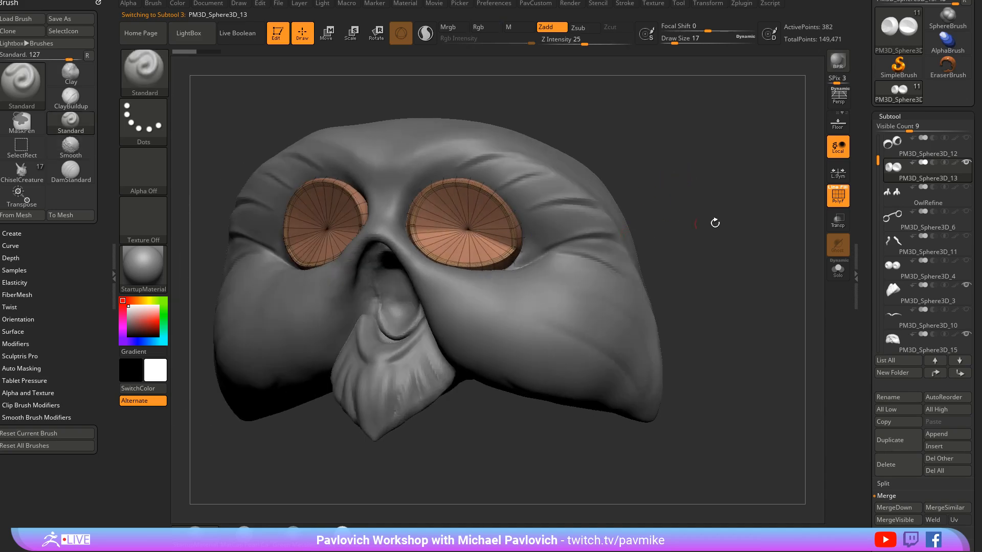
Step: Assign the face subtool PM3D_Sphere3D_15 a single polygroup and turn off the polyframe's wireframe lines
{"action": "left_click", "coordinate": [616, 290], "text": "alt"}
{"action": "key", "text": "ctrl+w"}
{"action": "left_click_drag", "start_coordinate": [712, 289], "coordinate": [696, 225]}
{"action": "left_click", "coordinate": [838, 190]}
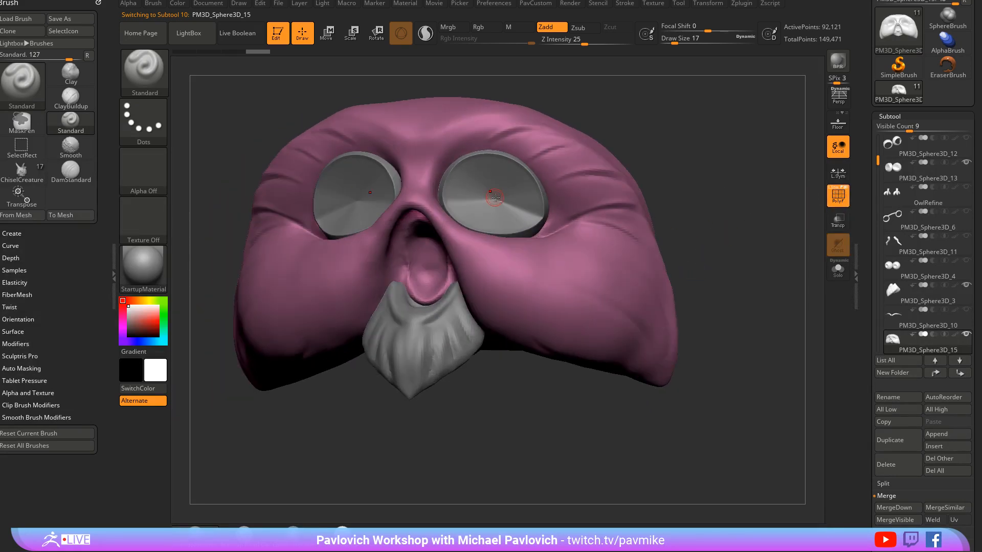
Step: Isolate the inset front faces of the eye-socket subtool PM3D_Sphere3D_13 and view them in Solo mode
{"action": "left_click", "coordinate": [495, 193], "text": "alt"}
{"action": "left_click_drag", "start_coordinate": [757, 179], "coordinate": [763, 223], "text": "alt"}
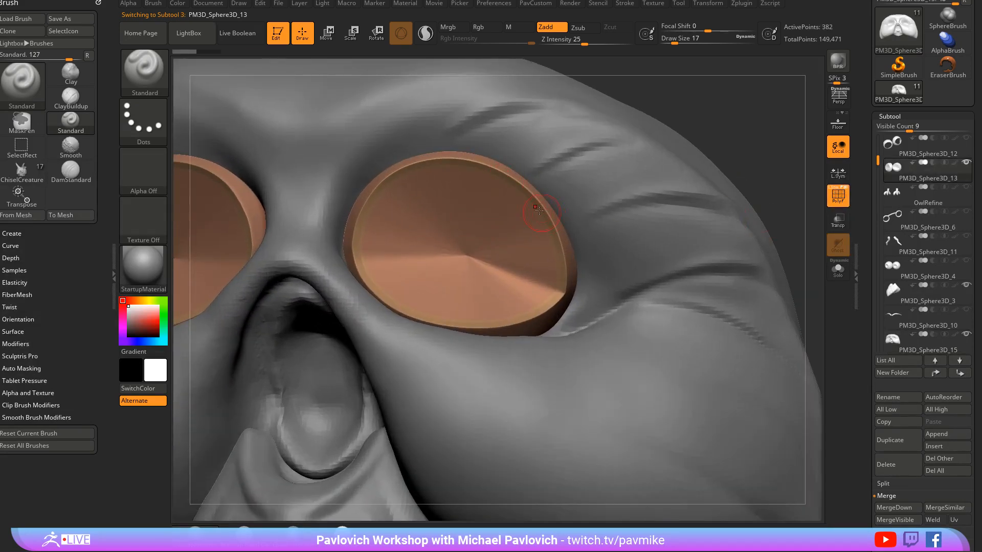
{"action": "left_click", "coordinate": [525, 197], "text": "ctrl+shift"}
{"action": "mouse_move", "coordinate": [752, 125]}
{"action": "left_mouse_down"}
{"action": "mouse_move", "coordinate": [731, 130]}
{"action": "mouse_move", "coordinate": [738, 134]}
{"action": "left_mouse_up"}
{"action": "left_click", "coordinate": [838, 273]}
{"action": "left_click_drag", "start_coordinate": [769, 266], "coordinate": [641, 192]}
{"action": "left_click_drag", "start_coordinate": [538, 433], "coordinate": [712, 223]}
Step: Apply Auto Groups to the isolated eye-socket faces, then Mirror And Weld the whole eye-socket mesh
{"action": "key", "text": "3"}
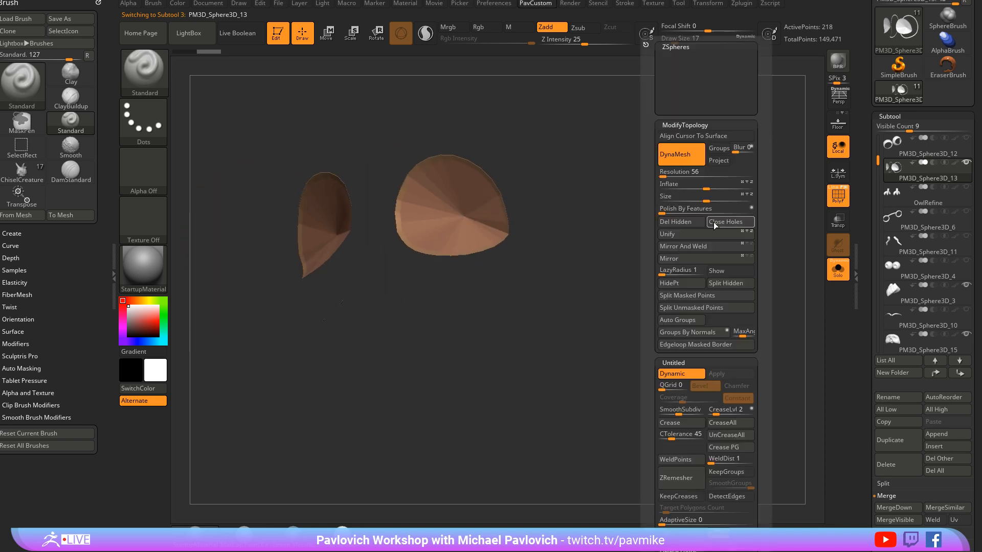
{"action": "left_click", "coordinate": [693, 320]}
{"action": "left_click", "coordinate": [692, 319], "text": "ctrl+shift"}
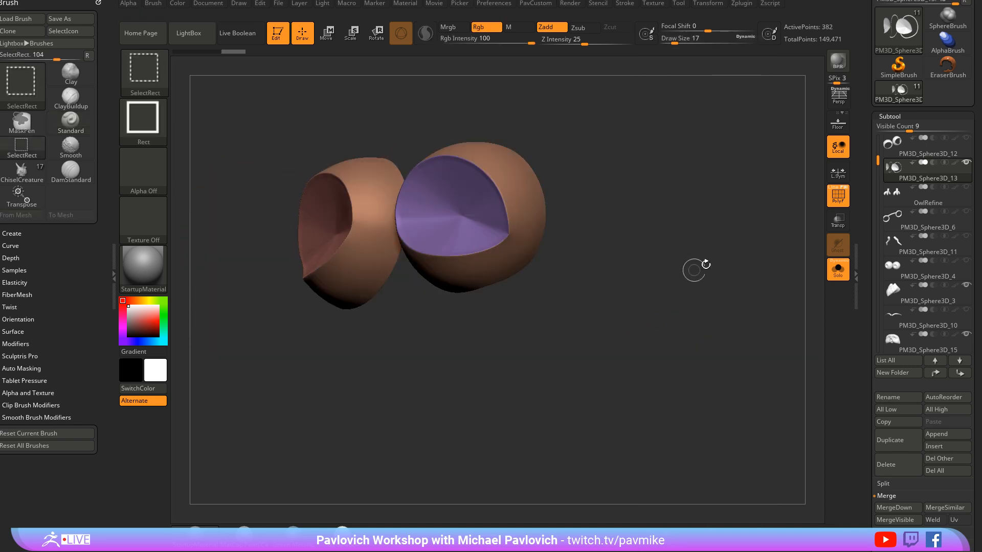
{"action": "key", "text": "3"}
{"action": "left_click", "coordinate": [694, 247]}
{"action": "mouse_move", "coordinate": [634, 243]}
{"action": "left_mouse_down"}
{"action": "mouse_move", "coordinate": [693, 216]}
{"action": "mouse_move", "coordinate": [629, 234]}
{"action": "left_mouse_up"}
Step: Isolate the eye sockets' front discs and their rims, combine them into one polygroup, and show the whole mesh again
{"action": "left_click", "coordinate": [483, 232], "text": "ctrl+shift"}
{"action": "left_click_drag", "start_coordinate": [772, 225], "coordinate": [742, 213]}
{"action": "left_click", "coordinate": [759, 230], "text": "ctrl+shift"}
{"action": "left_click", "coordinate": [525, 224], "text": "ctrl+shift"}
{"action": "left_click", "coordinate": [562, 107], "text": "ctrl+shift"}
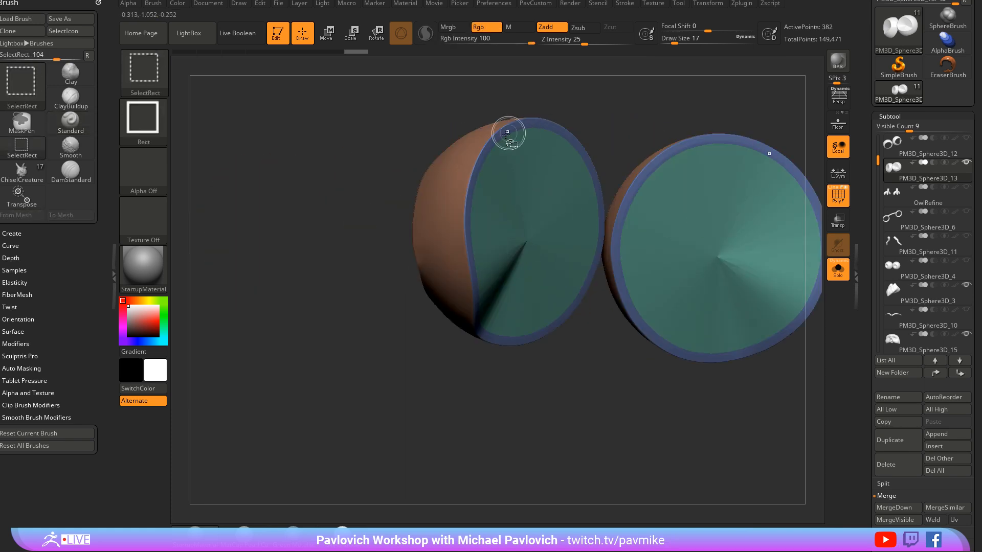
{"action": "left_click", "coordinate": [503, 138], "text": "ctrl+shift"}
{"action": "key", "text": "ctrl+w"}
{"action": "left_click", "coordinate": [608, 108], "text": "ctrl+shift"}
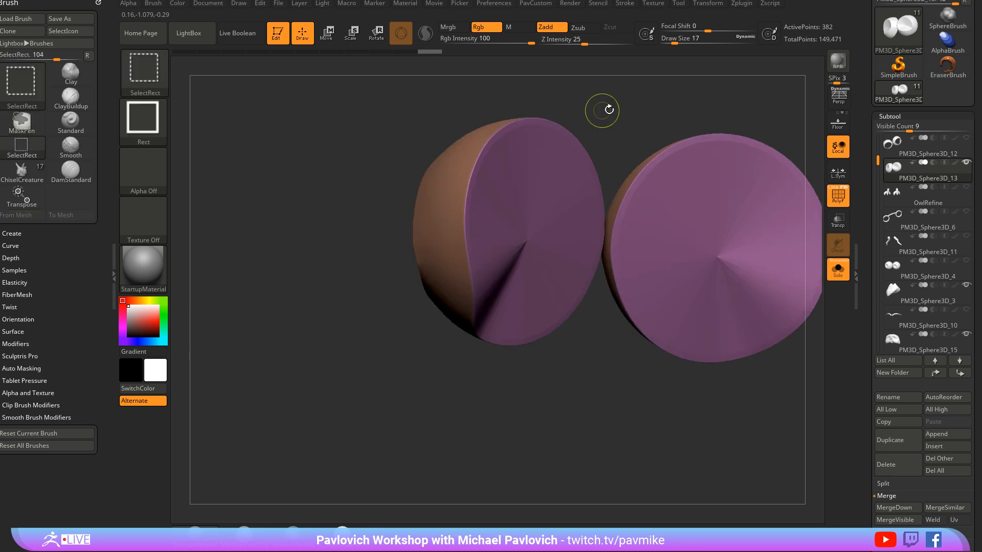
Step: Leave Solo mode and check the regrouped eye sockets inside the face
{"action": "left_click_drag", "start_coordinate": [610, 107], "coordinate": [652, 107]}
{"action": "left_click_drag", "start_coordinate": [764, 269], "coordinate": [698, 253]}
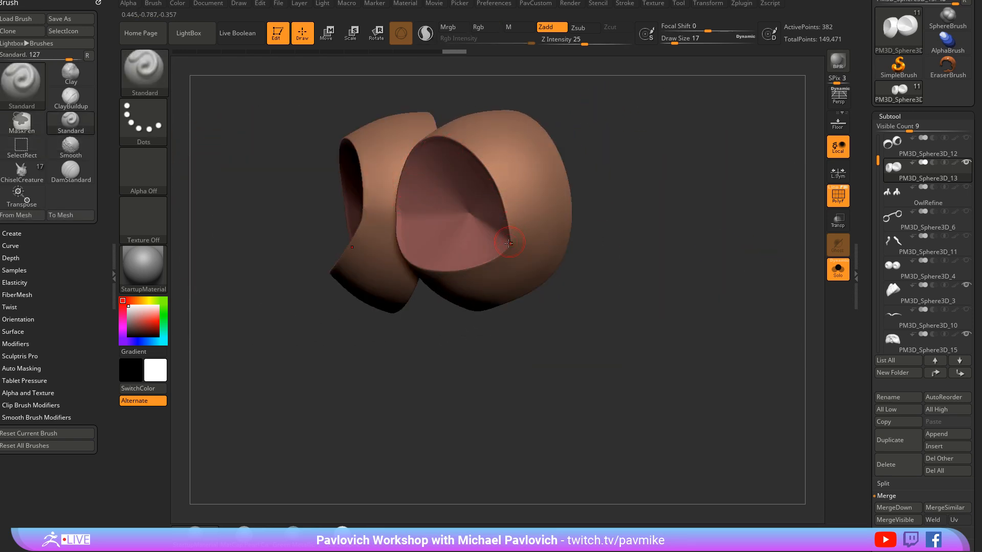
{"action": "left_click", "coordinate": [838, 270]}
{"action": "left_click_drag", "start_coordinate": [752, 108], "coordinate": [719, 128]}
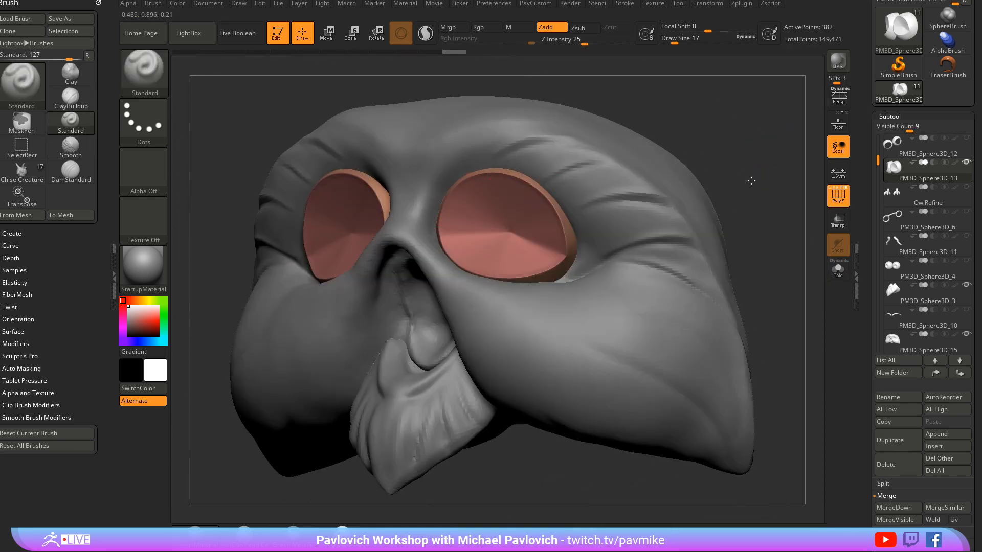
{"action": "mouse_move", "coordinate": [751, 181]}
{"action": "left_mouse_down", "text": "alt"}
{"action": "mouse_move", "coordinate": [734, 162]}
{"action": "mouse_move", "coordinate": [759, 177]}
{"action": "mouse_move", "coordinate": [756, 193]}
{"action": "mouse_move", "coordinate": [746, 158]}
{"action": "mouse_move", "coordinate": [736, 177]}
{"action": "left_mouse_up", "text": "alt"}
Step: Assign the chin-feather subtool PM3D_Sphere3D_3 a new single polygroup
{"action": "left_click", "coordinate": [445, 319], "text": "alt"}
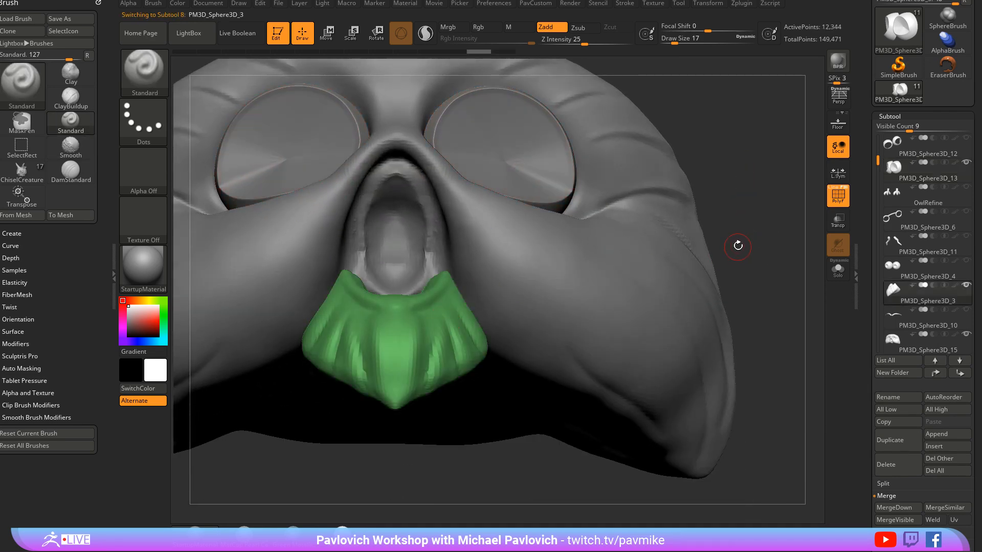
{"action": "key", "text": "ctrl+w"}
{"action": "left_click_drag", "start_coordinate": [735, 242], "coordinate": [751, 344]}
{"action": "left_click", "coordinate": [468, 310], "text": "alt"}
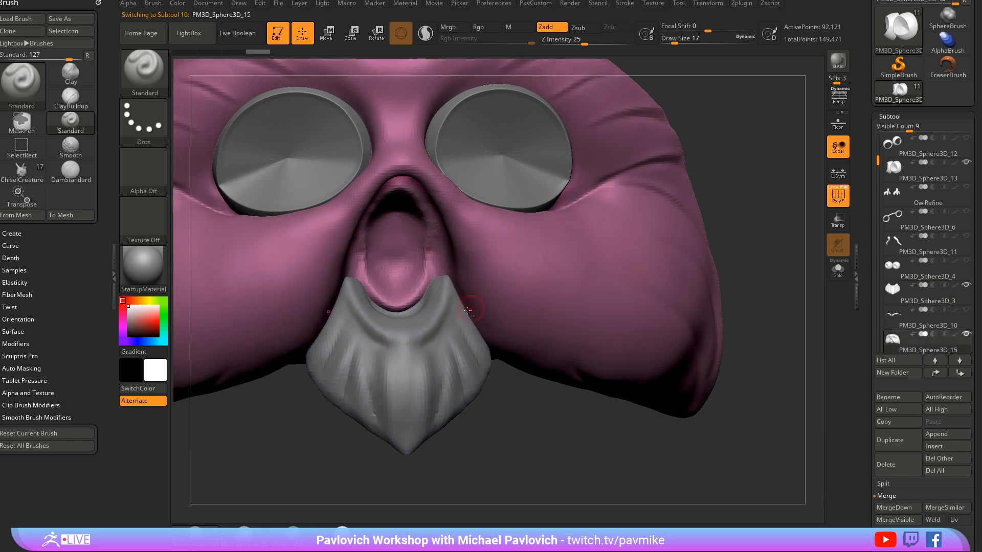
{"action": "left_click", "coordinate": [439, 312], "text": "alt"}
Step: Switch to the Move brush, activate the face subtool PM3D_Sphere3D_15, and set the draw size to 22
{"action": "key", "text": "b"}
{"action": "key", "text": "m"}
{"action": "key", "text": "v"}
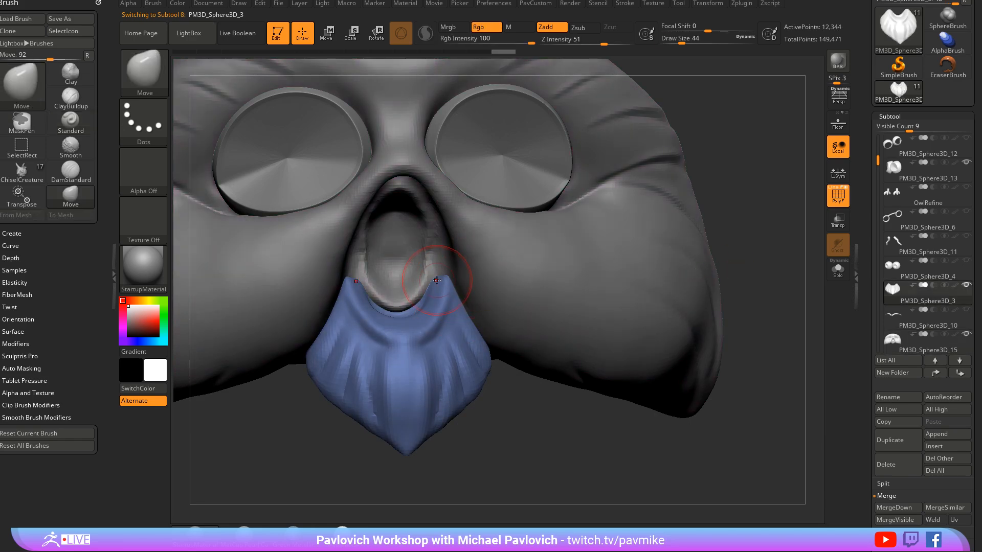
{"action": "key", "text": "f"}
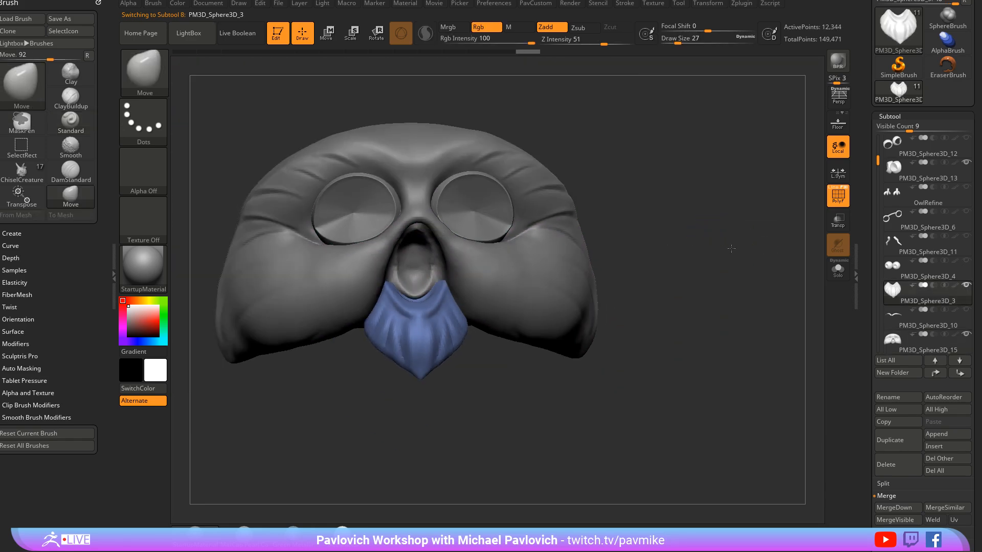
{"action": "left_click_drag", "start_coordinate": [731, 248], "coordinate": [585, 200]}
{"action": "left_click", "coordinate": [607, 268], "text": "alt"}
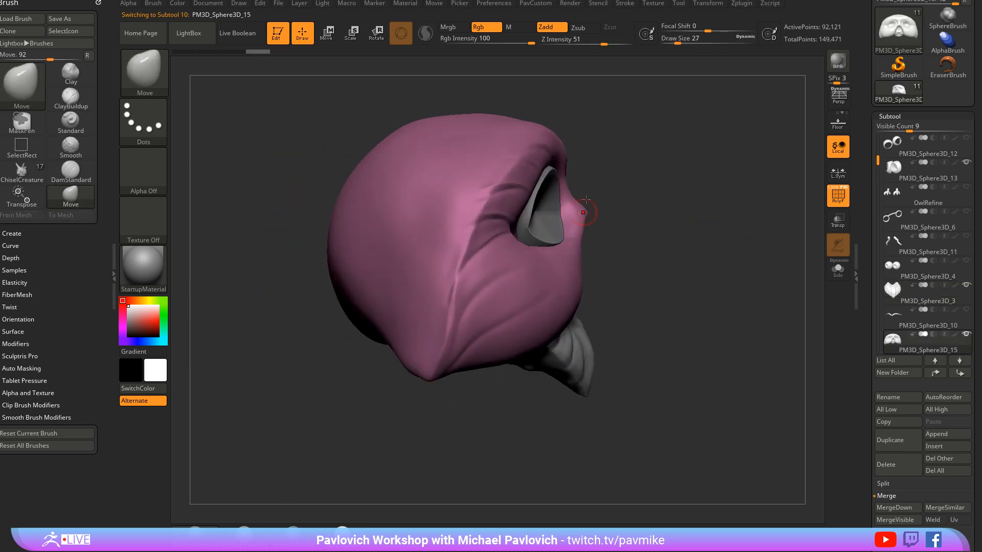
{"action": "left_click_drag", "start_coordinate": [646, 226], "coordinate": [519, 242]}
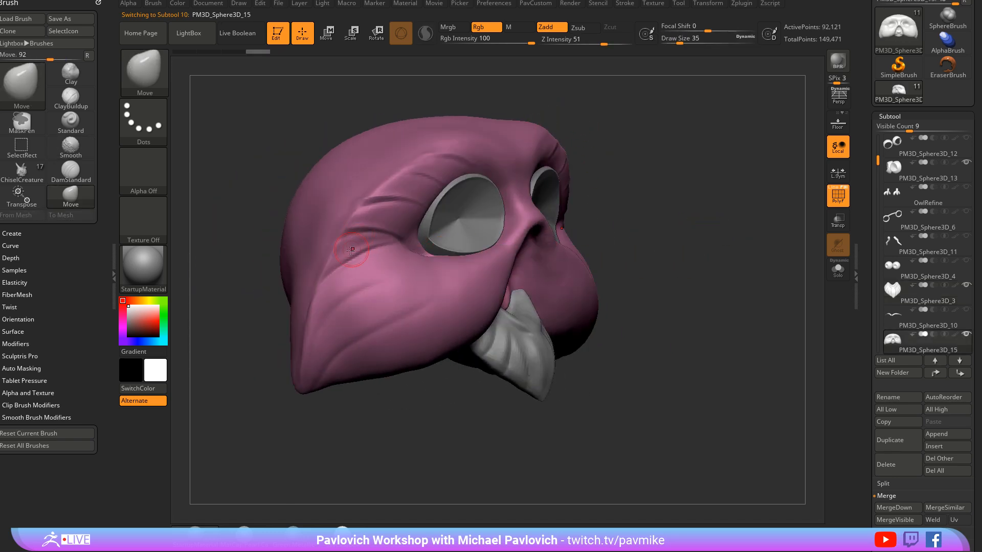
{"action": "key", "text": "w"}
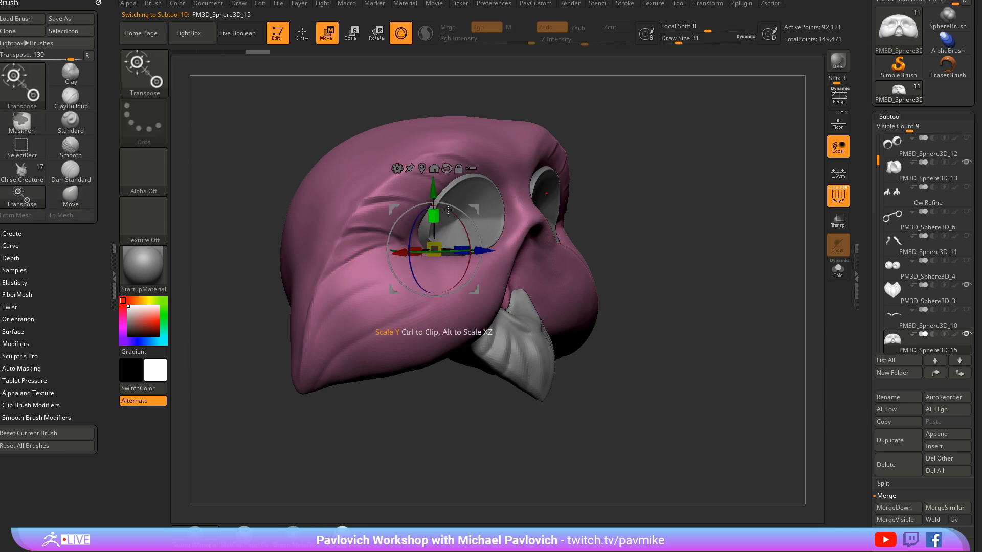
{"action": "key", "text": "q"}
{"action": "left_click_drag", "start_coordinate": [714, 215], "coordinate": [529, 254]}
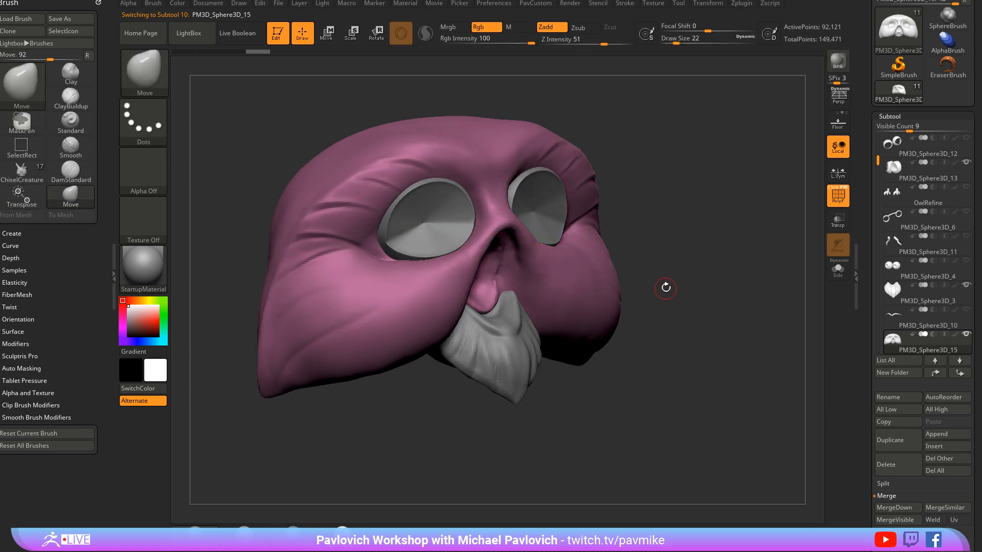
{"action": "left_click_drag", "start_coordinate": [692, 252], "coordinate": [707, 284]}
Step: Merge the visible head subtools into a new tool and insert it directly below the body subtool PM3D_Sphere3D_7
{"action": "scroll", "coordinate": [862, 338], "scroll_direction": "down", "scroll_amount": 3}
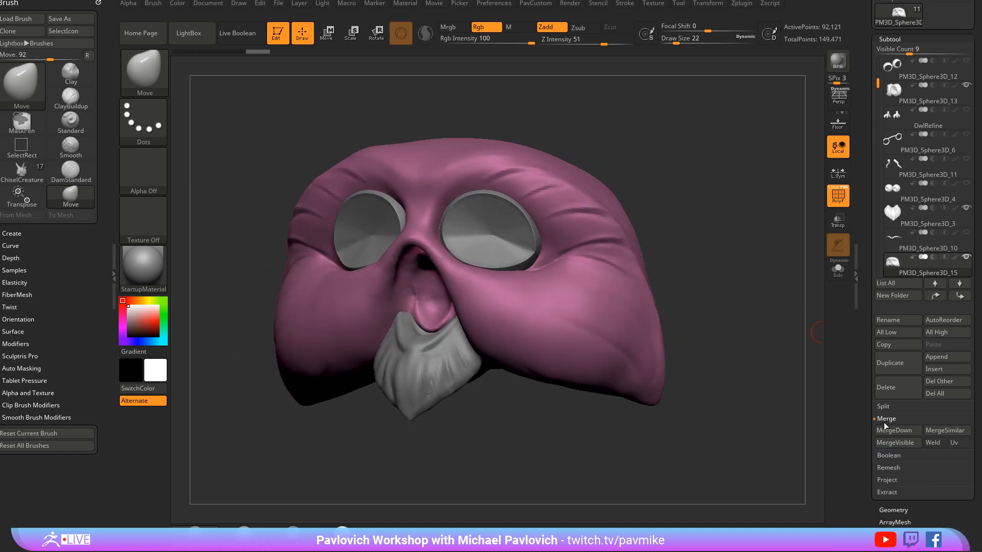
{"action": "left_click", "coordinate": [884, 446]}
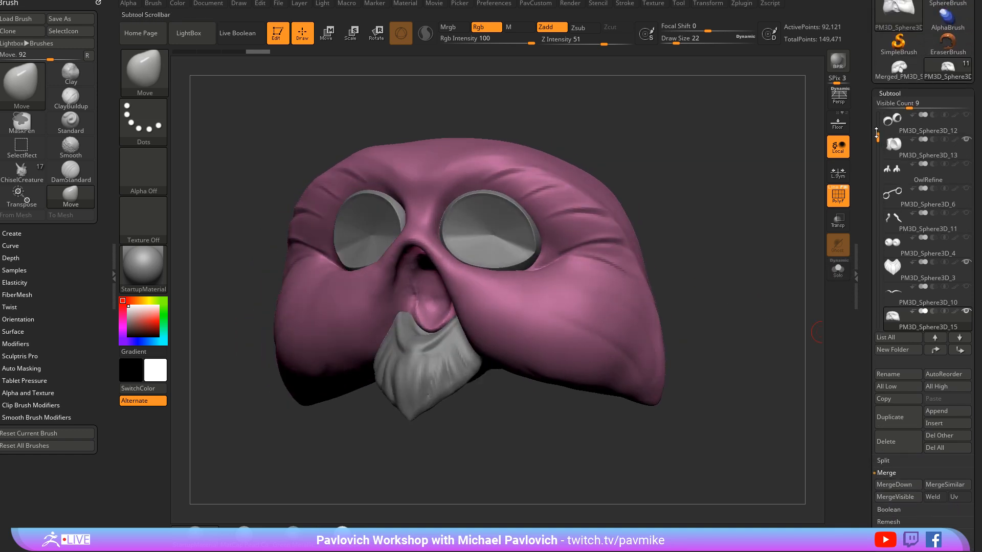
{"action": "scroll", "coordinate": [876, 132], "scroll_direction": "up", "scroll_amount": 1}
{"action": "left_click", "coordinate": [923, 133]}
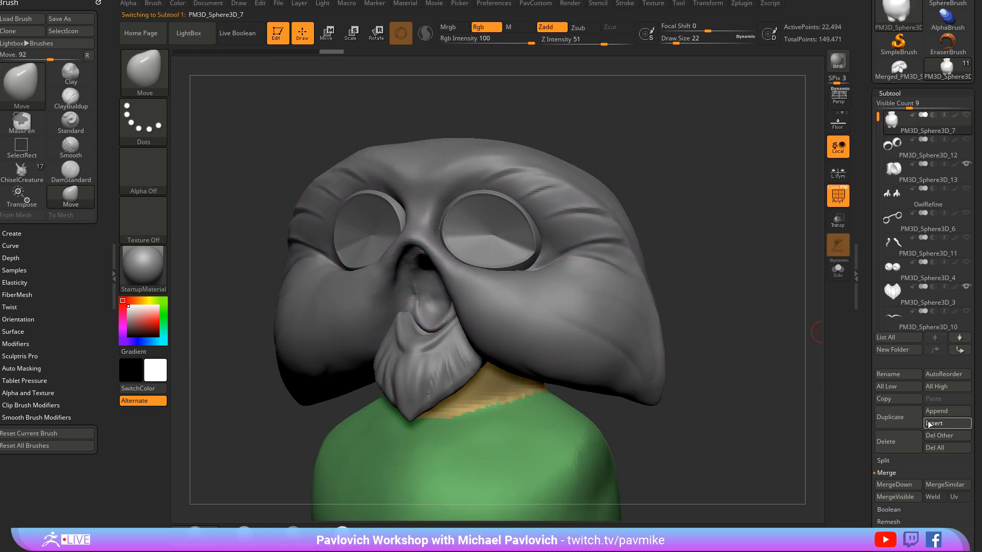
{"action": "left_click", "coordinate": [929, 424]}
{"action": "left_click", "coordinate": [875, 428]}
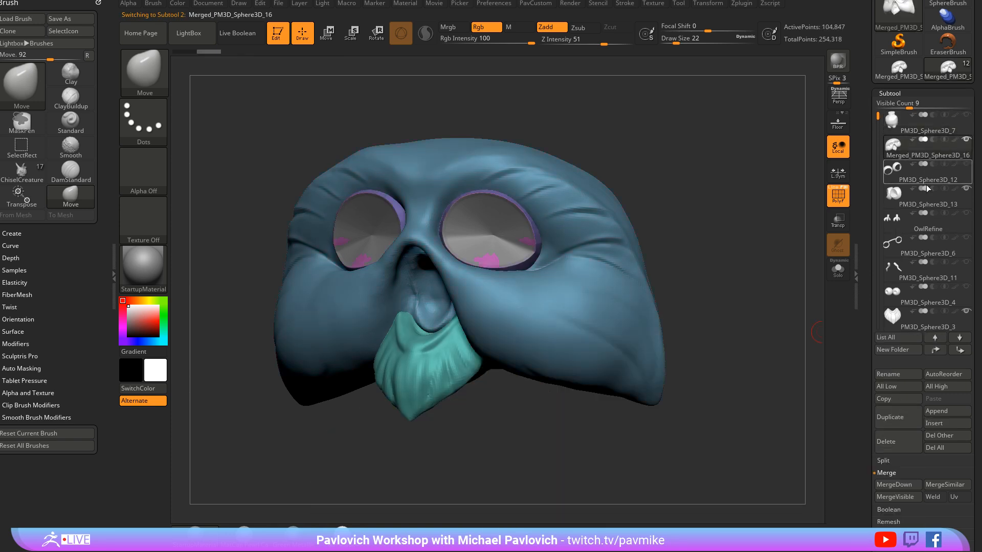
Step: Reorder the merged head subtool to the top of the stack, solo it, and set the draw size to 20
{"action": "left_click", "coordinate": [935, 351]}
{"action": "left_click_drag", "start_coordinate": [746, 188], "coordinate": [736, 171]}
{"action": "left_click", "coordinate": [837, 270]}
{"action": "left_click_drag", "start_coordinate": [645, 229], "coordinate": [716, 230]}
{"action": "key", "text": "s"}
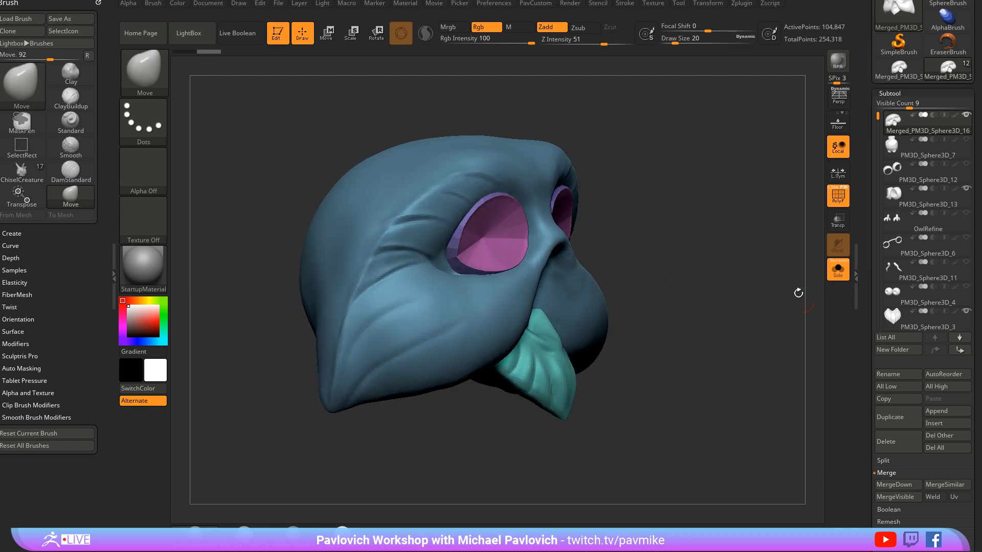
Step: Isolate both eyes from the merged head and split them into their own subtool
{"action": "mouse_move", "coordinate": [798, 292]}
{"action": "left_mouse_down"}
{"action": "mouse_move", "coordinate": [709, 214]}
{"action": "mouse_move", "coordinate": [721, 199]}
{"action": "mouse_move", "coordinate": [739, 201]}
{"action": "mouse_move", "coordinate": [704, 204]}
{"action": "left_mouse_up"}
{"action": "key", "text": "s"}
{"action": "left_click", "coordinate": [524, 220], "text": "ctrl+shift"}
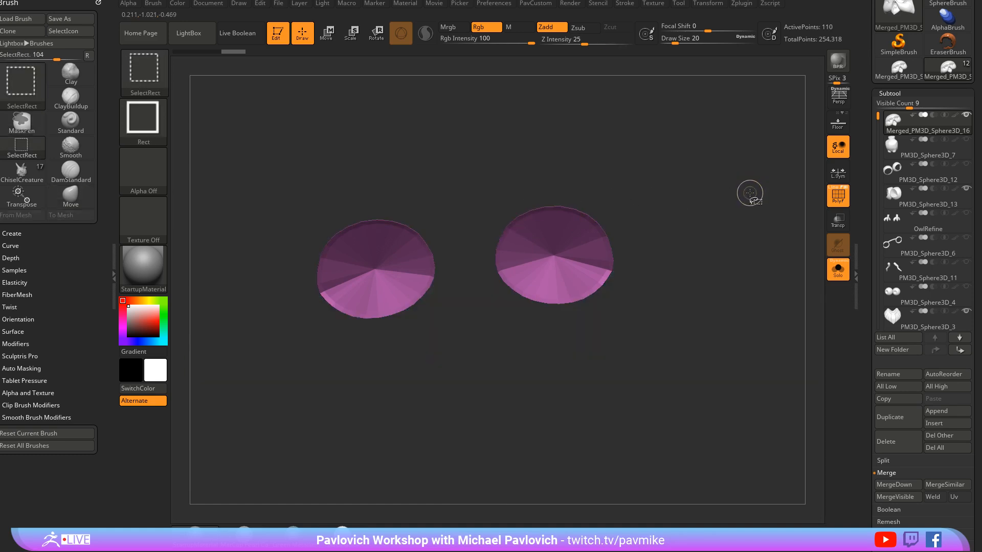
{"action": "key", "text": "ctrl+shift+a"}
{"action": "key", "text": "5"}
{"action": "left_click", "coordinate": [764, 283]}
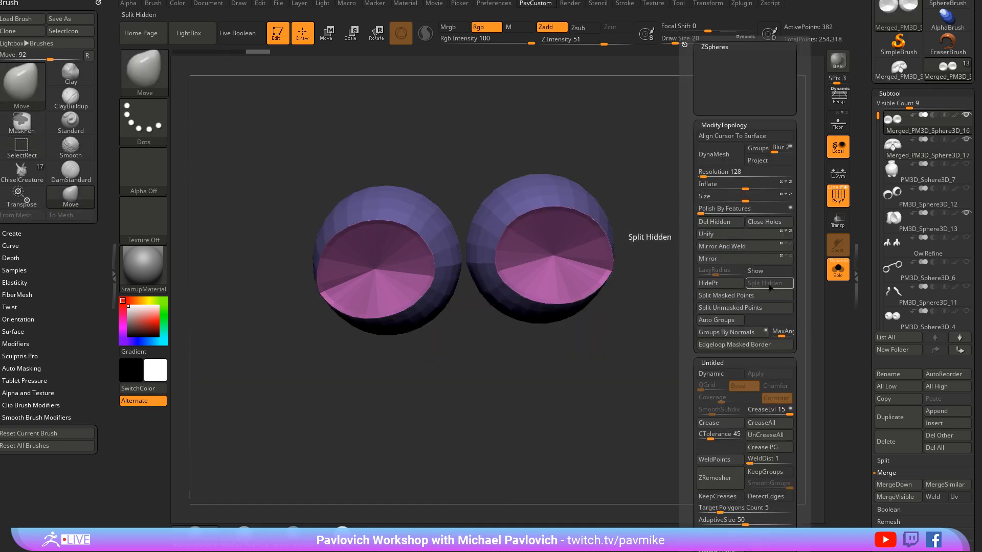
Step: Apply dynamic subdivision to the eyes and merge them back into the head, giving face, eyes and chin feathers separate polygroups
{"action": "left_click", "coordinate": [724, 373]}
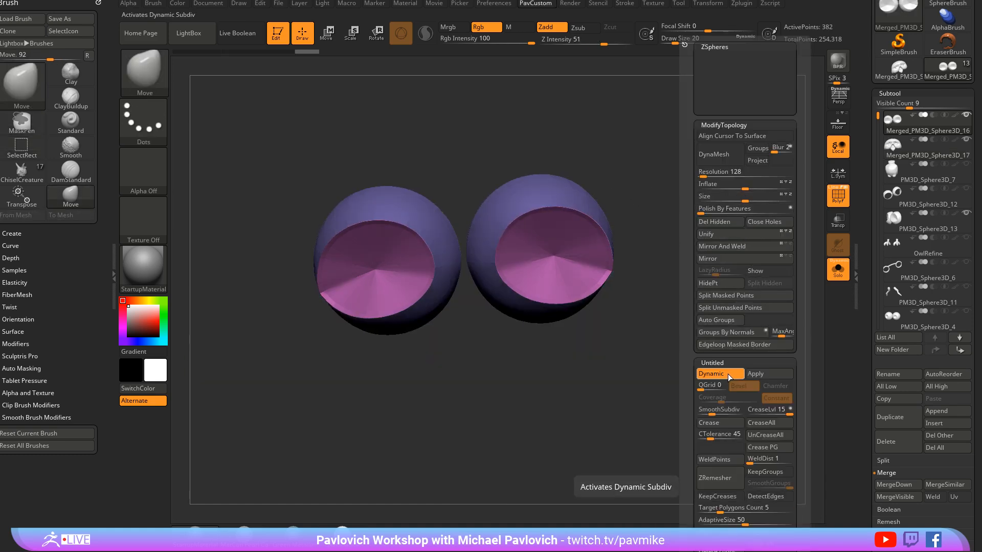
{"action": "left_click", "coordinate": [770, 378]}
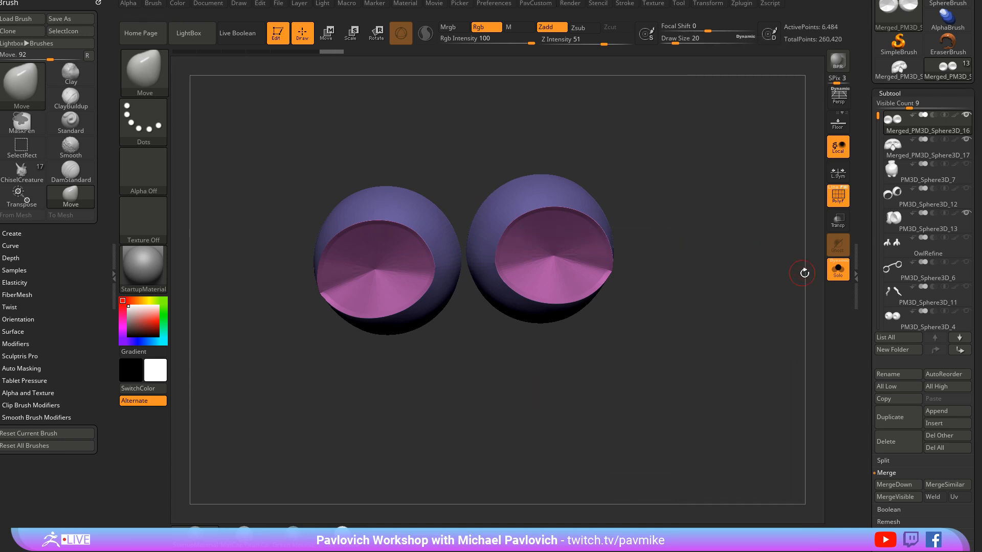
{"action": "left_click", "coordinate": [837, 269]}
{"action": "left_click_drag", "start_coordinate": [776, 276], "coordinate": [814, 226]}
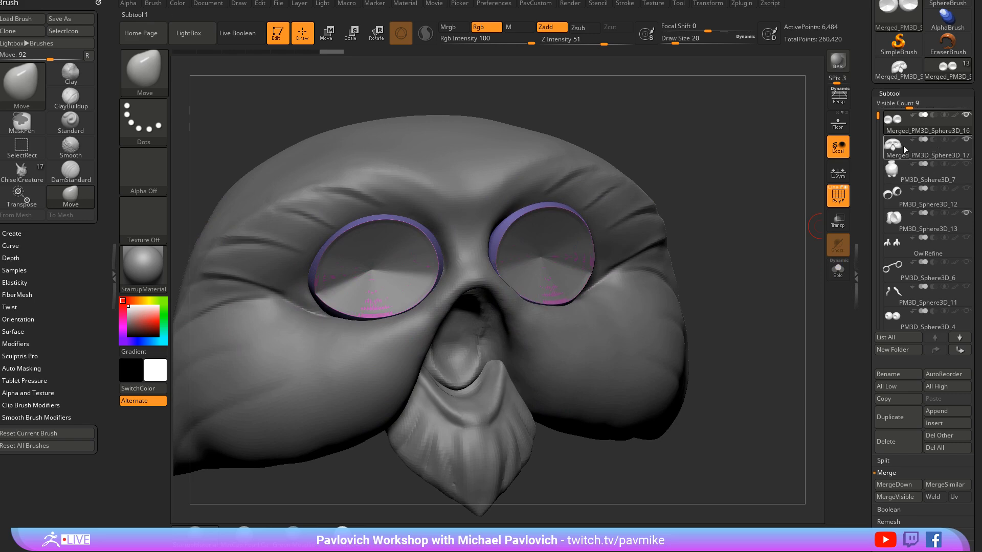
{"action": "key", "text": "ctrl+e"}
{"action": "left_click", "coordinate": [838, 273]}
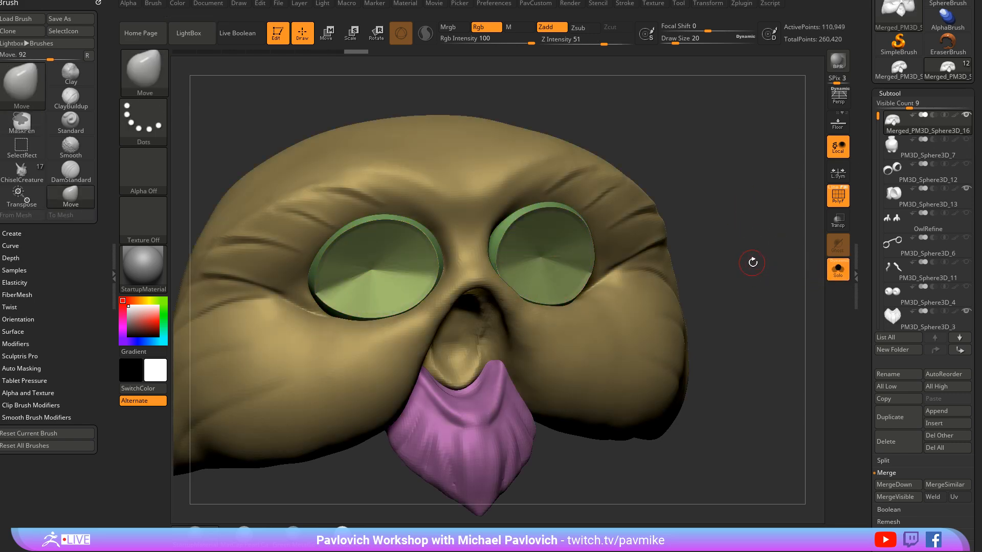
Step: Isolate the face polygroup by hiding the eyes and chin feathers, and set the draw size to 33
{"action": "mouse_move", "coordinate": [752, 262]}
{"action": "left_mouse_down"}
{"action": "mouse_move", "coordinate": [766, 183]}
{"action": "mouse_move", "coordinate": [797, 189]}
{"action": "mouse_move", "coordinate": [718, 197]}
{"action": "left_mouse_up"}
{"action": "key", "text": "s"}
{"action": "mouse_move", "coordinate": [744, 219]}
{"action": "left_mouse_down"}
{"action": "mouse_move", "coordinate": [745, 207]}
{"action": "mouse_move", "coordinate": [704, 199]}
{"action": "mouse_move", "coordinate": [742, 211]}
{"action": "left_mouse_up"}
{"action": "left_click", "coordinate": [586, 317], "text": "ctrl+shift"}
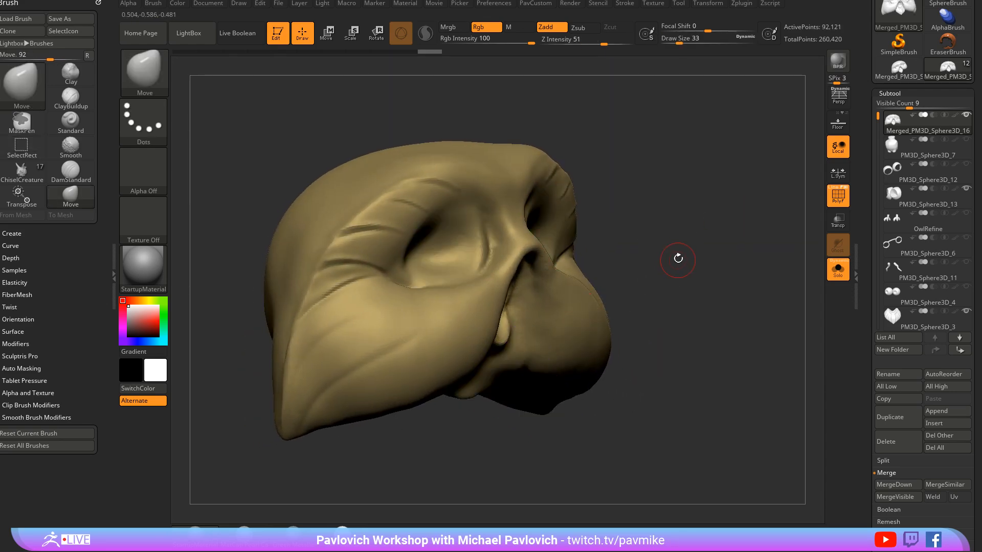
Step: Try masking the outer edges of the brow and cheeks using a draw size of 22
{"action": "left_click_drag", "start_coordinate": [678, 257], "coordinate": [699, 260]}
{"action": "key", "text": "s"}
{"action": "left_click_drag", "start_coordinate": [490, 204], "coordinate": [492, 203]}
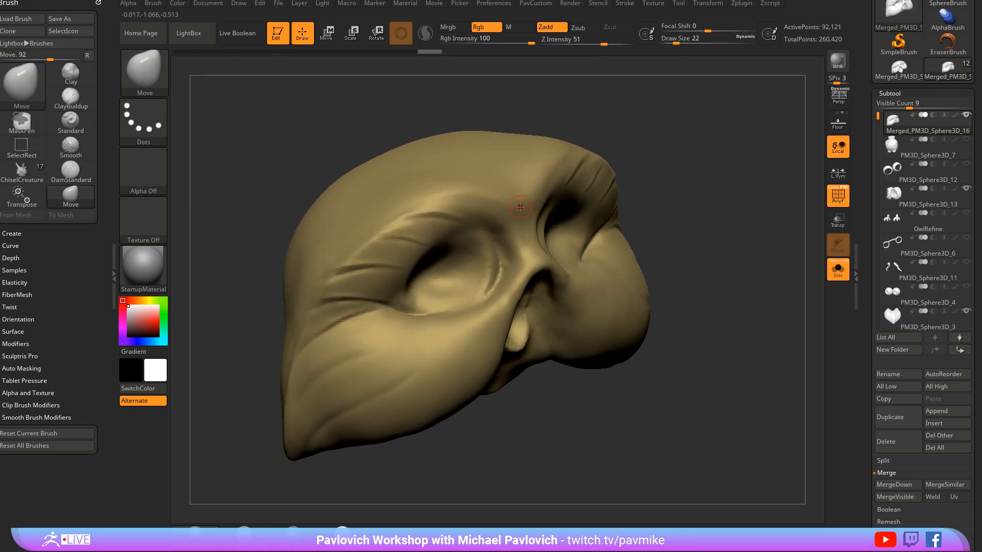
{"action": "key", "text": "ctrl"}
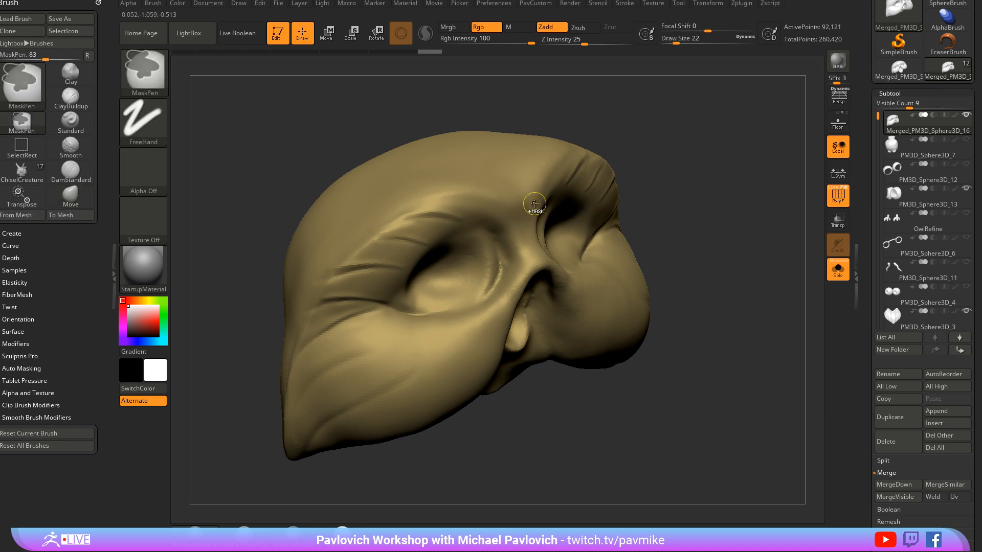
{"action": "mouse_move", "coordinate": [529, 211]}
{"action": "left_mouse_down", "text": "ctrl"}
{"action": "mouse_move", "coordinate": [475, 201]}
{"action": "mouse_move", "coordinate": [404, 220]}
{"action": "mouse_move", "coordinate": [323, 330]}
{"action": "left_mouse_up", "text": "ctrl"}
{"action": "left_click_drag", "start_coordinate": [501, 413], "coordinate": [576, 357]}
{"action": "mouse_move", "coordinate": [364, 232]}
{"action": "left_mouse_down", "text": "ctrl"}
{"action": "mouse_move", "coordinate": [327, 325]}
{"action": "mouse_move", "coordinate": [336, 310]}
{"action": "mouse_move", "coordinate": [328, 353]}
{"action": "left_mouse_up", "text": "ctrl"}
{"action": "left_click_drag", "start_coordinate": [304, 434], "coordinate": [312, 337]}
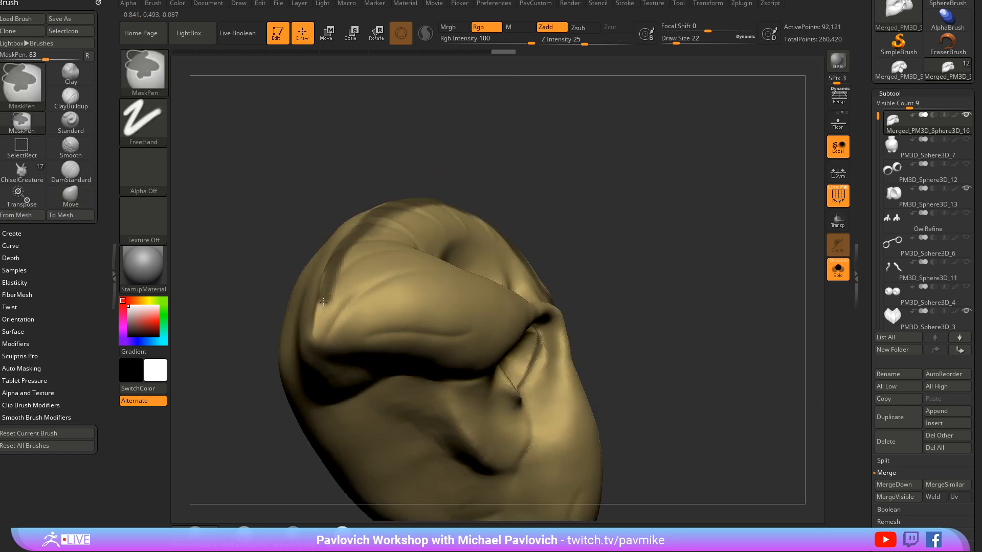
{"action": "left_click_drag", "start_coordinate": [288, 271], "coordinate": [542, 353]}
{"action": "left_click_drag", "start_coordinate": [381, 313], "coordinate": [444, 238], "text": "ctrl"}
{"action": "mouse_move", "coordinate": [642, 125]}
{"action": "left_mouse_down"}
{"action": "mouse_move", "coordinate": [658, 173]}
{"action": "mouse_move", "coordinate": [583, 391]}
{"action": "mouse_move", "coordinate": [596, 415]}
{"action": "left_mouse_up"}
{"action": "left_click_drag", "start_coordinate": [700, 189], "coordinate": [664, 138]}
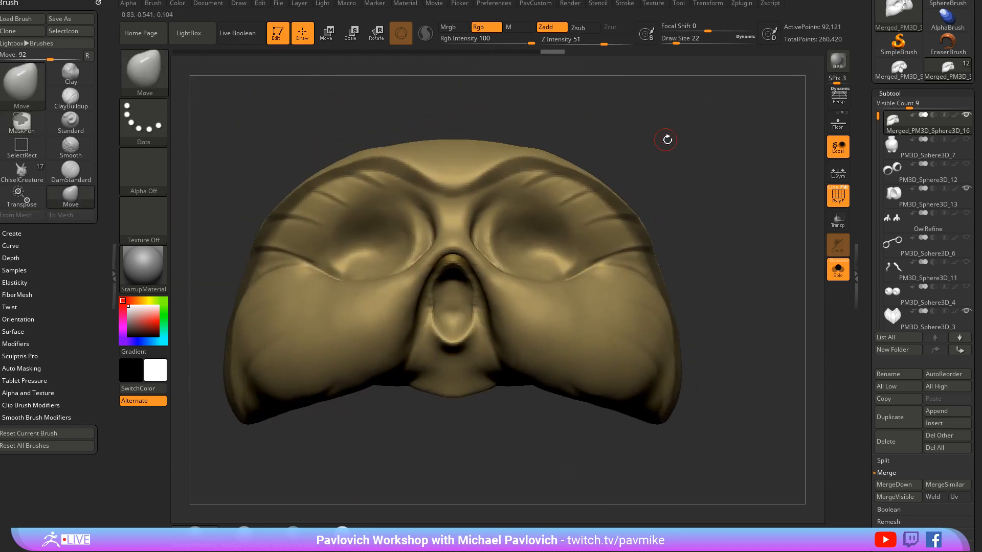
Step: Show the eye and chin-feather subtools alongside the isolated face, and set the draw size to 29
{"action": "left_click", "coordinate": [837, 269]}
{"action": "mouse_move", "coordinate": [772, 246]}
{"action": "left_mouse_down"}
{"action": "mouse_move", "coordinate": [724, 244]}
{"action": "mouse_move", "coordinate": [737, 217]}
{"action": "left_mouse_up"}
{"action": "key", "text": "s"}
{"action": "left_click_drag", "start_coordinate": [737, 217], "coordinate": [709, 187]}
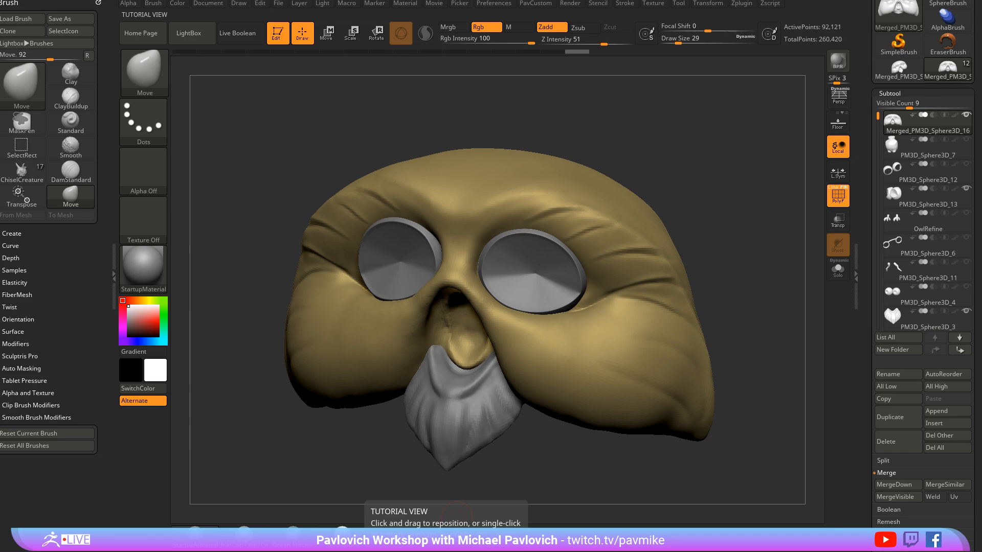
Step: Switch to the browser, find the 3D to 2D tutorials on the Pixologic page, and open the Introduction - Part 1 video on YouTube
{"action": "left_click", "coordinate": [456, 546]}
{"action": "scroll", "coordinate": [461, 271], "scroll_direction": "down", "scroll_amount": 20}
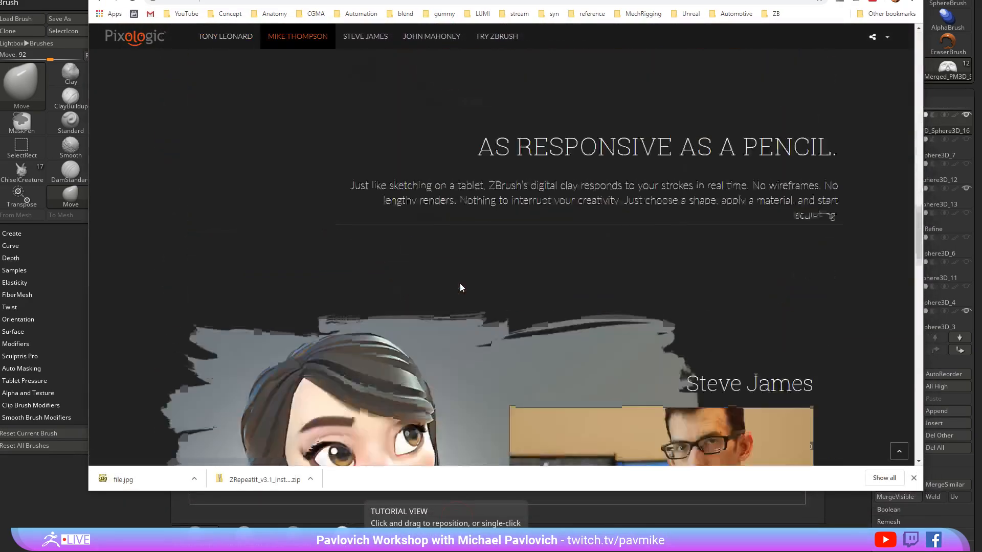
{"action": "scroll", "coordinate": [461, 283], "scroll_direction": "down", "scroll_amount": 6}
{"action": "scroll", "coordinate": [464, 280], "scroll_direction": "up", "scroll_amount": 3}
{"action": "scroll", "coordinate": [460, 281], "scroll_direction": "down", "scroll_amount": 2}
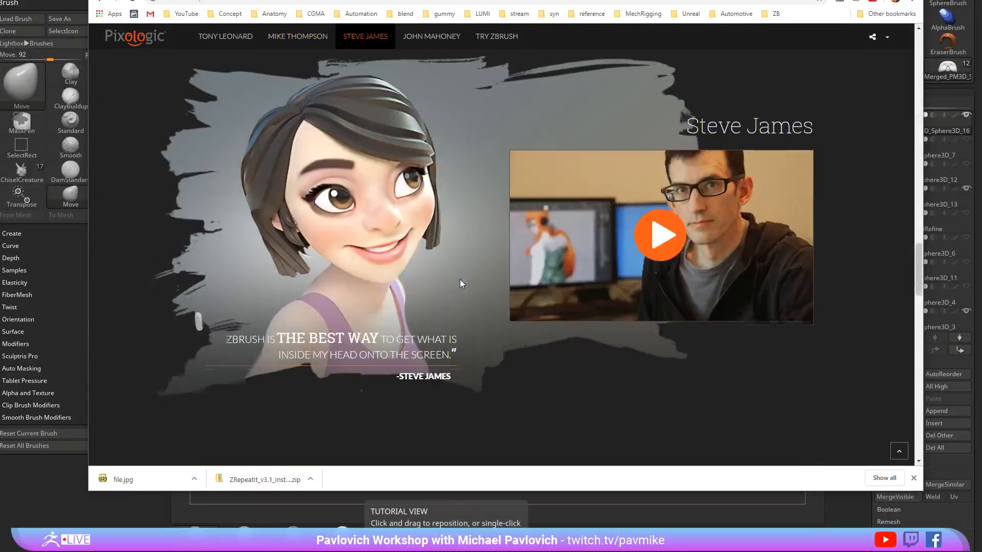
{"action": "left_click", "coordinate": [664, 242]}
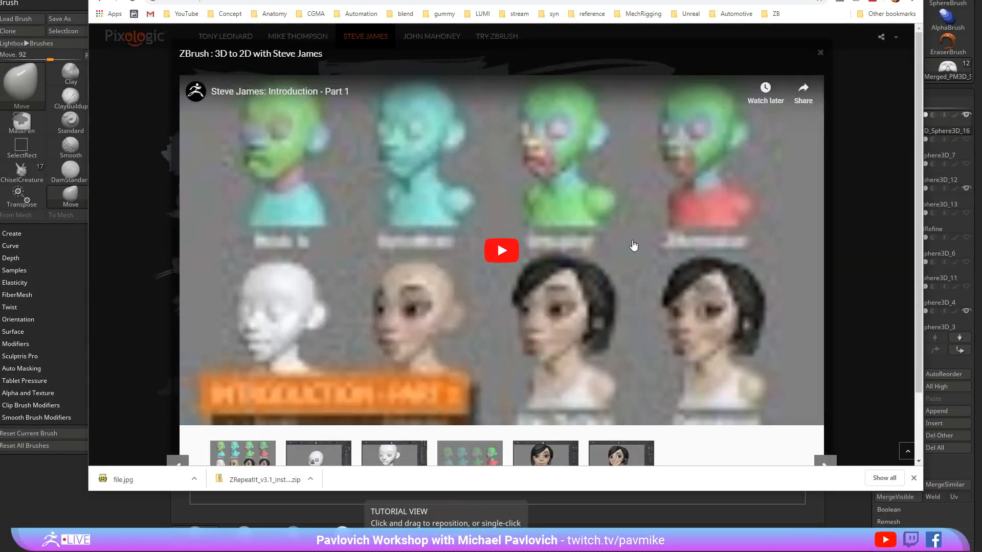
{"action": "left_click", "coordinate": [542, 149]}
{"action": "left_click", "coordinate": [776, 413]}
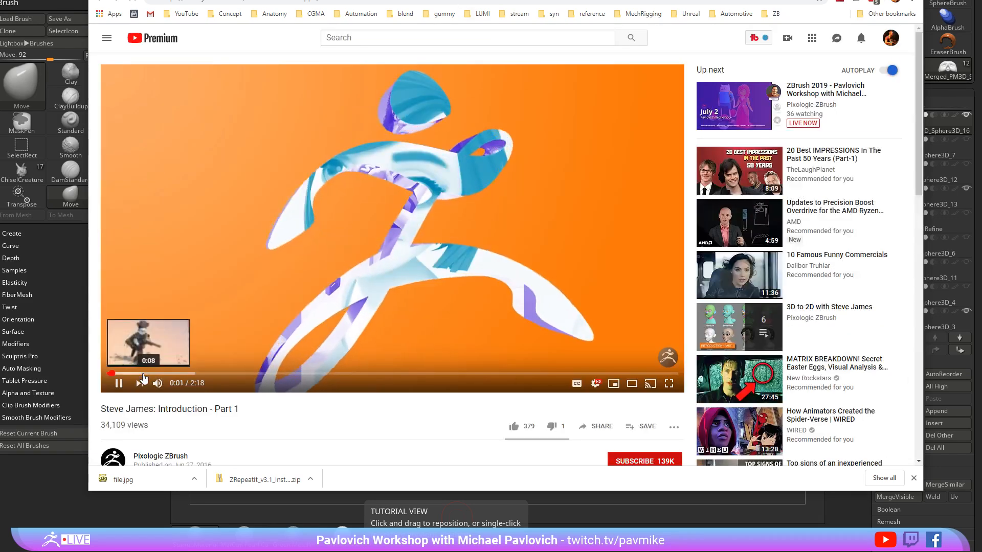
Step: Skip through the video to 1:23 and pause on the chart covering Block in, DynaMesh, Grouping and ZRemesher
{"action": "left_click", "coordinate": [143, 374]}
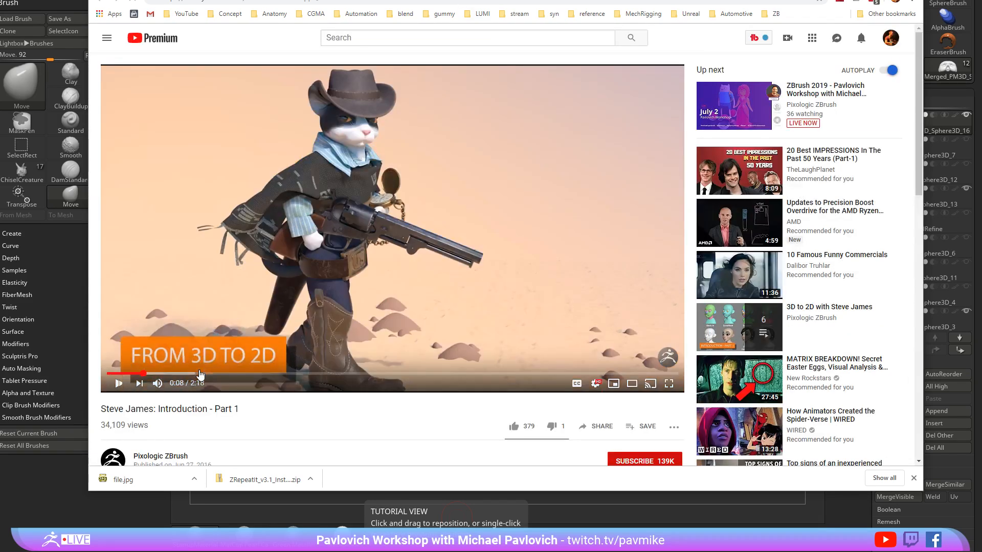
{"action": "left_click", "coordinate": [199, 373]}
{"action": "left_click", "coordinate": [233, 375]}
{"action": "left_click", "coordinate": [262, 374]}
{"action": "left_click", "coordinate": [295, 375]}
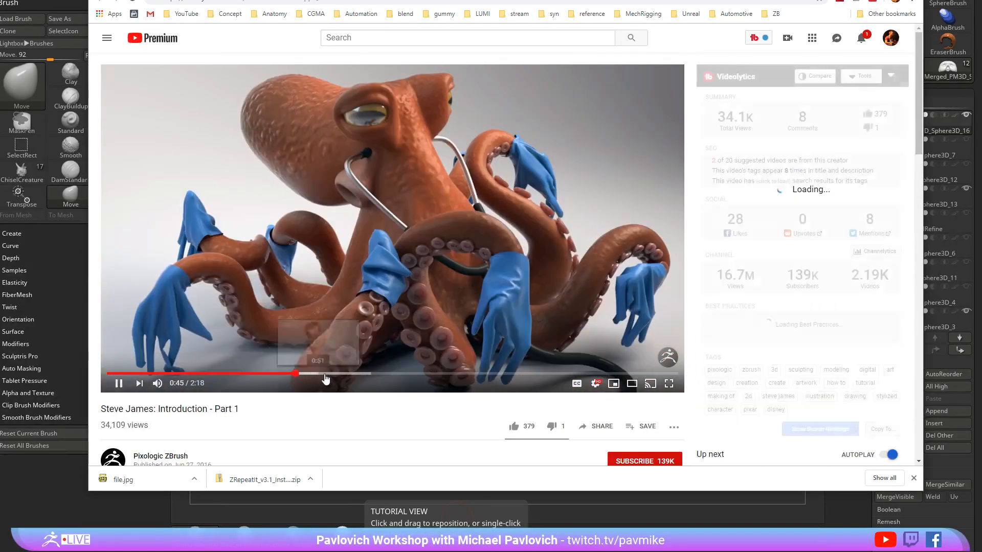
{"action": "left_click", "coordinate": [326, 375]}
{"action": "left_click", "coordinate": [358, 375]}
{"action": "left_click", "coordinate": [389, 375]}
{"action": "left_click", "coordinate": [420, 375]}
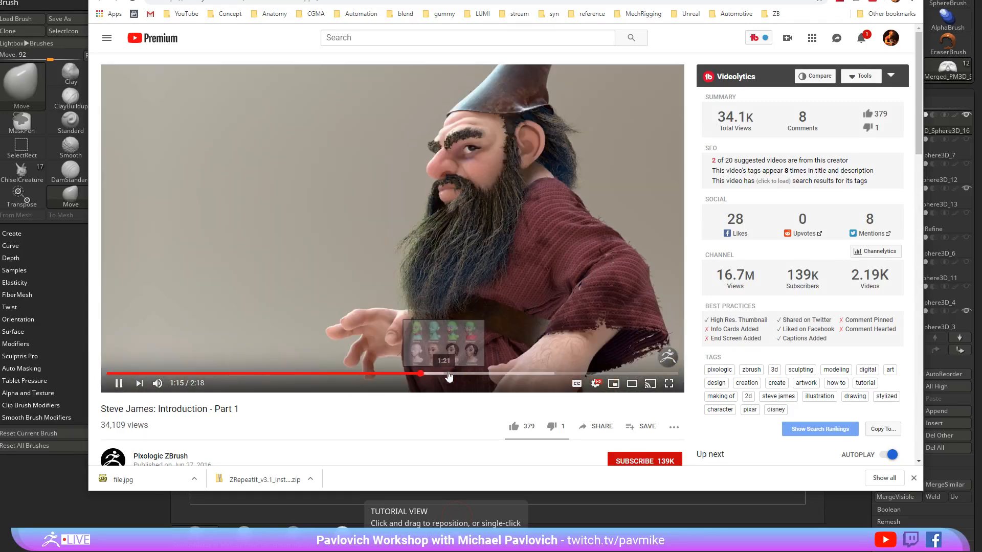
{"action": "left_click", "coordinate": [448, 375]}
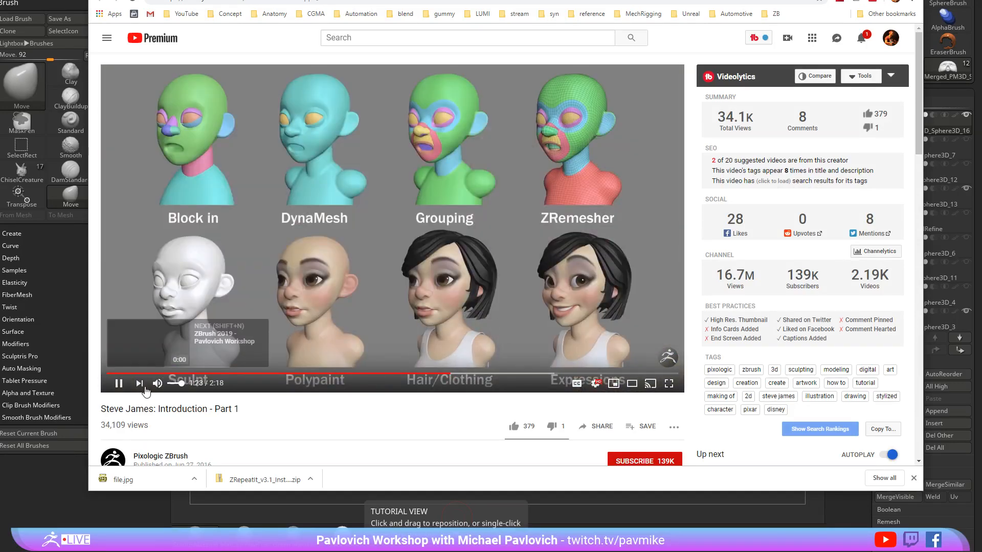
{"action": "left_click", "coordinate": [573, 139]}
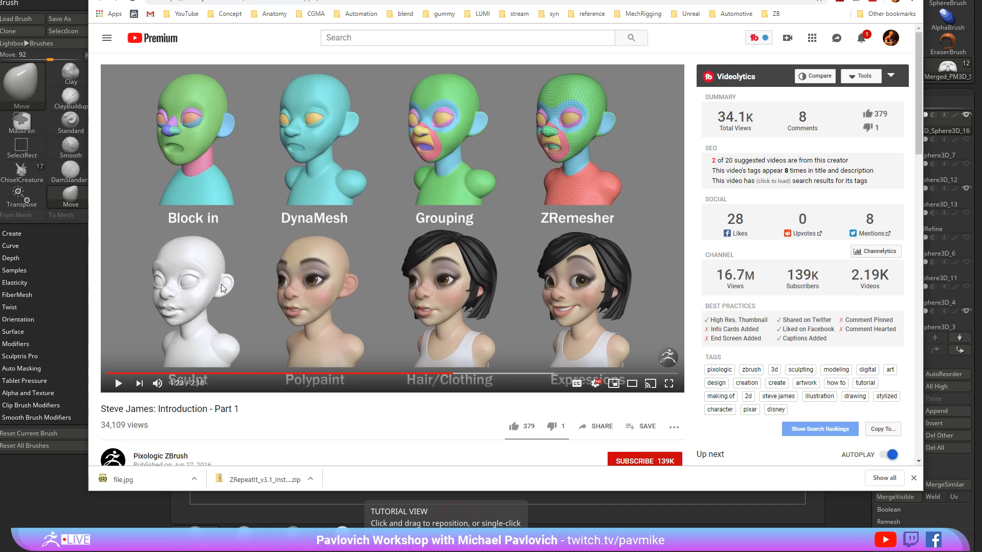
Step: Switch back to ZBrush and mask the feathered brow areas around both eyes using a draw size of 31
{"action": "left_click", "coordinate": [457, 517]}
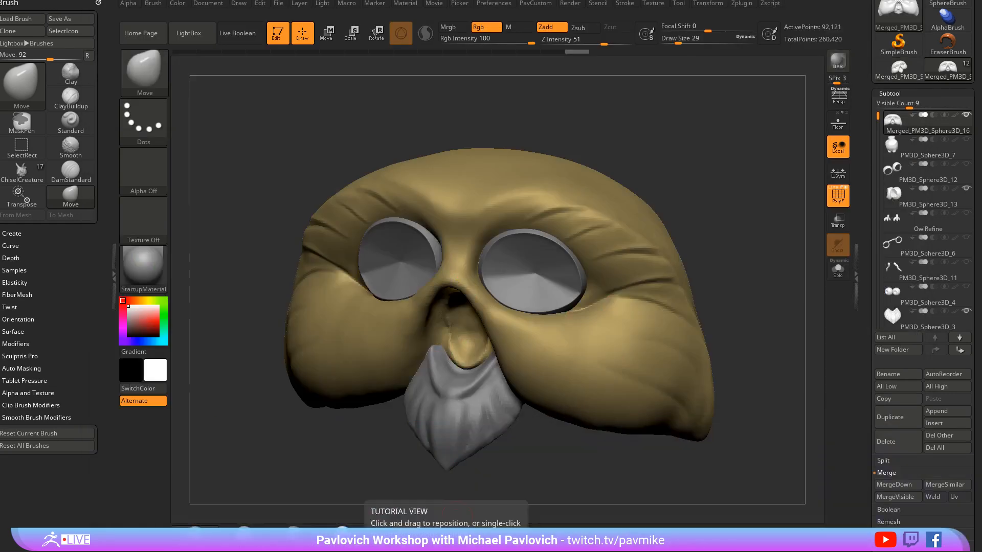
{"action": "left_click_drag", "start_coordinate": [714, 212], "coordinate": [715, 183]}
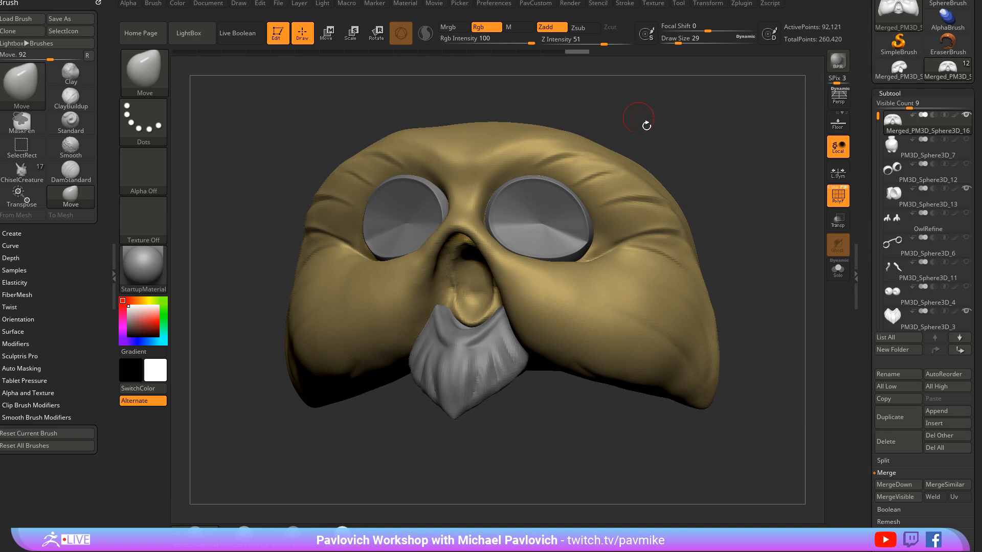
{"action": "left_click_drag", "start_coordinate": [646, 125], "coordinate": [599, 209]}
{"action": "mouse_move", "coordinate": [690, 193]}
{"action": "left_mouse_down"}
{"action": "mouse_move", "coordinate": [646, 208]}
{"action": "mouse_move", "coordinate": [491, 223]}
{"action": "left_mouse_up"}
{"action": "key", "text": "s"}
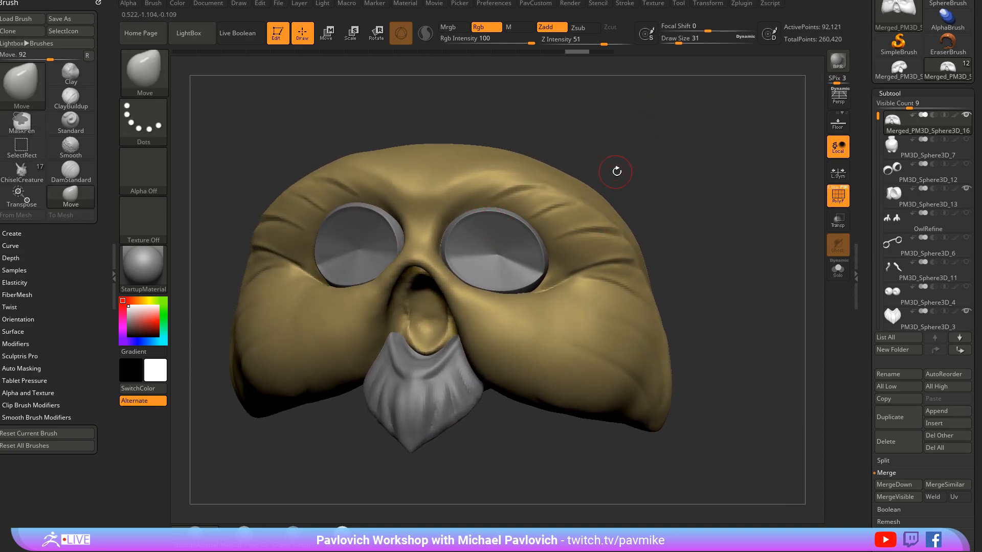
{"action": "left_click_drag", "start_coordinate": [615, 169], "coordinate": [623, 167], "text": "shift"}
{"action": "left_click_drag", "start_coordinate": [373, 191], "coordinate": [429, 205], "text": "ctrl"}
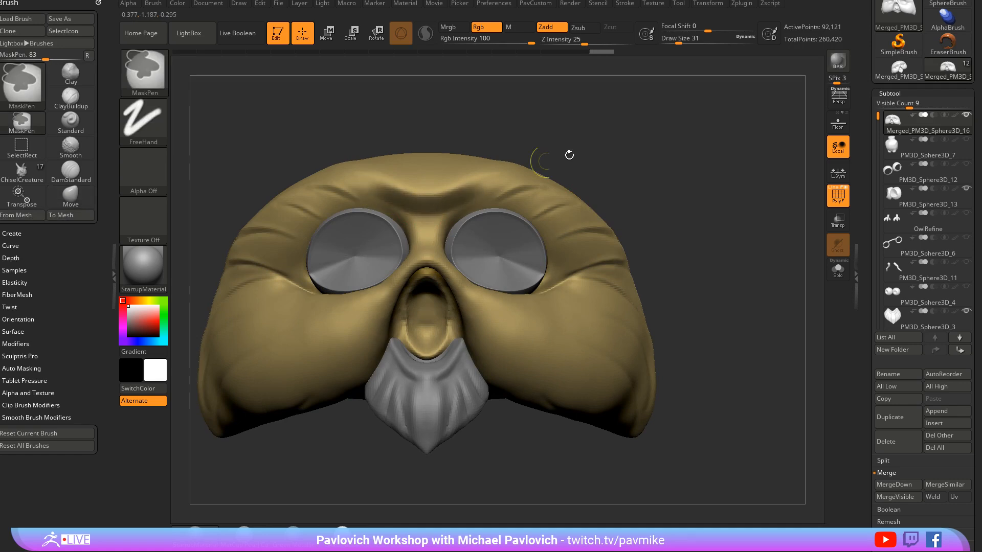
{"action": "left_click_drag", "start_coordinate": [570, 155], "coordinate": [529, 160]}
{"action": "mouse_move", "coordinate": [456, 194]}
{"action": "left_mouse_down", "text": "ctrl"}
{"action": "mouse_move", "coordinate": [495, 187]}
{"action": "mouse_move", "coordinate": [550, 197]}
{"action": "mouse_move", "coordinate": [590, 239]}
{"action": "left_mouse_up", "text": "ctrl"}
{"action": "mouse_move", "coordinate": [653, 215]}
{"action": "left_mouse_down"}
{"action": "mouse_move", "coordinate": [562, 221]}
{"action": "mouse_move", "coordinate": [616, 261]}
{"action": "mouse_move", "coordinate": [624, 257]}
{"action": "mouse_move", "coordinate": [625, 277]}
{"action": "left_mouse_up"}
{"action": "right_click_drag", "start_coordinate": [593, 181], "coordinate": [552, 175]}
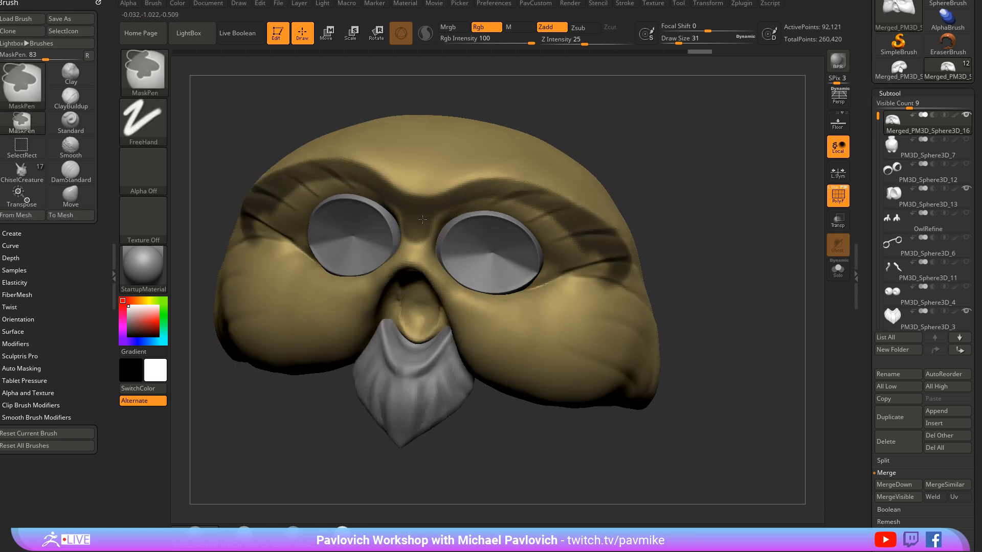
Step: Extend the mask across the bridge of the nose and beneath both eyes, reducing the draw size to 29
{"action": "left_click_drag", "start_coordinate": [559, 138], "coordinate": [578, 162]}
{"action": "key", "text": "s"}
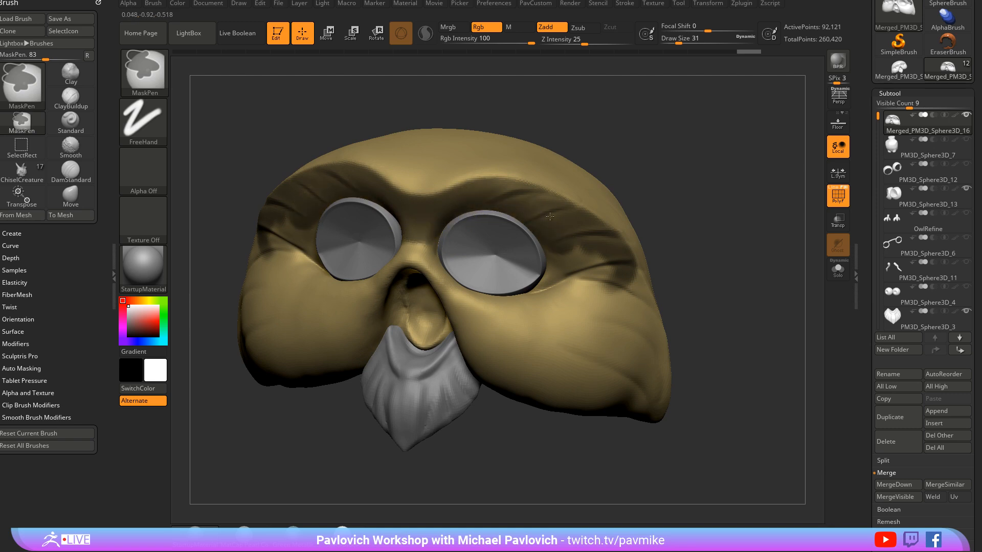
{"action": "key", "text": "b"}
{"action": "key", "text": "m"}
{"action": "key", "text": "v"}
{"action": "right_click_drag", "start_coordinate": [478, 223], "coordinate": [624, 219]}
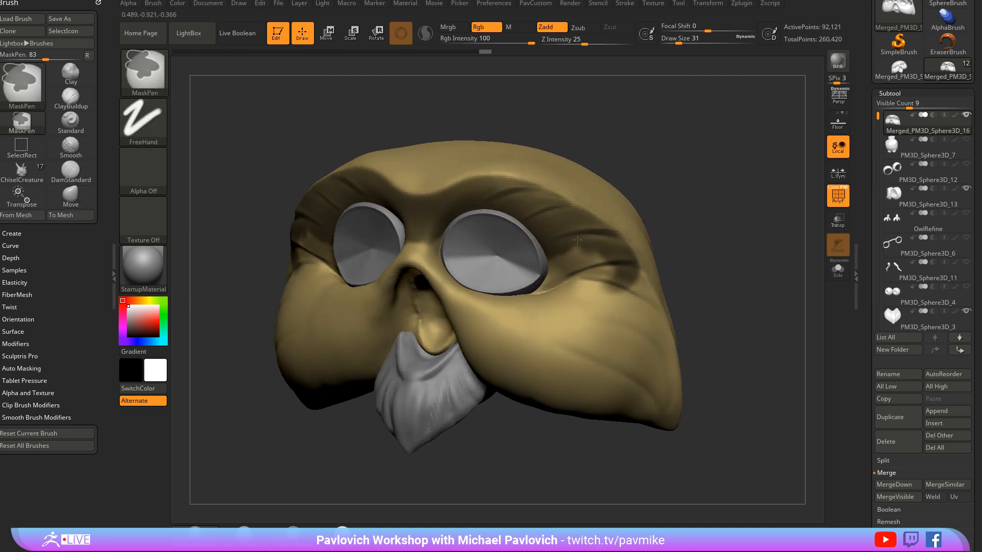
{"action": "mouse_move", "coordinate": [639, 182]}
{"action": "right_mouse_down"}
{"action": "mouse_move", "coordinate": [453, 223]}
{"action": "mouse_move", "coordinate": [428, 251]}
{"action": "right_mouse_up"}
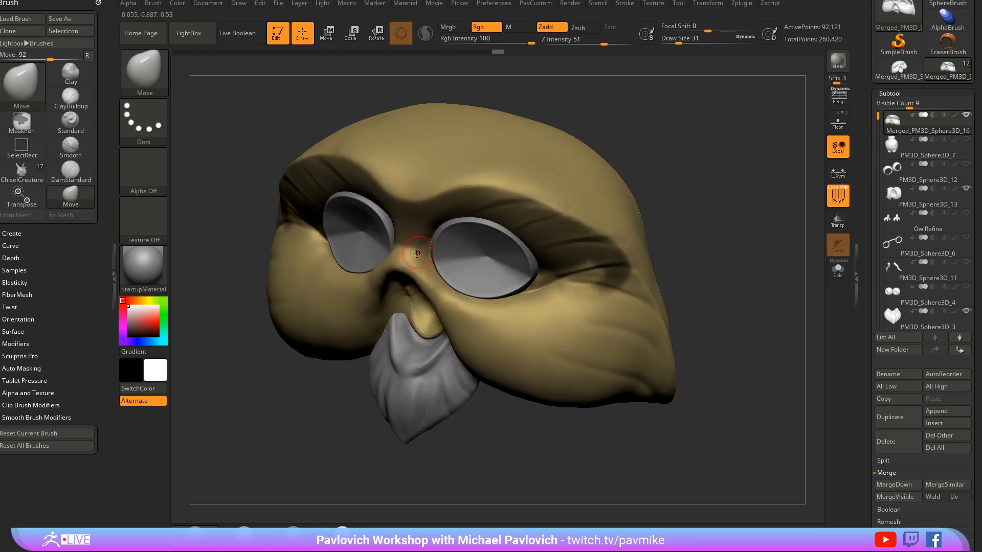
{"action": "key", "text": "ctrl"}
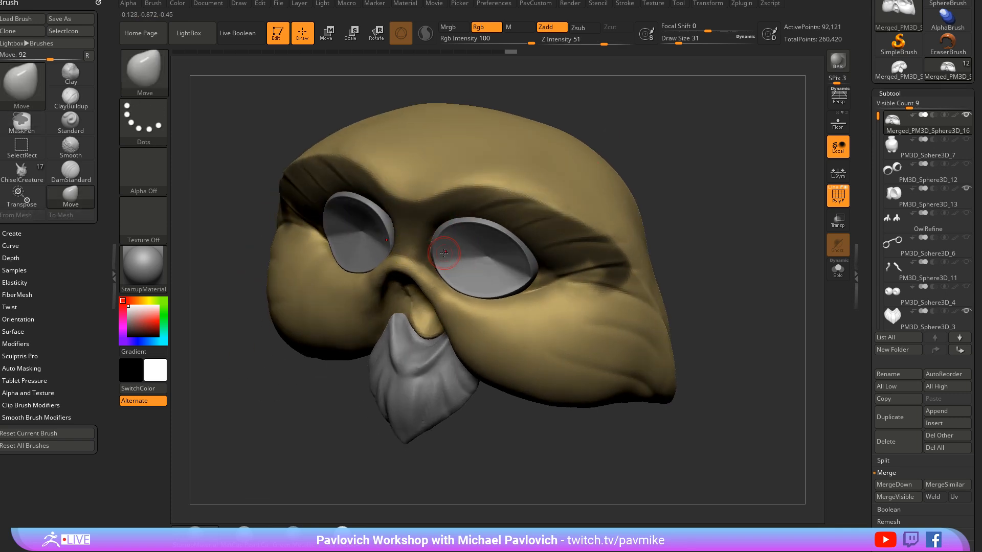
{"action": "key", "text": "ctrl"}
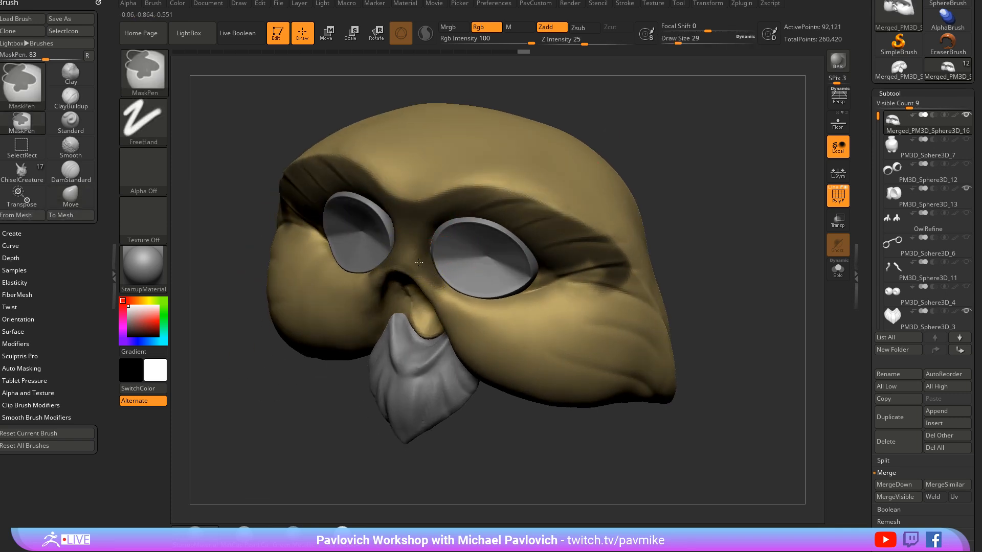
{"action": "right_click_drag", "start_coordinate": [439, 279], "coordinate": [534, 282]}
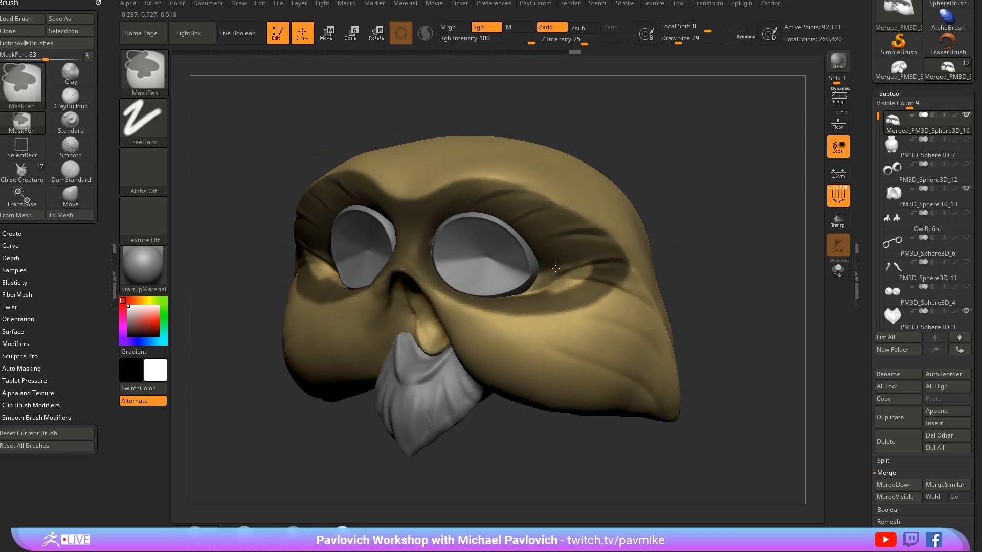
Step: Solo the face and fill in the mask across both eye sockets, then refine it with a draw size of 20
{"action": "left_click", "coordinate": [838, 269]}
{"action": "mouse_move", "coordinate": [740, 245]}
{"action": "left_mouse_down"}
{"action": "mouse_move", "coordinate": [450, 234]}
{"action": "mouse_move", "coordinate": [524, 281]}
{"action": "left_mouse_up"}
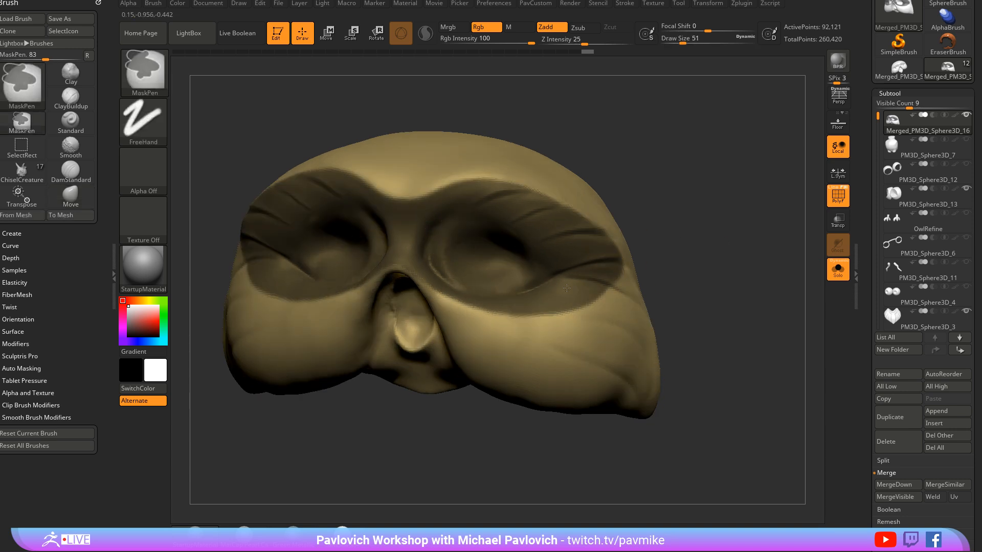
{"action": "left_click_drag", "start_coordinate": [675, 202], "coordinate": [592, 219]}
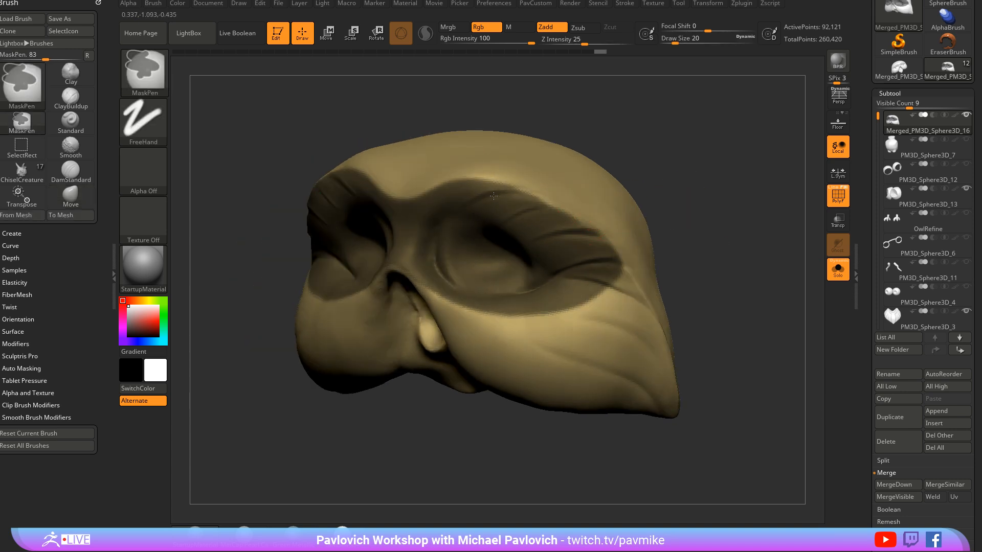
{"action": "mouse_move", "coordinate": [723, 258]}
{"action": "left_mouse_down"}
{"action": "mouse_move", "coordinate": [669, 252]}
{"action": "mouse_move", "coordinate": [717, 225]}
{"action": "left_mouse_up"}
{"action": "scroll", "coordinate": [875, 343], "scroll_direction": "down", "scroll_amount": 6}
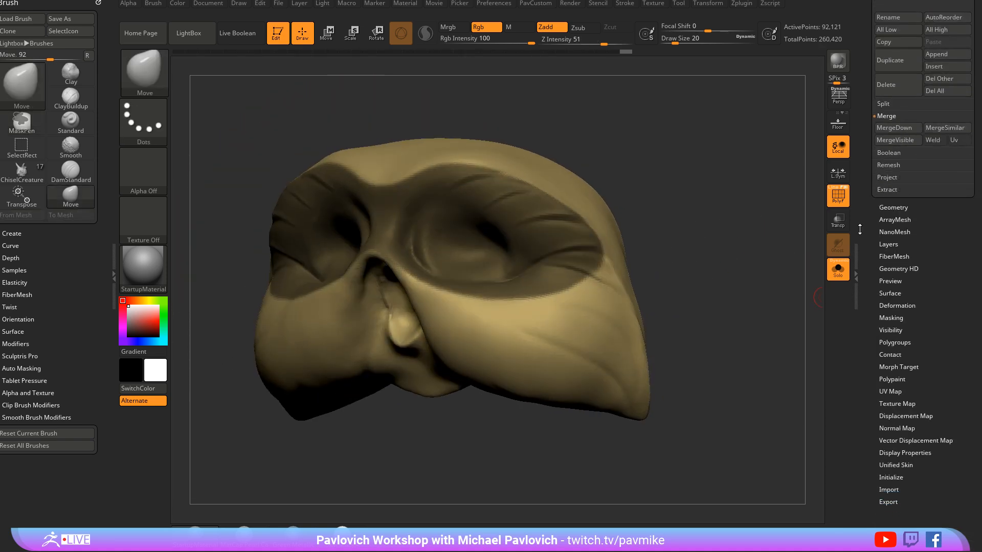
Step: Try to insert an edge loop along the face's mask border, and unhide the rest of the mesh
{"action": "key", "text": "shift"}
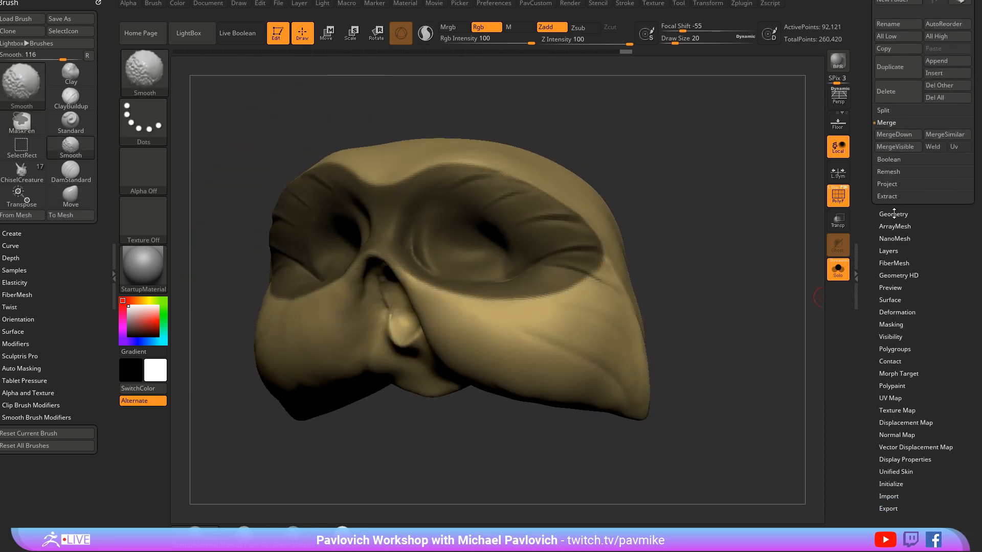
{"action": "left_click", "coordinate": [894, 213]}
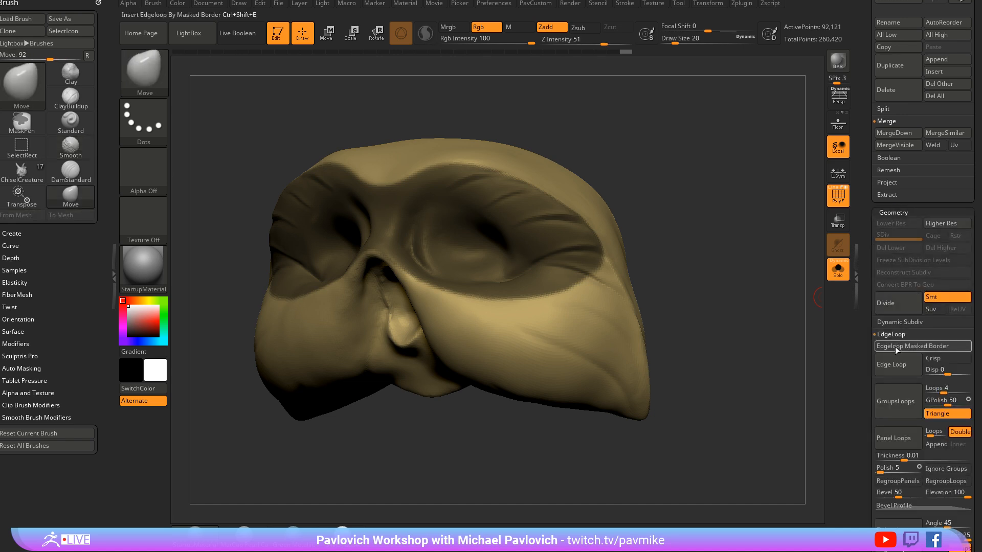
{"action": "left_click", "coordinate": [895, 347]}
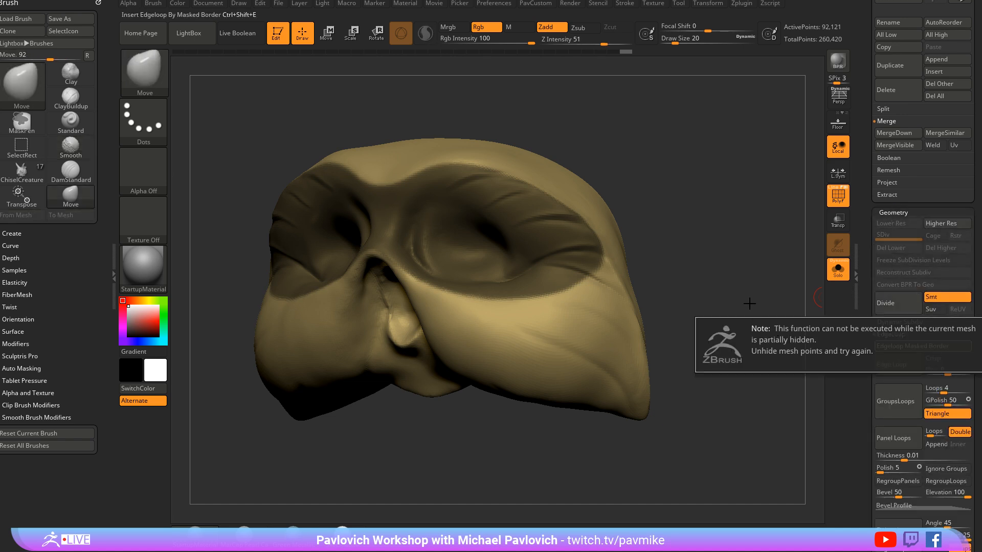
{"action": "left_click", "coordinate": [768, 283], "text": "ctrl+shift"}
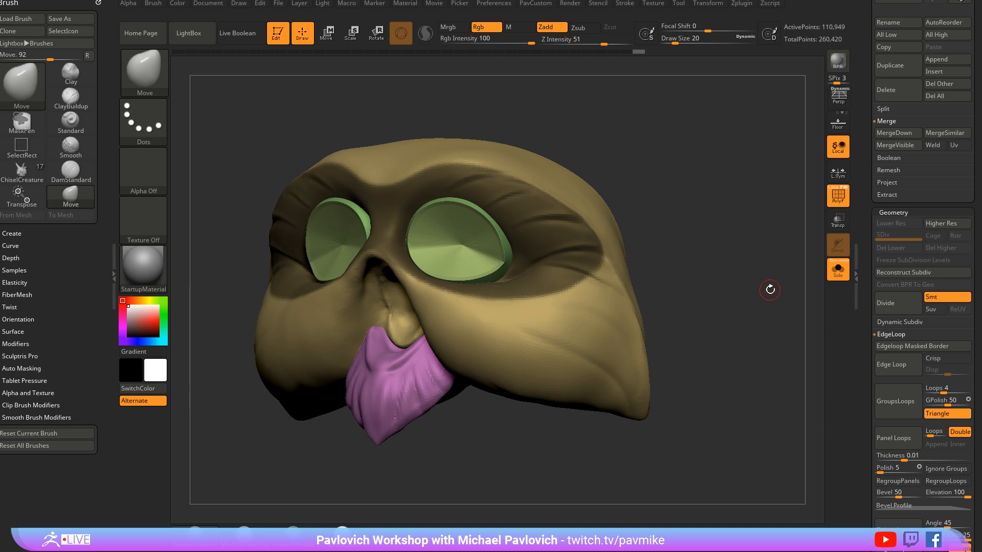
Step: Isolate the face, split the hidden eyes and beak off it, and insert an edge loop along the masked border
{"action": "left_click", "coordinate": [605, 302], "text": "ctrl+shift"}
{"action": "key", "text": "ctrl+shift+d"}
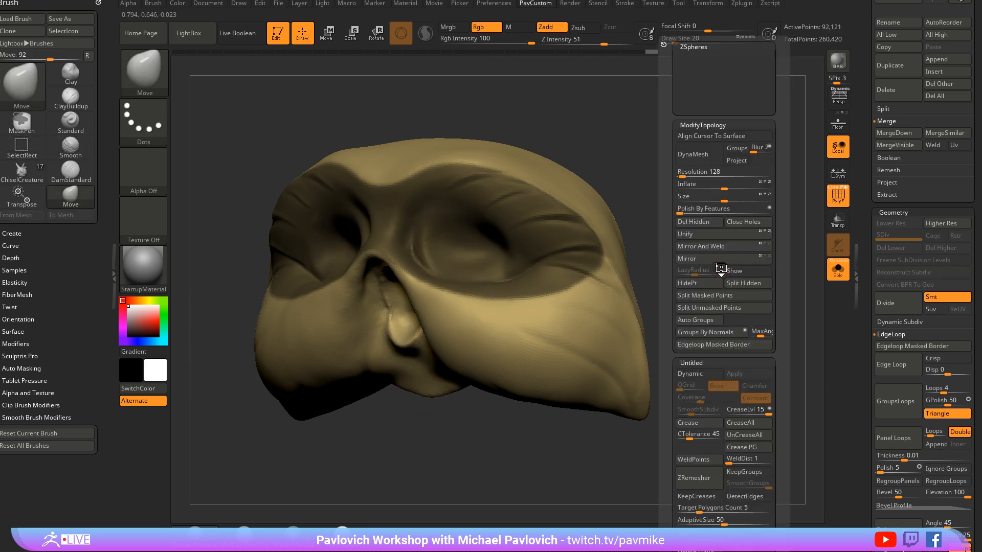
{"action": "left_click", "coordinate": [743, 284]}
{"action": "left_click", "coordinate": [899, 346]}
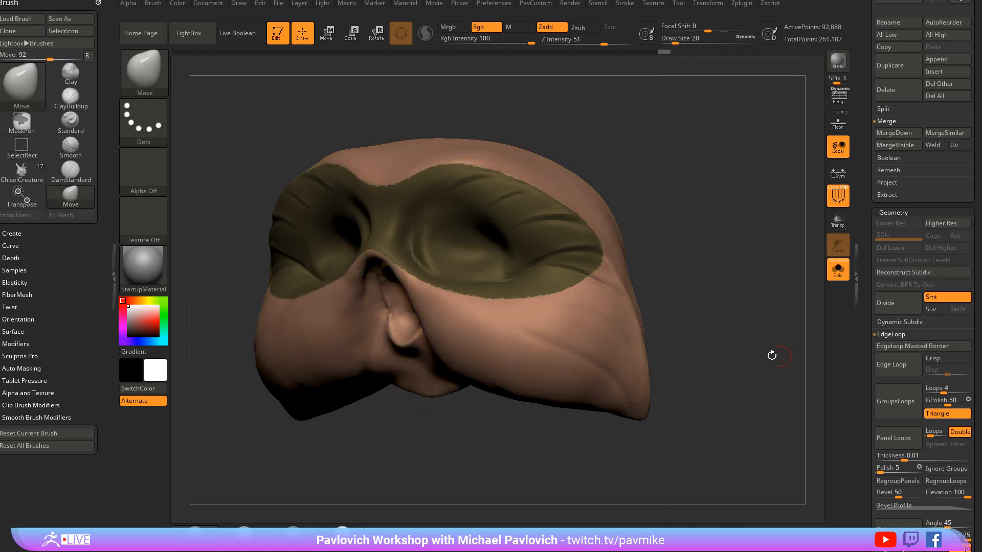
Step: Isolate the eye-area polygroup and apply Auto Groups to separate its disconnected pieces
{"action": "mouse_move", "coordinate": [746, 278]}
{"action": "left_mouse_down"}
{"action": "mouse_move", "coordinate": [704, 216]}
{"action": "mouse_move", "coordinate": [718, 211]}
{"action": "mouse_move", "coordinate": [724, 147]}
{"action": "mouse_move", "coordinate": [728, 168]}
{"action": "mouse_move", "coordinate": [789, 230]}
{"action": "left_mouse_up"}
{"action": "left_click", "coordinate": [494, 185], "text": "ctrl+shift"}
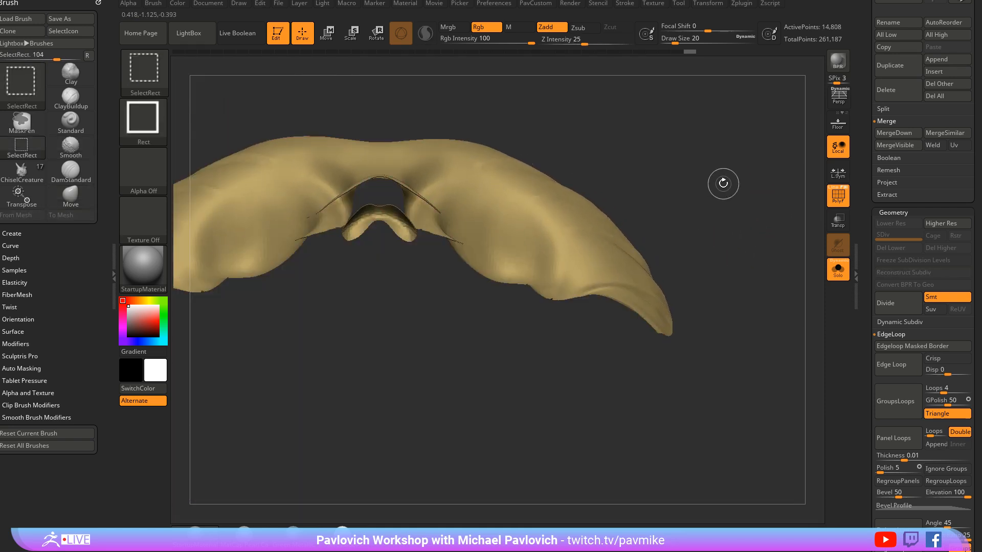
{"action": "key", "text": "space"}
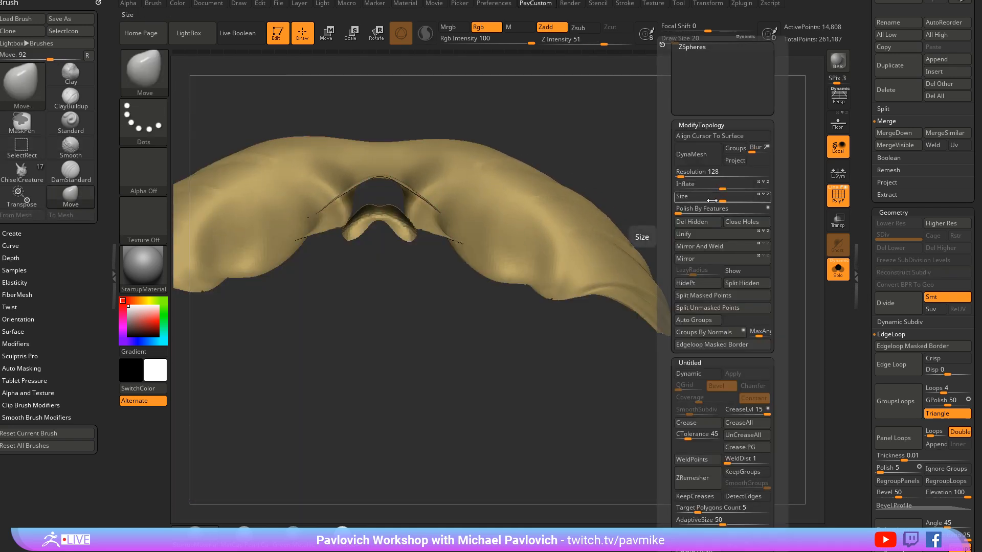
{"action": "left_click", "coordinate": [698, 319]}
Step: Merge the stray piece inside the nose opening into the surrounding face polygroup and show the whole face
{"action": "left_click", "coordinate": [701, 214], "text": "ctrl+shift"}
{"action": "left_click", "coordinate": [390, 231], "text": "ctrl+shift"}
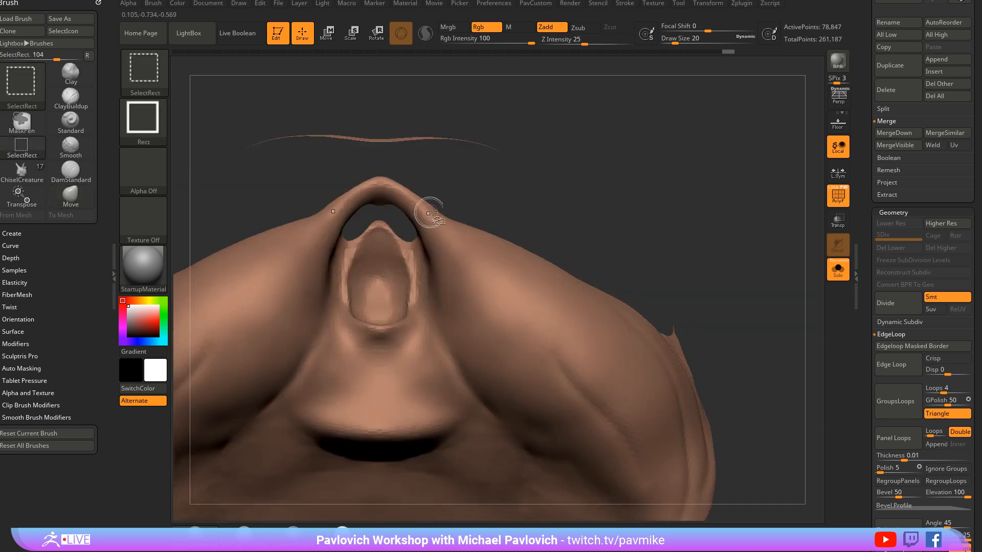
{"action": "left_click_drag", "start_coordinate": [575, 100], "coordinate": [589, 159], "text": "ctrl+shift"}
{"action": "left_click", "coordinate": [683, 139], "text": "ctrl+shift"}
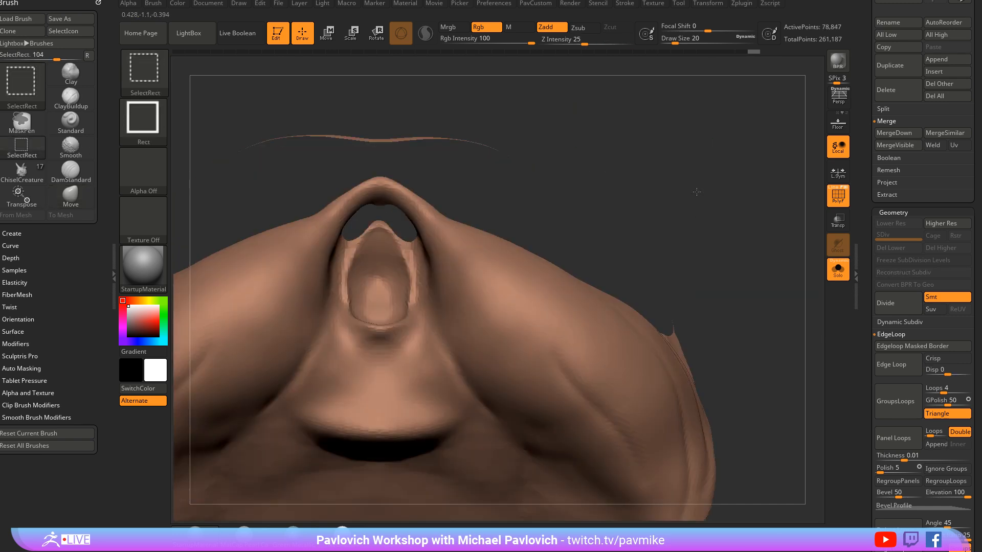
{"action": "left_click", "coordinate": [404, 254], "text": "ctrl+shift"}
{"action": "left_click_drag", "start_coordinate": [707, 134], "coordinate": [722, 212], "text": "ctrl+shift"}
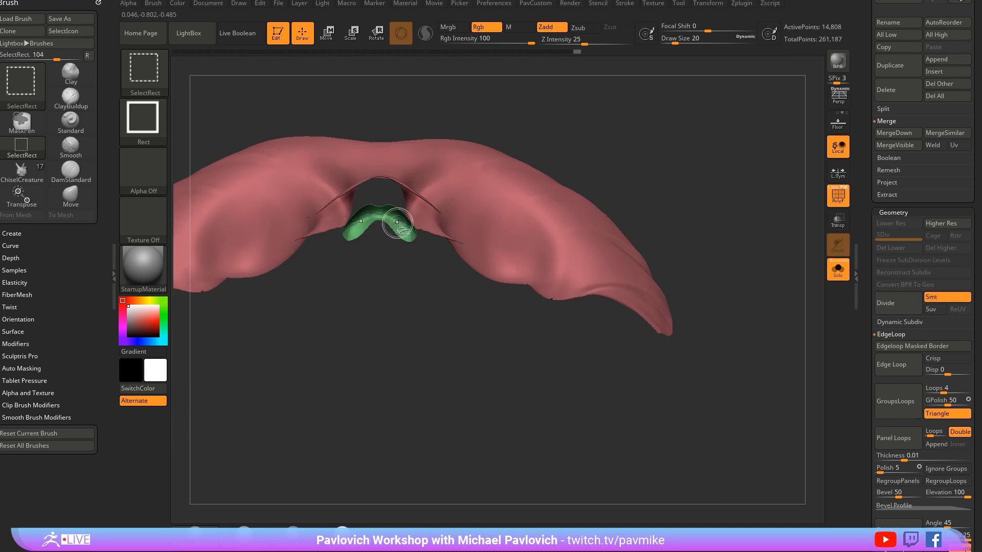
{"action": "left_click", "coordinate": [403, 227], "text": "ctrl+shift"}
{"action": "left_click_drag", "start_coordinate": [724, 174], "coordinate": [745, 229], "text": "ctrl+shift"}
{"action": "left_click", "coordinate": [706, 202], "text": "ctrl+shift"}
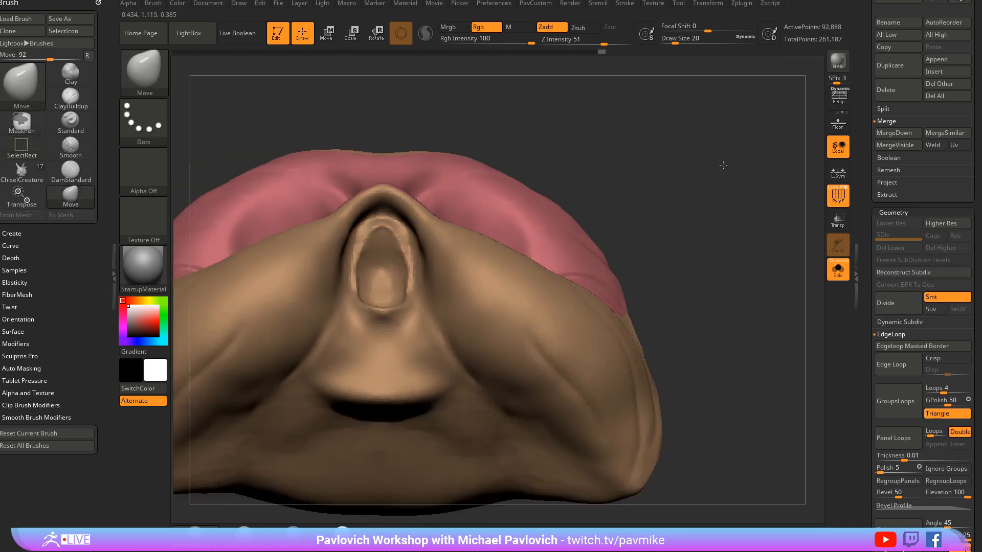
Step: Examine the border of the eye-area polygroup around the brows, nose bridge and cheeks from several angles
{"action": "left_click_drag", "start_coordinate": [706, 202], "coordinate": [721, 193]}
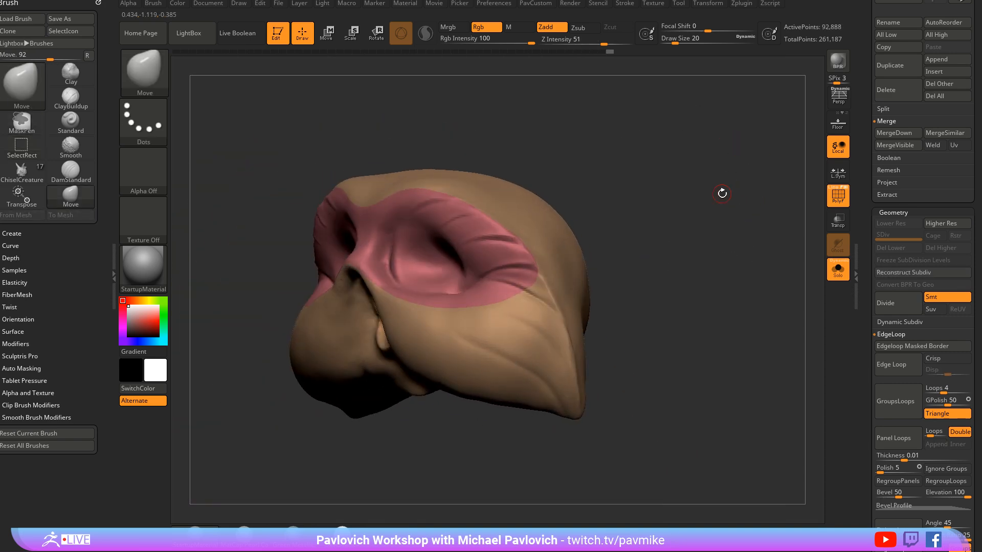
{"action": "left_click_drag", "start_coordinate": [643, 177], "coordinate": [656, 180]}
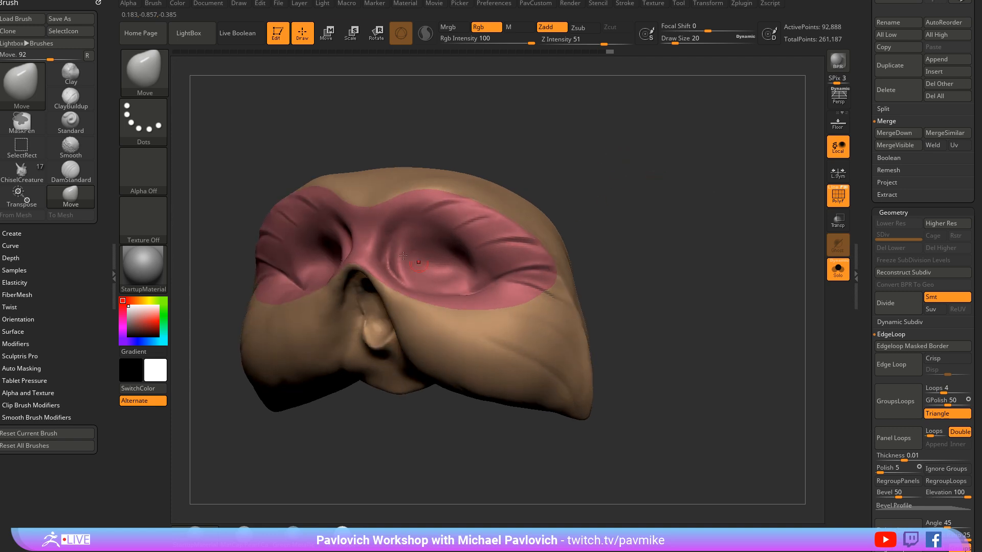
{"action": "mouse_move", "coordinate": [675, 259]}
{"action": "left_mouse_down", "text": "alt"}
{"action": "mouse_move", "coordinate": [733, 204]}
{"action": "mouse_move", "coordinate": [699, 210]}
{"action": "left_mouse_up", "text": "alt"}
{"action": "key", "text": "s"}
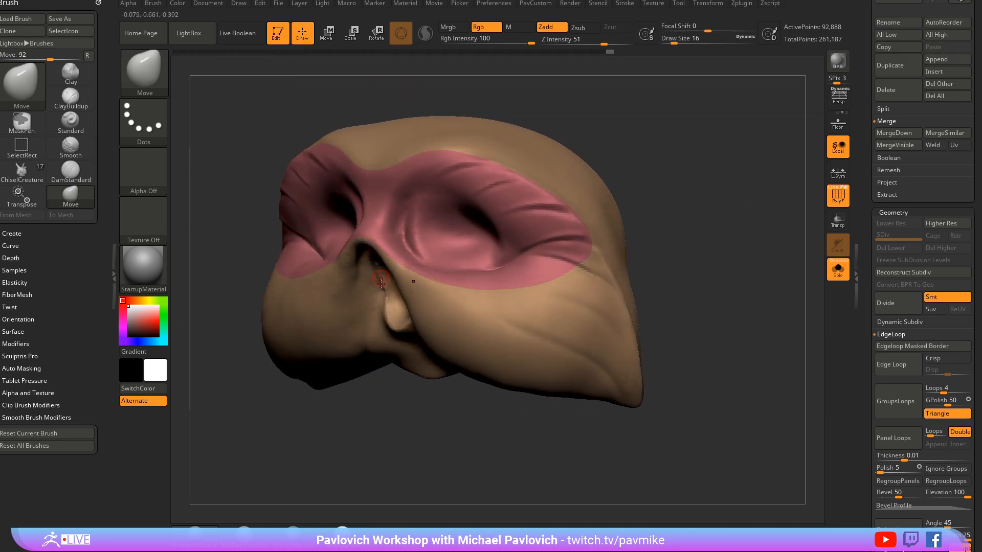
{"action": "left_click_drag", "start_coordinate": [711, 284], "coordinate": [641, 284]}
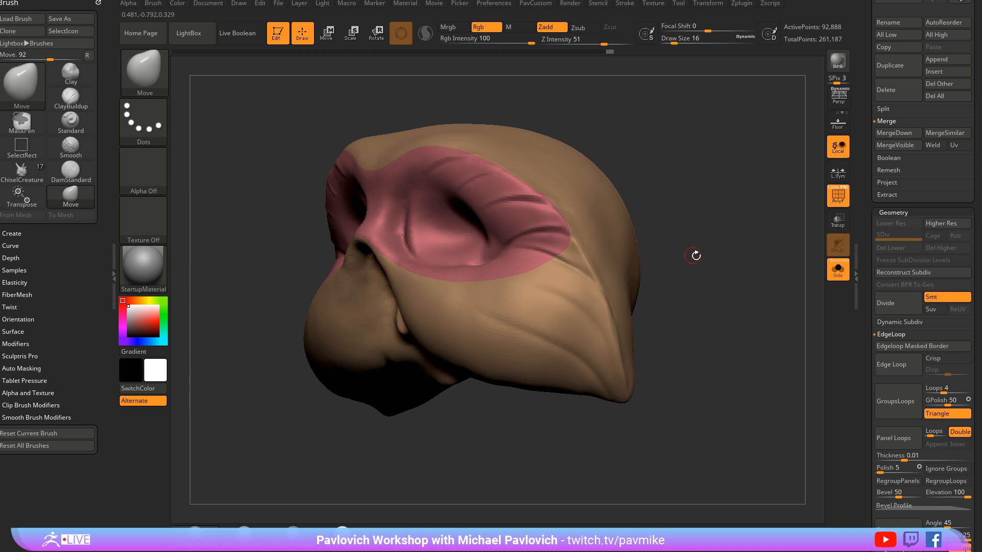
{"action": "left_click_drag", "start_coordinate": [696, 255], "coordinate": [684, 255]}
{"action": "key", "text": "s"}
{"action": "left_click_drag", "start_coordinate": [680, 256], "coordinate": [684, 256]}
{"action": "mouse_move", "coordinate": [685, 256]}
{"action": "left_mouse_down"}
{"action": "mouse_move", "coordinate": [712, 252]}
{"action": "mouse_move", "coordinate": [702, 261]}
{"action": "left_mouse_up"}
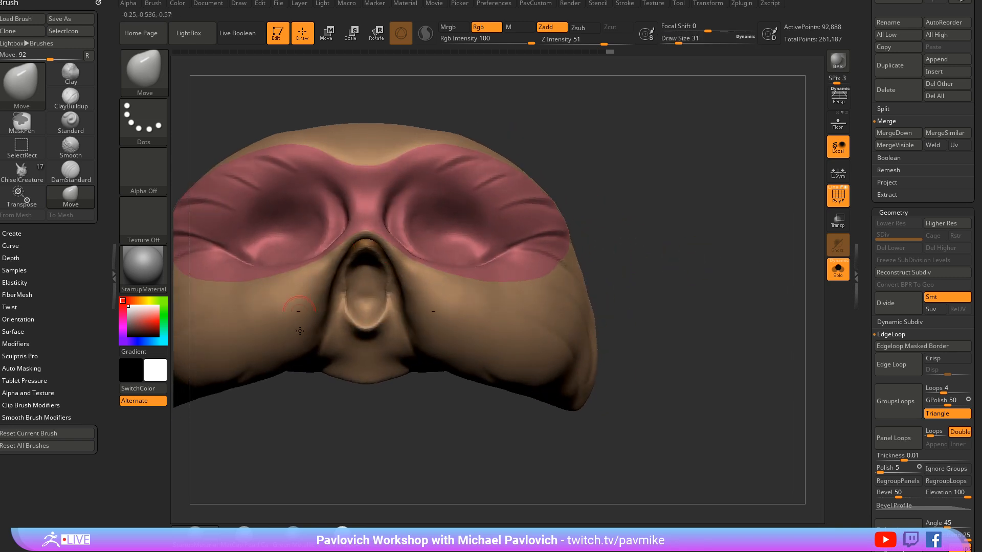
{"action": "left_click_drag", "start_coordinate": [652, 242], "coordinate": [706, 257], "text": "alt"}
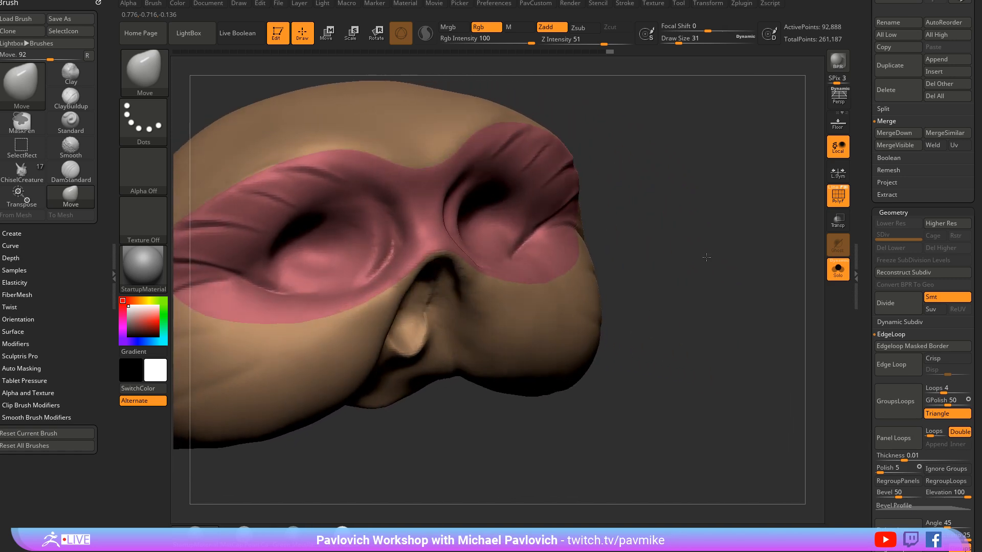
{"action": "left_click_drag", "start_coordinate": [685, 215], "coordinate": [705, 213]}
{"action": "key", "text": "s"}
Step: Set the MaskPen's Mask By Polygroups to 100 and mask the eye area's lower edge across the nose bridge with draw size 23
{"action": "key", "text": "ctrl"}
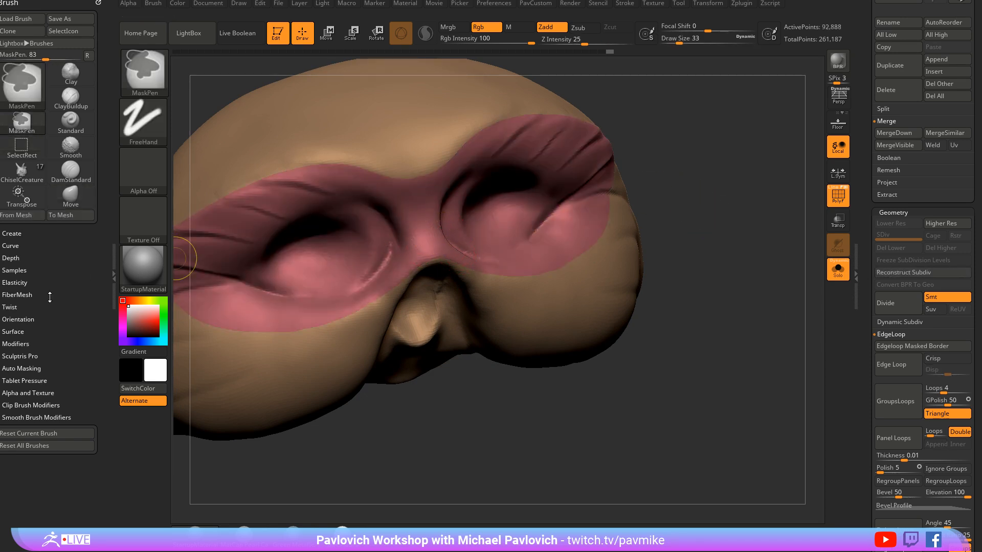
{"action": "left_click", "coordinate": [30, 369]}
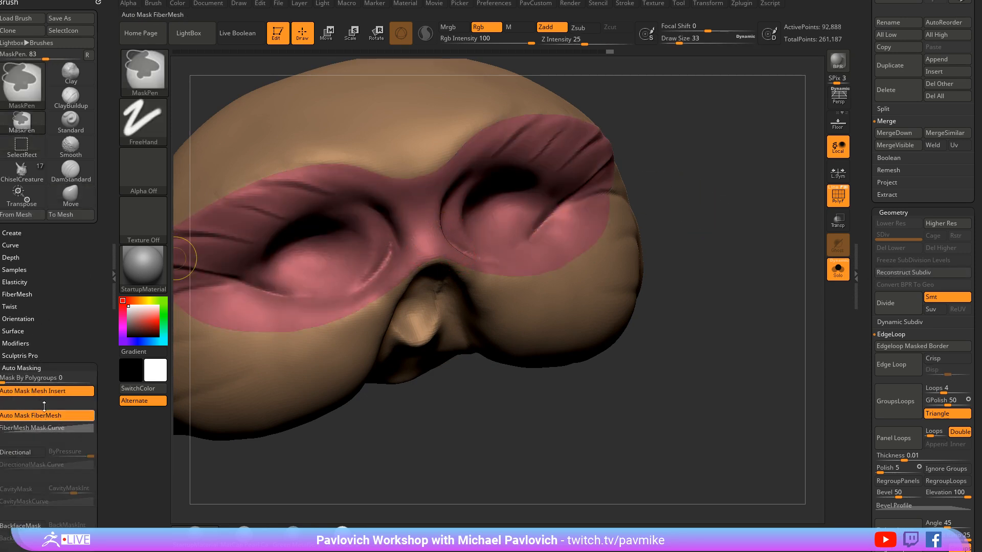
{"action": "left_click_drag", "start_coordinate": [44, 381], "coordinate": [111, 381], "text": "ctrl"}
{"action": "left_click_drag", "start_coordinate": [695, 221], "coordinate": [708, 222]}
{"action": "key", "text": "["}
{"action": "key", "text": "ctrl"}
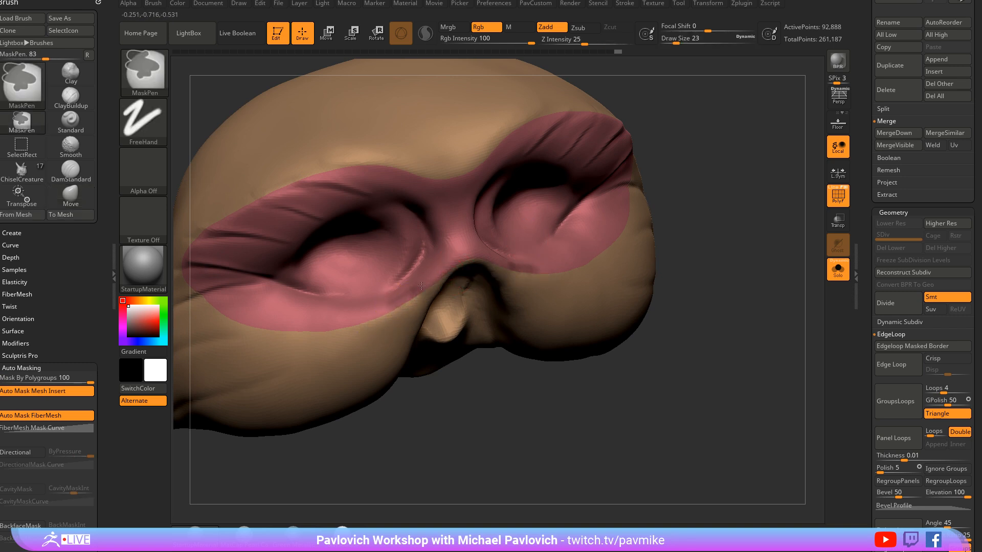
{"action": "left_click_drag", "start_coordinate": [421, 286], "coordinate": [421, 288], "text": "ctrl"}
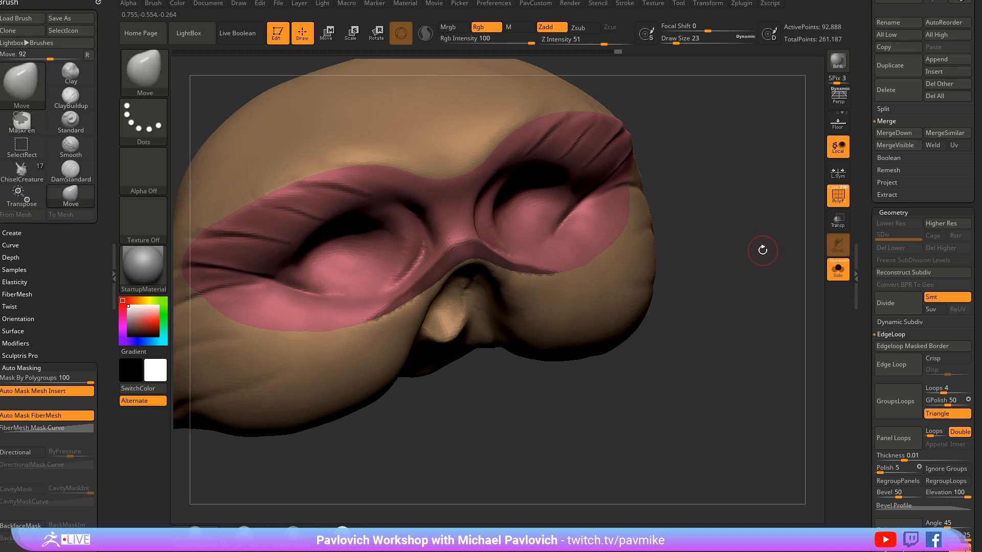
Step: Turn the masked nose-bridge strip into its own polygroup and merge it with the surrounding face polygroup
{"action": "key", "text": "ctrl"}
{"action": "key", "text": "ctrl+w"}
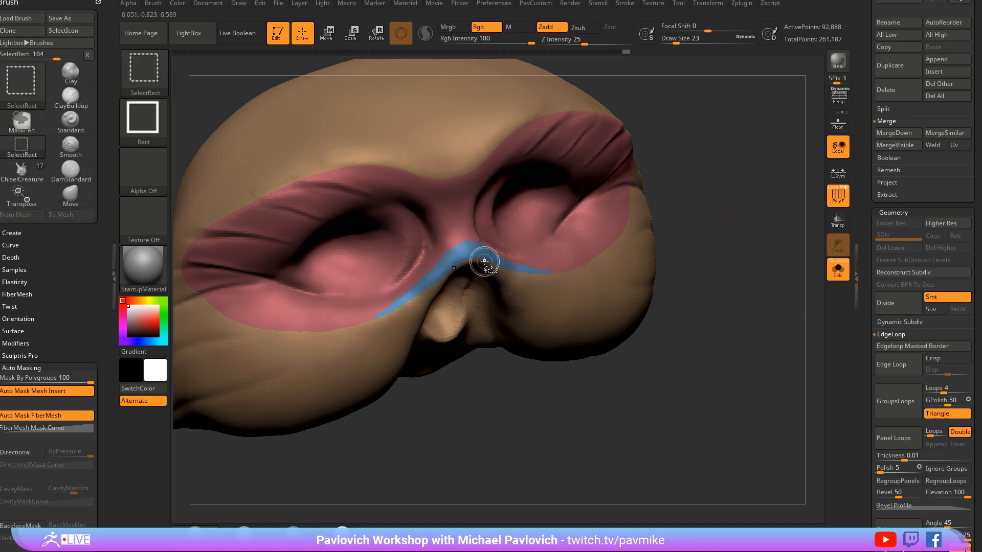
{"action": "left_click", "coordinate": [484, 261], "text": "ctrl+shift"}
{"action": "left_click_drag", "start_coordinate": [747, 233], "coordinate": [767, 285], "text": "ctrl+shift"}
{"action": "left_click", "coordinate": [465, 258], "text": "ctrl+shift"}
{"action": "left_click_drag", "start_coordinate": [738, 243], "coordinate": [760, 278], "text": "ctrl+shift"}
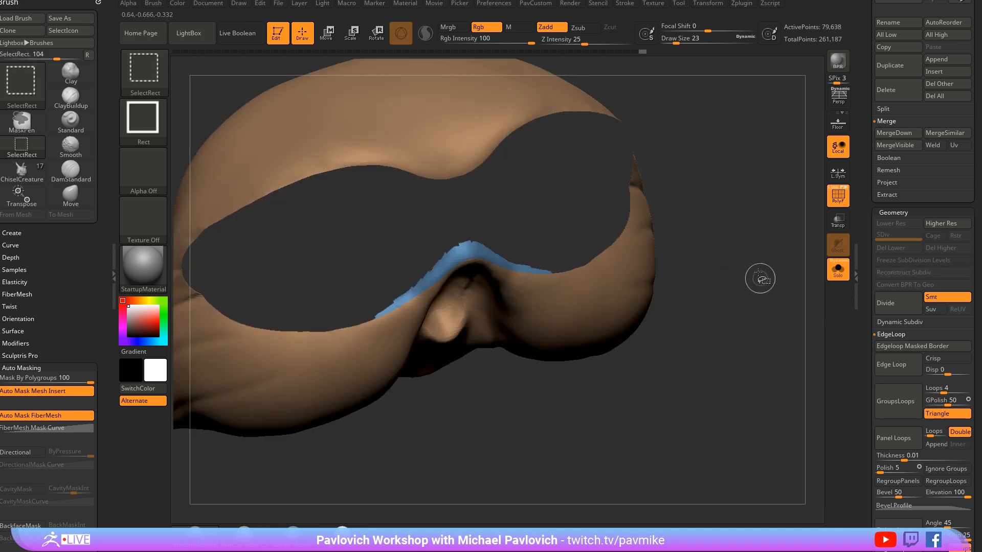
{"action": "key", "text": "ctrl+w"}
{"action": "left_click", "coordinate": [723, 247], "text": "ctrl+shift"}
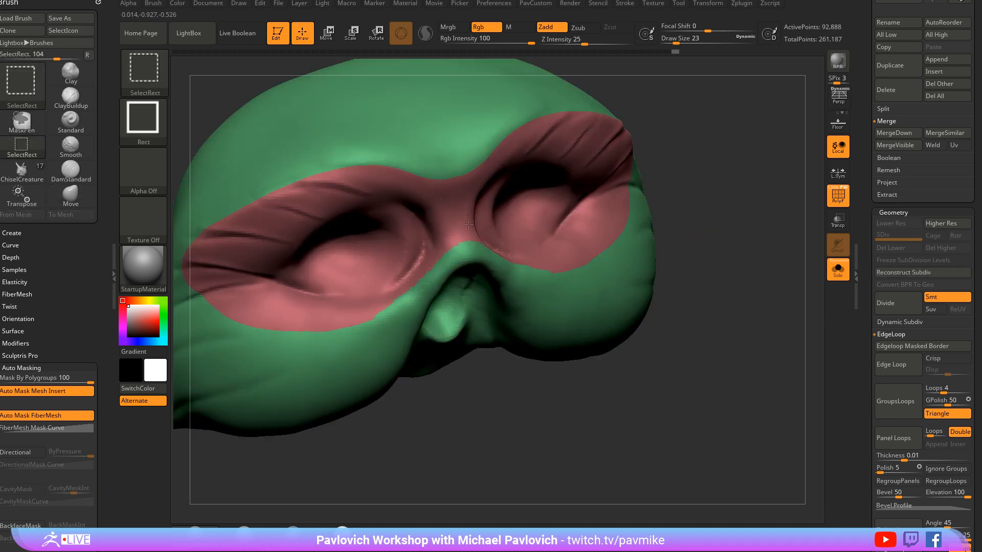
Step: Isolate the eye-area polygroup, mask by feature using Border only, polish its jagged edge, and show the whole face again
{"action": "left_click", "coordinate": [469, 224], "text": "ctrl+shift"}
{"action": "left_click_drag", "start_coordinate": [861, 298], "coordinate": [861, 171]}
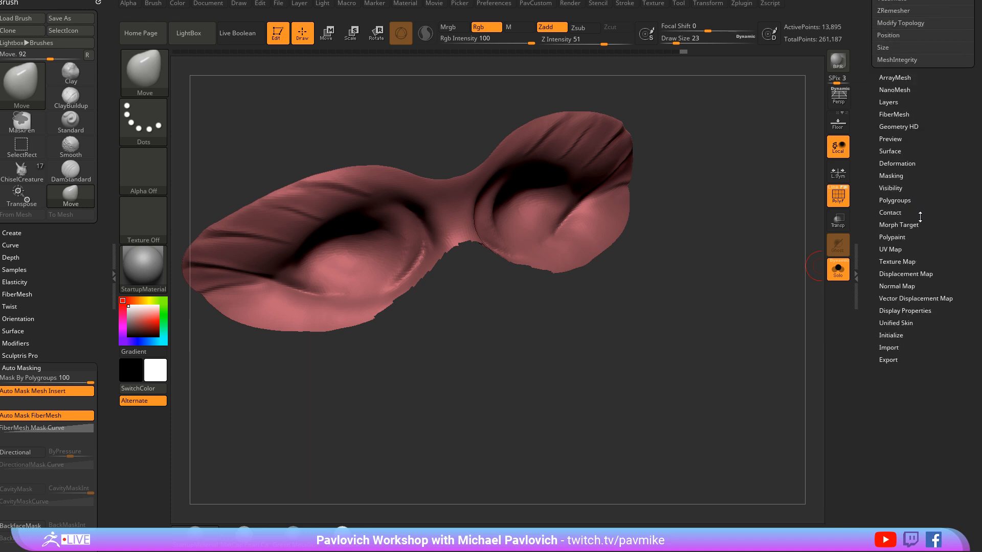
{"action": "left_click", "coordinate": [887, 177], "text": "shift"}
{"action": "left_click", "coordinate": [946, 272]}
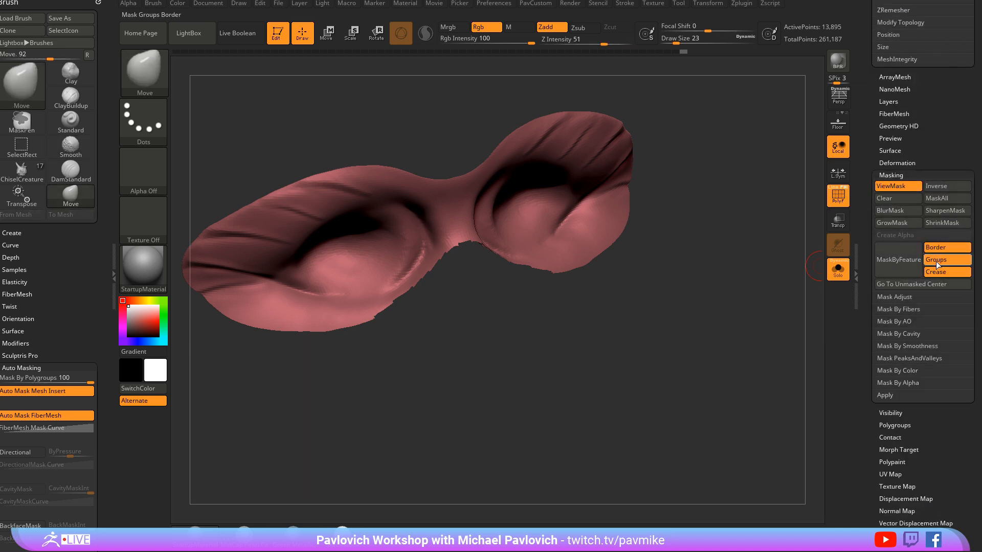
{"action": "left_click", "coordinate": [935, 260]}
{"action": "left_click", "coordinate": [898, 260]}
{"action": "key", "text": "2"}
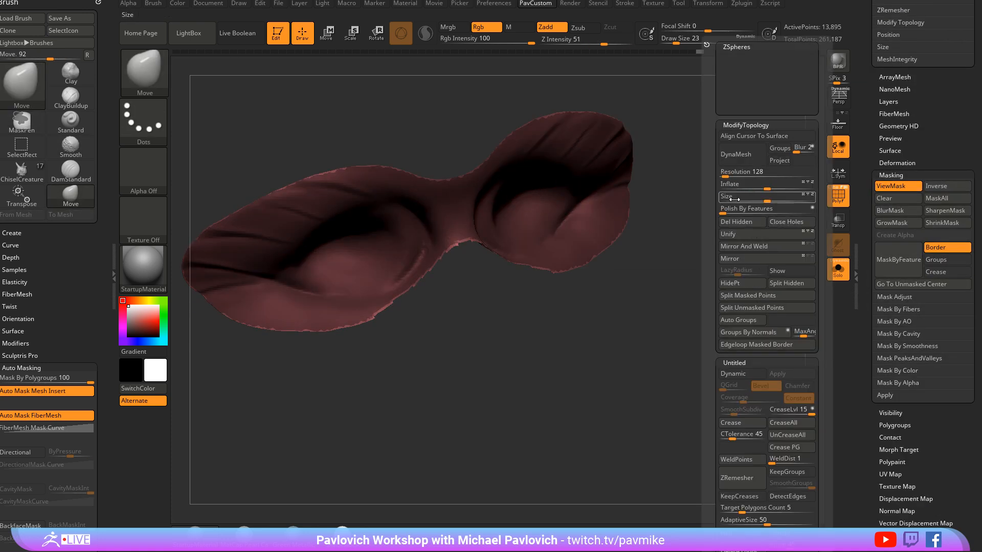
{"action": "left_click", "coordinate": [746, 241], "text": "ctrl+shift"}
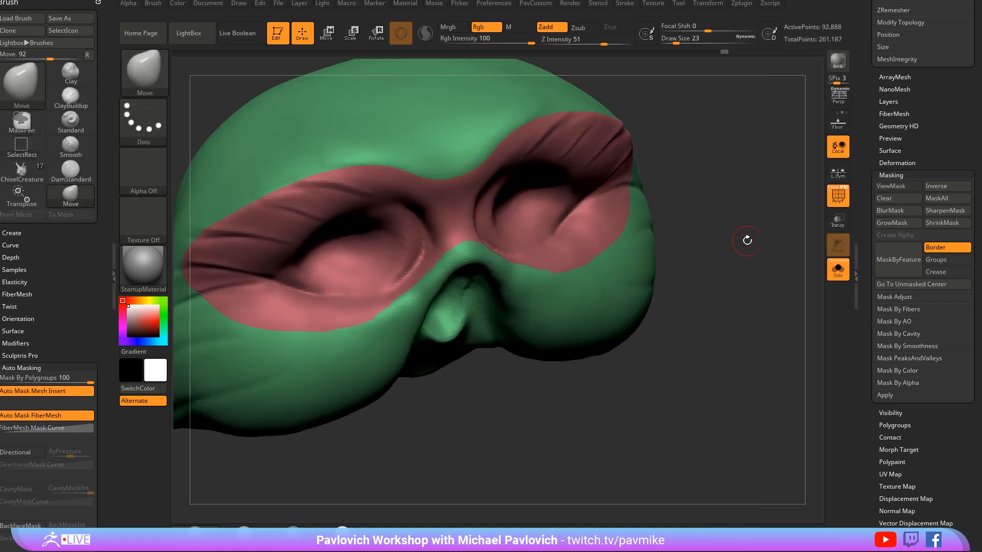
Step: Reset the MaskPen's Mask By Polygroups to 0 and check the face's polygroups from the front
{"action": "left_click_drag", "start_coordinate": [726, 228], "coordinate": [741, 244]}
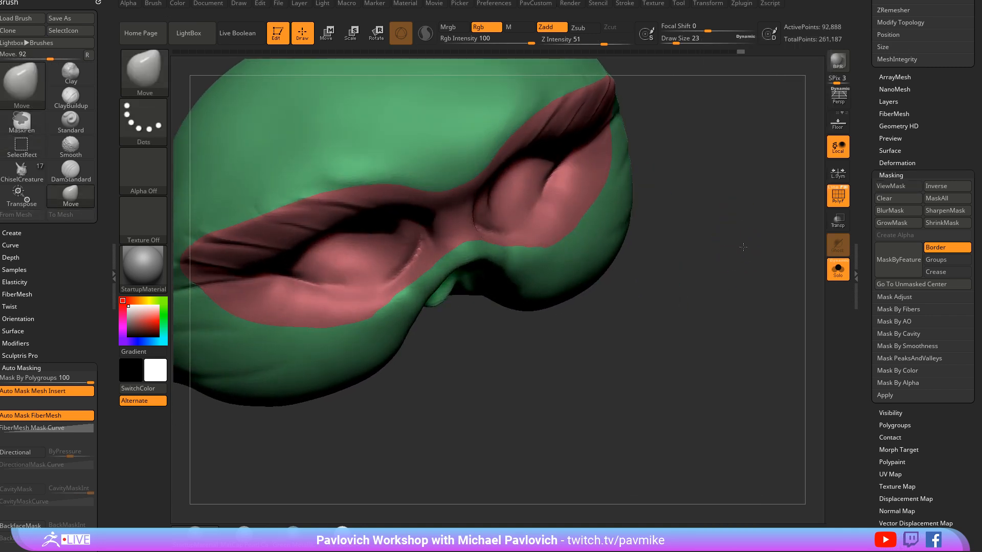
{"action": "key", "text": "shift"}
{"action": "key", "text": "ctrl+z"}
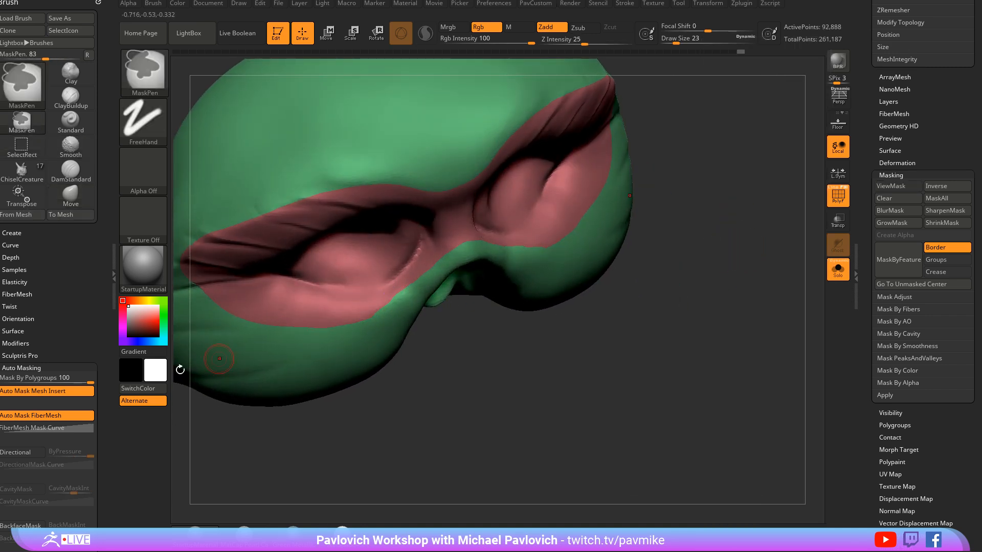
{"action": "left_click", "coordinate": [81, 381]}
{"action": "type", "text": "0"}
{"action": "key", "text": "shift"}
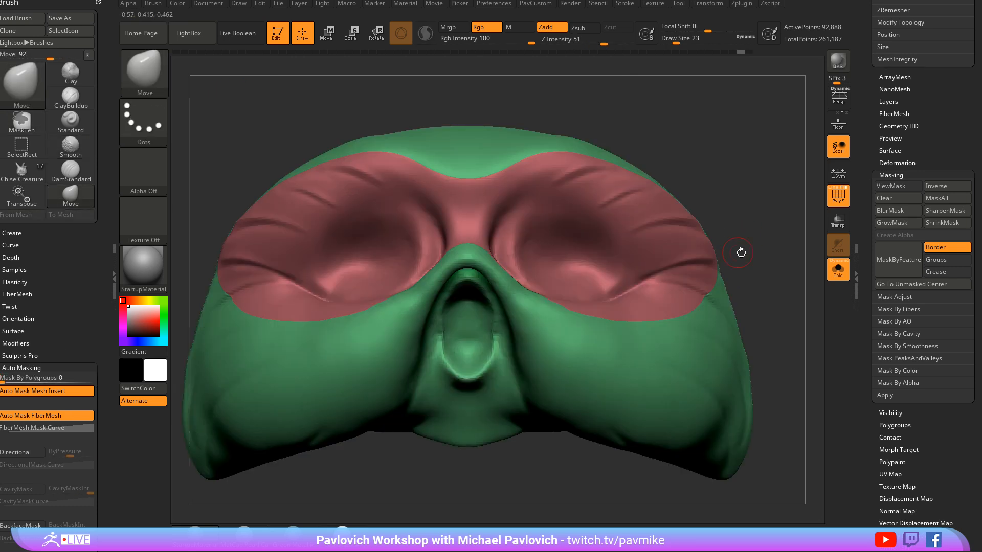
{"action": "mouse_move", "coordinate": [723, 256]}
{"action": "left_mouse_down", "text": "shift"}
{"action": "mouse_move", "coordinate": [743, 260]}
{"action": "mouse_move", "coordinate": [743, 246]}
{"action": "mouse_move", "coordinate": [685, 307]}
{"action": "mouse_move", "coordinate": [734, 269]}
{"action": "mouse_move", "coordinate": [695, 237]}
{"action": "left_mouse_up", "text": "shift"}
Step: Set the Move brush's Mask By Polygroups to 100 and its draw size to 25
{"action": "key", "text": "ctrl"}
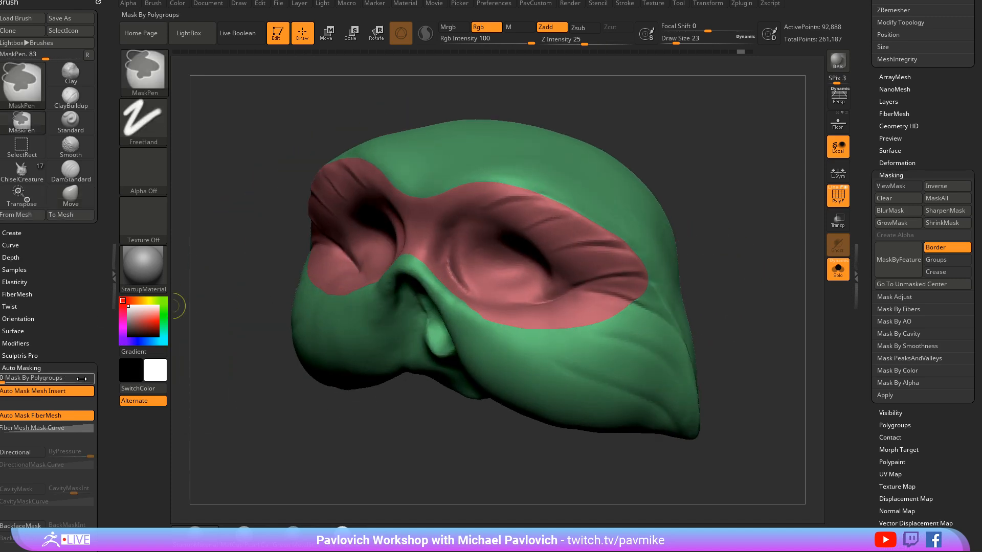
{"action": "left_click_drag", "start_coordinate": [81, 379], "coordinate": [104, 378]}
{"action": "mouse_move", "coordinate": [734, 274]}
{"action": "left_mouse_down"}
{"action": "mouse_move", "coordinate": [730, 255]}
{"action": "mouse_move", "coordinate": [708, 245]}
{"action": "left_mouse_up"}
{"action": "key", "text": "s"}
{"action": "left_click_drag", "start_coordinate": [526, 288], "coordinate": [534, 287]}
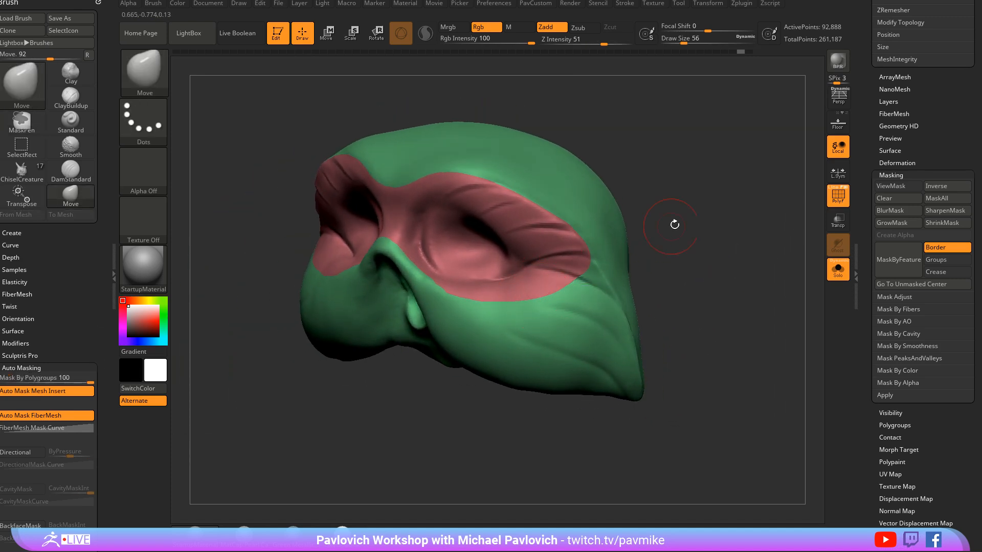
{"action": "mouse_move", "coordinate": [674, 225]}
{"action": "left_mouse_down"}
{"action": "mouse_move", "coordinate": [666, 228]}
{"action": "mouse_move", "coordinate": [686, 257]}
{"action": "left_mouse_up"}
{"action": "key", "text": "s"}
{"action": "left_click_drag", "start_coordinate": [687, 256], "coordinate": [667, 226]}
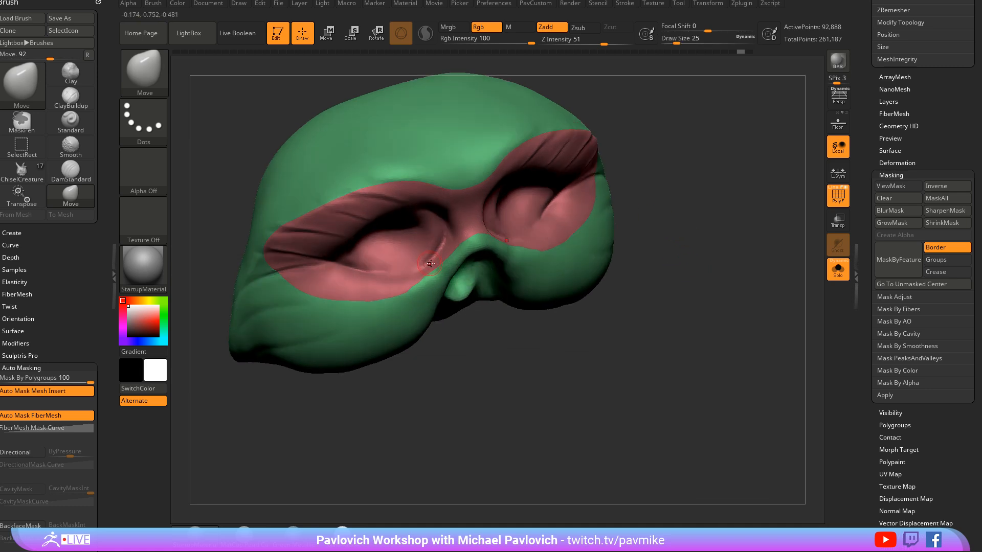
Step: Paint a mask with the MaskPen from the nose bridge down the inner sides of the cheeks
{"action": "key", "text": "ctrl"}
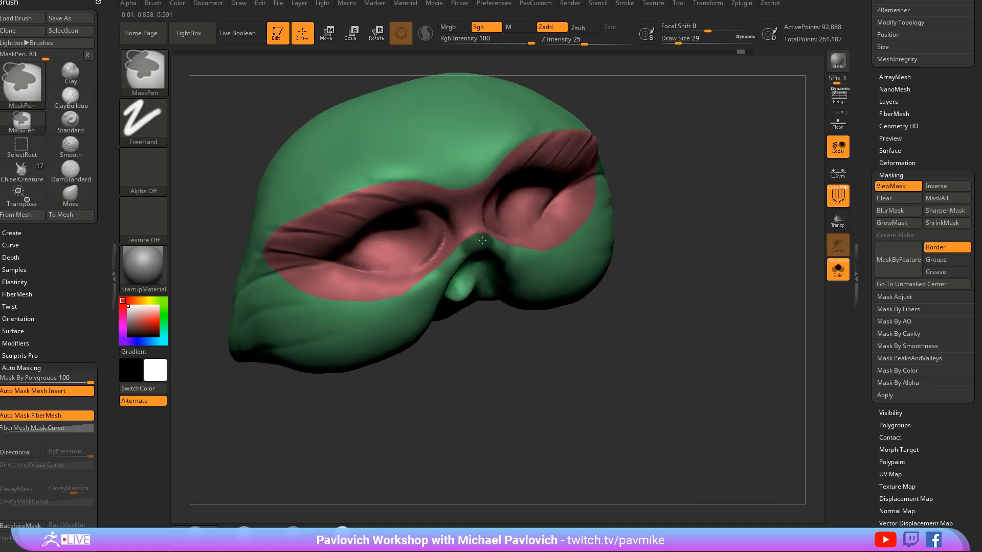
{"action": "left_click_drag", "start_coordinate": [482, 240], "coordinate": [434, 292], "text": "ctrl"}
{"action": "mouse_move", "coordinate": [732, 266]}
{"action": "left_mouse_down"}
{"action": "mouse_move", "coordinate": [725, 228]}
{"action": "mouse_move", "coordinate": [702, 220]}
{"action": "left_mouse_up"}
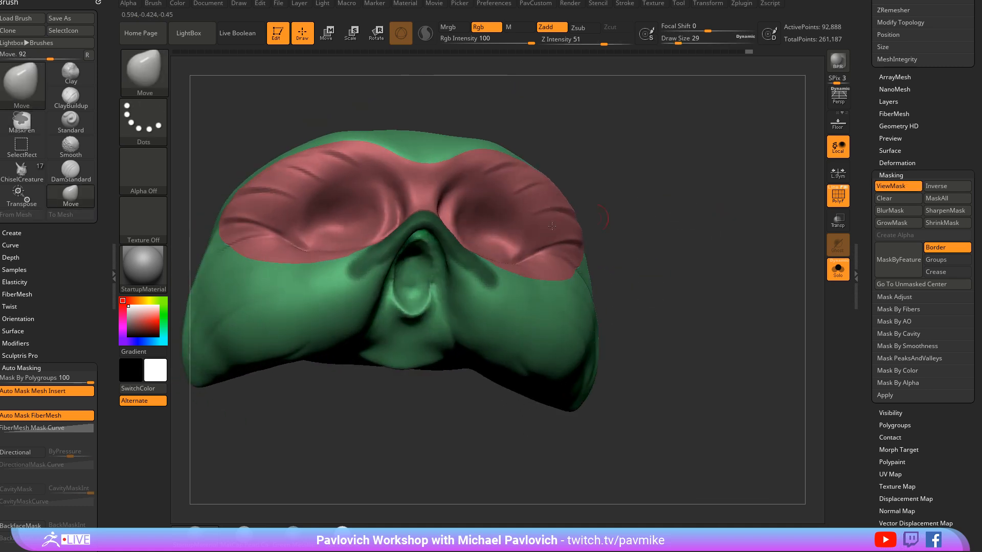
{"action": "mouse_move", "coordinate": [448, 236]}
{"action": "left_mouse_down", "text": "ctrl"}
{"action": "mouse_move", "coordinate": [482, 316]}
{"action": "mouse_move", "coordinate": [511, 343]}
{"action": "left_mouse_up", "text": "ctrl"}
{"action": "left_click_drag", "start_coordinate": [671, 284], "coordinate": [616, 276]}
{"action": "left_click_drag", "start_coordinate": [533, 358], "coordinate": [578, 362], "text": "ctrl"}
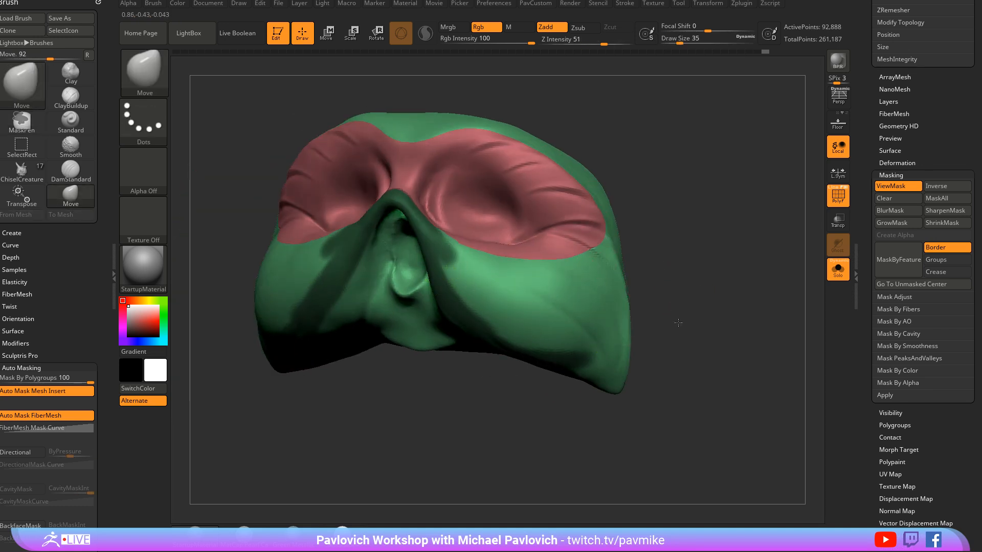
Step: Extend the mask from the outer corners of the eye areas down the outer edges of the cheeks
{"action": "left_click_drag", "start_coordinate": [677, 324], "coordinate": [650, 302]}
{"action": "key", "text": "ctrl"}
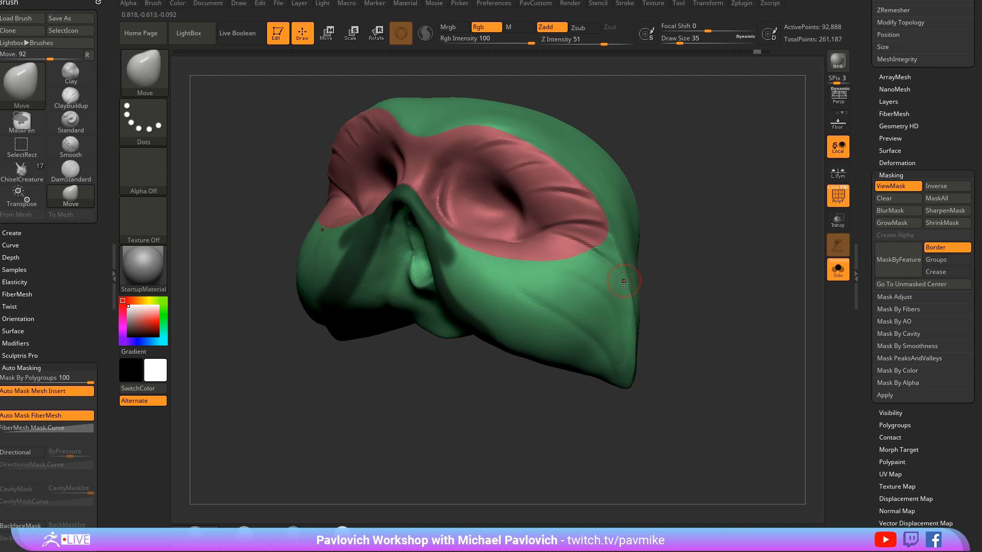
{"action": "left_click_drag", "start_coordinate": [690, 262], "coordinate": [660, 265]}
{"action": "key", "text": "ctrl"}
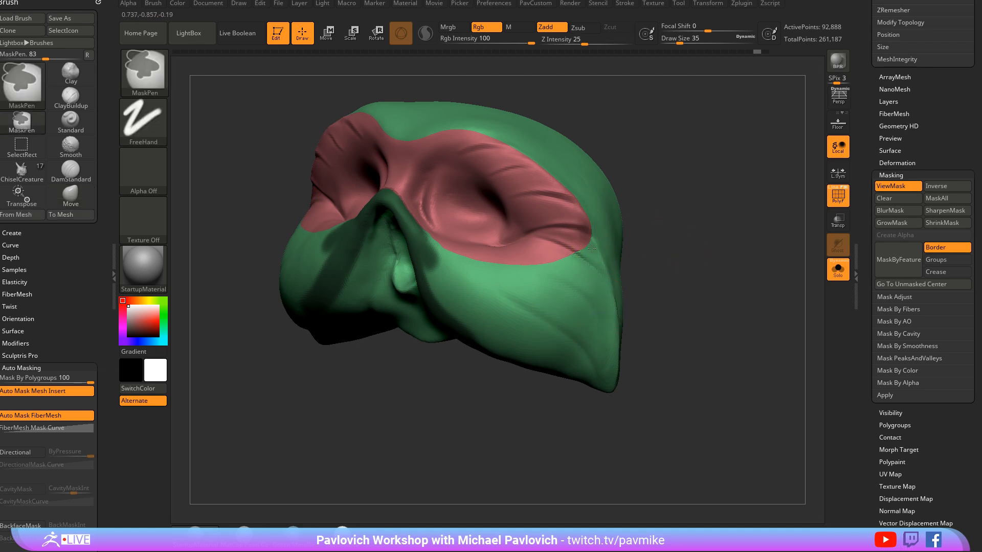
{"action": "left_click_drag", "start_coordinate": [578, 230], "coordinate": [617, 354], "text": "ctrl"}
{"action": "mouse_move", "coordinate": [673, 306]}
{"action": "left_mouse_down"}
{"action": "mouse_move", "coordinate": [689, 244]}
{"action": "mouse_move", "coordinate": [663, 252]}
{"action": "left_mouse_up"}
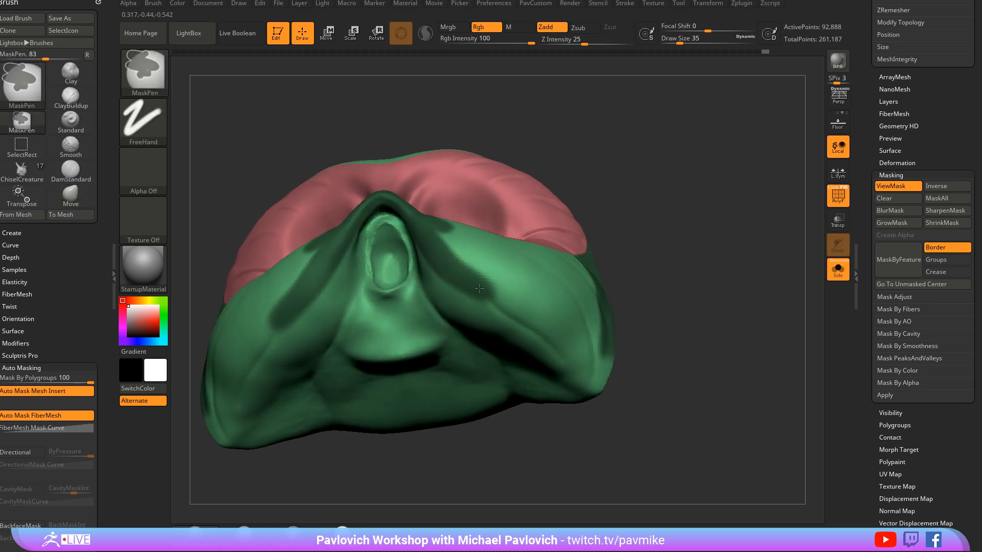
{"action": "mouse_move", "coordinate": [504, 289]}
{"action": "left_mouse_down", "text": "ctrl"}
{"action": "mouse_move", "coordinate": [590, 372]}
{"action": "mouse_move", "coordinate": [632, 281]}
{"action": "left_mouse_up", "text": "ctrl"}
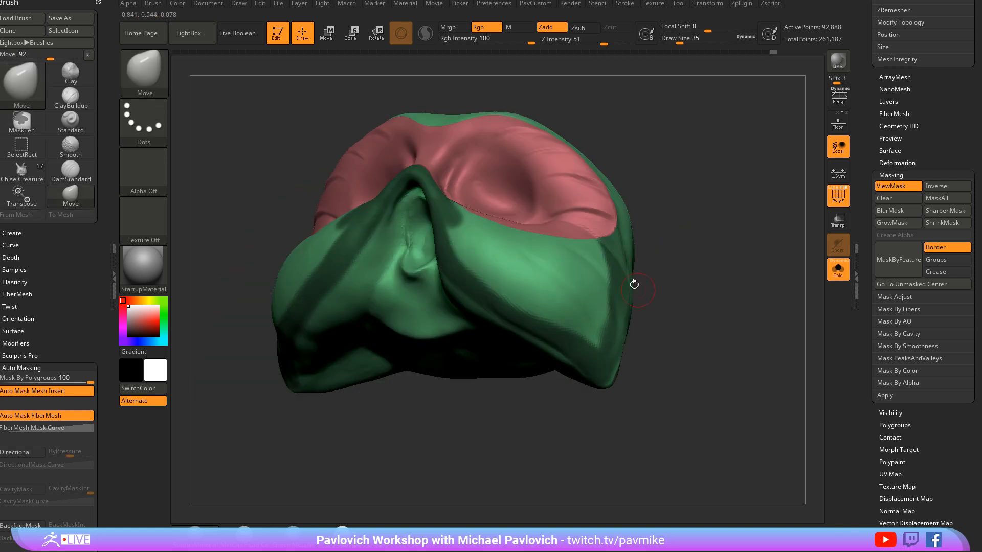
Step: Fill the remaining unmasked areas of the cheeks below the eye polygroup and around the nose bridge
{"action": "mouse_move", "coordinate": [526, 185]}
{"action": "left_mouse_down"}
{"action": "mouse_move", "coordinate": [478, 200]}
{"action": "mouse_move", "coordinate": [542, 245]}
{"action": "mouse_move", "coordinate": [593, 246]}
{"action": "left_mouse_up"}
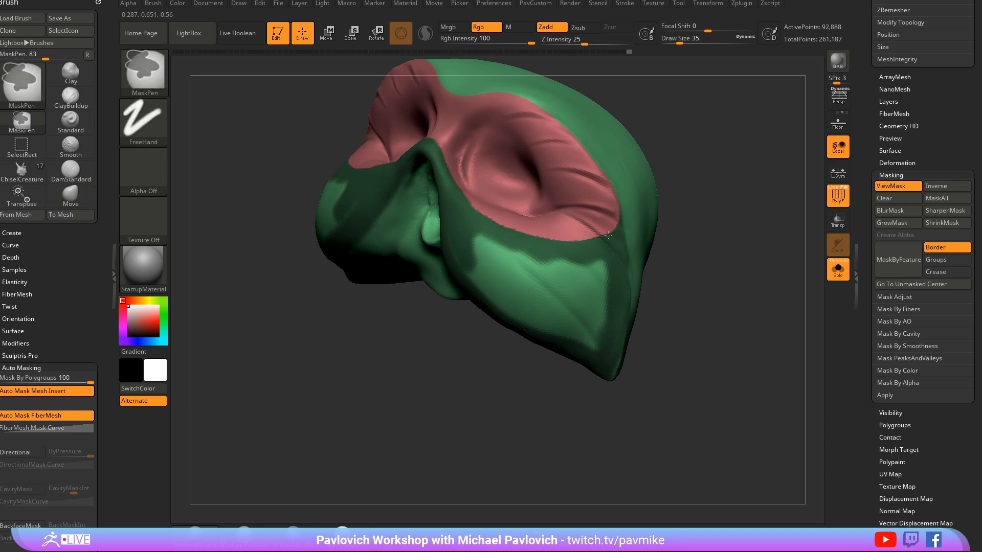
{"action": "mouse_move", "coordinate": [685, 256]}
{"action": "left_mouse_down"}
{"action": "mouse_move", "coordinate": [750, 270]}
{"action": "mouse_move", "coordinate": [639, 225]}
{"action": "left_mouse_up"}
{"action": "left_click_drag", "start_coordinate": [474, 235], "coordinate": [596, 197], "text": "ctrl"}
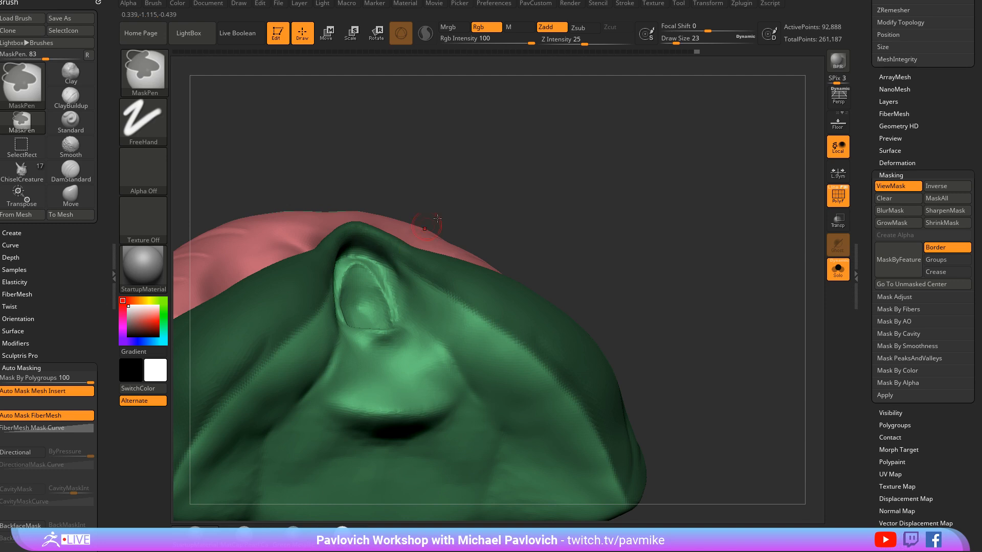
{"action": "left_click_drag", "start_coordinate": [437, 219], "coordinate": [457, 224]}
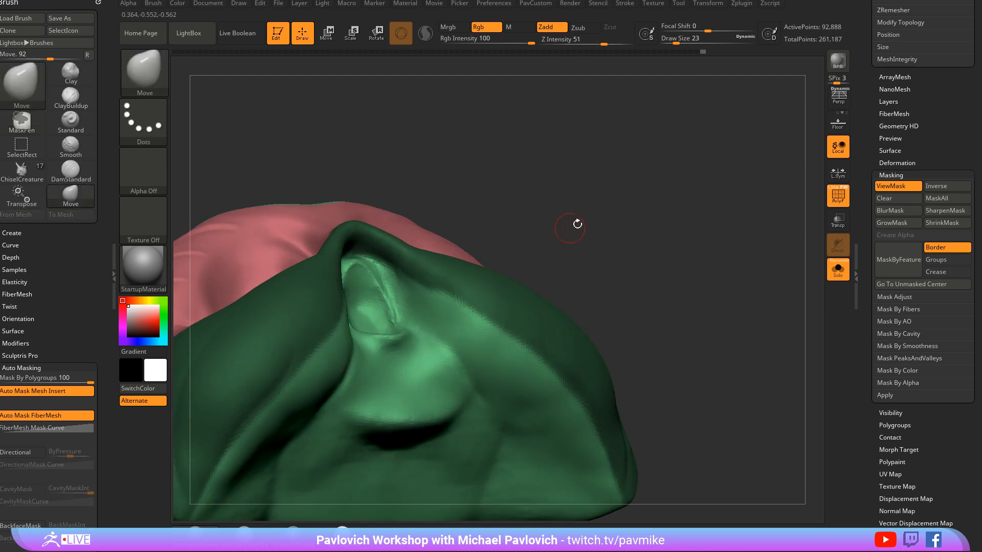
{"action": "left_click_drag", "start_coordinate": [577, 222], "coordinate": [420, 280]}
{"action": "mouse_move", "coordinate": [690, 251]}
{"action": "left_mouse_down"}
{"action": "mouse_move", "coordinate": [711, 246]}
{"action": "mouse_move", "coordinate": [741, 291]}
{"action": "mouse_move", "coordinate": [693, 279]}
{"action": "mouse_move", "coordinate": [668, 241]}
{"action": "mouse_move", "coordinate": [676, 253]}
{"action": "left_mouse_up"}
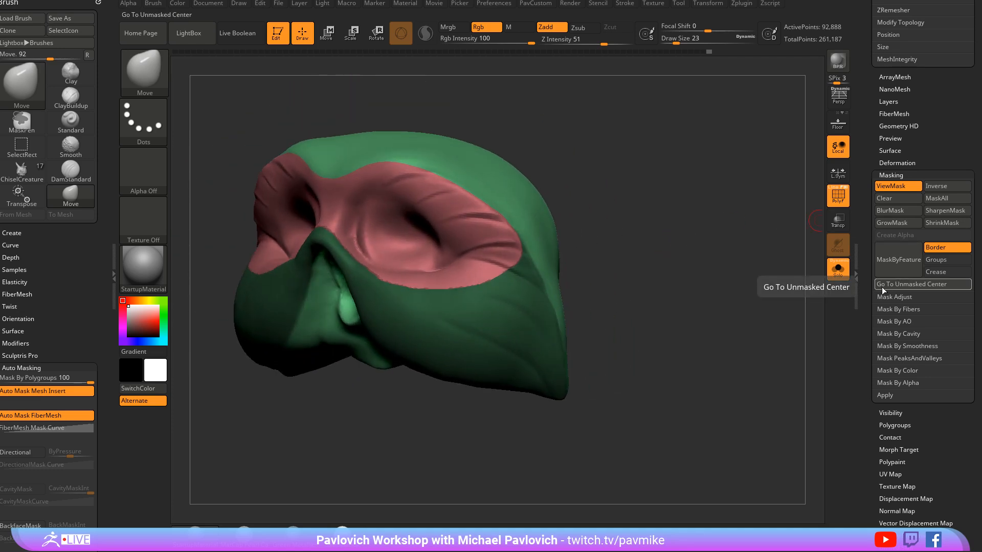
Step: Try Edgeloop Masked Border on the masked cheeks, inspect the edge by the nose, and undo it
{"action": "left_click_drag", "start_coordinate": [866, 196], "coordinate": [867, 384]}
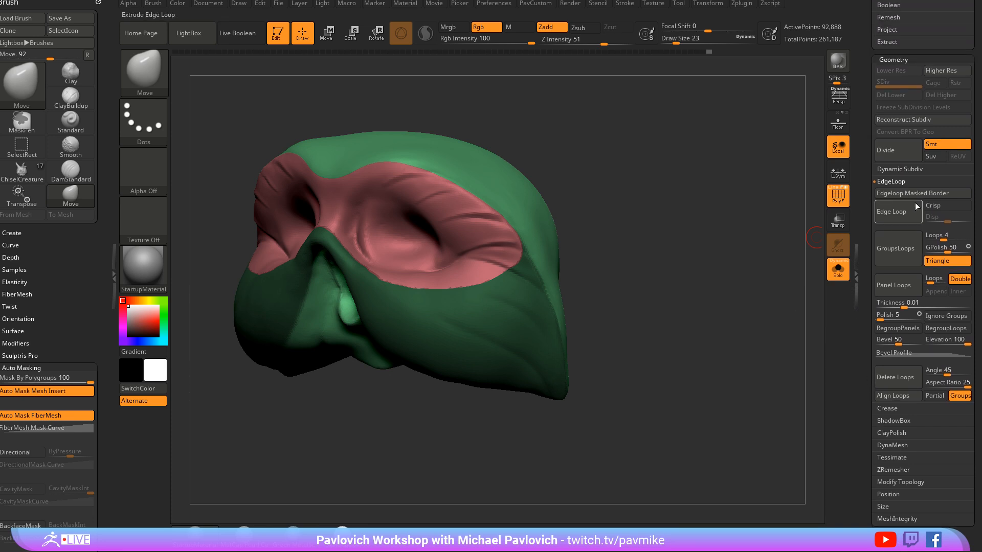
{"action": "left_click", "coordinate": [910, 194]}
{"action": "left_click_drag", "start_coordinate": [732, 222], "coordinate": [787, 332], "text": "alt"}
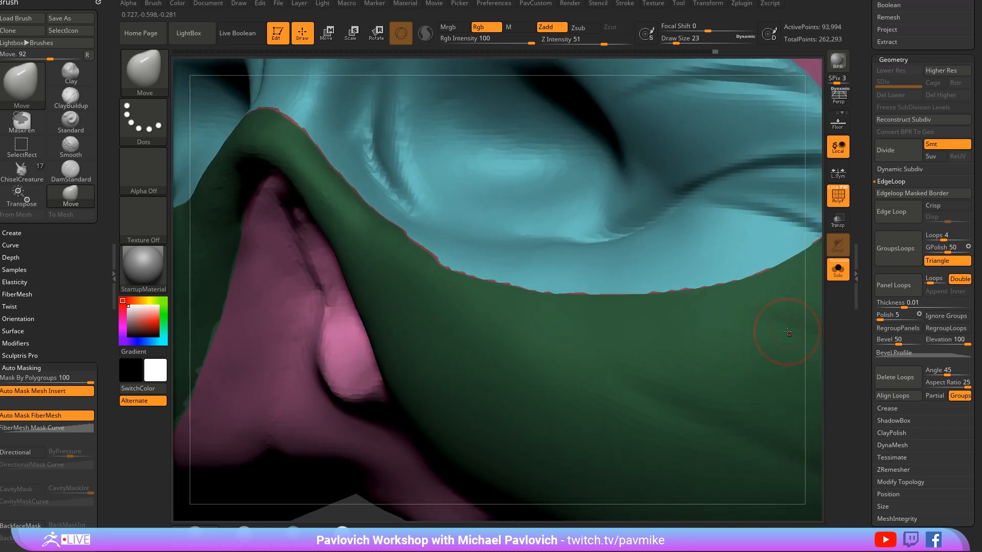
{"action": "key", "text": "ctrl+z"}
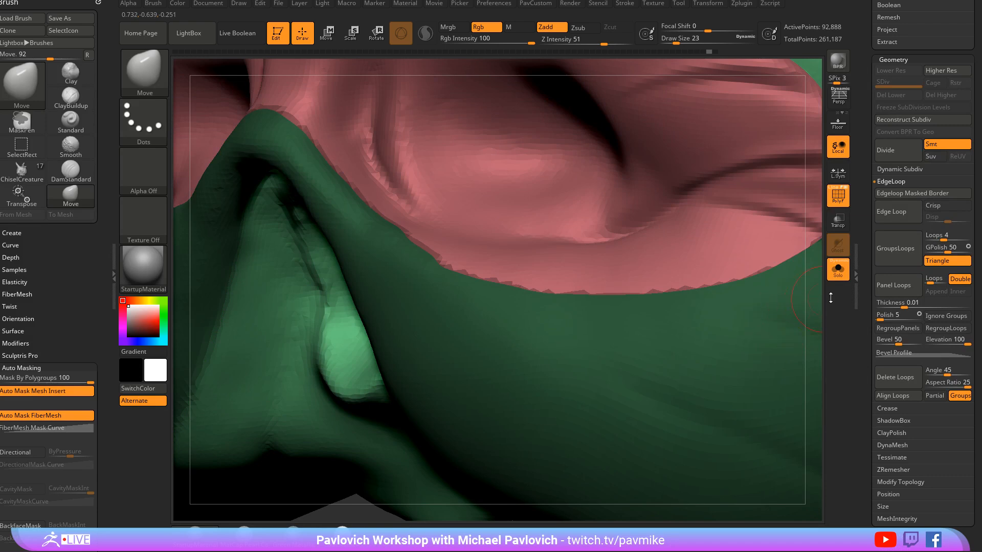
Step: Turn the masked cheek area into its own polygroup
{"action": "left_click_drag", "start_coordinate": [830, 298], "coordinate": [747, 186], "text": "alt"}
{"action": "key", "text": "ctrl+z"}
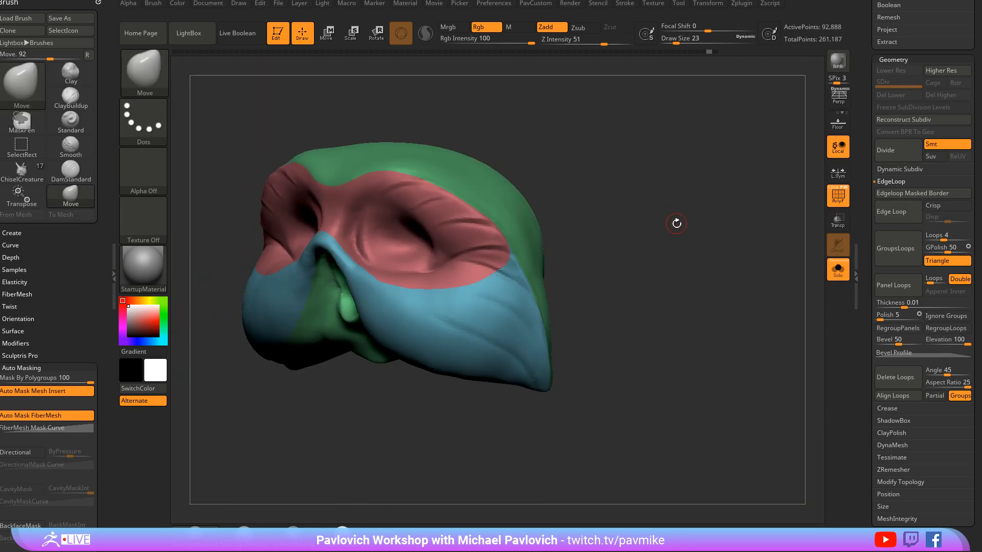
{"action": "left_click_drag", "start_coordinate": [704, 234], "coordinate": [714, 207]}
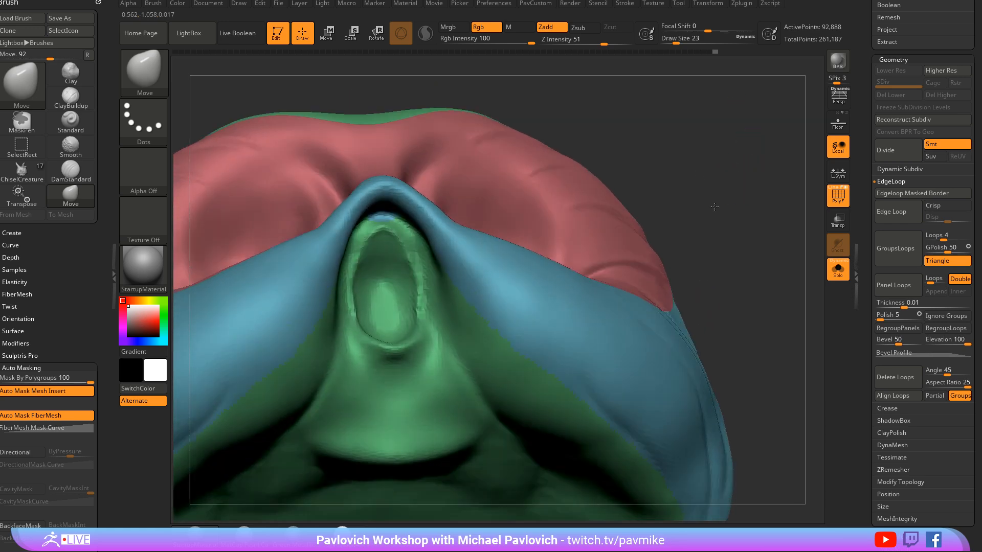
Step: Isolate the cheek polygroup, hide the stray patch above the nose opening with SelectLasso, and invert the visibility
{"action": "left_click", "coordinate": [389, 204], "text": "ctrl+shift"}
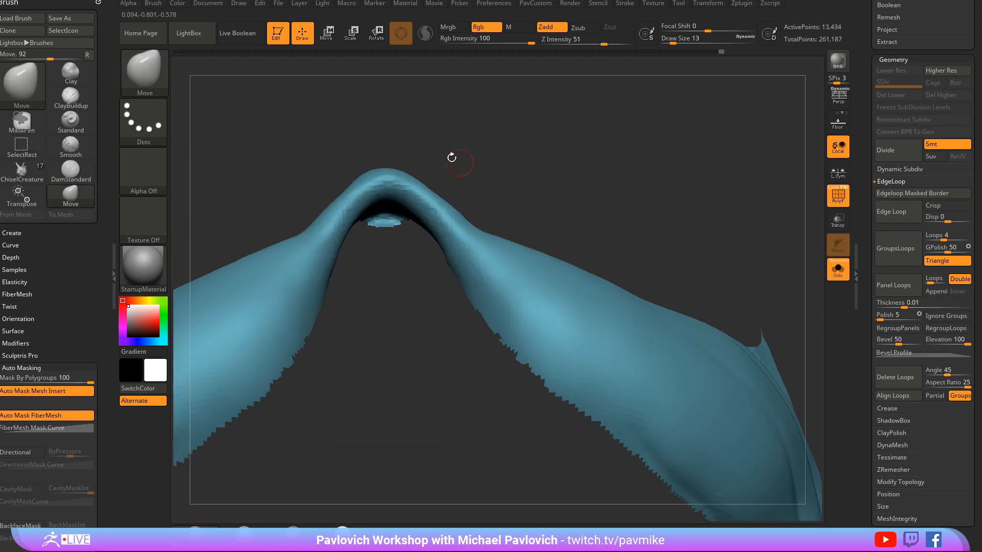
{"action": "left_click", "coordinate": [159, 85], "text": "ctrl+shift"}
{"action": "left_click", "coordinate": [452, 128]}
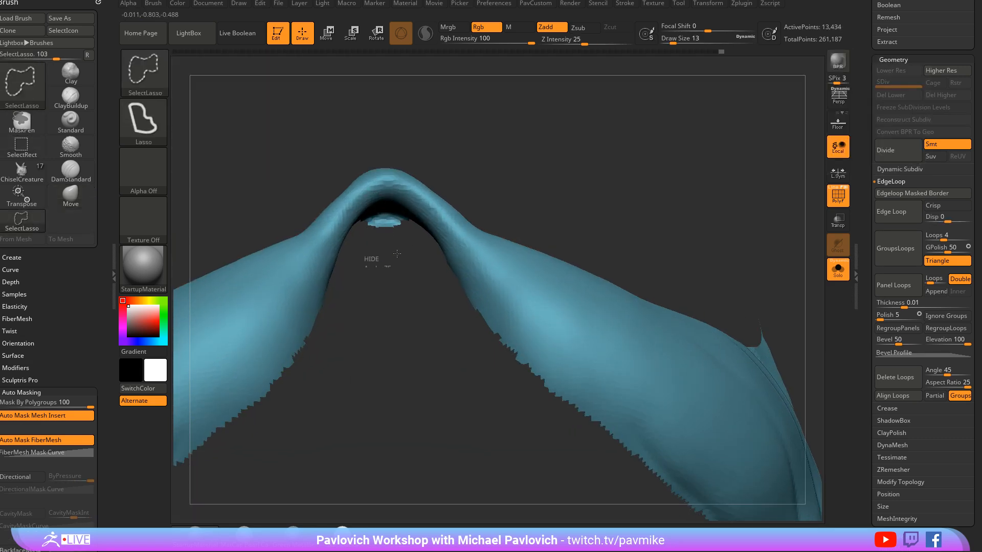
{"action": "left_click_drag", "start_coordinate": [372, 221], "coordinate": [376, 220], "text": "ctrl+alt+shift"}
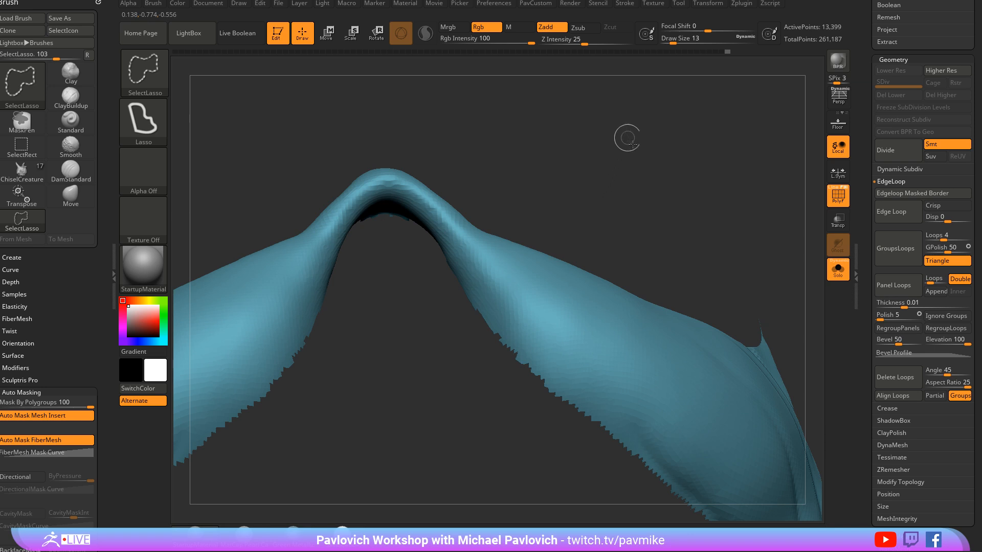
{"action": "left_click", "coordinate": [628, 138], "text": "ctrl+shift"}
{"action": "left_click", "coordinate": [523, 177], "text": "ctrl+shift"}
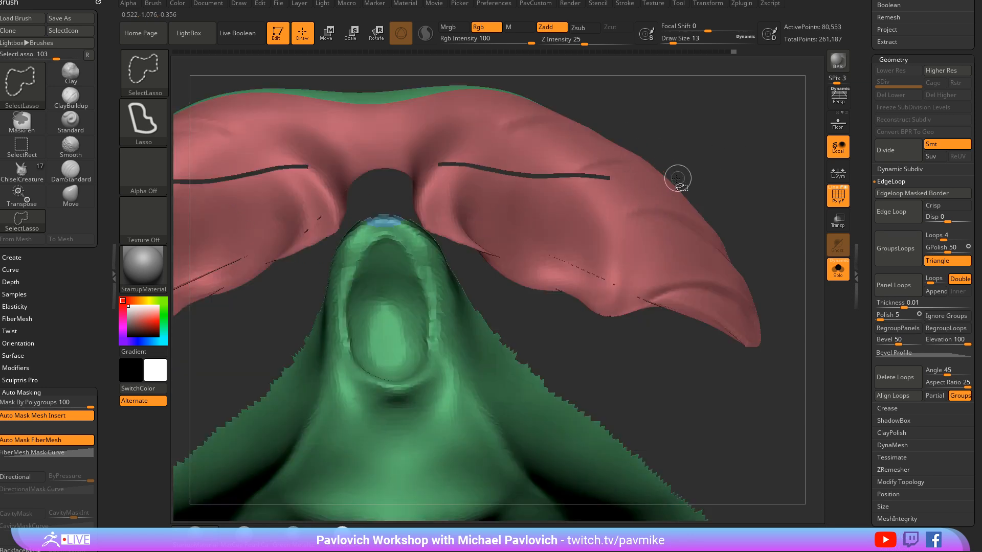
Step: Using SelectRect, hide the eye areas and group the remaining visible surface with the stray patch, restoring the full face
{"action": "left_click", "coordinate": [144, 72]}
{"action": "left_click", "coordinate": [256, 82], "text": "ctrl+shift"}
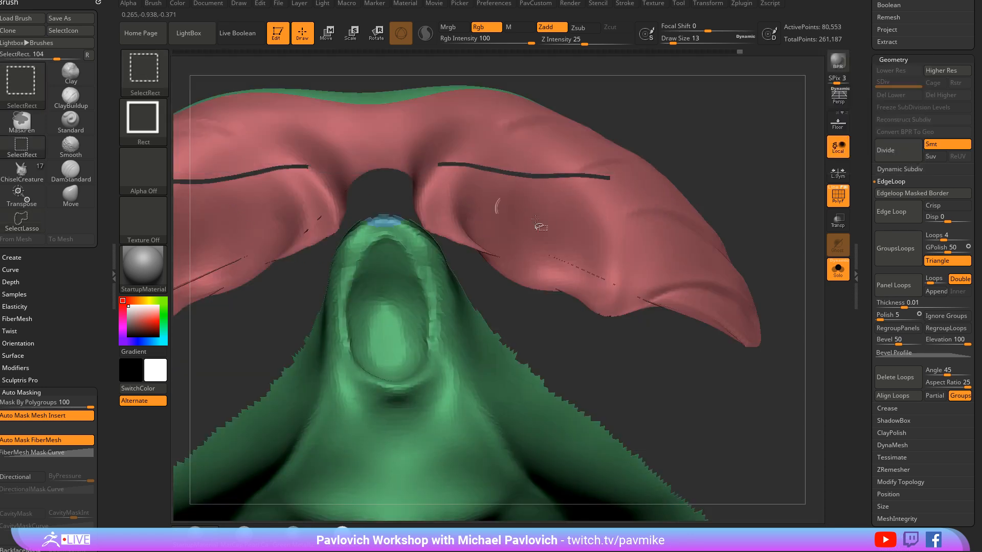
{"action": "left_click", "coordinate": [657, 250], "text": "ctrl+shift"}
{"action": "key", "text": "ctrl+w"}
{"action": "left_click", "coordinate": [766, 186], "text": "ctrl+shift"}
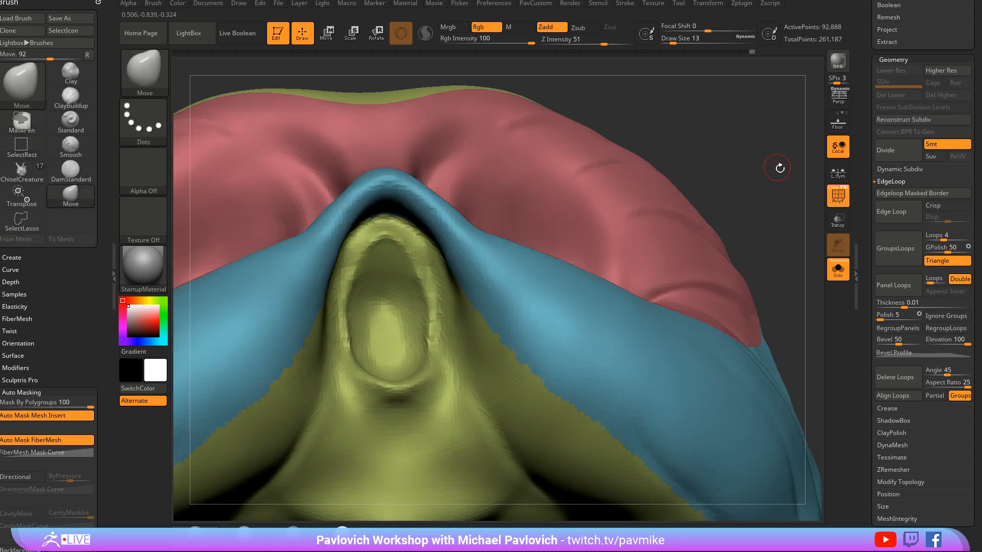
Step: Mask the nose opening at draw size 18 and insert an edge loop along the masked border, clearing the mask
{"action": "key", "text": "f"}
{"action": "mouse_move", "coordinate": [778, 167]}
{"action": "right_mouse_down"}
{"action": "mouse_move", "coordinate": [754, 137]}
{"action": "mouse_move", "coordinate": [668, 208]}
{"action": "right_mouse_up"}
{"action": "key", "text": "bracketright"}
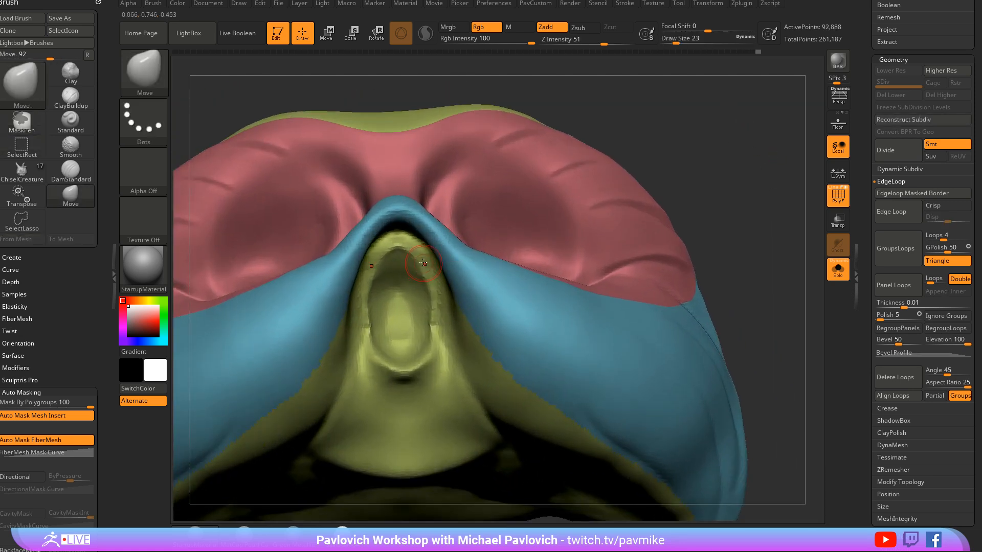
{"action": "key", "text": "ctrl"}
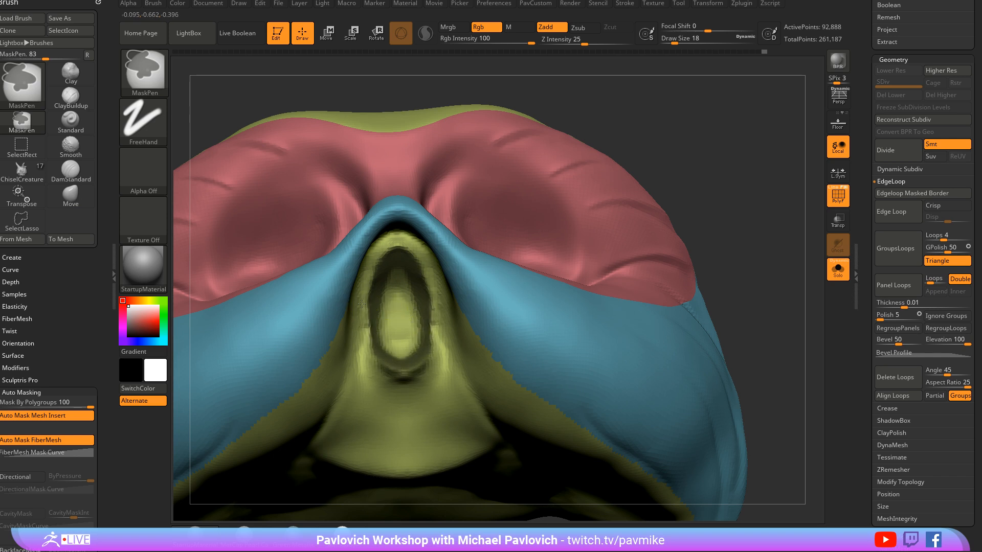
{"action": "mouse_move", "coordinate": [425, 251]}
{"action": "left_mouse_down", "text": "ctrl"}
{"action": "mouse_move", "coordinate": [401, 348]}
{"action": "mouse_move", "coordinate": [396, 290]}
{"action": "left_mouse_up", "text": "ctrl"}
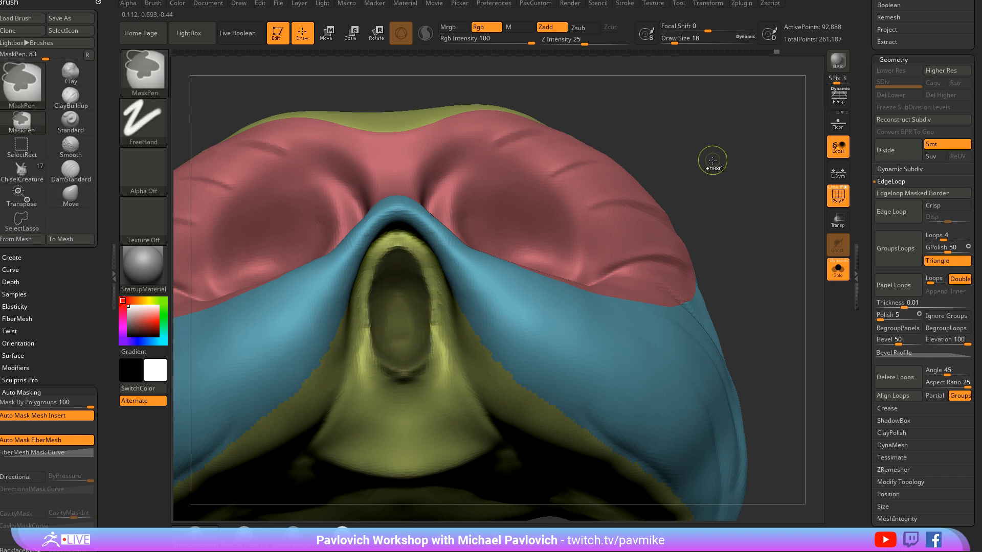
{"action": "left_click", "coordinate": [904, 194]}
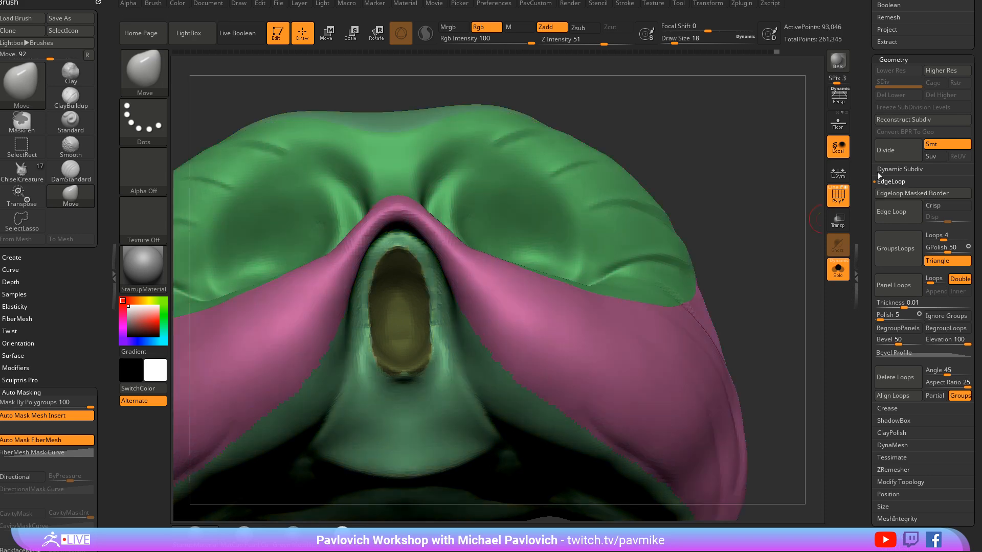
{"action": "mouse_move", "coordinate": [721, 168]}
{"action": "left_mouse_down", "text": "ctrl"}
{"action": "mouse_move", "coordinate": [761, 215]}
{"action": "mouse_move", "coordinate": [741, 206]}
{"action": "mouse_move", "coordinate": [690, 238]}
{"action": "left_mouse_up", "text": "ctrl"}
Step: Set the Move brush's draw size to 33
{"action": "key", "text": "s"}
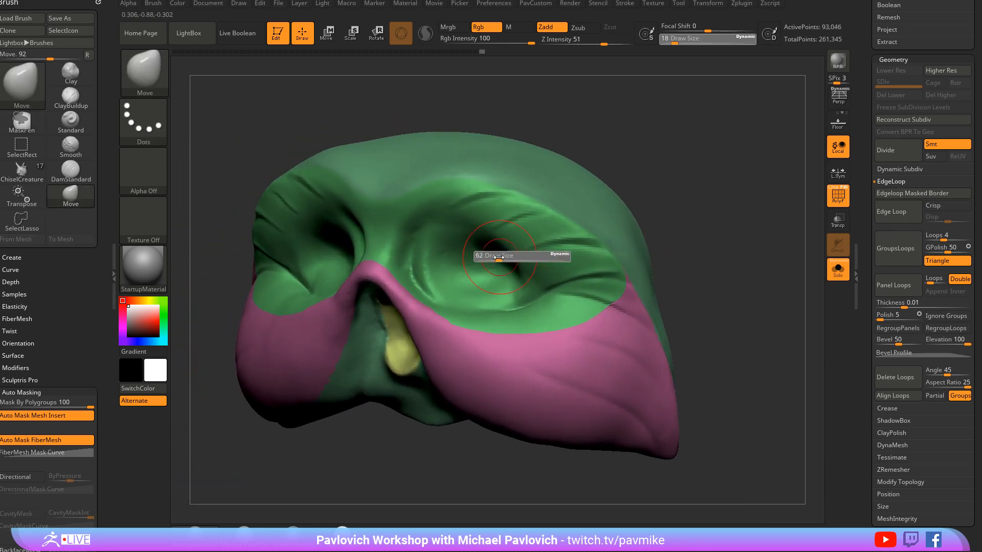
{"action": "left_click_drag", "start_coordinate": [488, 259], "coordinate": [494, 259]}
{"action": "mouse_move", "coordinate": [690, 191]}
{"action": "left_mouse_down"}
{"action": "mouse_move", "coordinate": [690, 241]}
{"action": "mouse_move", "coordinate": [680, 251]}
{"action": "mouse_move", "coordinate": [664, 245]}
{"action": "mouse_move", "coordinate": [693, 254]}
{"action": "mouse_move", "coordinate": [676, 257]}
{"action": "left_mouse_up"}
{"action": "left_click_drag", "start_coordinate": [678, 253], "coordinate": [676, 271]}
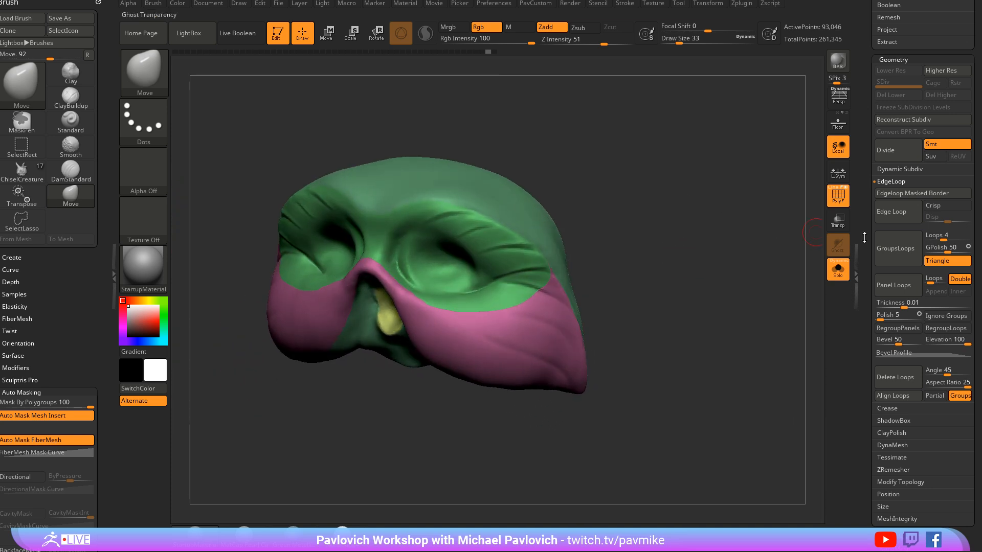
Step: Display the polyframe wireframe lines together with the polygroup colours on the face
{"action": "left_click", "coordinate": [832, 188]}
{"action": "left_click", "coordinate": [843, 188]}
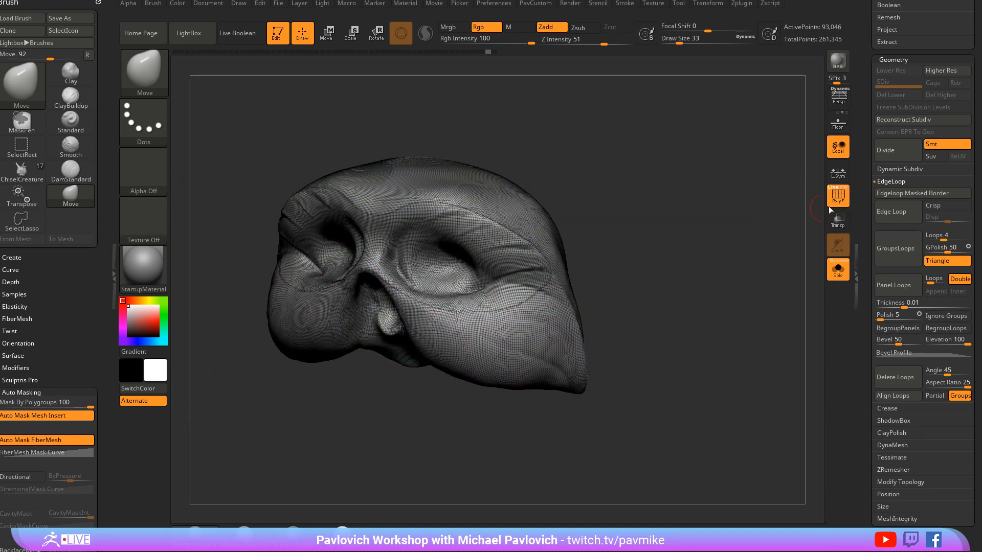
{"action": "left_click", "coordinate": [843, 189]}
{"action": "left_click_drag", "start_coordinate": [692, 208], "coordinate": [712, 220], "text": "alt"}
Step: Set the ZRemesher AdaptiveSize to 14 and Target Polygons Count to 1, and remesh the face
{"action": "key", "text": "space"}
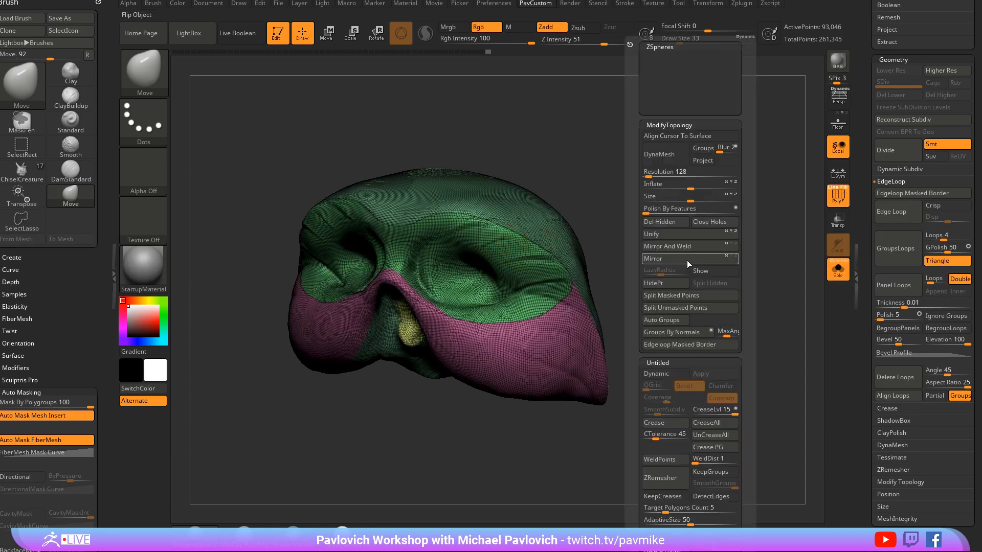
{"action": "left_click_drag", "start_coordinate": [632, 433], "coordinate": [636, 330]}
{"action": "left_click", "coordinate": [663, 380]}
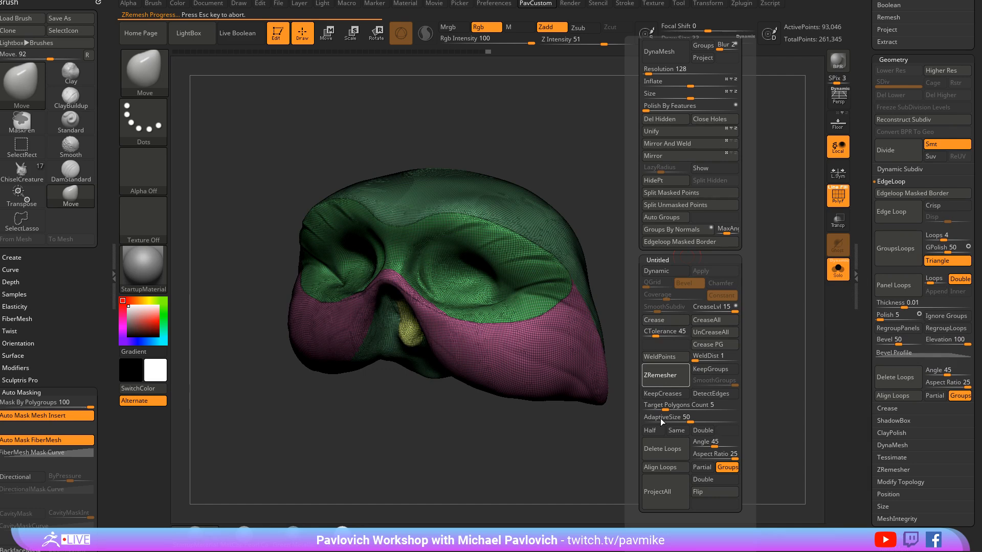
{"action": "key", "text": "Escape"}
{"action": "left_click_drag", "start_coordinate": [667, 415], "coordinate": [658, 416]}
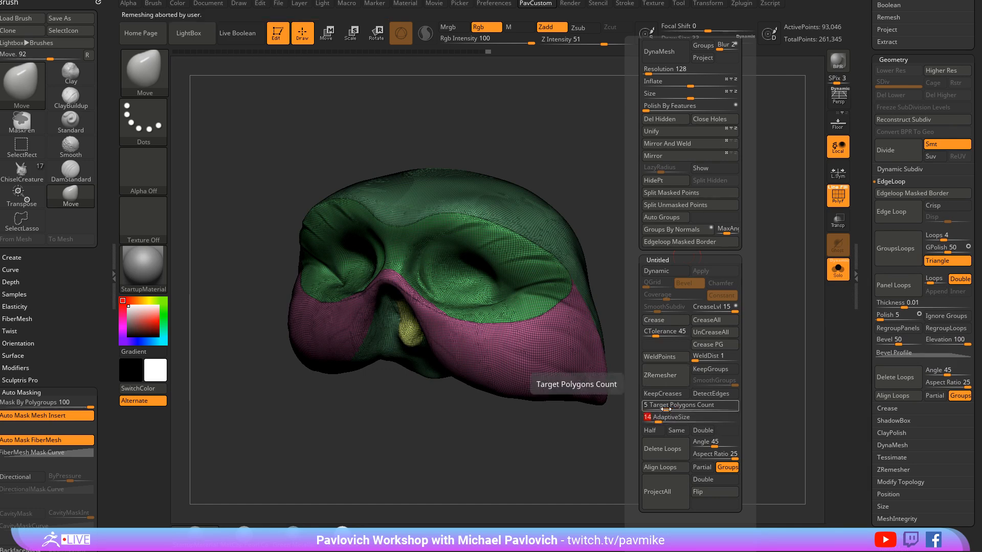
{"action": "left_click", "coordinate": [663, 410]}
{"action": "key", "text": "Return"}
{"action": "left_click", "coordinate": [660, 374]}
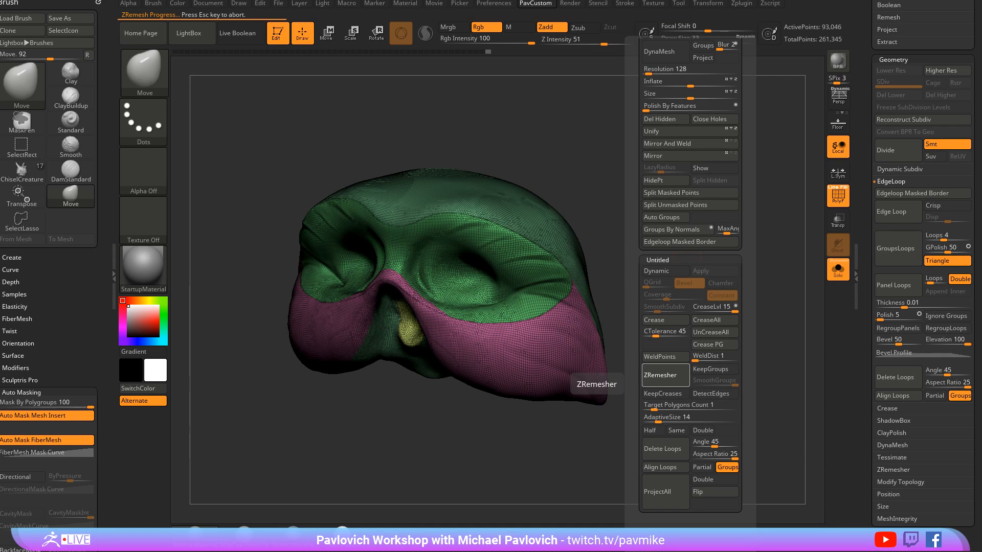
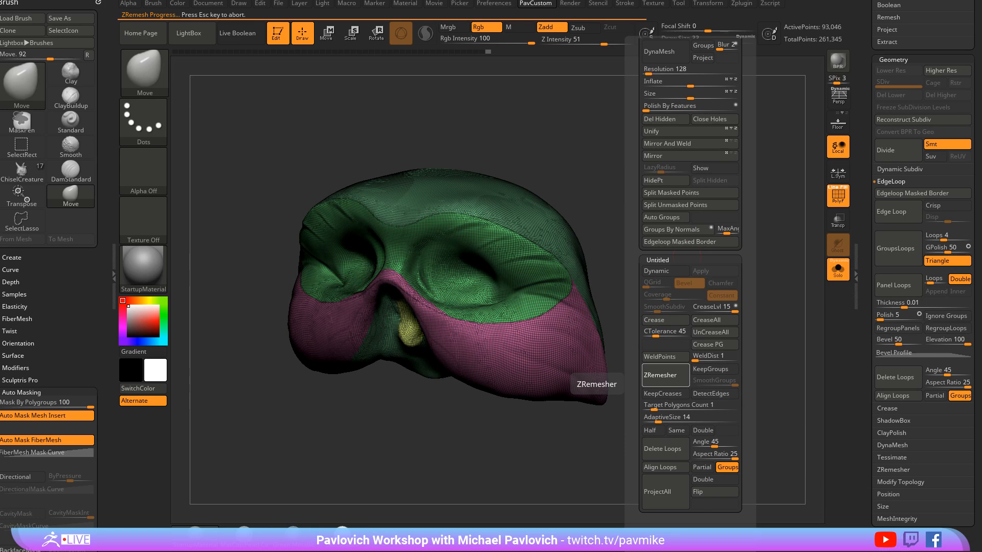
Step: Undo the ZRemesher result and bring the remeshing options back up
{"action": "left_click_drag", "start_coordinate": [588, 188], "coordinate": [670, 236]}
{"action": "key", "text": "ctrl+z"}
{"action": "key", "text": "1"}
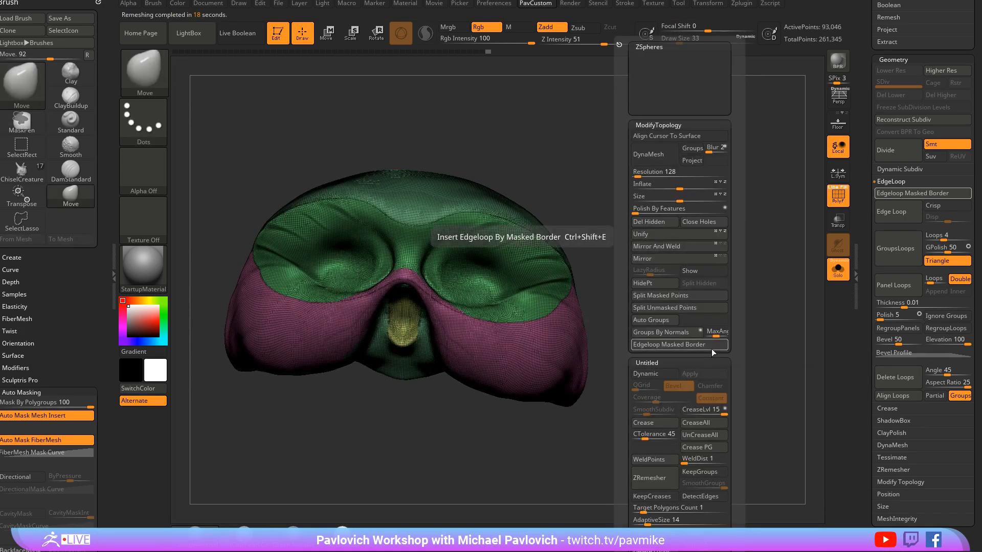
Step: Try ZRemeshing the face with KeepGroups on, SmoothGroups at 0.41025 and a lower AdaptiveSize, then undo the remesh
{"action": "left_click", "coordinate": [698, 471]}
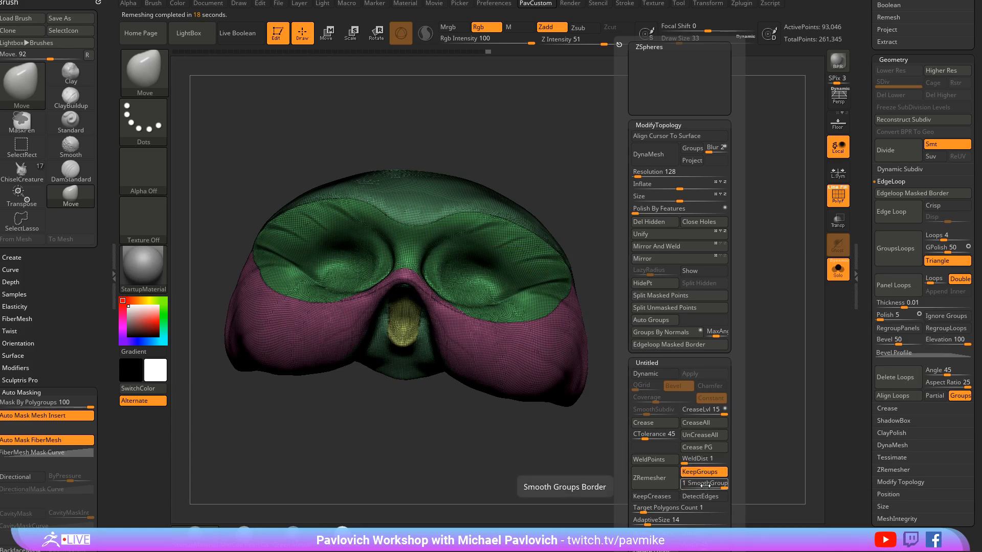
{"action": "left_click_drag", "start_coordinate": [707, 483], "coordinate": [685, 483]}
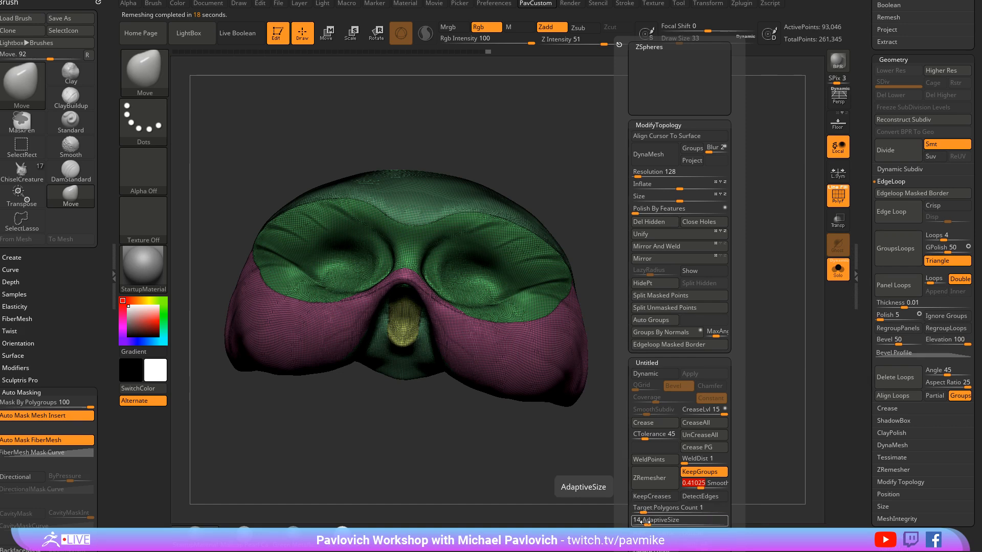
{"action": "left_click_drag", "start_coordinate": [647, 521], "coordinate": [644, 521]}
{"action": "left_click", "coordinate": [650, 484]}
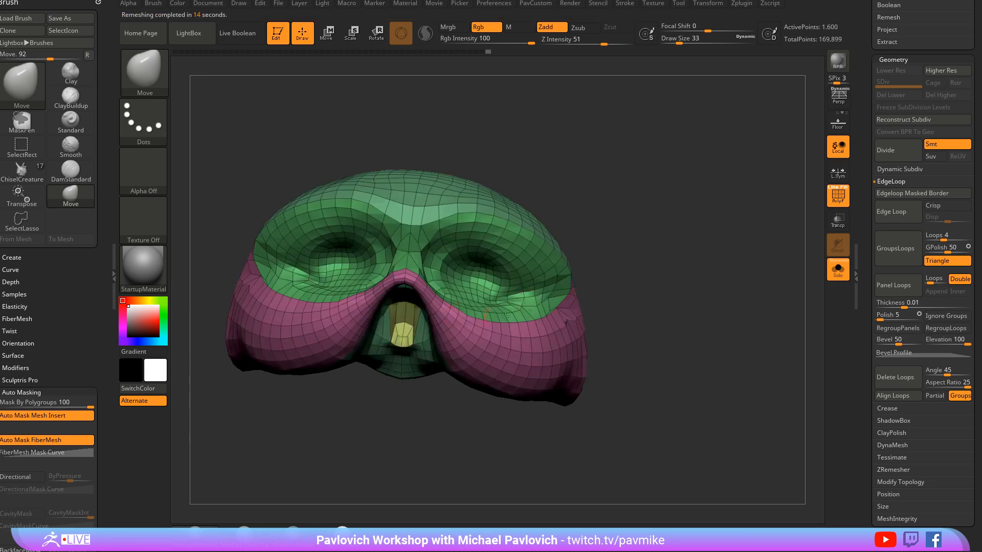
{"action": "mouse_move", "coordinate": [719, 230]}
{"action": "left_mouse_down"}
{"action": "mouse_move", "coordinate": [670, 237]}
{"action": "mouse_move", "coordinate": [683, 234]}
{"action": "mouse_move", "coordinate": [685, 205]}
{"action": "mouse_move", "coordinate": [689, 272]}
{"action": "mouse_move", "coordinate": [731, 278]}
{"action": "mouse_move", "coordinate": [681, 274]}
{"action": "left_mouse_up"}
{"action": "left_click_drag", "start_coordinate": [588, 310], "coordinate": [595, 315], "text": "shift"}
{"action": "left_click_drag", "start_coordinate": [721, 276], "coordinate": [750, 182]}
{"action": "key", "text": "ctrl+z"}
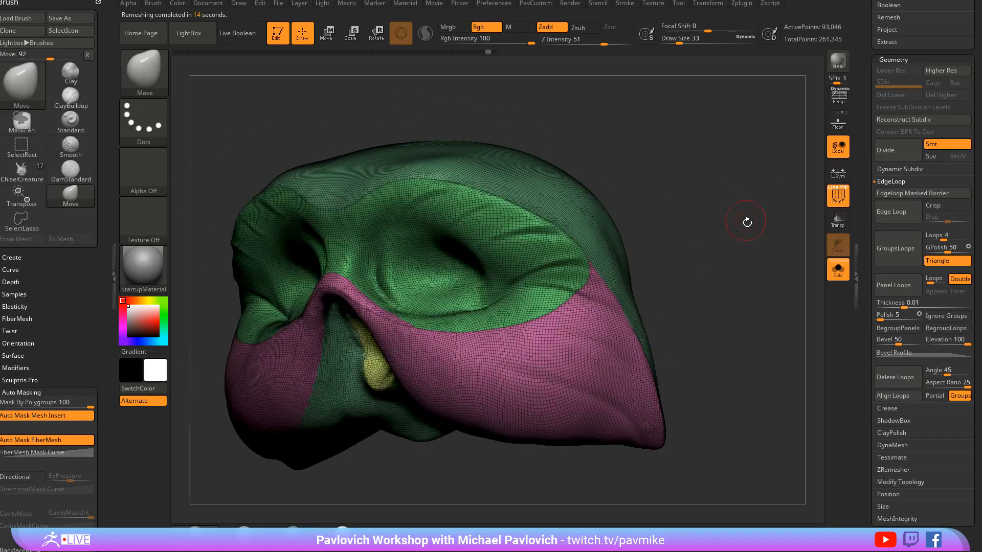
Step: Isolate the cheek polygroup and use SelectLasso to keep only its thin pointed tip beside the outer eye corner visible
{"action": "left_click_drag", "start_coordinate": [748, 221], "coordinate": [561, 254], "text": "alt"}
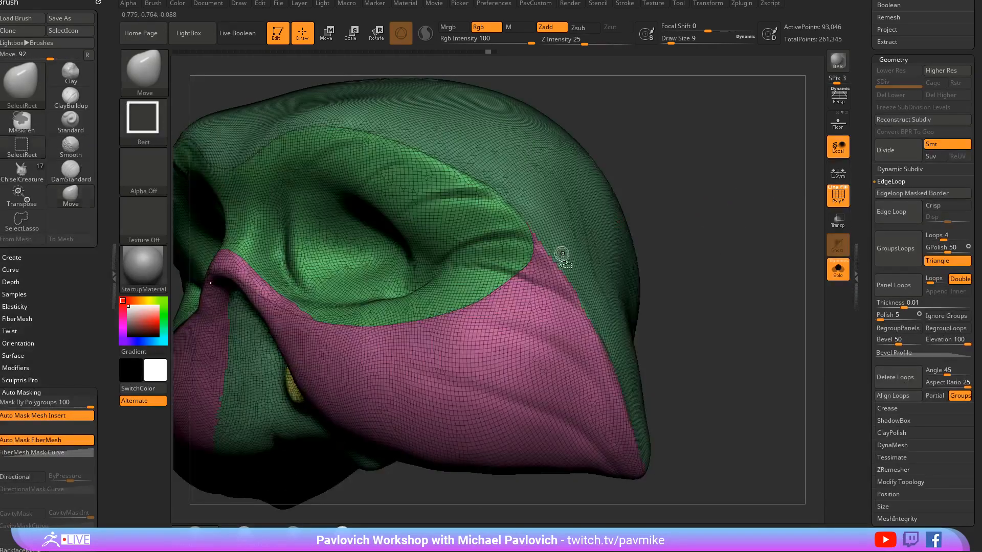
{"action": "left_click", "coordinate": [561, 254], "text": "ctrl+shift"}
{"action": "left_click", "coordinate": [157, 72], "text": "ctrl+shift"}
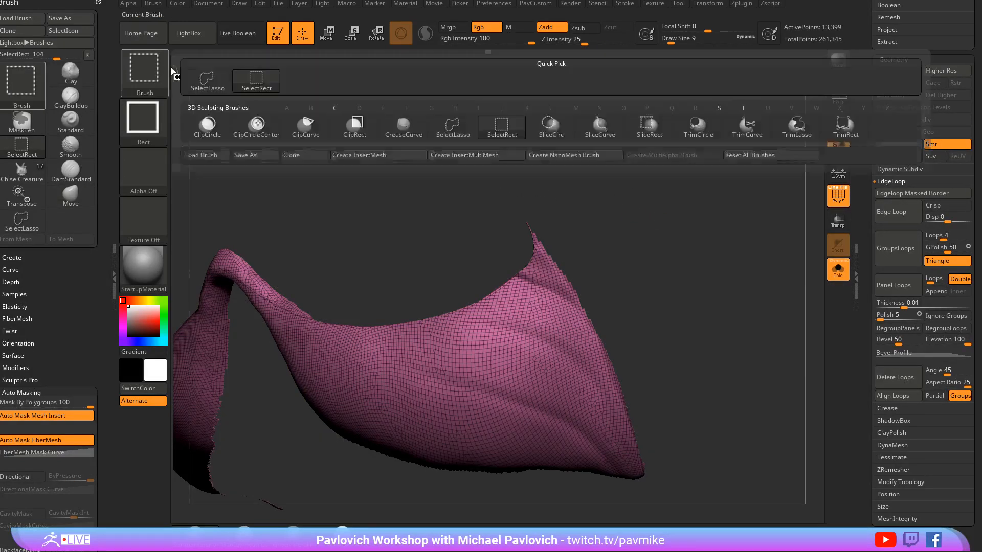
{"action": "left_click", "coordinate": [454, 139], "text": "ctrl+shift"}
{"action": "mouse_move", "coordinate": [607, 233]}
{"action": "left_mouse_down", "text": "ctrl+shift"}
{"action": "mouse_move", "coordinate": [574, 202]}
{"action": "mouse_move", "coordinate": [513, 238]}
{"action": "mouse_move", "coordinate": [545, 256]}
{"action": "left_mouse_up", "text": "ctrl+shift"}
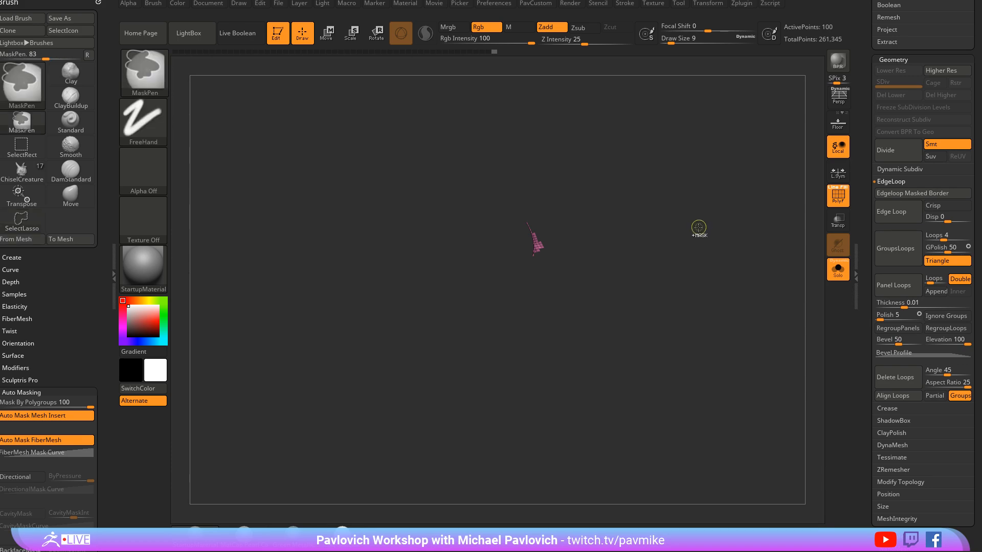
Step: Show the eye-area polygroup together with the small cheek tip, combine them into one polygroup and unhide the whole face
{"action": "left_click", "coordinate": [701, 224], "text": "ctrl+shift"}
{"action": "left_click", "coordinate": [540, 242], "text": "ctrl+shift"}
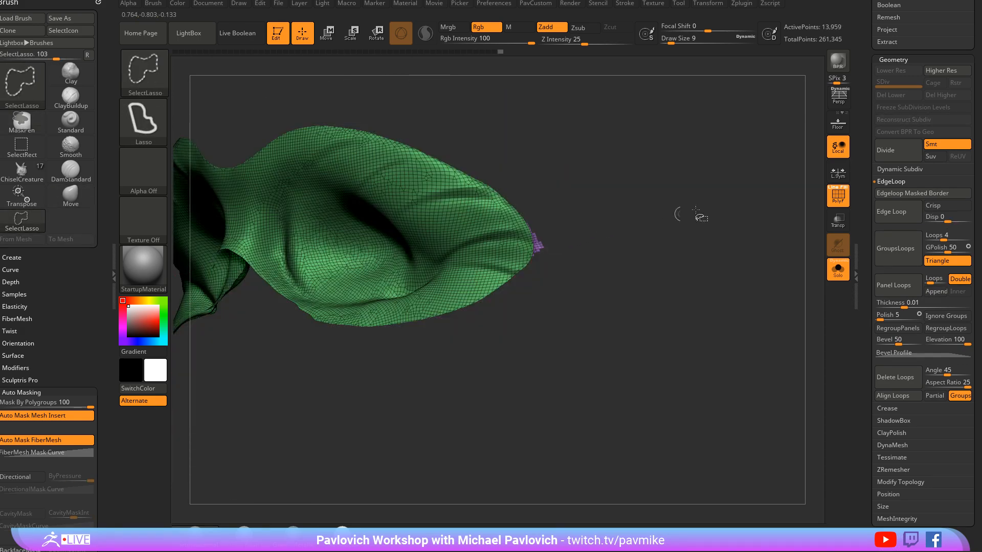
{"action": "key", "text": "ctrl+w"}
{"action": "left_click", "coordinate": [729, 198], "text": "ctrl+shift"}
{"action": "mouse_move", "coordinate": [727, 165]}
{"action": "left_mouse_down"}
{"action": "mouse_move", "coordinate": [705, 171]}
{"action": "mouse_move", "coordinate": [751, 207]}
{"action": "mouse_move", "coordinate": [729, 212]}
{"action": "left_mouse_up"}
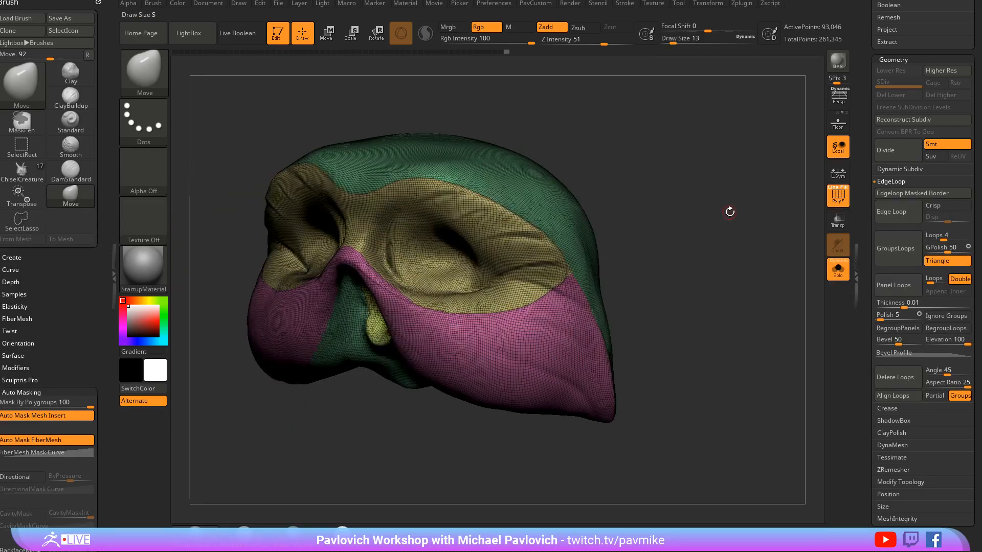
Step: Merge the face down with the Merged_PM3D_Sphere3D_17 subtool holding the eyes, rims and beak, and check the surface without polyframe
{"action": "left_click_drag", "start_coordinate": [861, 259], "coordinate": [859, 353]}
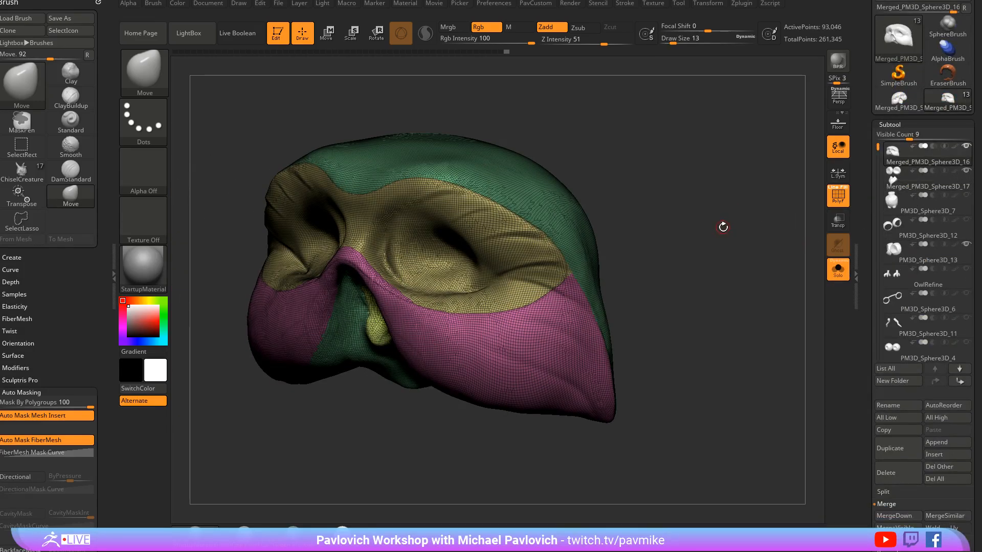
{"action": "key", "text": "ctrl+e"}
{"action": "left_click_drag", "start_coordinate": [700, 253], "coordinate": [733, 249]}
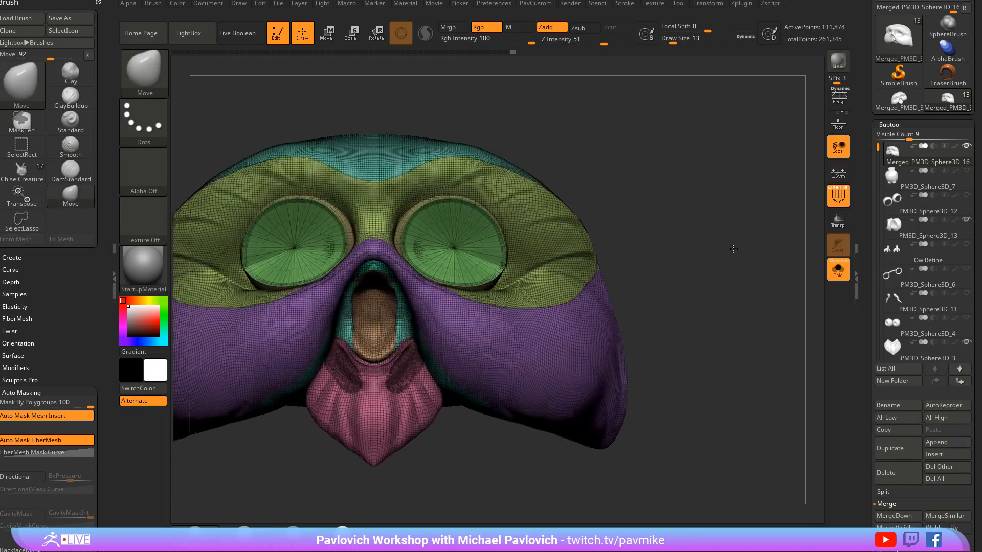
{"action": "left_click", "coordinate": [837, 200]}
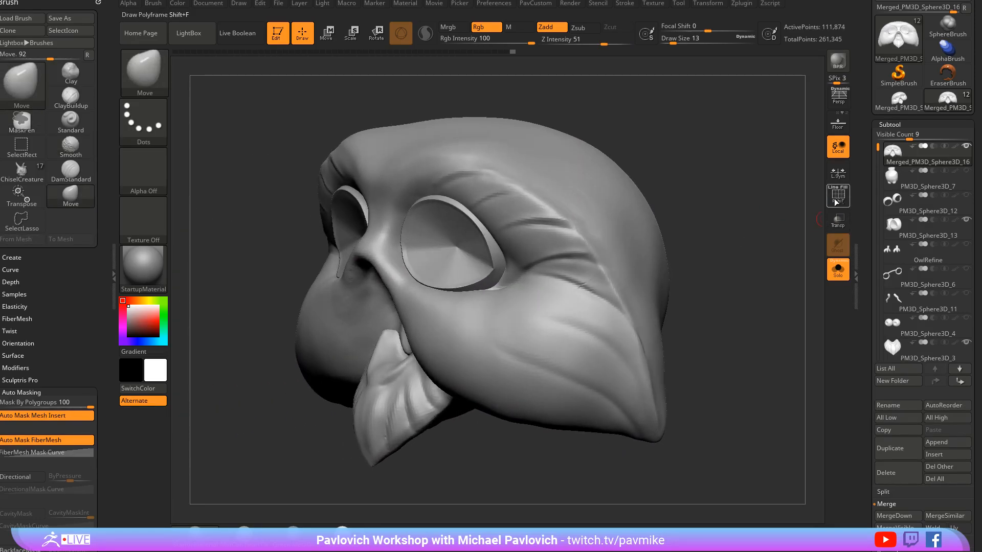
{"action": "left_click", "coordinate": [835, 203]}
Step: Isolate the eyes and their rims, and mask all the rest of the merged face so only these stay editable
{"action": "left_click_drag", "start_coordinate": [731, 215], "coordinate": [761, 236]}
{"action": "left_click_drag", "start_coordinate": [688, 197], "coordinate": [692, 227]}
{"action": "left_click_drag", "start_coordinate": [675, 167], "coordinate": [715, 133], "text": "alt"}
{"action": "left_click_drag", "start_coordinate": [716, 132], "coordinate": [572, 176]}
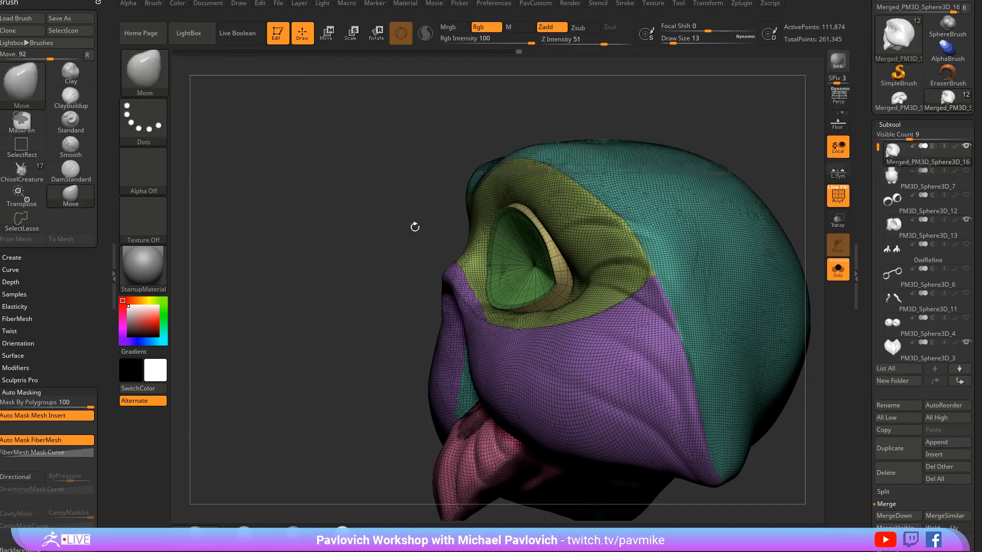
{"action": "left_click", "coordinate": [542, 241], "text": "ctrl+shift"}
{"action": "left_click", "coordinate": [762, 155], "text": "ctrl+shift"}
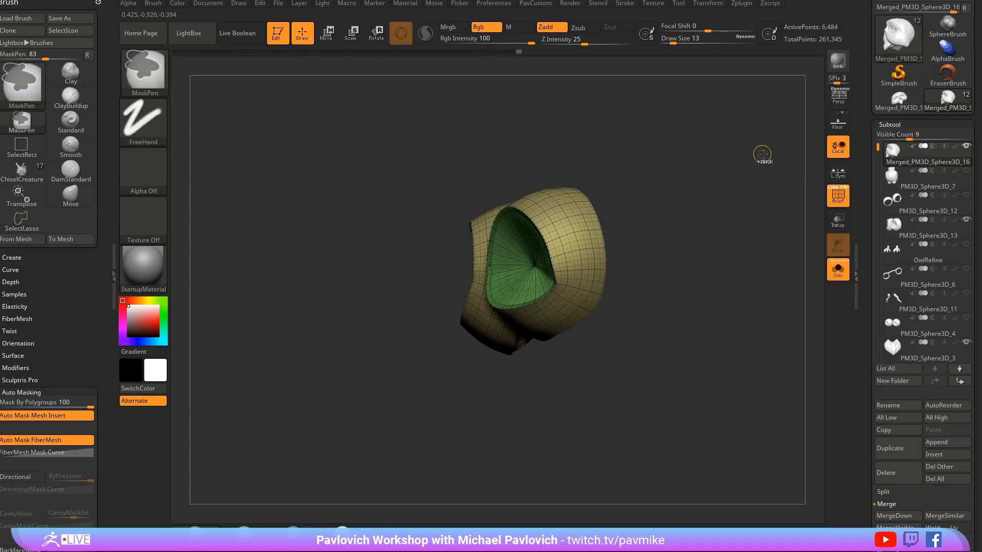
{"action": "left_click", "coordinate": [762, 135], "text": "ctrl+shift"}
Step: Nudge the lower edge of the unmasked eyes with the Move brush at a draw size of about 132
{"action": "mouse_move", "coordinate": [763, 131]}
{"action": "left_mouse_down"}
{"action": "mouse_move", "coordinate": [692, 200]}
{"action": "mouse_move", "coordinate": [578, 250]}
{"action": "left_mouse_up"}
{"action": "key", "text": "s"}
{"action": "mouse_move", "coordinate": [493, 307]}
{"action": "left_mouse_down"}
{"action": "mouse_move", "coordinate": [517, 308]}
{"action": "mouse_move", "coordinate": [489, 299]}
{"action": "left_mouse_up"}
{"action": "key", "text": "s"}
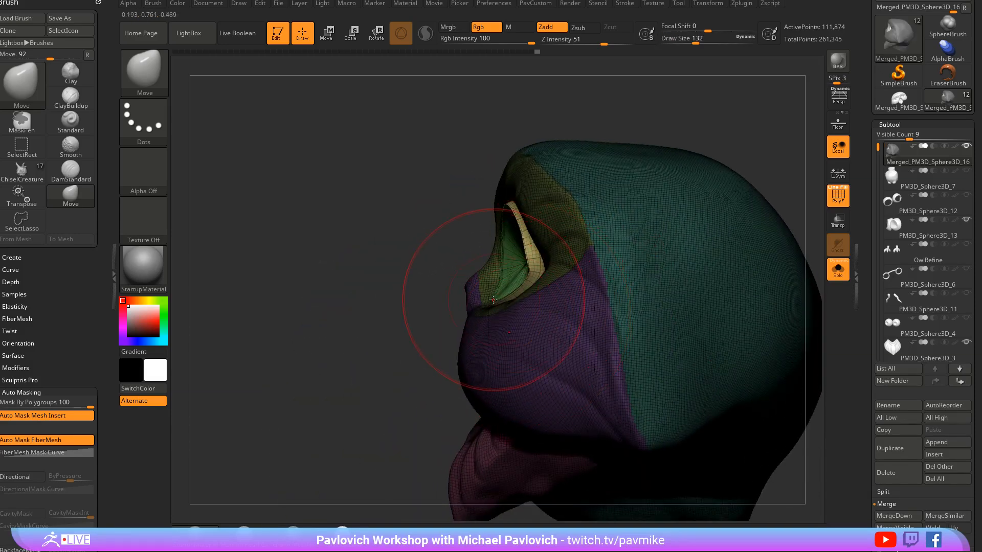
{"action": "left_click_drag", "start_coordinate": [428, 325], "coordinate": [497, 295]}
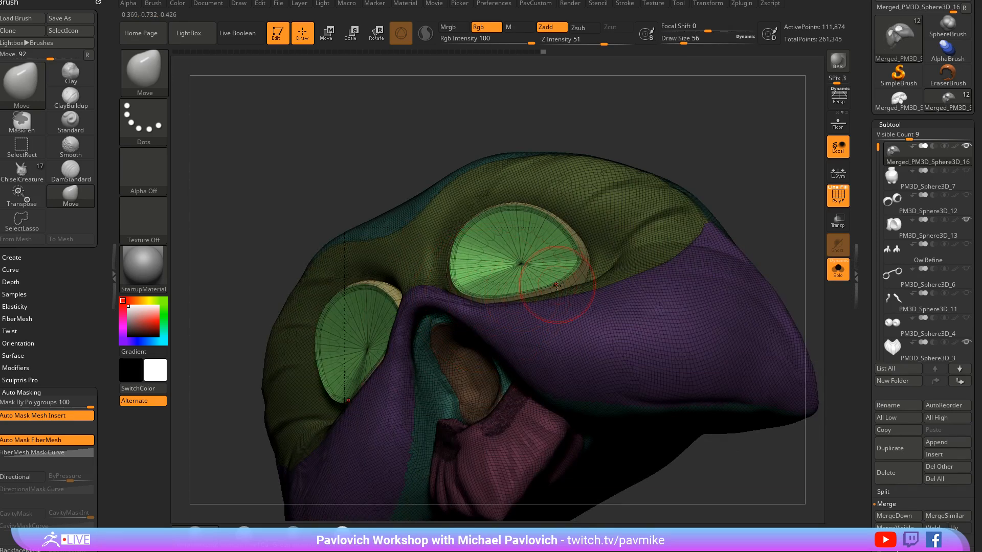
{"action": "left_click_drag", "start_coordinate": [673, 141], "coordinate": [710, 164]}
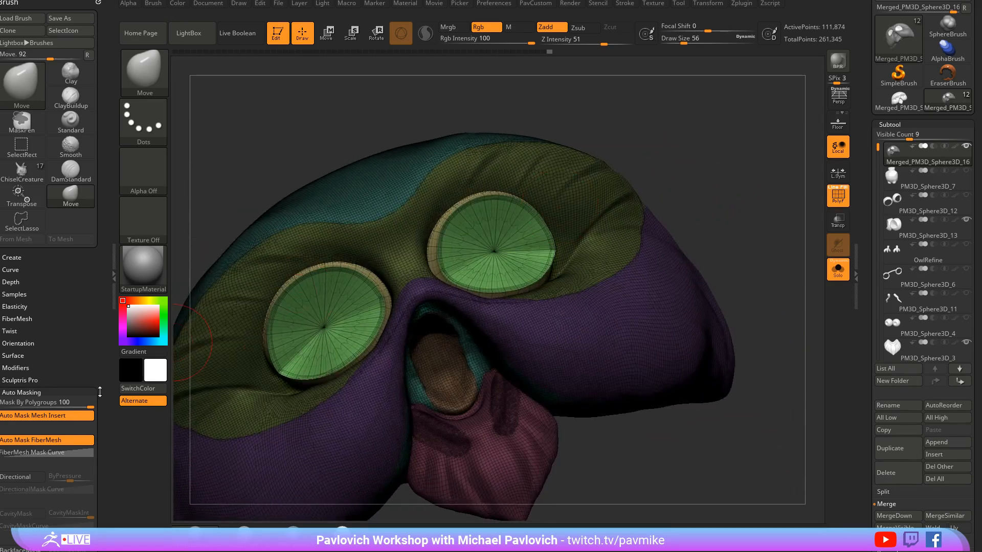
Step: Set the Mask By Polygroups strength to 0 and reshape the eyes and rims together with the Move brush
{"action": "left_click_drag", "start_coordinate": [81, 404], "coordinate": [13, 398]}
{"action": "mouse_move", "coordinate": [758, 190]}
{"action": "left_mouse_down"}
{"action": "mouse_move", "coordinate": [754, 176]}
{"action": "mouse_move", "coordinate": [751, 188]}
{"action": "mouse_move", "coordinate": [664, 225]}
{"action": "mouse_move", "coordinate": [493, 287]}
{"action": "left_mouse_up"}
{"action": "key", "text": "ctrl"}
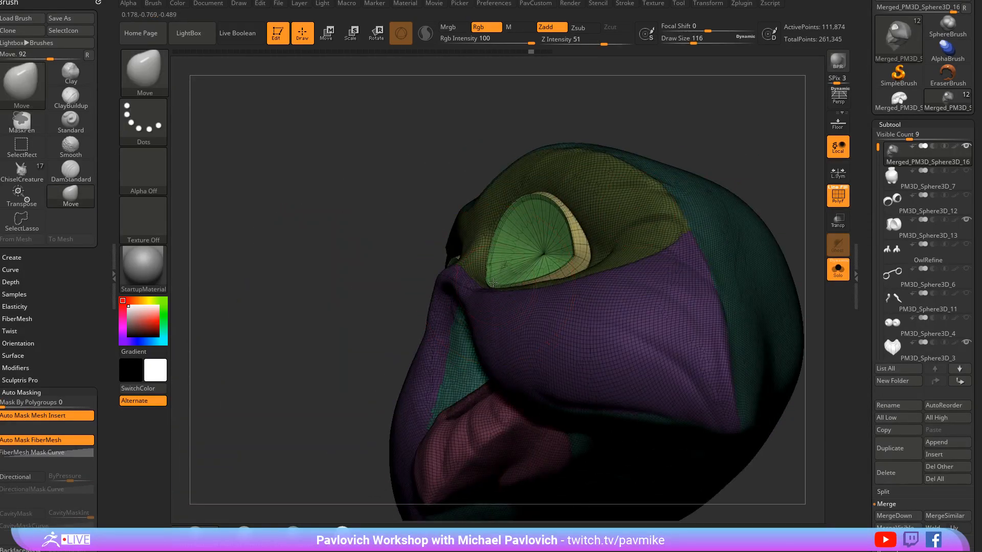
{"action": "left_click_drag", "start_coordinate": [383, 293], "coordinate": [552, 278]}
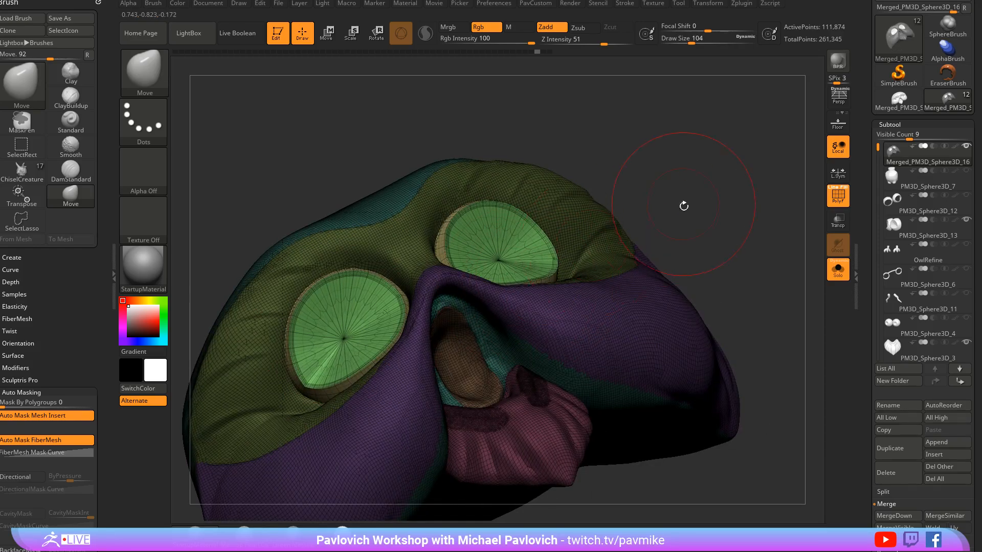
{"action": "mouse_move", "coordinate": [684, 206]}
{"action": "left_mouse_down"}
{"action": "mouse_move", "coordinate": [664, 246]}
{"action": "mouse_move", "coordinate": [702, 288]}
{"action": "mouse_move", "coordinate": [696, 160]}
{"action": "left_mouse_up"}
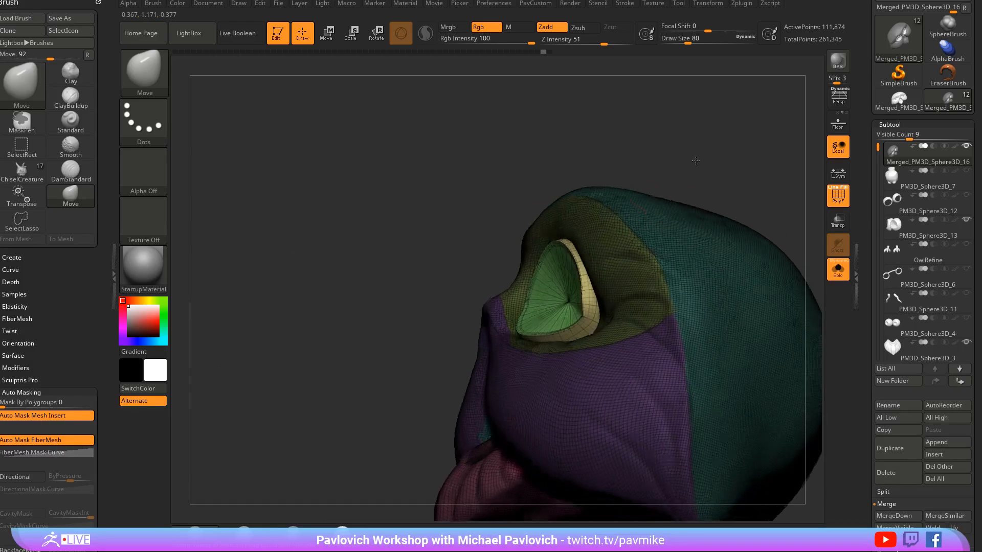
{"action": "left_click_drag", "start_coordinate": [409, 378], "coordinate": [665, 286]}
{"action": "mouse_move", "coordinate": [796, 226]}
{"action": "left_mouse_down"}
{"action": "mouse_move", "coordinate": [660, 230]}
{"action": "mouse_move", "coordinate": [716, 245]}
{"action": "mouse_move", "coordinate": [758, 237]}
{"action": "mouse_move", "coordinate": [754, 245]}
{"action": "mouse_move", "coordinate": [737, 250]}
{"action": "mouse_move", "coordinate": [734, 186]}
{"action": "mouse_move", "coordinate": [782, 278]}
{"action": "mouse_move", "coordinate": [755, 293]}
{"action": "mouse_move", "coordinate": [756, 225]}
{"action": "mouse_move", "coordinate": [771, 202]}
{"action": "mouse_move", "coordinate": [643, 226]}
{"action": "left_mouse_up"}
Step: Invert the mask to protect the eyes and rims, and reduce the Move brush's draw size to 54
{"action": "key", "text": "s"}
{"action": "left_click", "coordinate": [761, 223], "text": "ctrl"}
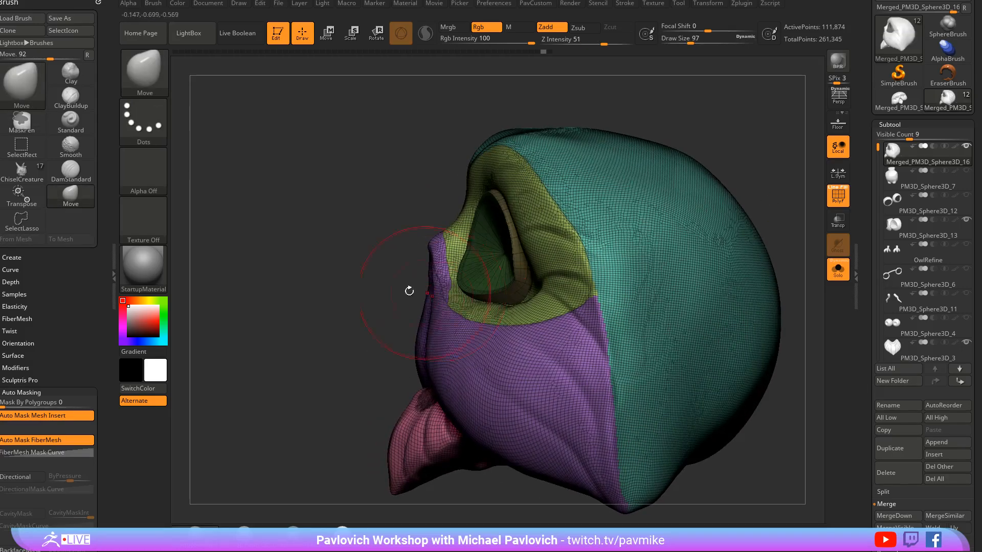
{"action": "mouse_move", "coordinate": [409, 291]}
{"action": "left_mouse_down"}
{"action": "mouse_move", "coordinate": [464, 305]}
{"action": "mouse_move", "coordinate": [458, 293]}
{"action": "left_mouse_up"}
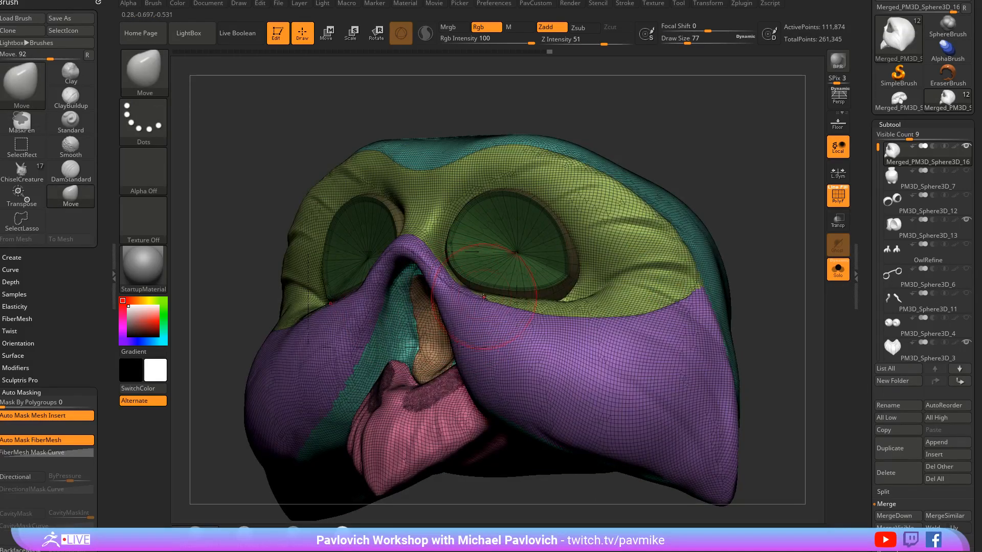
{"action": "key", "text": "bracketleft"}
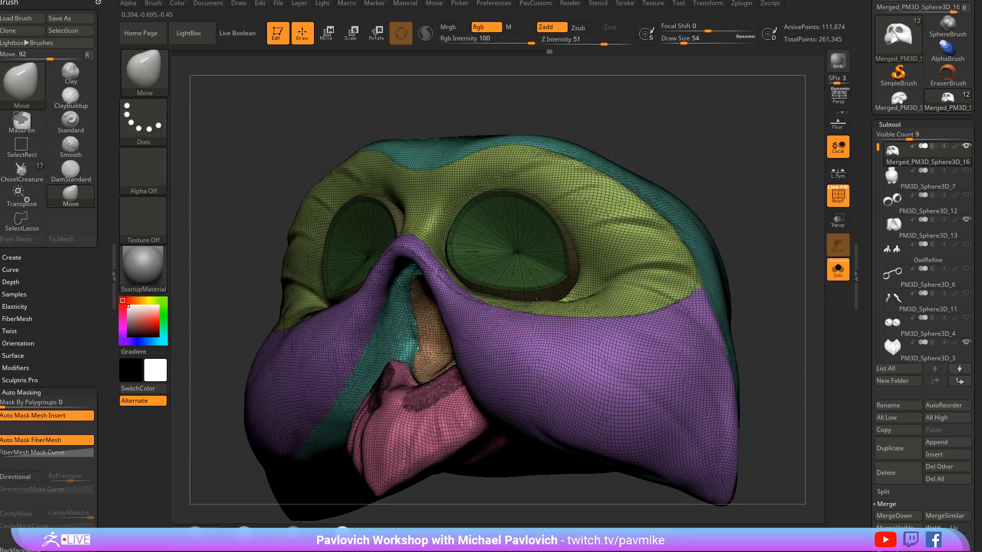
Step: Reshape the lower and inner rims of the eye sockets beside the nose bridge with the Move brush, varying its draw size
{"action": "mouse_move", "coordinate": [608, 262]}
{"action": "left_mouse_down"}
{"action": "mouse_move", "coordinate": [447, 271]}
{"action": "mouse_move", "coordinate": [430, 216]}
{"action": "left_mouse_up"}
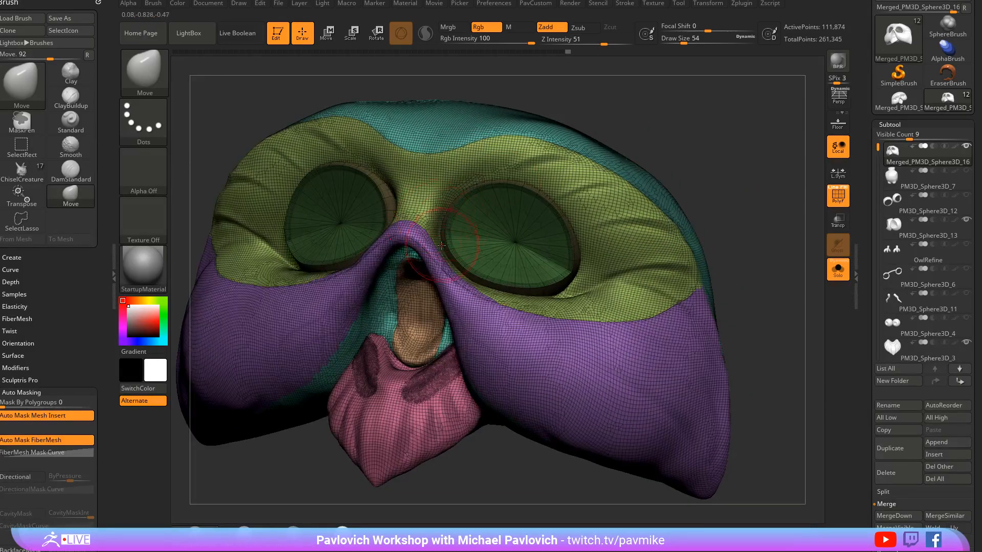
{"action": "key", "text": "bracketleft"}
{"action": "left_click_drag", "start_coordinate": [514, 175], "coordinate": [528, 196]}
{"action": "left_click_drag", "start_coordinate": [776, 252], "coordinate": [758, 244]}
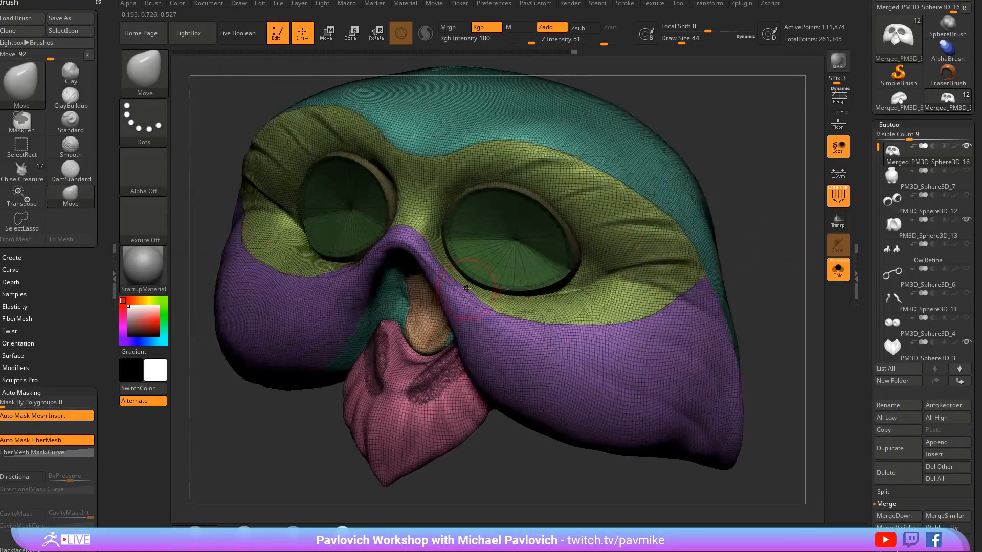
{"action": "key", "text": "s"}
{"action": "left_click_drag", "start_coordinate": [467, 296], "coordinate": [471, 297]}
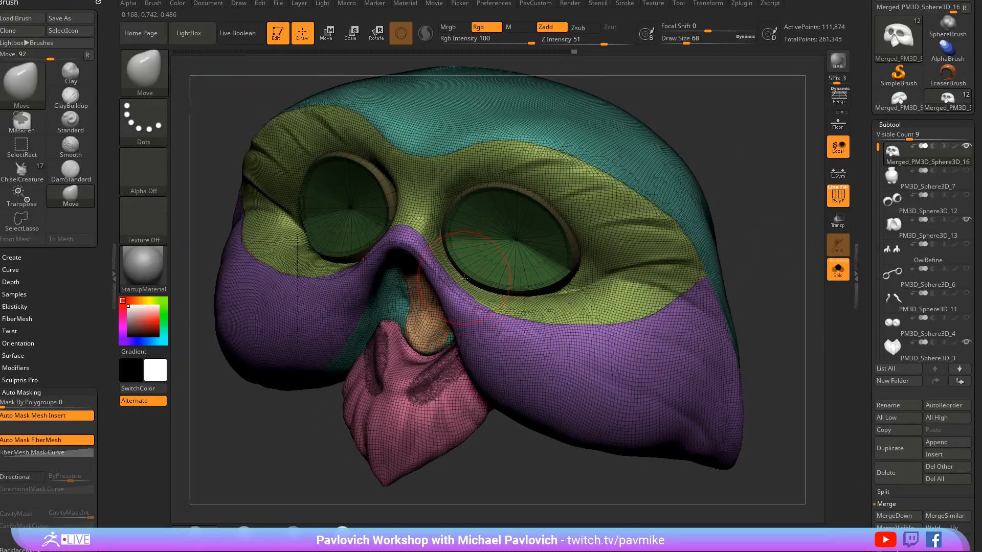
{"action": "mouse_move", "coordinate": [768, 220]}
{"action": "left_mouse_down"}
{"action": "mouse_move", "coordinate": [766, 158]}
{"action": "mouse_move", "coordinate": [715, 172]}
{"action": "mouse_move", "coordinate": [737, 220]}
{"action": "left_mouse_up"}
{"action": "key", "text": "s"}
{"action": "left_click_drag", "start_coordinate": [485, 276], "coordinate": [477, 277]}
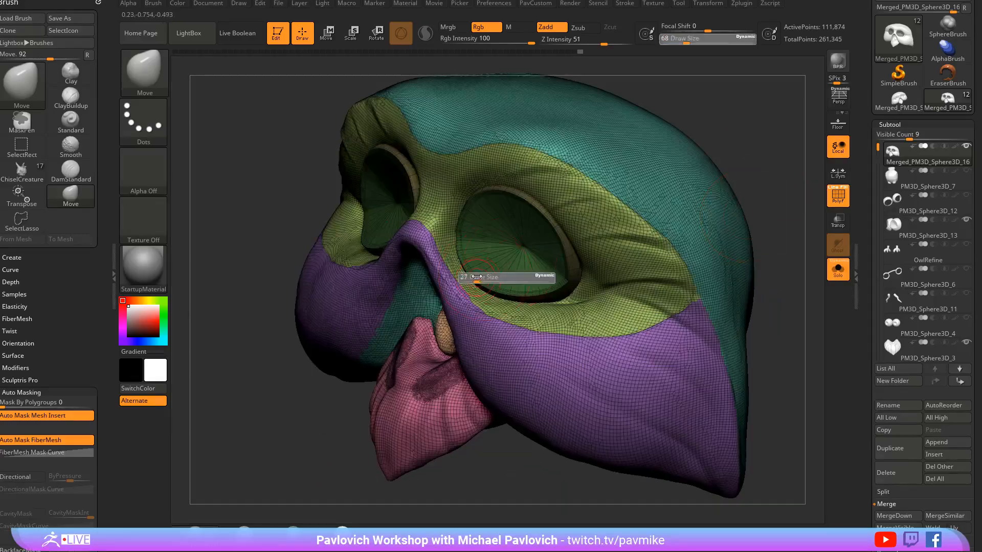
{"action": "key", "text": "shift"}
{"action": "mouse_move", "coordinate": [736, 171]}
{"action": "left_mouse_down"}
{"action": "mouse_move", "coordinate": [783, 184]}
{"action": "mouse_move", "coordinate": [737, 196]}
{"action": "left_mouse_up"}
{"action": "key", "text": "s"}
{"action": "left_click_drag", "start_coordinate": [736, 197], "coordinate": [739, 196]}
{"action": "left_click_drag", "start_coordinate": [741, 196], "coordinate": [752, 188]}
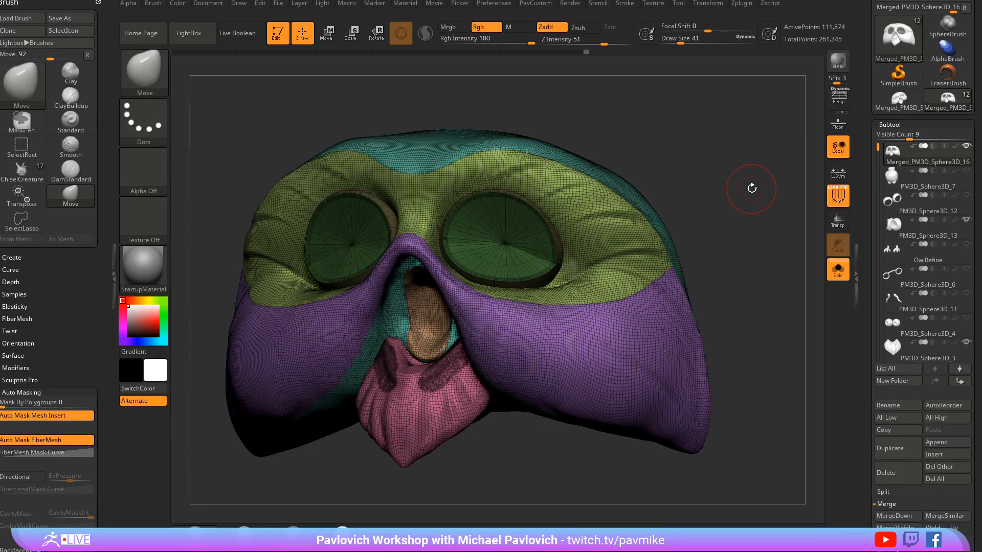
{"action": "left_click_drag", "start_coordinate": [668, 112], "coordinate": [460, 276]}
{"action": "key", "text": "s"}
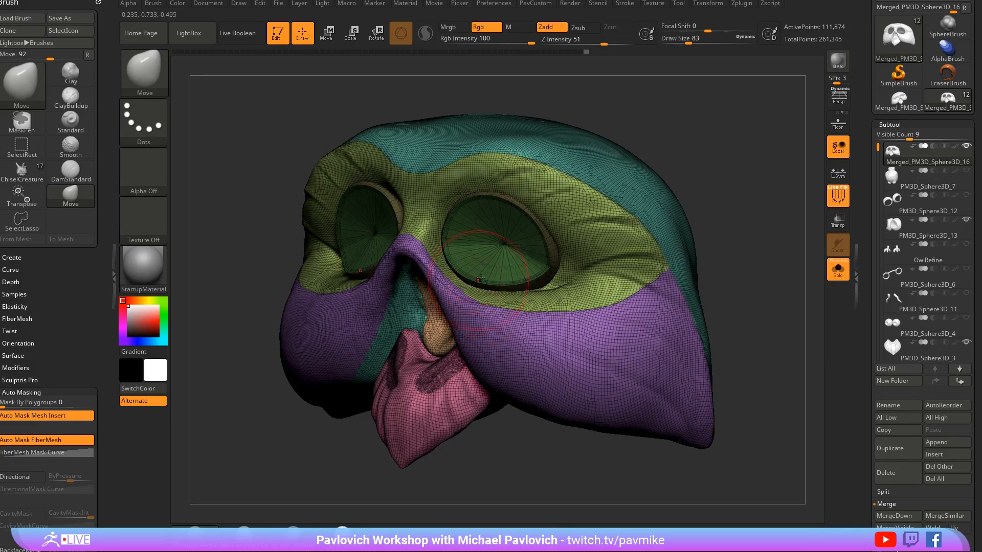
{"action": "key", "text": "s"}
Step: Refine the area beneath the eye sockets with the Move brush at draw size 31 and smooth it
{"action": "mouse_move", "coordinate": [728, 207]}
{"action": "left_mouse_down", "text": "alt"}
{"action": "mouse_move", "coordinate": [684, 203]}
{"action": "mouse_move", "coordinate": [602, 219]}
{"action": "left_mouse_up", "text": "alt"}
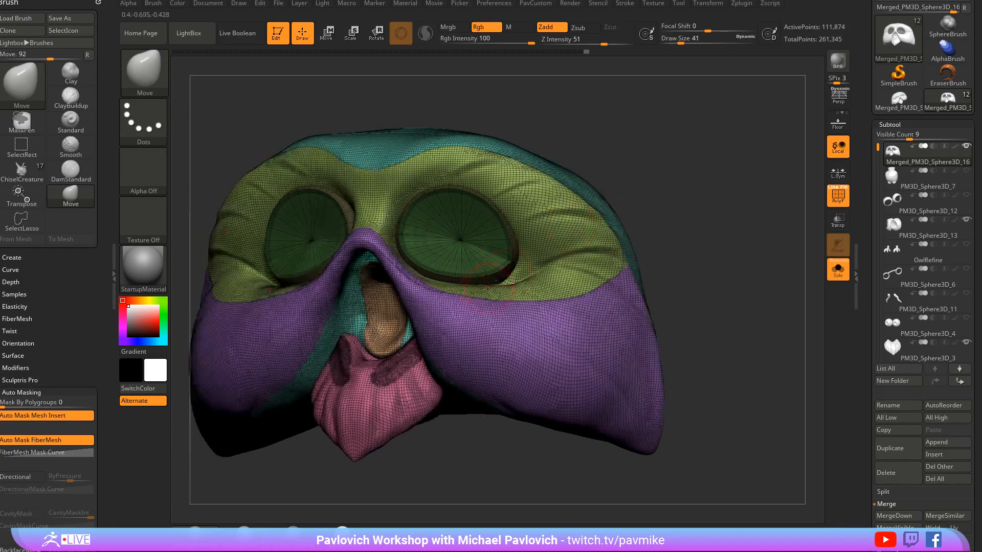
{"action": "key", "text": "]"}
{"action": "key", "text": "]"}
{"action": "key", "text": "["}
{"action": "key", "text": "["}
{"action": "key", "text": "["}
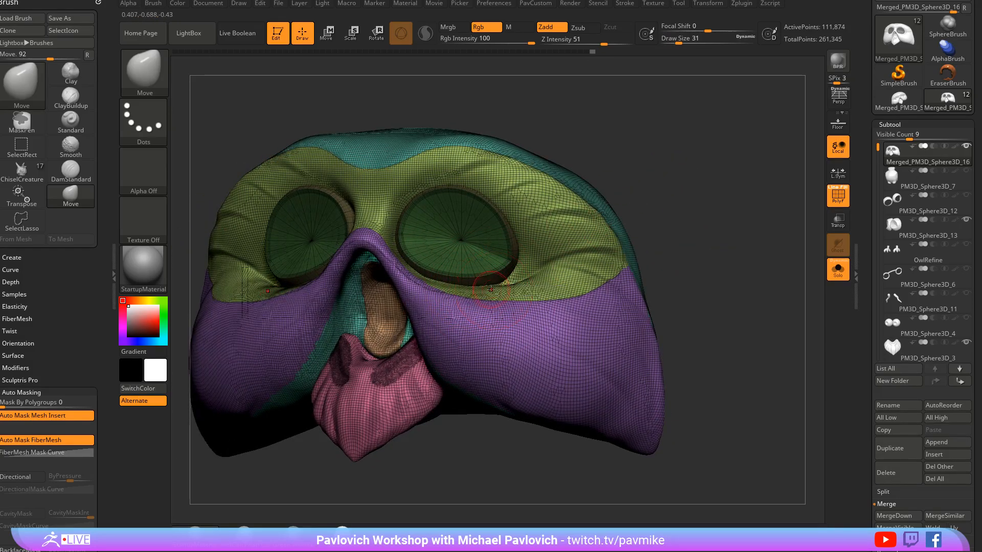
{"action": "left_click_drag", "start_coordinate": [509, 288], "coordinate": [477, 294]}
{"action": "left_click_drag", "start_coordinate": [689, 195], "coordinate": [657, 217]}
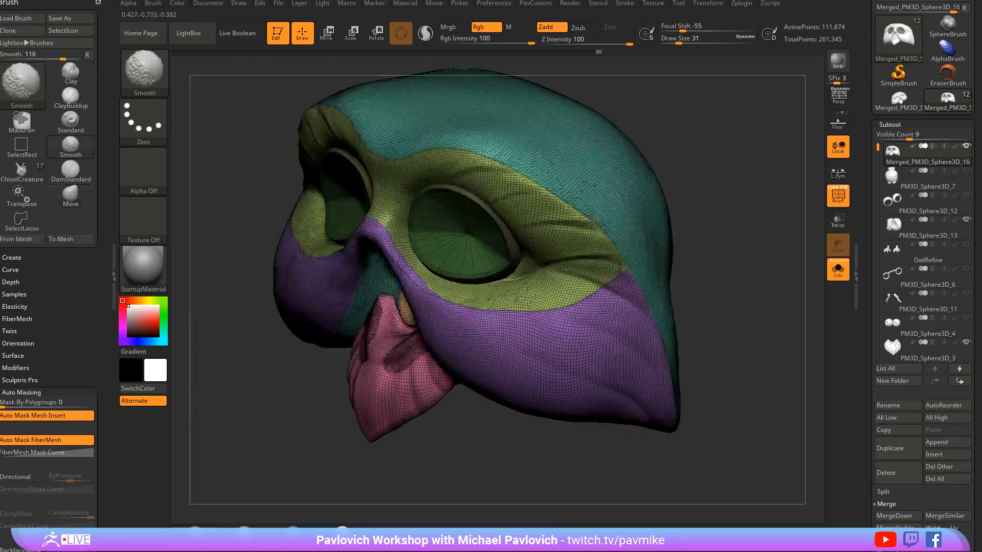
{"action": "mouse_move", "coordinate": [721, 217]}
{"action": "left_mouse_down", "text": "shift"}
{"action": "mouse_move", "coordinate": [758, 222]}
{"action": "mouse_move", "coordinate": [736, 250]}
{"action": "mouse_move", "coordinate": [718, 240]}
{"action": "left_mouse_up", "text": "shift"}
{"action": "key", "text": "s"}
{"action": "left_click_drag", "start_coordinate": [718, 239], "coordinate": [723, 244], "text": "alt"}
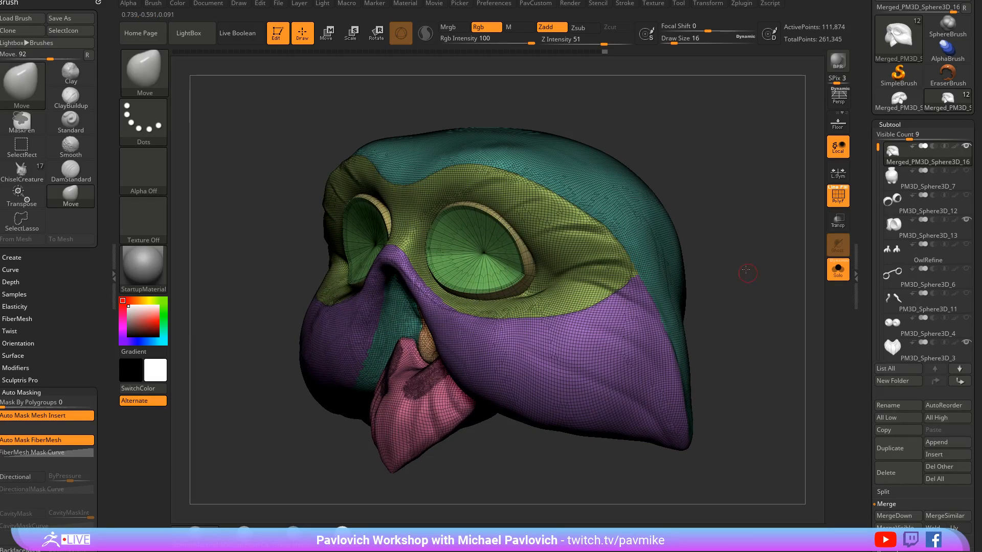
Step: Fuse the overlapping parts of the mask subtool with the gizmo's Remesh By Union operation
{"action": "left_click_drag", "start_coordinate": [745, 276], "coordinate": [738, 264], "text": "alt"}
{"action": "left_click_drag", "start_coordinate": [737, 264], "coordinate": [748, 267]}
{"action": "left_click_drag", "start_coordinate": [729, 195], "coordinate": [742, 240], "text": "alt"}
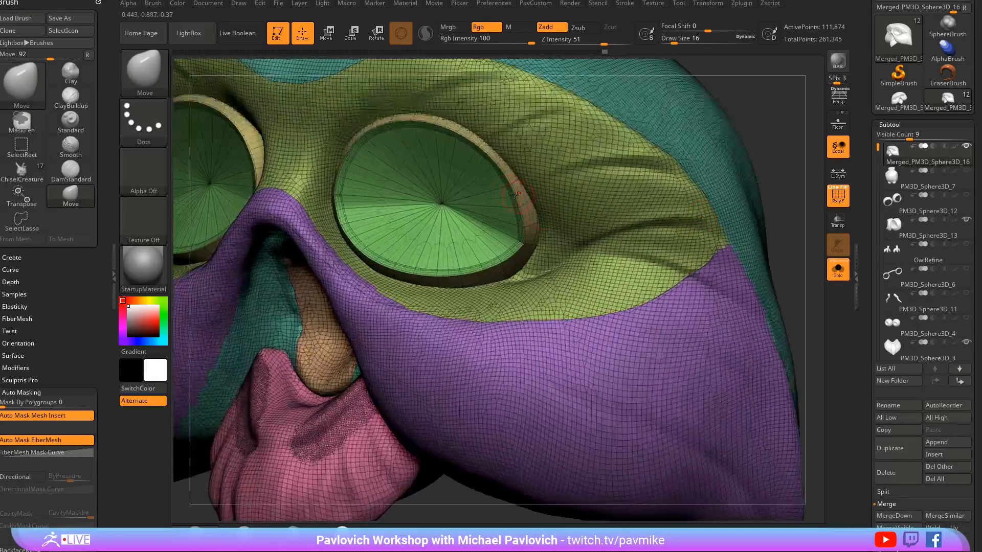
{"action": "left_click_drag", "start_coordinate": [797, 130], "coordinate": [729, 130], "text": "alt"}
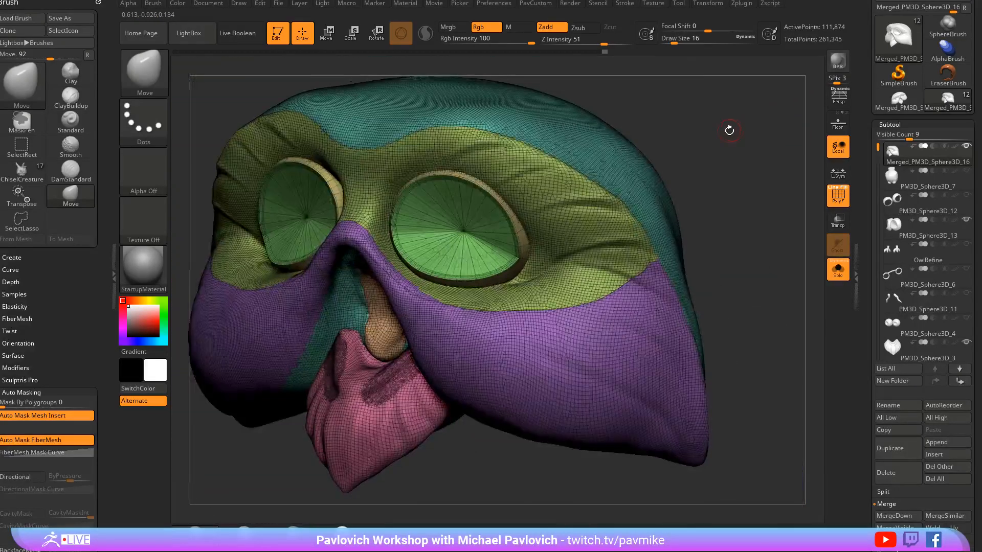
{"action": "key", "text": "w"}
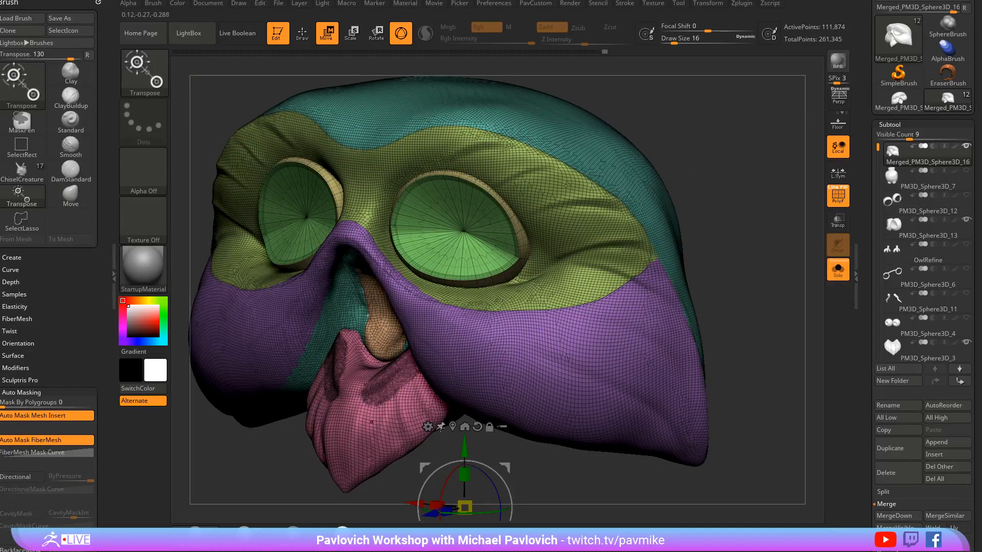
{"action": "left_click", "coordinate": [429, 426]}
{"action": "left_click_drag", "start_coordinate": [732, 253], "coordinate": [761, 214], "text": "shift"}
{"action": "left_click_drag", "start_coordinate": [760, 214], "coordinate": [736, 217]}
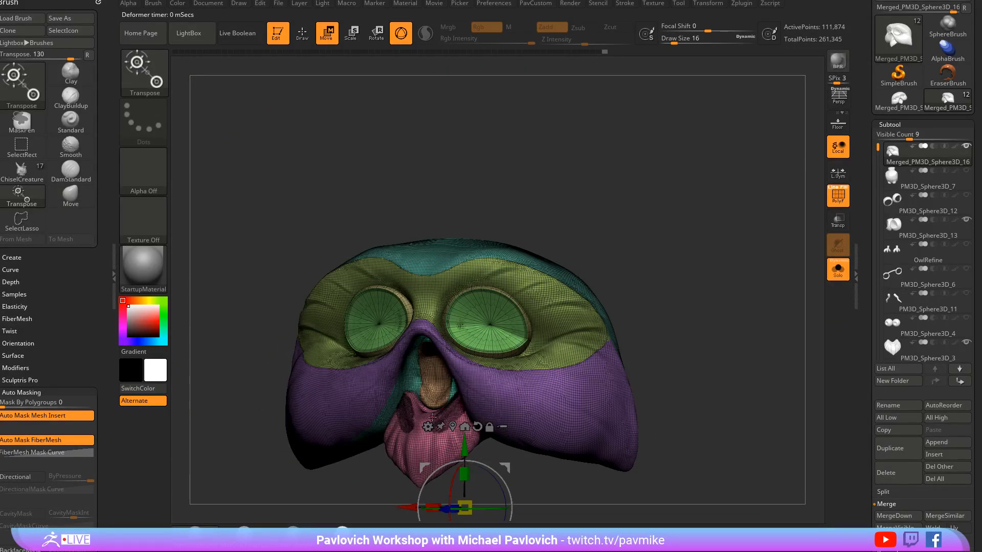
{"action": "left_click", "coordinate": [430, 427]}
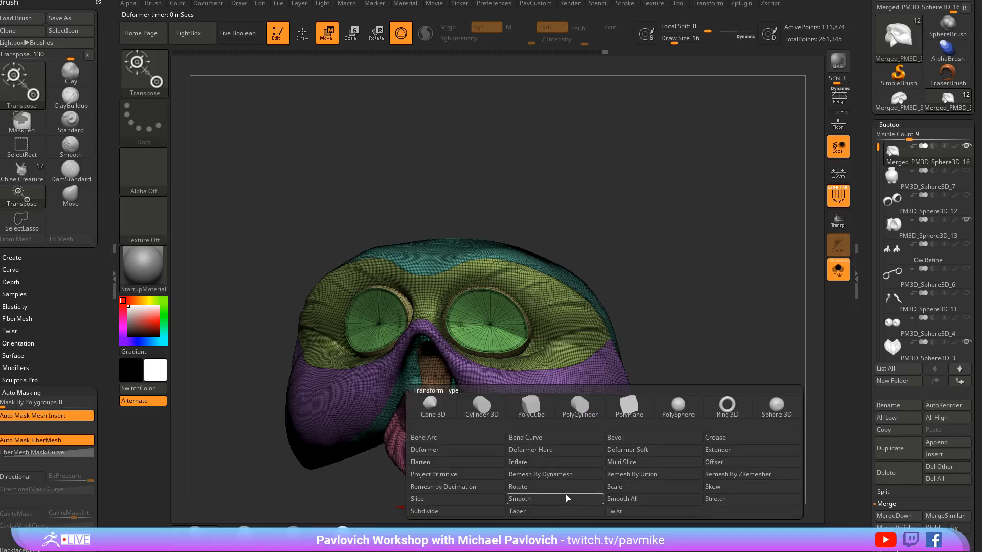
{"action": "left_click", "coordinate": [635, 476]}
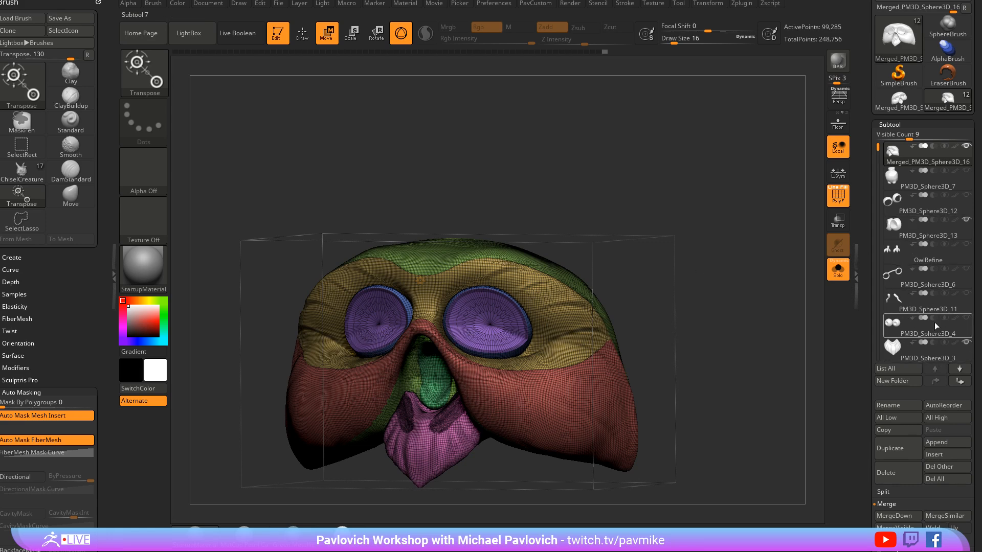
Step: Return to Draw mode and duplicate the fused mask subtool, making the copy the active subtool
{"action": "key", "text": "q"}
{"action": "mouse_move", "coordinate": [705, 318]}
{"action": "left_mouse_down"}
{"action": "mouse_move", "coordinate": [751, 291]}
{"action": "mouse_move", "coordinate": [739, 313]}
{"action": "left_mouse_up"}
{"action": "key", "text": "s"}
{"action": "left_click", "coordinate": [898, 448]}
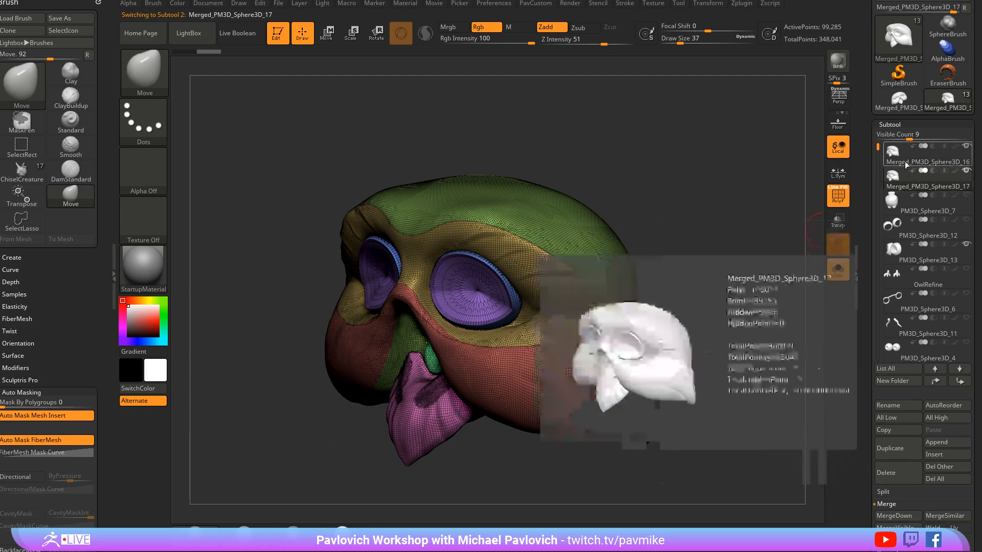
Step: Examine the duplicated mask mesh and its polygroups from several angles
{"action": "left_click_drag", "start_coordinate": [675, 240], "coordinate": [714, 251]}
{"action": "key", "text": "s"}
{"action": "left_click_drag", "start_coordinate": [714, 252], "coordinate": [717, 252]}
{"action": "mouse_move", "coordinate": [724, 258]}
{"action": "left_mouse_down"}
{"action": "mouse_move", "coordinate": [750, 256]}
{"action": "mouse_move", "coordinate": [739, 265]}
{"action": "left_mouse_up"}
{"action": "key", "text": "s"}
{"action": "mouse_move", "coordinate": [769, 255]}
{"action": "left_mouse_down"}
{"action": "mouse_move", "coordinate": [736, 280]}
{"action": "mouse_move", "coordinate": [869, 270]}
{"action": "mouse_move", "coordinate": [822, 260]}
{"action": "left_mouse_up"}
{"action": "key", "text": "s"}
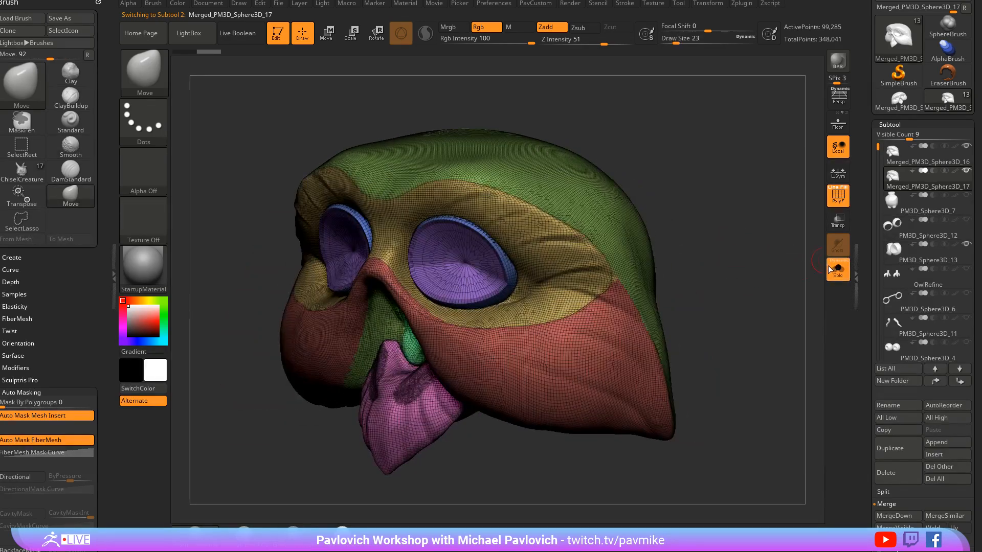
{"action": "left_click_drag", "start_coordinate": [753, 254], "coordinate": [770, 350], "text": "alt"}
{"action": "key", "text": "f"}
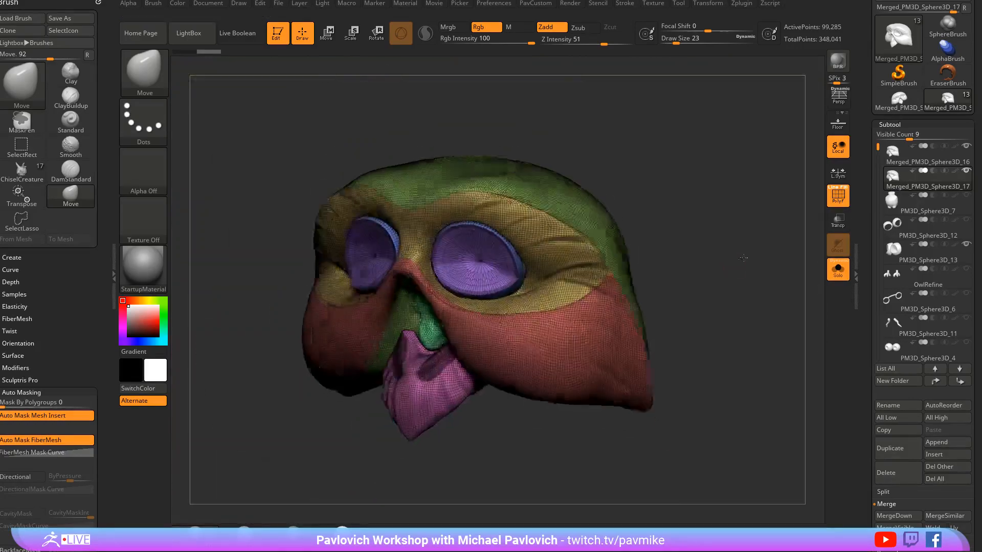
Step: Isolate the head shell and nasal cavity polygroups, merge them into one polygroup, and show the whole mesh
{"action": "left_click_drag", "start_coordinate": [734, 264], "coordinate": [757, 293]}
{"action": "key", "text": "ctrl+shift"}
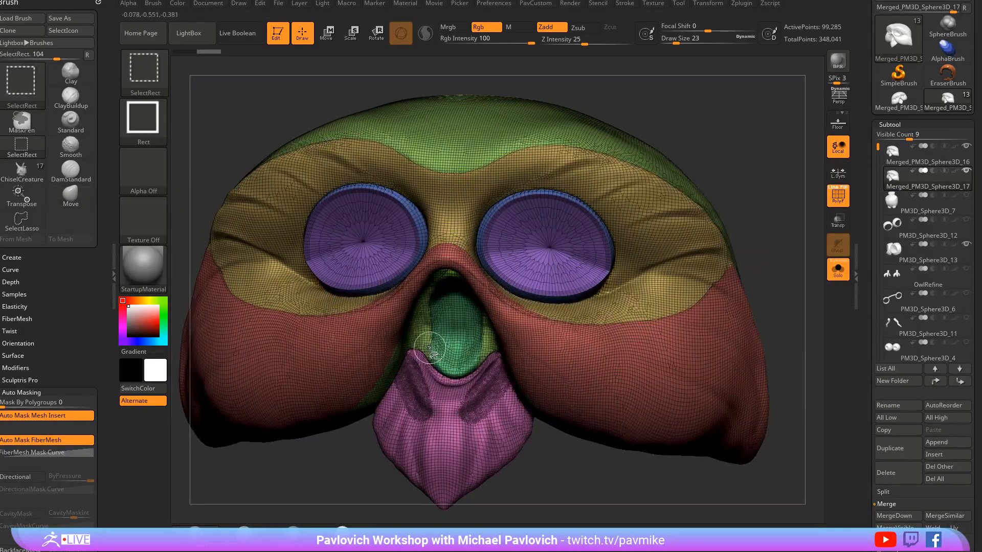
{"action": "left_click", "coordinate": [430, 348], "text": "ctrl+shift"}
{"action": "left_click_drag", "start_coordinate": [562, 346], "coordinate": [563, 347], "text": "ctrl+shift"}
{"action": "left_click", "coordinate": [417, 316], "text": "ctrl+shift"}
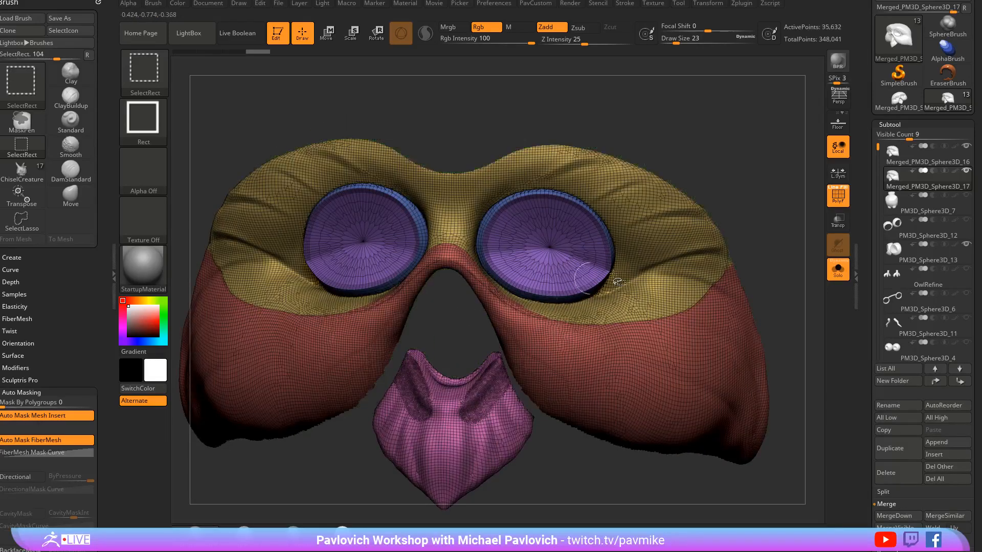
{"action": "left_click_drag", "start_coordinate": [765, 198], "coordinate": [795, 276], "text": "ctrl+shift"}
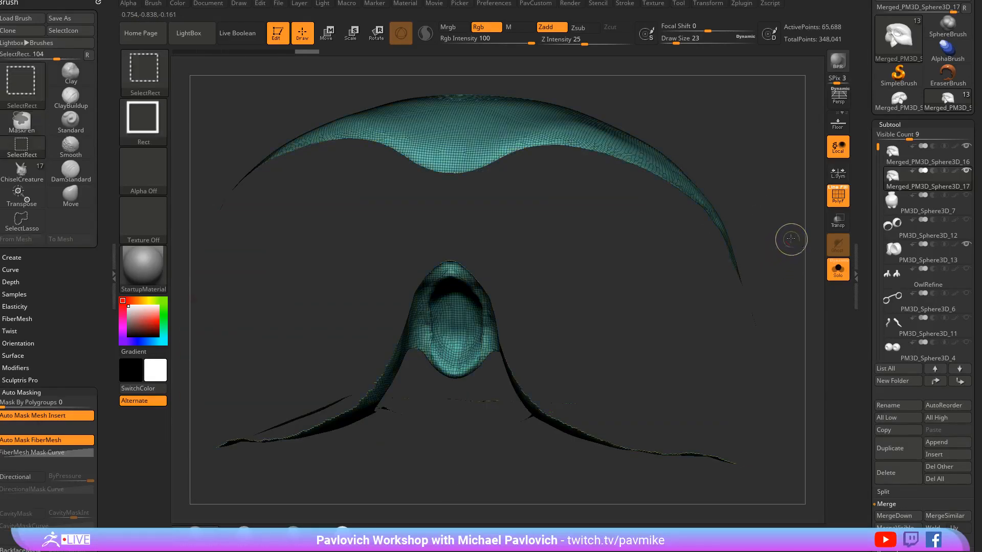
{"action": "left_click", "coordinate": [791, 237], "text": "ctrl+shift"}
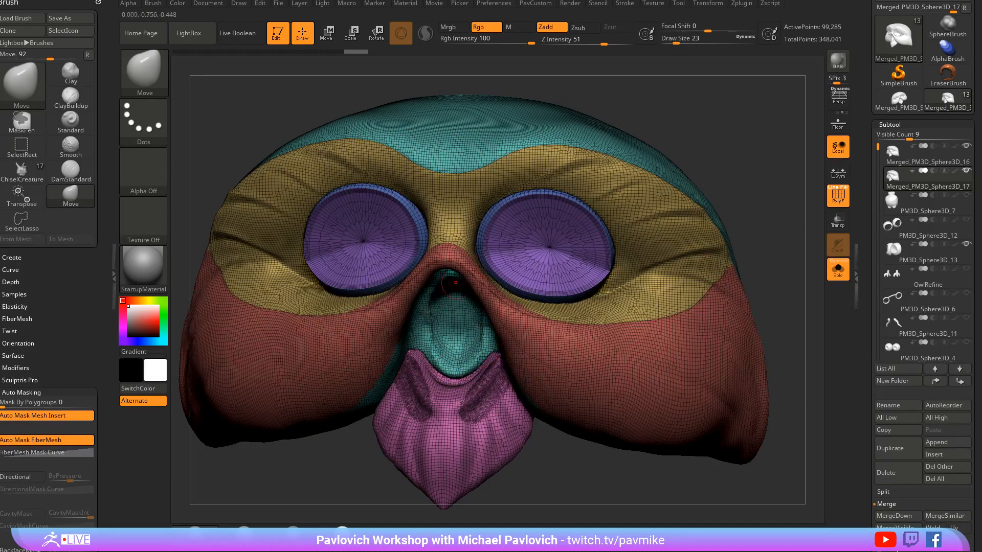
Step: Isolate the head shell together with the pink lower beak, merge them into one polygroup, and show the whole mesh
{"action": "left_click_drag", "start_coordinate": [753, 187], "coordinate": [741, 159]}
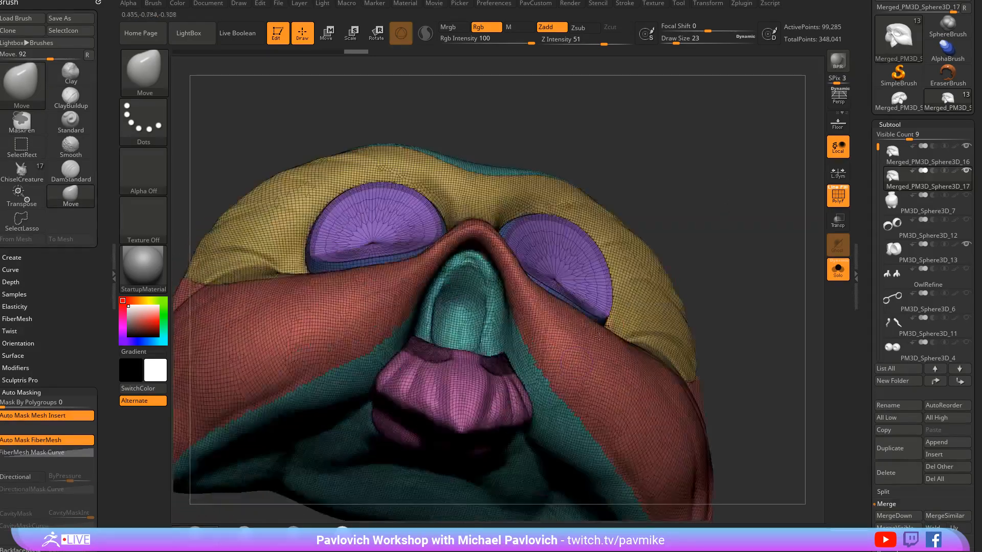
{"action": "left_click", "coordinate": [550, 386], "text": "ctrl+shift"}
{"action": "left_click_drag", "start_coordinate": [742, 215], "coordinate": [770, 276], "text": "ctrl+shift"}
{"action": "left_click", "coordinate": [500, 396], "text": "ctrl+shift"}
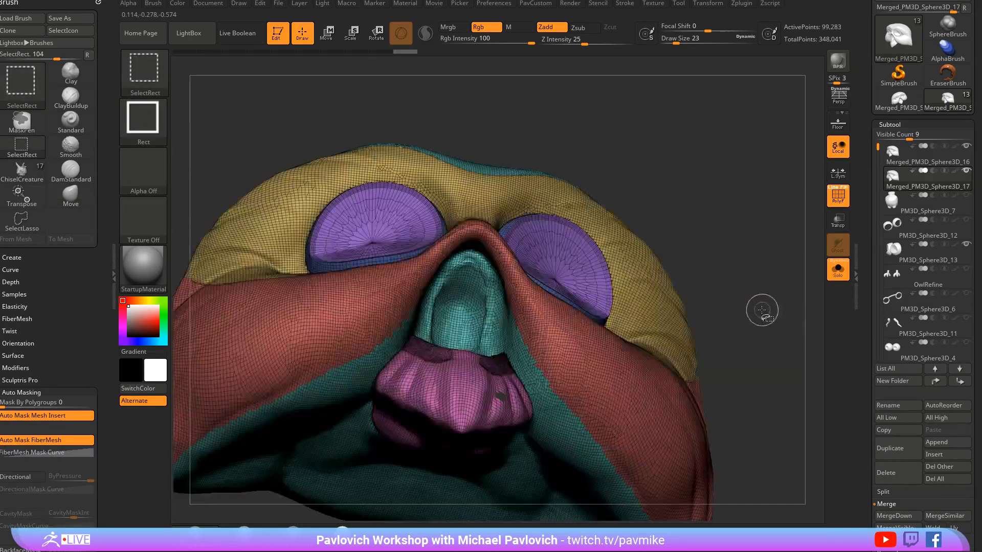
{"action": "left_click", "coordinate": [548, 435], "text": "ctrl+shift"}
{"action": "left_click_drag", "start_coordinate": [710, 280], "coordinate": [712, 306], "text": "ctrl+shift"}
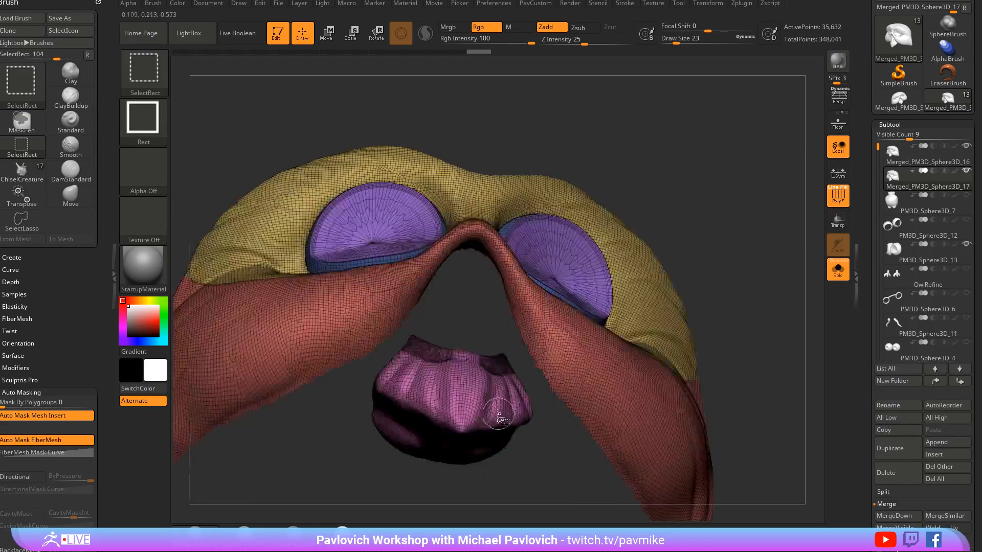
{"action": "left_click", "coordinate": [498, 417], "text": "ctrl+shift"}
{"action": "left_click_drag", "start_coordinate": [762, 225], "coordinate": [751, 290], "text": "ctrl+shift"}
{"action": "key", "text": "shift+f"}
{"action": "left_click", "coordinate": [749, 305], "text": "ctrl+shift"}
Step: Try ZRemeshing the duplicated mask with KeepGroups on and a Target Polygons Count of 1
{"action": "left_click_drag", "start_coordinate": [719, 226], "coordinate": [690, 290]}
{"action": "key", "text": "w"}
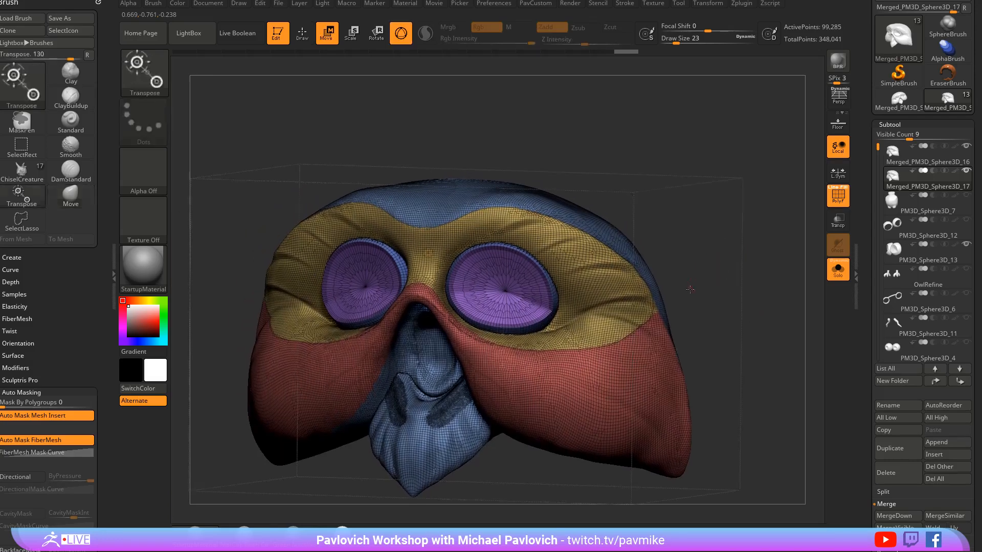
{"action": "key", "text": "q"}
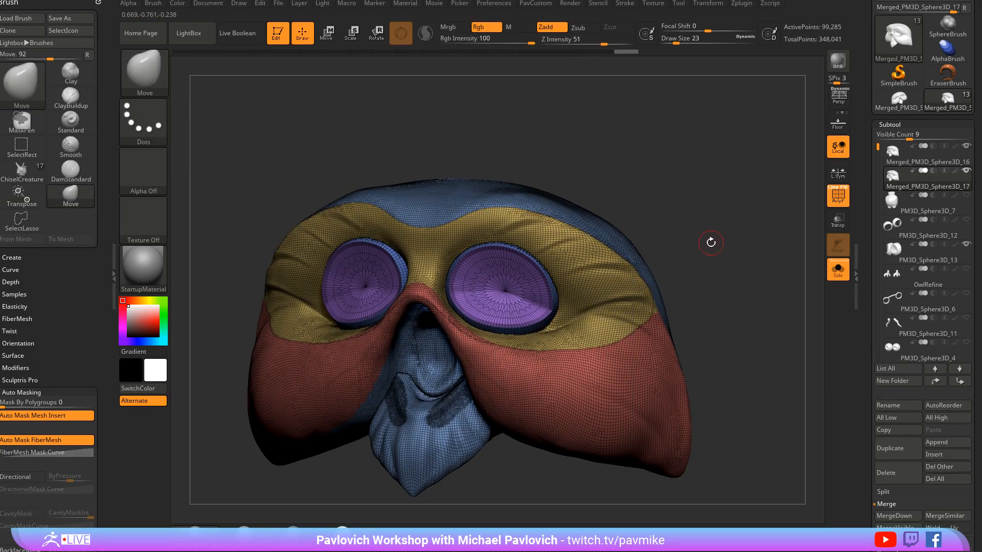
{"action": "key", "text": "2"}
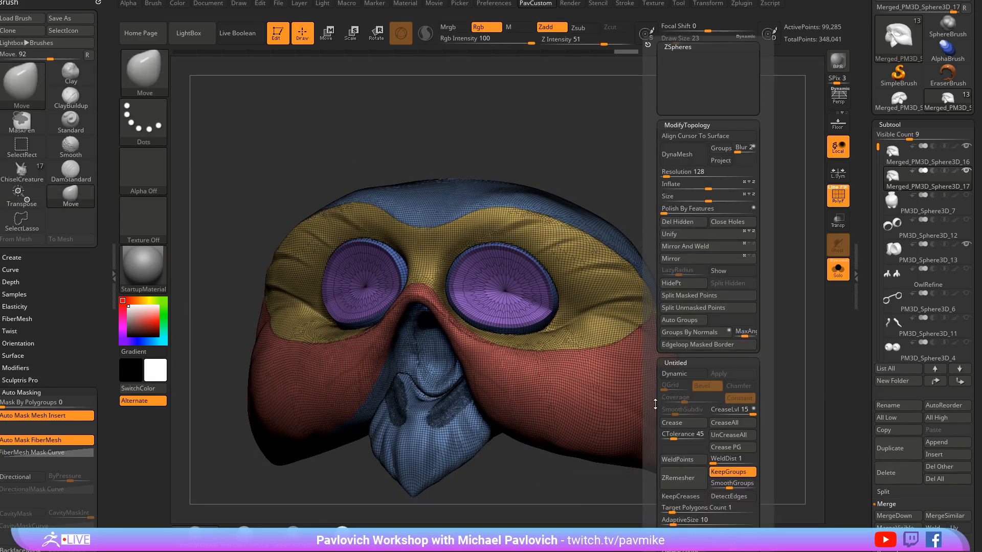
{"action": "left_click", "coordinate": [687, 50]}
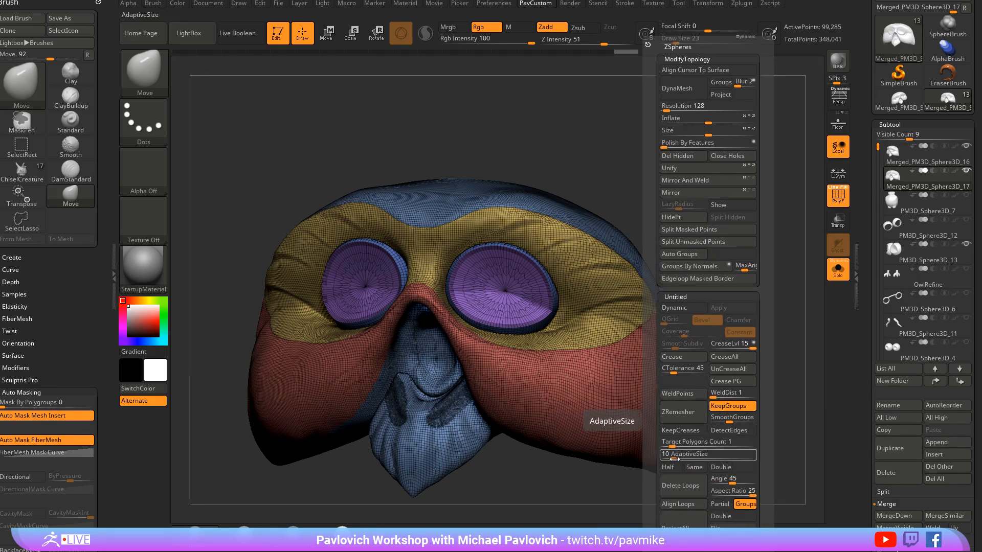
{"action": "left_click", "coordinate": [671, 415]}
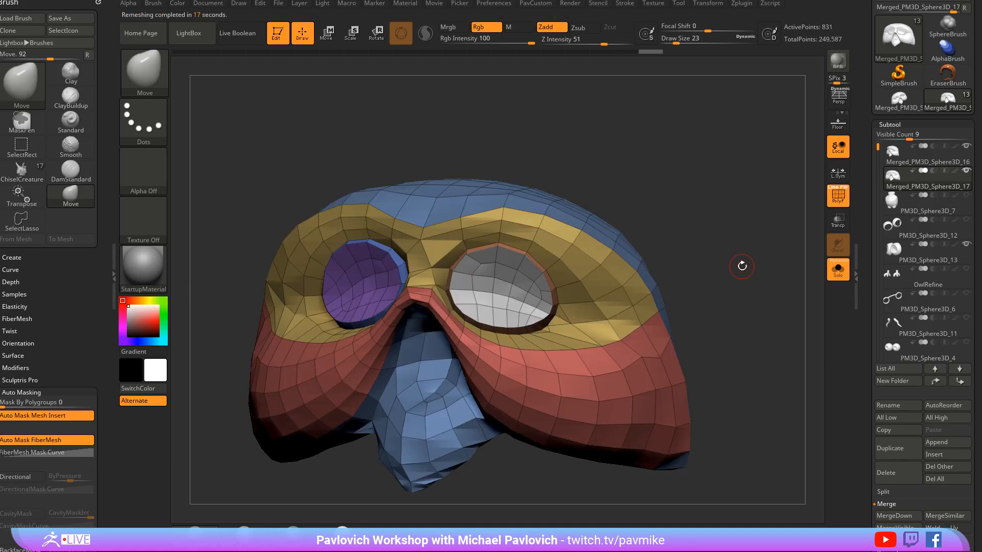
{"action": "left_click_drag", "start_coordinate": [741, 265], "coordinate": [589, 359]}
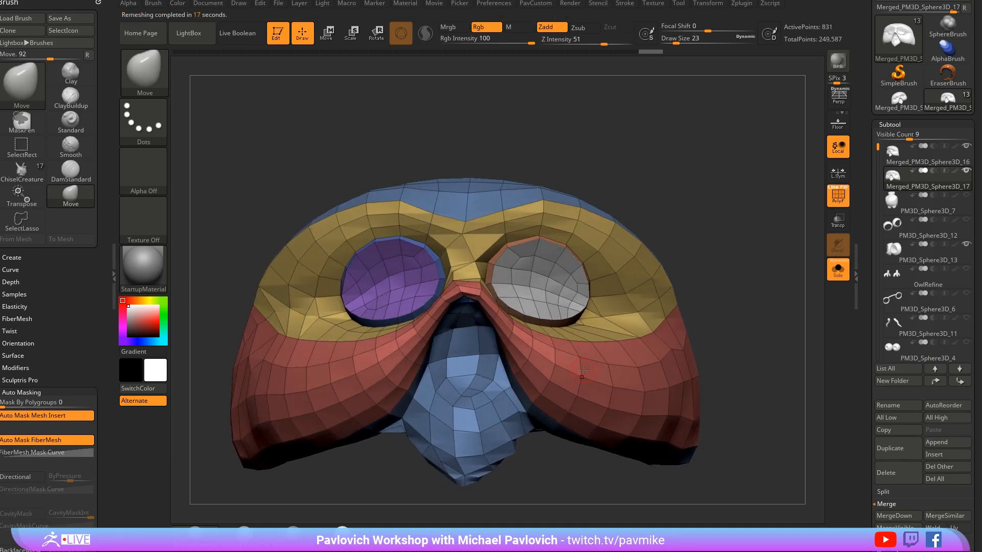
{"action": "key", "text": "ctrl+z"}
Step: Set the Target Polygons Count to 2 and run ZRemesher on the duplicated mask with KeepGroups on
{"action": "left_click_drag", "start_coordinate": [732, 279], "coordinate": [701, 296]}
{"action": "key", "text": "3"}
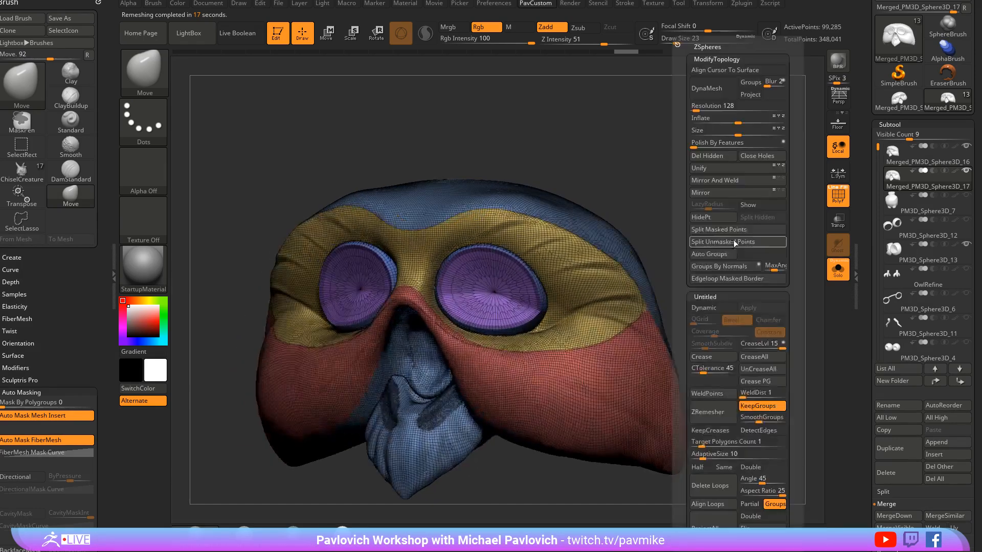
{"action": "left_click", "coordinate": [701, 443]}
{"action": "type", "text": "2"}
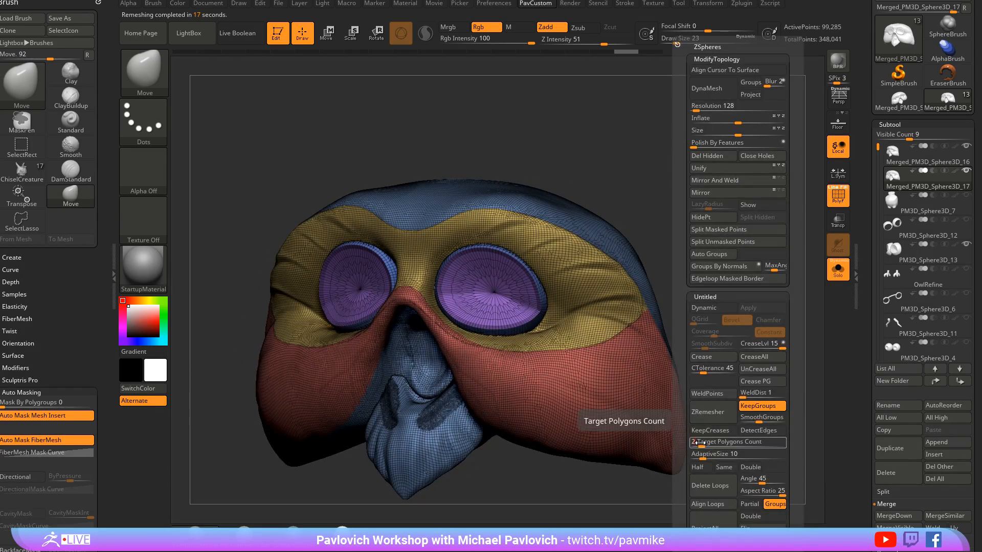
{"action": "left_click", "coordinate": [707, 412]}
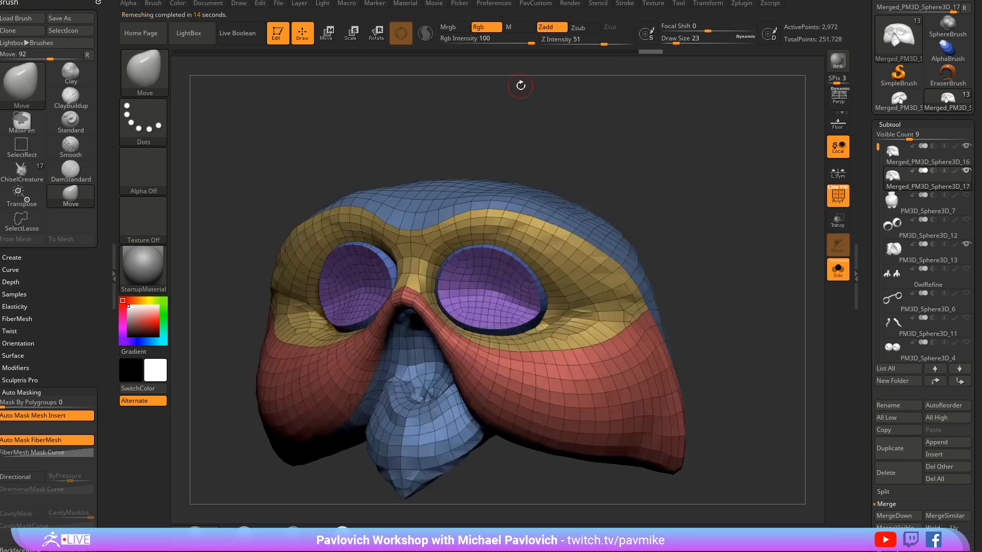
Step: Turn Solo off, move the remeshed mask duplicate above the original in the subtool list, and keep both meshes visible
{"action": "mouse_move", "coordinate": [577, 151]}
{"action": "left_mouse_down"}
{"action": "mouse_move", "coordinate": [706, 164]}
{"action": "mouse_move", "coordinate": [729, 186]}
{"action": "mouse_move", "coordinate": [657, 189]}
{"action": "mouse_move", "coordinate": [664, 180]}
{"action": "mouse_move", "coordinate": [740, 184]}
{"action": "mouse_move", "coordinate": [738, 206]}
{"action": "left_mouse_up"}
{"action": "left_click", "coordinate": [837, 269]}
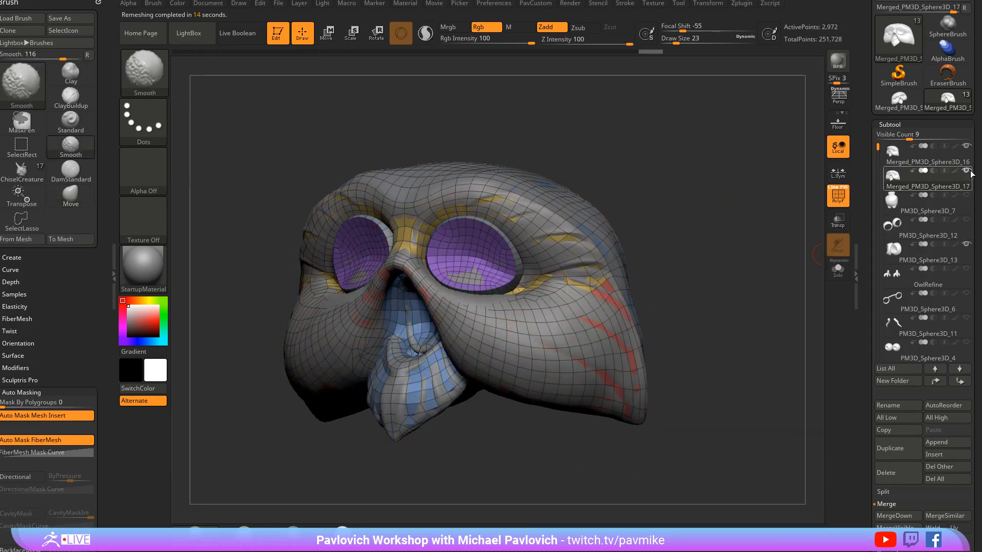
{"action": "left_click", "coordinate": [936, 382]}
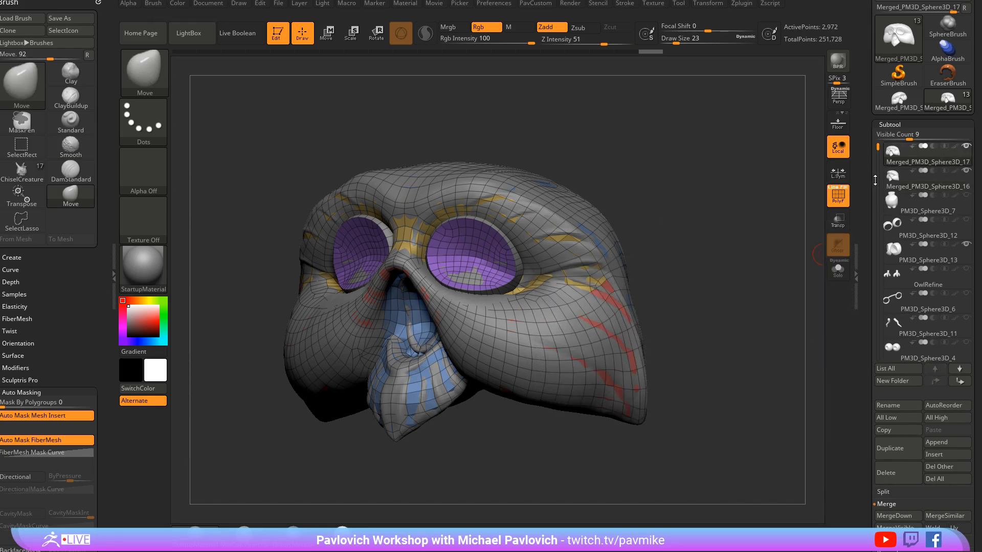
{"action": "left_click", "coordinate": [965, 147], "text": "shift"}
{"action": "left_click", "coordinate": [964, 172]}
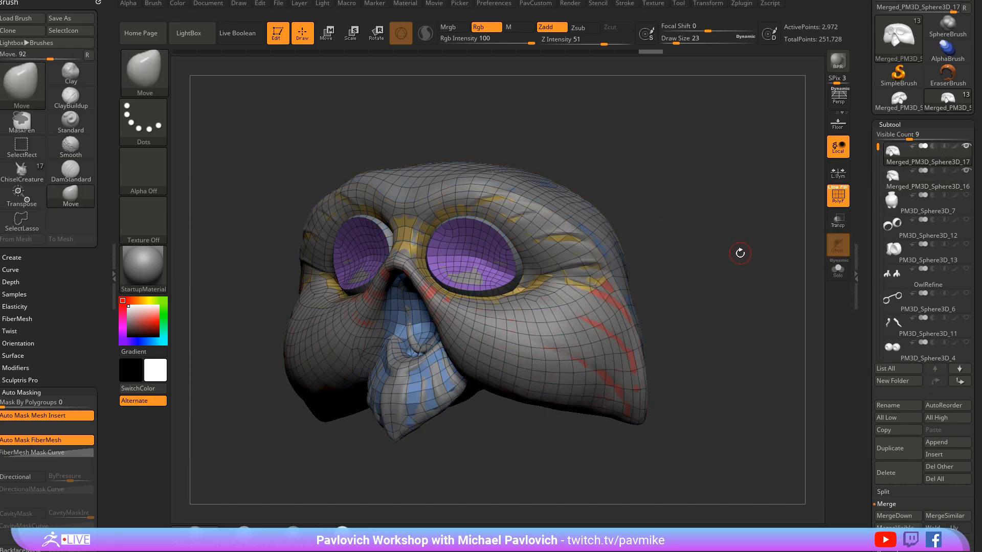
{"action": "left_click_drag", "start_coordinate": [739, 252], "coordinate": [738, 251]}
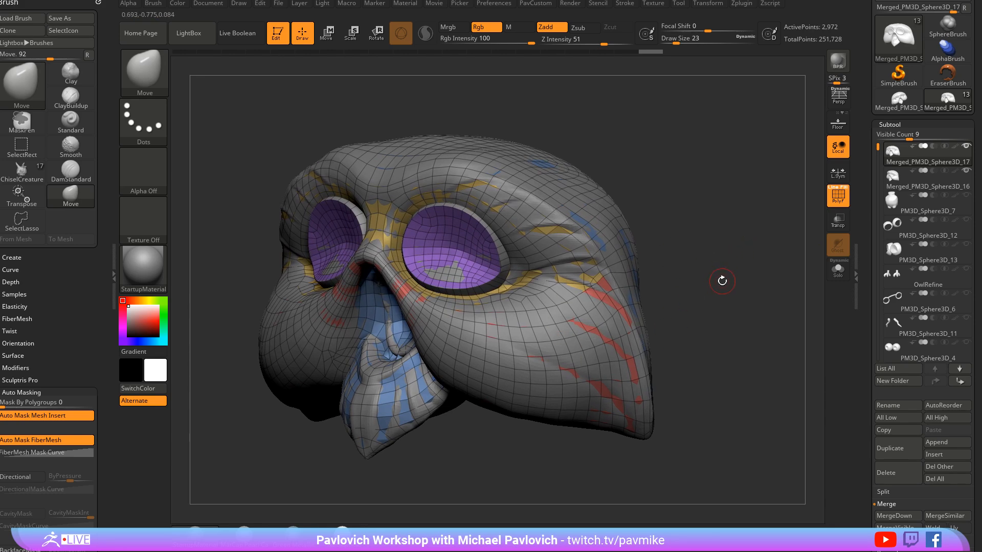
{"action": "left_click_drag", "start_coordinate": [730, 230], "coordinate": [766, 226]}
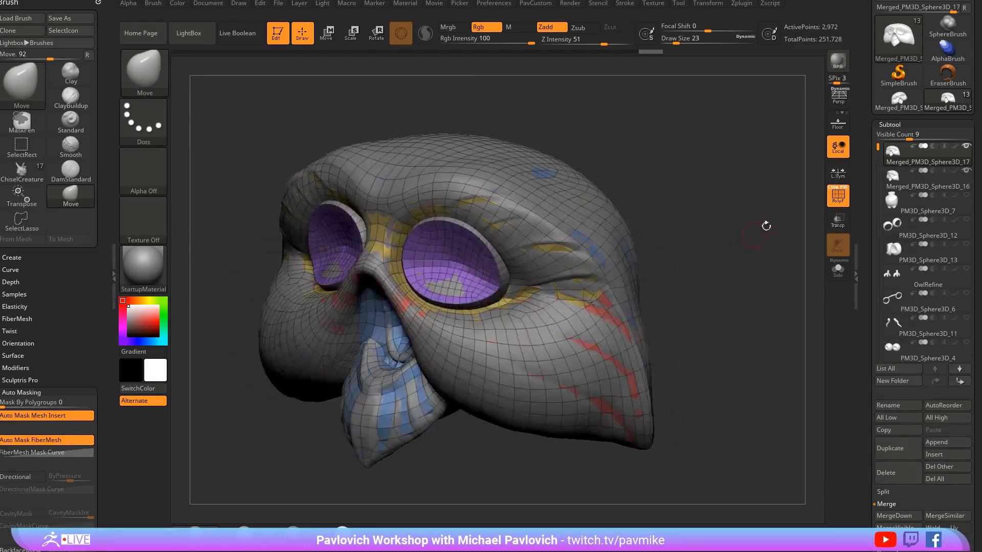
Step: Divide the remeshed mask three times, projecting the original mesh's detail onto it after each division
{"action": "key", "text": "space"}
{"action": "key", "text": "space"}
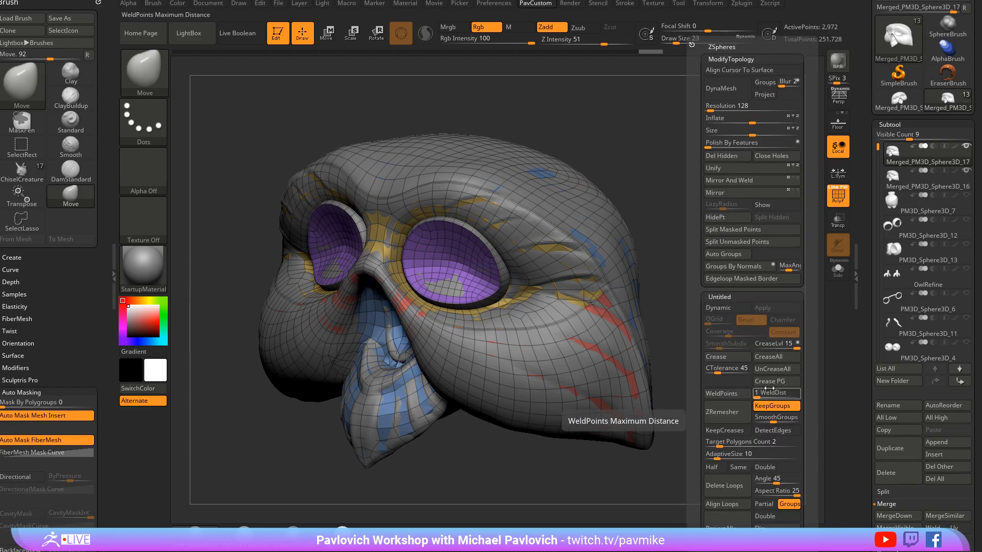
{"action": "key", "text": "ctrl+d"}
{"action": "key", "text": "space"}
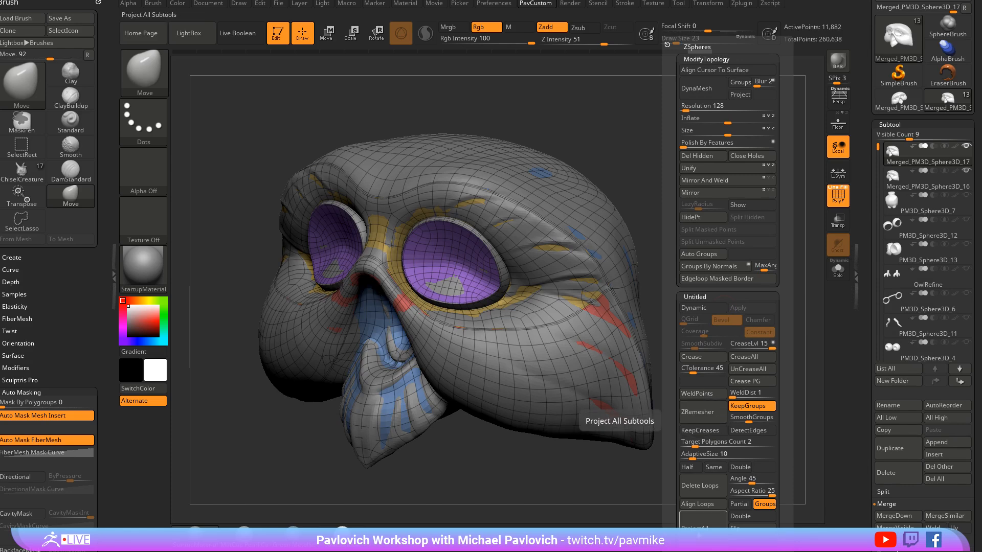
{"action": "left_click", "coordinate": [701, 519]}
{"action": "key", "text": "ctrl+d"}
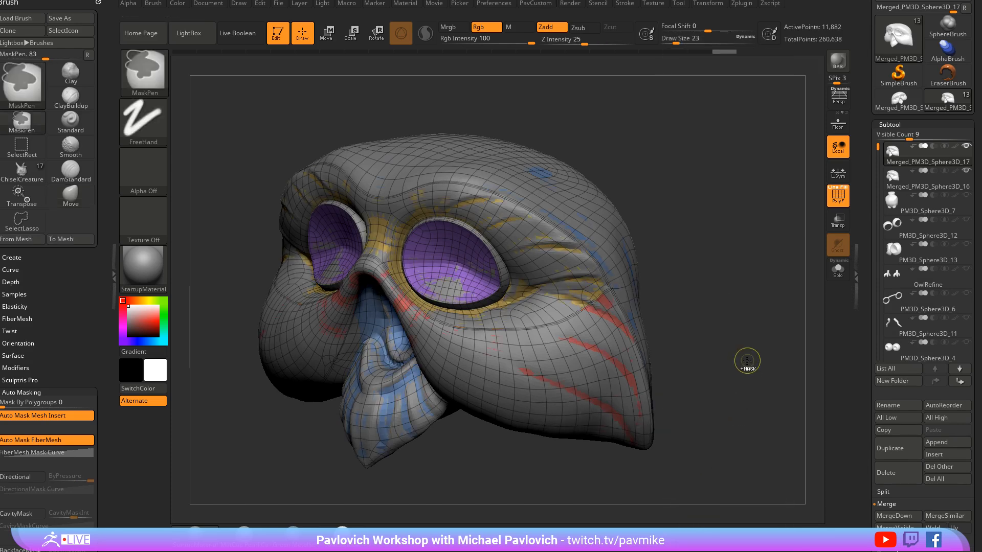
{"action": "key", "text": "space"}
{"action": "left_click", "coordinate": [718, 527]}
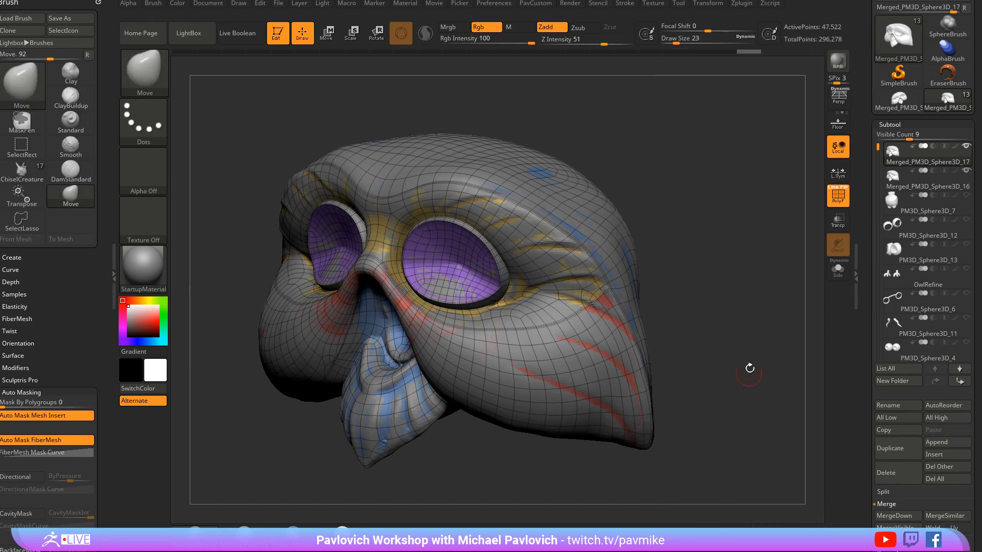
{"action": "key", "text": "ctrl+d"}
{"action": "key", "text": "space"}
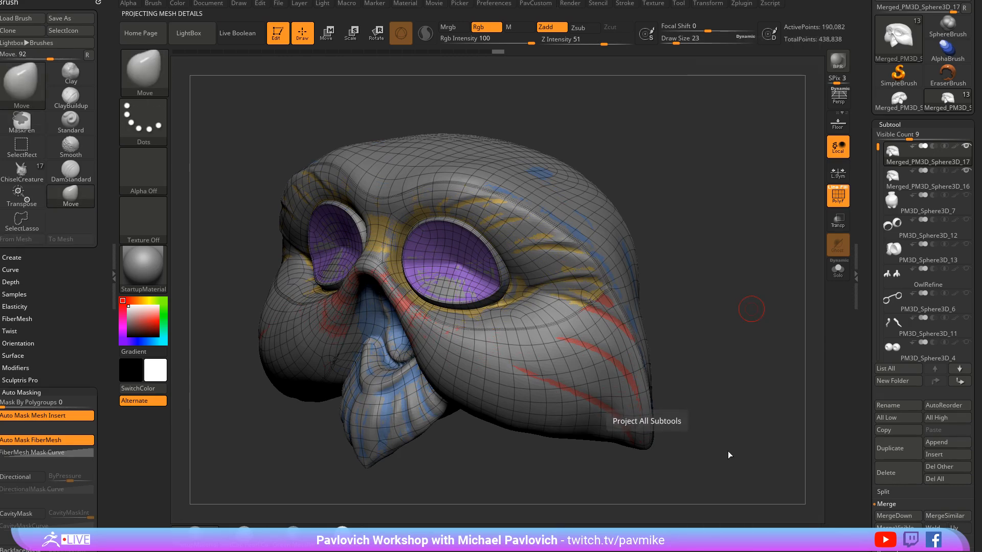
Step: Examine the projected mask in Solo with and without the wireframe, comparing its lowest and highest subdivision levels
{"action": "left_click_drag", "start_coordinate": [743, 309], "coordinate": [834, 280]}
{"action": "left_click", "coordinate": [835, 280]}
{"action": "left_click_drag", "start_coordinate": [771, 296], "coordinate": [785, 292]}
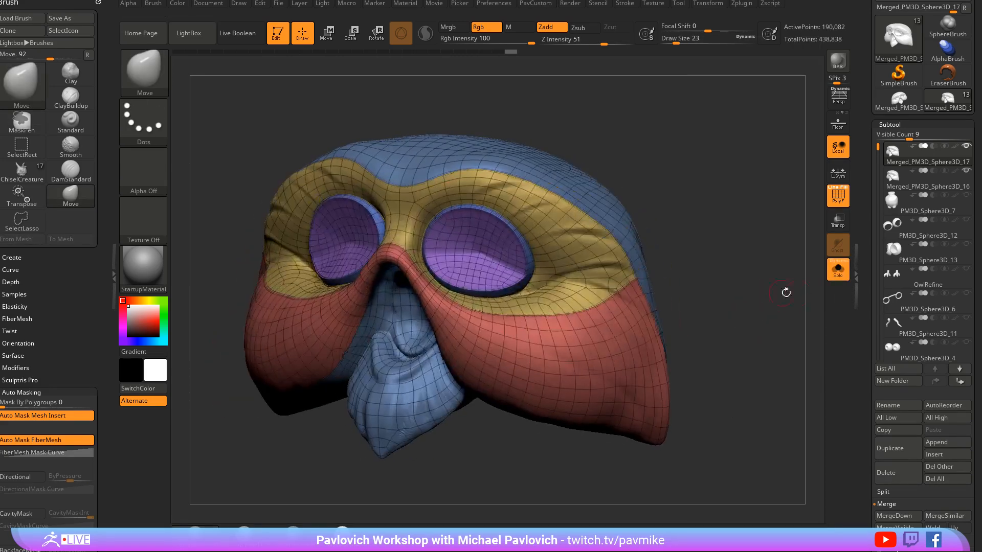
{"action": "mouse_move", "coordinate": [968, 164]}
{"action": "key", "text": "shift+f"}
{"action": "left_click_drag", "start_coordinate": [782, 240], "coordinate": [730, 255], "text": "shift"}
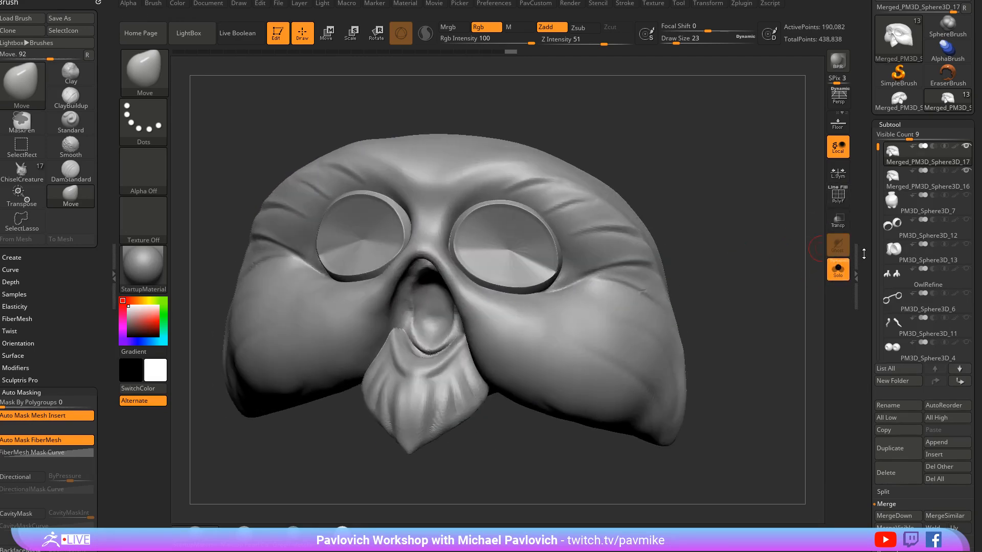
{"action": "left_click_drag", "start_coordinate": [864, 252], "coordinate": [868, 144]}
{"action": "mouse_move", "coordinate": [898, 246]}
{"action": "left_mouse_down"}
{"action": "mouse_move", "coordinate": [879, 246]}
{"action": "mouse_move", "coordinate": [916, 246]}
{"action": "left_mouse_up"}
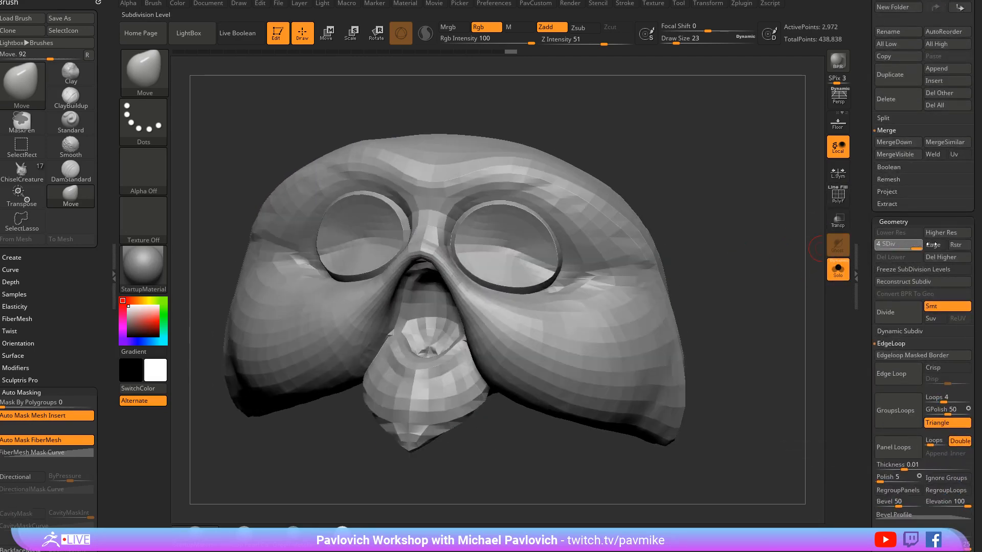
{"action": "left_click", "coordinate": [838, 199]}
{"action": "mouse_move", "coordinate": [764, 231]}
{"action": "left_mouse_down"}
{"action": "mouse_move", "coordinate": [664, 240]}
{"action": "mouse_move", "coordinate": [755, 238]}
{"action": "left_mouse_up"}
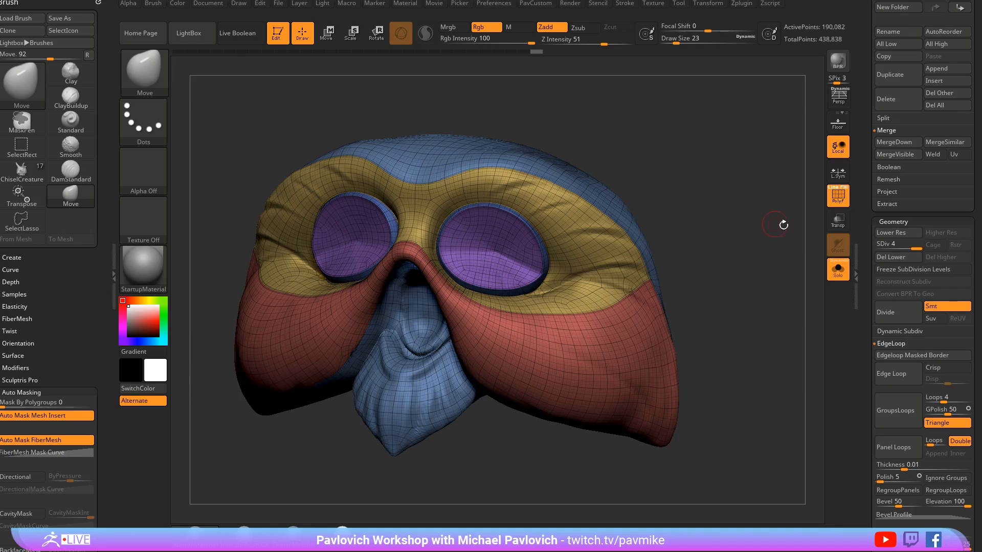
Step: Step the remeshed mask down to subdivision level 1 and delete its higher subdivision levels
{"action": "key", "text": "shift+d"}
{"action": "key", "text": "shift+d"}
{"action": "key", "text": "shift+d"}
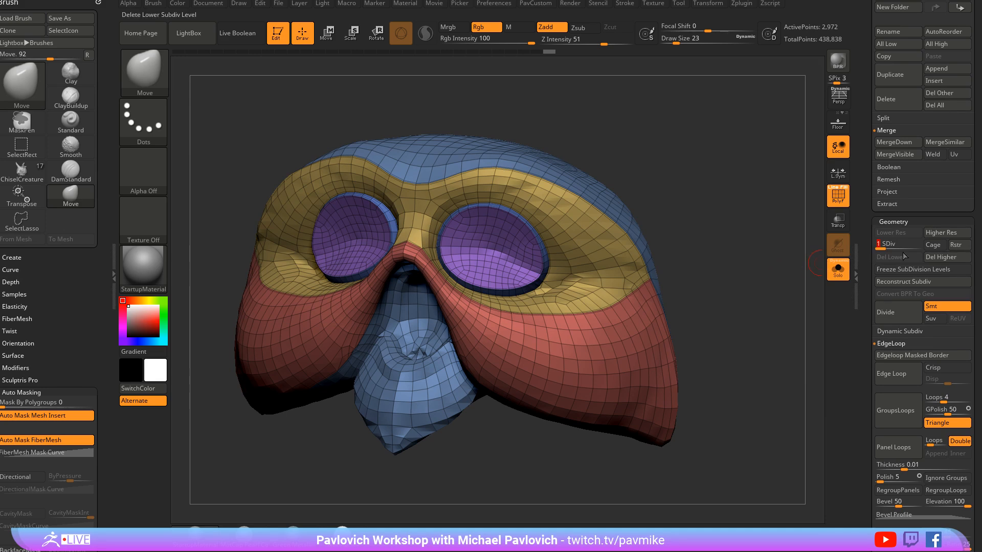
{"action": "left_click", "coordinate": [936, 260]}
Step: Isolate the purple eye socket polygroup, invert the visibility, and delete the hidden socket faces from the low-poly mask
{"action": "right_click_drag", "start_coordinate": [762, 285], "coordinate": [588, 327]}
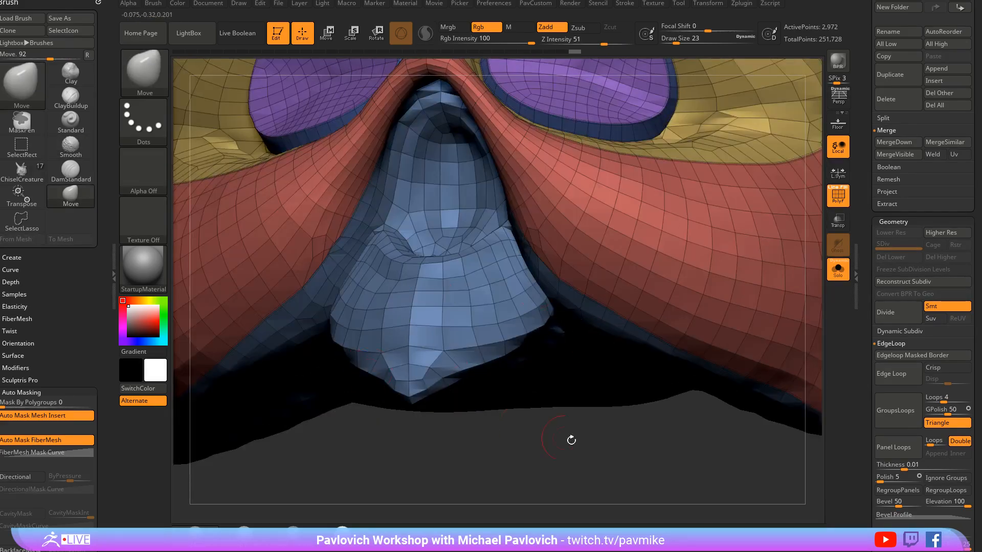
{"action": "right_click_drag", "start_coordinate": [570, 438], "coordinate": [542, 404], "text": "ctrl"}
{"action": "right_click_drag", "start_coordinate": [541, 403], "coordinate": [489, 491]}
{"action": "right_click_drag", "start_coordinate": [629, 317], "coordinate": [664, 389], "text": "ctrl"}
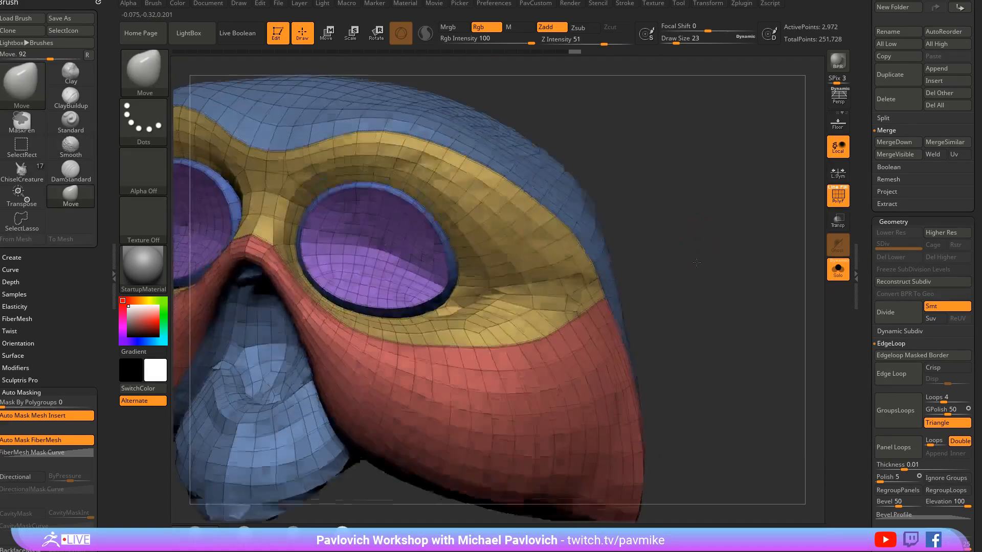
{"action": "mouse_move", "coordinate": [685, 307]}
{"action": "right_mouse_down"}
{"action": "mouse_move", "coordinate": [696, 268]}
{"action": "mouse_move", "coordinate": [764, 252]}
{"action": "mouse_move", "coordinate": [741, 270]}
{"action": "mouse_move", "coordinate": [750, 253]}
{"action": "mouse_move", "coordinate": [727, 219]}
{"action": "mouse_move", "coordinate": [778, 274]}
{"action": "right_mouse_up"}
{"action": "key", "text": "bracketleft"}
{"action": "key", "text": "bracketleft"}
{"action": "right_click_drag", "start_coordinate": [778, 274], "coordinate": [774, 252]}
{"action": "left_click", "coordinate": [475, 291], "text": "ctrl+shift"}
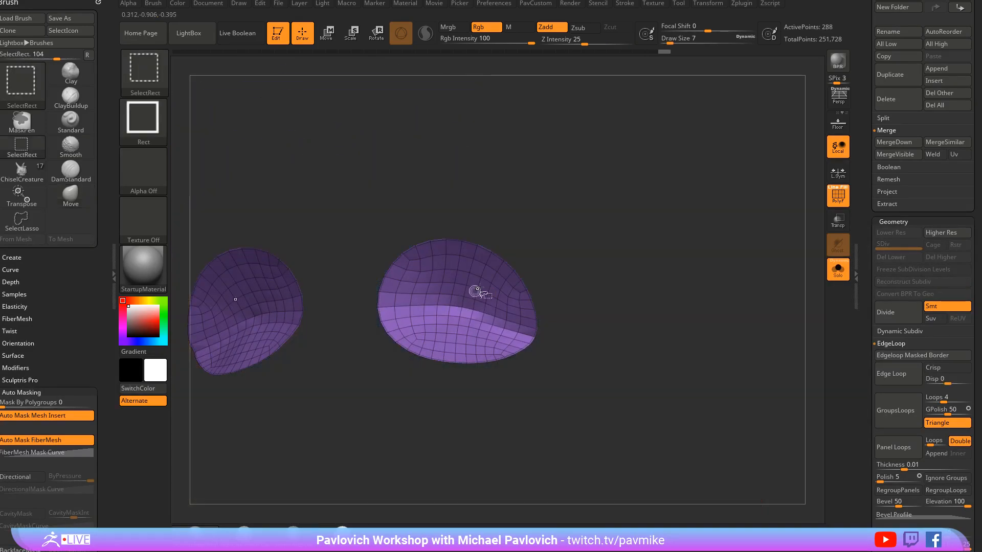
{"action": "left_click_drag", "start_coordinate": [759, 187], "coordinate": [772, 166], "text": "ctrl+shift"}
{"action": "key", "text": "2"}
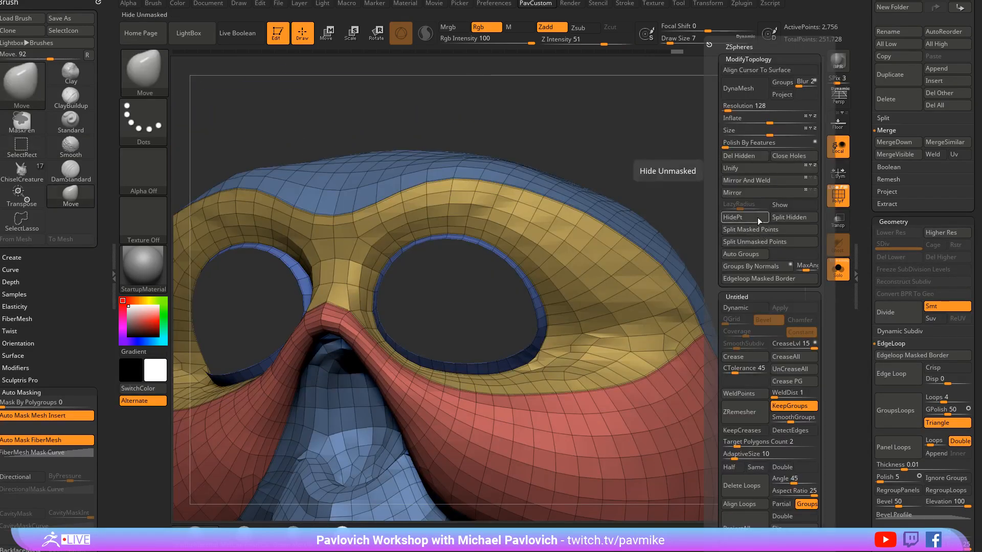
{"action": "left_click", "coordinate": [750, 157]}
Step: Close both eye openings with ZModeler's Close edge action targeting Convex Hole, and give the eye caps one shared polygroup
{"action": "key", "text": "b"}
{"action": "key", "text": "z"}
{"action": "key", "text": "m"}
{"action": "mouse_move", "coordinate": [703, 158]}
{"action": "right_mouse_down"}
{"action": "mouse_move", "coordinate": [695, 184]}
{"action": "mouse_move", "coordinate": [745, 167]}
{"action": "mouse_move", "coordinate": [660, 240]}
{"action": "right_mouse_up"}
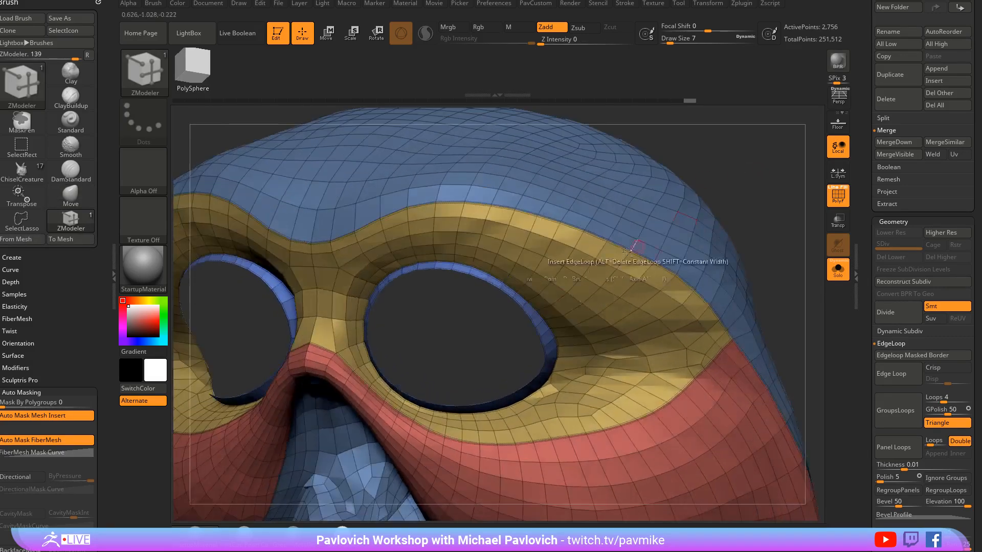
{"action": "key", "text": "space"}
{"action": "left_click", "coordinate": [397, 297]}
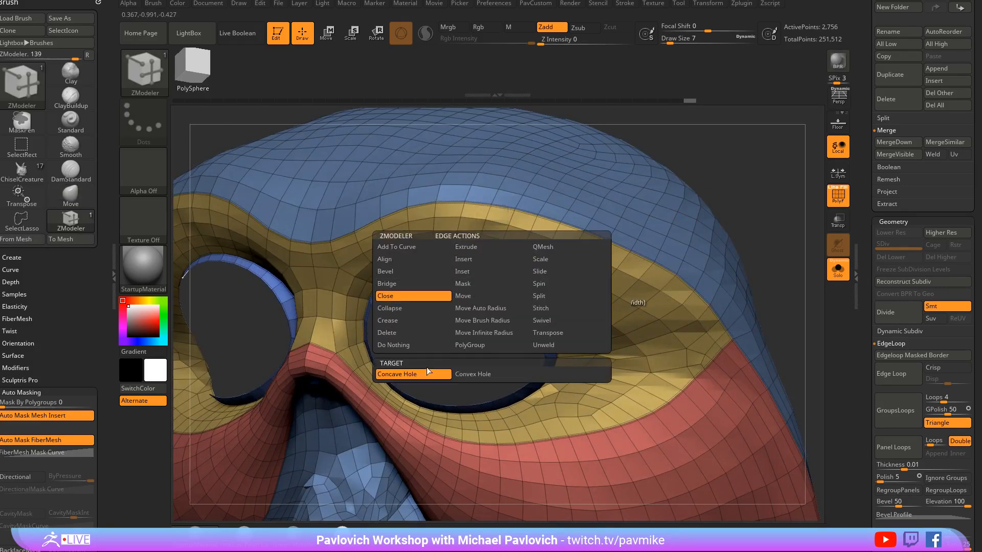
{"action": "left_click", "coordinate": [465, 375]}
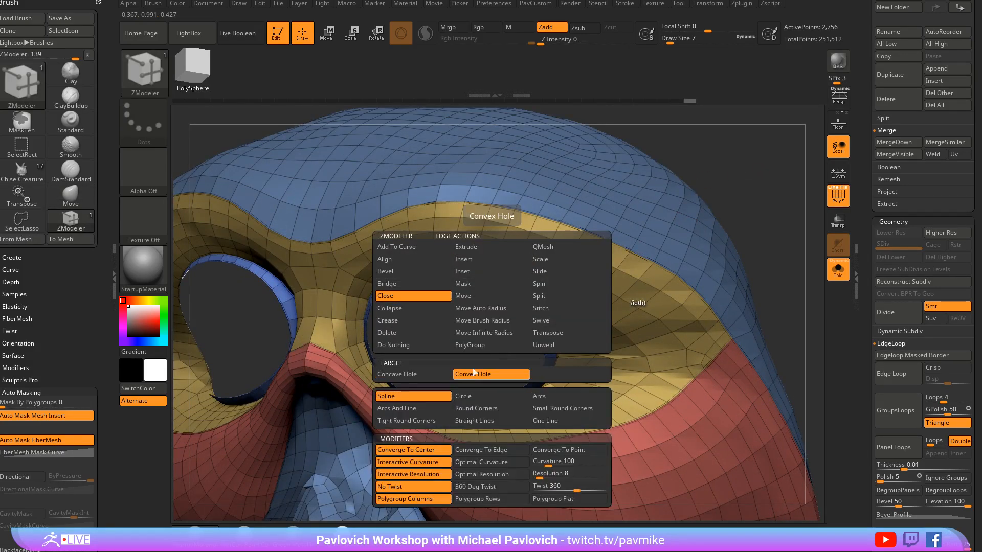
{"action": "left_click", "coordinate": [490, 284]}
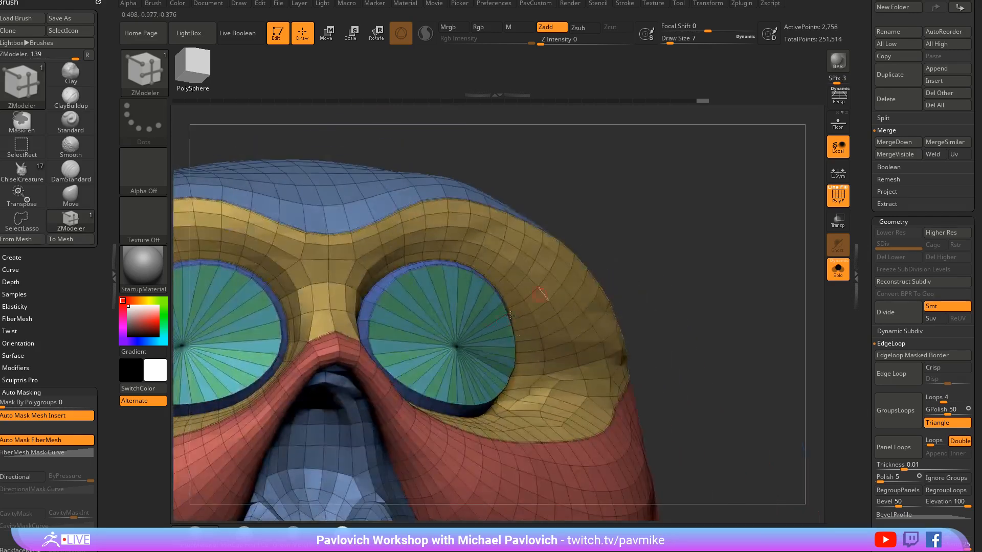
{"action": "left_click", "coordinate": [458, 339], "text": "ctrl+shift"}
{"action": "left_click", "coordinate": [732, 249], "text": "ctrl+shift"}
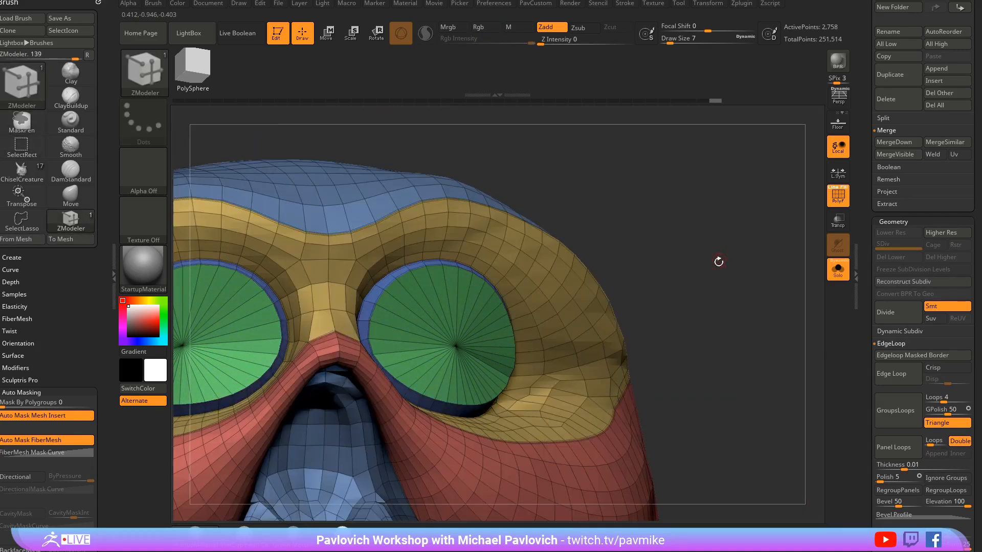
Step: Mask the centre points of both eye caps with a ZModeler point action and invert the mask so only they can move
{"action": "left_click_drag", "start_coordinate": [714, 261], "coordinate": [736, 221], "text": "alt"}
{"action": "key", "text": "space"}
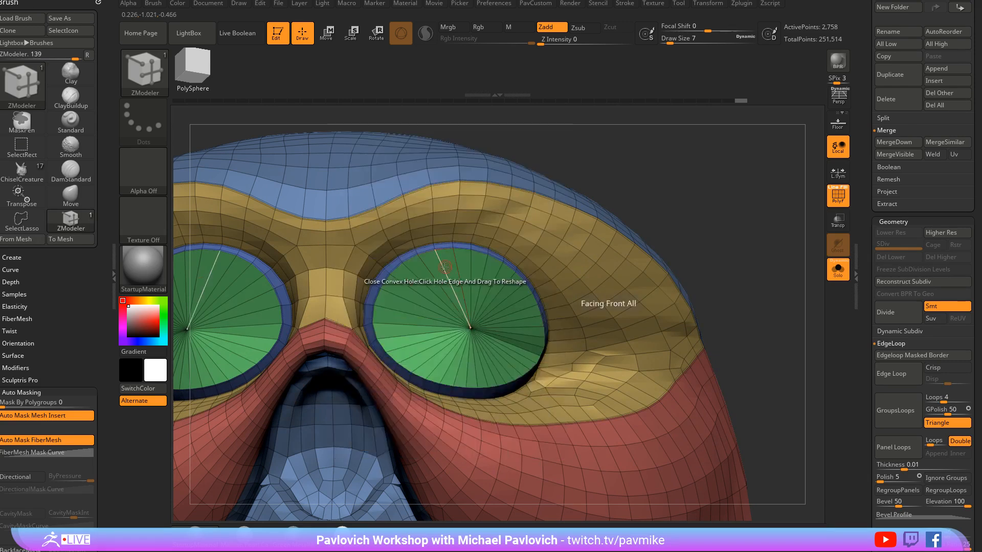
{"action": "key", "text": "space"}
{"action": "right_click_drag", "start_coordinate": [442, 261], "coordinate": [483, 320]}
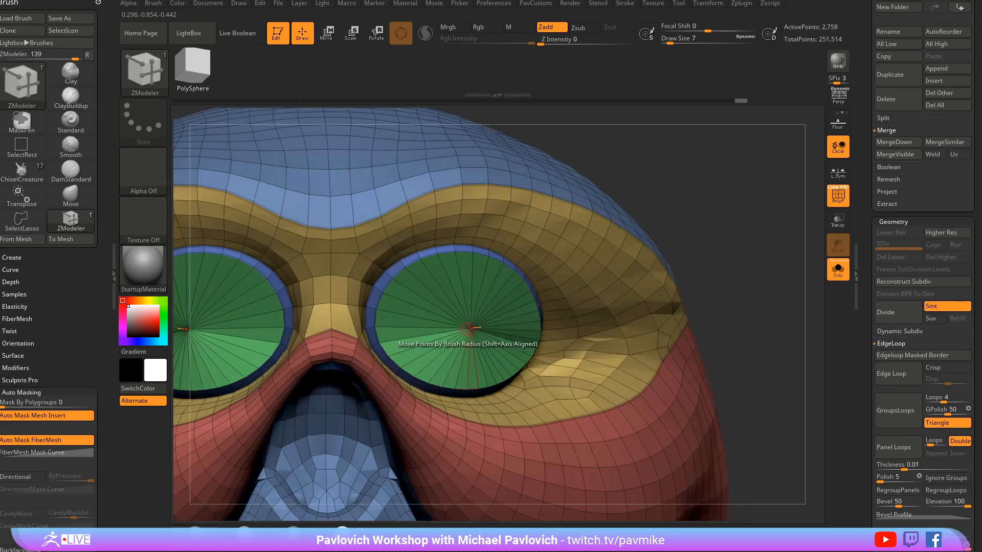
{"action": "key", "text": "space"}
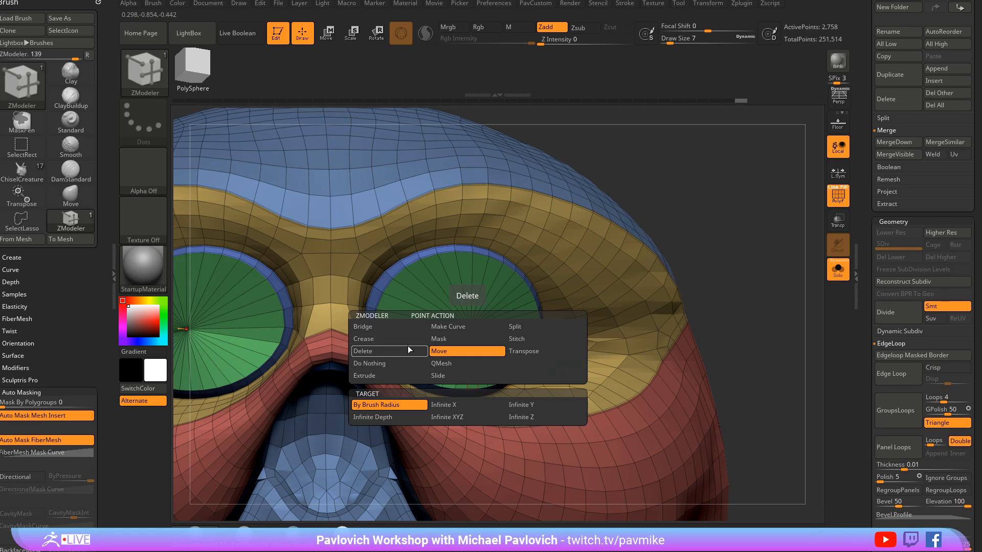
{"action": "key", "text": "space"}
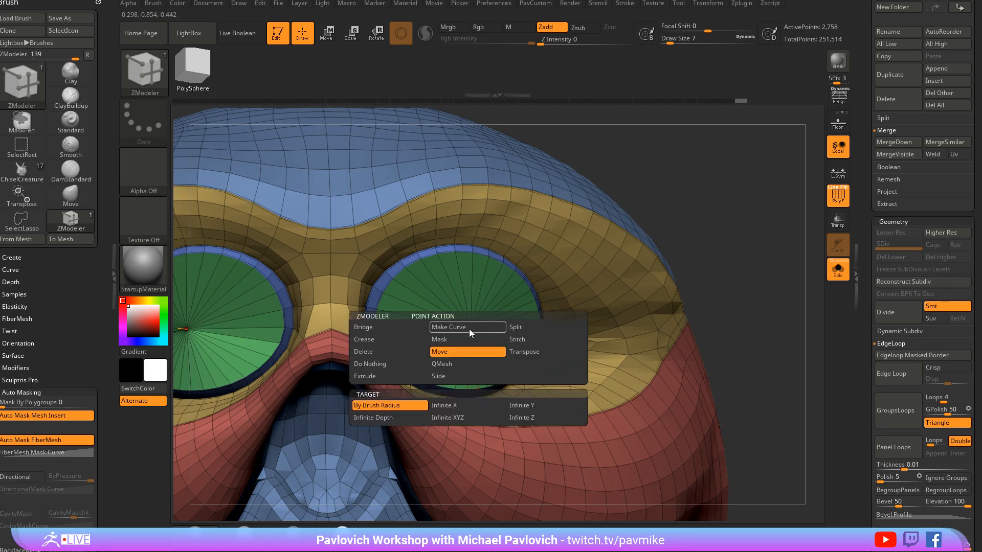
{"action": "left_click", "coordinate": [471, 329]}
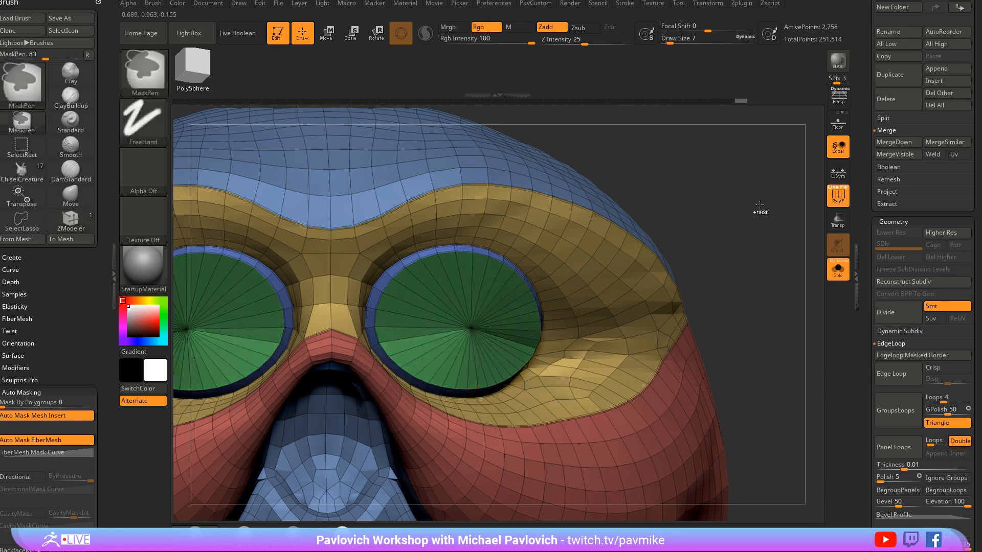
{"action": "left_click", "coordinate": [758, 209], "text": "ctrl"}
{"action": "key", "text": "w"}
{"action": "left_click_drag", "start_coordinate": [758, 209], "coordinate": [785, 251]}
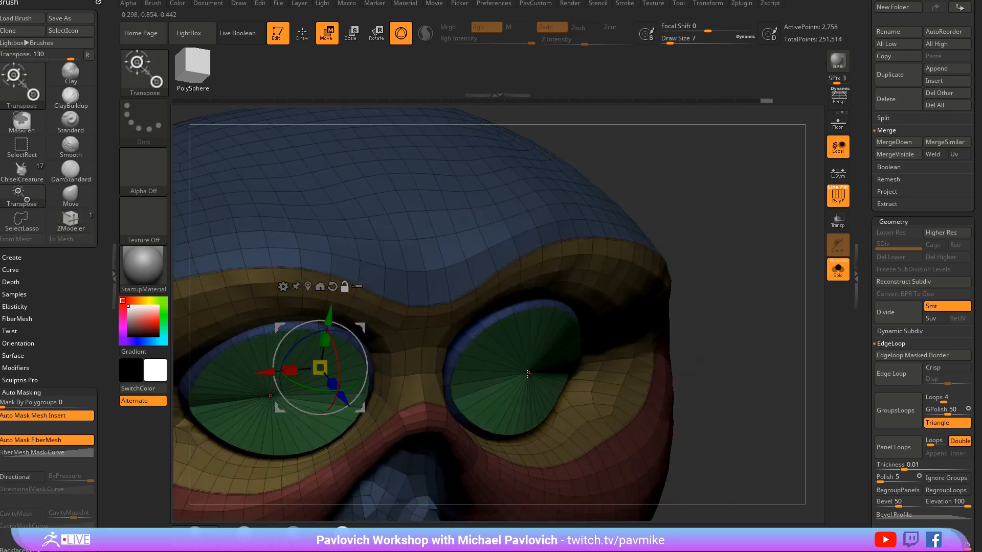
Step: Place the gizmo on the eye cap's centre point, push both centre points back into the sockets, and clear the mask
{"action": "left_click", "coordinate": [528, 373], "text": "alt"}
{"action": "left_click_drag", "start_coordinate": [567, 380], "coordinate": [520, 369]}
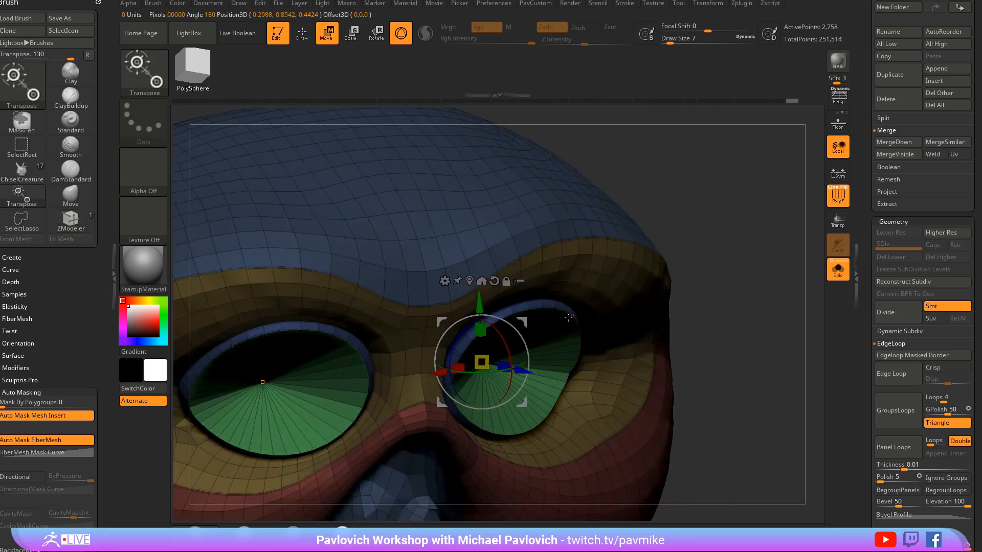
{"action": "mouse_move", "coordinate": [568, 317]}
{"action": "left_mouse_down", "text": "shift"}
{"action": "mouse_move", "coordinate": [483, 281]}
{"action": "mouse_move", "coordinate": [527, 292]}
{"action": "left_mouse_up", "text": "shift"}
{"action": "key", "text": "q"}
{"action": "left_click_drag", "start_coordinate": [712, 232], "coordinate": [649, 266]}
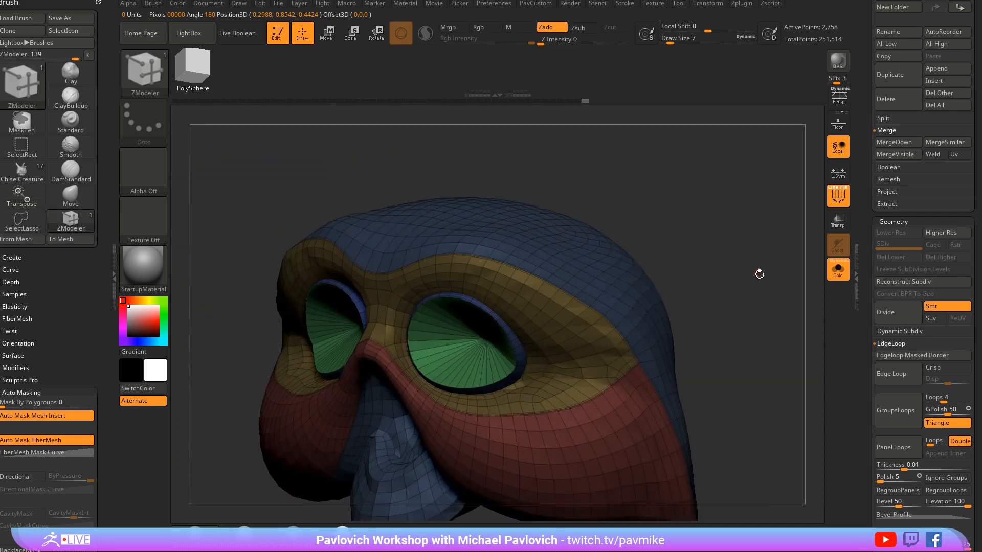
{"action": "left_click_drag", "start_coordinate": [759, 274], "coordinate": [787, 265], "text": "alt"}
{"action": "left_click_drag", "start_coordinate": [644, 265], "coordinate": [642, 285], "text": "ctrl"}
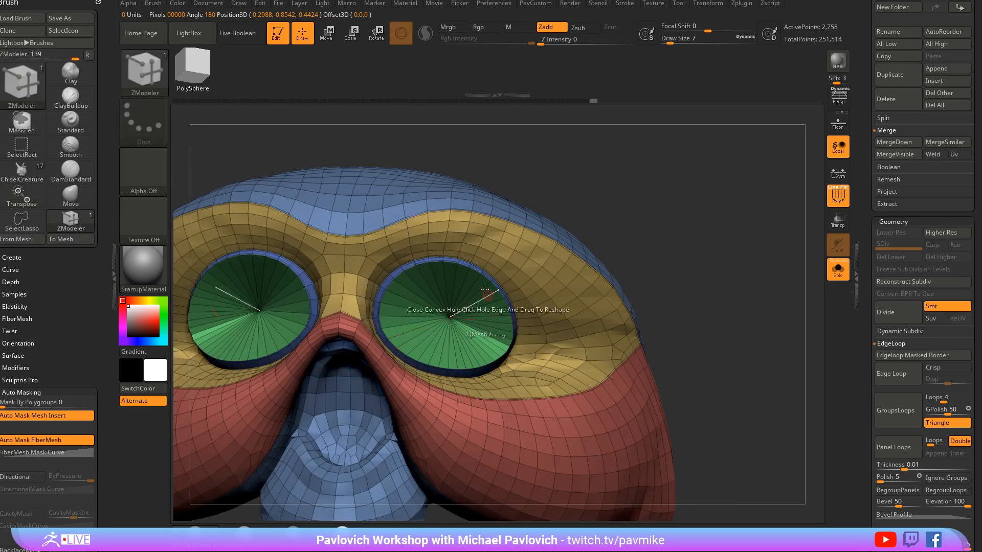
Step: Try to inset both eye caps with ZModeler's Inset polygon action targeting Polygroup All
{"action": "left_click_drag", "start_coordinate": [736, 264], "coordinate": [754, 221], "text": "alt"}
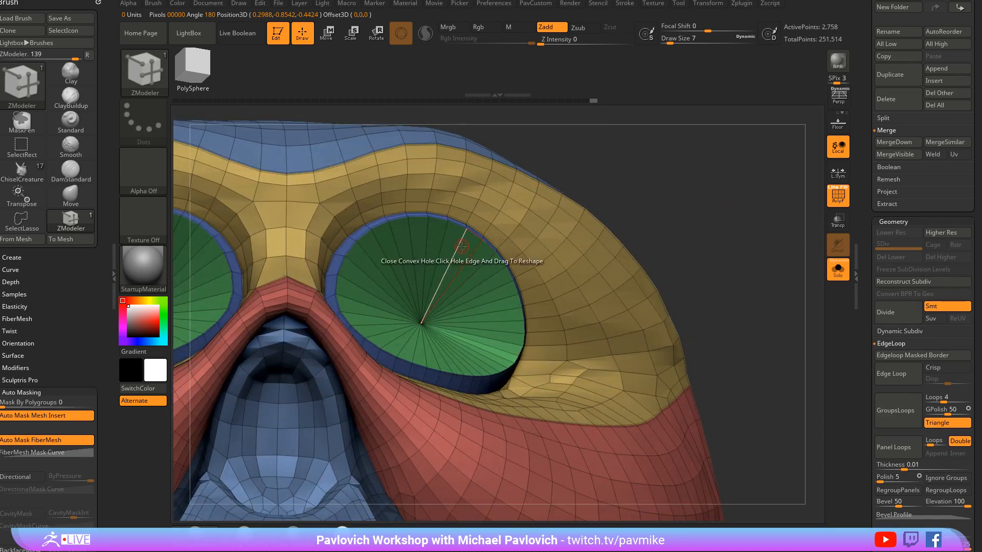
{"action": "key", "text": "space"}
{"action": "left_click", "coordinate": [434, 259]}
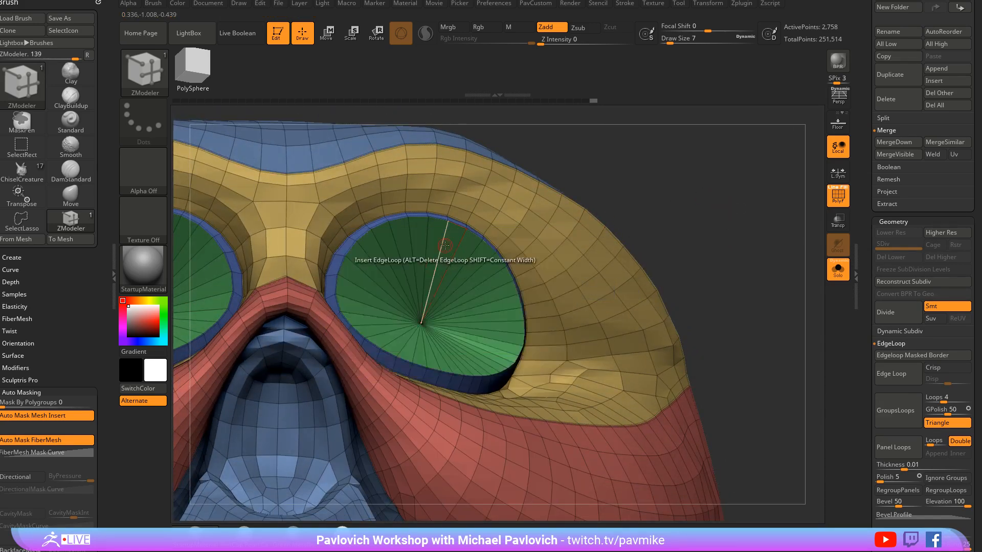
{"action": "key", "text": "space"}
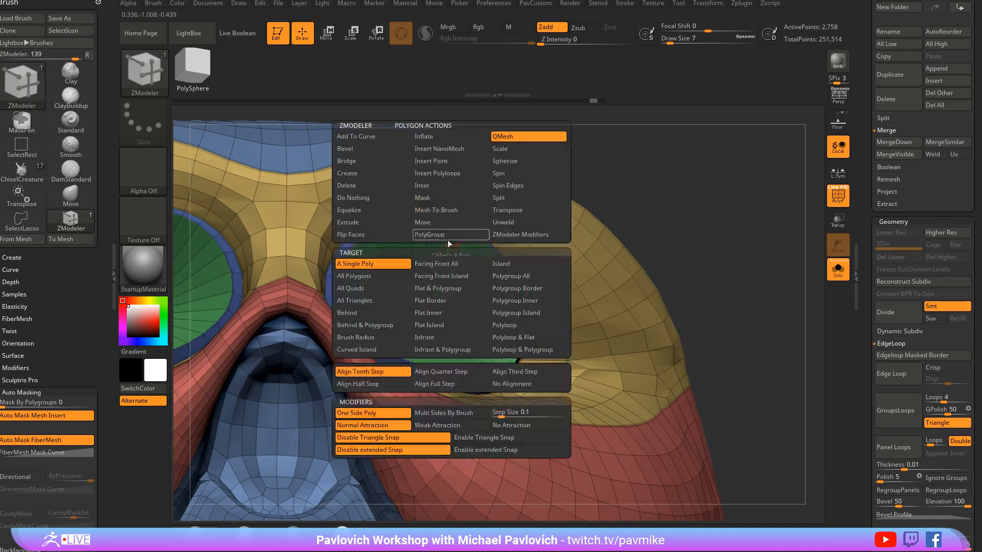
{"action": "left_click", "coordinate": [437, 185]}
{"action": "left_click", "coordinate": [511, 276]}
{"action": "left_click_drag", "start_coordinate": [512, 279], "coordinate": [451, 247]}
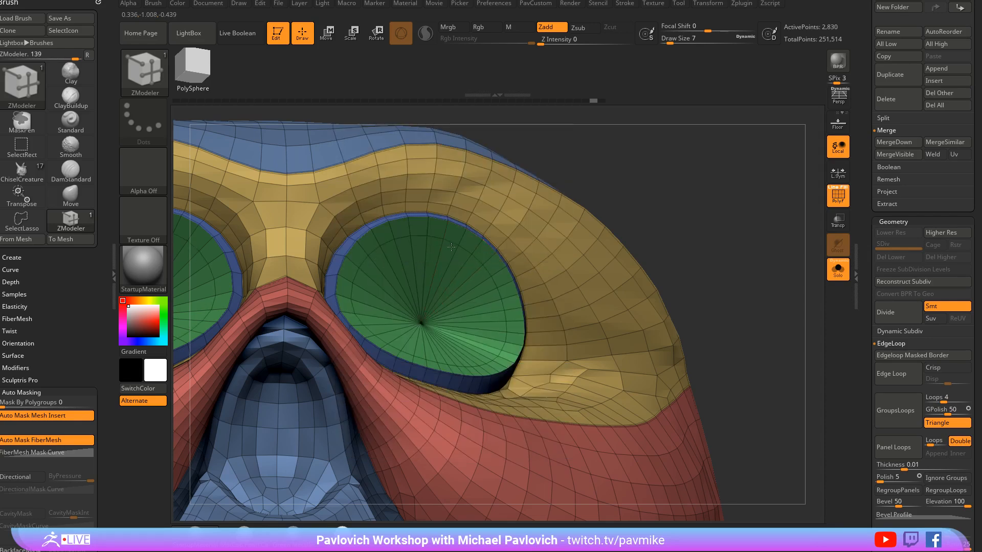
{"action": "left_click_drag", "start_coordinate": [624, 189], "coordinate": [747, 211]}
{"action": "left_click_drag", "start_coordinate": [731, 159], "coordinate": [765, 208]}
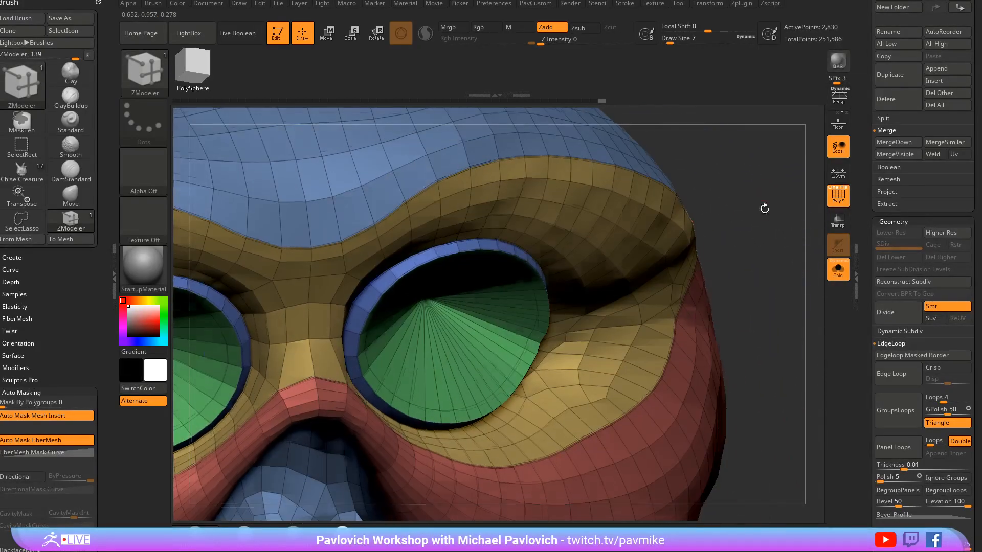
Step: Try to insert an extra edge loop around the blue rims of the eye sockets
{"action": "key", "text": "space"}
{"action": "left_click", "coordinate": [385, 279]}
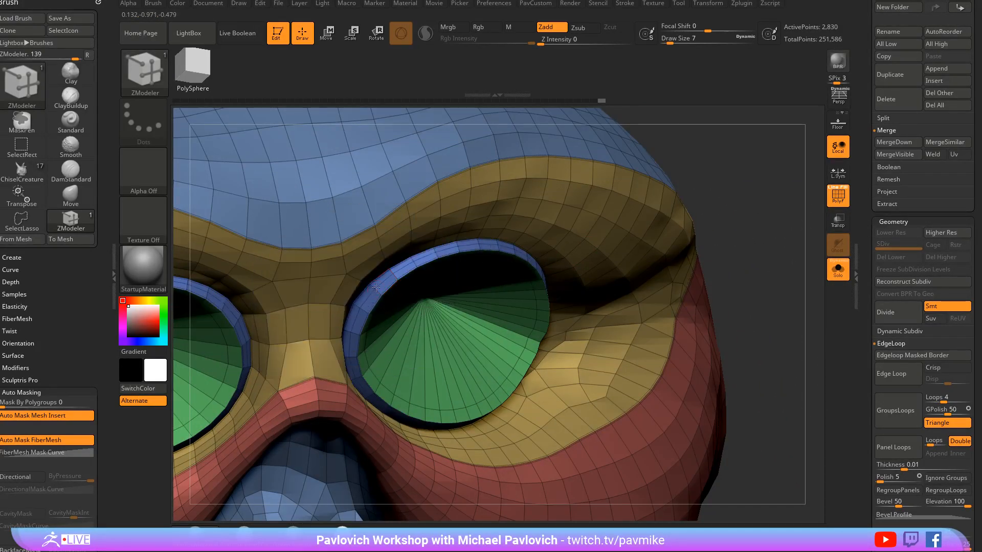
{"action": "left_click_drag", "start_coordinate": [725, 206], "coordinate": [701, 175]}
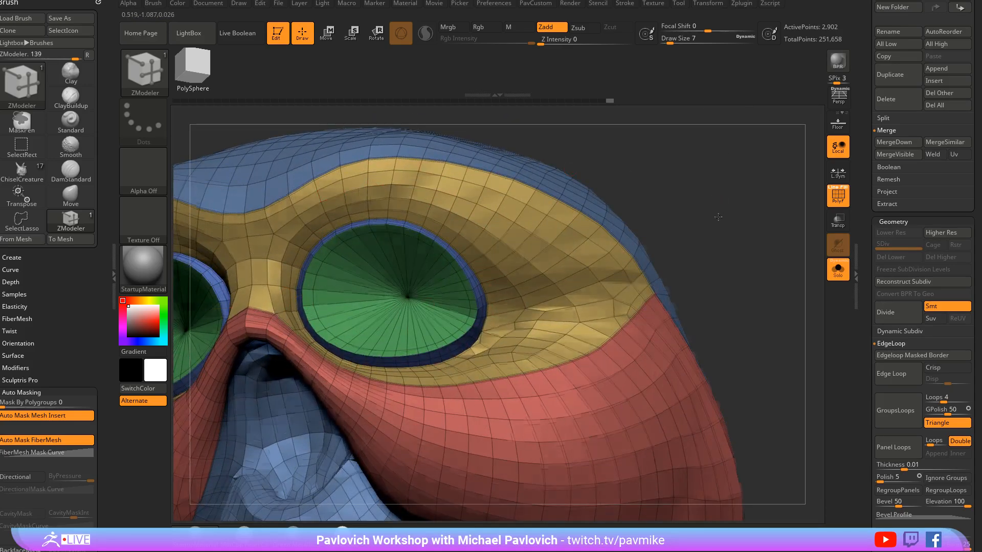
{"action": "left_click_drag", "start_coordinate": [712, 215], "coordinate": [731, 190]}
Step: Collapse the stray edge beside the lower outer part of the eye rim with ZModeler's Collapse action targeting Edge
{"action": "key", "text": "space"}
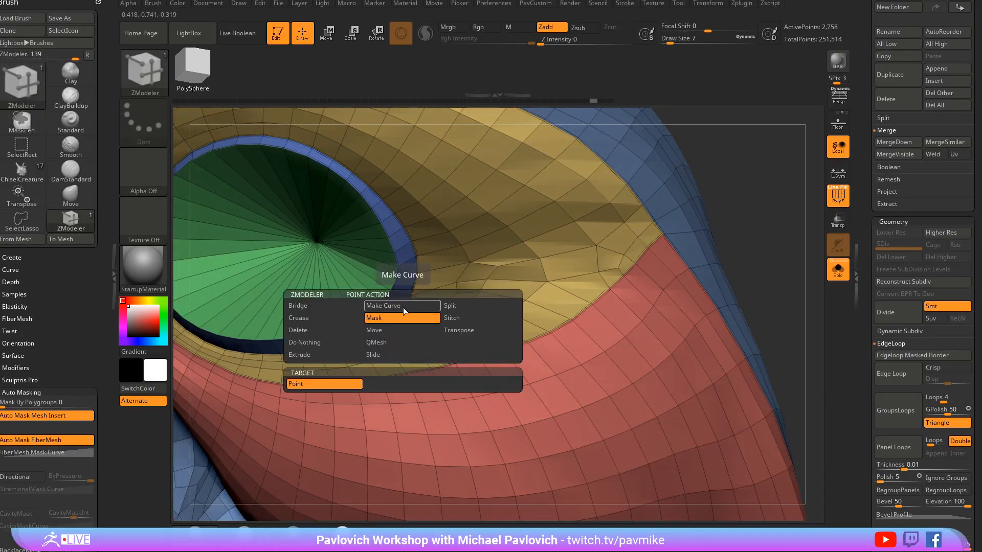
{"action": "left_click", "coordinate": [329, 307]}
{"action": "left_click", "coordinate": [395, 384]}
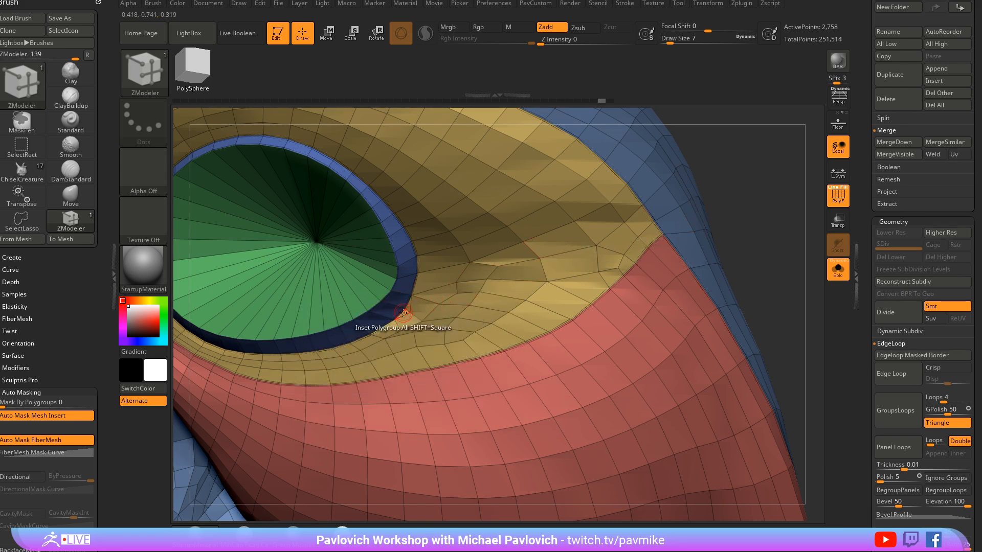
{"action": "key", "text": "space"}
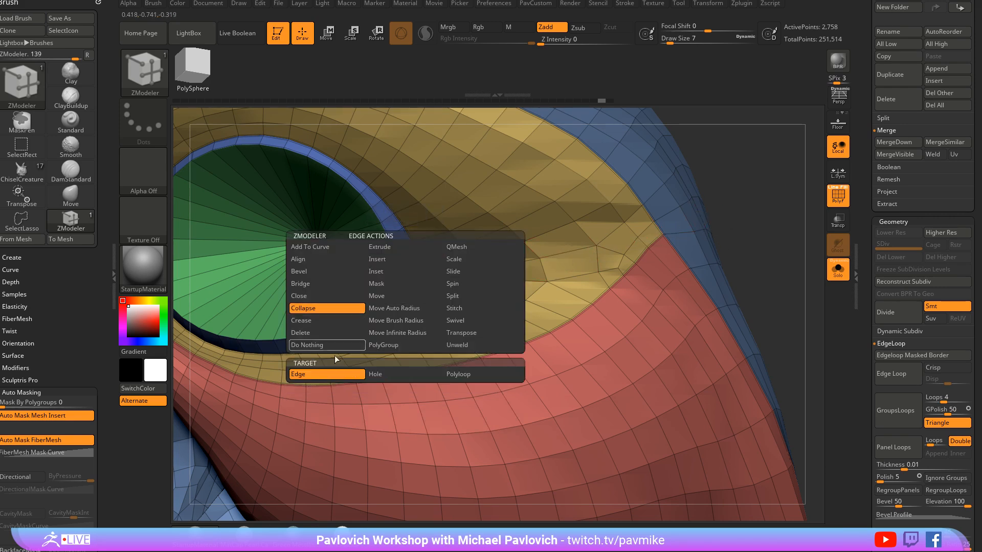
{"action": "left_click", "coordinate": [407, 311]}
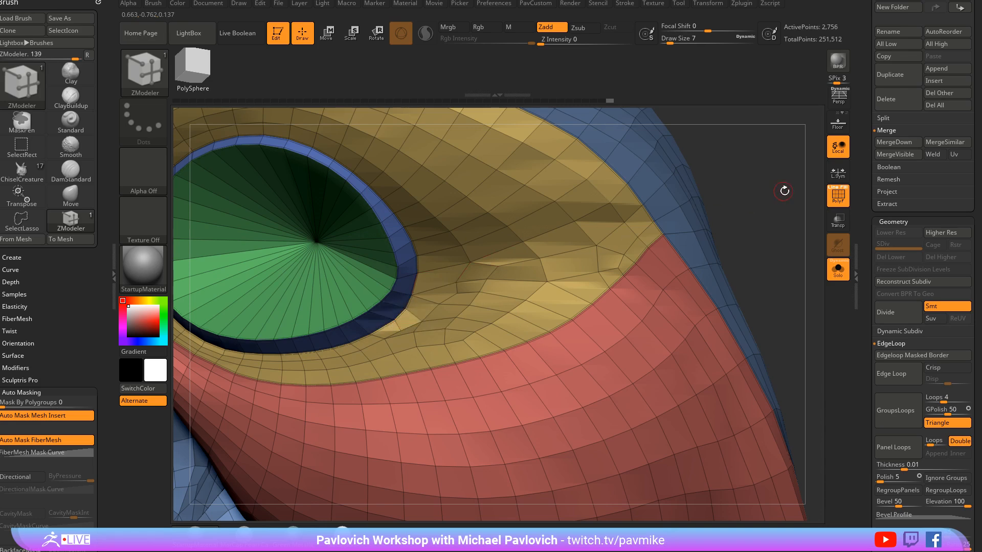
Step: Switch to the Move brush and set its Draw Size to 17
{"action": "mouse_move", "coordinate": [784, 190]}
{"action": "left_mouse_down"}
{"action": "mouse_move", "coordinate": [765, 177]}
{"action": "mouse_move", "coordinate": [706, 205]}
{"action": "mouse_move", "coordinate": [710, 283]}
{"action": "mouse_move", "coordinate": [670, 256]}
{"action": "mouse_move", "coordinate": [680, 246]}
{"action": "left_mouse_up"}
{"action": "key", "text": "b"}
{"action": "key", "text": "m"}
{"action": "key", "text": "v"}
{"action": "key", "text": "s"}
{"action": "left_click", "coordinate": [675, 256]}
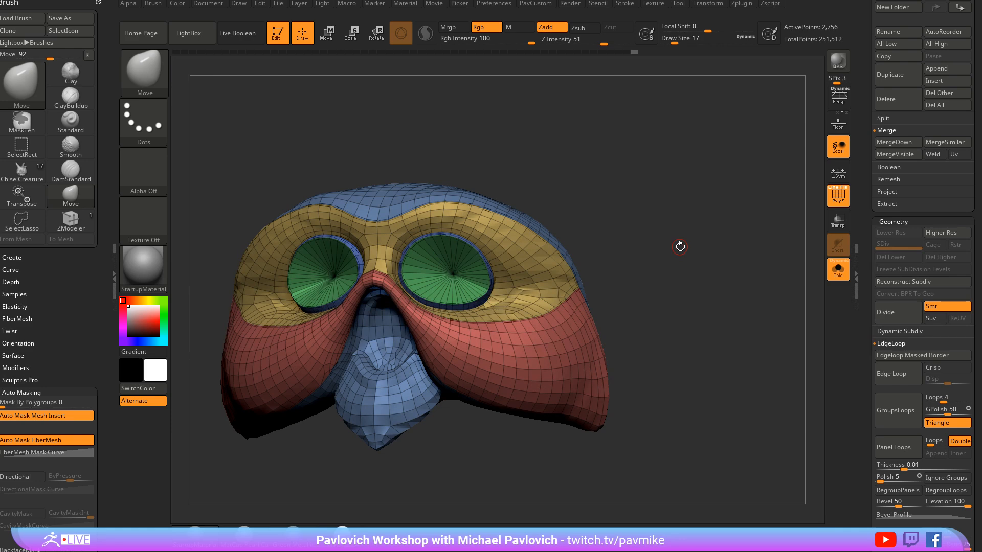
{"action": "left_click_drag", "start_coordinate": [691, 204], "coordinate": [701, 172]}
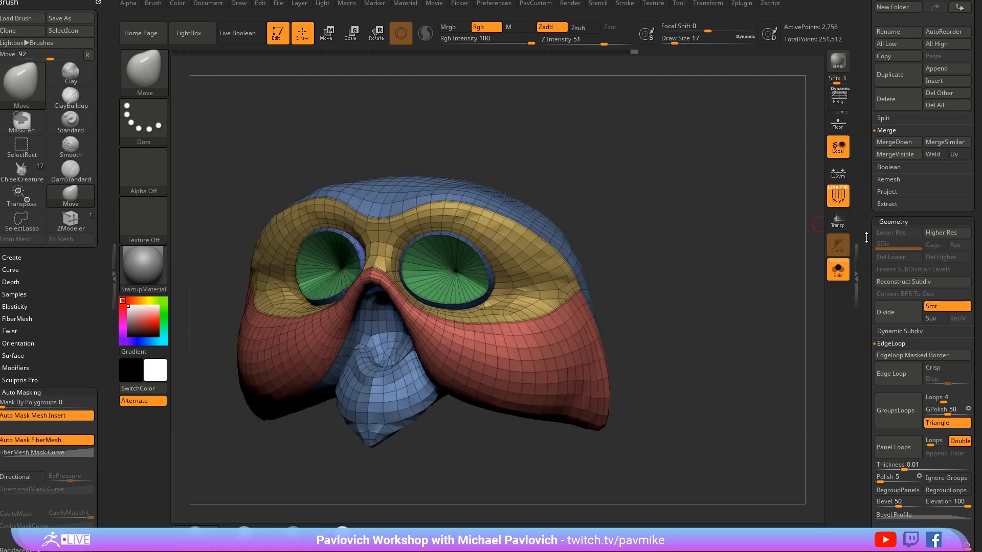
Step: Clone the low-poly mask as a separate tool and make the high-resolution mask the active subtool
{"action": "left_click_drag", "start_coordinate": [866, 237], "coordinate": [871, 362]}
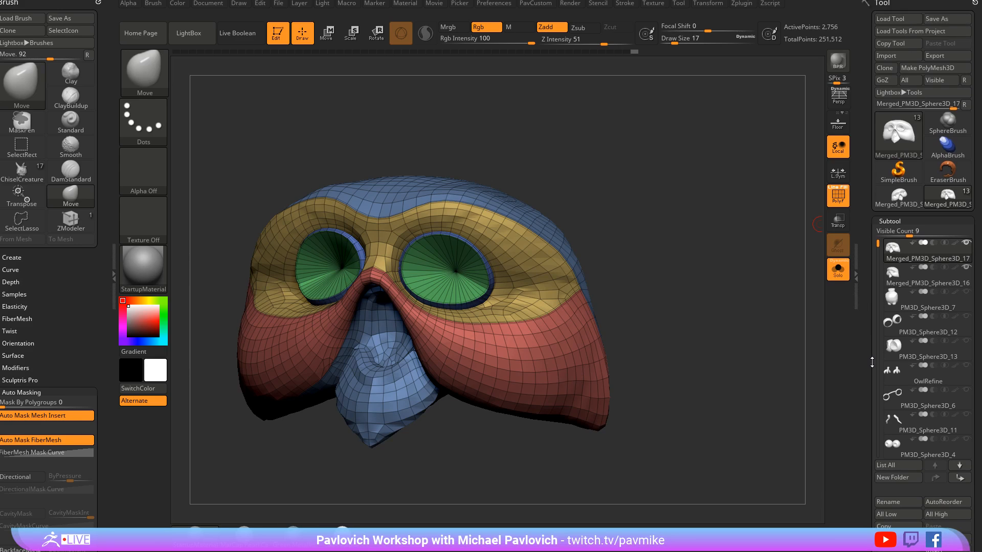
{"action": "left_click", "coordinate": [885, 68]}
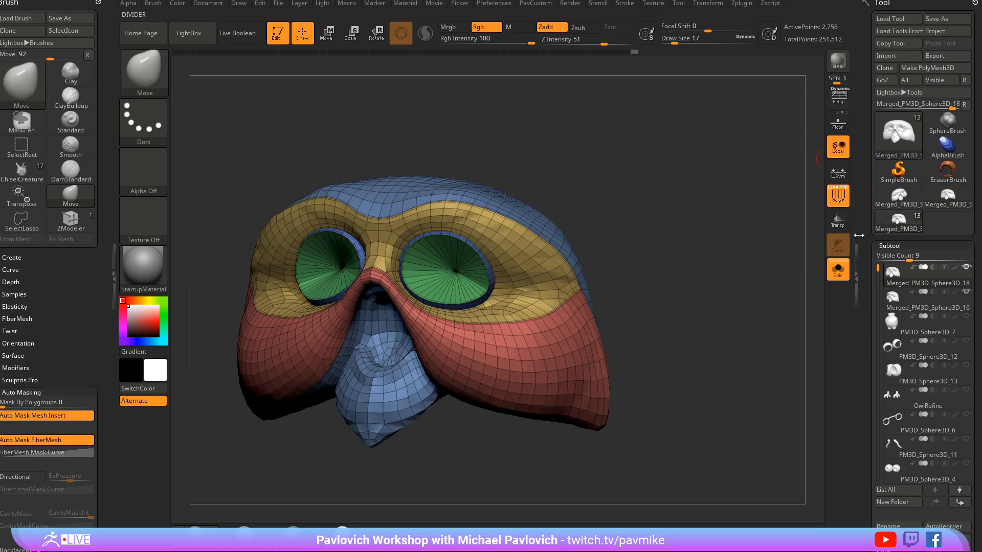
{"action": "left_click_drag", "start_coordinate": [869, 271], "coordinate": [871, 208]}
{"action": "left_click", "coordinate": [924, 244]}
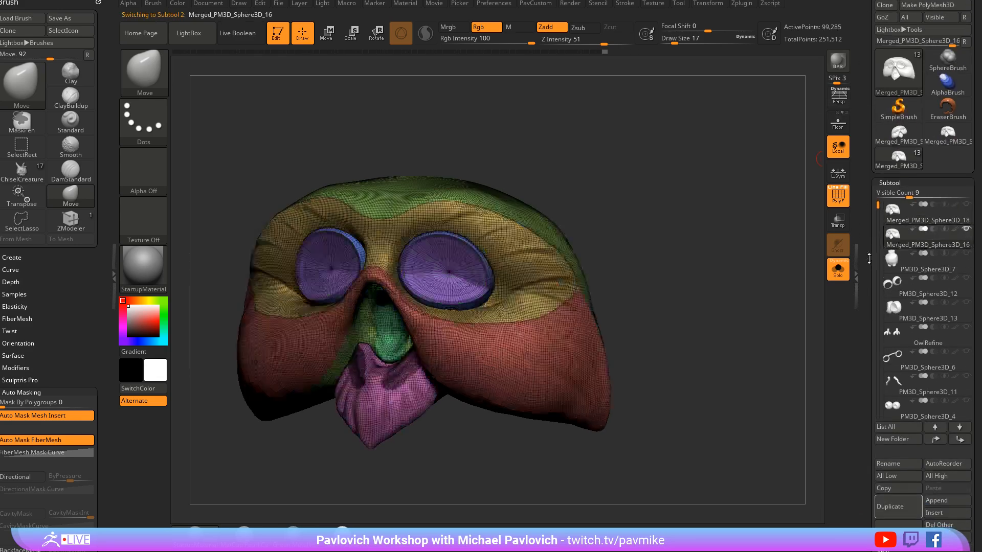
Step: Try to append a ZSphere as a new subtool, and delete it again
{"action": "left_click_drag", "start_coordinate": [868, 259], "coordinate": [869, 169]}
{"action": "left_click", "coordinate": [937, 411]}
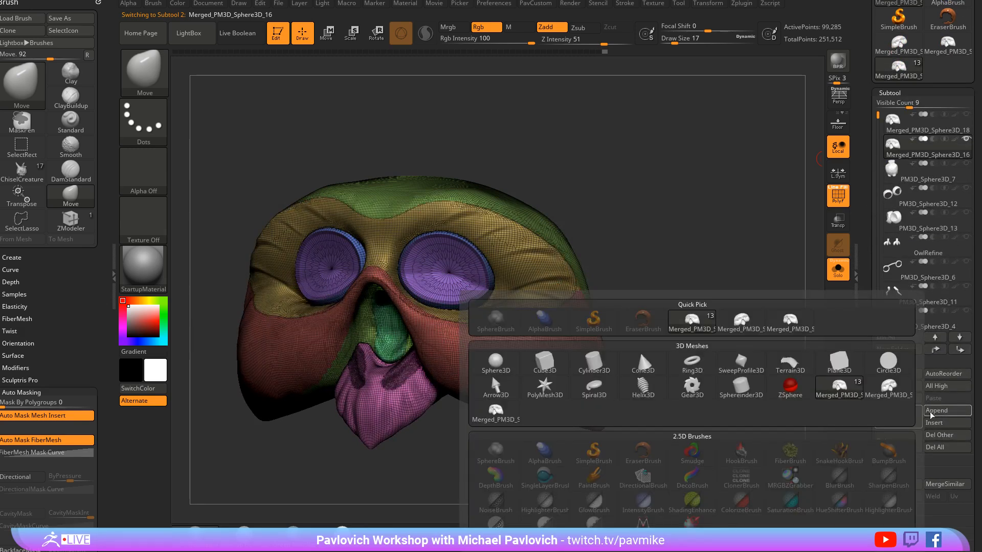
{"action": "left_click", "coordinate": [790, 378]}
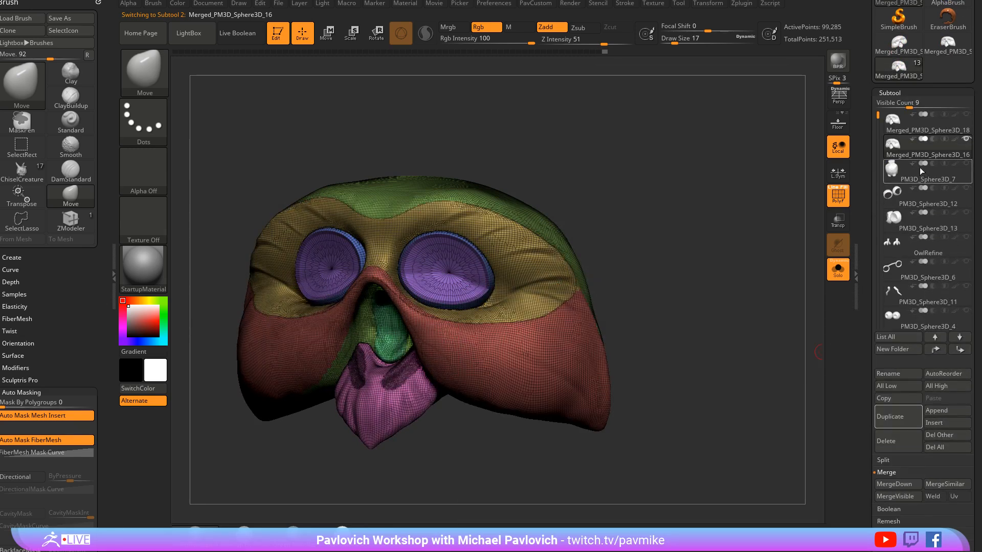
{"action": "left_click_drag", "start_coordinate": [866, 301], "coordinate": [865, 271]}
{"action": "mouse_move", "coordinate": [877, 85]}
{"action": "left_mouse_down"}
{"action": "mouse_move", "coordinate": [877, 223]}
{"action": "mouse_move", "coordinate": [879, 75]}
{"action": "left_mouse_up"}
{"action": "left_click", "coordinate": [914, 226]}
{"action": "left_click", "coordinate": [895, 411]}
{"action": "left_click", "coordinate": [928, 124]}
Step: Insert a ZSphere as a subtool directly below the high-resolution mask
{"action": "left_click_drag", "start_coordinate": [868, 155], "coordinate": [863, 49]}
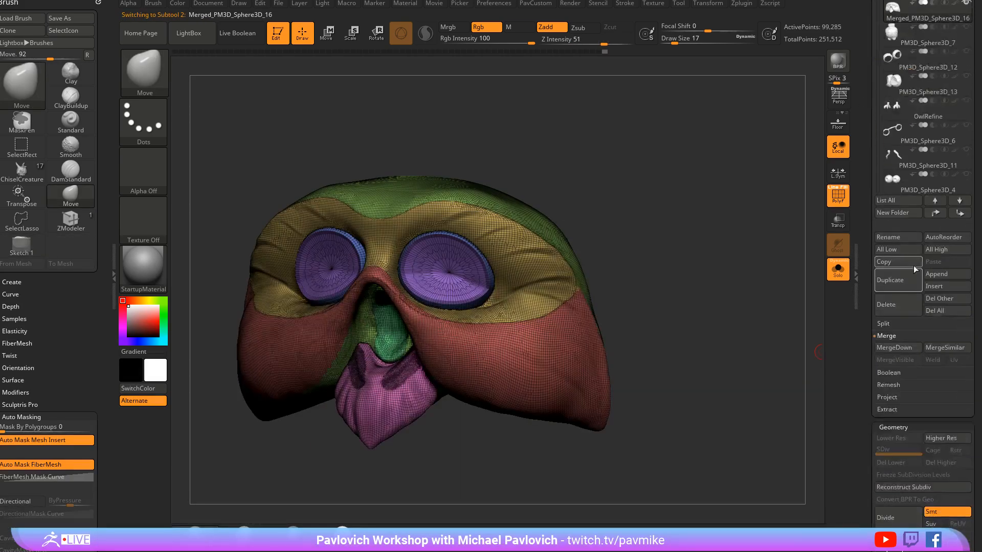
{"action": "left_click", "coordinate": [932, 284]}
{"action": "left_click", "coordinate": [836, 323]}
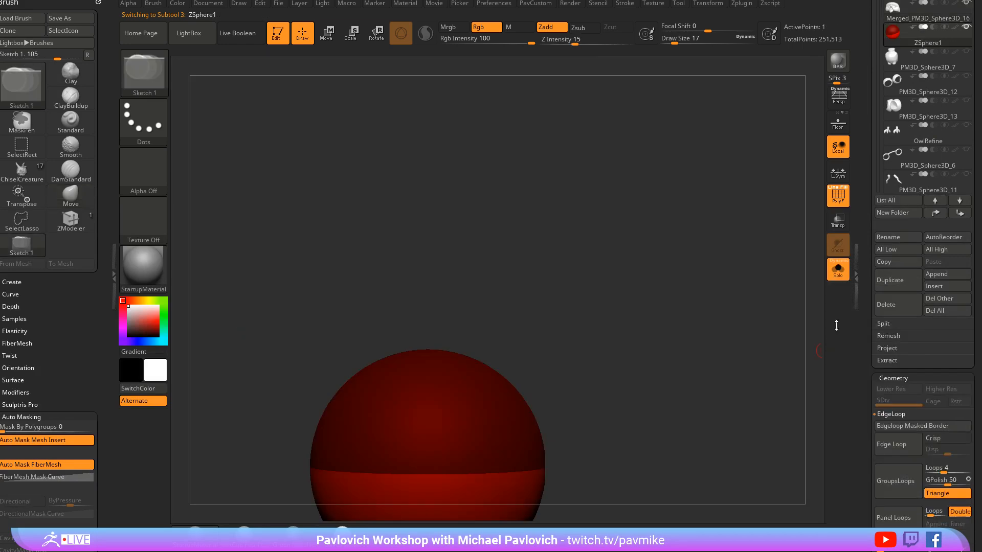
Step: Turn off Solo, enable transparency, and scale the ZSphere down and move it so that it sits inside the mask
{"action": "left_click_drag", "start_coordinate": [860, 126], "coordinate": [864, 232]}
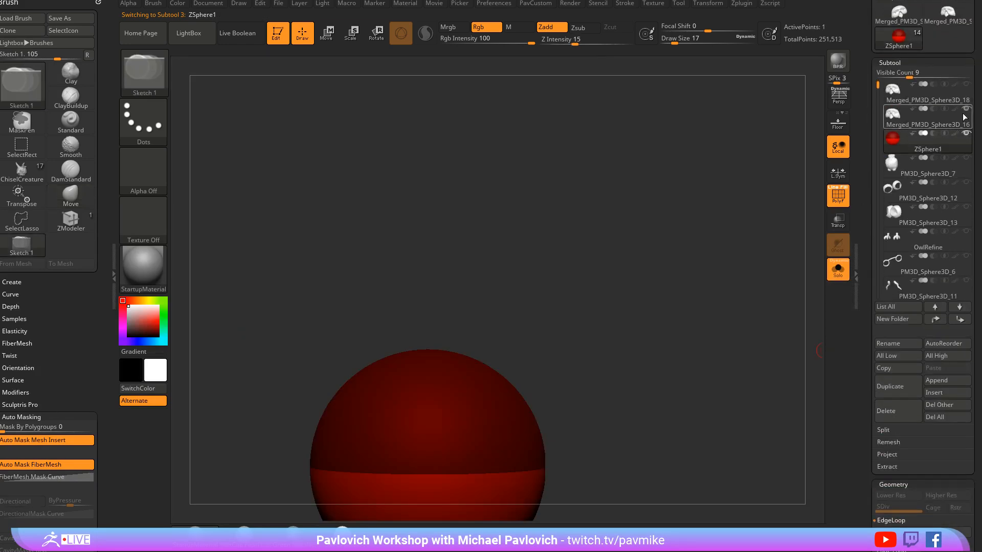
{"action": "left_click", "coordinate": [837, 269]}
{"action": "left_click_drag", "start_coordinate": [683, 302], "coordinate": [641, 317]}
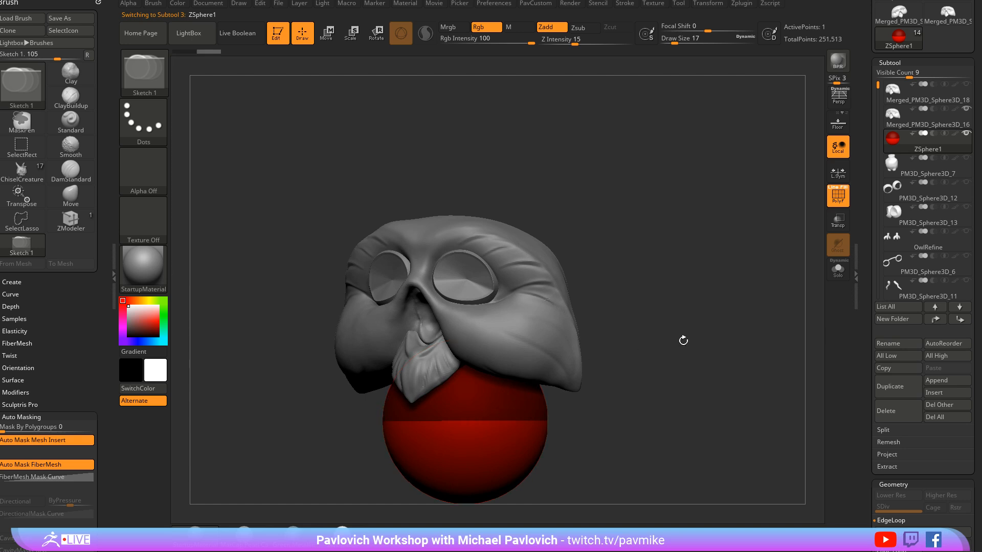
{"action": "left_click_drag", "start_coordinate": [683, 340], "coordinate": [583, 302], "text": "alt"}
{"action": "left_click", "coordinate": [835, 222]}
{"action": "key", "text": "e"}
{"action": "left_click_drag", "start_coordinate": [545, 384], "coordinate": [535, 339]}
{"action": "key", "text": "w"}
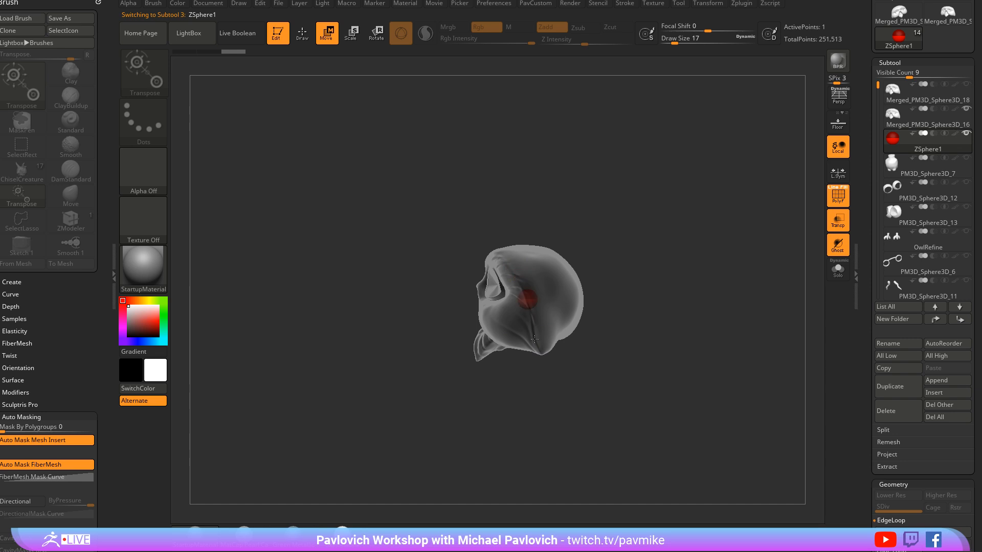
{"action": "key", "text": "q"}
{"action": "left_click_drag", "start_coordinate": [723, 307], "coordinate": [738, 291]}
{"action": "mouse_move", "coordinate": [738, 290]}
{"action": "left_mouse_down", "text": "alt"}
{"action": "mouse_move", "coordinate": [750, 322]}
{"action": "mouse_move", "coordinate": [738, 264]}
{"action": "left_mouse_up", "text": "alt"}
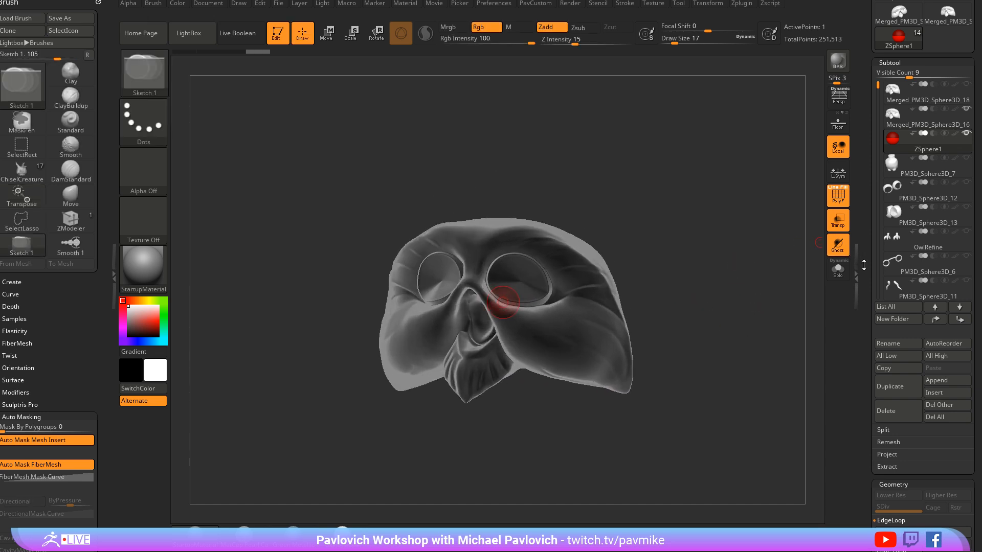
Step: Turn off transparency and select the cloned low-poly mask as the ZSphere's topology mesh
{"action": "left_click_drag", "start_coordinate": [861, 290], "coordinate": [865, 77]}
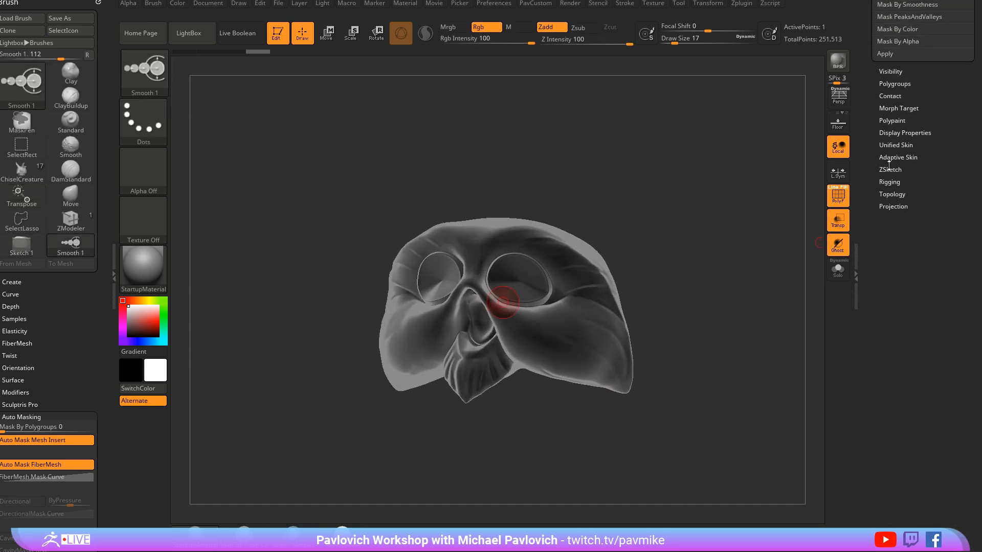
{"action": "left_click", "coordinate": [890, 167], "text": "shift"}
{"action": "key", "text": "grave"}
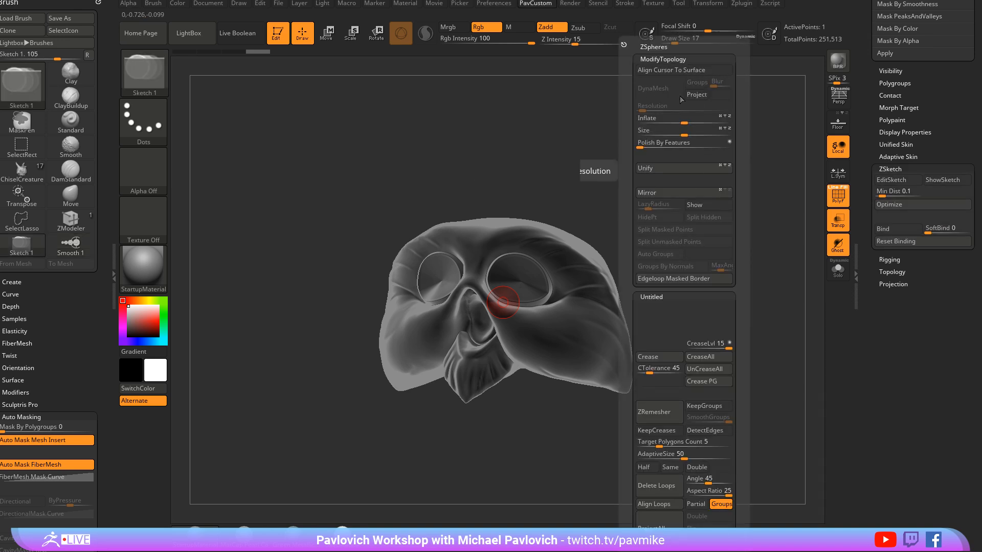
{"action": "left_click", "coordinate": [837, 220]}
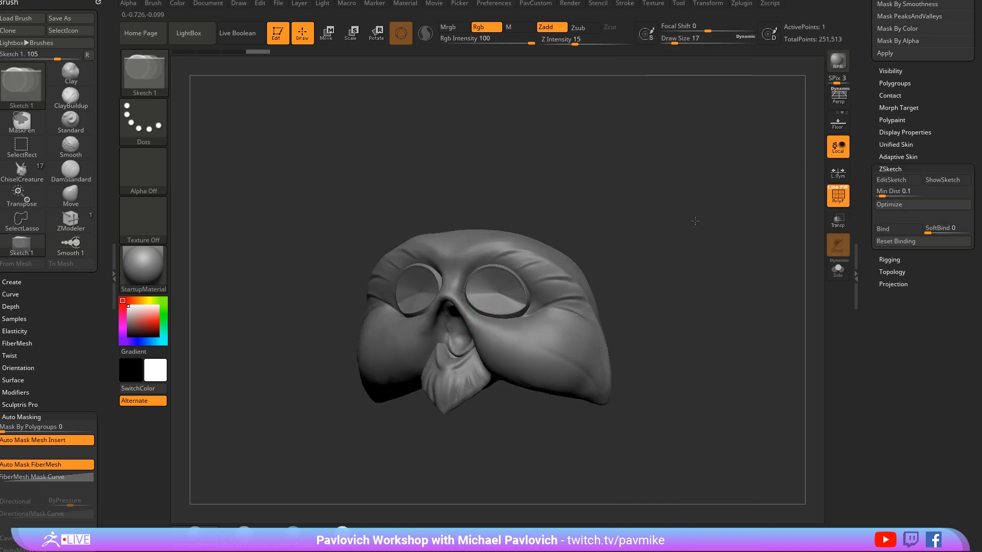
{"action": "left_click_drag", "start_coordinate": [694, 221], "coordinate": [698, 194]}
{"action": "key", "text": "grave"}
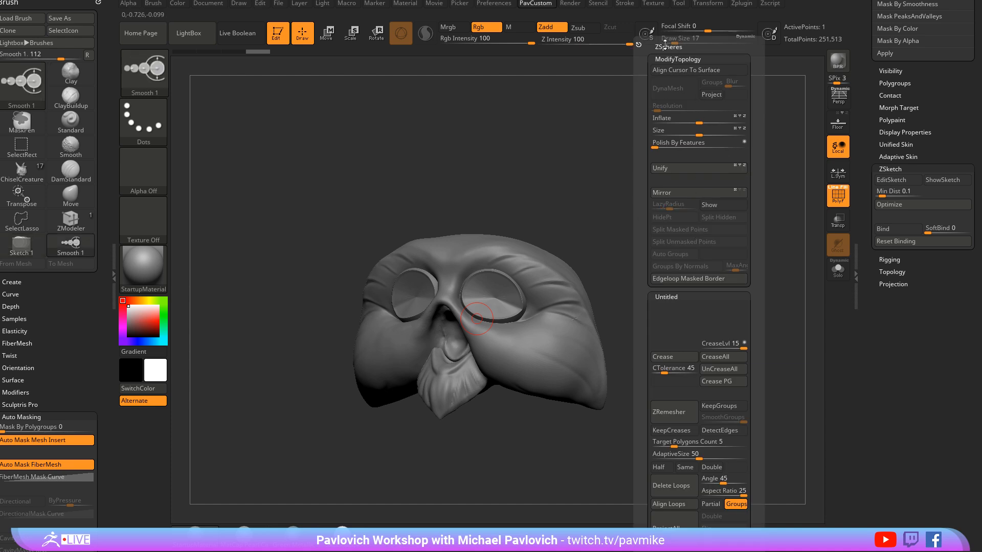
{"action": "left_click", "coordinate": [896, 171], "text": "shift"}
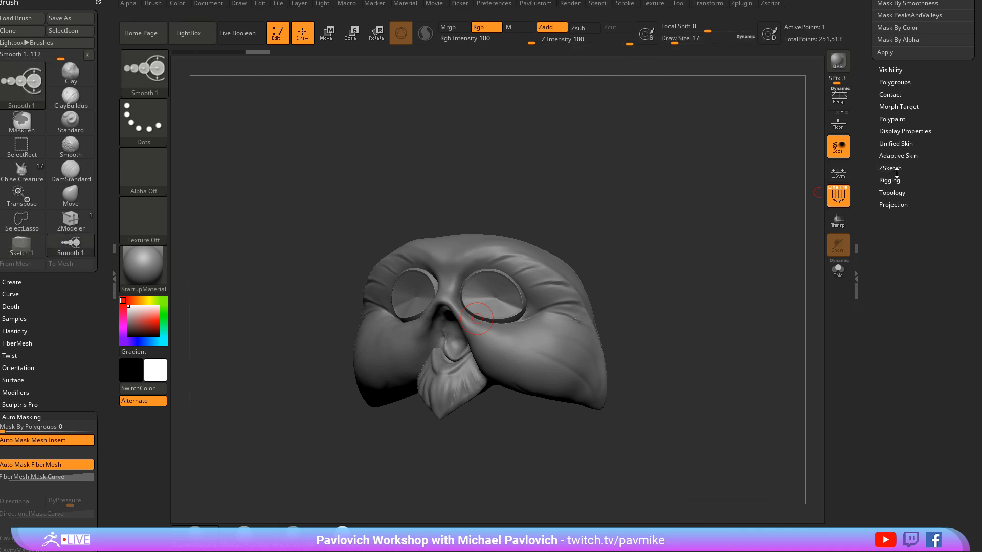
{"action": "left_click", "coordinate": [892, 192], "text": "shift"}
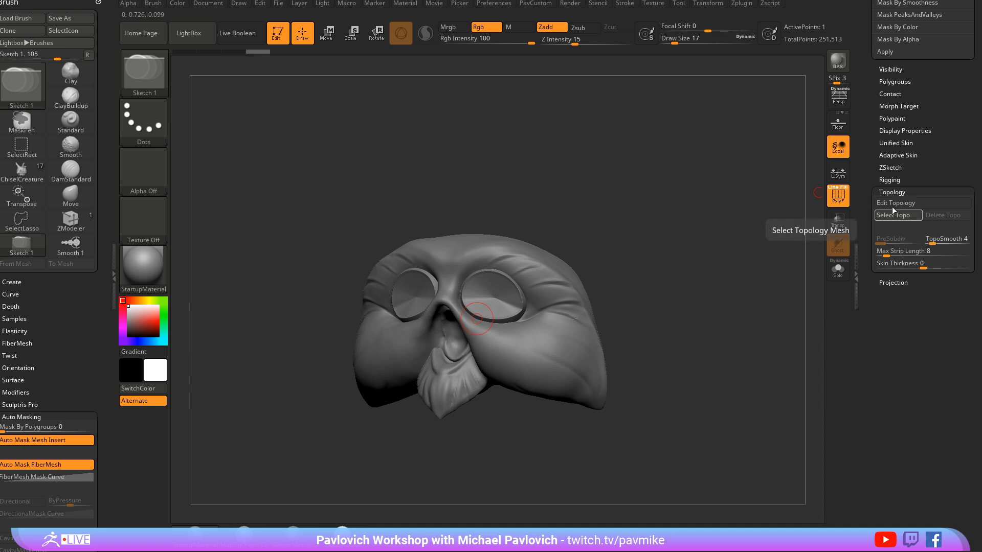
{"action": "left_click", "coordinate": [894, 215]}
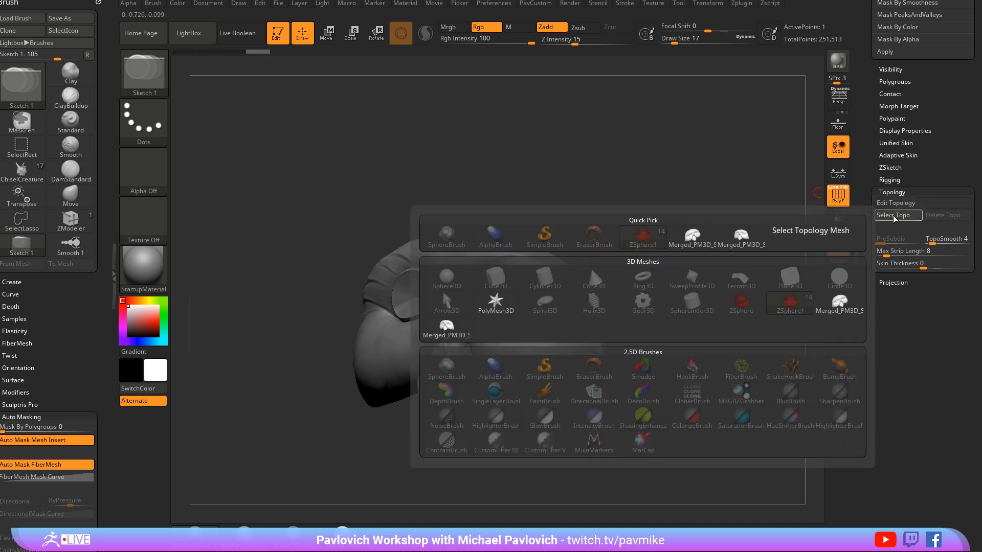
{"action": "left_click", "coordinate": [740, 241]}
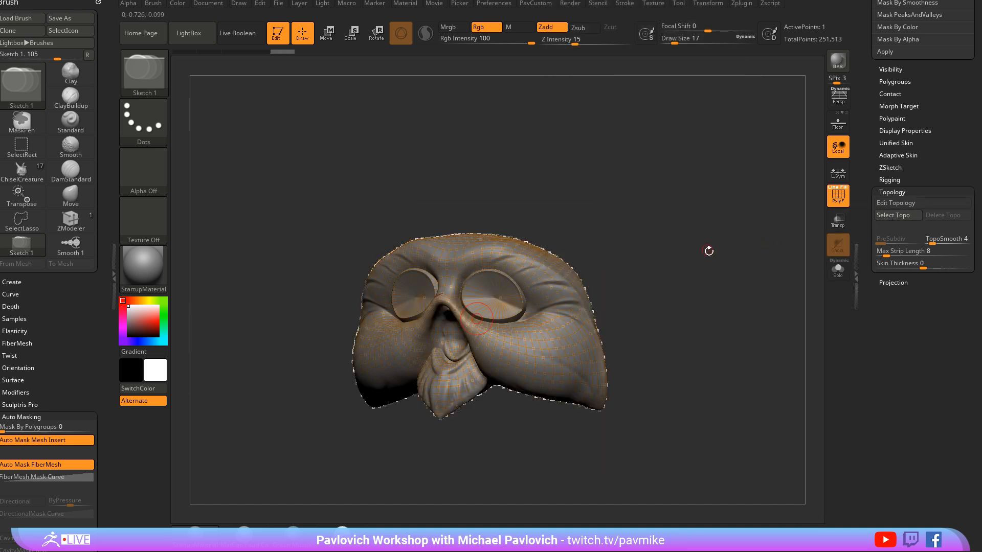
Step: Switch the material to MatCap Pearl Cavity and set a darker grey colour for the mask
{"action": "left_click_drag", "start_coordinate": [708, 251], "coordinate": [701, 254]}
{"action": "left_click", "coordinate": [244, 531]}
{"action": "left_click_drag", "start_coordinate": [138, 325], "coordinate": [128, 320]}
{"action": "mouse_move", "coordinate": [726, 263]}
{"action": "left_mouse_down", "text": "alt"}
{"action": "mouse_move", "coordinate": [725, 229]}
{"action": "mouse_move", "coordinate": [738, 259]}
{"action": "left_mouse_up", "text": "alt"}
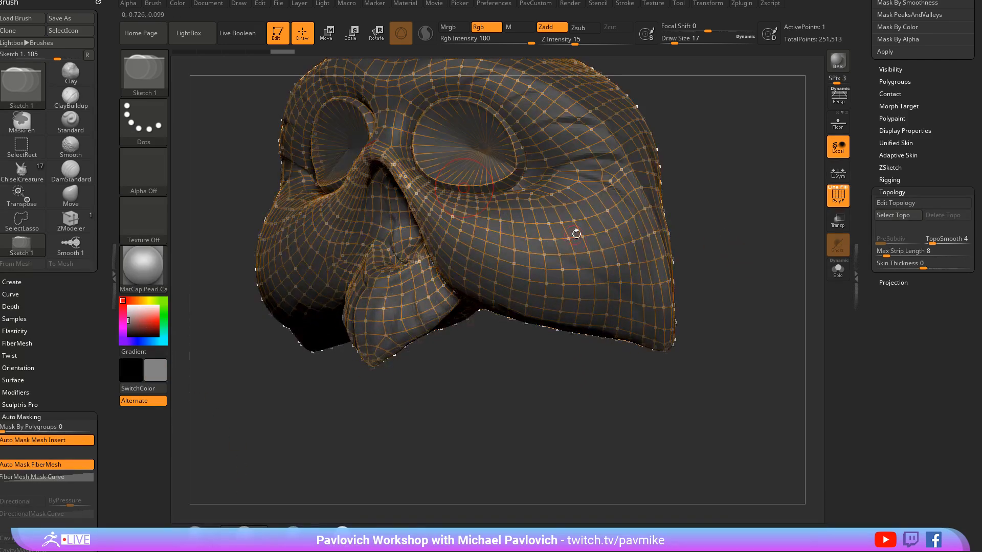
Step: Set the Draw Size to 3 and turn on Edit Topology for the ZSphere
{"action": "mouse_move", "coordinate": [704, 176]}
{"action": "left_mouse_down"}
{"action": "mouse_move", "coordinate": [773, 230]}
{"action": "mouse_move", "coordinate": [696, 228]}
{"action": "left_mouse_up"}
{"action": "key", "text": "s"}
{"action": "left_click", "coordinate": [722, 230]}
{"action": "left_click_drag", "start_coordinate": [658, 279], "coordinate": [691, 226]}
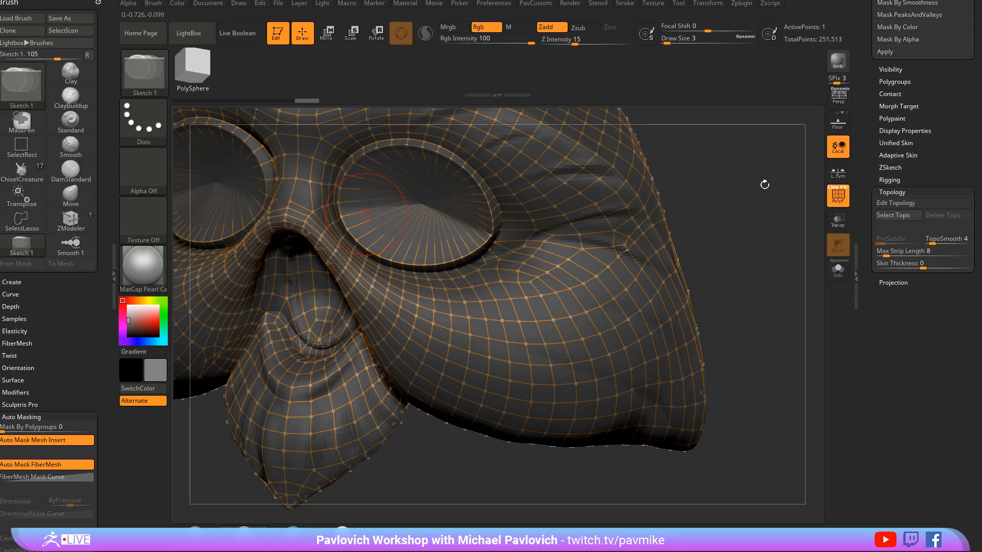
{"action": "left_click", "coordinate": [896, 203]}
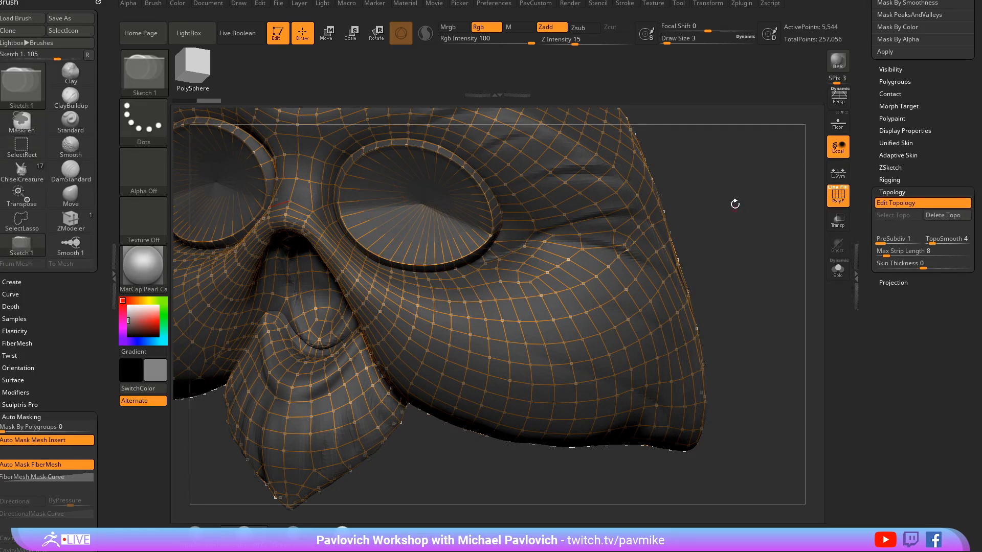
Step: Delete two topology points beside the outer corner of the eye and undo the stray point added on the cheek
{"action": "left_click_drag", "start_coordinate": [735, 204], "coordinate": [605, 248]}
{"action": "left_click_drag", "start_coordinate": [725, 213], "coordinate": [744, 240]}
{"action": "left_click", "coordinate": [510, 262], "text": "alt"}
{"action": "left_click", "coordinate": [541, 246], "text": "alt"}
{"action": "left_click", "coordinate": [472, 288]}
{"action": "key", "text": "ctrl+z"}
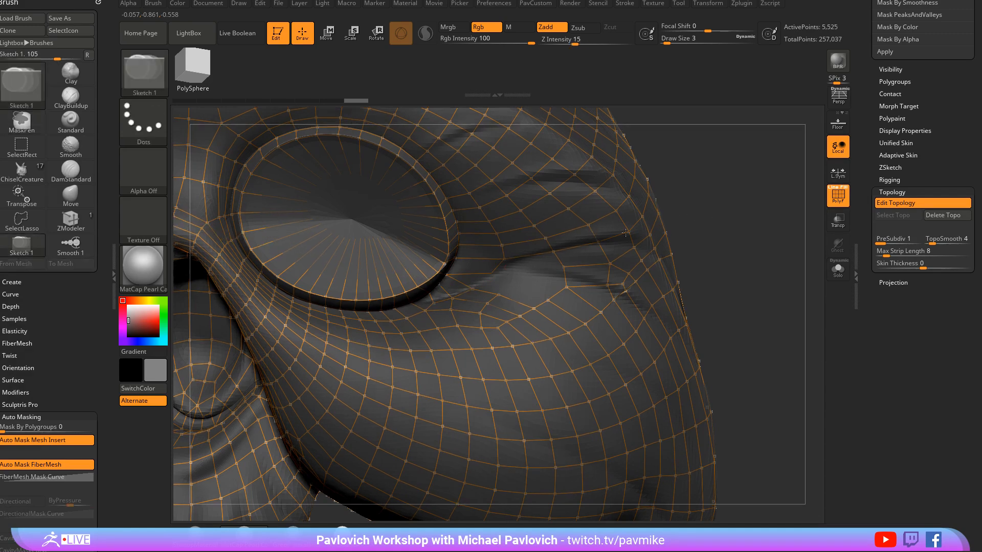
Step: Reposition a topology point beside the eye's outer corner so it borders the open gap more evenly
{"action": "left_click_drag", "start_coordinate": [682, 215], "coordinate": [683, 220]}
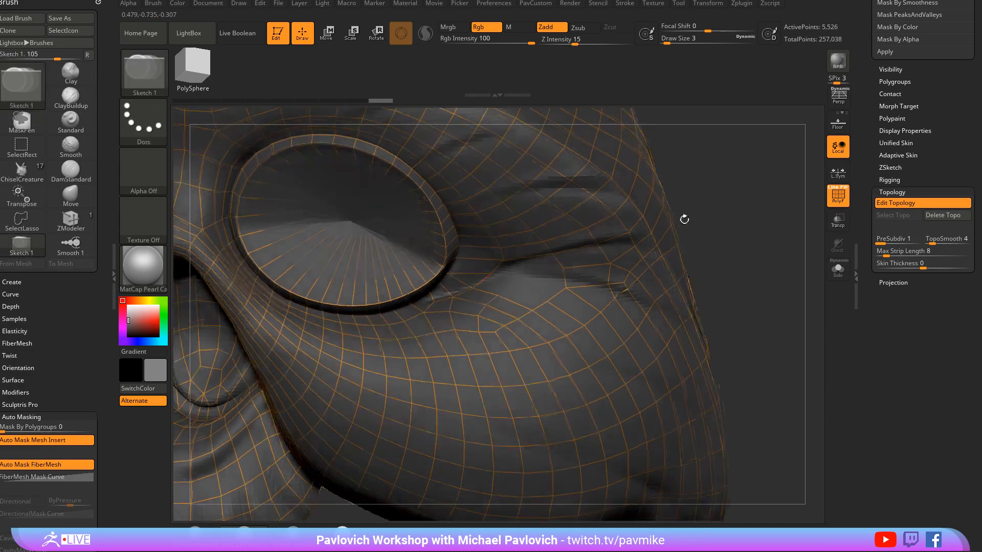
{"action": "key", "text": "w"}
{"action": "left_click_drag", "start_coordinate": [481, 285], "coordinate": [497, 296]}
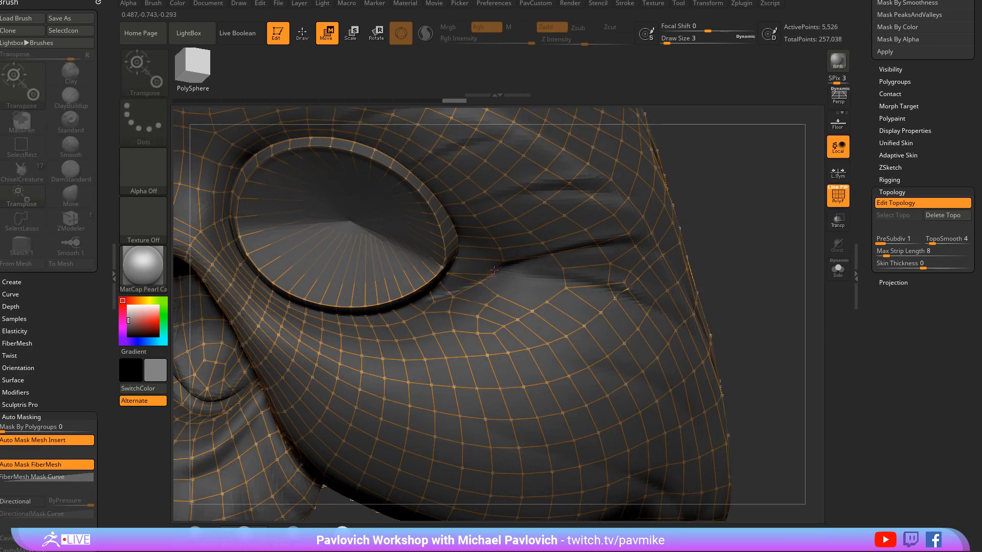
{"action": "left_click", "coordinate": [502, 263]}
{"action": "mouse_move", "coordinate": [743, 228]}
{"action": "left_mouse_down"}
{"action": "mouse_move", "coordinate": [738, 216]}
{"action": "mouse_move", "coordinate": [713, 236]}
{"action": "left_mouse_up"}
Step: Draw new topology edges across the gap beside the eye's outer corner, connecting the surrounding points into polygons
{"action": "key", "text": "q"}
{"action": "left_click", "coordinate": [496, 293]}
{"action": "left_click", "coordinate": [518, 284]}
{"action": "left_click", "coordinate": [525, 254]}
{"action": "left_click", "coordinate": [528, 269]}
{"action": "left_click", "coordinate": [519, 284]}
{"action": "left_click", "coordinate": [546, 297]}
{"action": "left_click", "coordinate": [519, 284]}
{"action": "left_click", "coordinate": [490, 274]}
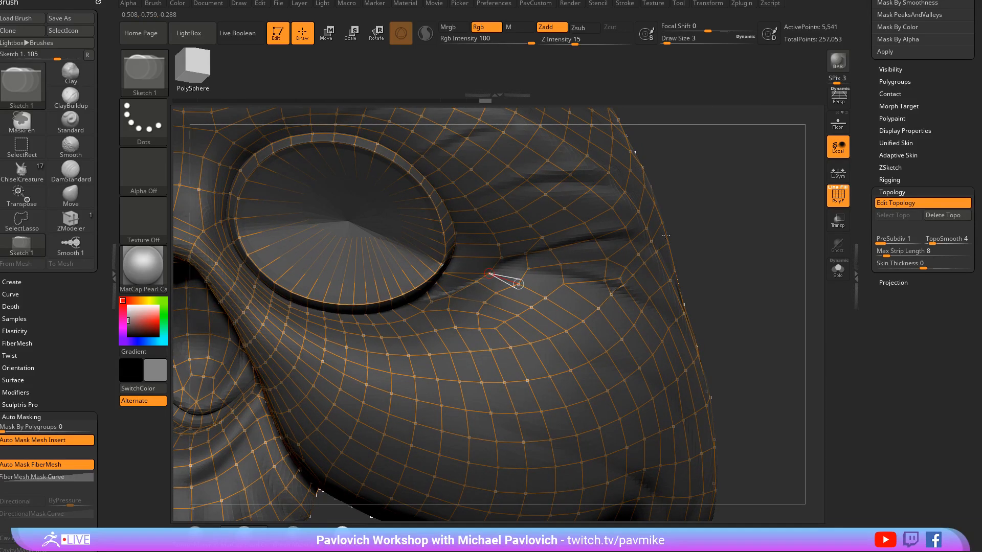
Step: Add another connecting edge just above the new polygons and adjust the position of a neighbouring topology point
{"action": "right_click_drag", "start_coordinate": [494, 272], "coordinate": [489, 270]}
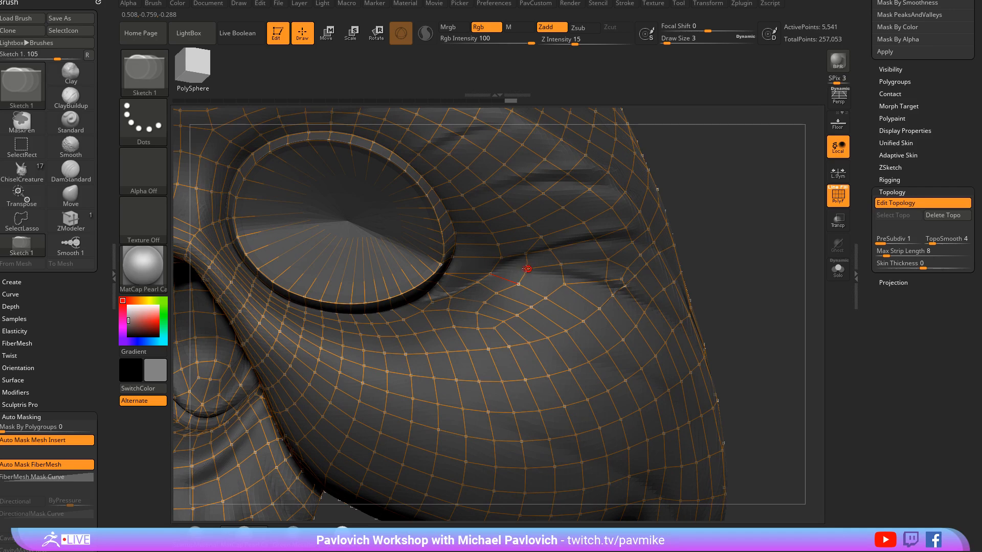
{"action": "left_click", "coordinate": [501, 259]}
{"action": "left_click", "coordinate": [528, 268]}
{"action": "left_click_drag", "start_coordinate": [730, 226], "coordinate": [721, 226]}
{"action": "key", "text": "w"}
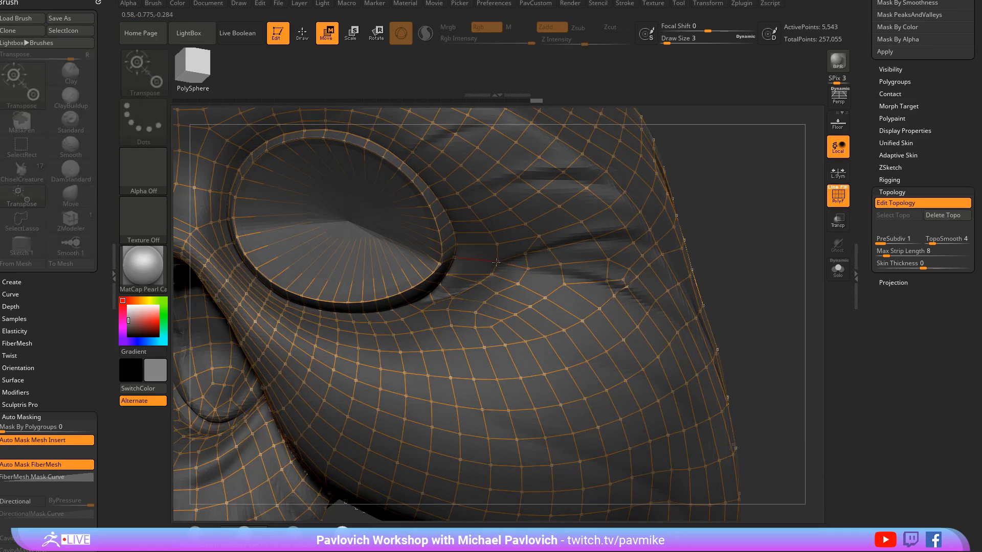
{"action": "left_click_drag", "start_coordinate": [496, 262], "coordinate": [530, 250]}
{"action": "key", "text": "q"}
{"action": "mouse_move", "coordinate": [729, 221]}
{"action": "left_mouse_down"}
{"action": "mouse_move", "coordinate": [762, 223]}
{"action": "mouse_move", "coordinate": [735, 240]}
{"action": "mouse_move", "coordinate": [736, 253]}
{"action": "mouse_move", "coordinate": [674, 241]}
{"action": "left_mouse_up"}
{"action": "left_click", "coordinate": [541, 289]}
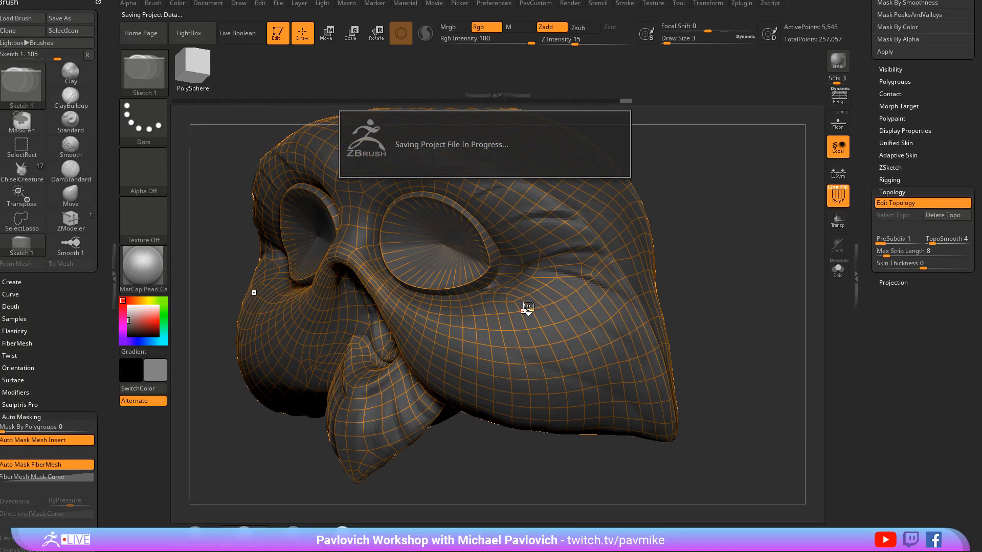
Step: Make an adaptive skin from the edited topology with DynaMesh Resolution 0 and Density 1
{"action": "left_click_drag", "start_coordinate": [719, 228], "coordinate": [767, 243]}
{"action": "key", "text": "3"}
{"action": "key", "text": "3"}
{"action": "left_click", "coordinate": [895, 203]}
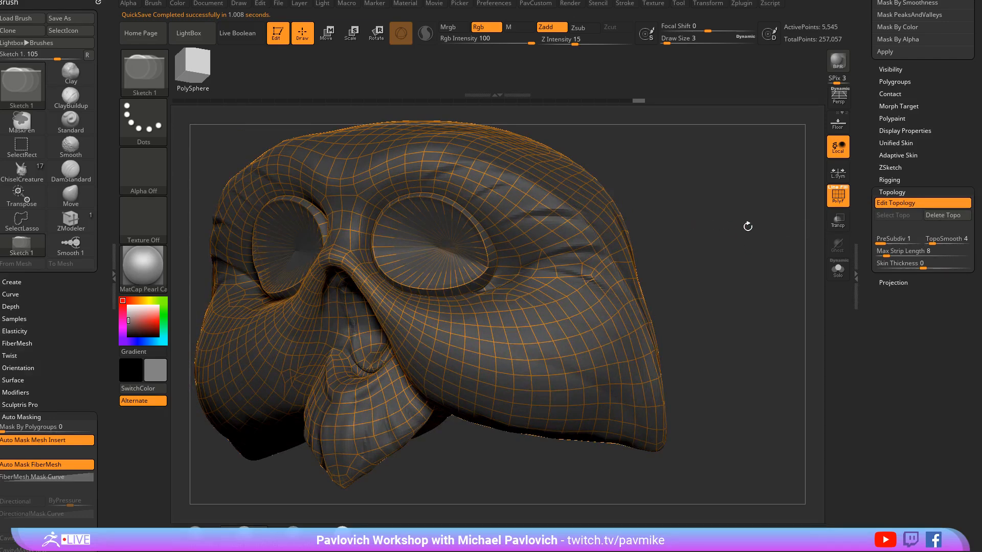
{"action": "left_click", "coordinate": [889, 155]}
{"action": "left_click", "coordinate": [887, 176]}
{"action": "type", "text": "0"}
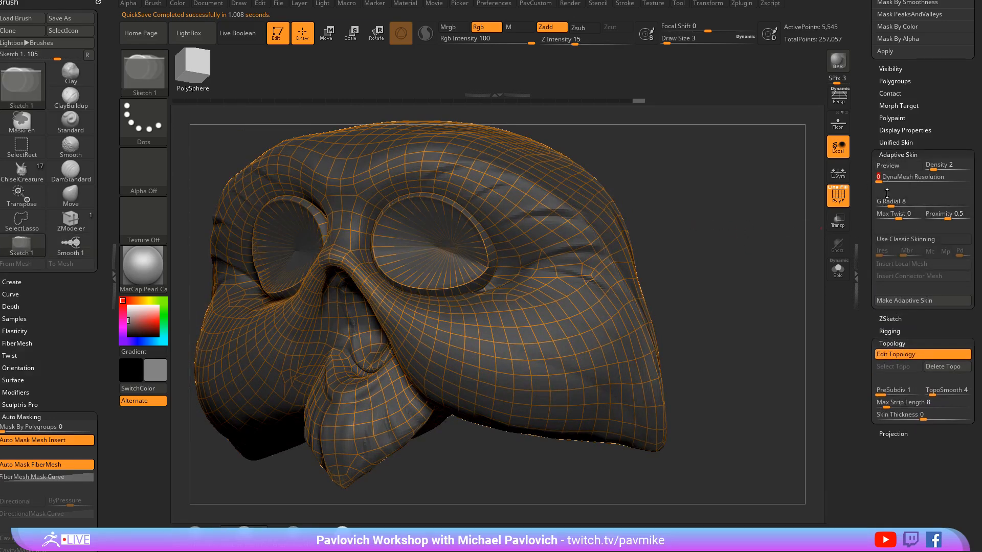
{"action": "left_click", "coordinate": [937, 166]}
{"action": "type", "text": "1"}
{"action": "left_click", "coordinate": [922, 301]}
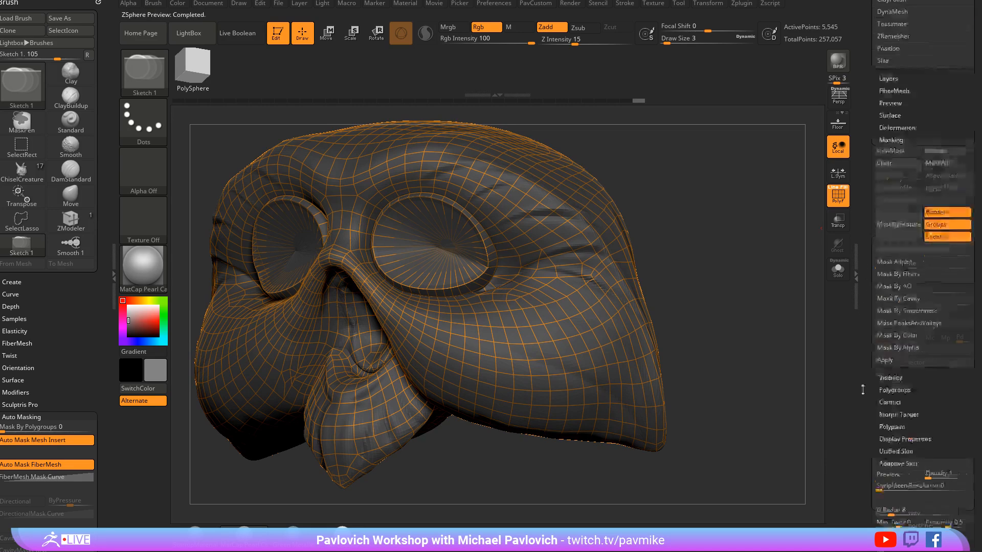
Step: Delete the ZSphere subtool and insert the new adaptive skin below Merged_PM3D_Sphere3D_16
{"action": "left_click_drag", "start_coordinate": [868, 201], "coordinate": [870, 221]}
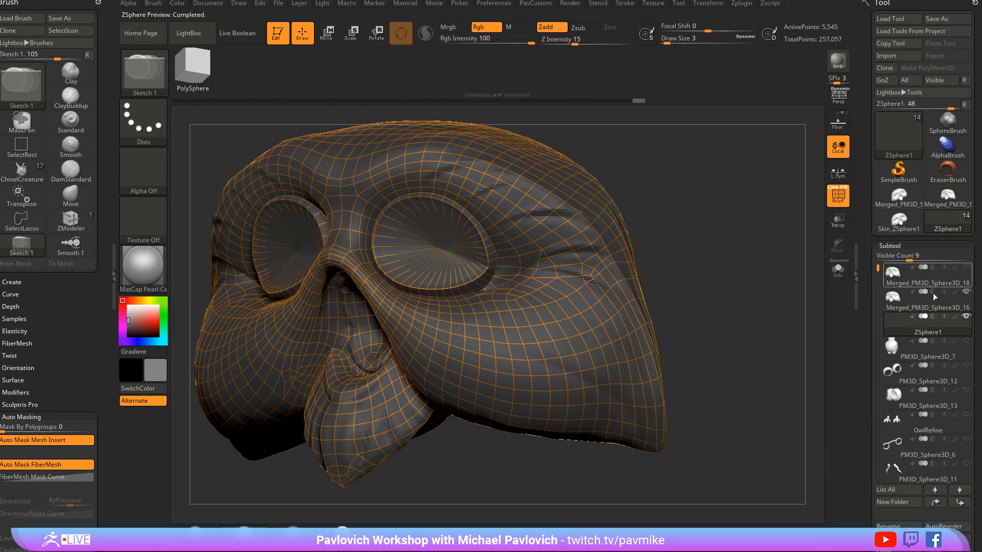
{"action": "left_click_drag", "start_coordinate": [873, 370], "coordinate": [873, 304]}
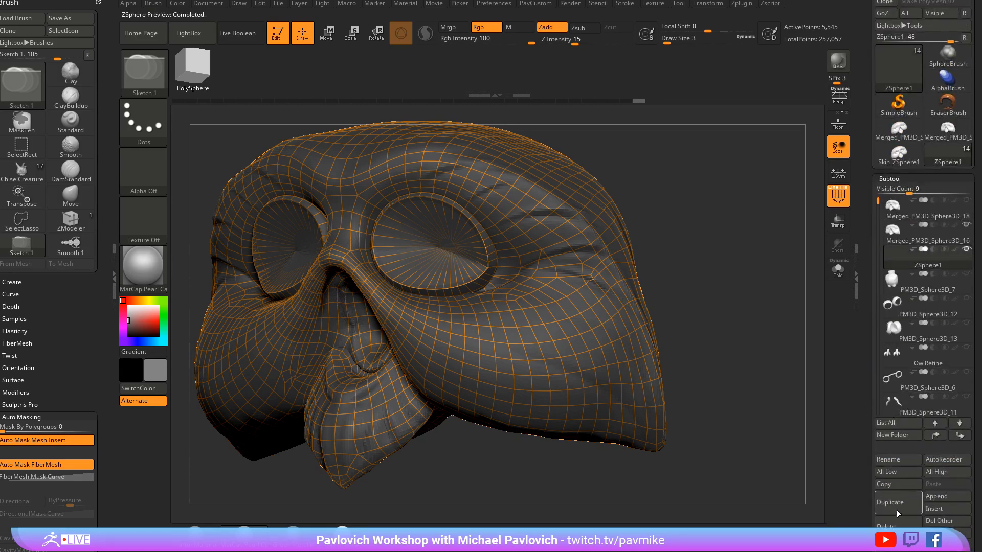
{"action": "left_click", "coordinate": [889, 526]}
{"action": "left_click", "coordinate": [920, 235]}
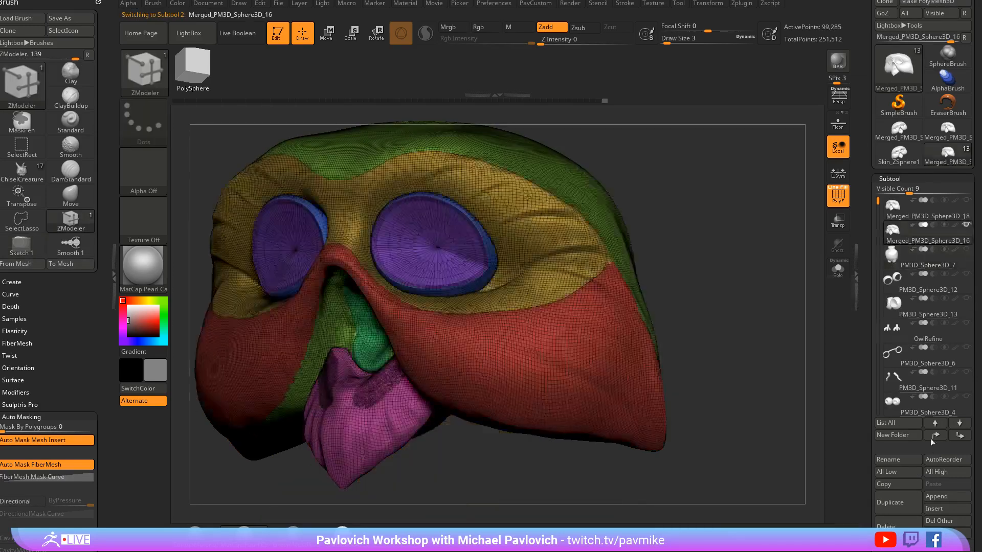
{"action": "left_click", "coordinate": [937, 507]}
{"action": "left_click", "coordinate": [557, 415]}
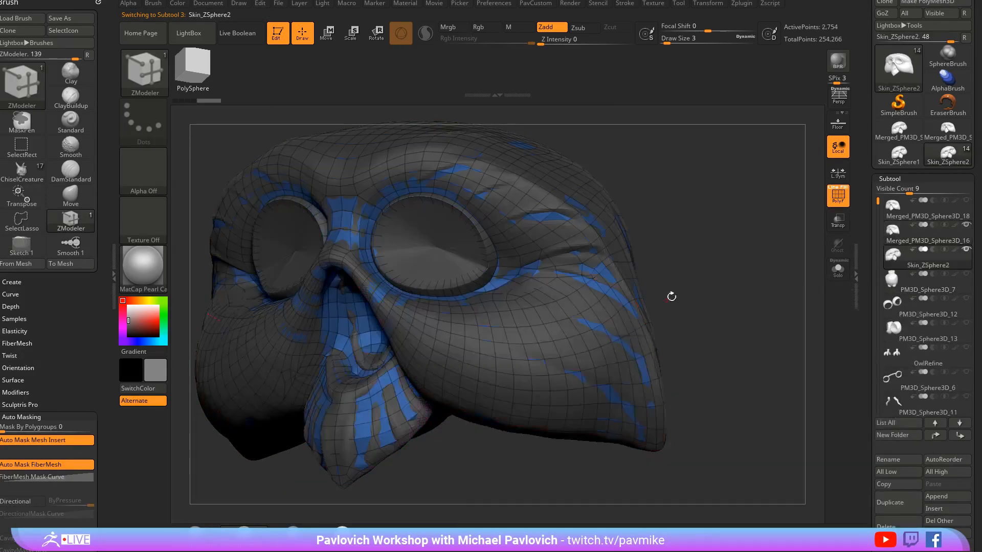
Step: Isolate the inserted skin with Solo and assign fresh polygroups to it, framing the whole mask
{"action": "left_click_drag", "start_coordinate": [670, 294], "coordinate": [746, 268]}
{"action": "left_click", "coordinate": [839, 272]}
{"action": "left_click_drag", "start_coordinate": [807, 268], "coordinate": [669, 241]}
{"action": "key", "text": "ctrl+w"}
{"action": "key", "text": "f"}
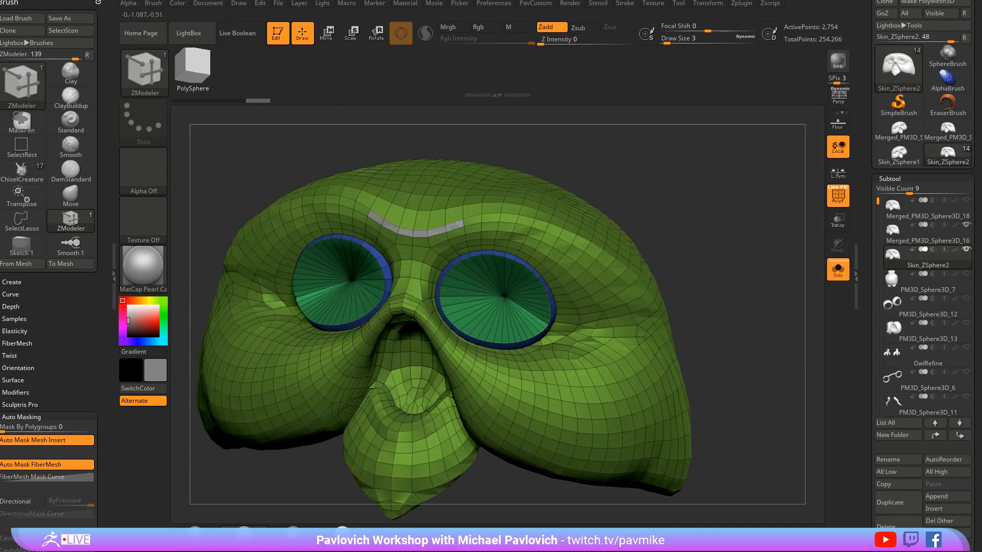
Step: Mark the polygon loop around the eye area, across the brow, under the eyes and over the nose bridge, hiding marked faces
{"action": "mouse_move", "coordinate": [495, 221]}
{"action": "left_mouse_down", "text": "alt"}
{"action": "mouse_move", "coordinate": [544, 225]}
{"action": "mouse_move", "coordinate": [596, 252]}
{"action": "mouse_move", "coordinate": [632, 280]}
{"action": "mouse_move", "coordinate": [648, 312]}
{"action": "mouse_move", "coordinate": [621, 349]}
{"action": "mouse_move", "coordinate": [524, 364]}
{"action": "left_mouse_up", "text": "alt"}
{"action": "key", "text": "ctrl+shift"}
{"action": "left_click", "coordinate": [552, 349], "text": "ctrl+shift"}
{"action": "right_click_drag", "start_coordinate": [568, 321], "coordinate": [563, 347]}
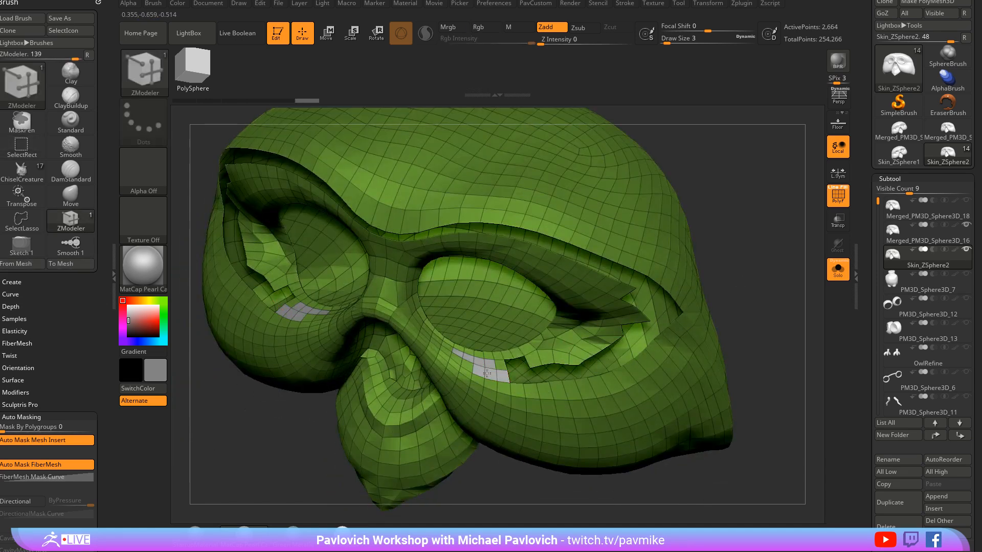
{"action": "left_click_drag", "start_coordinate": [406, 317], "coordinate": [389, 297], "text": "alt"}
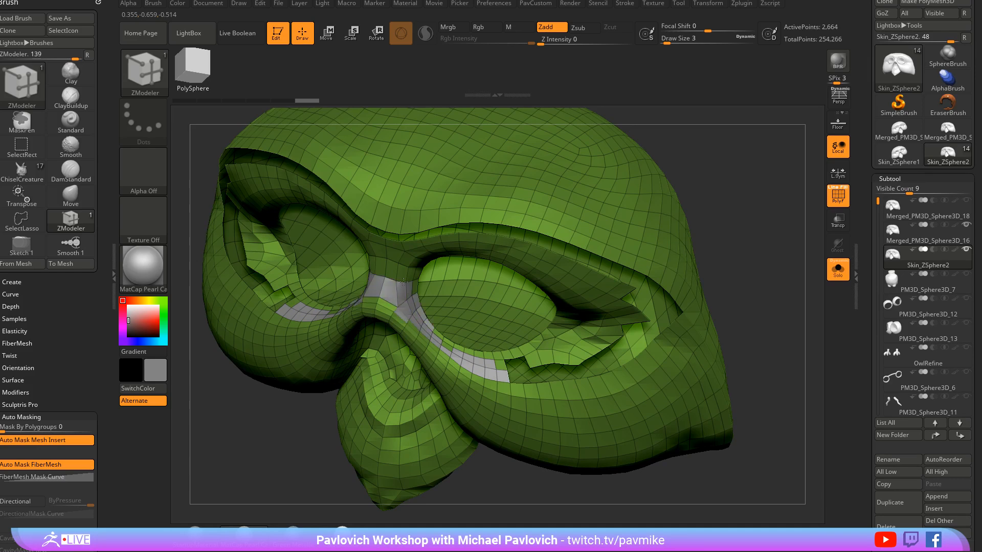
{"action": "left_click_drag", "start_coordinate": [714, 154], "coordinate": [726, 195]}
Step: Hide the rest of the marked loop, run Auto Groups, and unite the loop and inner eye area in one polygroup
{"action": "key", "text": "ctrl+shift"}
{"action": "left_click", "coordinate": [407, 305], "text": "ctrl+alt+shift"}
{"action": "key", "text": "2"}
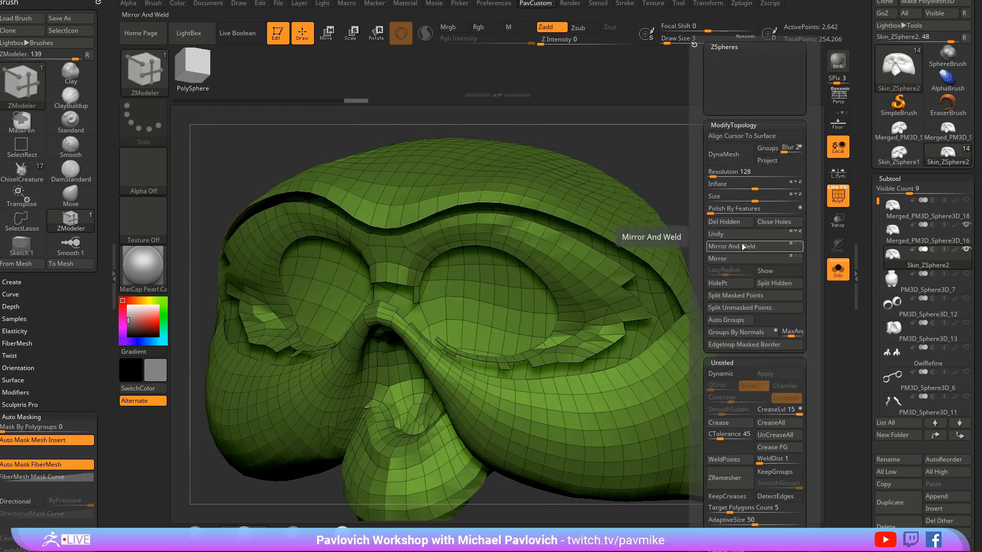
{"action": "left_click", "coordinate": [728, 322]}
{"action": "left_click", "coordinate": [729, 265], "text": "ctrl+shift"}
{"action": "key", "text": "2"}
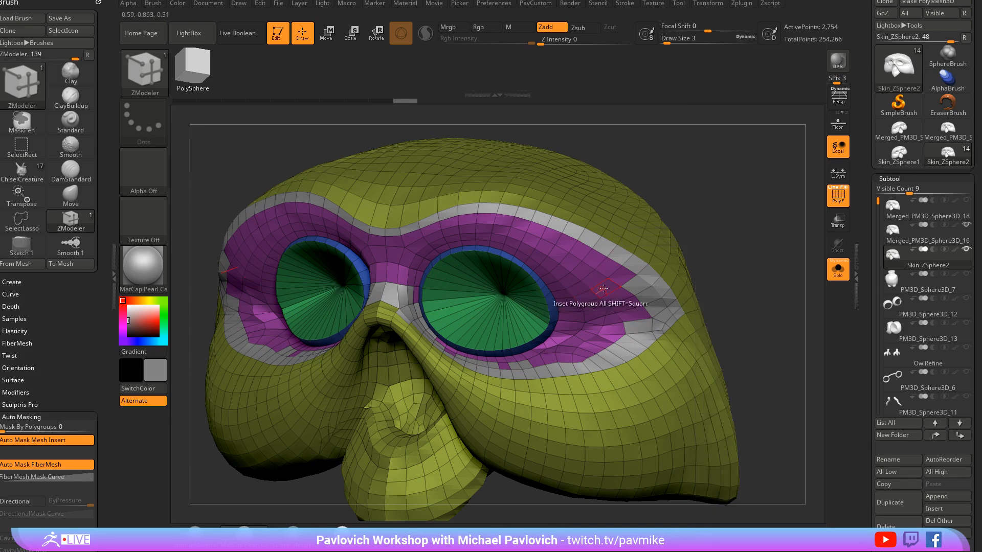
{"action": "left_click", "coordinate": [624, 289], "text": "ctrl+shift"}
{"action": "left_click", "coordinate": [733, 228], "text": "ctrl+shift"}
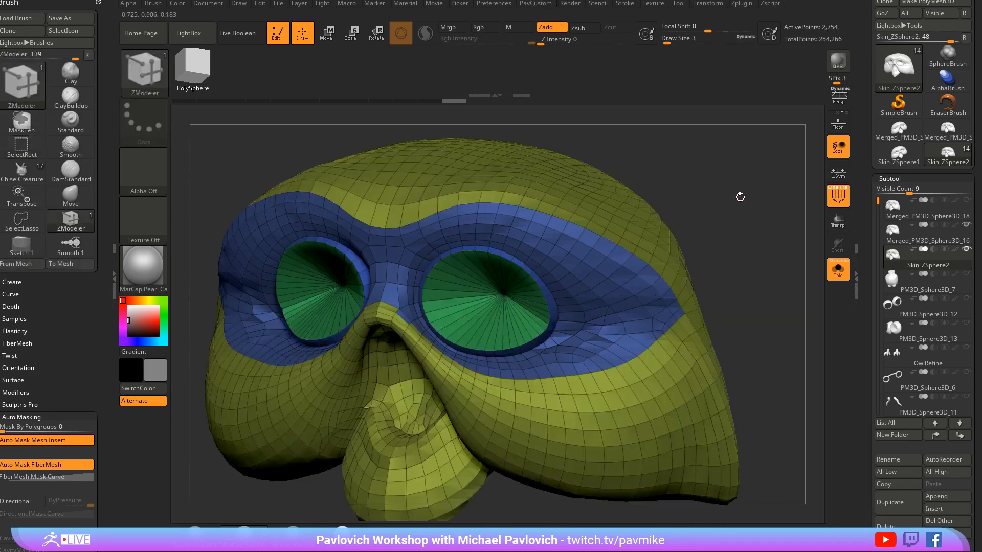
Step: Compare the skin with Merged_PM3D_Sphere3D_18, delete the skin subtool, and select Merged_PM3D_Sphere3D_18
{"action": "left_click_drag", "start_coordinate": [738, 198], "coordinate": [772, 287]}
{"action": "left_click", "coordinate": [911, 220]}
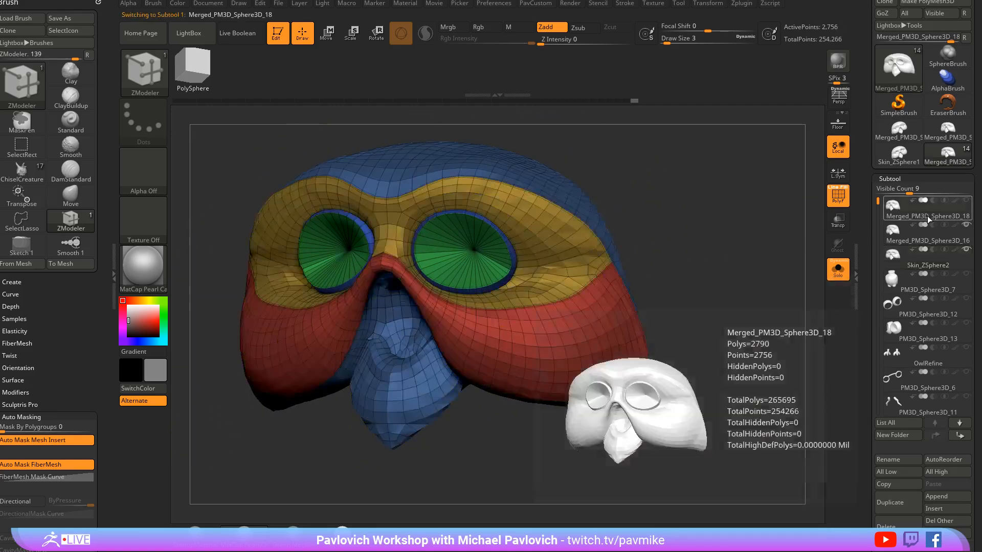
{"action": "left_click", "coordinate": [927, 263]}
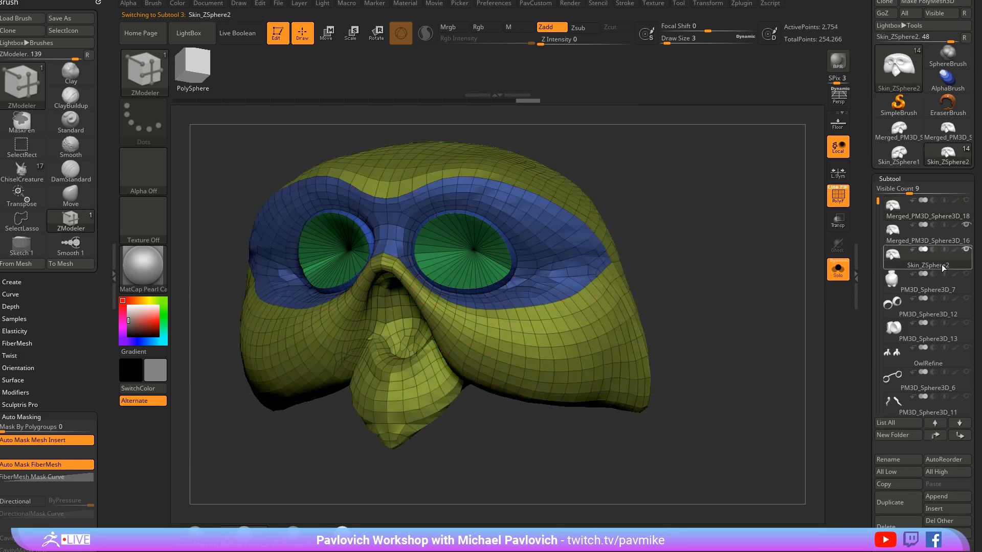
{"action": "scroll", "coordinate": [870, 314], "scroll_direction": "down", "scroll_amount": 3}
{"action": "left_click", "coordinate": [895, 481]}
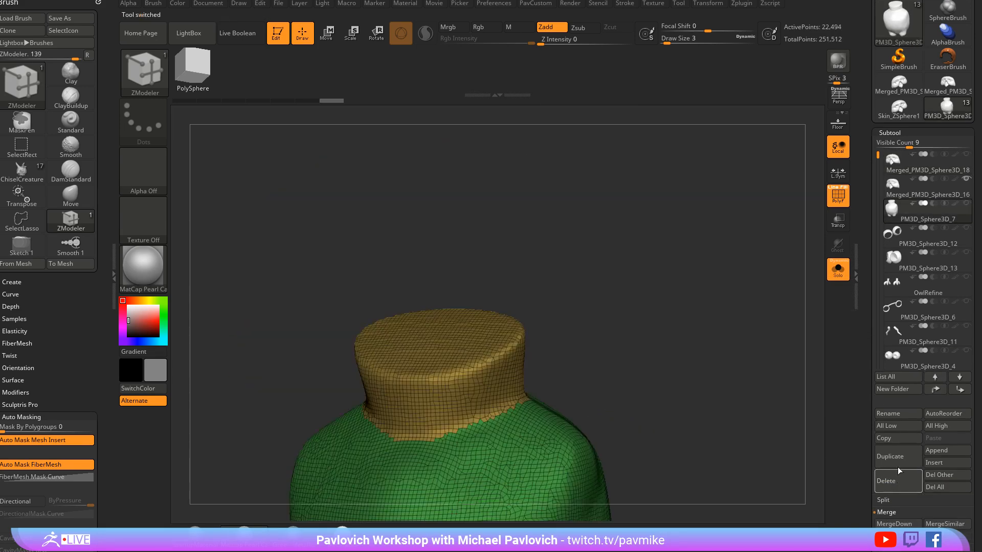
{"action": "left_click", "coordinate": [920, 197]}
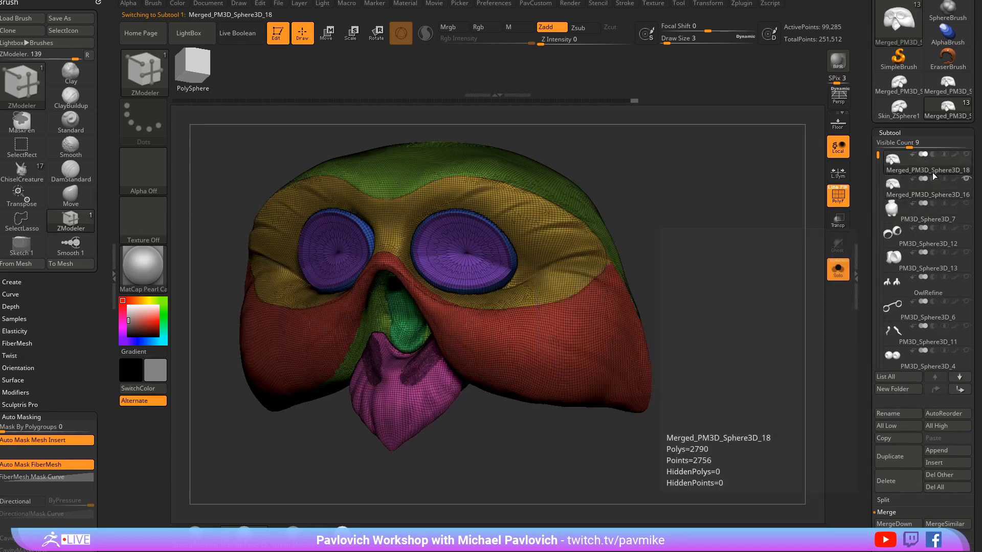
{"action": "left_click", "coordinate": [931, 172]}
Step: Set the Draw Size to 7 for work on the eye rims
{"action": "mouse_move", "coordinate": [688, 258]}
{"action": "left_mouse_down", "text": "shift"}
{"action": "mouse_move", "coordinate": [713, 250]}
{"action": "mouse_move", "coordinate": [709, 263]}
{"action": "left_mouse_up", "text": "shift"}
{"action": "key", "text": "s"}
{"action": "key", "text": "s"}
{"action": "mouse_move", "coordinate": [709, 264]}
{"action": "left_mouse_down"}
{"action": "mouse_move", "coordinate": [763, 289]}
{"action": "mouse_move", "coordinate": [797, 207]}
{"action": "mouse_move", "coordinate": [787, 262]}
{"action": "left_mouse_up"}
{"action": "key", "text": "s"}
{"action": "left_click", "coordinate": [788, 262]}
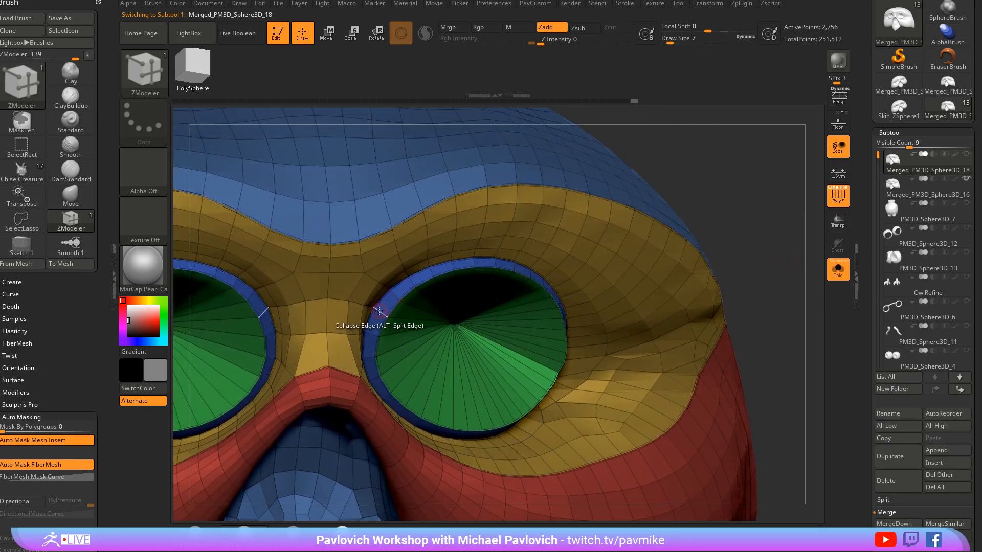
Step: Set the ZModeler edge action to Insert, try an edge loop around the eye rims, and undo it
{"action": "key", "text": "space"}
{"action": "left_click", "coordinate": [367, 260]}
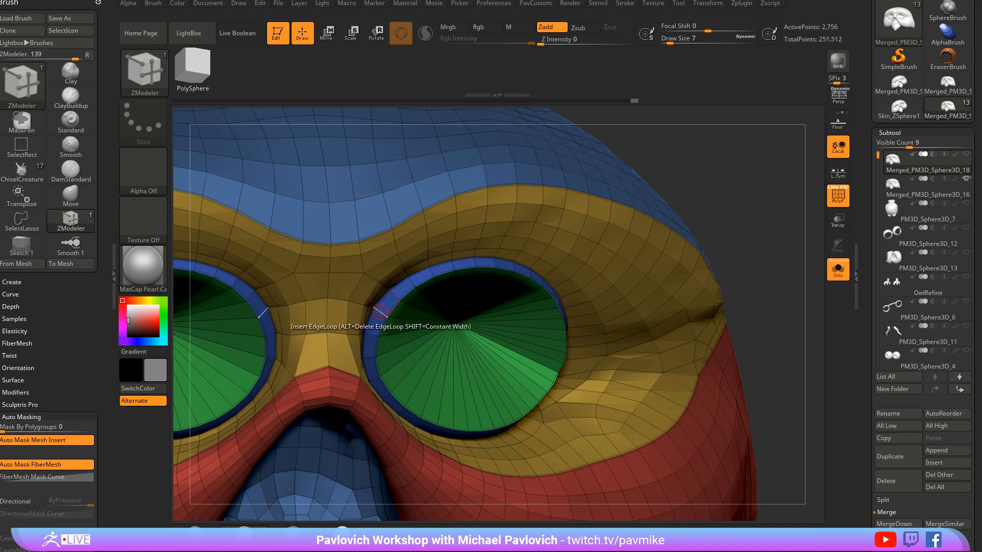
{"action": "left_click", "coordinate": [381, 312]}
{"action": "key", "text": "ctrl+z"}
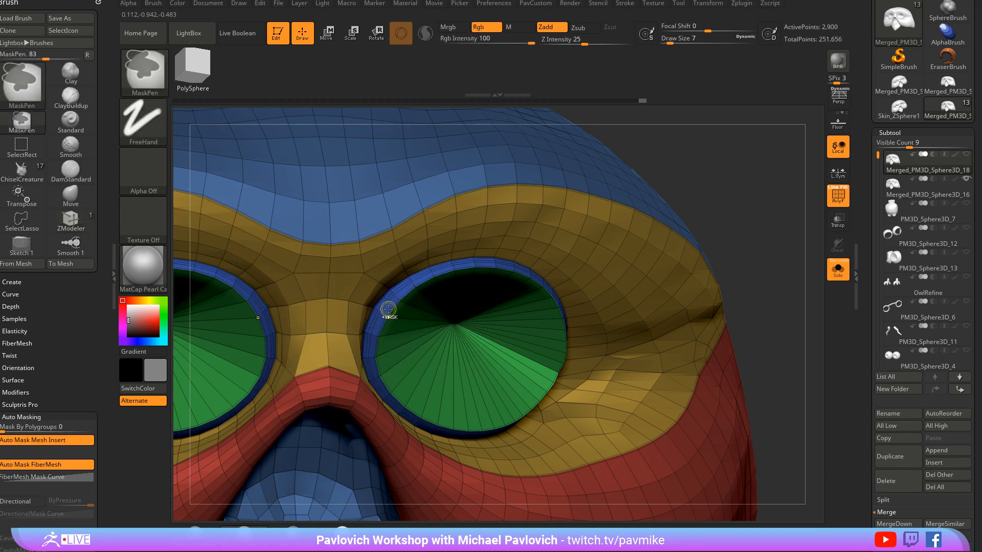
Step: Set Insert to Multiple EdgeLoops with Same Polygroup, try it on the eye rims, and undo the inserted loops
{"action": "key", "text": "space"}
{"action": "left_click", "coordinate": [333, 375]}
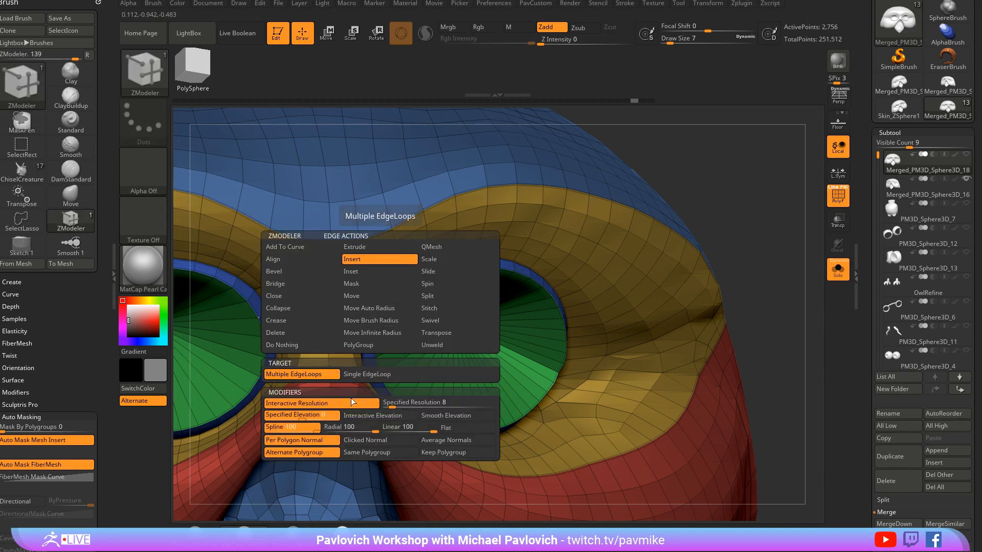
{"action": "left_click", "coordinate": [357, 454]}
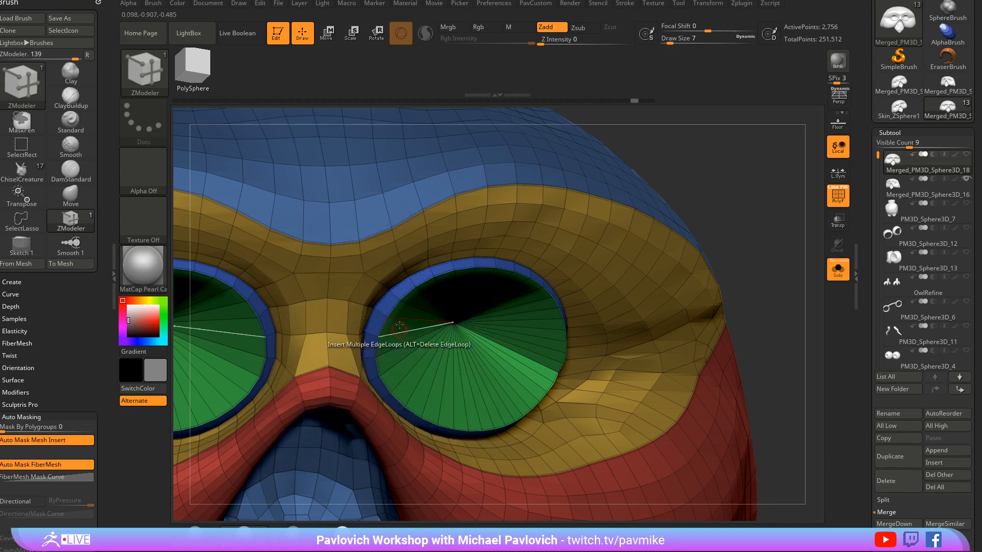
{"action": "left_click", "coordinate": [390, 295]}
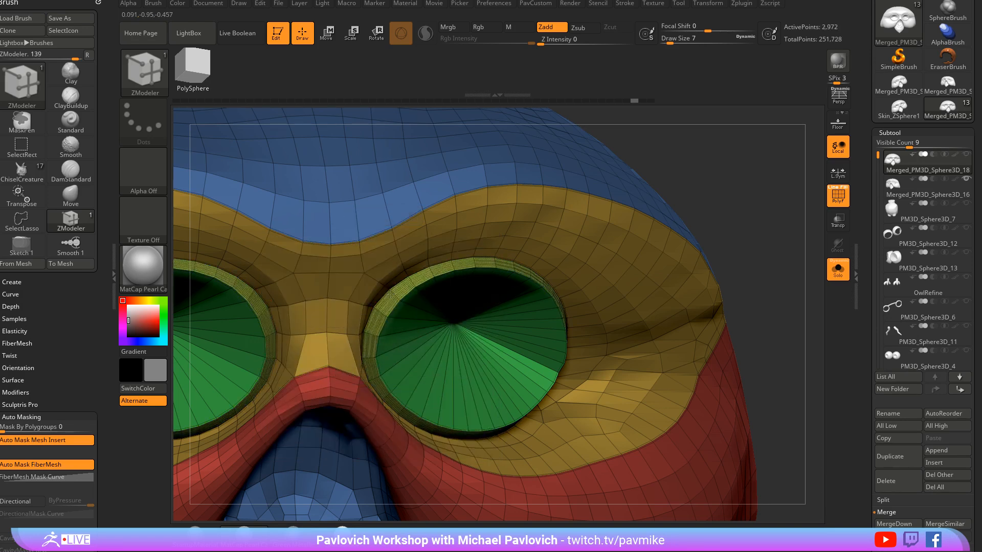
{"action": "key", "text": "ctrl+z"}
Step: Insert multiple edge loops around both eye rims, keeping each rim in a single polygroup
{"action": "key", "text": "space"}
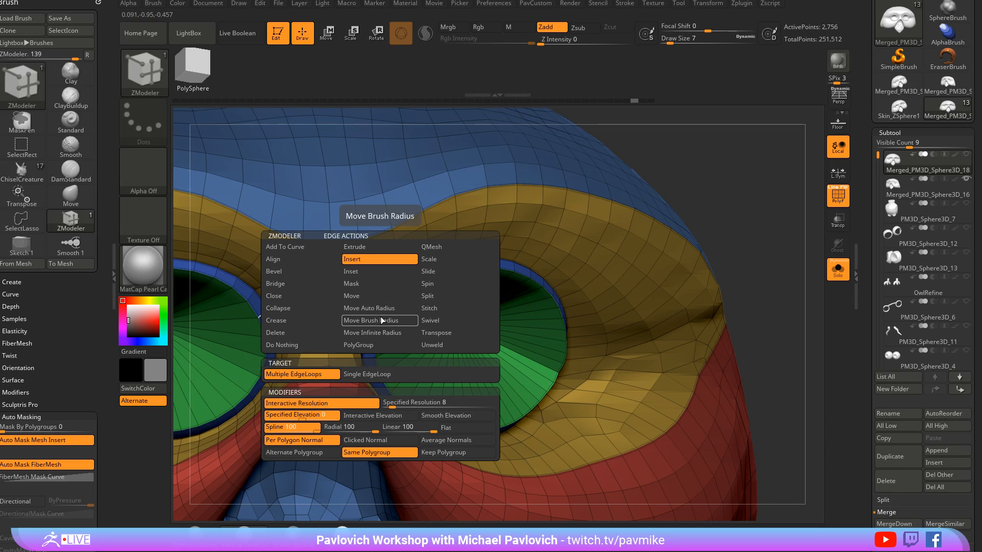
{"action": "left_click", "coordinate": [381, 318]}
{"action": "left_click", "coordinate": [379, 297]}
{"action": "left_click", "coordinate": [381, 292]}
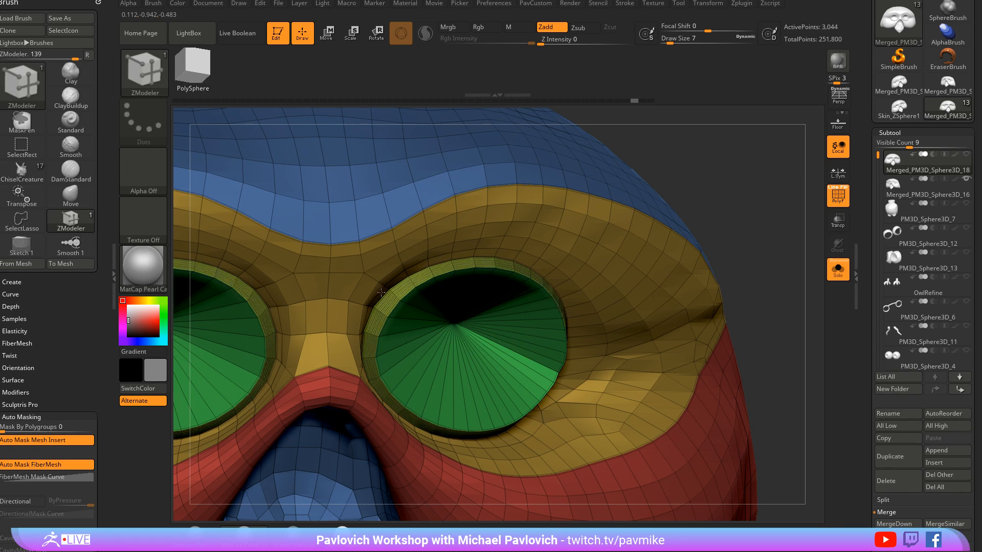
Step: Isolate the eye-rim polygroup, clear all its creases, crease the rims' borders, and show the whole mask again
{"action": "left_click", "coordinate": [406, 291], "text": "ctrl+shift"}
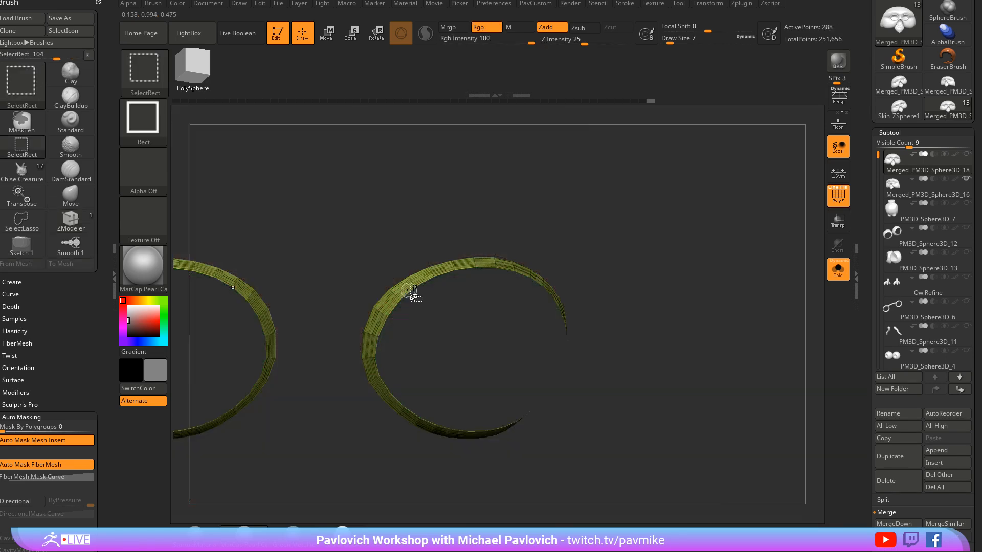
{"action": "key", "text": "space"}
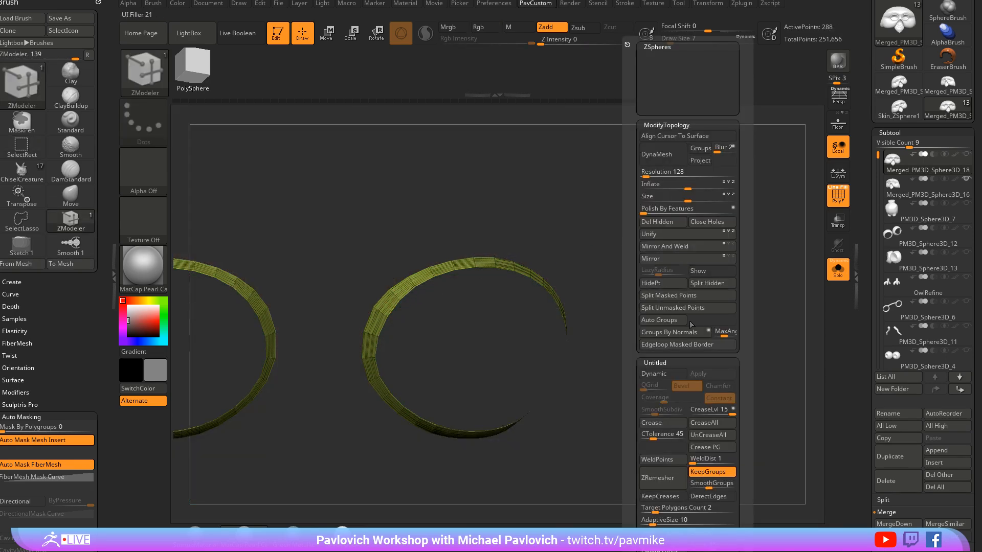
{"action": "left_click", "coordinate": [700, 439]}
{"action": "left_click", "coordinate": [401, 290], "text": "ctrl+shift"}
{"action": "key", "text": "space"}
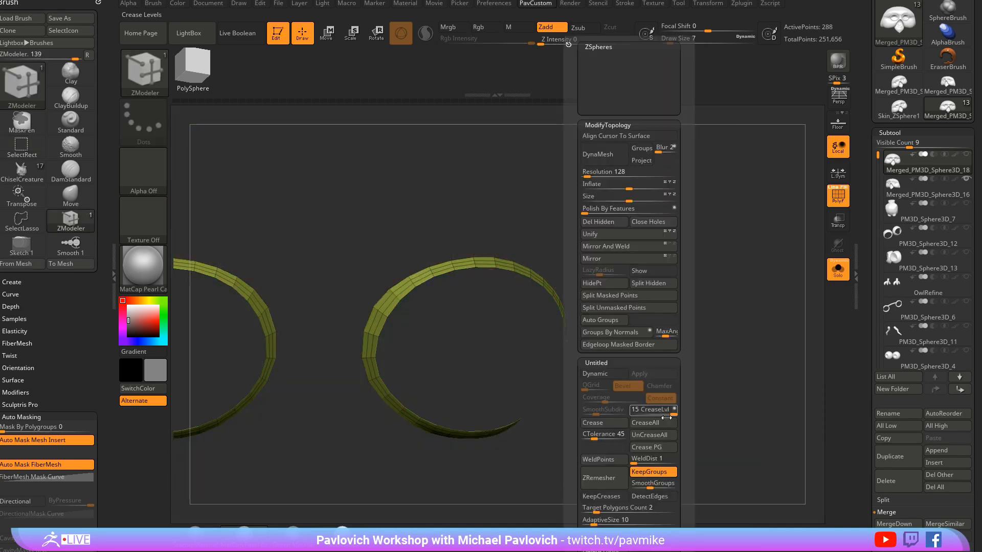
{"action": "left_click", "coordinate": [603, 424]}
{"action": "left_click", "coordinate": [792, 301], "text": "ctrl+shift"}
Step: Compare the retopologized mask with the overlapping Merged_PM3D_Sphere3D_16 subtool and reselect Merged_PM3D_Sphere3D_18
{"action": "right_click_drag", "start_coordinate": [792, 300], "coordinate": [767, 270], "text": "ctrl"}
{"action": "left_click", "coordinate": [846, 270]}
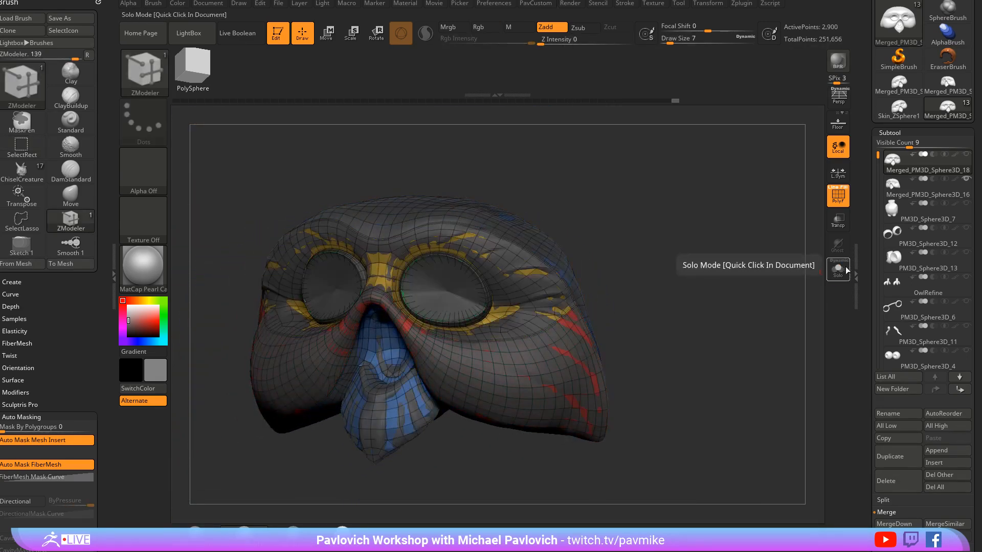
{"action": "left_click", "coordinate": [841, 269]}
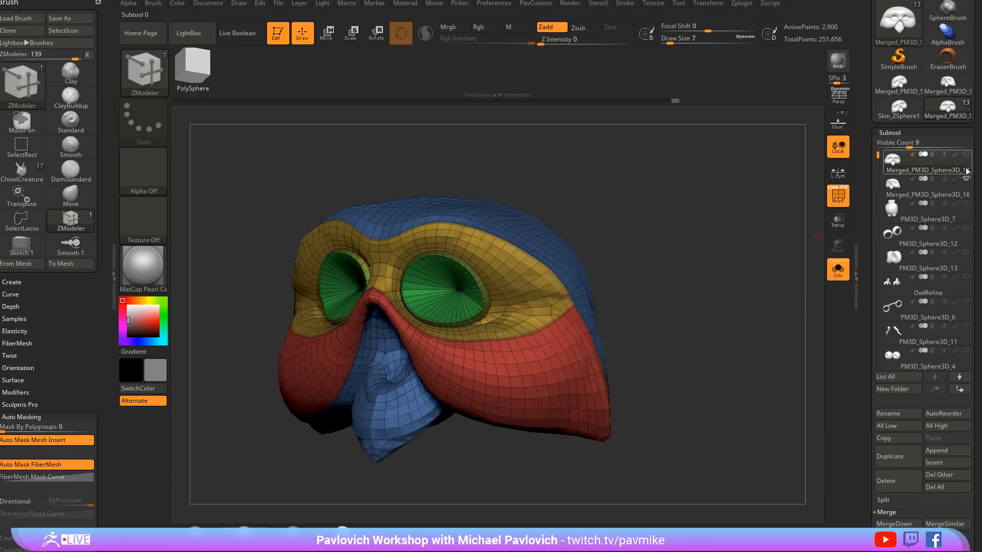
{"action": "left_click", "coordinate": [956, 195]}
{"action": "left_click", "coordinate": [928, 173]}
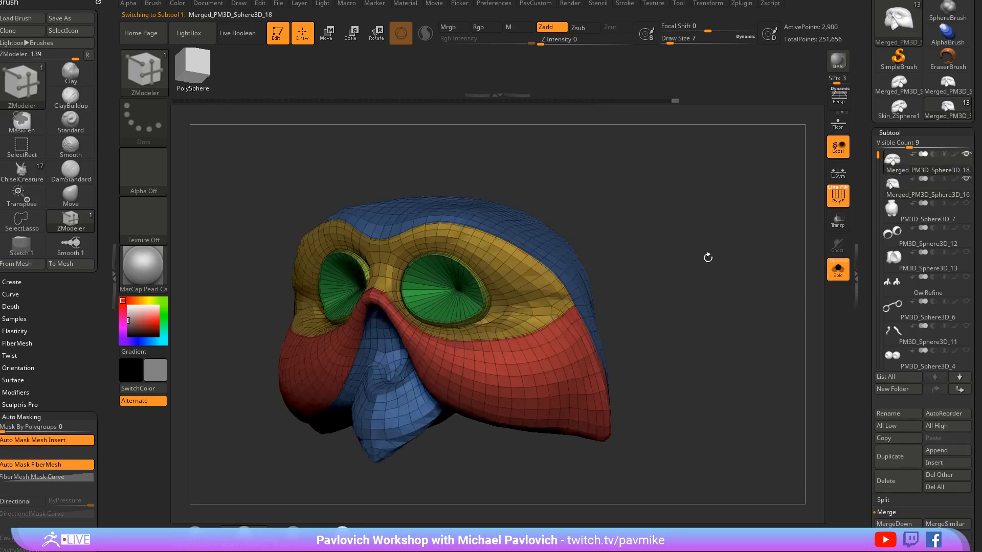
Step: Crease the mask along its polygroup borders and divide the mesh once
{"action": "key", "text": "grave"}
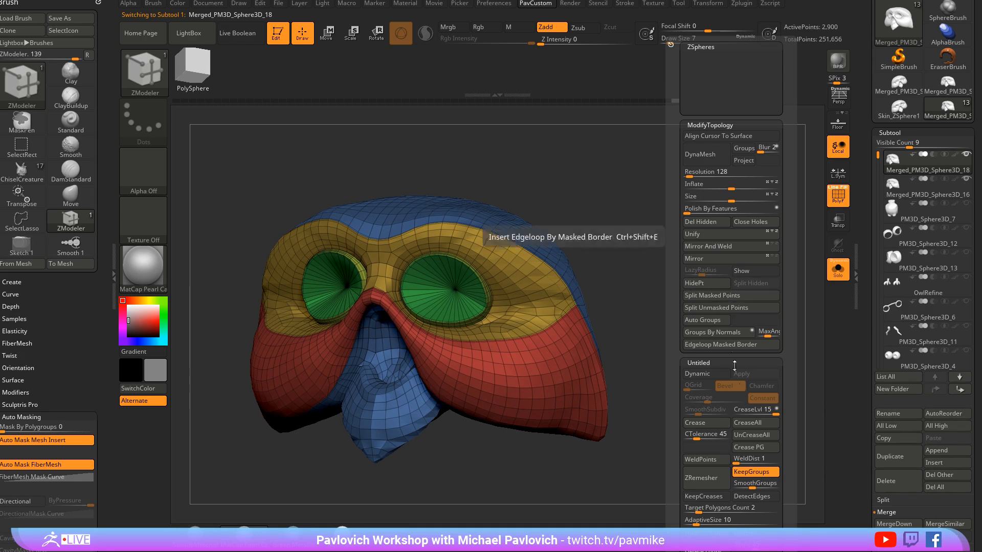
{"action": "left_click", "coordinate": [748, 448]}
{"action": "left_click", "coordinate": [708, 478]}
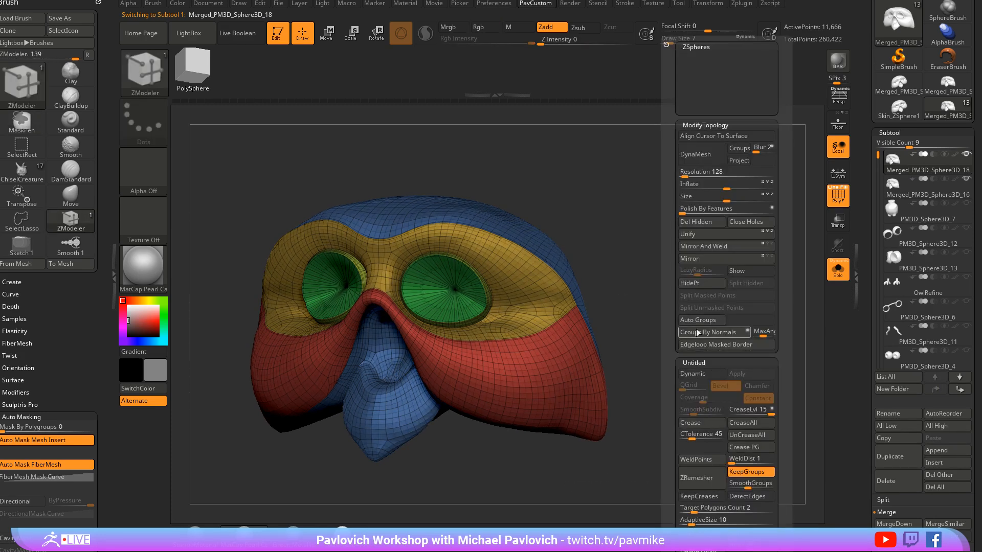
Step: Try projecting the original mask's details onto the whole divided mesh, and undo the projection
{"action": "scroll", "coordinate": [698, 332], "scroll_direction": "down", "scroll_amount": 2}
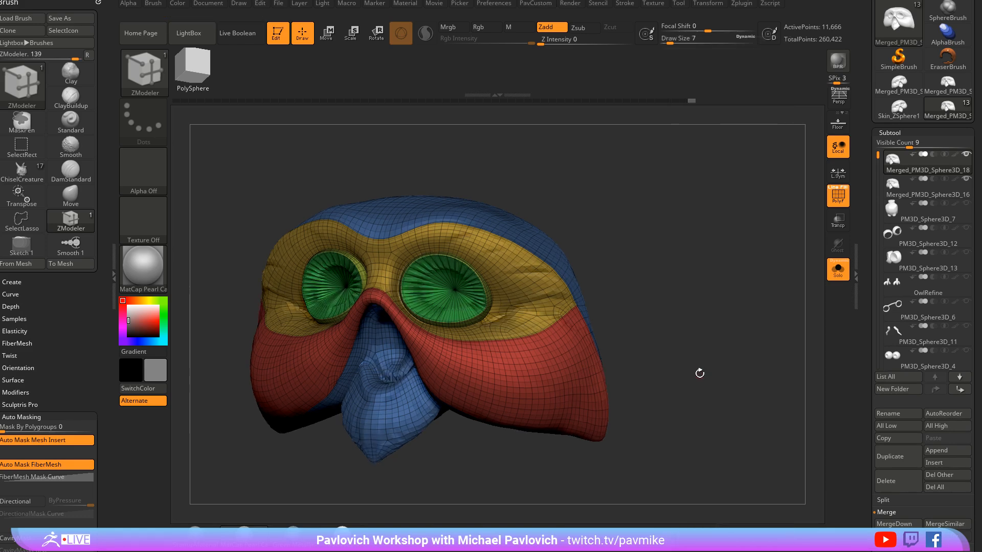
{"action": "key", "text": "ctrl+z"}
{"action": "right_click_drag", "start_coordinate": [680, 235], "coordinate": [680, 264], "text": "ctrl"}
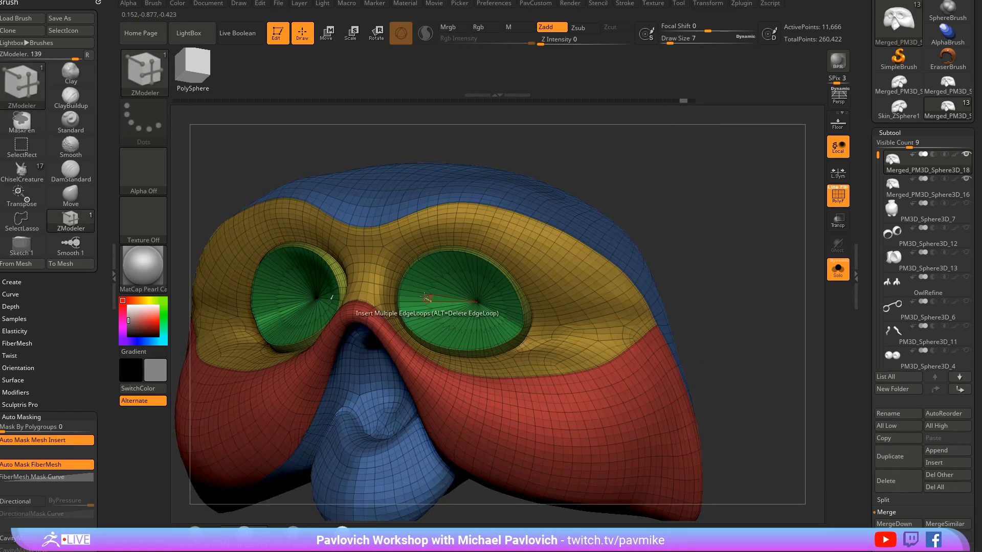
{"action": "mouse_move", "coordinate": [642, 189]}
{"action": "right_mouse_down"}
{"action": "mouse_move", "coordinate": [679, 198]}
{"action": "mouse_move", "coordinate": [618, 210]}
{"action": "right_mouse_up"}
Step: Hide the inner eye surfaces, try projecting the details onto the visible mask, undo it, and restore full visibility
{"action": "left_click", "coordinate": [462, 296], "text": "ctrl+shift"}
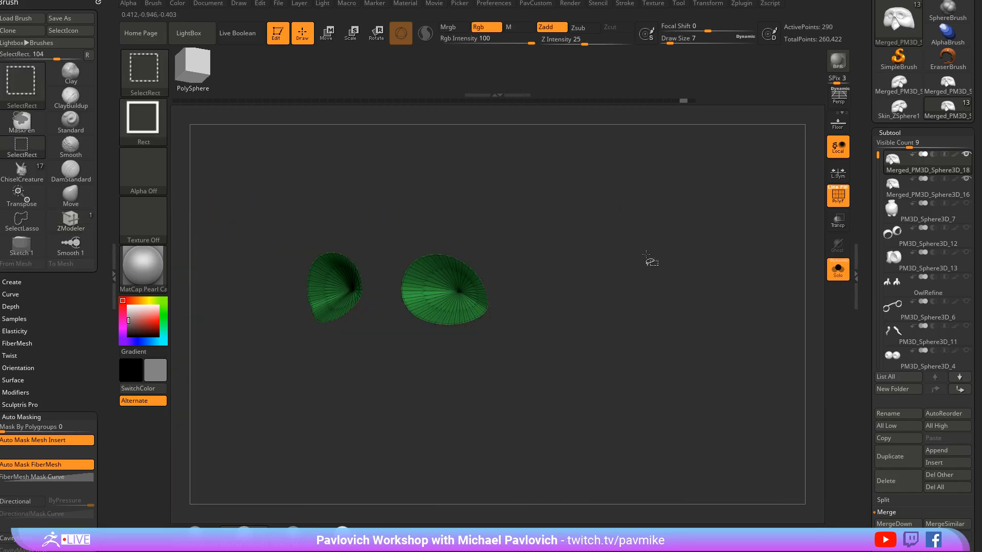
{"action": "left_click_drag", "start_coordinate": [721, 208], "coordinate": [745, 281], "text": "ctrl+shift"}
{"action": "key", "text": "5"}
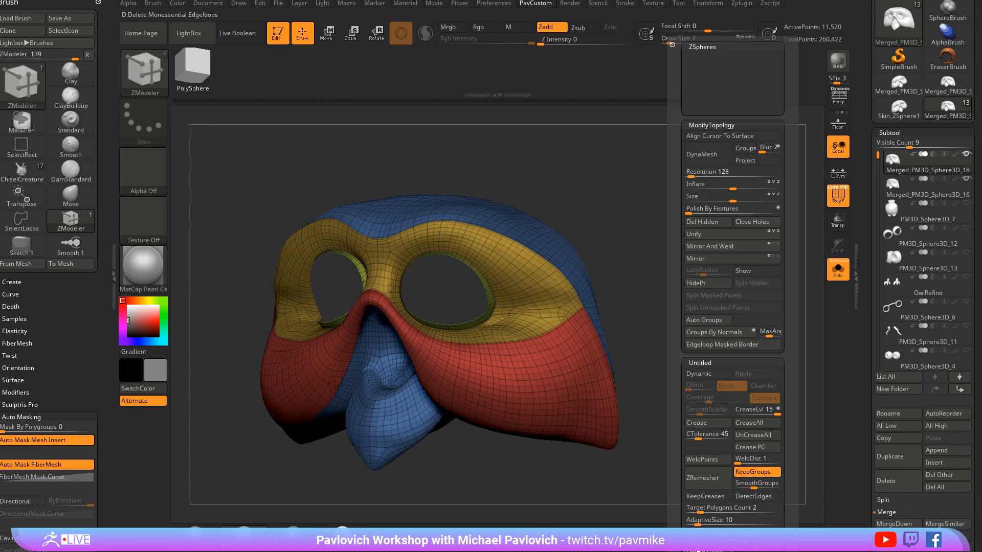
{"action": "left_click", "coordinate": [709, 48]}
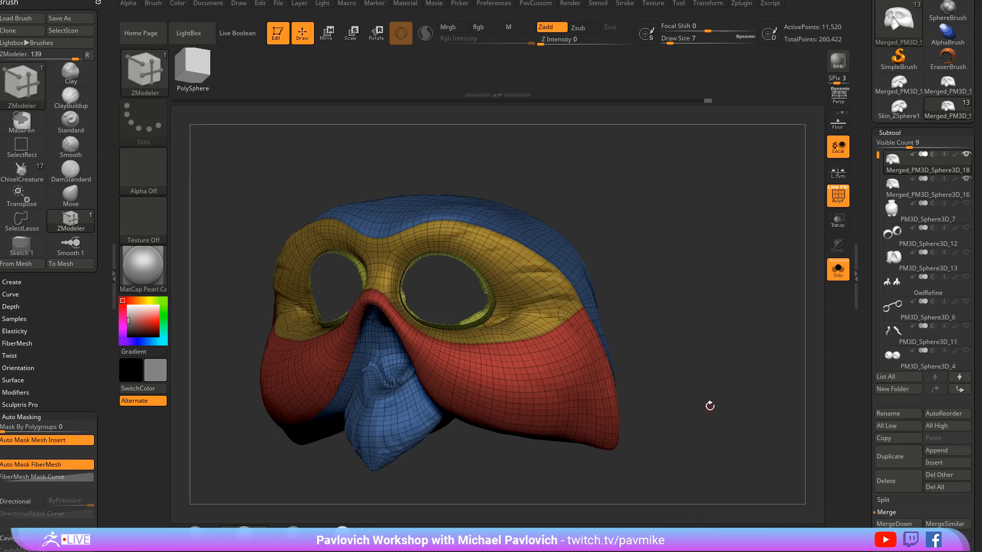
{"action": "mouse_move", "coordinate": [714, 344]}
{"action": "left_mouse_down", "text": "alt"}
{"action": "mouse_move", "coordinate": [756, 277]}
{"action": "mouse_move", "coordinate": [741, 269]}
{"action": "mouse_move", "coordinate": [743, 286]}
{"action": "mouse_move", "coordinate": [733, 251]}
{"action": "mouse_move", "coordinate": [750, 275]}
{"action": "left_mouse_up", "text": "alt"}
{"action": "left_click", "coordinate": [743, 286], "text": "ctrl+shift"}
{"action": "key", "text": "ctrl+z"}
{"action": "left_click", "coordinate": [750, 275], "text": "ctrl+shift"}
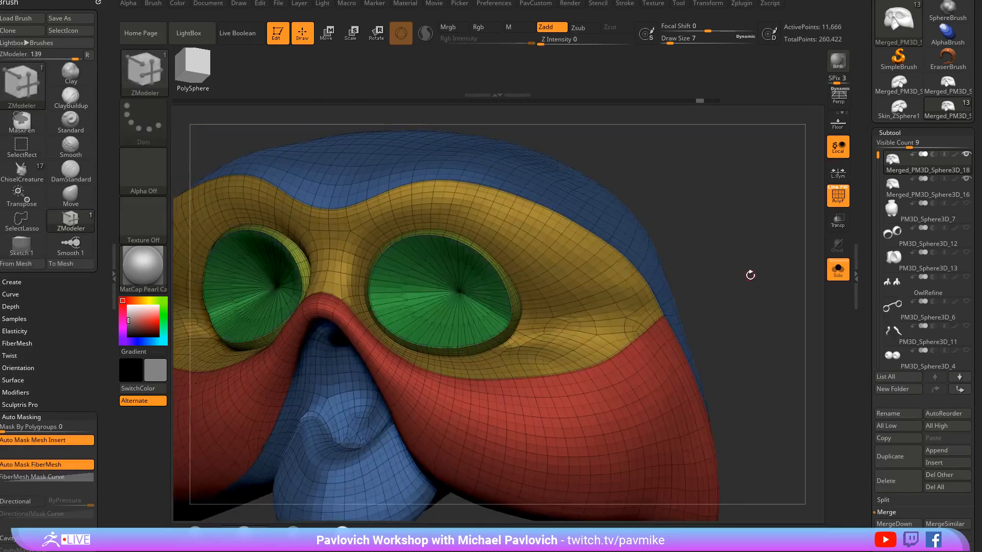
Step: Mask the inner eye surfaces and project the original mask's details onto the rest of the mesh
{"action": "left_click", "coordinate": [838, 272]}
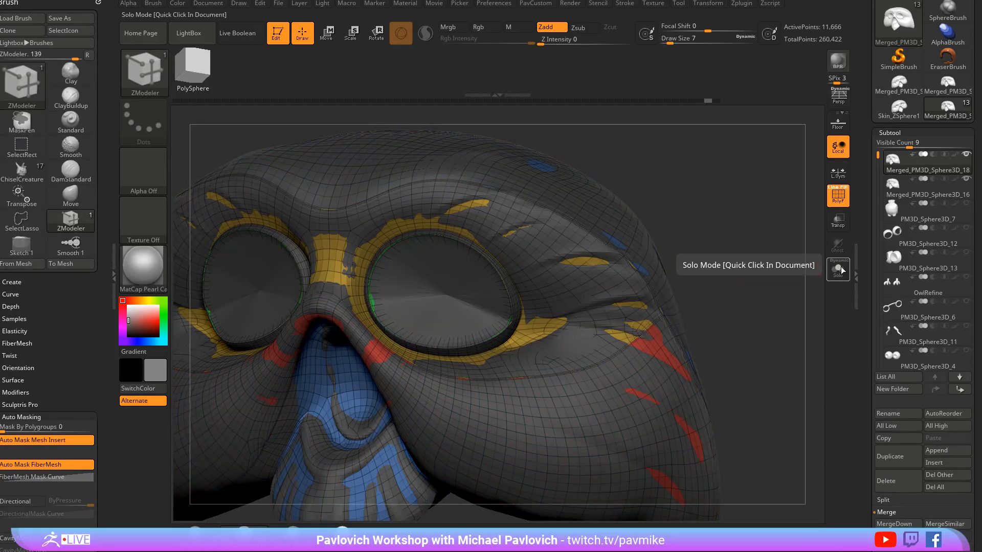
{"action": "left_click", "coordinate": [839, 271]}
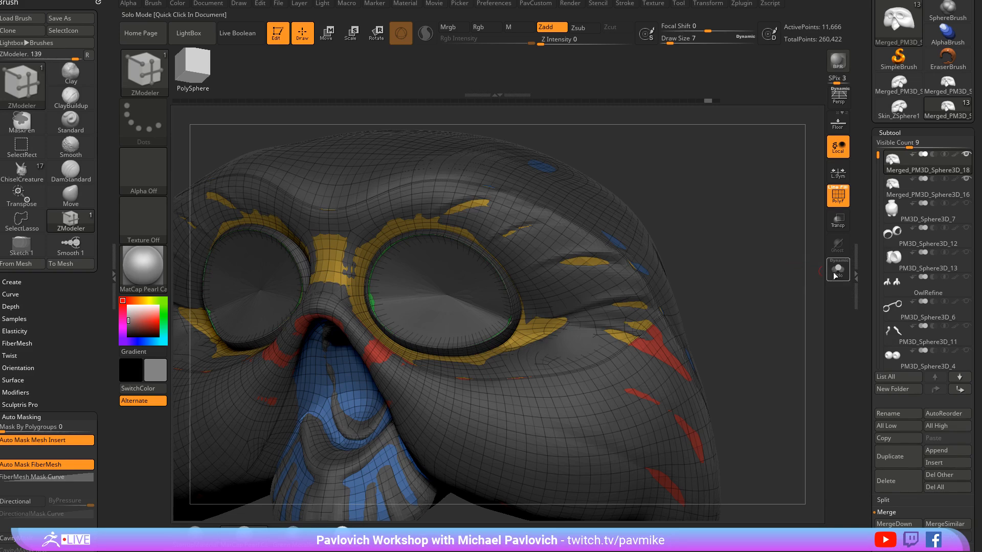
{"action": "left_click", "coordinate": [486, 289], "text": "ctrl+shift"}
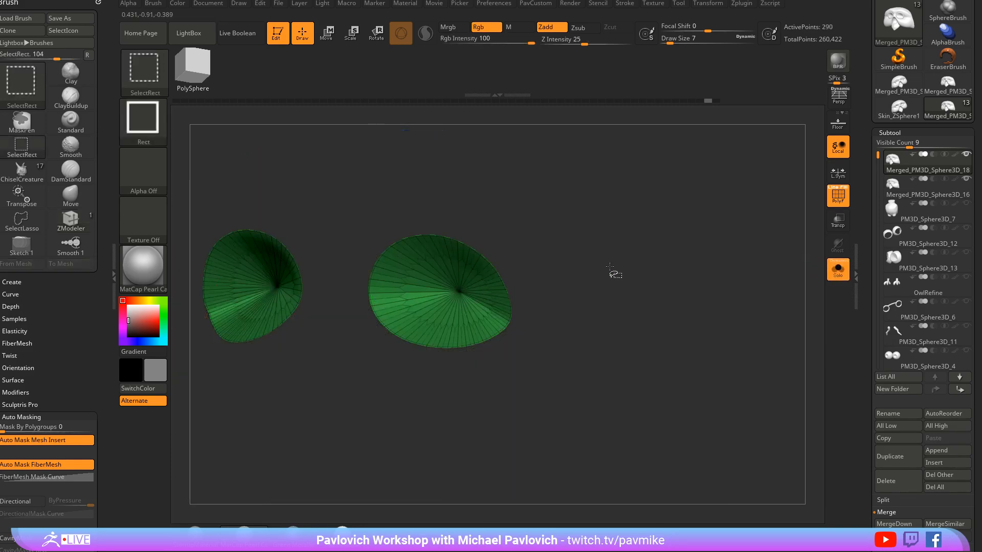
{"action": "left_click", "coordinate": [738, 272], "text": "ctrl+shift"}
{"action": "key", "text": "space"}
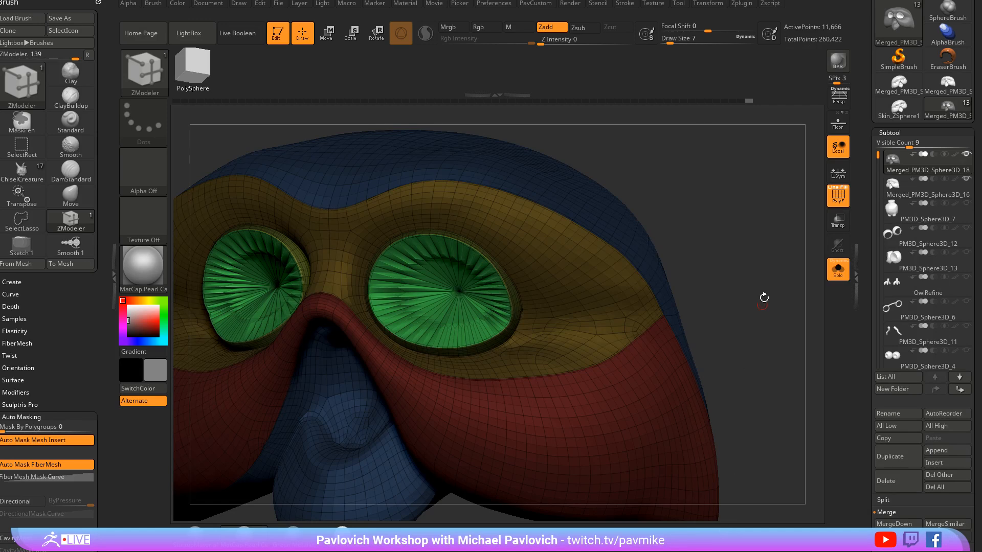
{"action": "key", "text": "space"}
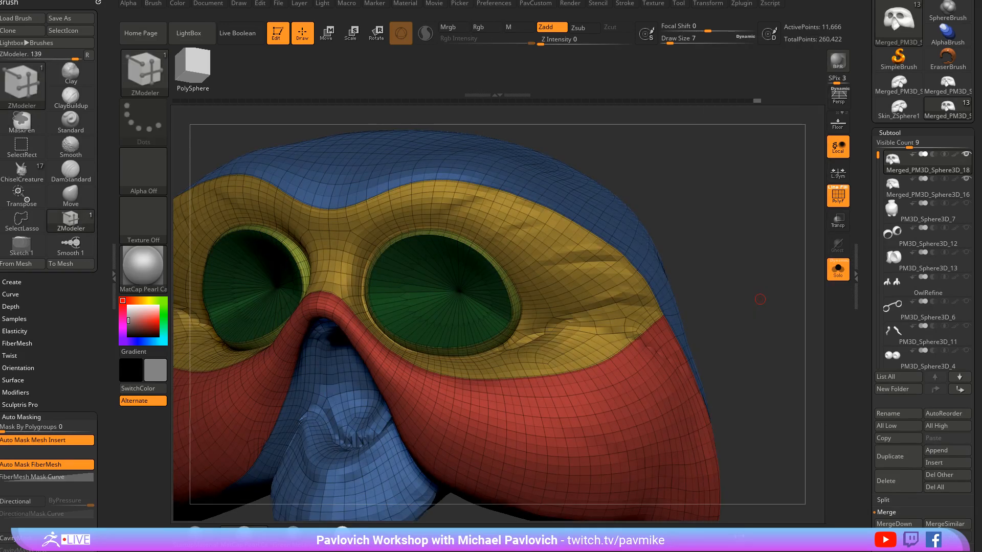
{"action": "key", "text": "f"}
{"action": "left_click_drag", "start_coordinate": [743, 271], "coordinate": [607, 288]}
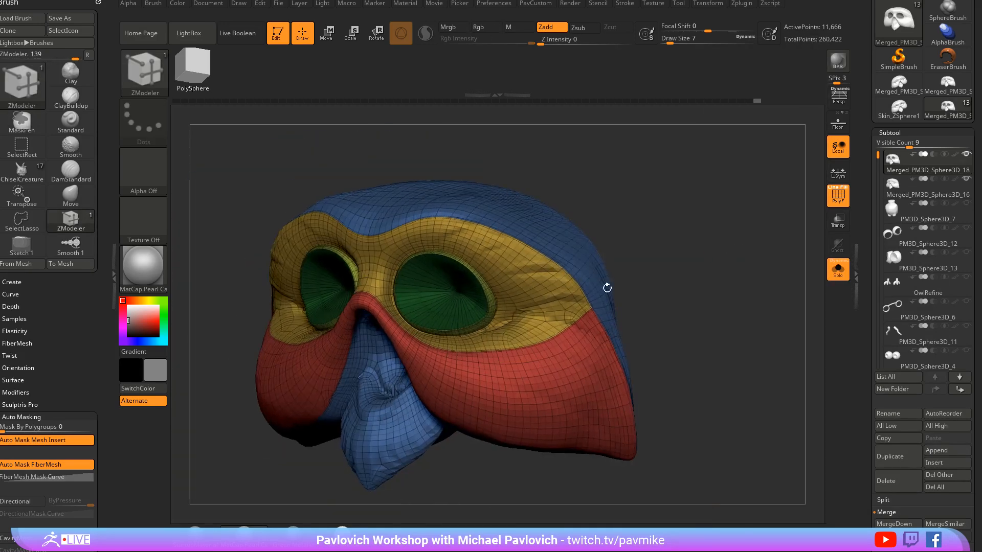
Step: Divide the mask two more levels, projecting the original's details between subdivisions
{"action": "key", "text": "ctrl+shift"}
{"action": "left_click", "coordinate": [713, 296], "text": "ctrl+shift"}
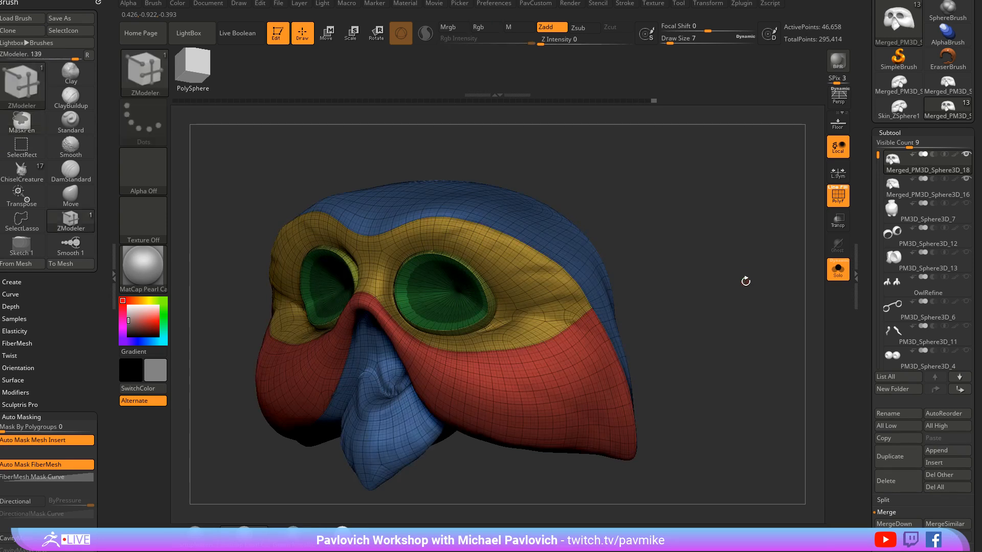
{"action": "key", "text": "space"}
{"action": "left_click", "coordinate": [731, 512]}
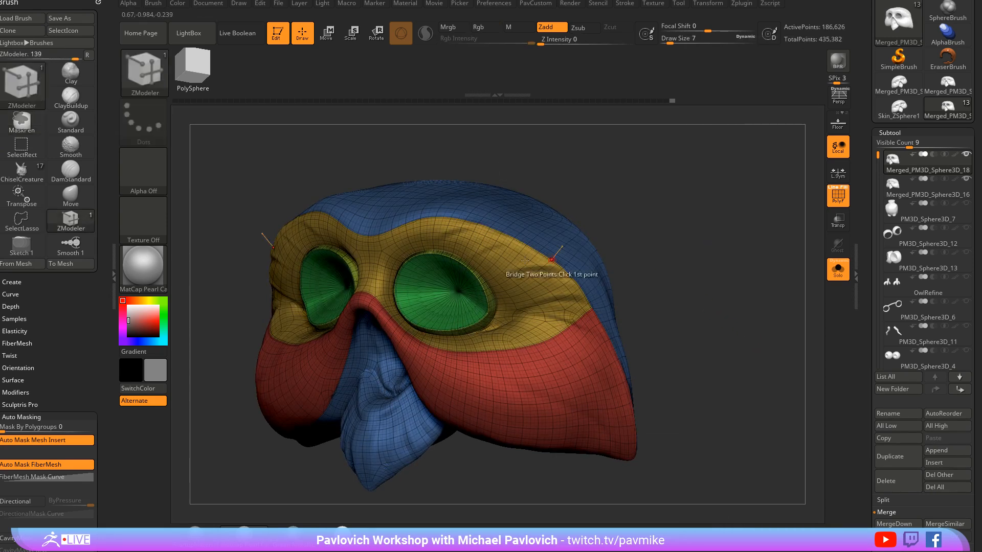
Step: Renew the mask over the inner eye surfaces at the highest subdivision level and project the original's details onto the rest
{"action": "key", "text": "ctrl+shift"}
{"action": "left_click", "coordinate": [460, 292], "text": "ctrl+shift"}
{"action": "left_click", "coordinate": [741, 335], "text": "ctrl+shift"}
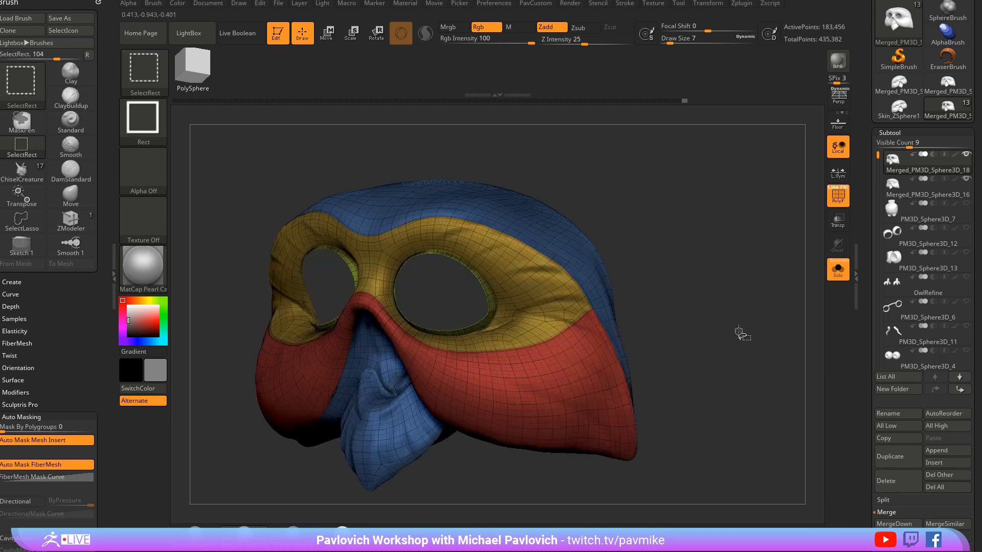
{"action": "left_click_drag", "start_coordinate": [735, 309], "coordinate": [740, 330], "text": "ctrl+shift"}
{"action": "left_click", "coordinate": [741, 335], "text": "ctrl"}
{"action": "left_click", "coordinate": [745, 323], "text": "ctrl+shift"}
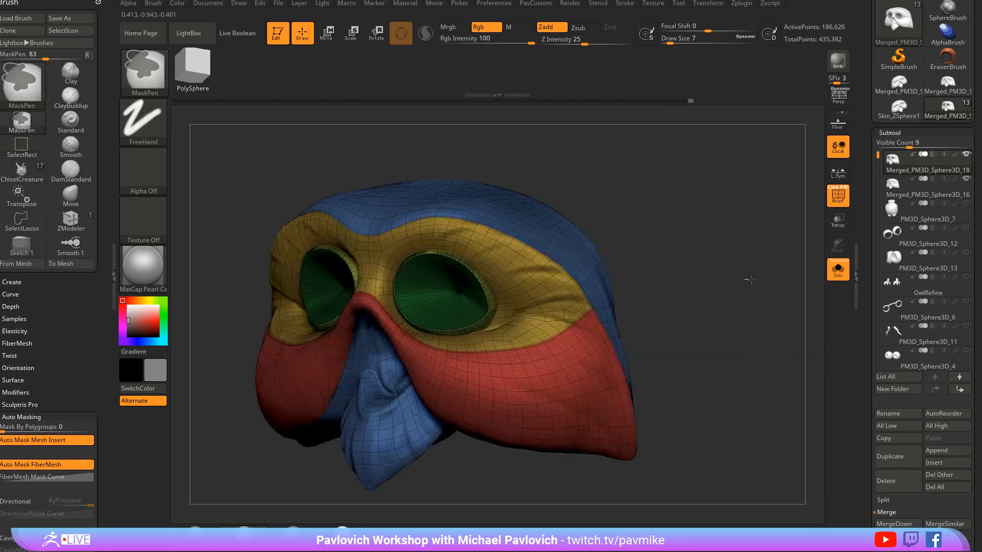
{"action": "left_click", "coordinate": [746, 279], "text": "ctrl"}
{"action": "key", "text": "space"}
{"action": "left_click", "coordinate": [741, 293], "text": "ctrl"}
{"action": "key", "text": "space"}
{"action": "left_click", "coordinate": [753, 523]}
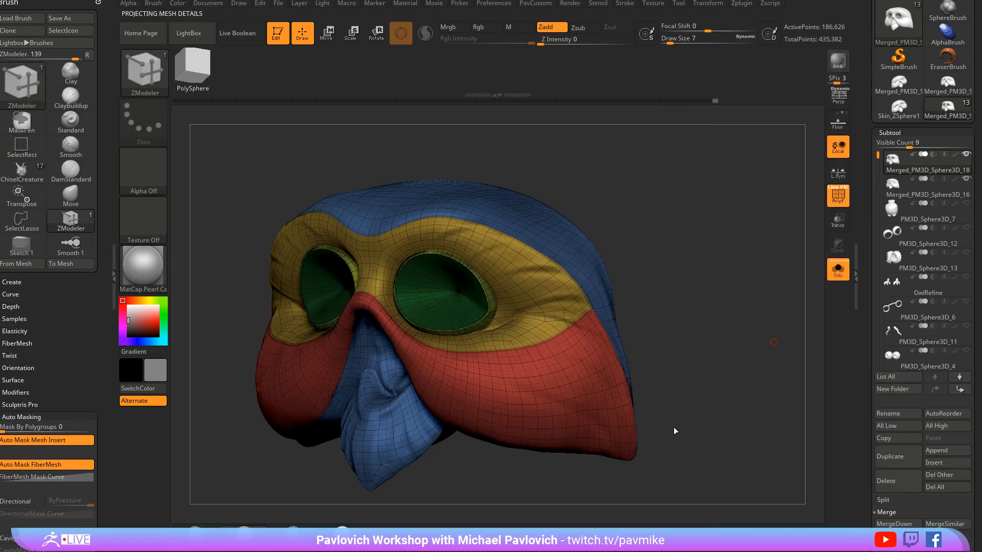
Step: Turn off the polyframe display, apply StartupMaterial with a white colour, and set the Draw Size to 33
{"action": "key", "text": "shift+f"}
{"action": "left_click_drag", "start_coordinate": [715, 327], "coordinate": [746, 307]}
{"action": "left_click", "coordinate": [194, 533]}
{"action": "left_click_drag", "start_coordinate": [143, 316], "coordinate": [123, 300]}
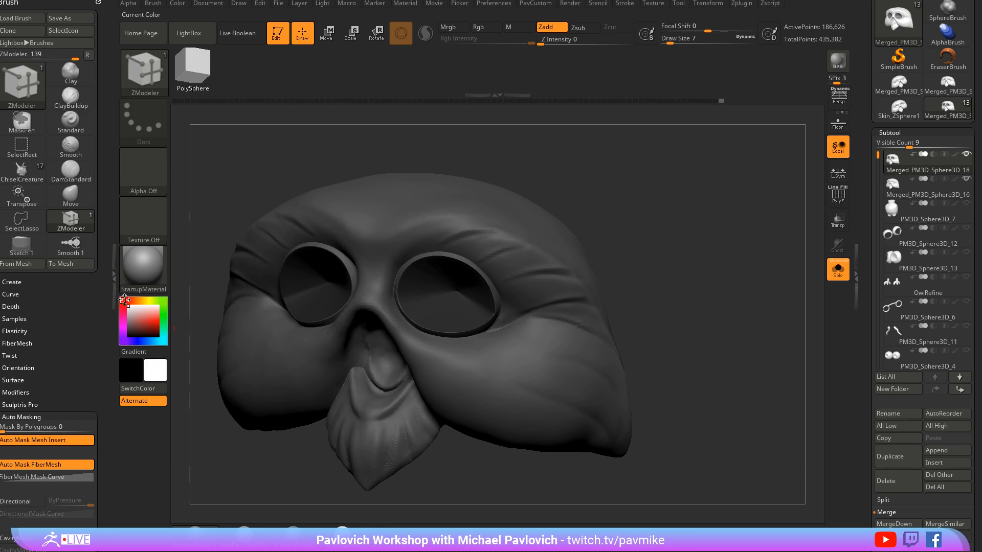
{"action": "left_click_drag", "start_coordinate": [688, 194], "coordinate": [791, 240]}
{"action": "key", "text": "s"}
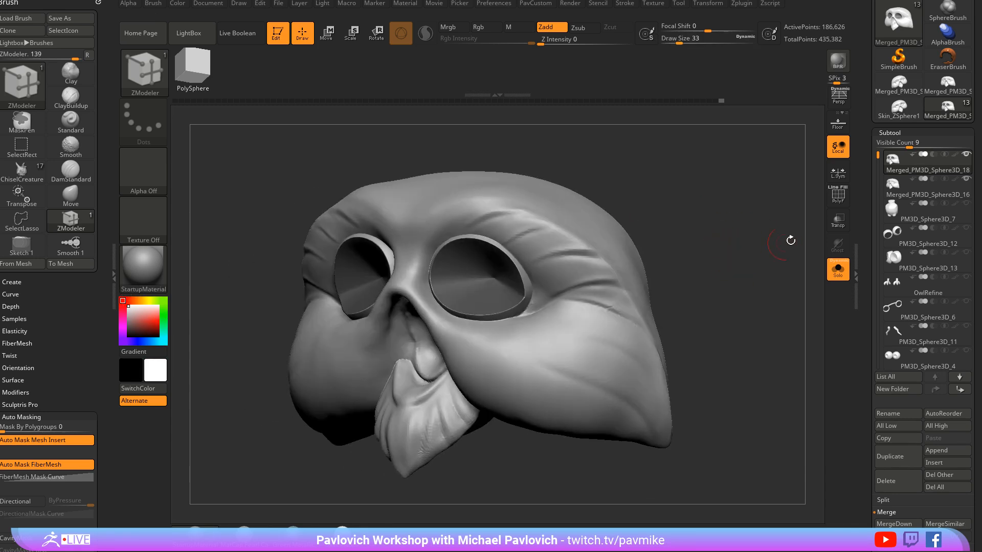
Step: Delete the Merged_PM3D_Sphere3D_16 subtool, show the complete owl, and set the Draw Size to 54
{"action": "left_click", "coordinate": [894, 196]}
{"action": "scroll", "coordinate": [894, 209], "scroll_direction": "down", "scroll_amount": 3}
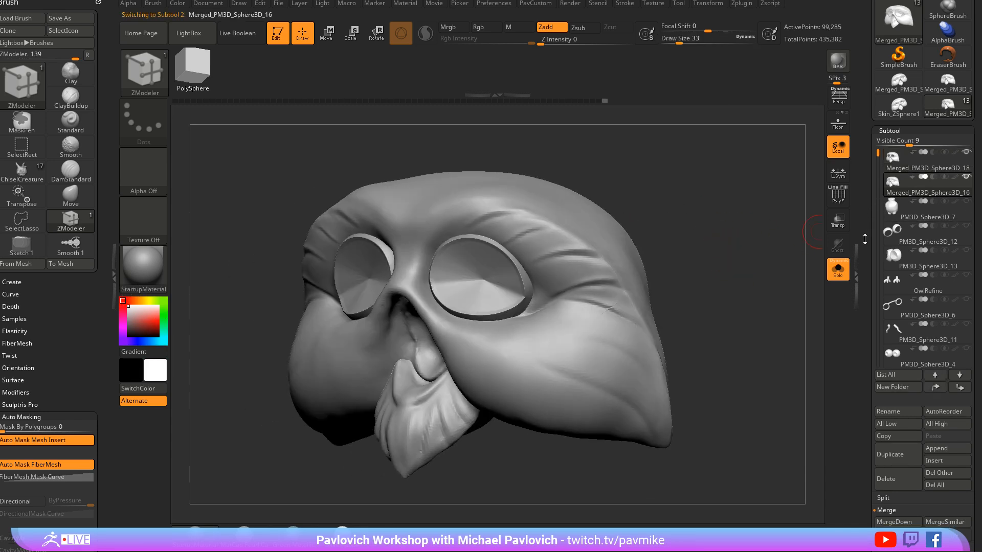
{"action": "left_click", "coordinate": [881, 439]}
{"action": "key", "text": "s"}
{"action": "left_click_drag", "start_coordinate": [783, 272], "coordinate": [789, 271]}
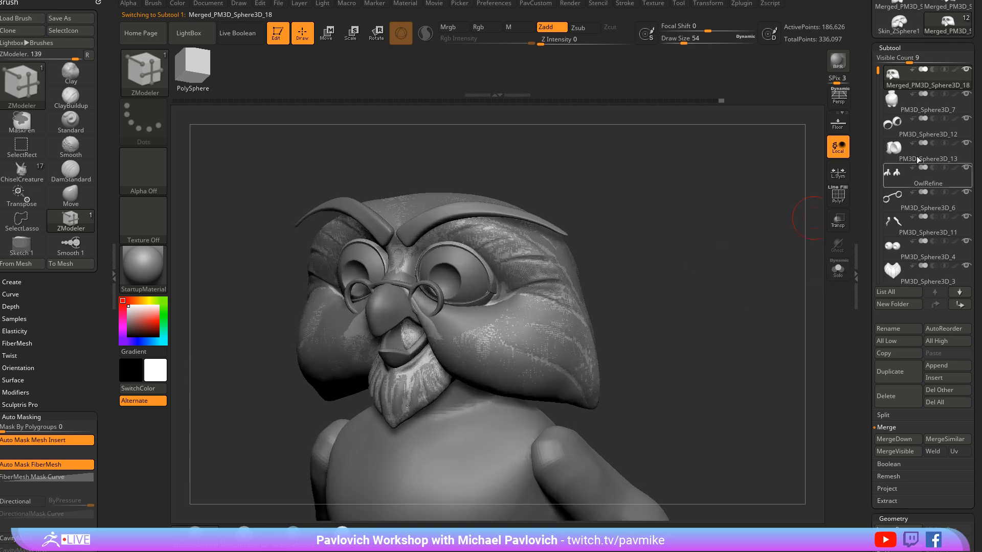
Step: Hide the Merged_PM3D_Sphere3D_18 mask, select the PM3D_Sphere3D_15 head in Move mode, and place the gizmo on its cheek
{"action": "left_click", "coordinate": [935, 98]}
{"action": "mouse_move", "coordinate": [657, 264]}
{"action": "left_mouse_down", "text": "shift"}
{"action": "mouse_move", "coordinate": [697, 254]}
{"action": "mouse_move", "coordinate": [690, 269]}
{"action": "mouse_move", "coordinate": [674, 253]}
{"action": "left_mouse_up", "text": "shift"}
{"action": "key", "text": "w"}
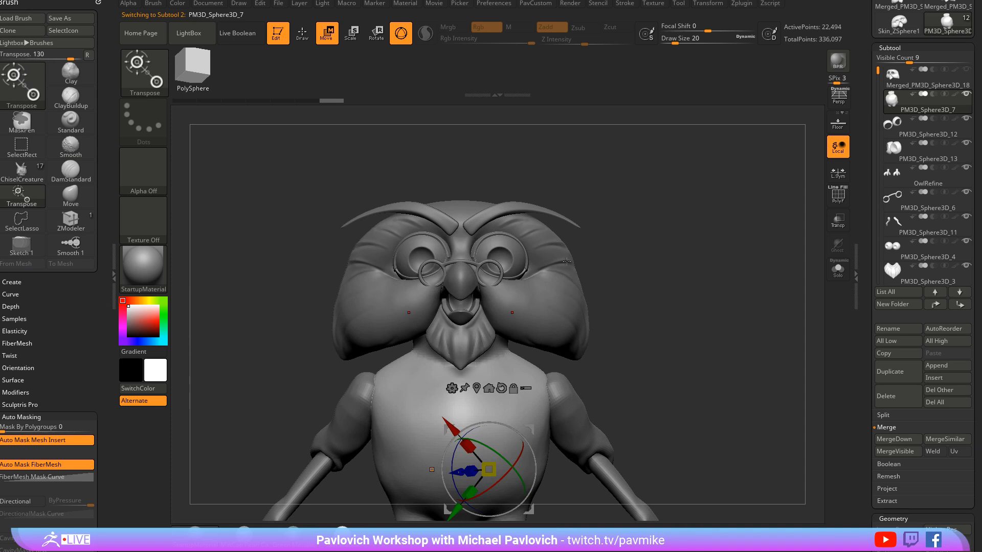
{"action": "left_click", "coordinate": [583, 226], "text": "alt"}
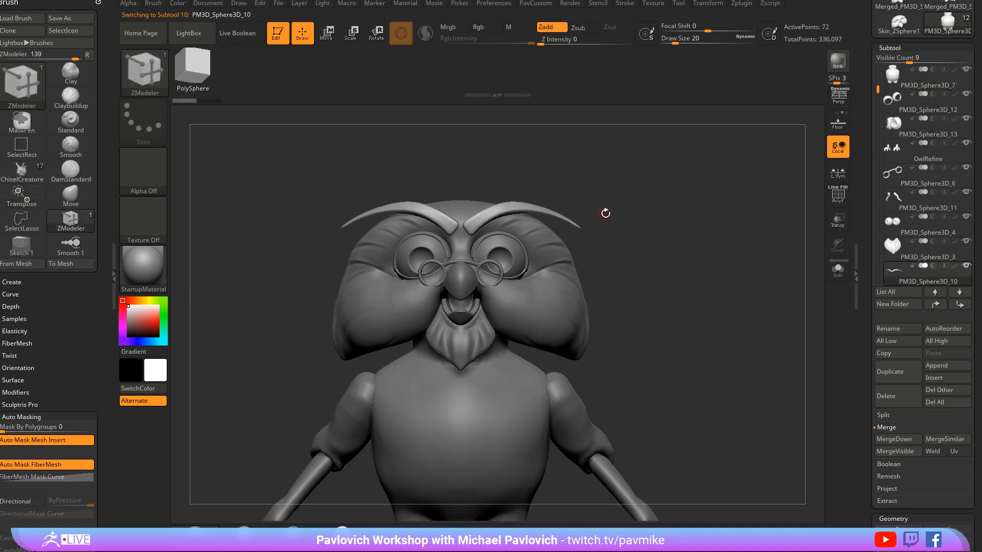
{"action": "left_click_drag", "start_coordinate": [605, 214], "coordinate": [619, 249], "text": "alt"}
{"action": "left_click", "coordinate": [567, 301], "text": "alt"}
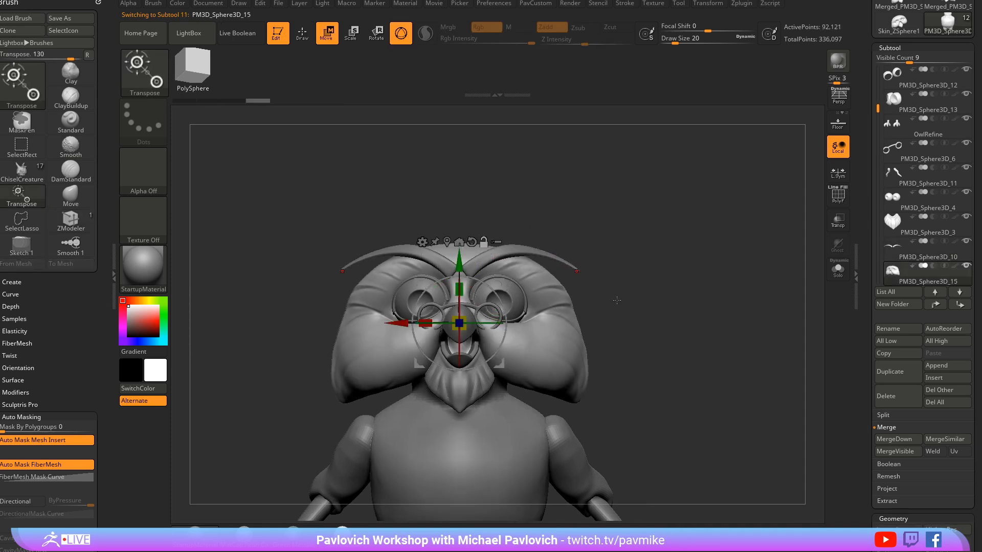
{"action": "left_click_drag", "start_coordinate": [616, 301], "coordinate": [677, 278], "text": "alt"}
{"action": "left_click", "coordinate": [583, 304], "text": "alt"}
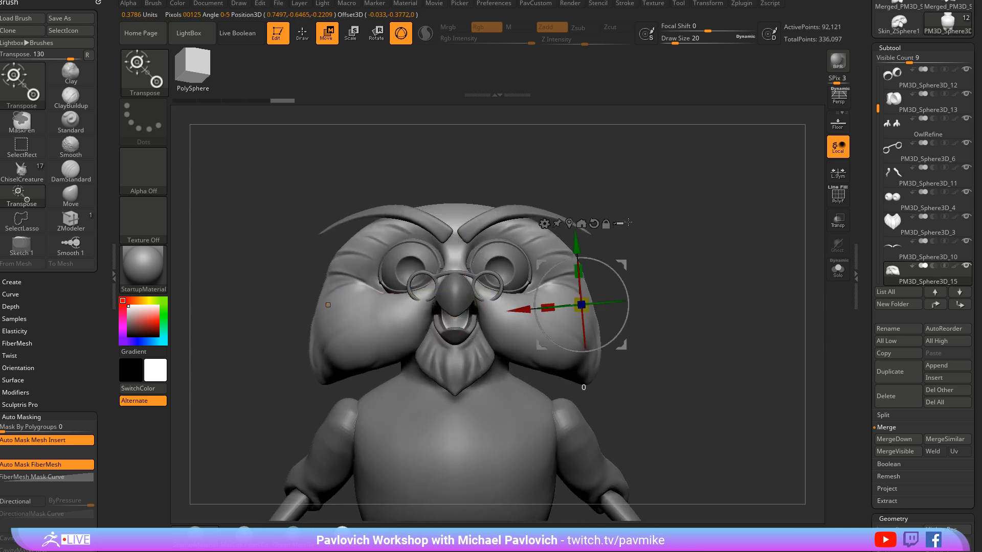
Step: Turn on multi-subtool transpose and select only the original head, the eye rims, and the beard
{"action": "left_click", "coordinate": [618, 223]}
{"action": "left_click_drag", "start_coordinate": [677, 225], "coordinate": [707, 226]}
{"action": "left_click", "coordinate": [728, 261], "text": "ctrl+shift"}
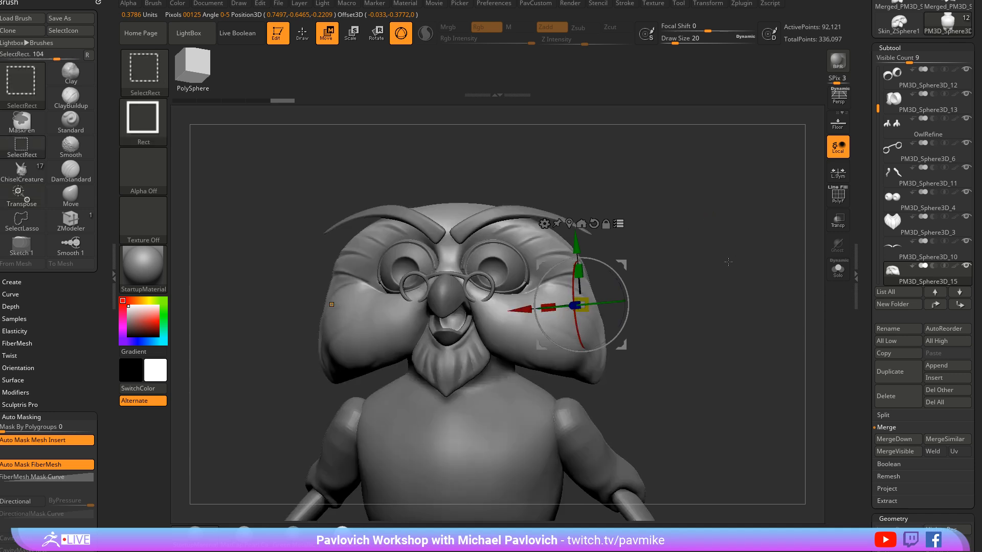
{"action": "left_click_drag", "start_coordinate": [730, 260], "coordinate": [729, 240], "text": "alt"}
{"action": "left_click", "coordinate": [589, 231], "text": "ctrl+shift"}
{"action": "left_click", "coordinate": [480, 243], "text": "ctrl+shift"}
{"action": "left_click_drag", "start_coordinate": [729, 240], "coordinate": [729, 225]}
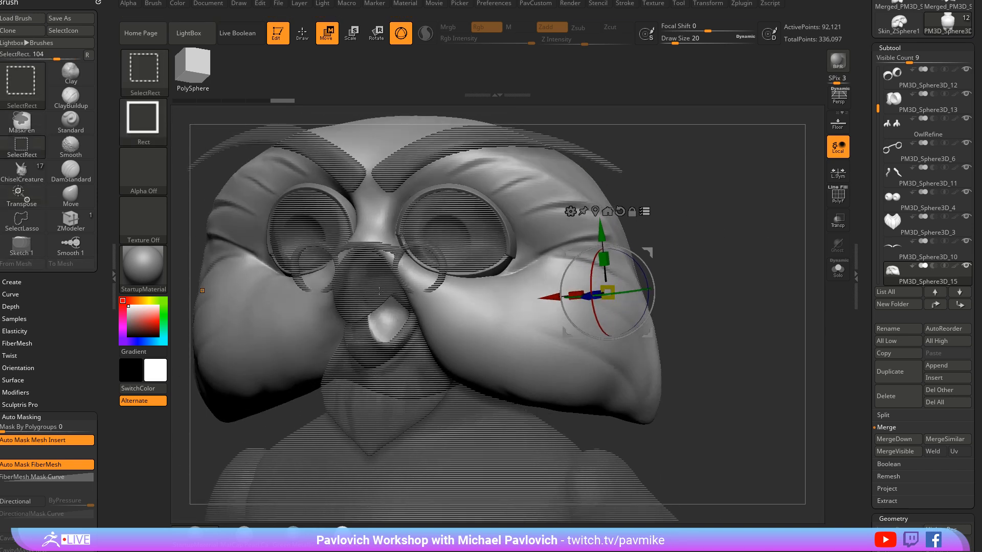
{"action": "left_click", "coordinate": [423, 373], "text": "ctrl+shift"}
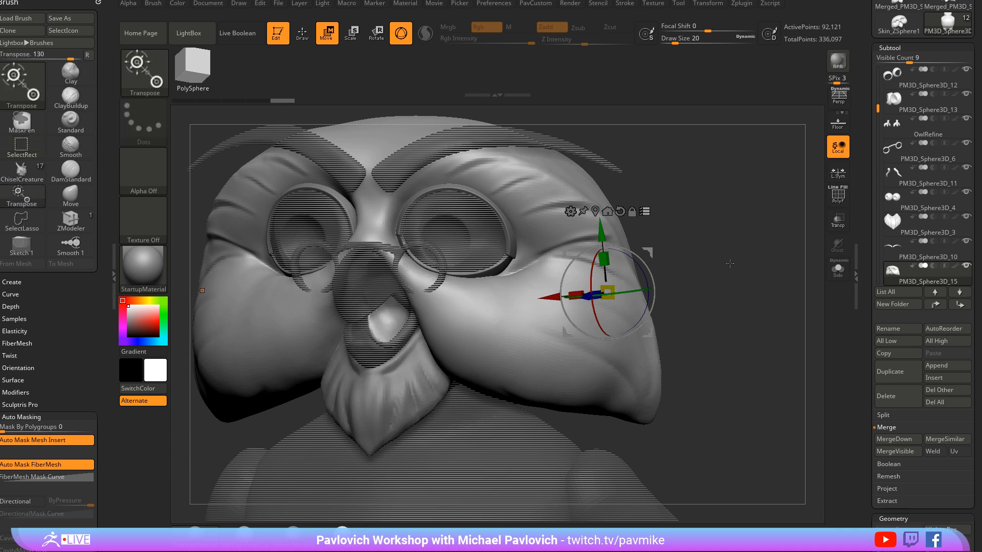
Step: Group the selected subtools in a new folder named HeadWorking
{"action": "left_click_drag", "start_coordinate": [756, 254], "coordinate": [788, 246]}
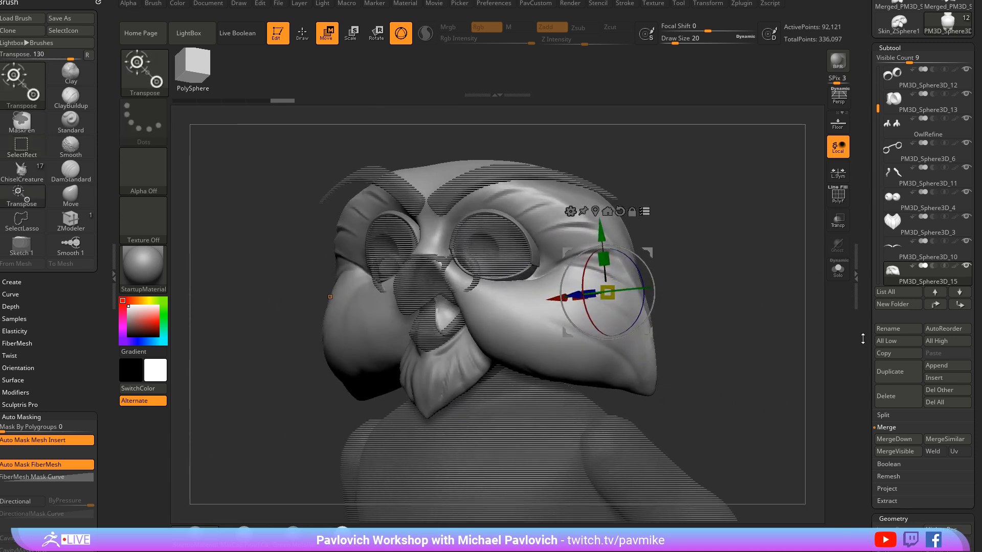
{"action": "left_click_drag", "start_coordinate": [862, 339], "coordinate": [855, 282]}
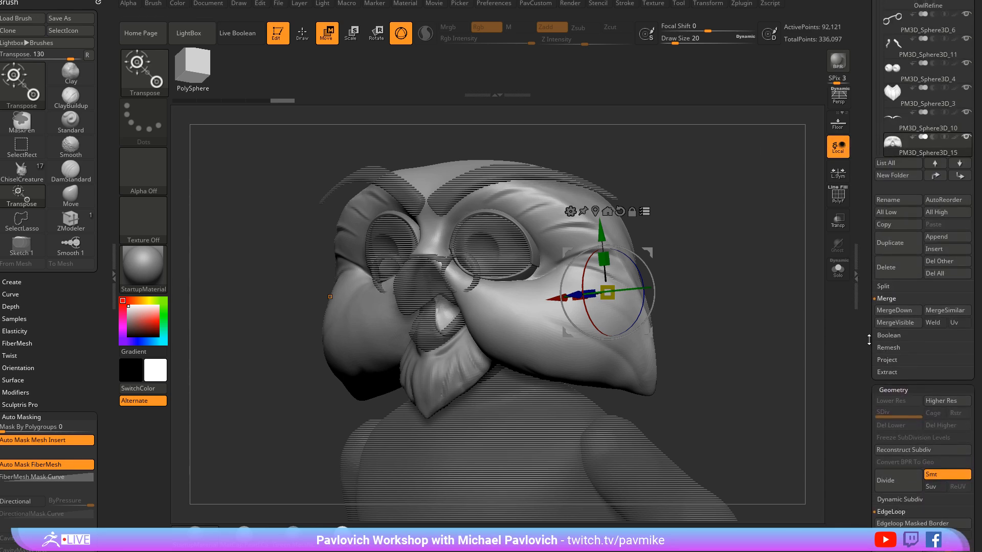
{"action": "left_click_drag", "start_coordinate": [869, 340], "coordinate": [869, 373]}
{"action": "left_click", "coordinate": [898, 285]}
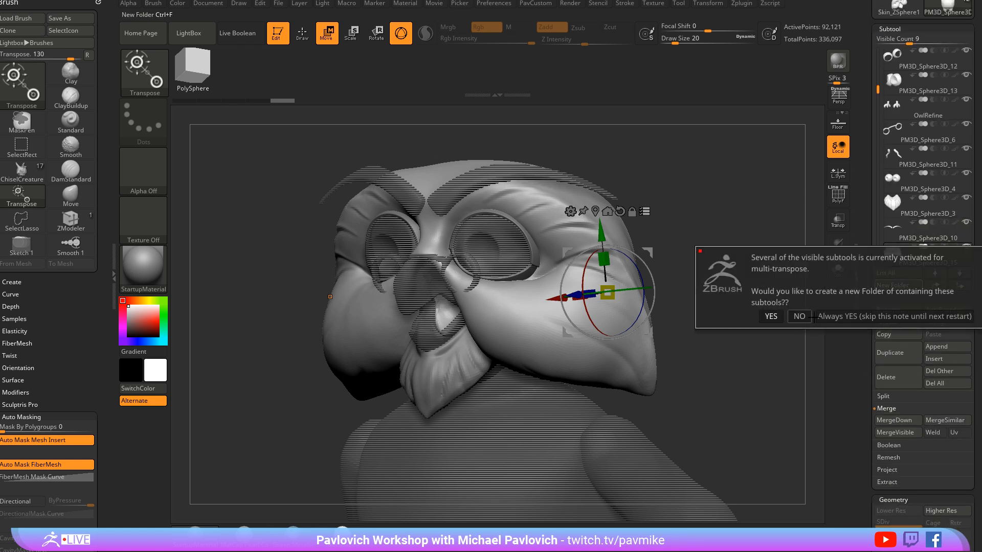
{"action": "left_click", "coordinate": [829, 317]}
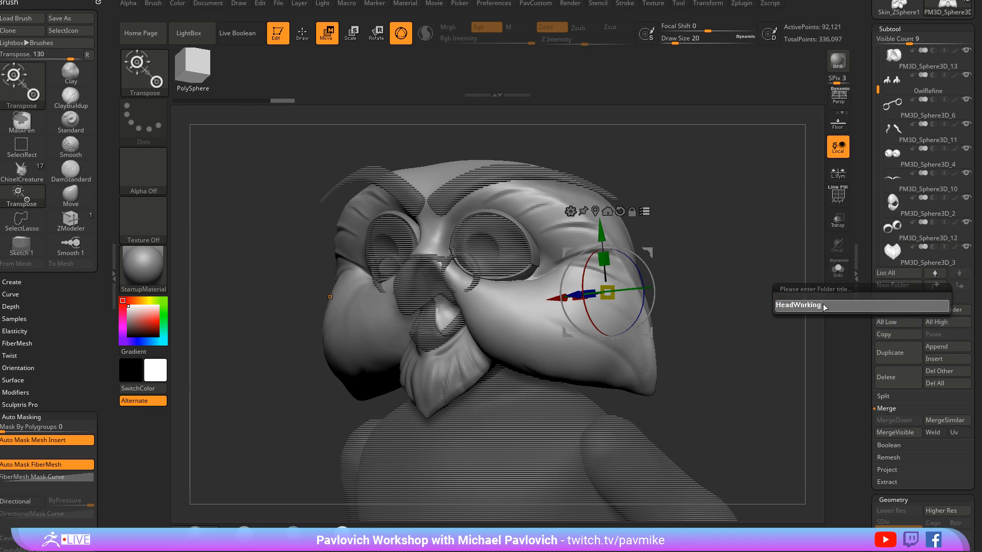
{"action": "type", "text": "HeadWorking"}
{"action": "key", "text": "Return"}
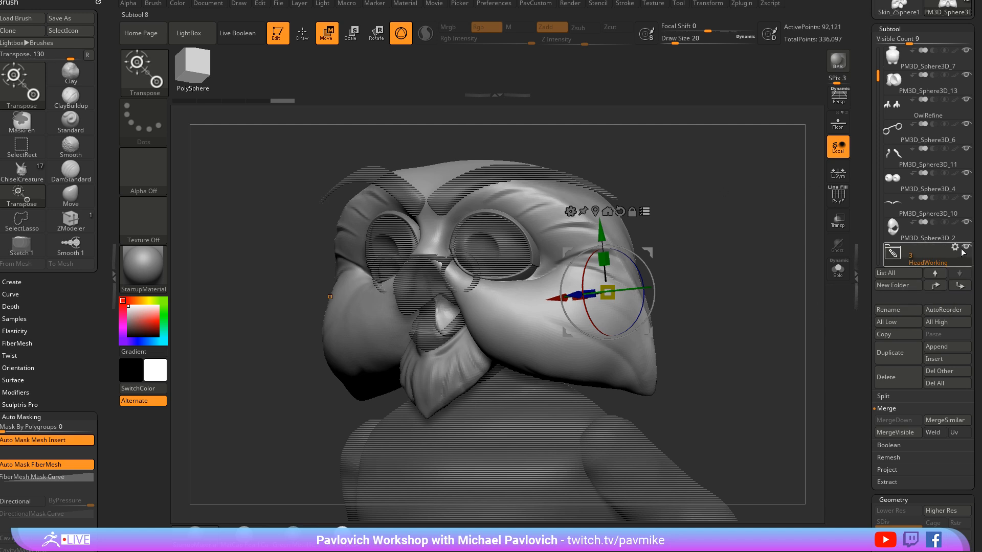
Step: Hide the HeadWorking folder, select the PM3D_Sphere3D_2 beak, and turn off multi-subtool transpose
{"action": "left_click", "coordinate": [906, 236]}
{"action": "left_click_drag", "start_coordinate": [703, 233], "coordinate": [767, 235]}
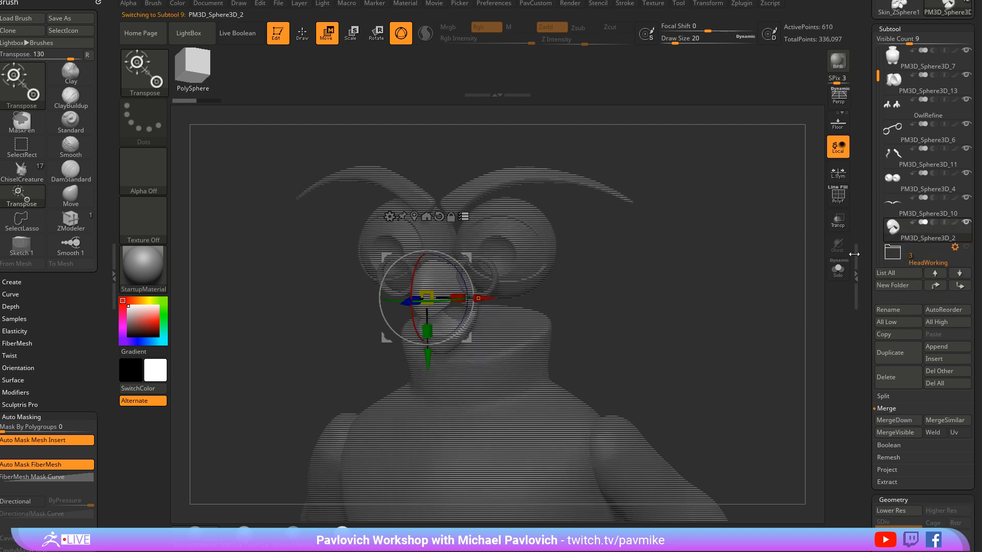
{"action": "left_click", "coordinate": [462, 217]}
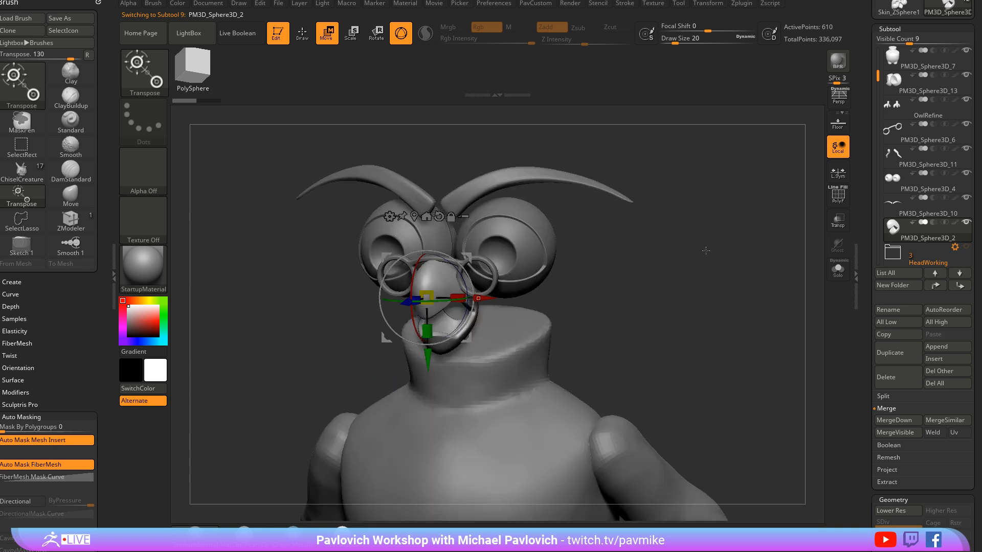
{"action": "left_click_drag", "start_coordinate": [706, 247], "coordinate": [736, 225]}
Step: Show the Merged_PM3D_Sphere3D_18 mask again and make it the active subtool in Draw mode
{"action": "mouse_move", "coordinate": [869, 217]}
{"action": "left_mouse_down"}
{"action": "mouse_move", "coordinate": [869, 314]}
{"action": "mouse_move", "coordinate": [878, 267]}
{"action": "left_mouse_up"}
{"action": "left_click", "coordinate": [965, 268]}
{"action": "mouse_move", "coordinate": [772, 276]}
{"action": "left_mouse_down", "text": "shift"}
{"action": "mouse_move", "coordinate": [733, 279]}
{"action": "mouse_move", "coordinate": [680, 258]}
{"action": "mouse_move", "coordinate": [720, 272]}
{"action": "left_mouse_up", "text": "shift"}
{"action": "key", "text": "q"}
{"action": "left_click", "coordinate": [588, 306], "text": "alt"}
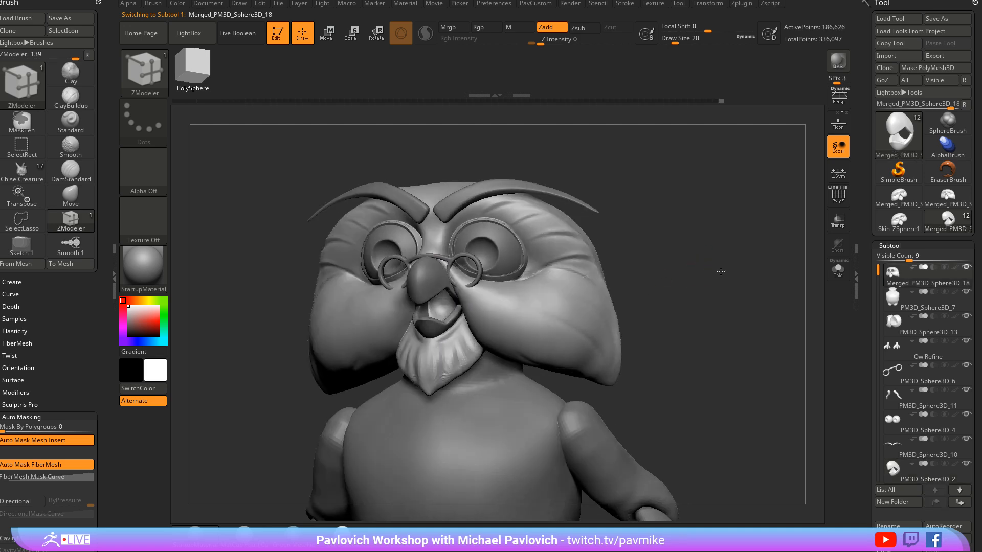
Step: Lower the mask to subdivision level 1 and choose the Standard brush with a Draw Size of 9
{"action": "left_click_drag", "start_coordinate": [864, 305], "coordinate": [860, 227]}
{"action": "key", "text": "shift+d"}
{"action": "key", "text": "shift+d"}
{"action": "key", "text": "shift+d"}
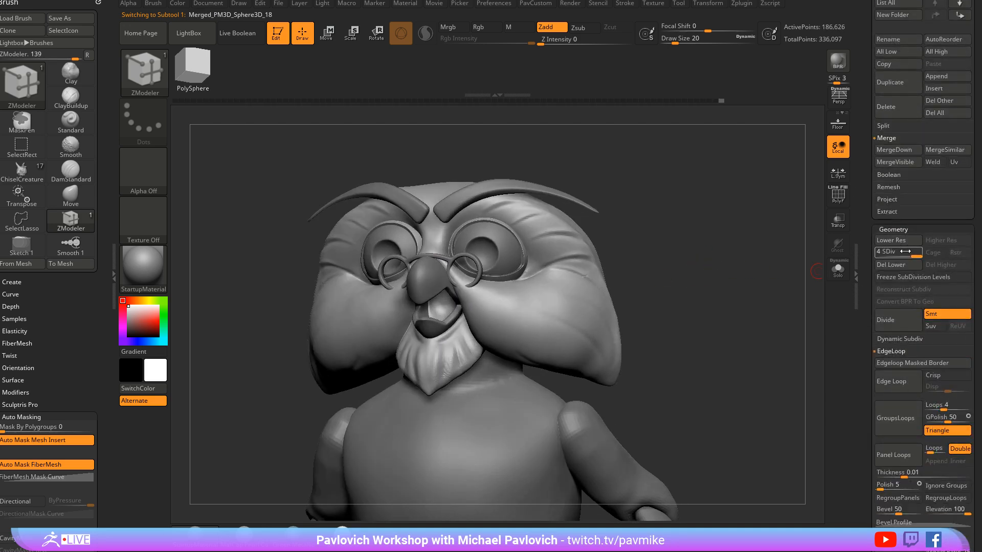
{"action": "key", "text": "s"}
{"action": "left_click", "coordinate": [778, 278]}
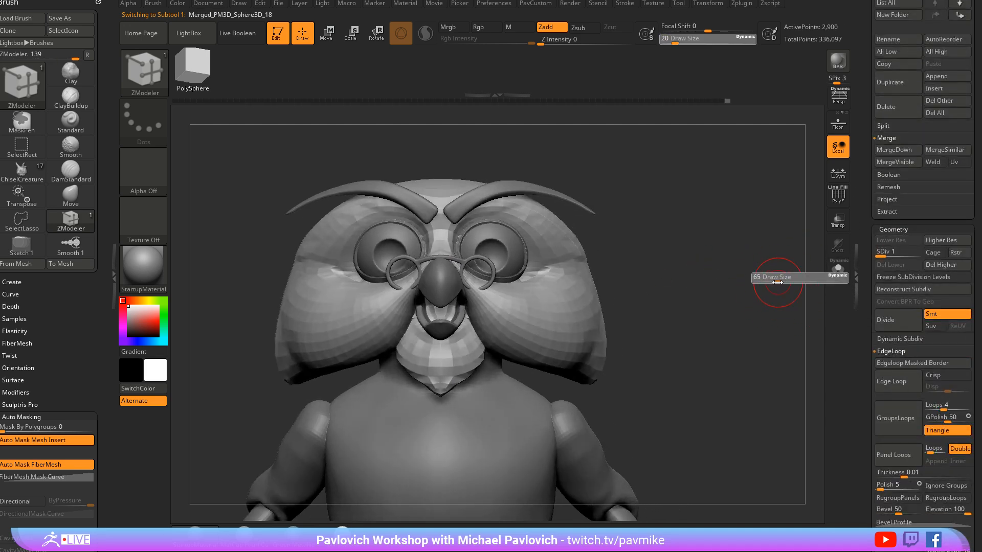
{"action": "mouse_move", "coordinate": [778, 278]}
{"action": "left_mouse_down"}
{"action": "mouse_move", "coordinate": [778, 287]}
{"action": "mouse_move", "coordinate": [738, 280]}
{"action": "mouse_move", "coordinate": [753, 239]}
{"action": "mouse_move", "coordinate": [740, 260]}
{"action": "mouse_move", "coordinate": [742, 297]}
{"action": "left_mouse_up"}
{"action": "key", "text": "b"}
{"action": "key", "text": "s"}
{"action": "key", "text": "t"}
{"action": "key", "text": "s"}
{"action": "left_click", "coordinate": [592, 280]}
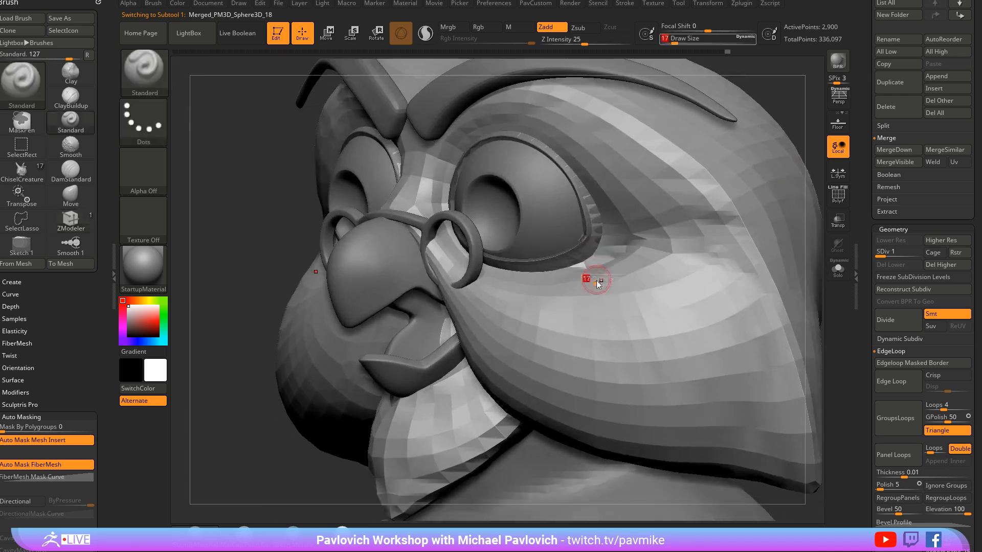
Step: Inspect the PM3D_Sphere3D_13 eye shells in Solo mode and move that subtool into the HeadWorking folder
{"action": "left_click", "coordinate": [593, 209], "text": "alt"}
{"action": "left_click", "coordinate": [837, 268]}
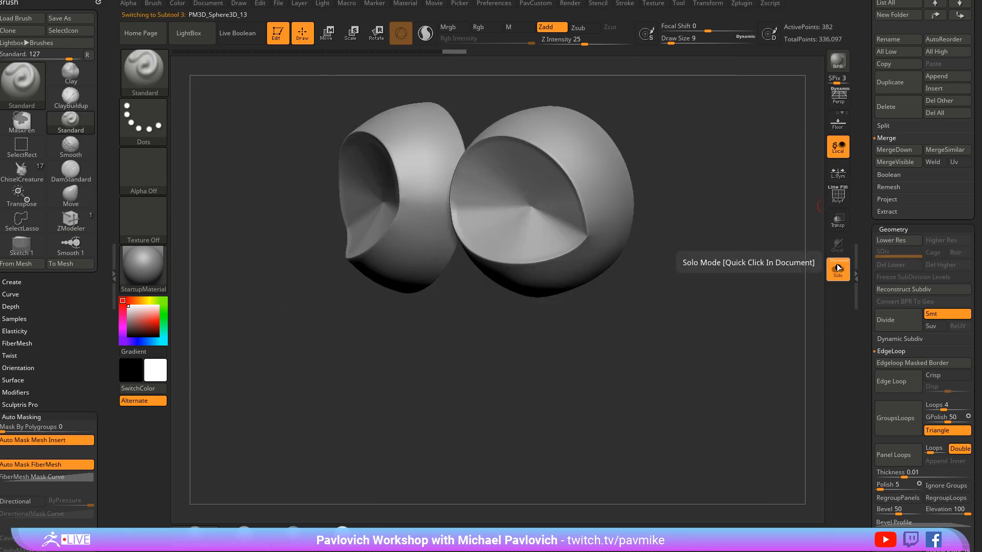
{"action": "left_click", "coordinate": [837, 268]}
{"action": "scroll", "coordinate": [965, 305], "scroll_direction": "up", "scroll_amount": 5}
{"action": "key", "text": "shift"}
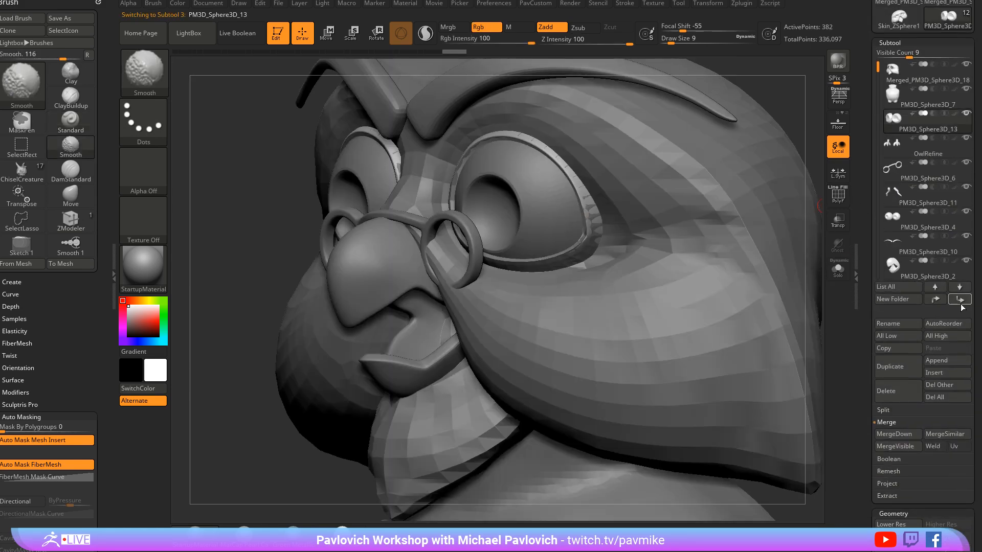
{"action": "left_click_drag", "start_coordinate": [922, 269], "coordinate": [923, 254]}
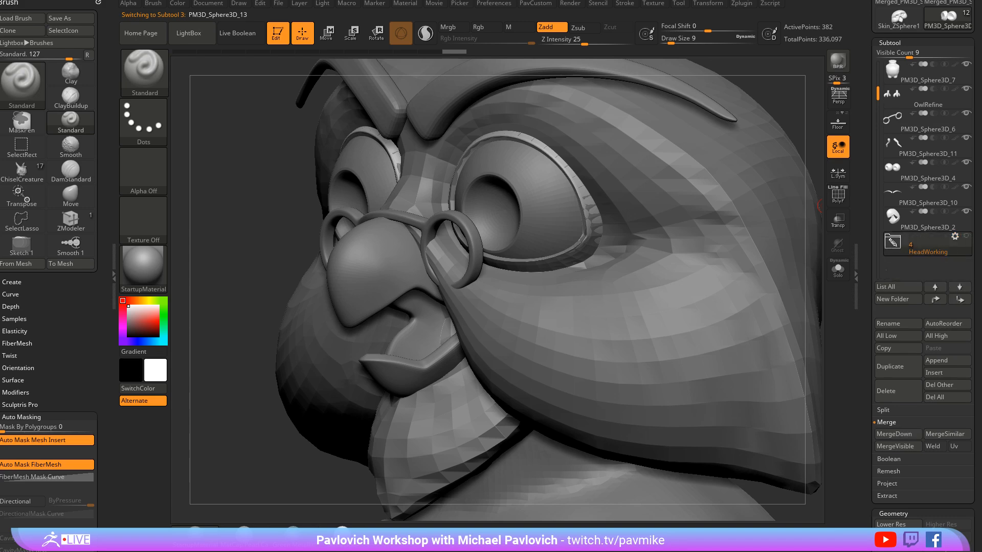
Step: Select the PM3D_Sphere3D_7 body, and switch back to the Merged_PM3D_Sphere3D_18 mask as the active subtool
{"action": "left_click", "coordinate": [902, 76]}
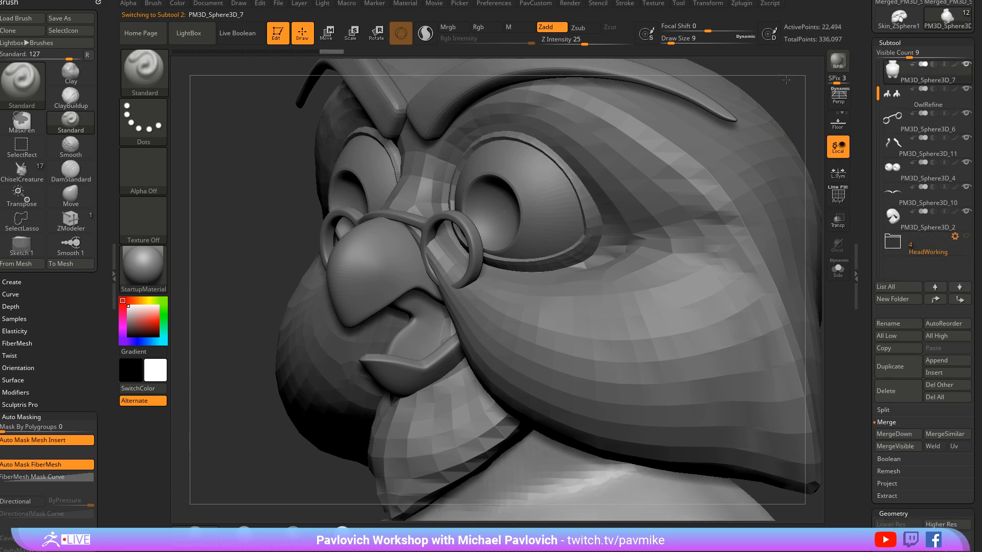
{"action": "left_click_drag", "start_coordinate": [785, 80], "coordinate": [679, 175], "text": "alt"}
{"action": "left_click", "coordinate": [679, 176], "text": "alt"}
{"action": "left_click_drag", "start_coordinate": [775, 217], "coordinate": [777, 222]}
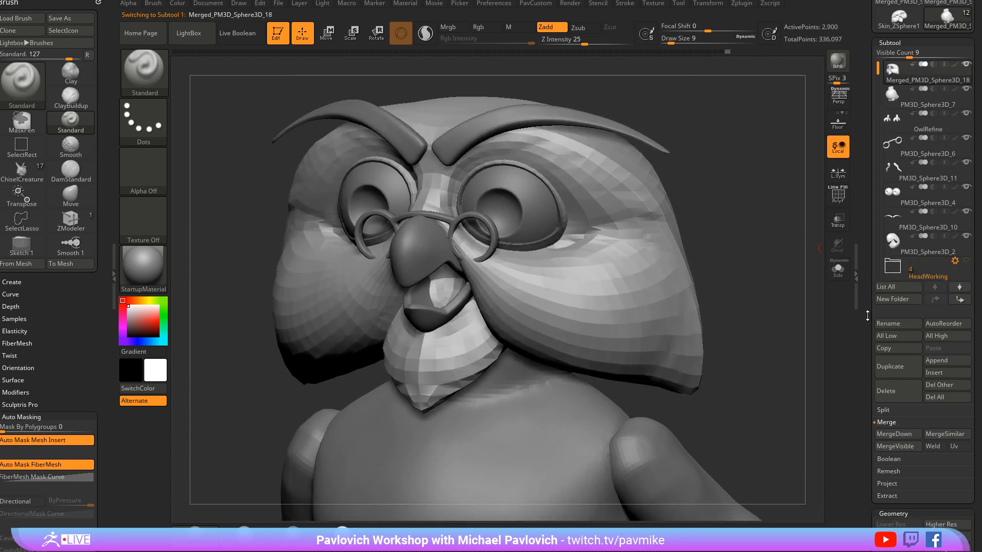
Step: Preview the mask at its highest subdivision level, return it to level 1, and set the Draw Size to 44
{"action": "left_click_drag", "start_coordinate": [867, 315], "coordinate": [868, 276]}
{"action": "left_click_drag", "start_coordinate": [895, 239], "coordinate": [919, 241]}
{"action": "mouse_move", "coordinate": [760, 290]}
{"action": "left_mouse_down", "text": "shift"}
{"action": "mouse_move", "coordinate": [784, 293]}
{"action": "mouse_move", "coordinate": [715, 276]}
{"action": "left_mouse_up", "text": "shift"}
{"action": "key", "text": "s"}
{"action": "mouse_move", "coordinate": [754, 307]}
{"action": "left_mouse_down", "text": "alt"}
{"action": "mouse_move", "coordinate": [752, 282]}
{"action": "mouse_move", "coordinate": [742, 342]}
{"action": "left_mouse_up", "text": "alt"}
{"action": "left_click", "coordinate": [878, 261]}
{"action": "key", "text": "s"}
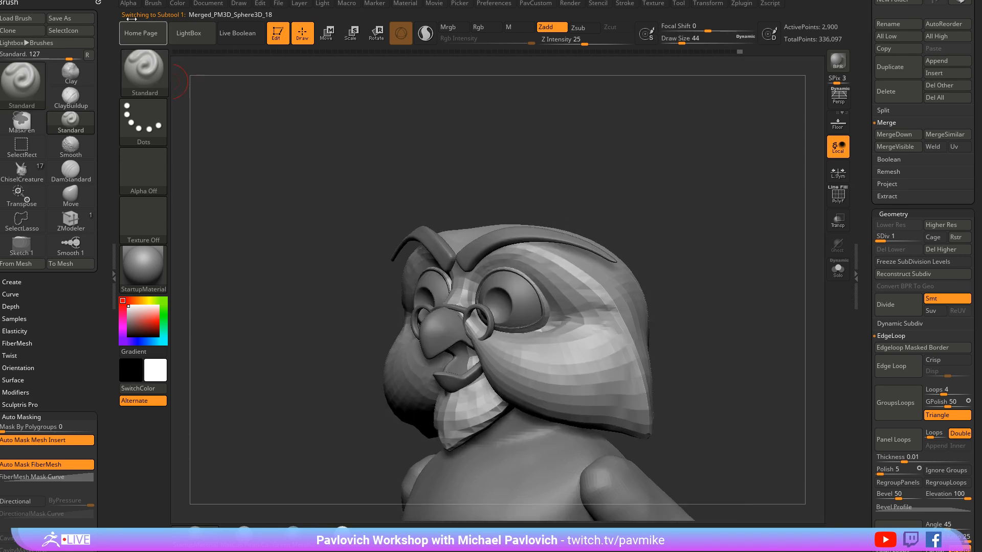
Step: Replace the docked Brush palette with the Zplugin palette
{"action": "left_click", "coordinate": [100, 3]}
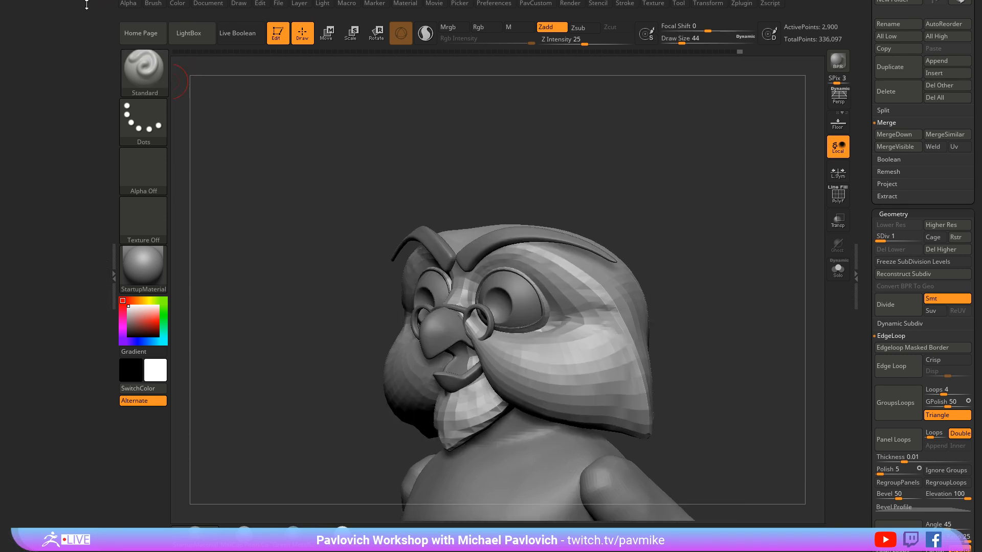
{"action": "left_click", "coordinate": [741, 3]}
{"action": "left_click_drag", "start_coordinate": [734, 12], "coordinate": [114, 139]}
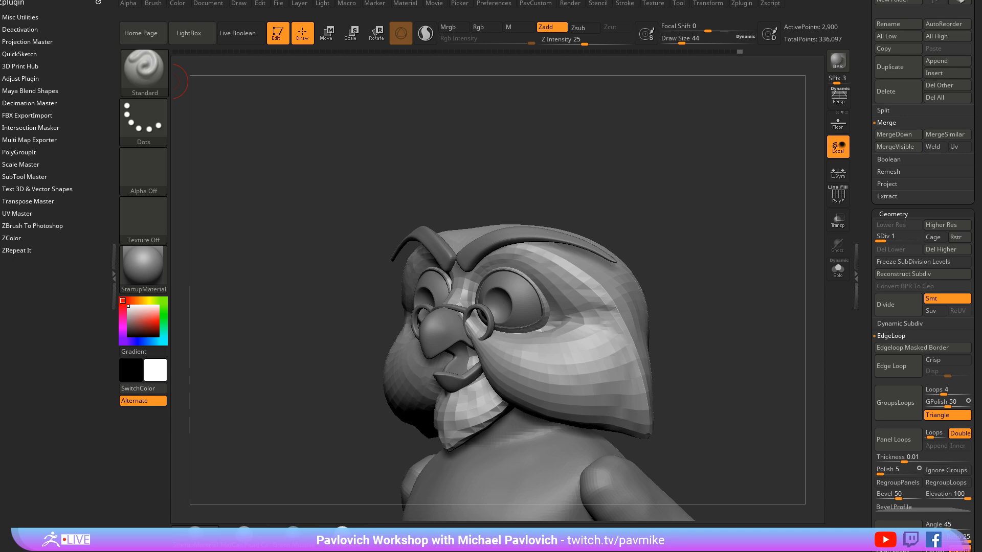
Step: Switch to the browser to look at the YouTube channel's blendshape video search, and return to ZBrush
{"action": "left_click_drag", "start_coordinate": [659, 551], "coordinate": [605, 1]}
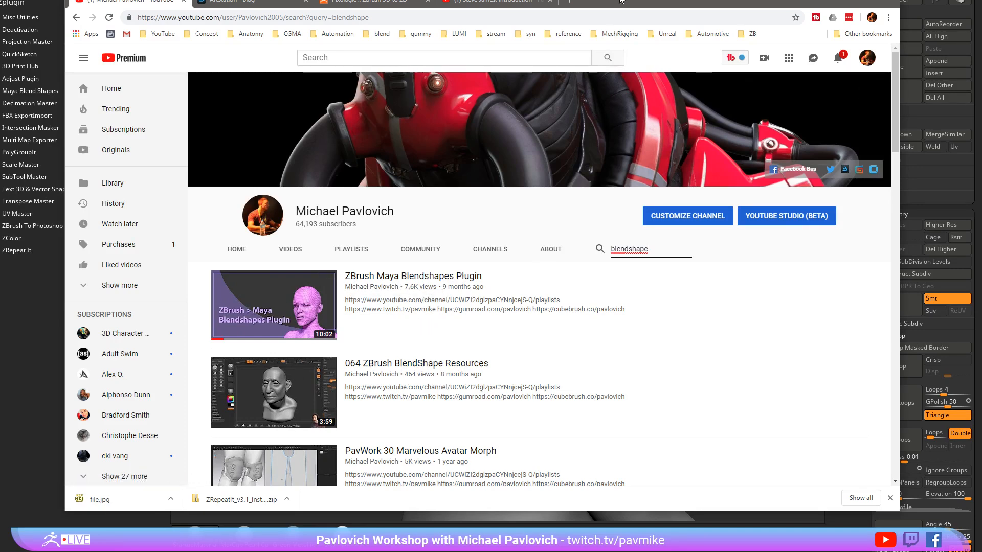
{"action": "left_click", "coordinate": [839, 1]}
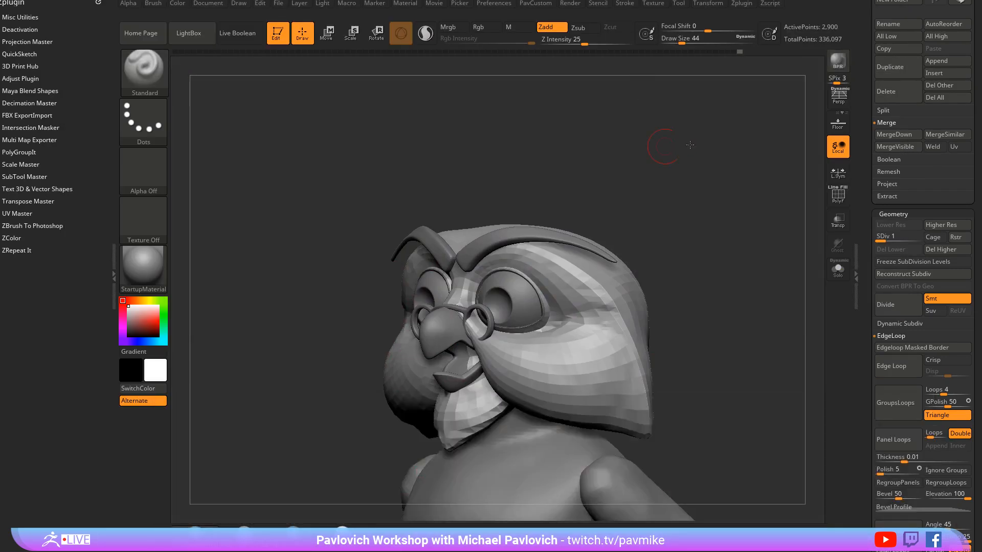
{"action": "mouse_move", "coordinate": [690, 145]}
{"action": "left_mouse_down"}
{"action": "mouse_move", "coordinate": [703, 145]}
{"action": "mouse_move", "coordinate": [679, 149]}
{"action": "left_mouse_up"}
Step: Raise the mask to subdivision level 4 and set the Draw Size to 54
{"action": "left_click", "coordinate": [921, 237]}
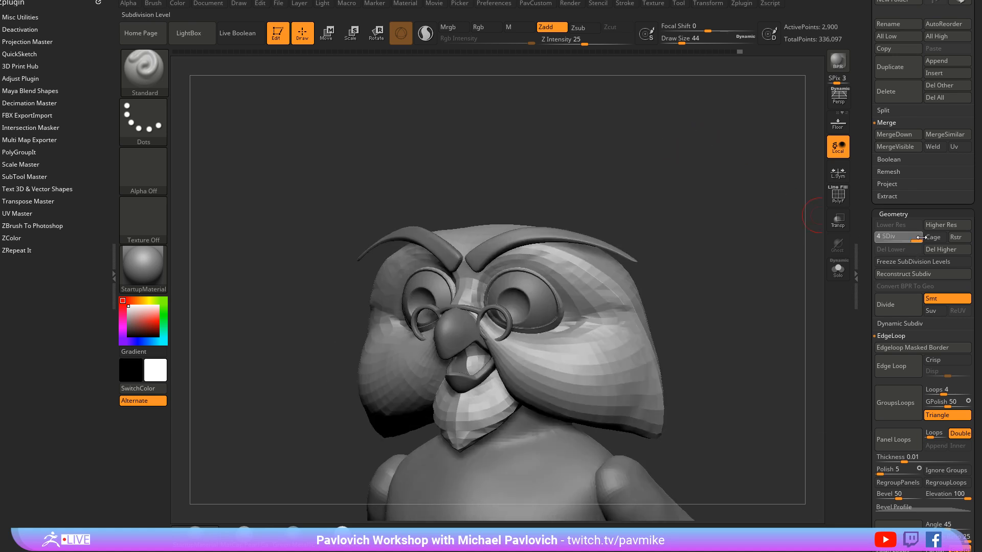
{"action": "left_click_drag", "start_coordinate": [714, 263], "coordinate": [742, 258]}
{"action": "key", "text": "s"}
{"action": "left_click", "coordinate": [768, 257]}
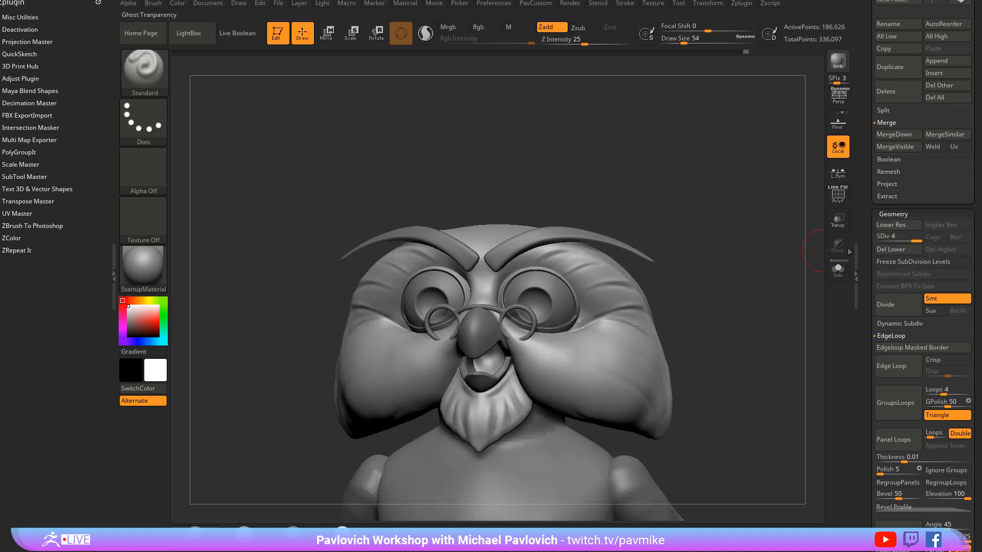
Step: Add a new layer to the mask with the Maya Blend Shapes plugin
{"action": "left_click_drag", "start_coordinate": [867, 271], "coordinate": [868, 164]}
{"action": "key", "text": "shift"}
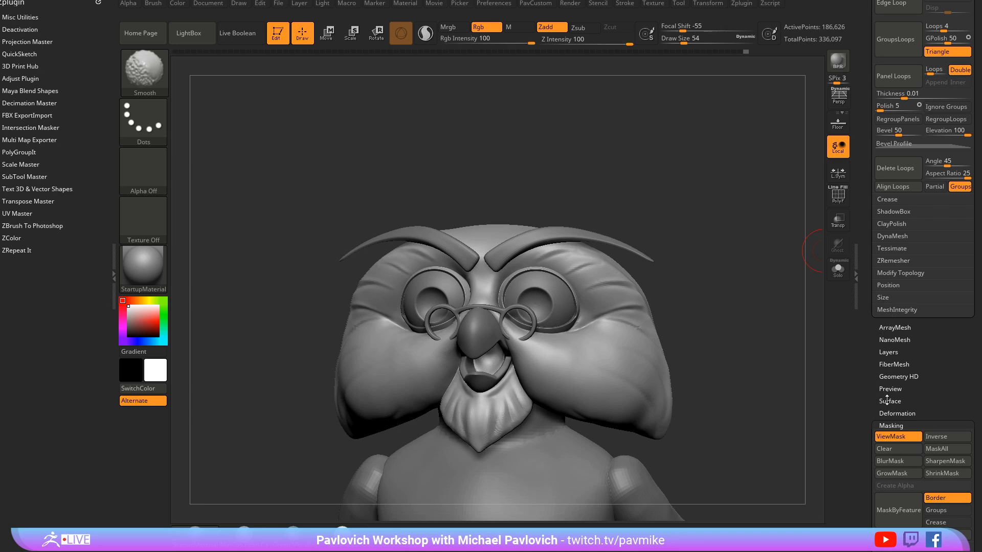
{"action": "left_click", "coordinate": [889, 425]}
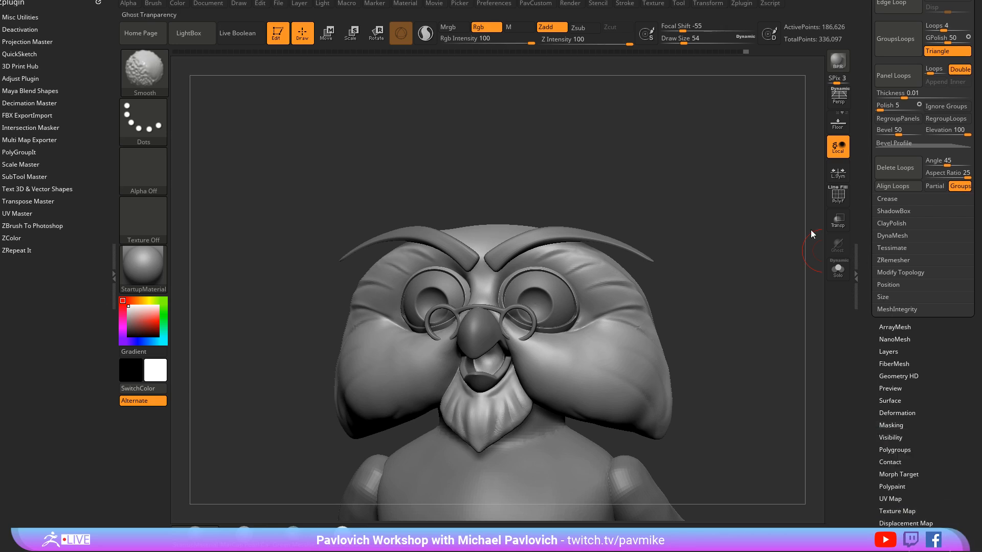
{"action": "left_click", "coordinate": [32, 90]}
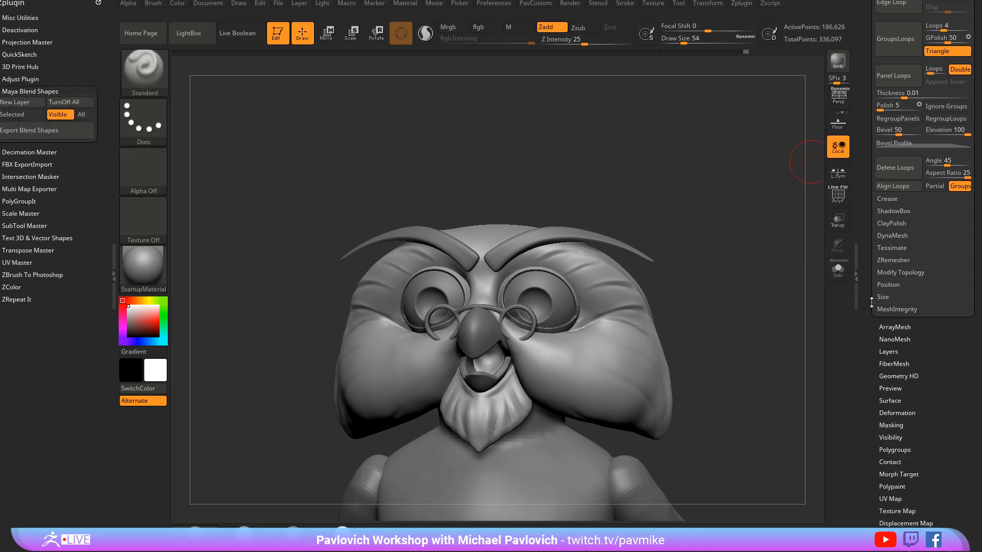
{"action": "left_click", "coordinate": [888, 351]}
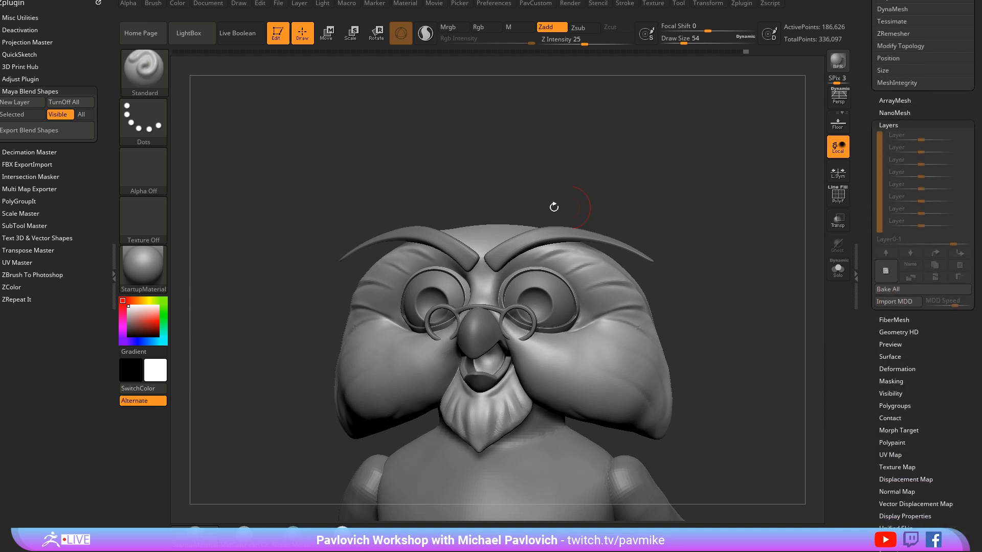
{"action": "left_click", "coordinate": [26, 101]}
{"action": "left_click_drag", "start_coordinate": [723, 298], "coordinate": [749, 299]}
{"action": "scroll", "coordinate": [879, 104], "scroll_direction": "up", "scroll_amount": 10}
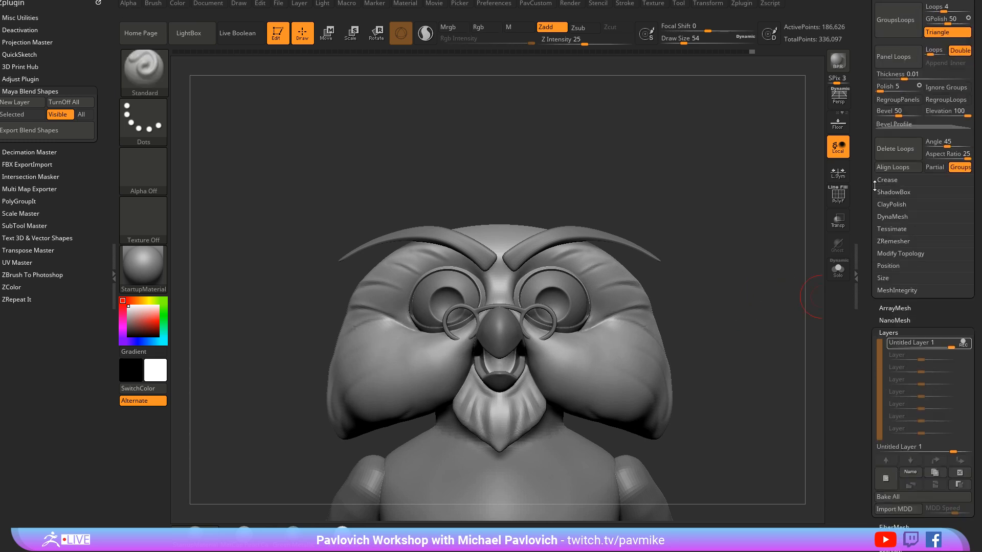
Step: Lower the layered mask to subdivision level 1 and set the Draw Size to 158
{"action": "left_click_drag", "start_coordinate": [871, 110], "coordinate": [870, 180]}
{"action": "left_click_drag", "start_coordinate": [910, 66], "coordinate": [871, 66]}
{"action": "left_click_drag", "start_coordinate": [723, 223], "coordinate": [728, 251]}
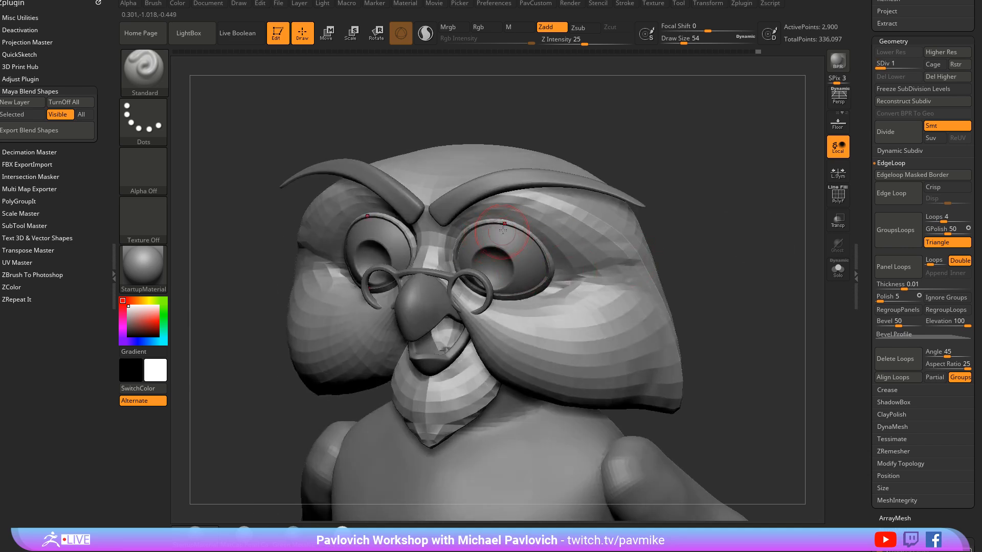
{"action": "left_click_drag", "start_coordinate": [575, 219], "coordinate": [699, 232]}
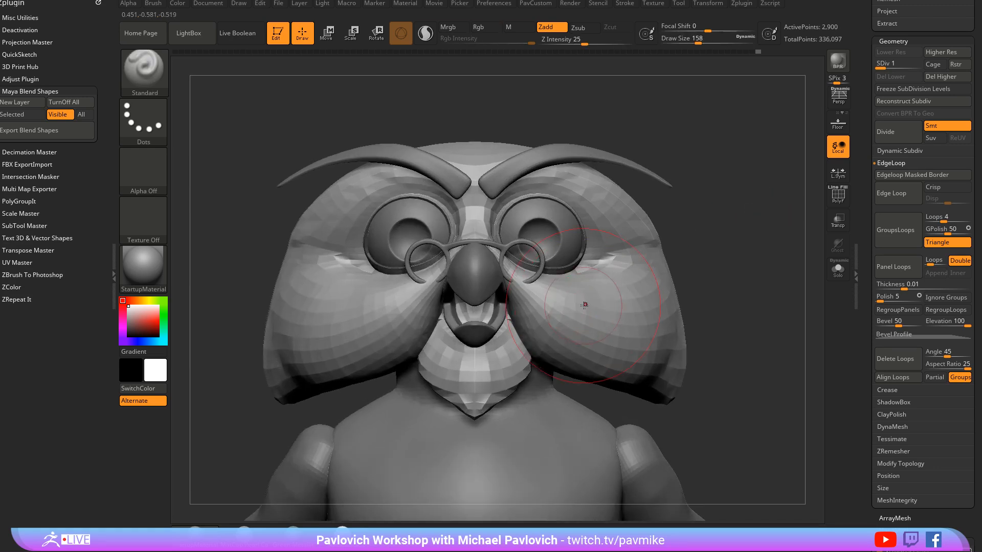
{"action": "key", "text": "b"}
{"action": "key", "text": "i"}
{"action": "key", "text": "n"}
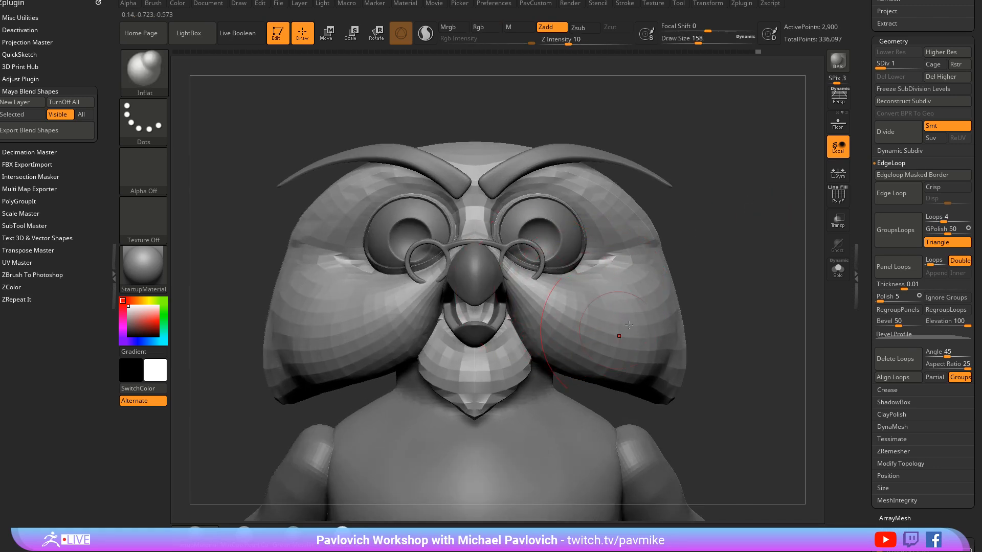
Step: Push the inner cheek beside the beak inward and up with the Move brush, and set the Draw Size to 108
{"action": "key", "text": "b"}
{"action": "key", "text": "m"}
{"action": "key", "text": "v"}
{"action": "left_click_drag", "start_coordinate": [541, 319], "coordinate": [521, 305]}
{"action": "key", "text": "s"}
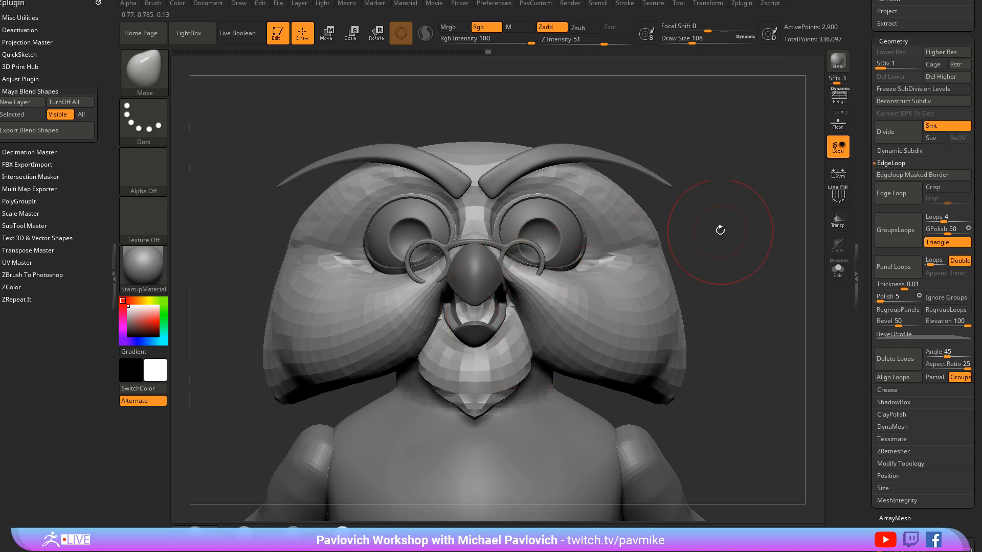
Step: Hide the glasses subtool and make the head mask the active subtool again
{"action": "left_click_drag", "start_coordinate": [719, 230], "coordinate": [670, 230]}
{"action": "key", "text": "b"}
{"action": "key", "text": "s"}
{"action": "key", "text": "t"}
{"action": "left_click", "coordinate": [536, 241], "text": "alt"}
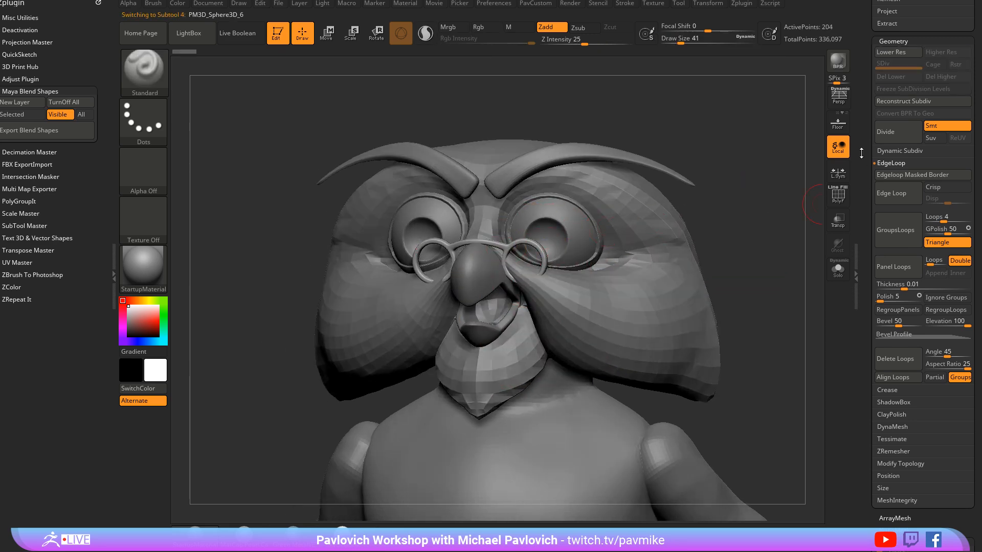
{"action": "left_click_drag", "start_coordinate": [860, 153], "coordinate": [884, 298]}
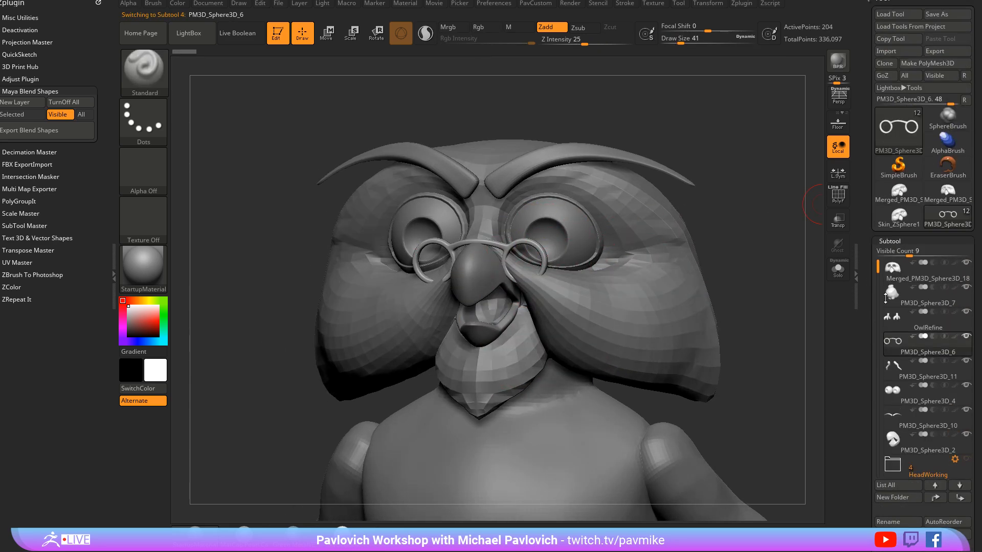
{"action": "left_click", "coordinate": [928, 327]}
{"action": "left_click", "coordinate": [966, 336]}
{"action": "left_click", "coordinate": [653, 274], "text": "alt"}
{"action": "left_click_drag", "start_coordinate": [758, 247], "coordinate": [712, 225], "text": "shift"}
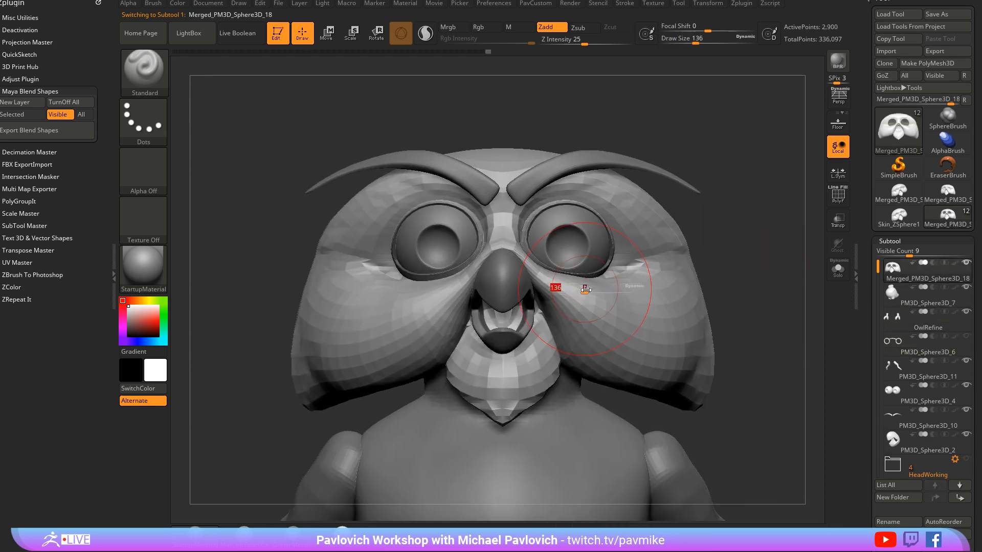
Step: Nudge the skin below the eye upward with the Move brush at Draw Size 71
{"action": "key", "text": "b"}
{"action": "key", "text": "m"}
{"action": "key", "text": "v"}
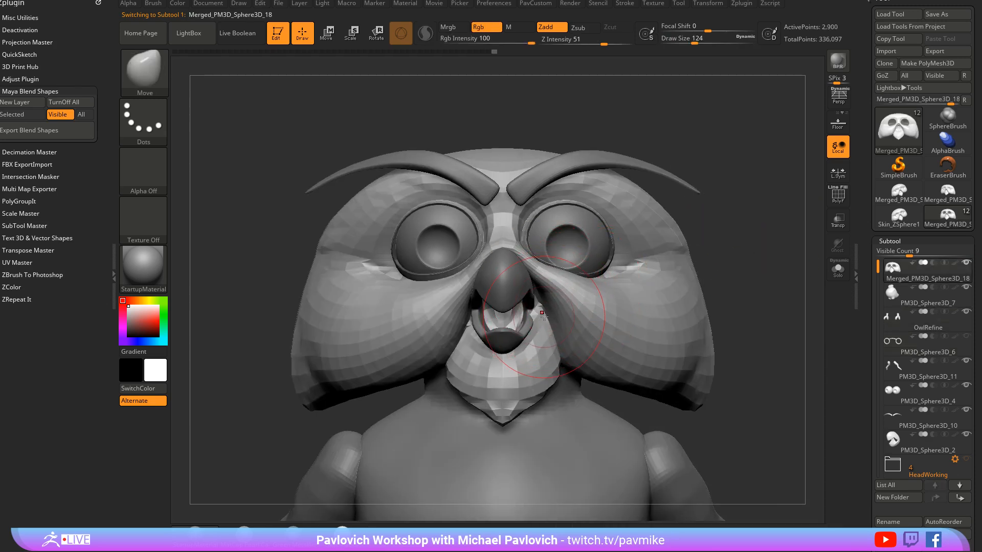
{"action": "left_click_drag", "start_coordinate": [758, 226], "coordinate": [728, 240], "text": "alt"}
{"action": "key", "text": "["}
{"action": "key", "text": "["}
{"action": "key", "text": "["}
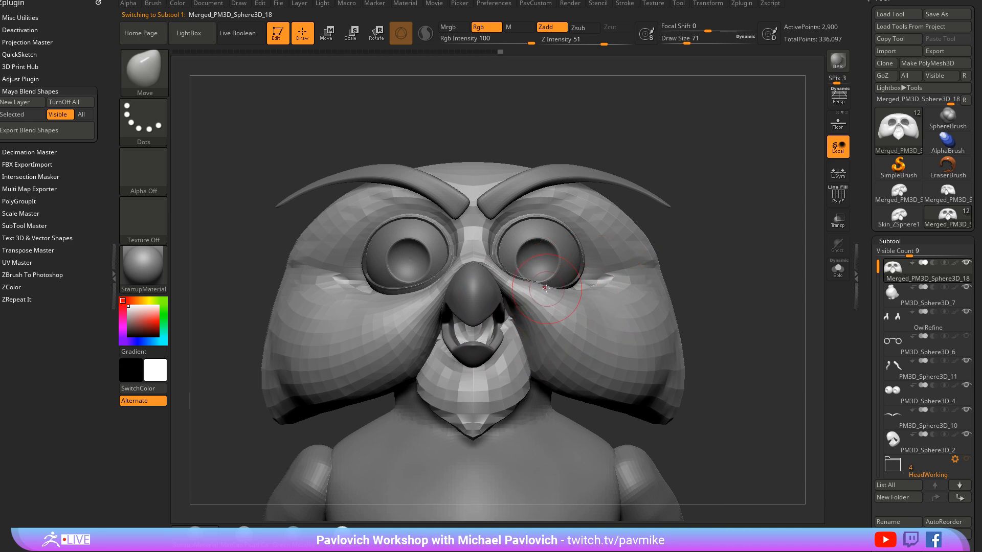
{"action": "left_click_drag", "start_coordinate": [566, 299], "coordinate": [569, 296]}
{"action": "mouse_move", "coordinate": [698, 243]}
{"action": "left_mouse_down", "text": "alt"}
{"action": "mouse_move", "coordinate": [684, 266]}
{"action": "mouse_move", "coordinate": [684, 327]}
{"action": "left_mouse_up", "text": "alt"}
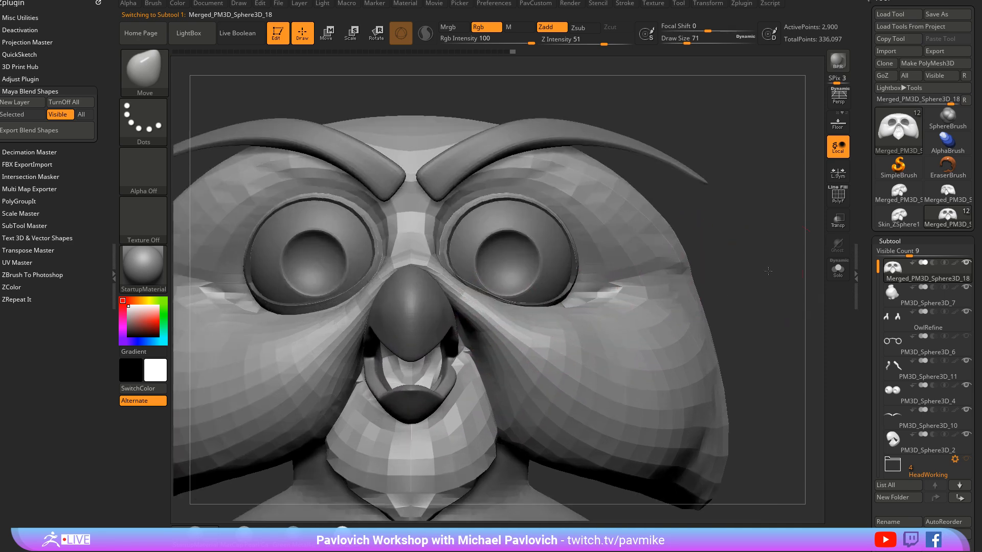
Step: Undo the recent Move strokes on the cheek and lower eyelid
{"action": "mouse_move", "coordinate": [792, 302]}
{"action": "left_mouse_down"}
{"action": "mouse_move", "coordinate": [749, 278]}
{"action": "mouse_move", "coordinate": [765, 259]}
{"action": "left_mouse_up"}
{"action": "key", "text": "ctrl"}
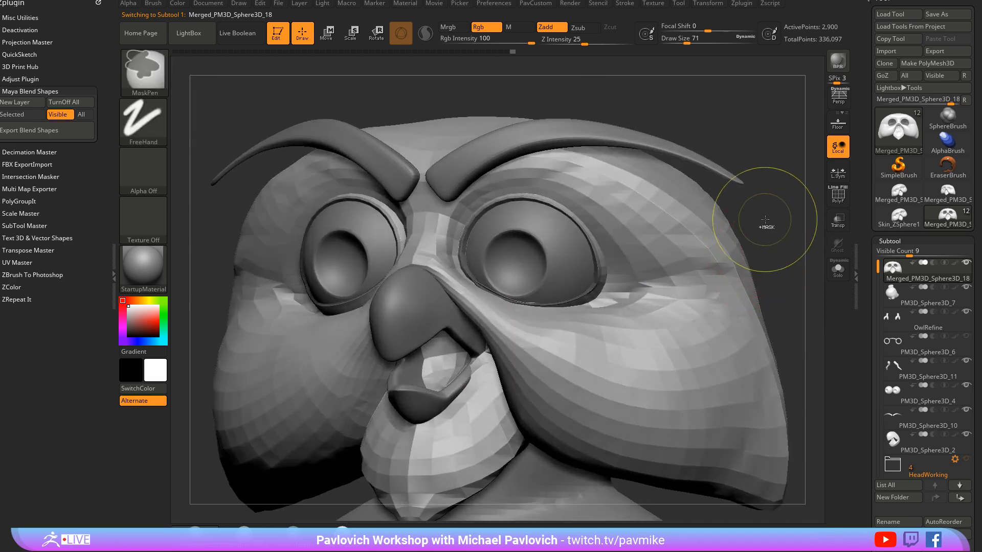
{"action": "key", "text": "ctrl+z"}
{"action": "key", "text": "ctrl+z"}
{"action": "key", "text": "ctrl+z"}
{"action": "key", "text": "ctrl+z"}
{"action": "key", "text": "ctrl+z"}
{"action": "key", "text": "ctrl+z"}
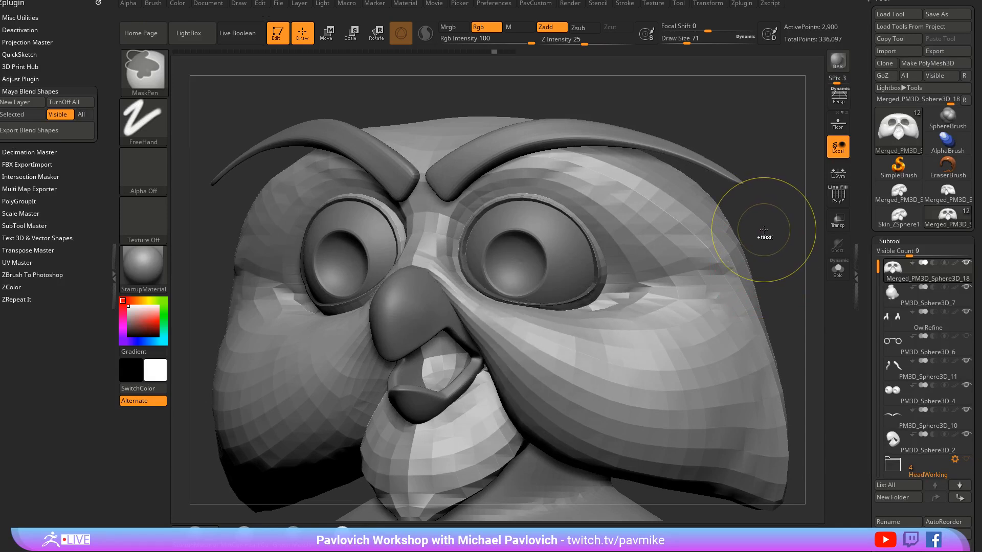
{"action": "key", "text": "ctrl+z"}
{"action": "key", "text": "ctrl+z"}
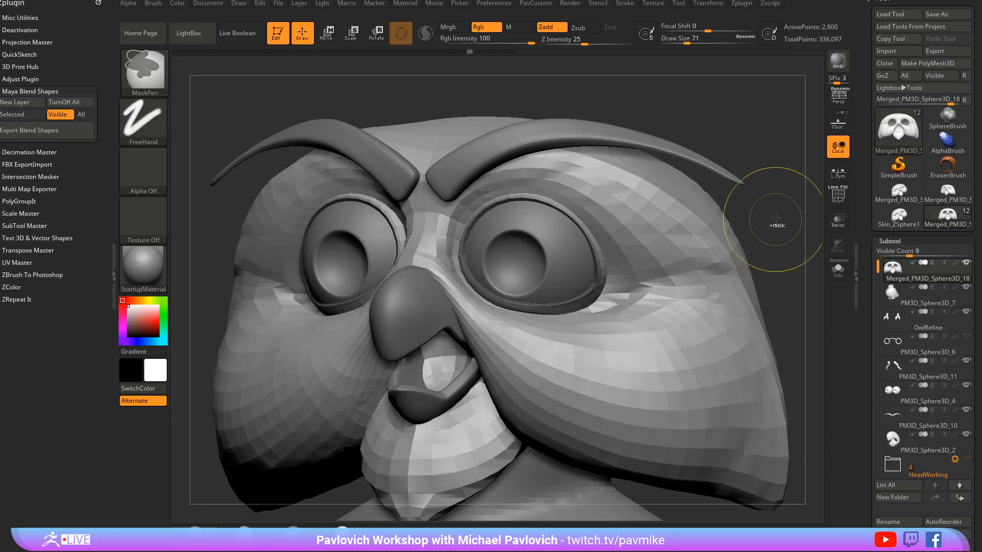
{"action": "key", "text": "ctrl+z"}
Step: Turn on the PolyFrame display for the head mask and set the Draw Size to 59
{"action": "mouse_move", "coordinate": [787, 262]}
{"action": "left_mouse_down", "text": "shift"}
{"action": "mouse_move", "coordinate": [685, 266]}
{"action": "mouse_move", "coordinate": [756, 247]}
{"action": "mouse_move", "coordinate": [752, 256]}
{"action": "mouse_move", "coordinate": [695, 242]}
{"action": "left_mouse_up", "text": "shift"}
{"action": "key", "text": "shift+f"}
{"action": "mouse_move", "coordinate": [810, 259]}
{"action": "left_mouse_down"}
{"action": "mouse_move", "coordinate": [812, 274]}
{"action": "mouse_move", "coordinate": [705, 276]}
{"action": "left_mouse_up"}
{"action": "key", "text": "s"}
{"action": "left_click_drag", "start_coordinate": [580, 296], "coordinate": [578, 296]}
{"action": "left_click_drag", "start_coordinate": [785, 244], "coordinate": [740, 231]}
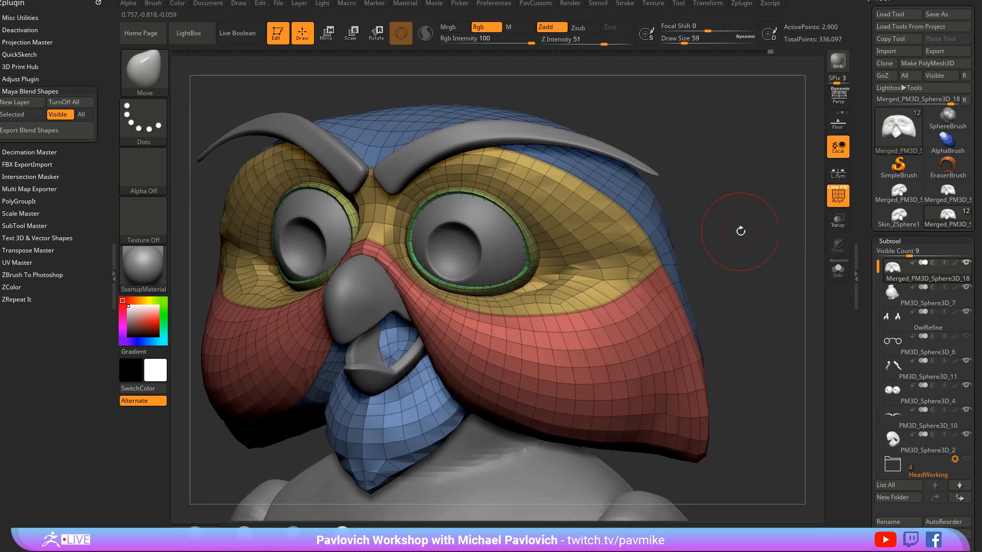
Step: Isolate the eyelid rim polygroup and mask everything on the head except those rims
{"action": "left_click", "coordinate": [516, 280], "text": "ctrl+shift"}
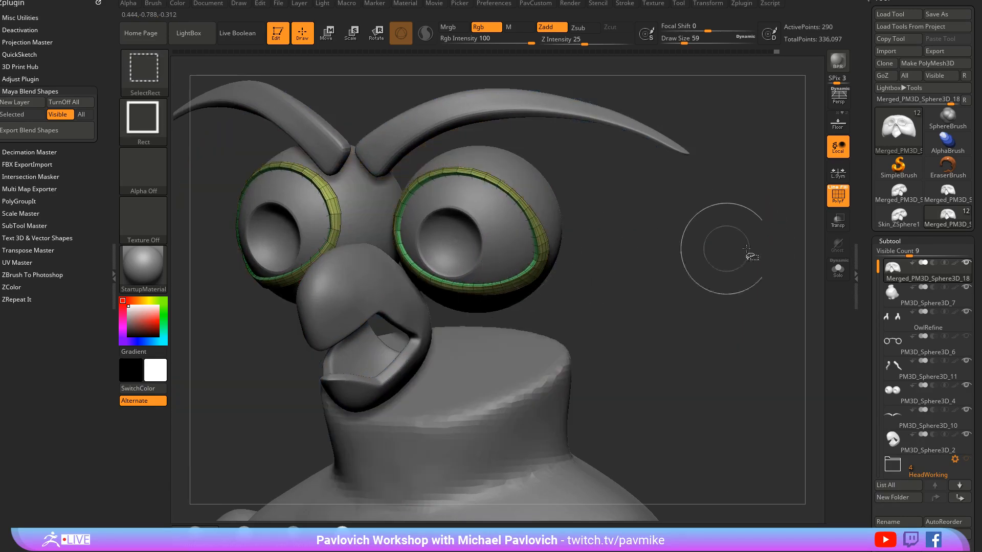
{"action": "left_click", "coordinate": [783, 244], "text": "ctrl"}
{"action": "left_click", "coordinate": [779, 219], "text": "ctrl+shift"}
{"action": "left_click", "coordinate": [778, 217], "text": "ctrl"}
{"action": "left_click_drag", "start_coordinate": [793, 220], "coordinate": [726, 230]}
Step: Pull the lower eyelid rim and its outer corner into shape against the eyeball with the Move brush at Draw Size 51
{"action": "key", "text": "s"}
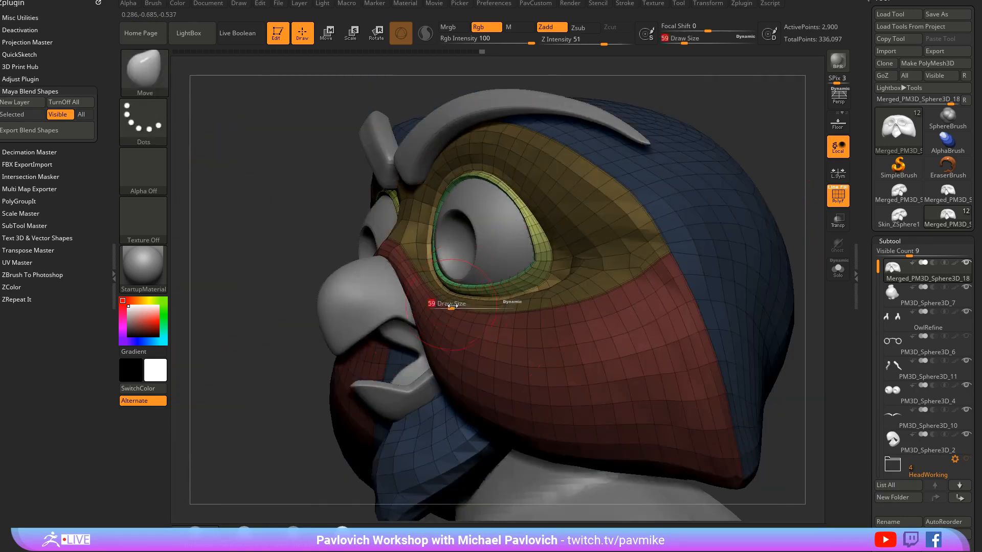
{"action": "left_click_drag", "start_coordinate": [452, 306], "coordinate": [491, 284]}
{"action": "left_click_drag", "start_coordinate": [347, 327], "coordinate": [289, 352]}
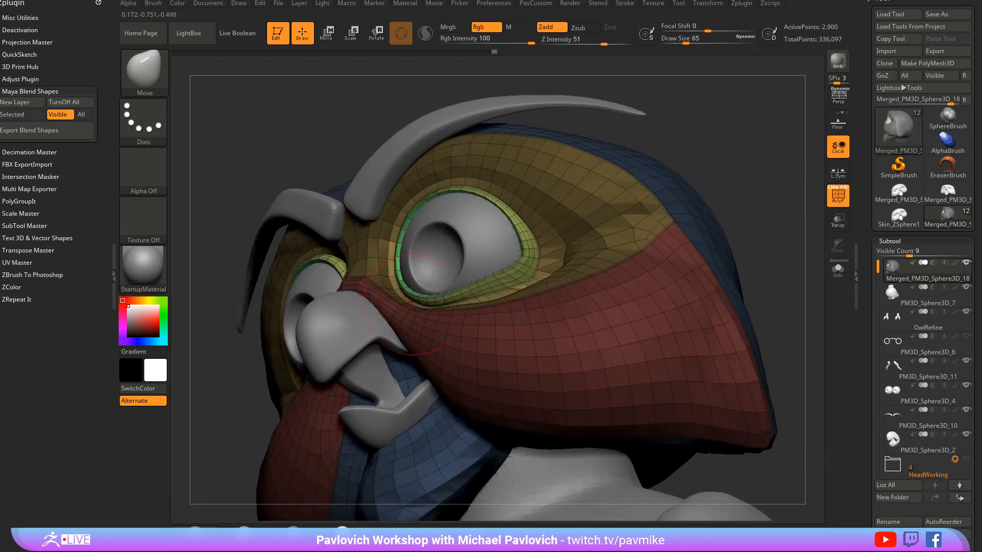
{"action": "left_click_drag", "start_coordinate": [747, 144], "coordinate": [488, 285]}
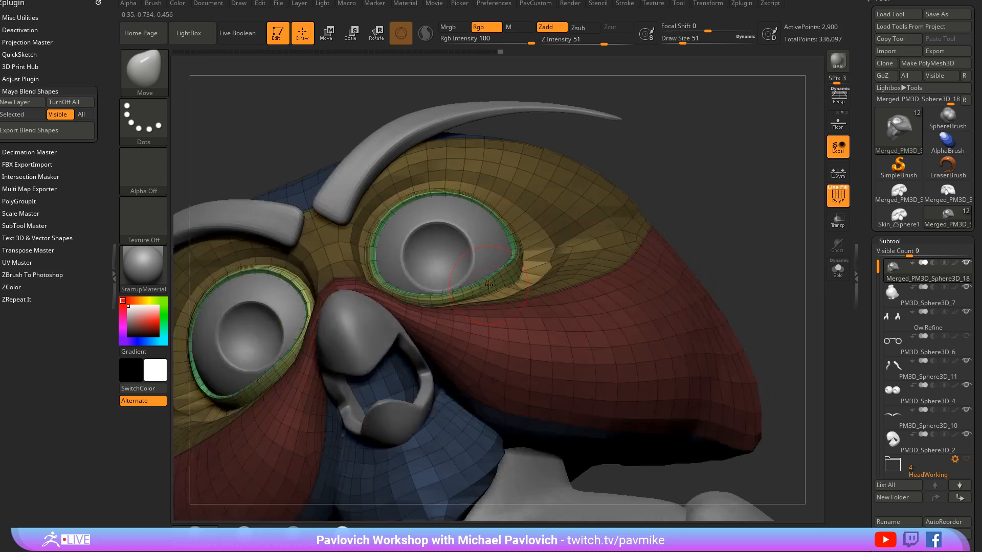
{"action": "left_click_drag", "start_coordinate": [546, 247], "coordinate": [521, 272]}
{"action": "left_click_drag", "start_coordinate": [748, 196], "coordinate": [577, 205], "text": "shift"}
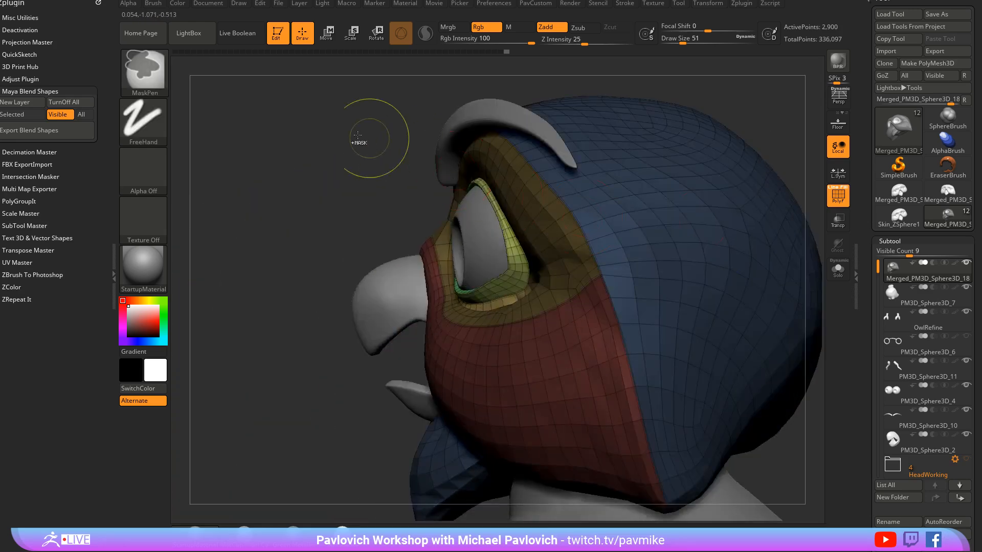
Step: Switch the masking brush to MaskLasso and mask the upper eyelids and the opposite half of the head
{"action": "left_click", "coordinate": [148, 76], "text": "ctrl"}
{"action": "left_click", "coordinate": [352, 129], "text": "ctrl"}
{"action": "left_click_drag", "start_coordinate": [317, 200], "coordinate": [578, 179], "text": "shift"}
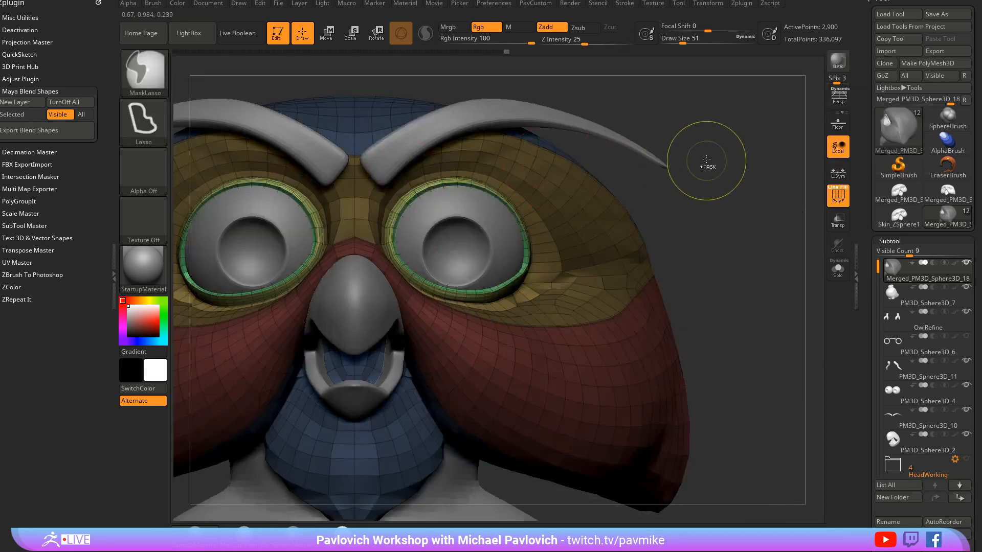
{"action": "mouse_move", "coordinate": [705, 156]}
{"action": "left_mouse_down", "text": "ctrl"}
{"action": "mouse_move", "coordinate": [332, 184]}
{"action": "mouse_move", "coordinate": [368, 239]}
{"action": "mouse_move", "coordinate": [439, 243]}
{"action": "mouse_move", "coordinate": [598, 302]}
{"action": "left_mouse_up", "text": "ctrl"}
{"action": "mouse_move", "coordinate": [763, 223]}
{"action": "left_mouse_down", "text": "alt"}
{"action": "mouse_move", "coordinate": [774, 189]}
{"action": "mouse_move", "coordinate": [803, 179]}
{"action": "left_mouse_up", "text": "alt"}
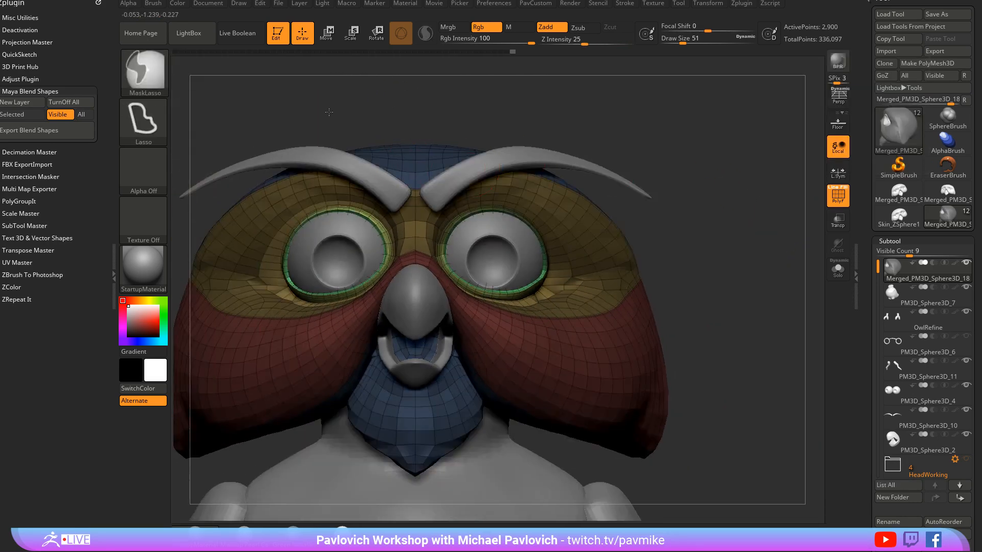
{"action": "left_click_drag", "start_coordinate": [391, 106], "coordinate": [396, 408], "text": "ctrl"}
{"action": "mouse_move", "coordinate": [740, 223]}
{"action": "left_mouse_down"}
{"action": "mouse_move", "coordinate": [740, 235]}
{"action": "mouse_move", "coordinate": [661, 232]}
{"action": "left_mouse_up"}
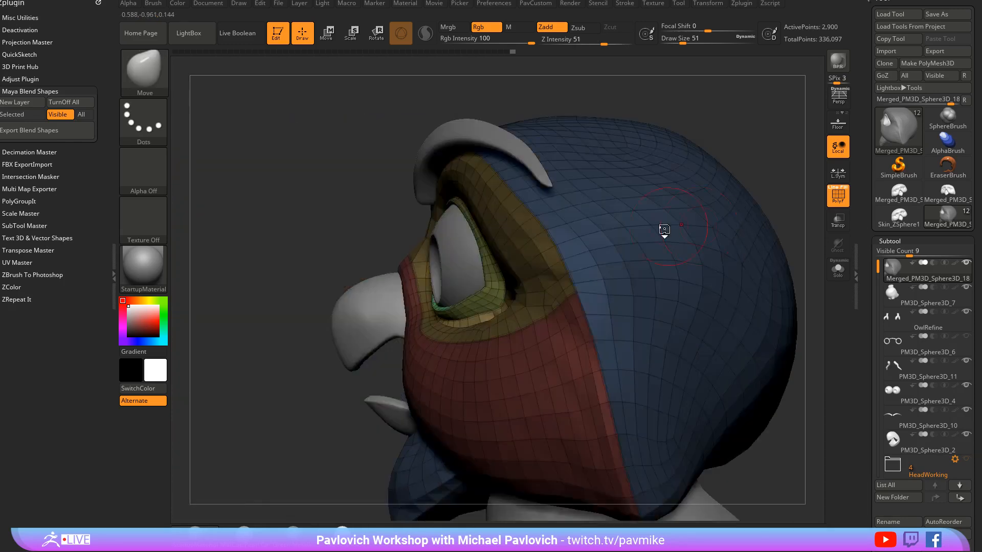
Step: Move the unmasked lower eyelid rim up and over the eyeball with the transform gizmo
{"action": "key", "text": "w"}
{"action": "left_click", "coordinate": [501, 291], "text": "alt"}
{"action": "mouse_move", "coordinate": [532, 255]}
{"action": "left_mouse_down"}
{"action": "mouse_move", "coordinate": [539, 264]}
{"action": "mouse_move", "coordinate": [535, 251]}
{"action": "left_mouse_up"}
{"action": "key", "text": "q"}
{"action": "mouse_move", "coordinate": [583, 105]}
{"action": "left_mouse_down"}
{"action": "mouse_move", "coordinate": [658, 192]}
{"action": "mouse_move", "coordinate": [709, 196]}
{"action": "left_mouse_up"}
Step: Shape the raised lower eyelid rim with the Move brush at Draw Sizes 71 and 37
{"action": "key", "text": "s"}
{"action": "left_click_drag", "start_coordinate": [463, 280], "coordinate": [466, 280]}
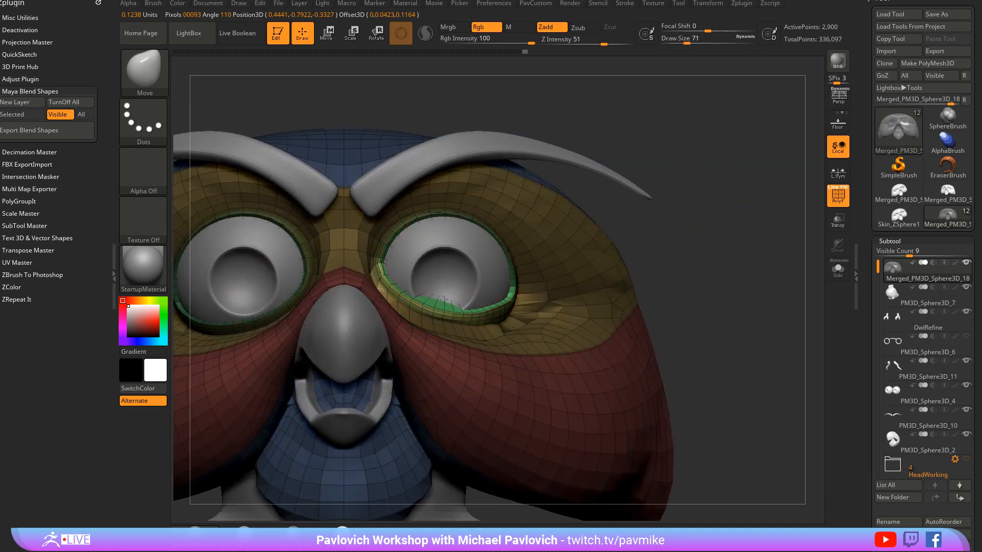
{"action": "left_click_drag", "start_coordinate": [679, 261], "coordinate": [608, 265]}
{"action": "key", "text": "s"}
{"action": "left_click_drag", "start_coordinate": [466, 345], "coordinate": [459, 345]}
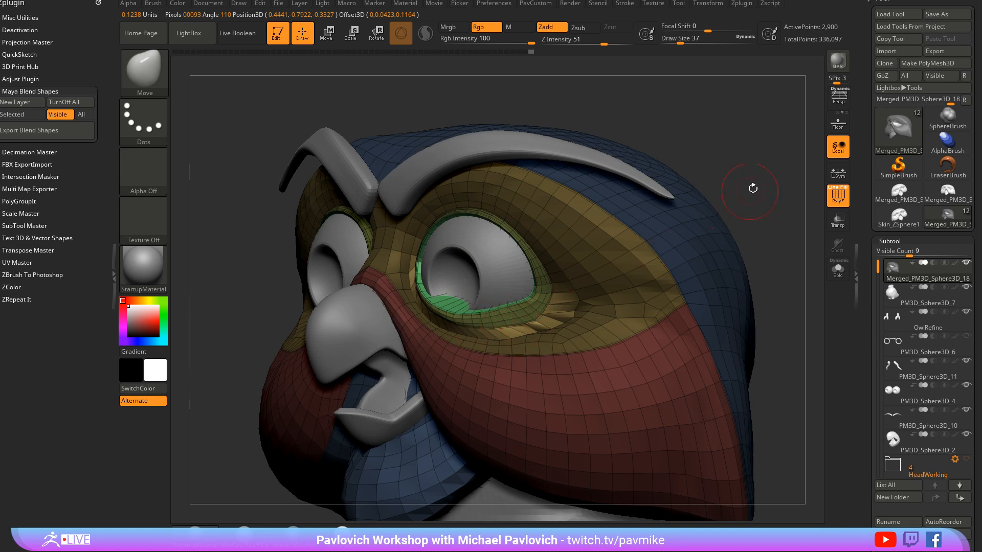
{"action": "left_click_drag", "start_coordinate": [753, 189], "coordinate": [813, 197]}
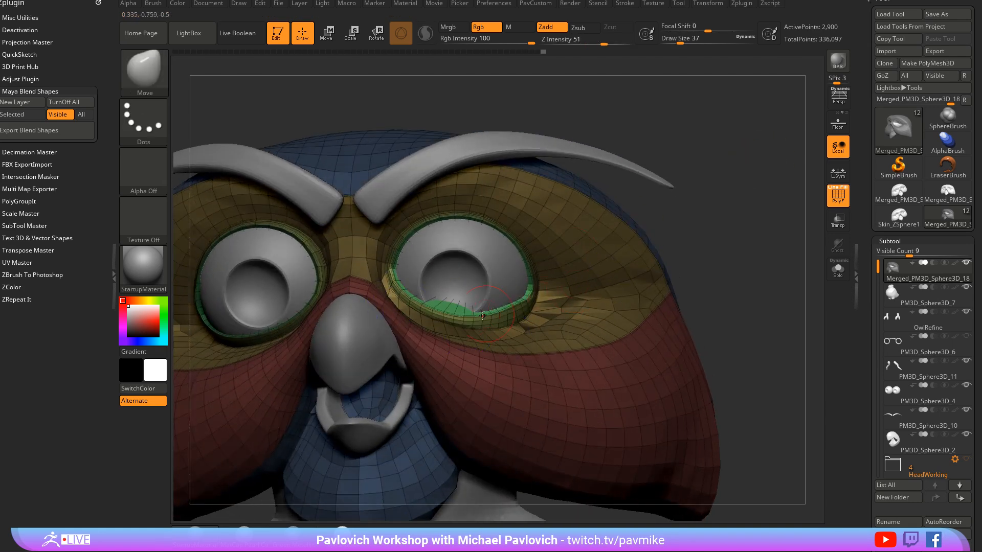
Step: Invert the mask, isolate the eye area polygroups, and smooth the skin by the eye's inner corner at Draw Size 18
{"action": "key", "text": "s"}
{"action": "key", "text": "ctrl+i"}
{"action": "left_click", "coordinate": [507, 329], "text": "ctrl+shift"}
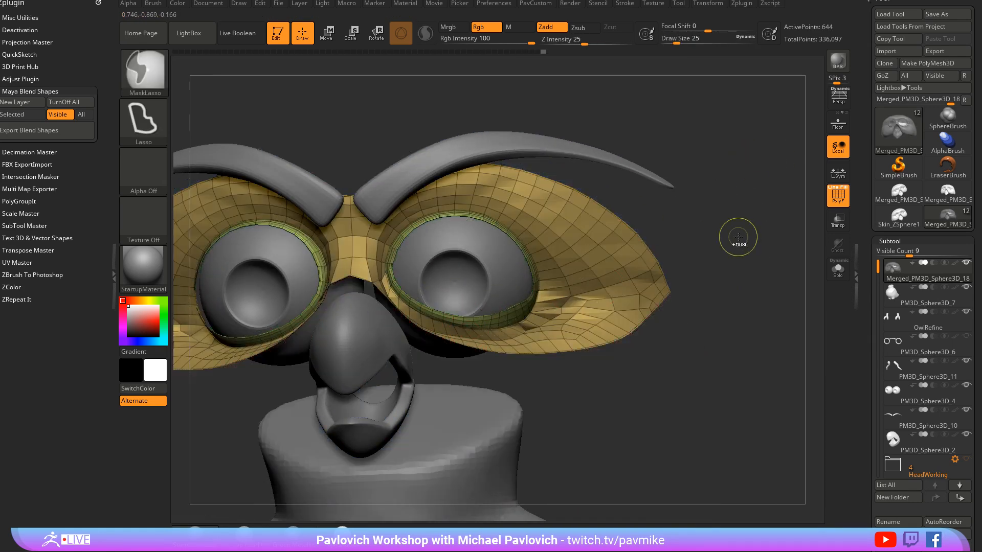
{"action": "key", "text": "s"}
{"action": "left_click", "coordinate": [401, 304]}
{"action": "mouse_move", "coordinate": [404, 301]}
{"action": "left_mouse_down", "text": "shift"}
{"action": "mouse_move", "coordinate": [421, 316]}
{"action": "mouse_move", "coordinate": [413, 309]}
{"action": "left_mouse_up", "text": "shift"}
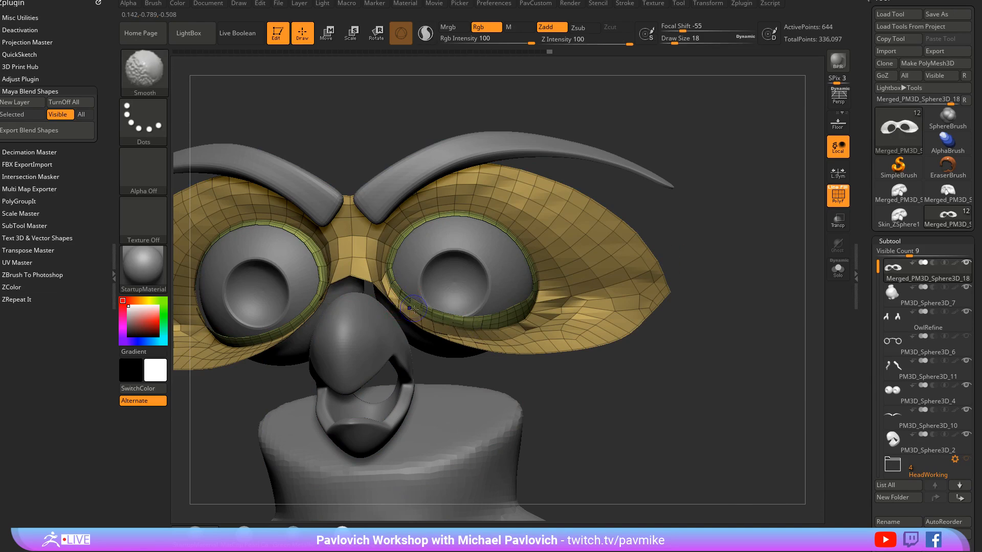
{"action": "left_click_drag", "start_coordinate": [730, 247], "coordinate": [730, 228]}
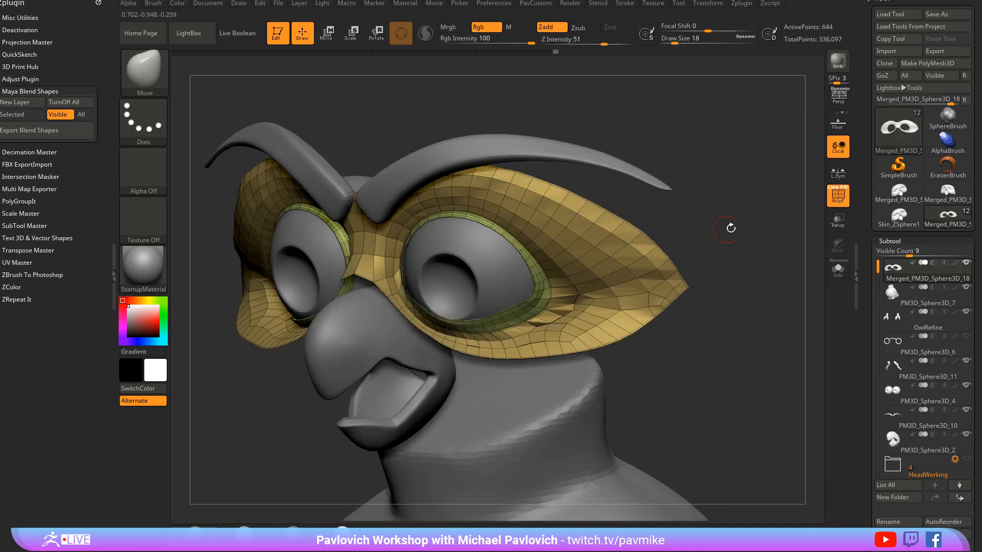
Step: Clear the mask and restore the hidden polygroups, checking the eye openings in Solo mode
{"action": "left_click", "coordinate": [747, 214], "text": "ctrl"}
{"action": "left_click_drag", "start_coordinate": [737, 190], "coordinate": [749, 218], "text": "ctrl"}
{"action": "left_click", "coordinate": [760, 251], "text": "ctrl+shift"}
{"action": "left_click", "coordinate": [838, 269]}
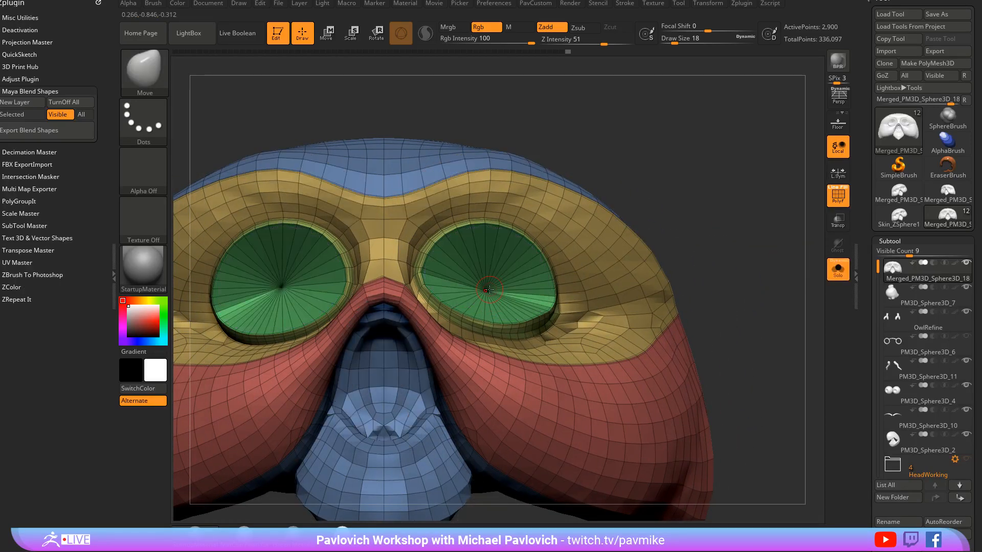
{"action": "left_click", "coordinate": [837, 269]}
{"action": "left_click_drag", "start_coordinate": [740, 256], "coordinate": [669, 259]}
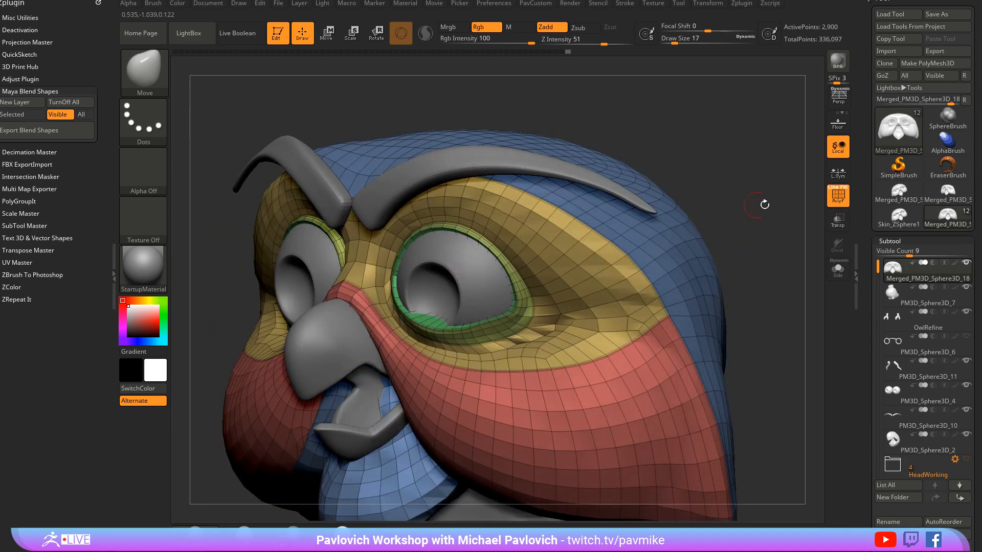
Step: Refine the lower eyelid edge with the Move brush and smooth the skin below it at Draw Size 22
{"action": "mouse_move", "coordinate": [764, 205]}
{"action": "left_mouse_down"}
{"action": "mouse_move", "coordinate": [752, 215]}
{"action": "mouse_move", "coordinate": [763, 228]}
{"action": "mouse_move", "coordinate": [752, 235]}
{"action": "left_mouse_up"}
{"action": "left_click_drag", "start_coordinate": [486, 320], "coordinate": [485, 307]}
{"action": "left_click_drag", "start_coordinate": [657, 274], "coordinate": [608, 270]}
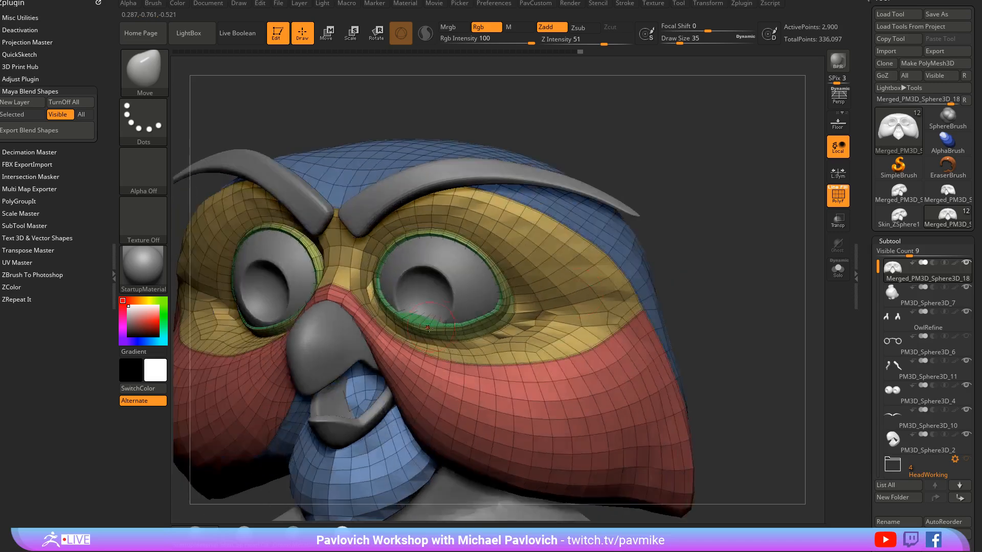
{"action": "key", "text": "s"}
{"action": "left_click_drag", "start_coordinate": [424, 341], "coordinate": [426, 341]}
{"action": "left_click_drag", "start_coordinate": [373, 313], "coordinate": [438, 351], "text": "shift"}
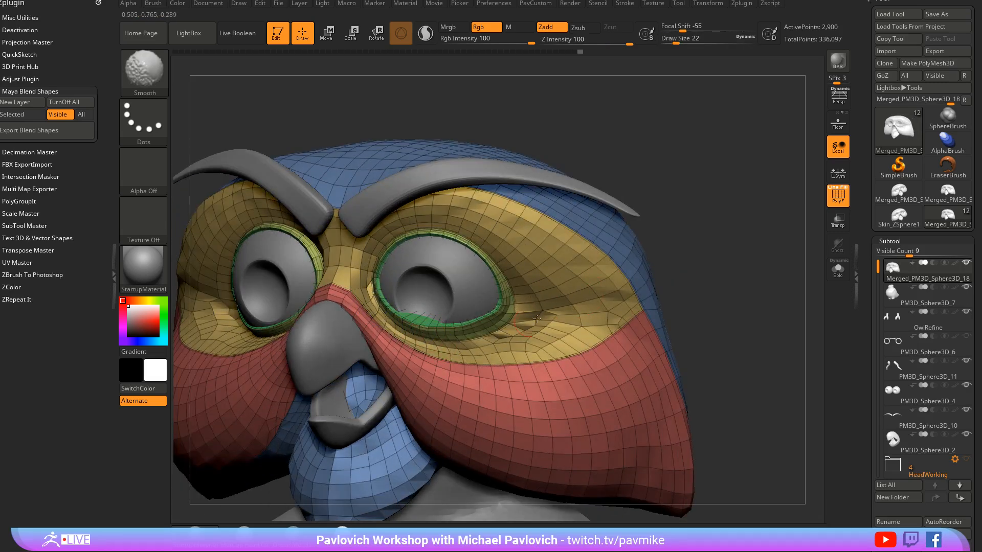
{"action": "left_click_drag", "start_coordinate": [726, 291], "coordinate": [764, 264]}
{"action": "key", "text": "s"}
{"action": "mouse_move", "coordinate": [497, 322]}
{"action": "left_mouse_down"}
{"action": "mouse_move", "coordinate": [516, 322]}
{"action": "mouse_move", "coordinate": [468, 312]}
{"action": "left_mouse_up"}
{"action": "left_click_drag", "start_coordinate": [444, 318], "coordinate": [440, 312]}
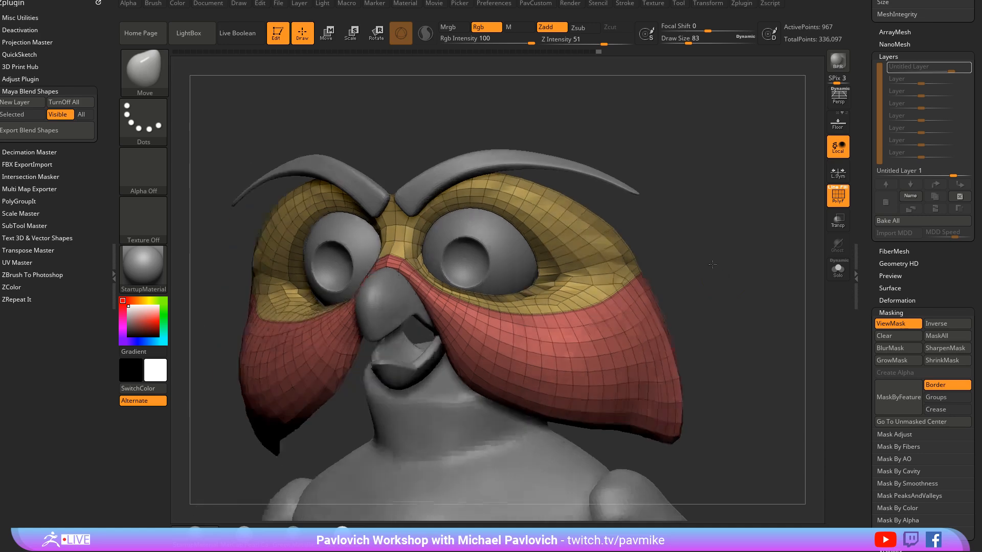
Step: Push the upper cheek below the eye upward with the Move brush at Draw Size 54
{"action": "left_click_drag", "start_coordinate": [736, 266], "coordinate": [713, 259]}
{"action": "key", "text": "s"}
{"action": "left_click_drag", "start_coordinate": [480, 306], "coordinate": [434, 282]}
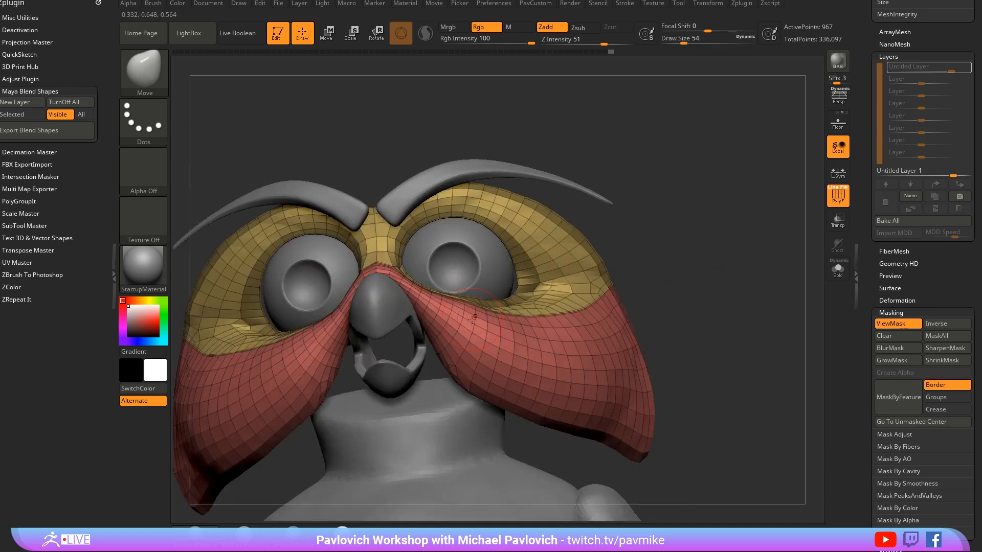
{"action": "left_click_drag", "start_coordinate": [444, 307], "coordinate": [442, 303]}
{"action": "left_click_drag", "start_coordinate": [483, 320], "coordinate": [482, 312]}
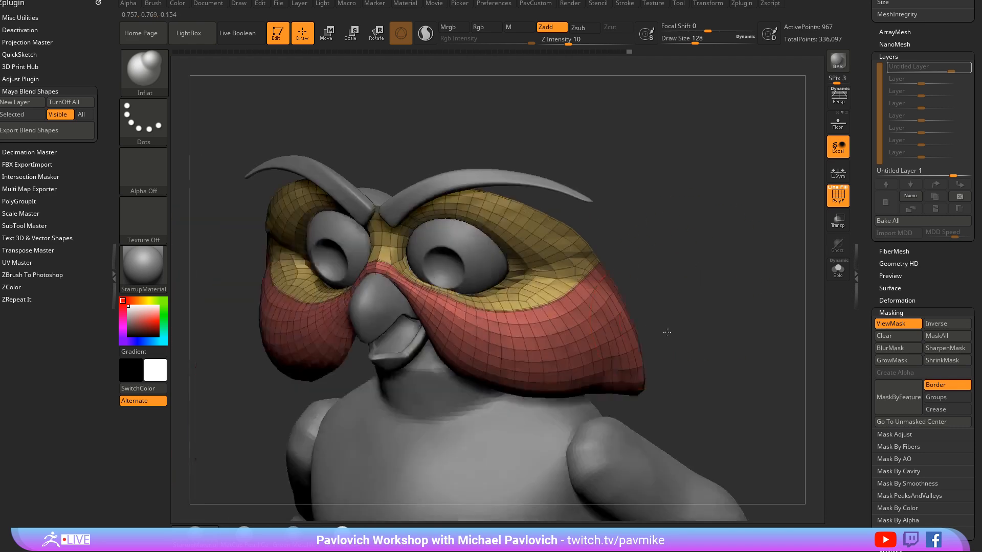
Step: Show all hidden polygroups of the head again and set the Draw Size to 145
{"action": "mouse_move", "coordinate": [666, 333]}
{"action": "left_mouse_down"}
{"action": "mouse_move", "coordinate": [445, 289]}
{"action": "mouse_move", "coordinate": [701, 237]}
{"action": "mouse_move", "coordinate": [511, 256]}
{"action": "mouse_move", "coordinate": [680, 250]}
{"action": "mouse_move", "coordinate": [688, 220]}
{"action": "mouse_move", "coordinate": [698, 260]}
{"action": "mouse_move", "coordinate": [548, 246]}
{"action": "left_mouse_up"}
{"action": "key", "text": "s"}
{"action": "left_click", "coordinate": [759, 305], "text": "ctrl+shift"}
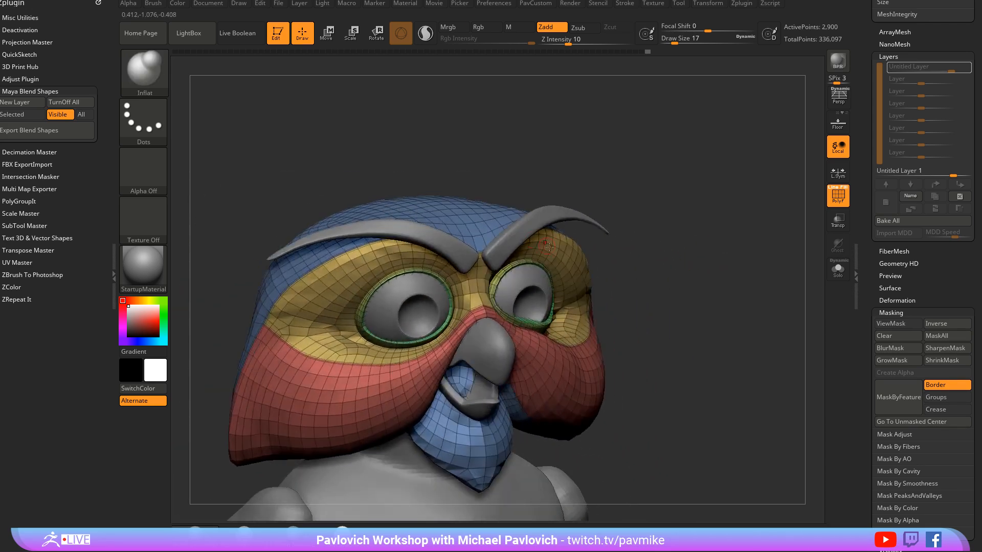
{"action": "left_click_drag", "start_coordinate": [713, 243], "coordinate": [542, 240]}
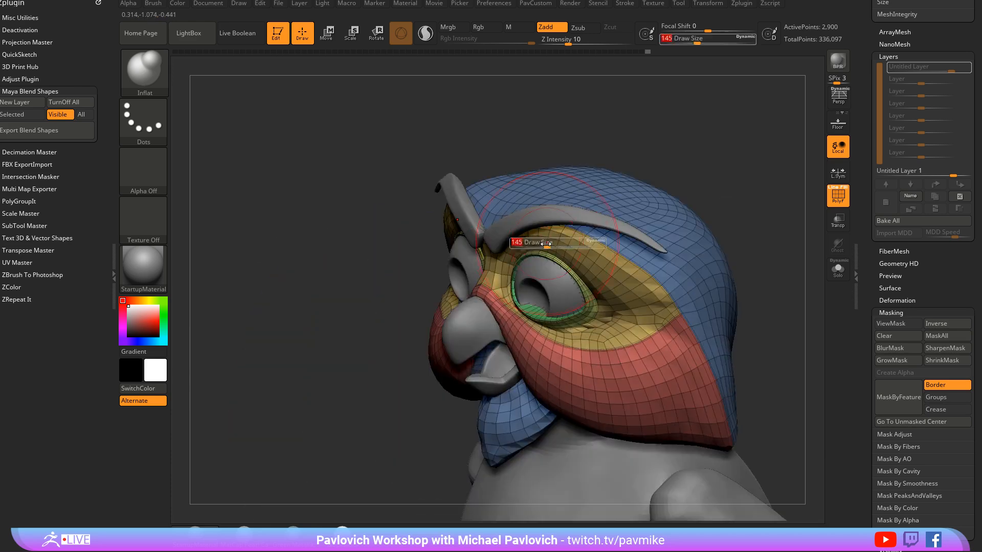
Step: Hide the cheek and eyelid rim polygroups and set the Draw Size to 90
{"action": "left_click", "coordinate": [573, 229], "text": "ctrl+shift"}
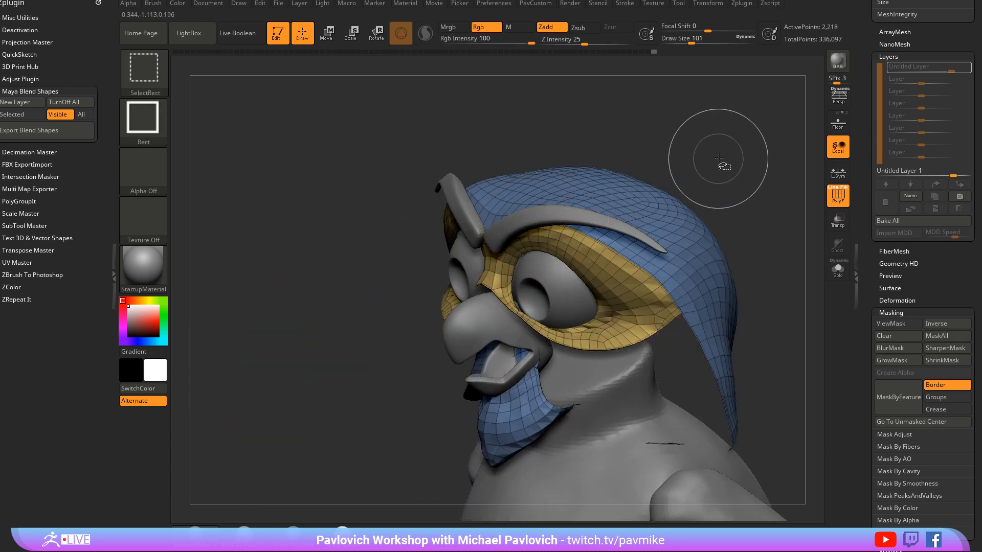
{"action": "mouse_move", "coordinate": [718, 159]}
{"action": "left_mouse_down"}
{"action": "mouse_move", "coordinate": [665, 167]}
{"action": "mouse_move", "coordinate": [631, 187]}
{"action": "left_mouse_up"}
{"action": "key", "text": "s"}
{"action": "left_click_drag", "start_coordinate": [591, 218], "coordinate": [594, 218]}
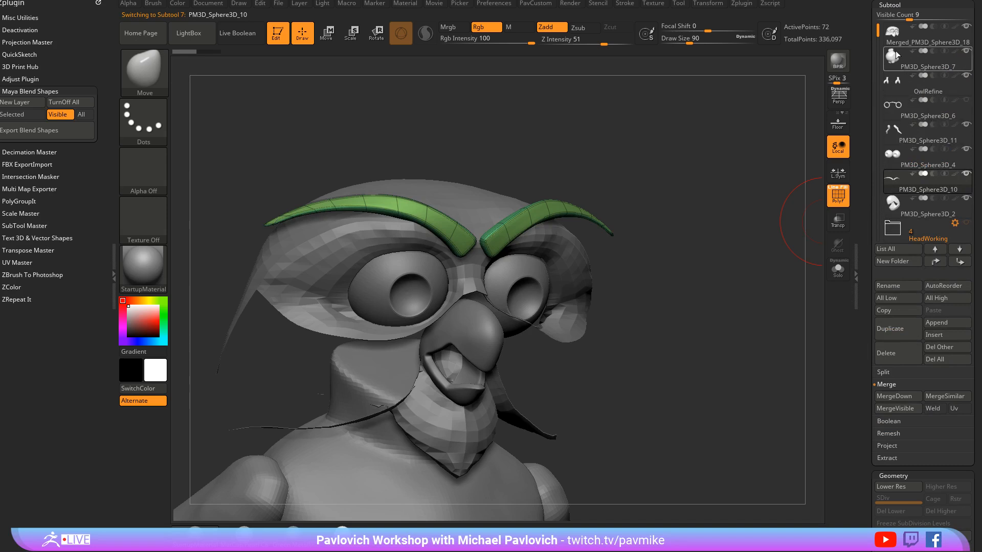
Step: Hide the eyebrow subtool and make the head mask the active subtool
{"action": "left_click_drag", "start_coordinate": [868, 40], "coordinate": [876, 104]}
{"action": "left_click_drag", "start_coordinate": [876, 56], "coordinate": [874, 37]}
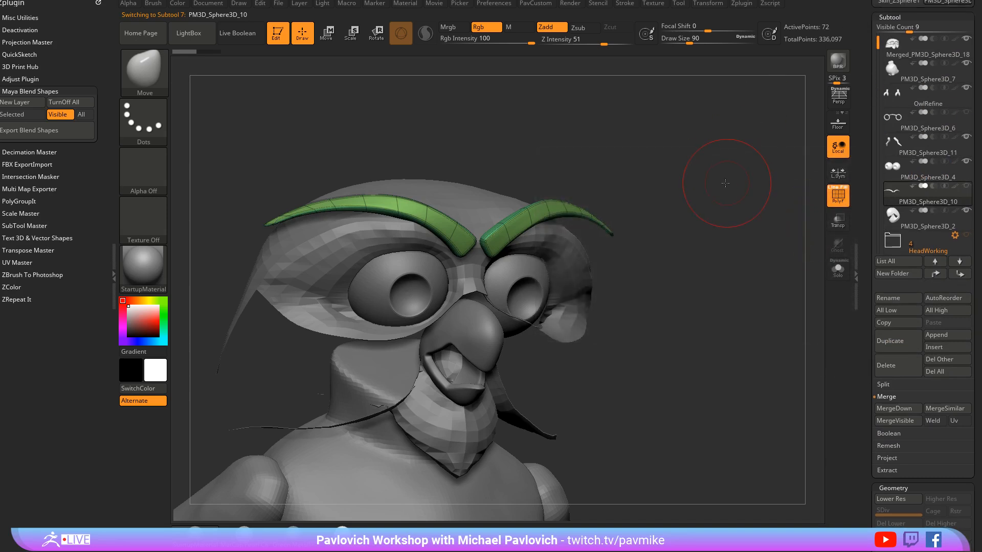
{"action": "left_click_drag", "start_coordinate": [723, 184], "coordinate": [632, 225]}
{"action": "left_click", "coordinate": [597, 271], "text": "alt"}
{"action": "left_click_drag", "start_coordinate": [734, 217], "coordinate": [562, 237]}
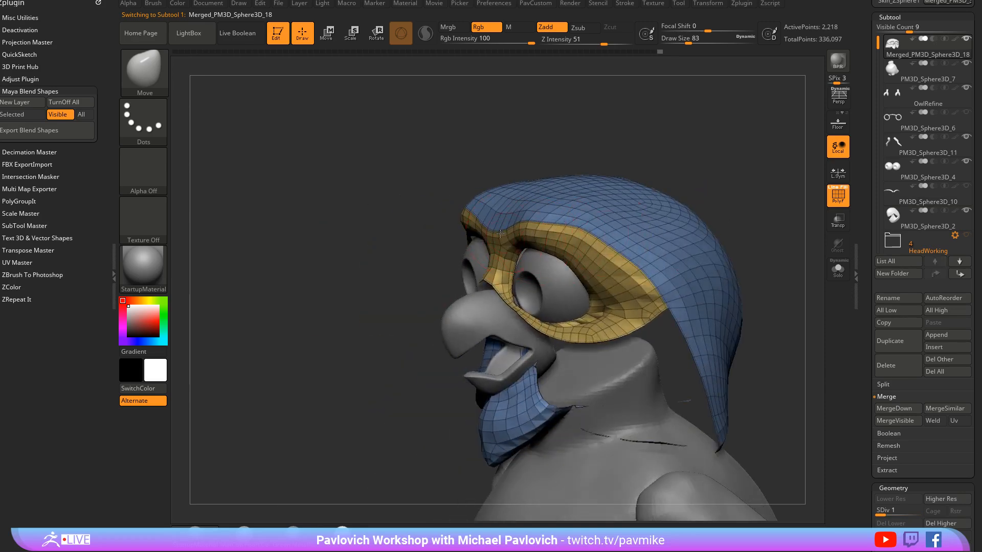
Step: Shape the centre of the brow ridge above the beak with the Move brush at Draw Sizes 59 and 68
{"action": "left_click_drag", "start_coordinate": [490, 164], "coordinate": [497, 239]}
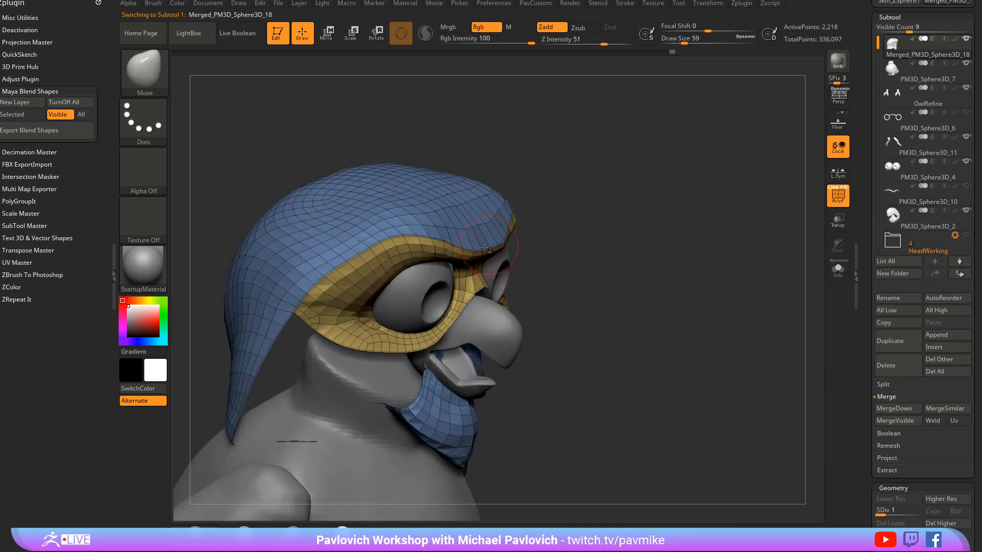
{"action": "left_click_drag", "start_coordinate": [551, 225], "coordinate": [550, 243]}
{"action": "key", "text": "]"}
{"action": "left_click_drag", "start_coordinate": [620, 216], "coordinate": [565, 222], "text": "shift"}
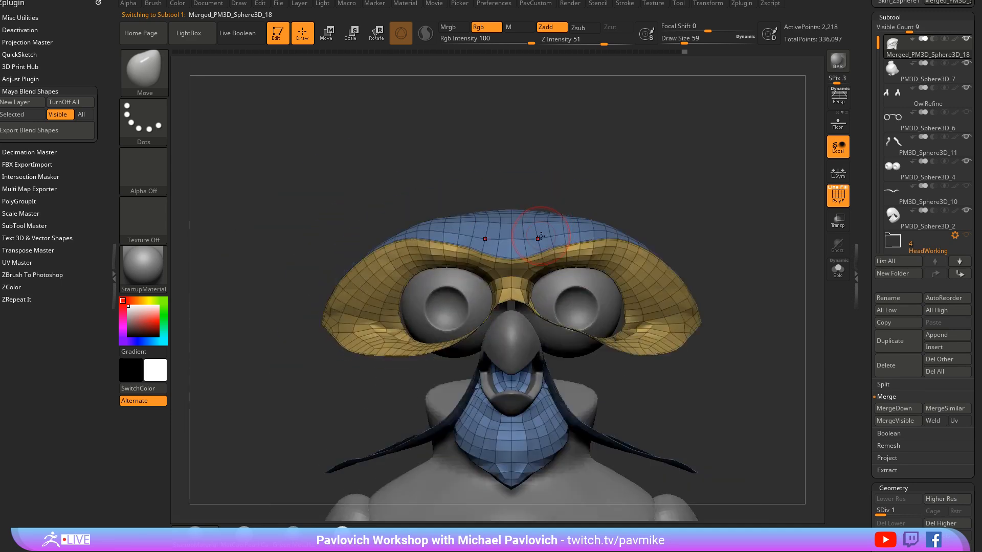
{"action": "left_click_drag", "start_coordinate": [512, 260], "coordinate": [527, 233]}
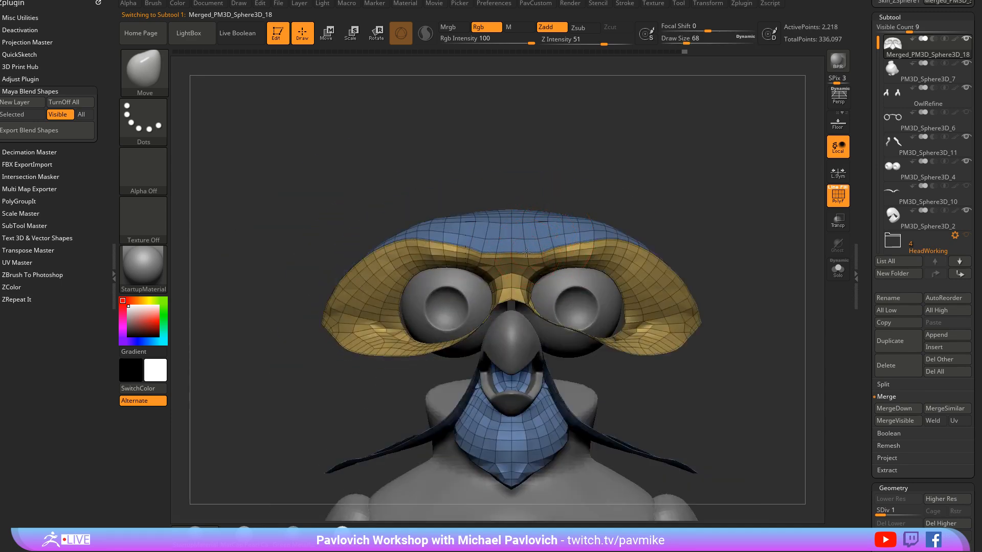
{"action": "mouse_move", "coordinate": [616, 195]}
{"action": "left_mouse_down"}
{"action": "mouse_move", "coordinate": [521, 253]}
{"action": "mouse_move", "coordinate": [527, 246]}
{"action": "left_mouse_up"}
{"action": "key", "text": "]"}
{"action": "left_click_drag", "start_coordinate": [452, 252], "coordinate": [456, 242]}
Step: Set the Draw Size to 71 and adjust the forehead surface above the brow with the Move brush
{"action": "key", "text": "s"}
{"action": "mouse_move", "coordinate": [581, 219]}
{"action": "left_mouse_down"}
{"action": "mouse_move", "coordinate": [476, 225]}
{"action": "mouse_move", "coordinate": [452, 251]}
{"action": "left_mouse_up"}
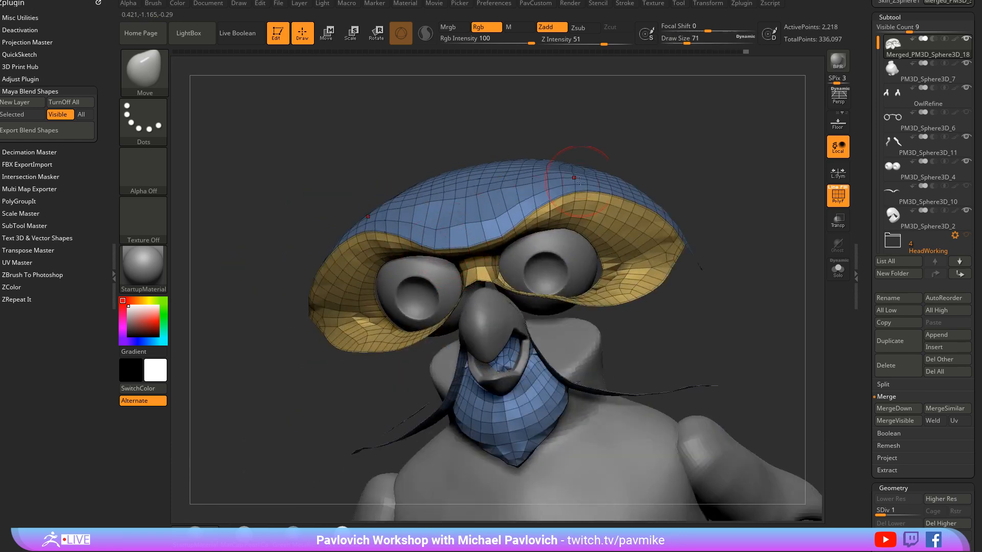
{"action": "left_click_drag", "start_coordinate": [612, 158], "coordinate": [616, 176]}
{"action": "left_click_drag", "start_coordinate": [536, 221], "coordinate": [537, 212]}
{"action": "left_click_drag", "start_coordinate": [554, 120], "coordinate": [630, 118]}
{"action": "left_click_drag", "start_coordinate": [475, 217], "coordinate": [486, 207]}
{"action": "left_click_drag", "start_coordinate": [621, 280], "coordinate": [536, 282]}
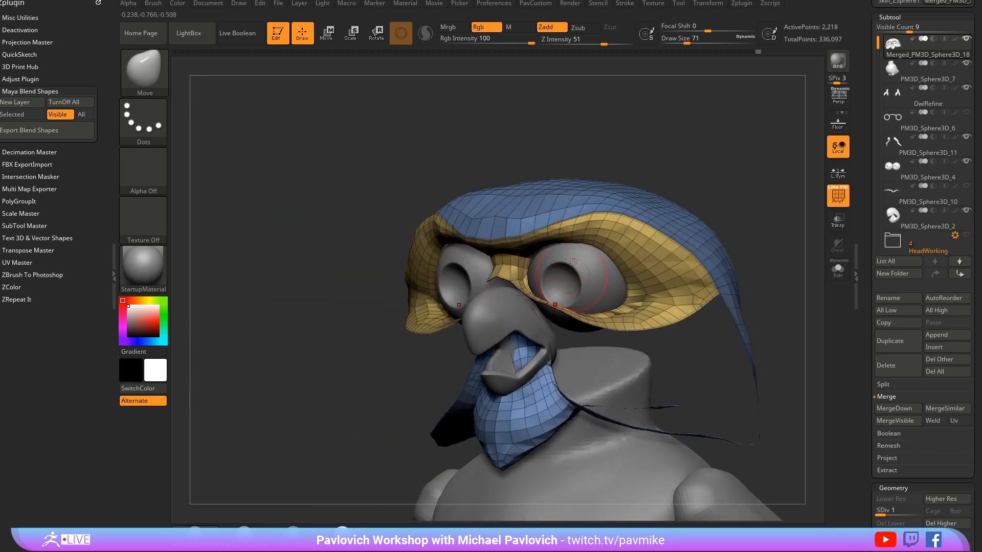
Step: Set the Draw Size to 56 and refine the nose bridge between the eyes with the Move brush
{"action": "mouse_move", "coordinate": [576, 334]}
{"action": "left_mouse_down", "text": "alt"}
{"action": "mouse_move", "coordinate": [499, 356]}
{"action": "mouse_move", "coordinate": [506, 350]}
{"action": "left_mouse_up", "text": "alt"}
{"action": "key", "text": "s"}
{"action": "left_click_drag", "start_coordinate": [504, 288], "coordinate": [501, 288]}
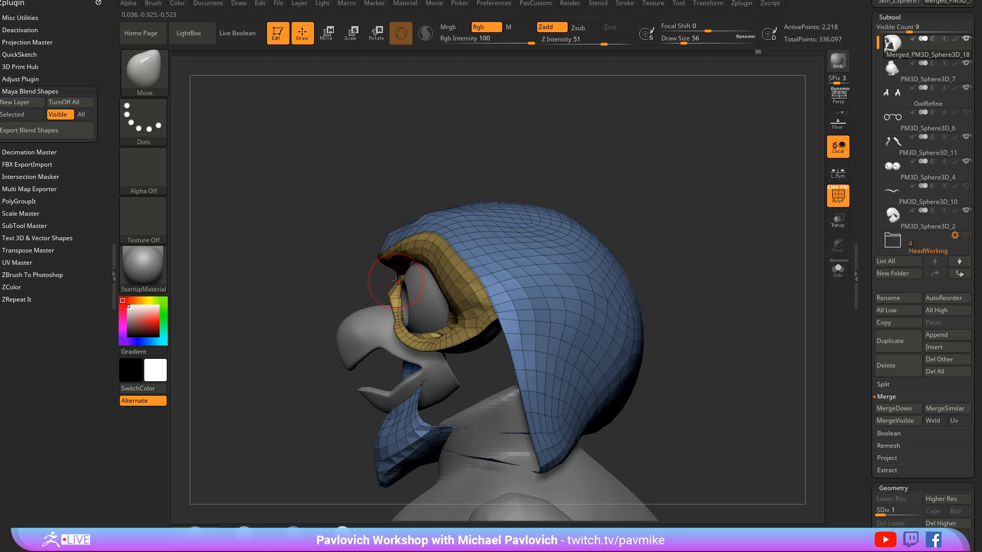
{"action": "left_click_drag", "start_coordinate": [342, 245], "coordinate": [428, 275]}
{"action": "left_click_drag", "start_coordinate": [369, 301], "coordinate": [660, 205]}
Step: Reshape the forehead profile with the Move brush at Draw Size 108, and adjust the eye surround with a smaller brush
{"action": "mouse_move", "coordinate": [459, 278]}
{"action": "left_mouse_down"}
{"action": "mouse_move", "coordinate": [478, 246]}
{"action": "mouse_move", "coordinate": [558, 228]}
{"action": "mouse_move", "coordinate": [497, 232]}
{"action": "left_mouse_up"}
{"action": "key", "text": "]"}
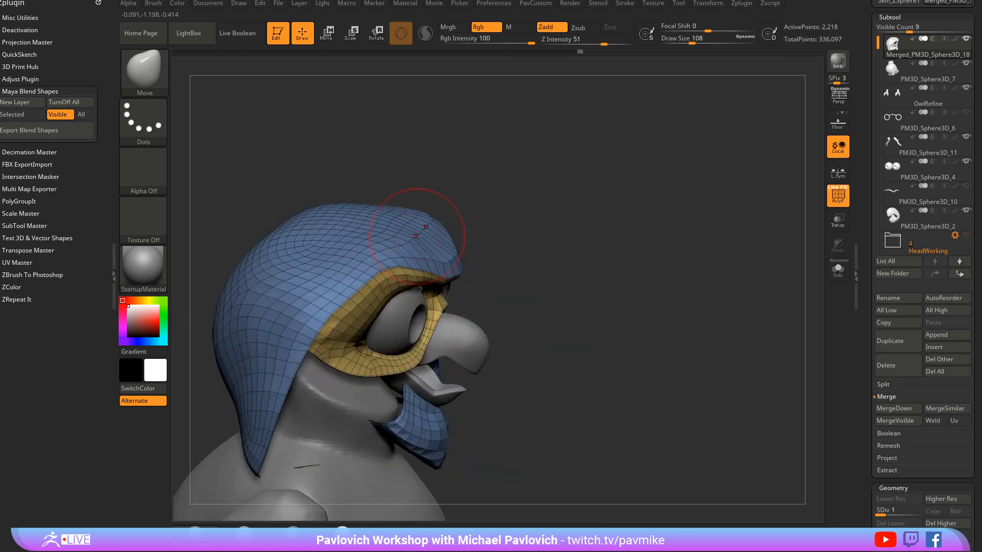
{"action": "left_click_drag", "start_coordinate": [429, 240], "coordinate": [443, 233]}
{"action": "key", "text": "]"}
{"action": "mouse_move", "coordinate": [515, 220]}
{"action": "left_mouse_down"}
{"action": "mouse_move", "coordinate": [482, 239]}
{"action": "mouse_move", "coordinate": [435, 238]}
{"action": "mouse_move", "coordinate": [619, 229]}
{"action": "mouse_move", "coordinate": [598, 269]}
{"action": "mouse_move", "coordinate": [503, 279]}
{"action": "left_mouse_up"}
{"action": "key", "text": "["}
{"action": "left_click_drag", "start_coordinate": [358, 303], "coordinate": [395, 321]}
{"action": "key", "text": "["}
{"action": "left_click_drag", "start_coordinate": [638, 260], "coordinate": [695, 245]}
Step: Turn off the polyframe display and show all hidden polygroups of the head again
{"action": "left_click", "coordinate": [837, 196]}
{"action": "left_click", "coordinate": [713, 247], "text": "ctrl+shift"}
{"action": "mouse_move", "coordinate": [620, 292]}
{"action": "left_mouse_down", "text": "alt"}
{"action": "mouse_move", "coordinate": [643, 237]}
{"action": "mouse_move", "coordinate": [530, 218]}
{"action": "left_mouse_up", "text": "alt"}
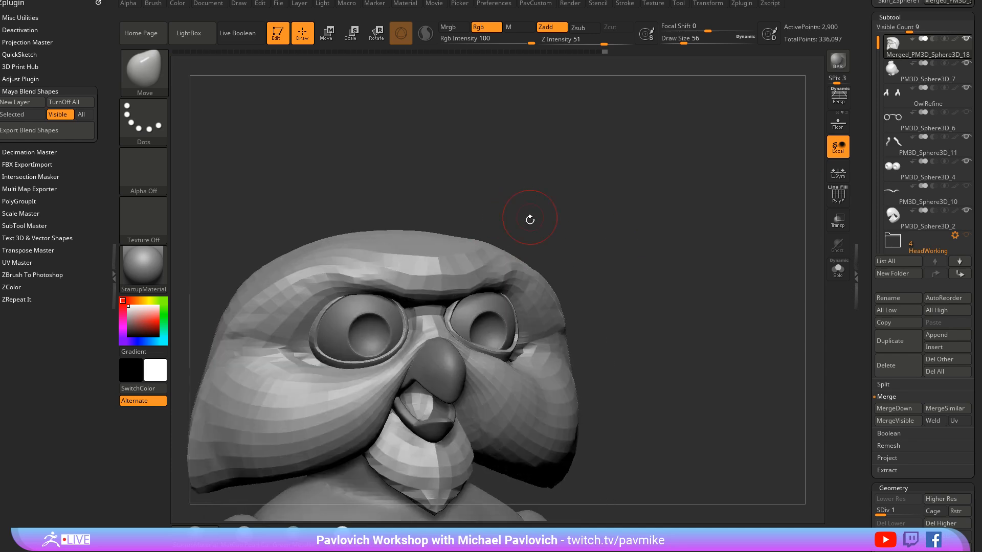
{"action": "mouse_move", "coordinate": [593, 233]}
{"action": "left_mouse_down"}
{"action": "mouse_move", "coordinate": [619, 234]}
{"action": "mouse_move", "coordinate": [631, 221]}
{"action": "mouse_move", "coordinate": [595, 223]}
{"action": "mouse_move", "coordinate": [668, 256]}
{"action": "left_mouse_up"}
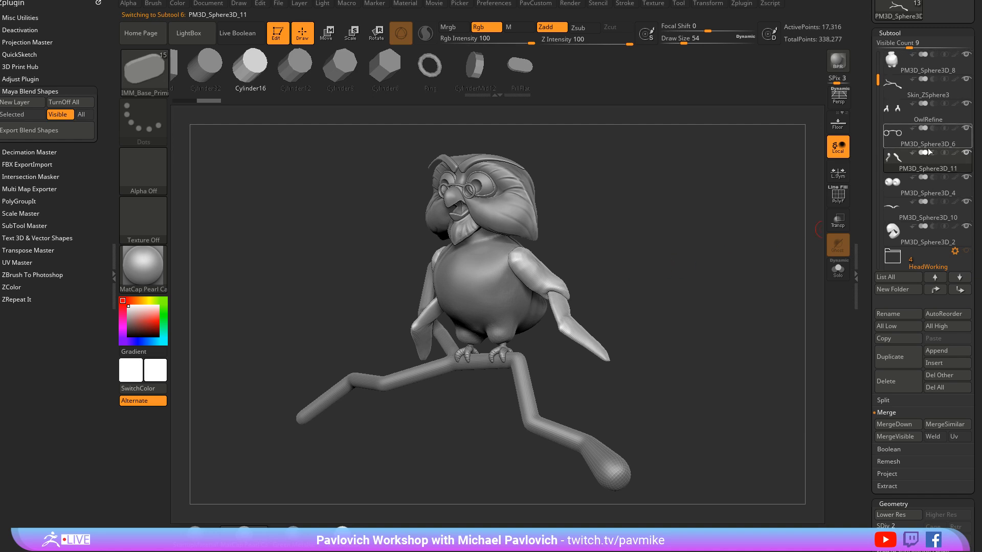
Step: Hide the arms subtool, and view the owl in perspective with an adjusted camera focal length
{"action": "scroll", "coordinate": [928, 190], "scroll_direction": "up", "scroll_amount": 1}
{"action": "left_click", "coordinate": [929, 171]}
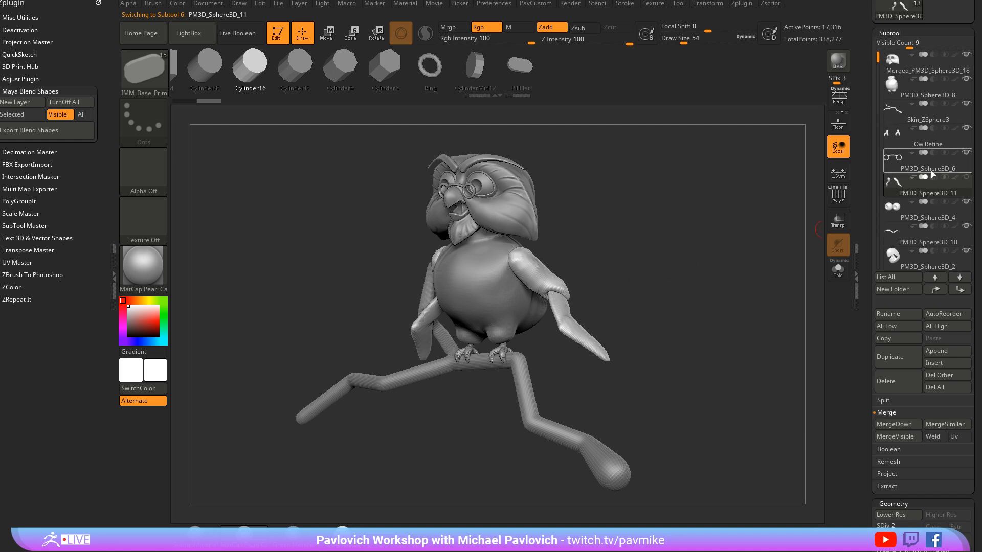
{"action": "key", "text": "s"}
{"action": "mouse_move", "coordinate": [620, 266]}
{"action": "left_mouse_down"}
{"action": "mouse_move", "coordinate": [704, 270]}
{"action": "mouse_move", "coordinate": [657, 268]}
{"action": "mouse_move", "coordinate": [683, 268]}
{"action": "mouse_move", "coordinate": [688, 230]}
{"action": "mouse_move", "coordinate": [691, 251]}
{"action": "left_mouse_up"}
{"action": "key", "text": "p"}
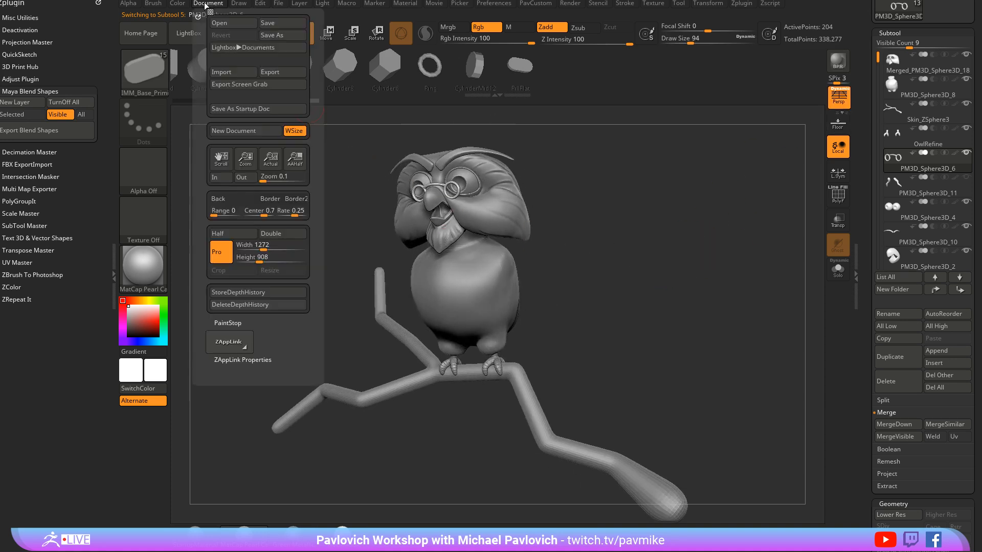
{"action": "mouse_move", "coordinate": [248, 2]}
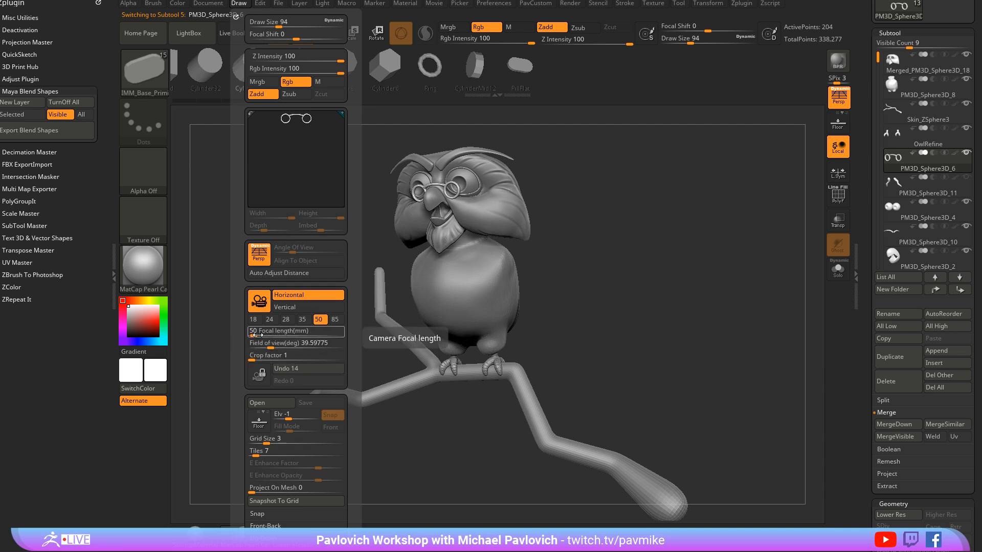
{"action": "mouse_move", "coordinate": [255, 335]}
{"action": "left_mouse_down"}
{"action": "mouse_move", "coordinate": [268, 335]}
{"action": "mouse_move", "coordinate": [254, 337]}
{"action": "left_mouse_up"}
Step: Try to widen the sides of the owl's body with the Move brush at Draw Size 228
{"action": "mouse_move", "coordinate": [622, 288]}
{"action": "left_mouse_down"}
{"action": "mouse_move", "coordinate": [670, 283]}
{"action": "mouse_move", "coordinate": [665, 291]}
{"action": "mouse_move", "coordinate": [662, 279]}
{"action": "mouse_move", "coordinate": [648, 304]}
{"action": "mouse_move", "coordinate": [683, 306]}
{"action": "mouse_move", "coordinate": [581, 292]}
{"action": "left_mouse_up"}
{"action": "left_click", "coordinate": [517, 307], "text": "alt"}
{"action": "key", "text": "b"}
{"action": "key", "text": "m"}
{"action": "key", "text": "v"}
{"action": "key", "text": "s"}
{"action": "mouse_move", "coordinate": [433, 302]}
{"action": "left_mouse_down"}
{"action": "mouse_move", "coordinate": [412, 292]}
{"action": "mouse_move", "coordinate": [426, 278]}
{"action": "left_mouse_up"}
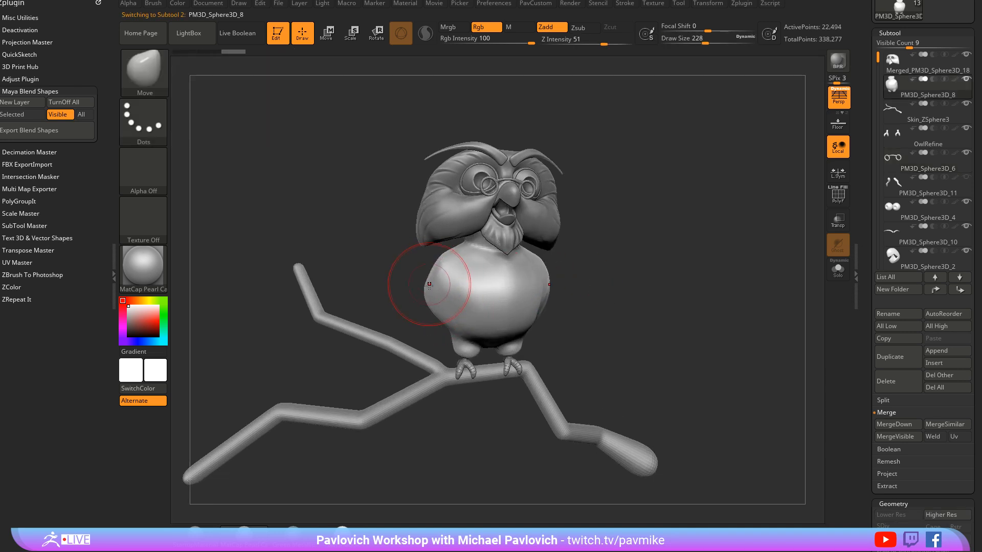
Step: Try another Move stroke on the body's side at Draw Size 108, and undo the recent body reshaping
{"action": "mouse_move", "coordinate": [593, 301]}
{"action": "left_mouse_down"}
{"action": "mouse_move", "coordinate": [652, 302]}
{"action": "mouse_move", "coordinate": [601, 300]}
{"action": "mouse_move", "coordinate": [588, 284]}
{"action": "left_mouse_up"}
{"action": "key", "text": "s"}
{"action": "left_click_drag", "start_coordinate": [441, 266], "coordinate": [433, 268]}
{"action": "key", "text": "ctrl+z"}
{"action": "key", "text": "ctrl+z"}
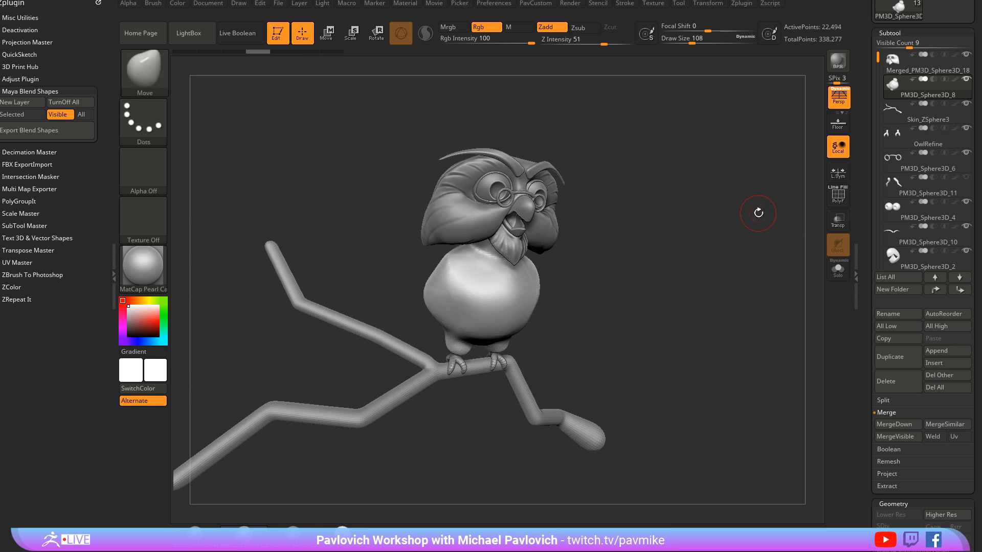
{"action": "key", "text": "ctrl+z"}
{"action": "left_click_drag", "start_coordinate": [755, 212], "coordinate": [798, 194]}
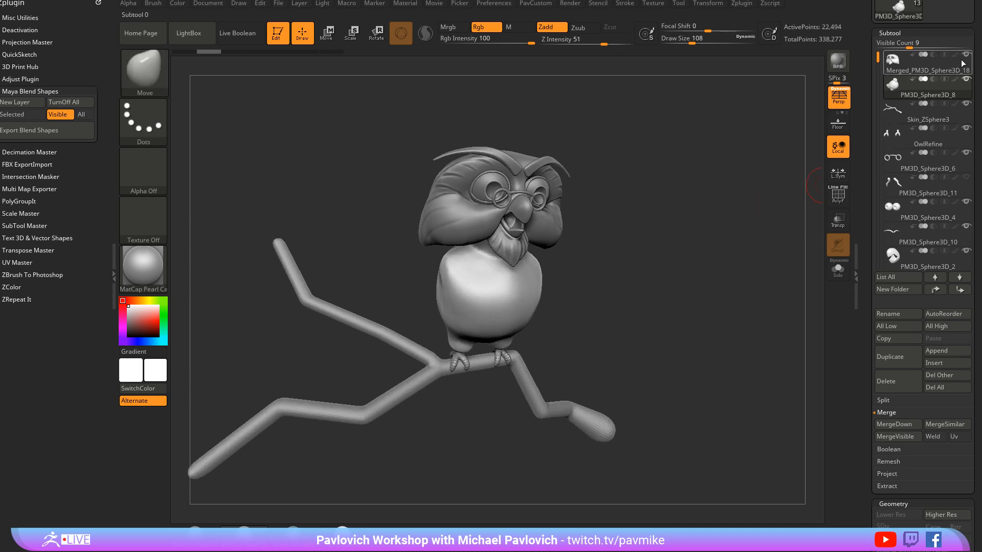
Step: Quick-save the project and show the arms subtool again
{"action": "key", "text": "ctrl+s"}
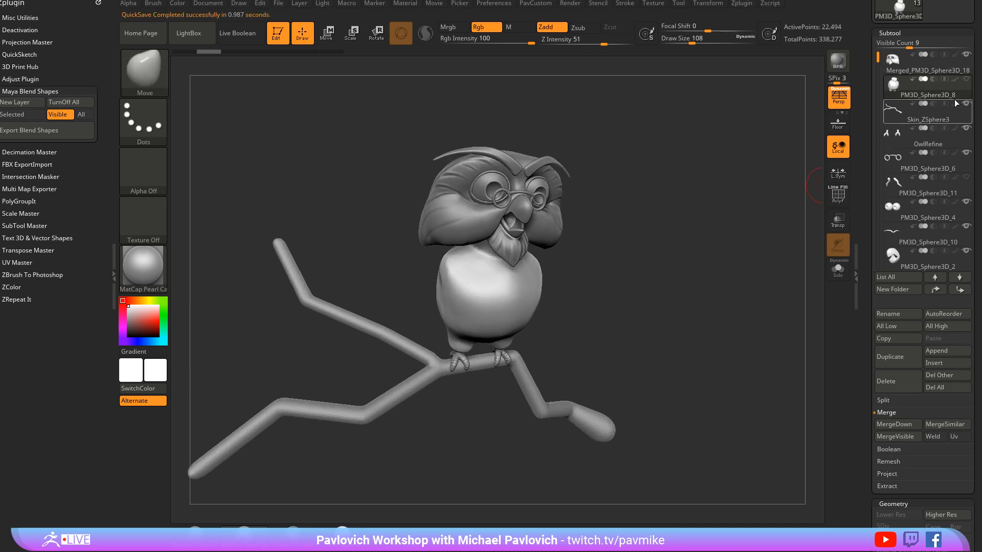
{"action": "left_click", "coordinate": [966, 79]}
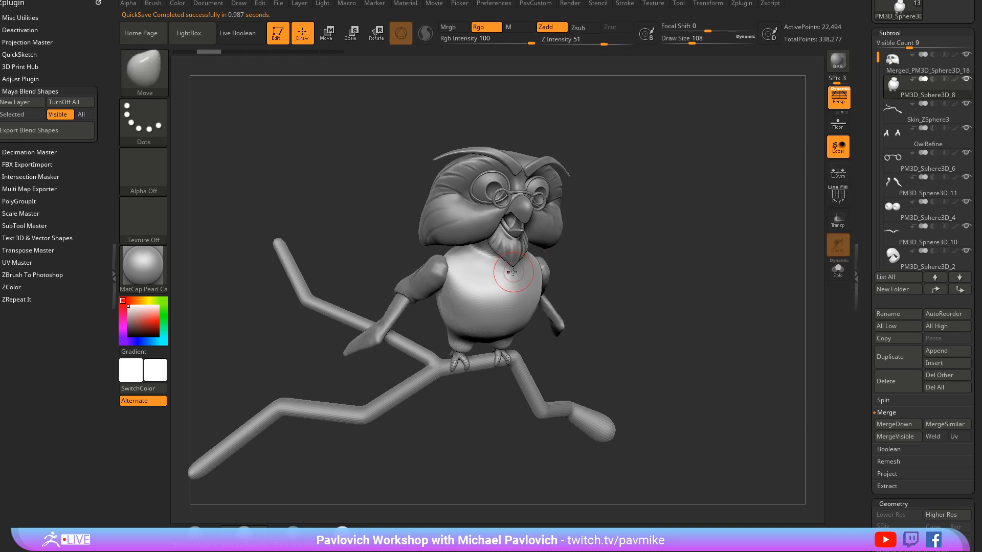
{"action": "mouse_move", "coordinate": [883, 63]}
{"action": "left_mouse_down"}
{"action": "mouse_move", "coordinate": [878, 131]}
{"action": "mouse_move", "coordinate": [871, 46]}
{"action": "left_mouse_up"}
{"action": "key", "text": "["}
Step: Select the arms subtool, mask everything but the lower arm, and try to reposition it with the transpose gizmo
{"action": "left_click", "coordinate": [420, 276], "text": "alt"}
{"action": "left_click_drag", "start_coordinate": [635, 254], "coordinate": [662, 272]}
{"action": "key", "text": "w"}
{"action": "left_click", "coordinate": [387, 313], "text": "ctrl"}
{"action": "left_click_drag", "start_coordinate": [588, 256], "coordinate": [716, 250]}
{"action": "left_click_drag", "start_coordinate": [484, 252], "coordinate": [403, 259]}
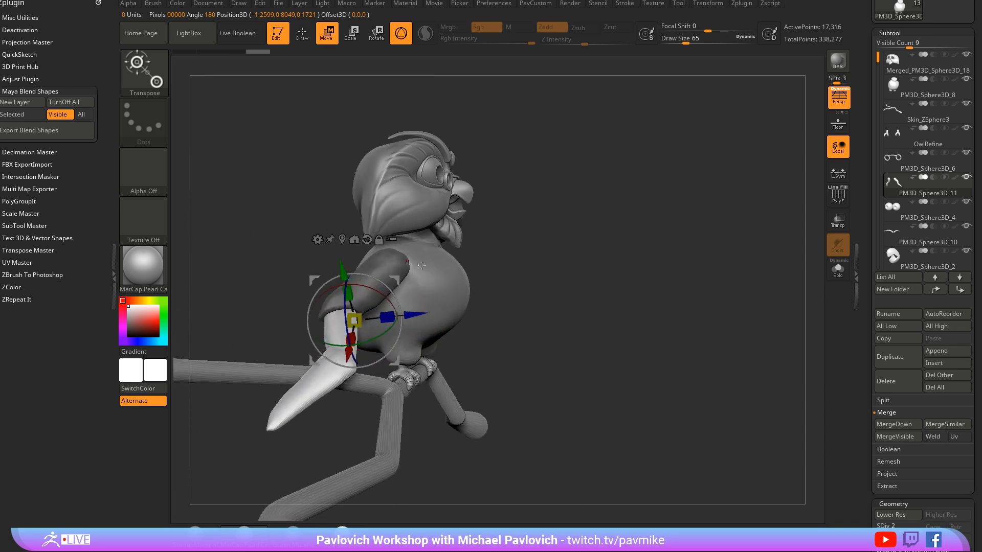
{"action": "left_click_drag", "start_coordinate": [380, 336], "coordinate": [450, 301]}
{"action": "key", "text": "ctrl+z"}
Step: Clear the arm mask, isolate one arm, and smooth the end of its upper section at the elbow
{"action": "left_click_drag", "start_coordinate": [542, 264], "coordinate": [476, 299]}
{"action": "left_click_drag", "start_coordinate": [573, 231], "coordinate": [521, 284], "text": "ctrl"}
{"action": "left_click", "coordinate": [326, 390], "text": "ctrl"}
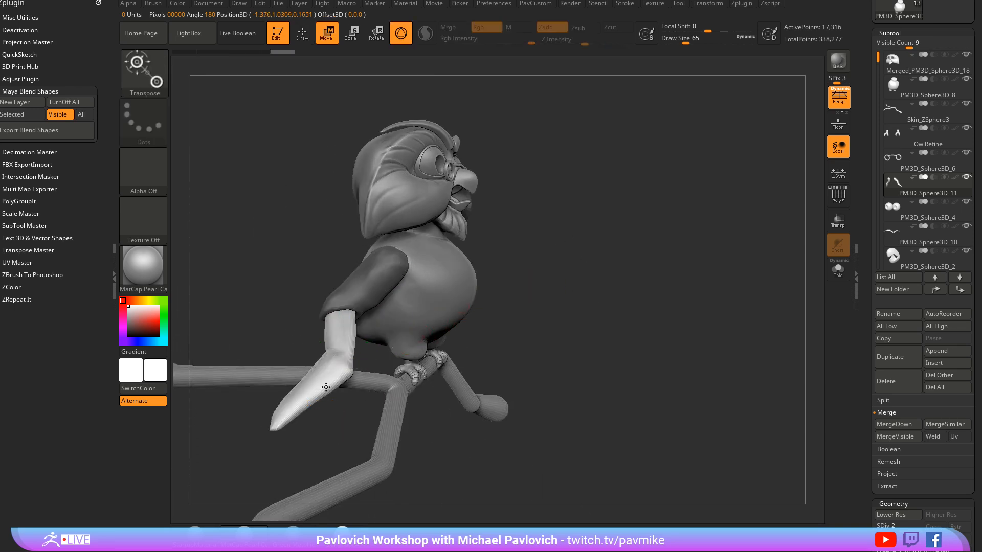
{"action": "key", "text": "q"}
{"action": "left_click", "coordinate": [506, 319], "text": "ctrl"}
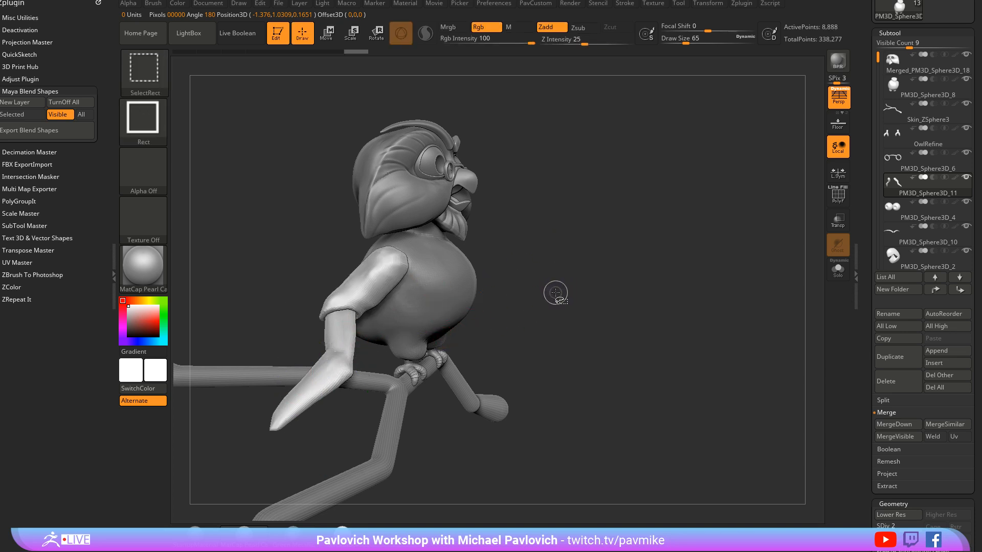
{"action": "mouse_move", "coordinate": [578, 304]}
{"action": "left_mouse_down"}
{"action": "mouse_move", "coordinate": [543, 271]}
{"action": "mouse_move", "coordinate": [629, 262]}
{"action": "mouse_move", "coordinate": [588, 274]}
{"action": "left_mouse_up"}
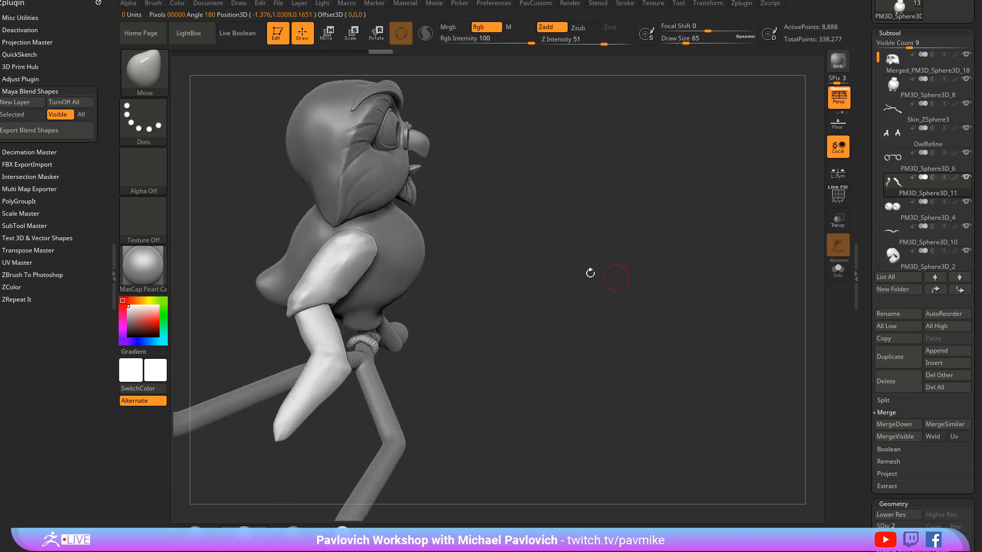
{"action": "left_click_drag", "start_coordinate": [309, 308], "coordinate": [303, 315], "text": "shift"}
{"action": "left_click_drag", "start_coordinate": [465, 267], "coordinate": [396, 243]}
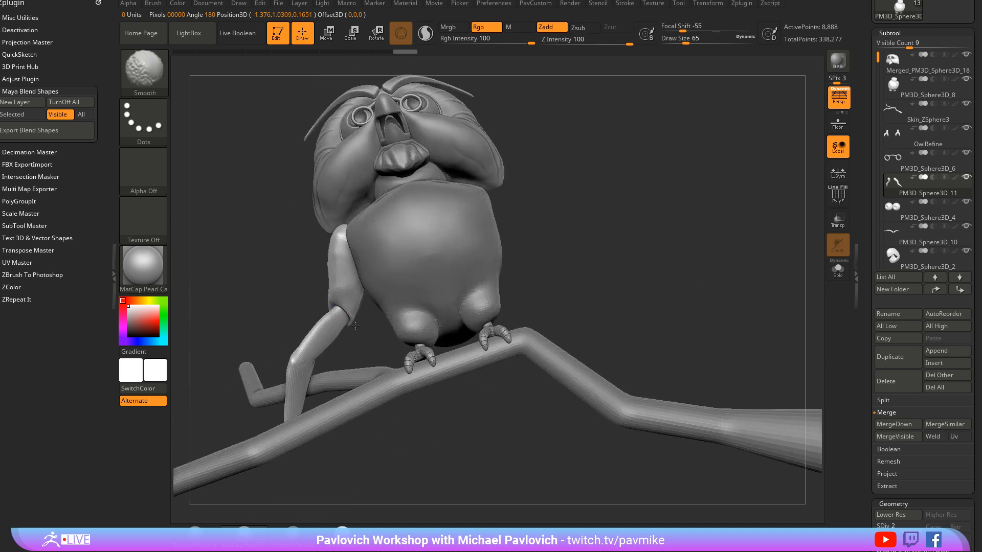
Step: Show both arms, switch them to the lowest subdivision level, and delete the higher levels
{"action": "mouse_move", "coordinate": [657, 191]}
{"action": "left_mouse_down"}
{"action": "mouse_move", "coordinate": [676, 228]}
{"action": "mouse_move", "coordinate": [741, 217]}
{"action": "left_mouse_up"}
{"action": "left_click_drag", "start_coordinate": [977, 460], "coordinate": [976, 193]}
{"action": "left_click", "coordinate": [891, 248]}
{"action": "left_click", "coordinate": [941, 272]}
Step: Mask the upper arm, set the gizmo pivot at the elbow, and rotate the forearm forward across the body's side
{"action": "key", "text": "w"}
{"action": "left_click_drag", "start_coordinate": [326, 272], "coordinate": [312, 350], "text": "ctrl"}
{"action": "left_click_drag", "start_coordinate": [454, 322], "coordinate": [350, 302]}
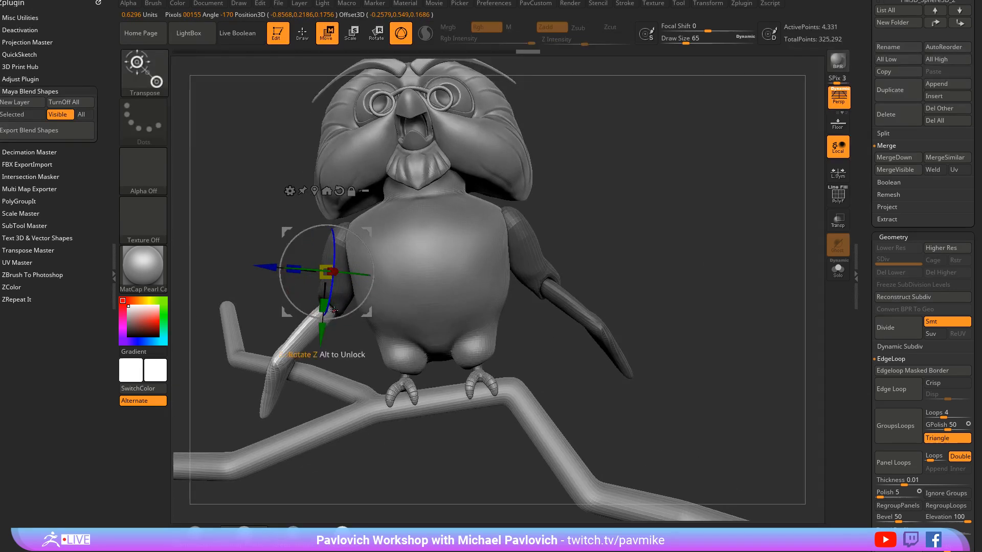
{"action": "left_click", "coordinate": [336, 312], "text": "alt"}
{"action": "right_click_drag", "start_coordinate": [338, 313], "coordinate": [430, 307]}
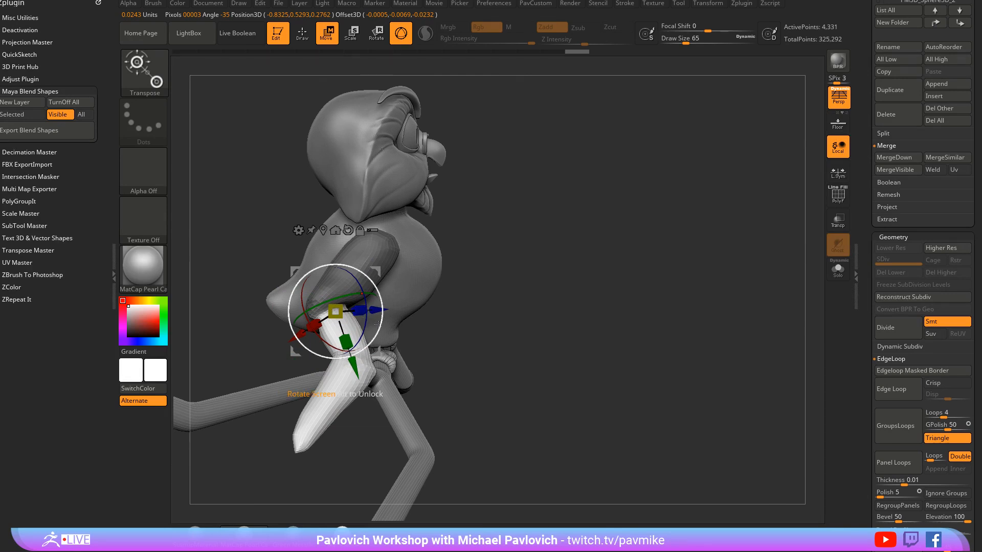
{"action": "left_click_drag", "start_coordinate": [378, 325], "coordinate": [364, 272]}
{"action": "right_click_drag", "start_coordinate": [445, 294], "coordinate": [384, 289]}
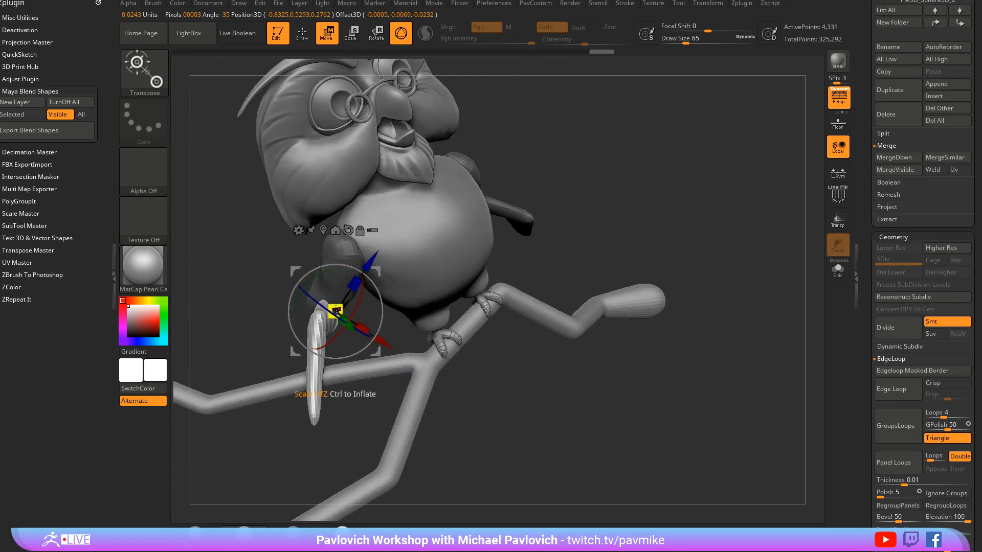
{"action": "left_click_drag", "start_coordinate": [325, 304], "coordinate": [367, 324]}
{"action": "right_click_drag", "start_coordinate": [373, 321], "coordinate": [441, 316]}
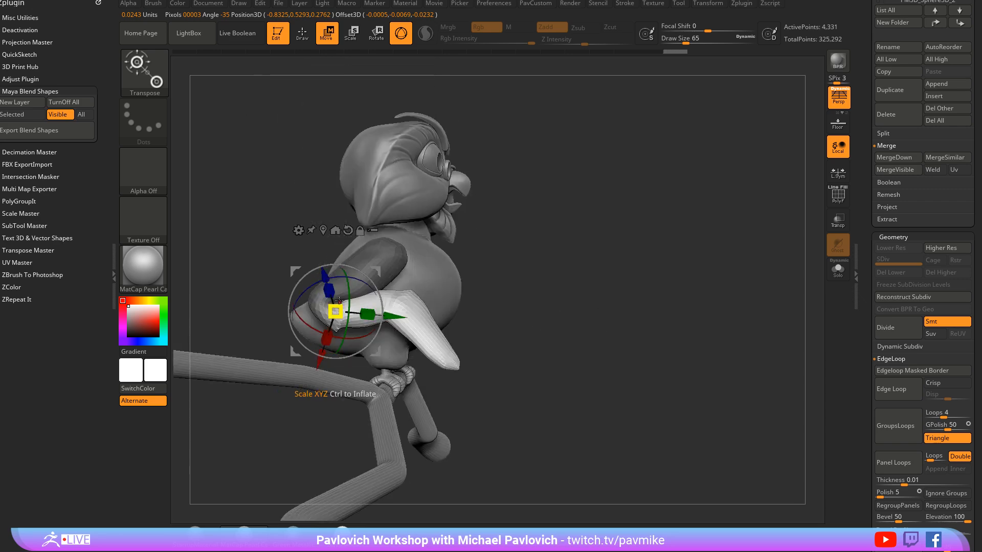
{"action": "left_click_drag", "start_coordinate": [339, 303], "coordinate": [317, 309]}
{"action": "key", "text": "q"}
Step: Rotate the lower arm section back under the upper arm so the limb folds like a wing
{"action": "right_click_drag", "start_coordinate": [516, 254], "coordinate": [499, 272]}
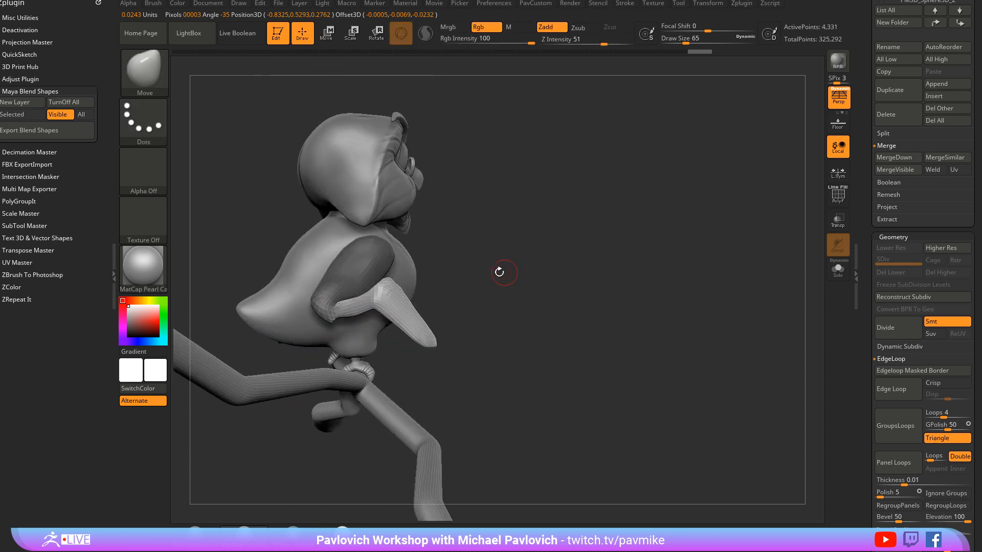
{"action": "key", "text": "r"}
{"action": "left_click_drag", "start_coordinate": [366, 286], "coordinate": [409, 333]}
{"action": "right_click_drag", "start_coordinate": [439, 287], "coordinate": [412, 258]}
{"action": "left_click_drag", "start_coordinate": [414, 255], "coordinate": [416, 338], "text": "alt"}
{"action": "right_click_drag", "start_coordinate": [435, 328], "coordinate": [327, 322]}
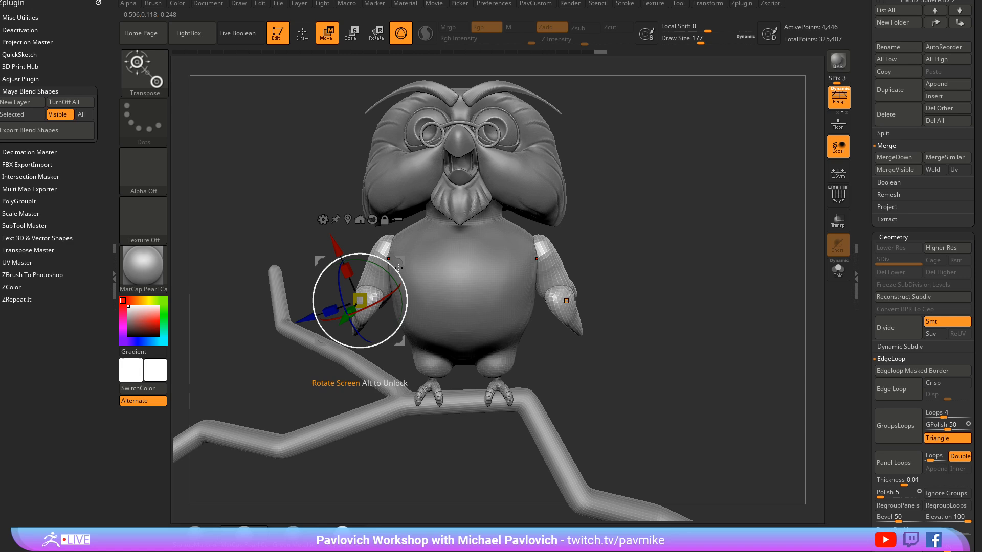
{"action": "mouse_move", "coordinate": [398, 267]}
{"action": "left_mouse_down"}
{"action": "mouse_move", "coordinate": [381, 255]}
{"action": "mouse_move", "coordinate": [423, 265]}
{"action": "left_mouse_up"}
{"action": "key", "text": "q"}
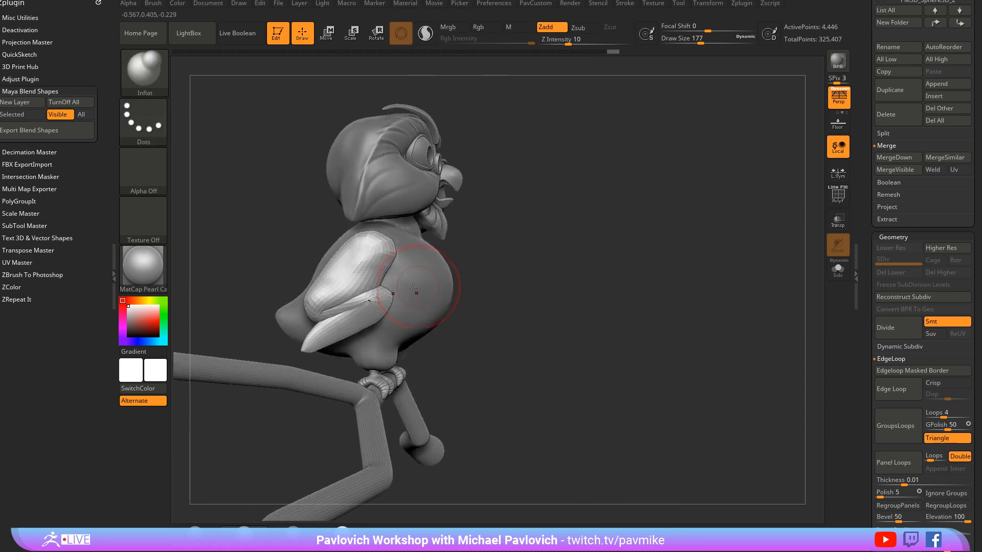
Step: Push the folded wing and its tip closer to the body with brush strokes
{"action": "key", "text": "w"}
{"action": "key", "text": "q"}
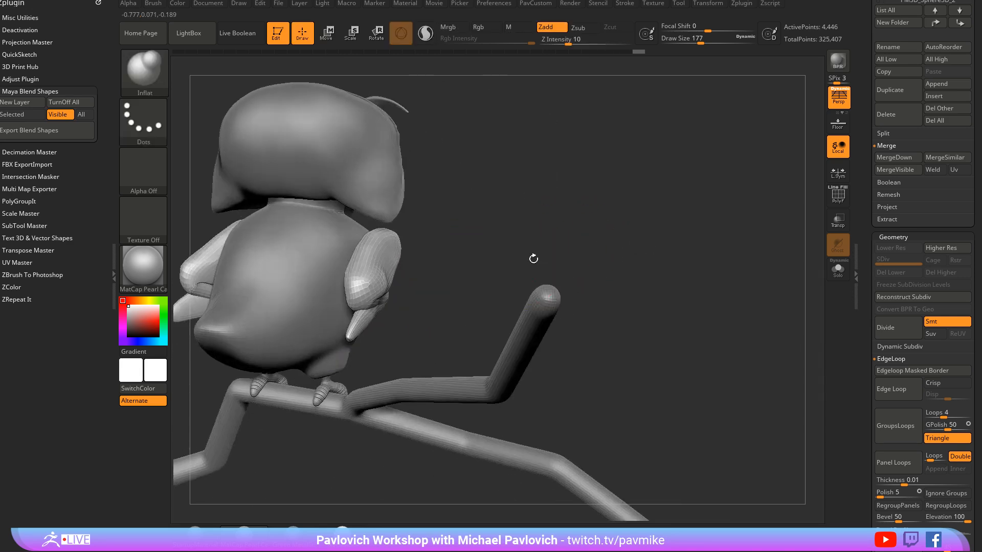
{"action": "key", "text": "s"}
{"action": "mouse_move", "coordinate": [403, 274]}
{"action": "left_mouse_down"}
{"action": "mouse_move", "coordinate": [412, 310]}
{"action": "mouse_move", "coordinate": [345, 318]}
{"action": "left_mouse_up"}
{"action": "mouse_move", "coordinate": [355, 360]}
{"action": "left_mouse_down"}
{"action": "mouse_move", "coordinate": [318, 360]}
{"action": "mouse_move", "coordinate": [342, 357]}
{"action": "left_mouse_up"}
{"action": "left_click_drag", "start_coordinate": [336, 346], "coordinate": [341, 349]}
Step: Reshape the folded wing around its elbow and tip with Move and Smooth brush strokes
{"action": "key", "text": "s"}
{"action": "left_click_drag", "start_coordinate": [389, 326], "coordinate": [383, 325]}
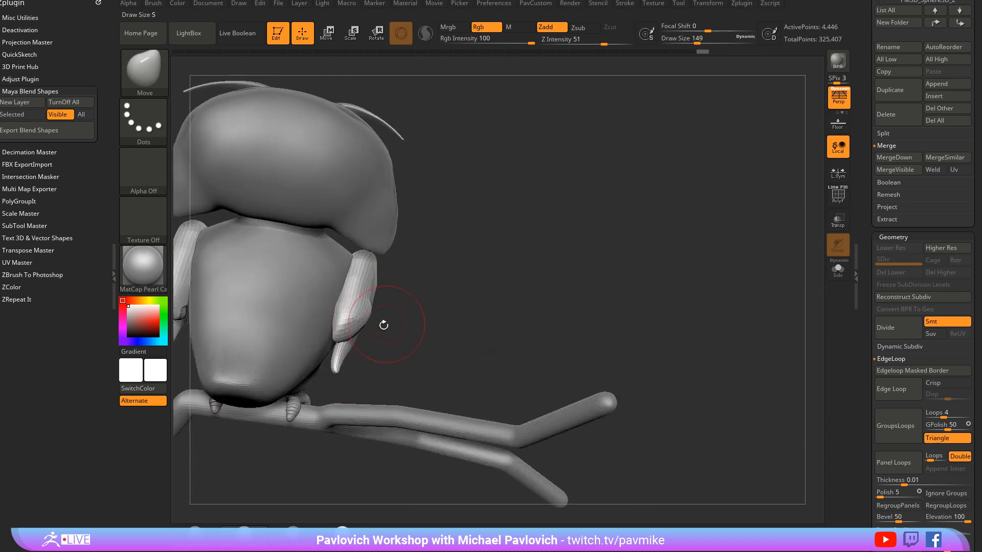
{"action": "left_click_drag", "start_coordinate": [330, 373], "coordinate": [379, 302]}
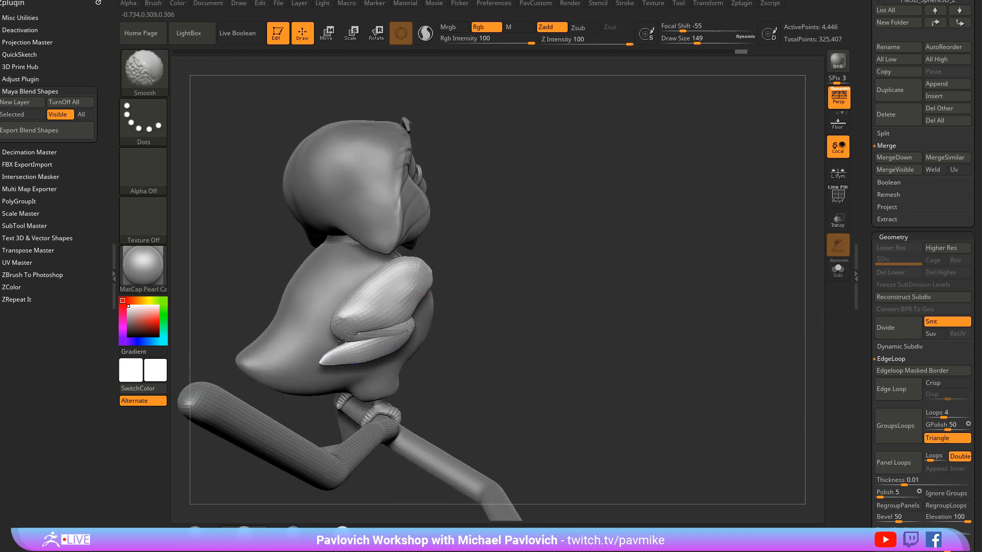
{"action": "left_click_drag", "start_coordinate": [409, 266], "coordinate": [350, 337]}
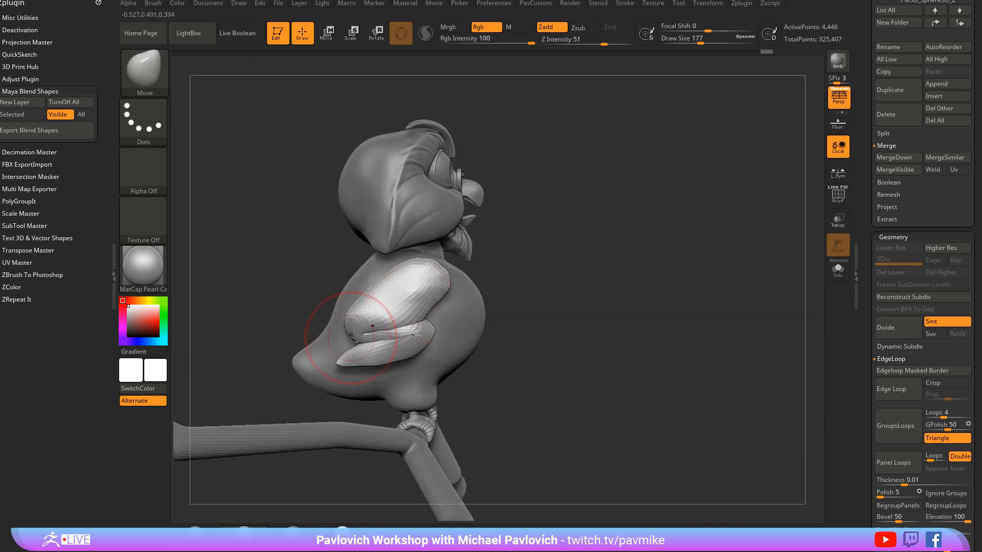
Step: Inflate the thin areas of the folded wing with the Inflate brush and smooth its surface
{"action": "key", "text": "b"}
{"action": "key", "text": "i"}
{"action": "key", "text": "n"}
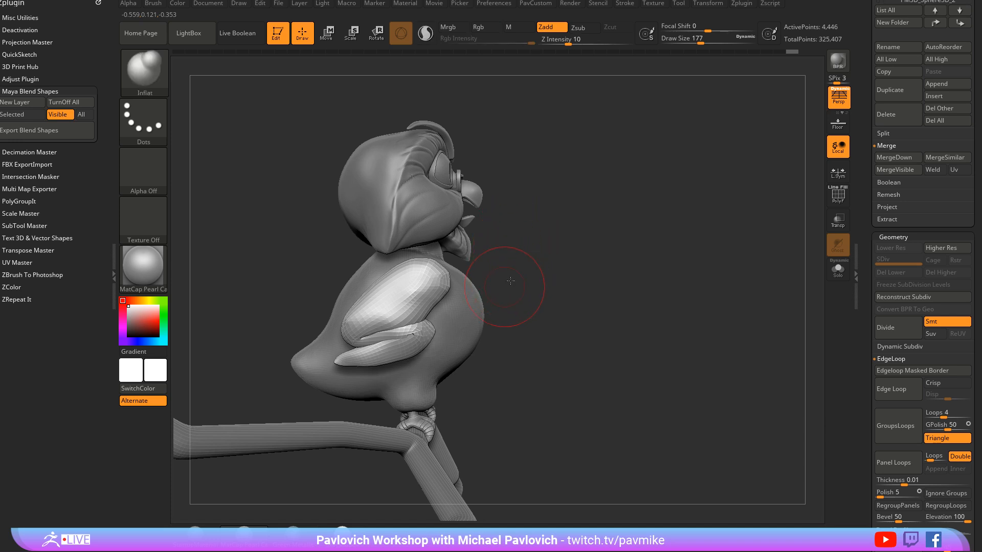
{"action": "mouse_move", "coordinate": [509, 281]}
{"action": "left_mouse_down"}
{"action": "mouse_move", "coordinate": [357, 359]}
{"action": "mouse_move", "coordinate": [393, 347]}
{"action": "mouse_move", "coordinate": [394, 284]}
{"action": "left_mouse_up"}
{"action": "left_click_drag", "start_coordinate": [511, 306], "coordinate": [361, 286], "text": "shift"}
Step: Switch to the Move brush and preview the wings with dynamic subdivision, bringing up the smooth subdivision level setting
{"action": "key", "text": "s"}
{"action": "key", "text": "b"}
{"action": "key", "text": "m"}
{"action": "key", "text": "v"}
{"action": "left_click_drag", "start_coordinate": [621, 266], "coordinate": [606, 252], "text": "alt"}
{"action": "key", "text": "s"}
{"action": "mouse_move", "coordinate": [606, 253]}
{"action": "left_mouse_down"}
{"action": "mouse_move", "coordinate": [590, 253]}
{"action": "mouse_move", "coordinate": [624, 283]}
{"action": "mouse_move", "coordinate": [612, 266]}
{"action": "left_mouse_up"}
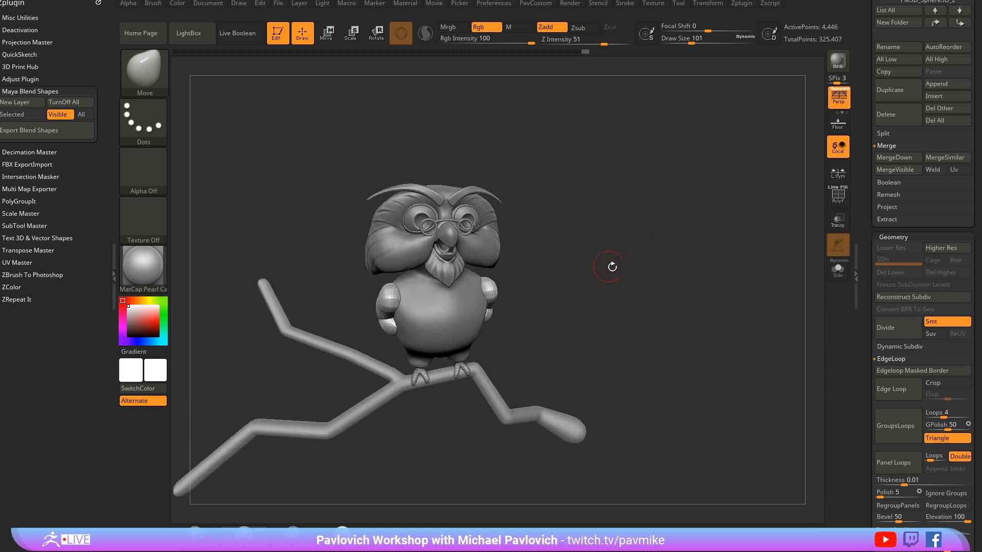
{"action": "key", "text": "2"}
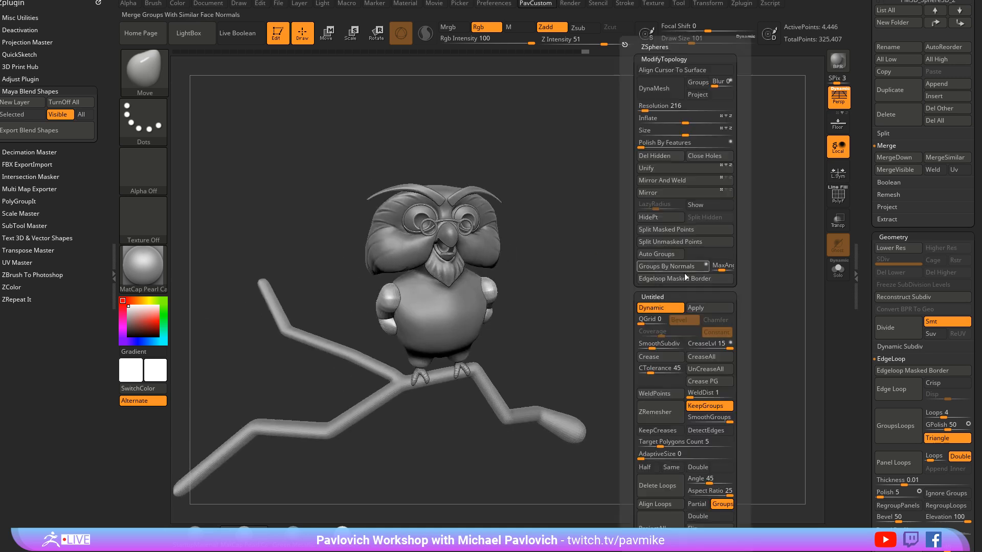
{"action": "key", "text": "2"}
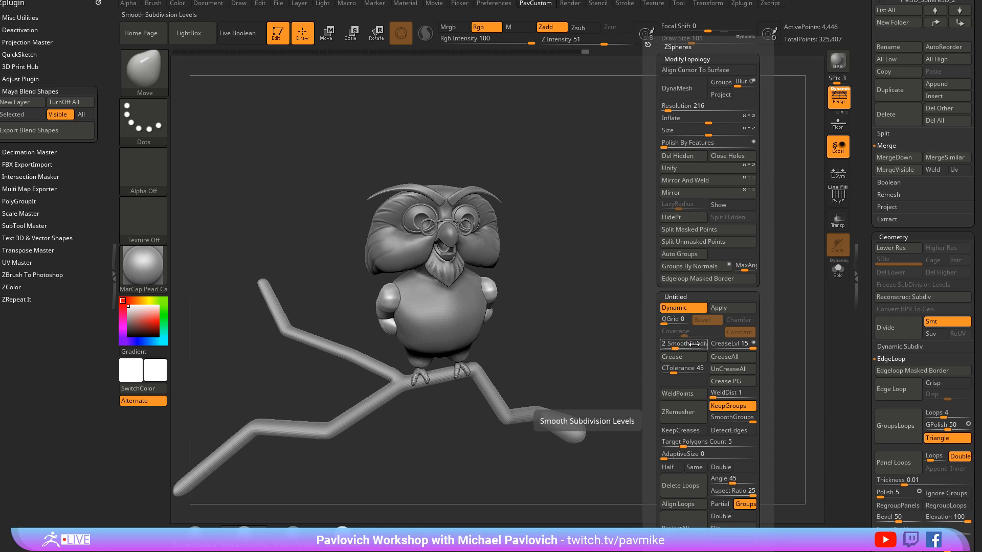
Step: Check the wings' wireframe and base mesh, turn dynamic subdivision back on, and frame the owl on its branch
{"action": "mouse_move", "coordinate": [600, 320]}
{"action": "left_mouse_down"}
{"action": "mouse_move", "coordinate": [635, 324]}
{"action": "mouse_move", "coordinate": [639, 388]}
{"action": "left_mouse_up"}
{"action": "key", "text": "shift"}
{"action": "left_click", "coordinate": [839, 200]}
{"action": "left_click", "coordinate": [839, 200]}
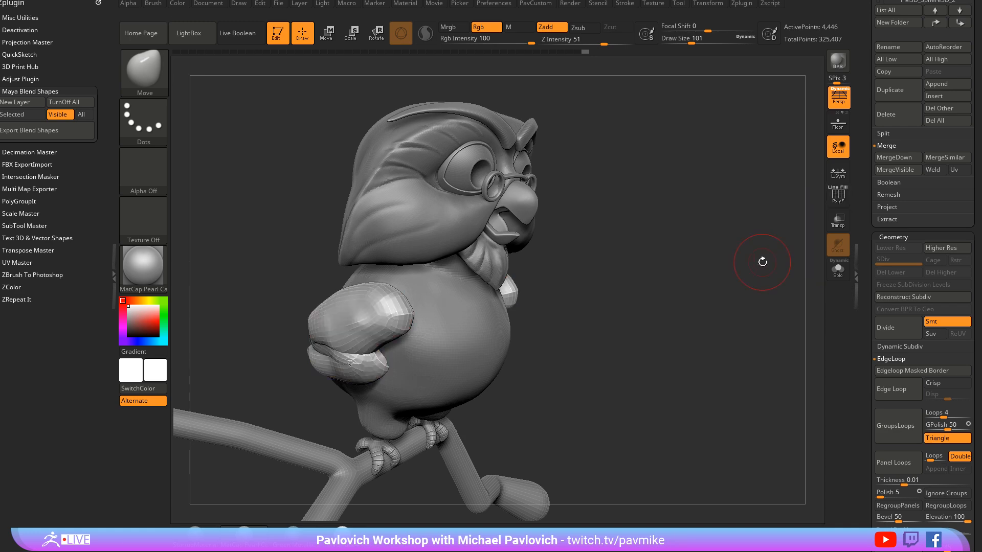
{"action": "left_click_drag", "start_coordinate": [750, 299], "coordinate": [795, 252], "text": "alt"}
{"action": "mouse_move", "coordinate": [815, 205]}
{"action": "left_mouse_down"}
{"action": "mouse_move", "coordinate": [678, 266]}
{"action": "mouse_move", "coordinate": [746, 240]}
{"action": "mouse_move", "coordinate": [750, 250]}
{"action": "mouse_move", "coordinate": [723, 266]}
{"action": "mouse_move", "coordinate": [777, 77]}
{"action": "left_mouse_up"}
{"action": "key", "text": "d"}
{"action": "key", "text": "f"}
{"action": "key", "text": "shift+f"}
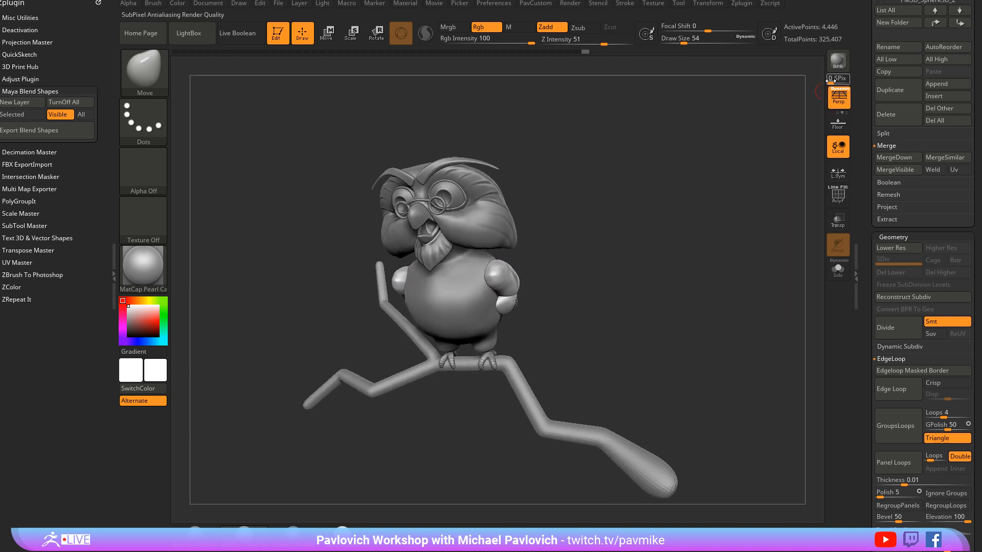
Step: Render the owl with BPR at SPix 1 and dock the Render palette in place of Zplugin
{"action": "mouse_move", "coordinate": [743, 116]}
{"action": "left_mouse_down"}
{"action": "mouse_move", "coordinate": [725, 142]}
{"action": "mouse_move", "coordinate": [730, 111]}
{"action": "left_mouse_up"}
{"action": "left_click", "coordinate": [838, 62]}
{"action": "left_click", "coordinate": [98, 3]}
{"action": "left_click", "coordinate": [571, 4]}
{"action": "left_click_drag", "start_coordinate": [564, 16], "coordinate": [63, 118]}
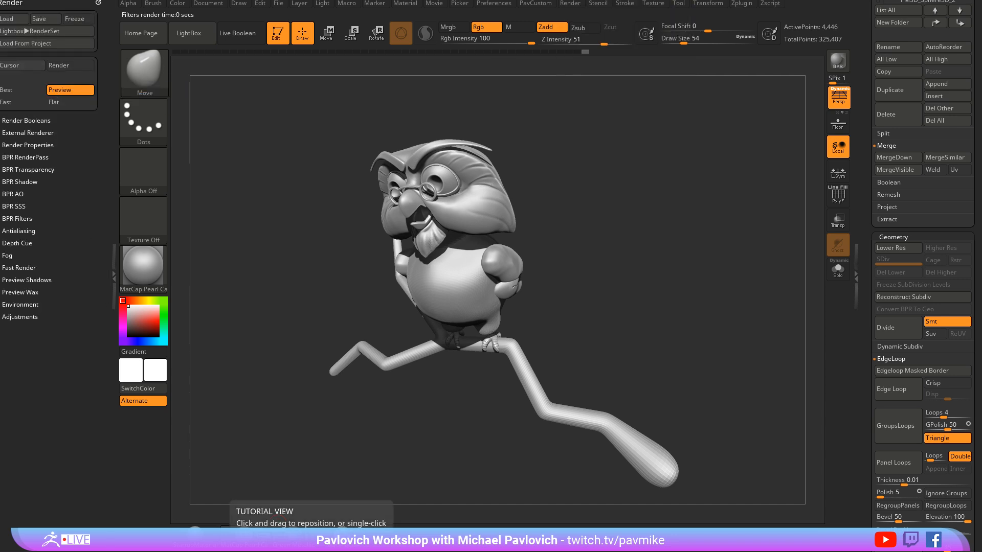
Step: Switch to the browser and open the ZBrush 2019 What's New! playlist on YouTube
{"action": "key", "text": "alt+Tab"}
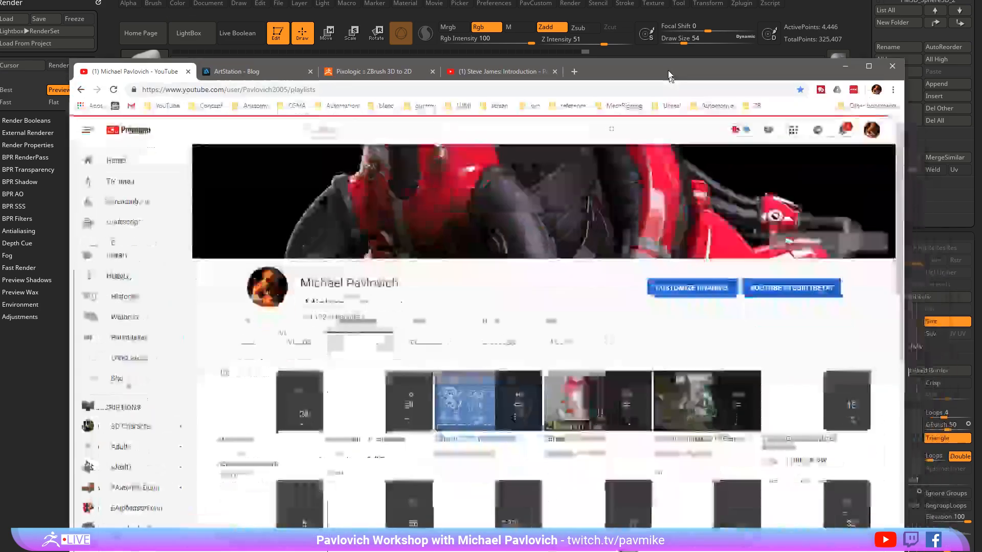
{"action": "scroll", "coordinate": [459, 360], "scroll_direction": "down", "scroll_amount": 4}
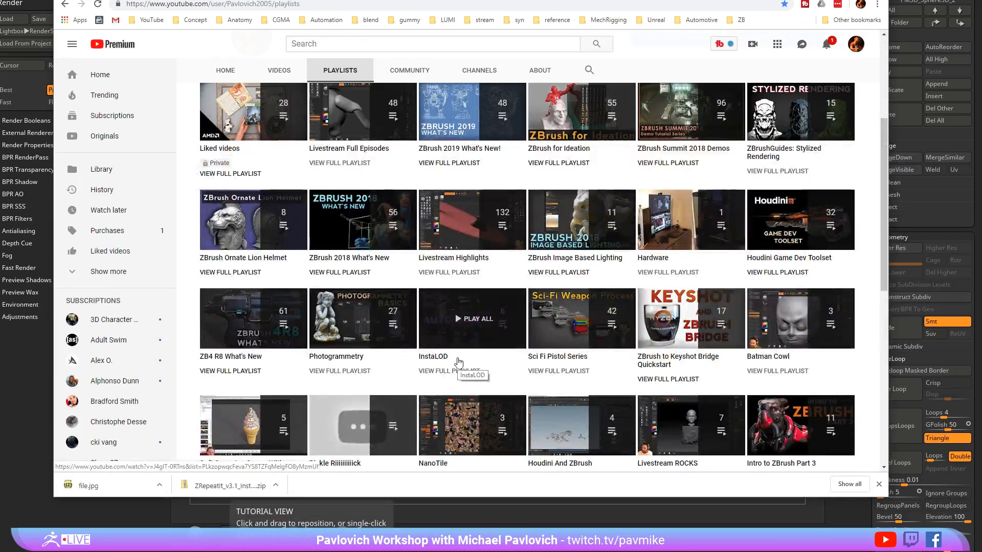
{"action": "scroll", "coordinate": [457, 364], "scroll_direction": "up", "scroll_amount": 1}
{"action": "left_click", "coordinate": [465, 214]}
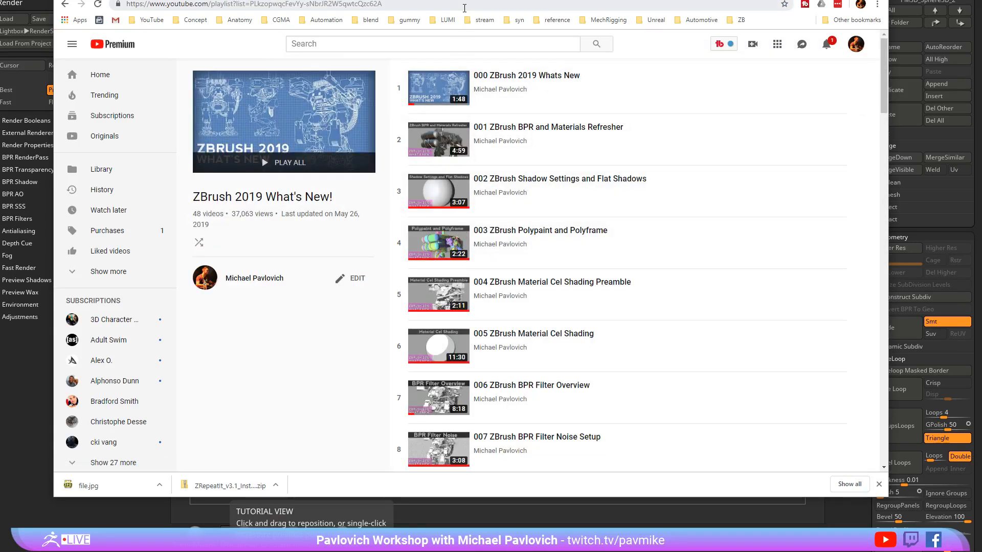
{"action": "left_click", "coordinate": [464, 7]}
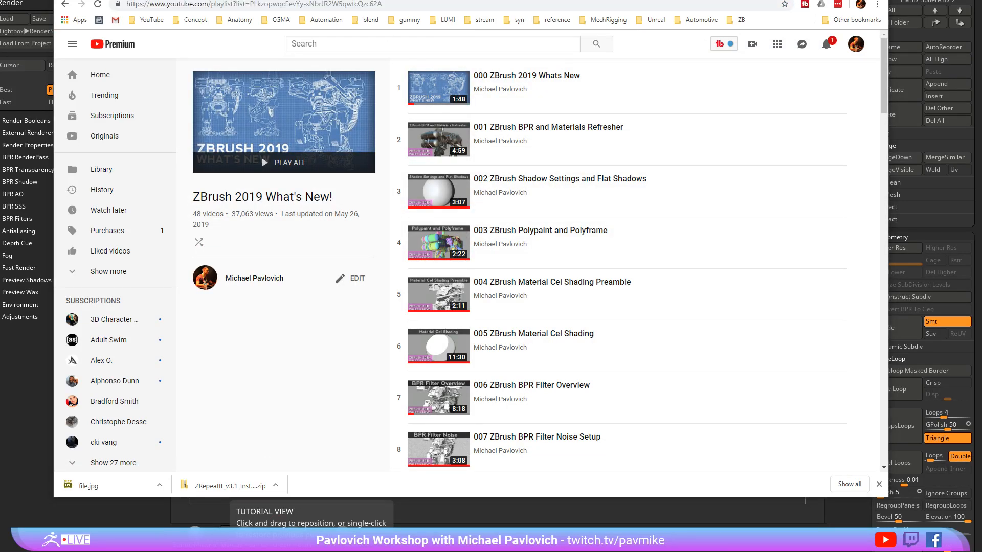
{"action": "left_click_drag", "start_coordinate": [629, 0], "coordinate": [0, 5]}
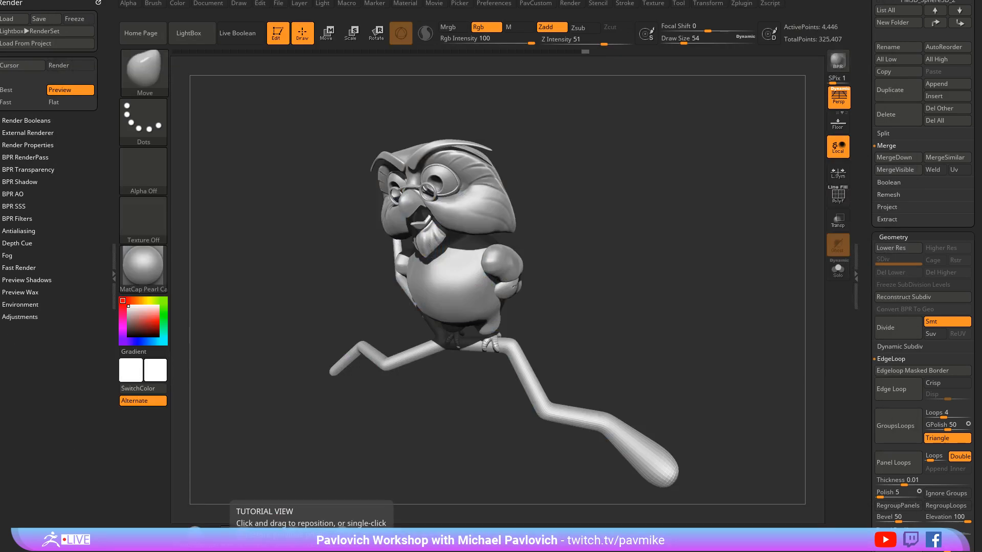
Step: Return to ZBrush, render the owl again with BPR, and show the render set presets in a shortened LightBox
{"action": "left_click_drag", "start_coordinate": [649, 137], "coordinate": [670, 138]}
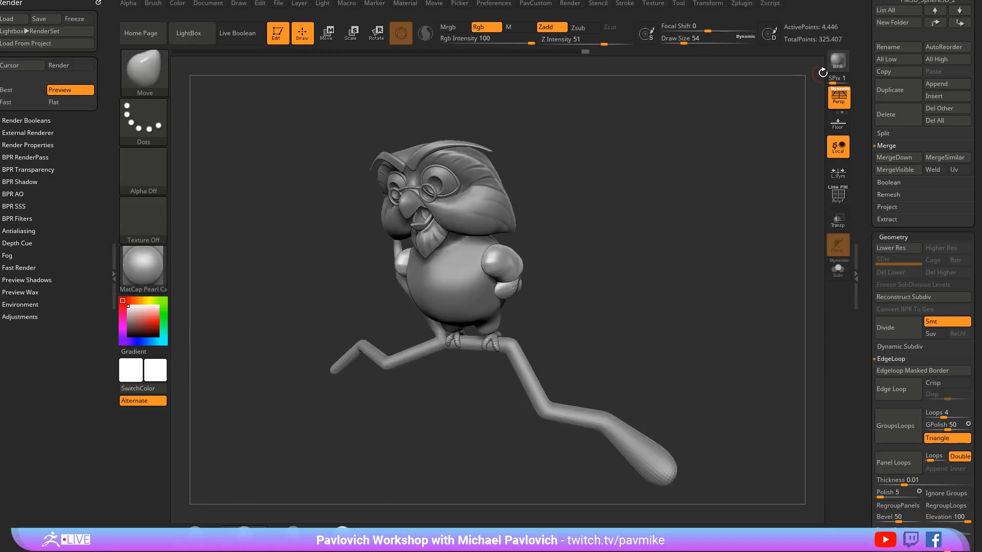
{"action": "left_click", "coordinate": [837, 62]}
{"action": "key", "text": "comma"}
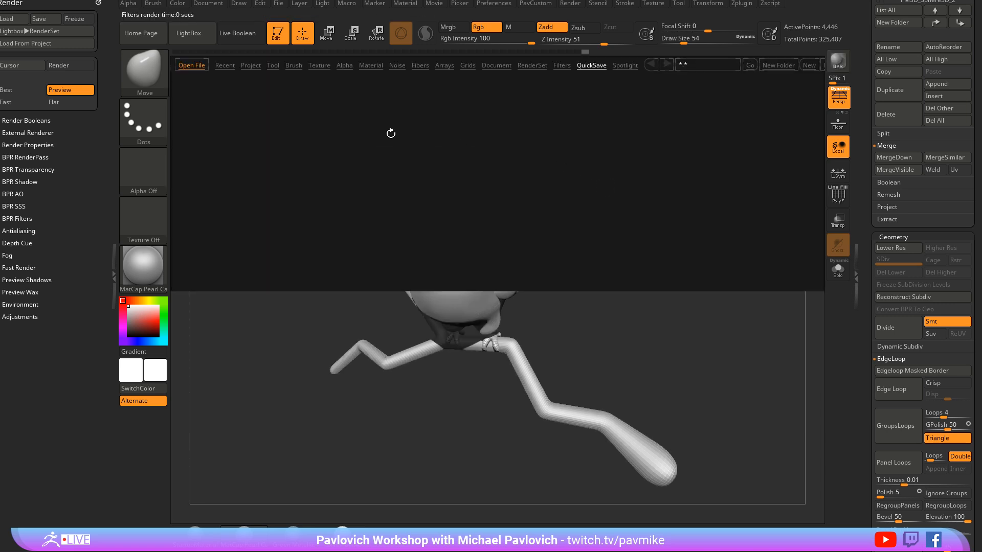
{"action": "left_click_drag", "start_coordinate": [401, 288], "coordinate": [388, 206]}
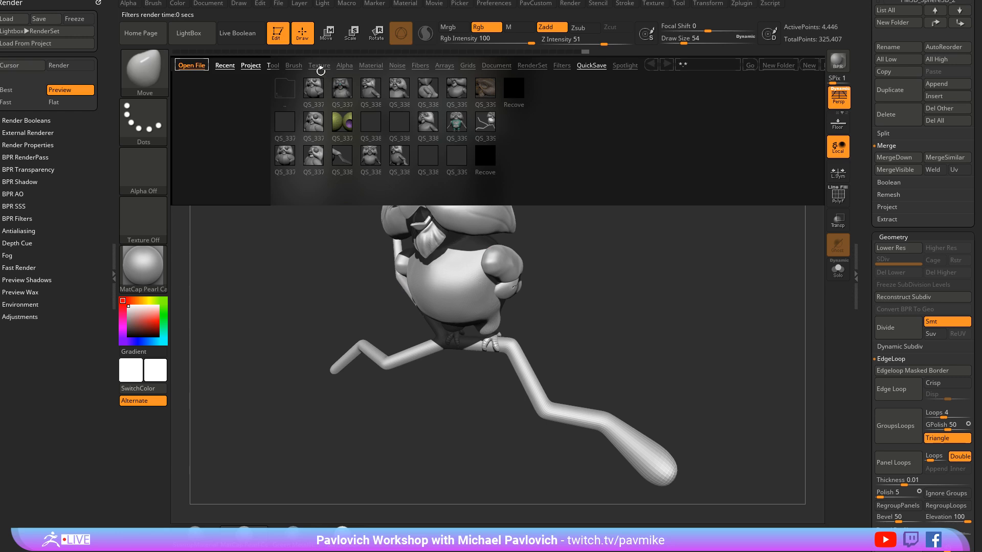
{"action": "left_click", "coordinate": [532, 67]}
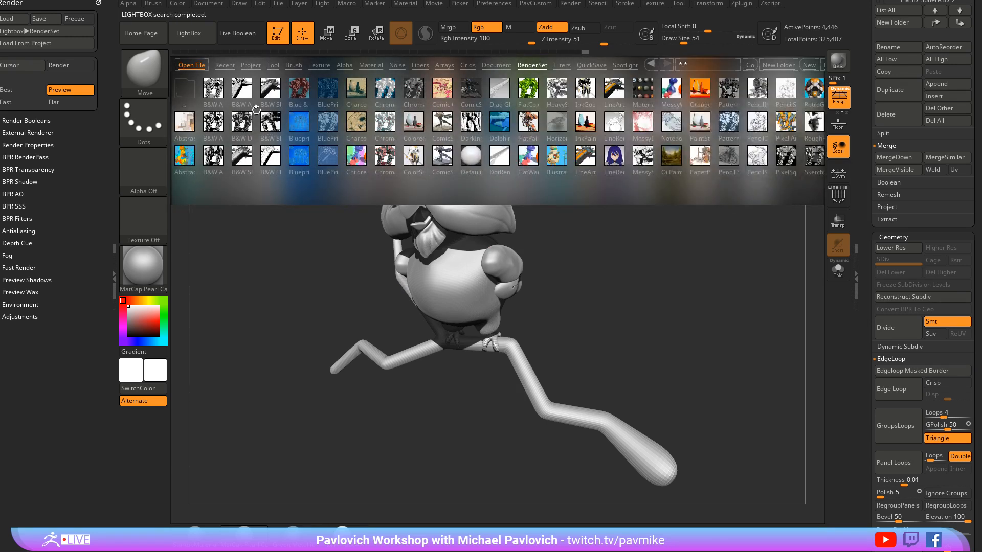
Step: Try render presets on the owl, including B&W Anime04, ColorShatter, FlatPaintEffect and Abstract
{"action": "double_click", "coordinate": [246, 91]}
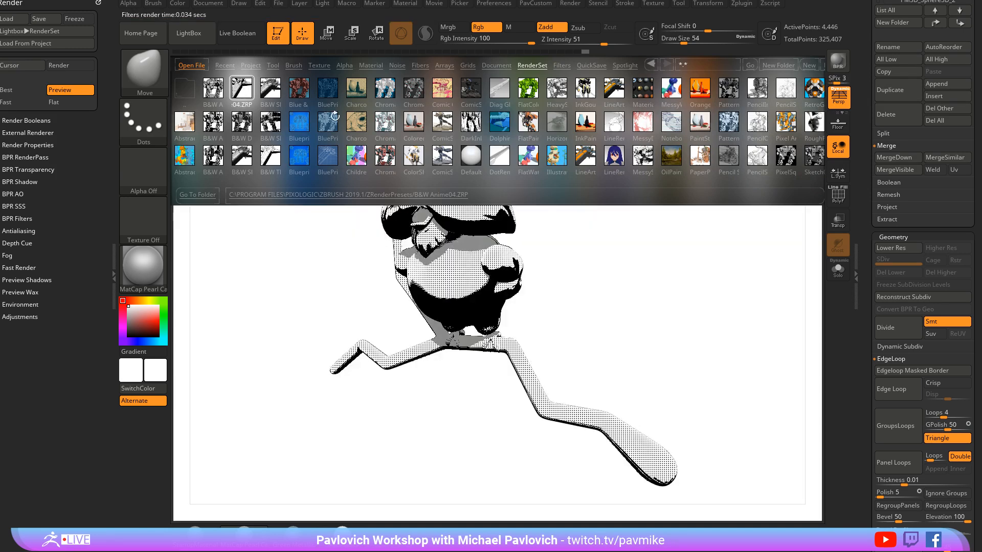
{"action": "double_click", "coordinate": [414, 154]}
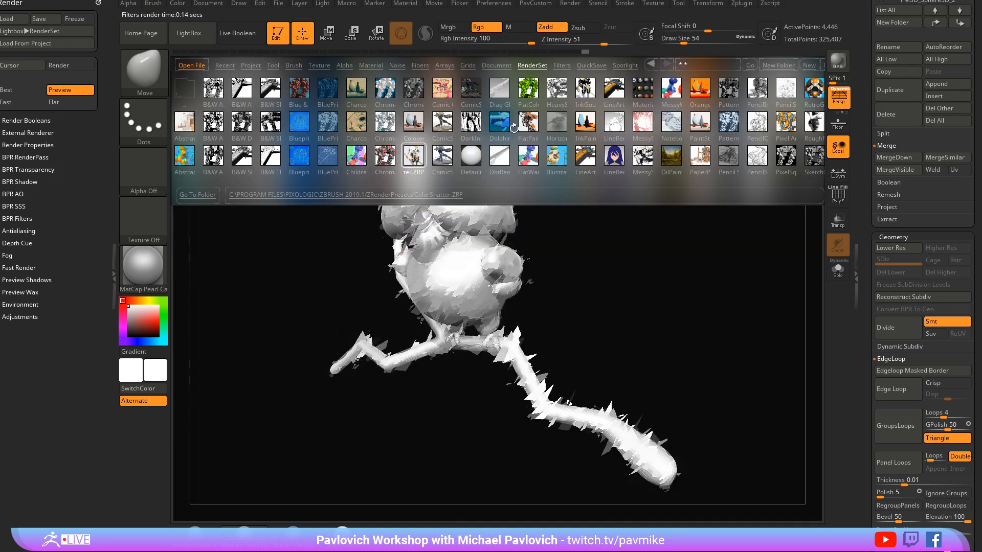
{"action": "double_click", "coordinate": [527, 123]}
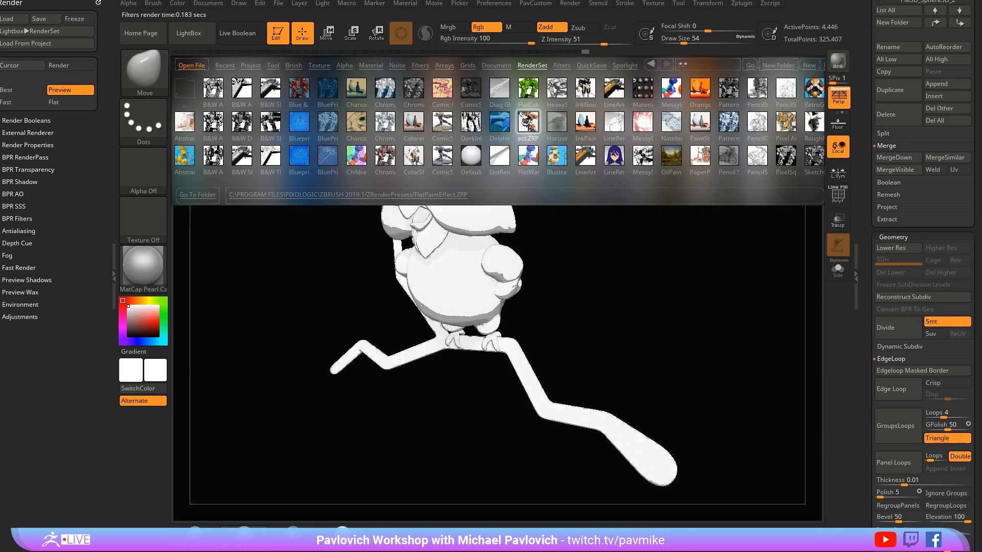
{"action": "double_click", "coordinate": [638, 129]}
{"action": "double_click", "coordinate": [186, 123]}
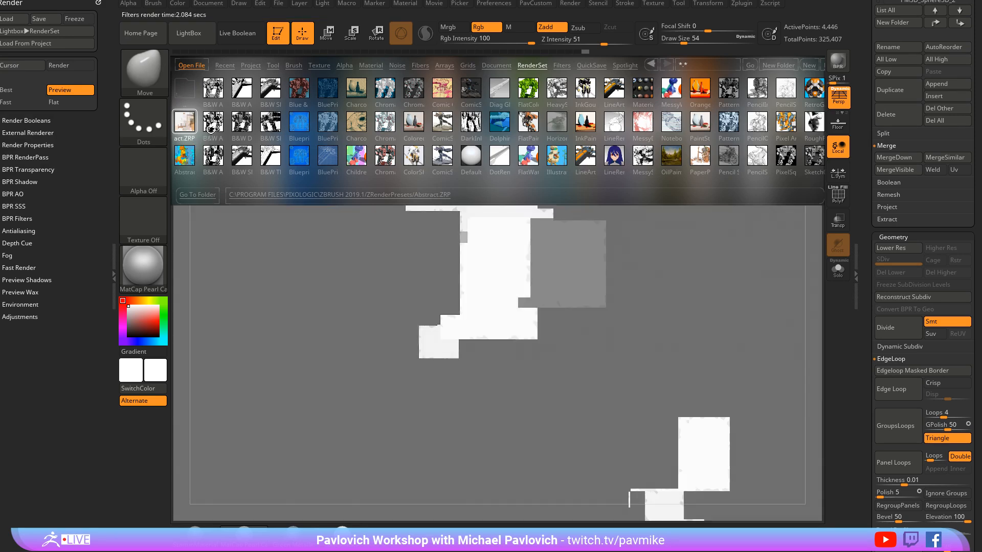
{"action": "double_click", "coordinate": [213, 128]}
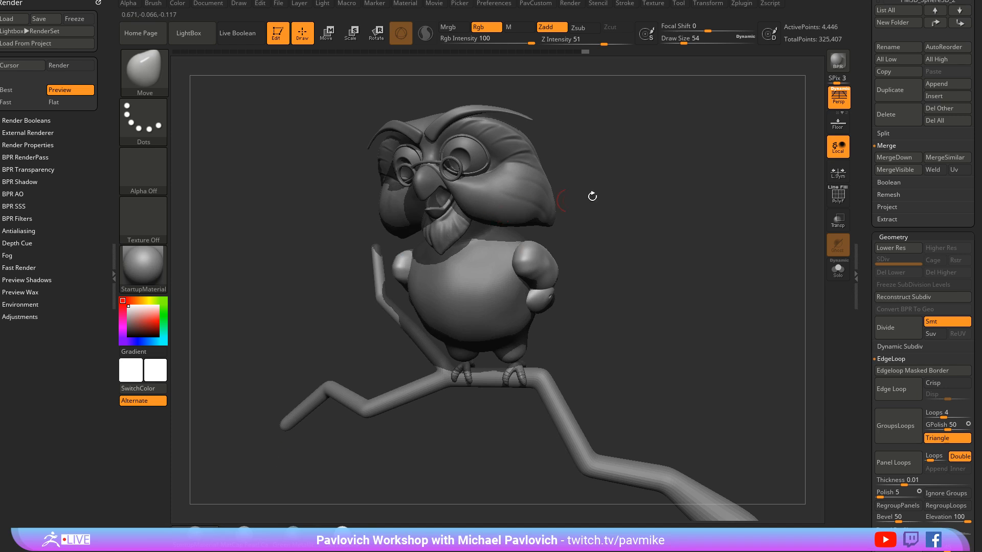
Step: Color the owl in the SkinShade4 material, using white (251, 251, 251) for the eyes and a near-black shade for the eyebrows
{"action": "mouse_move", "coordinate": [592, 196]}
{"action": "left_mouse_down"}
{"action": "mouse_move", "coordinate": [638, 208]}
{"action": "mouse_move", "coordinate": [588, 204]}
{"action": "mouse_move", "coordinate": [803, 234]}
{"action": "left_mouse_up"}
{"action": "left_click", "coordinate": [244, 531]}
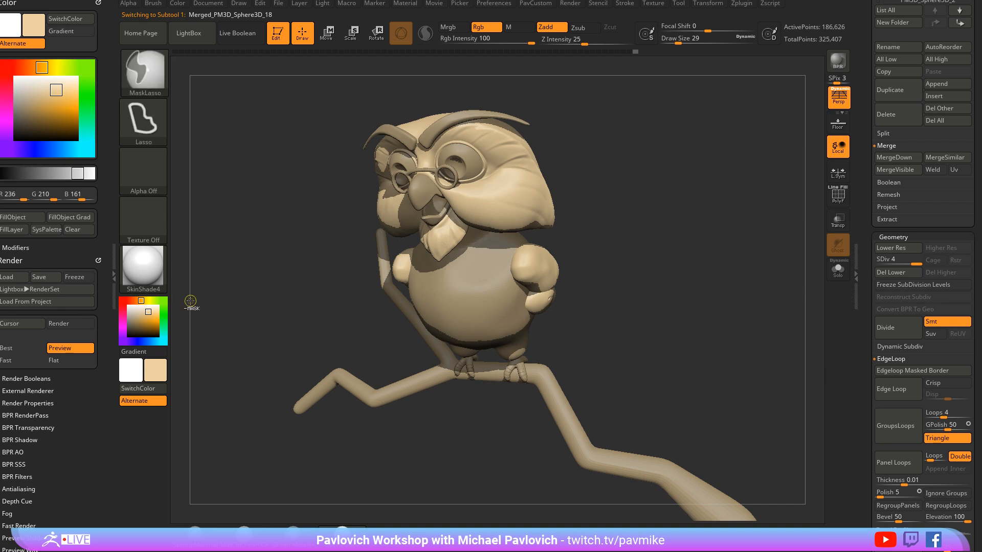
{"action": "left_click_drag", "start_coordinate": [578, 258], "coordinate": [636, 245]}
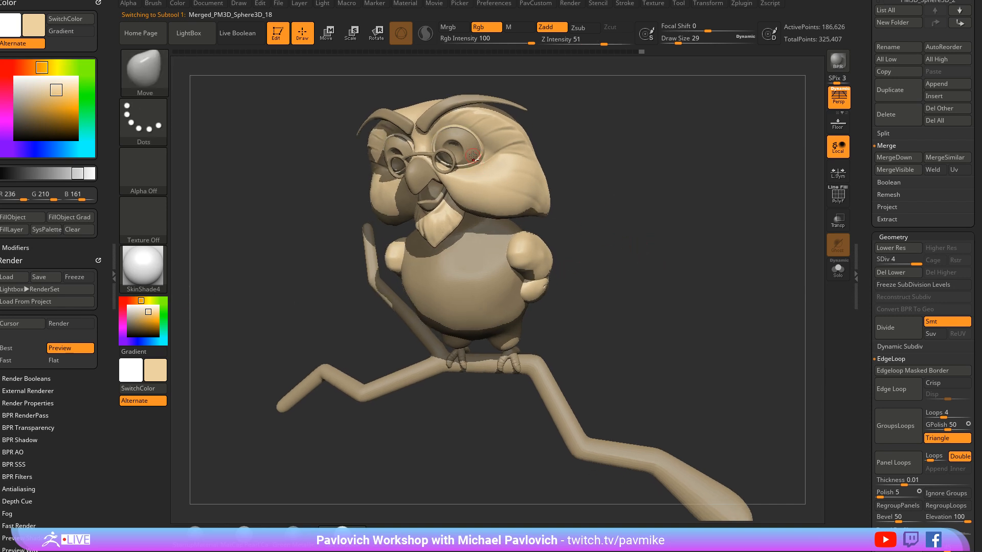
{"action": "left_click", "coordinate": [439, 168], "text": "alt"}
{"action": "left_click", "coordinate": [16, 79]}
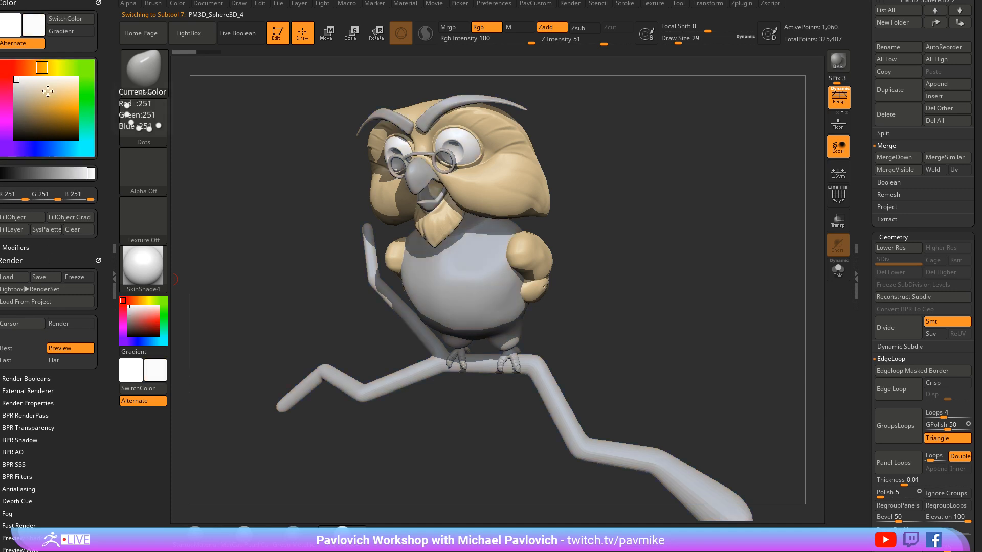
{"action": "left_click", "coordinate": [481, 100], "text": "alt"}
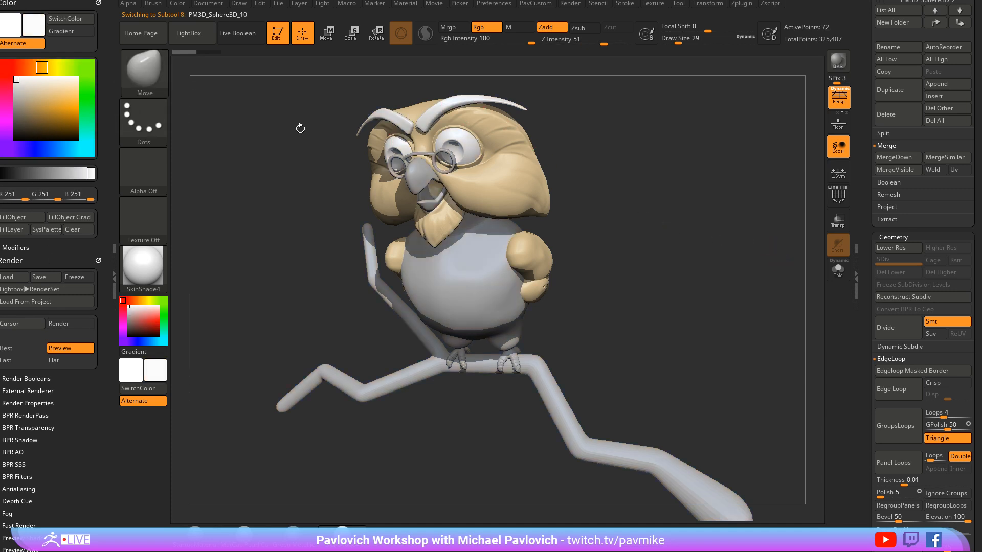
{"action": "left_click", "coordinate": [14, 128]}
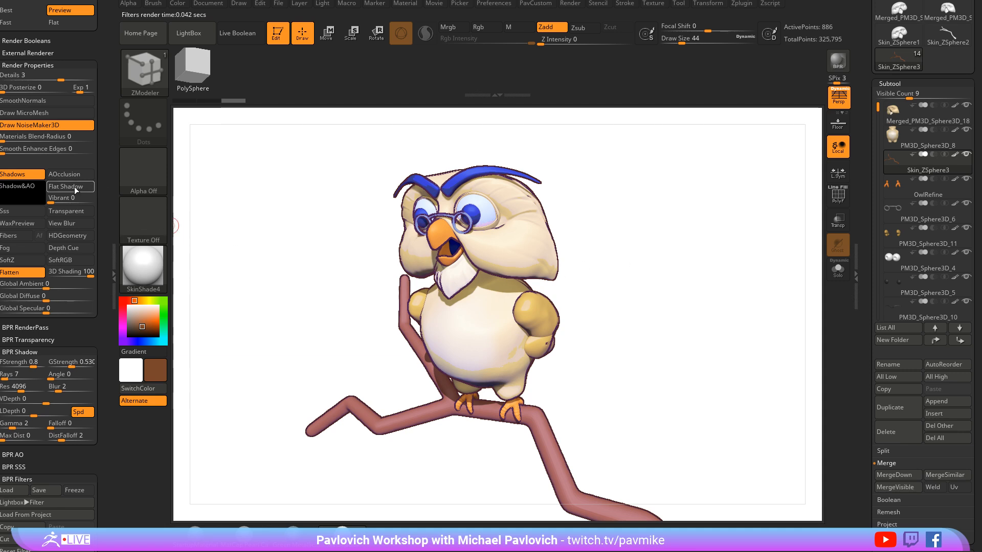
Step: Turn on Flat Shadow, set the BPR global shadow strength to about 0.81, and re-render the owl
{"action": "left_click", "coordinate": [71, 187]}
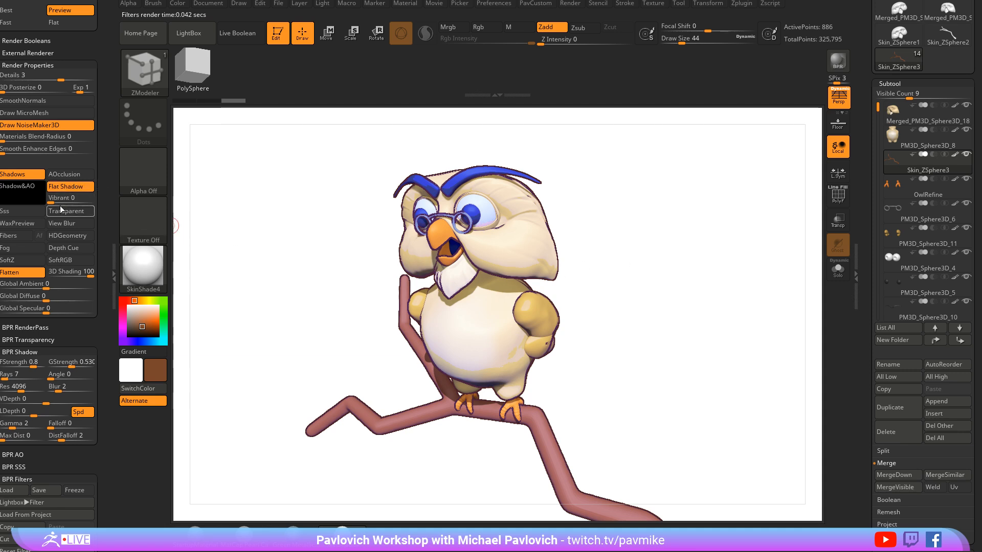
{"action": "key", "text": "shift+r"}
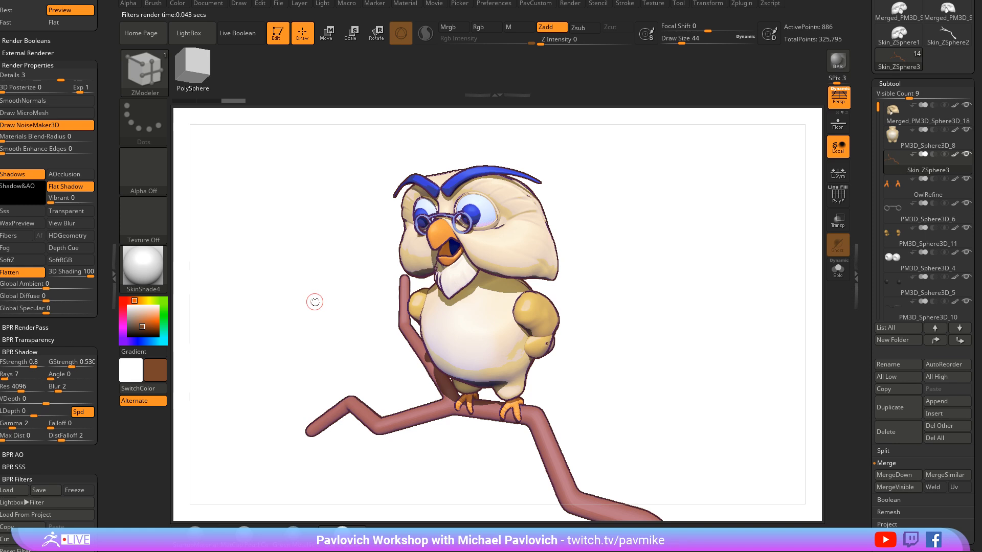
{"action": "scroll", "coordinate": [71, 287], "scroll_direction": "down", "scroll_amount": 4}
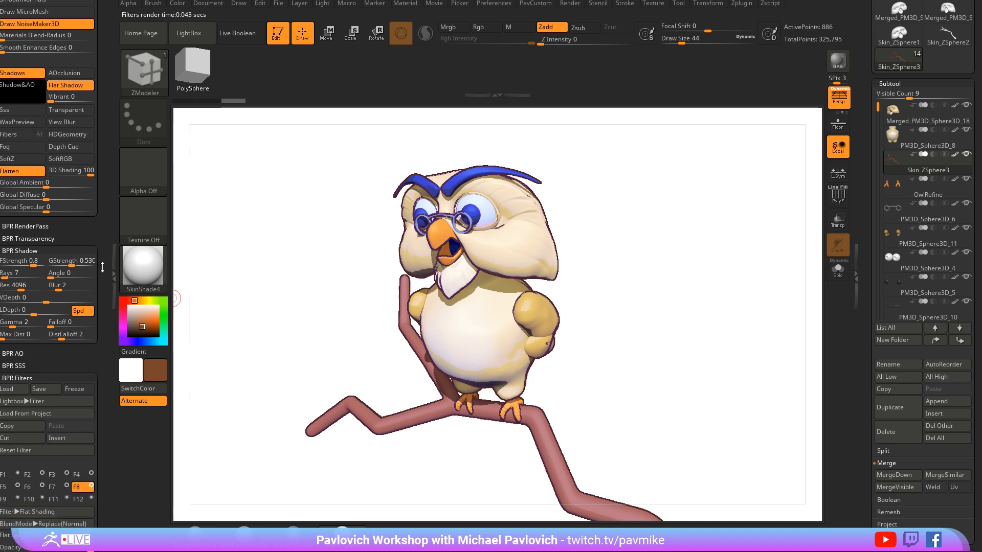
{"action": "left_click", "coordinate": [71, 261]}
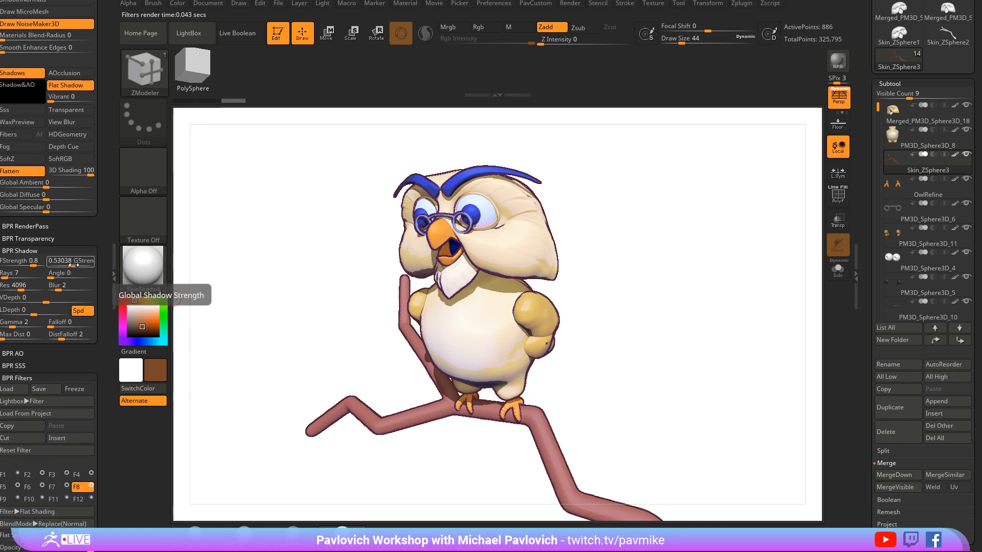
{"action": "left_click_drag", "start_coordinate": [74, 265], "coordinate": [83, 265]}
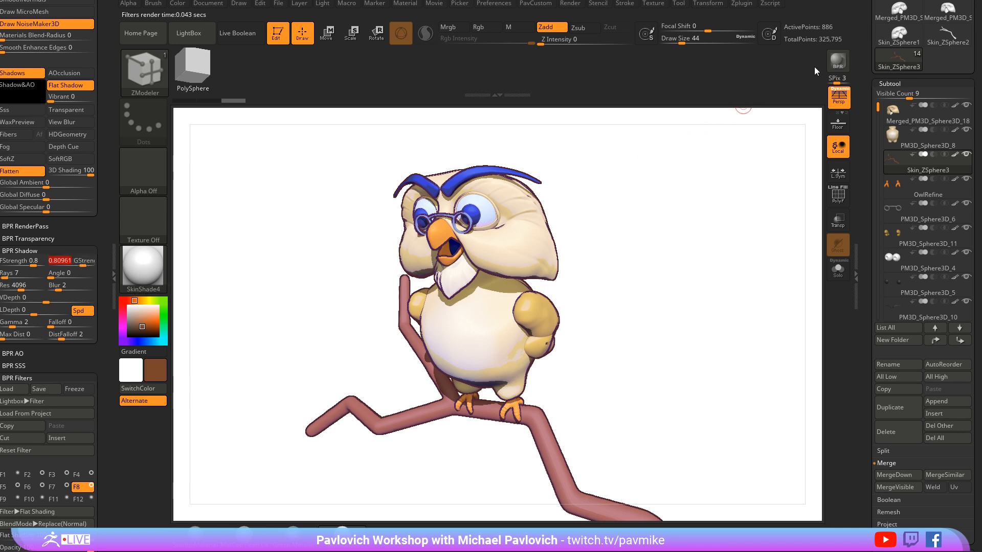
{"action": "left_click", "coordinate": [836, 62]}
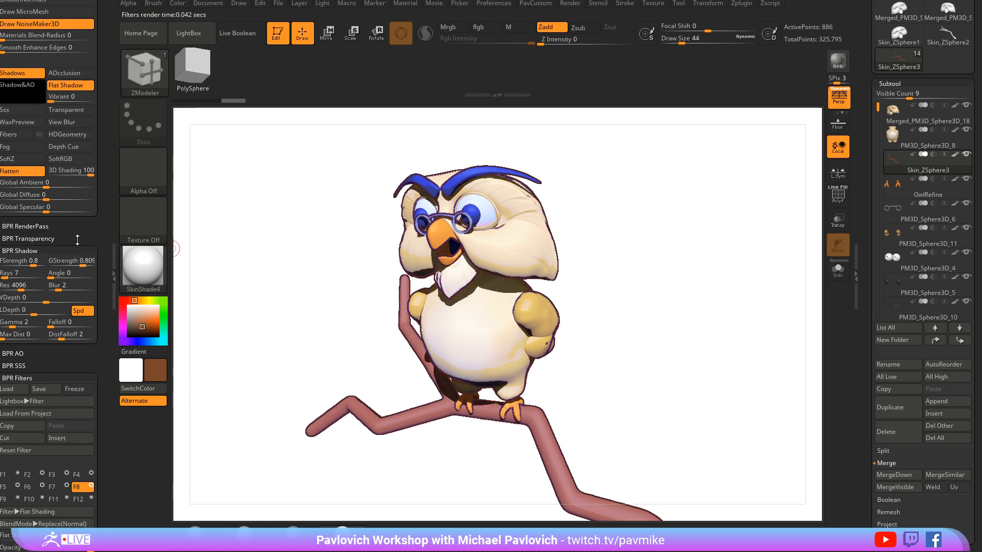
Step: Set the BPR global shadow strength to about 0.49, re-render the owl, and compare it with the F8 Flat Shading filter off and on
{"action": "left_click_drag", "start_coordinate": [77, 265], "coordinate": [70, 266]}
{"action": "left_click", "coordinate": [837, 62]}
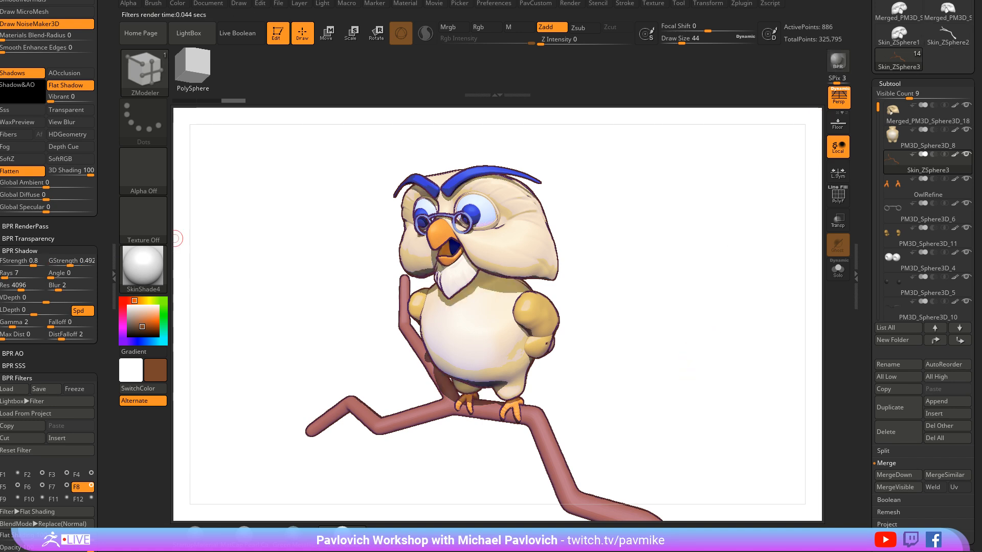
{"action": "scroll", "coordinate": [103, 231], "scroll_direction": "down", "scroll_amount": 5}
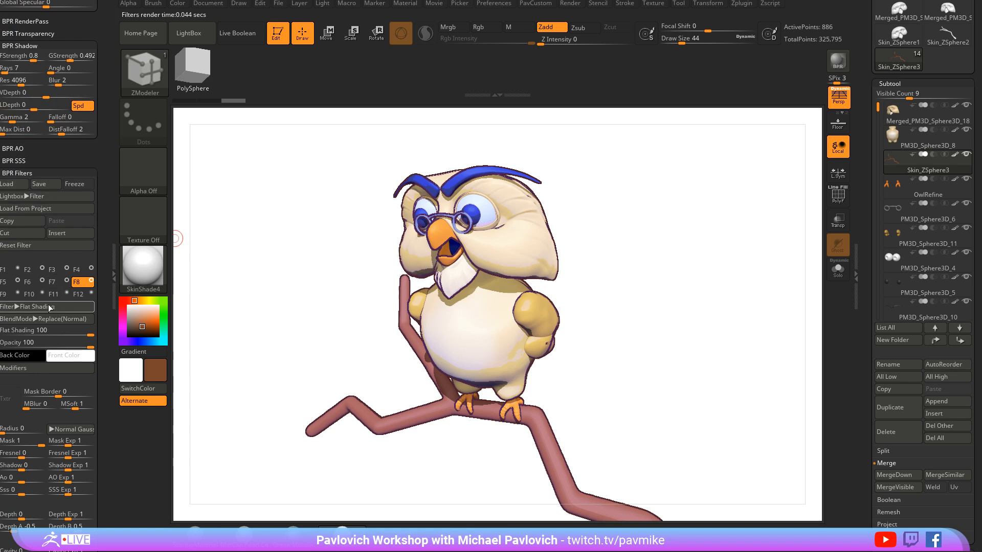
{"action": "left_click", "coordinate": [91, 280]}
{"action": "left_click", "coordinate": [91, 280]}
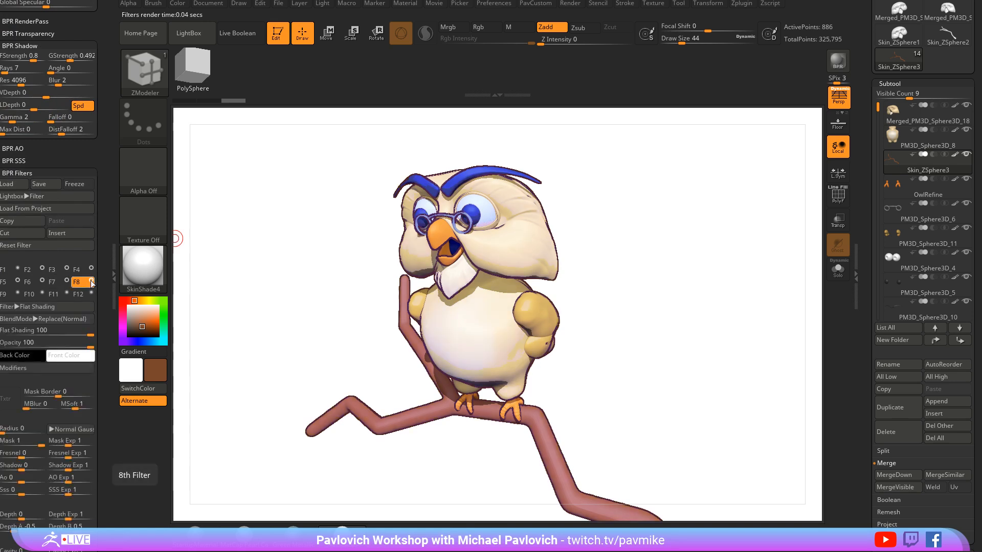
Step: Set the F8 Flat Shading filter's strength to 22 and its Exponent to about 2.09, and try another number of shades
{"action": "scroll", "coordinate": [77, 266], "scroll_direction": "down", "scroll_amount": 2}
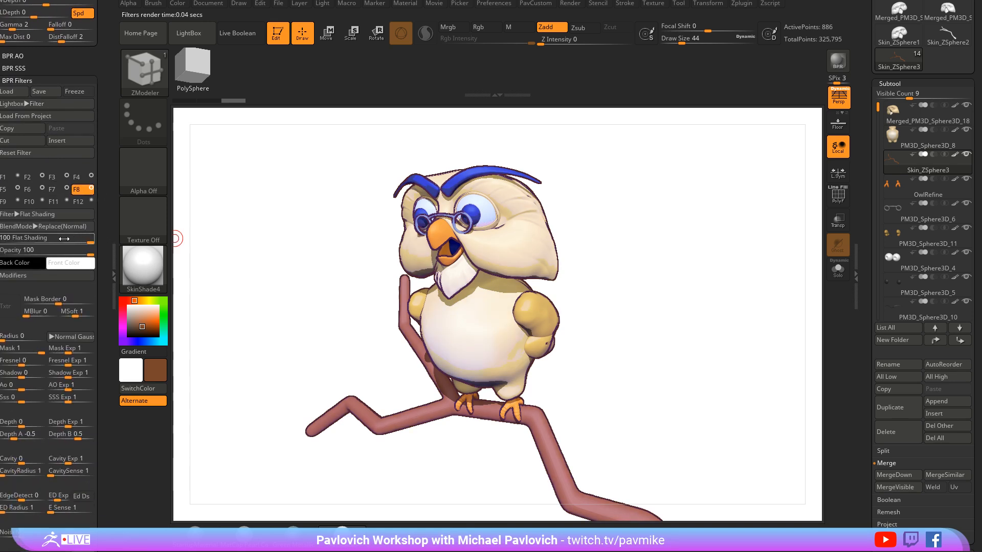
{"action": "mouse_move", "coordinate": [48, 240]}
{"action": "left_mouse_down"}
{"action": "mouse_move", "coordinate": [60, 240]}
{"action": "mouse_move", "coordinate": [49, 242]}
{"action": "left_mouse_up"}
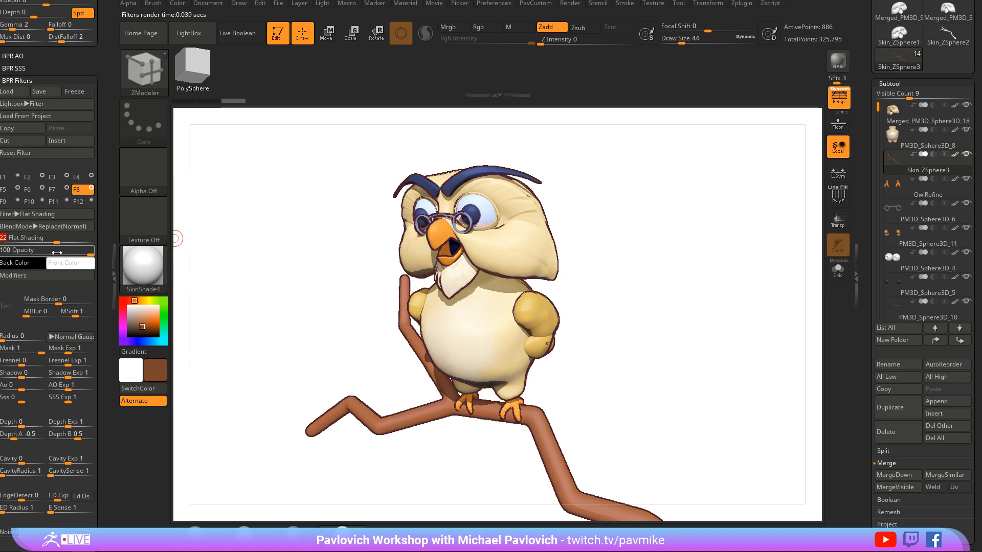
{"action": "left_click", "coordinate": [37, 280]}
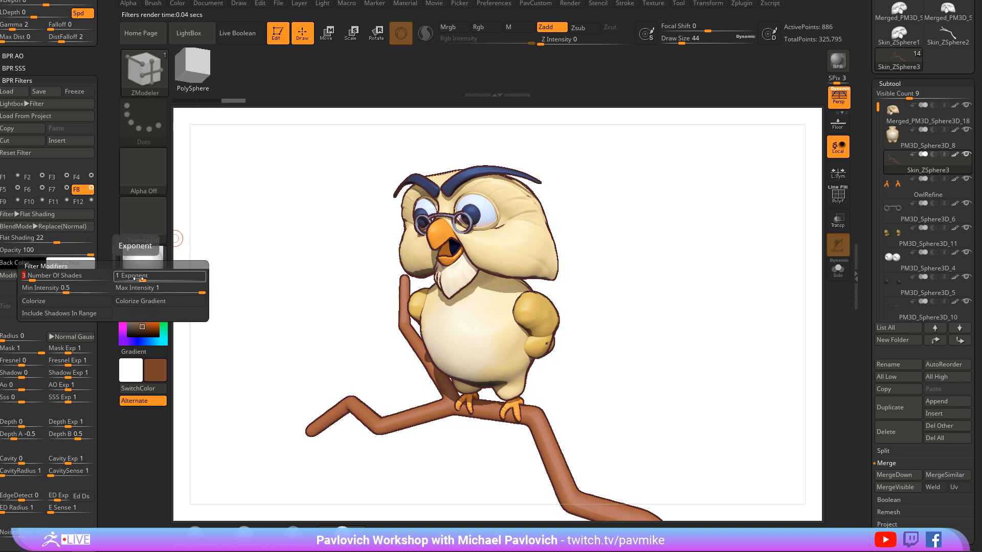
{"action": "left_click_drag", "start_coordinate": [146, 276], "coordinate": [155, 276]}
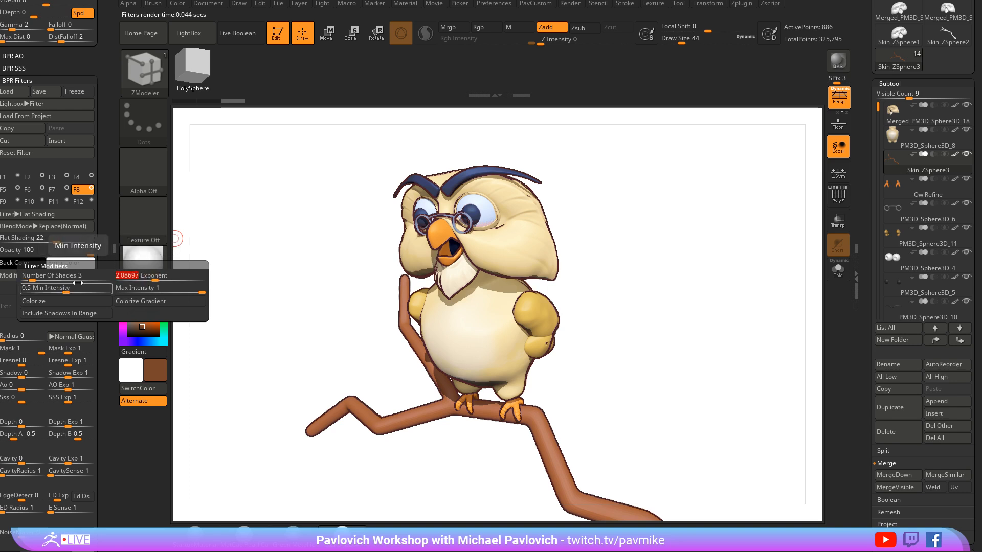
{"action": "left_click_drag", "start_coordinate": [32, 278], "coordinate": [38, 278]}
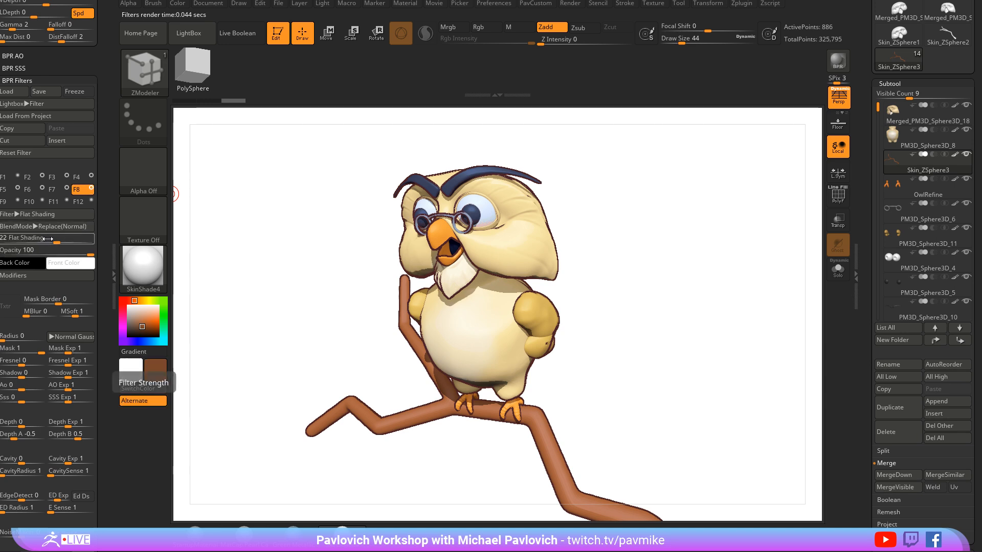
Step: Set the Flat Shading filter's strength to 100 with 3 shades and change its blend mode to Darken
{"action": "left_click_drag", "start_coordinate": [48, 239], "coordinate": [92, 234]}
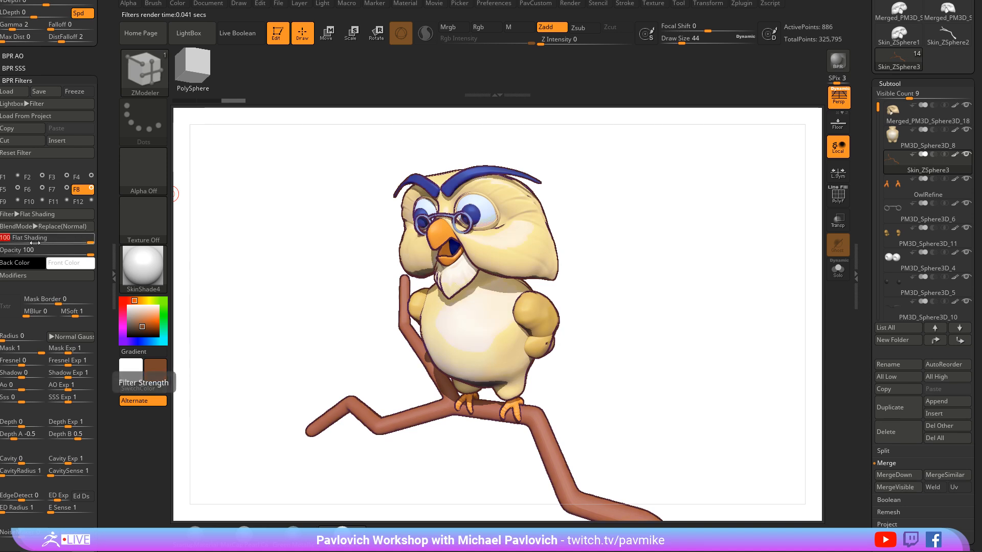
{"action": "left_click", "coordinate": [43, 276]}
{"action": "left_click_drag", "start_coordinate": [37, 280], "coordinate": [25, 280]}
{"action": "left_click", "coordinate": [43, 226]}
{"action": "left_click", "coordinate": [45, 180]}
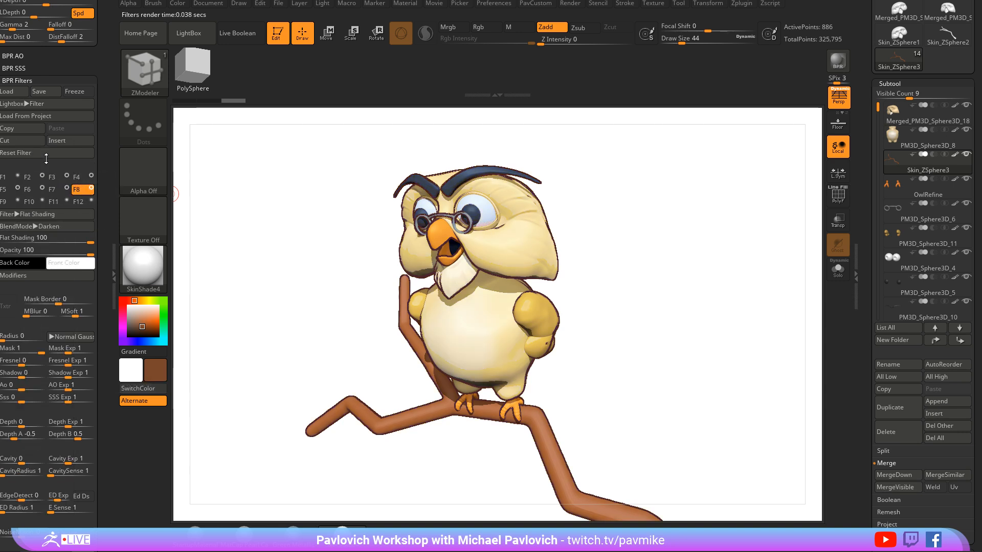
Step: Move the Flat Shading filter from slot F8 to F1 and set its blend mode to Replace (Normal)
{"action": "left_click", "coordinate": [41, 212]}
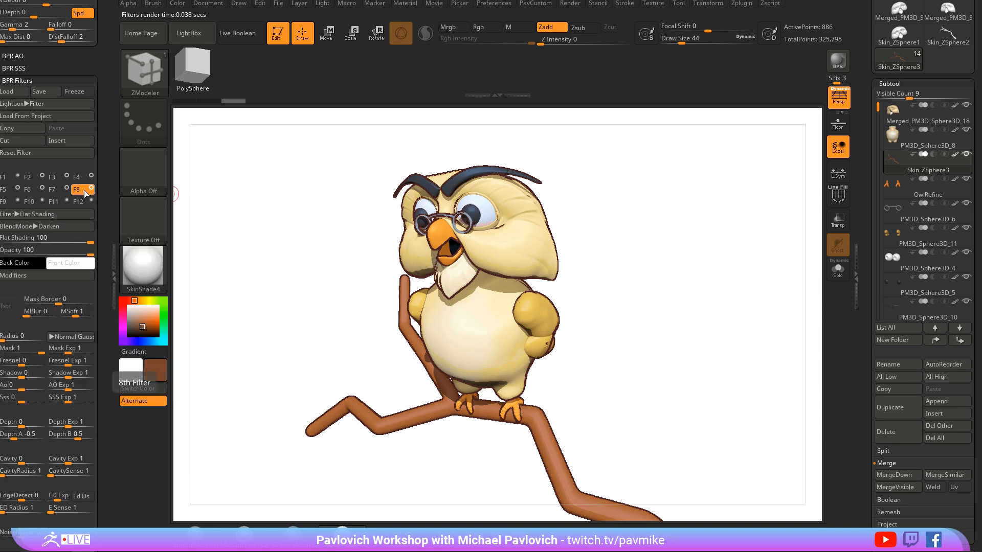
{"action": "left_click", "coordinate": [9, 178]}
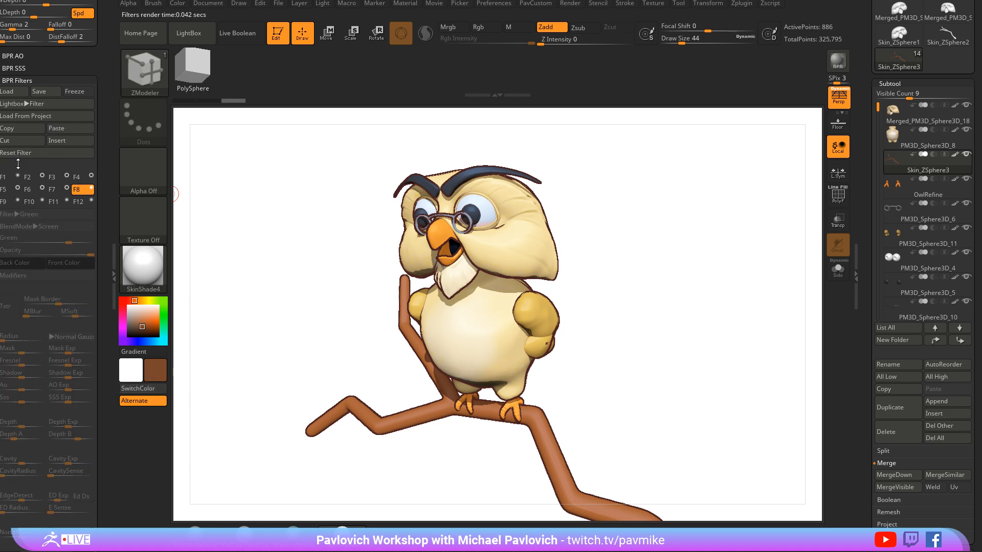
{"action": "left_click", "coordinate": [67, 129]}
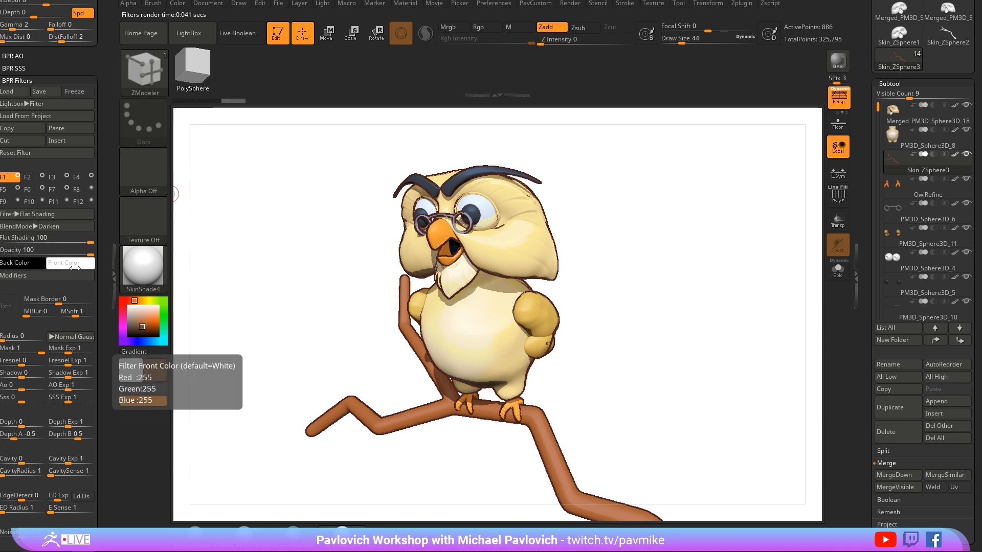
{"action": "left_click", "coordinate": [37, 226]}
{"action": "left_click", "coordinate": [46, 155]}
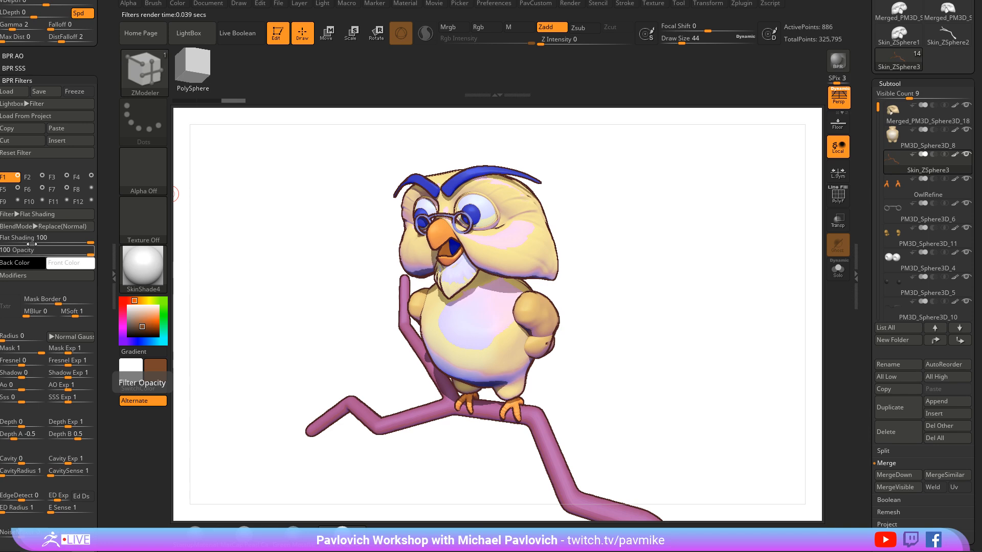
Step: Compare the owl with the F2 Saturation filter off and on, and set the filter's Saturation to 20
{"action": "left_click", "coordinate": [34, 178]}
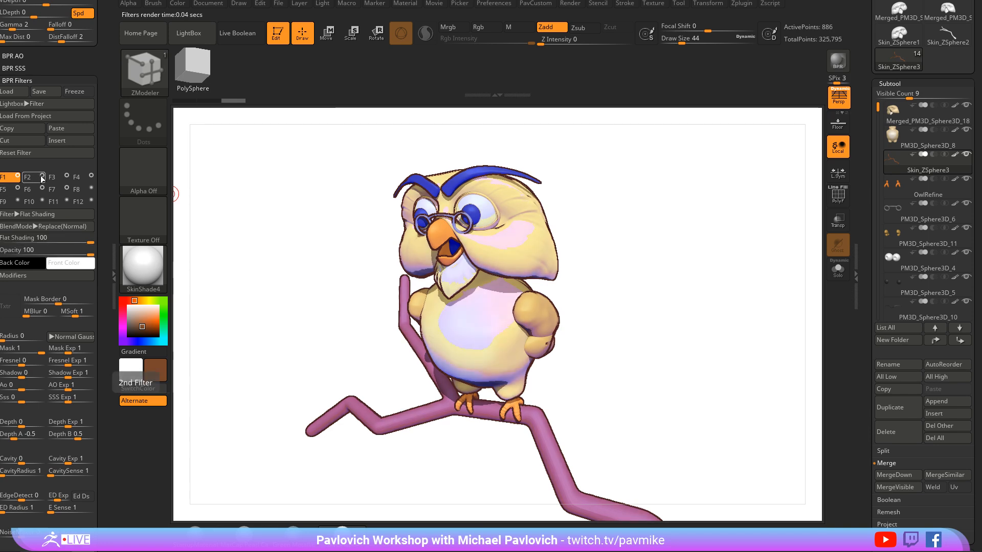
{"action": "left_click", "coordinate": [43, 176]}
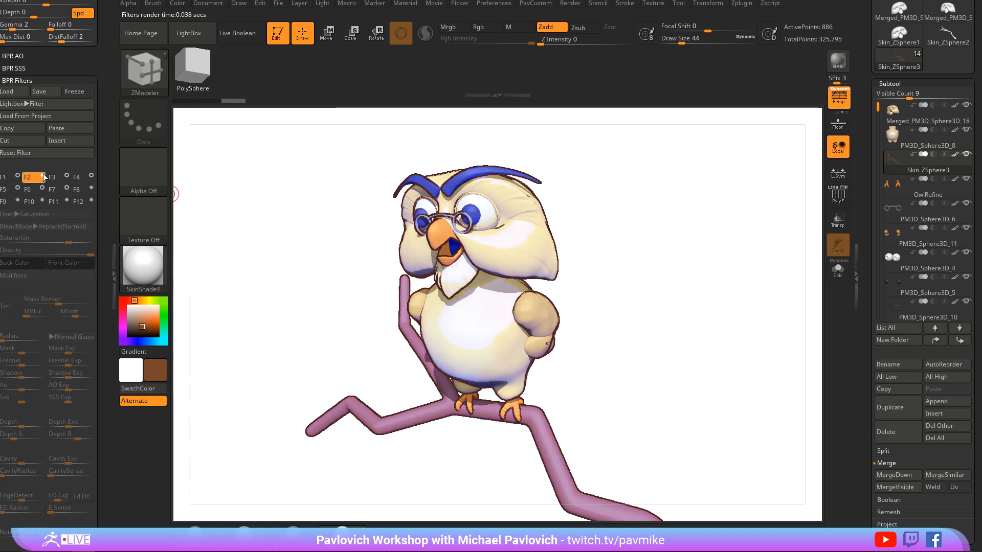
{"action": "left_click", "coordinate": [42, 175]}
{"action": "left_click", "coordinate": [43, 175]}
{"action": "left_click", "coordinate": [43, 175]}
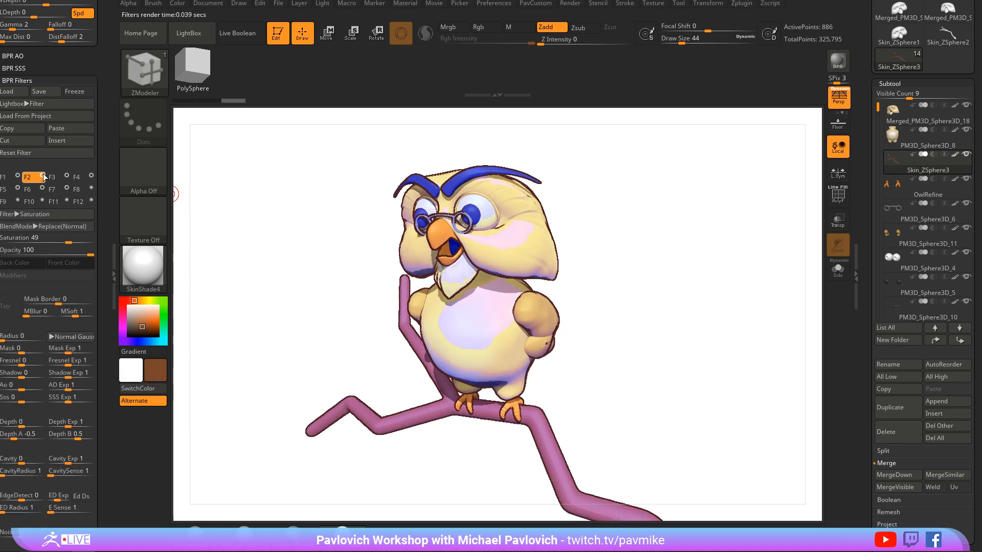
{"action": "left_click_drag", "start_coordinate": [68, 239], "coordinate": [56, 239]}
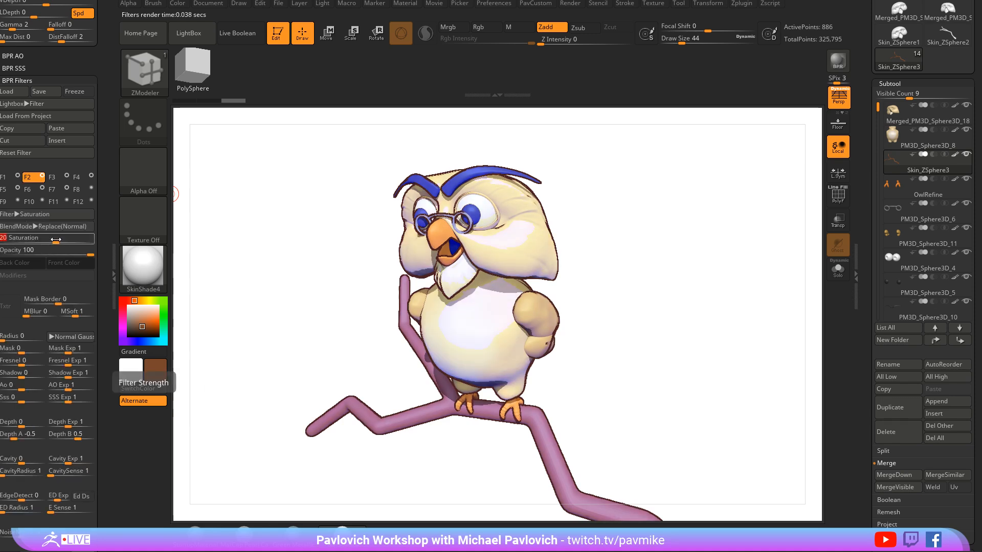
Step: Try other Number Of Shades values in the modifiers of the F1 Flat Shading filter
{"action": "left_click", "coordinate": [3, 177]}
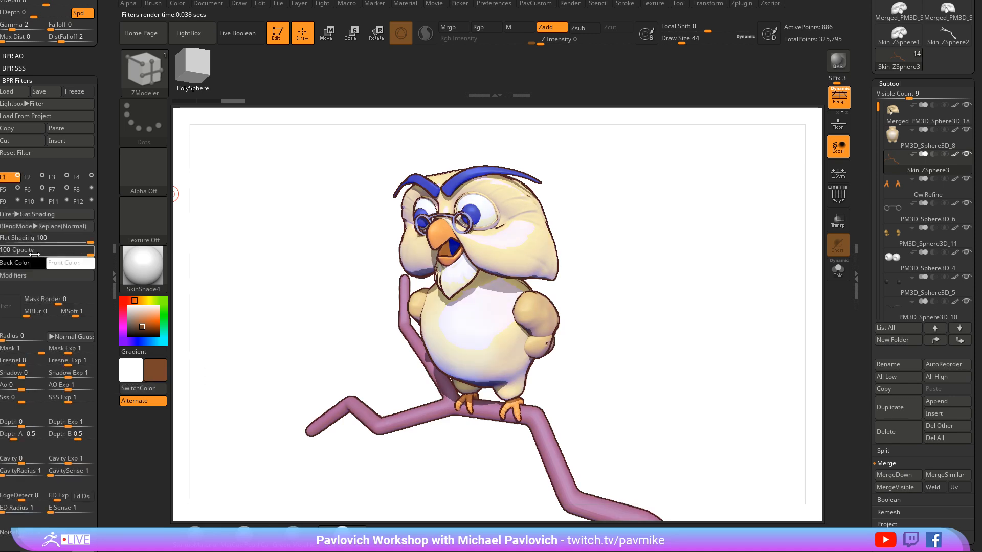
{"action": "left_click", "coordinate": [34, 275]}
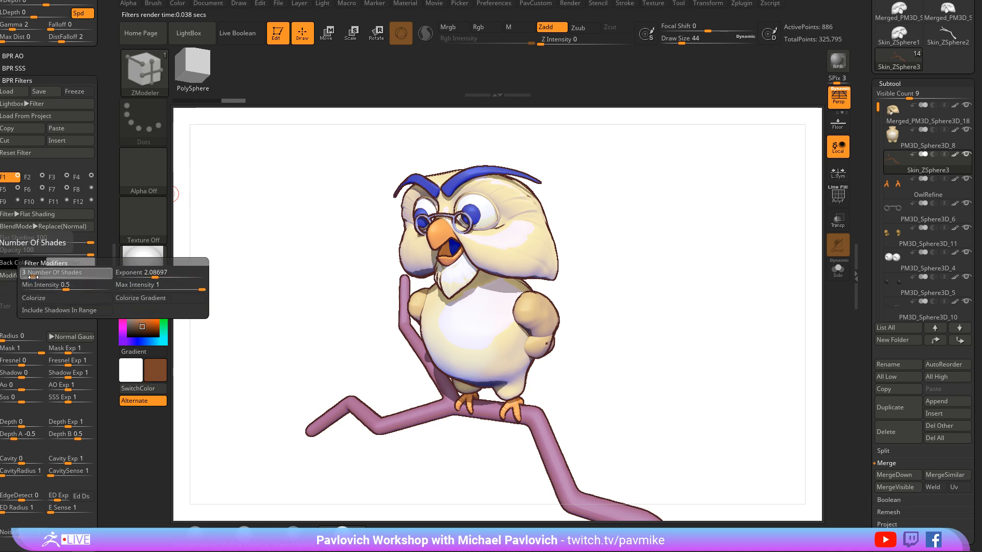
{"action": "left_click_drag", "start_coordinate": [38, 276], "coordinate": [31, 277]}
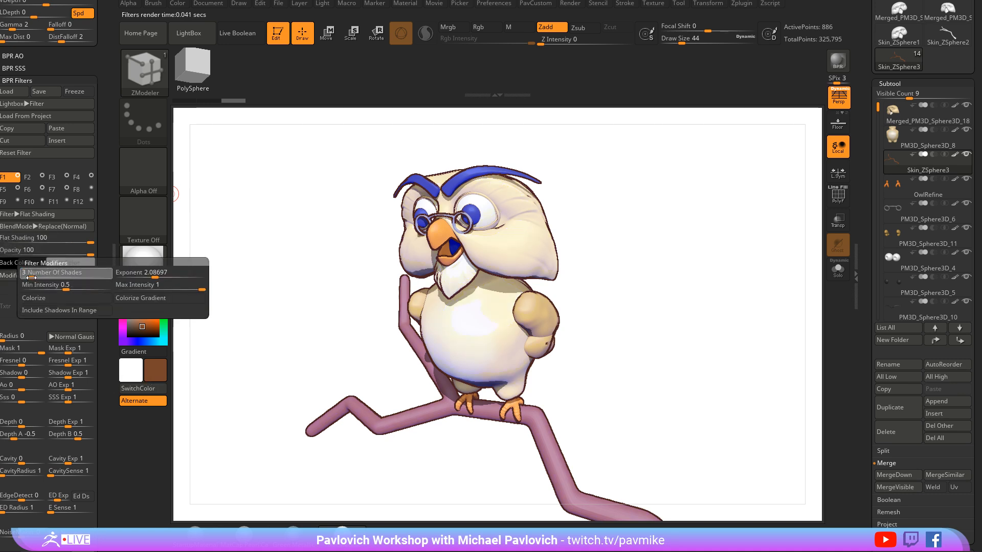
{"action": "left_click_drag", "start_coordinate": [28, 277], "coordinate": [32, 278]}
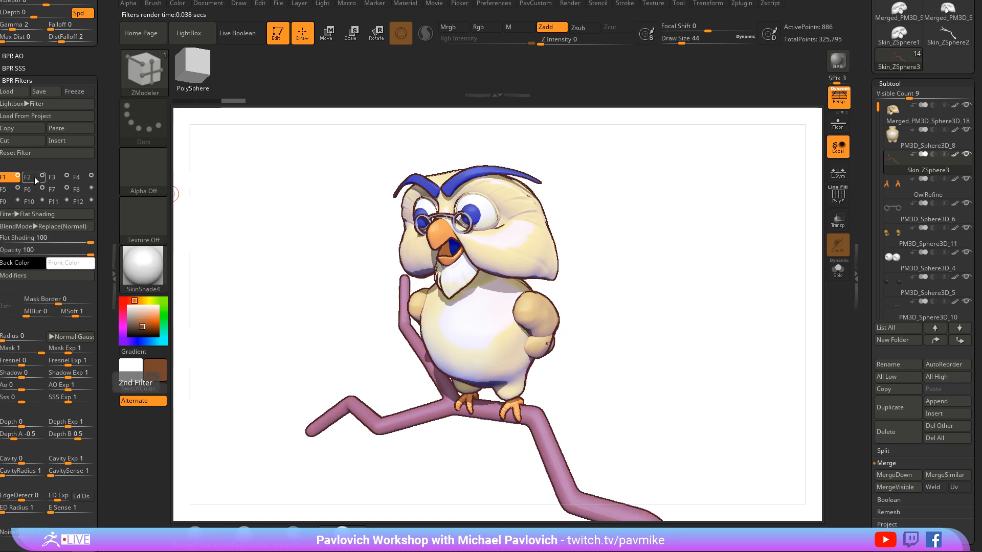
Step: Set the F2 Saturation filter's strength to 42 and its opacity to 37
{"action": "left_click", "coordinate": [29, 177]}
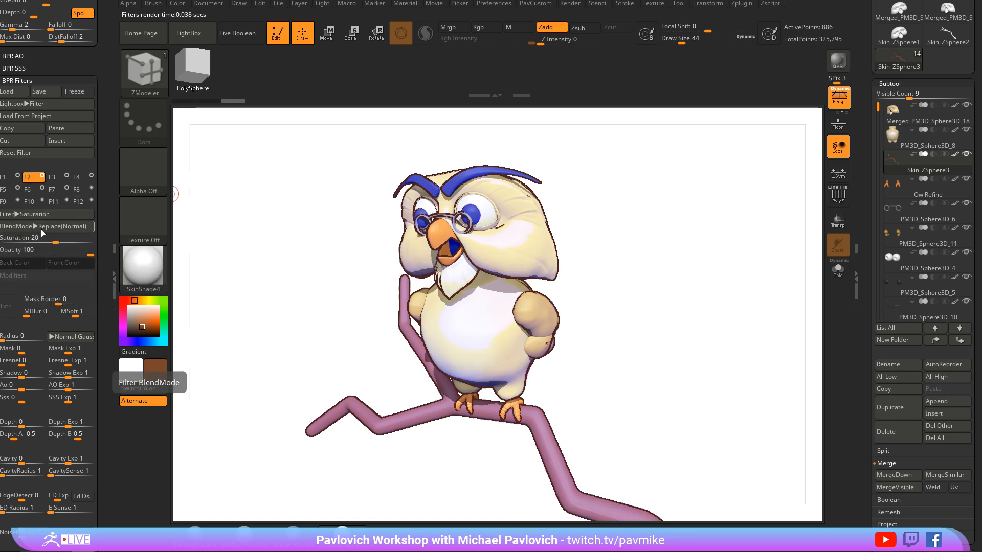
{"action": "mouse_move", "coordinate": [51, 240]}
{"action": "left_mouse_down"}
{"action": "mouse_move", "coordinate": [41, 240]}
{"action": "mouse_move", "coordinate": [65, 241]}
{"action": "left_mouse_up"}
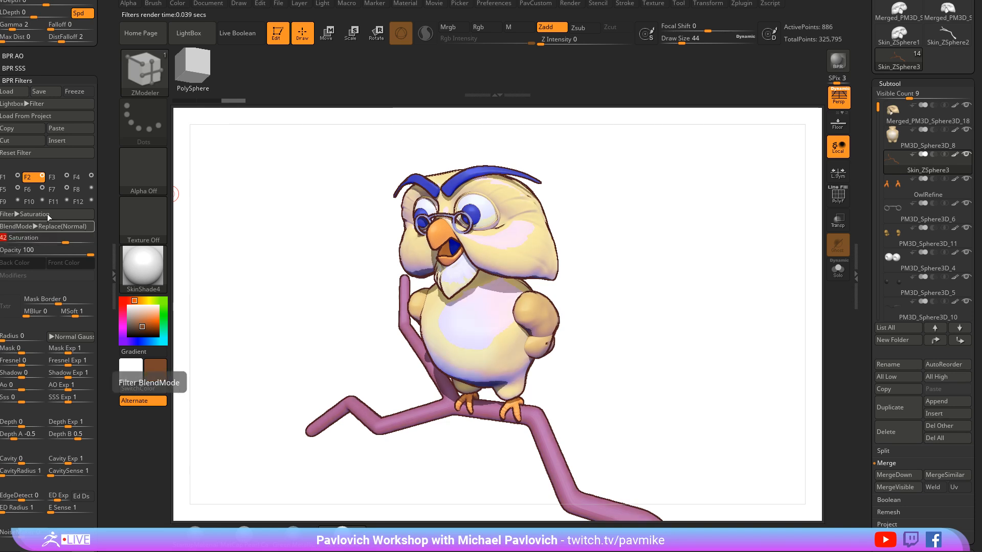
{"action": "left_click_drag", "start_coordinate": [65, 250], "coordinate": [36, 251]}
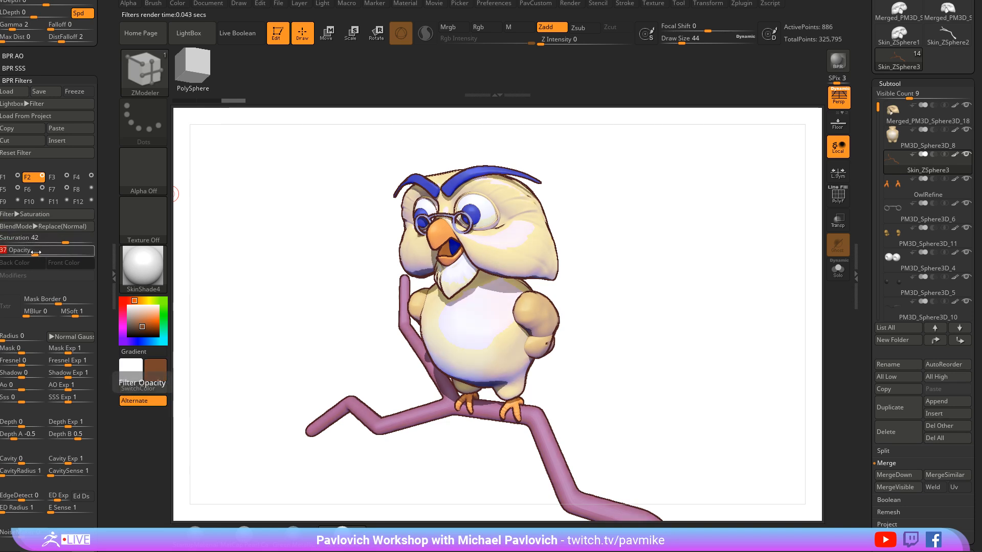
Step: Save the current render settings as a render preset in the ZBrush 2019 program folder and check the RenderSet presets in LightBox
{"action": "left_click_drag", "start_coordinate": [110, 49], "coordinate": [108, 264]}
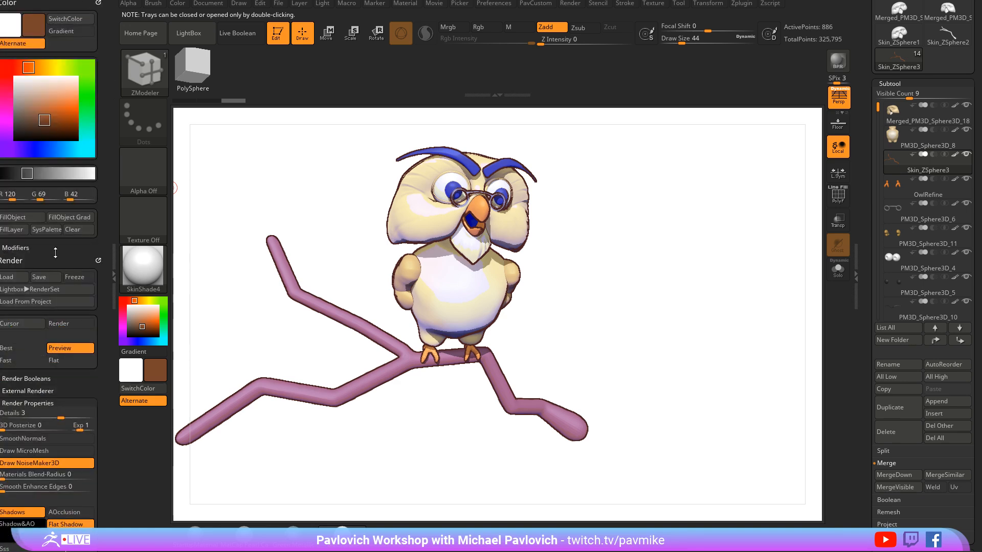
{"action": "left_click", "coordinate": [46, 279]}
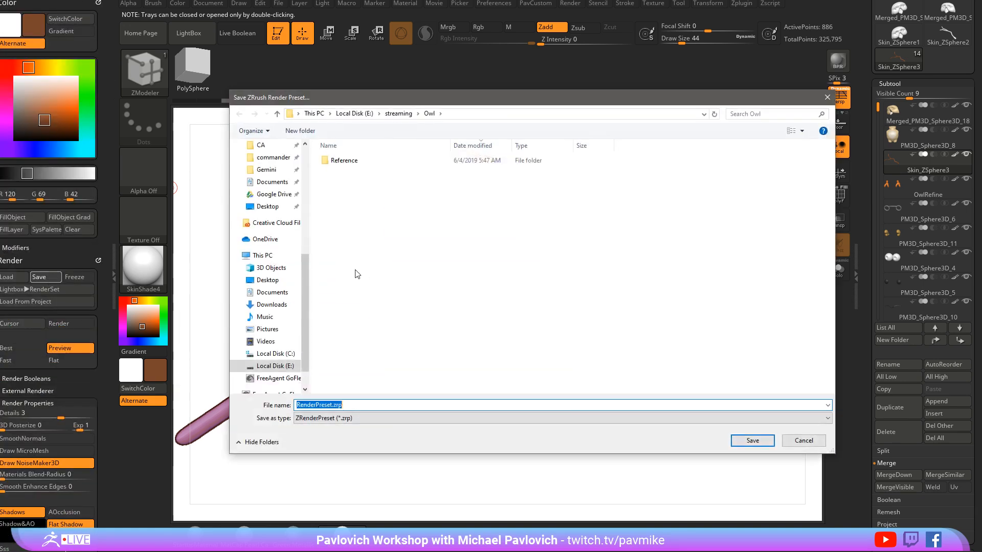
{"action": "scroll", "coordinate": [272, 207], "scroll_direction": "up", "scroll_amount": 2}
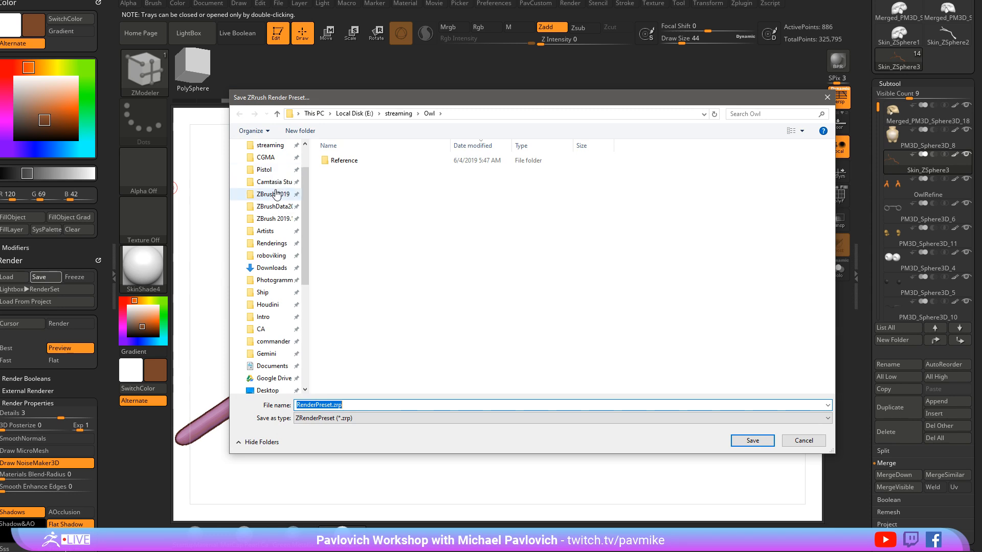
{"action": "left_click", "coordinate": [275, 194]}
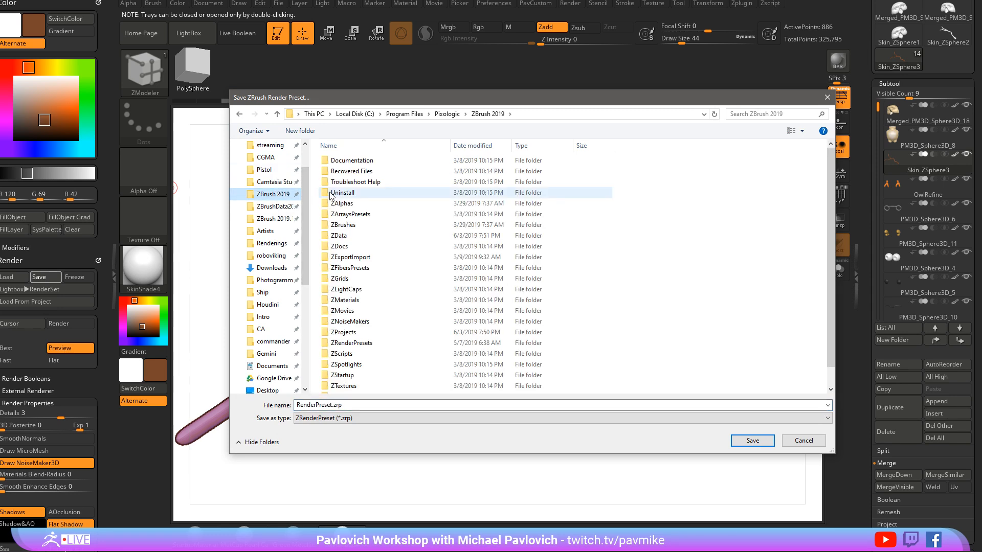
{"action": "left_click_drag", "start_coordinate": [310, 217], "coordinate": [328, 215]}
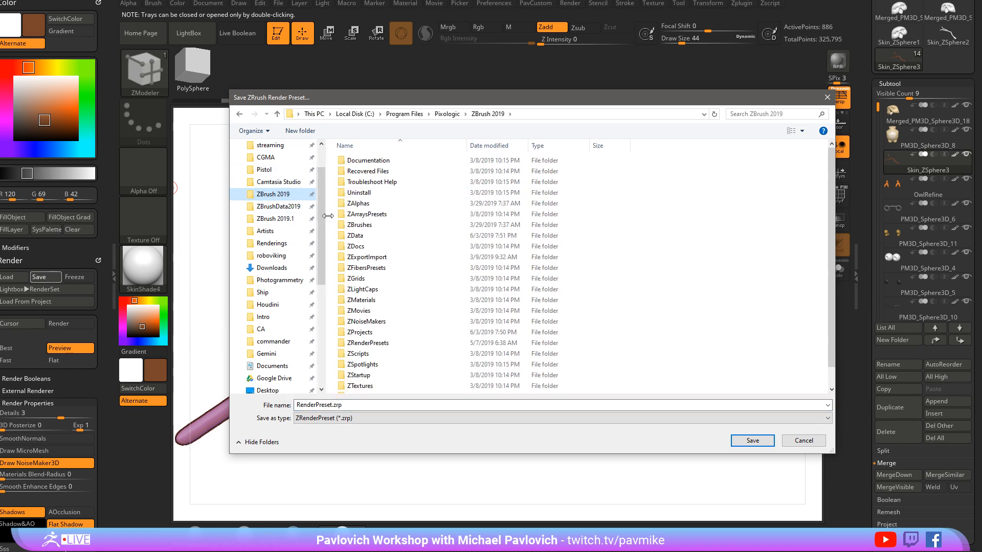
{"action": "key", "text": "Return"}
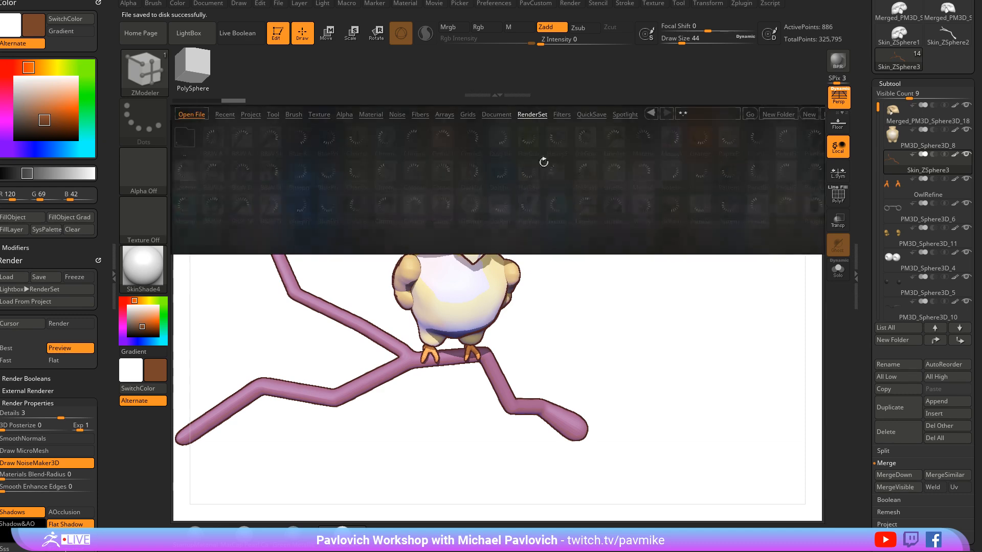
{"action": "mouse_move", "coordinate": [513, 228]}
{"action": "left_mouse_down"}
{"action": "mouse_move", "coordinate": [501, 236]}
{"action": "mouse_move", "coordinate": [518, 236]}
{"action": "left_mouse_up"}
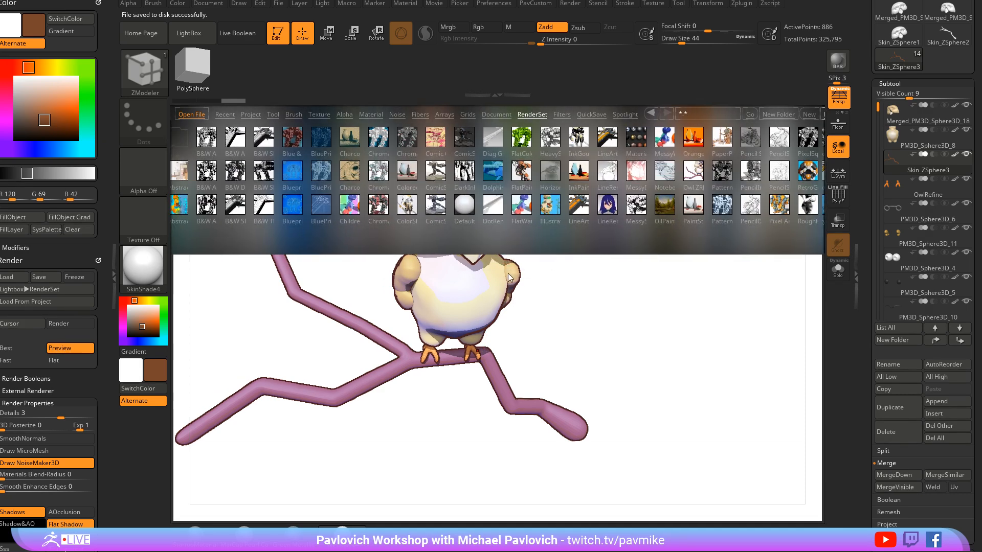
Step: Hide LightBox and render the owl with BPR from a three-quarter view and from the front
{"action": "key", "text": "comma"}
{"action": "left_click_drag", "start_coordinate": [742, 223], "coordinate": [685, 225]}
{"action": "left_click", "coordinate": [838, 62]}
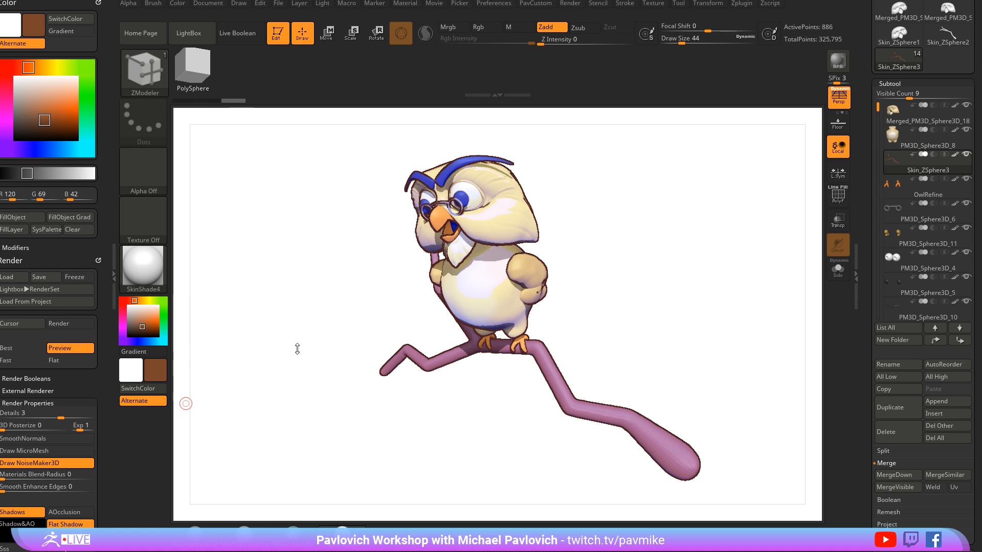
{"action": "left_click_drag", "start_coordinate": [296, 297], "coordinate": [637, 286]}
{"action": "left_click", "coordinate": [838, 60]}
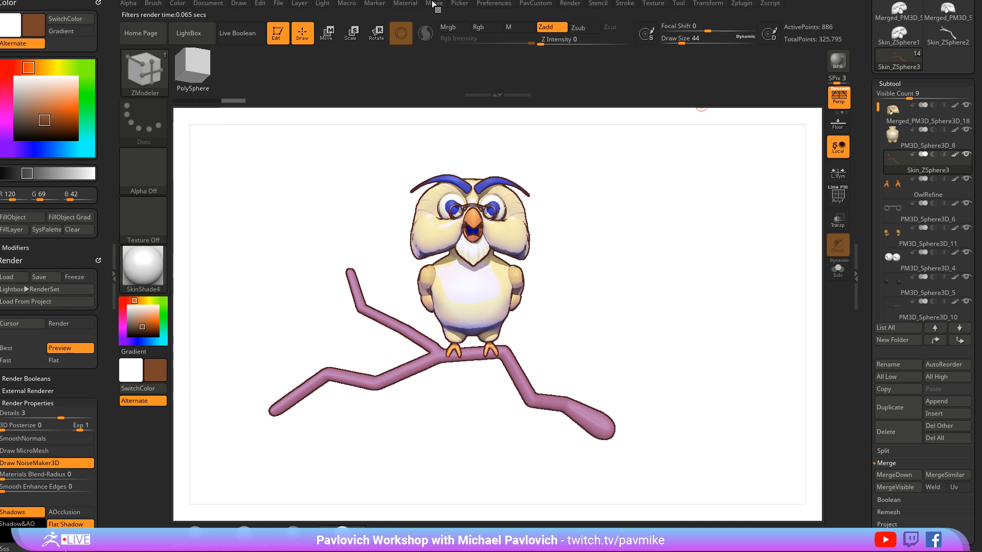
Step: Examine the movie options for title image, overlay image, timeline and recording modifiers
{"action": "left_click", "coordinate": [434, 4]}
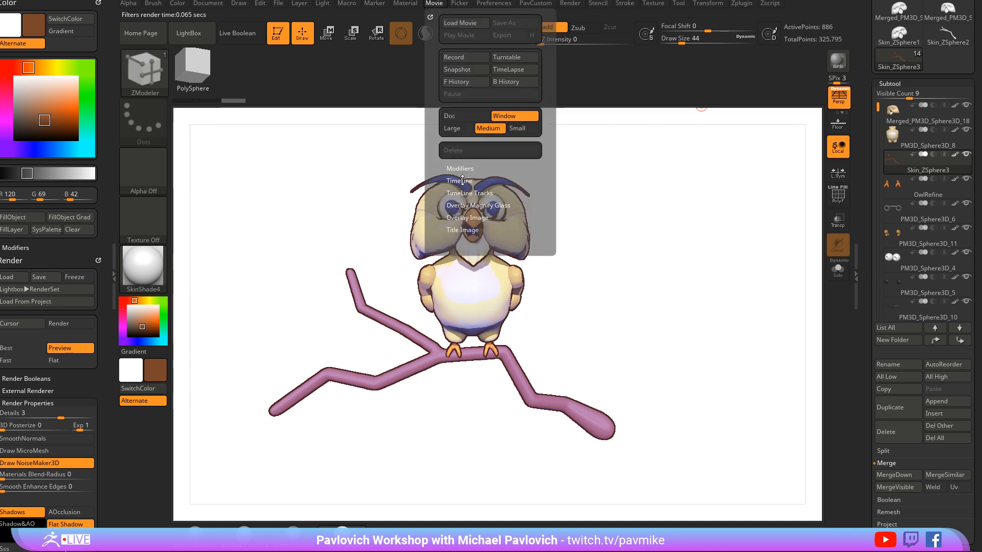
{"action": "key", "text": "shift"}
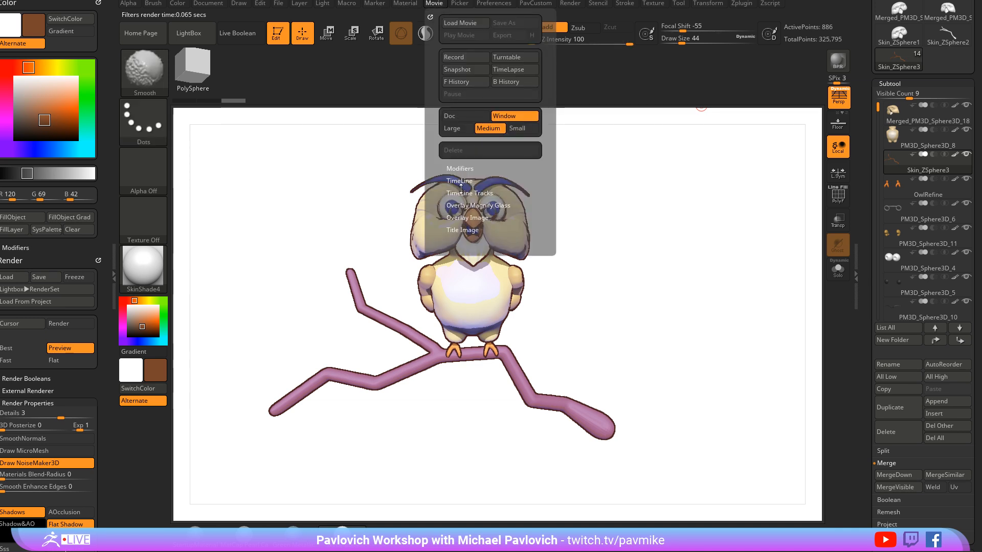
{"action": "left_click", "coordinate": [462, 231]}
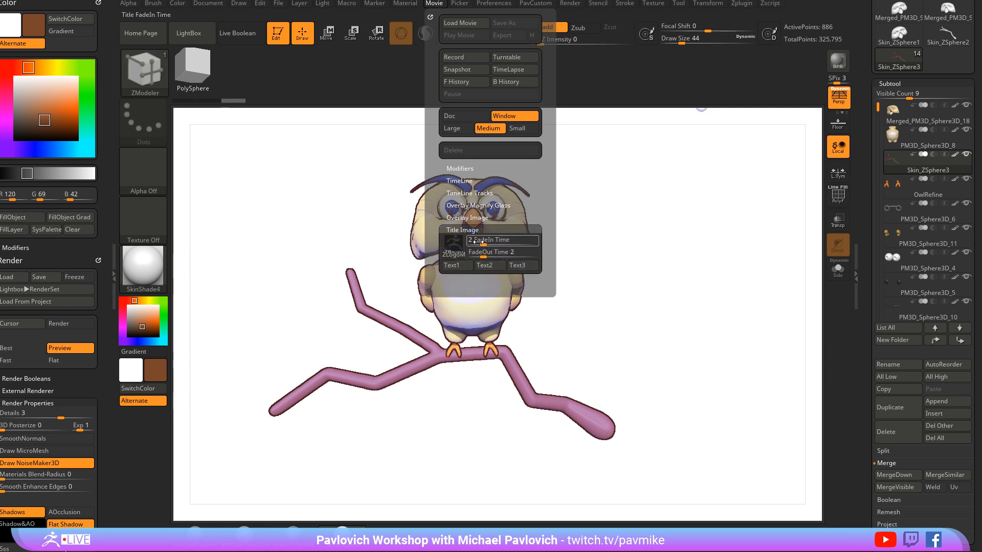
{"action": "left_click", "coordinate": [468, 218]}
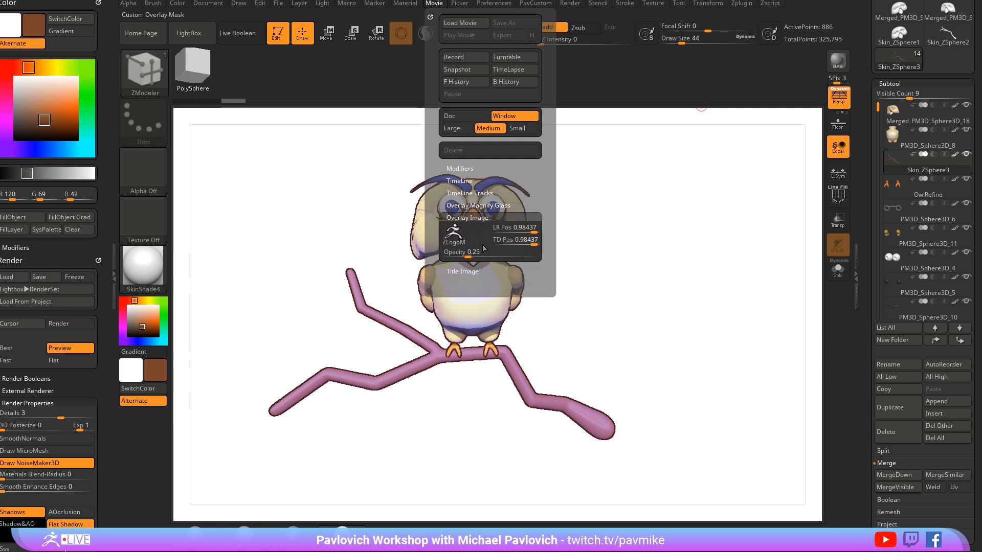
{"action": "left_click", "coordinate": [460, 182]}
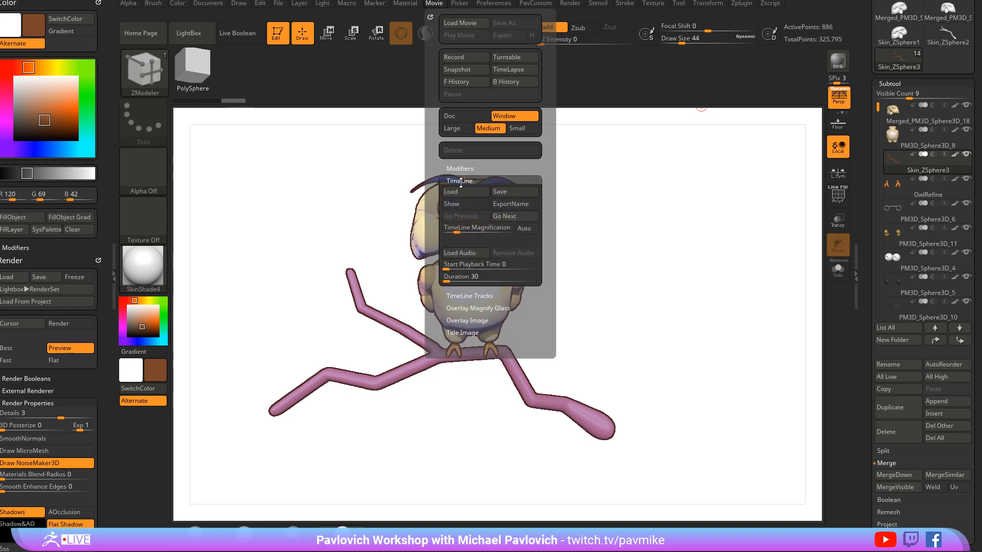
{"action": "left_click", "coordinate": [464, 168]}
{"action": "left_click_drag", "start_coordinate": [439, 350], "coordinate": [432, 303]}
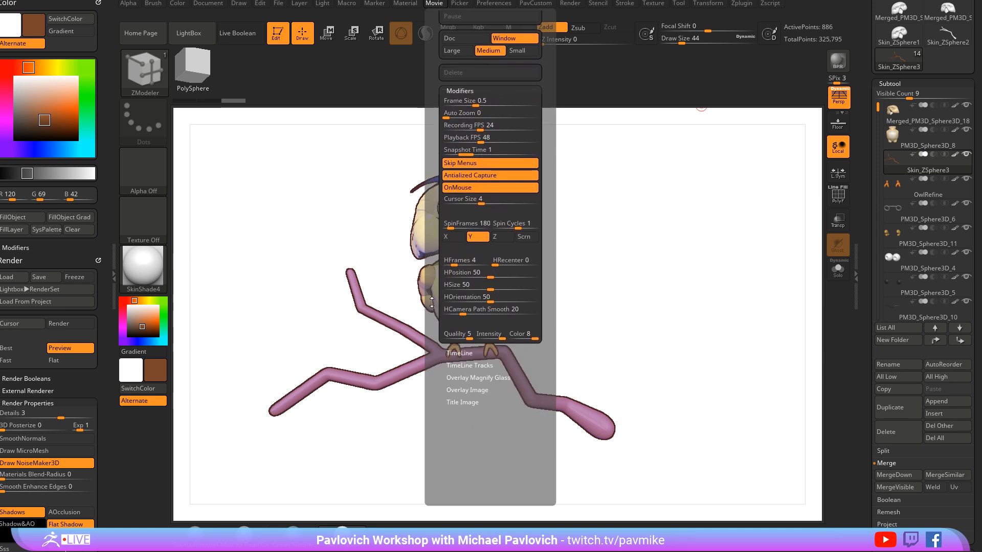
{"action": "left_click", "coordinate": [454, 354]}
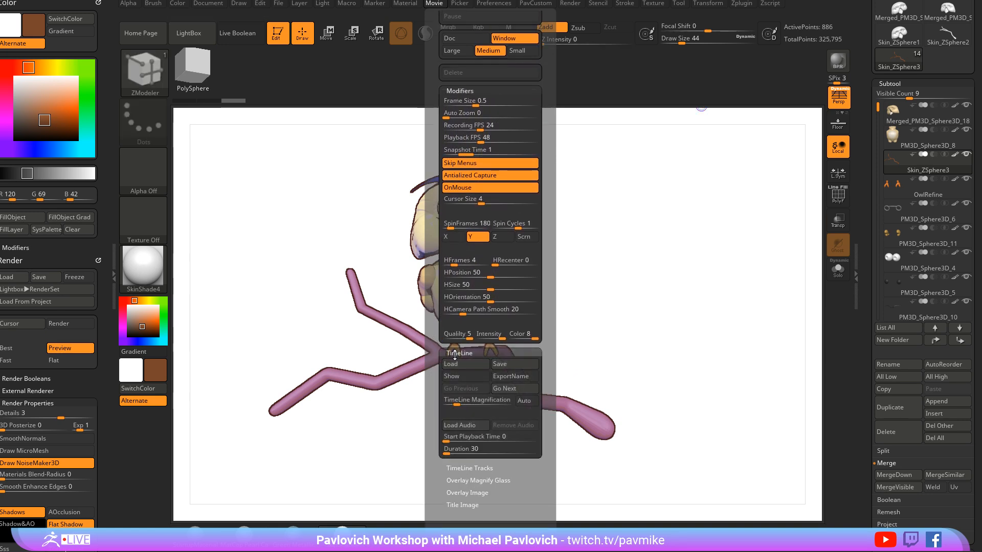
Step: Set the SPix render quality to 0 and render the owl with BPR
{"action": "left_click_drag", "start_coordinate": [837, 81], "coordinate": [829, 83]}
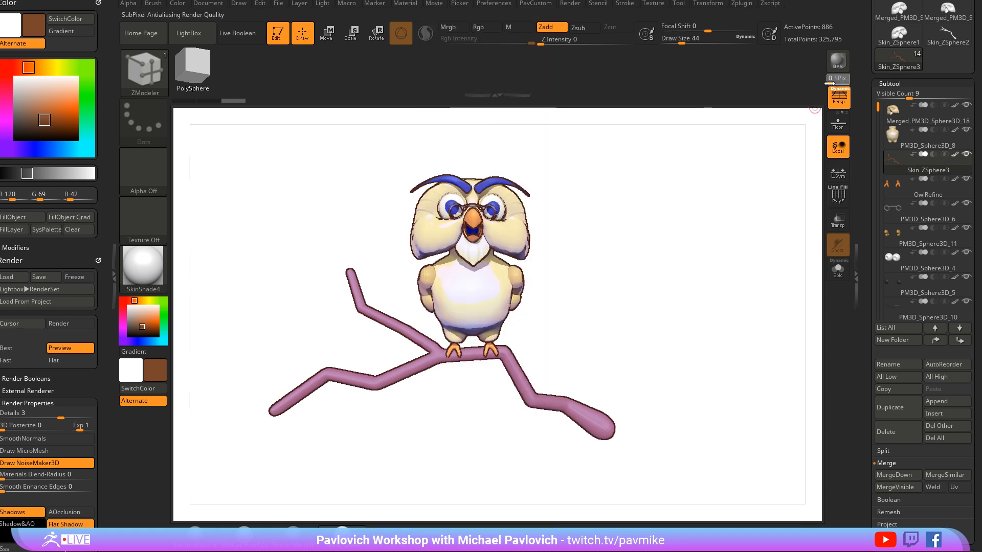
{"action": "left_click", "coordinate": [838, 60]}
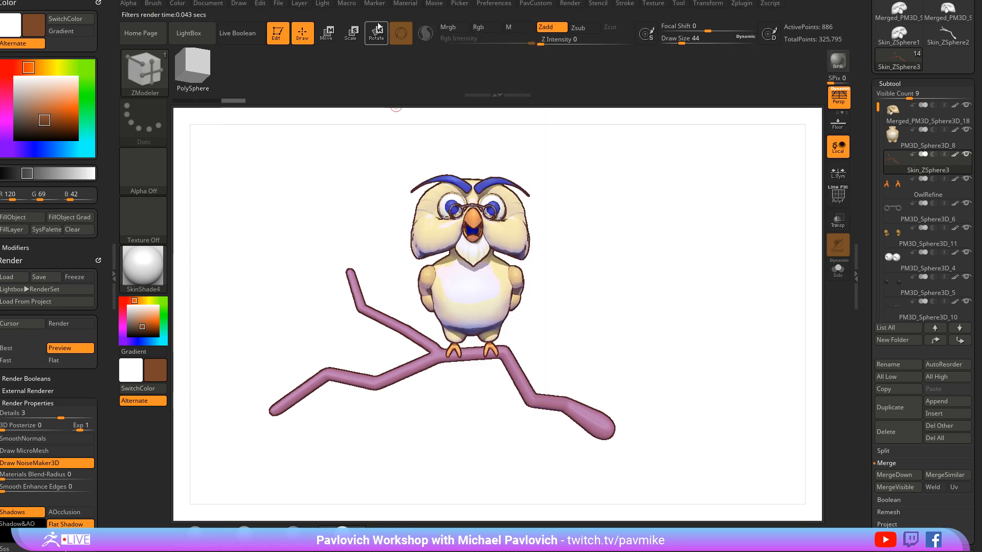
Step: Set the movie Cursor Size to 0 and limit the capture to the document area instead of the whole window
{"action": "left_click", "coordinate": [438, 3]}
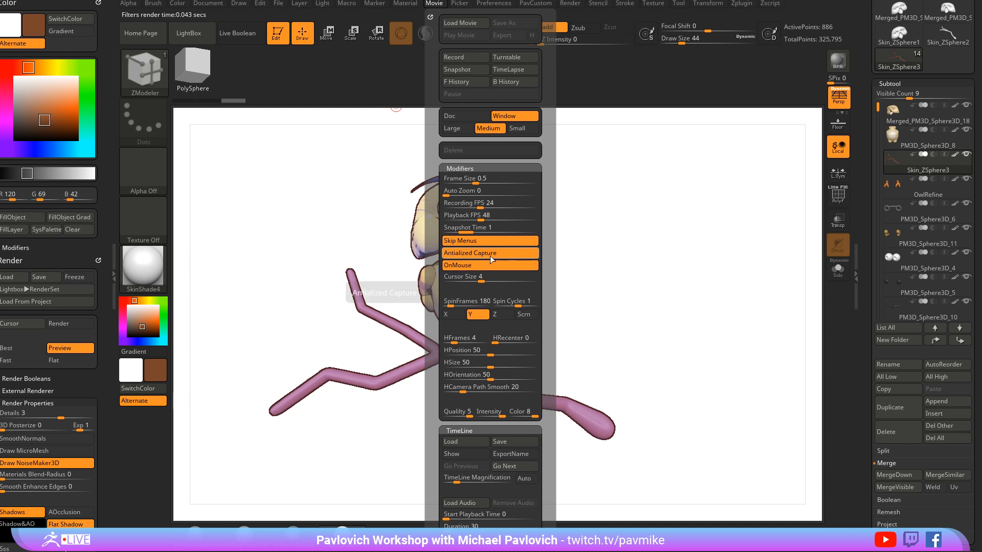
{"action": "scroll", "coordinate": [486, 245], "scroll_direction": "down", "scroll_amount": 3}
{"action": "left_click", "coordinate": [443, 207]}
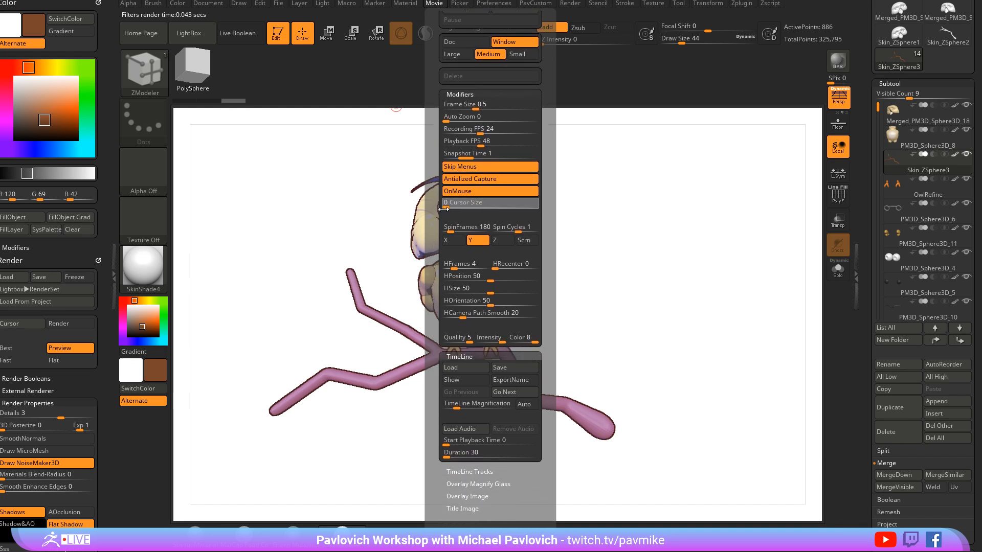
{"action": "scroll", "coordinate": [444, 209], "scroll_direction": "down", "scroll_amount": 3}
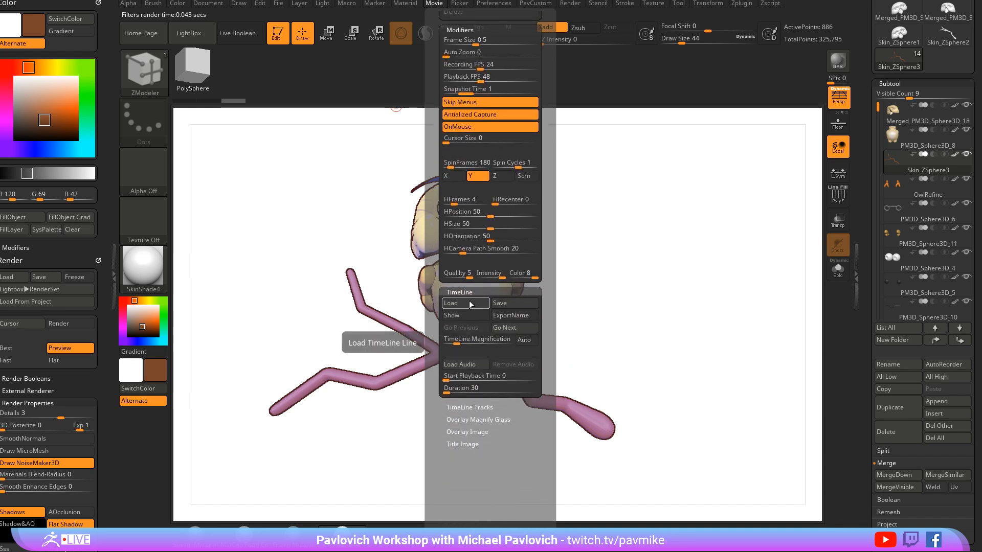
{"action": "scroll", "coordinate": [488, 102], "scroll_direction": "up", "scroll_amount": 5}
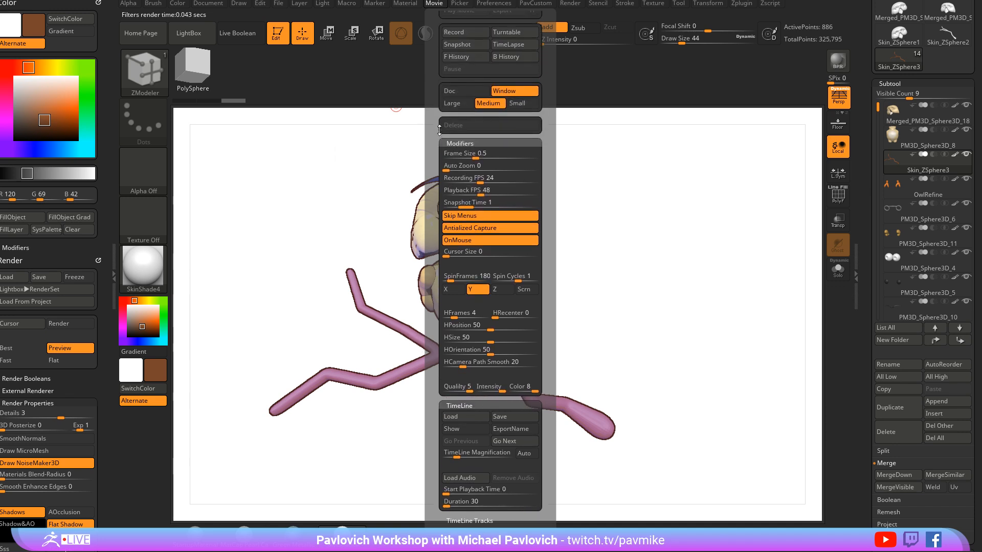
{"action": "left_click", "coordinate": [485, 93]}
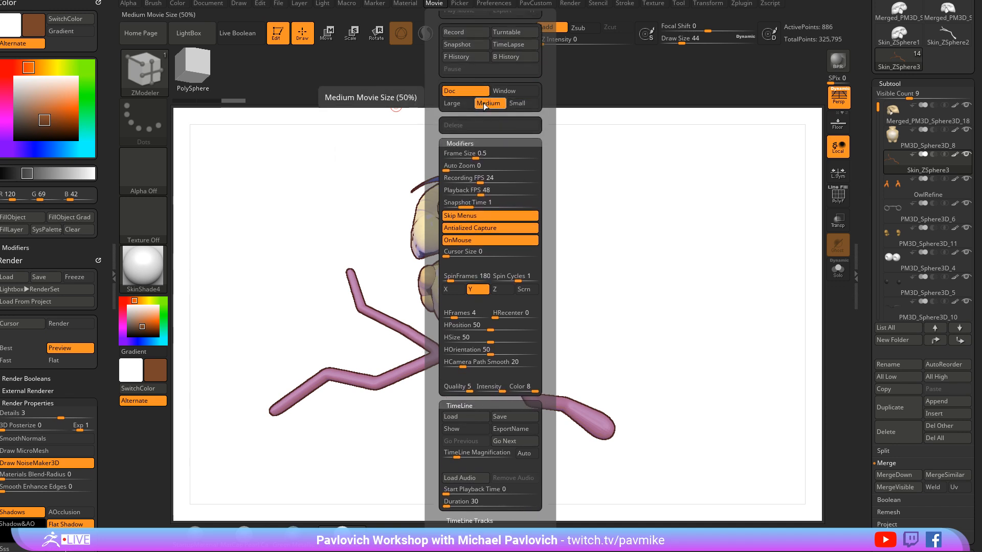
Step: Record a turntable movie of the rendered owl on its branch
{"action": "scroll", "coordinate": [429, 101], "scroll_direction": "down", "scroll_amount": 4}
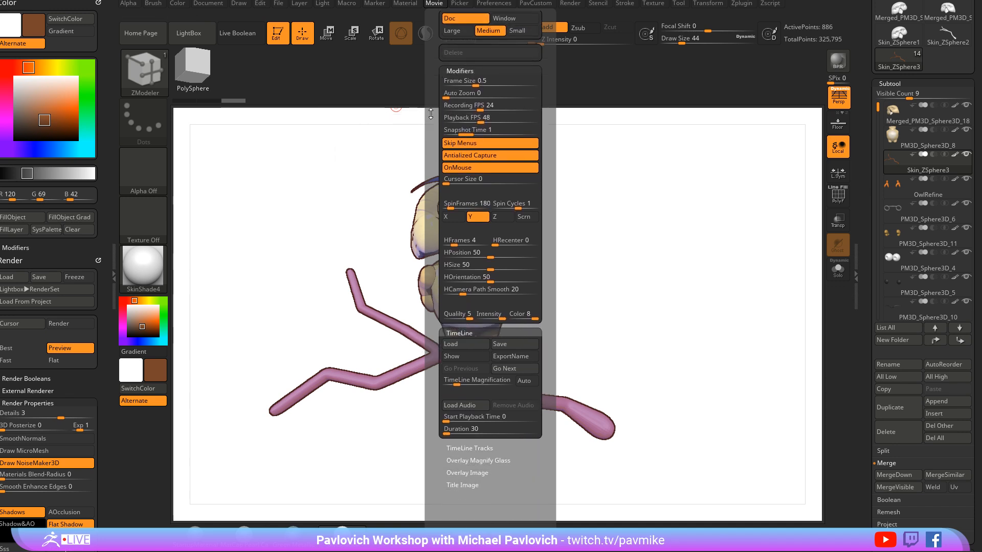
{"action": "scroll", "coordinate": [429, 102], "scroll_direction": "down", "scroll_amount": 3}
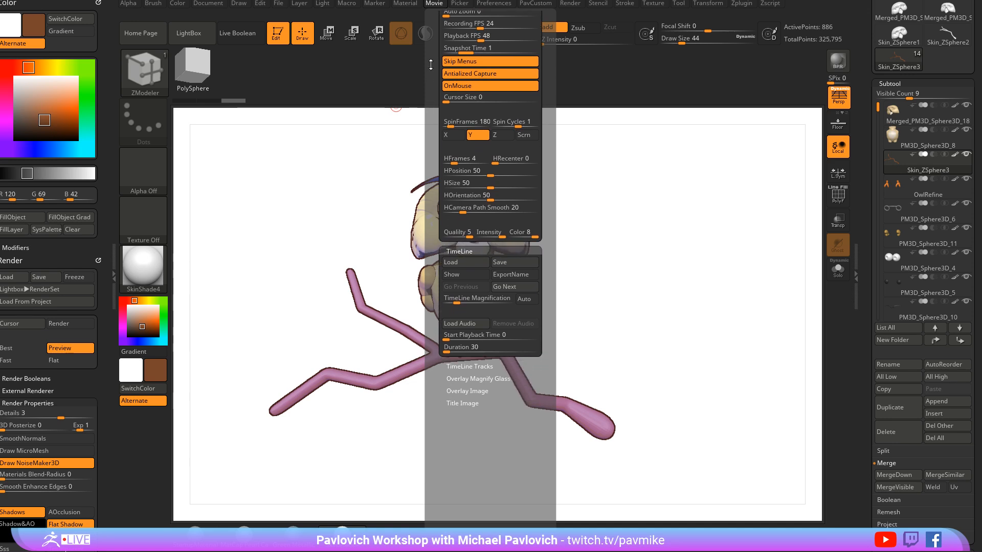
{"action": "key", "text": "shift"}
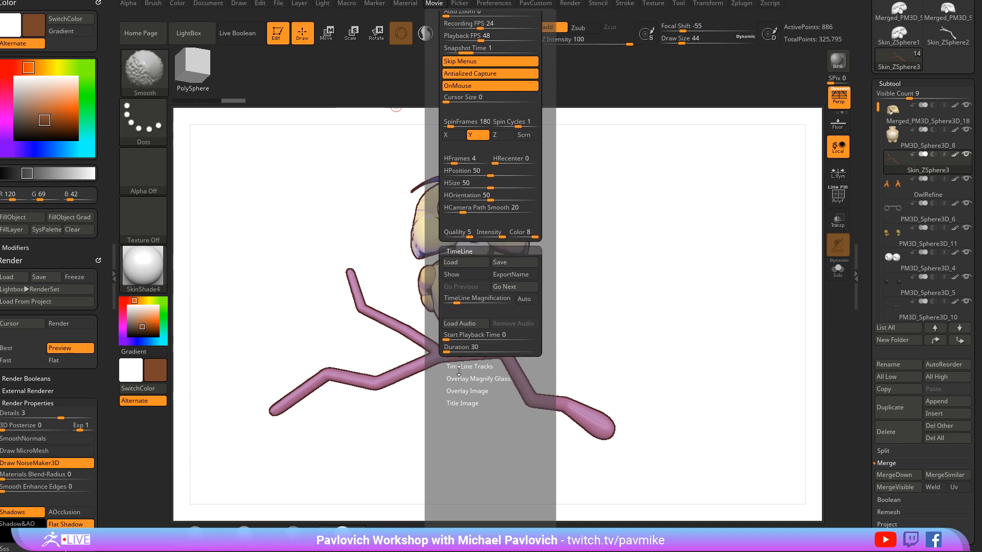
{"action": "left_click_drag", "start_coordinate": [456, 380], "coordinate": [456, 424]}
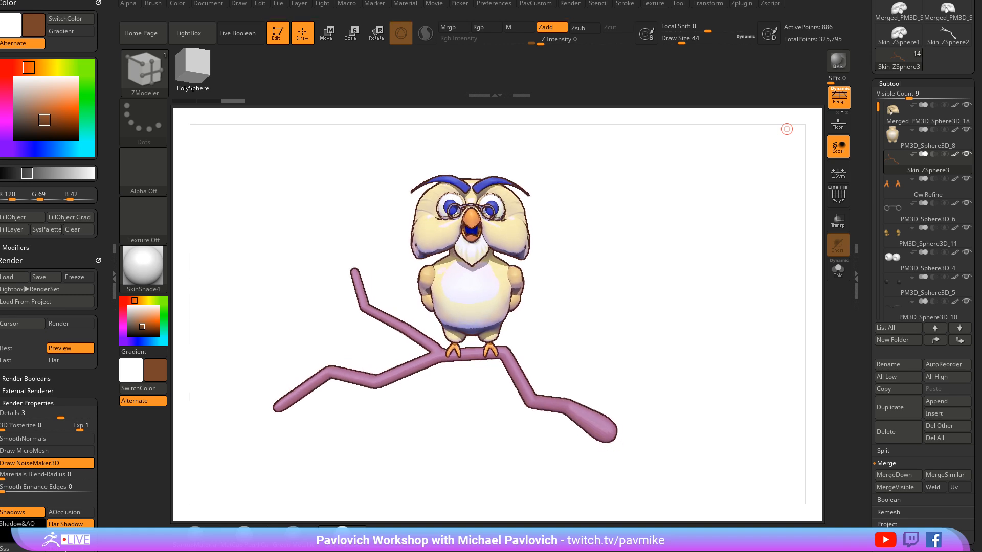
Step: Export the recorded movie to the Desktop as ZBrush Movie.MPG and check it in VLC media player
{"action": "left_click", "coordinate": [429, 4]}
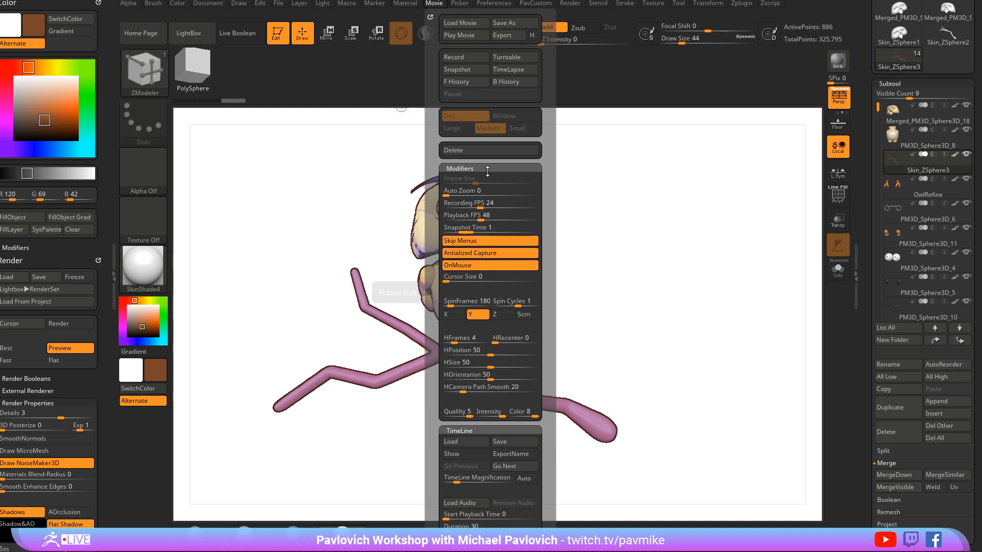
{"action": "left_click", "coordinate": [501, 35]}
{"action": "left_click", "coordinate": [266, 207]}
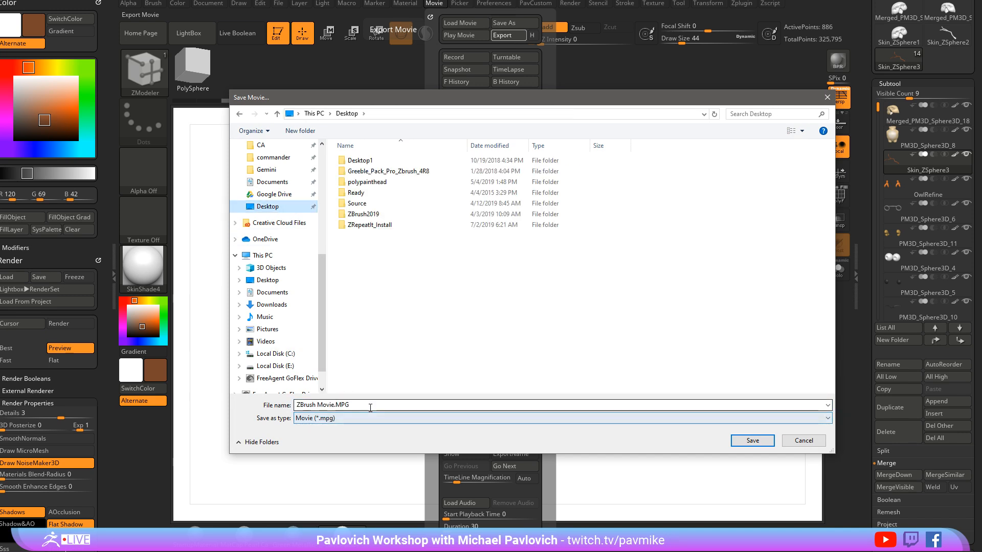
{"action": "left_click", "coordinate": [752, 441]}
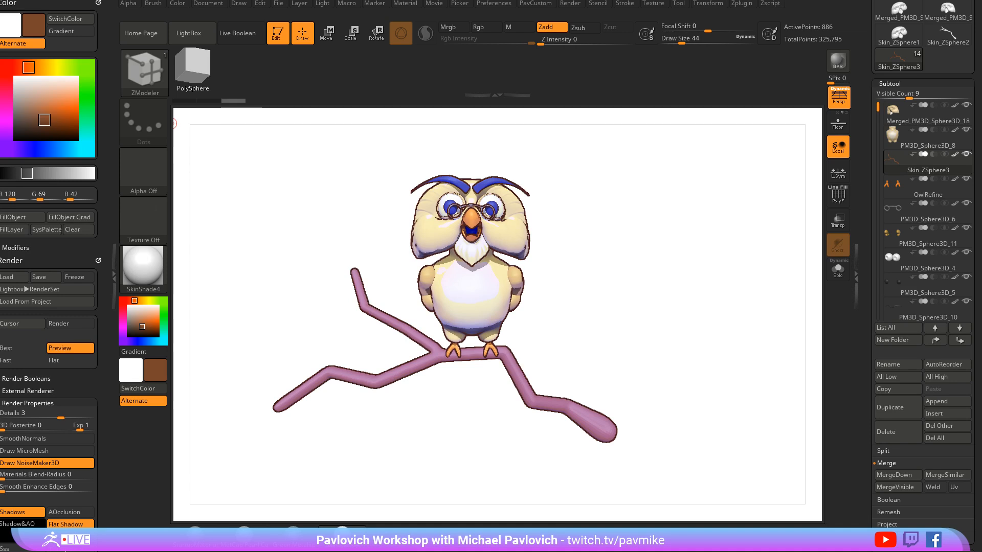
{"action": "left_click_drag", "start_coordinate": [559, 282], "coordinate": [781, 490]}
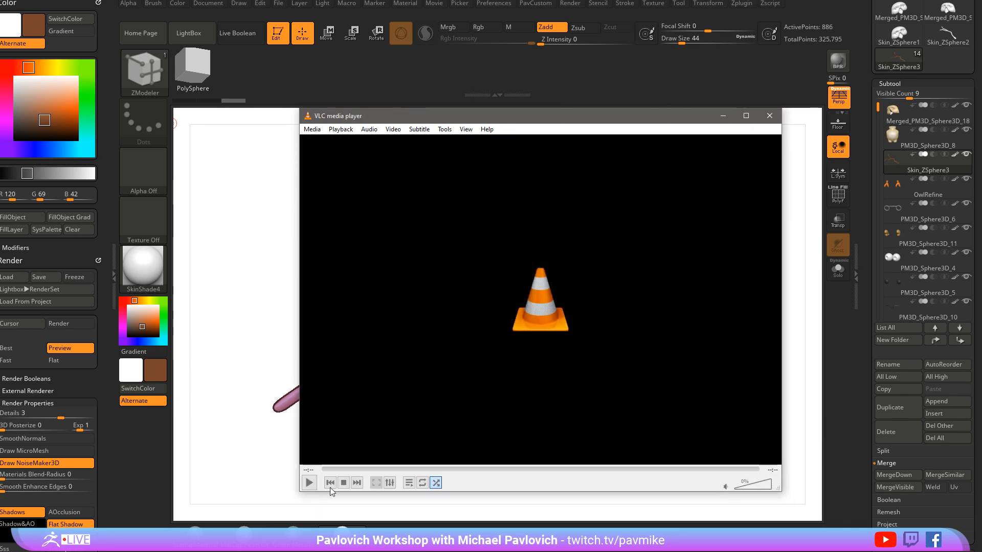
{"action": "left_click", "coordinate": [769, 115]}
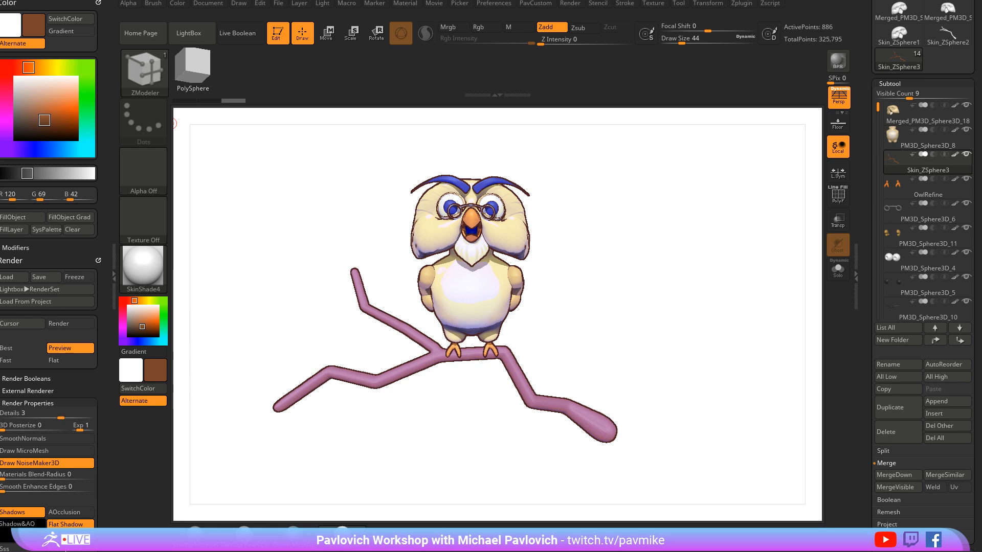
Step: Switch to File Explorer and open the Unit07 folder in the exported ZBrushTraining2018 videos, widening the name column
{"action": "key", "text": "super+e"}
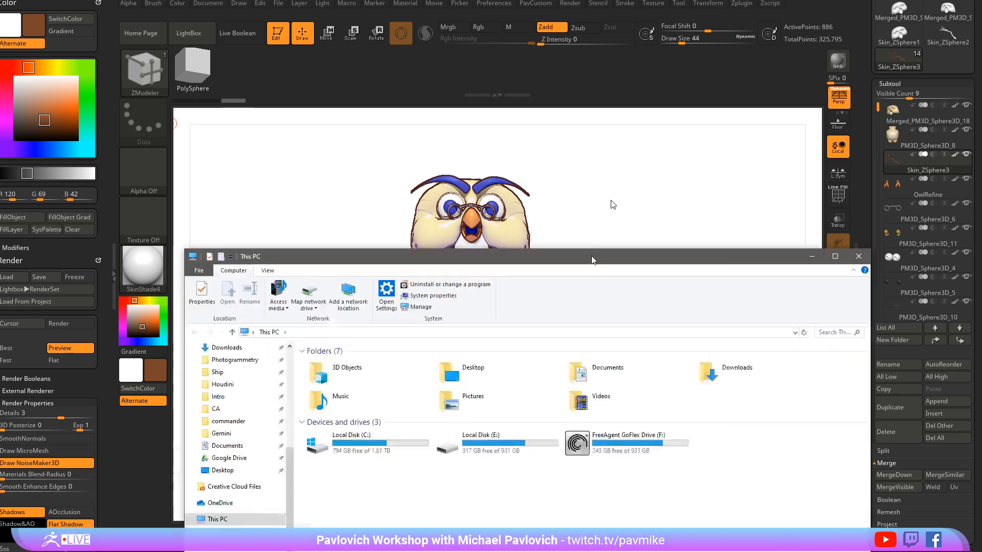
{"action": "left_click_drag", "start_coordinate": [592, 259], "coordinate": [454, 100]}
{"action": "scroll", "coordinate": [125, 265], "scroll_direction": "up", "scroll_amount": 5}
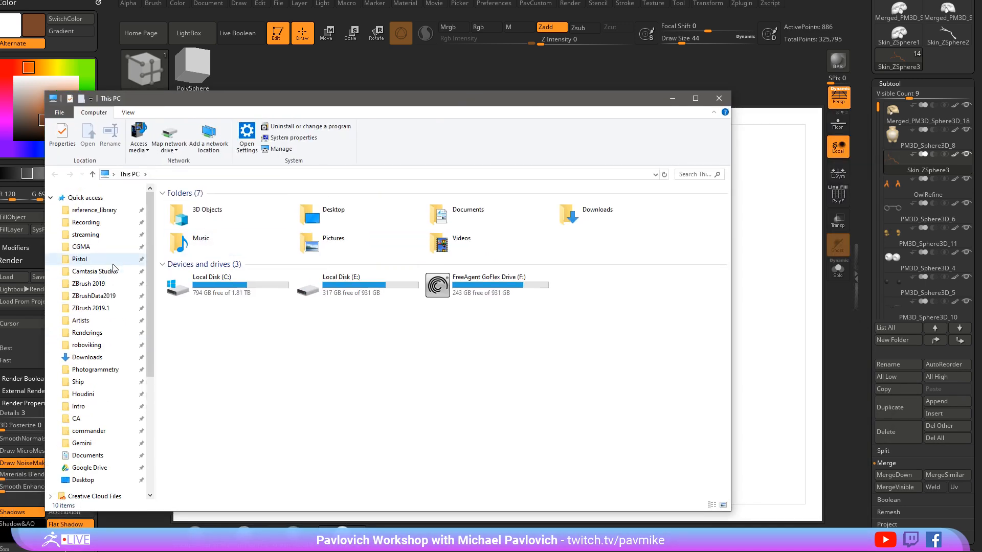
{"action": "left_click", "coordinate": [100, 222]}
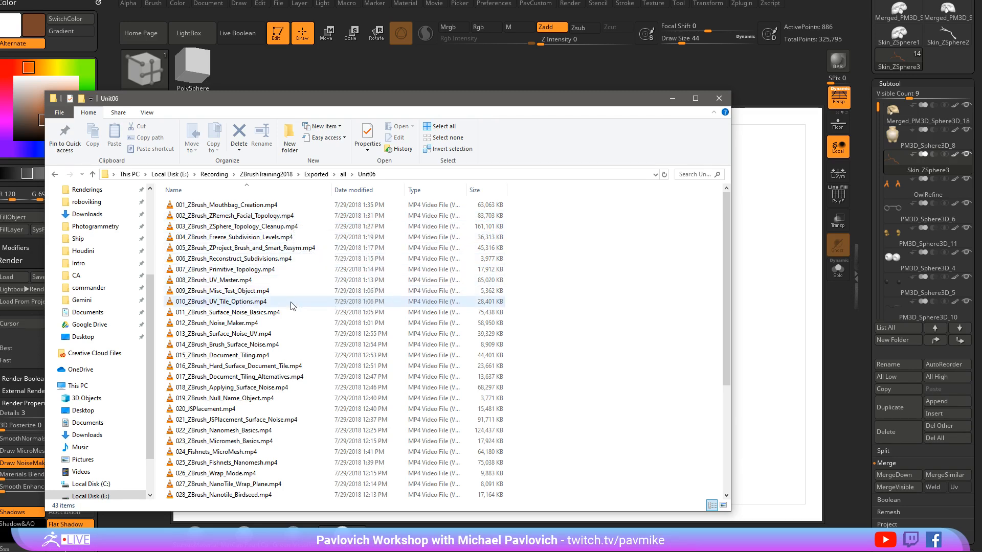
{"action": "left_click", "coordinate": [343, 174]}
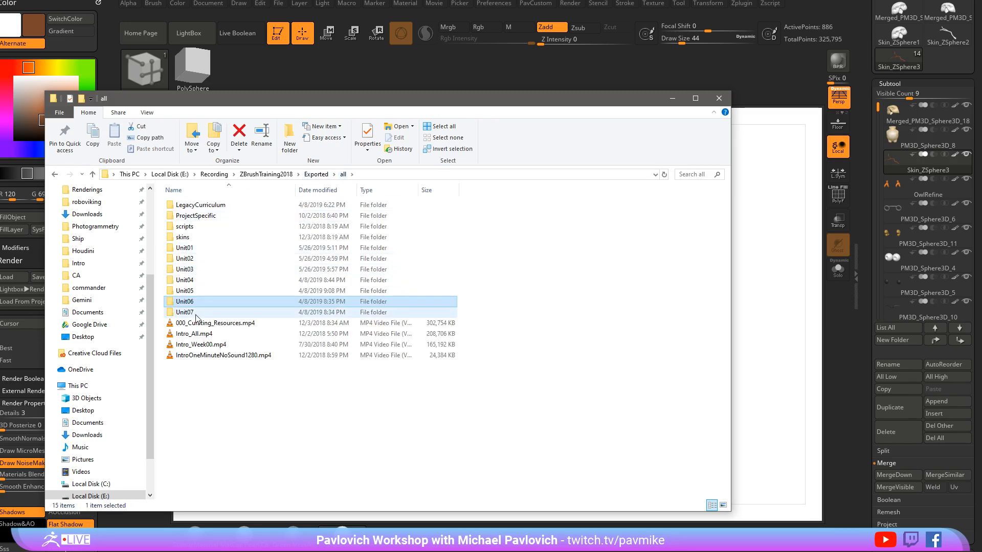
{"action": "double_click", "coordinate": [193, 317]}
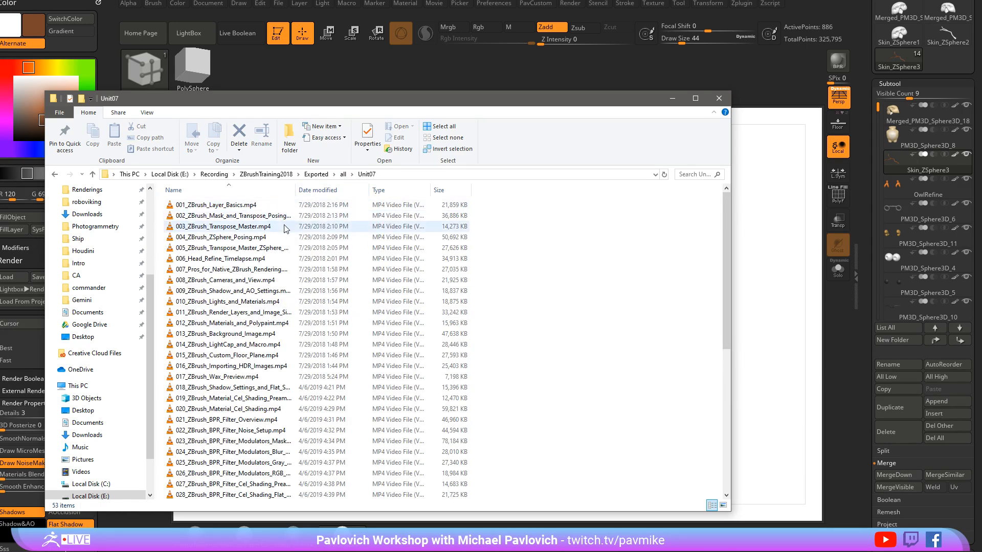
{"action": "left_click_drag", "start_coordinate": [296, 190], "coordinate": [322, 189]}
Step: Play 006_Head_Refine_Timelapse.mp4 in VLC, skim through to its end, and return to the owl in ZBrush
{"action": "double_click", "coordinate": [260, 259]}
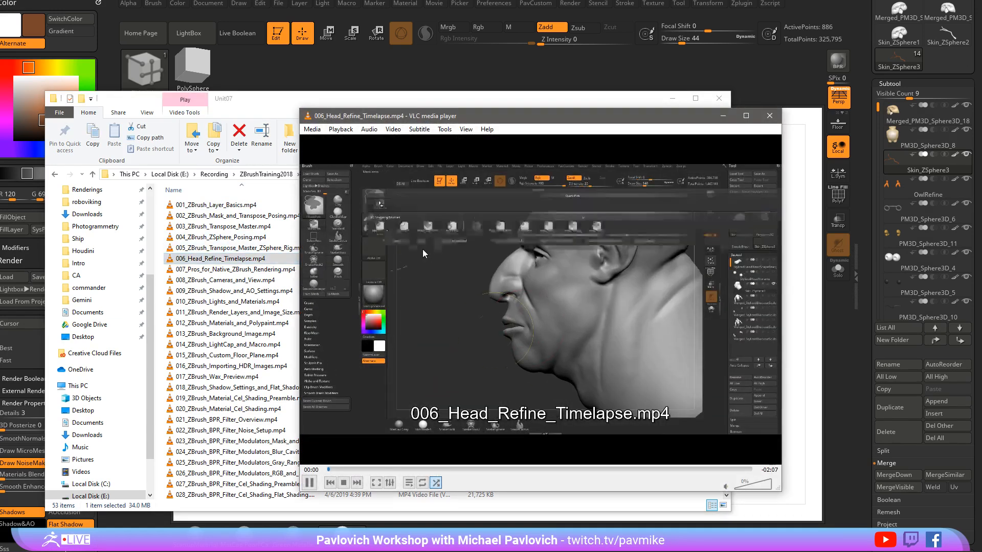
{"action": "left_click", "coordinate": [388, 470]}
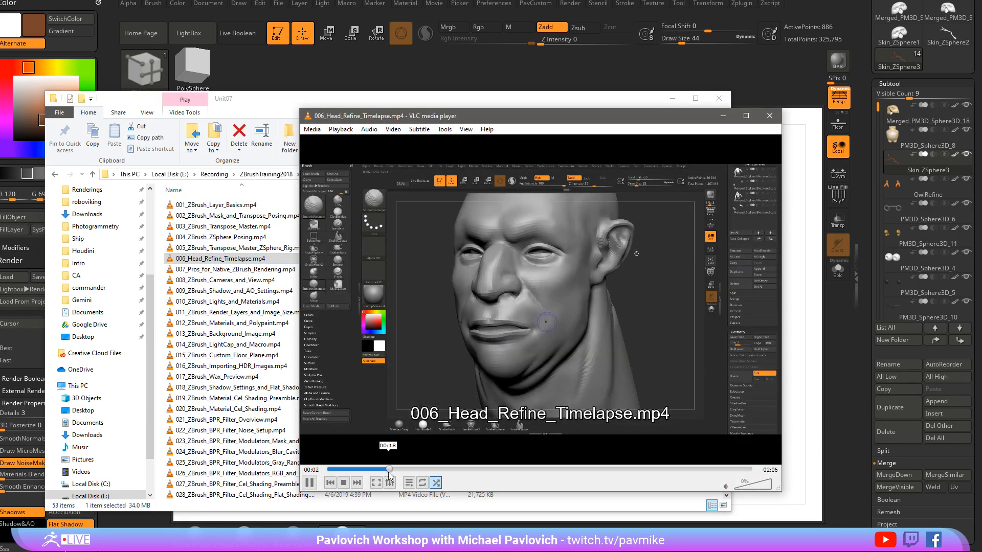
{"action": "left_click", "coordinate": [431, 469]}
{"action": "left_click", "coordinate": [467, 471]}
{"action": "left_click", "coordinate": [715, 470]}
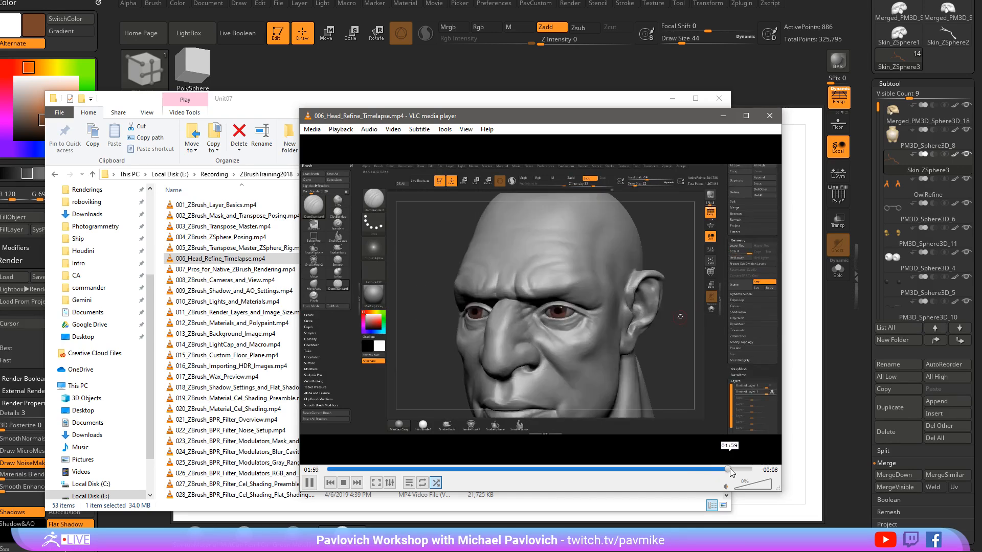
{"action": "left_click", "coordinate": [737, 471]}
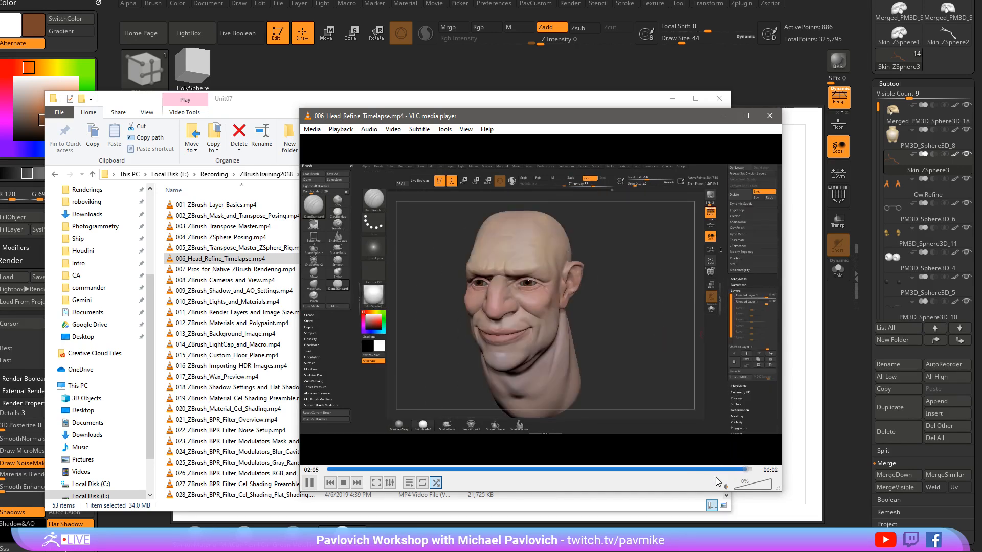
{"action": "left_click", "coordinate": [769, 116]}
{"action": "left_click", "coordinate": [672, 98]}
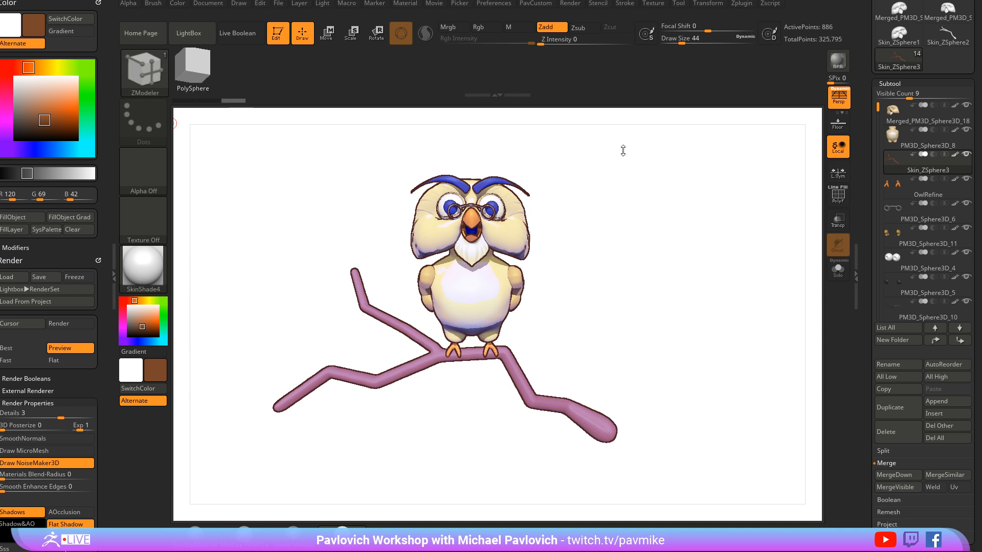
{"action": "left_click_drag", "start_coordinate": [864, 118], "coordinate": [864, 306]}
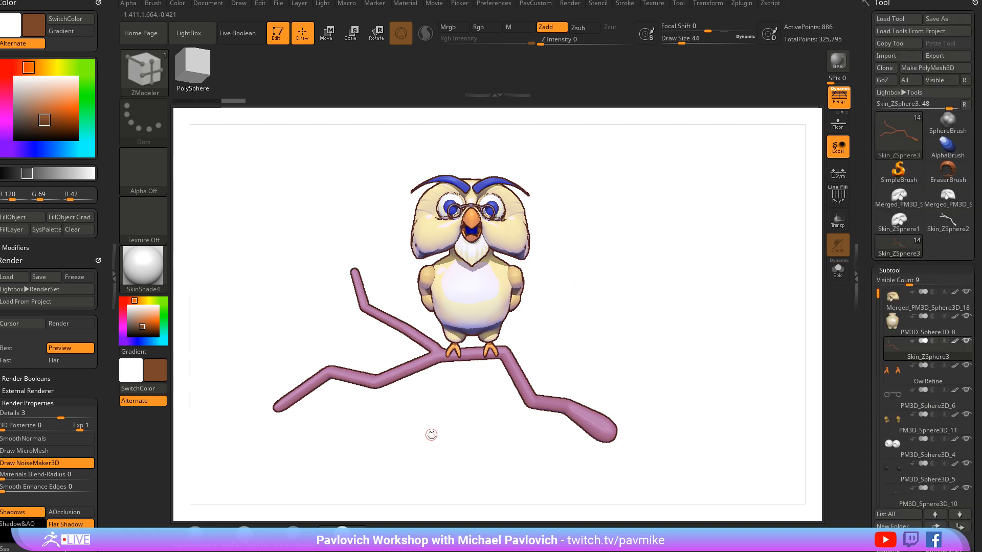